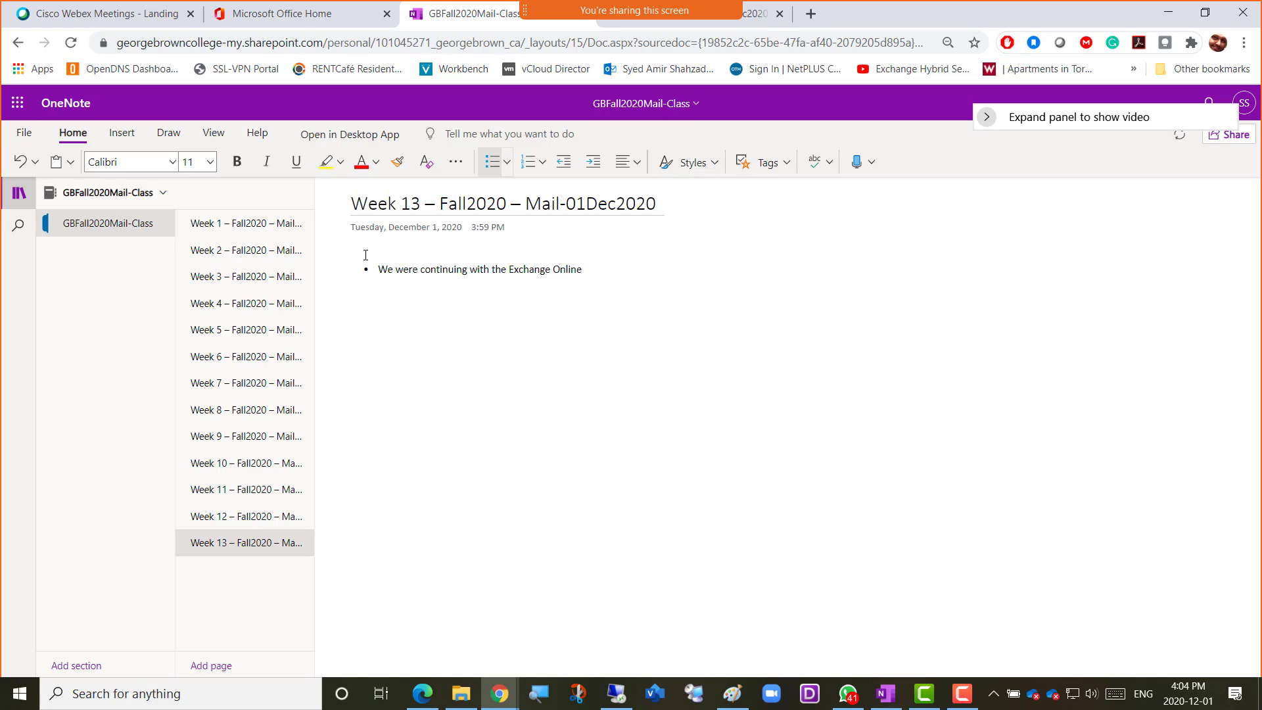
Complete the first bullet as "We were continuing with the Exchange Online topics" and set its font size to 20
type("opics")
key("ctrl+a")
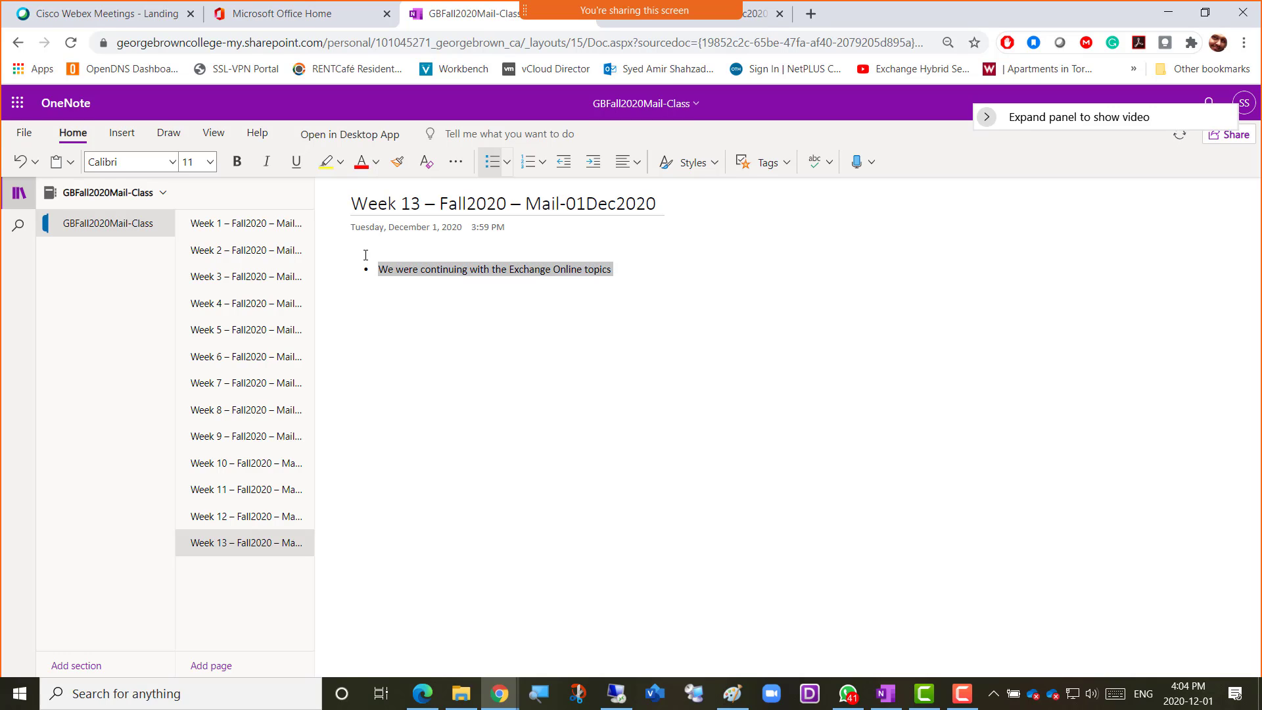
left_click(210, 162)
left_click(197, 373)
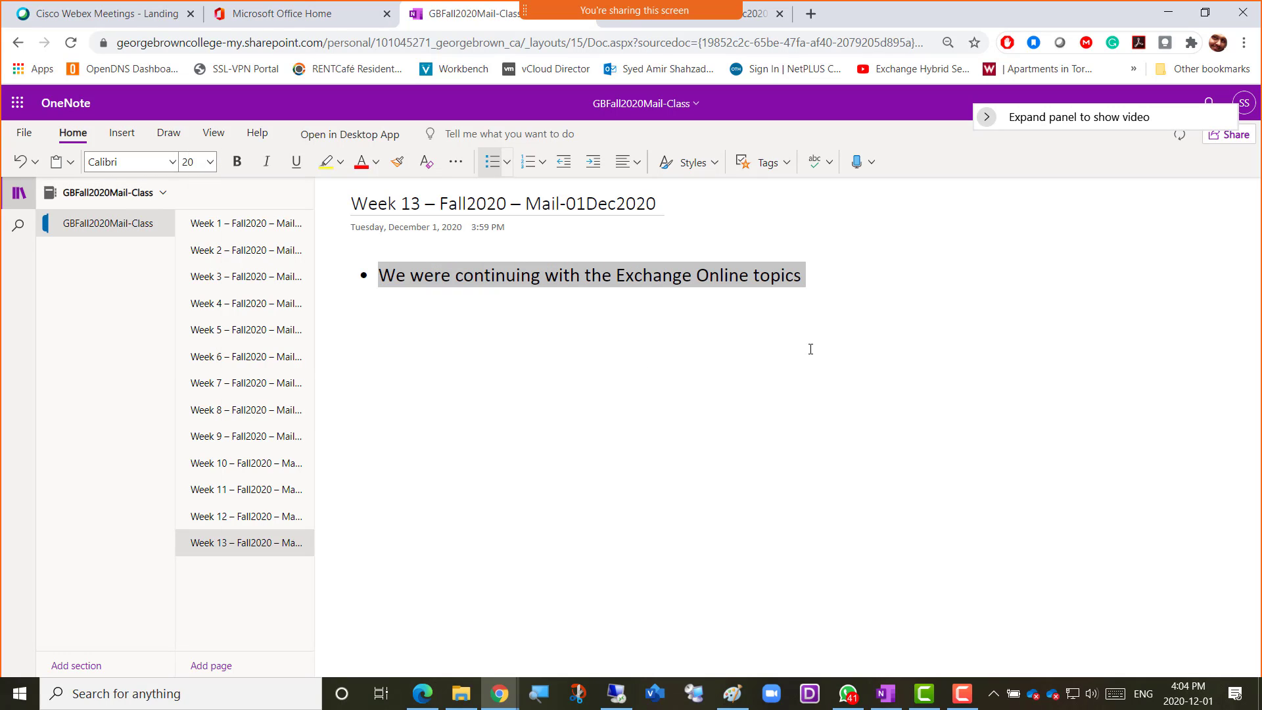
Add a second bullet reading "Please login to Exchange online inside Microsoft 365"
left_click(822, 269)
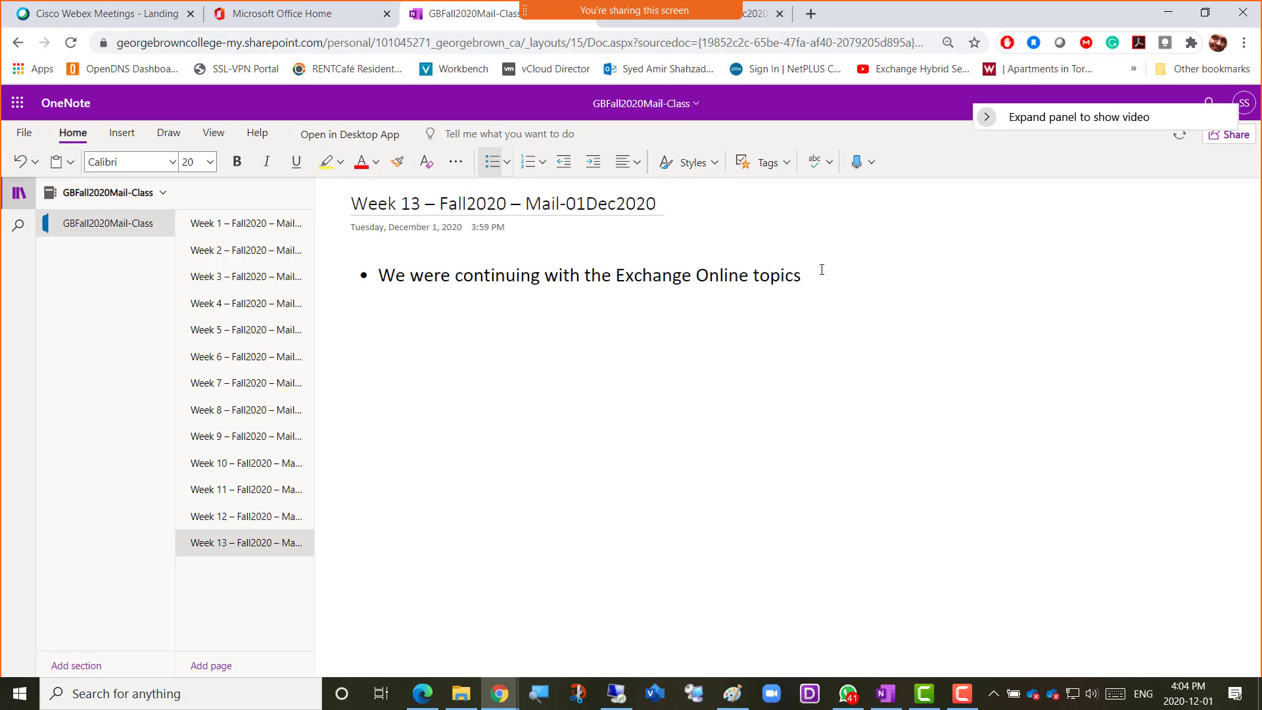
key("Return")
type("Please lo")
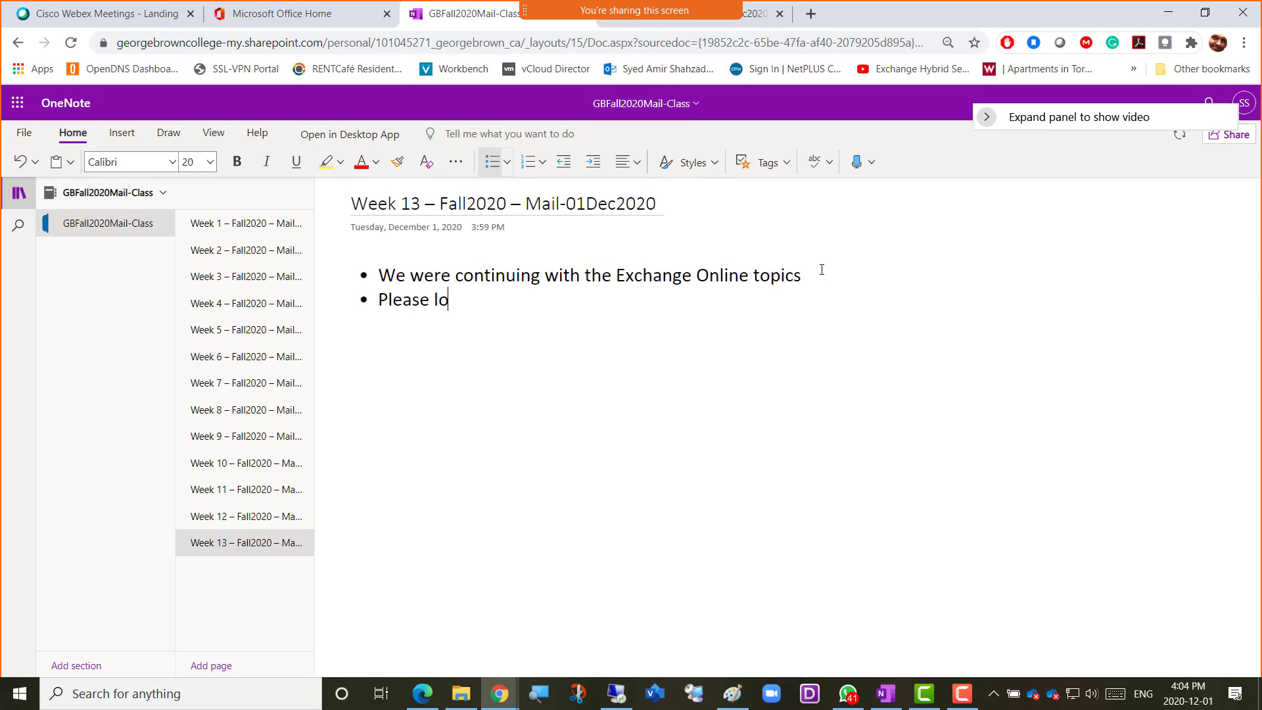
type("gin to Exchange online i")
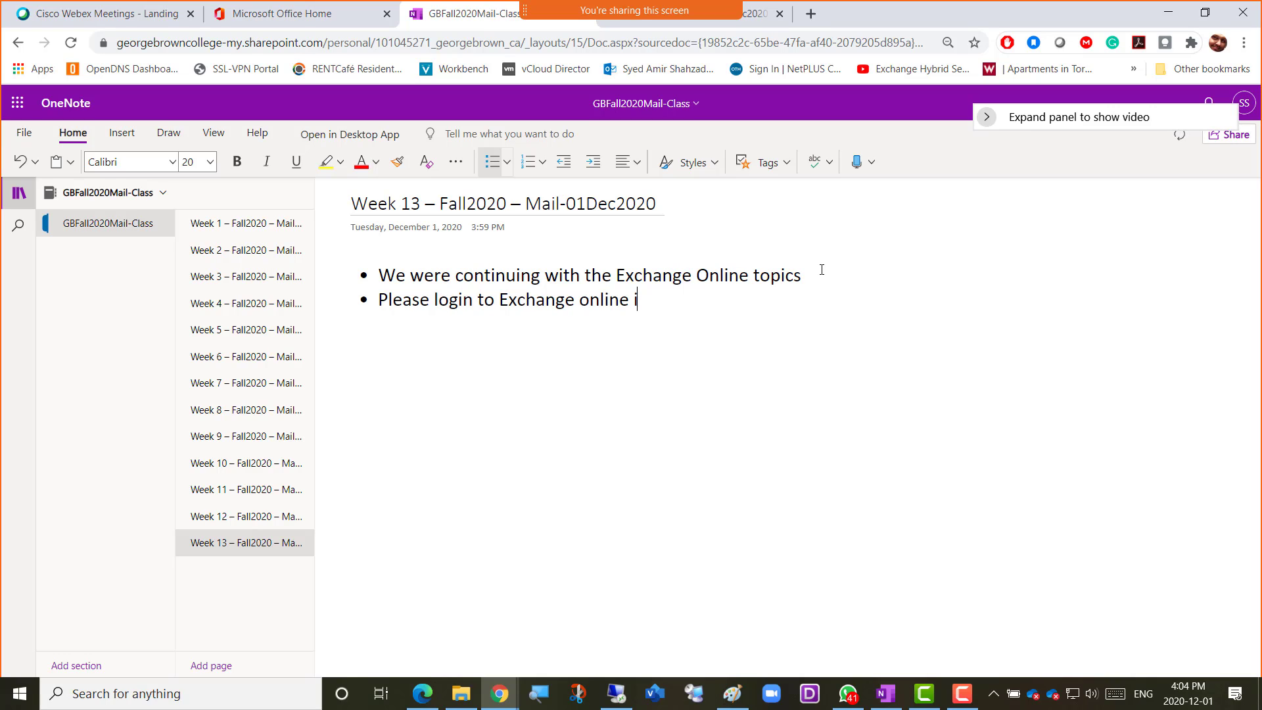
type("nside Micros")
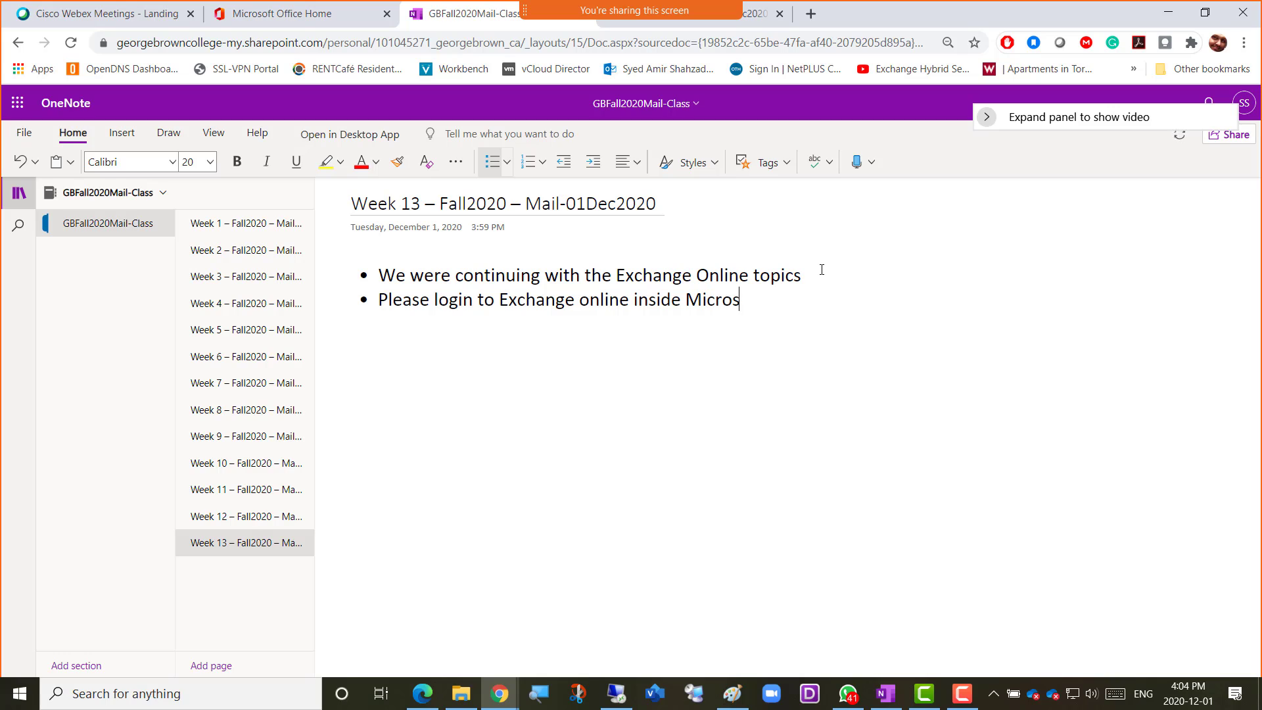
type("oft 365")
key("Return")
type("https:")
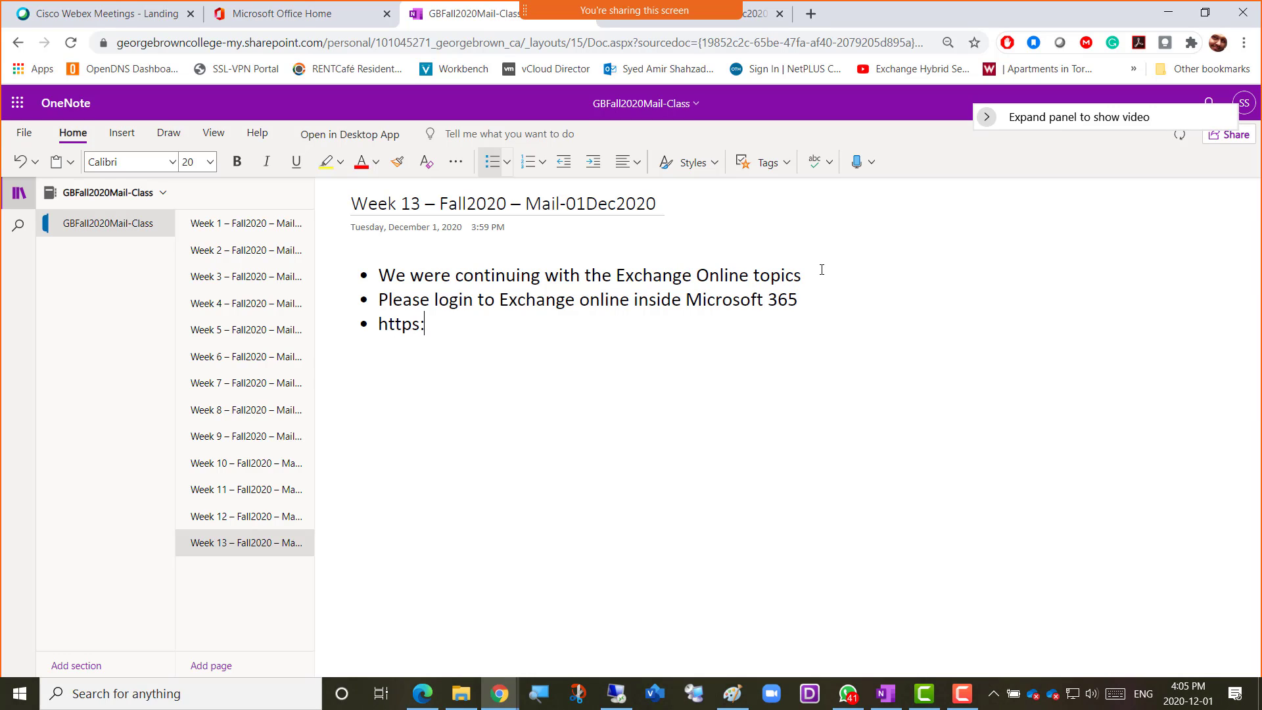
type("//Portal.office")
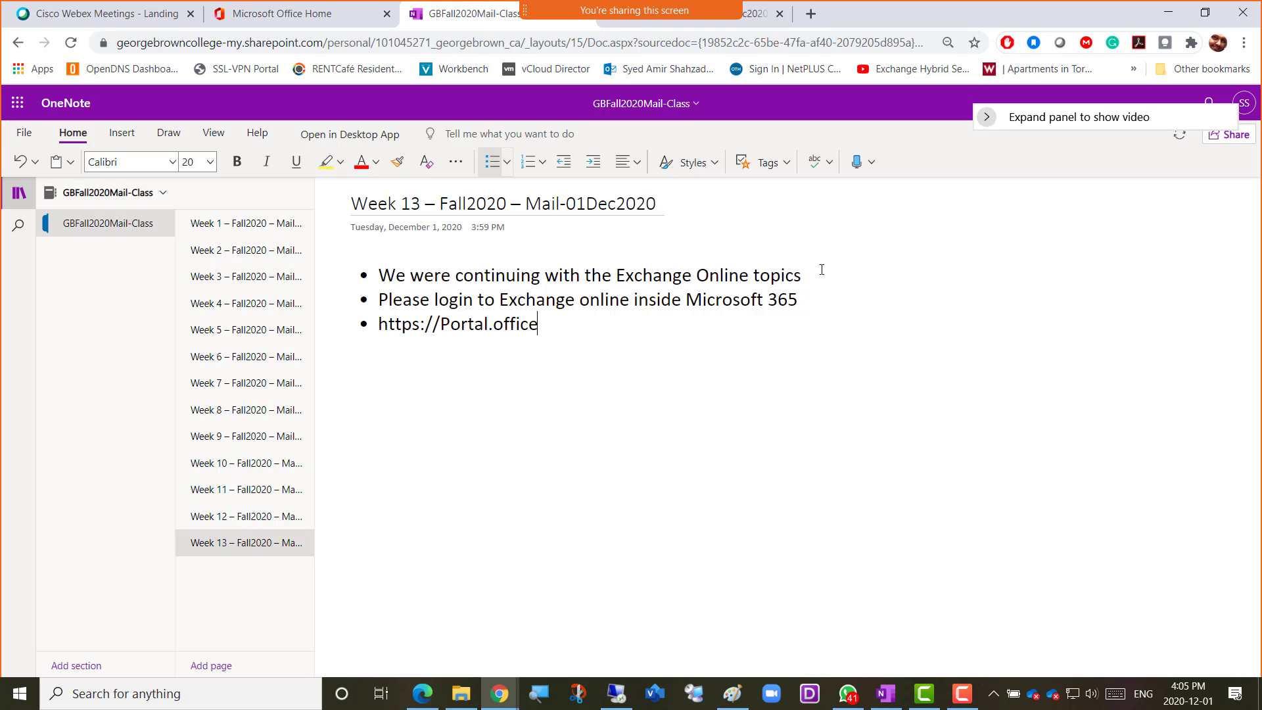
type(".com")
Add a fourth bullet reading "Put your username and password" and start an empty bullet below it
key("Return")
type("Put y")
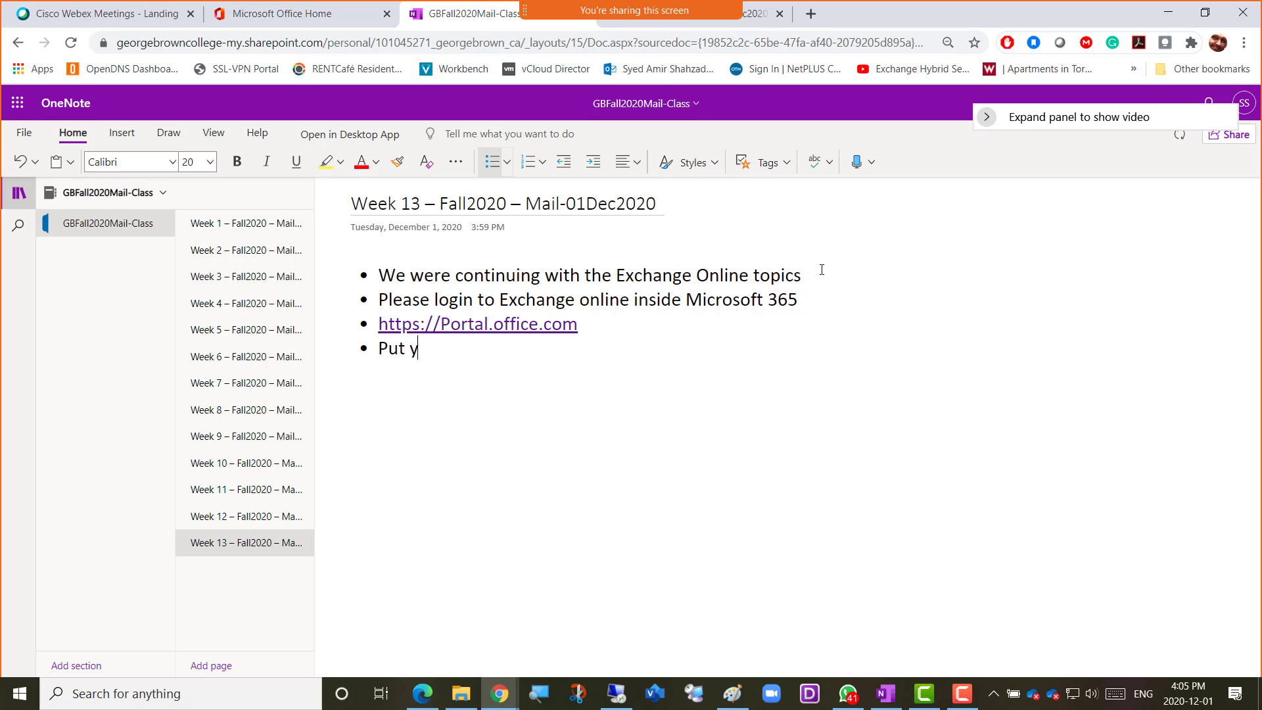
type("our username an dpas")
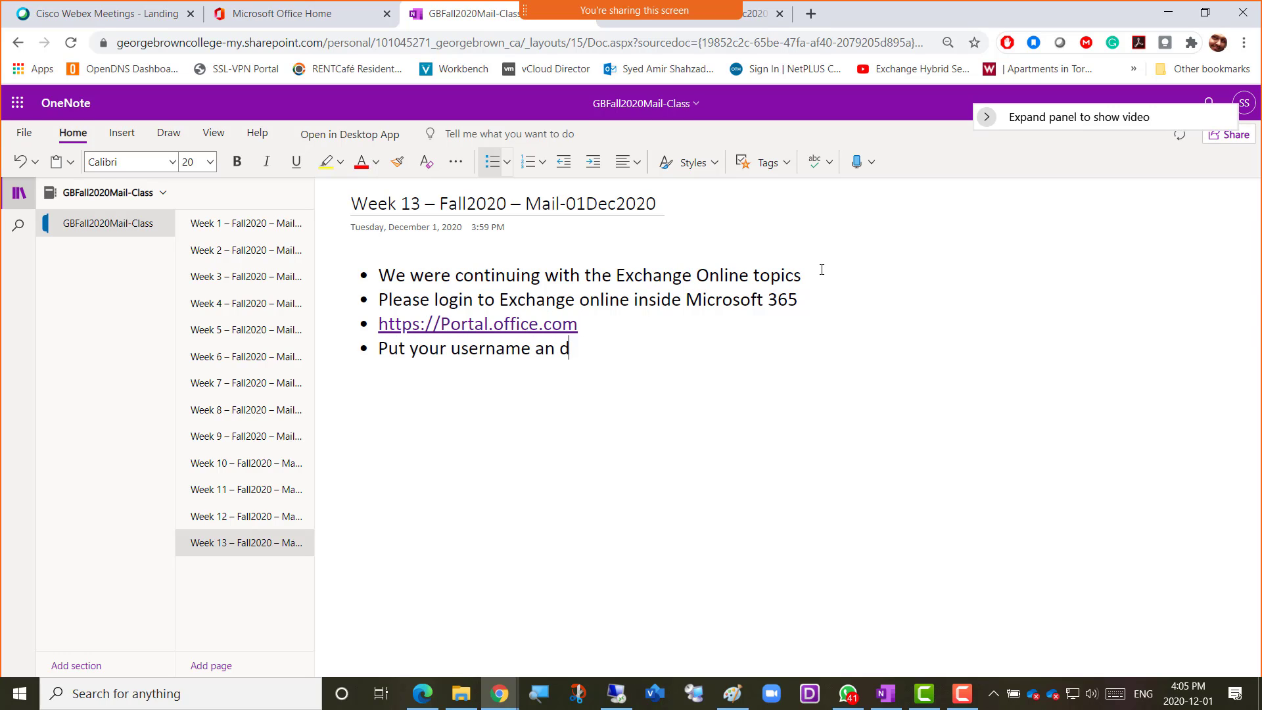
key("BackSpace")
key("BackSpace")
key("BackSpace")
key("BackSpace")
key("BackSpace")
type("d password")
key("Return")
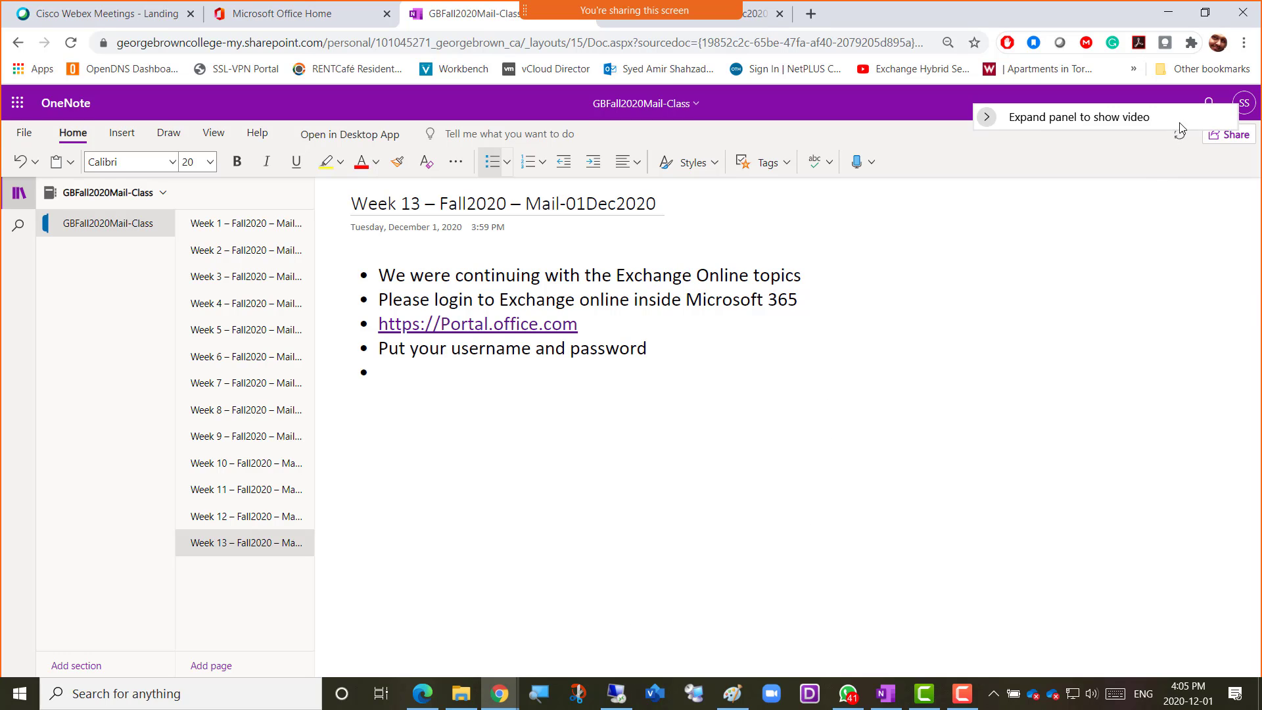
Open a new incognito browser window and go to portal.office.com
left_click(1245, 43)
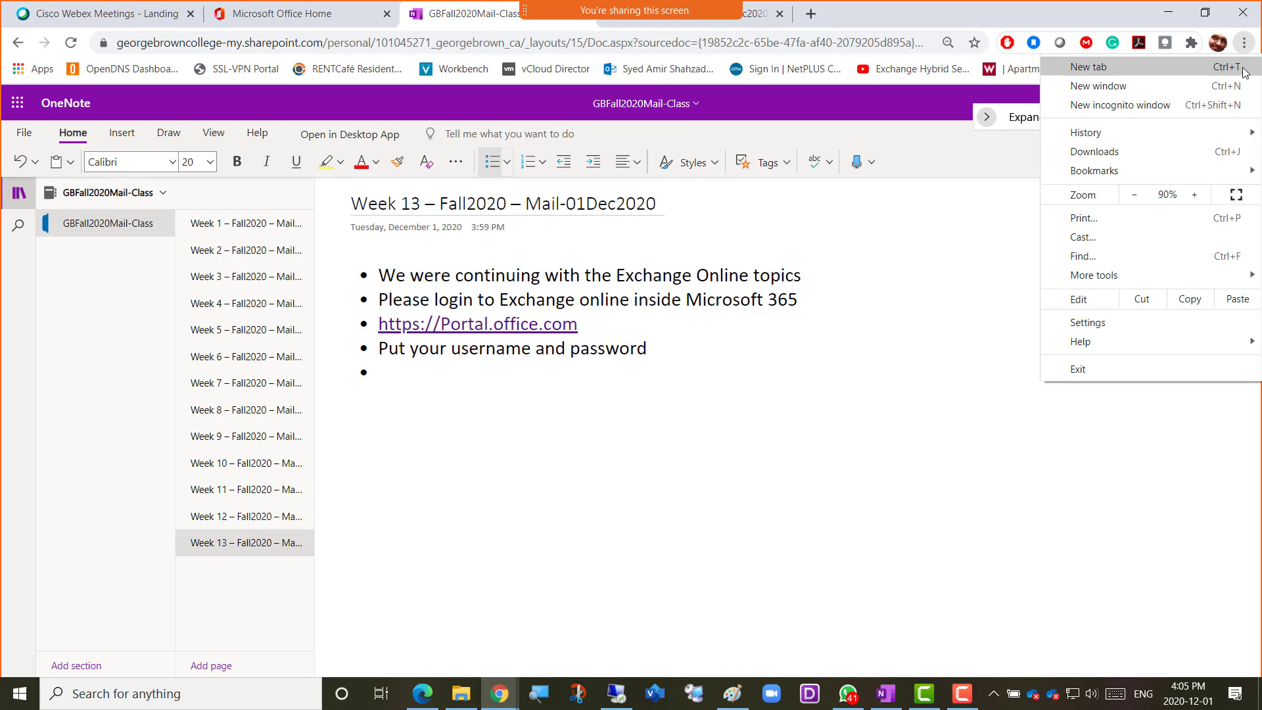
left_click(1134, 108)
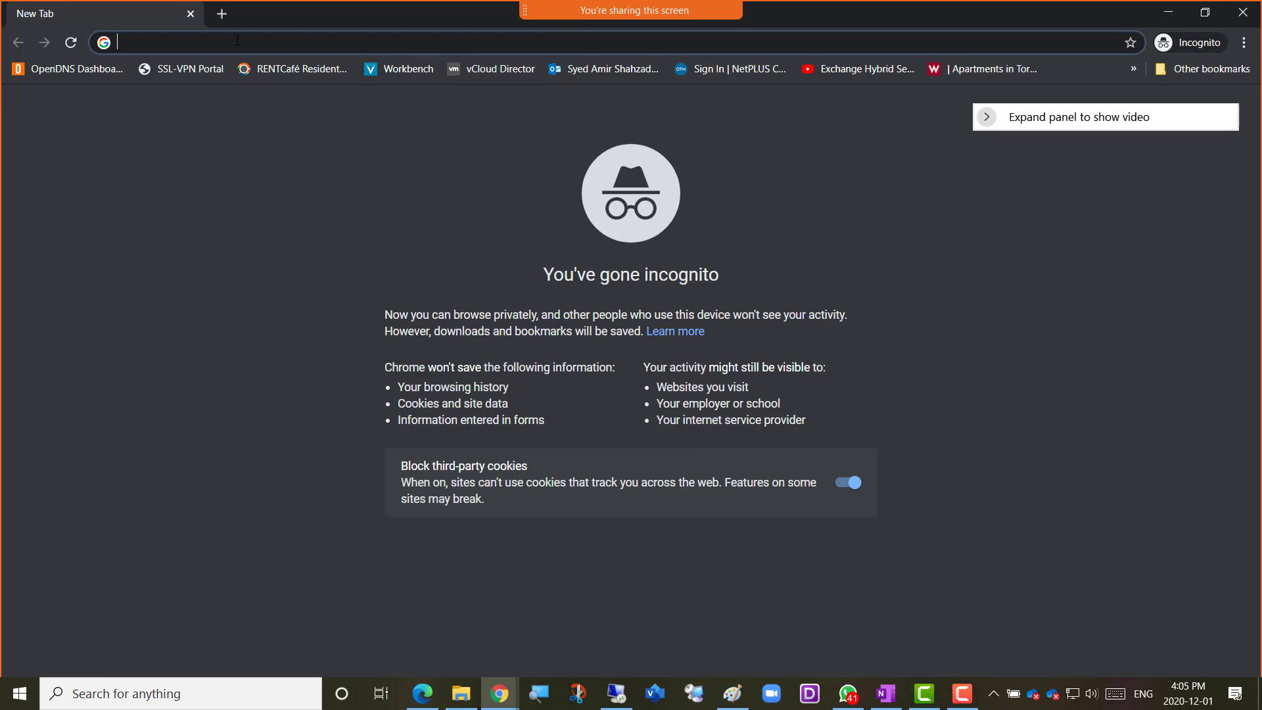
type("portal.office.com")
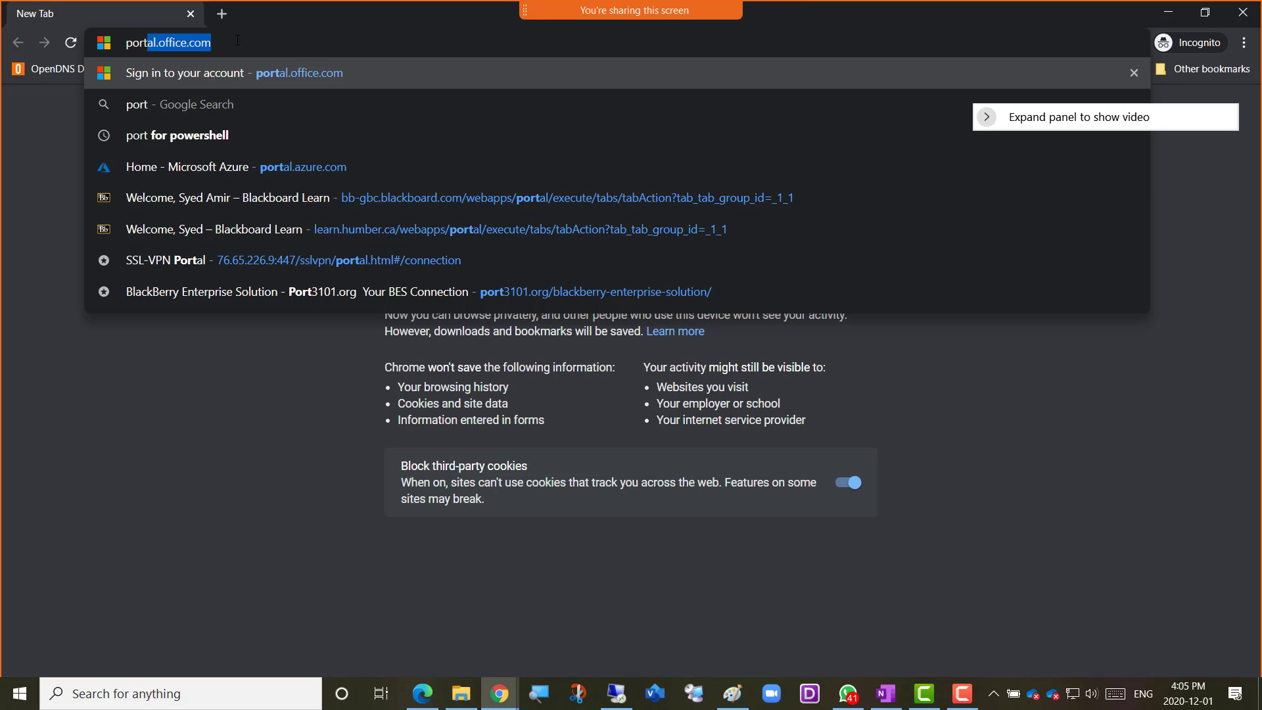
key("Return")
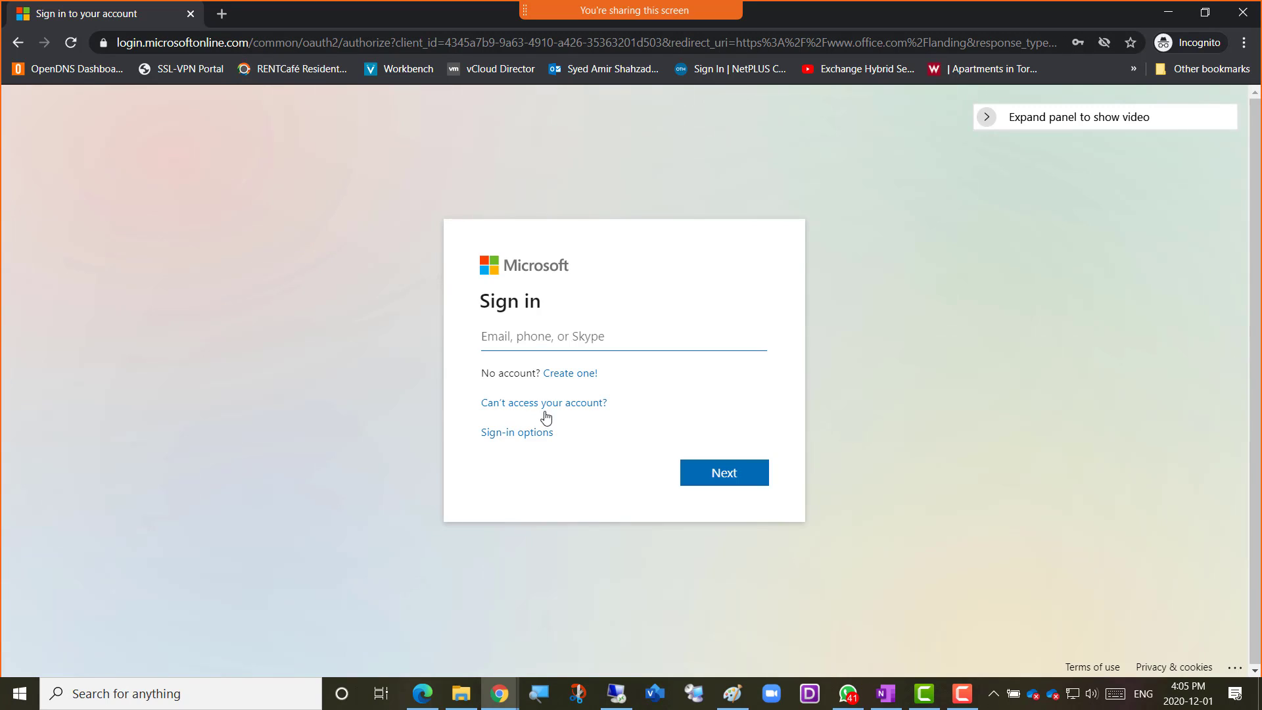
Switch to the OneNote desktop app and copy the bold admin account e-mail at the end of the notes
left_click(886, 693)
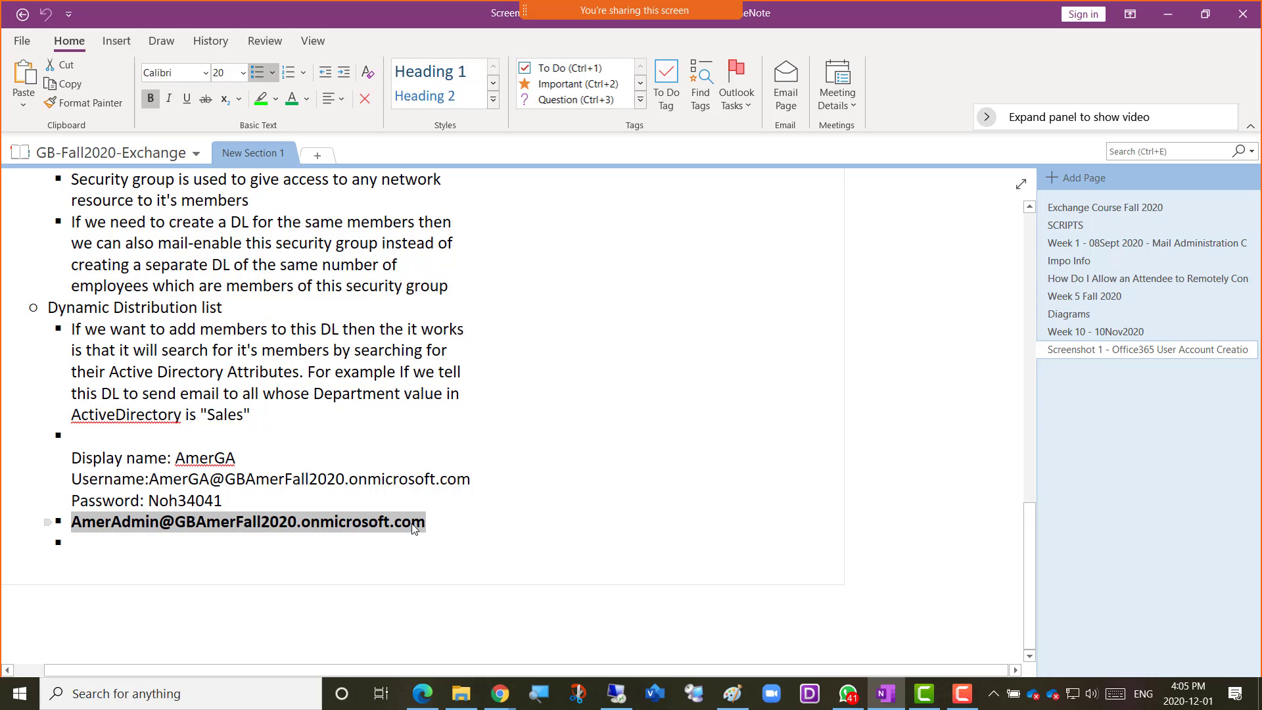
right_click(263, 526)
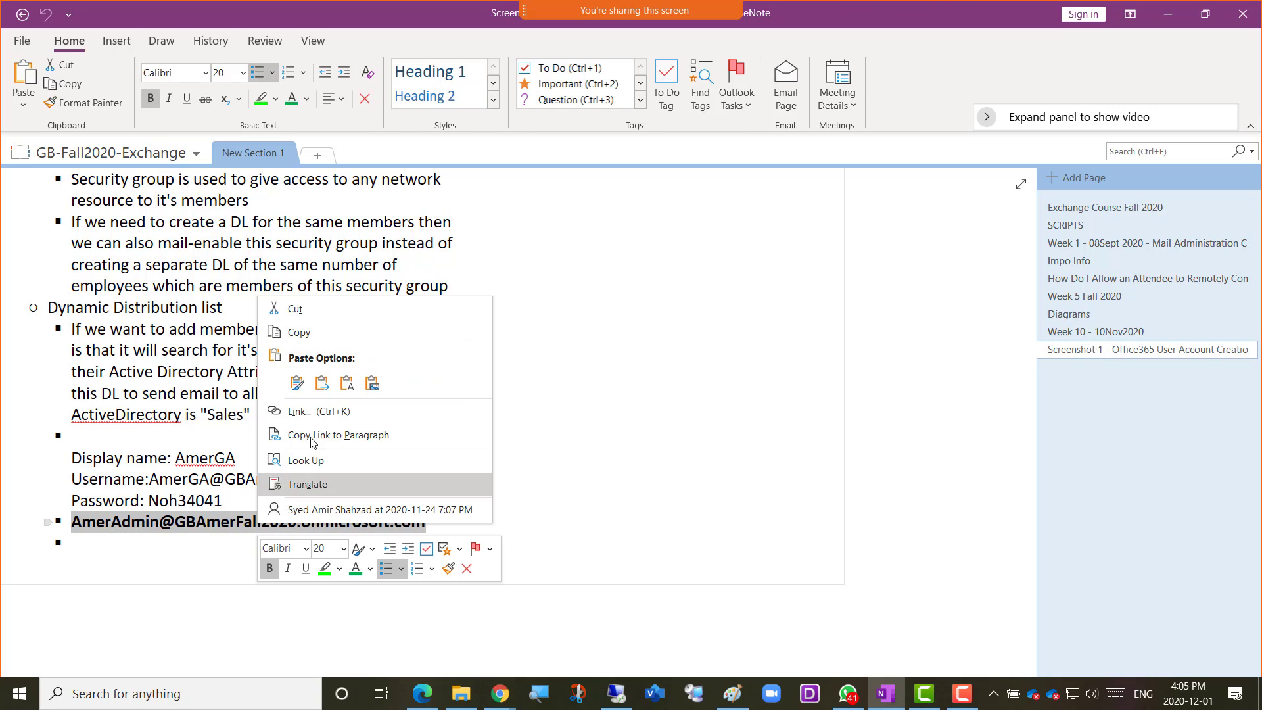
left_click(302, 332)
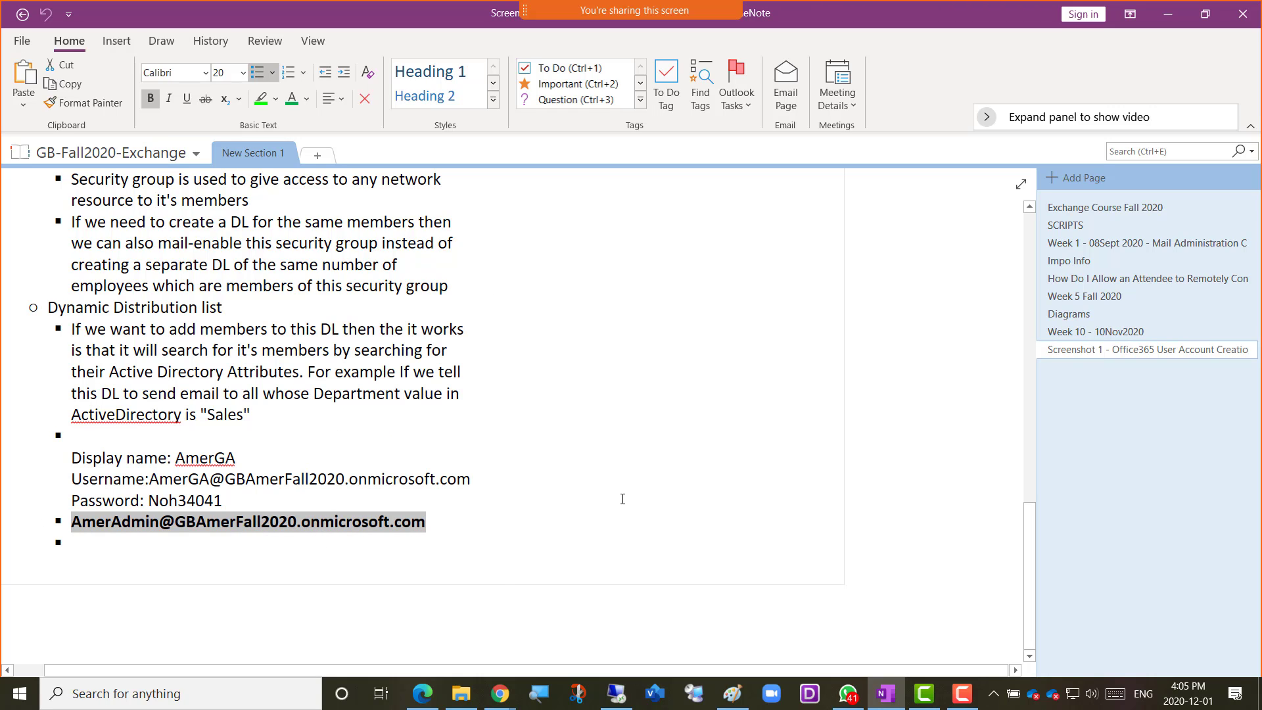
Switch back to the Chrome sign-in window, paste the admin account's e-mail and continue to the password page
key("alt")
key("alt+Tab")
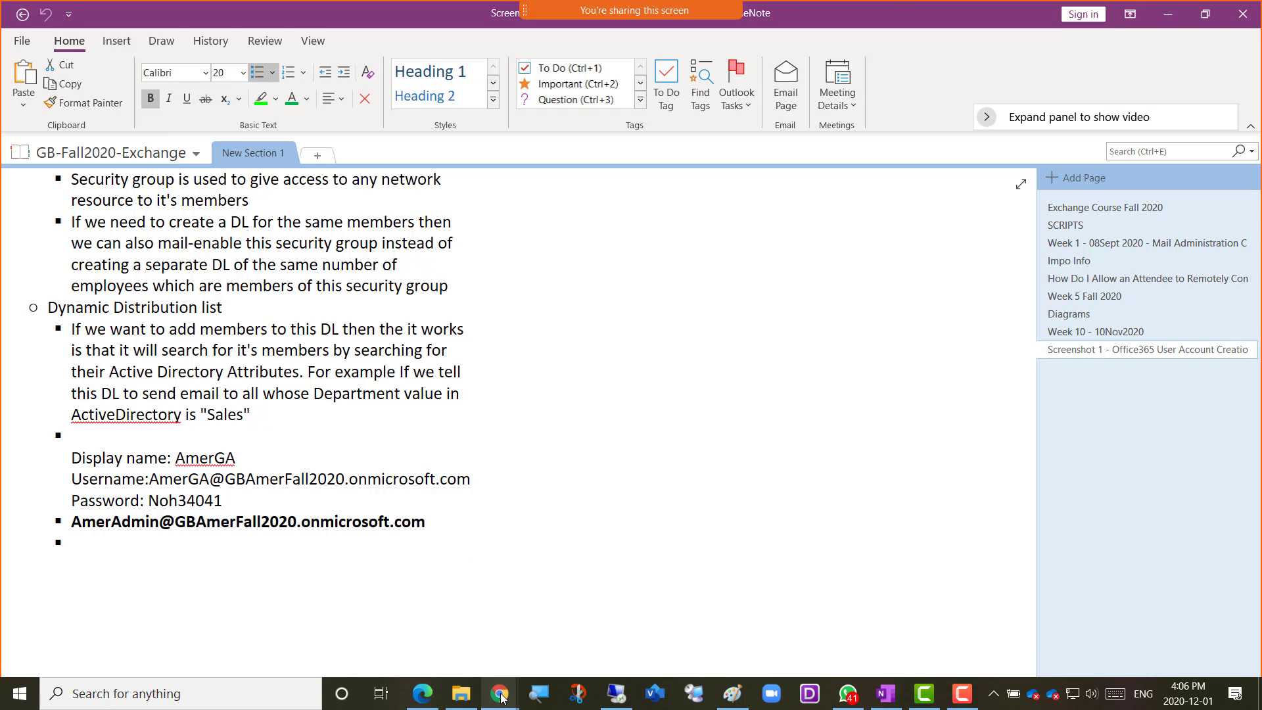
mouse_move(501, 696)
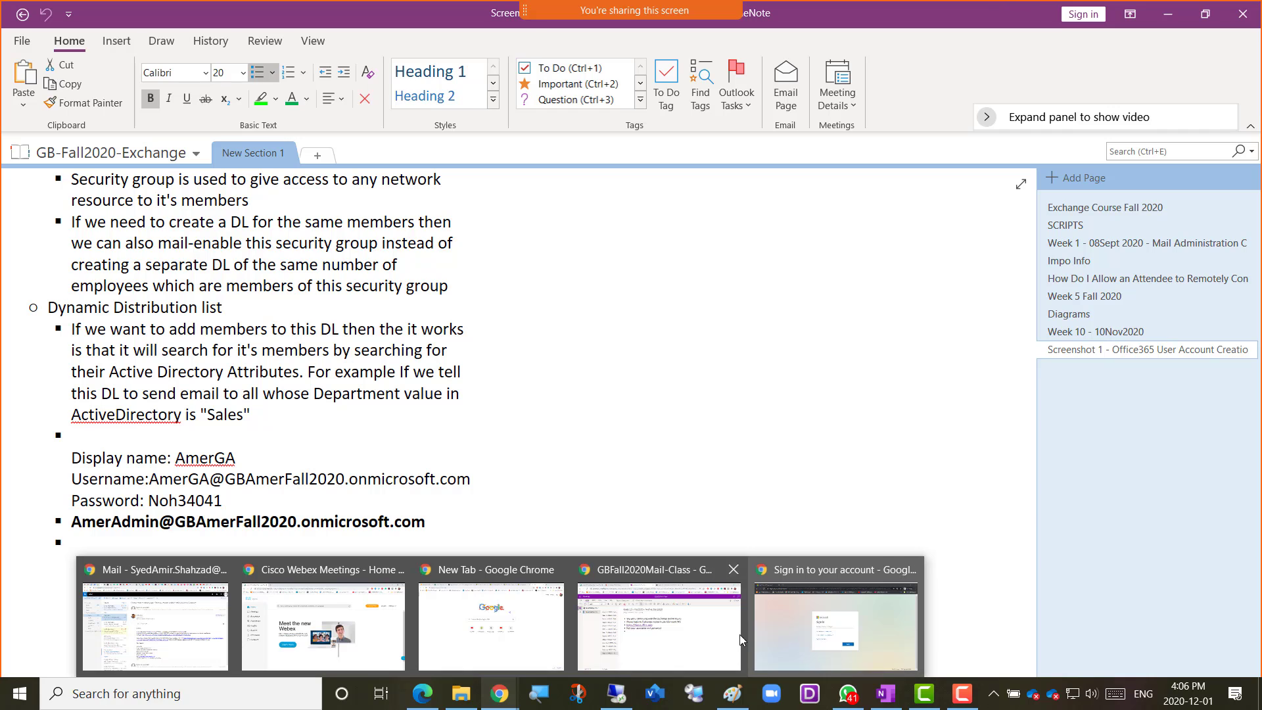
left_click(776, 634)
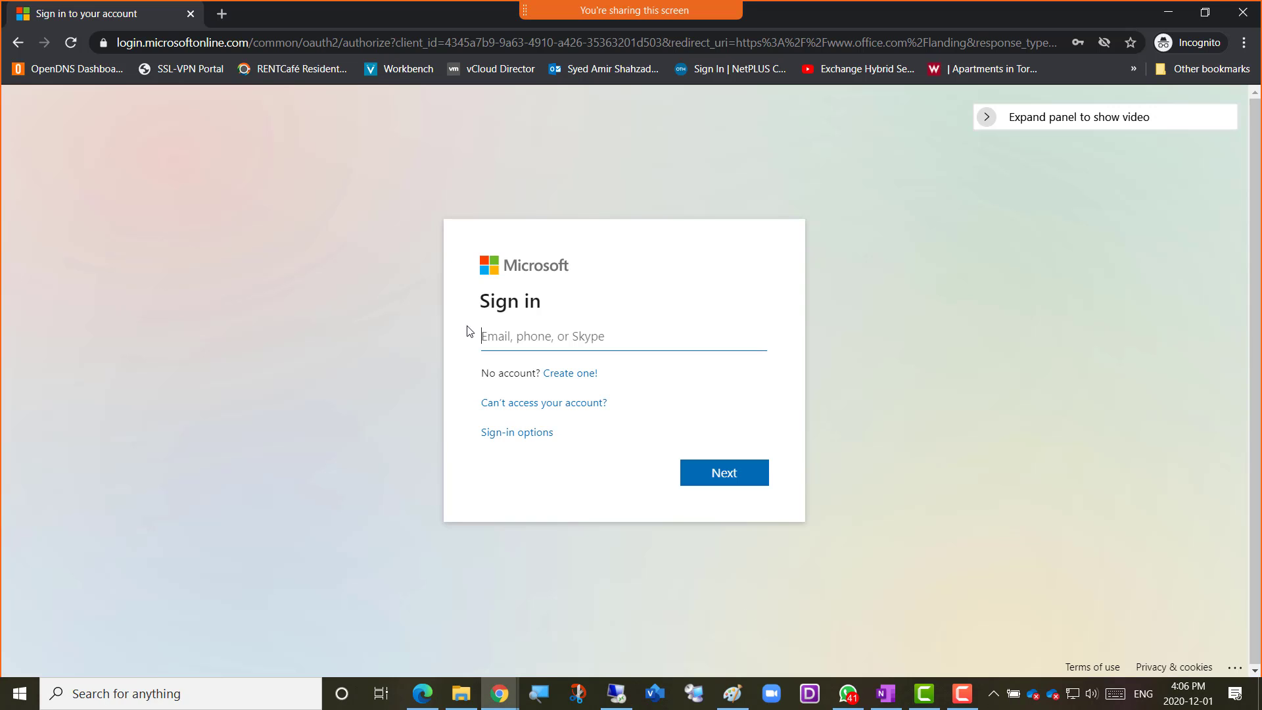
key("ctrl+v")
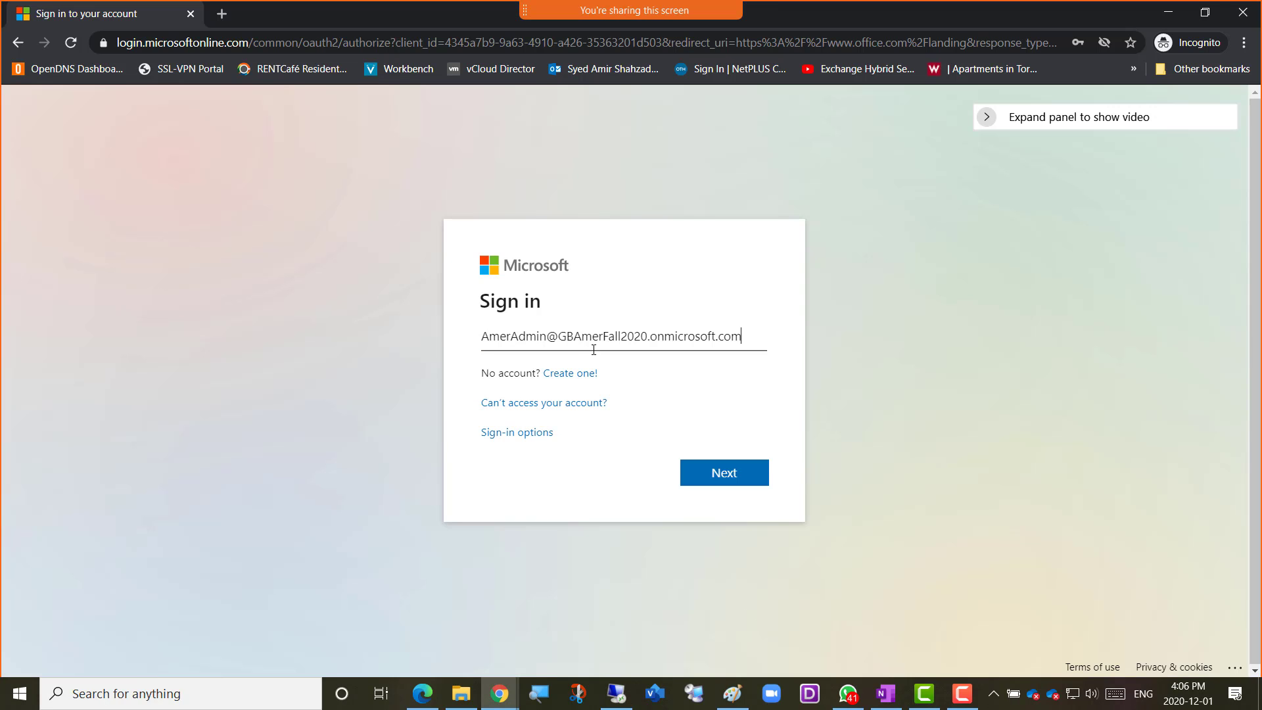
left_click(721, 481)
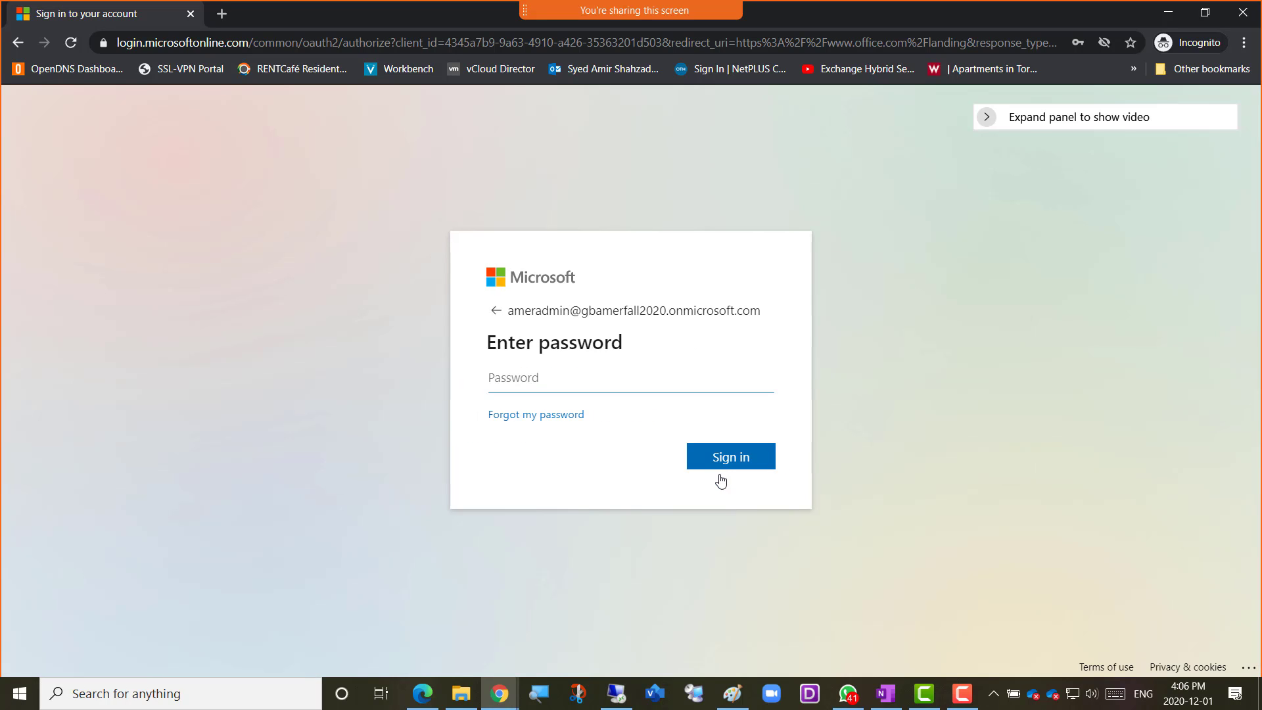
Enter the account password, sign in and decline to stay signed in
type("••••••••••••")
left_click(756, 460)
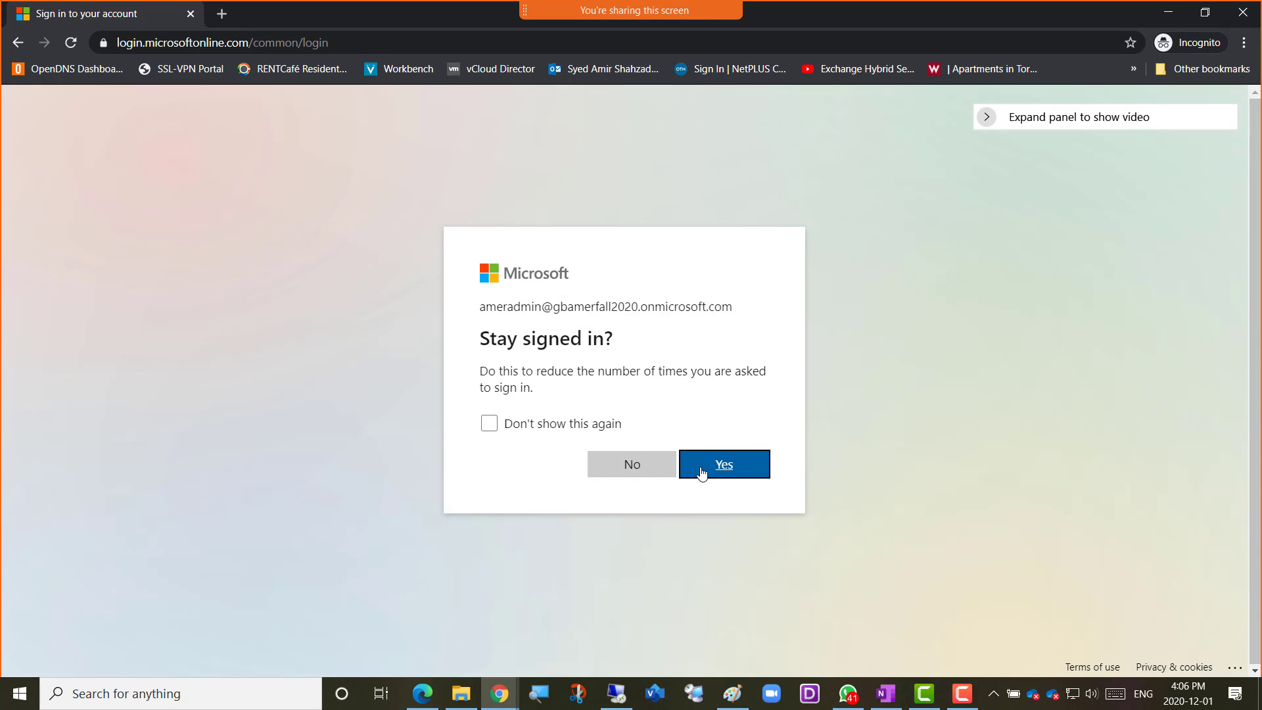
left_click(632, 464)
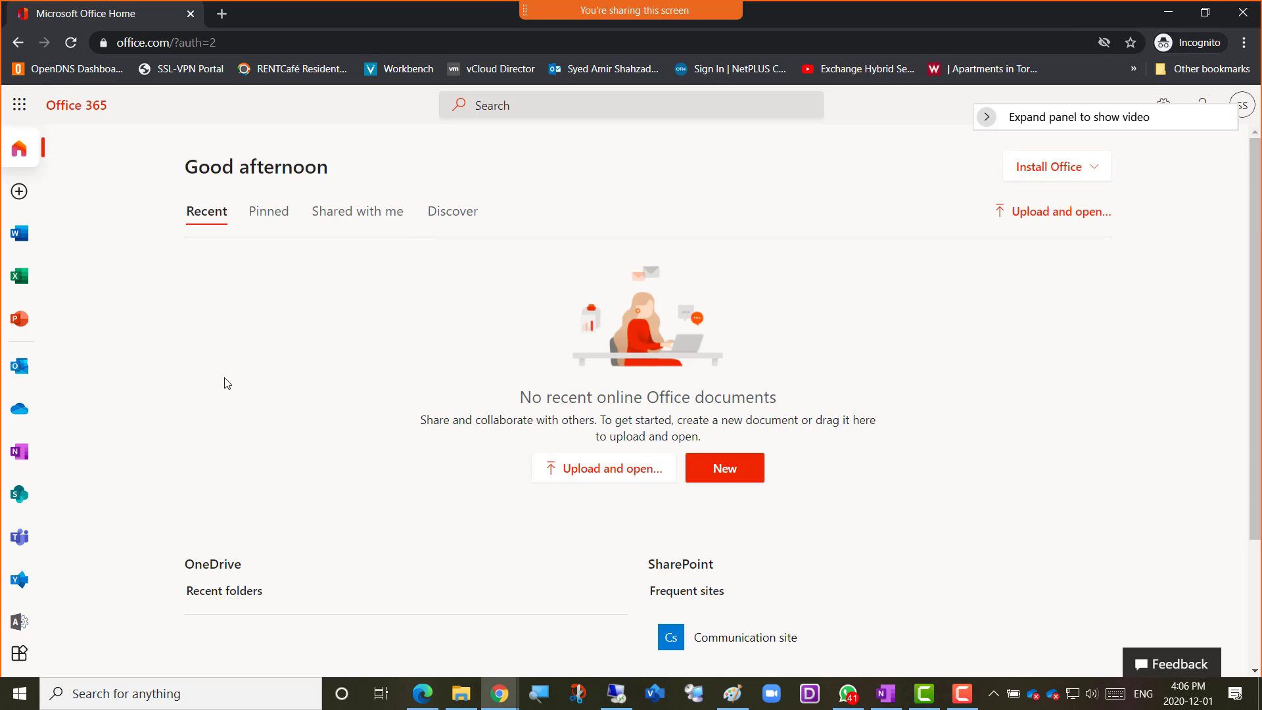
Open the Microsoft 365 admin center from the Office home page and close the duplicate tab that is still loading
left_click(20, 624)
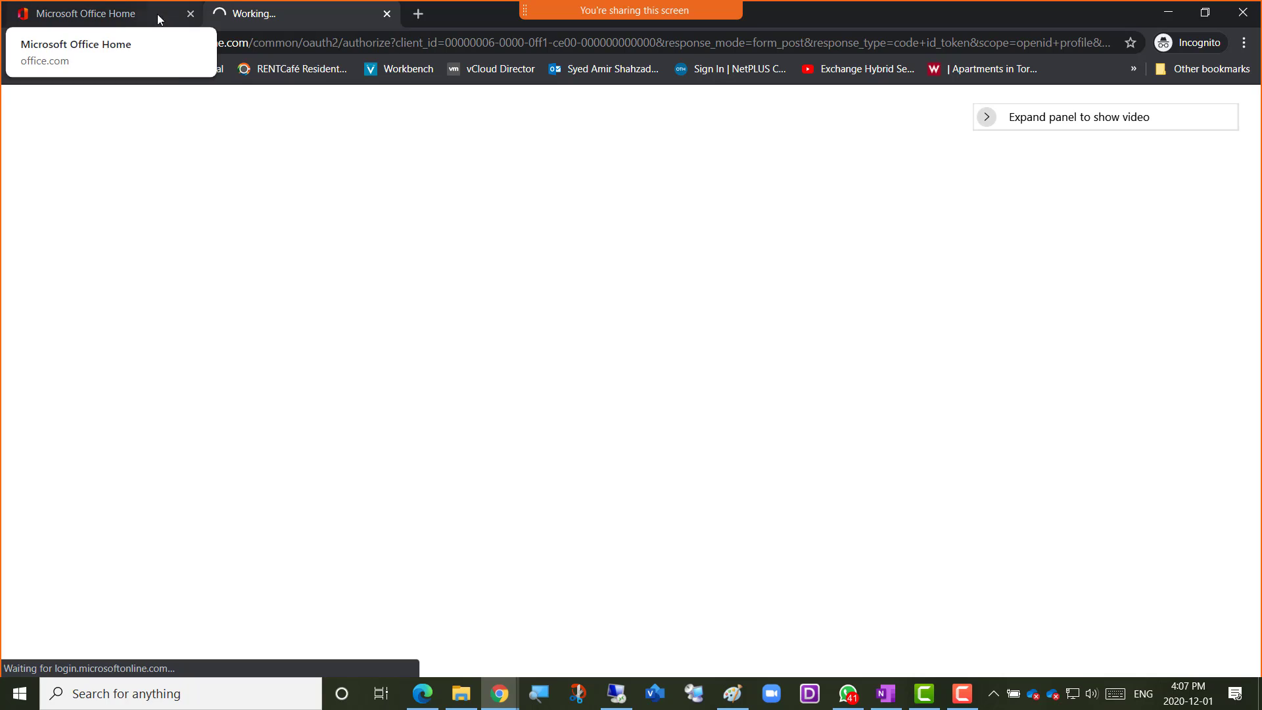
left_click(121, 17)
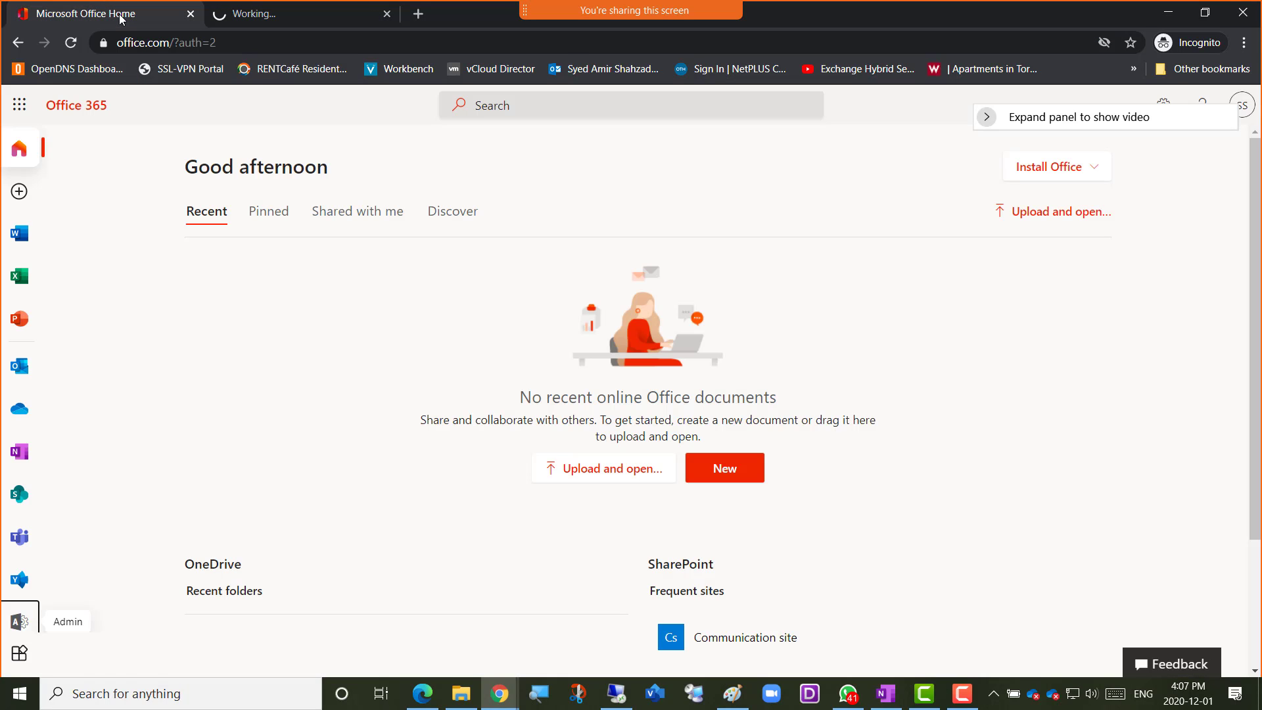
left_click(19, 621)
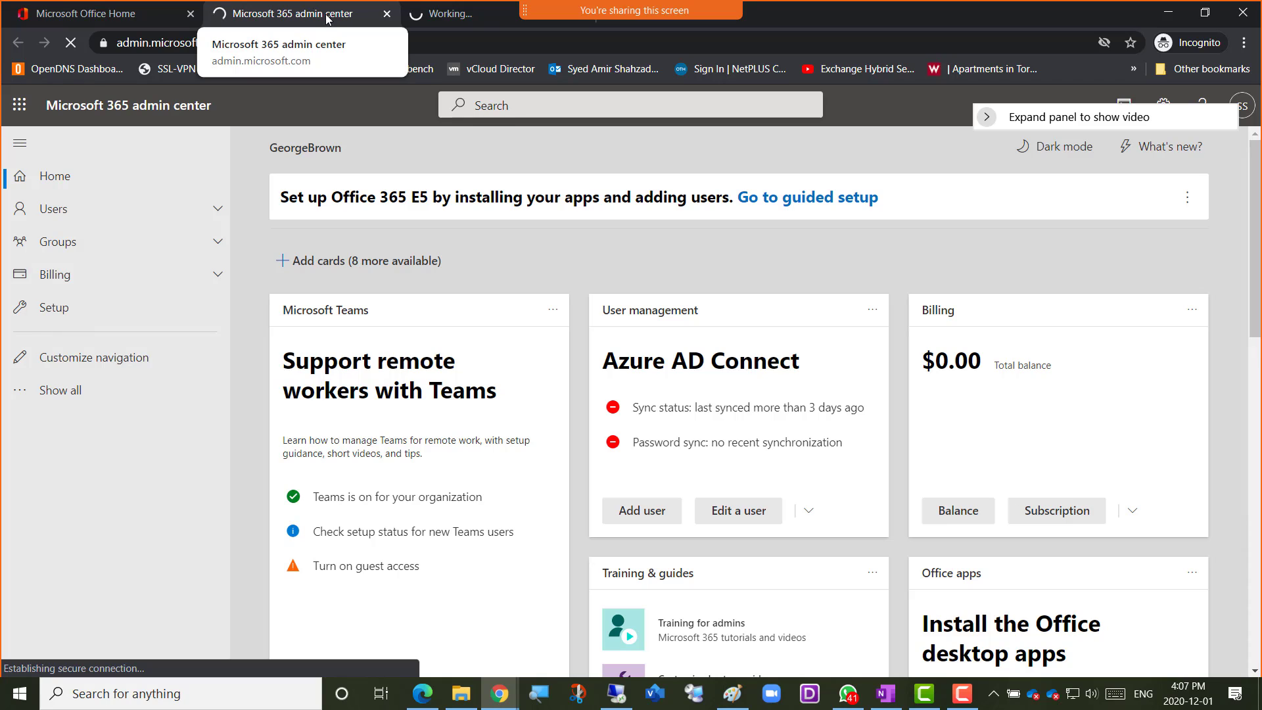
left_click(435, 20)
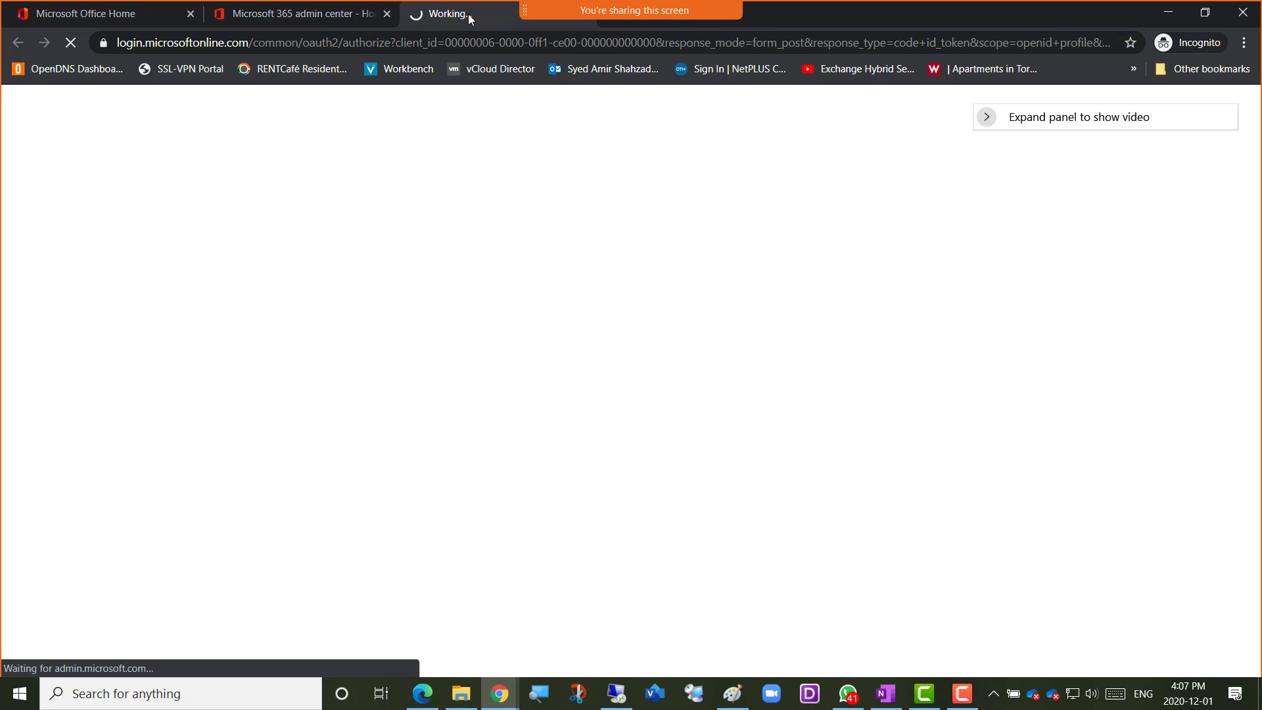
left_click_drag(478, 13, 289, 14)
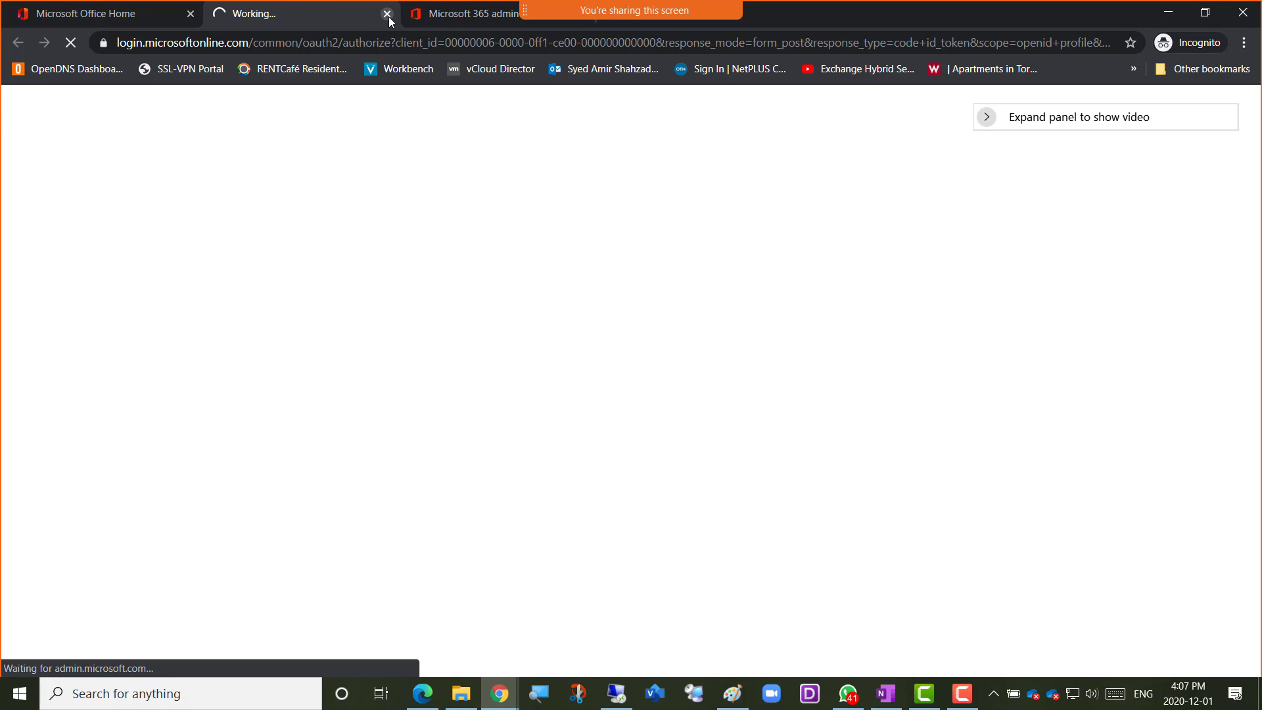
left_click(388, 13)
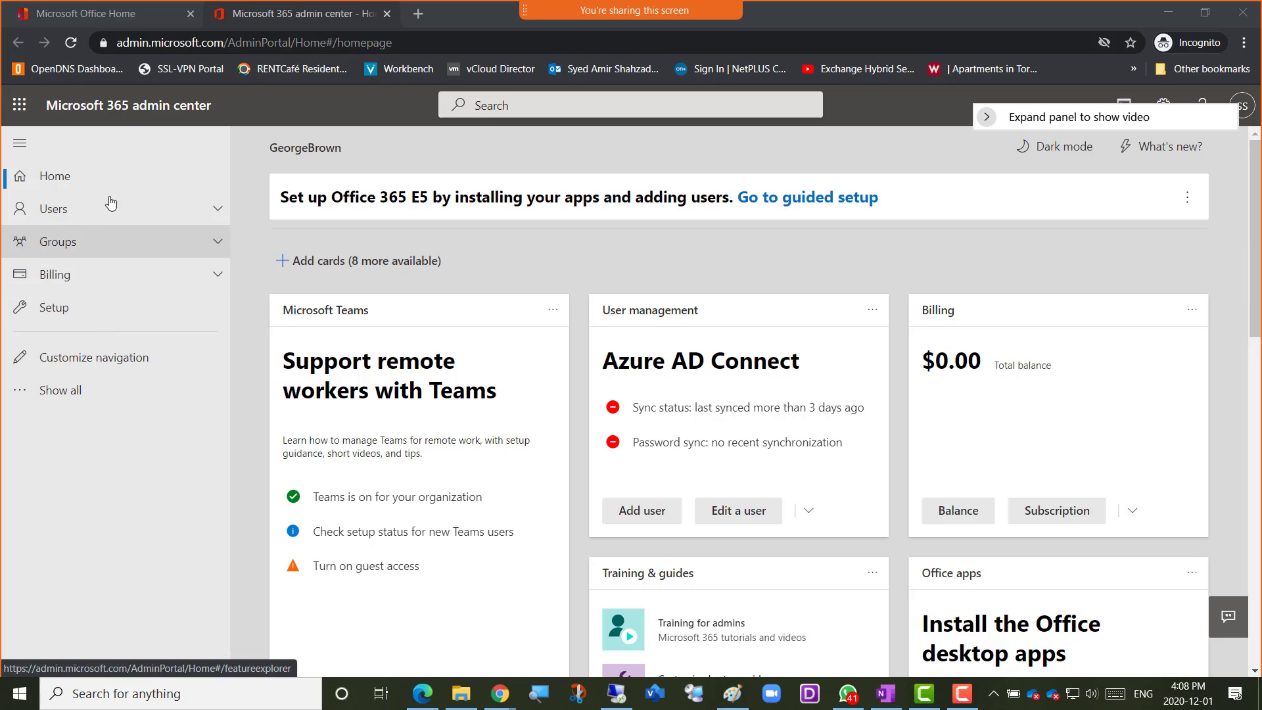
Expand the full admin center navigation, open the Exchange admin center and go to its recipients section
left_click(71, 397)
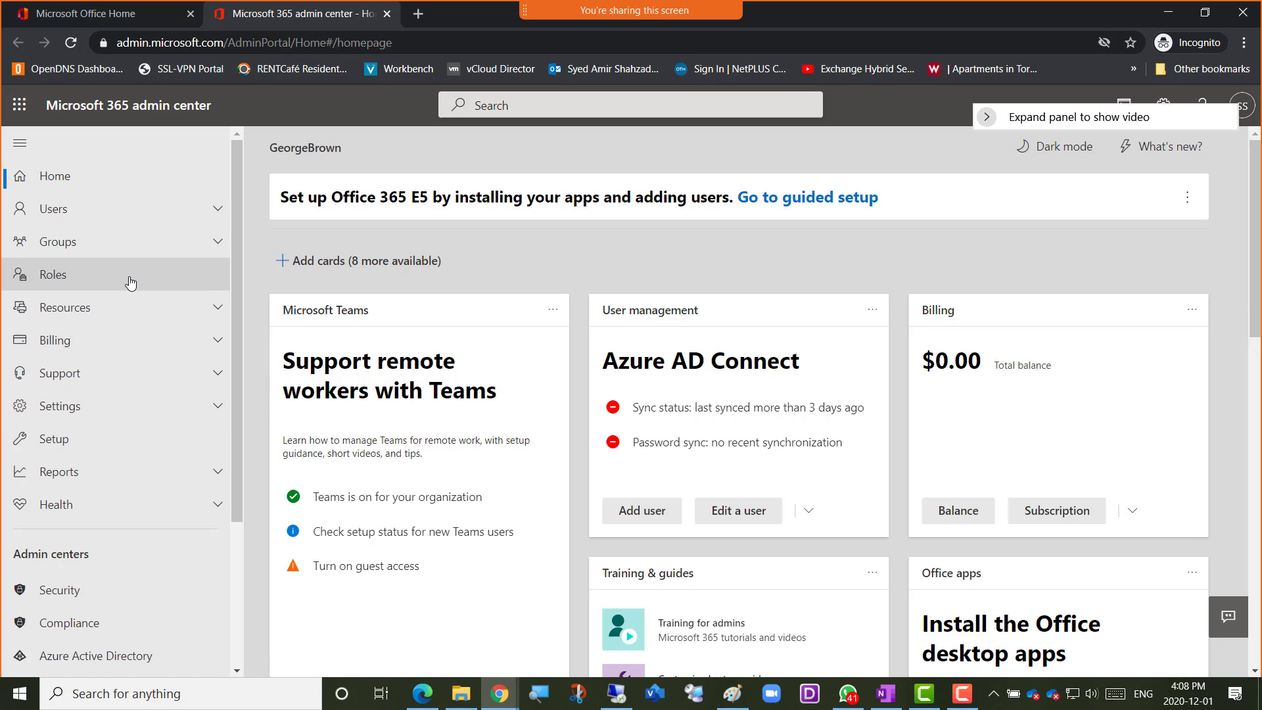
scroll(123, 438, "down", 3)
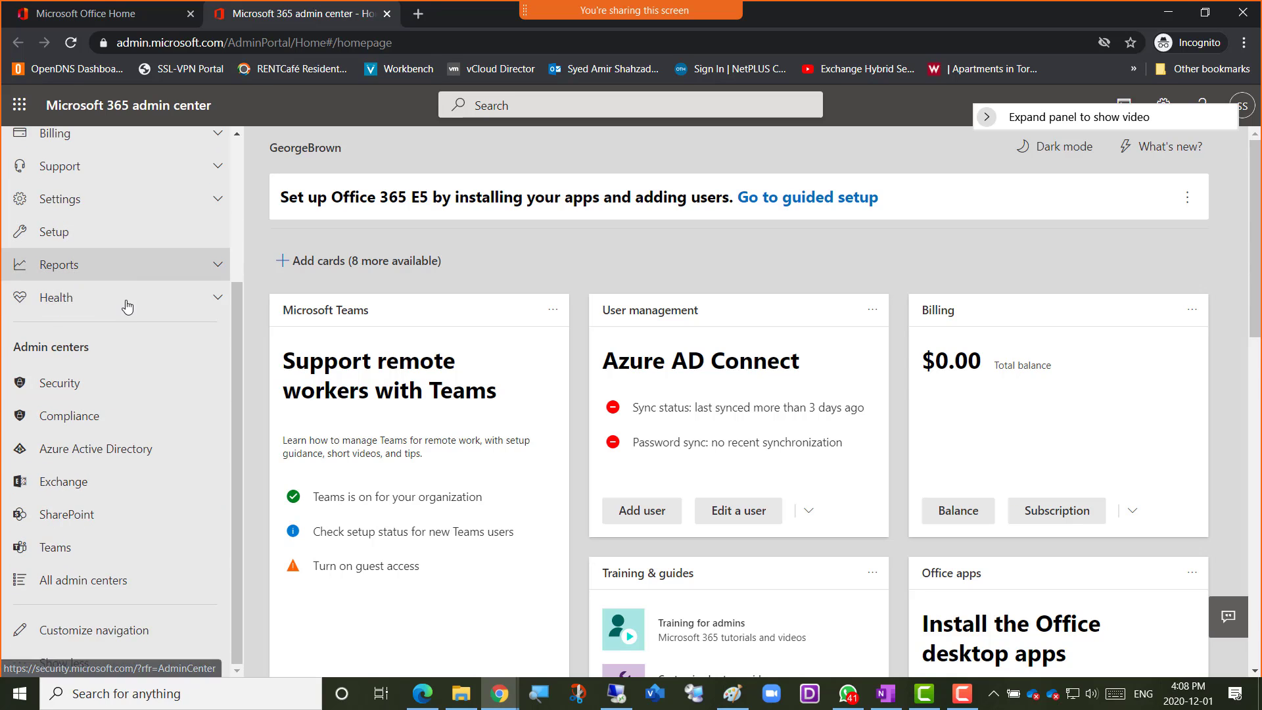
left_click(94, 491)
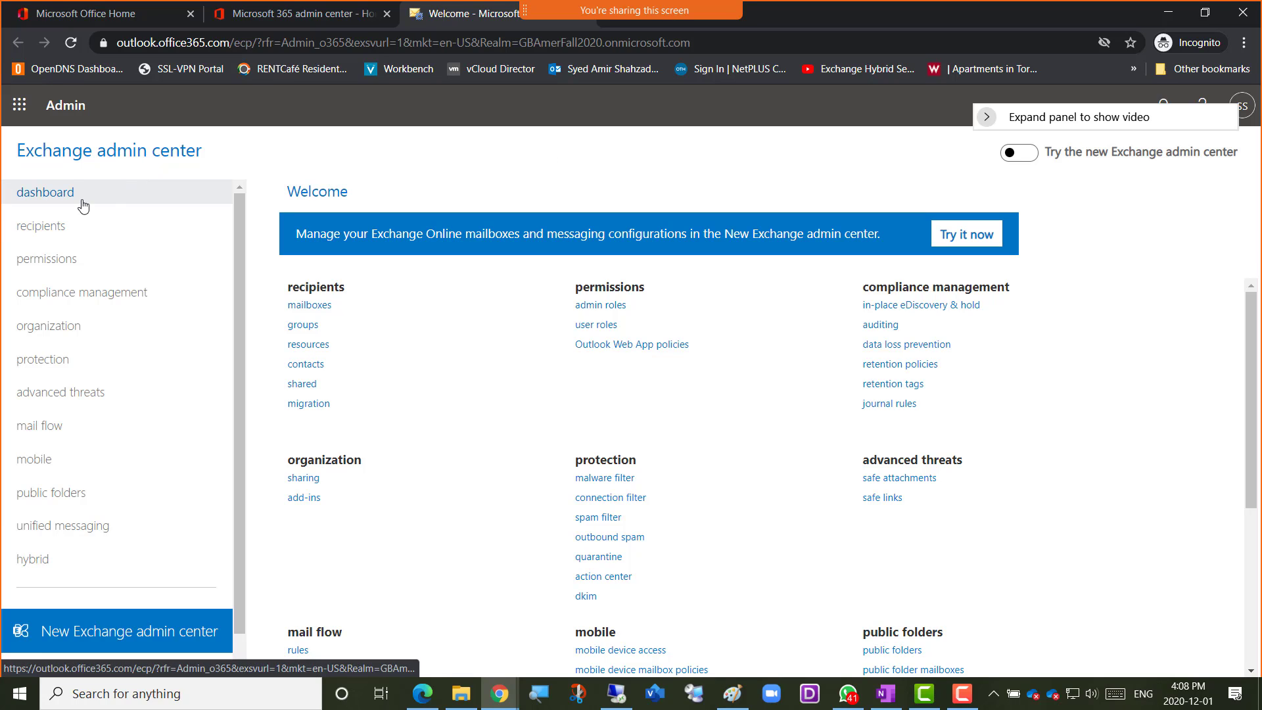
left_click(58, 230)
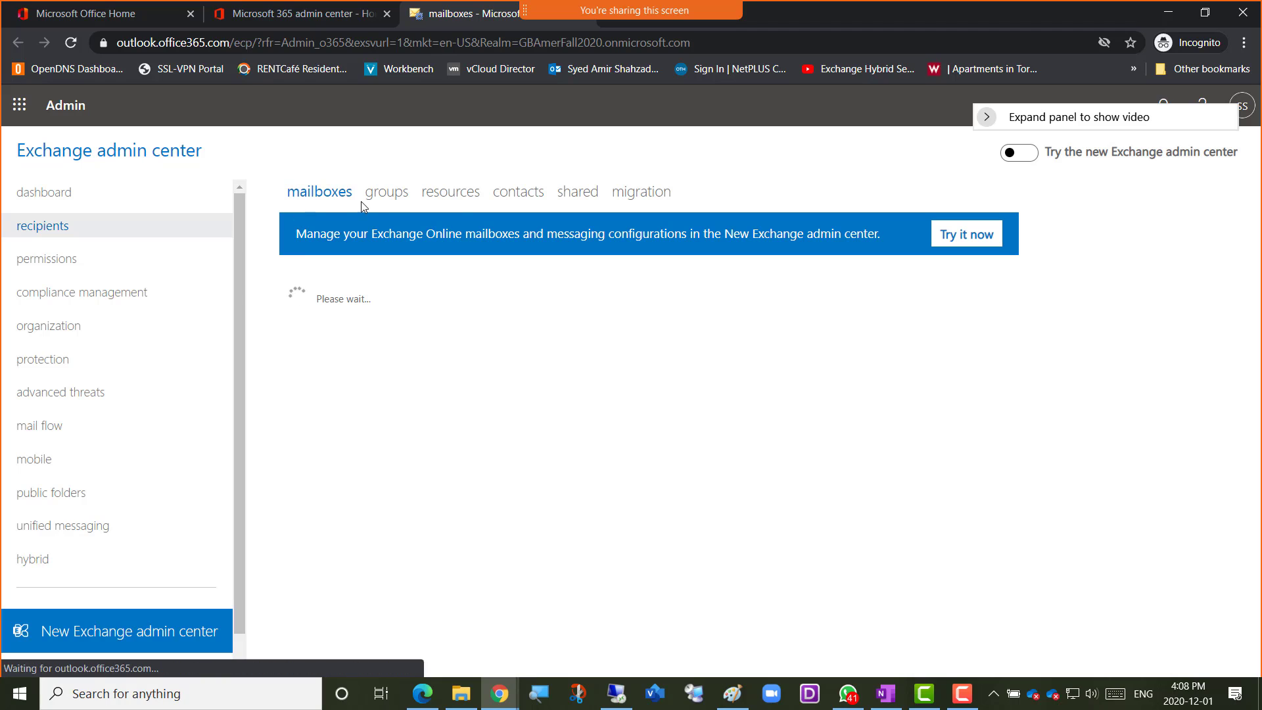
Show the resource mailboxes and look over the AmerMeetingRoom details and the resource mailbox types that can be added
left_click(462, 203)
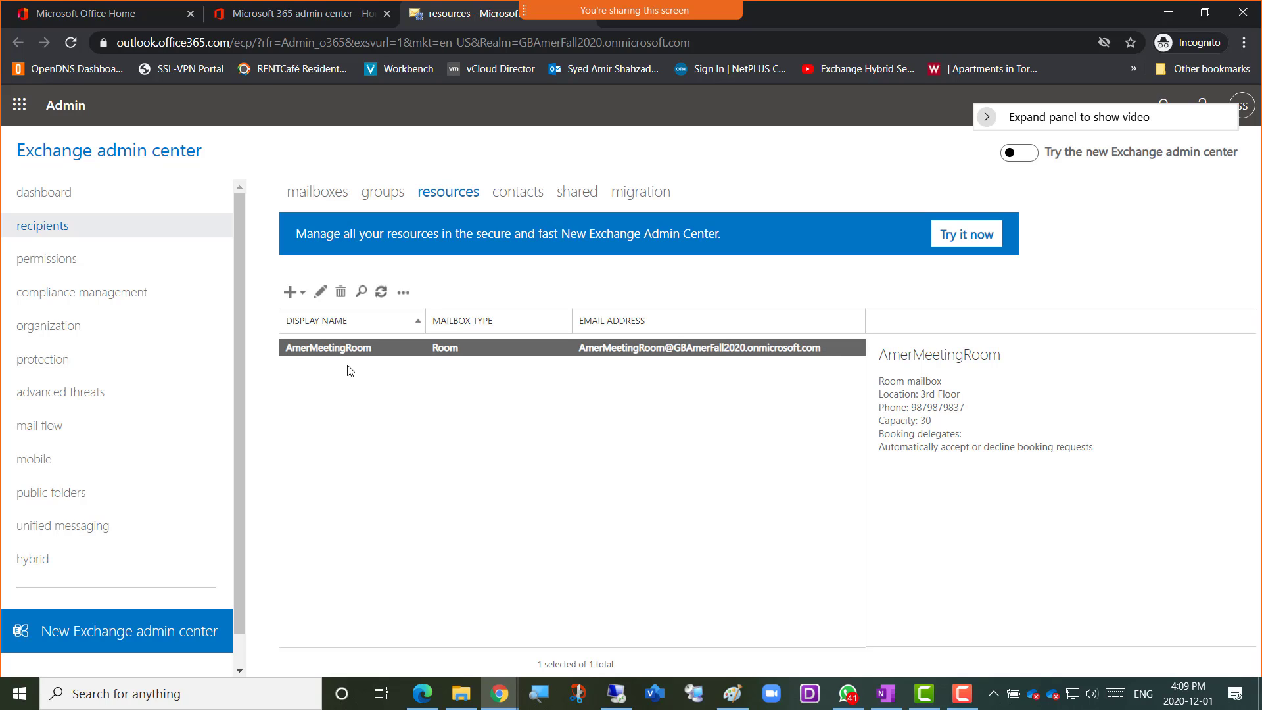
left_click(300, 292)
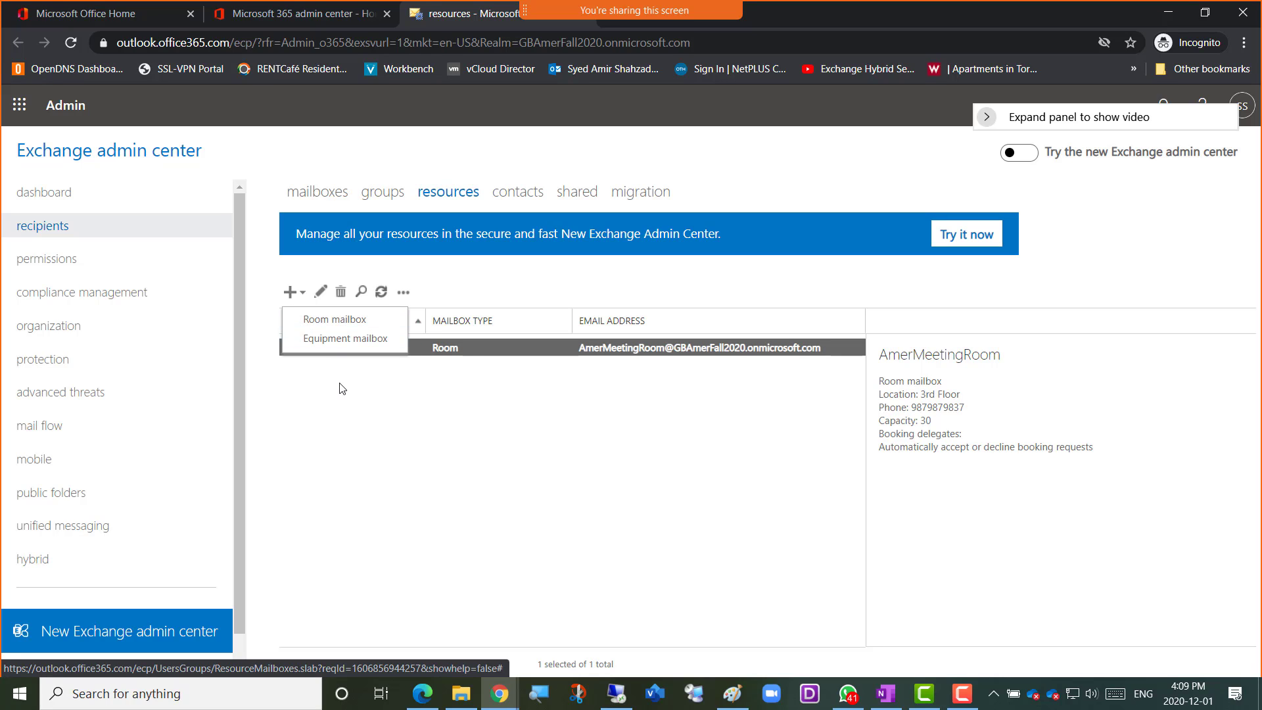
left_click(341, 406)
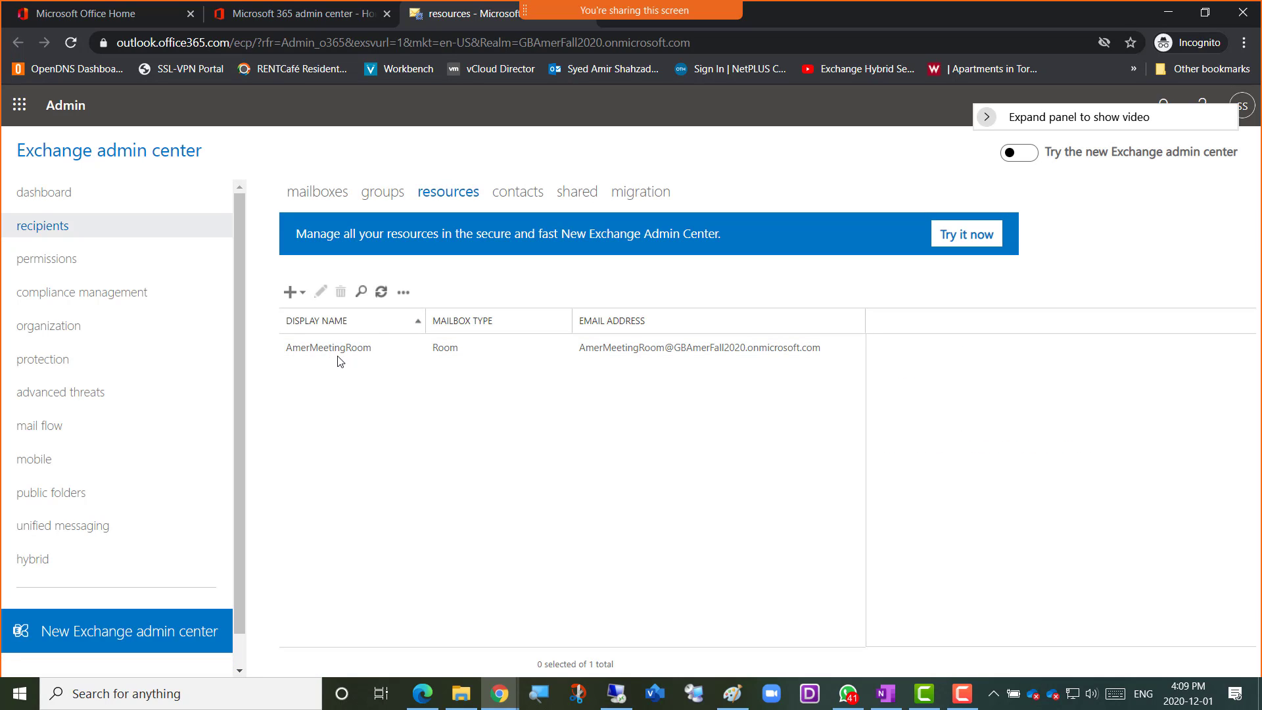
left_click(355, 348)
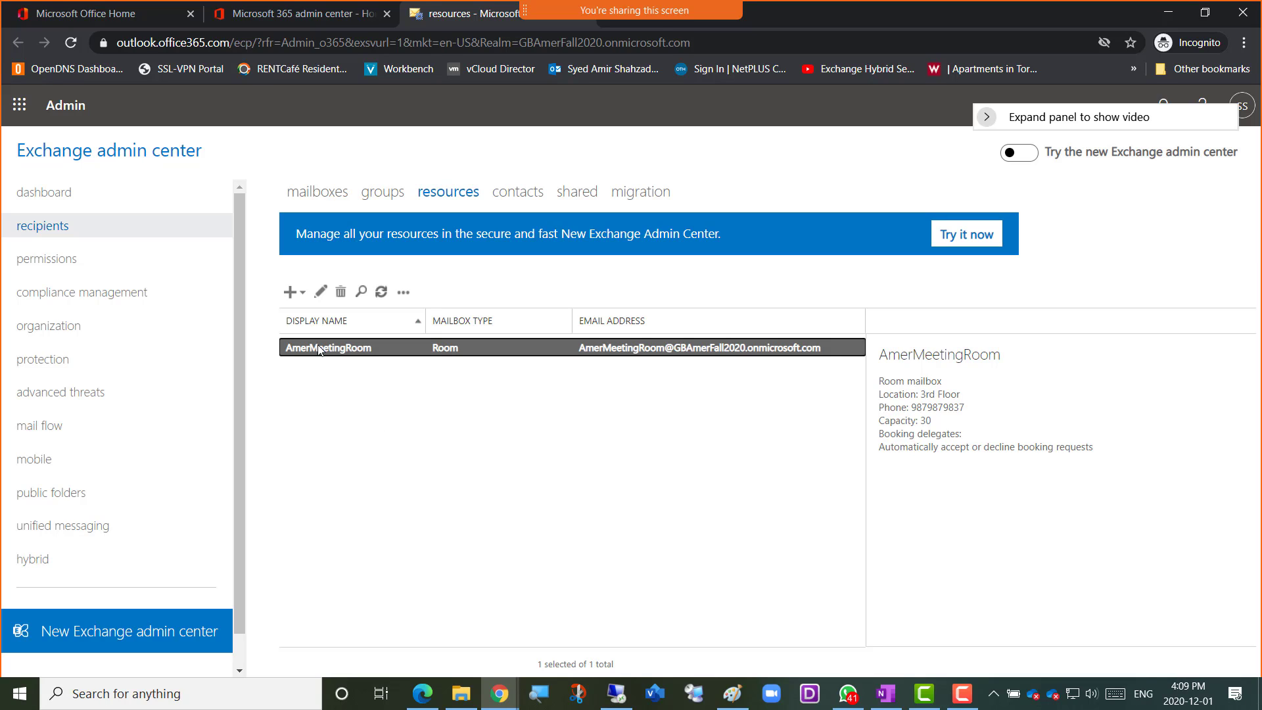
left_click(296, 294)
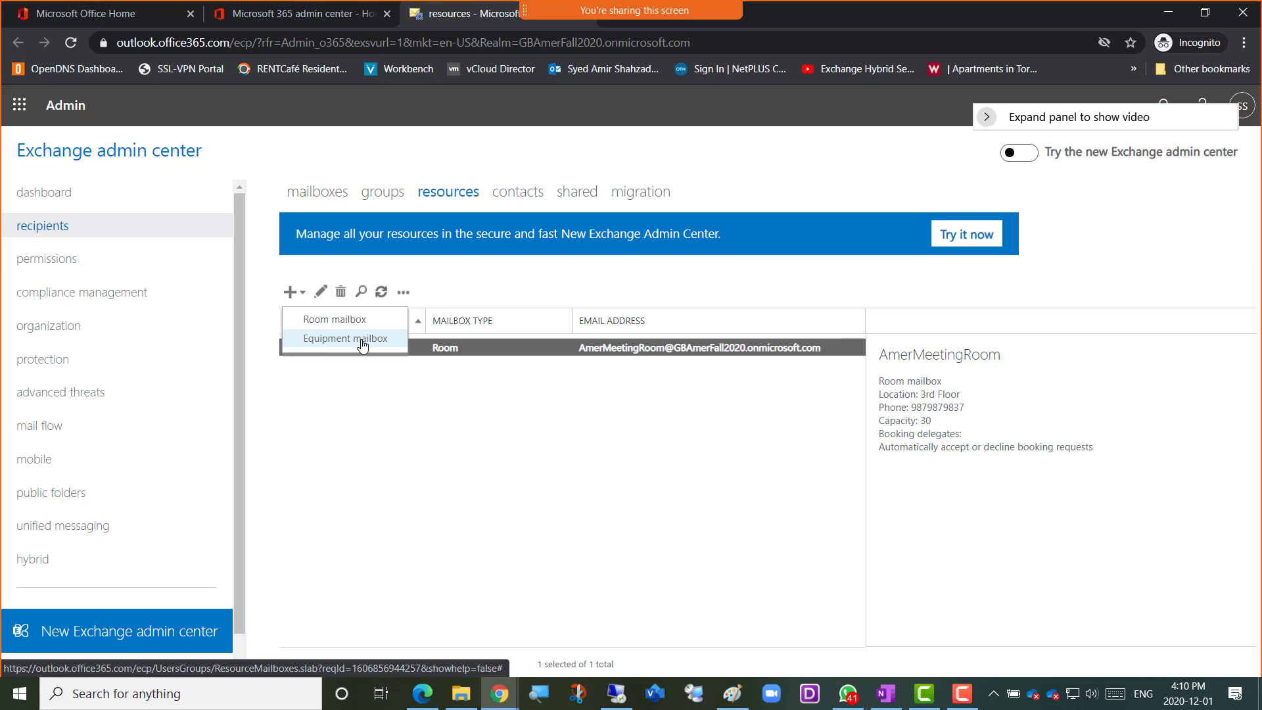
left_click(331, 409)
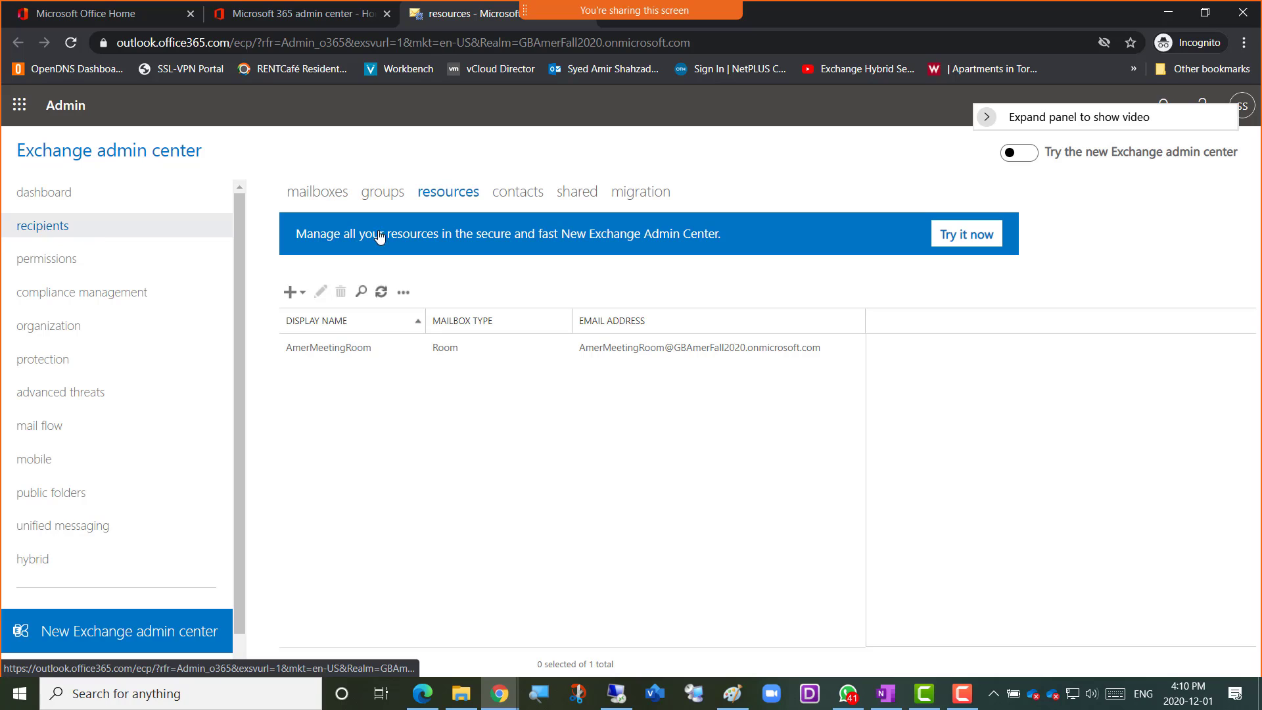
Fill in a new equipment mailbox named Amer-CannonProjector with the same e-mail alias, copy the name and discard the form
left_click(303, 296)
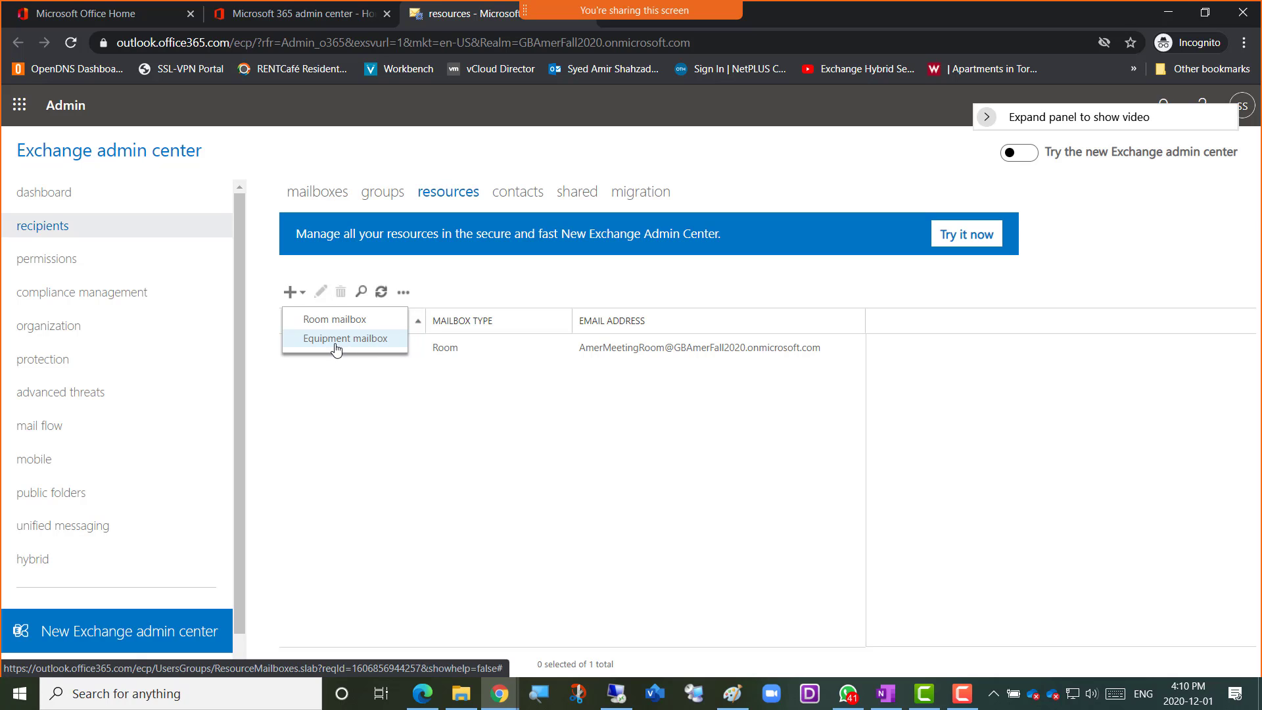
left_click(359, 343)
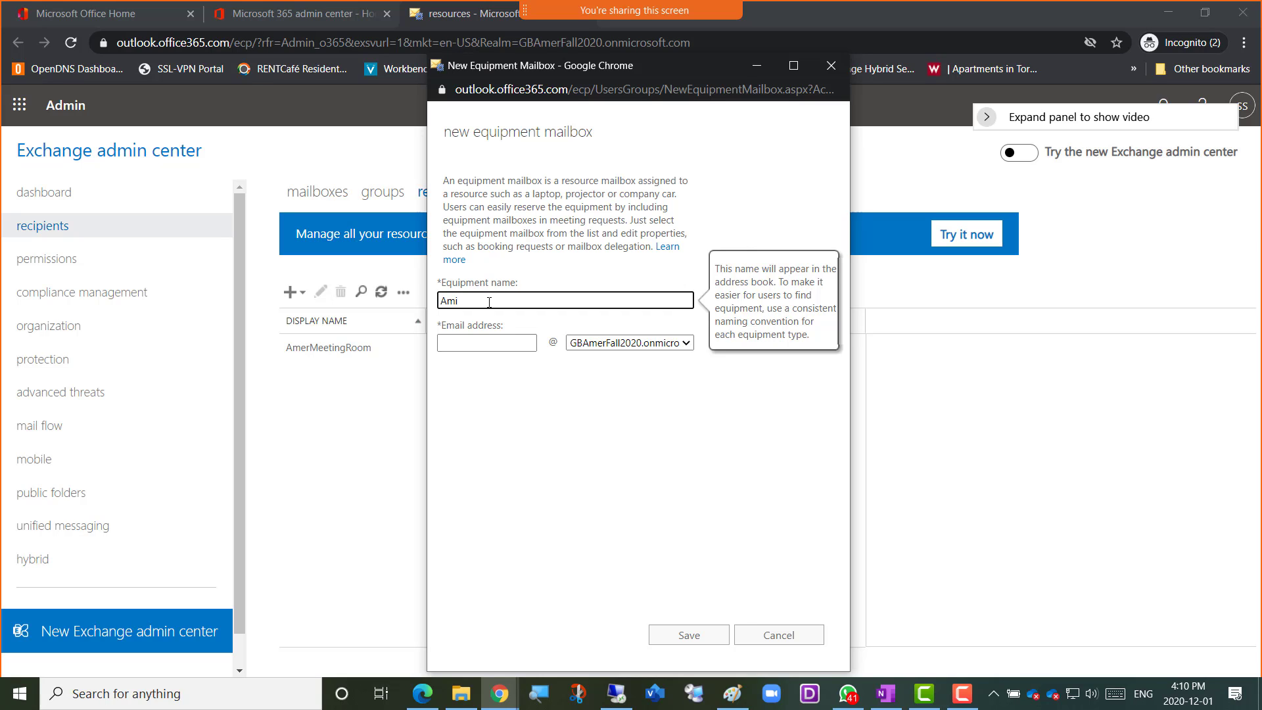
type("Amer-Projec")
type("Cann")
key("BackSpace")
type("on")
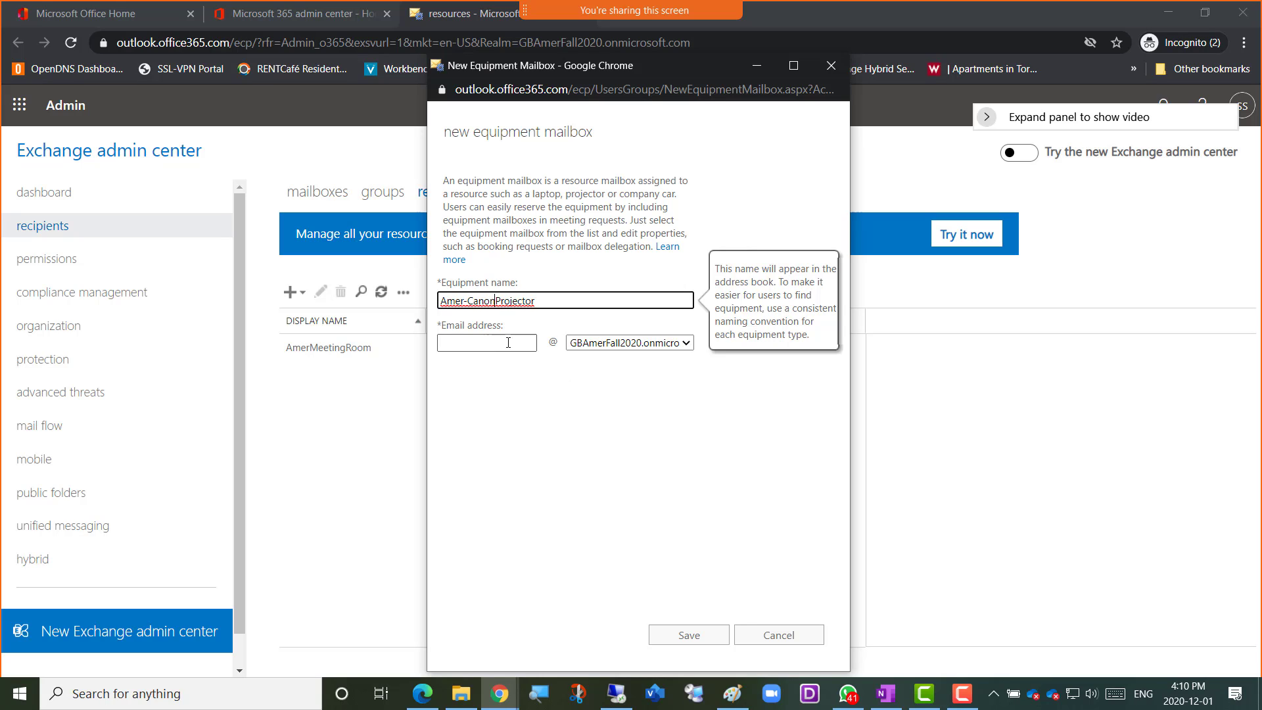
left_click(485, 300)
type("n")
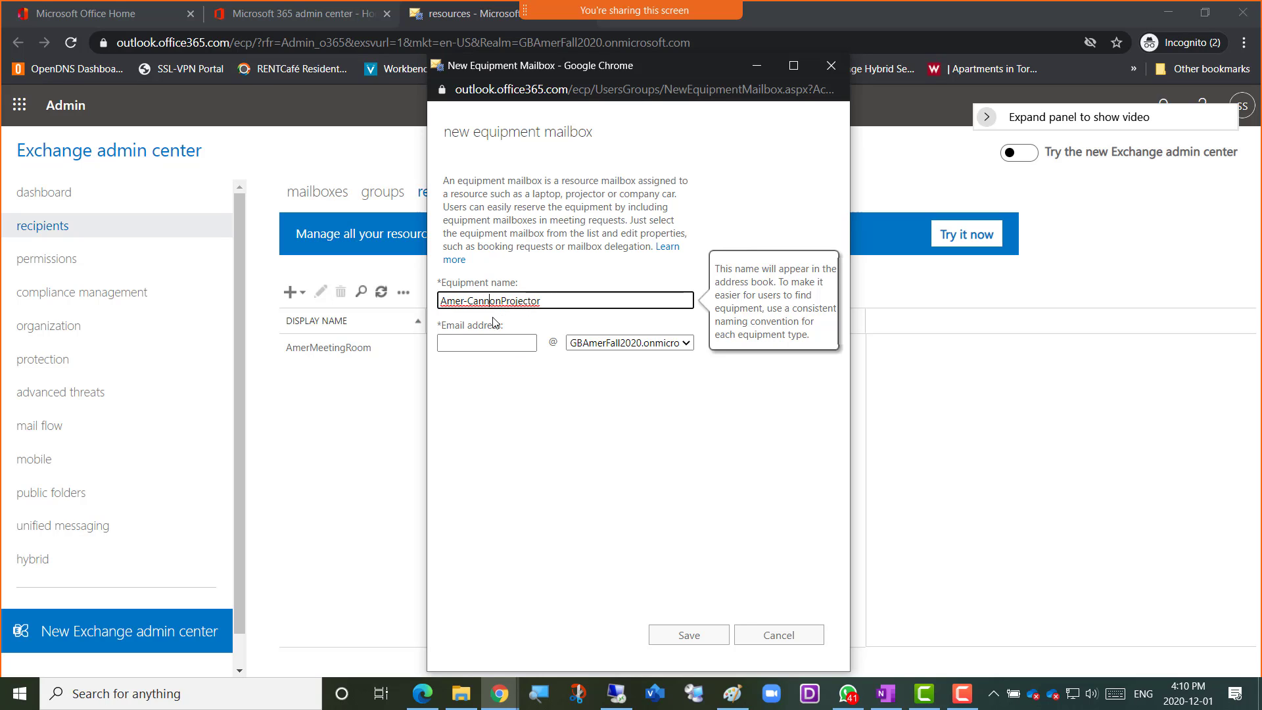
key("ctrl+a")
key("ctrl+c")
left_click(491, 344)
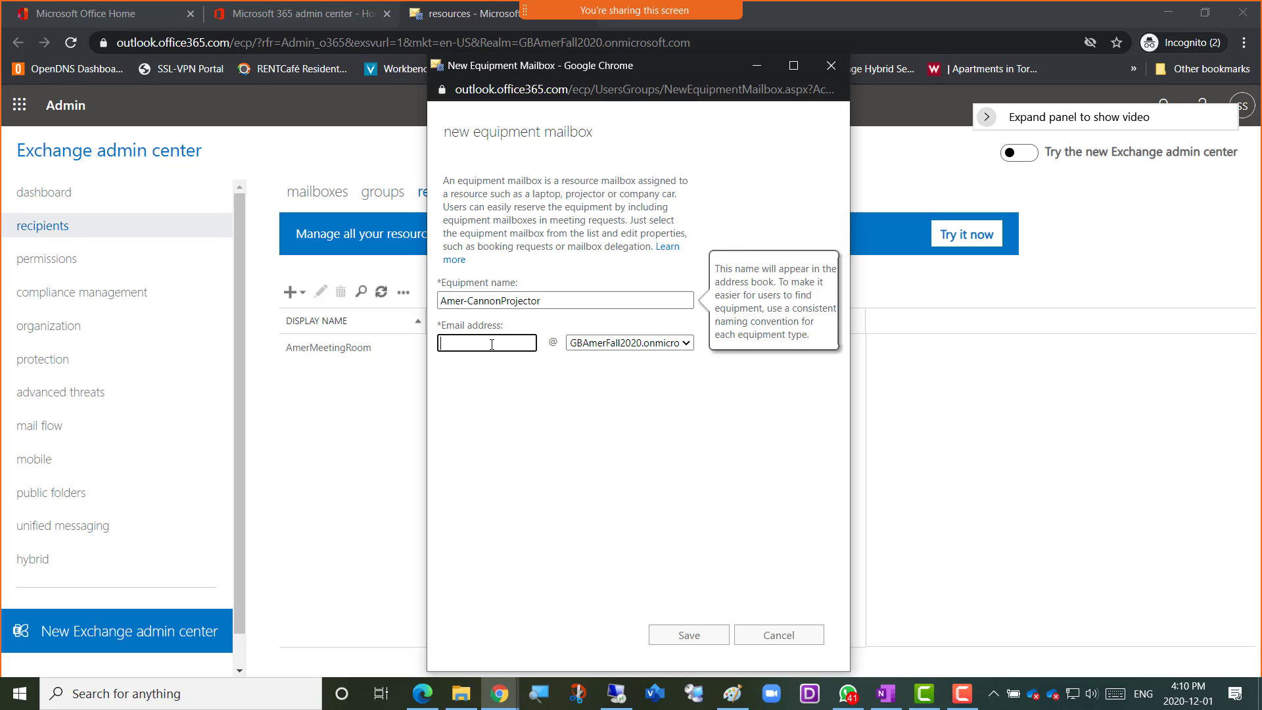
key("ctrl+v")
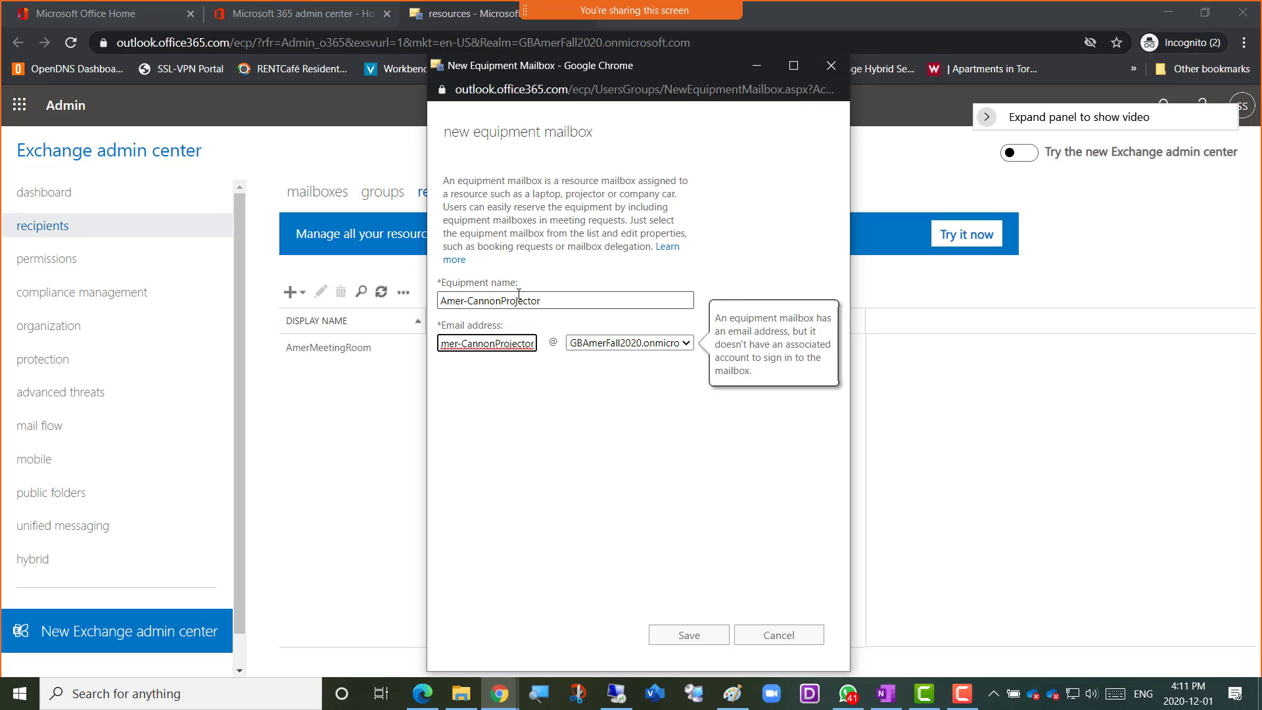
left_click(553, 300)
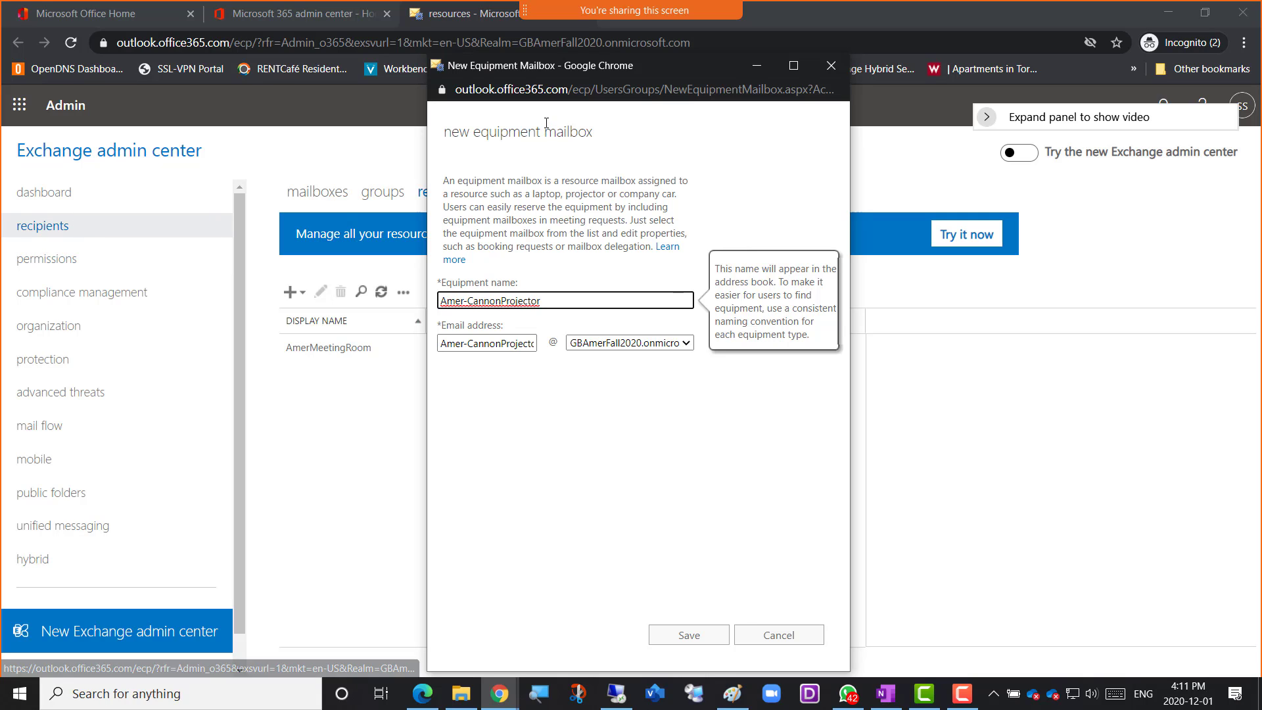
left_click(687, 135)
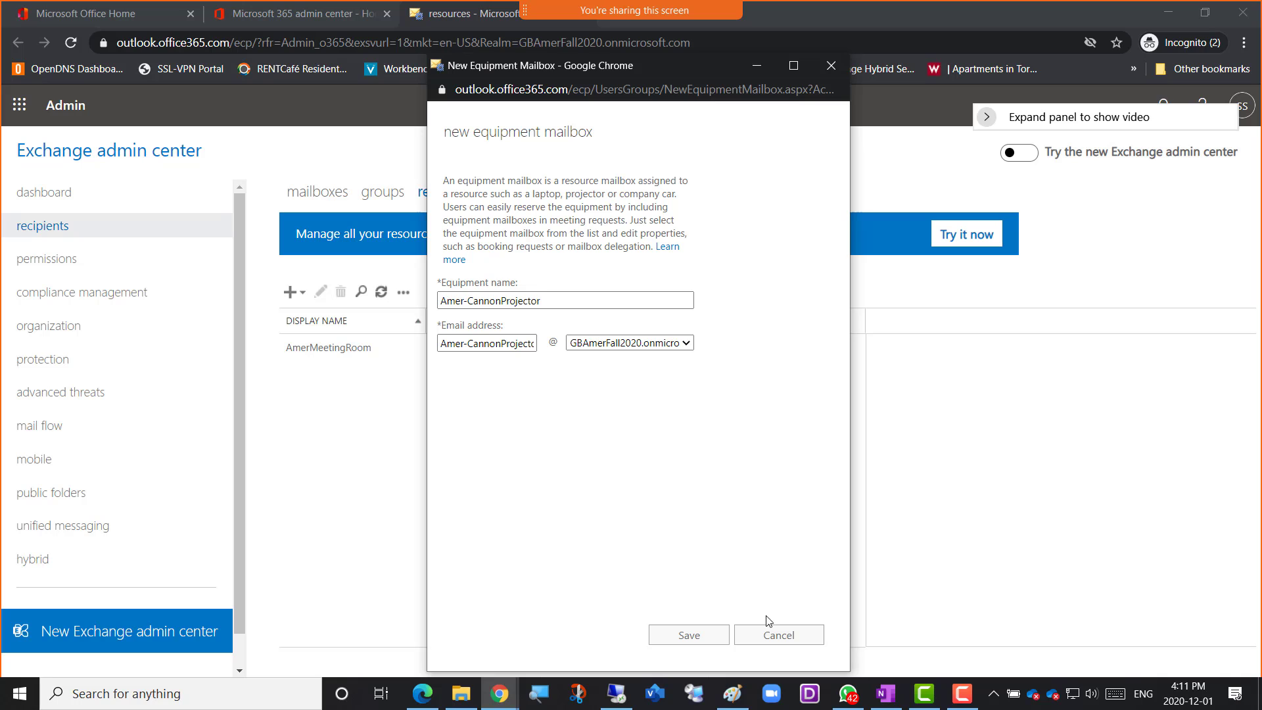
left_click(561, 303)
triple_click(471, 302)
key("ctrl+c")
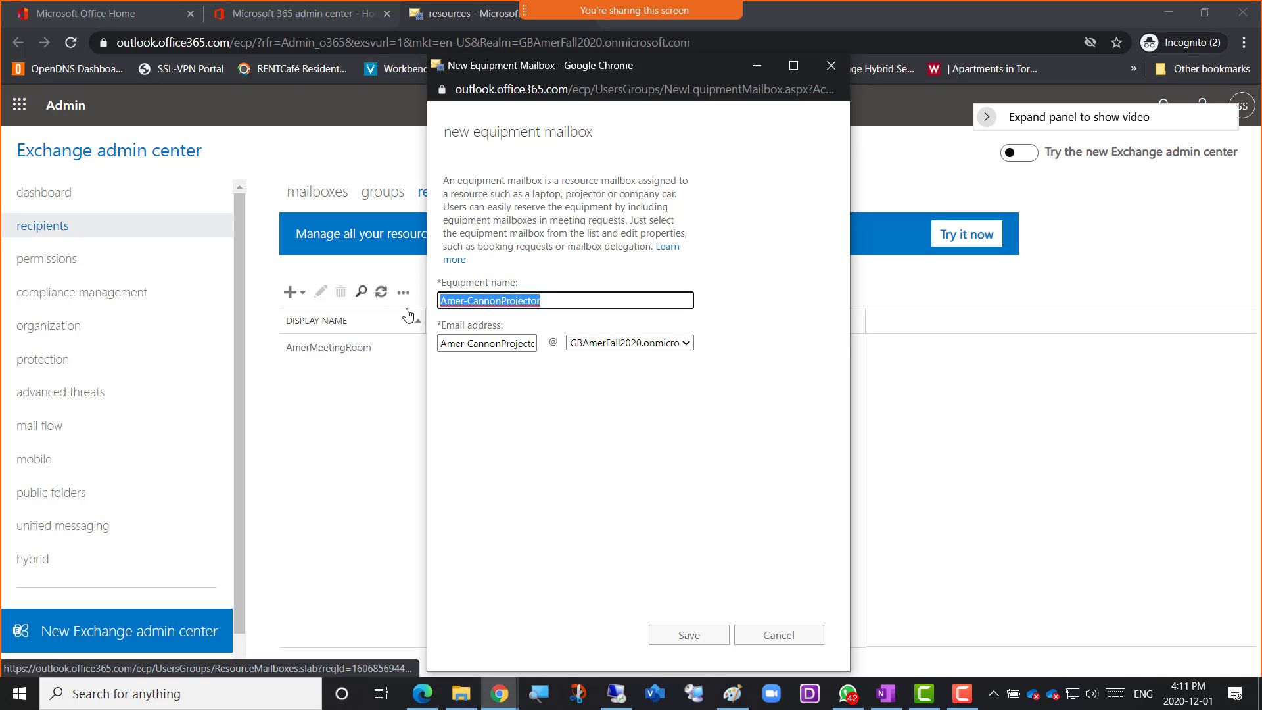
left_click(772, 636)
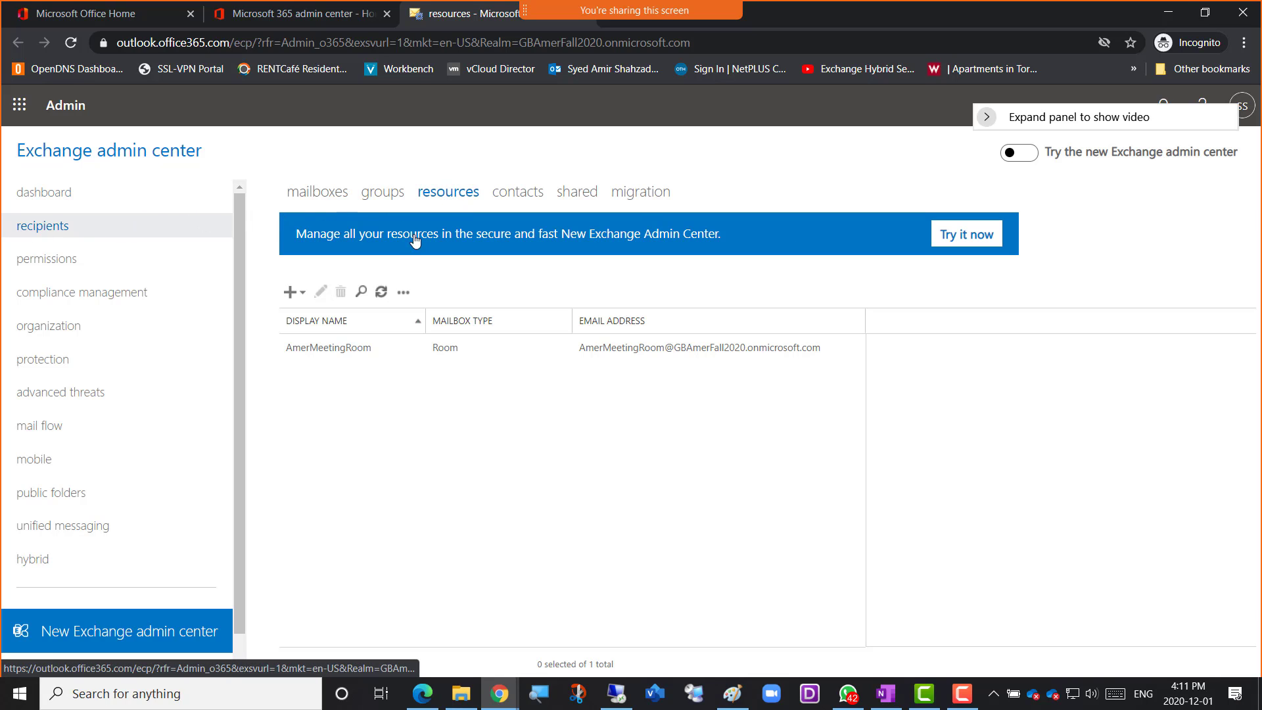
left_click(303, 295)
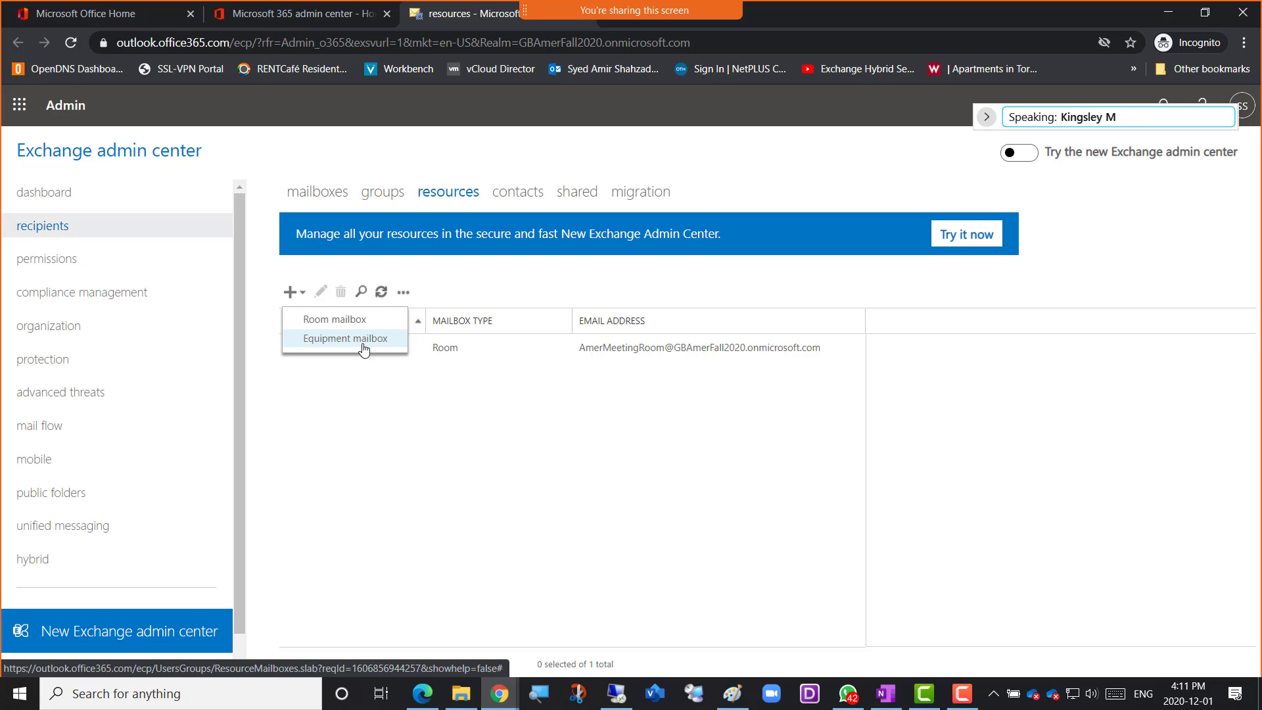
left_click(362, 422)
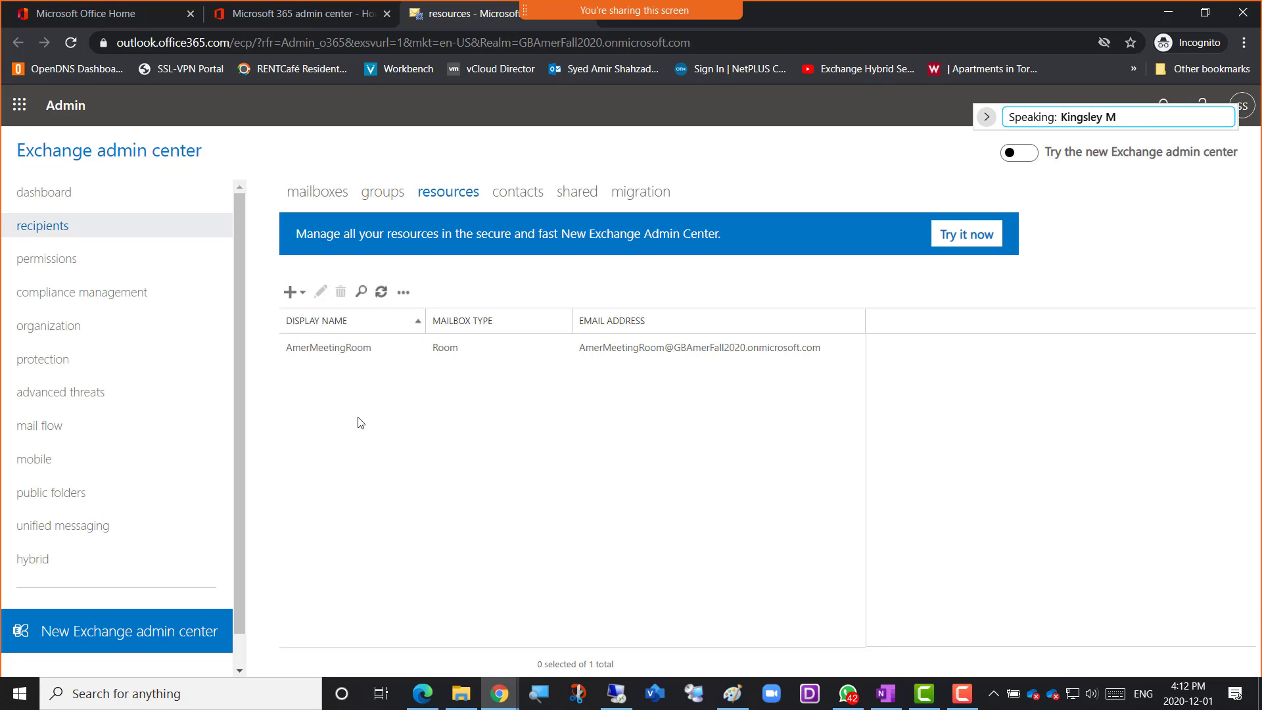
left_click(353, 356)
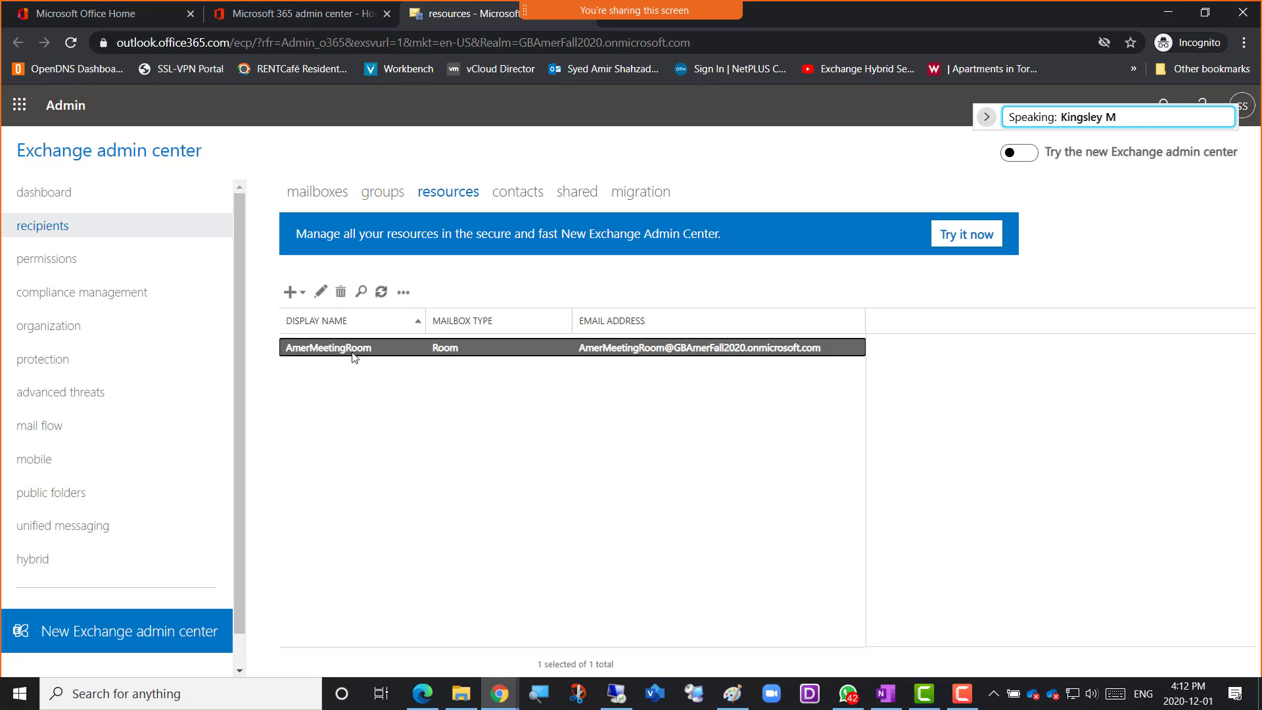
left_click(377, 418)
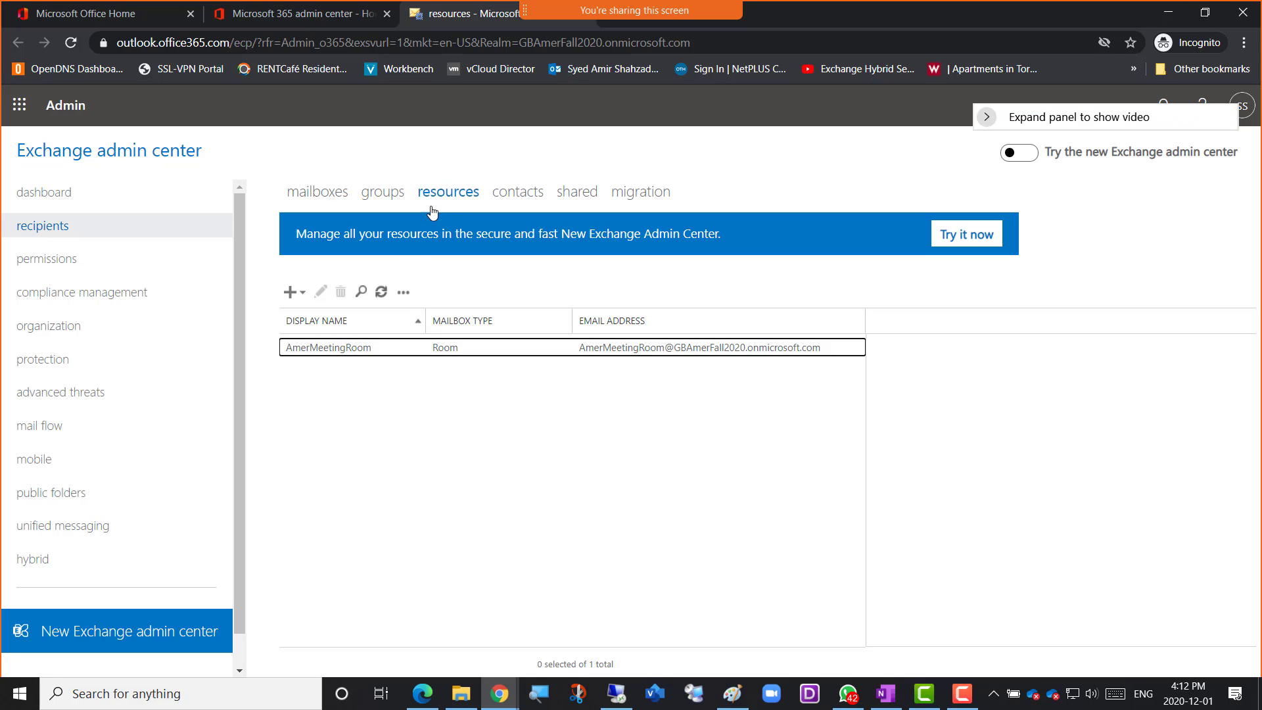
Create an equipment mailbox with Amer-CannonProjector as both equipment name and e-mail alias, and save it
left_click(294, 292)
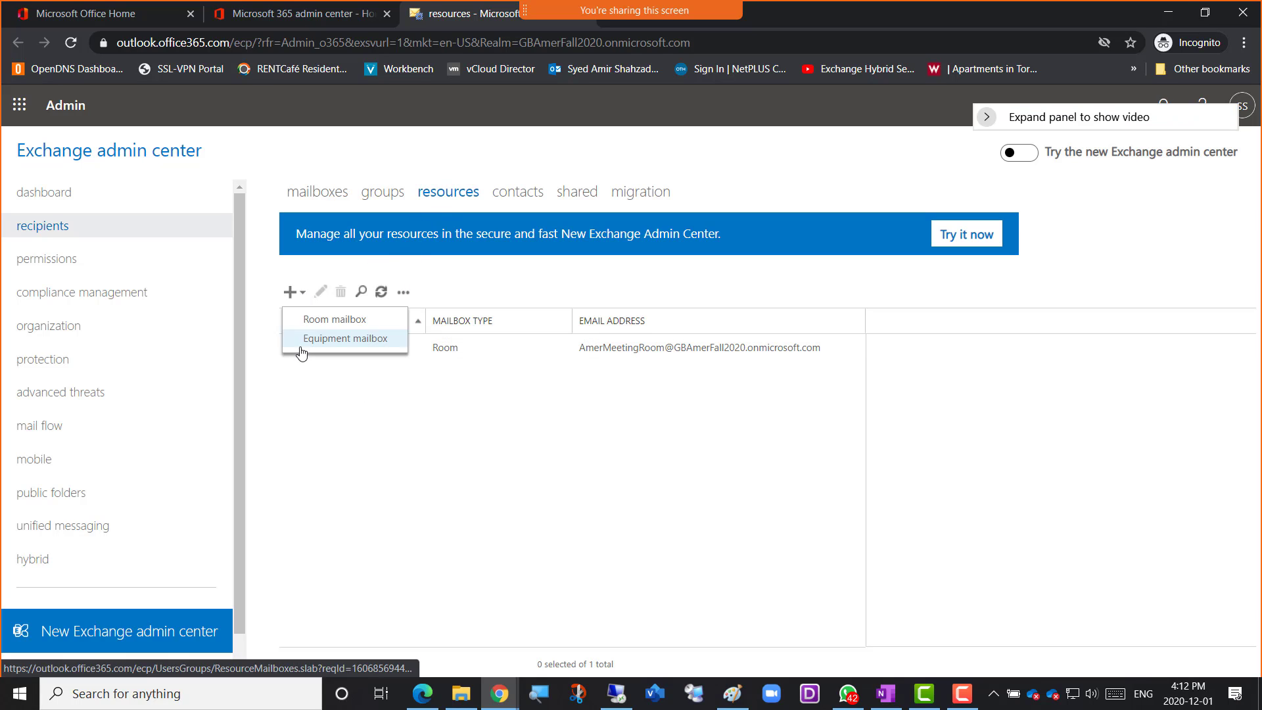
left_click(339, 341)
key("ctrl+v")
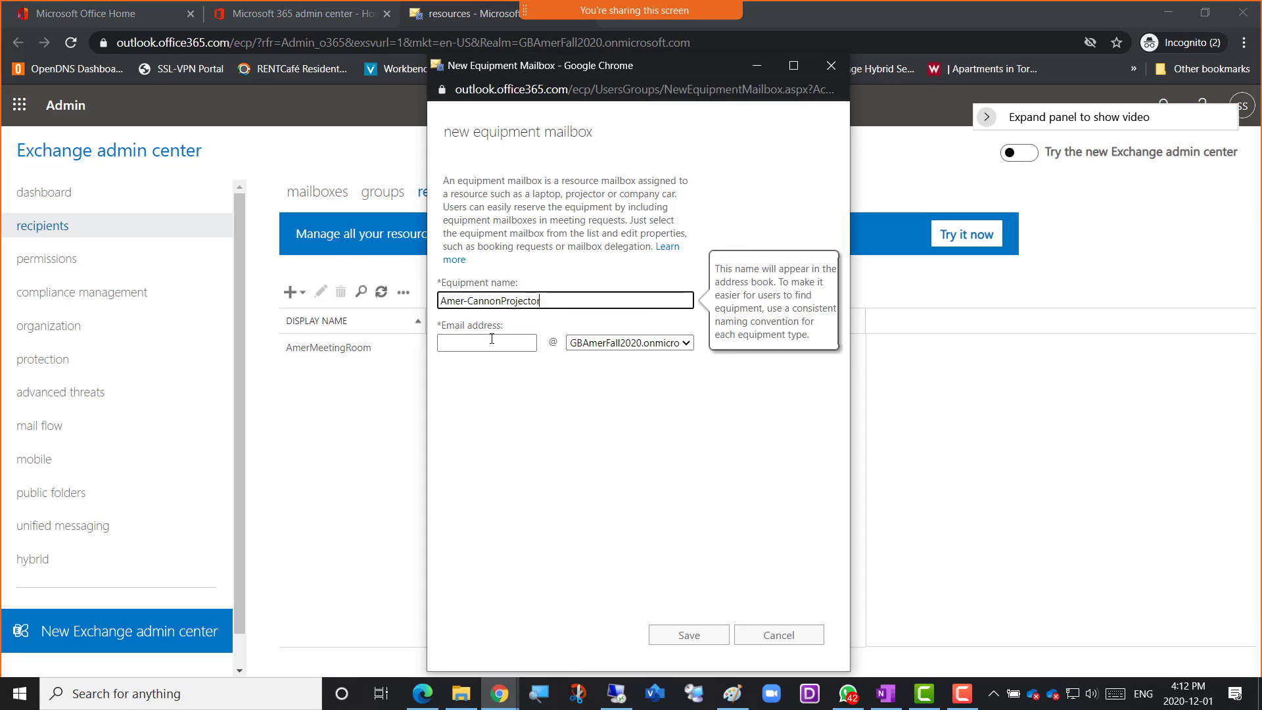
left_click(489, 342)
key("ctrl+v")
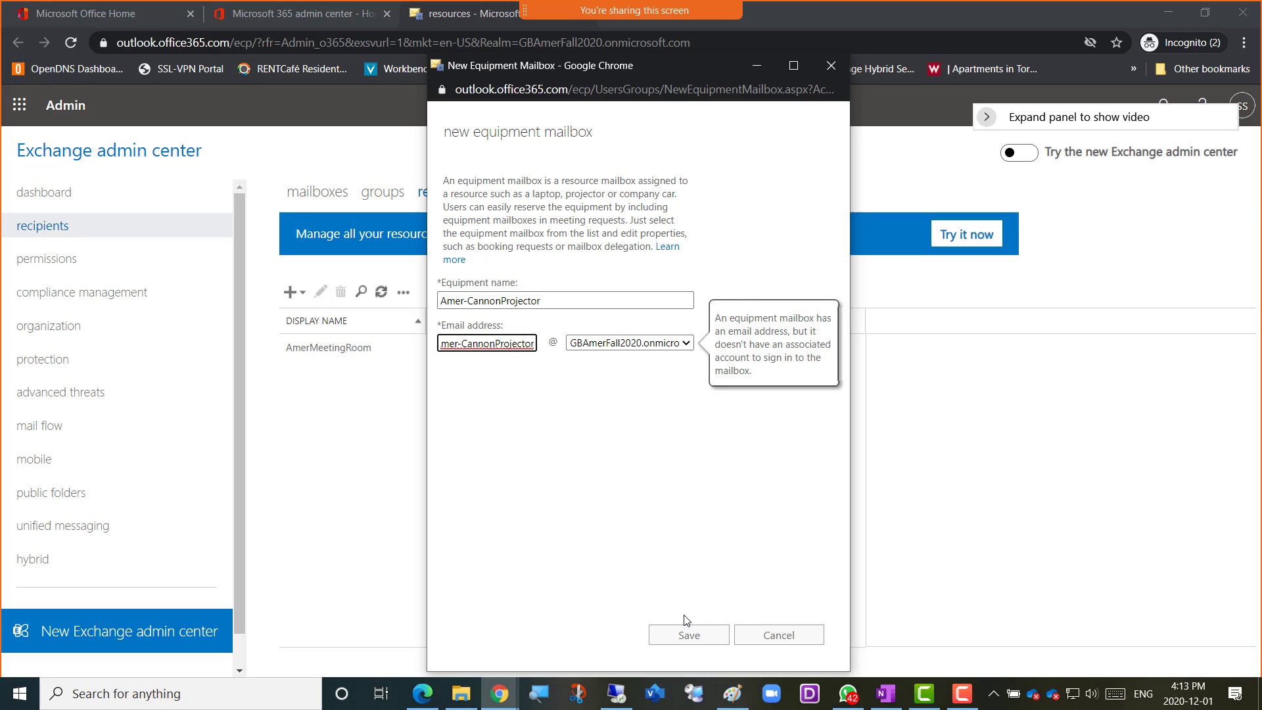
left_click(679, 639)
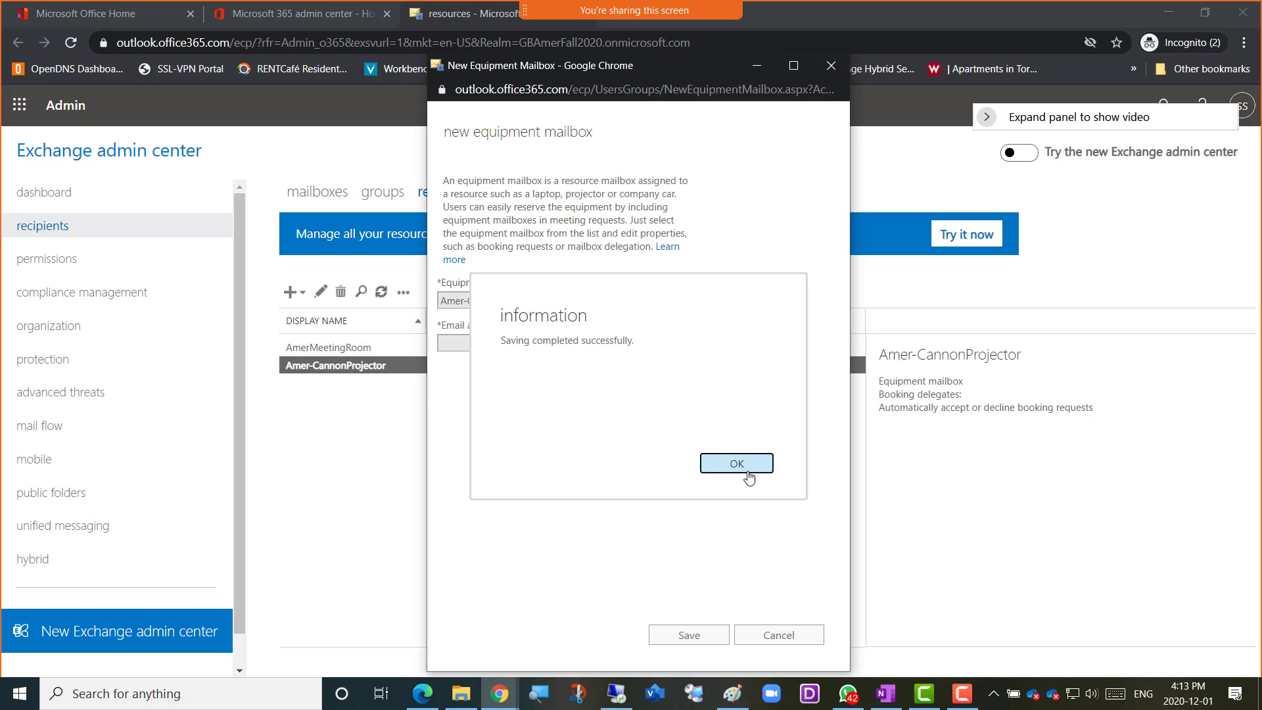
left_click(749, 471)
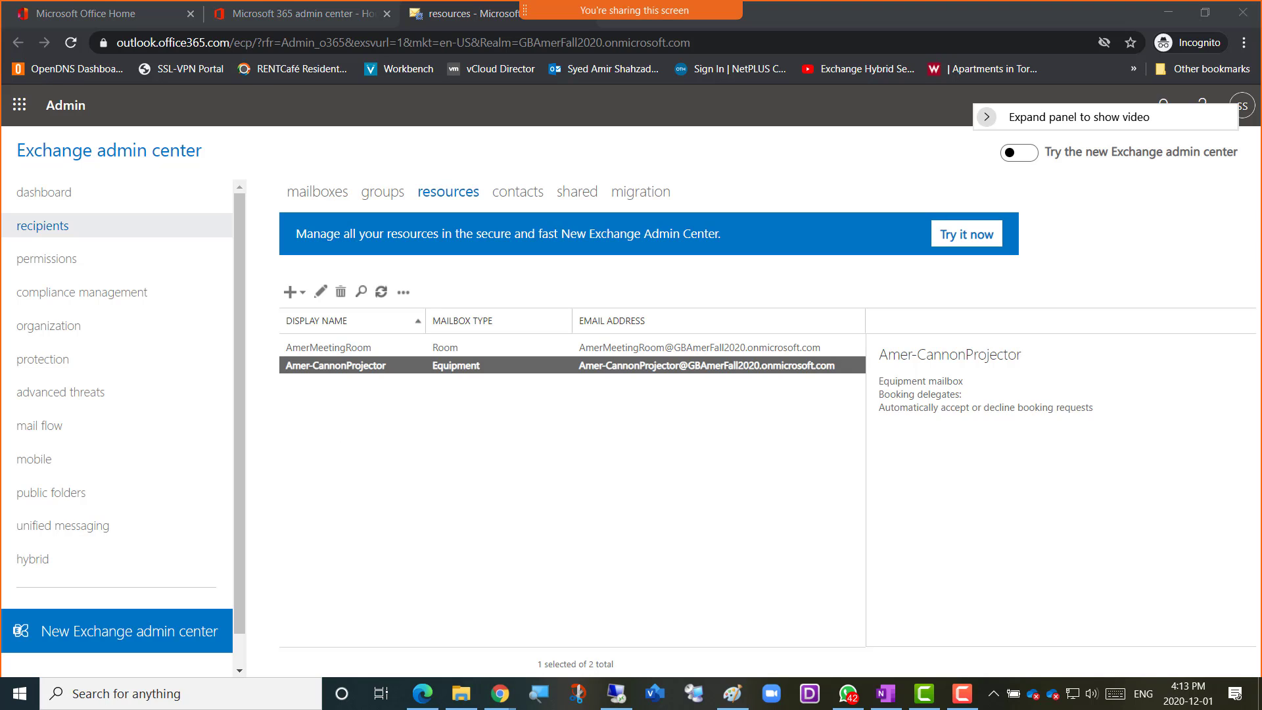
Open the Amer-CannonProjector mailbox for editing and review its general settings with more options, booking delegates and booking options
left_click(320, 297)
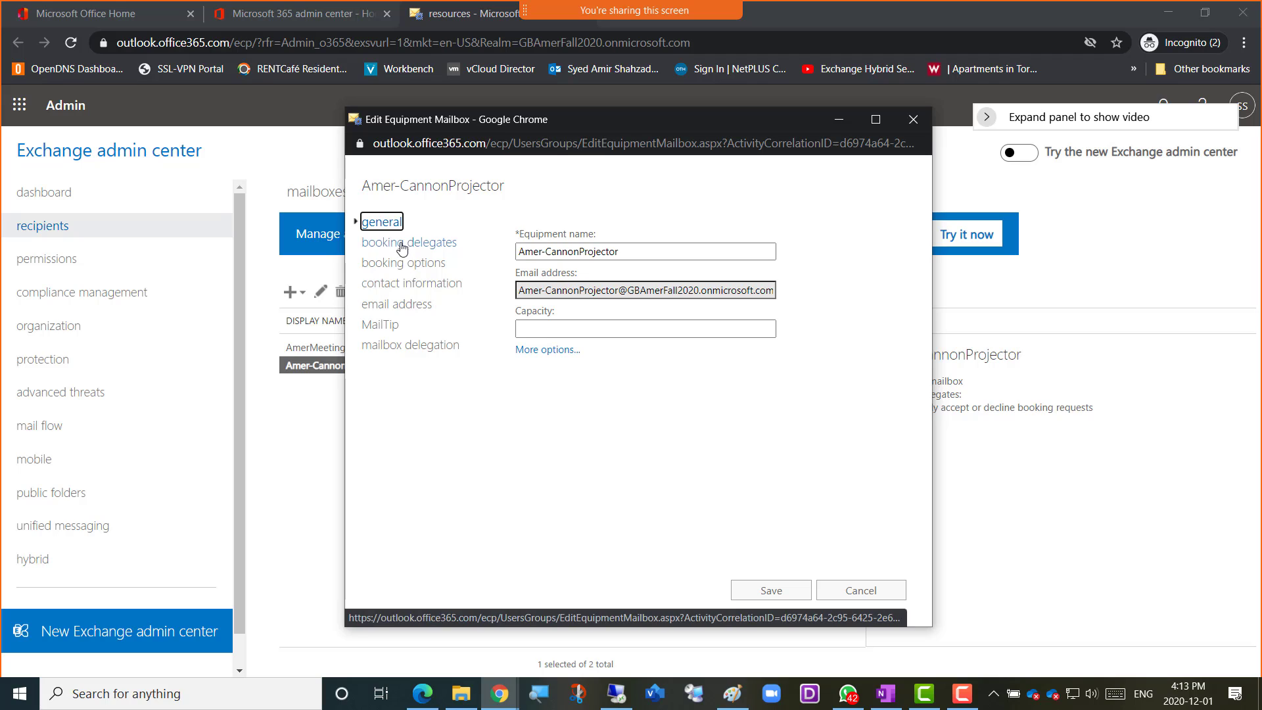
left_click(533, 359)
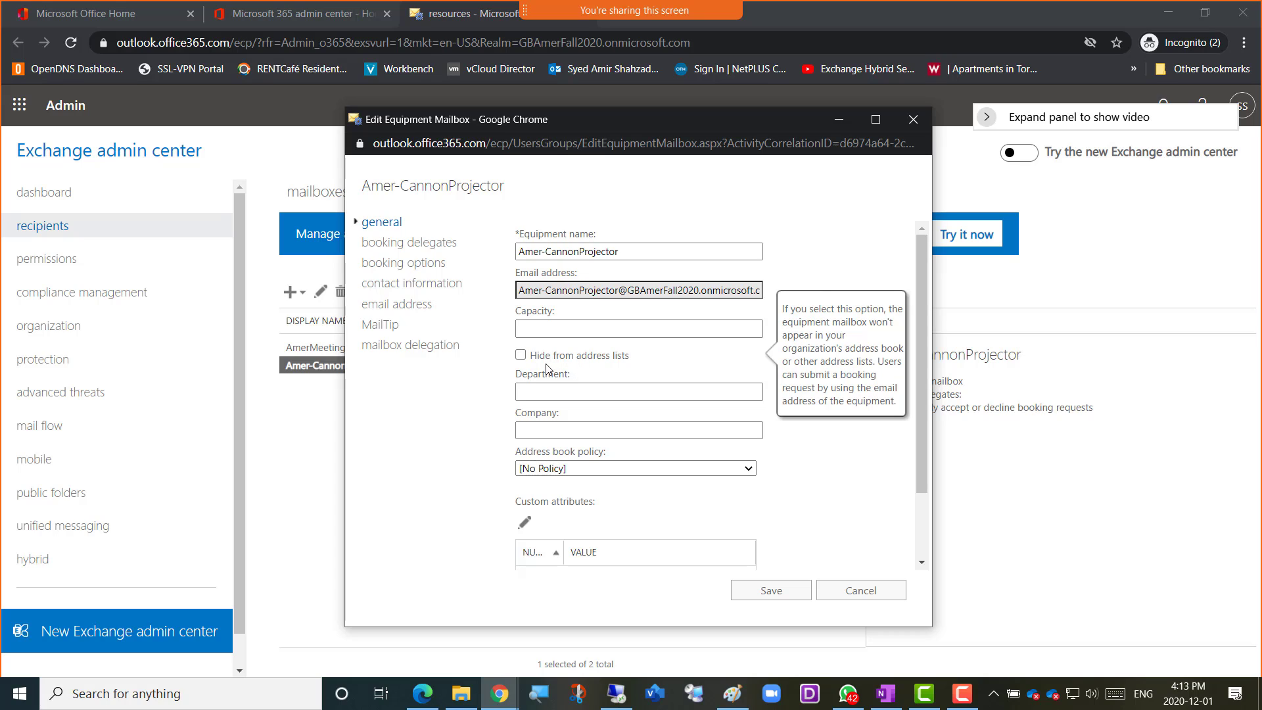
left_click(550, 390)
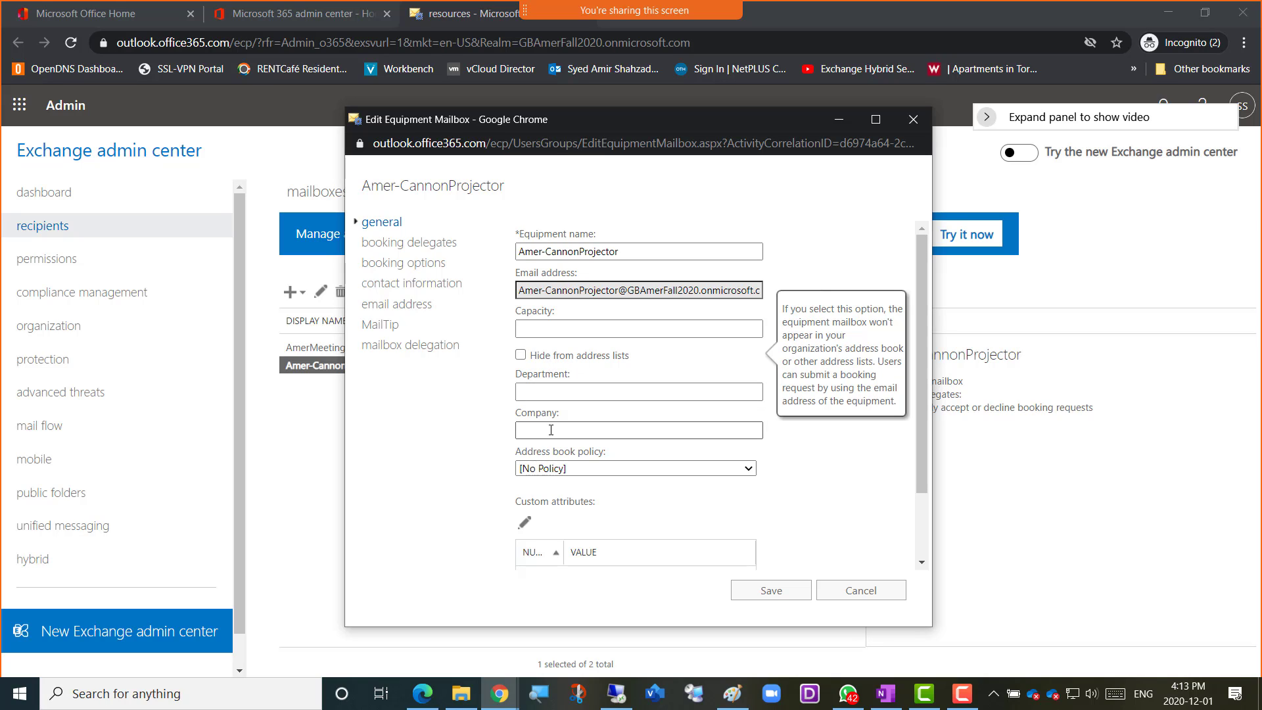
left_click(397, 248)
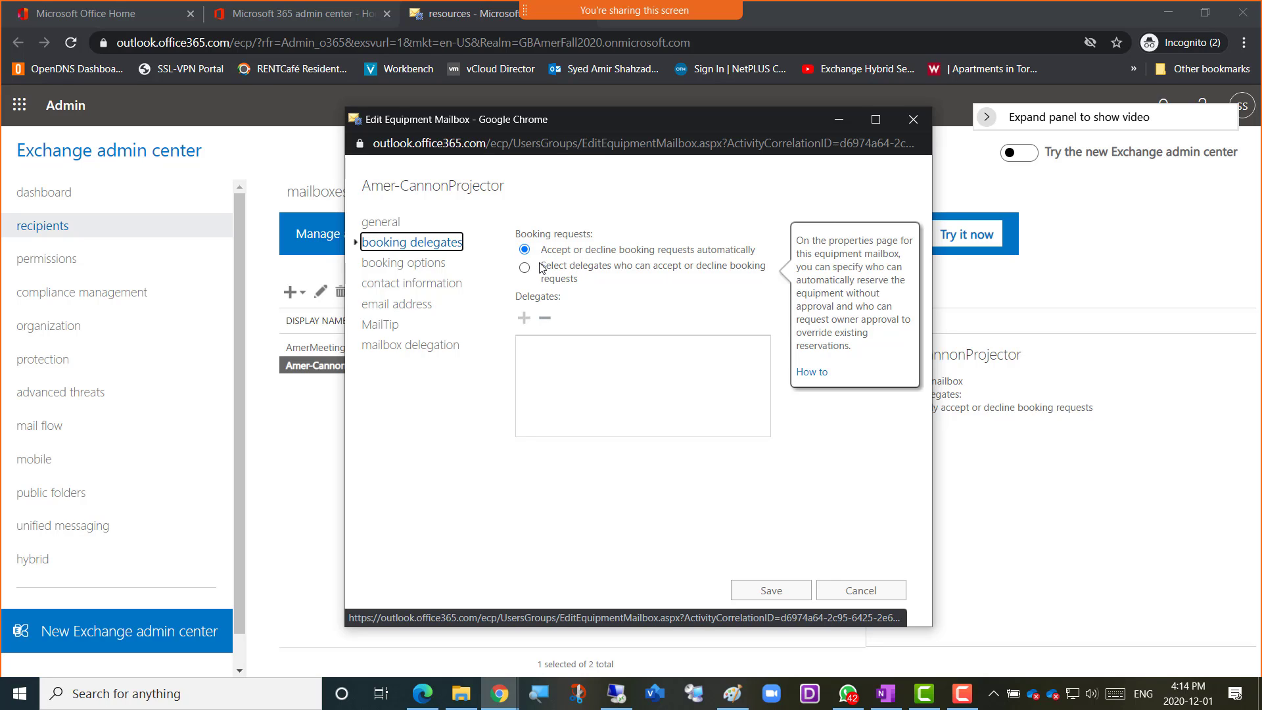
left_click(401, 264)
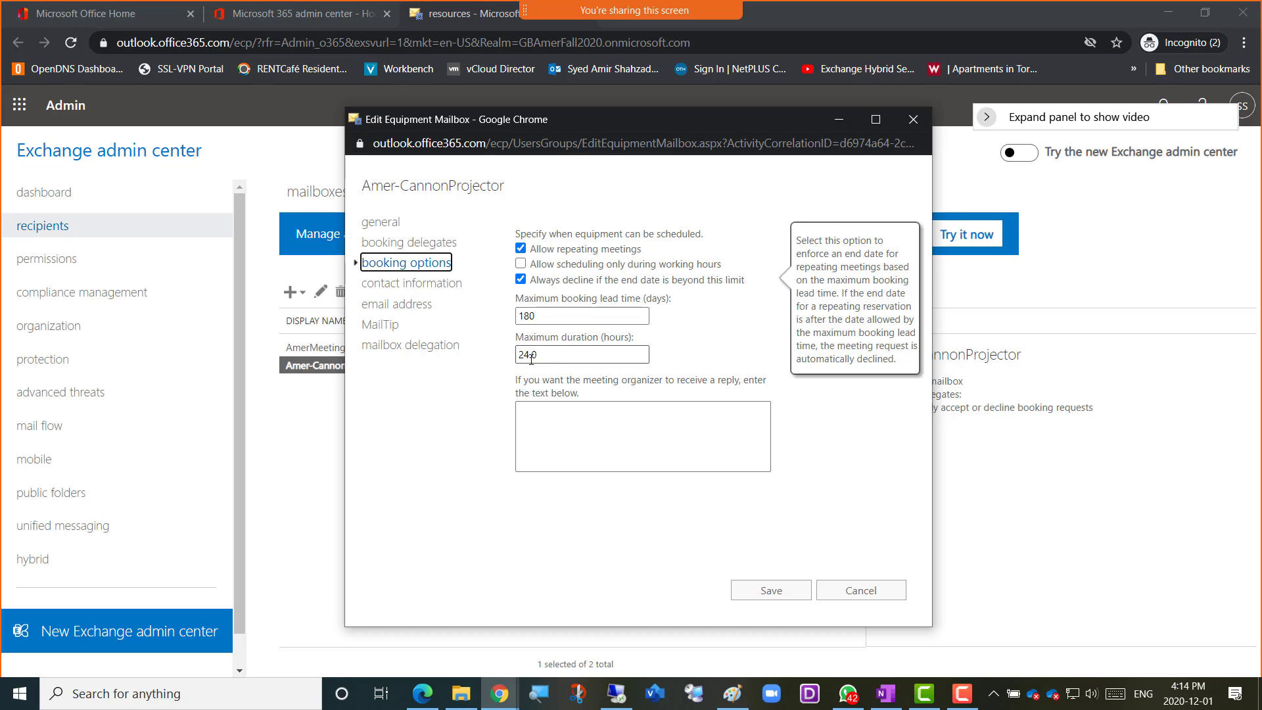
Review the equipment mailbox's contact information, email address, MailTip and mailbox delegation settings
left_click(404, 288)
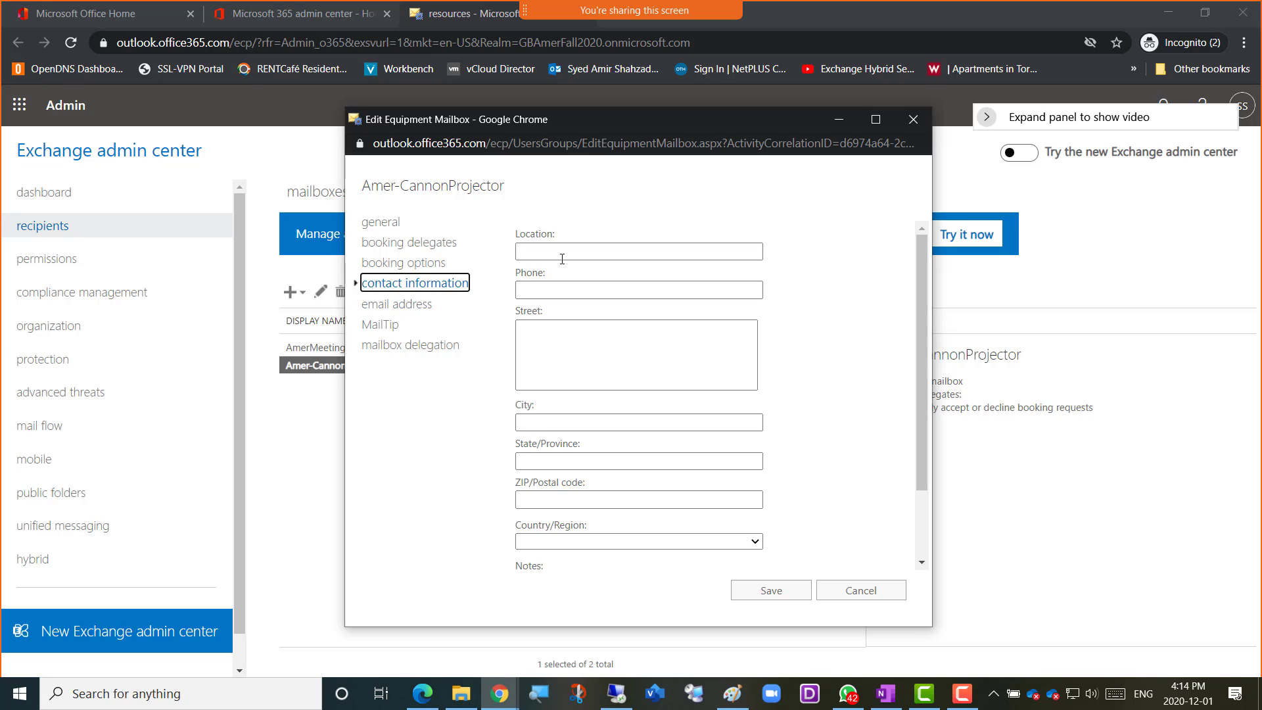
left_click(399, 305)
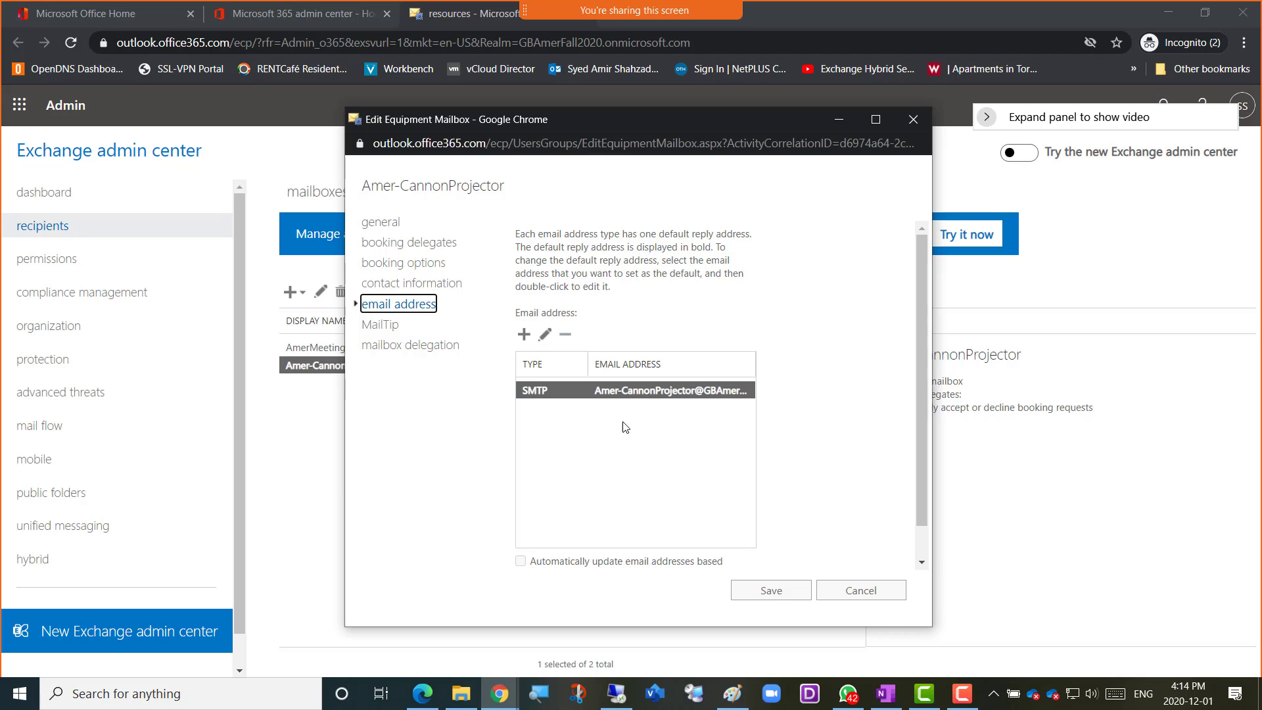
left_click(379, 329)
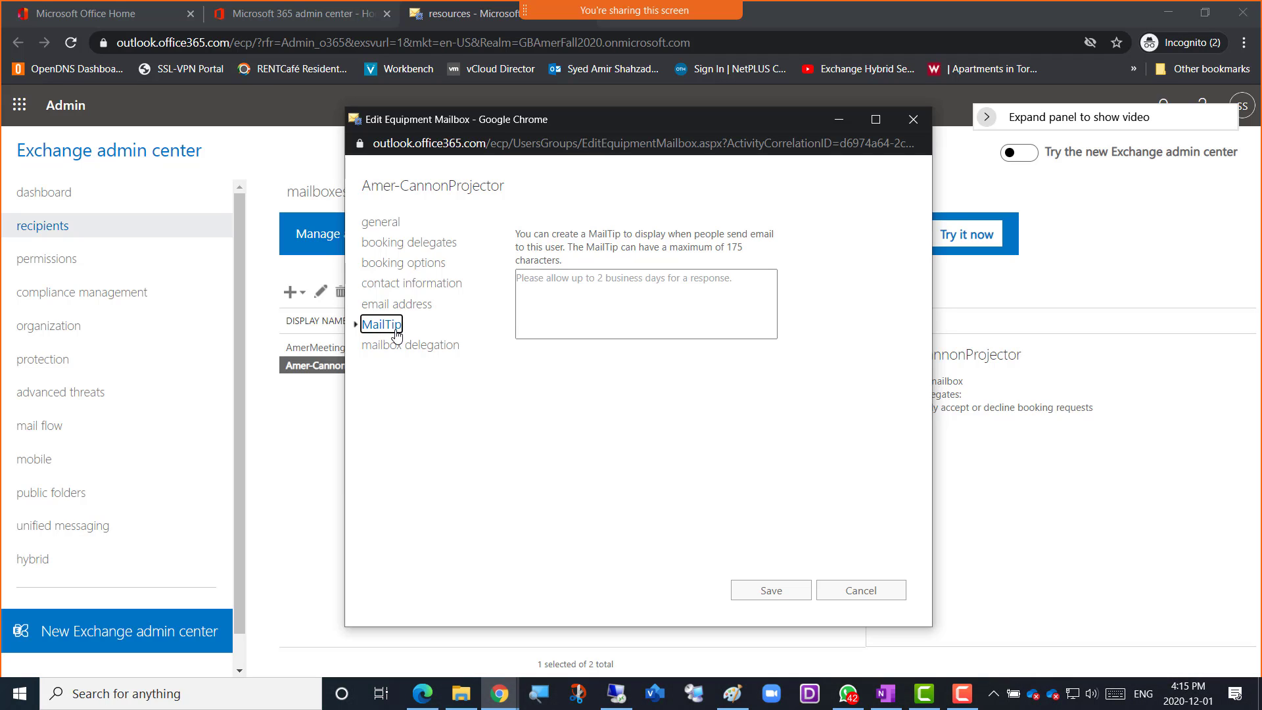
left_click(566, 279)
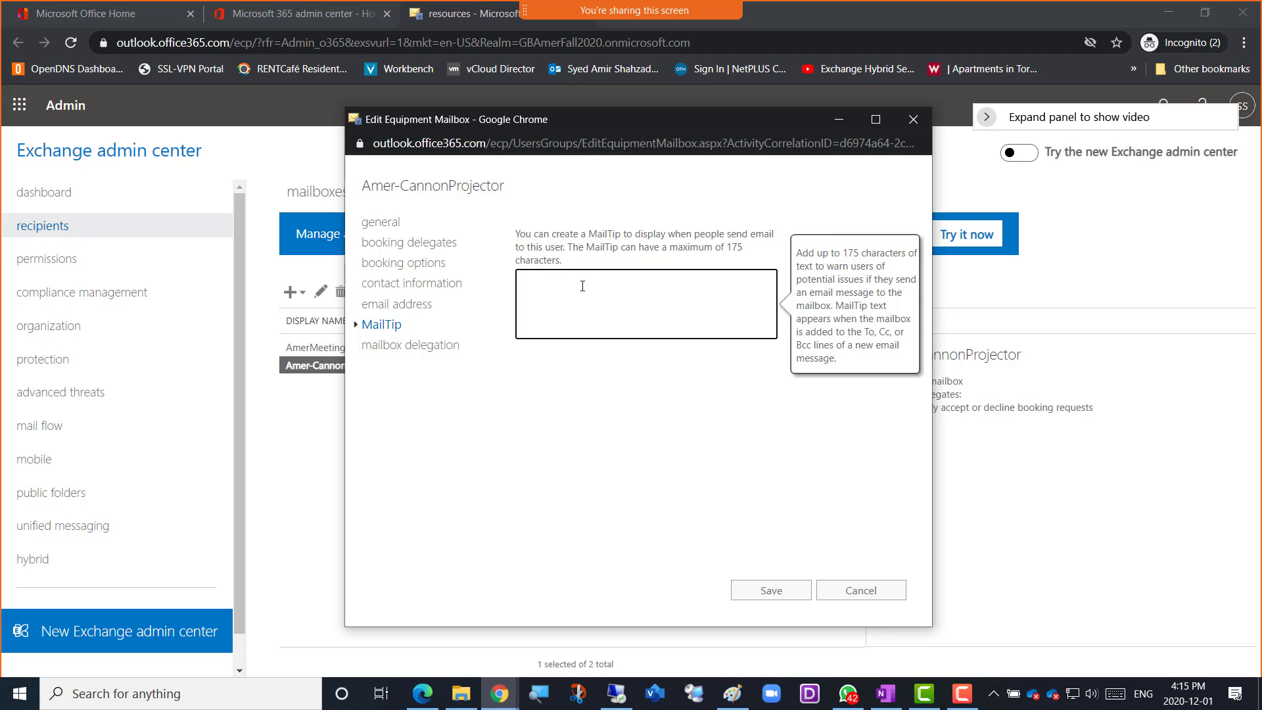
left_click(405, 351)
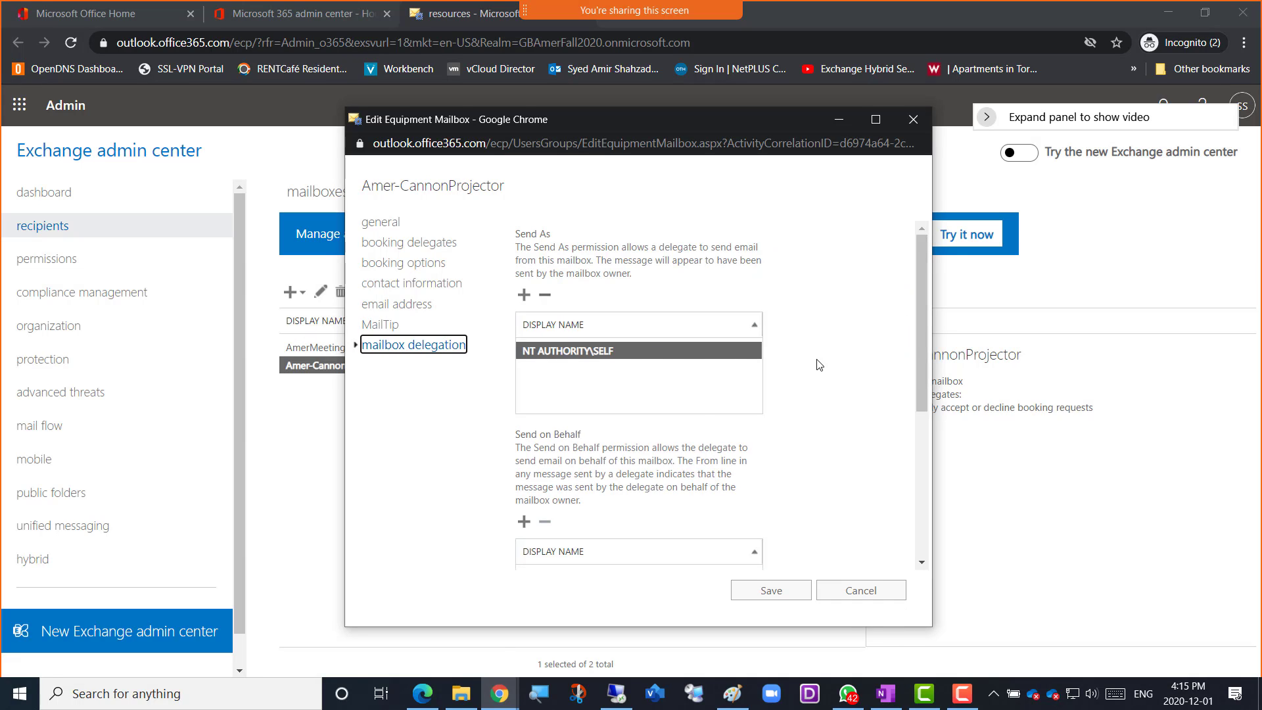
scroll(820, 365, "down", 1)
scroll(820, 365, "down", 2)
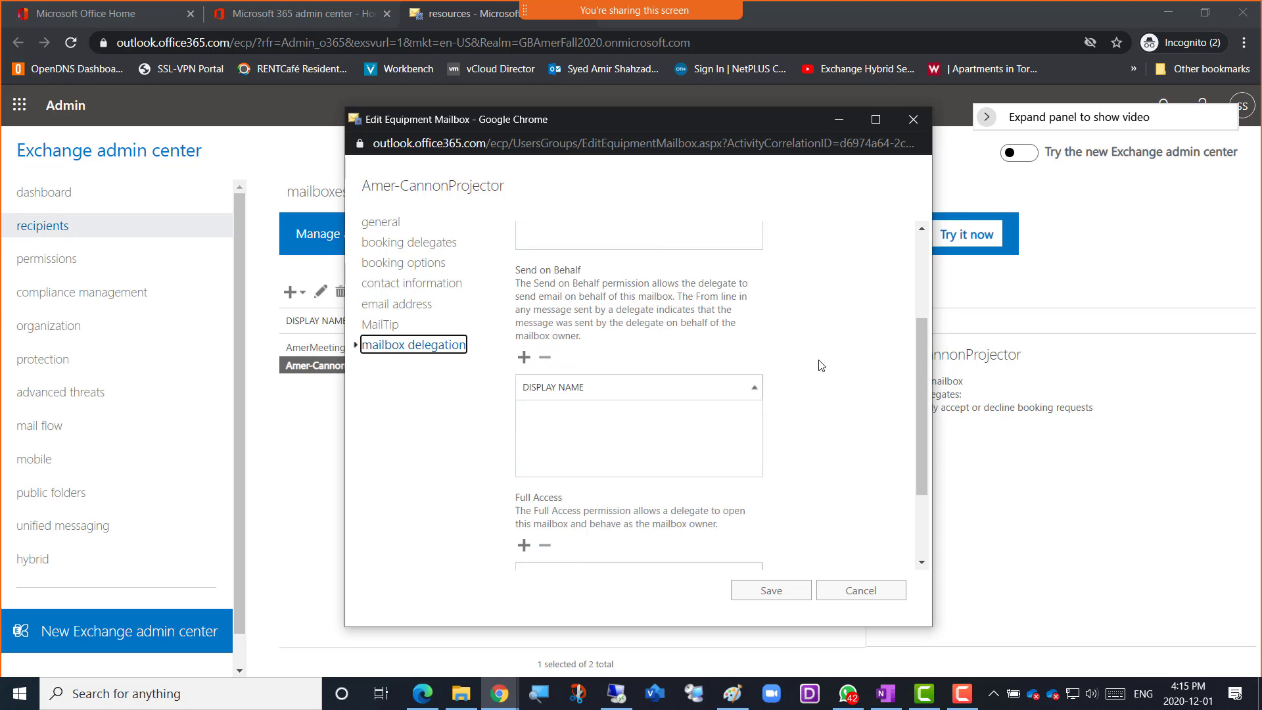
Review the Send As, Send on Behalf and Full Access permissions of the equipment mailbox and close it without saving
scroll(821, 365, "up", 3)
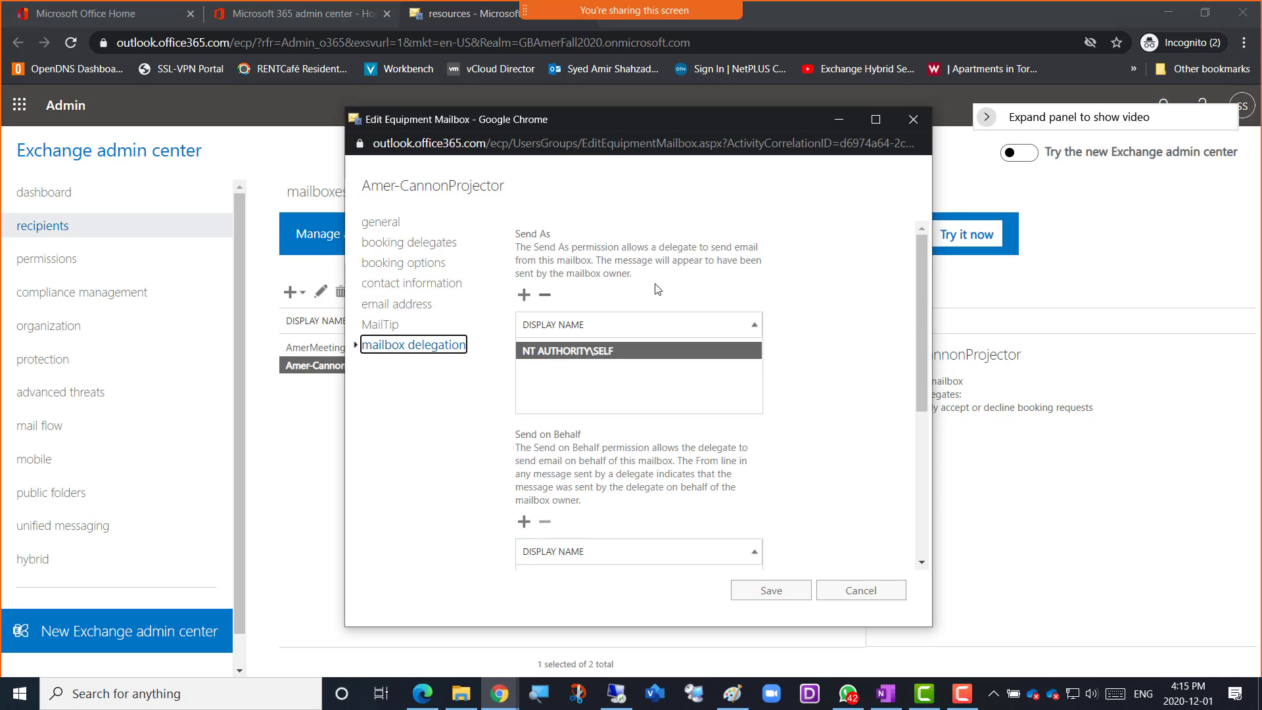
left_click_drag(516, 434, 526, 435)
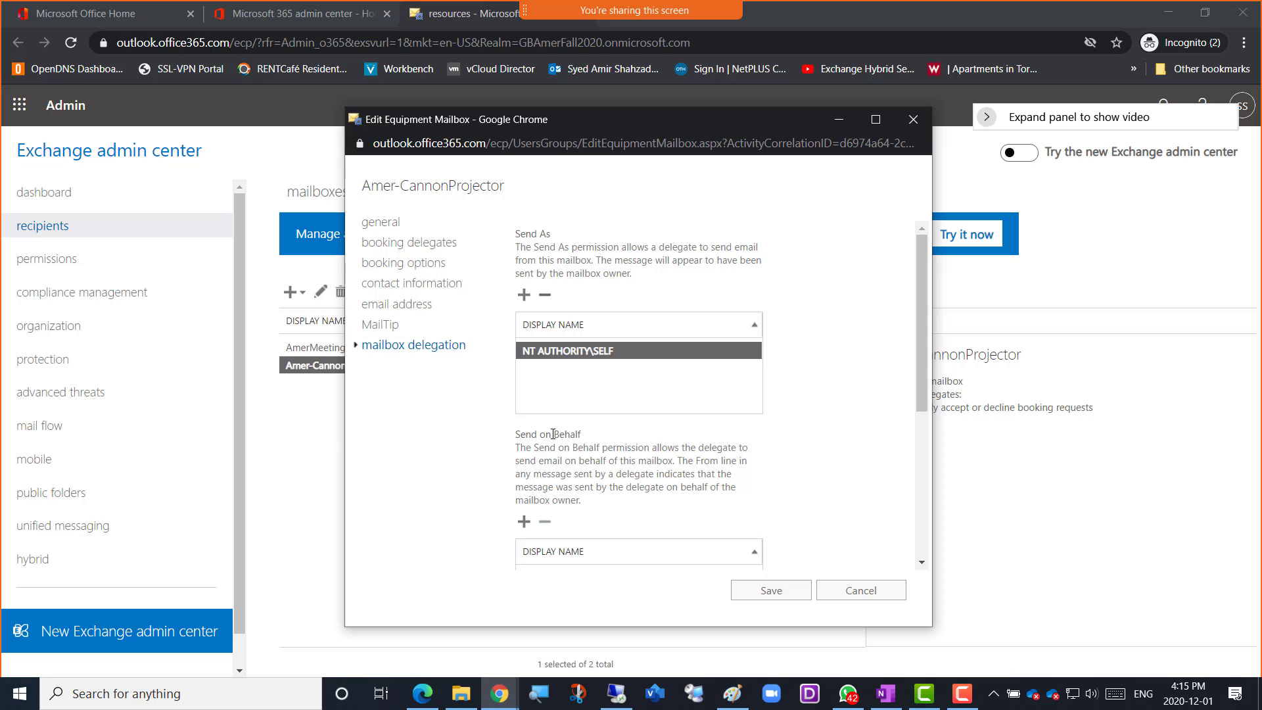
scroll(833, 453, "down", 3)
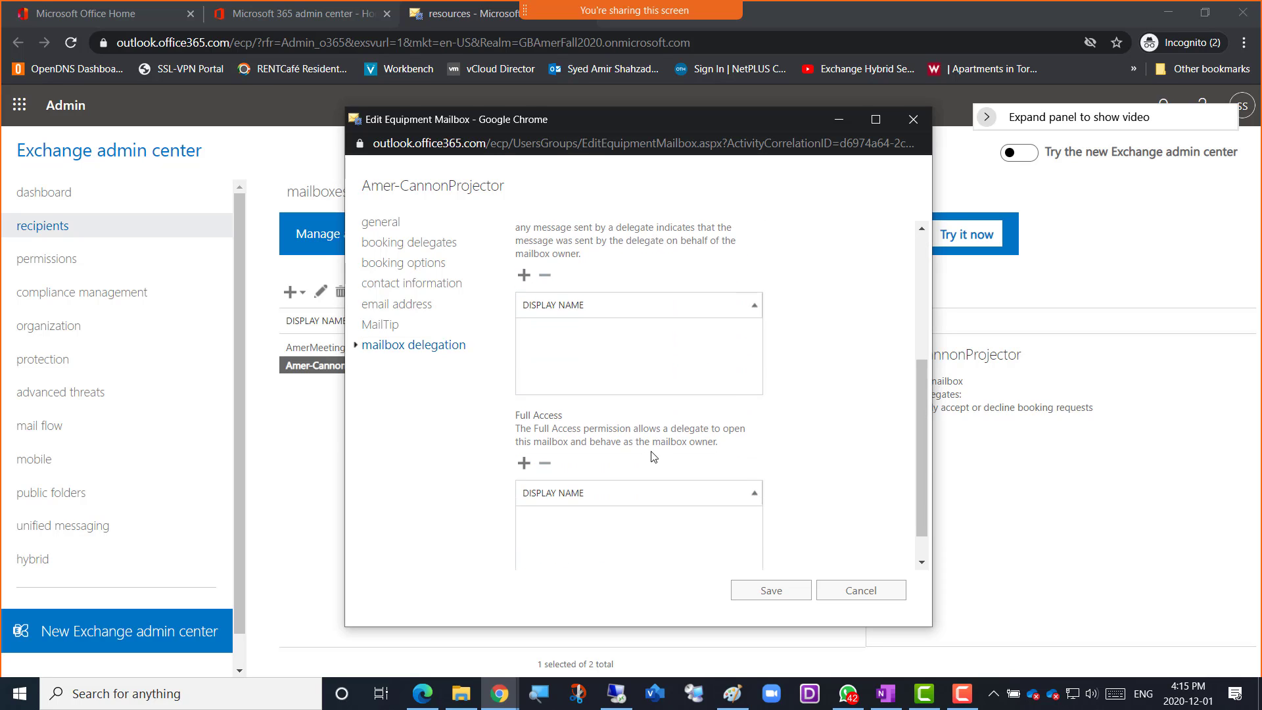
left_click_drag(546, 416, 703, 444)
left_click(836, 442)
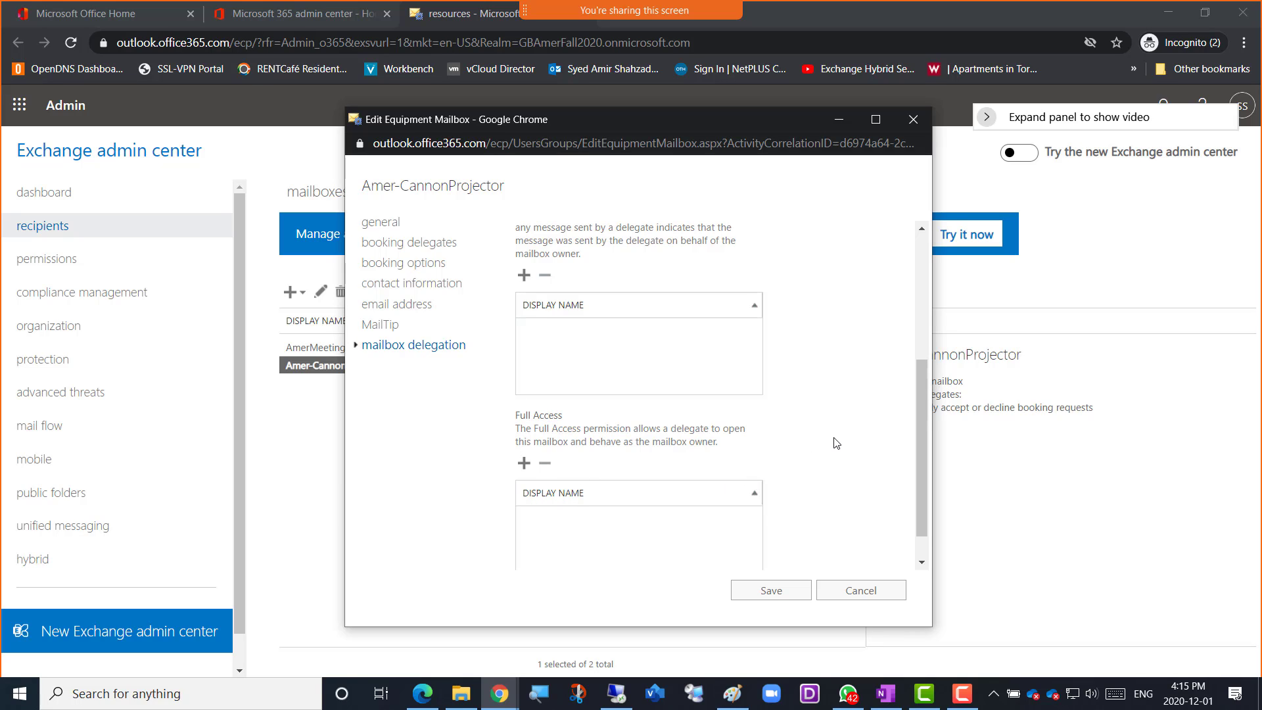
left_click(855, 595)
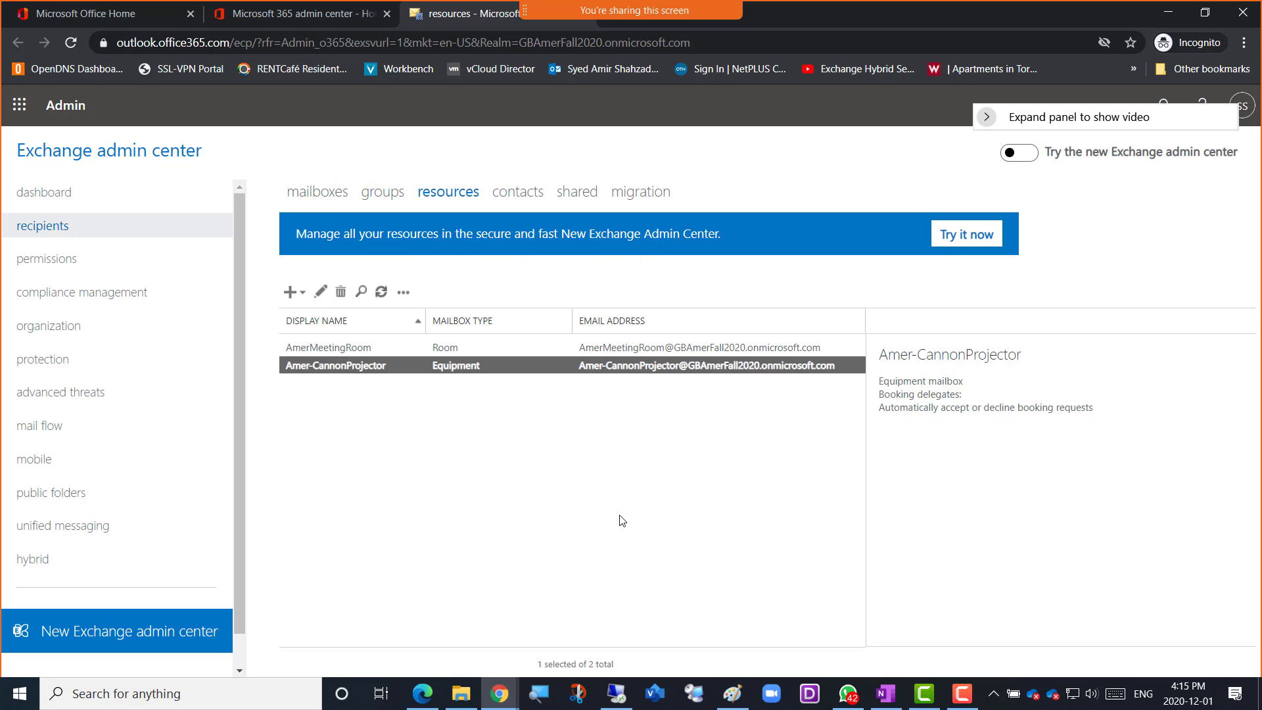
Check which mailbox types can be added under resources, and look through the contacts list and its types for new entries
left_click(296, 292)
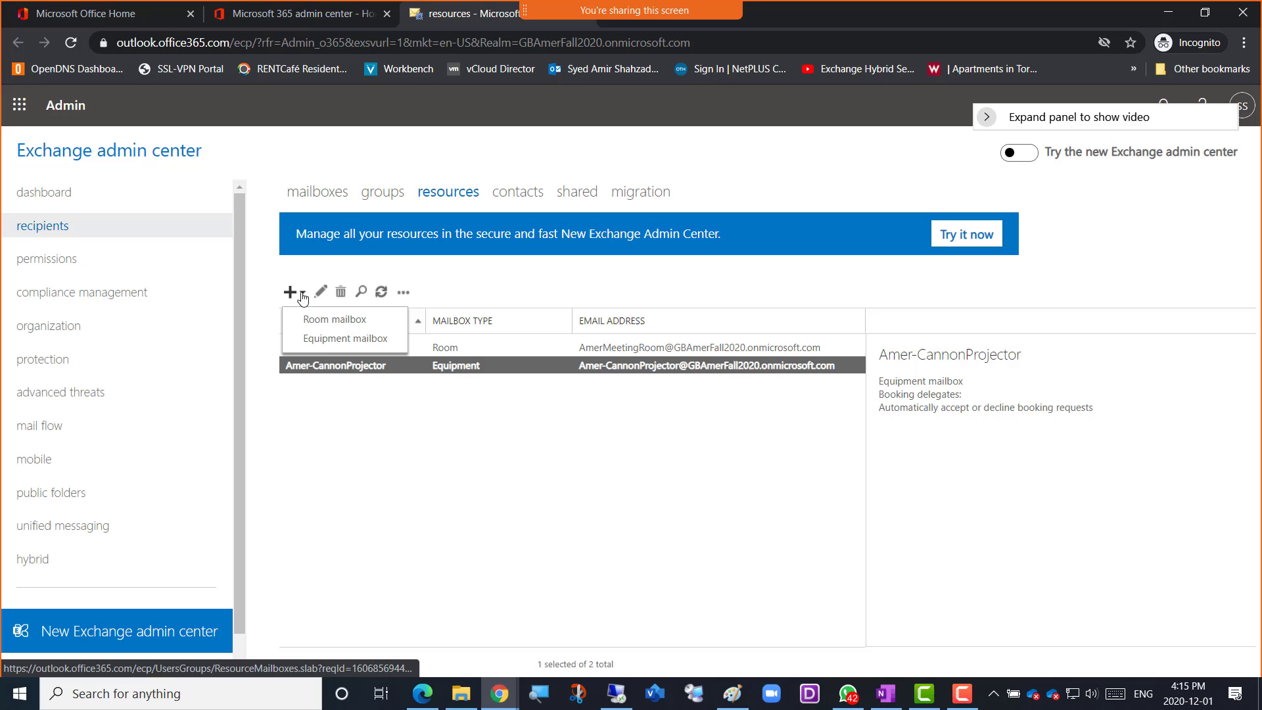
left_click(339, 460)
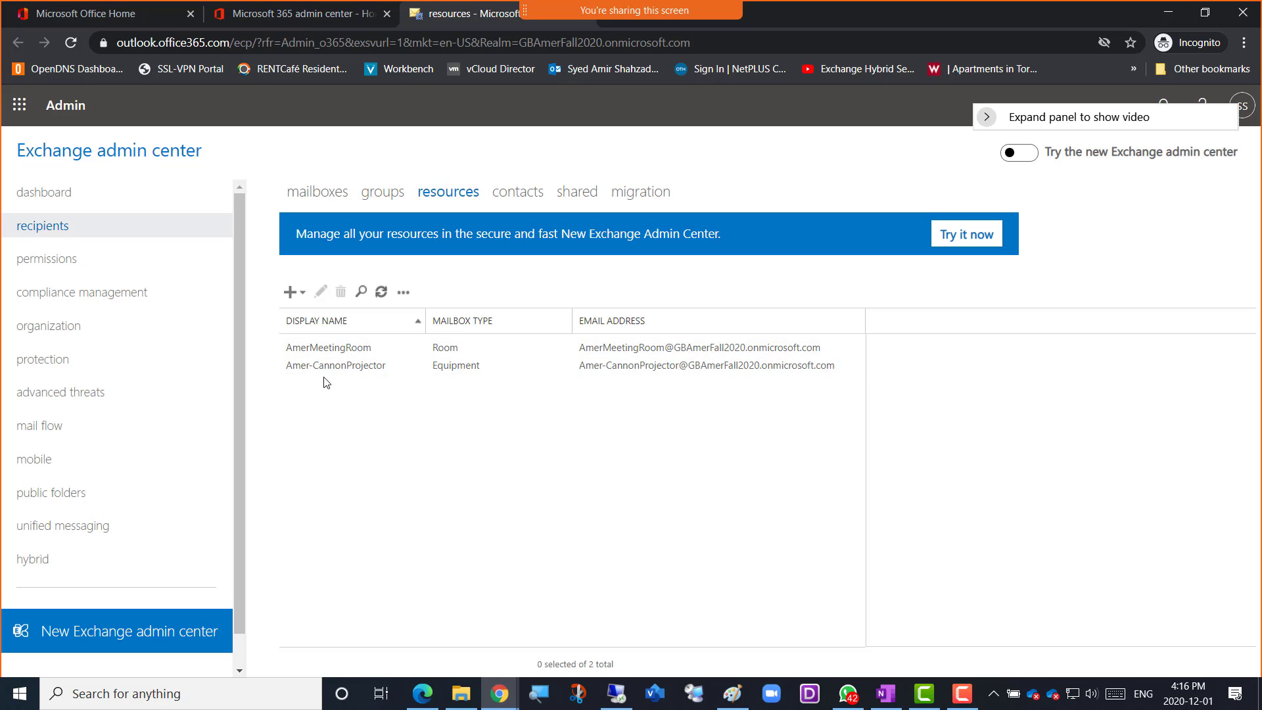
left_click(518, 192)
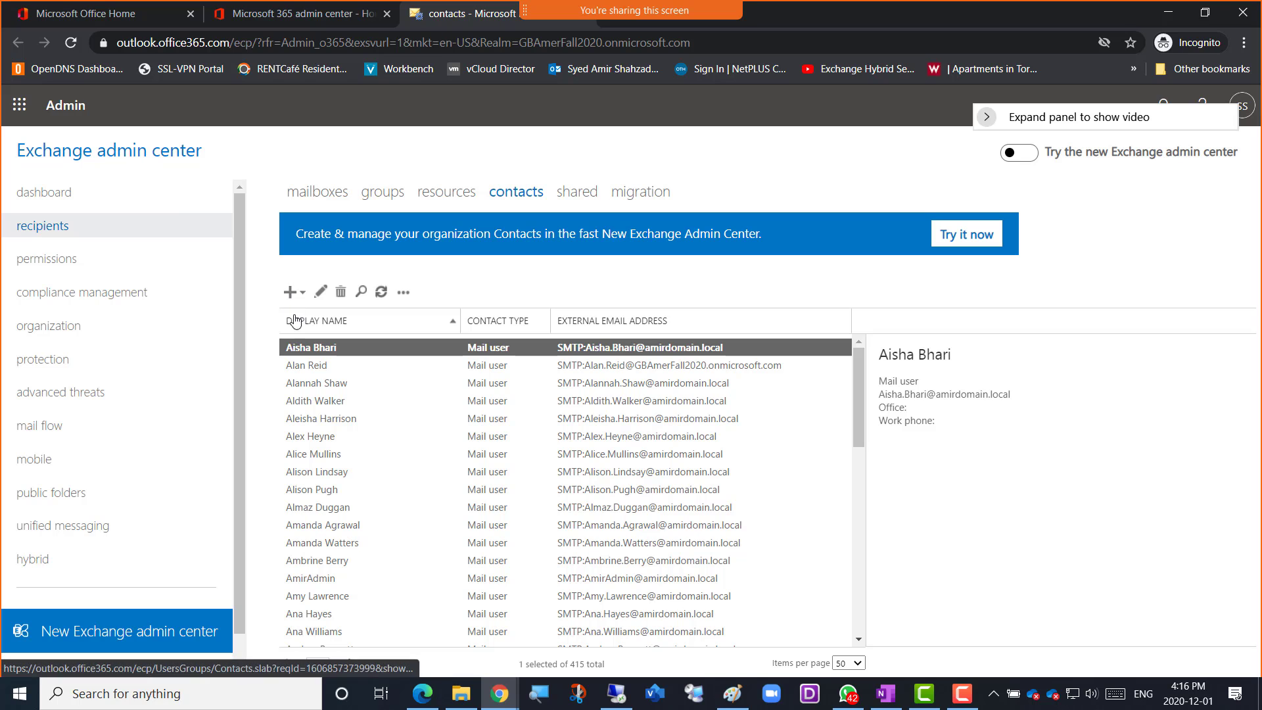
scroll(352, 437, "down", 10)
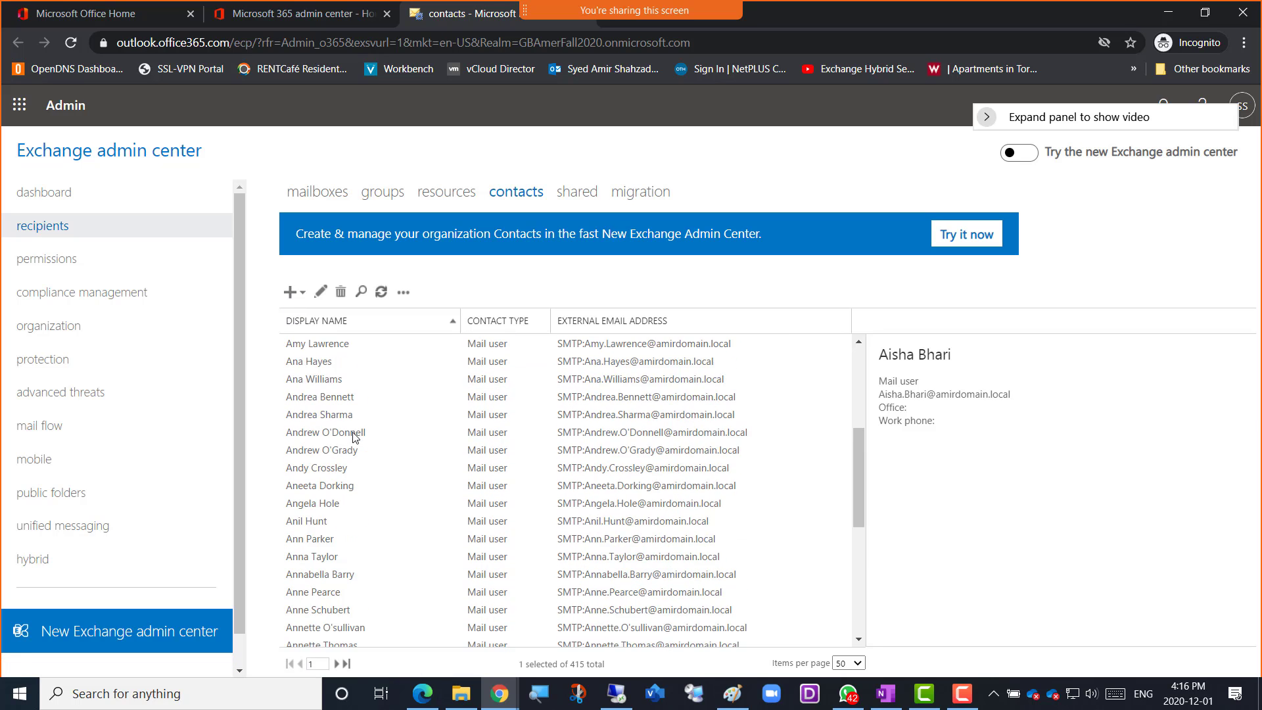
scroll(348, 438, "up", 9)
scroll(347, 436, "up", 2)
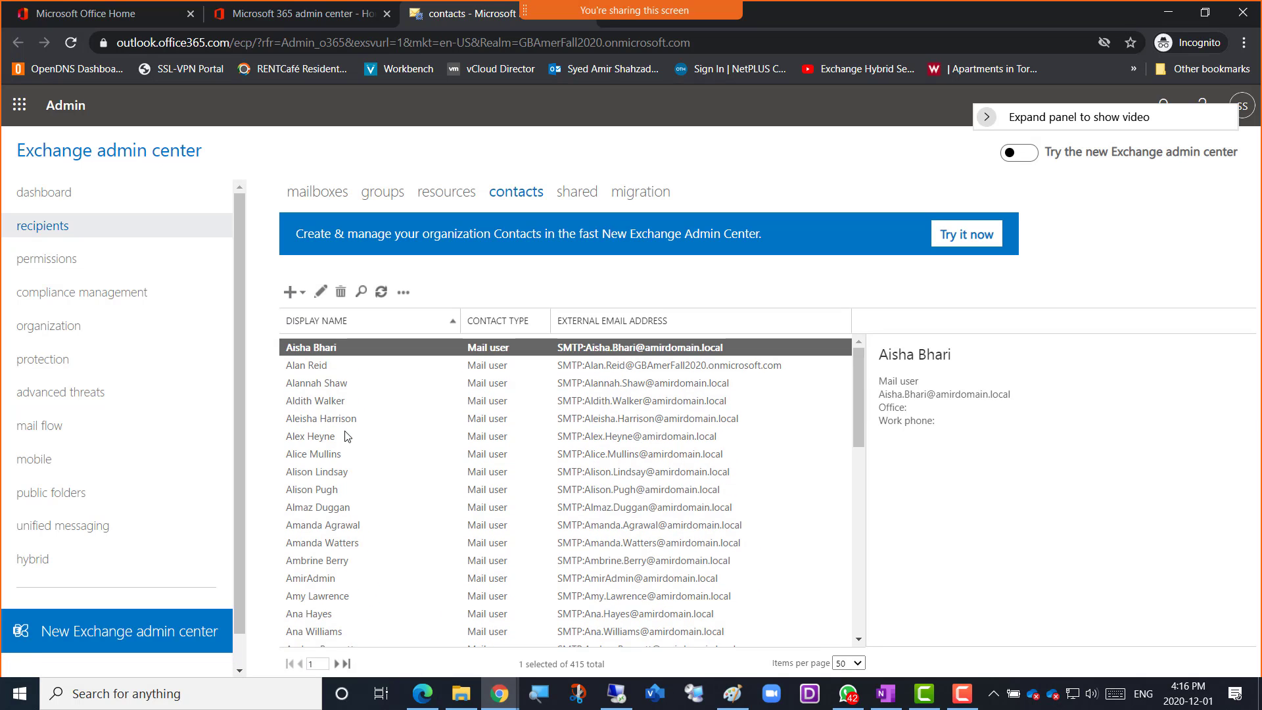
left_click(303, 301)
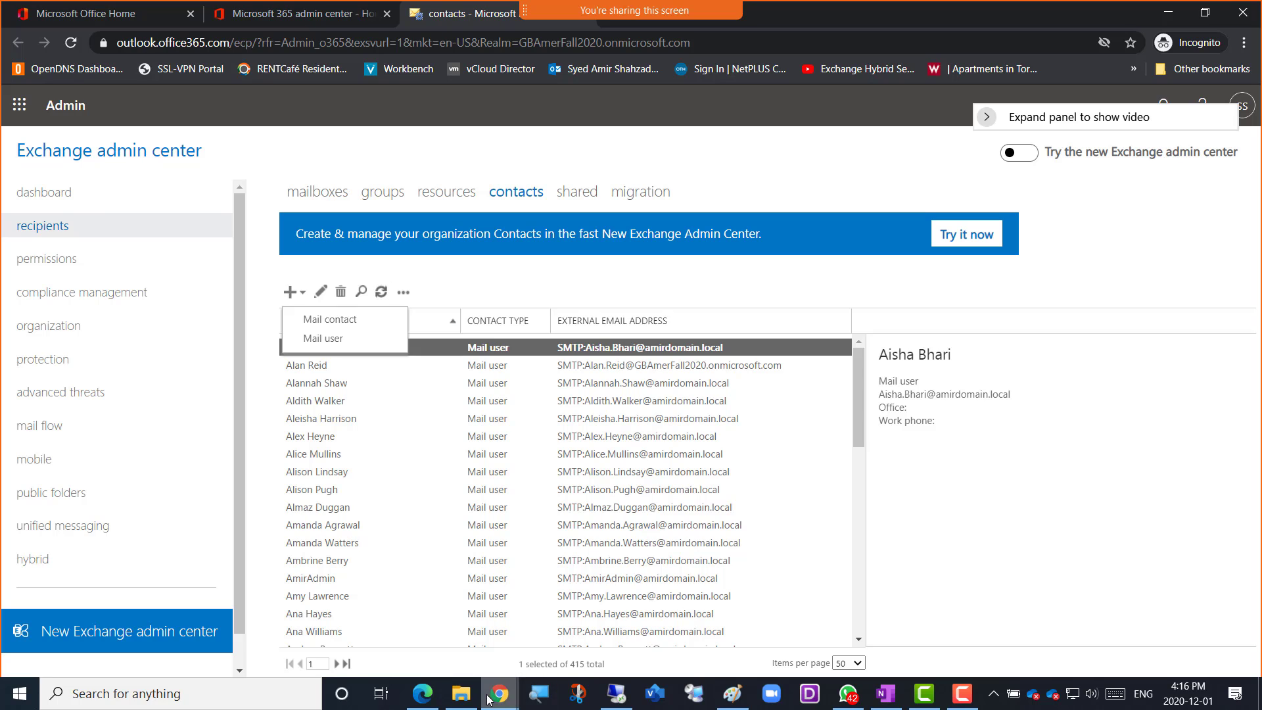
Switch to the OneNote class notes and add an "Exchange Online" bullet with "Recipients" nested below it and "Mail Contact" below that
mouse_move(468, 702)
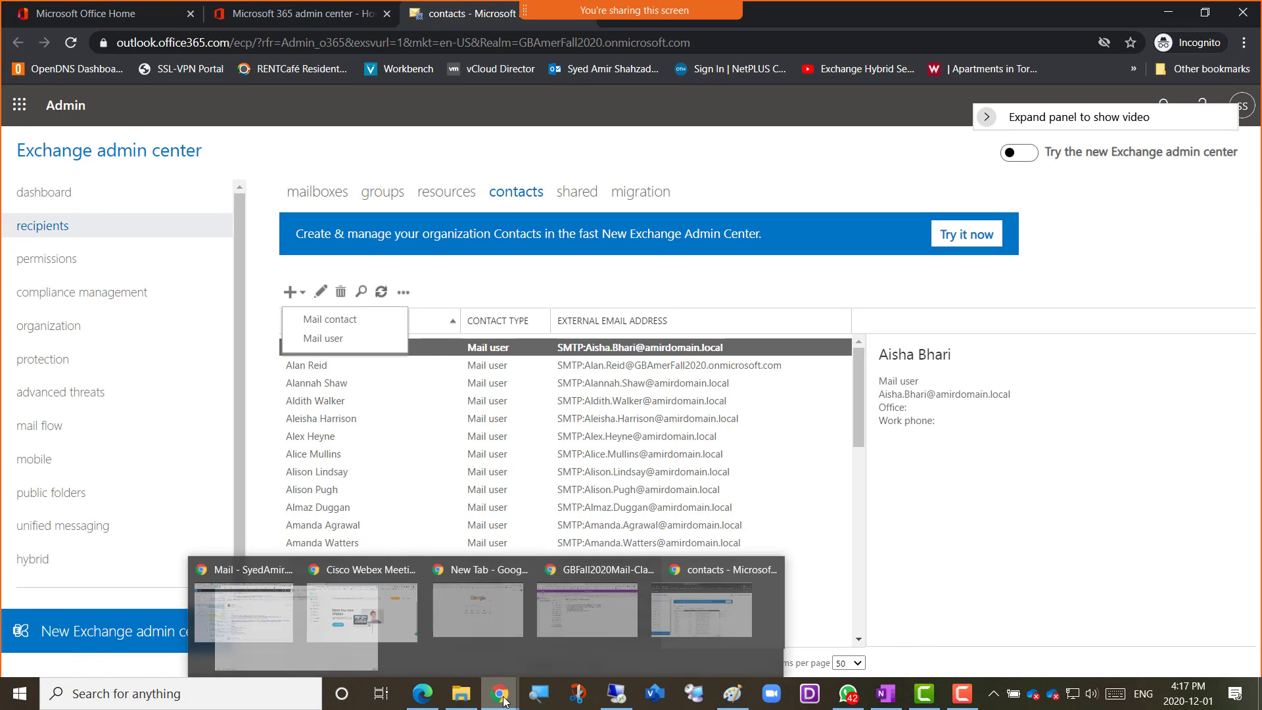
left_click(643, 641)
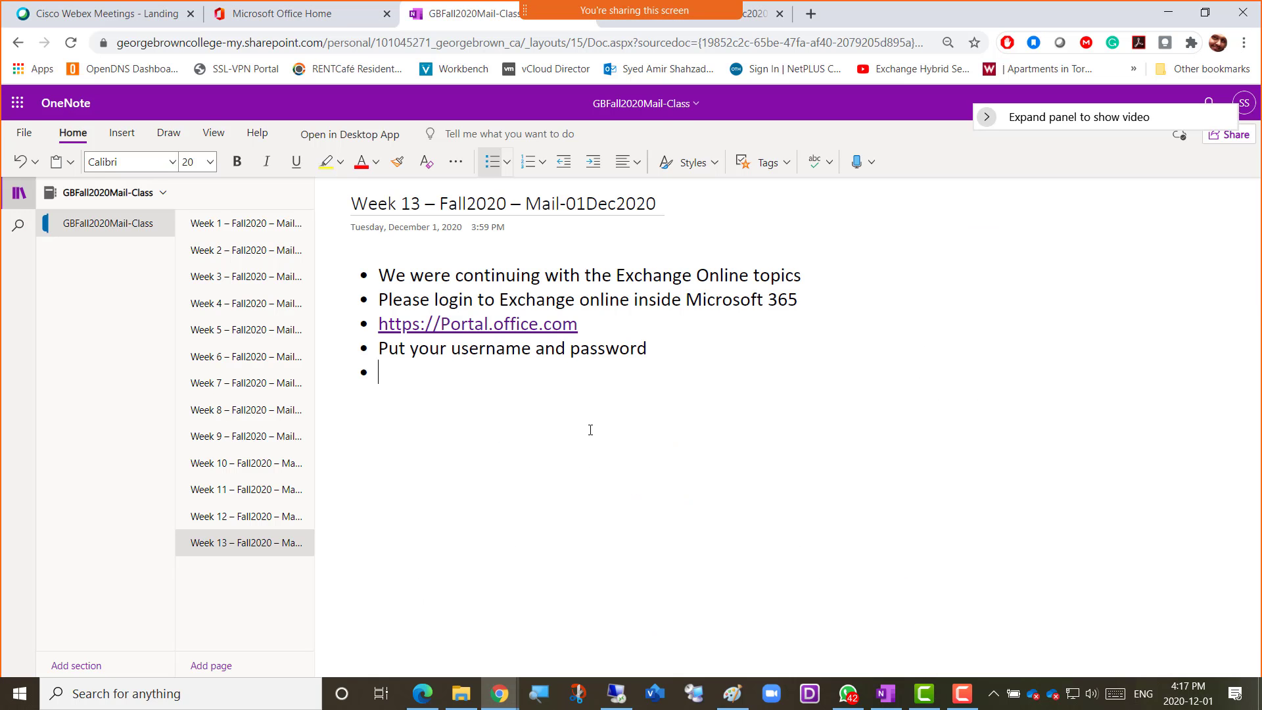
type("Exchange Online")
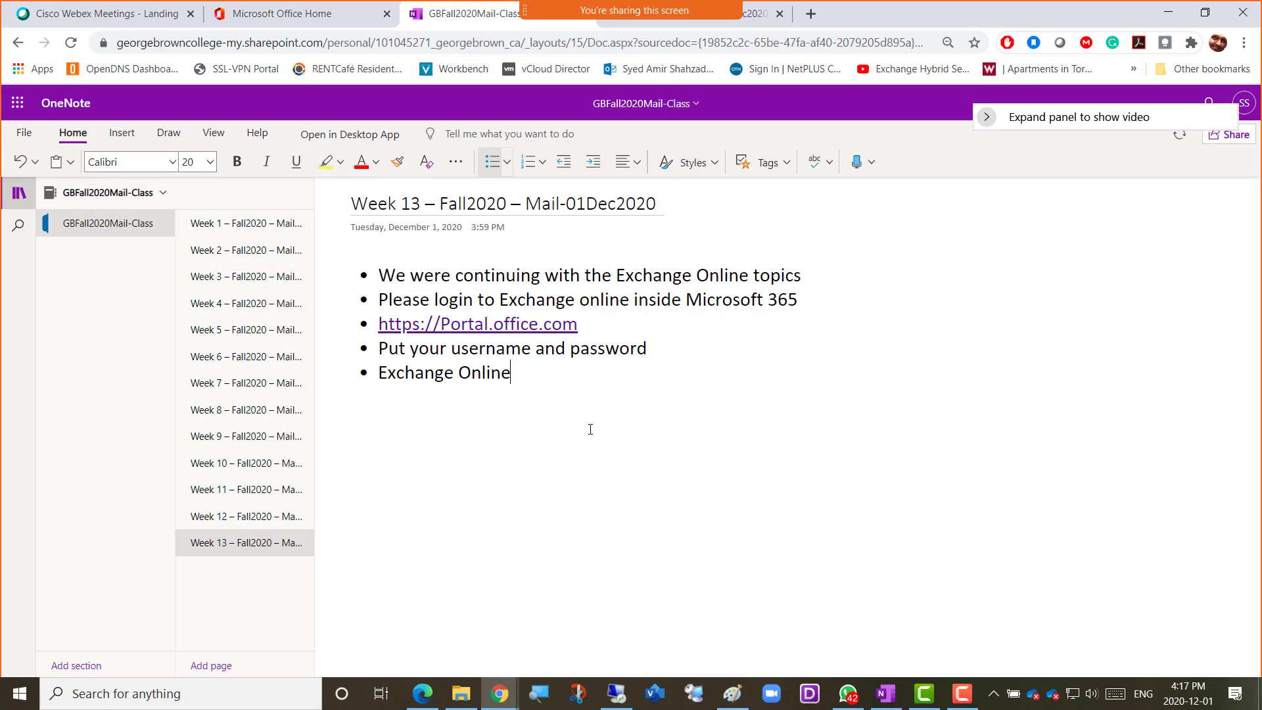
key("Return")
key("Tab")
type("Recipients")
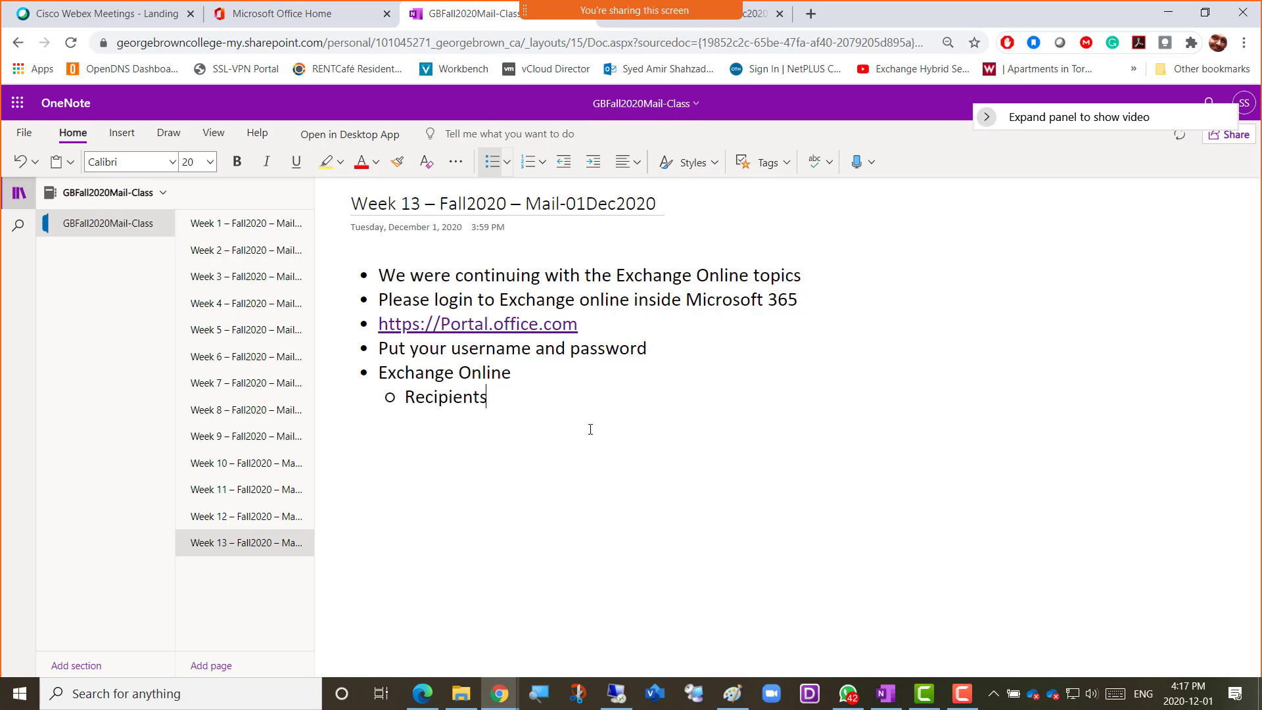
key("Return")
key("Tab")
type("Mail ")
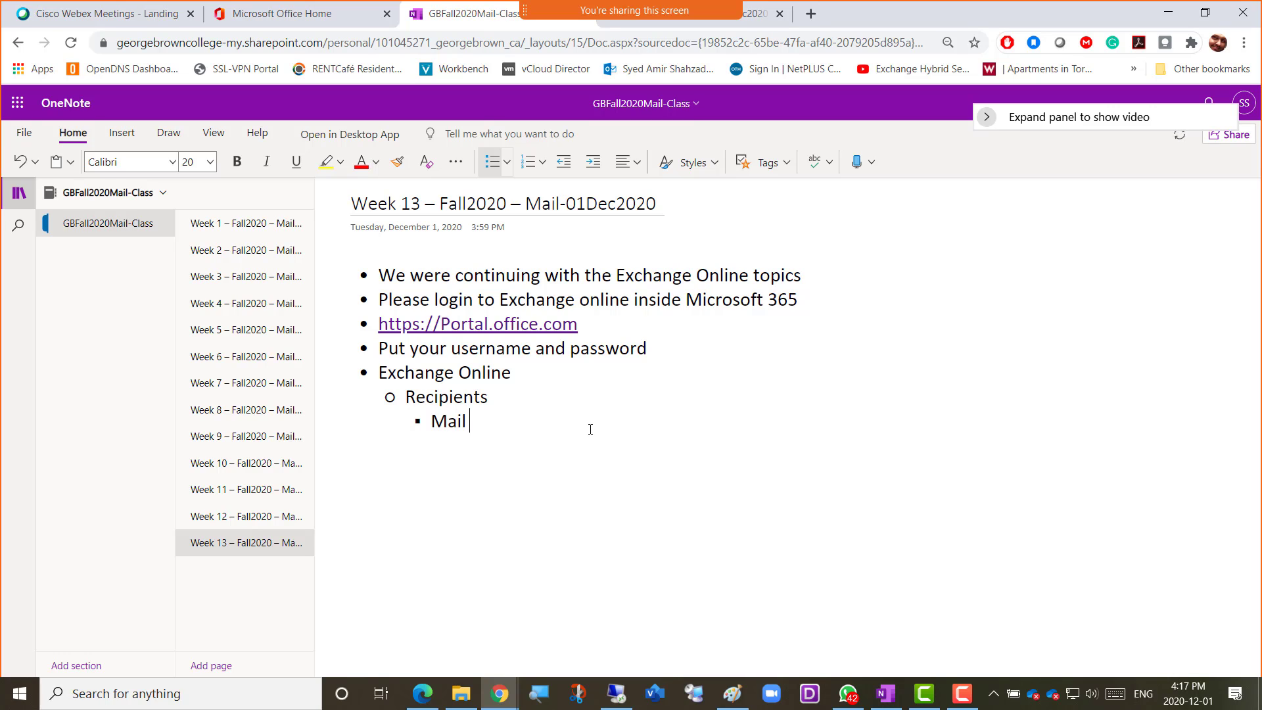
type("Contact")
key("Return")
Add a nested bullet under Mail Contact reading "This is just an email address as well as Name"
key("Tab")
type("th")
type("is ")
type("is just")
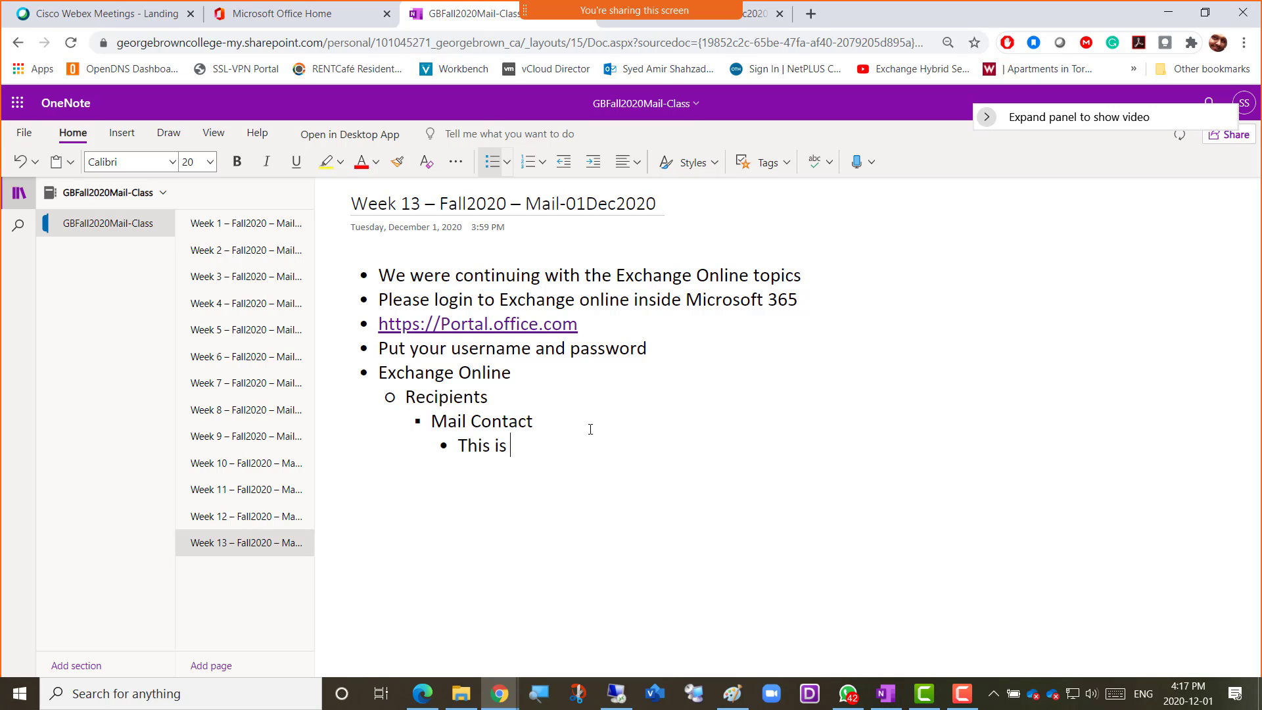
type(" an emai")
type("l addre")
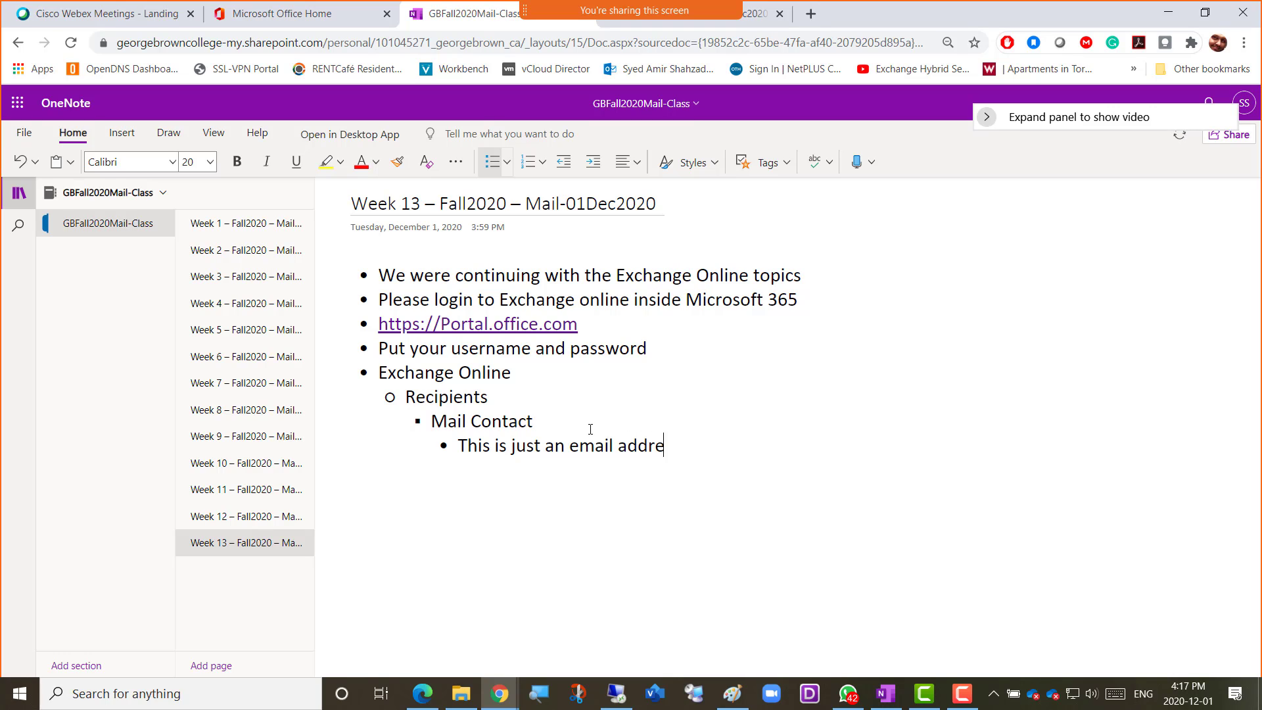
type("ss as well as Name")
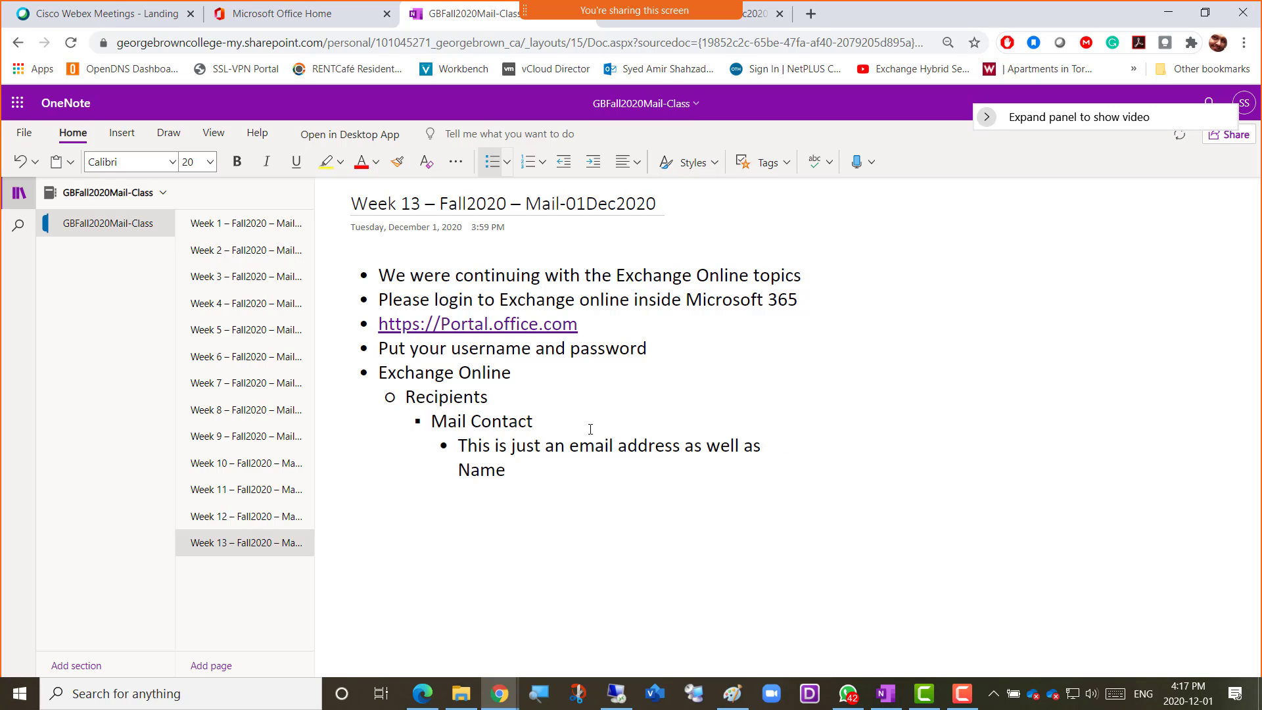
type("and")
Extend the Mail Contact description with "/ Address of a user who is not part of this organization"
key("BackSpace")
key("BackSpace")
key("BackSpace")
type("/ Address of")
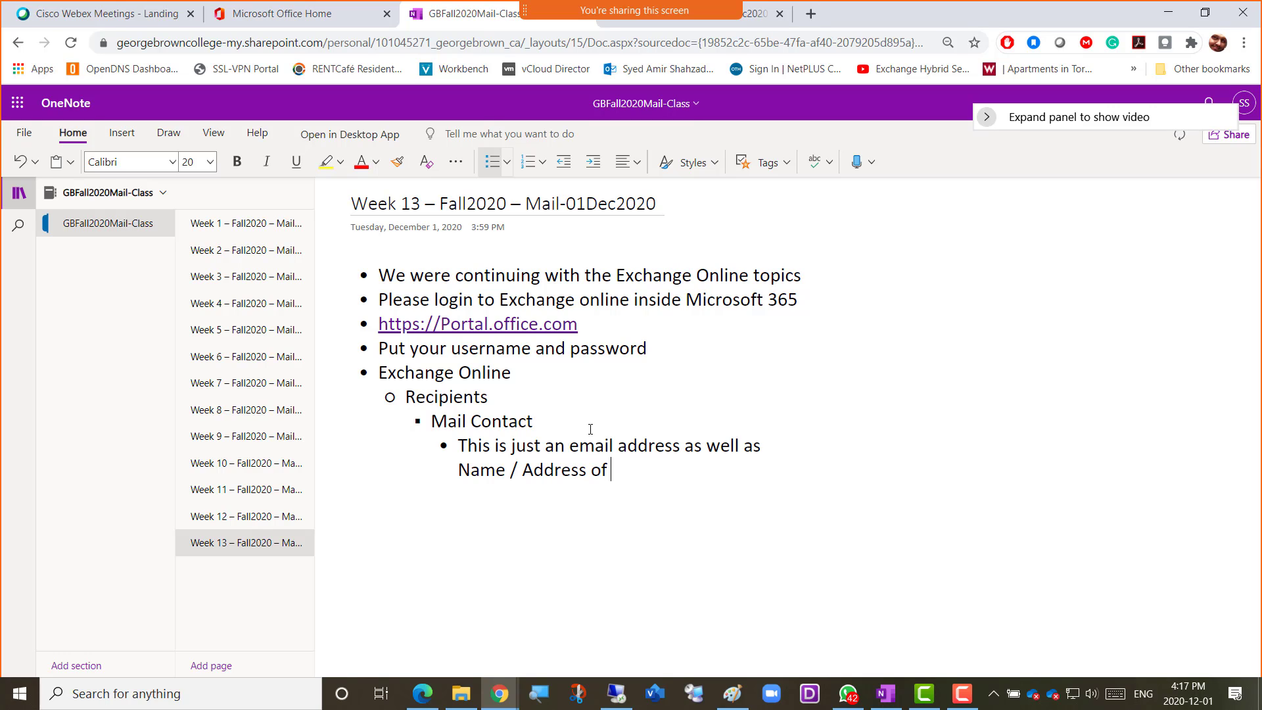
type(" a user who is no")
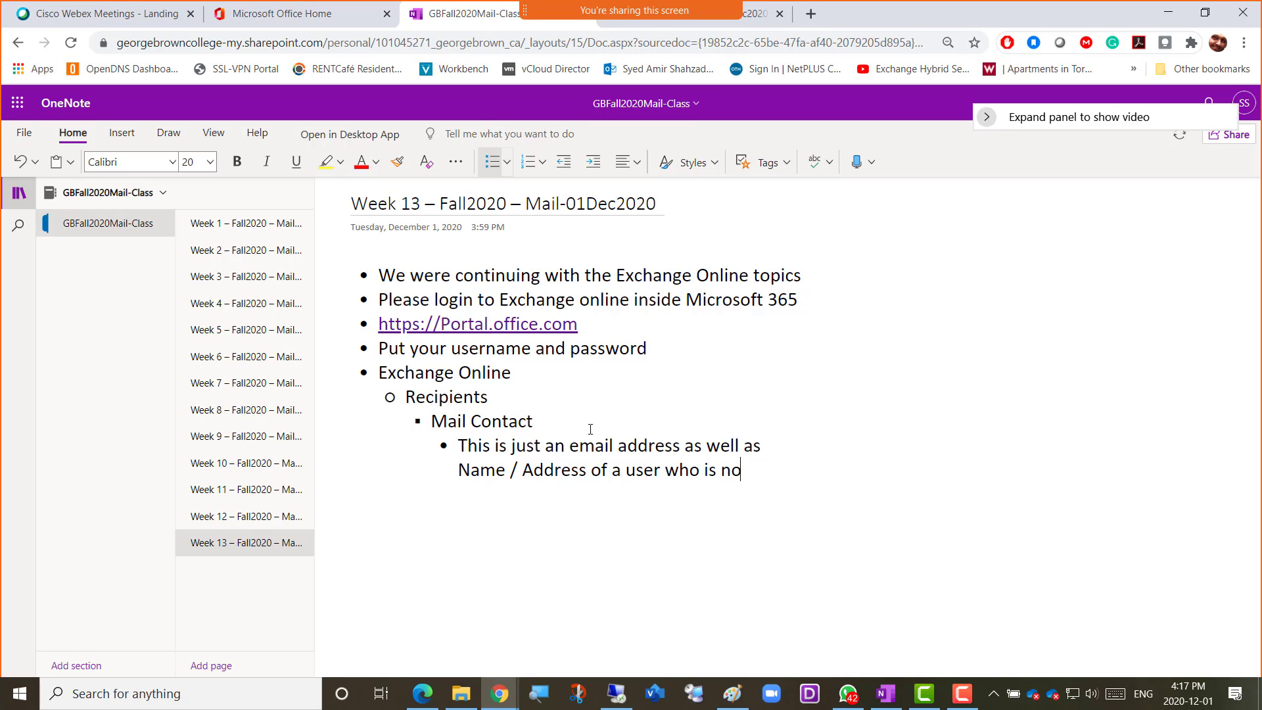
type("t part of this organization")
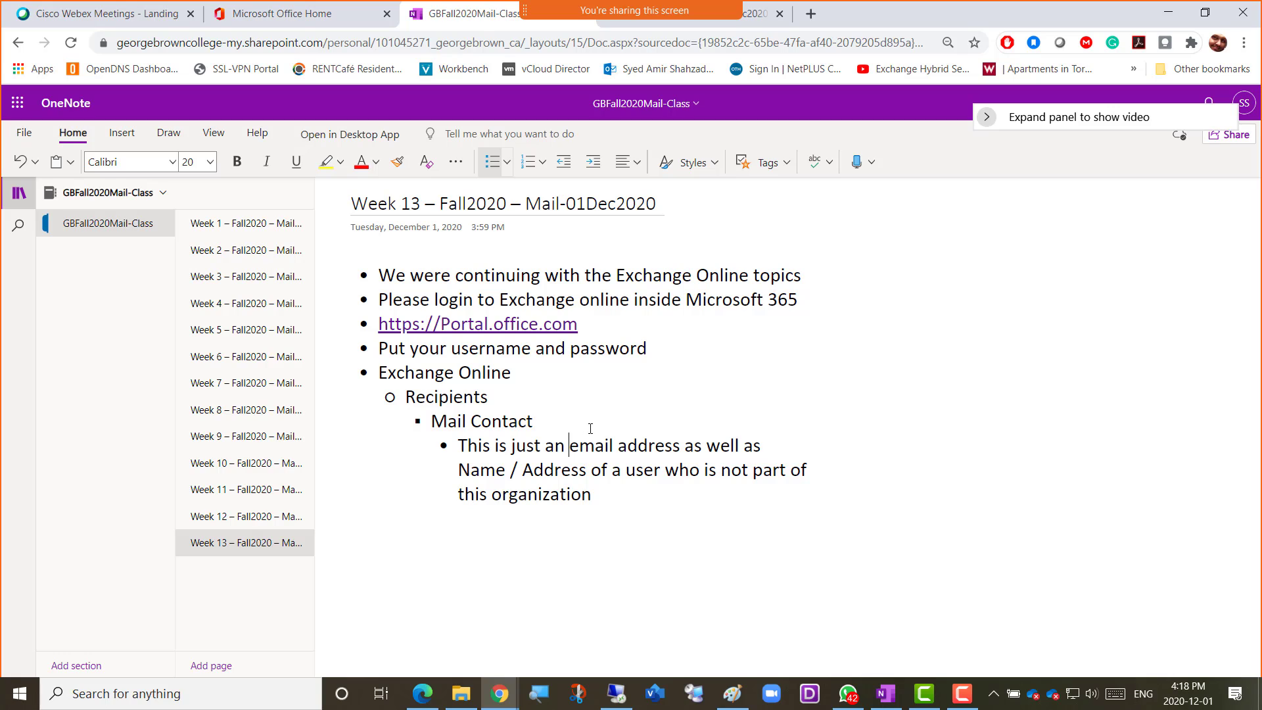
Change "an email address" to "a private email address" and end the bullet with "for example temporary employees or contractors"
key("shift+Left")
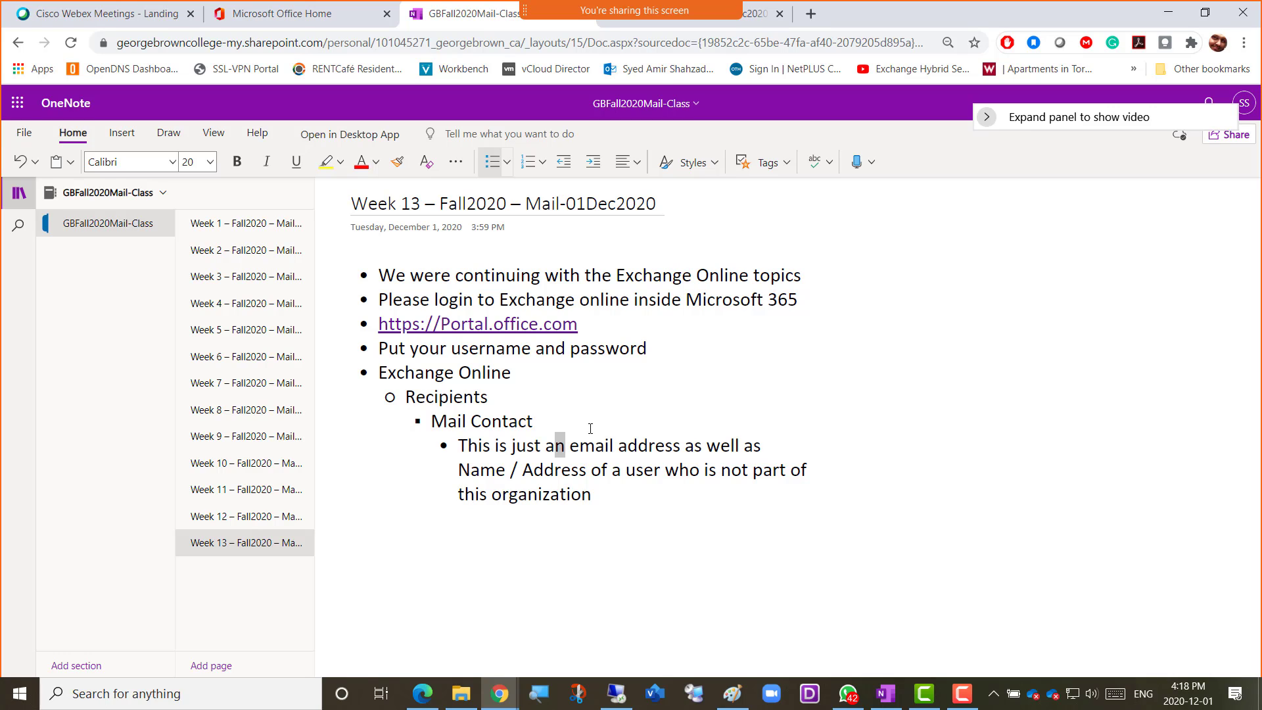
type("private")
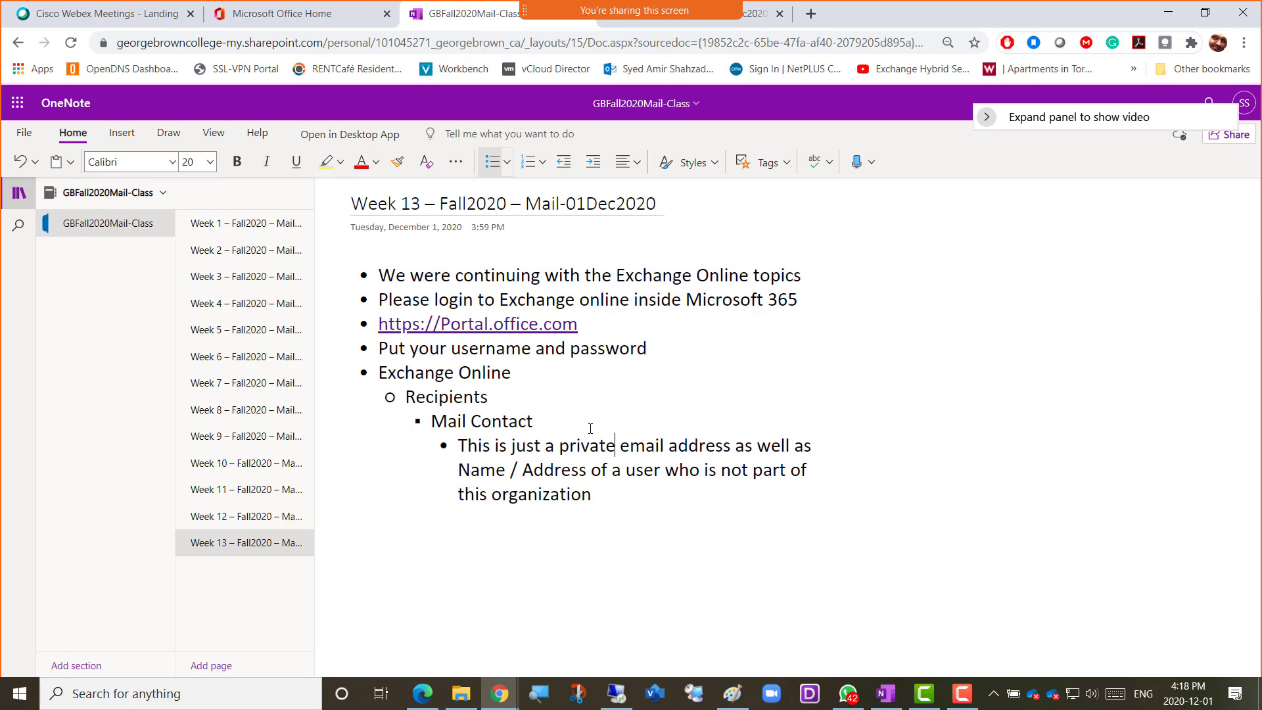
key("Right")
type("for example tempora")
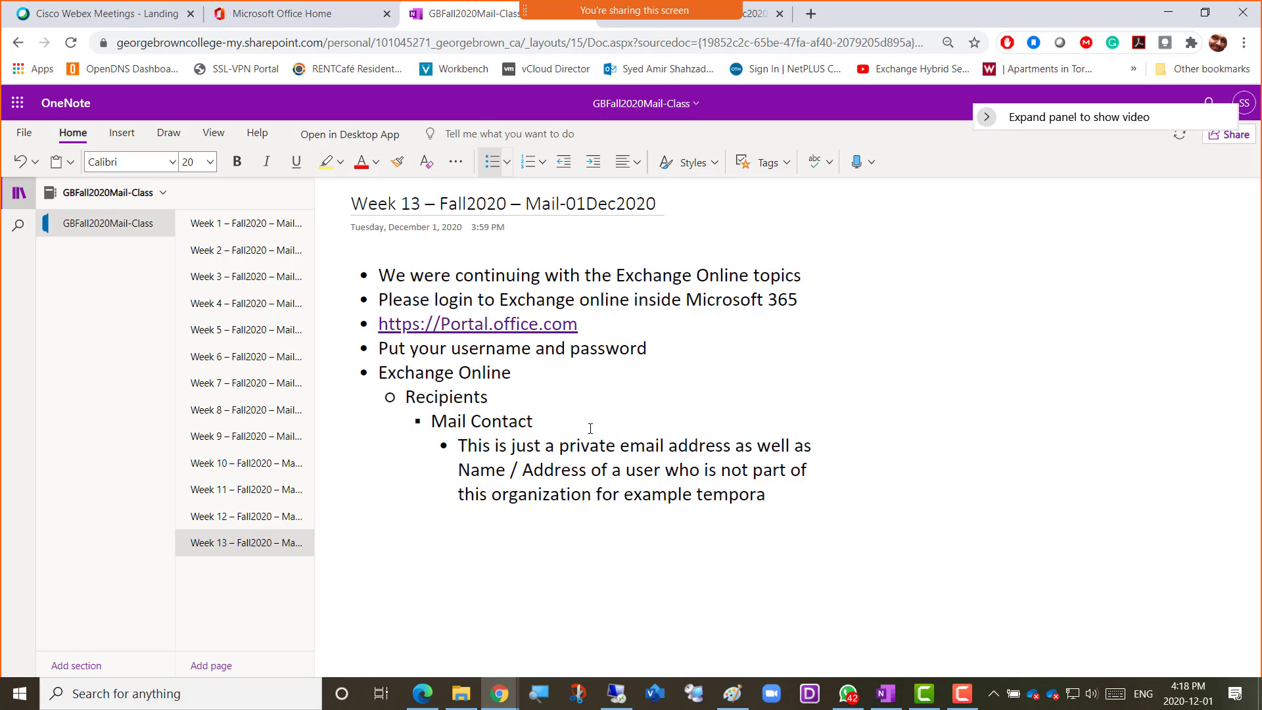
type("ry employees or contrac")
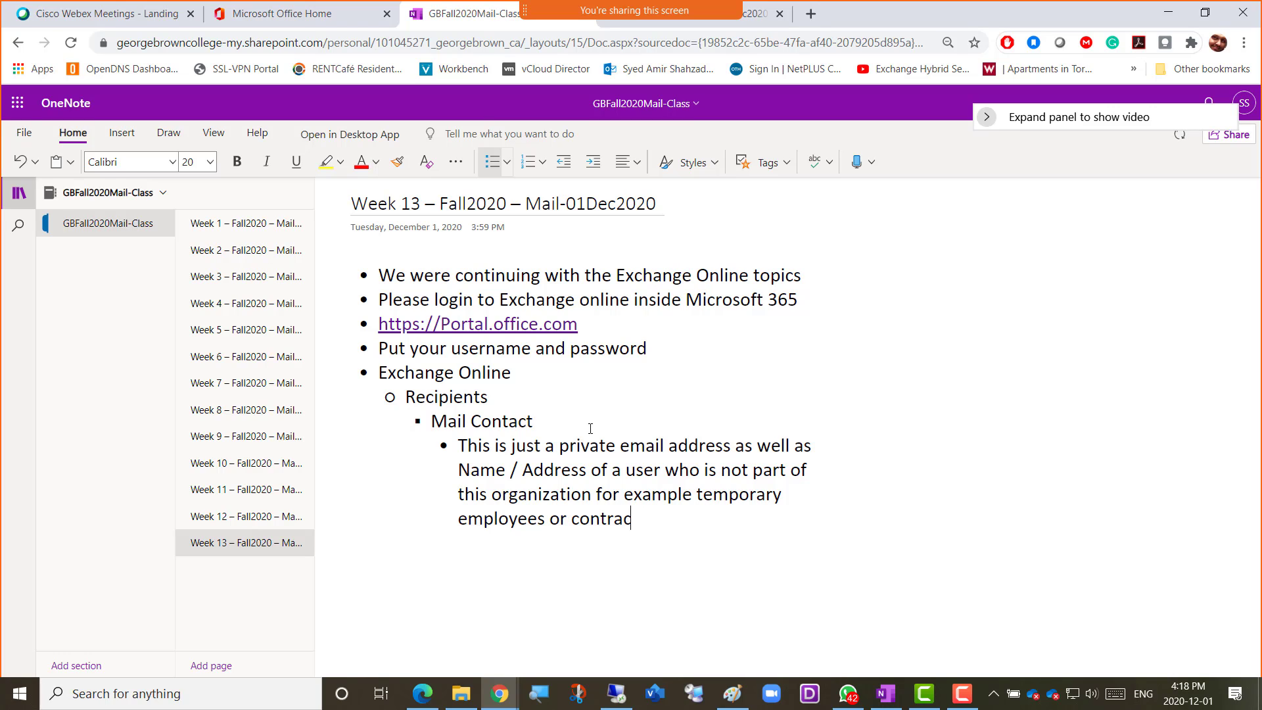
type("tors")
Start a second bullet under Mail Contact with "Once the mail contact is added then it is"
key("Return")
type("The email ")
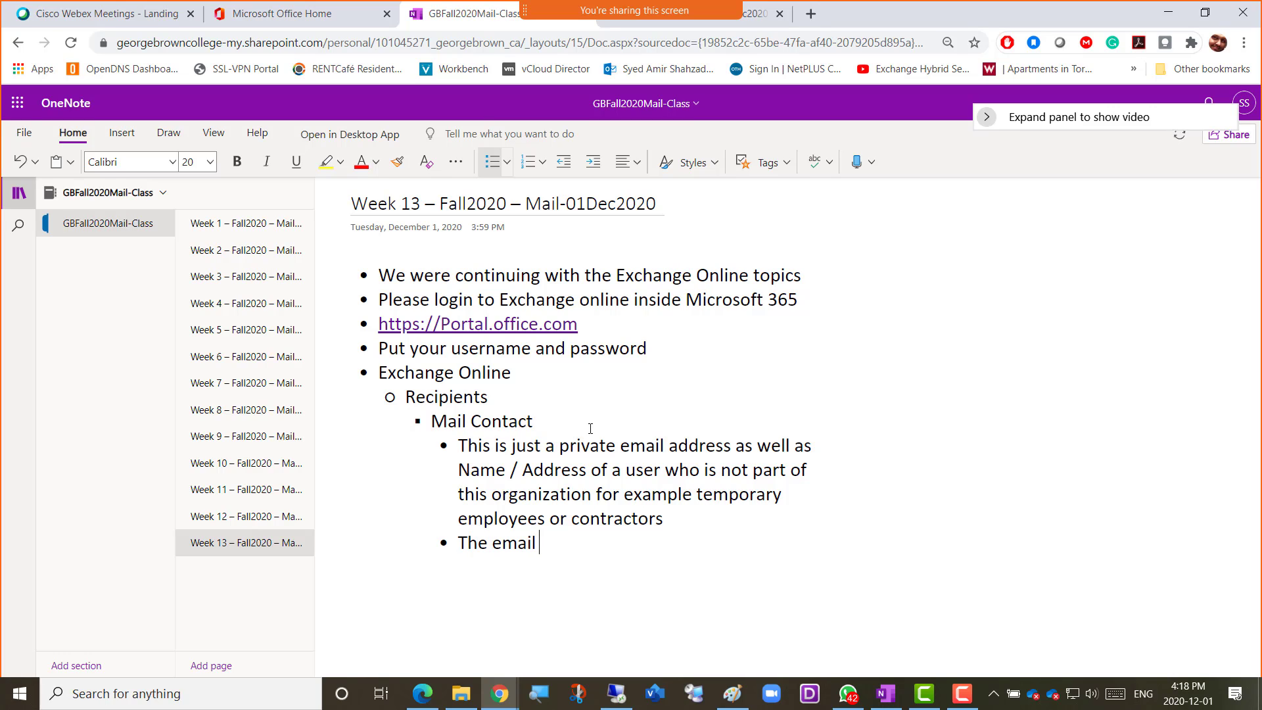
type("is")
key("BackSpace")
key("BackSpace")
key("BackSpace")
key("BackSpace")
key("BackSpace")
key("BackSpace")
key("BackSpace")
key("BackSpace")
key("BackSpace")
key("BackSpace")
key("BackSpace")
key("BackSpace")
type("Onc ethe")
key("BackSpace")
key("BackSpace")
key("BackSpace")
key("BackSpace")
key("BackSpace")
type("e the mail")
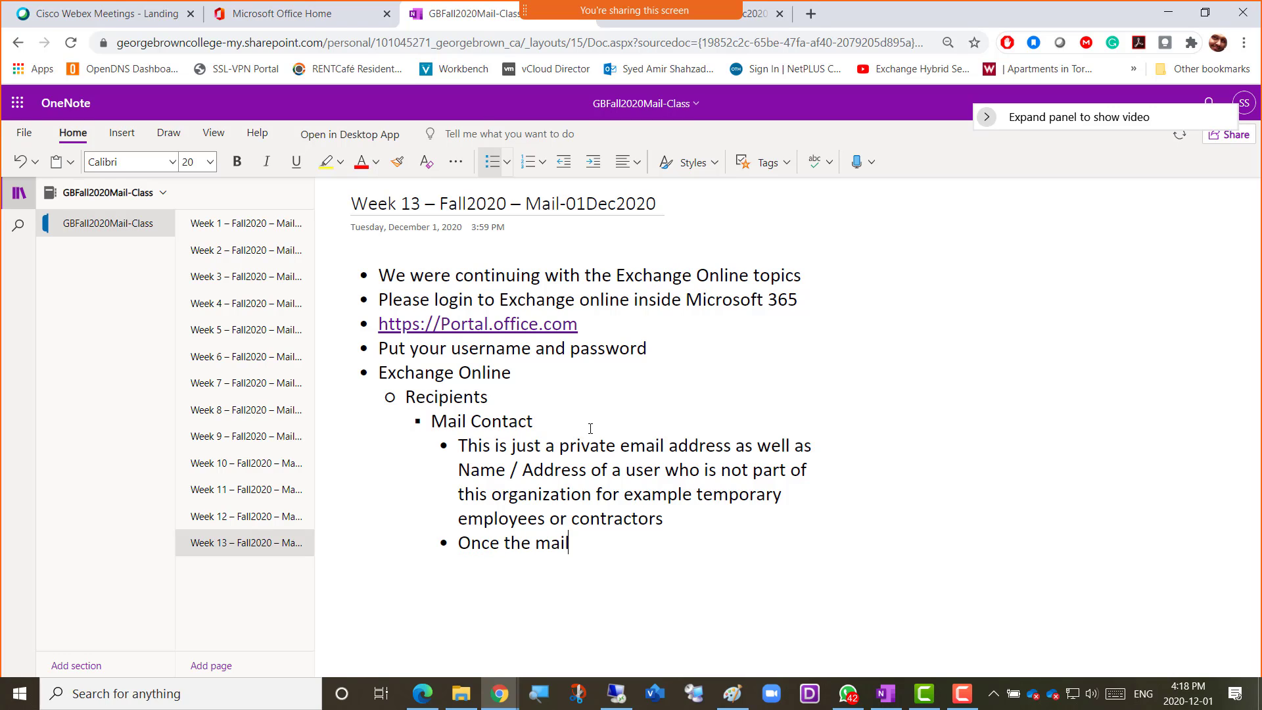
type(" contact is added then it is sh")
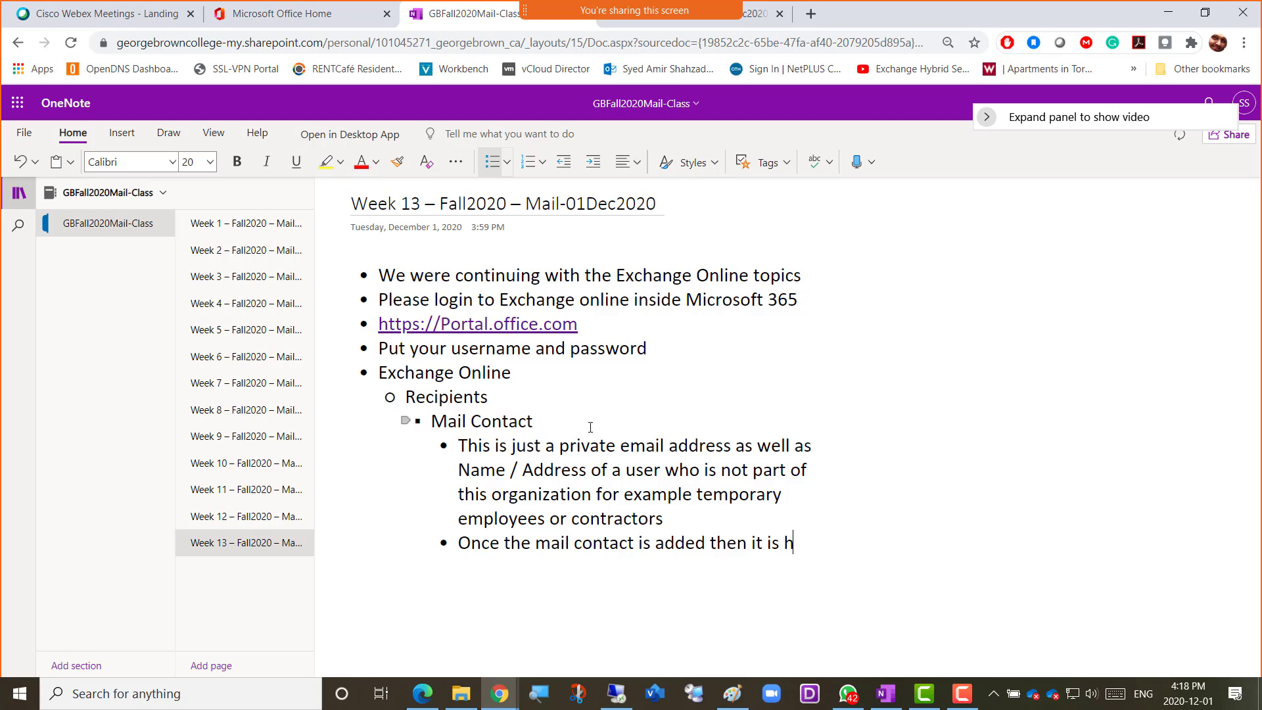
type("o")
Complete the second Mail Contact bullet with "shown inside our Mailbox Contacts area"
key("BackSpace")
key("BackSpace")
type("shown inside our M")
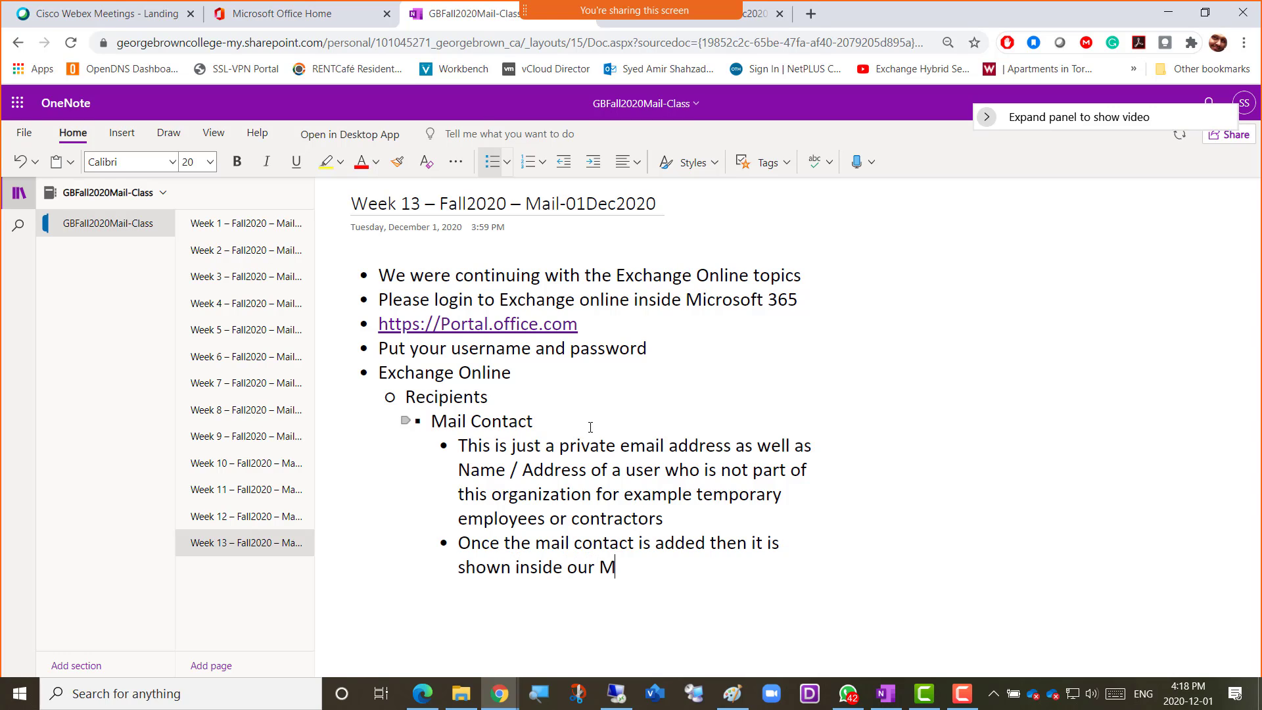
type("ailbox Contacts a")
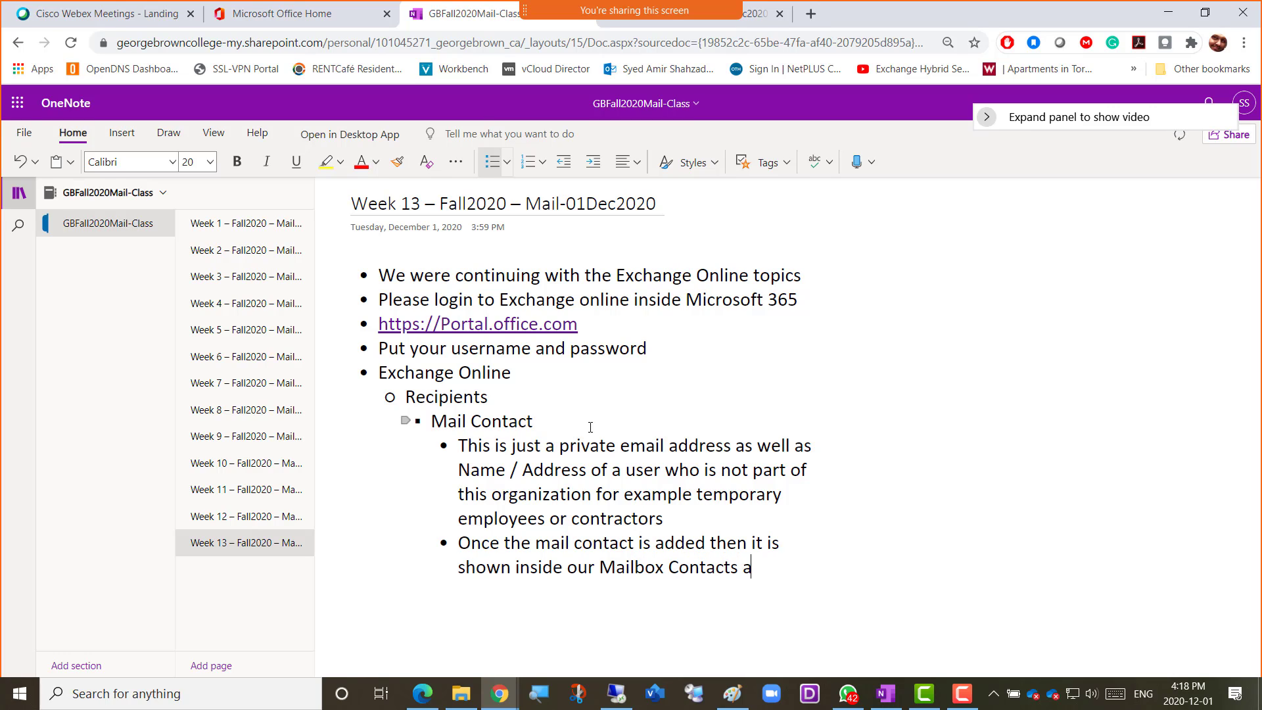
type("rea")
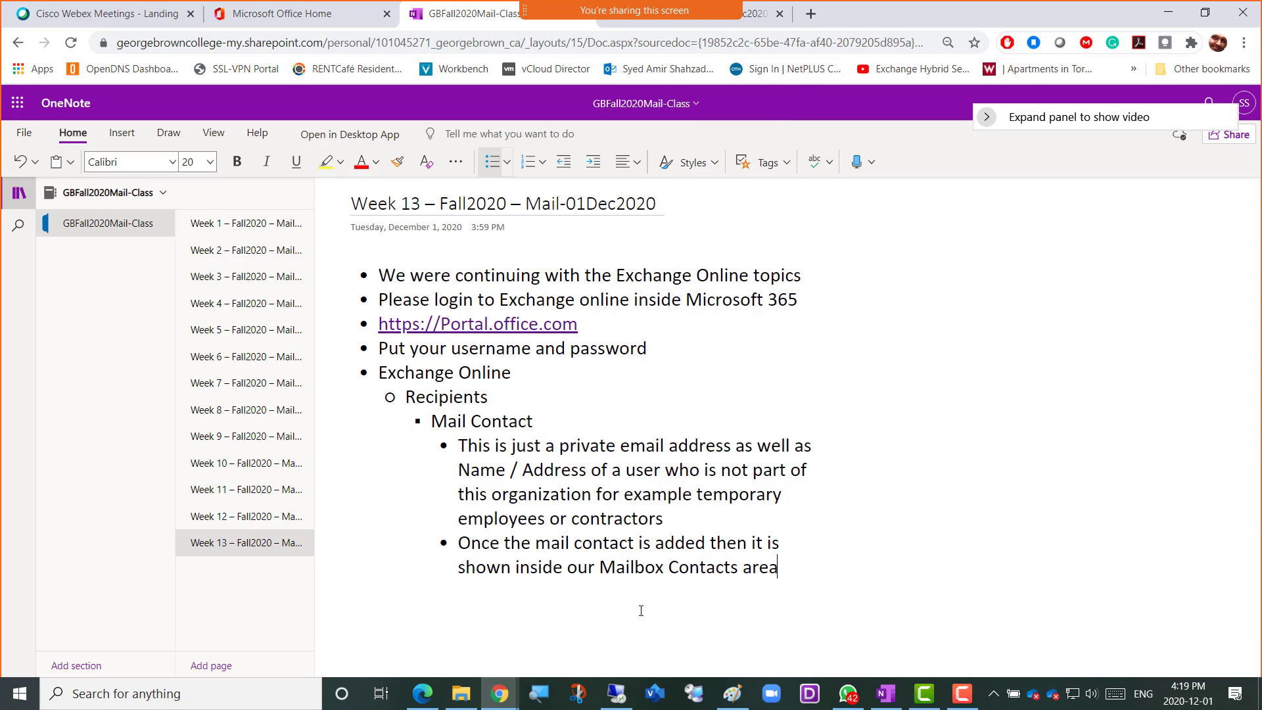
Switch back to the contacts page of the Exchange admin center
mouse_move(499, 696)
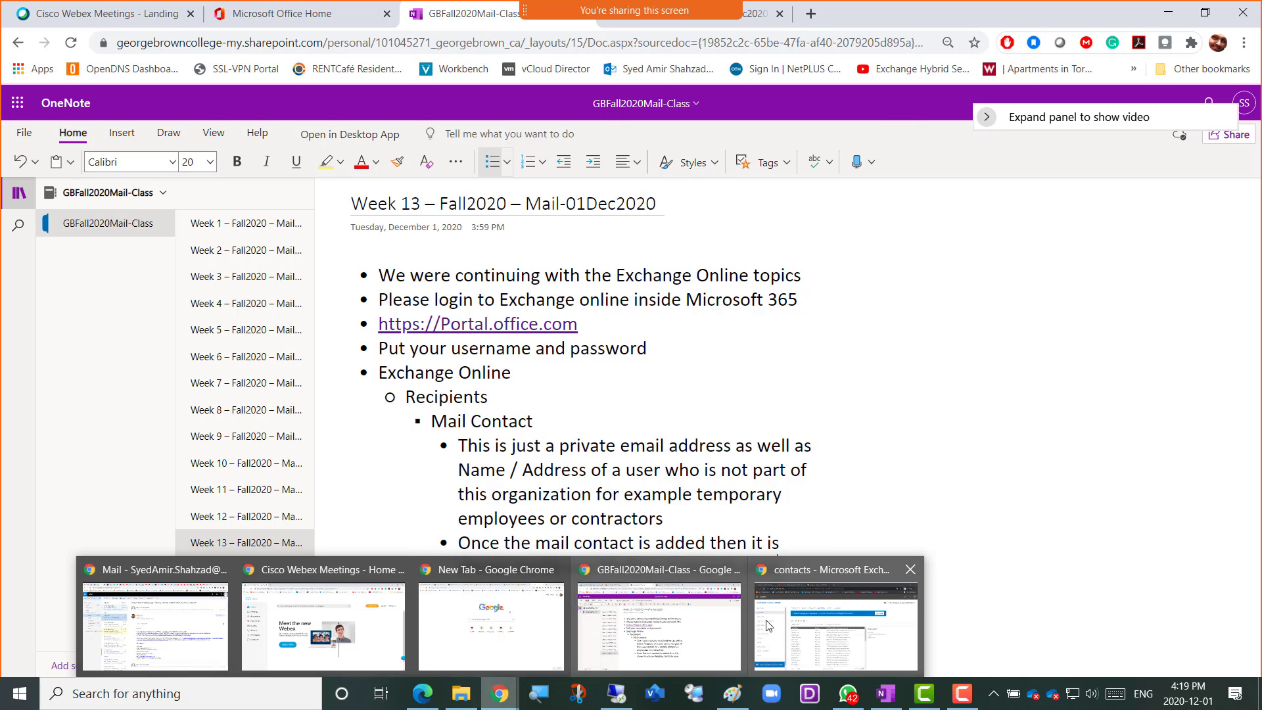
left_click(821, 630)
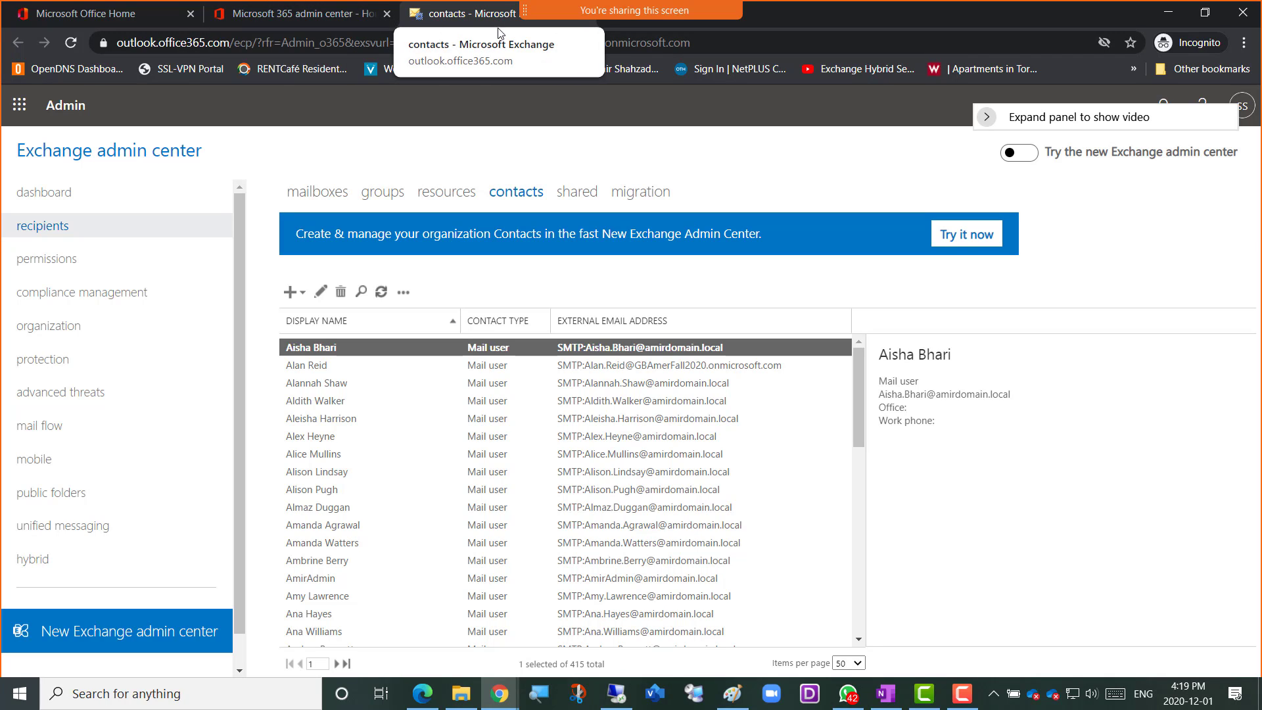
mouse_move(600, 21)
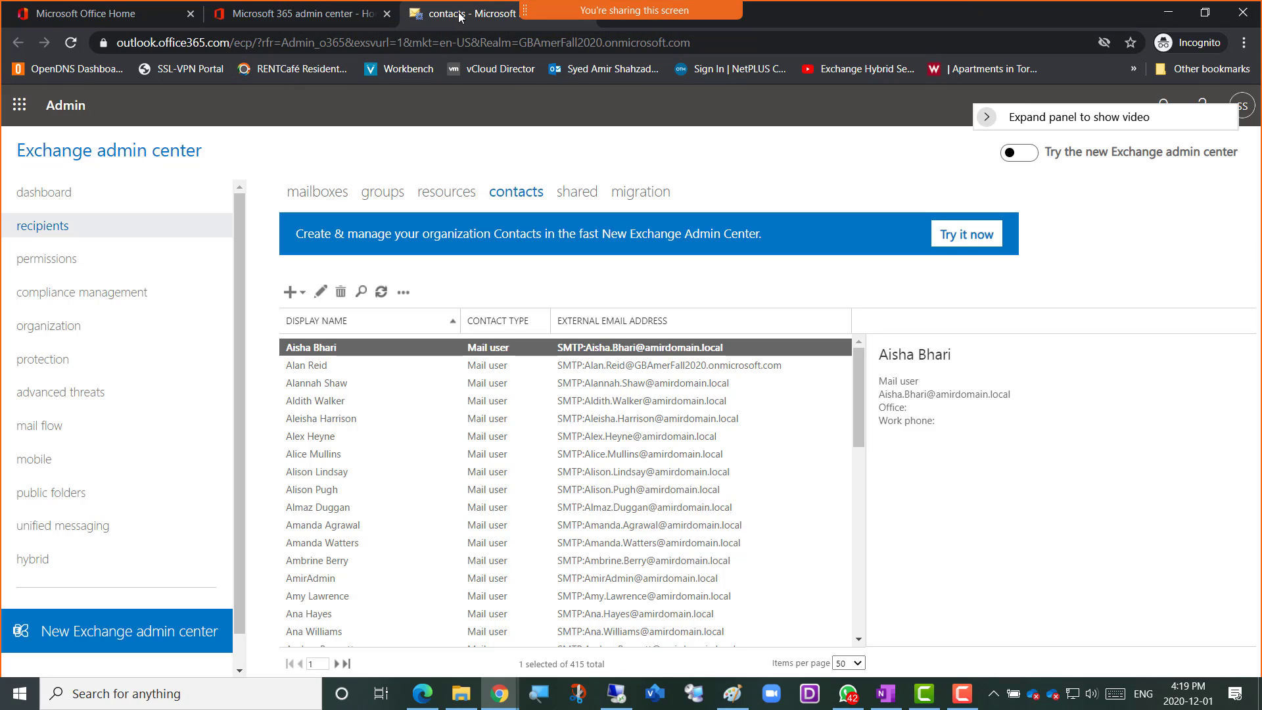
left_click_drag(460, 14, 358, 24)
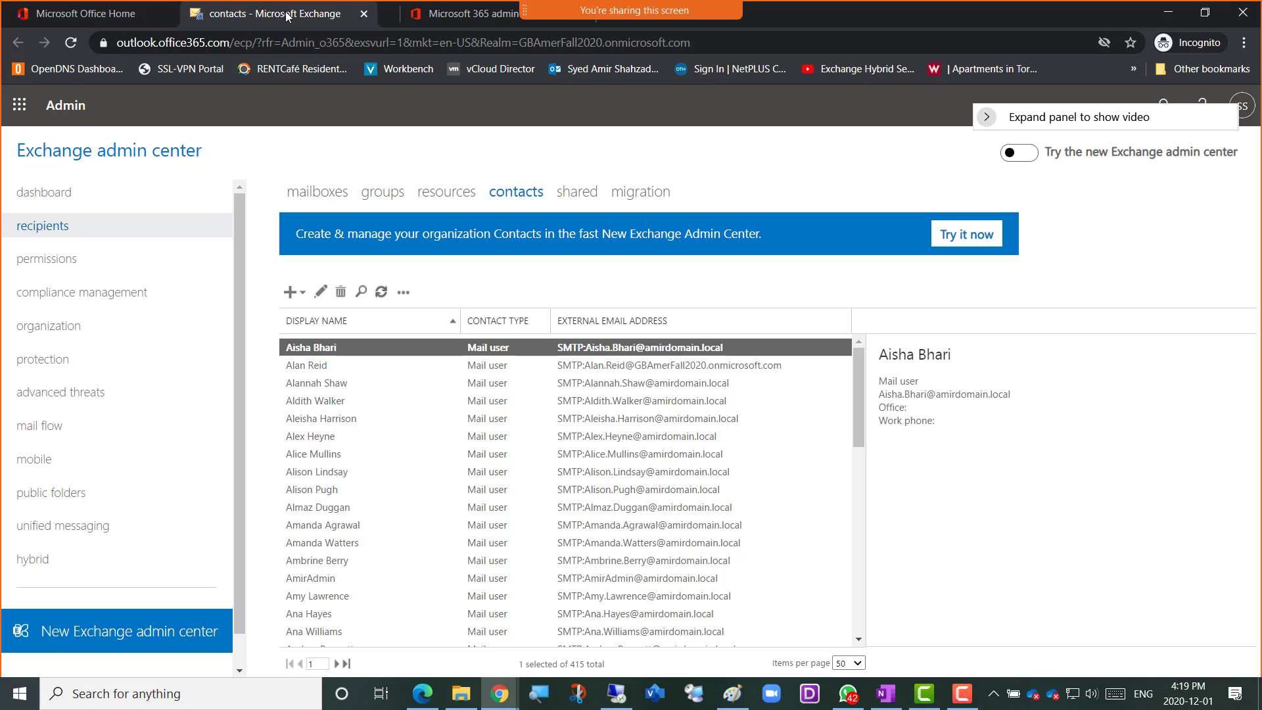
left_click_drag(468, 14, 202, 17)
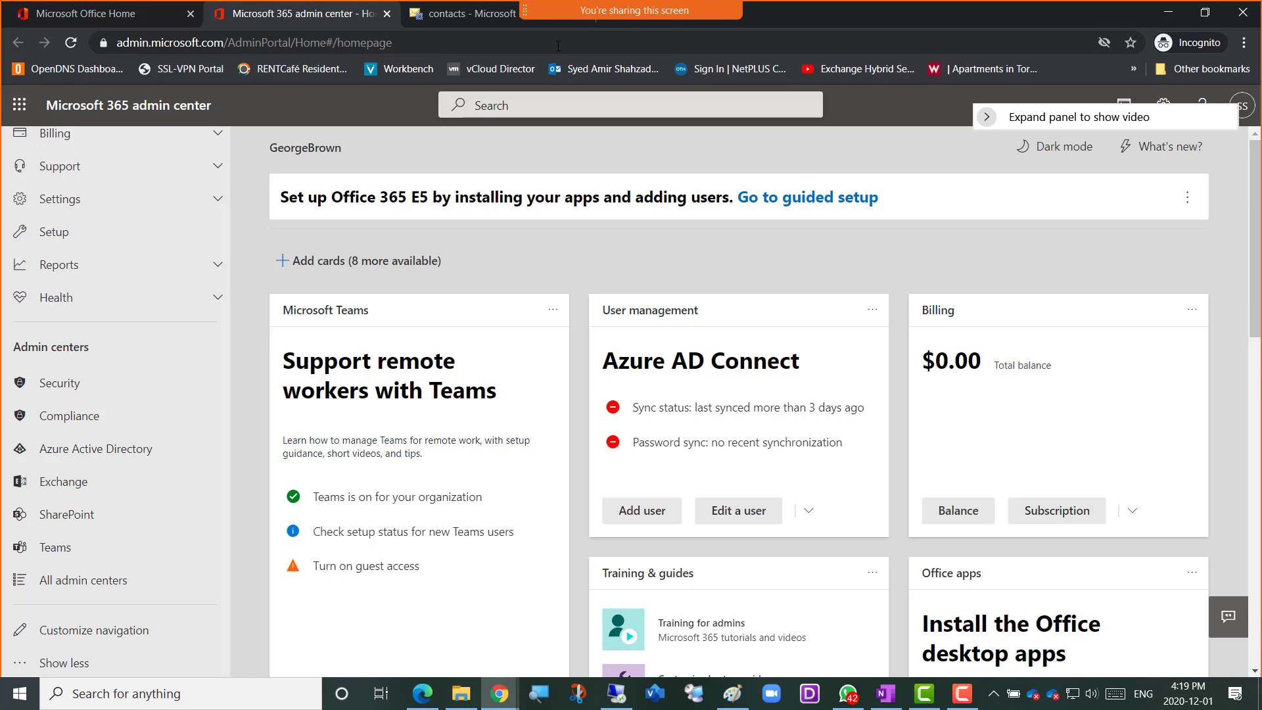
left_click(595, 22)
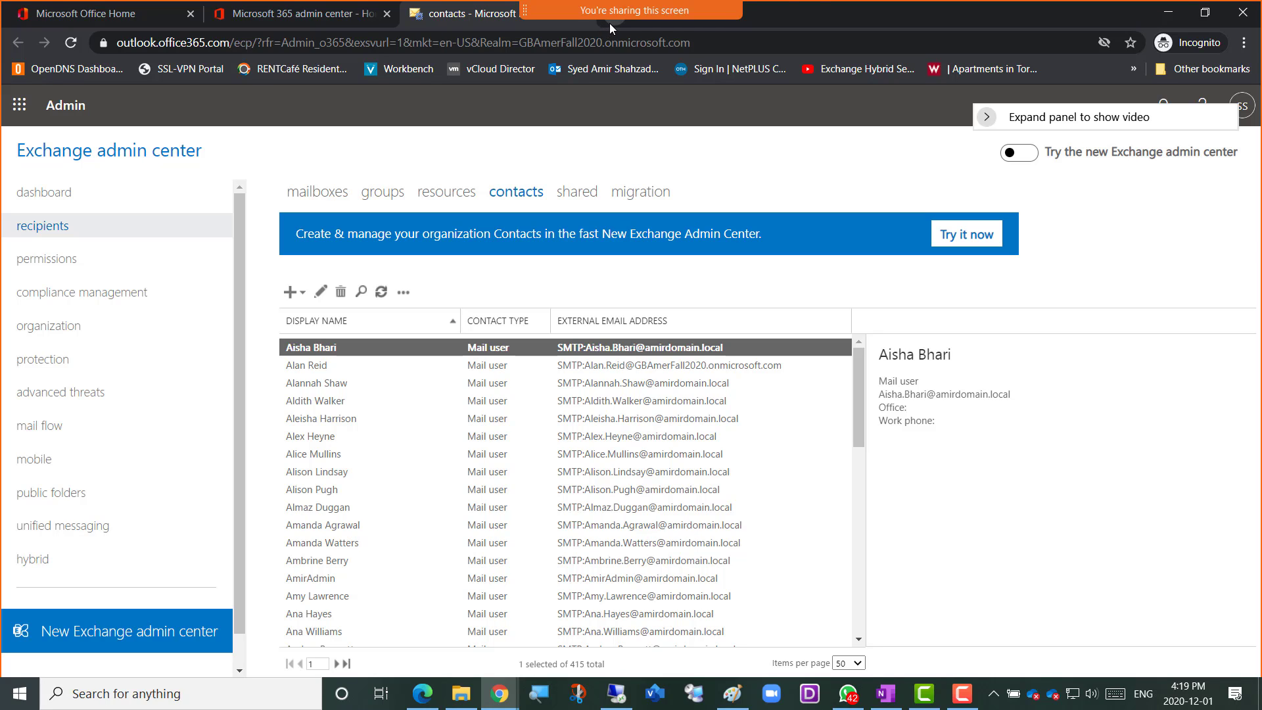
left_click(610, 22)
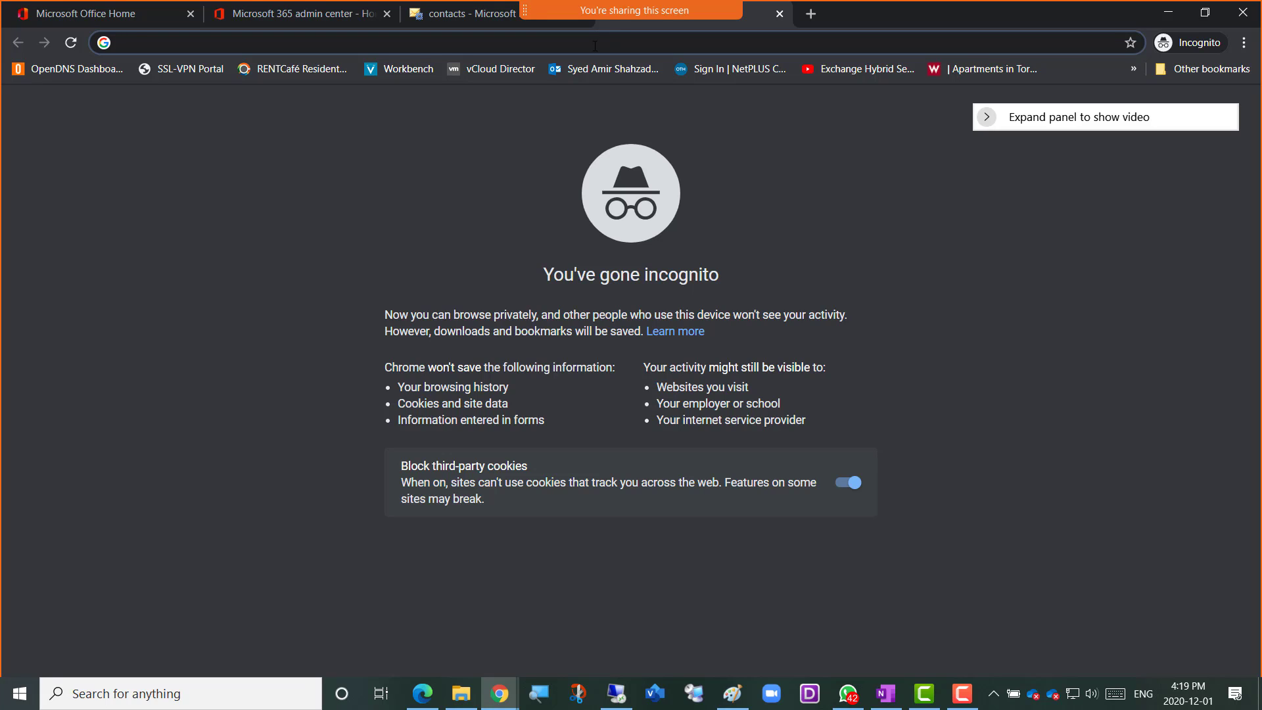
left_click(781, 16)
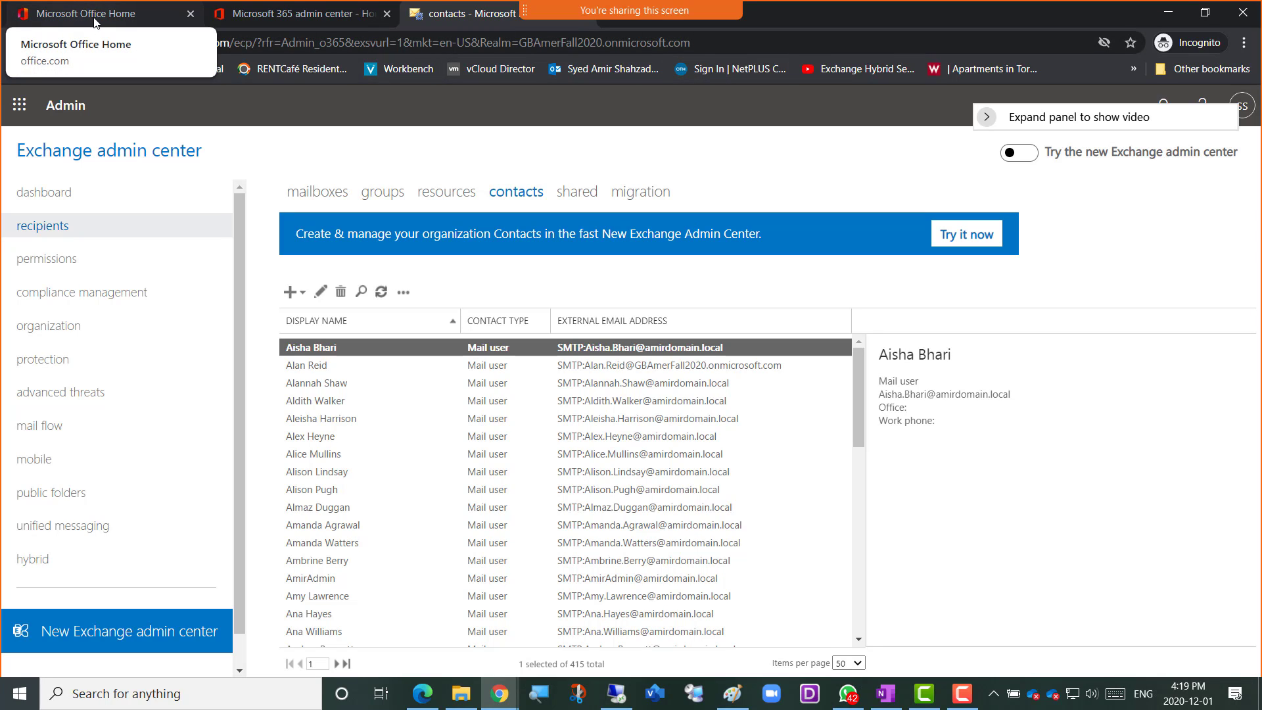
Open Outlook from the Office home page and check the recipient picker of a new message
left_click(70, 21)
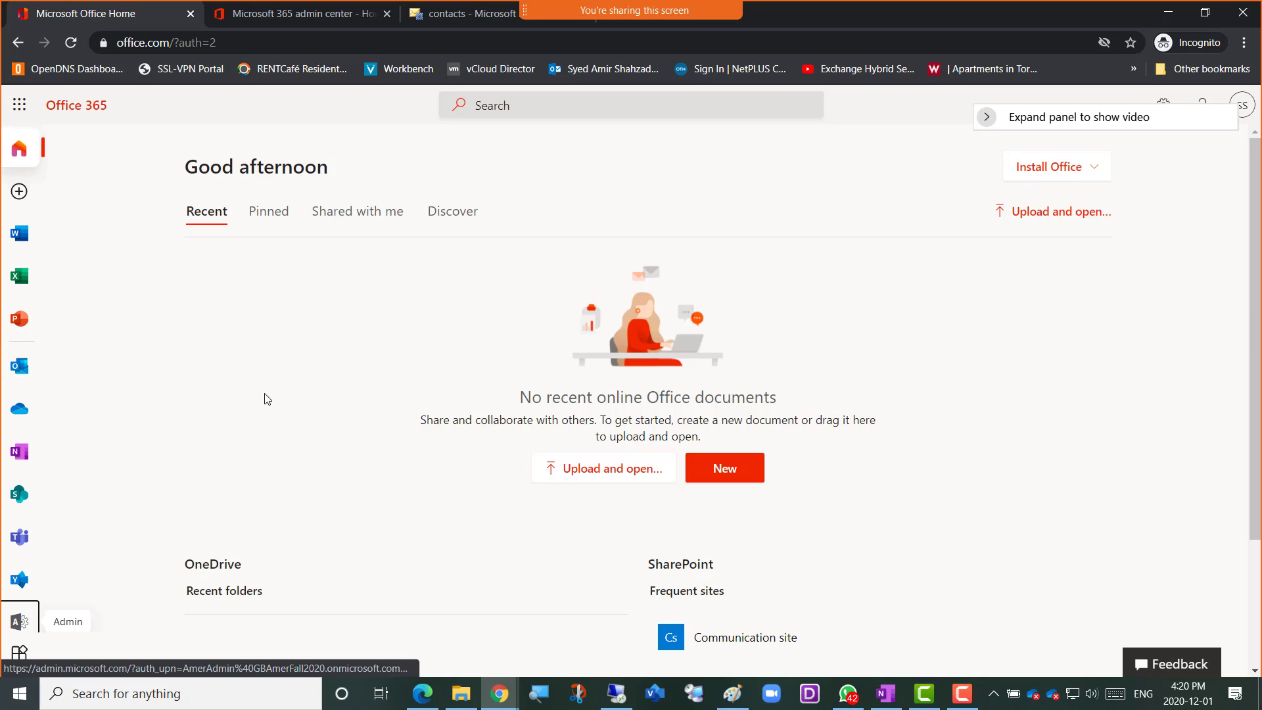
left_click(31, 372)
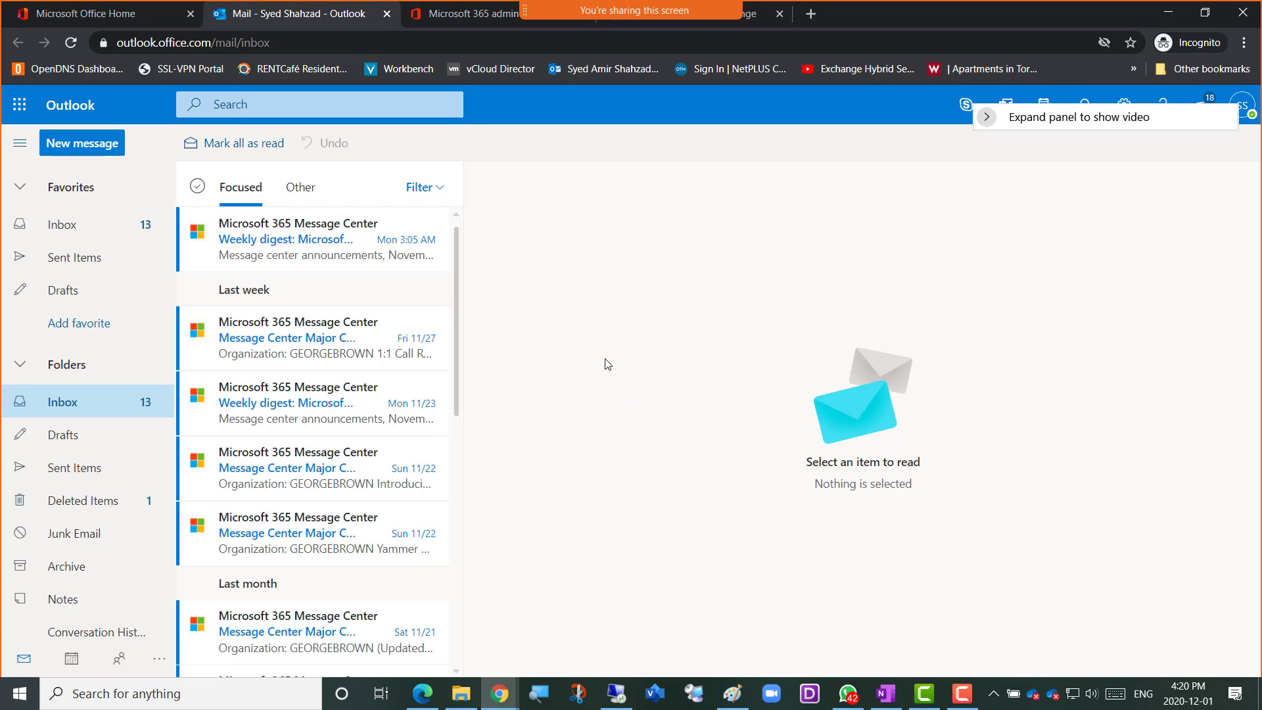
left_click(77, 151)
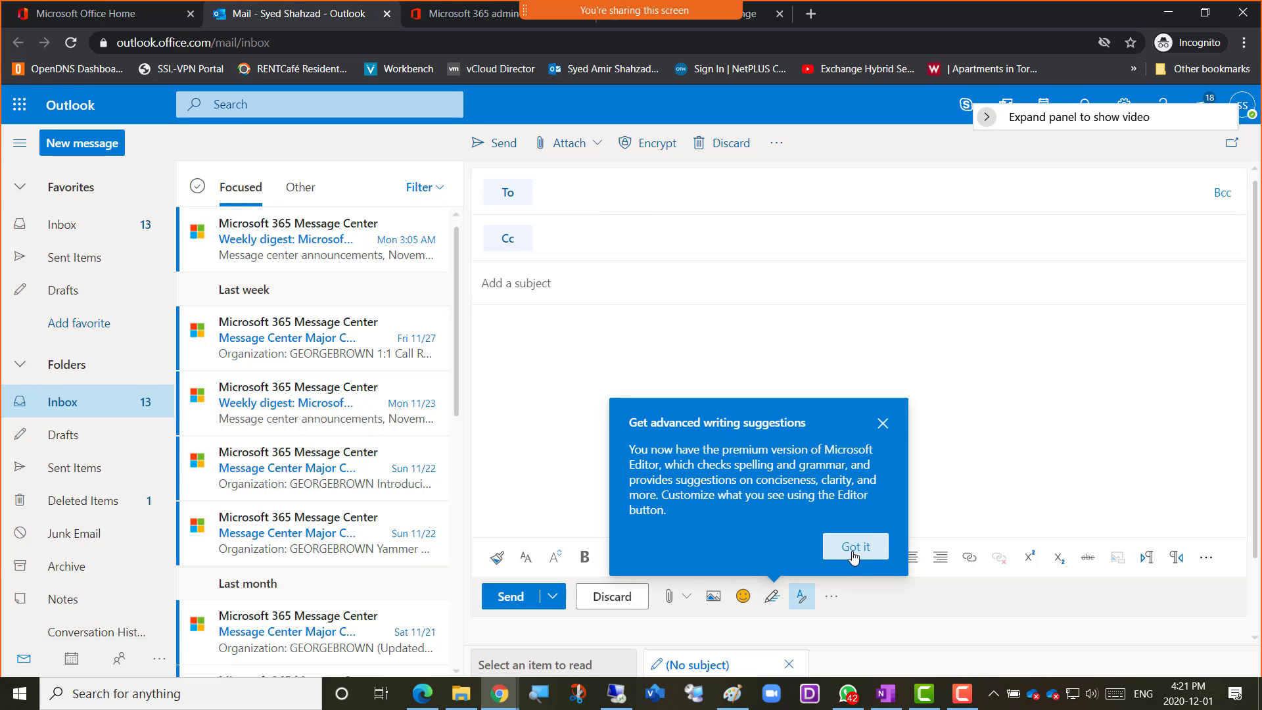
left_click(852, 546)
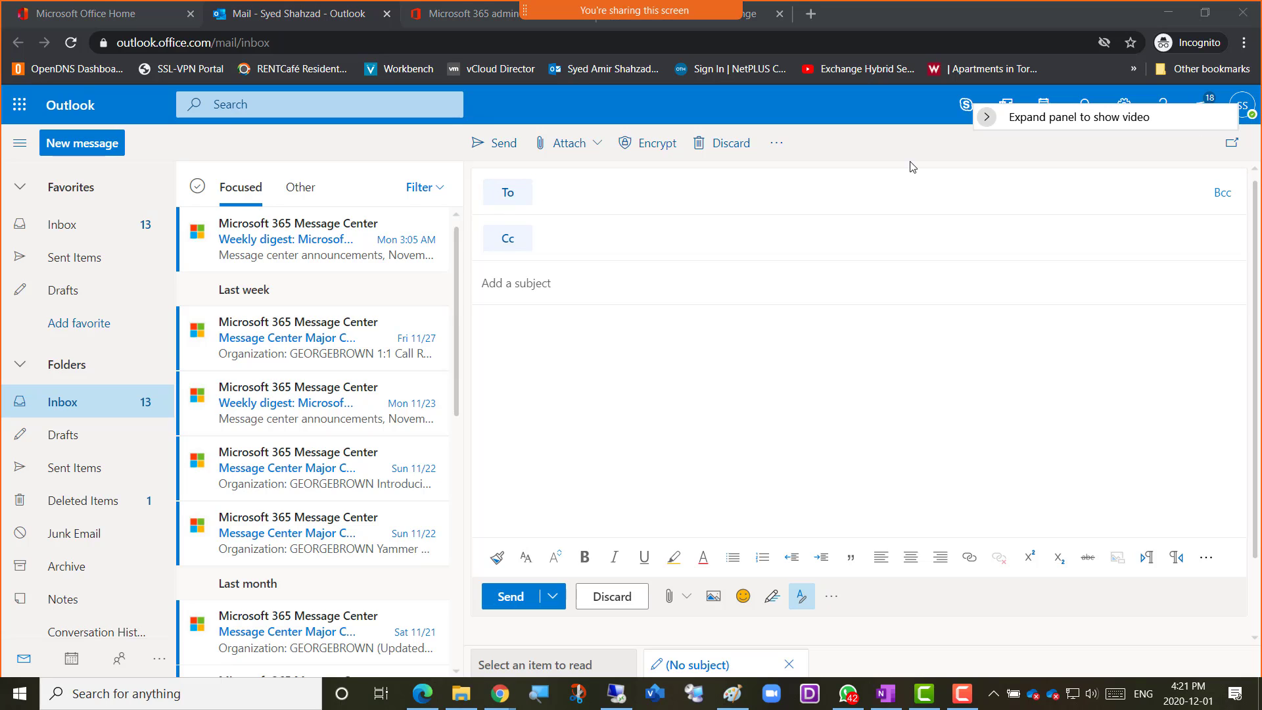
left_click(519, 198)
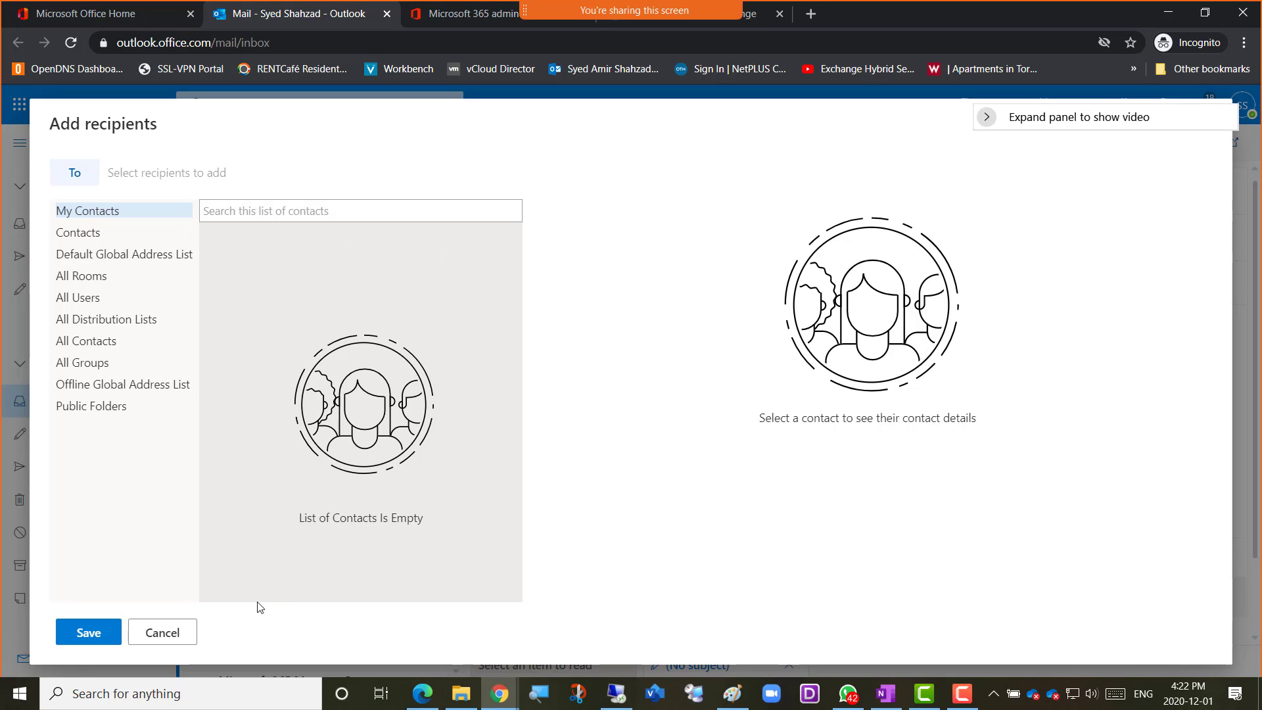
left_click(172, 633)
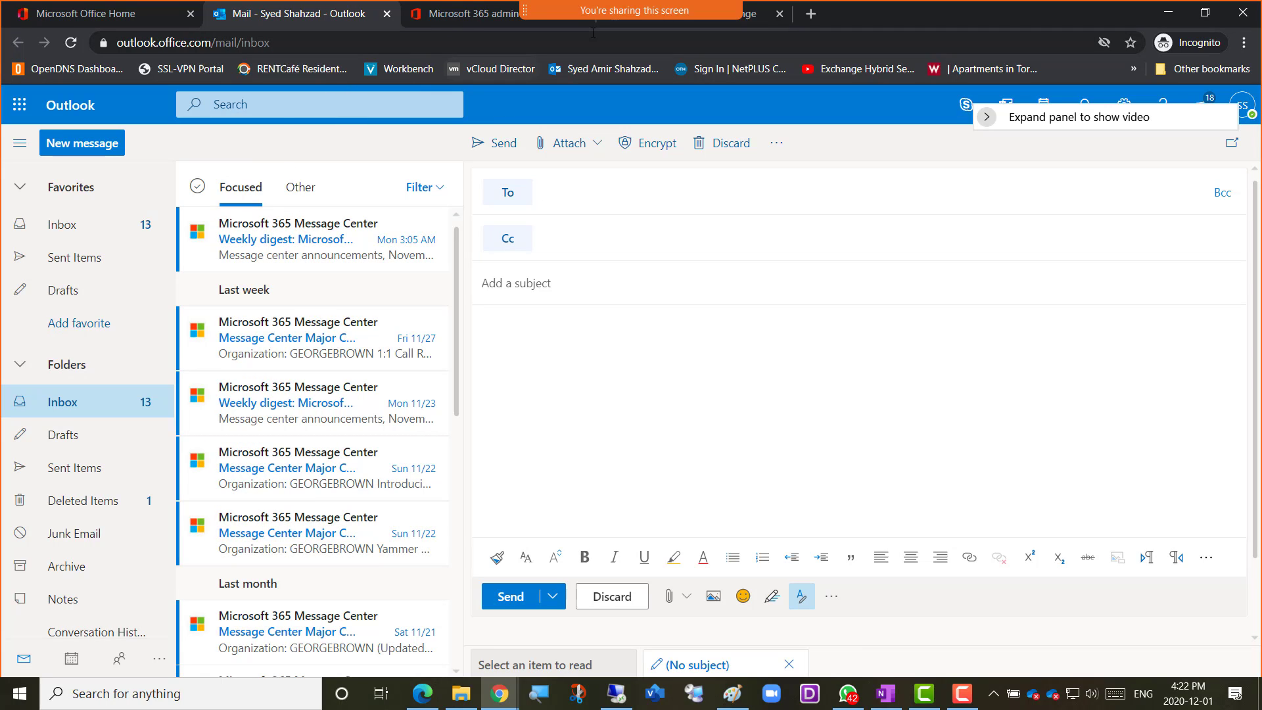
Return to the Exchange admin center contacts page and start a new mail contact with the first name "Amer-mailContact"
left_click(720, 24)
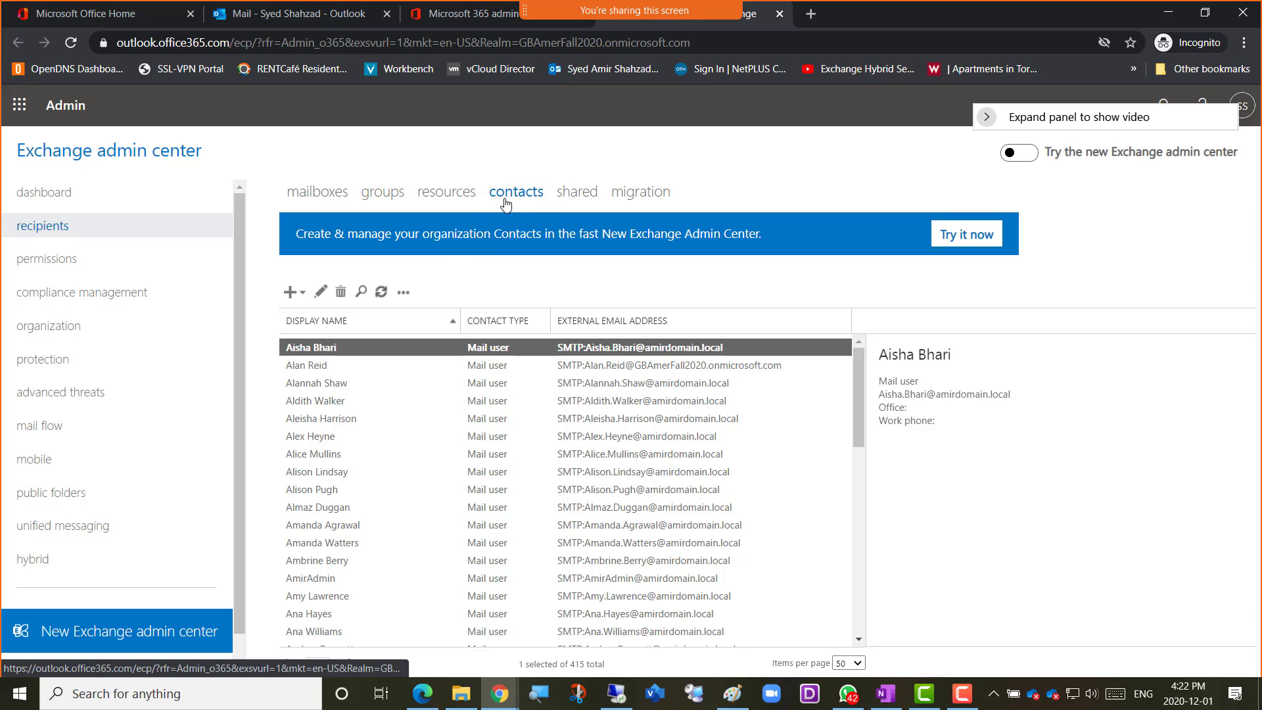
left_click(306, 296)
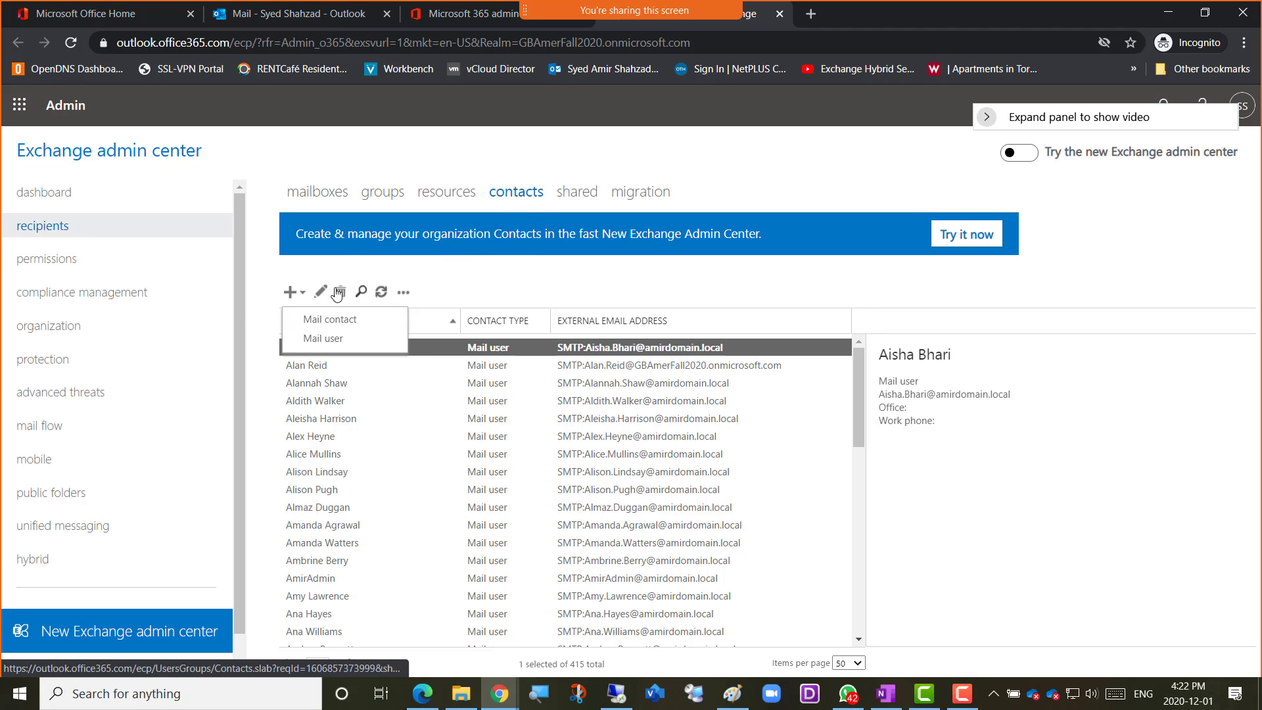
left_click(332, 324)
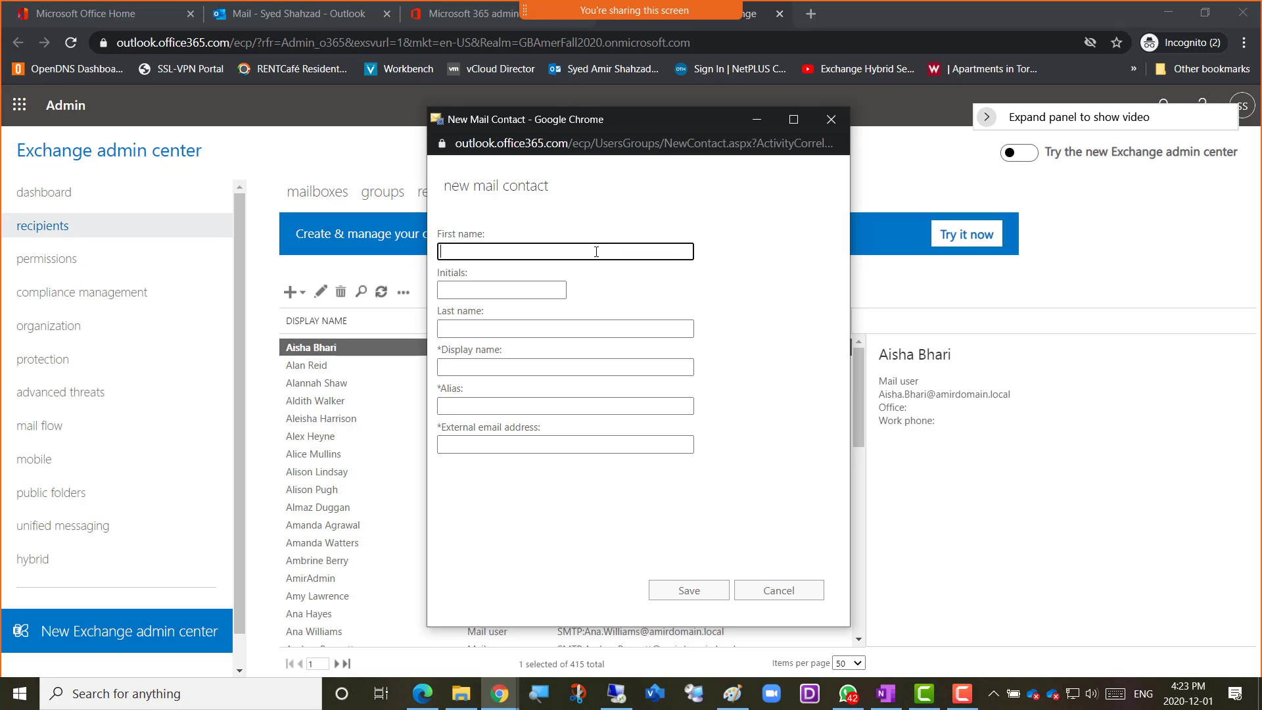
type("Amer-mailContact")
key("Tab")
key("Tab")
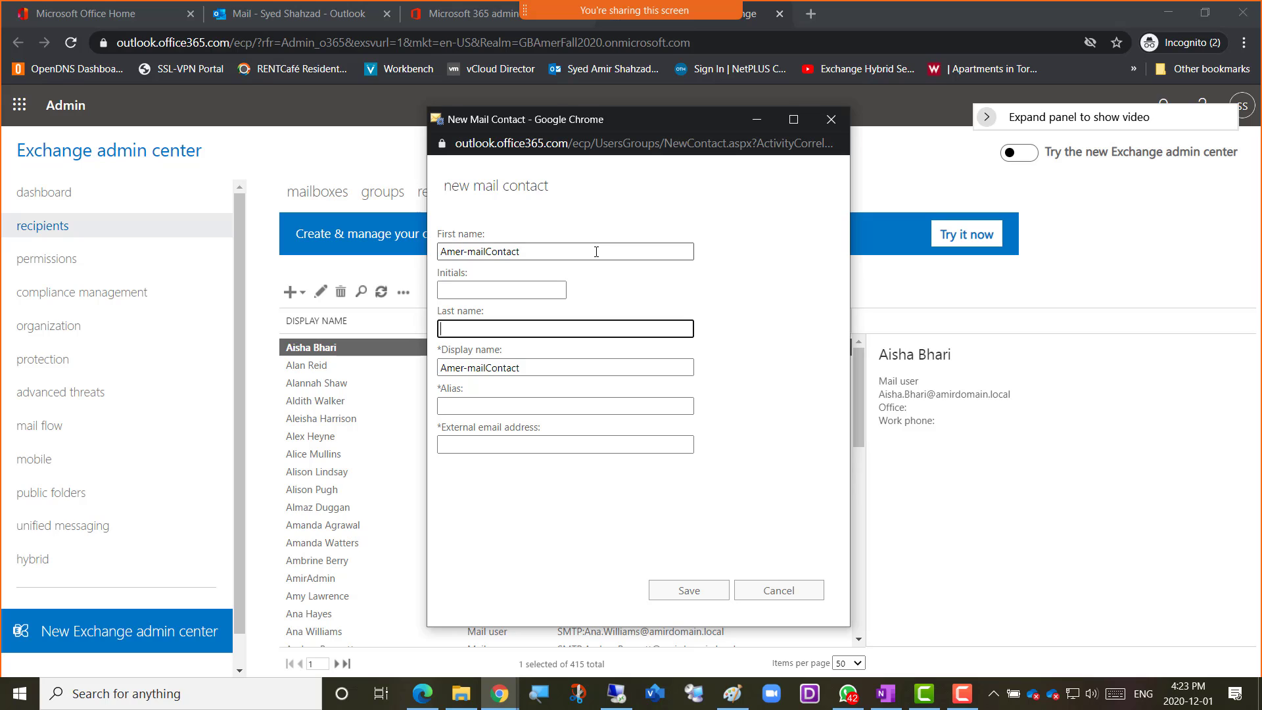
key("Tab")
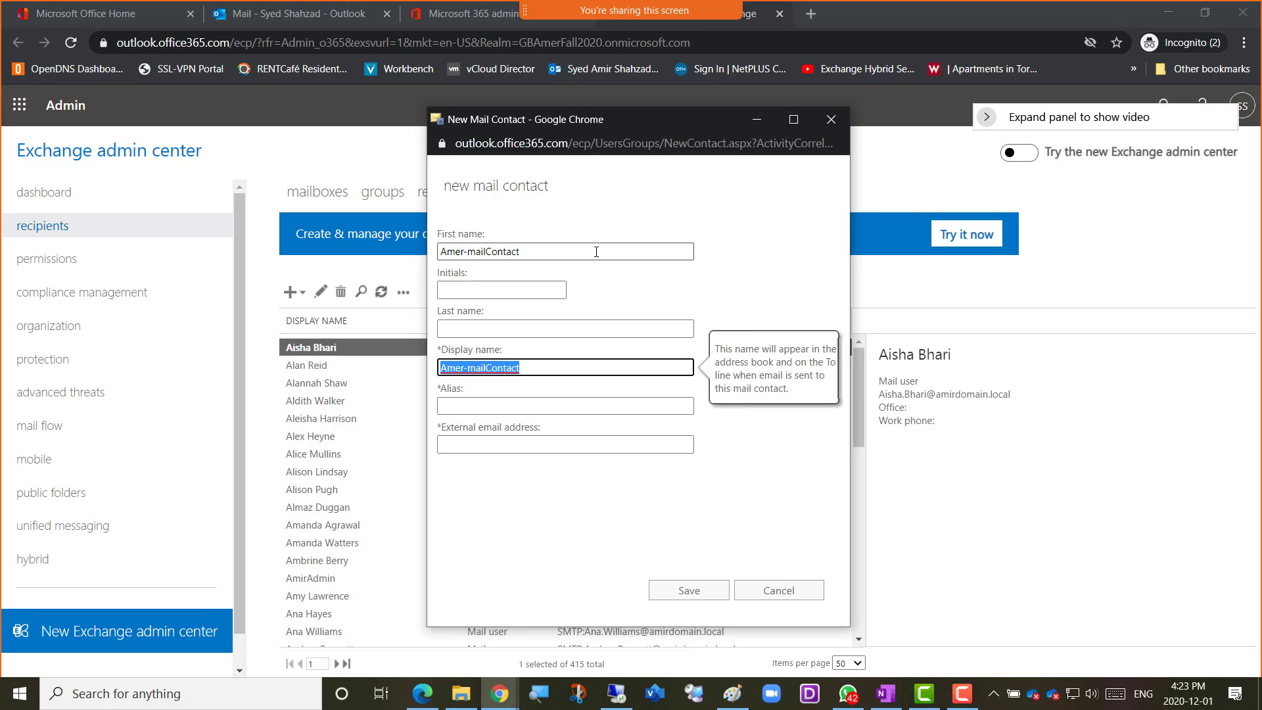
key("Tab")
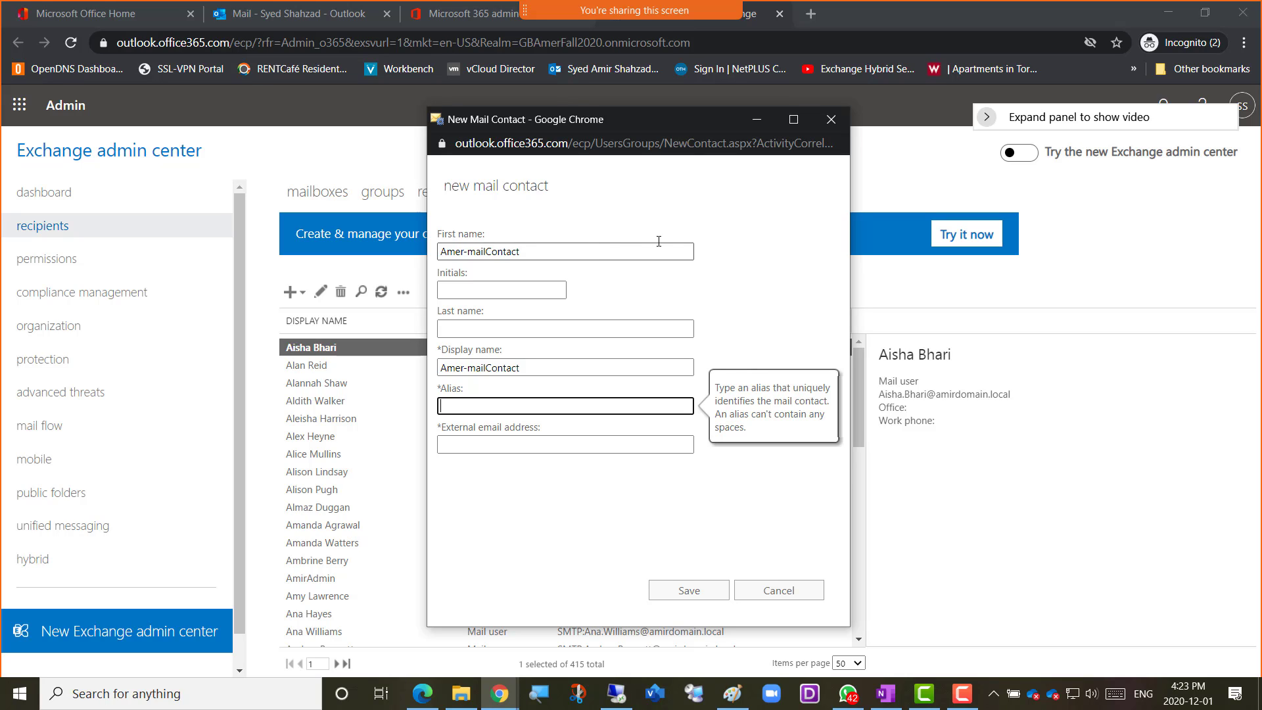
Copy the mail contact's display name into its alias
left_click_drag(523, 368, 432, 366)
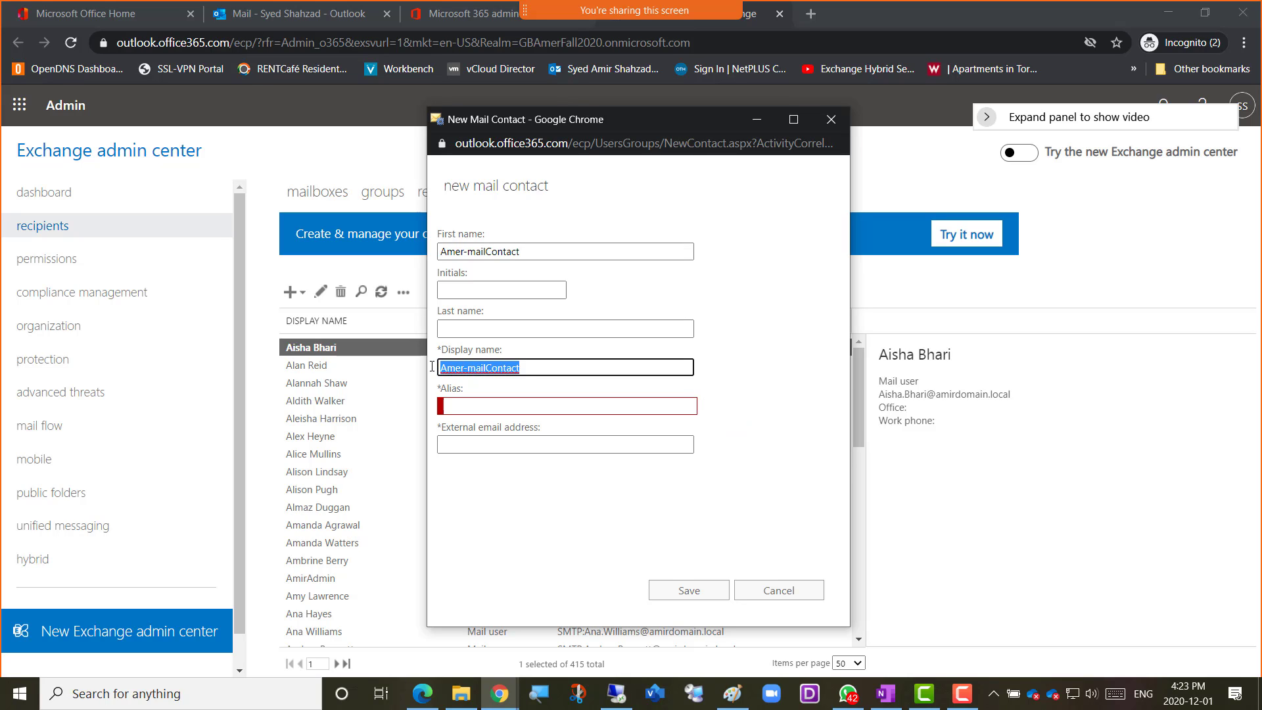
key("ctrl+c")
left_click(484, 405)
key("ctrl+v")
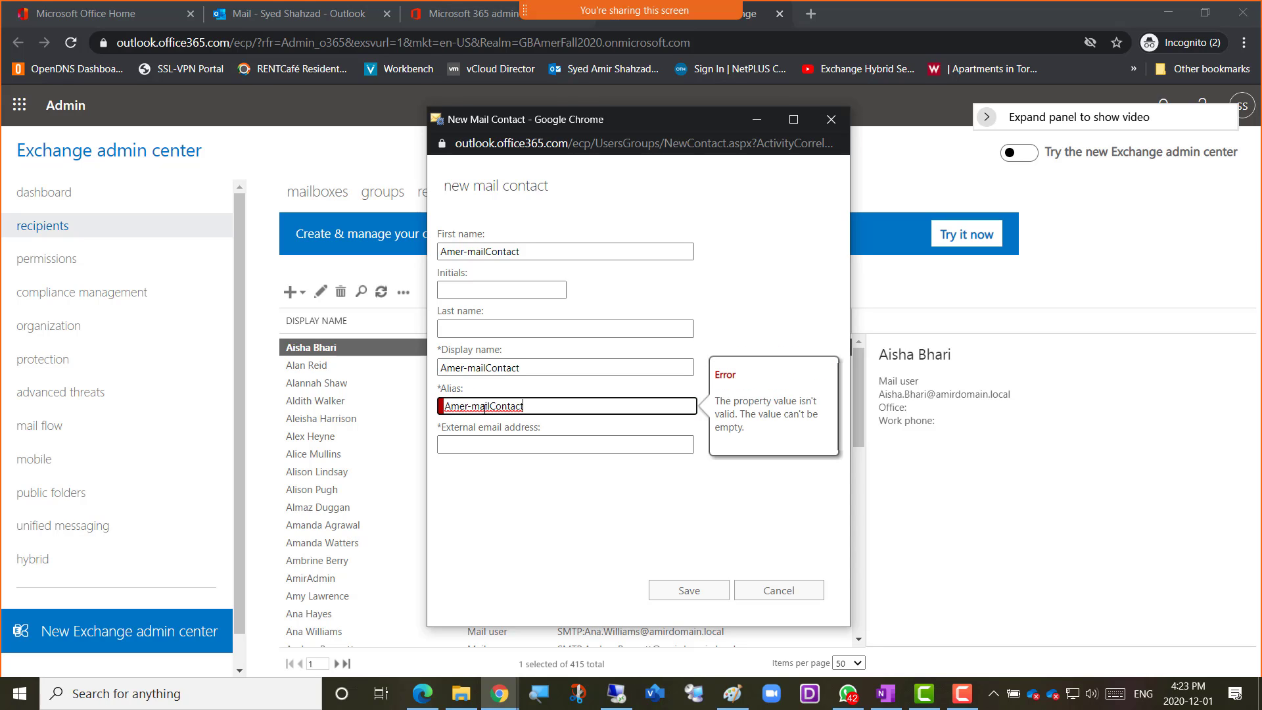
Enter the external email address for the new mail contact
left_click(544, 447)
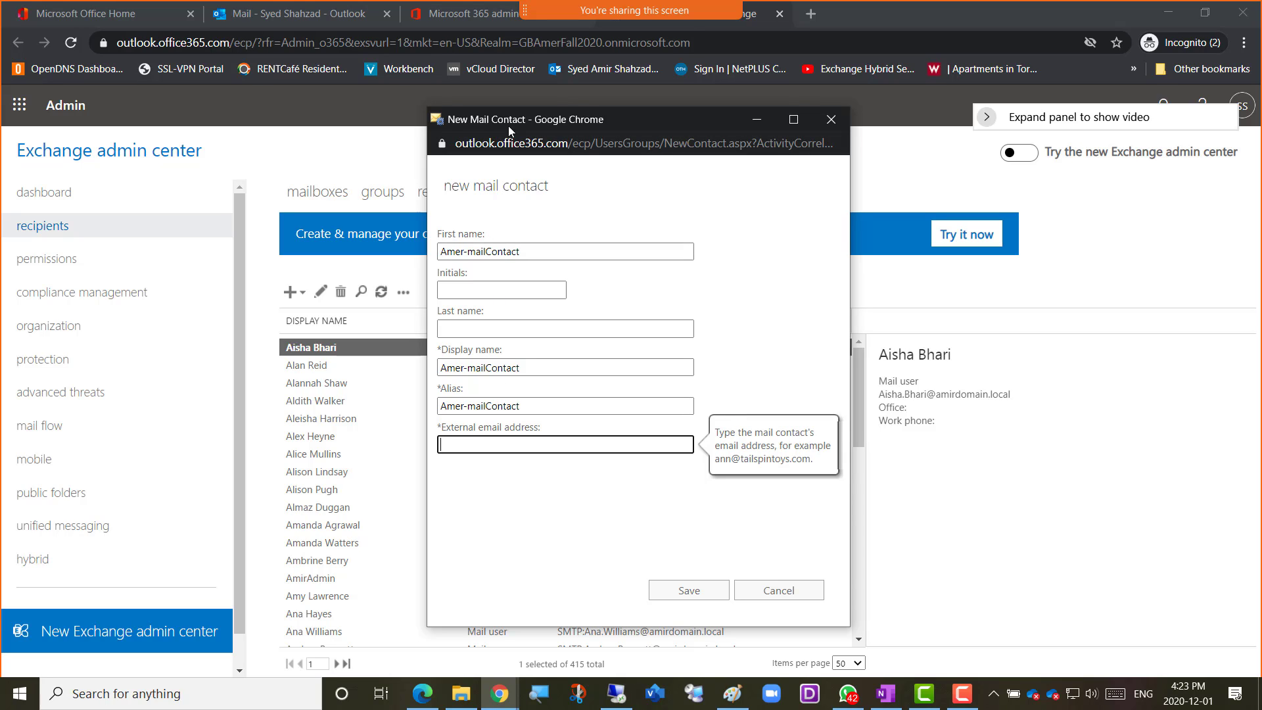
left_click_drag(645, 114, 1032, 128)
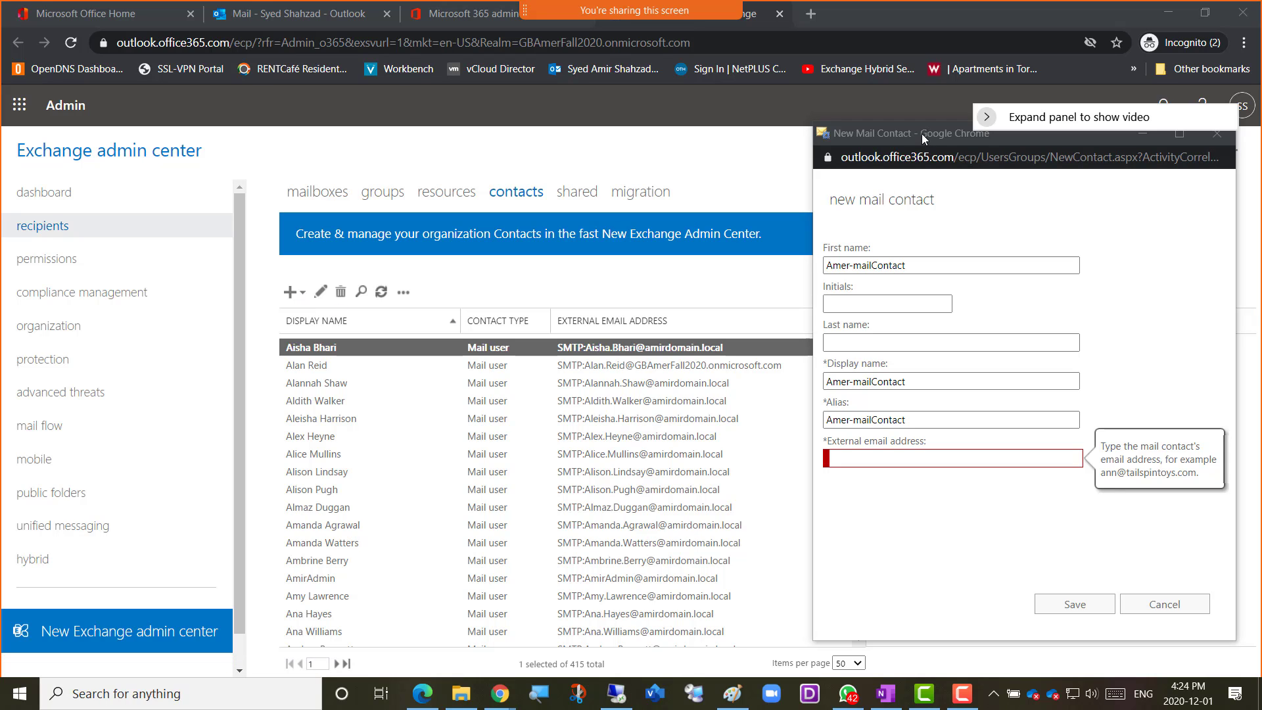
left_click_drag(921, 132, 527, 120)
left_click(476, 448)
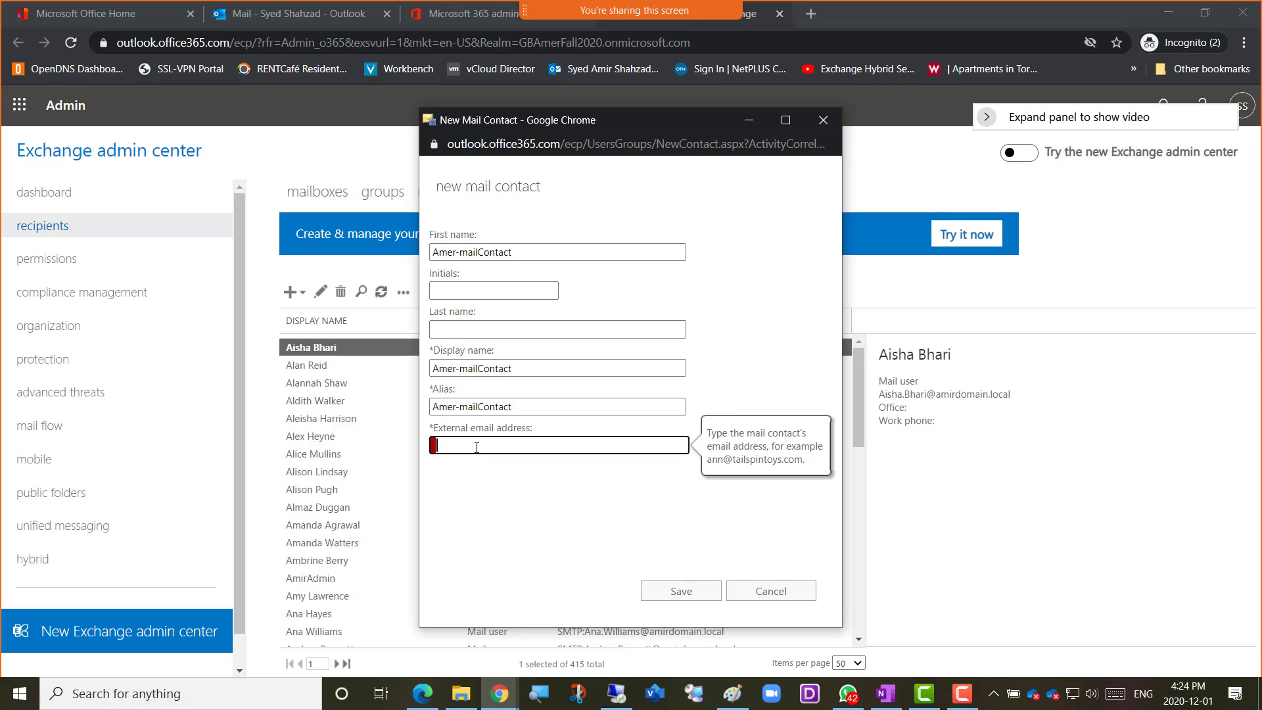
left_click(489, 487)
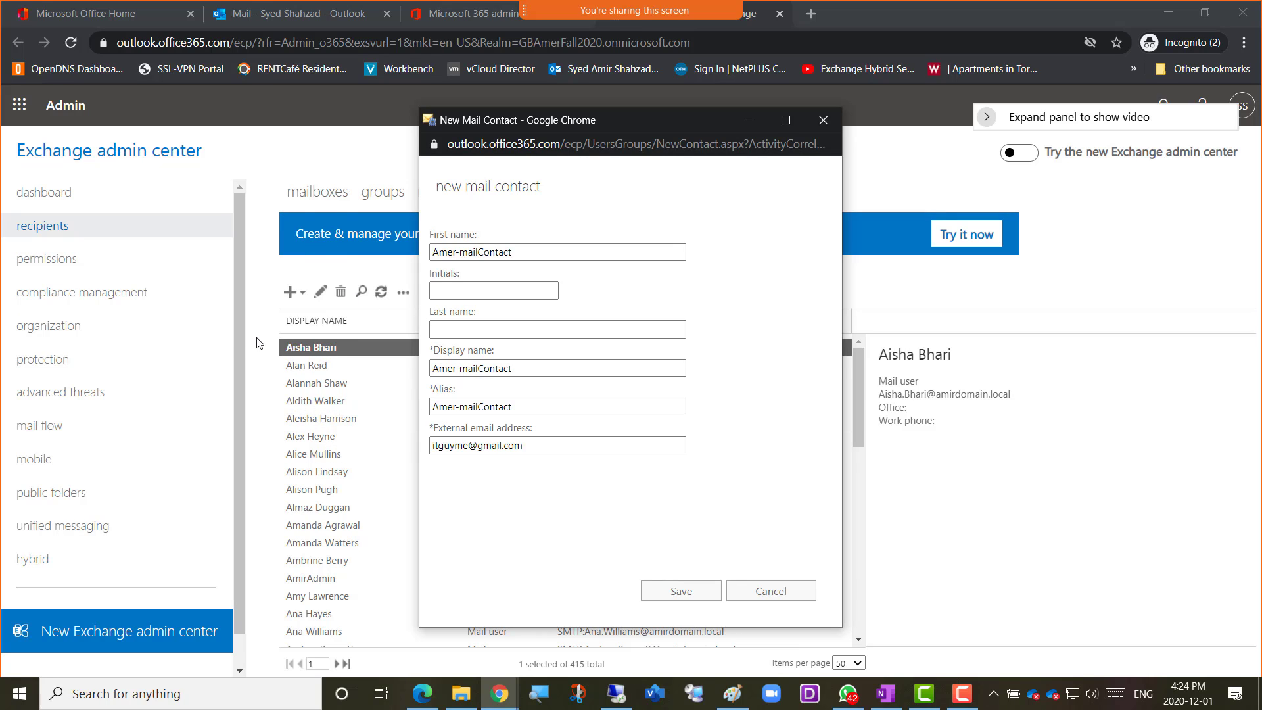
Save the new mail contact and refresh the contacts list
left_click(664, 595)
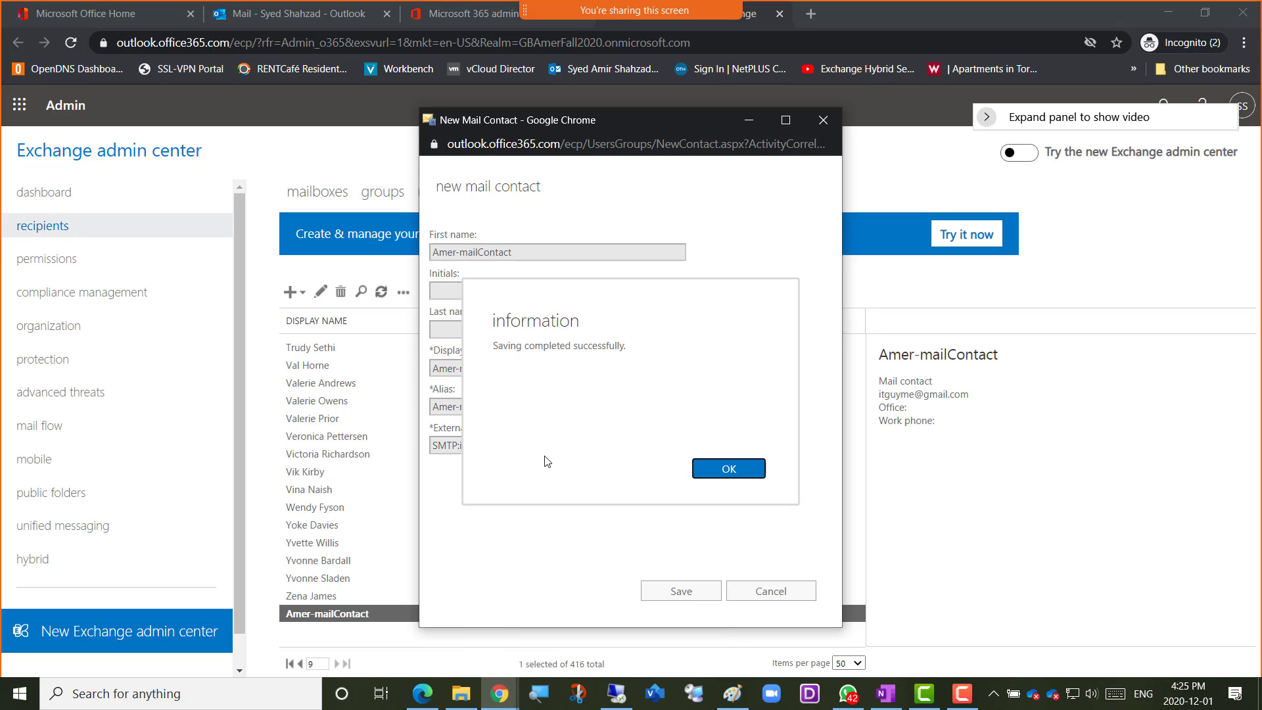
left_click(708, 472)
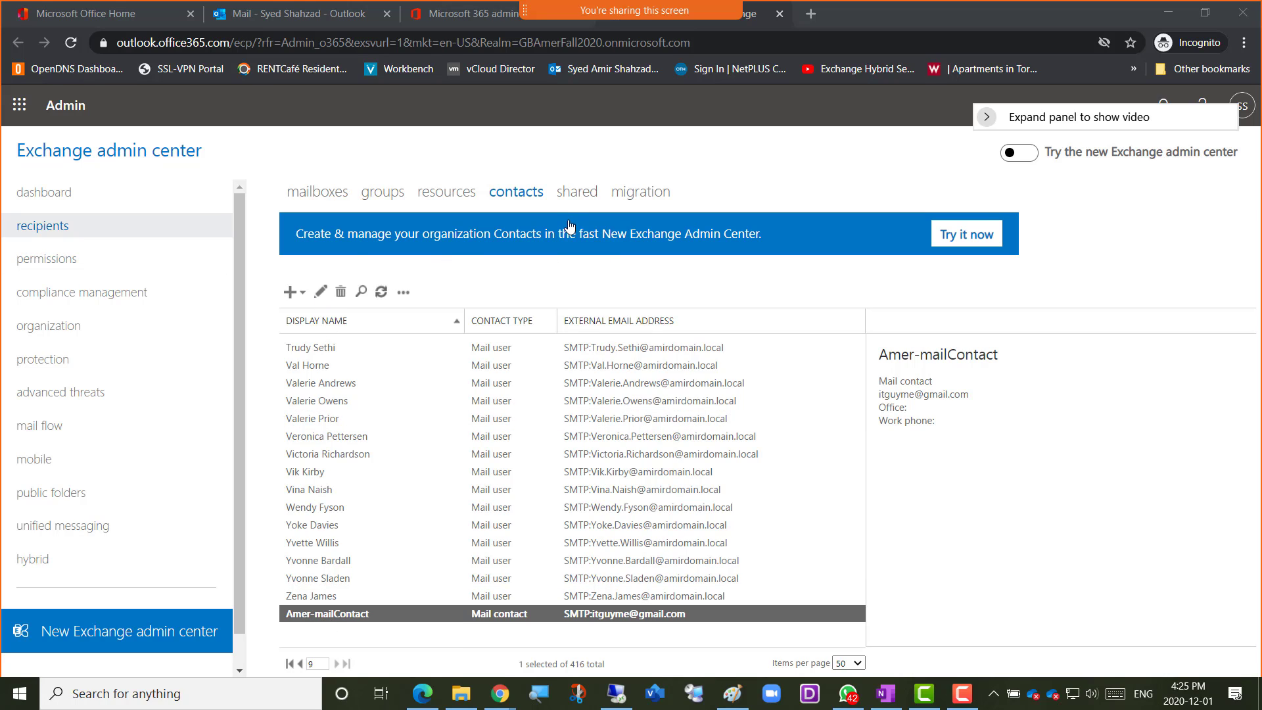
left_click(381, 293)
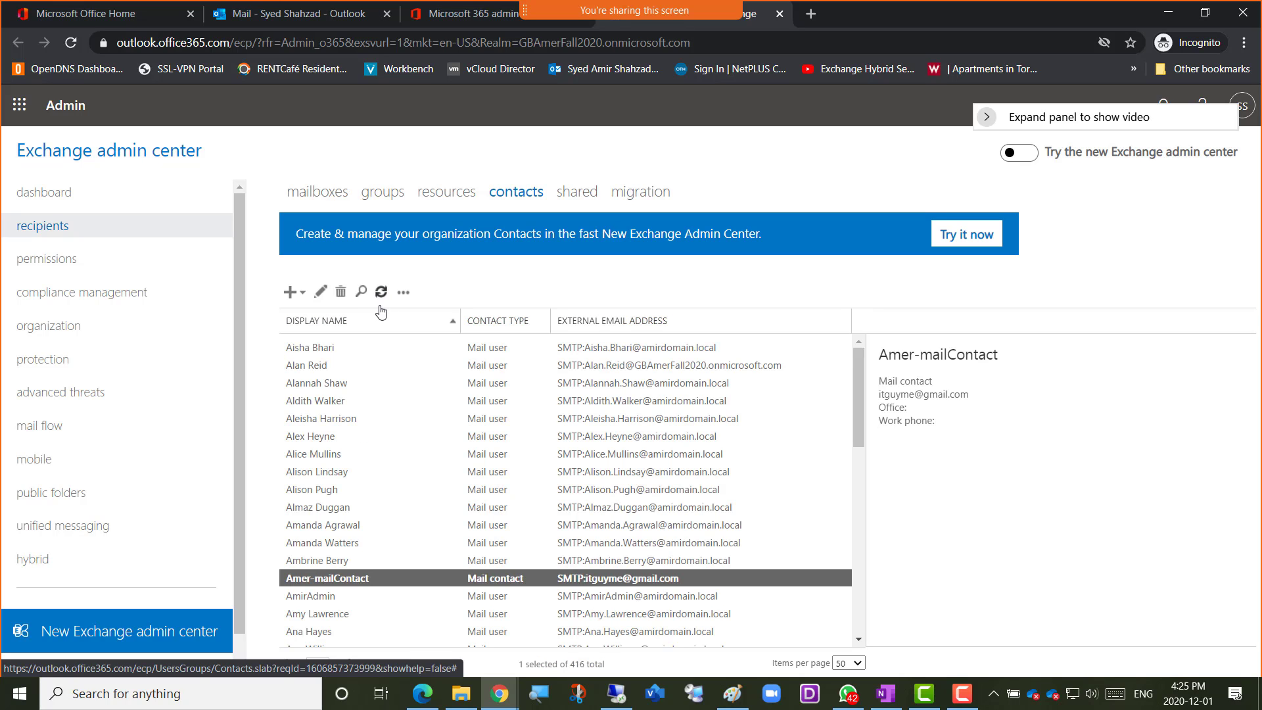
left_click(380, 297)
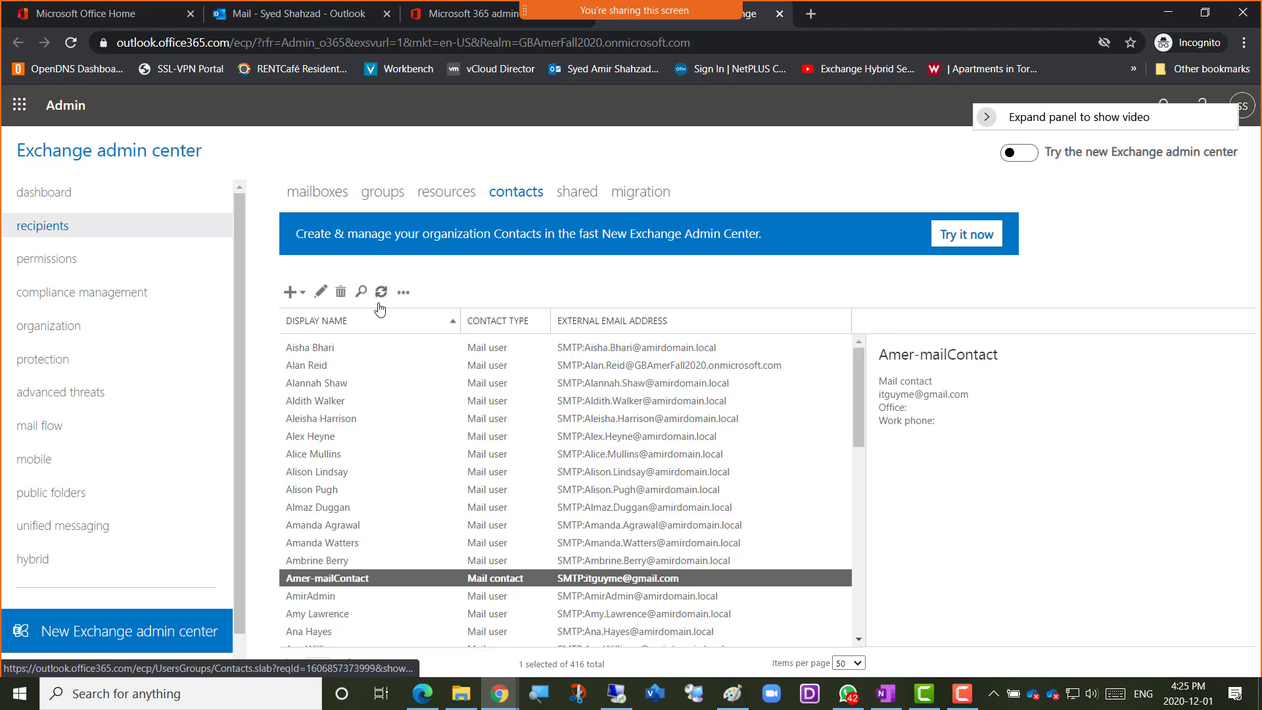
Reload the Outlook mailbox and open the recipient picker of a new message
left_click(285, 14)
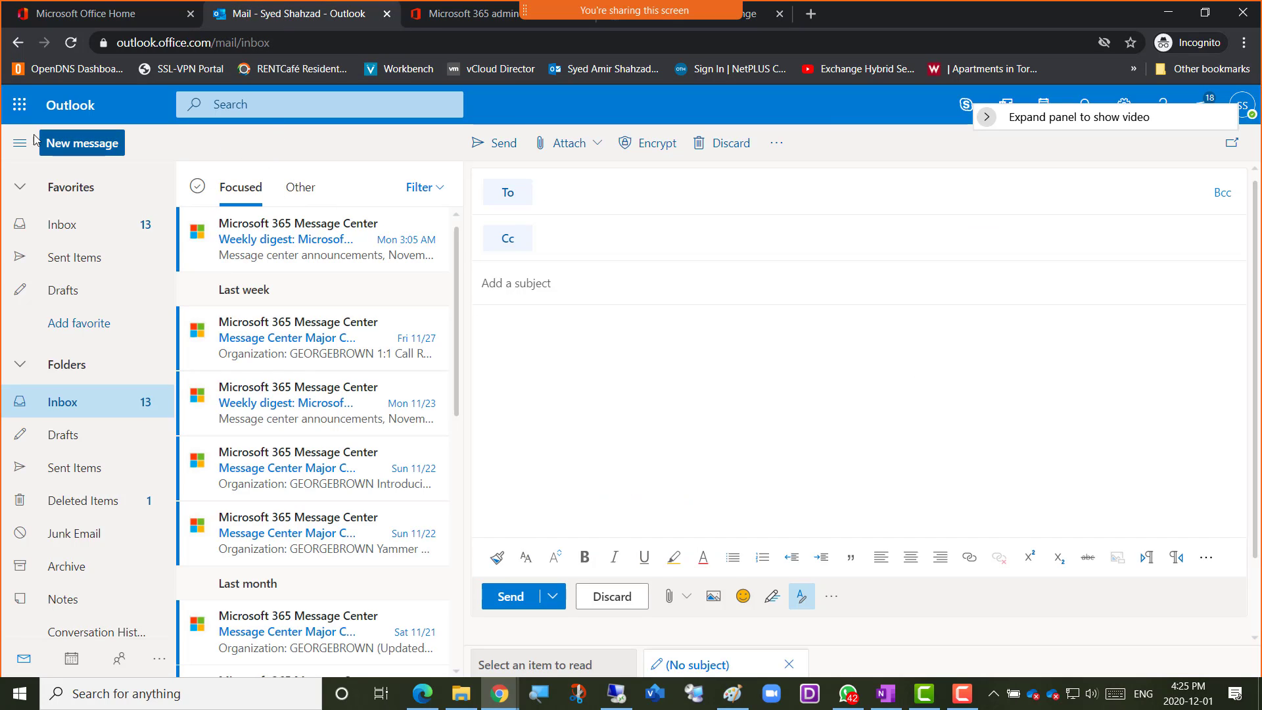
left_click(68, 49)
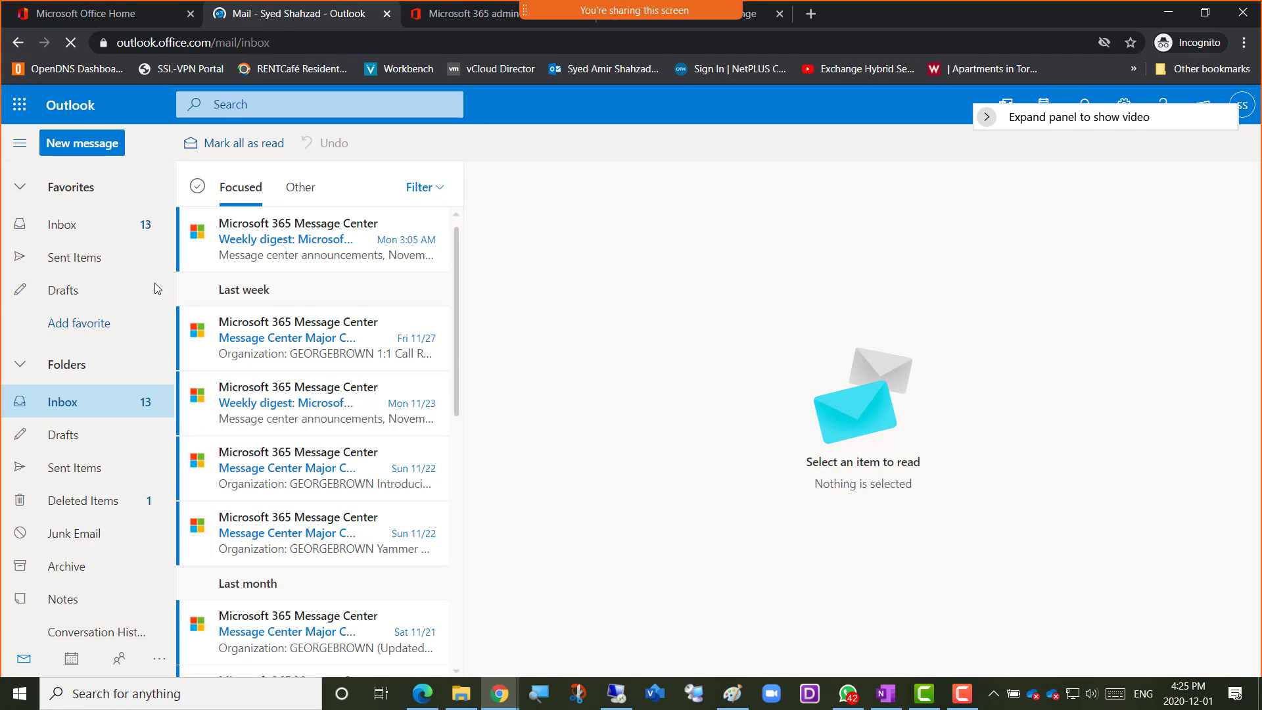
left_click(80, 150)
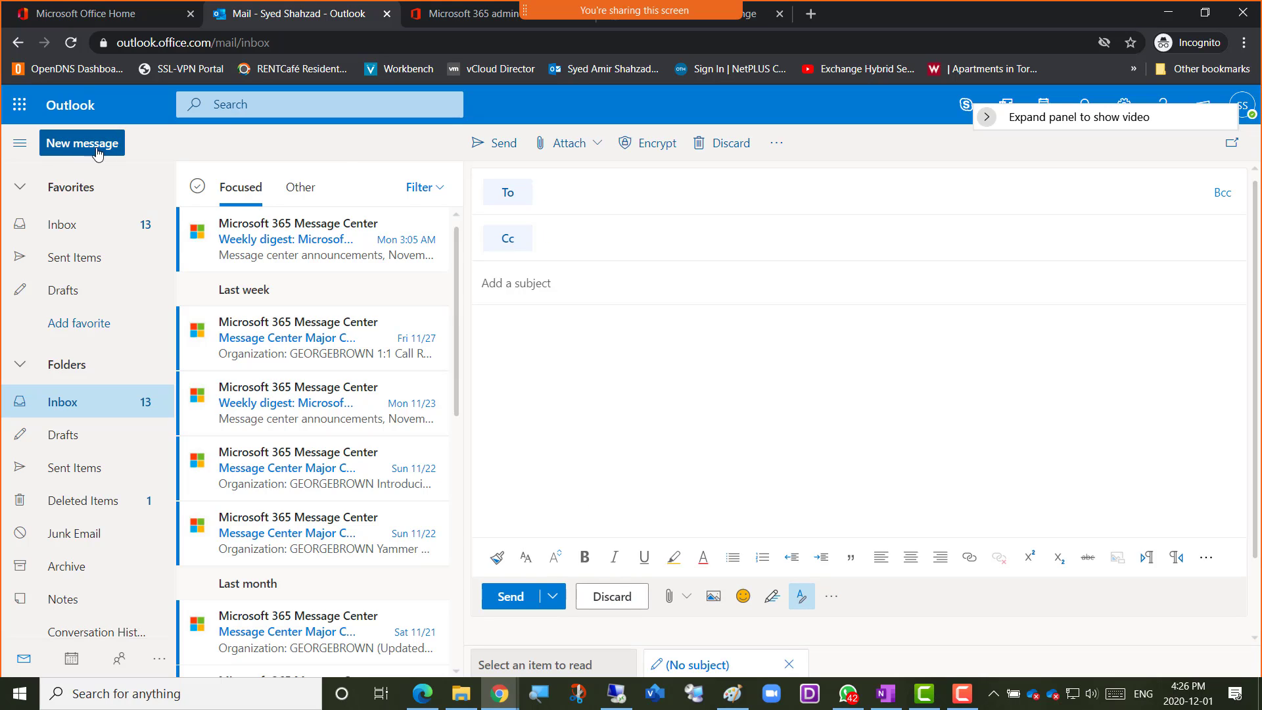
left_click(505, 197)
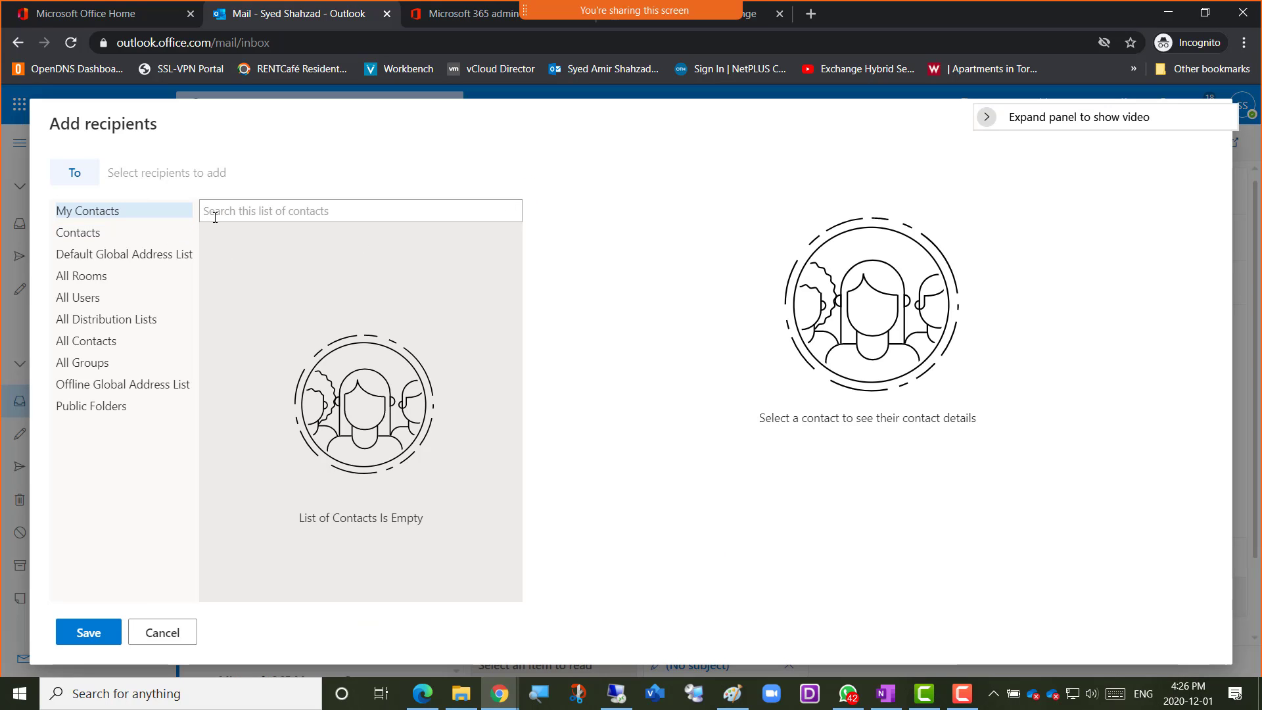
Look through Contacts and the Default Global Address List, and search My Contacts for "Amer"
left_click(100, 234)
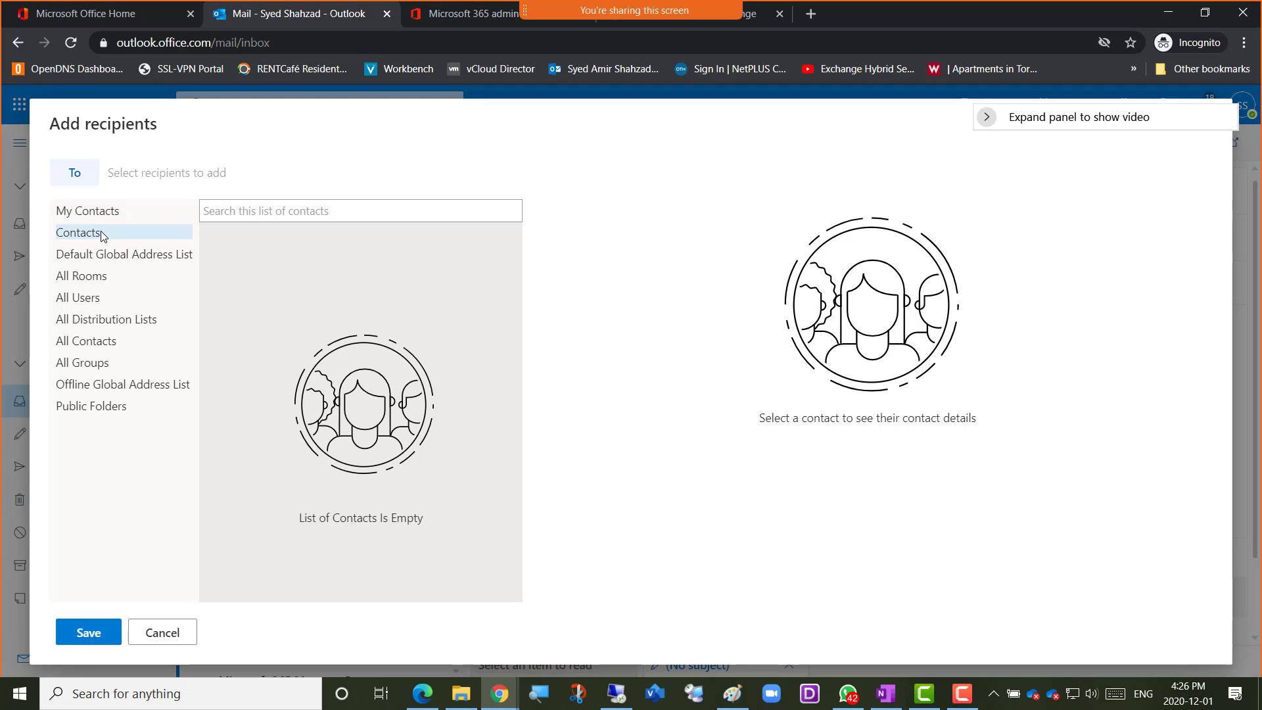
left_click(101, 262)
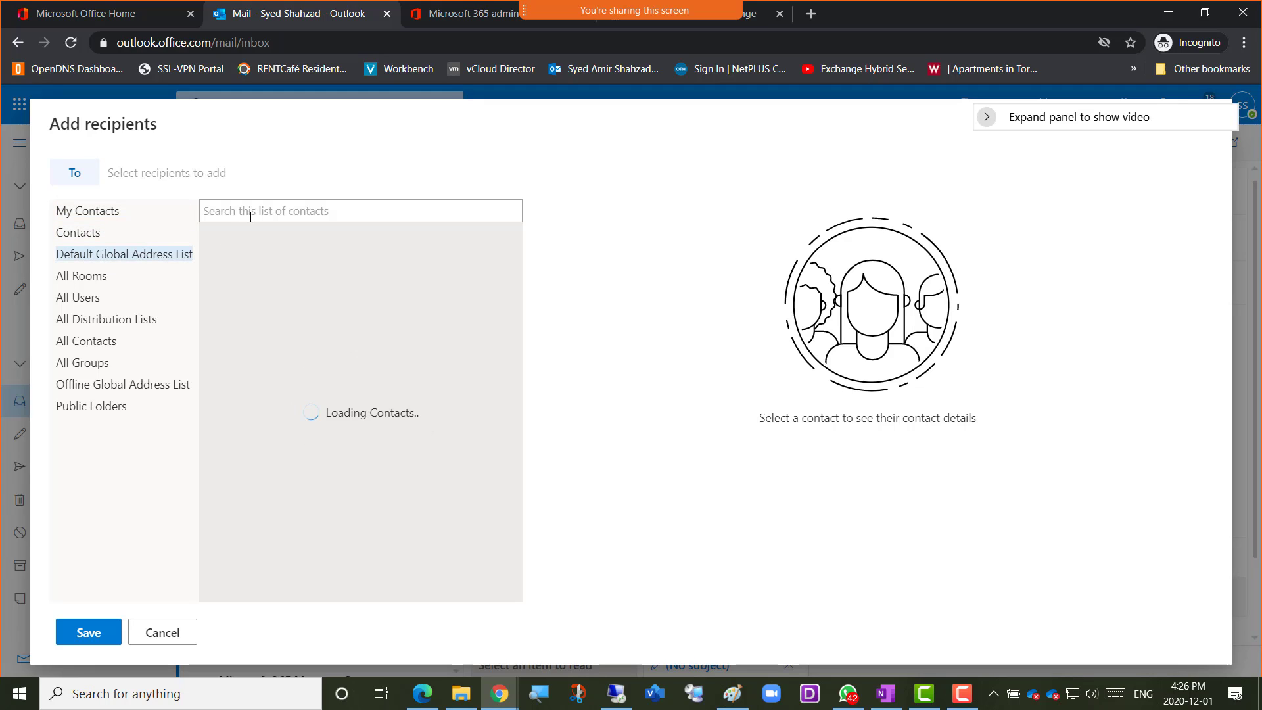
left_click(110, 219)
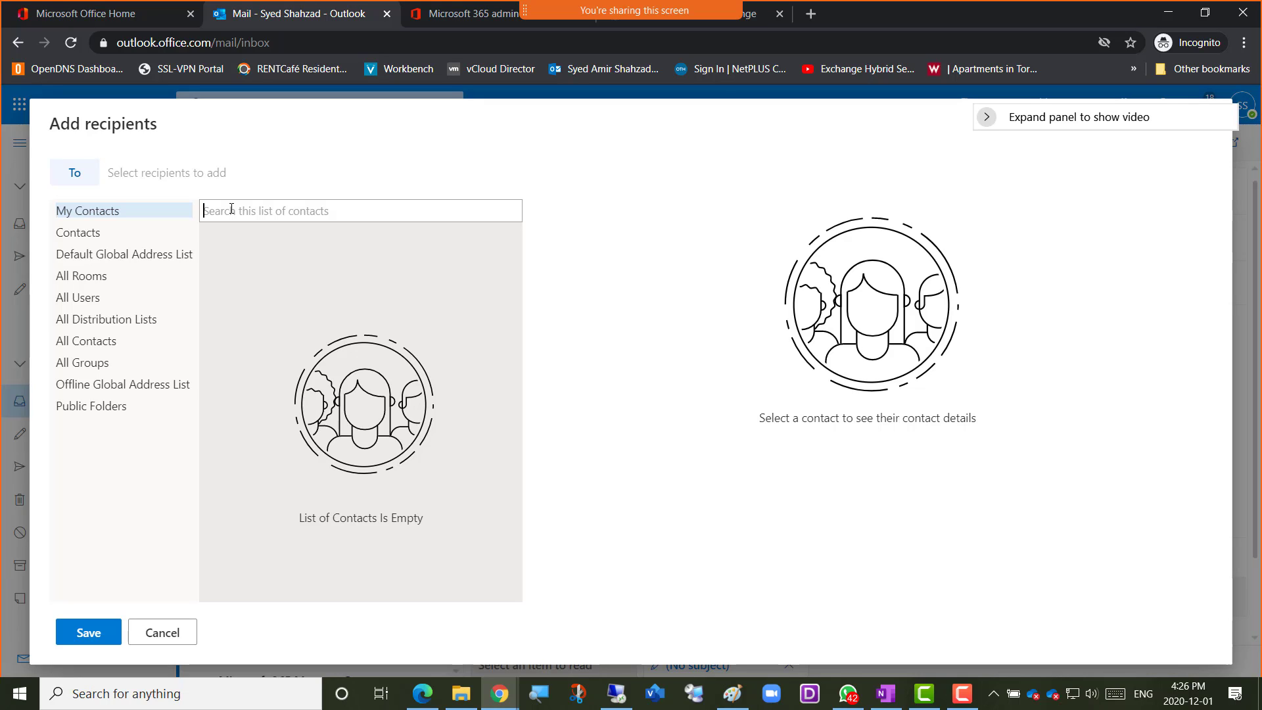
type("Amer")
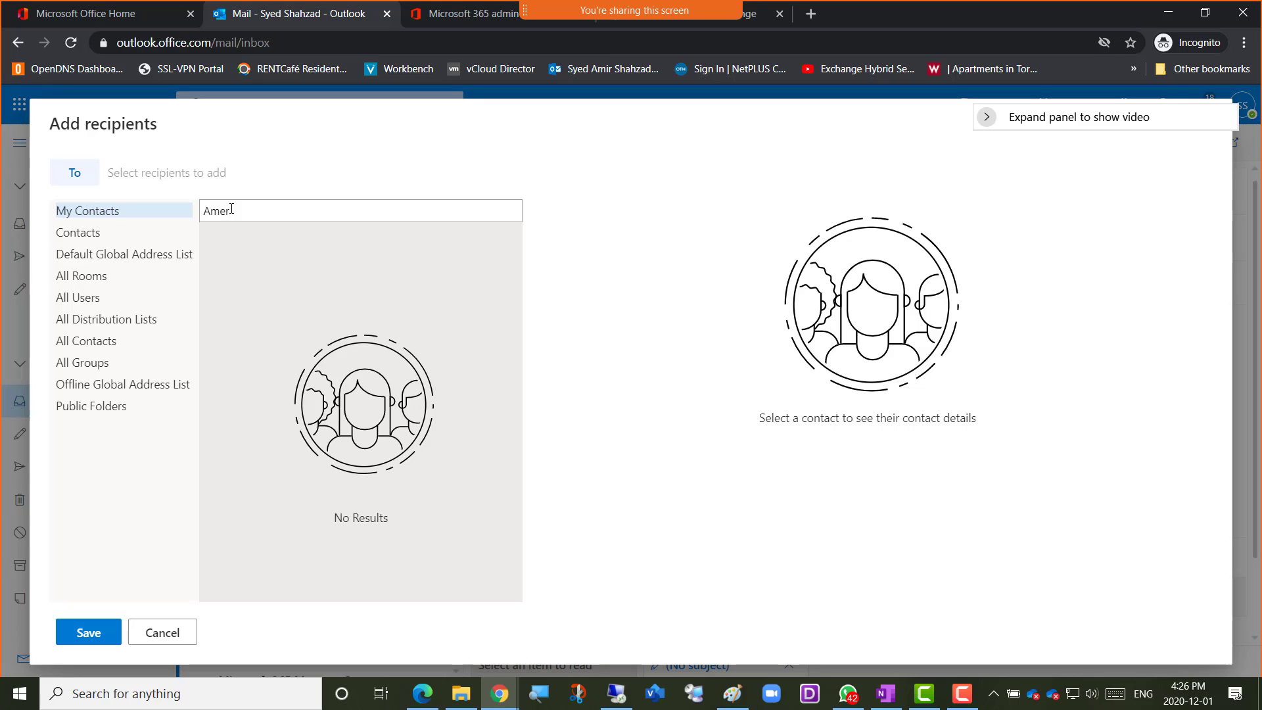
type("mail")
Search Contacts and the Default Global Address List for "Amer-mail" in the recipient picker
left_click_drag(263, 213, 200, 217)
left_click(95, 236)
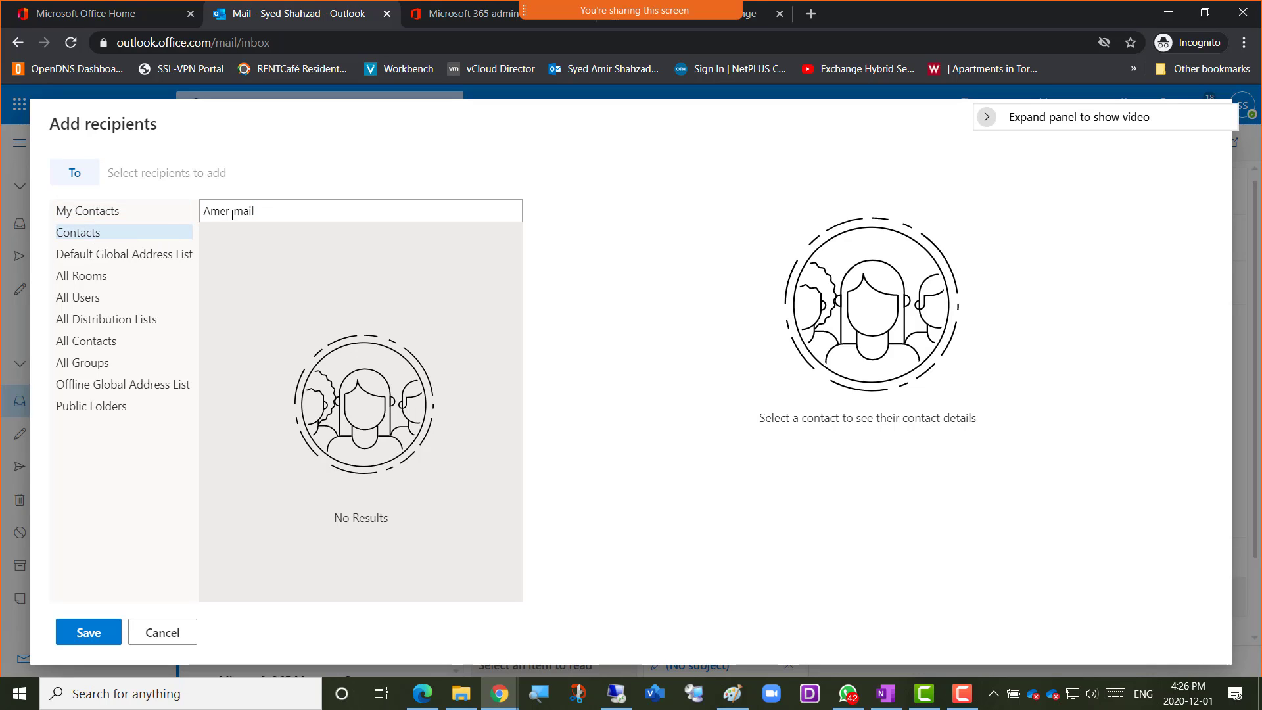
left_click(273, 213)
left_click(103, 256)
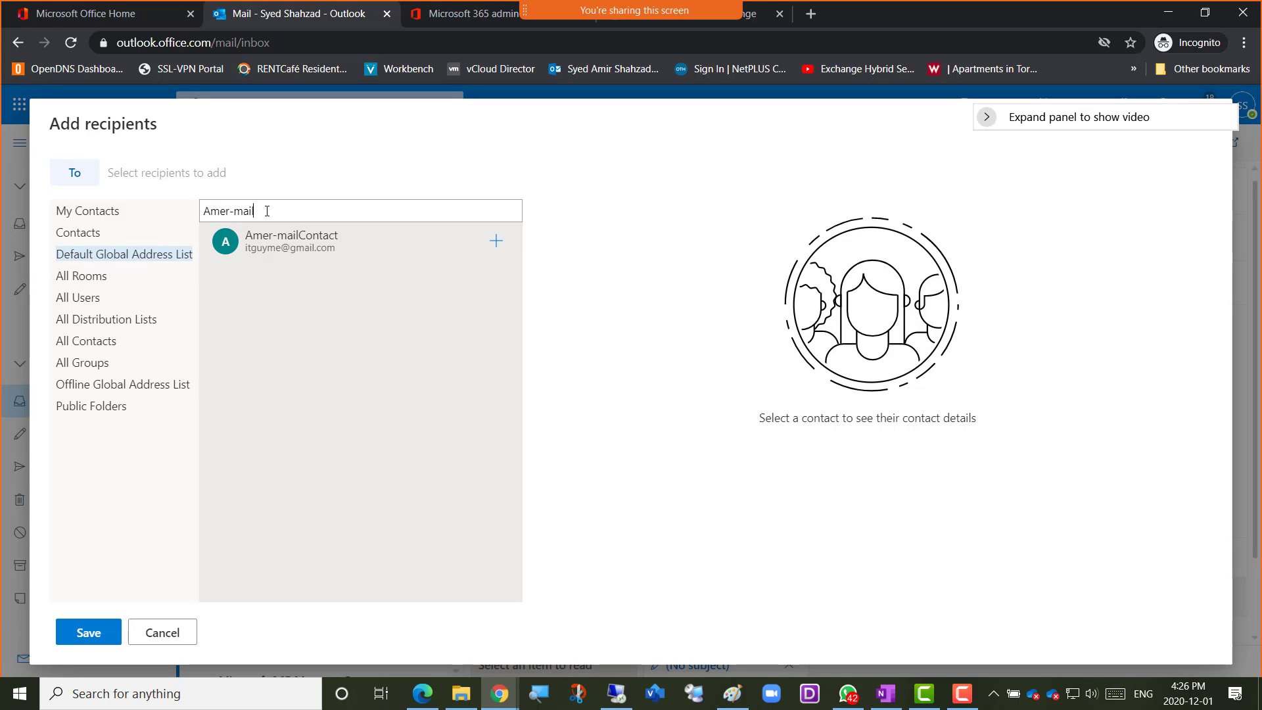
left_click_drag(267, 211, 203, 210)
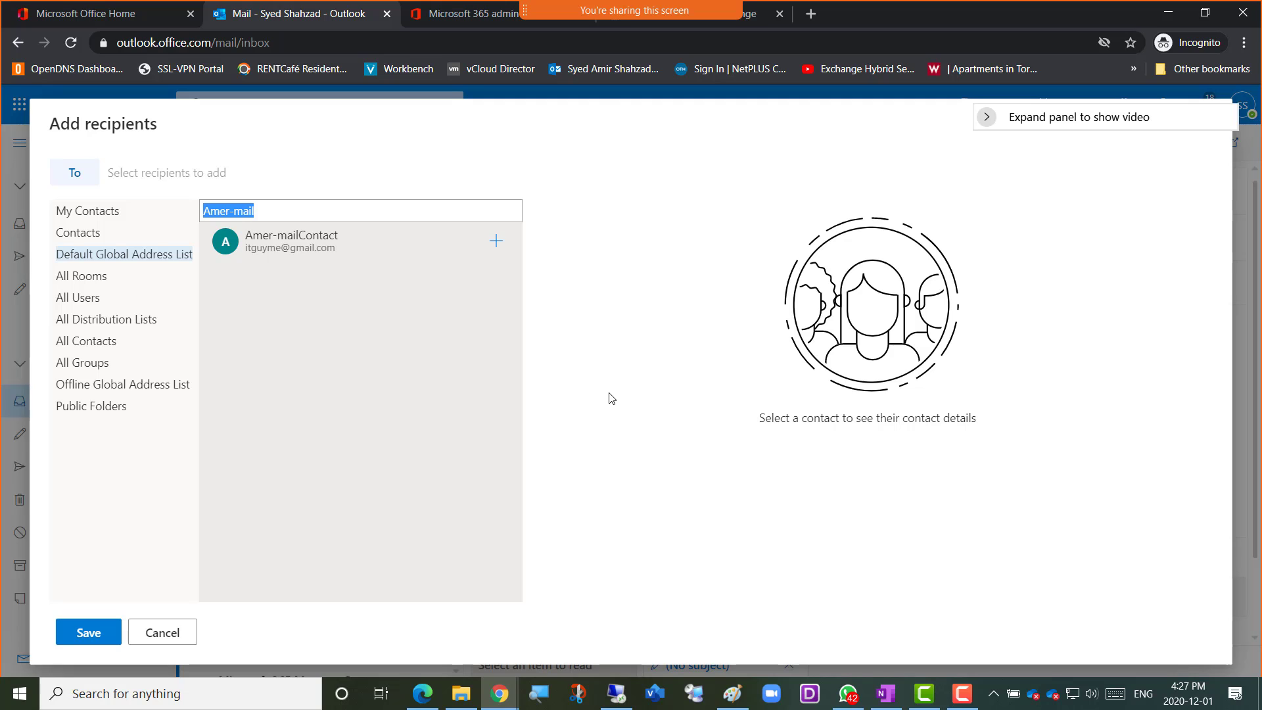
Capture a screenshot of the Default Global Address List search in the recipient picker and switch to the OneNote notes
key("super+shift+s")
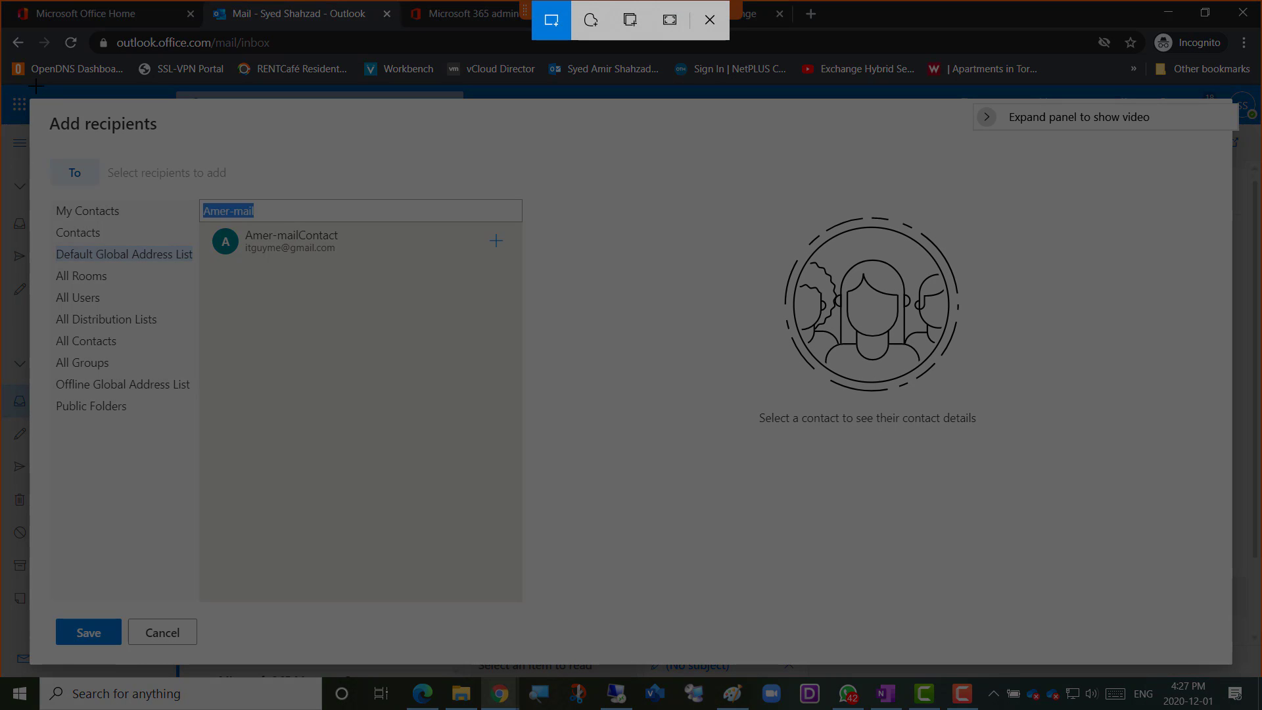
left_click_drag(14, 82, 848, 651)
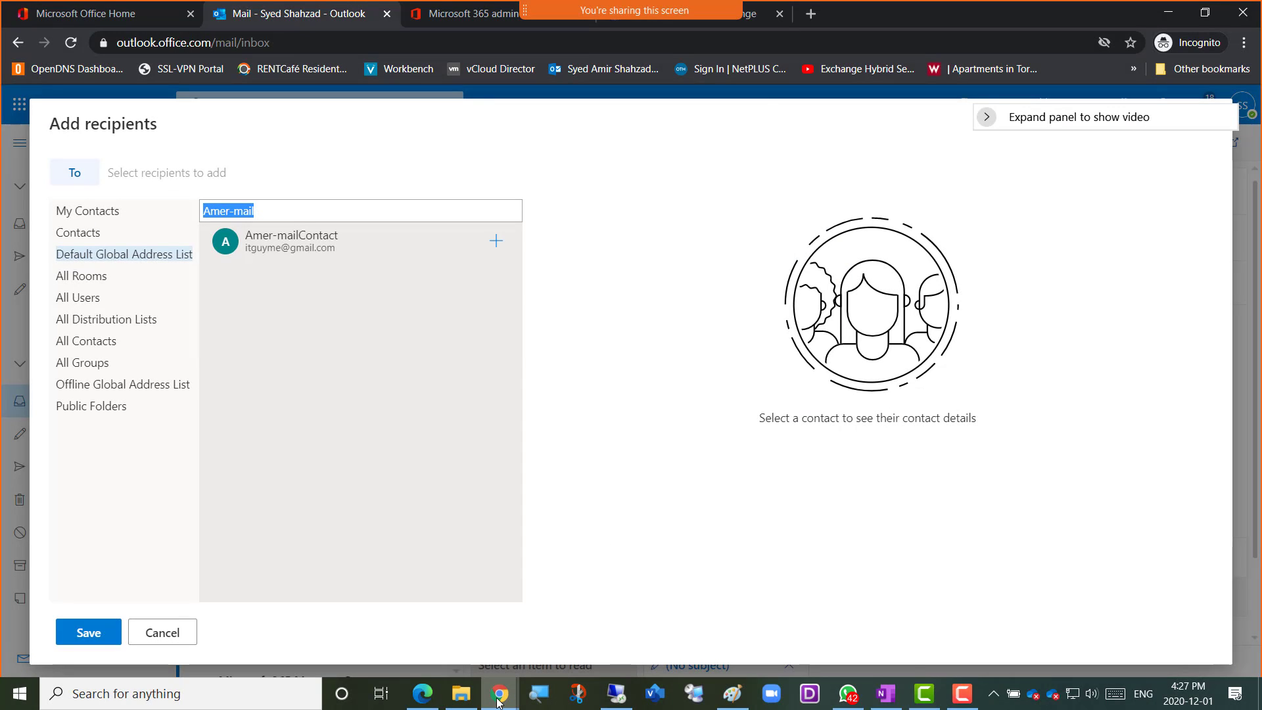
mouse_move(498, 702)
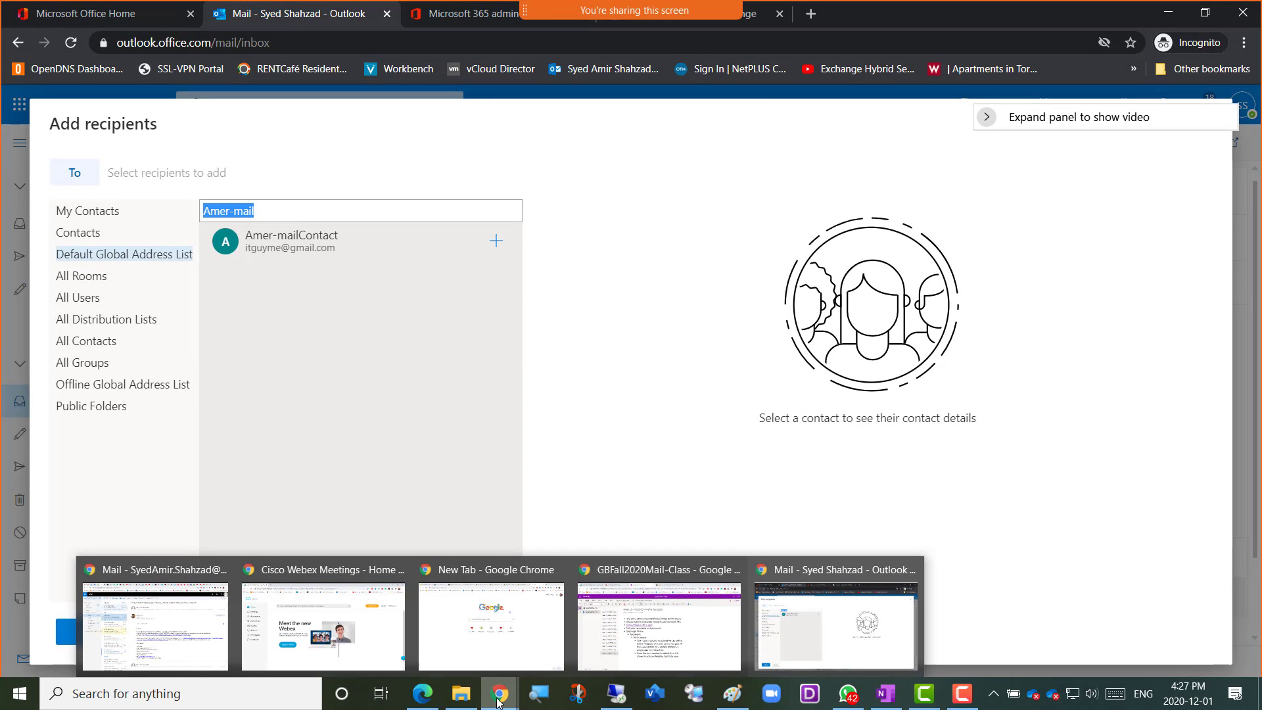
left_click(662, 636)
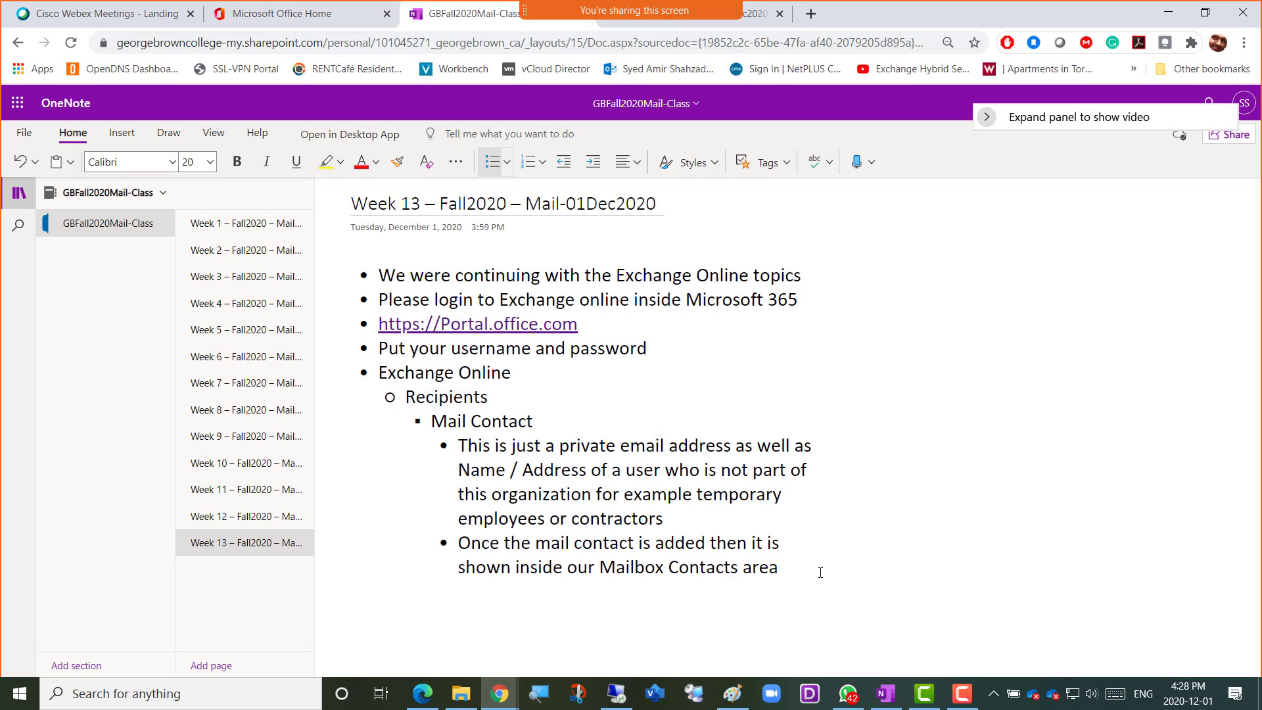
Add the bullet "Screensot 1 = mail contact created" below the Mail Contact notes and paste the captured screenshot under it
key("Return")
key("Return")
key("Return")
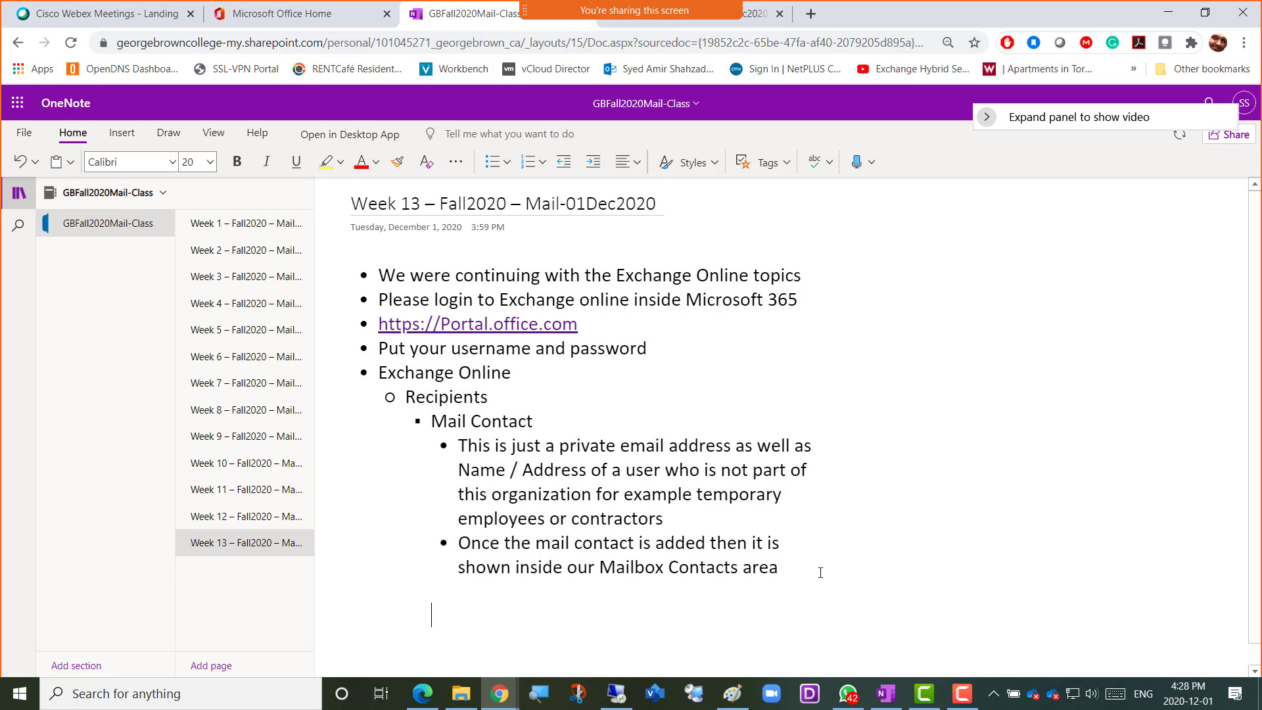
key("Return")
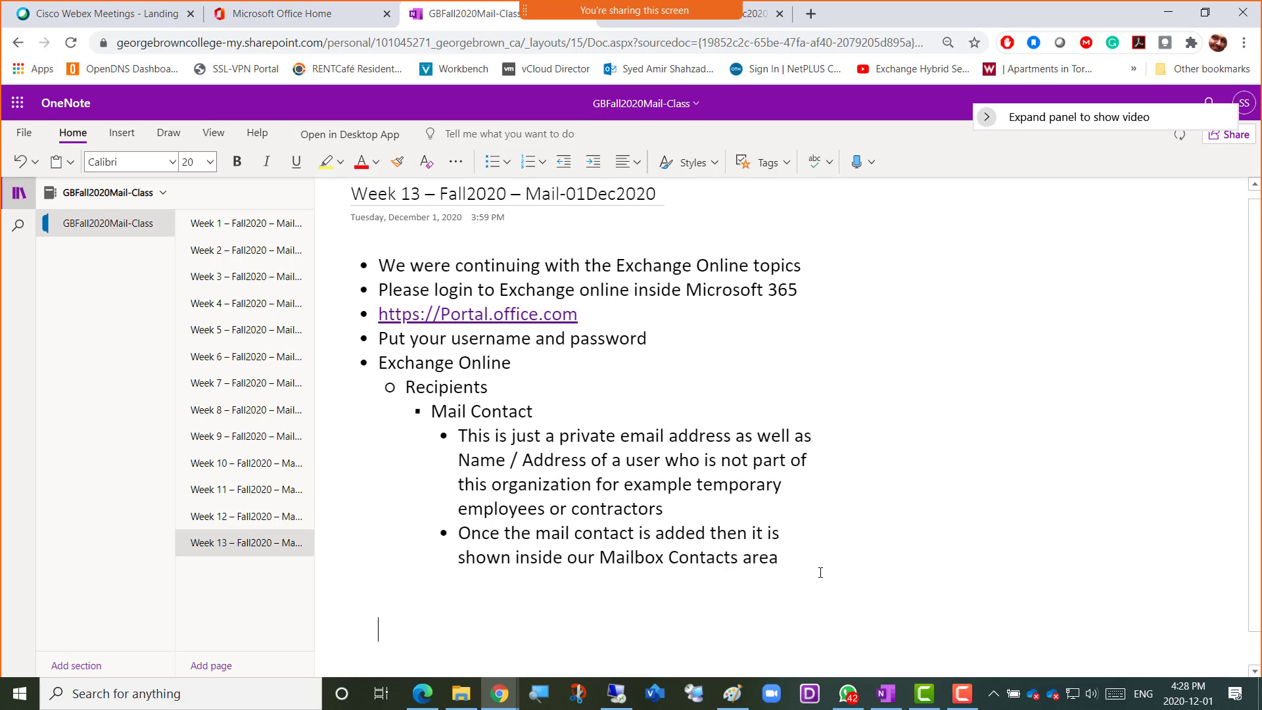
key("ctrl+period")
type("Scr")
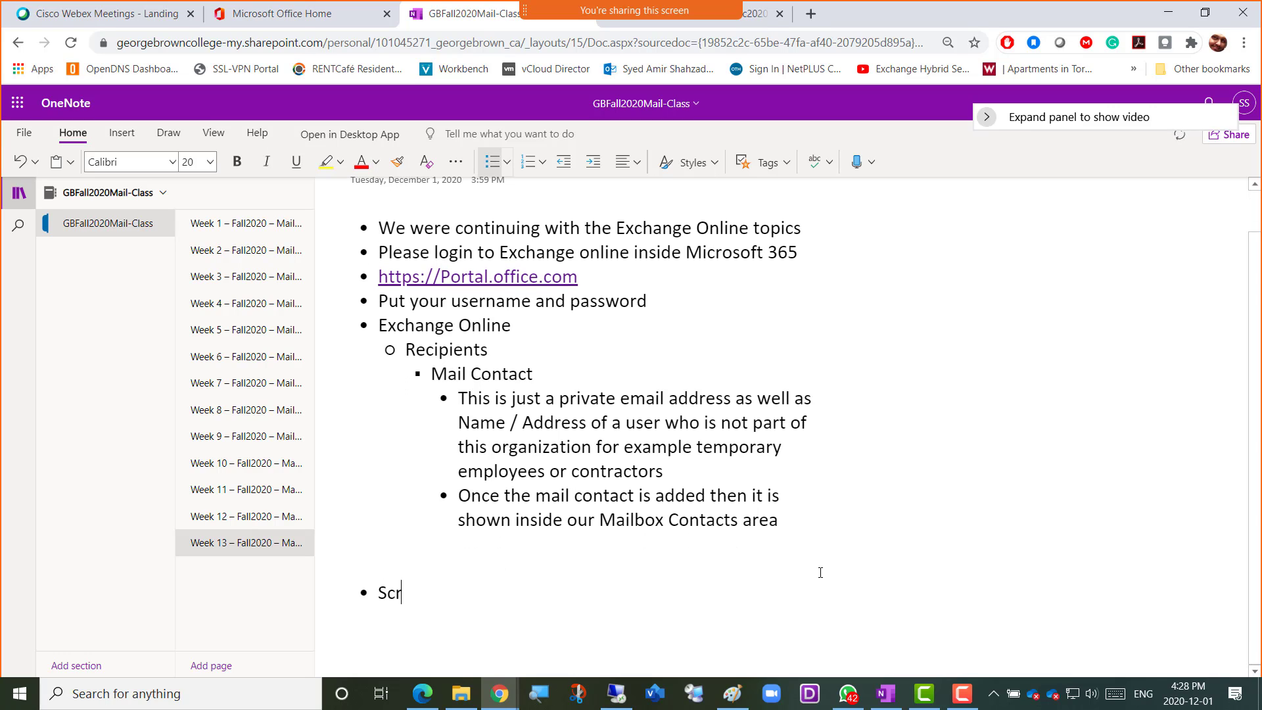
type("eensot 1 = mail contact created")
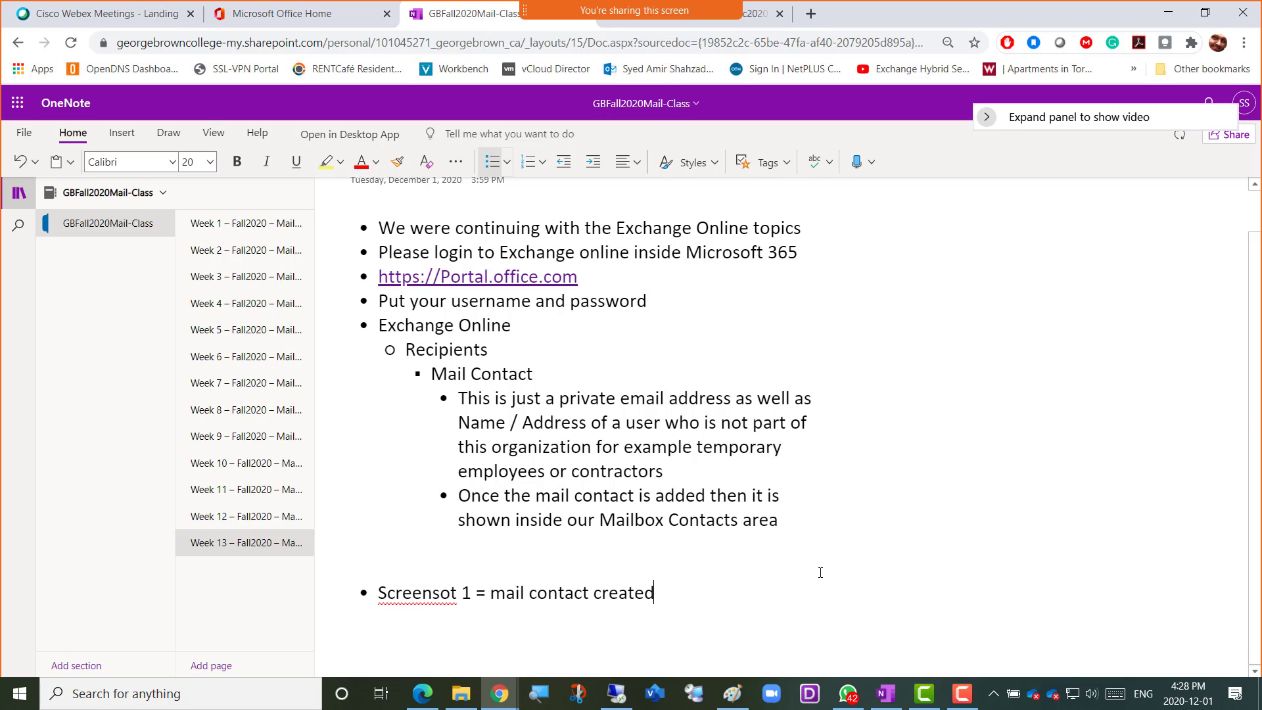
key("Return")
key("ctrl+v")
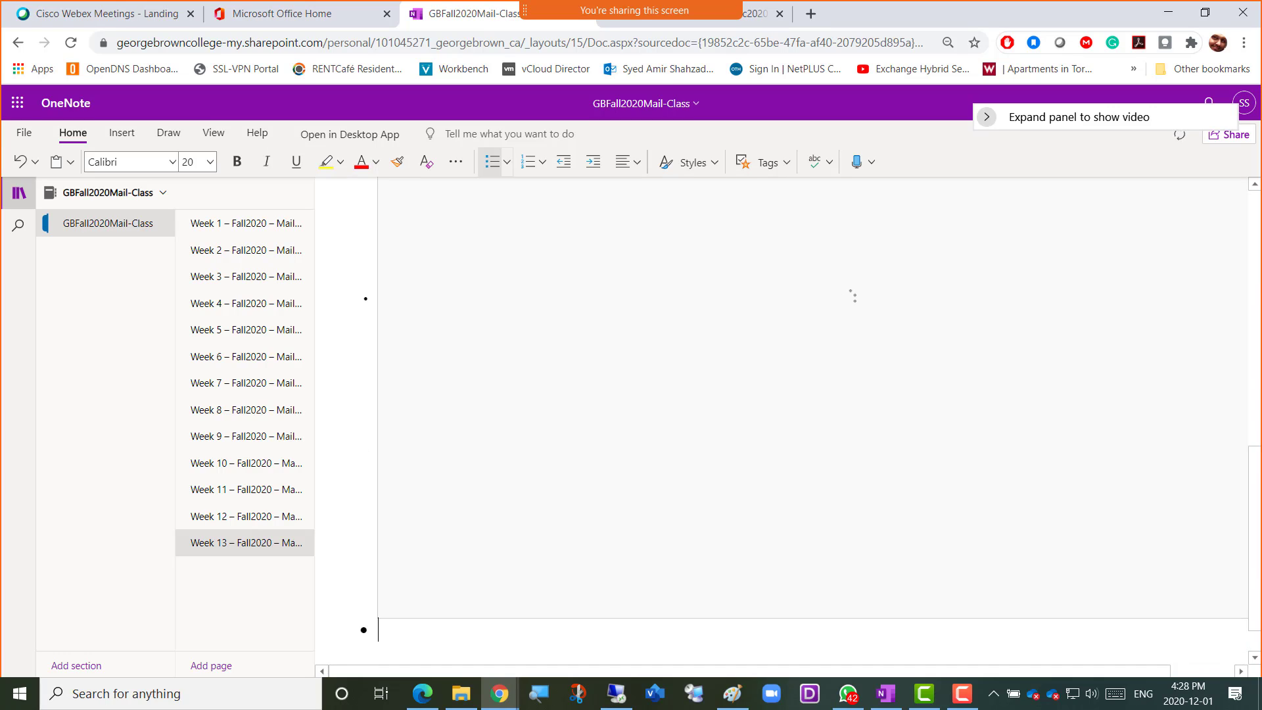
Switch back to the Outlook mailbox and close the recipient picker
key("alt+Tab")
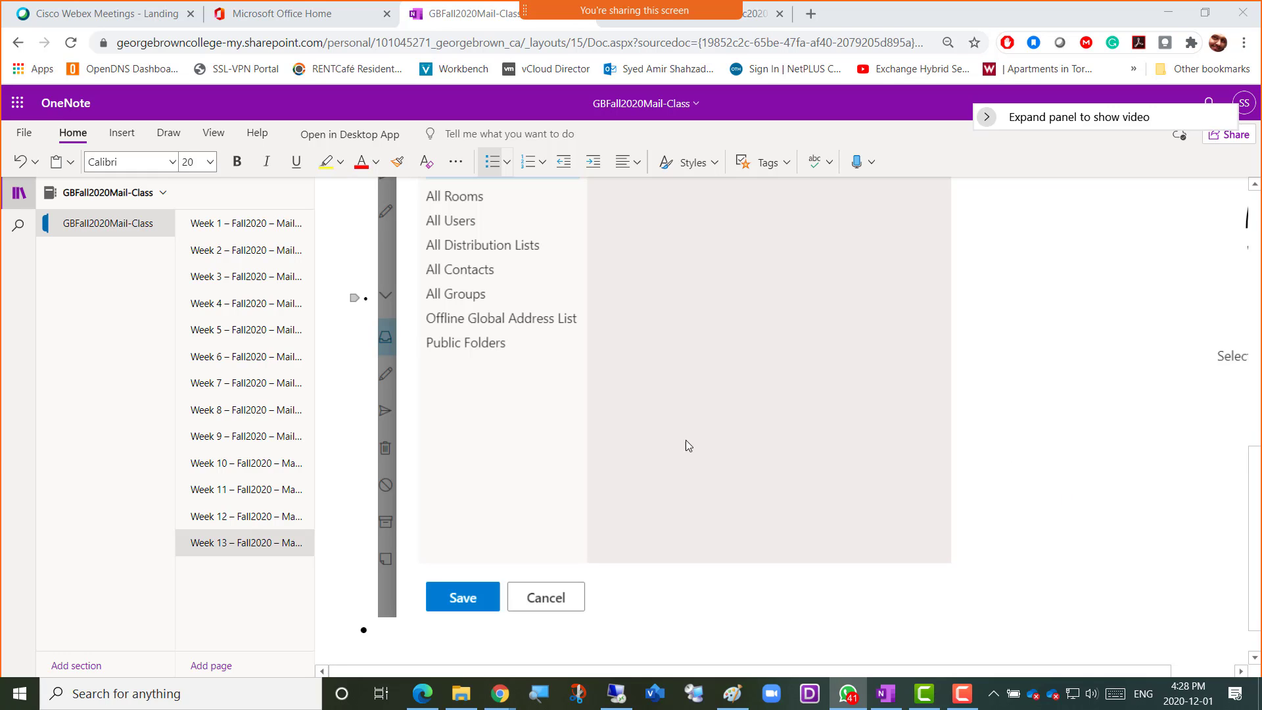
key("alt+Tab")
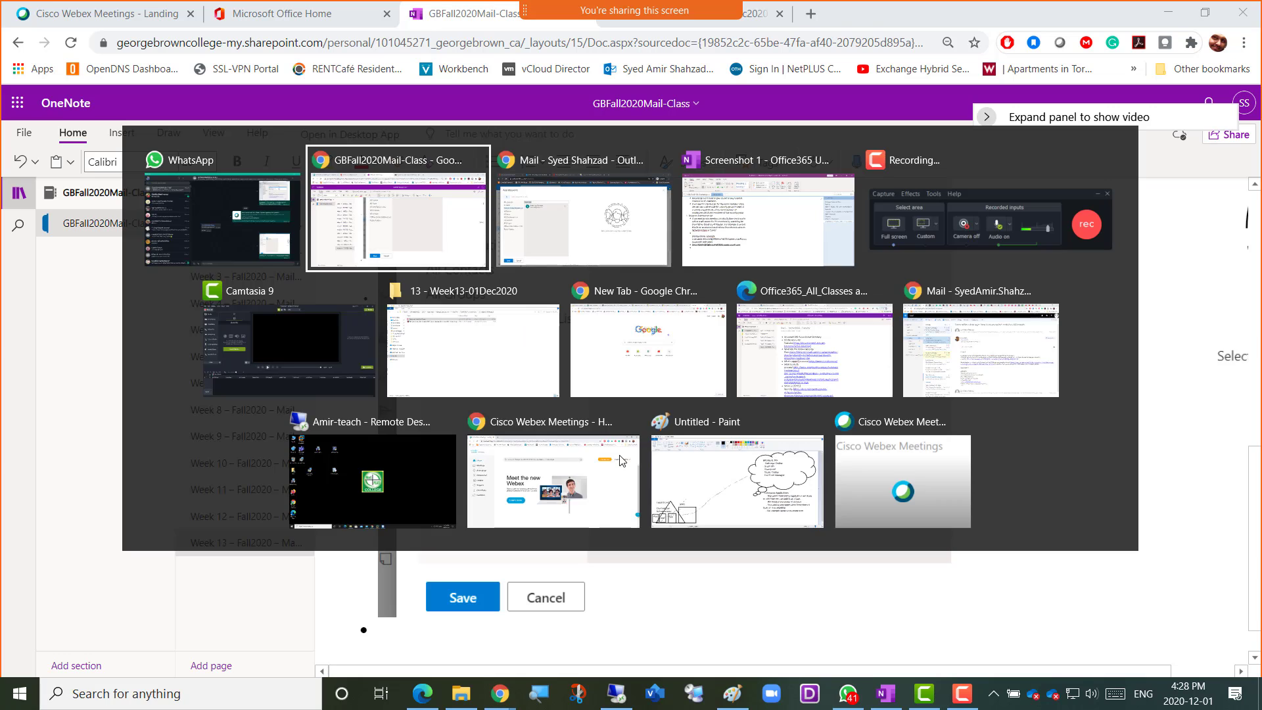
key("alt+Tab")
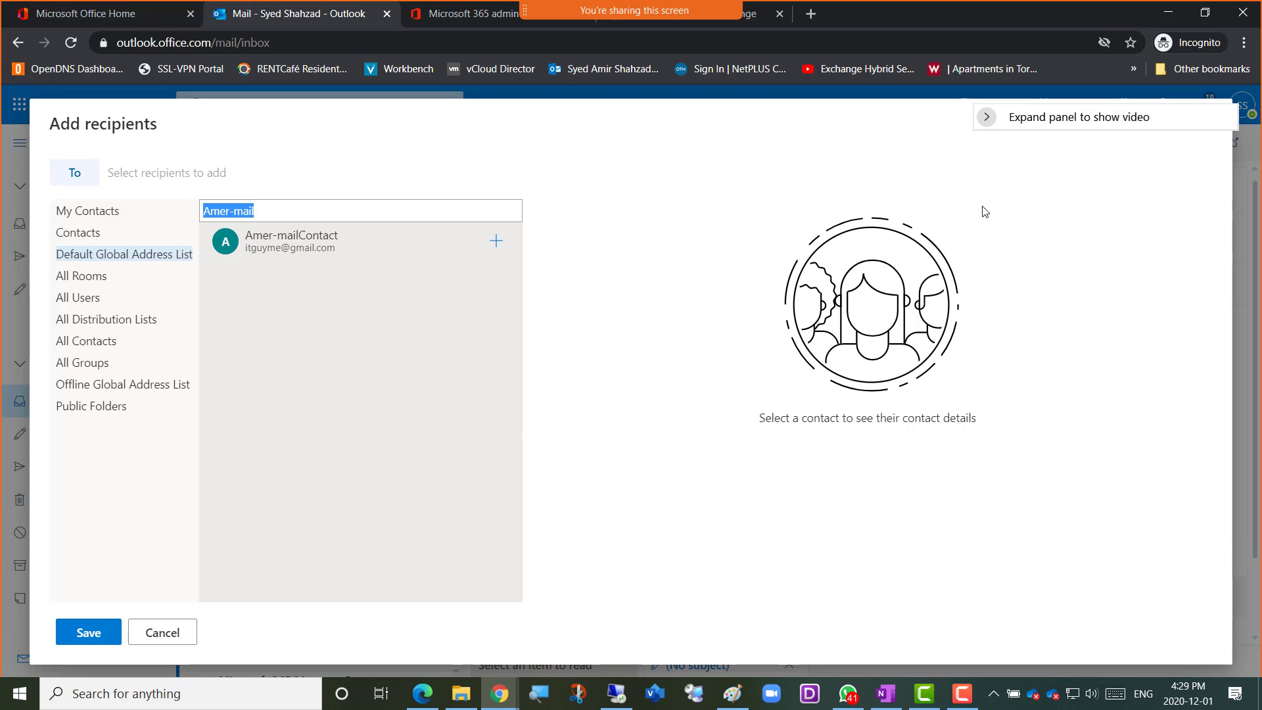
left_click_drag(1063, 124, 1092, 156)
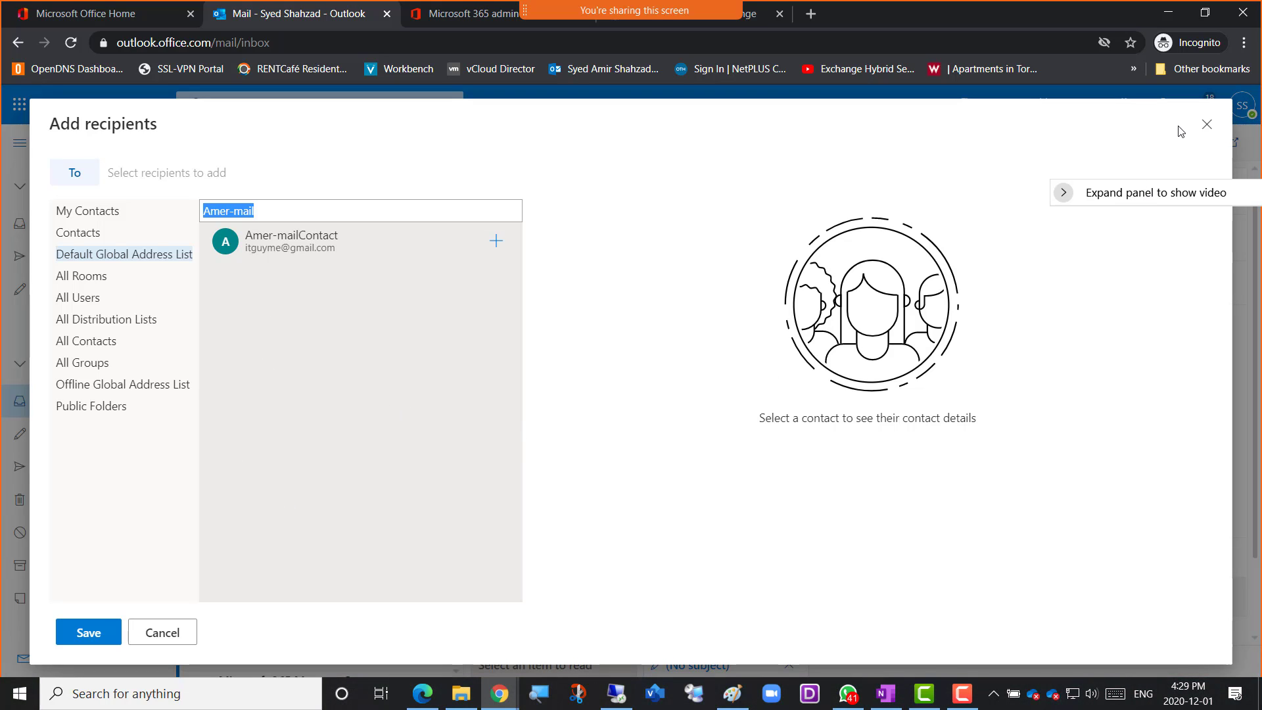
left_click(1206, 124)
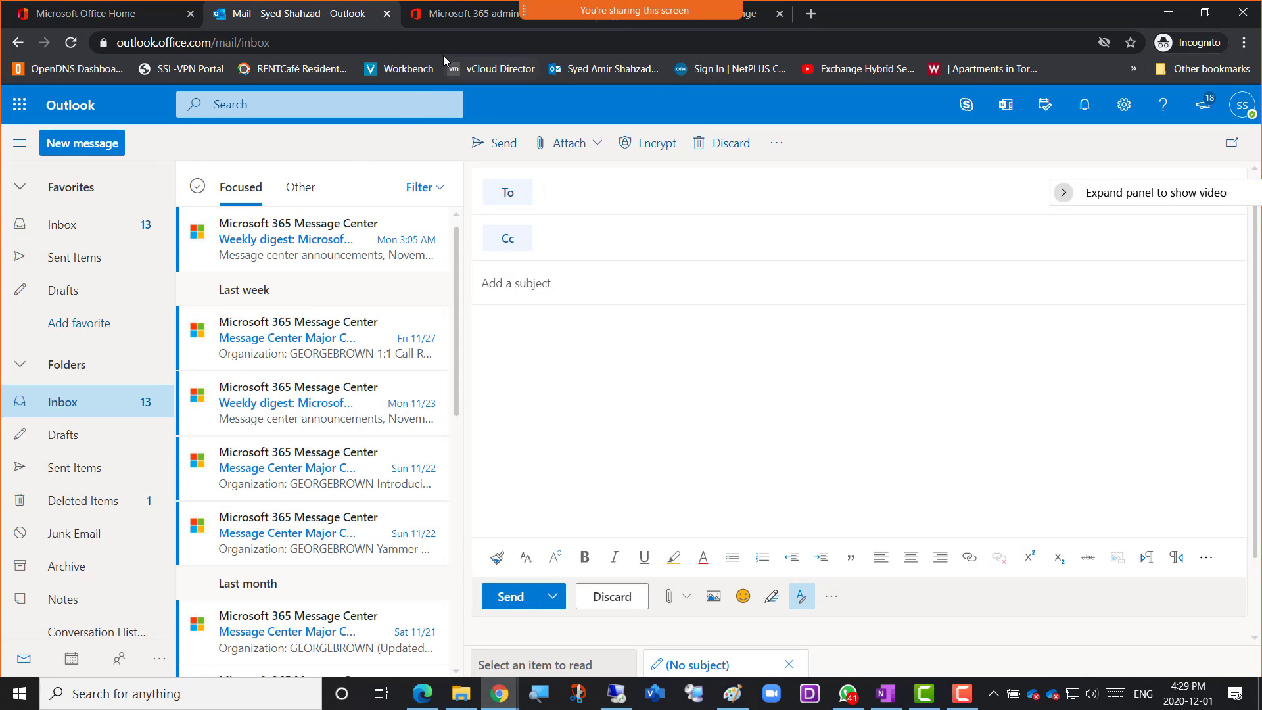
View the types of contact that can be created in the Exchange admin center's contacts list
left_click(757, 21)
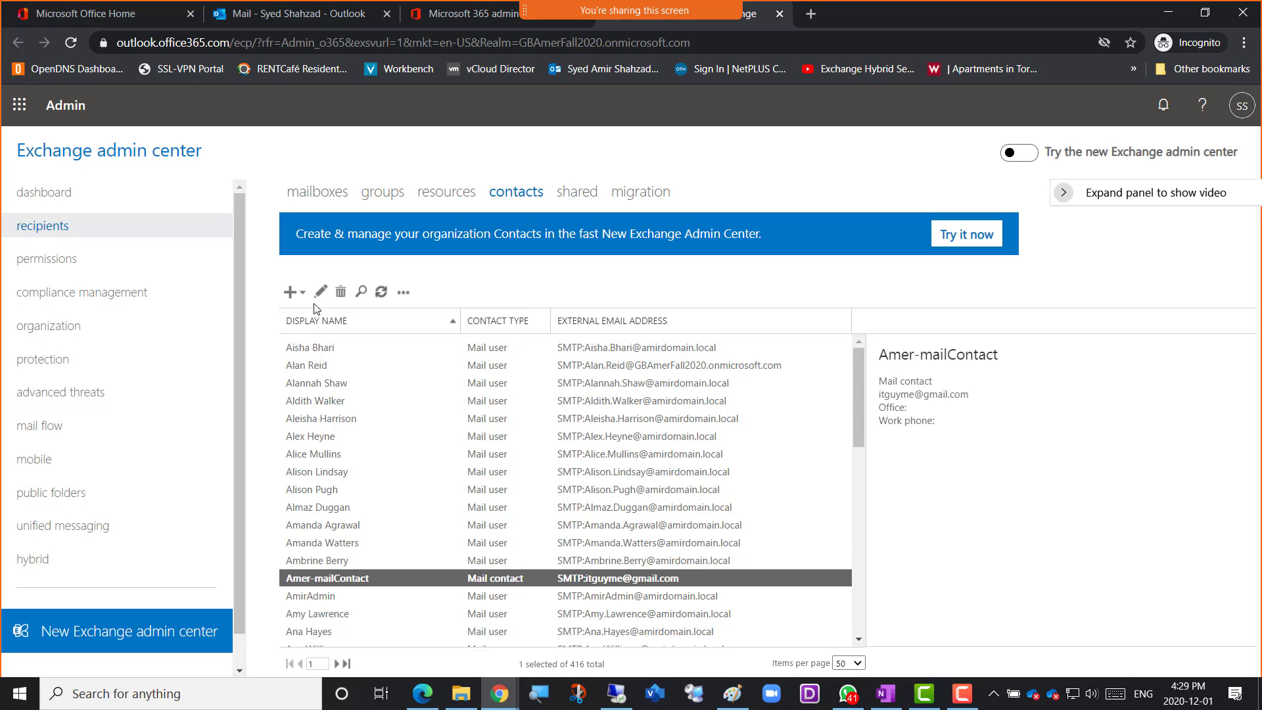
left_click(300, 292)
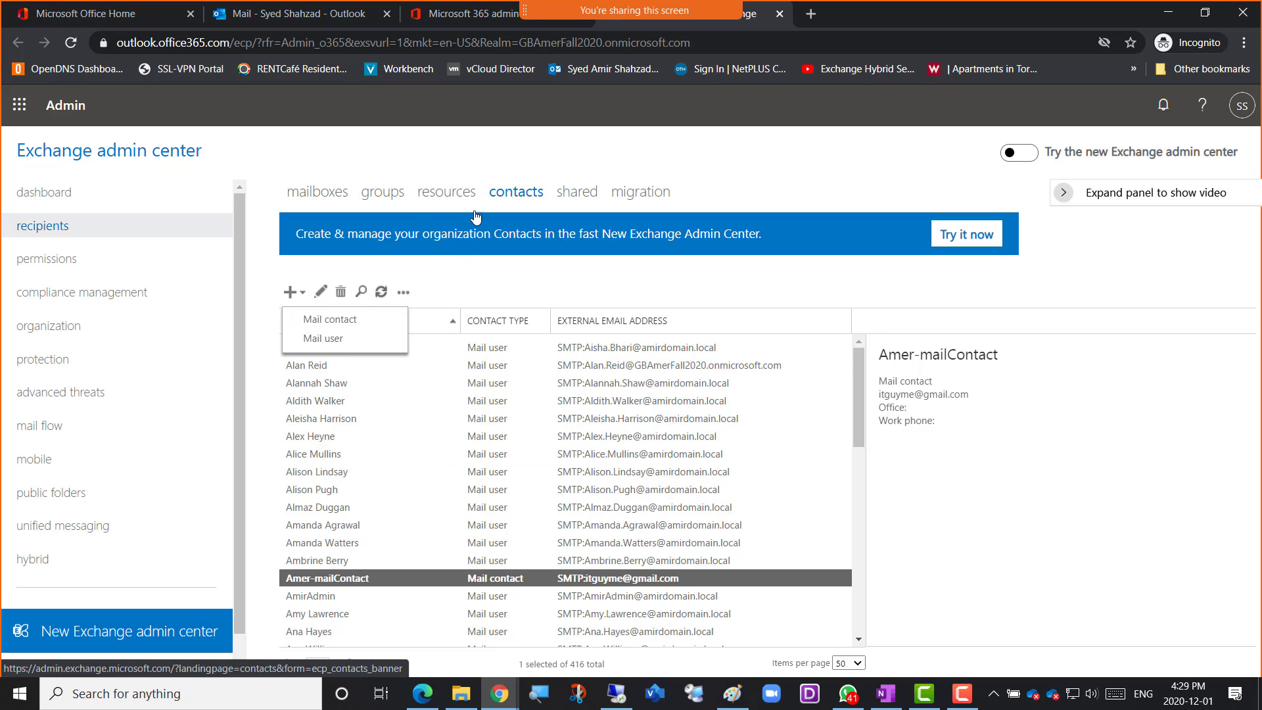
left_click(381, 291)
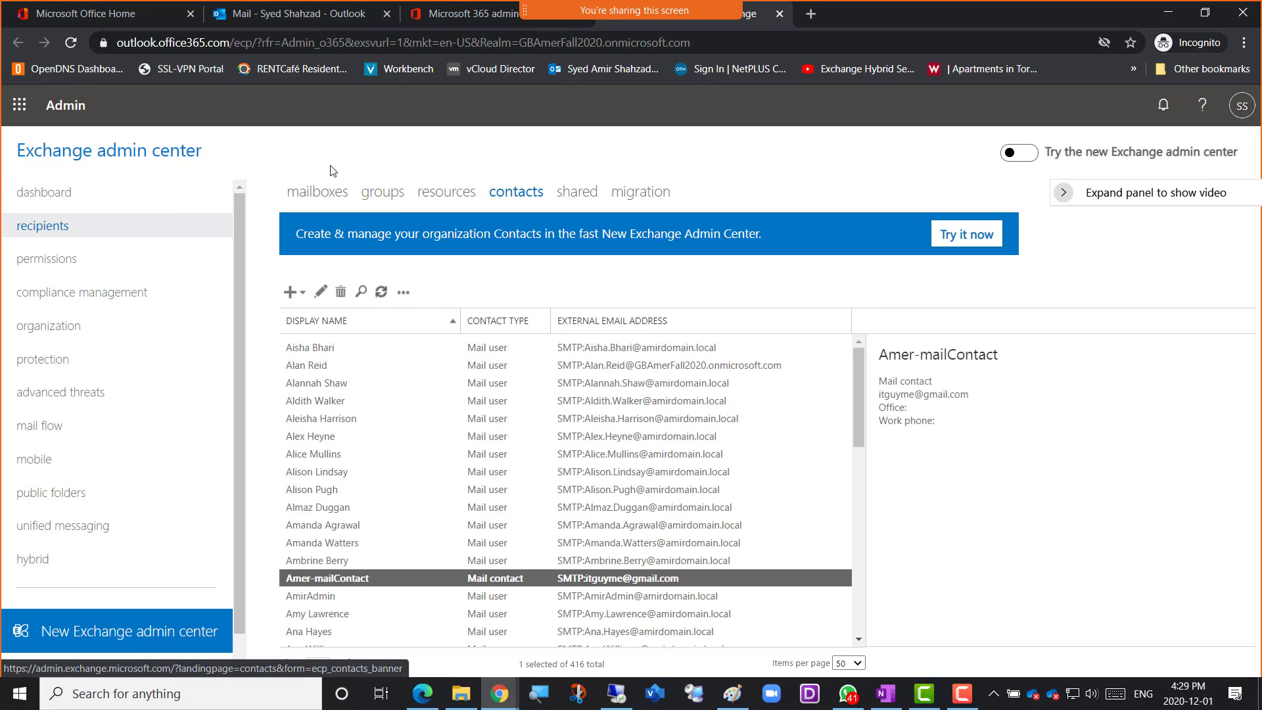
Start a new message in Outlook and look up "Amer-mail" in the Default Global Address List of its recipient picker
left_click(250, 18)
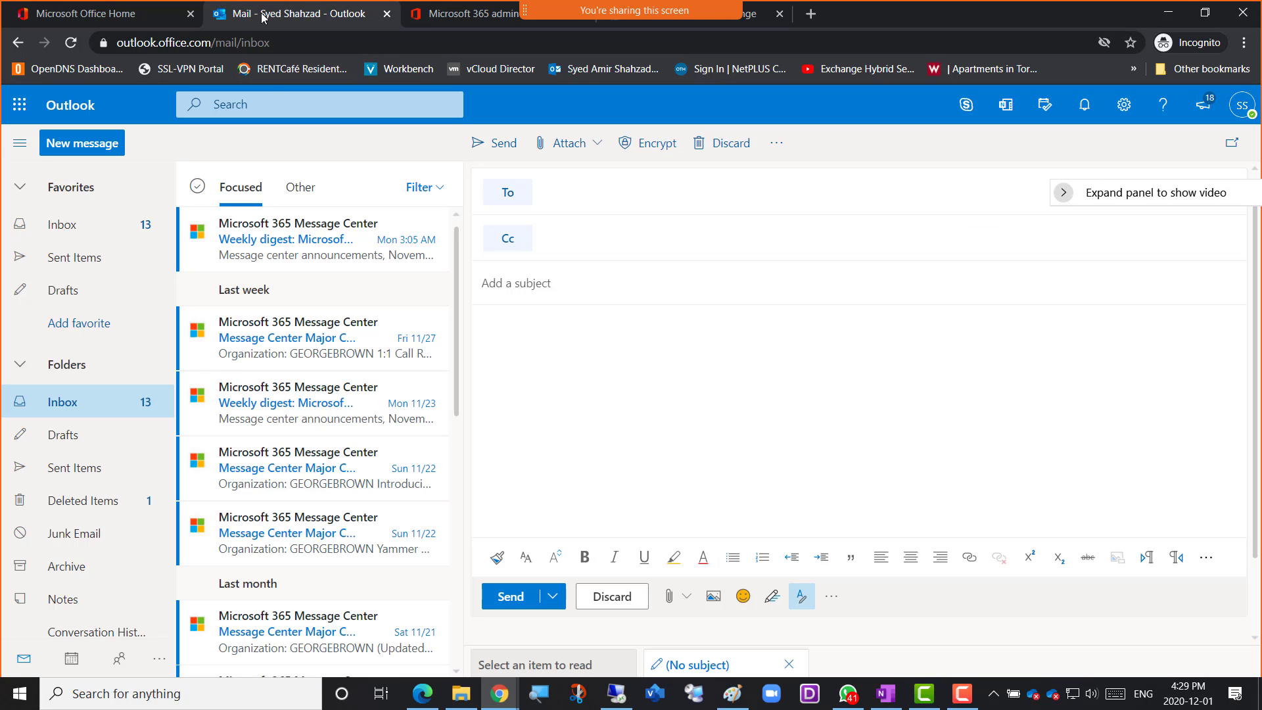
left_click(81, 151)
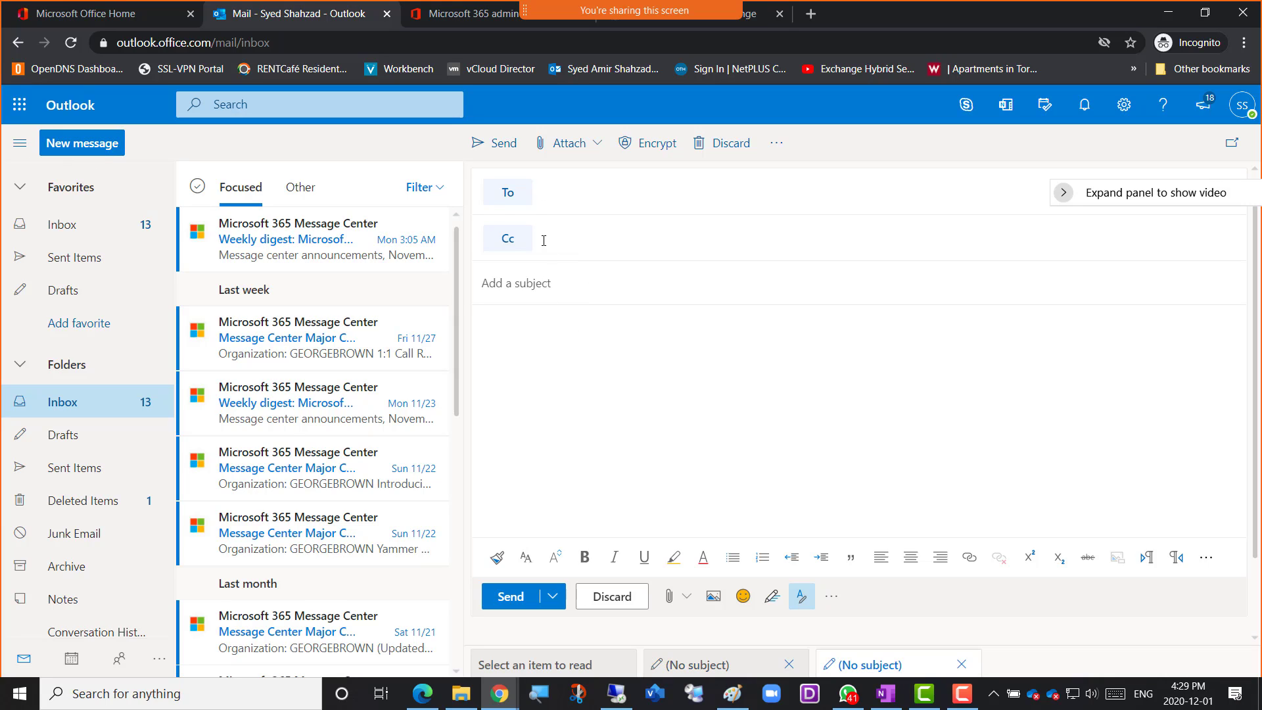
left_click(506, 196)
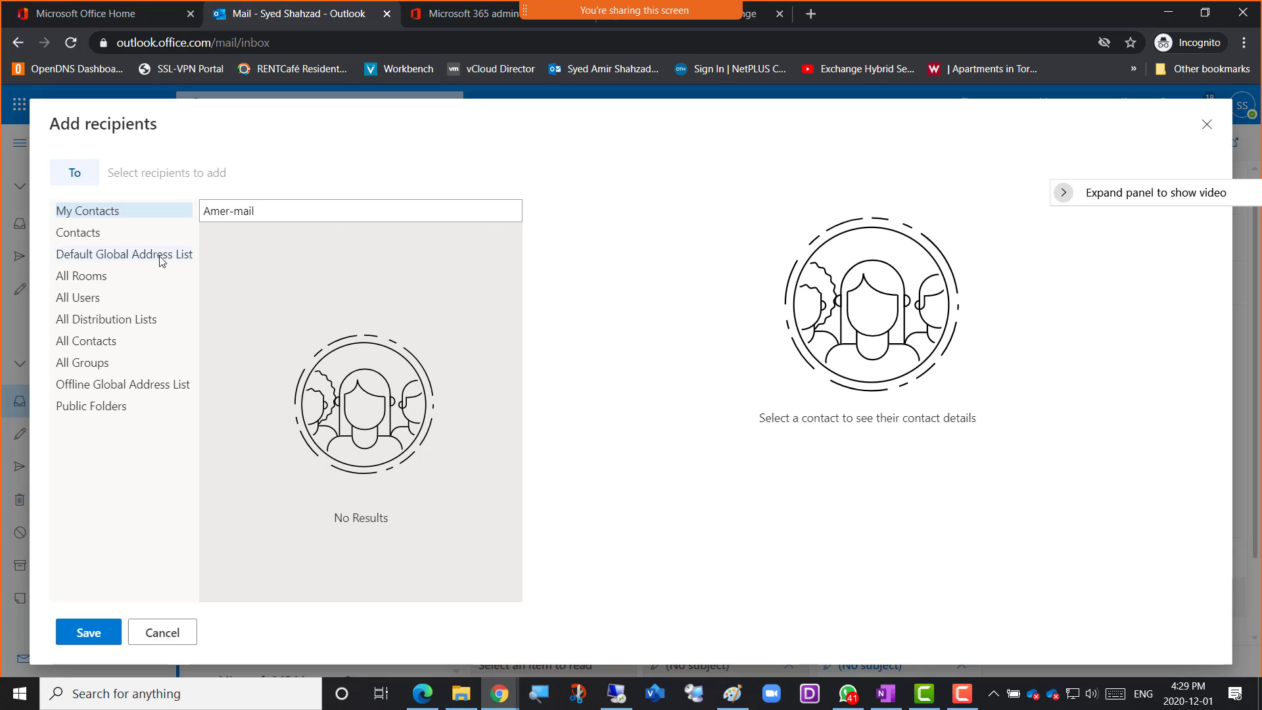
left_click(84, 255)
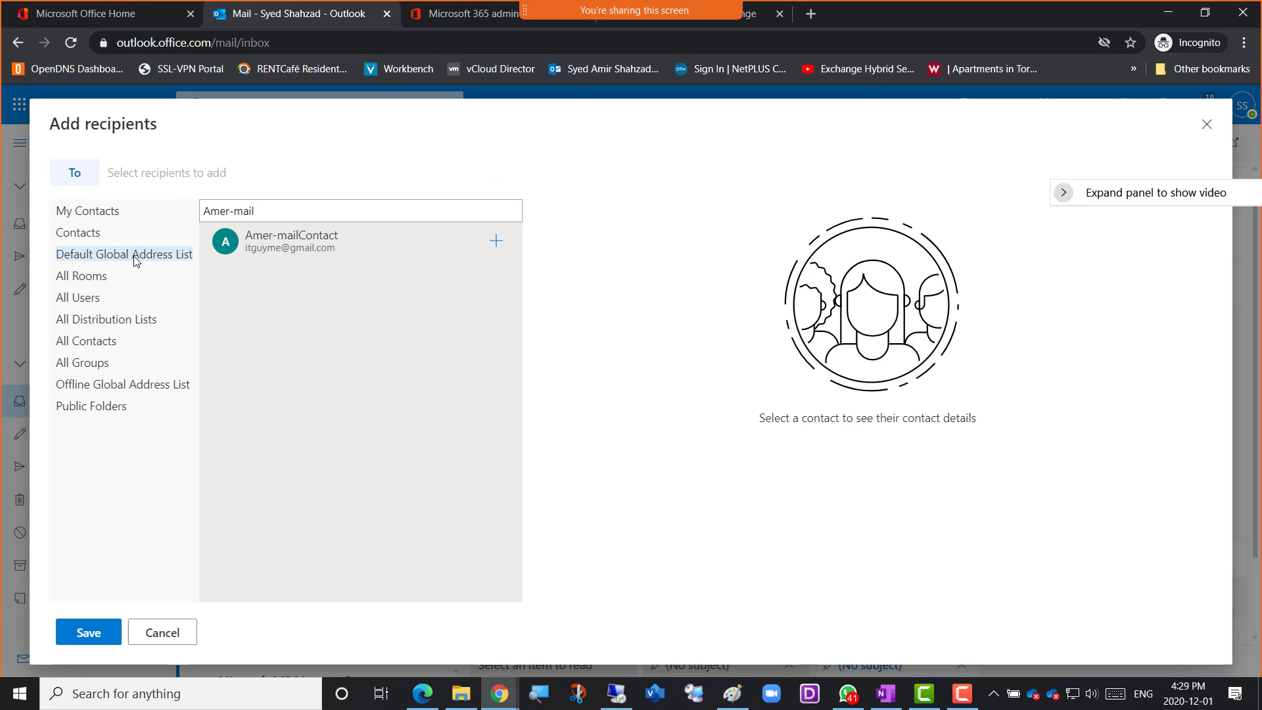
left_click_drag(254, 211, 170, 208)
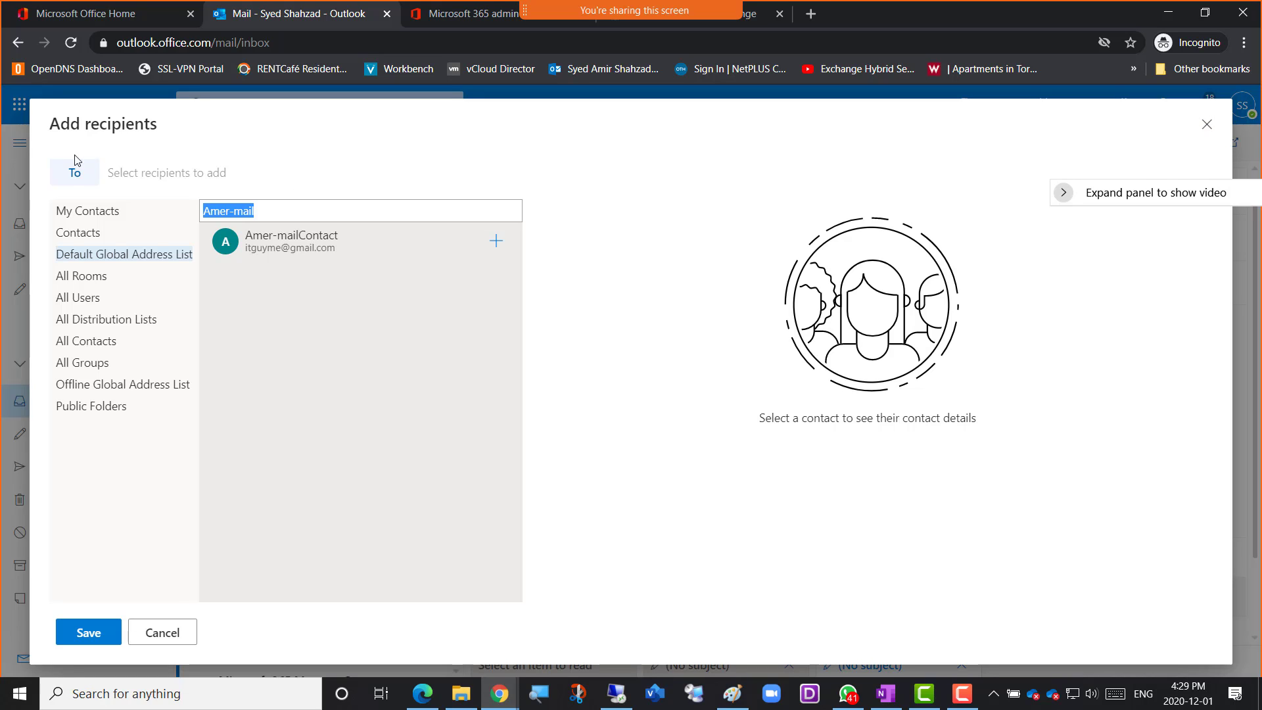
Reopen the recipient picker, search the Default Global Address List for "Amer" and close the picker
left_click(1207, 124)
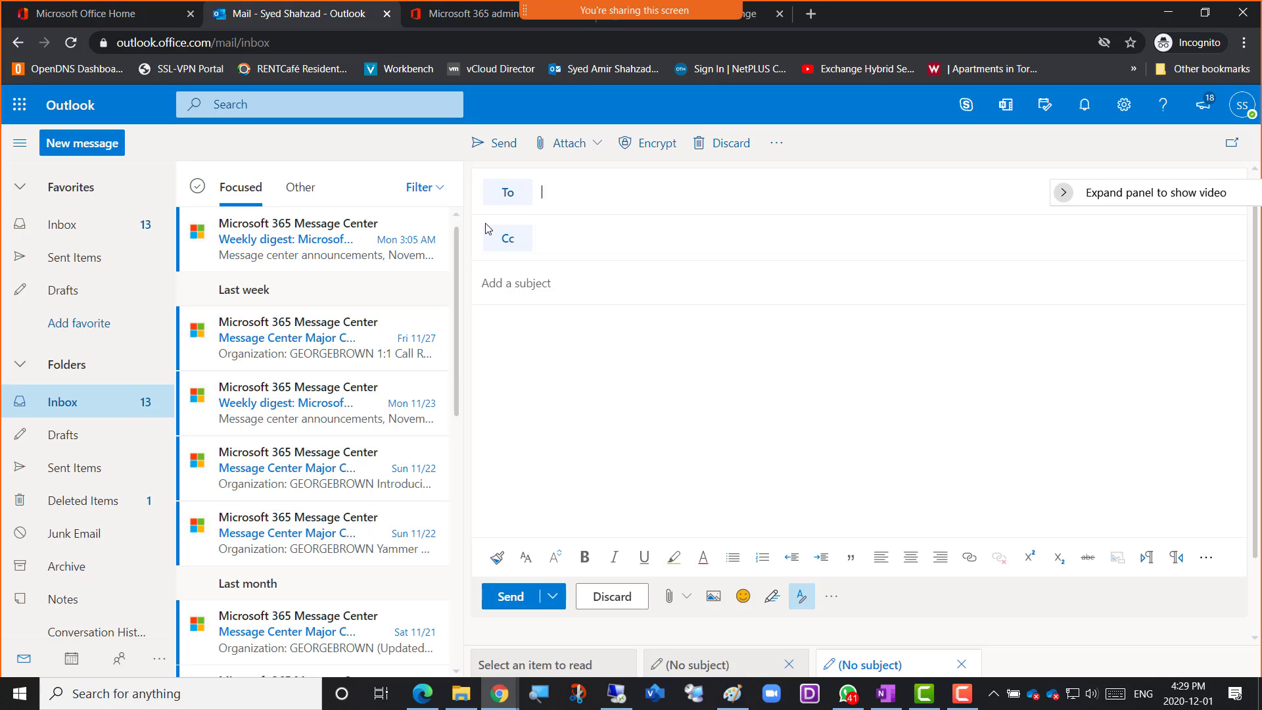
left_click(499, 195)
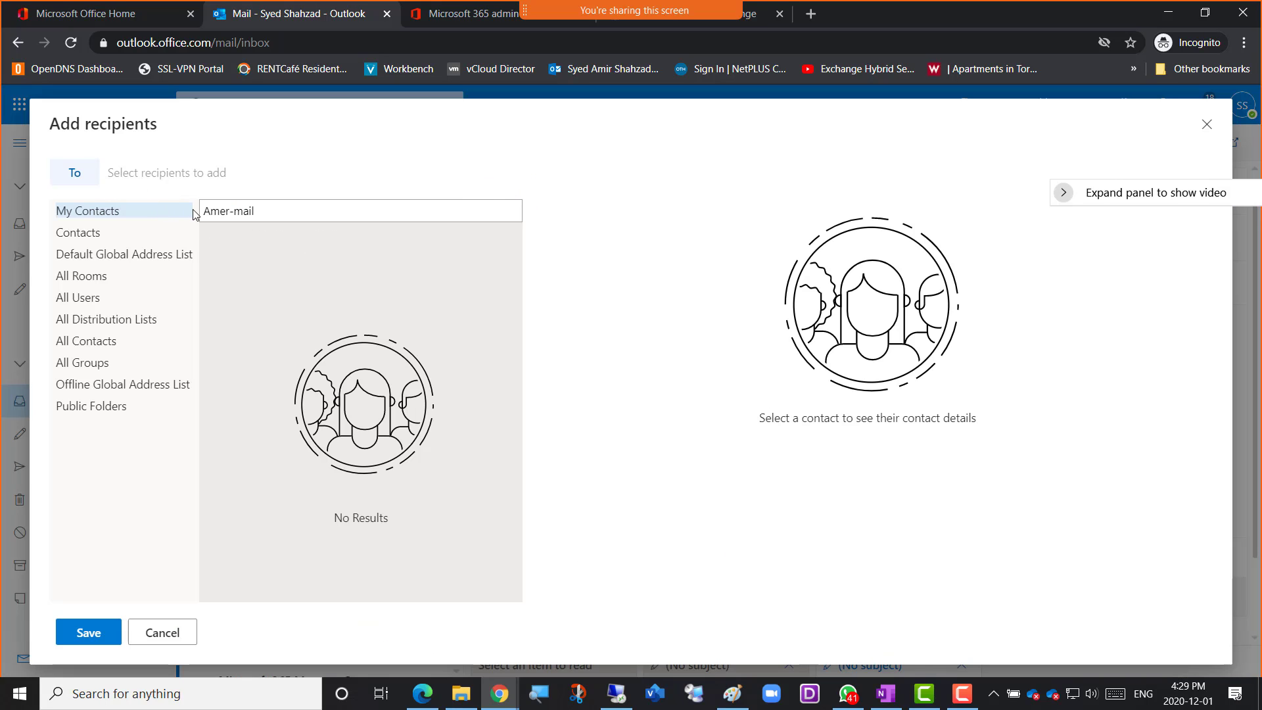
left_click_drag(263, 213, 174, 207)
key("BackSpace")
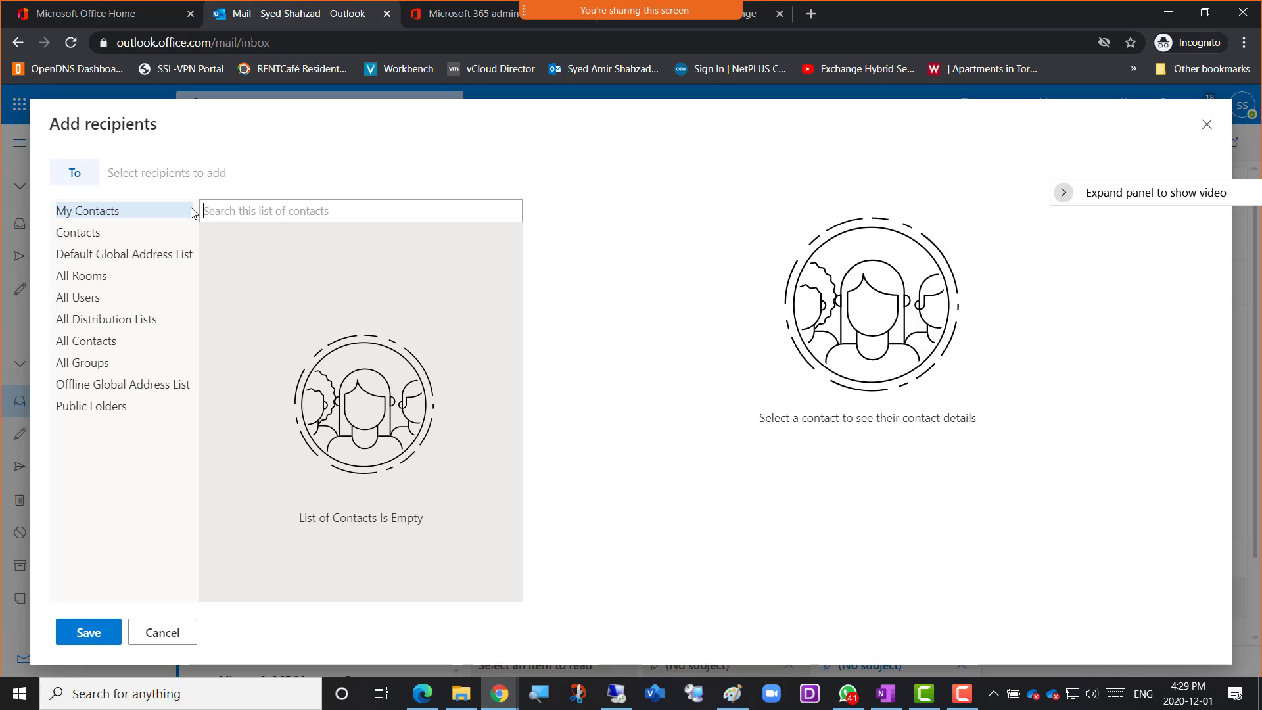
left_click(105, 255)
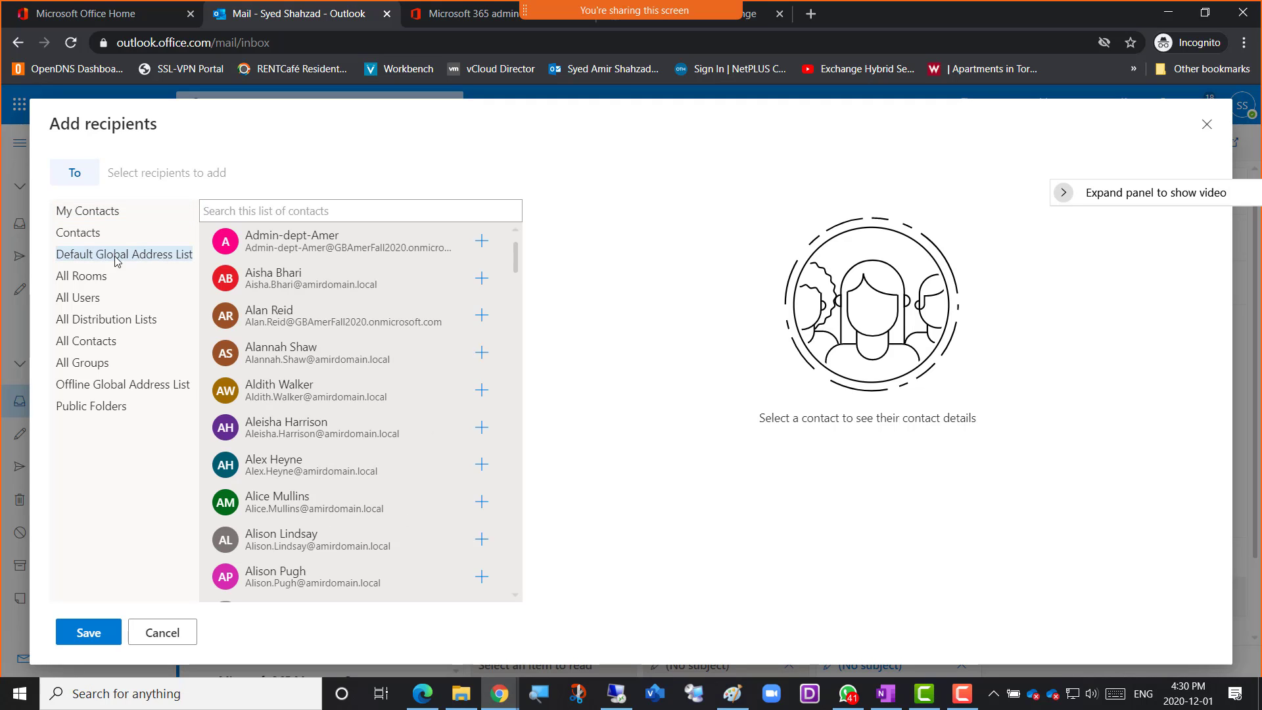
left_click(259, 211)
type("Amer")
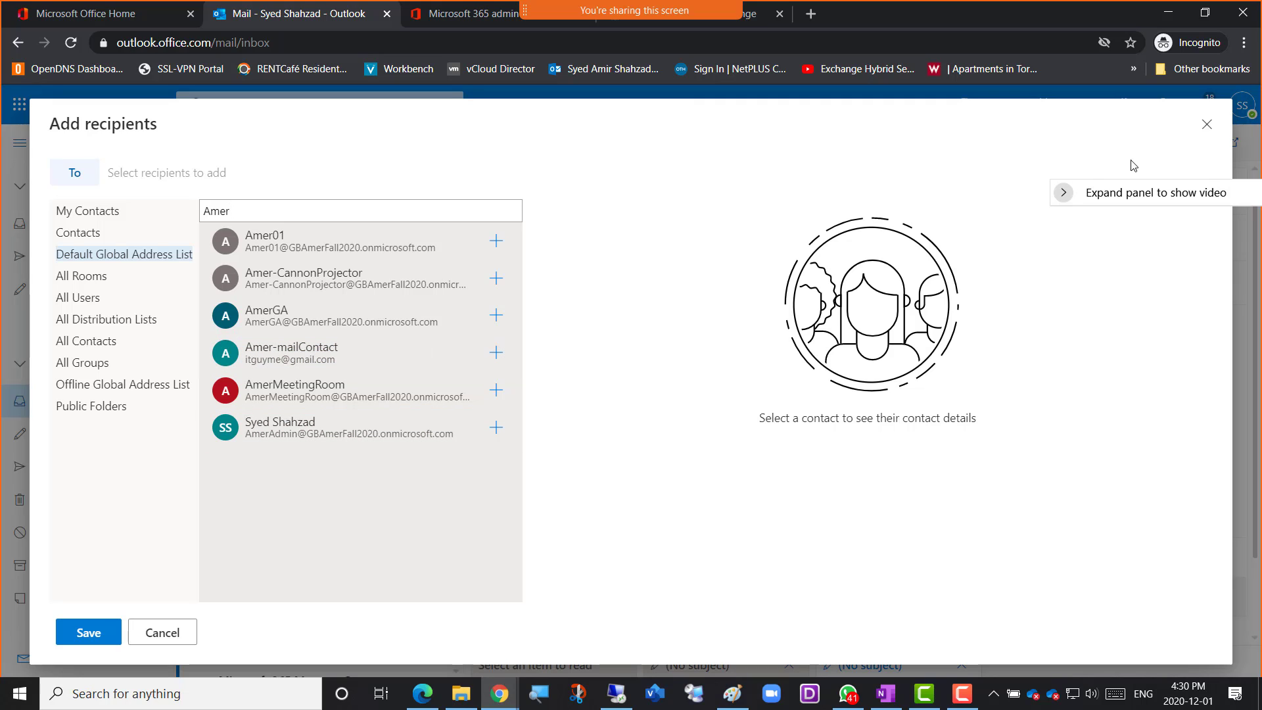
left_click(1205, 124)
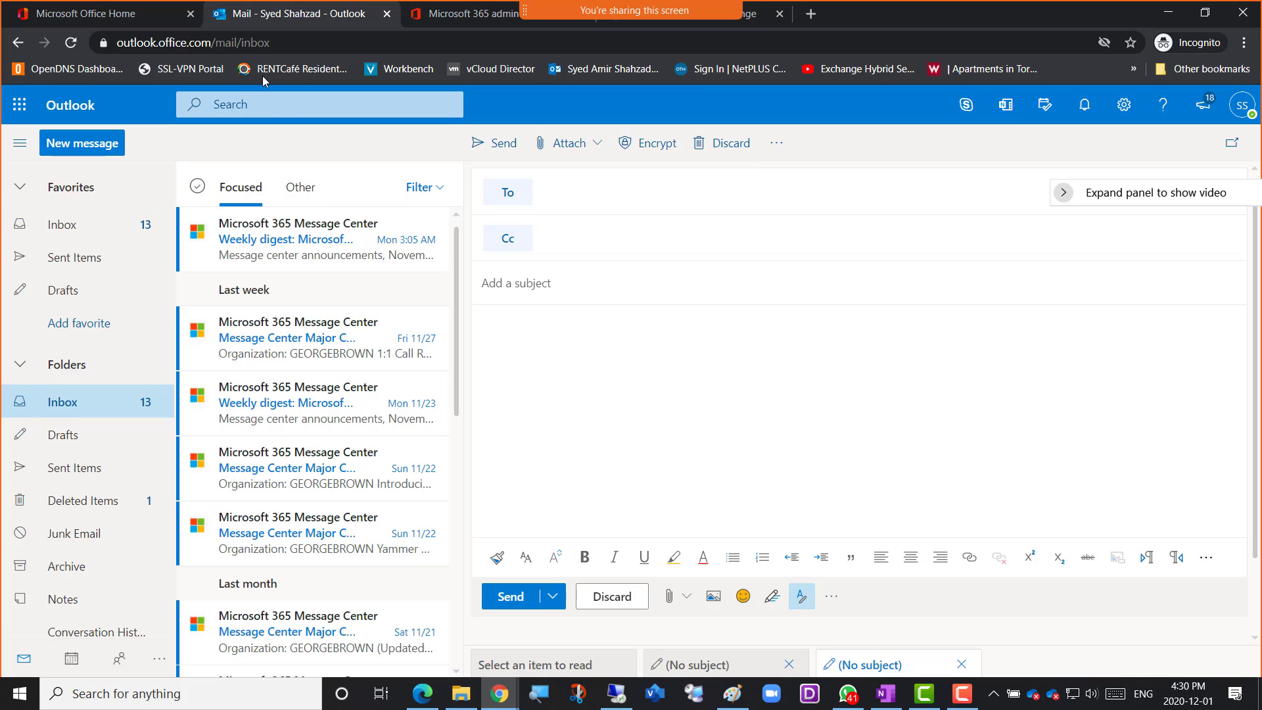
Move the Exchange contacts browser tab beside the Outlook tab and open the choices for creating a new contact
left_click(753, 24)
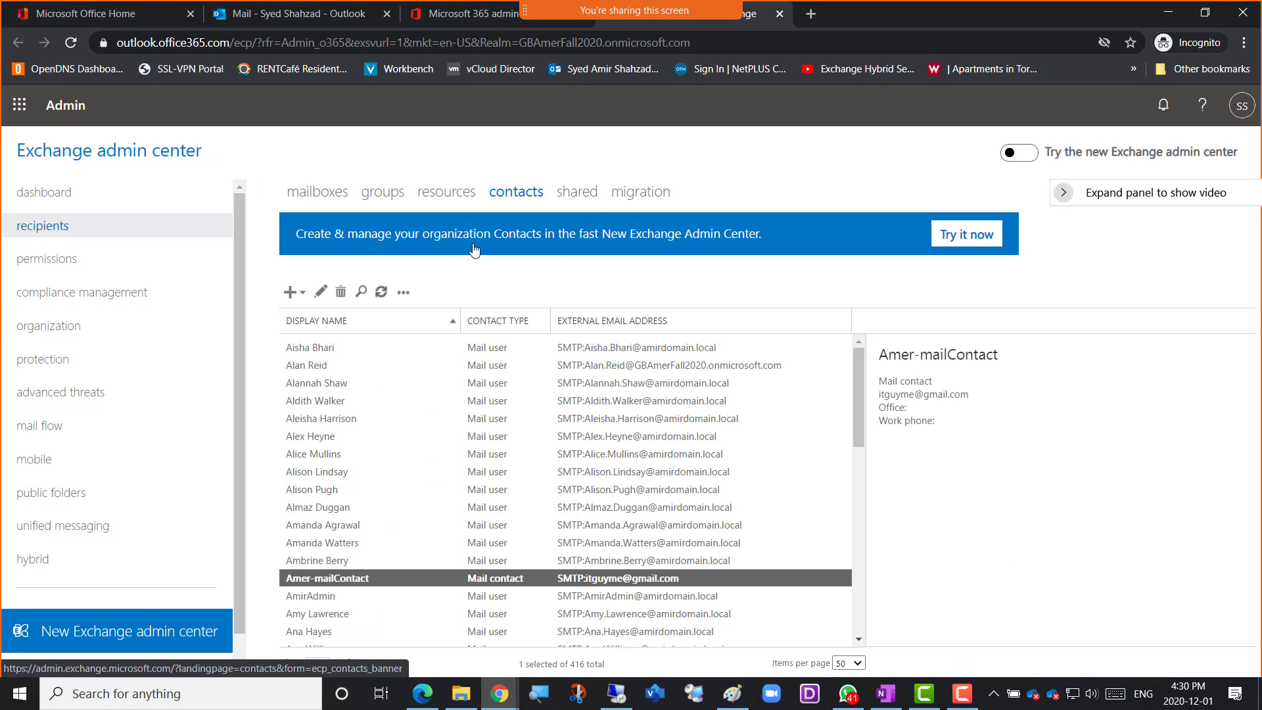
left_click_drag(749, 19, 542, 28)
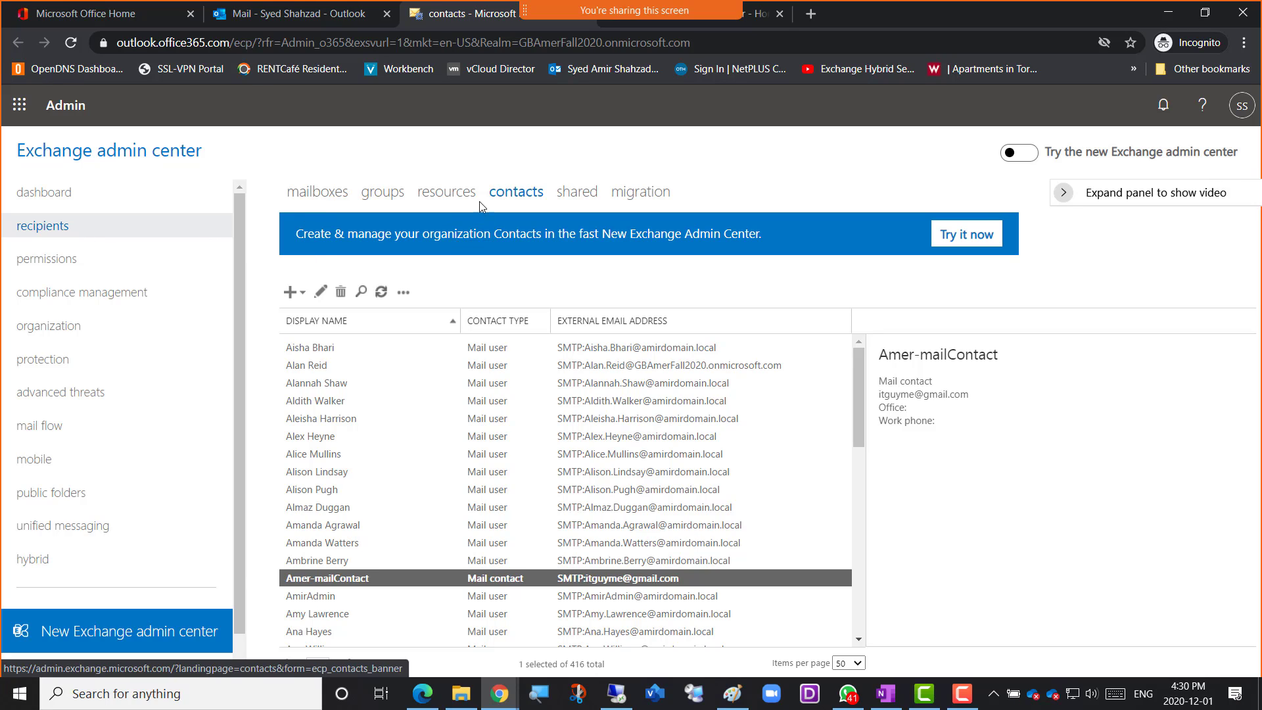
left_click(303, 296)
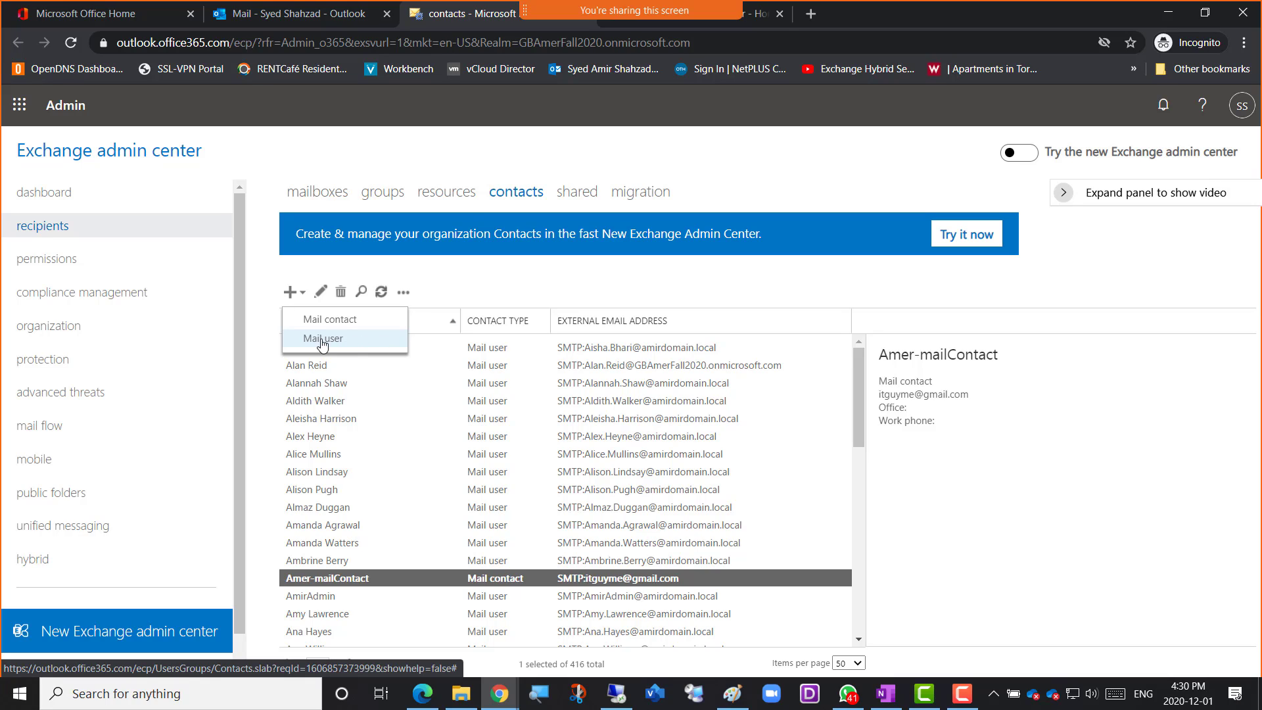
Switch to the Week 13 class notes in OneNote
left_click(500, 694)
left_click(651, 631)
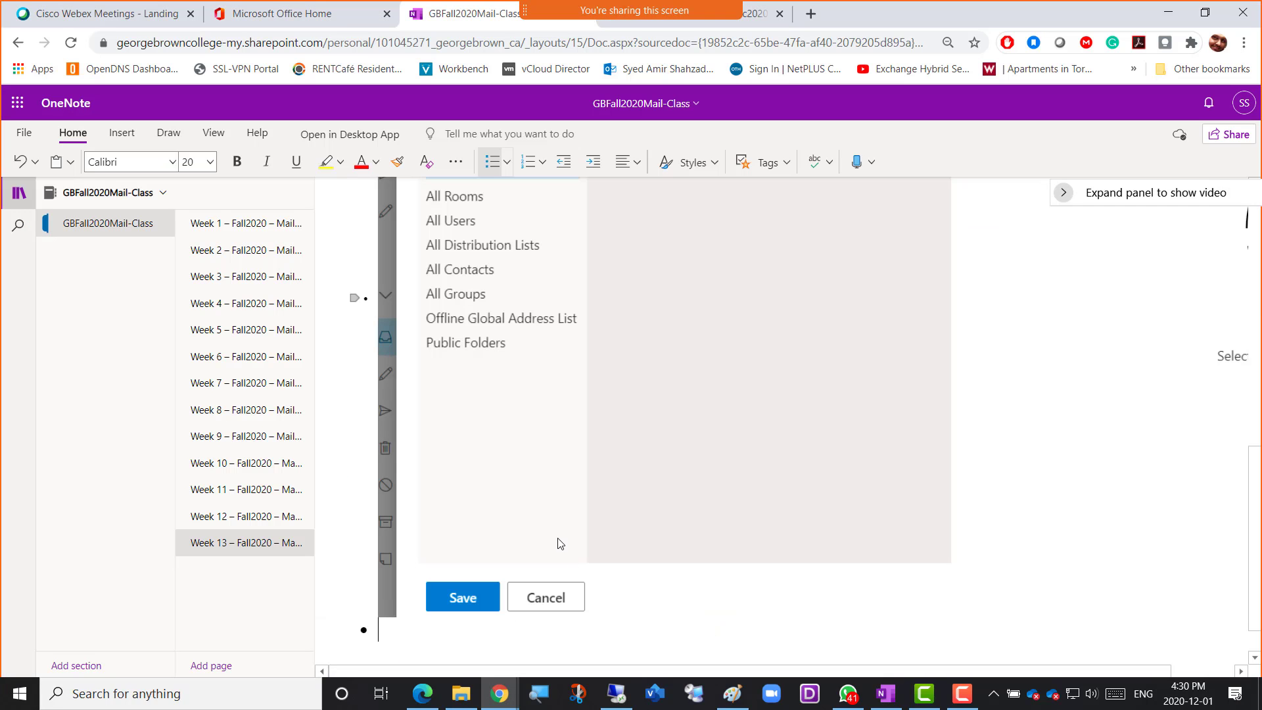
Extend the first bullet under Mail Contact with ". No AzureAD user and No Exchange Online mailbox in Microsoft 365"
scroll(633, 540, "up", 6)
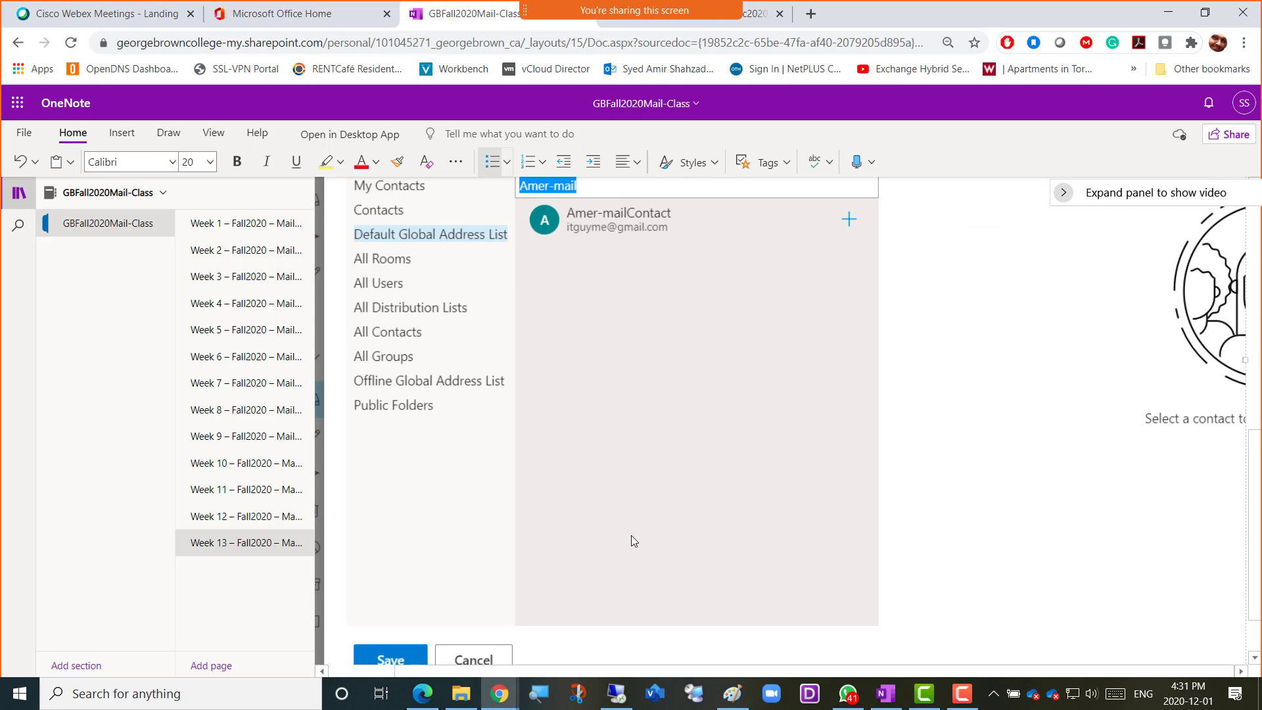
scroll(633, 539, "up", 1)
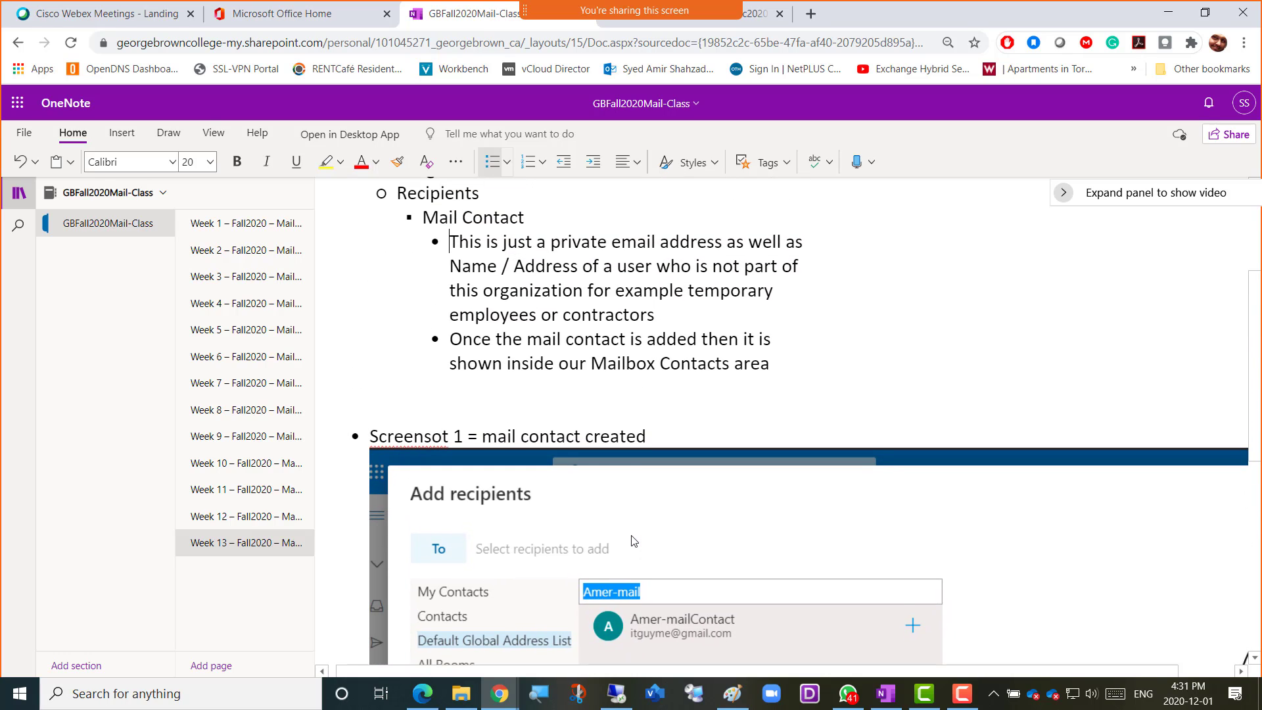
key("Down")
key("Down")
key("Down")
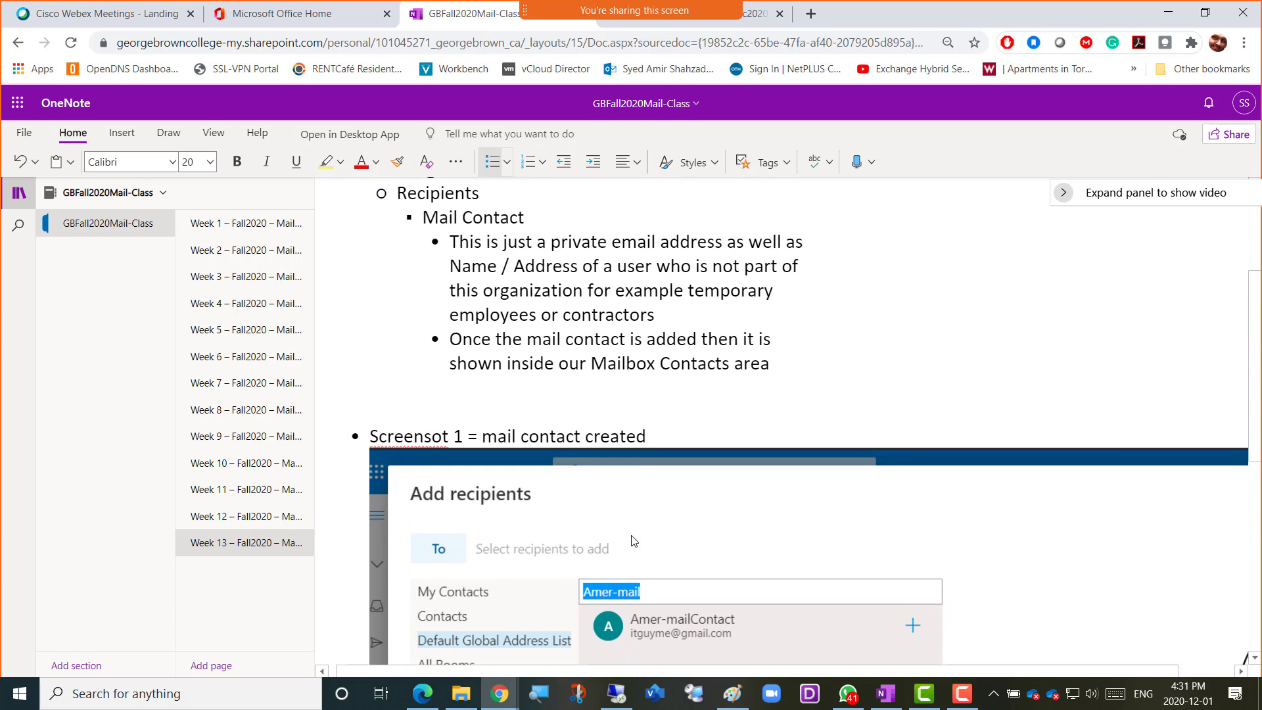
key("Down")
key("Up")
key("Left")
type(". No")
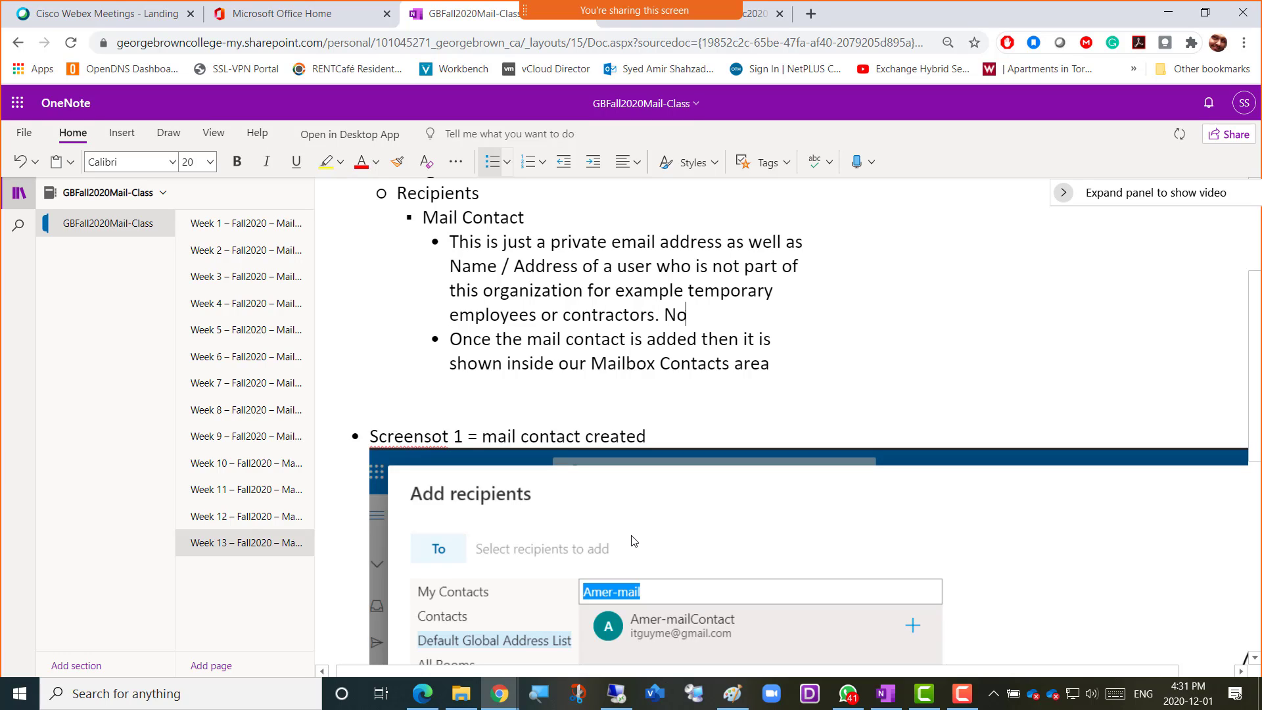
type(" AzureAD user and No ")
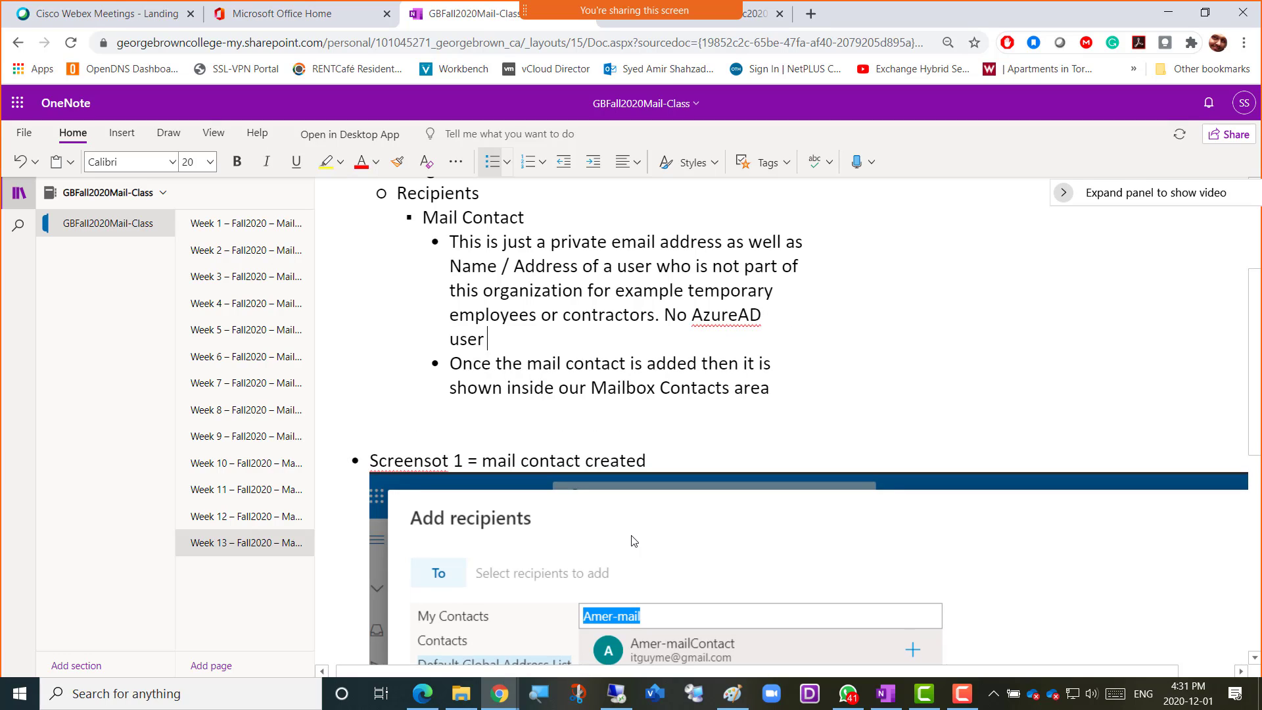
type("Exchange On")
type("mailbox i")
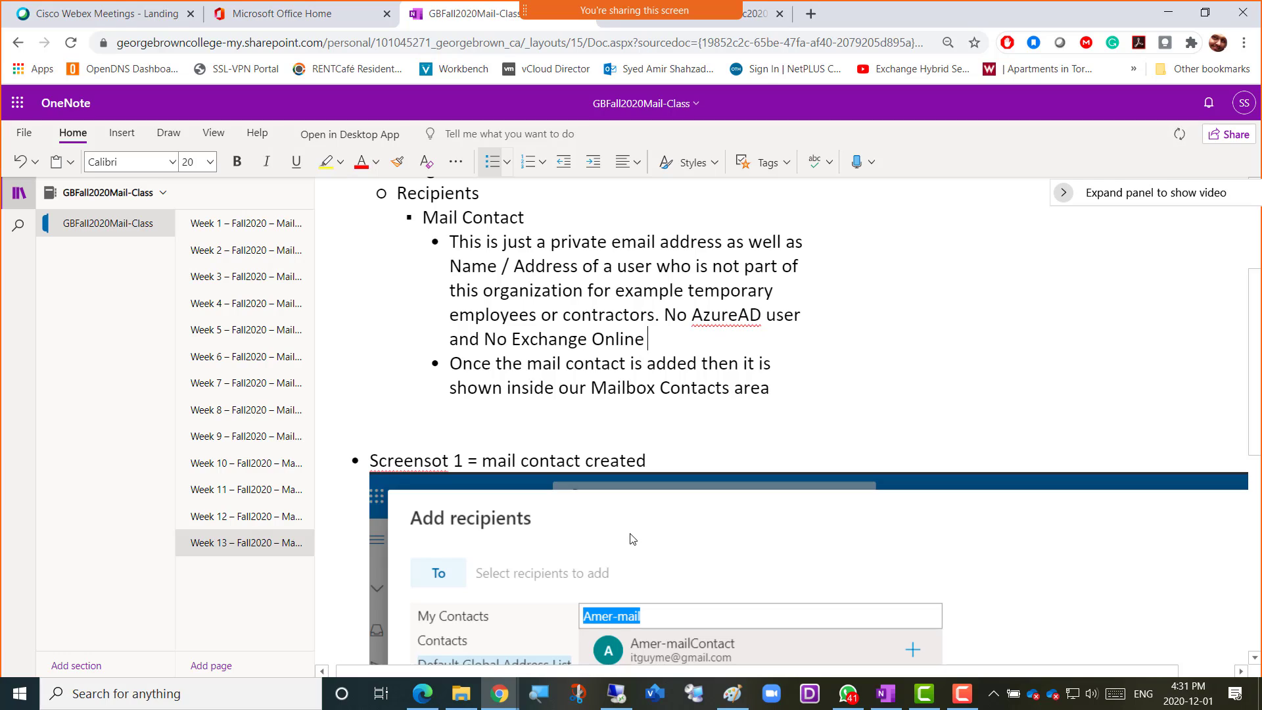
type("n M")
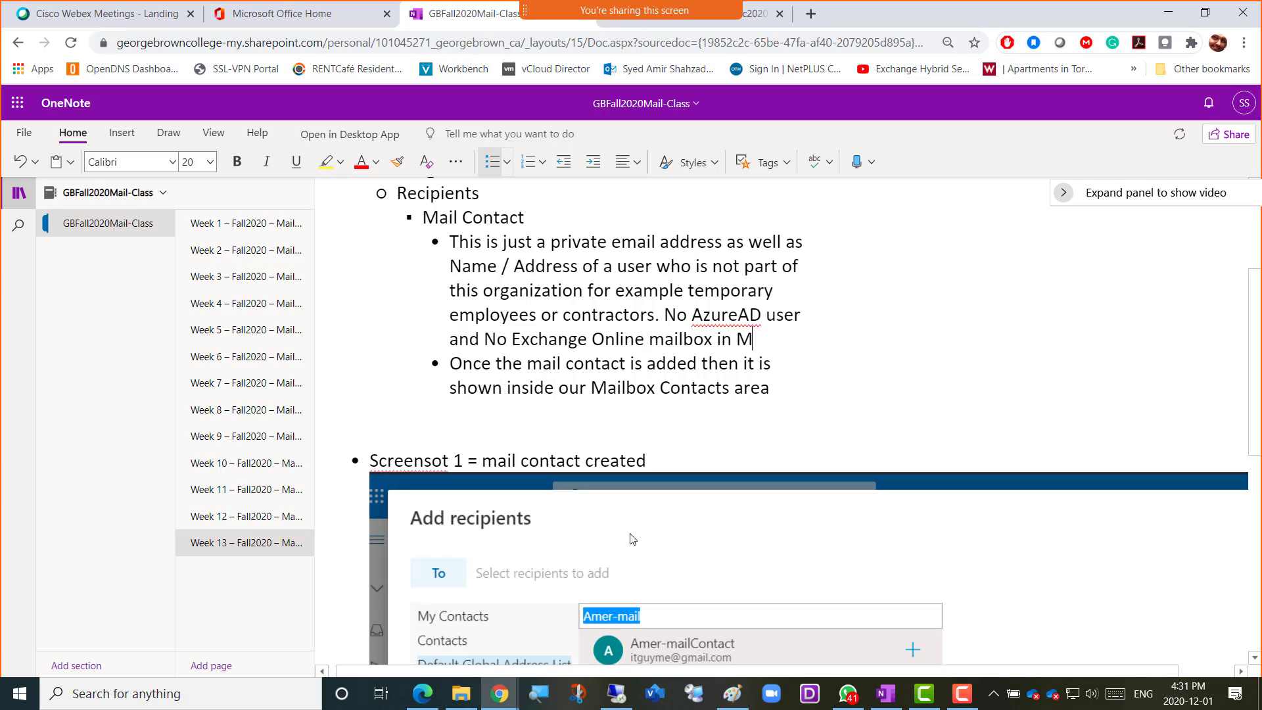
type("icrosoft 365")
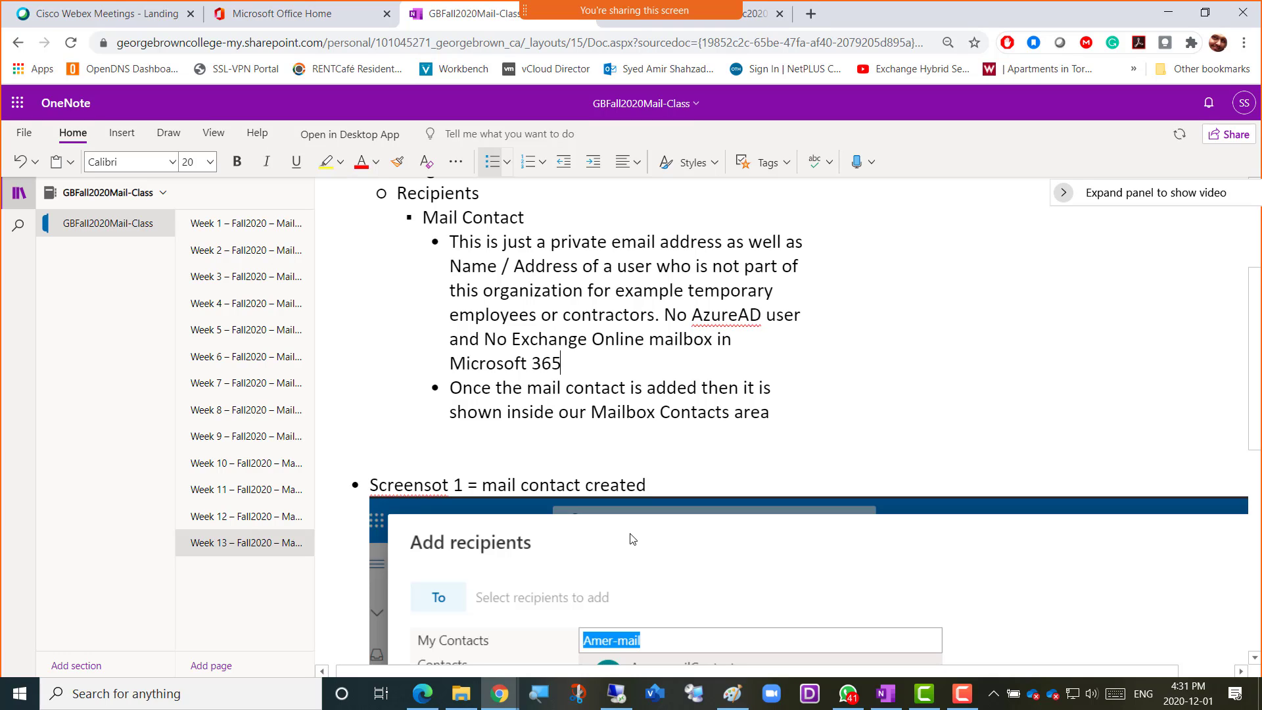
Add a "Mail User" item after the Mail Contact notes, at the same outline level, with an empty sub-bullet beneath it
key("Down")
key("Down")
key("Right")
key("Right")
key("Right")
key("Right")
key("Right")
key("Right")
key("Right")
key("Right")
key("Right")
key("Right")
key("Right")
key("Right")
key("Right")
key("Right")
key("Right")
key("Right")
key("Right")
key("Right")
key("Right")
key("Right")
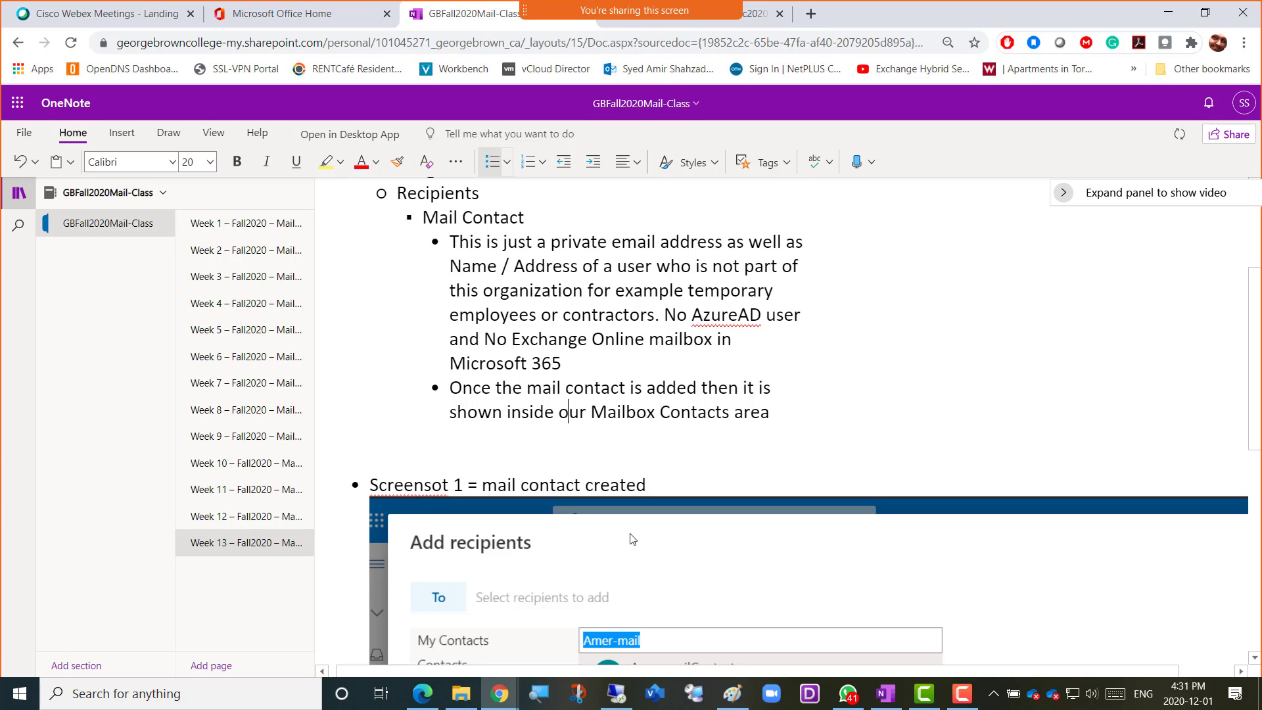
key("Right")
key("Right")
key("Right")
key("Right")
key("Right")
key("Return")
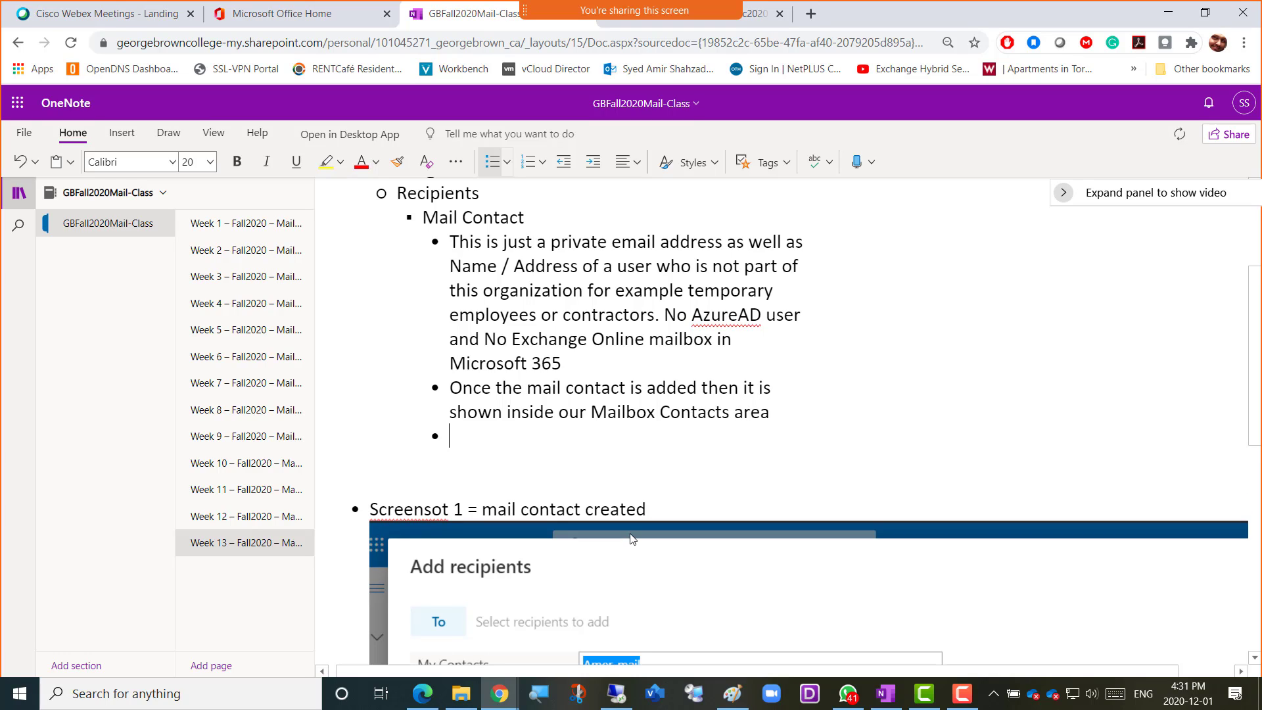
key("shift+Tab")
type("mail User")
key("Return")
key("Tab")
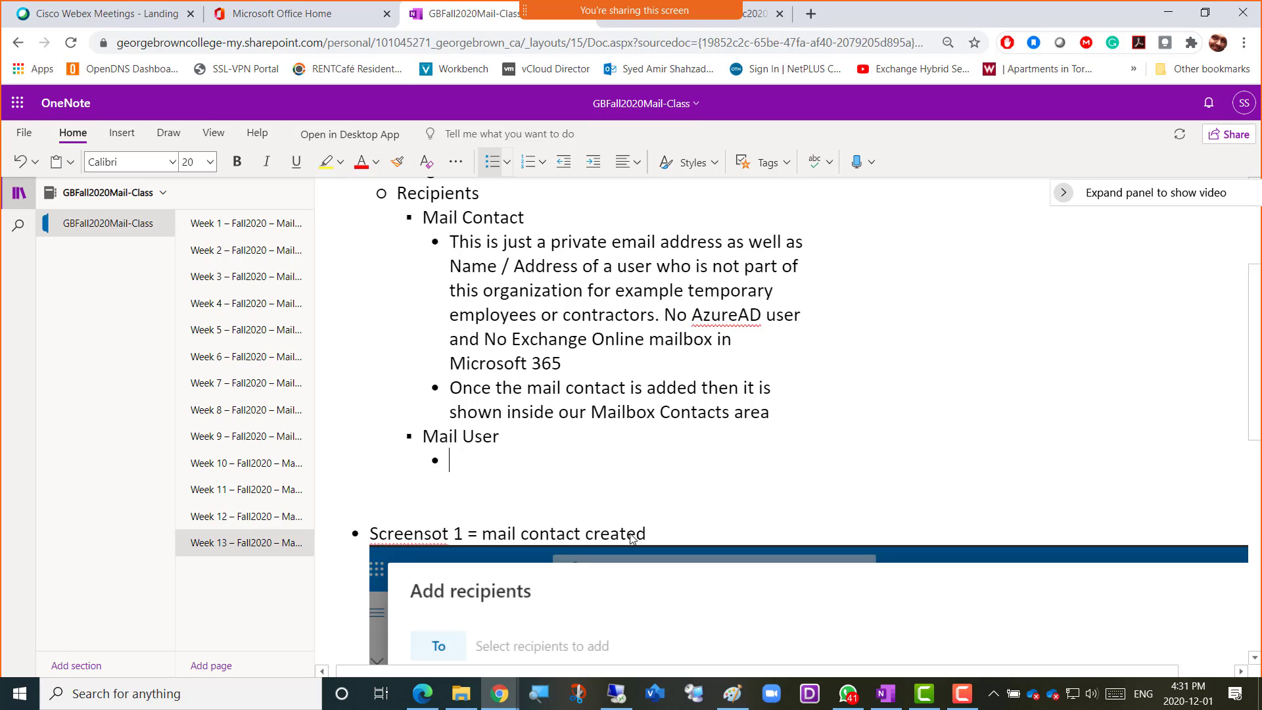
Write "This is a private email address (No Mialbox in Exchange Online" in the sub-bullet under Mail User
type("This is jus")
type("t")
key("BackSpace")
key("BackSpace")
key("BackSpace")
key("BackSpace")
type("a private email address")
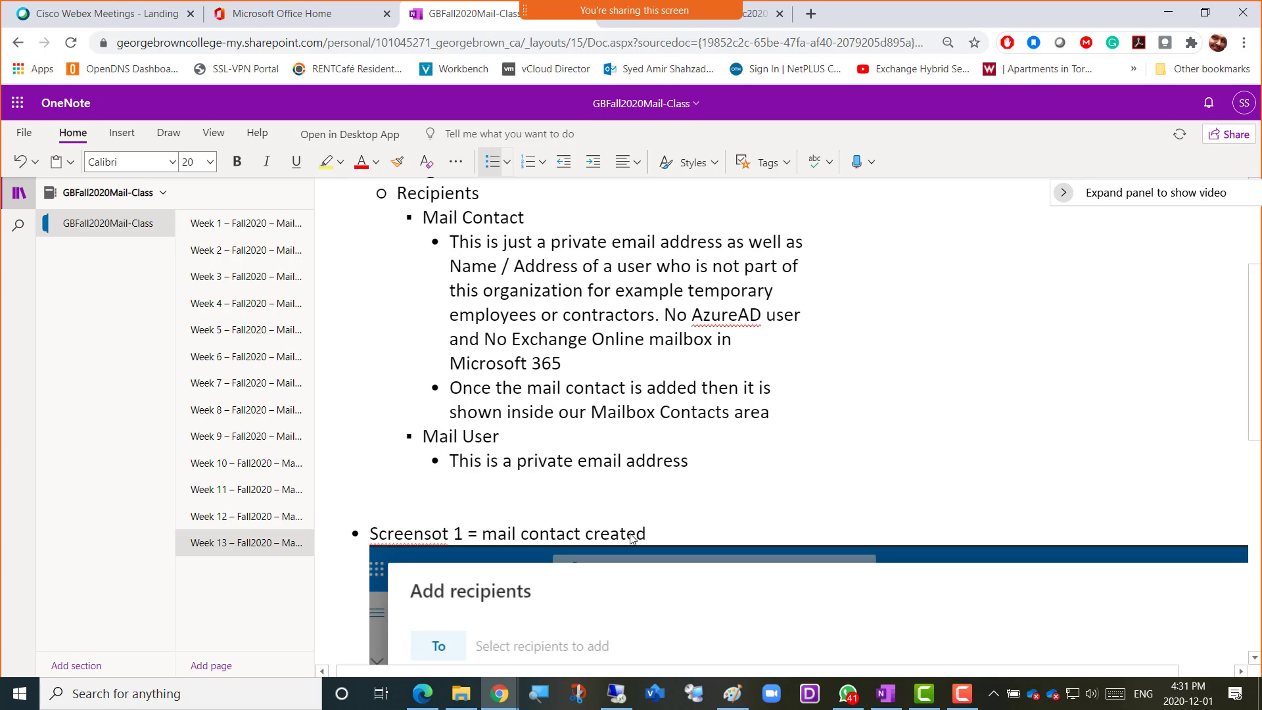
type(" (No Mialbox")
key("shift+Return")
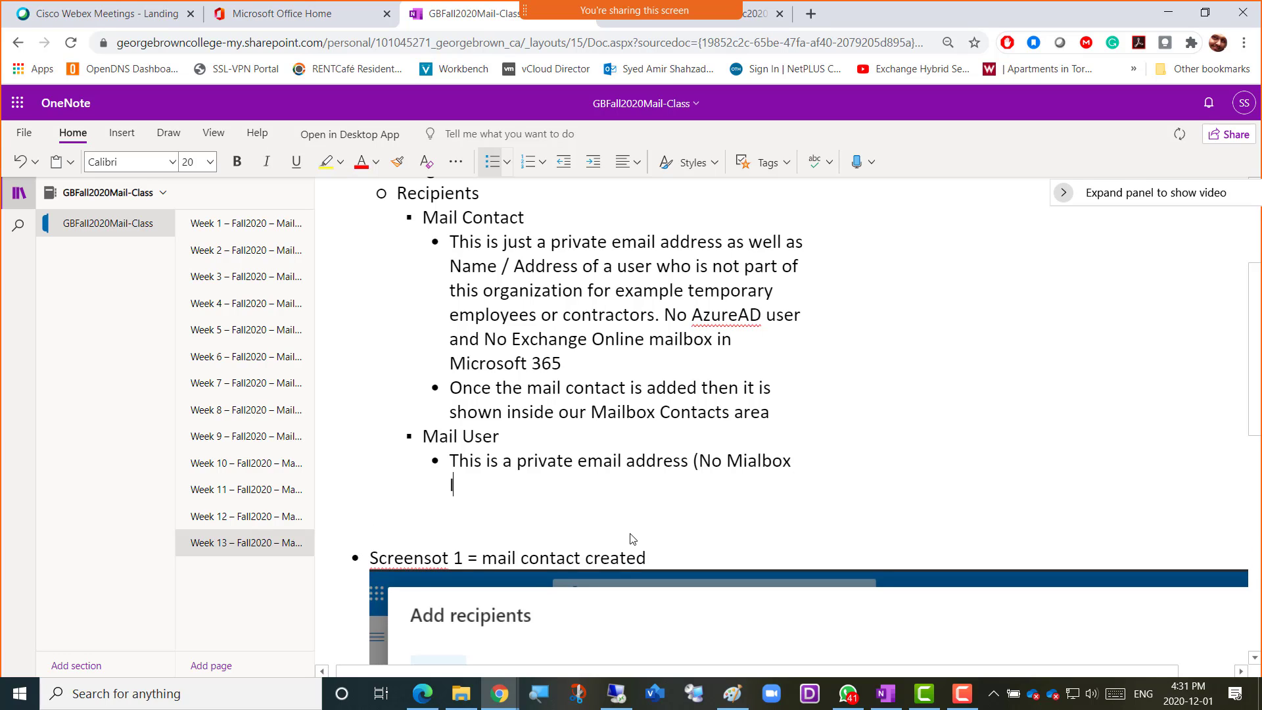
key("BackSpace")
type("in ")
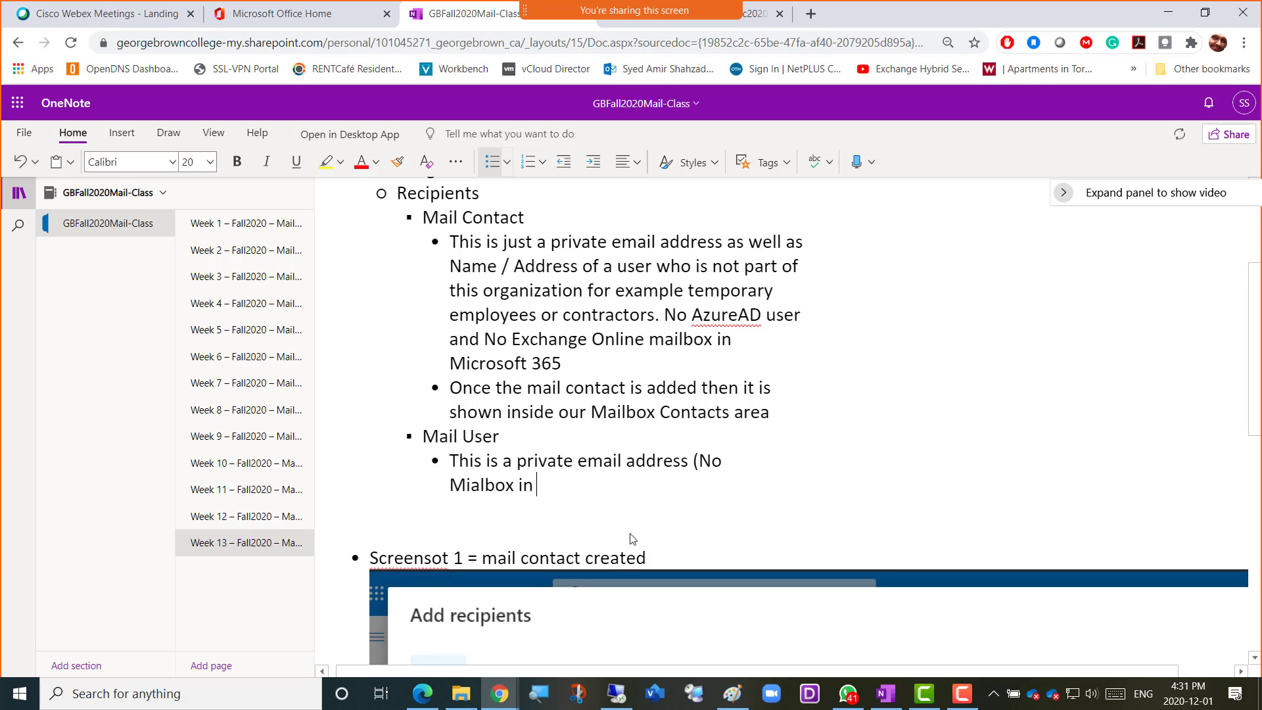
type("Exchange Online")
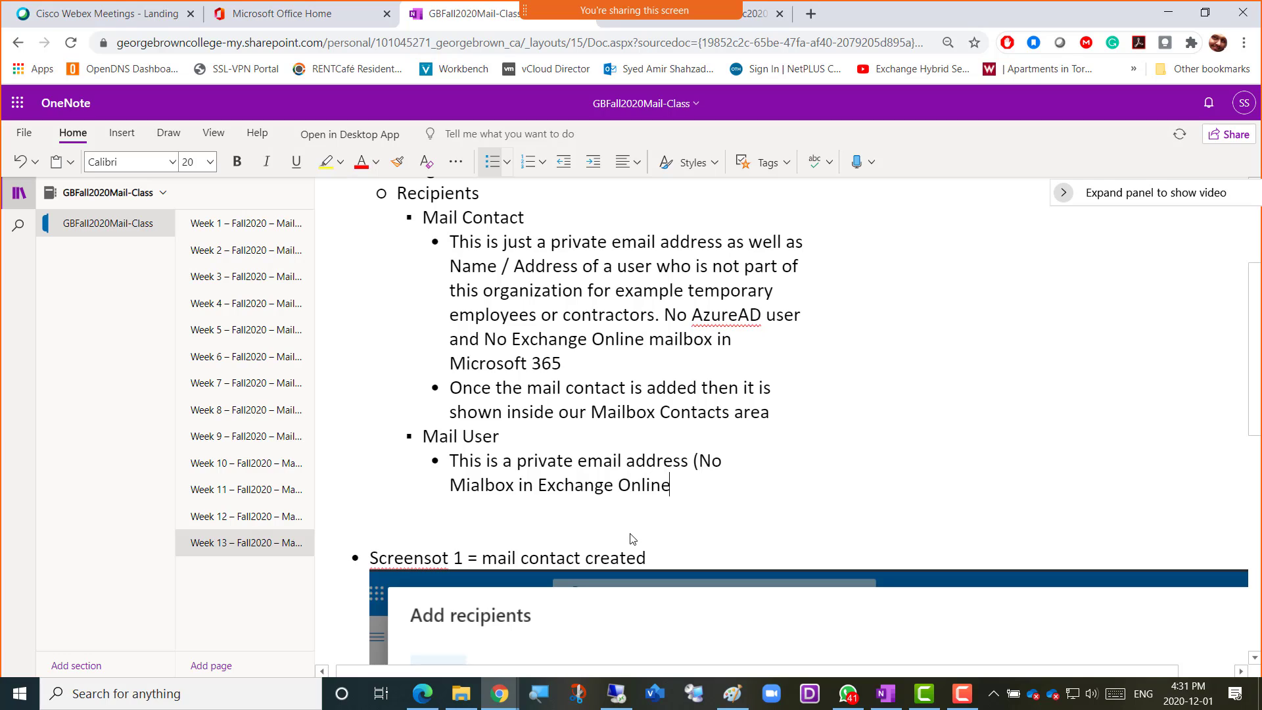
type(") but the")
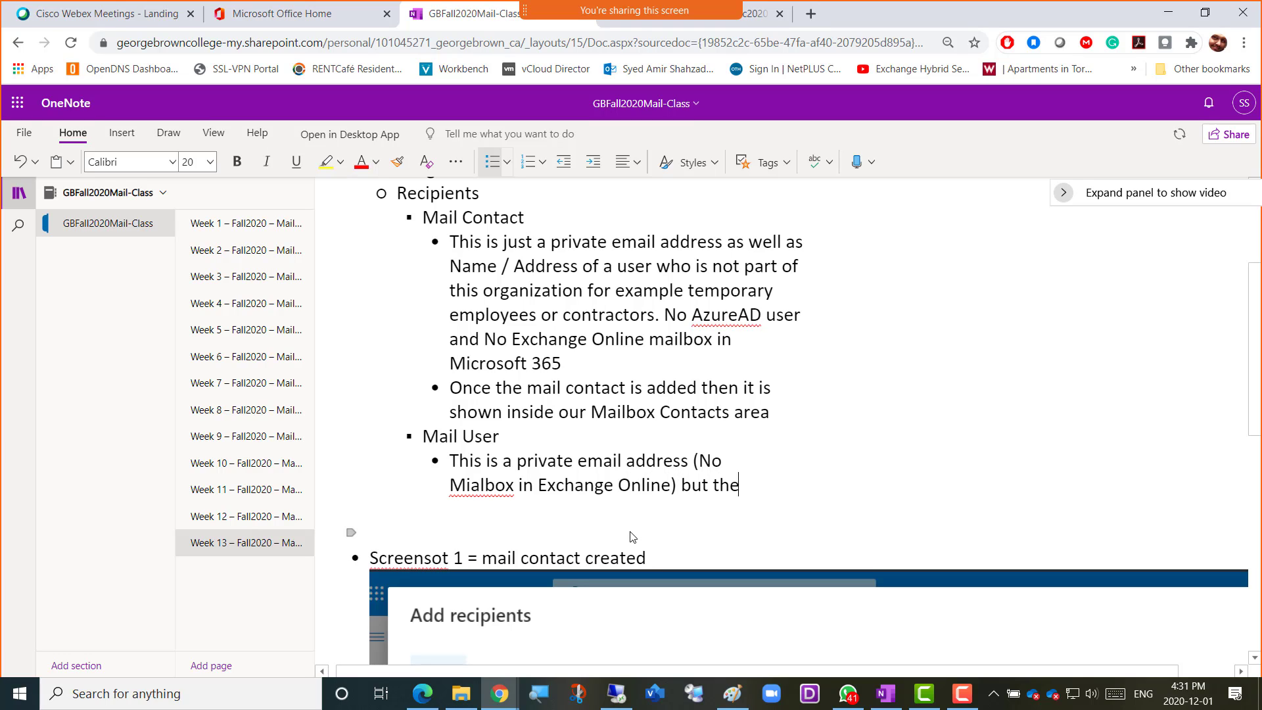
type("re is an Azure A")
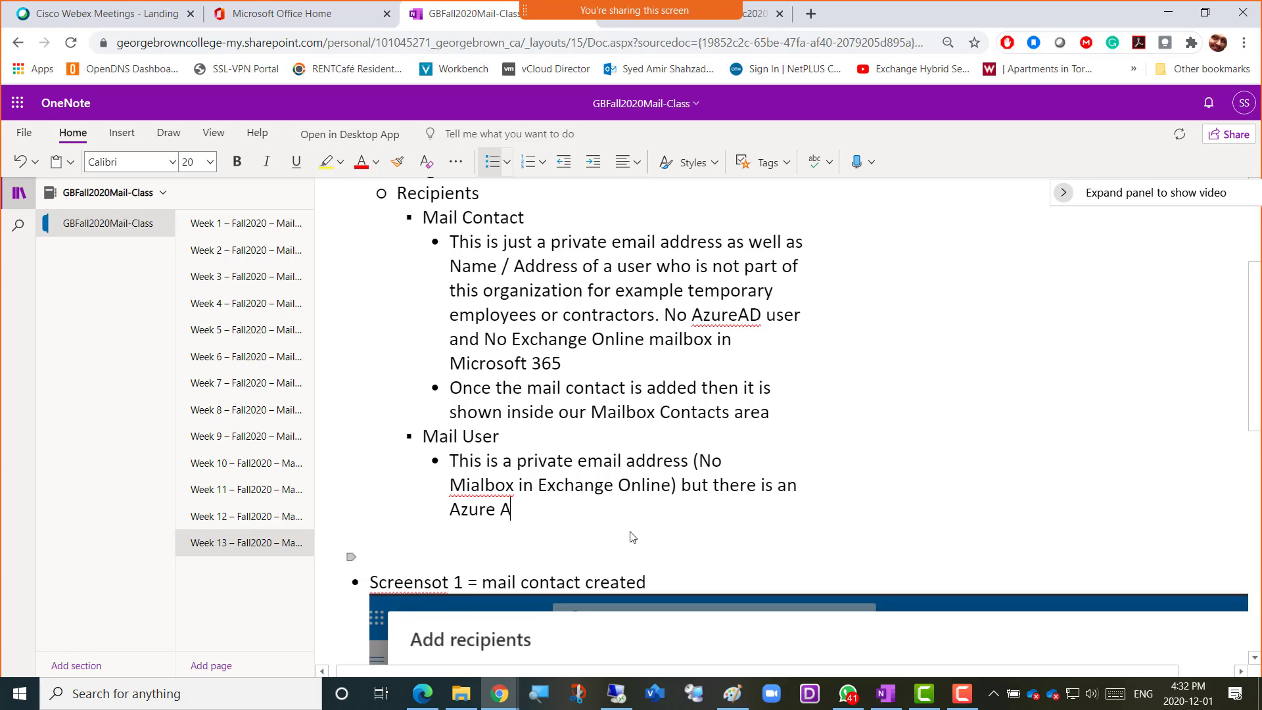
type("ctiveDirector")
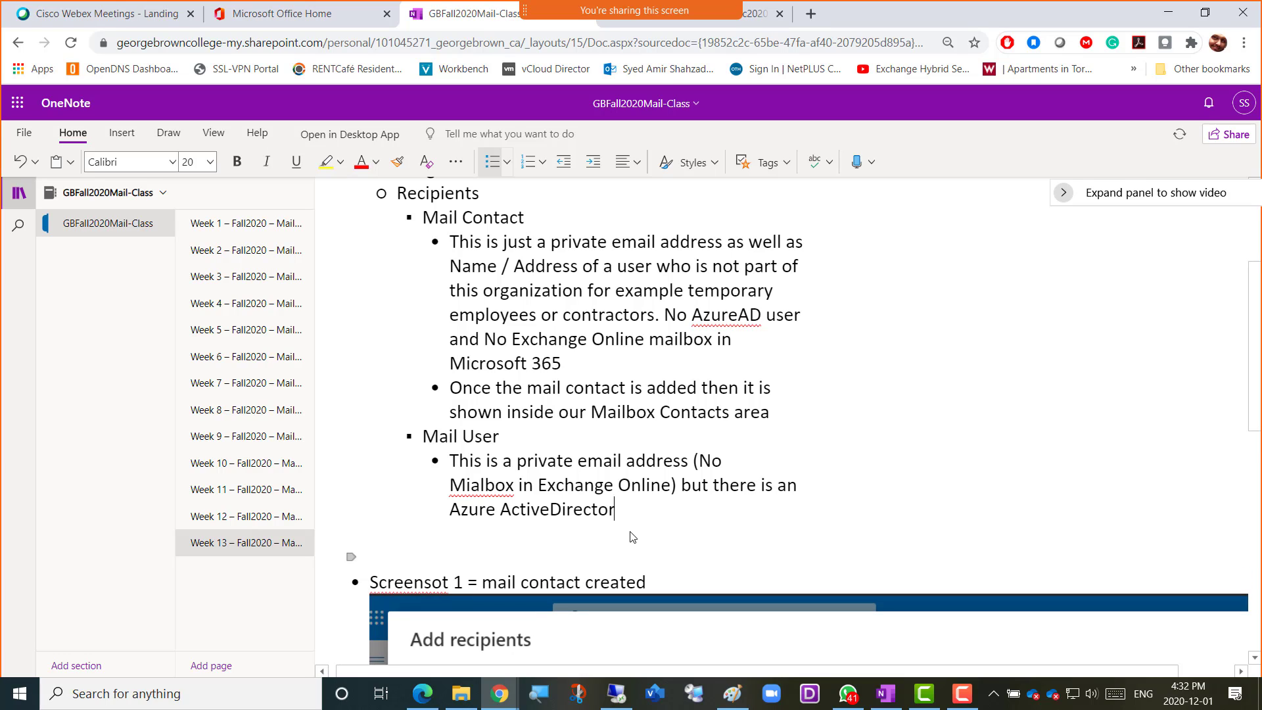
type("y user cr")
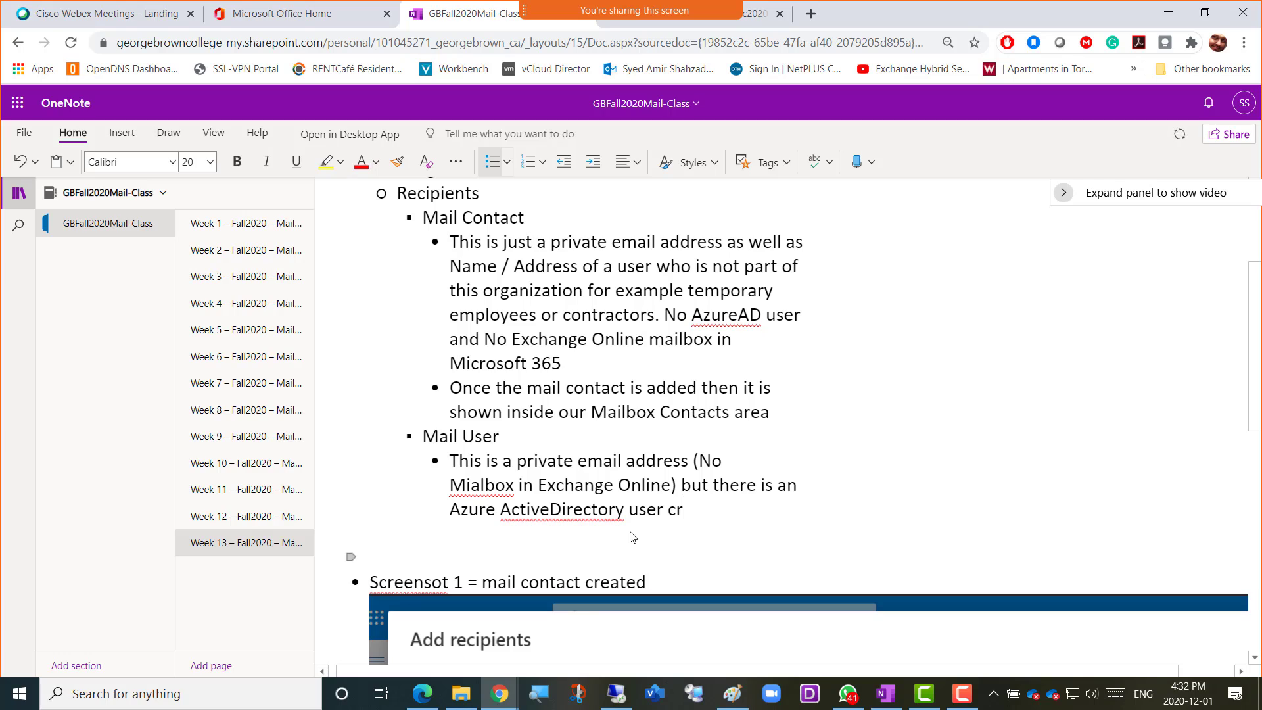
type("eated for this user")
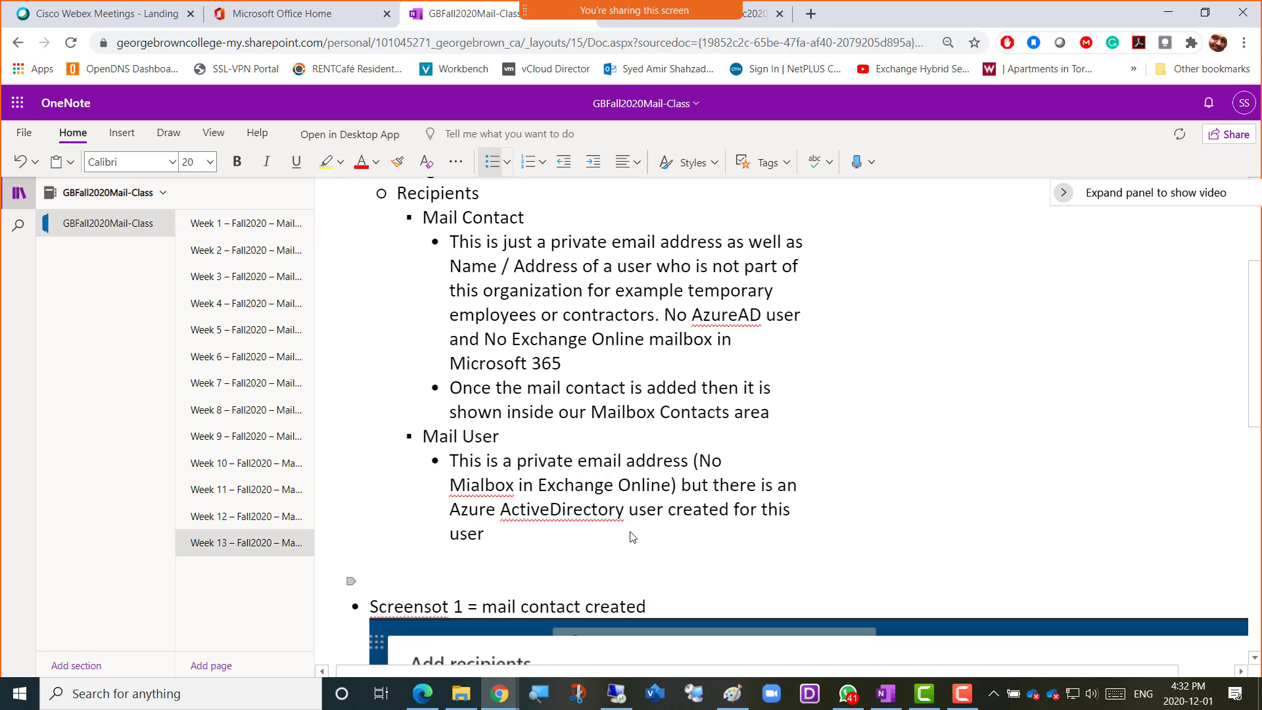
type(".")
Start a second bullet under Mail User with the words "In case the contractor"
key("Return")
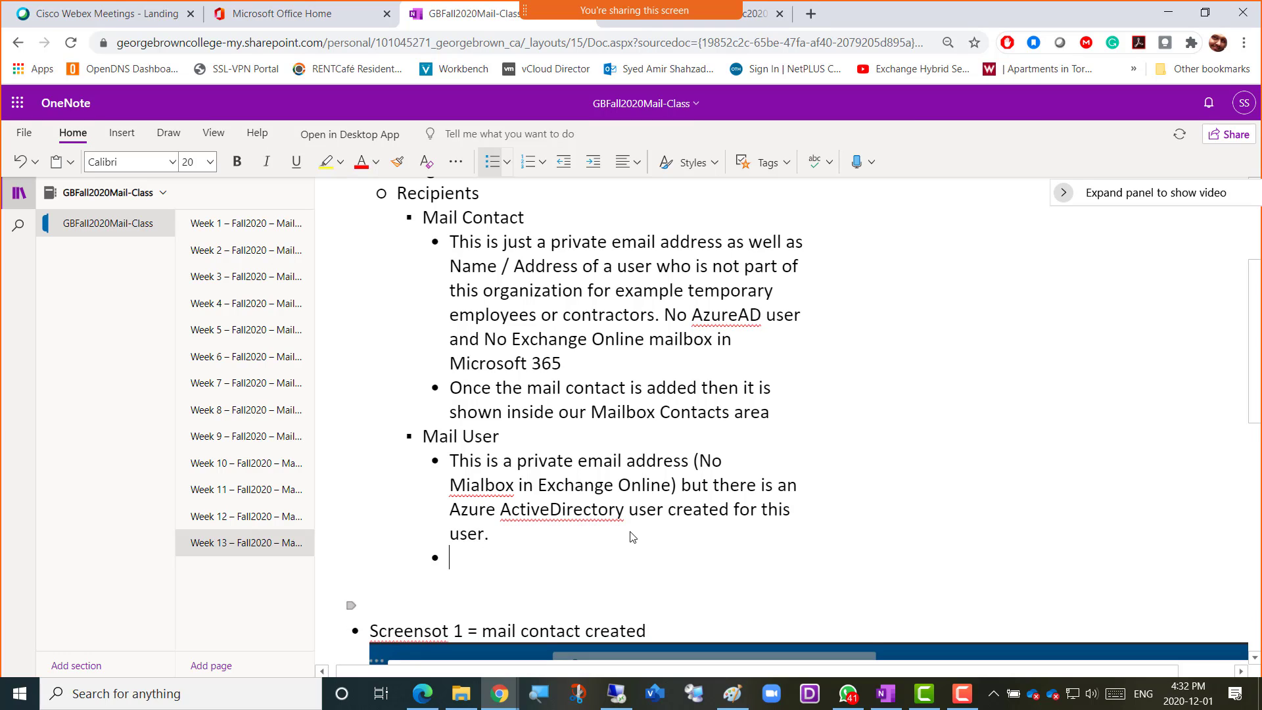
type("In case the contractor")
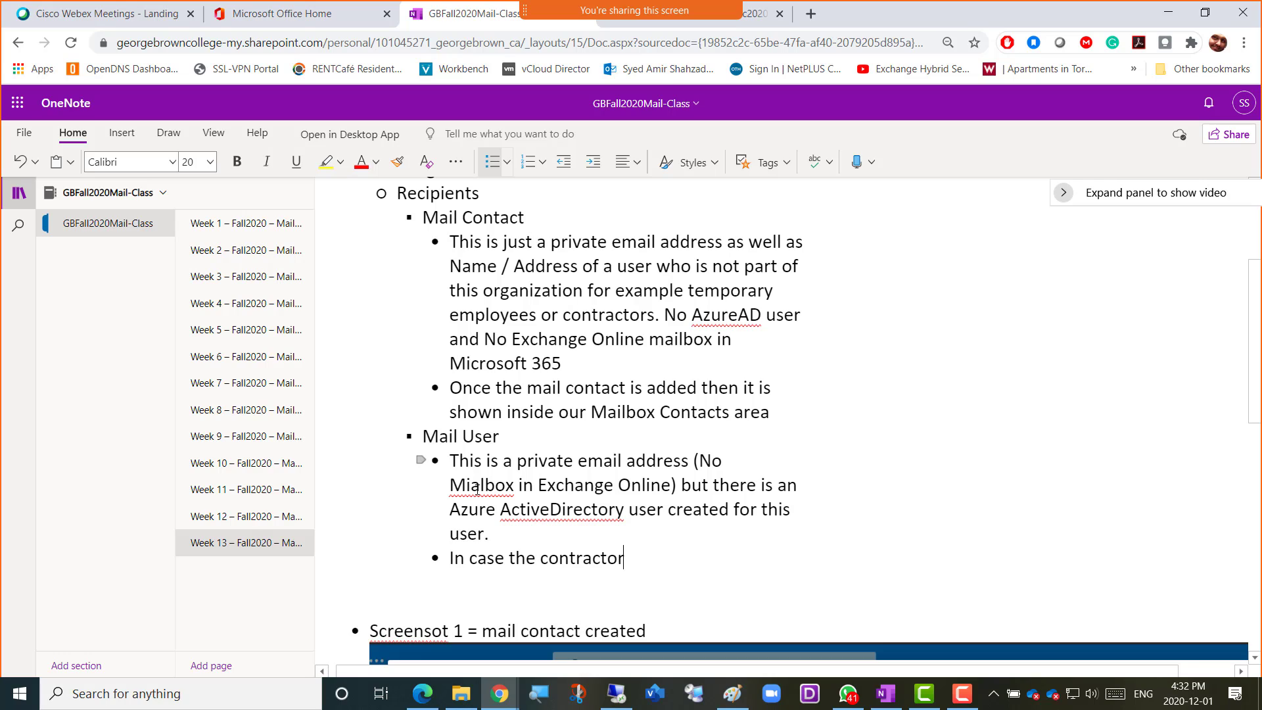
Correct the misspelled "Mialbox" to "Mailbox" in the first Mail User bullet and return to the end of the second bullet
right_click(500, 486)
left_click(559, 289)
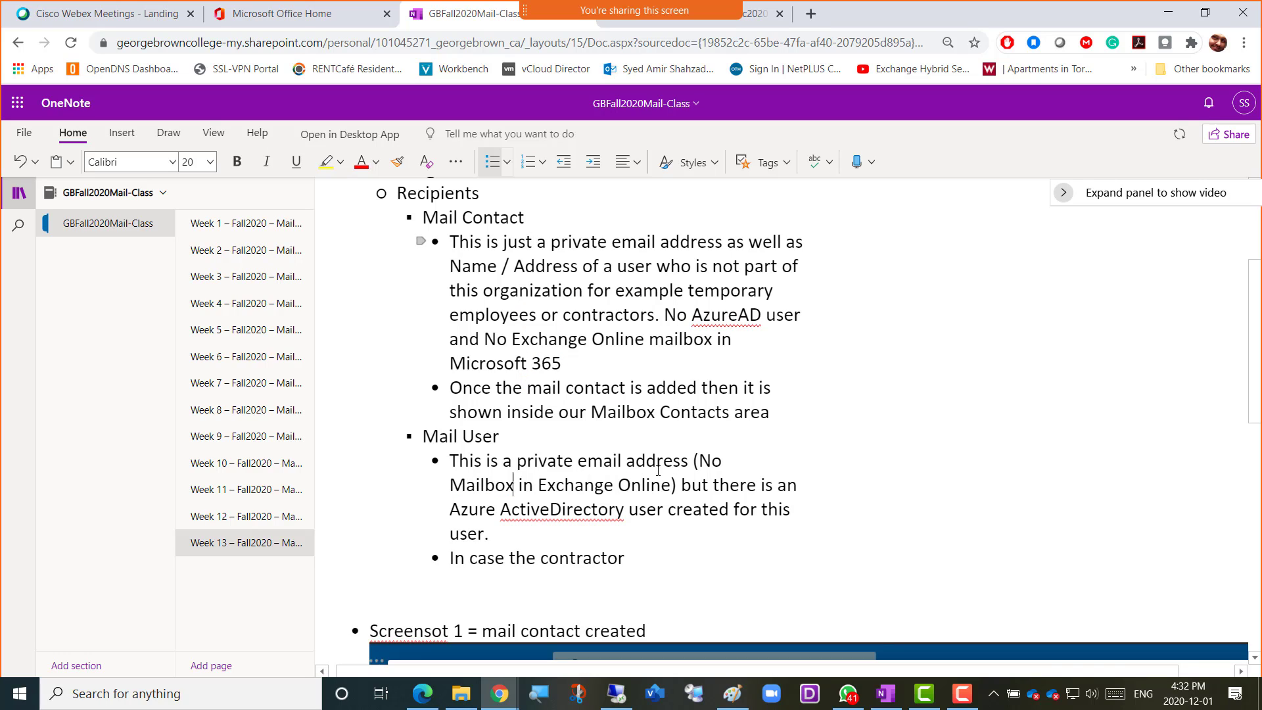
left_click(639, 556)
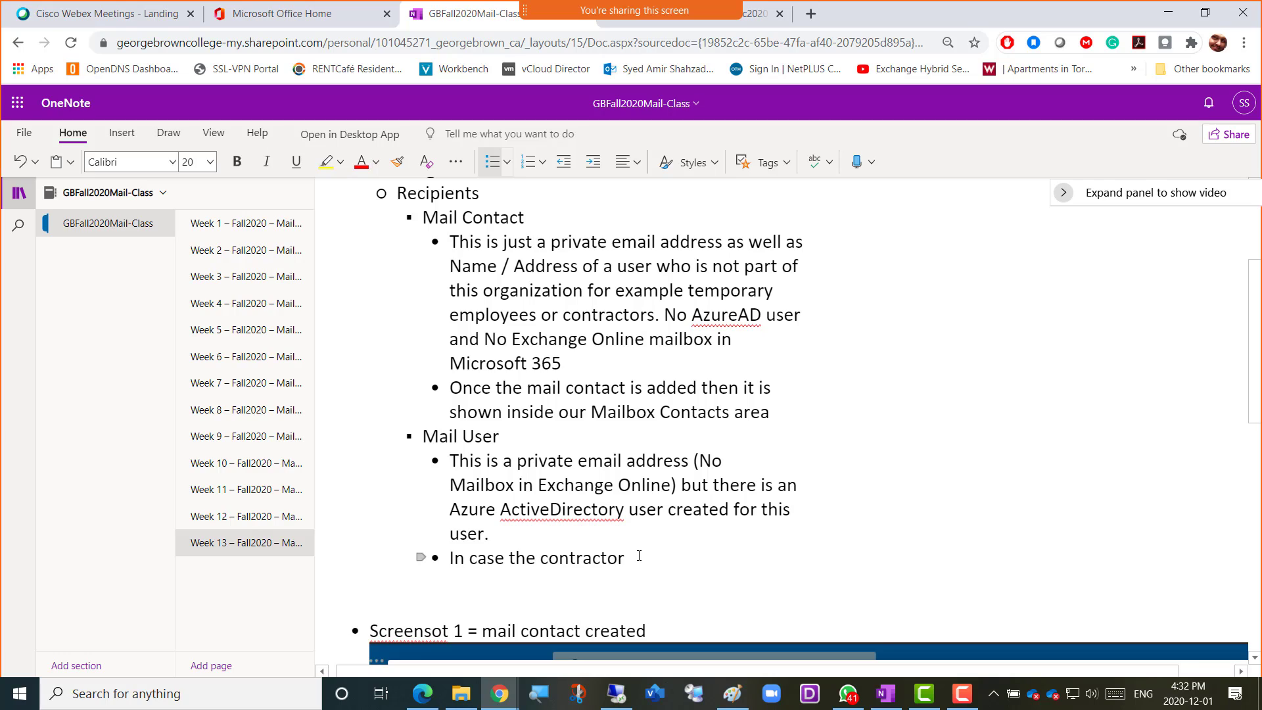
Continue the second Mail User bullet with "Azure AD user need to be added to any of the Microsoft 365 resources"
type("Azure AD user nee")
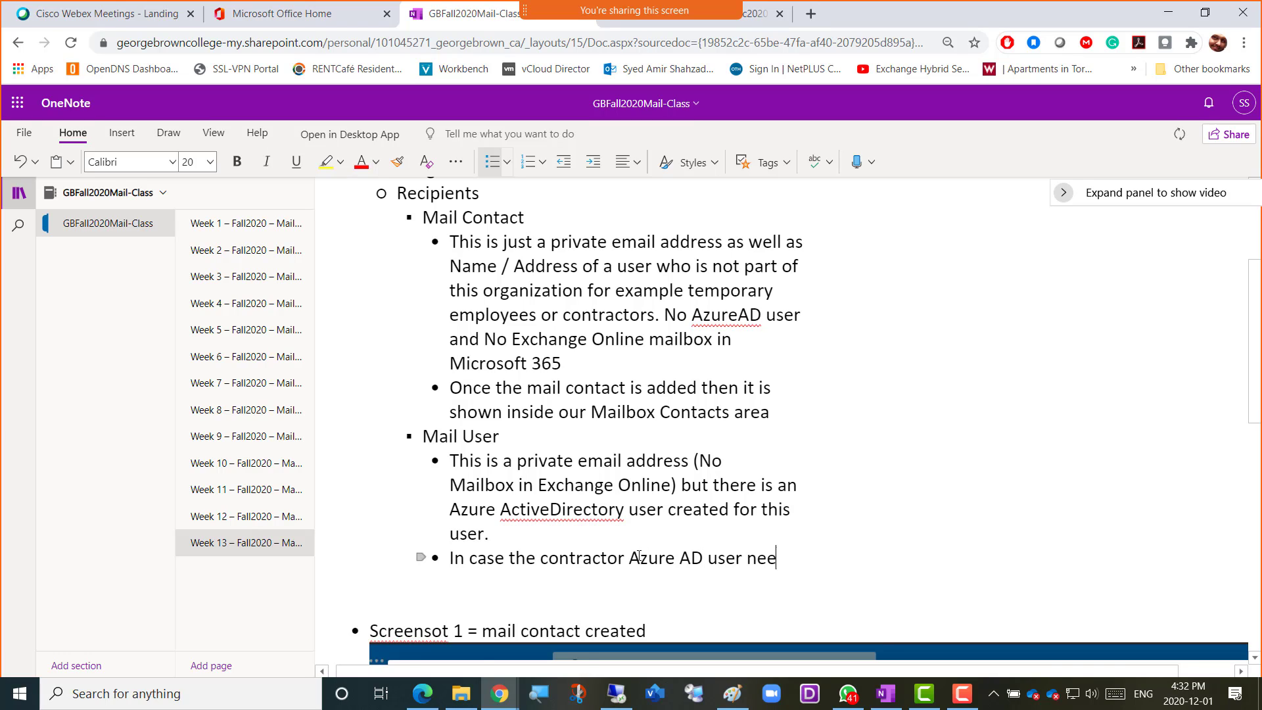
type("d to be added t")
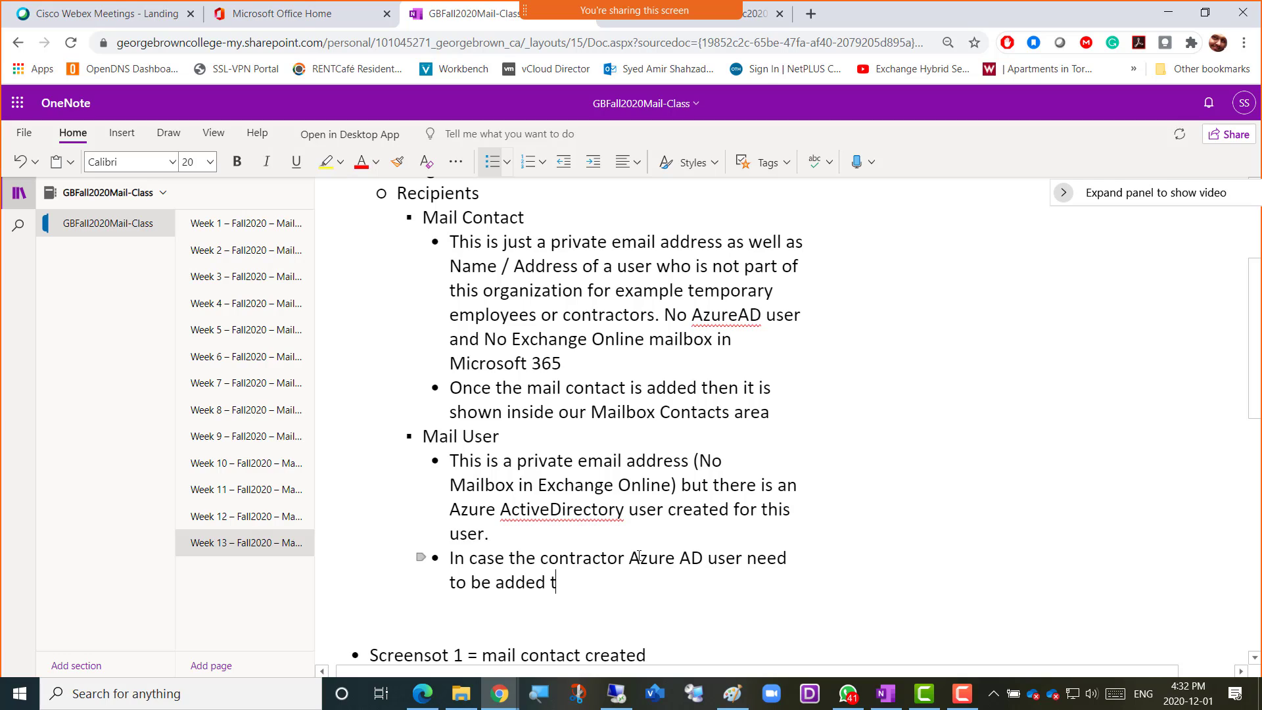
type("o any of the Microsoft 3")
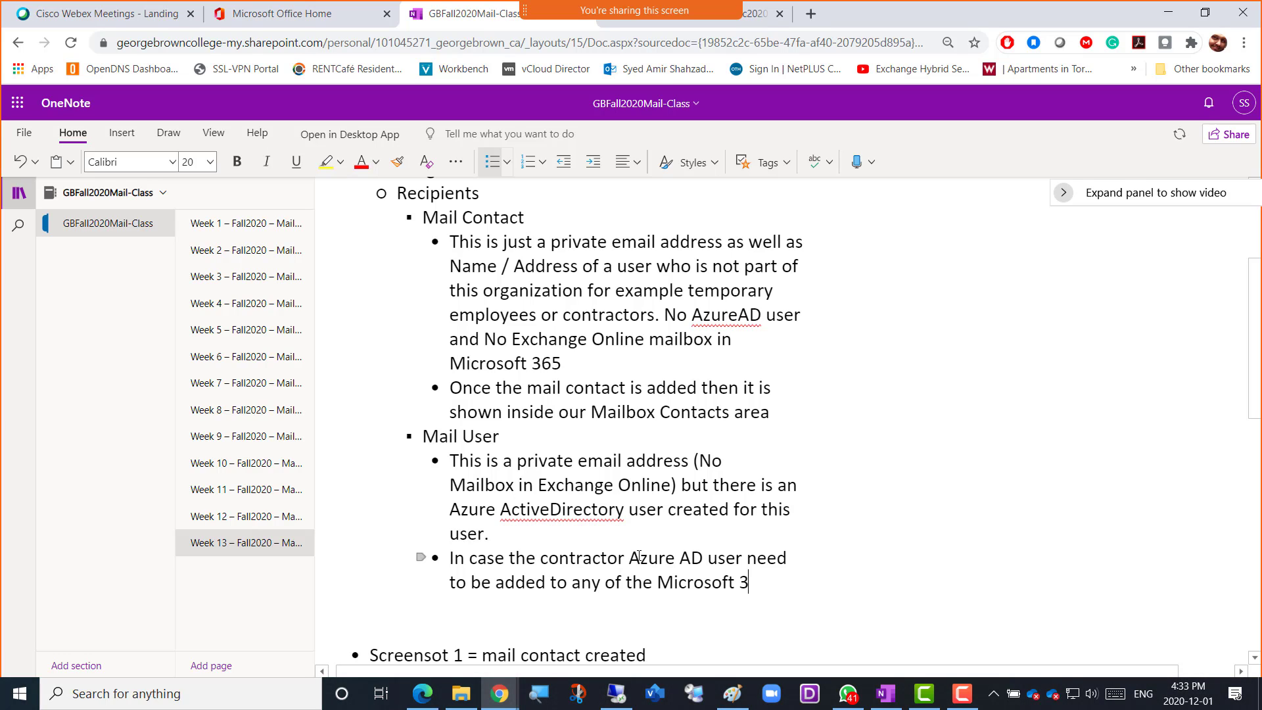
type("65 resources")
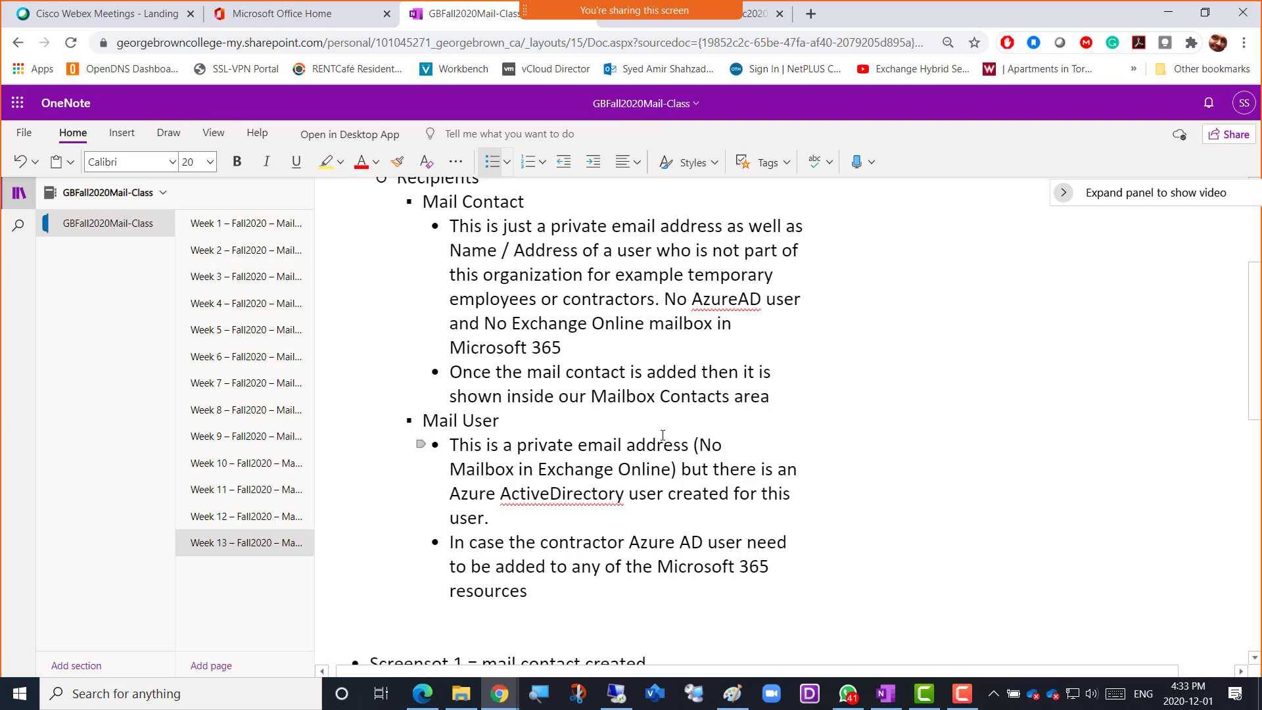
Switch to the Exchange admin center and start a new mail user whose first name is the instructor's given name plus "-MailUser"
key("alt+Tab")
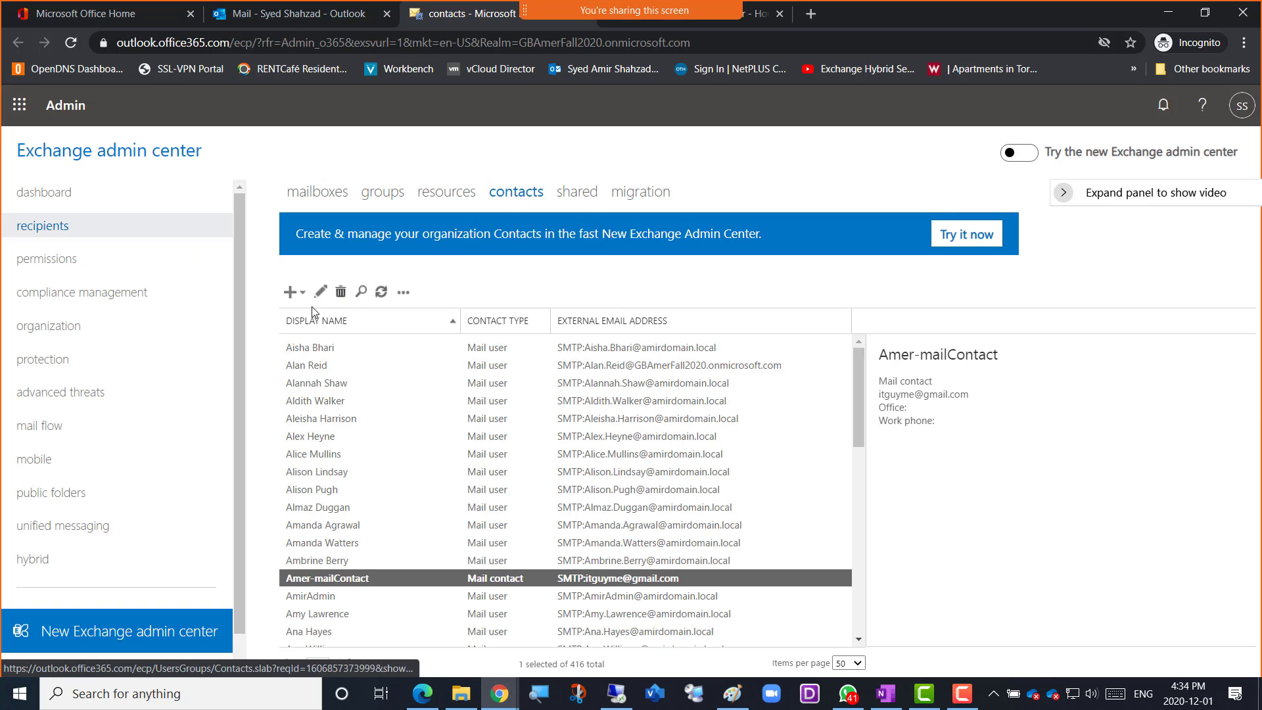
left_click(302, 293)
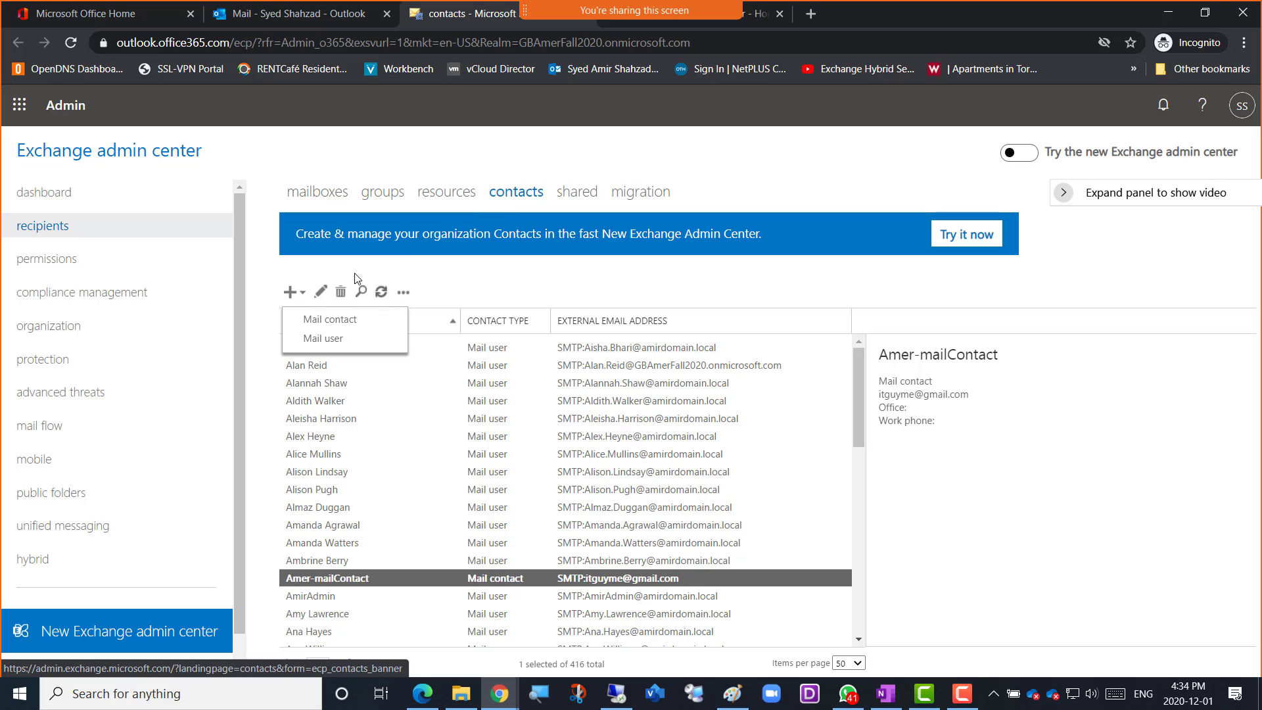
left_click(321, 347)
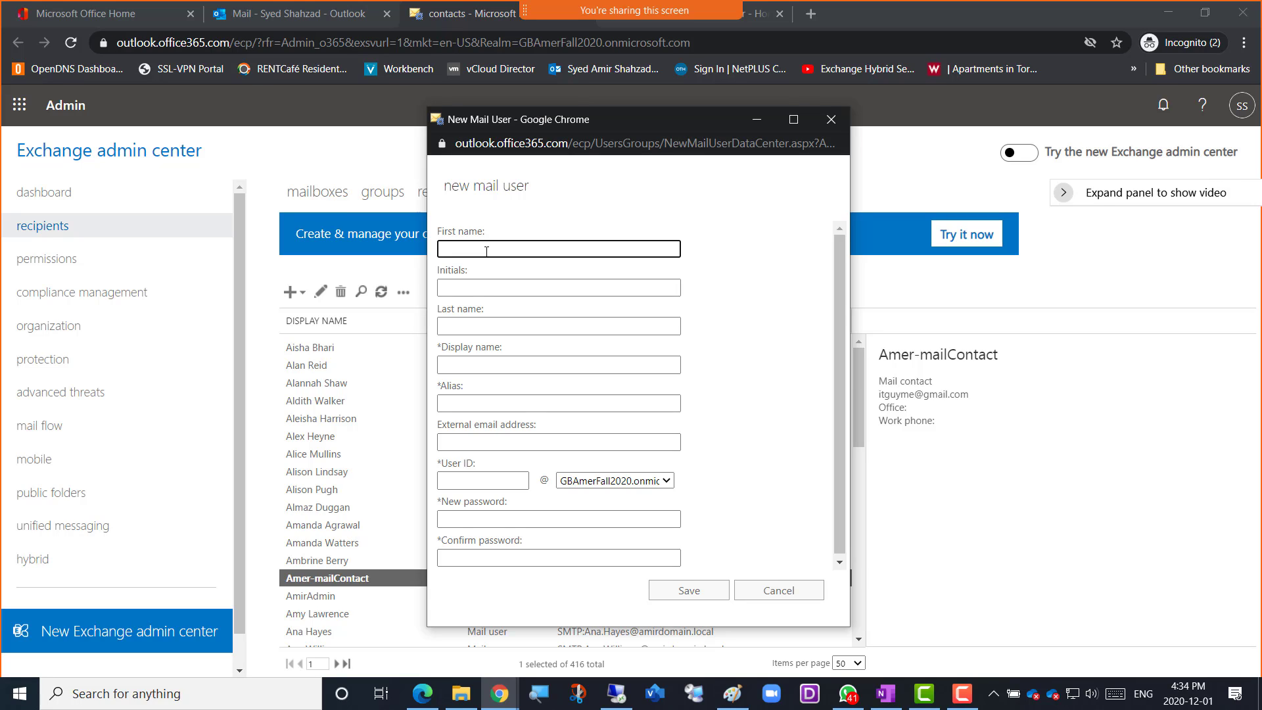
type("Amer-MailUser")
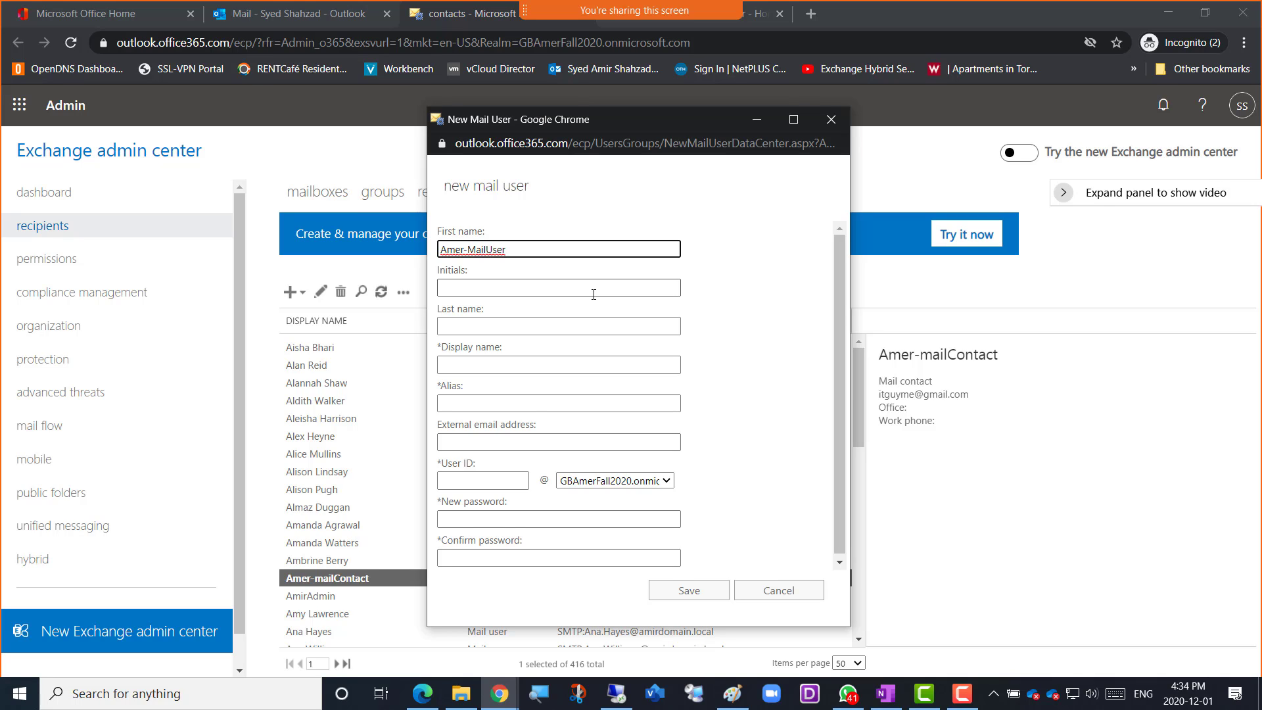
Reuse the mail user's first-name entry as both the display name and the alias
key("ctrl+a")
key("ctrl+c")
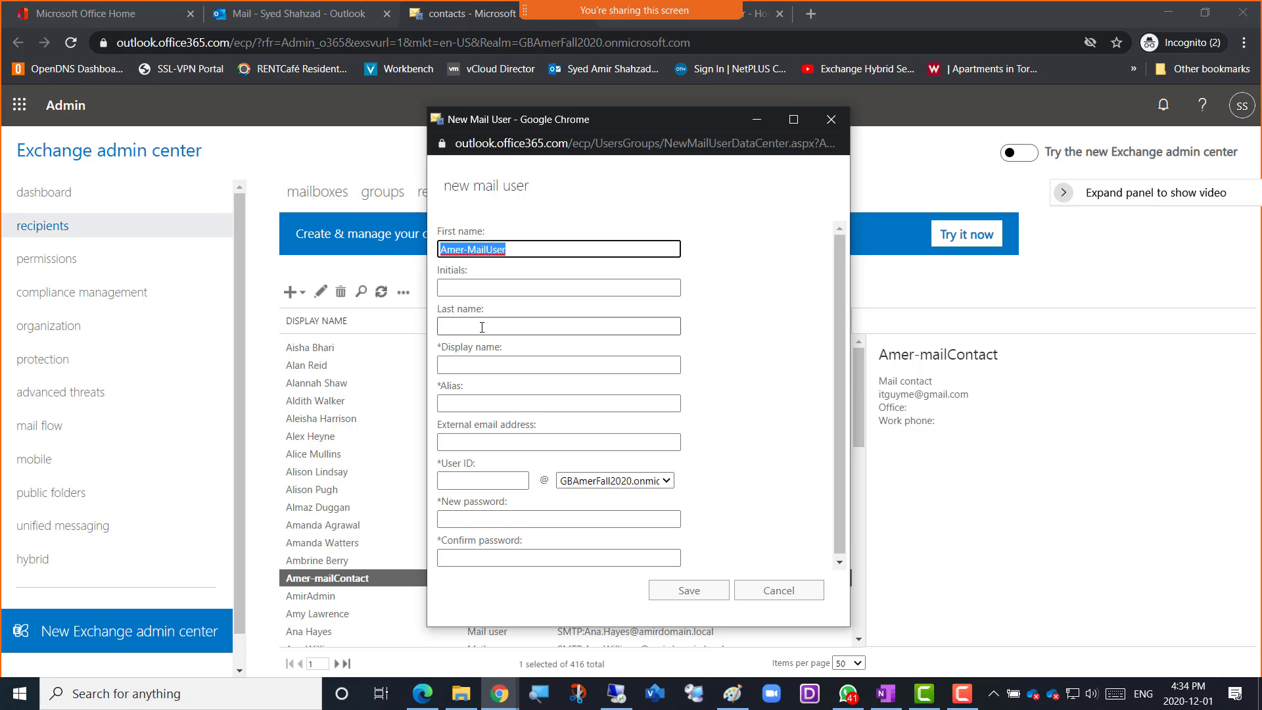
left_click(463, 365)
key("ctrl+v")
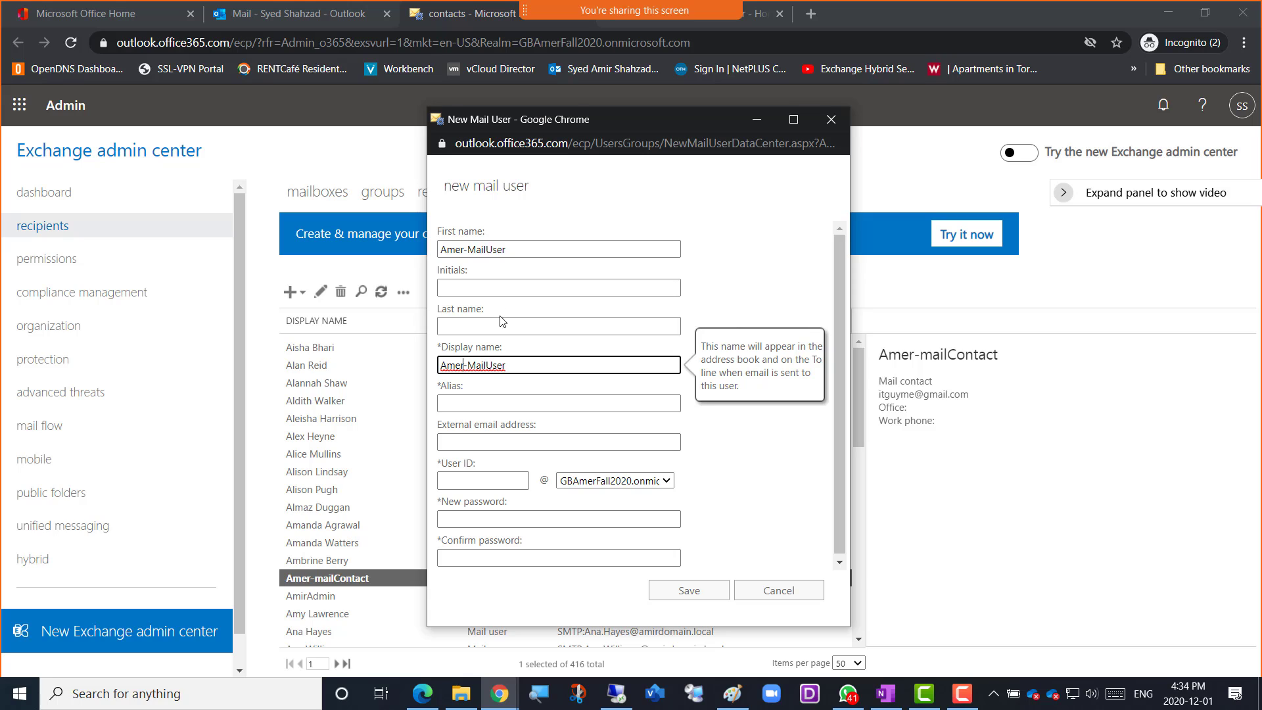
scroll(558, 362, "down", 1)
left_click(499, 400)
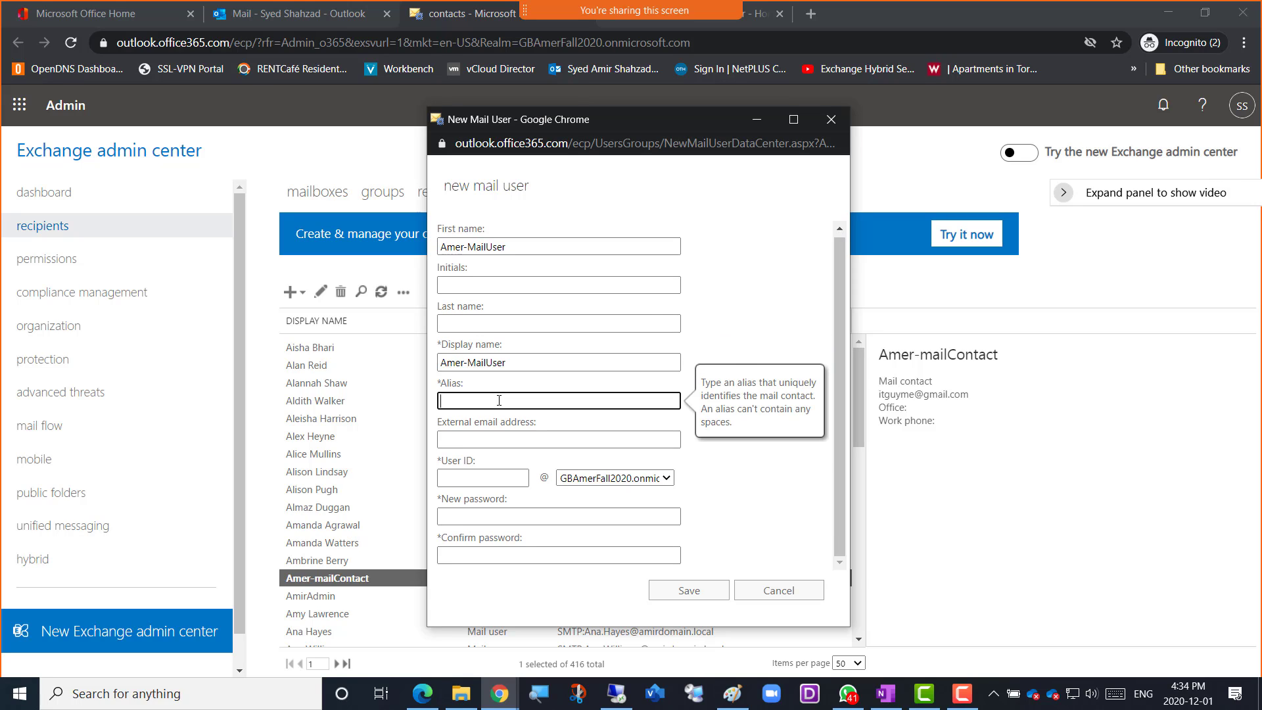
key("ctrl+v")
Enter the contractor's private e-mail address as the mail user's external email address
left_click(513, 439)
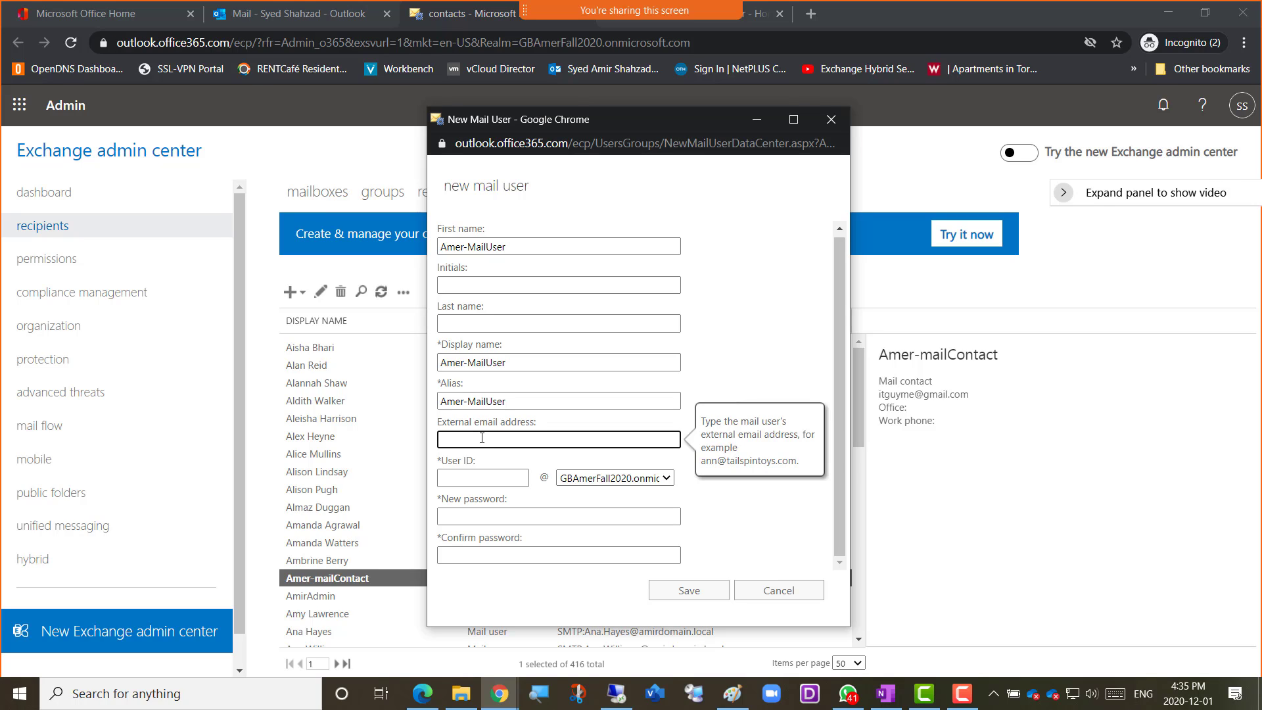
left_click_drag(501, 439, 418, 449)
Copy the mail user's alias into the User ID, keeping the GBAmerFall2020 onmicrosoft domain
left_click(495, 477)
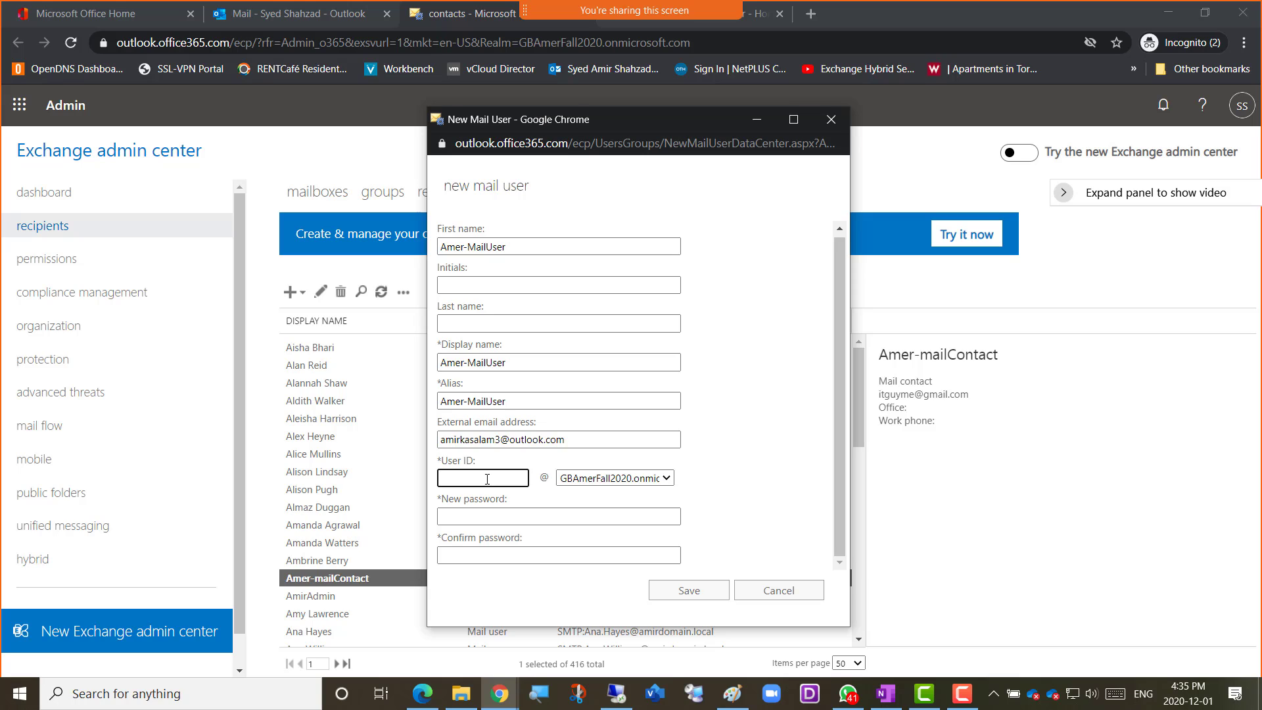
left_click_drag(506, 402, 428, 410)
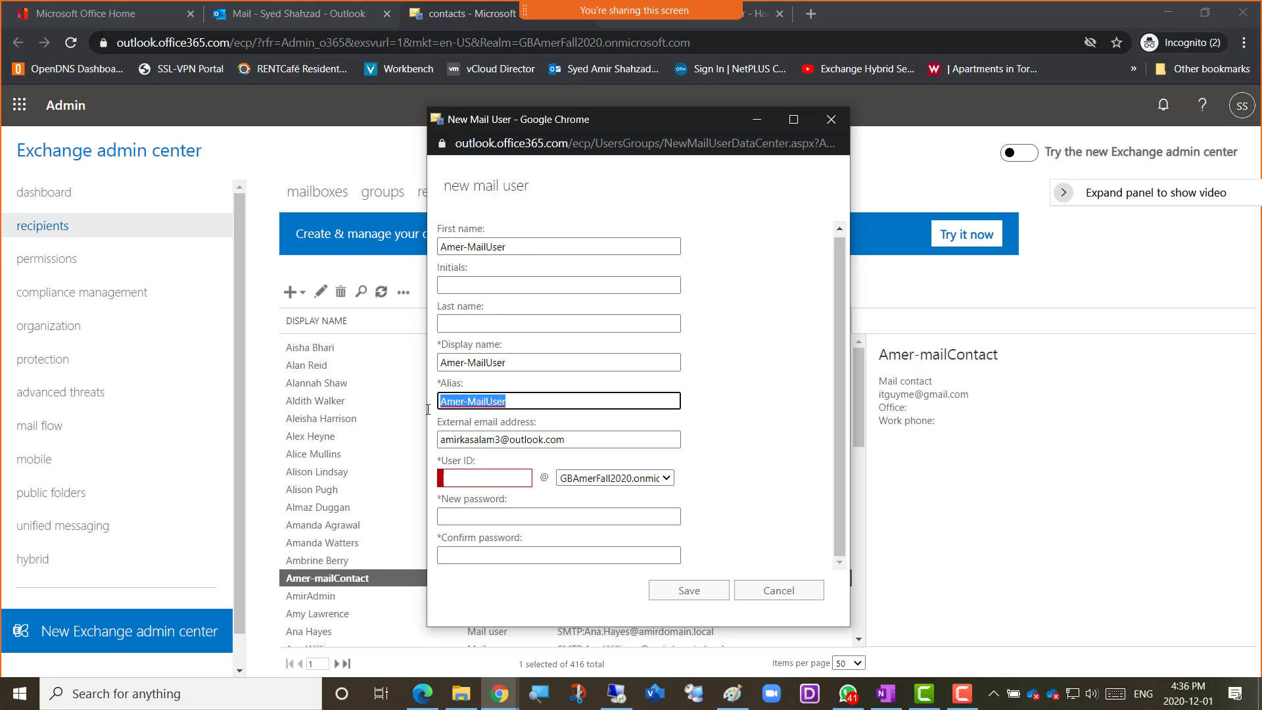
left_click(460, 478)
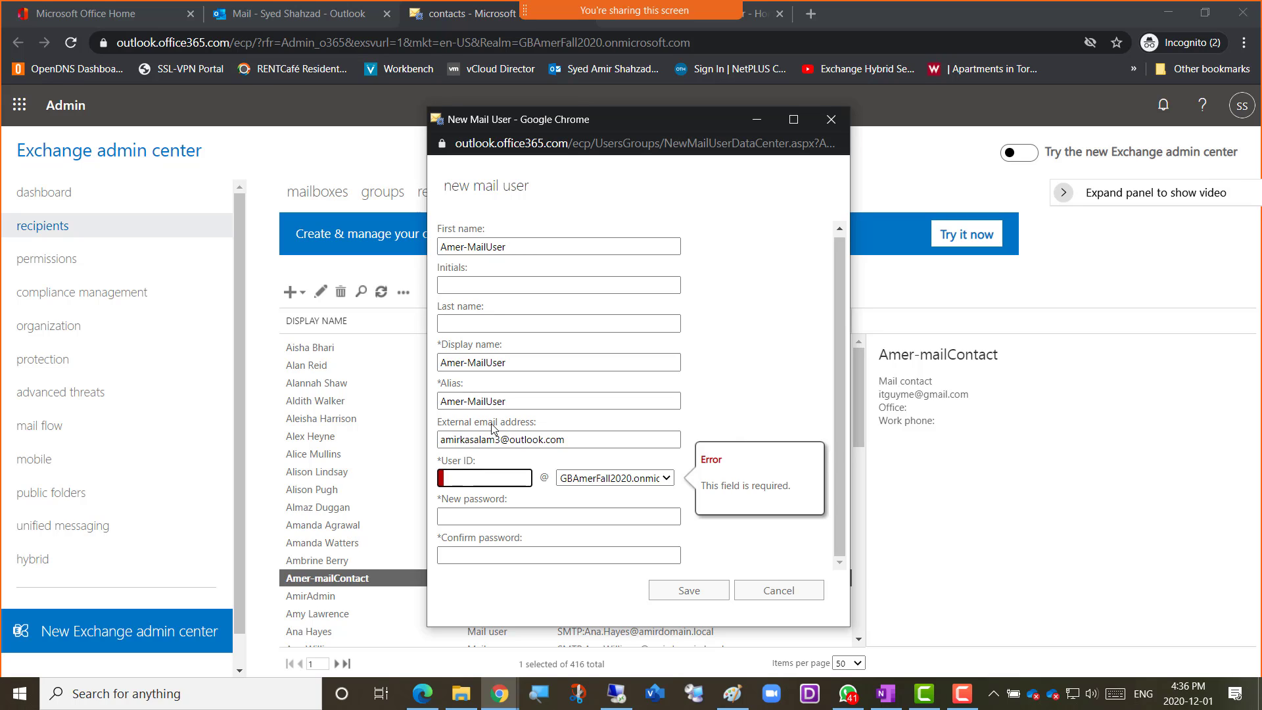
left_click_drag(518, 403, 437, 404)
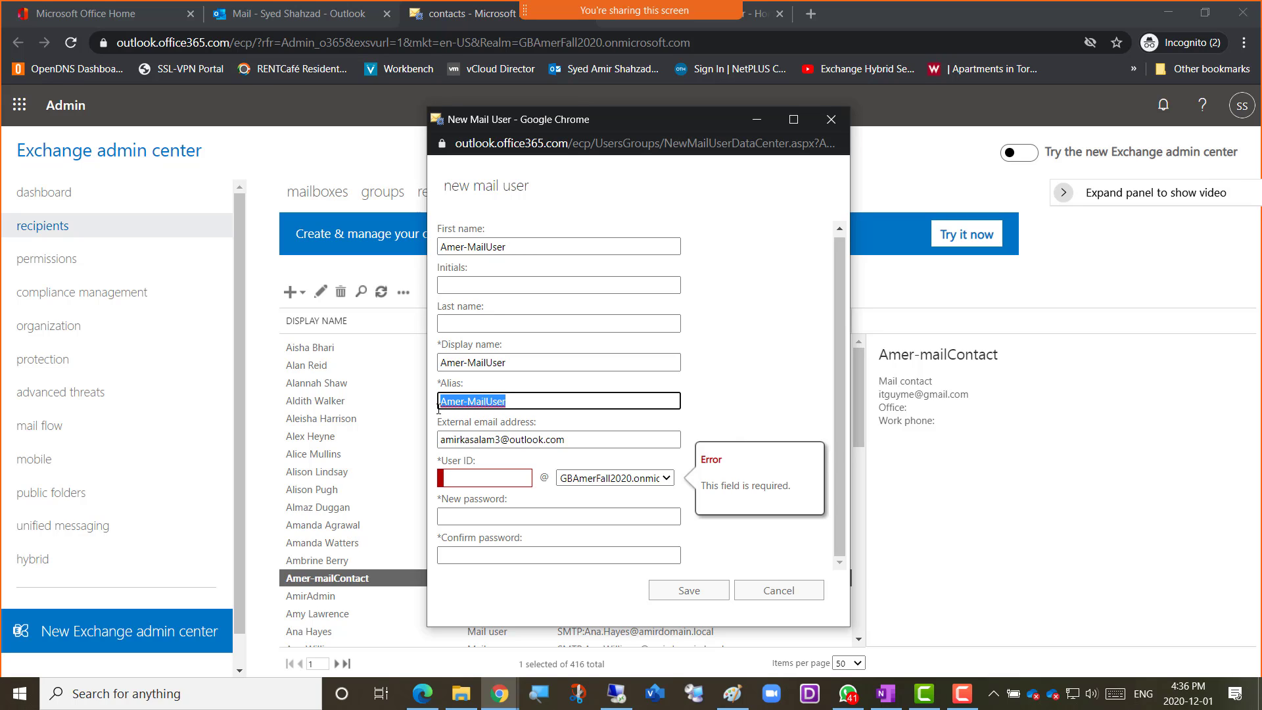
key("ctrl+c")
left_click(463, 478)
key("ctrl+v")
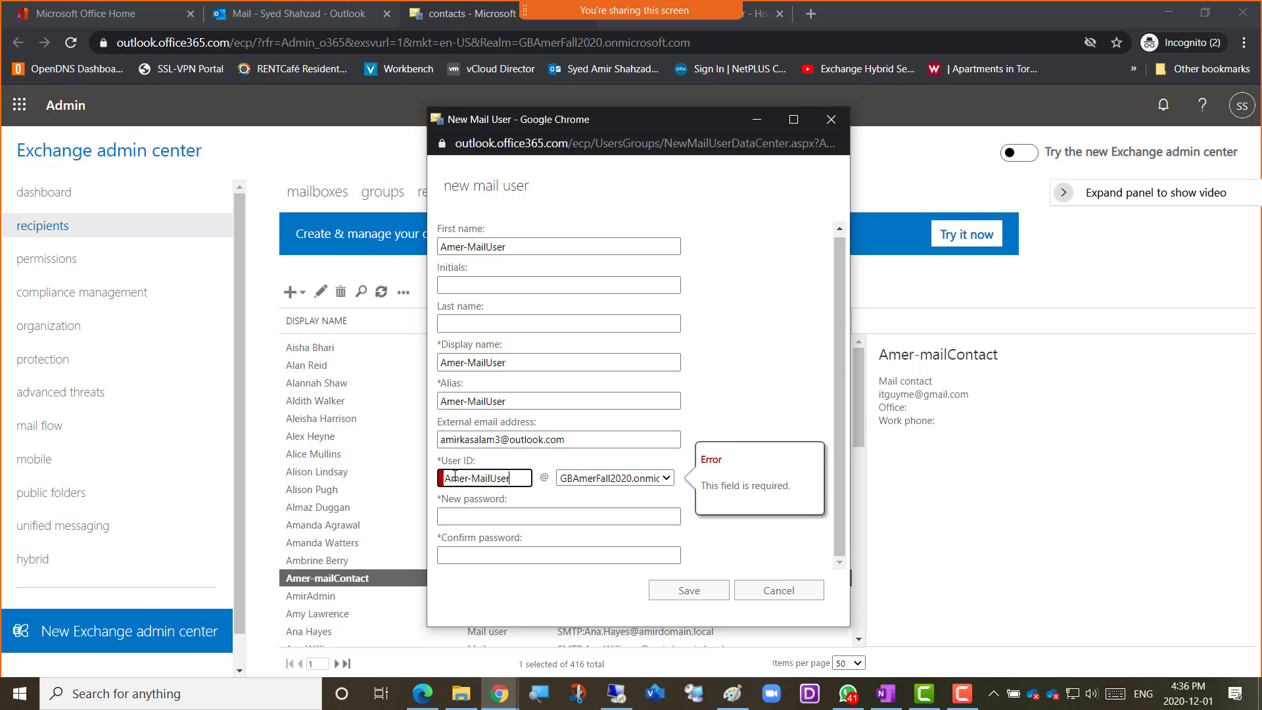
left_click(588, 498)
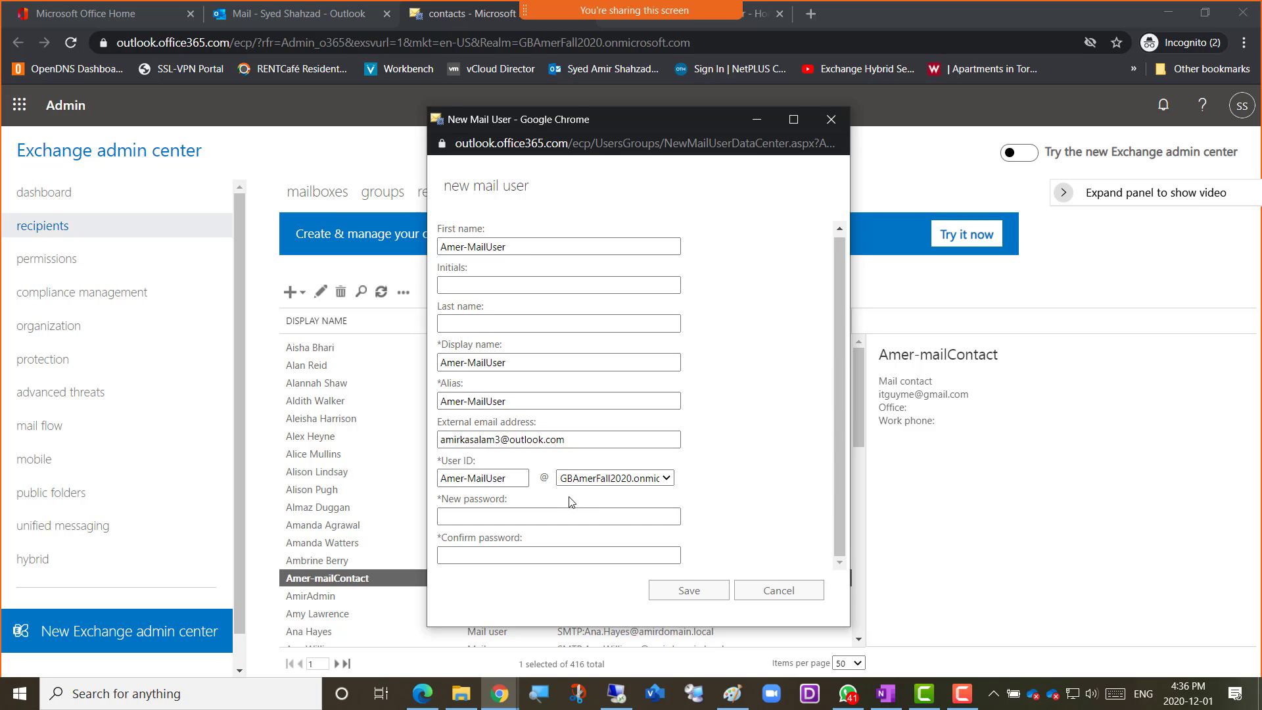
Enter the new mail user's account password and repeat it to confirm it
left_click(485, 516)
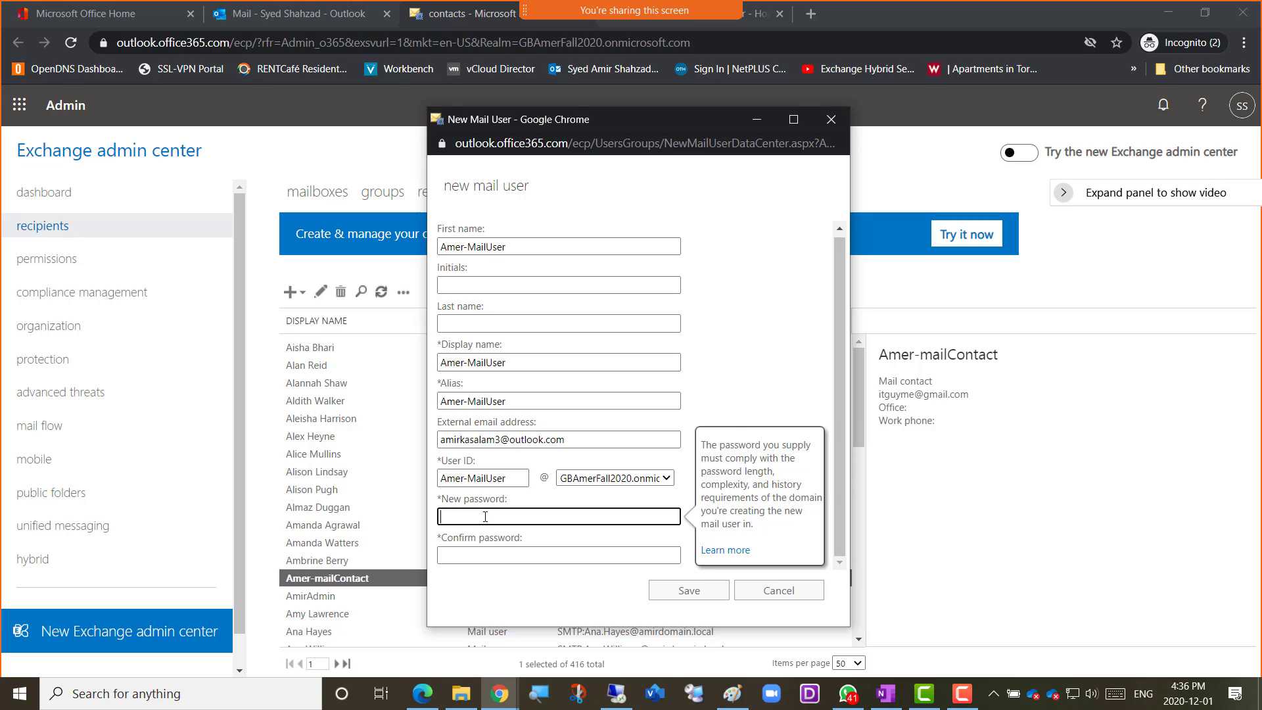
type("•••••••••••")
key("Tab")
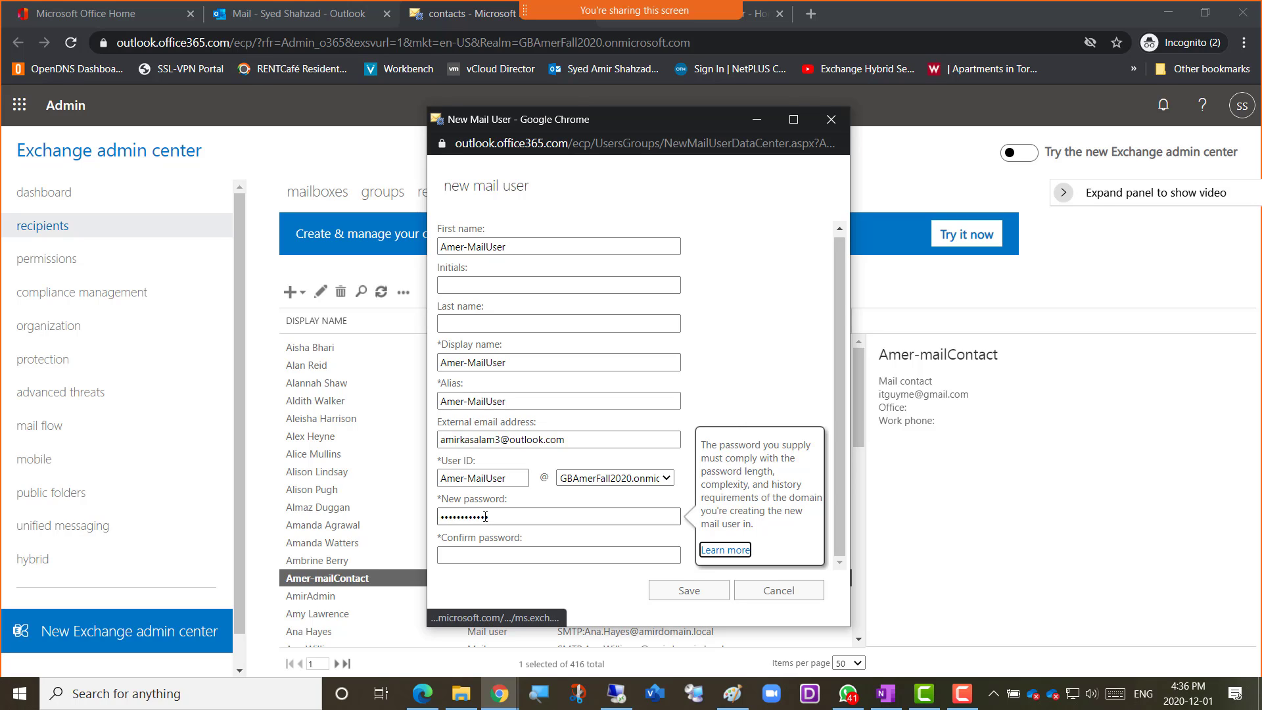
key("Tab")
type("••••")
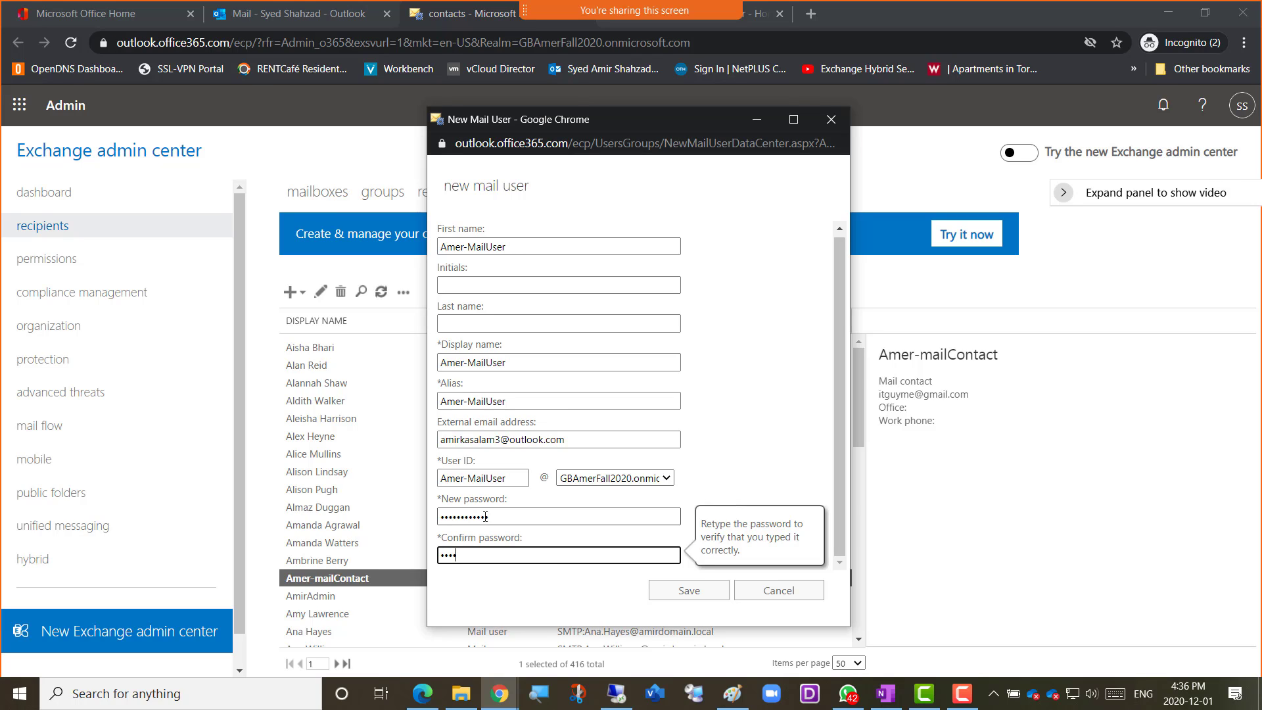
type("•••••••")
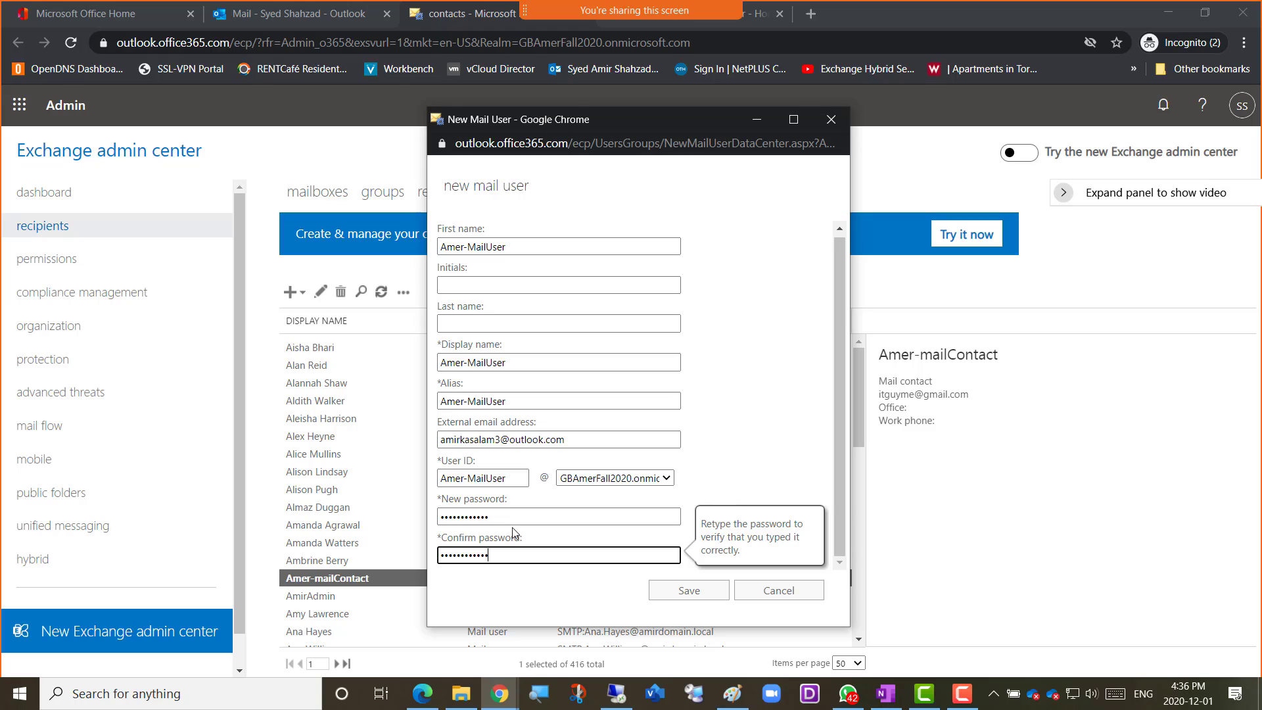
Examine the external email address entered for the new mail user
left_click(567, 440)
left_click_drag(566, 440, 439, 439)
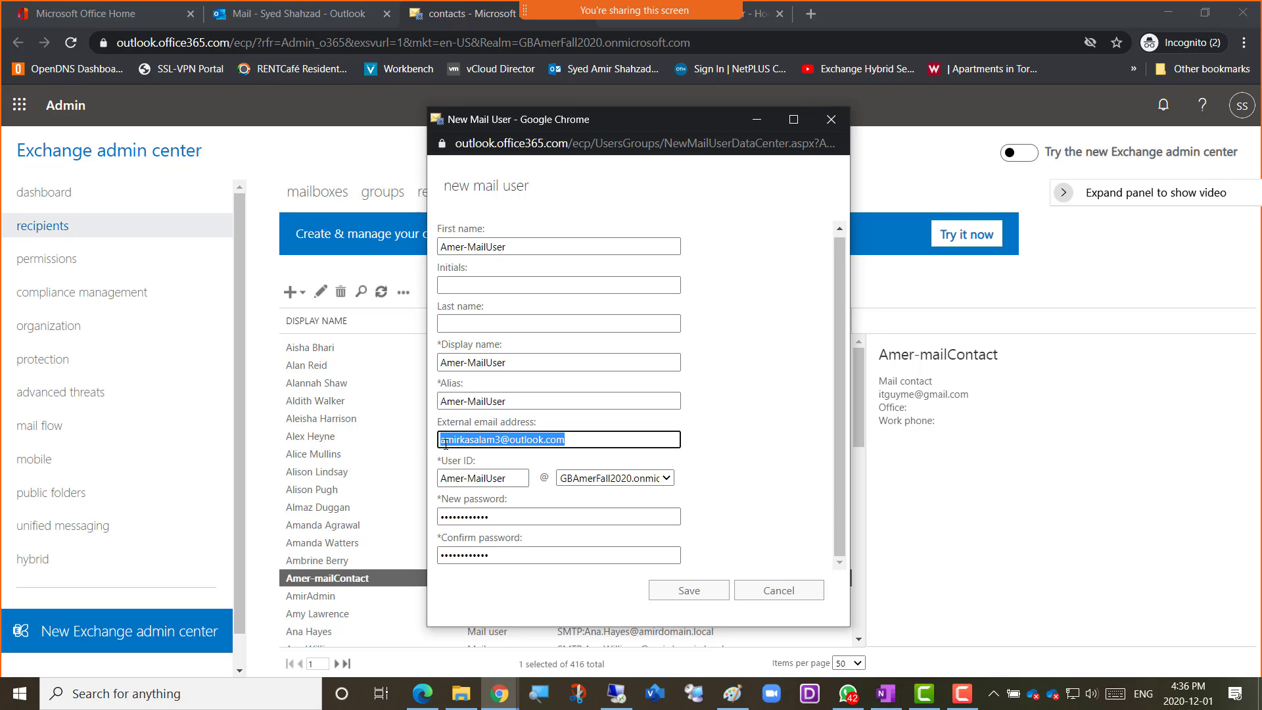
left_click(576, 440)
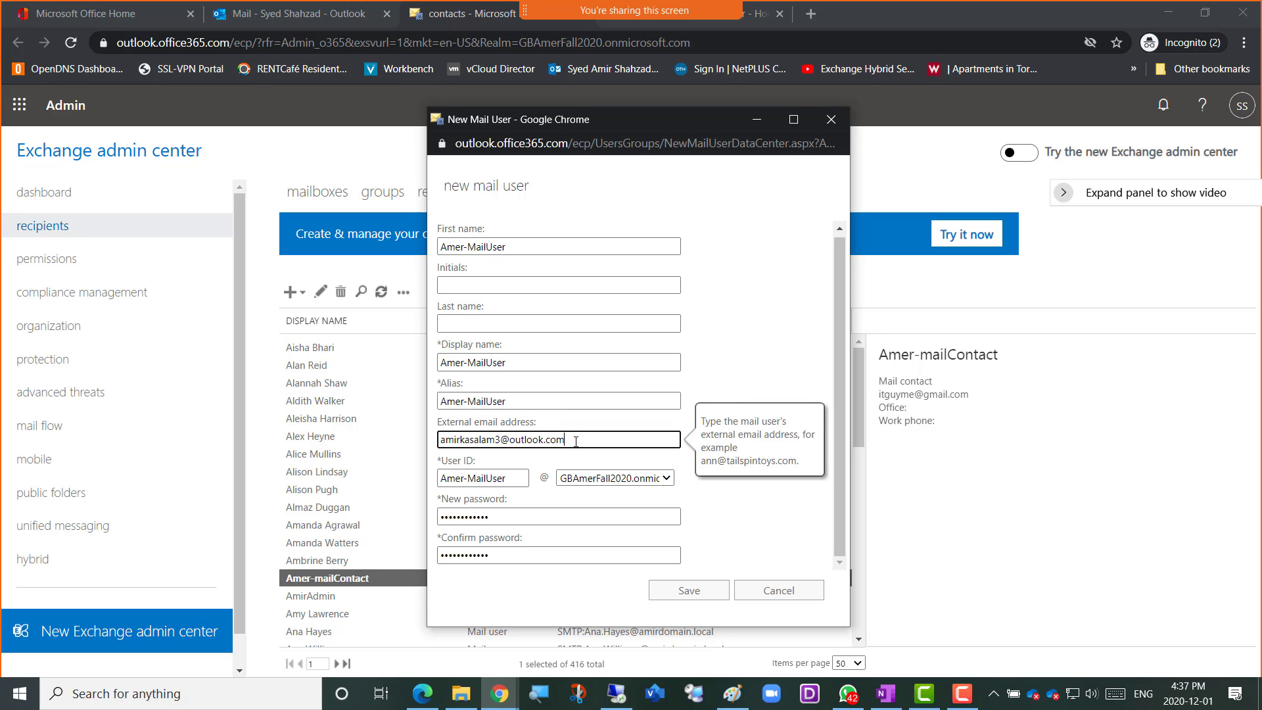
left_click_drag(576, 442, 438, 440)
left_click(597, 441)
left_click(749, 286)
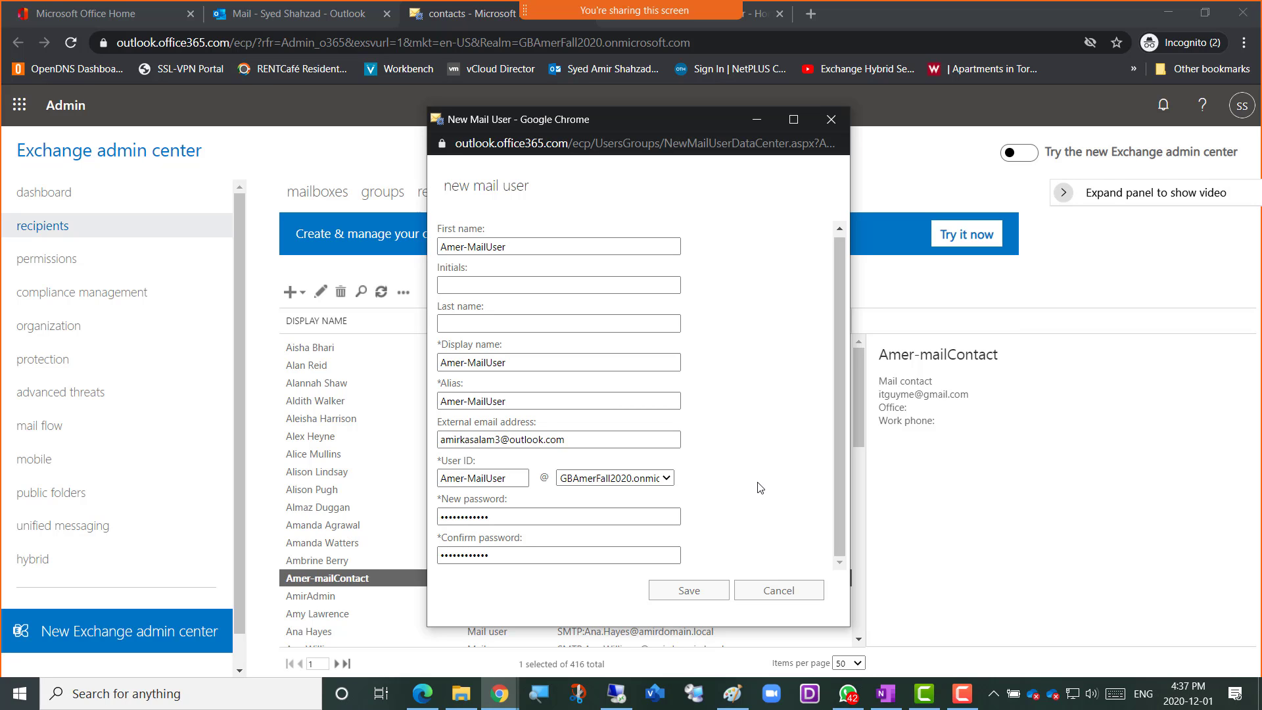
Capture a screen snip of the filled-in new mail user form and switch to the OneNote class notes
key("super+shift+s")
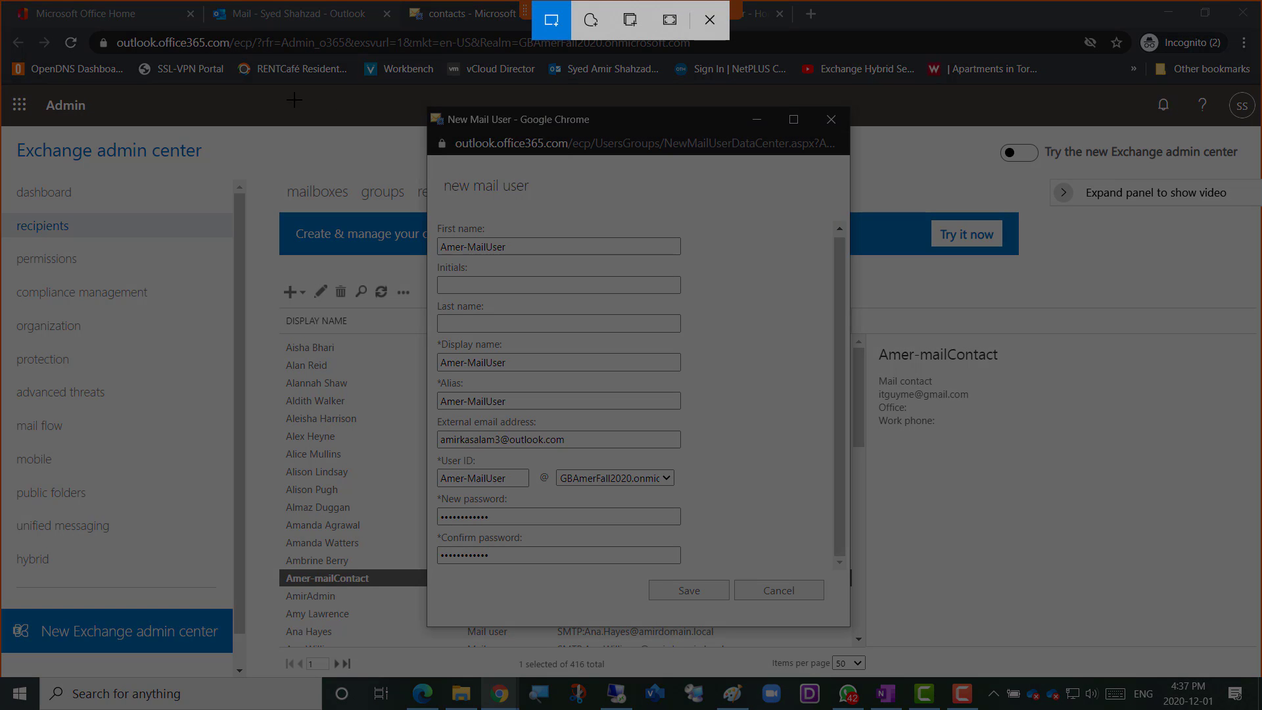
left_click_drag(19, 82, 951, 686)
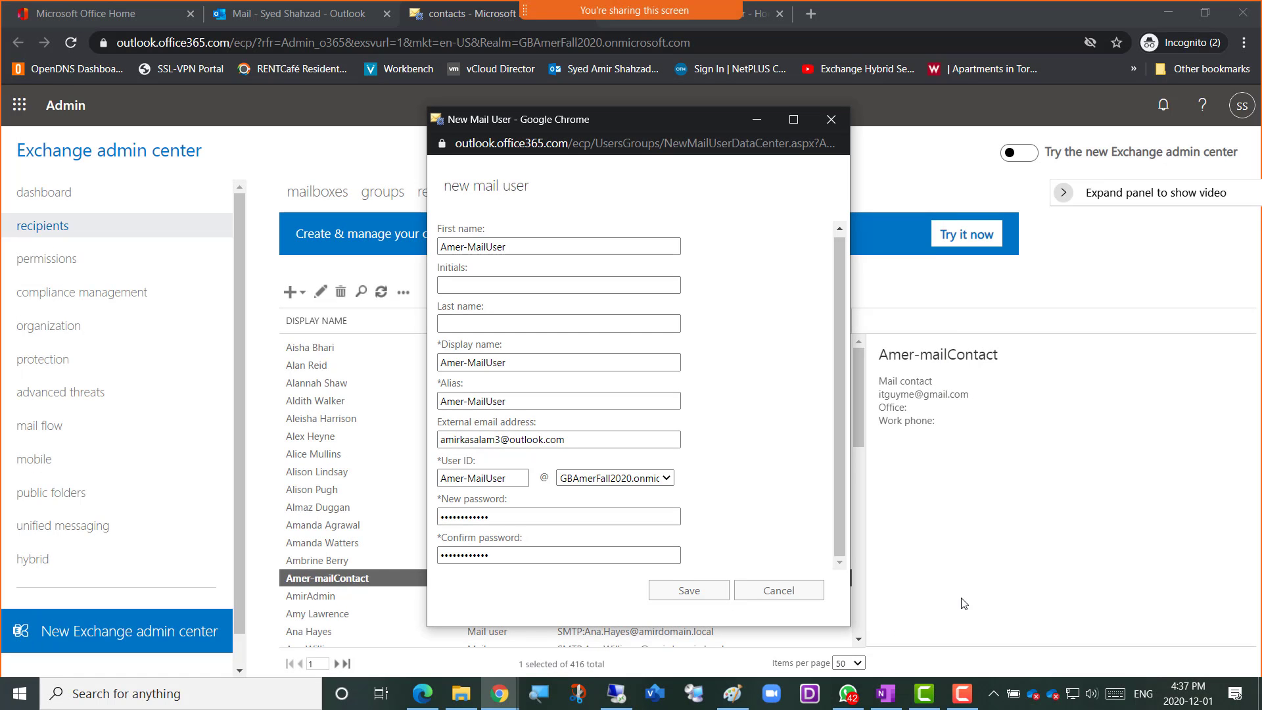
left_click(500, 693)
left_click(550, 634)
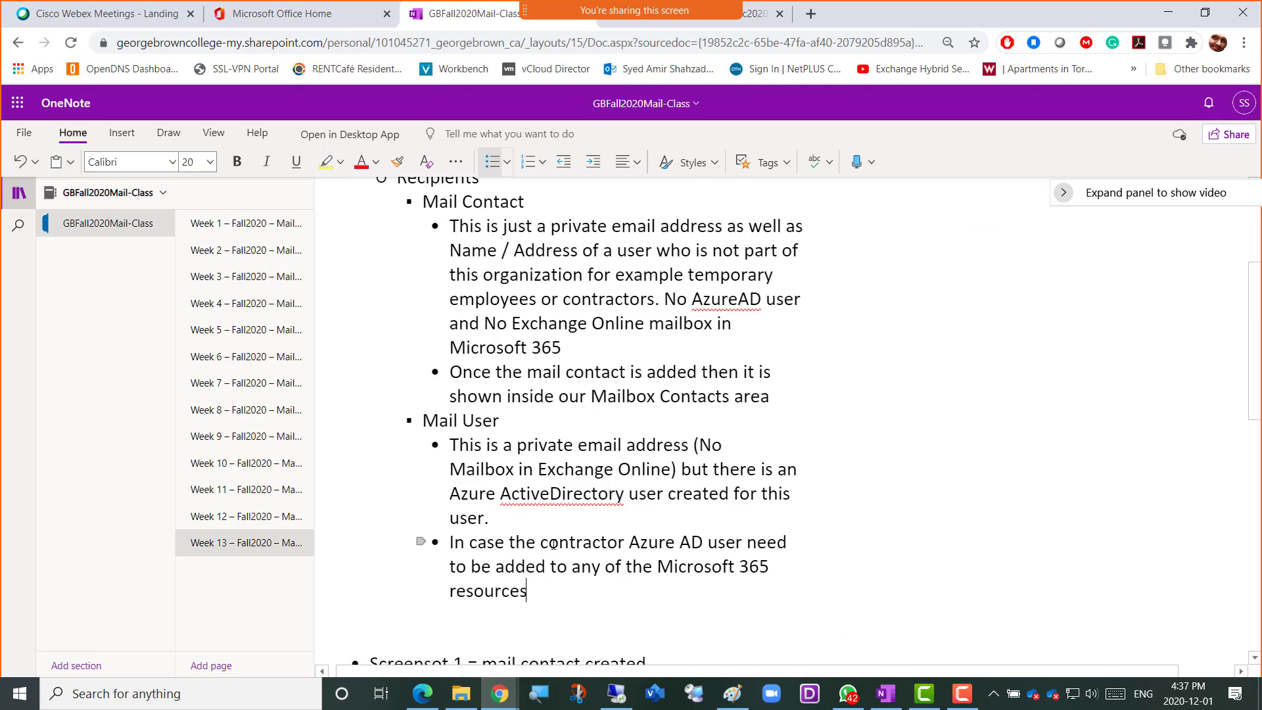
Add the bullet "Screenshot 2 = mail user being created" at the end of the notes and paste the captured snip below it
key("ctrl+v")
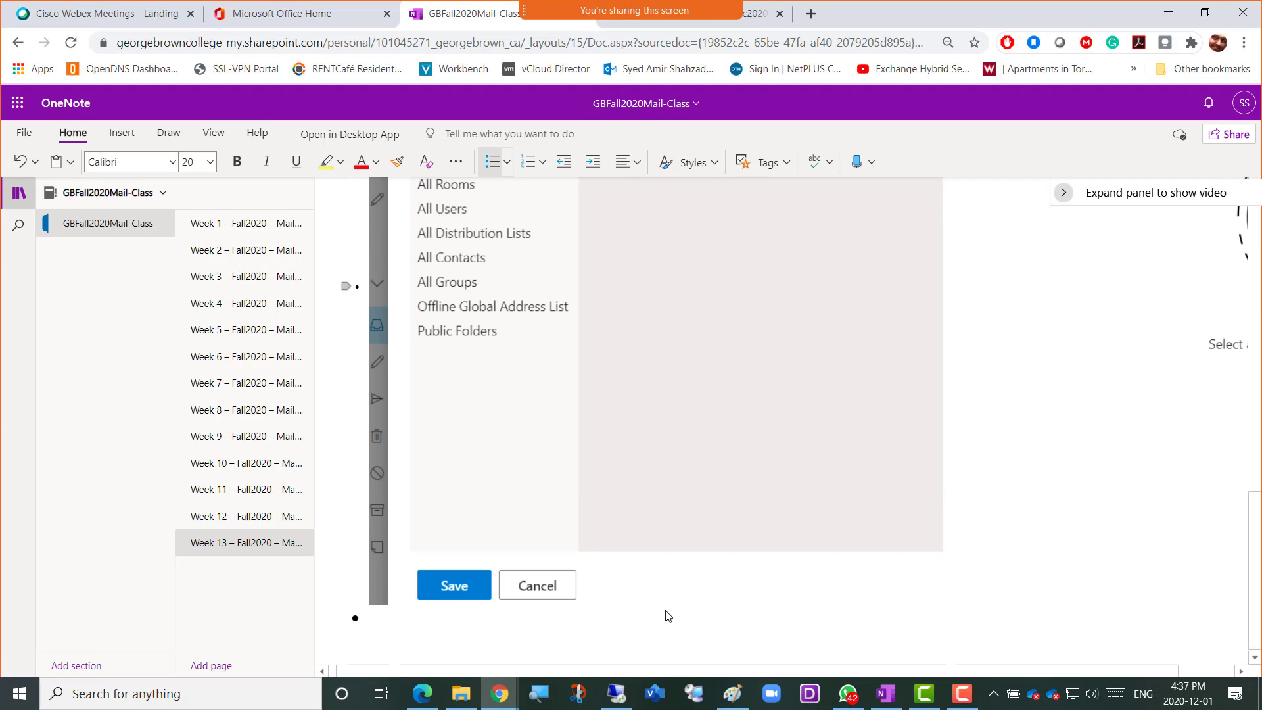
type("S")
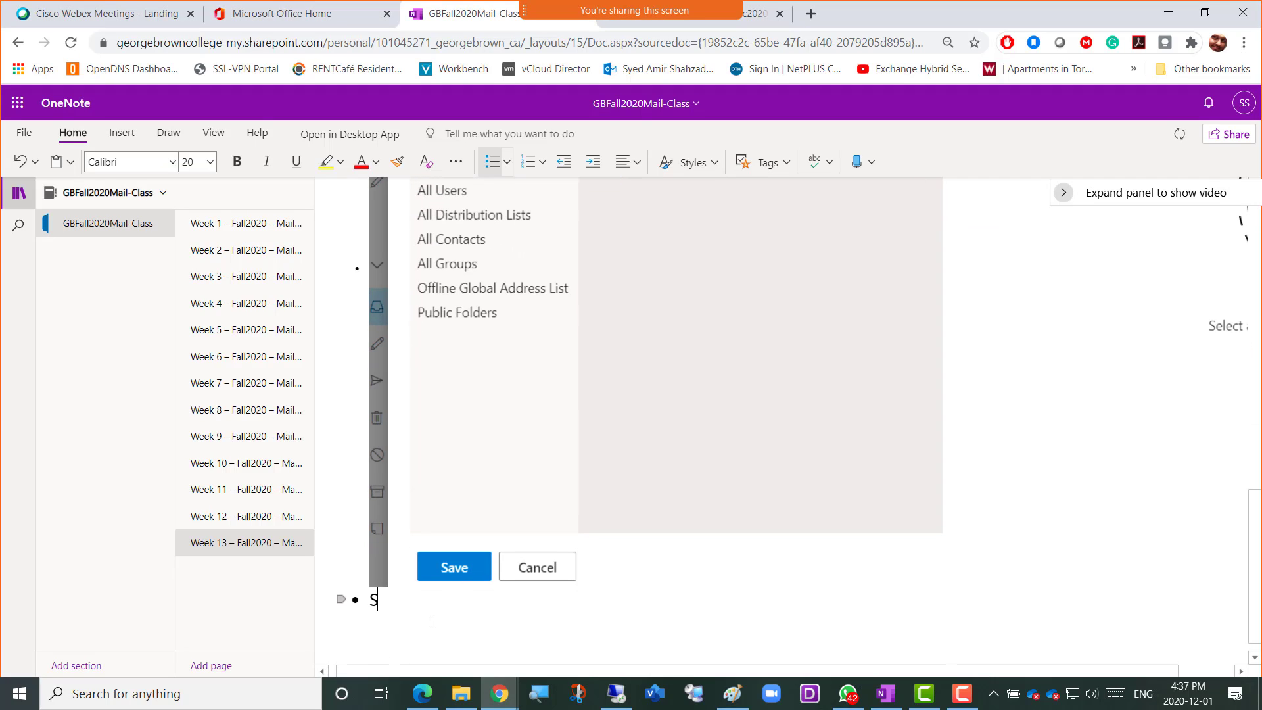
type("creenshot 2 ")
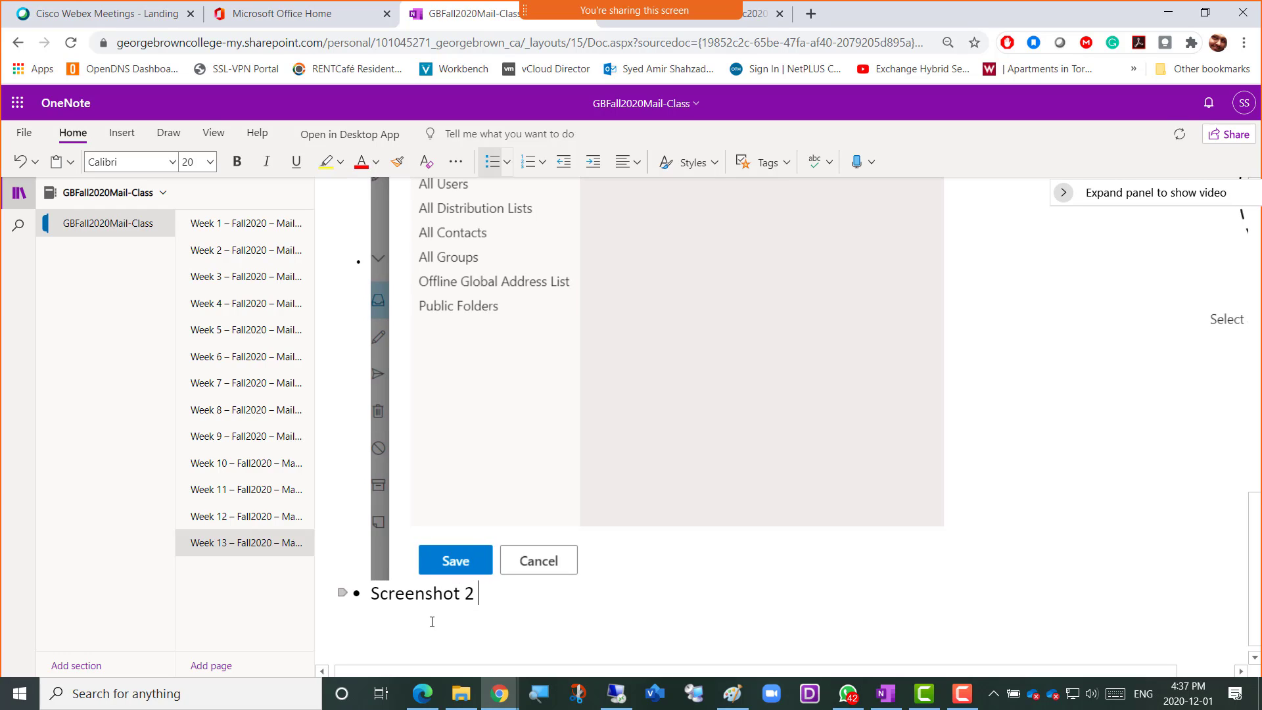
type("= mai")
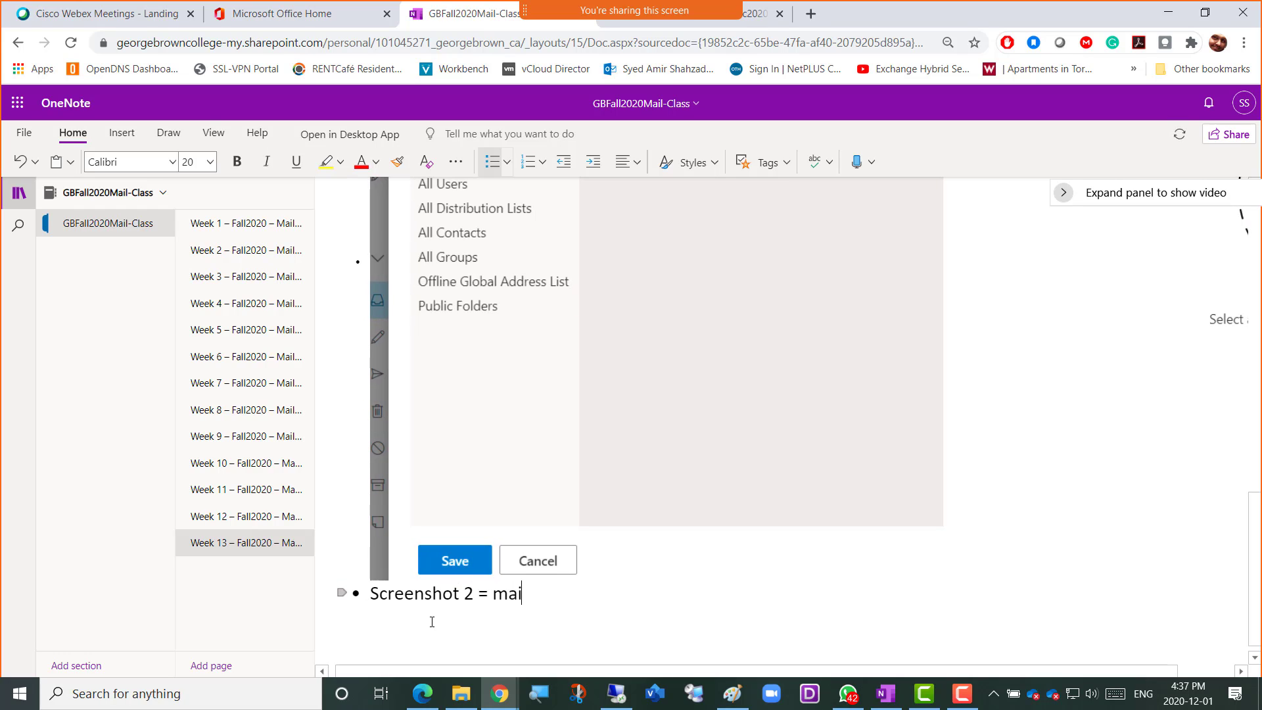
type("l user bei")
type("ng created")
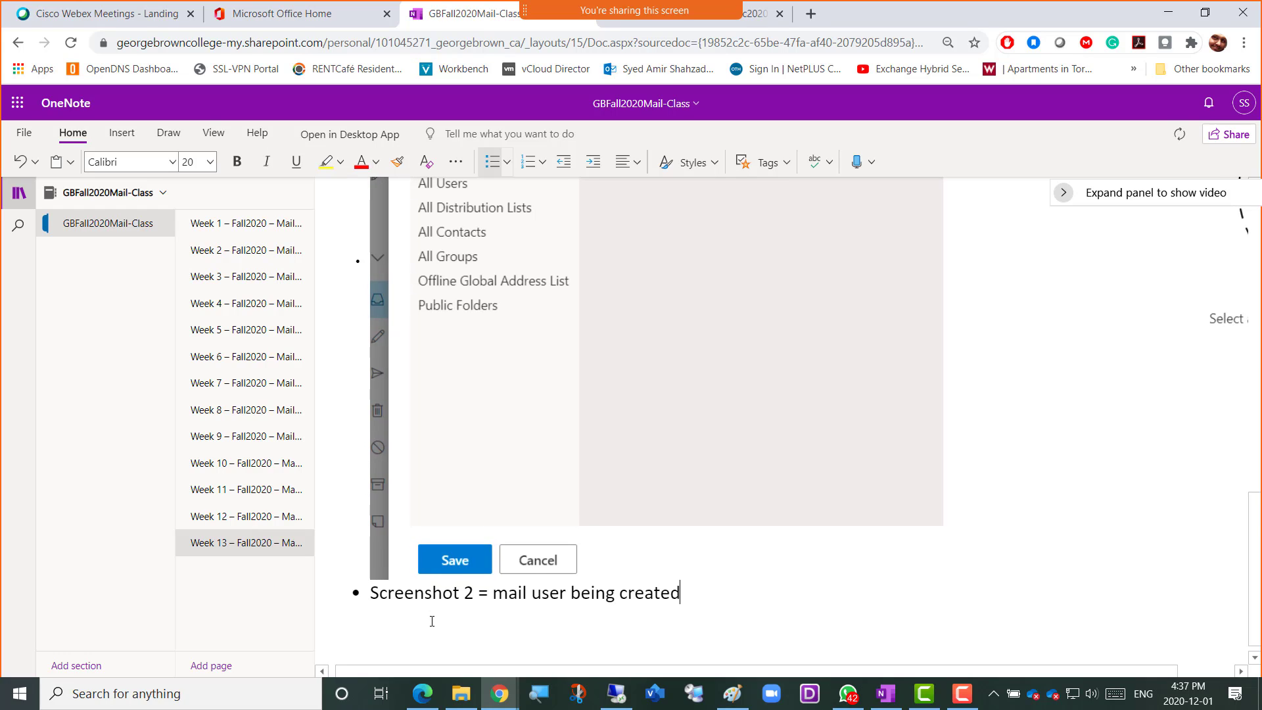
key("Return")
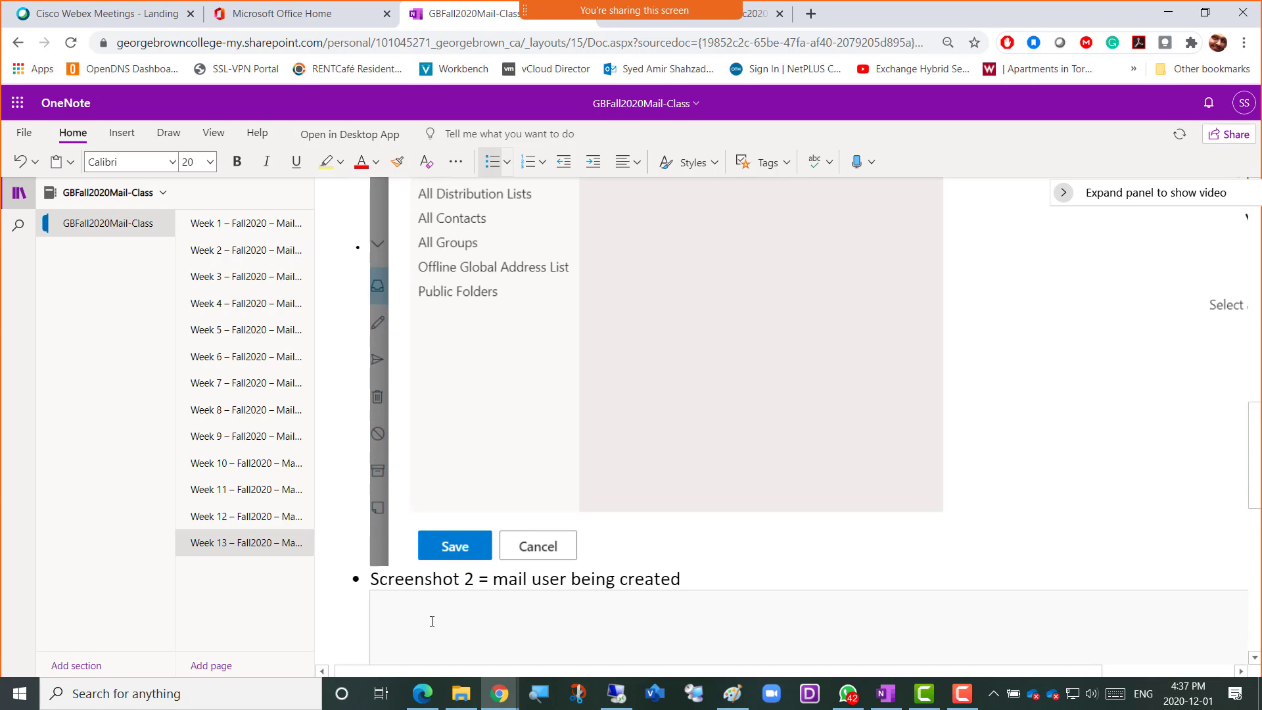
key("ctrl+v")
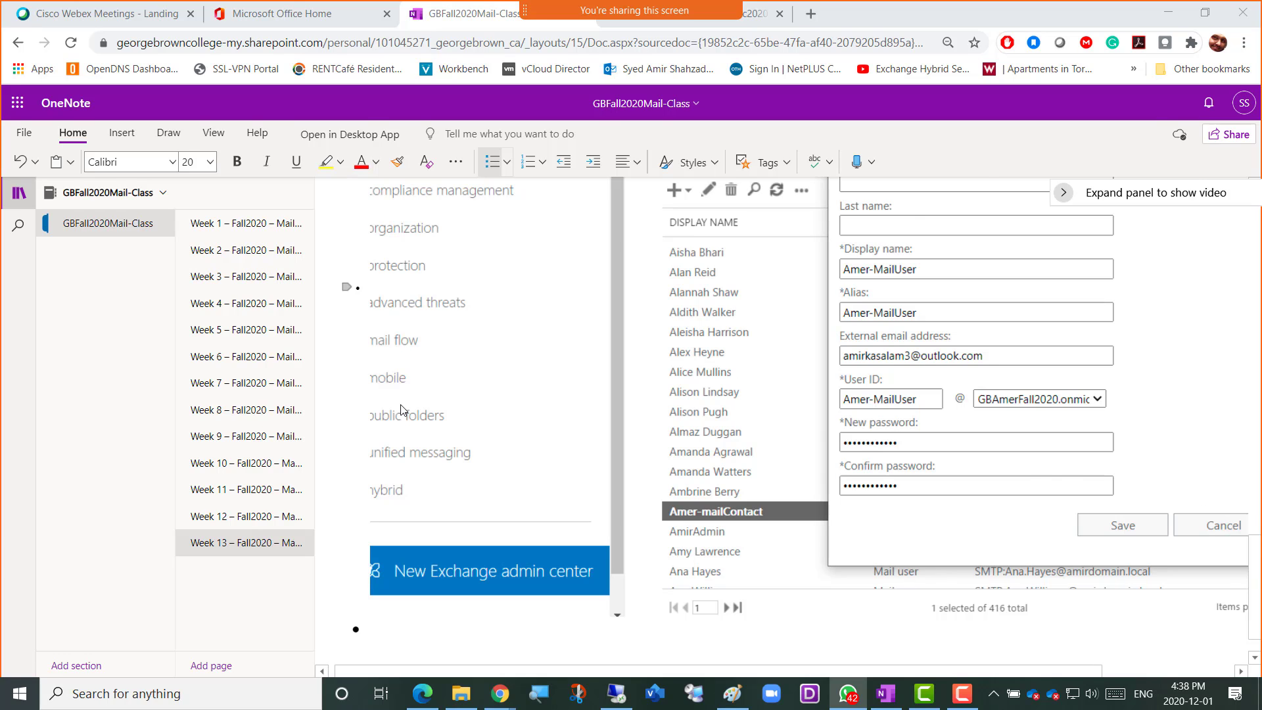
Return to the new mail user form in the Exchange admin center and save the mail user
key("alt+Tab")
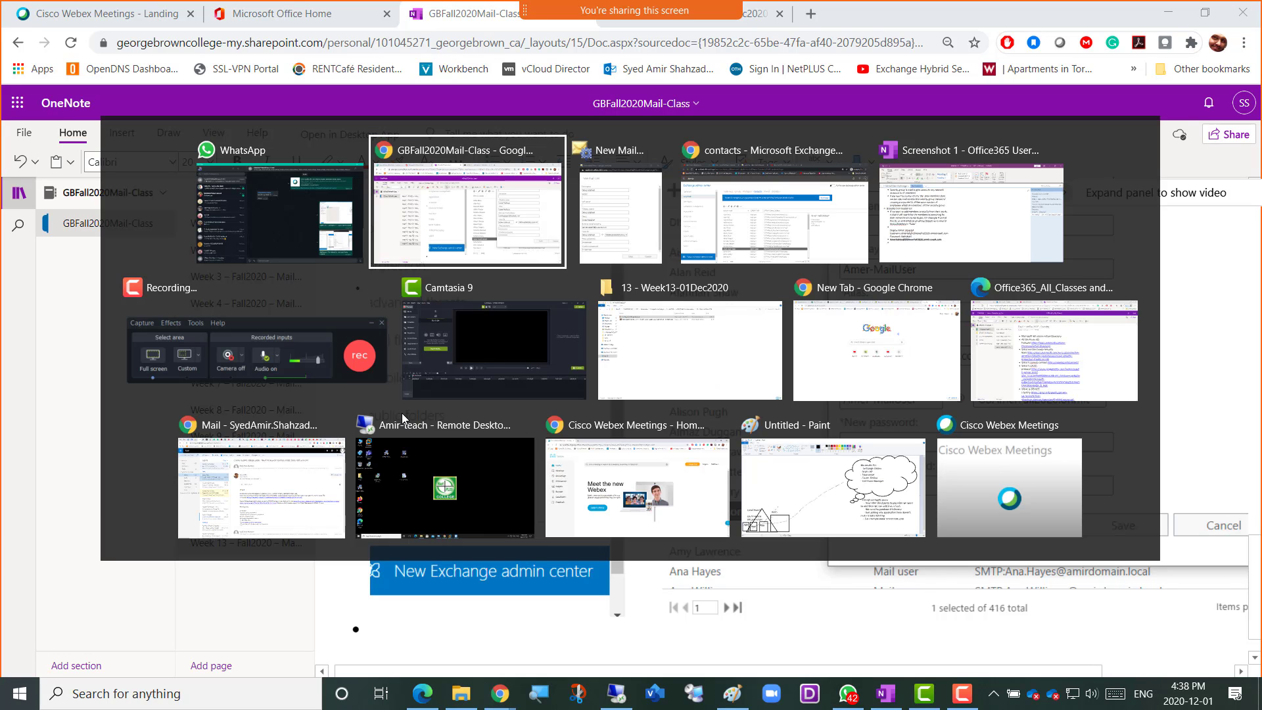
key("Tab")
key("Tab")
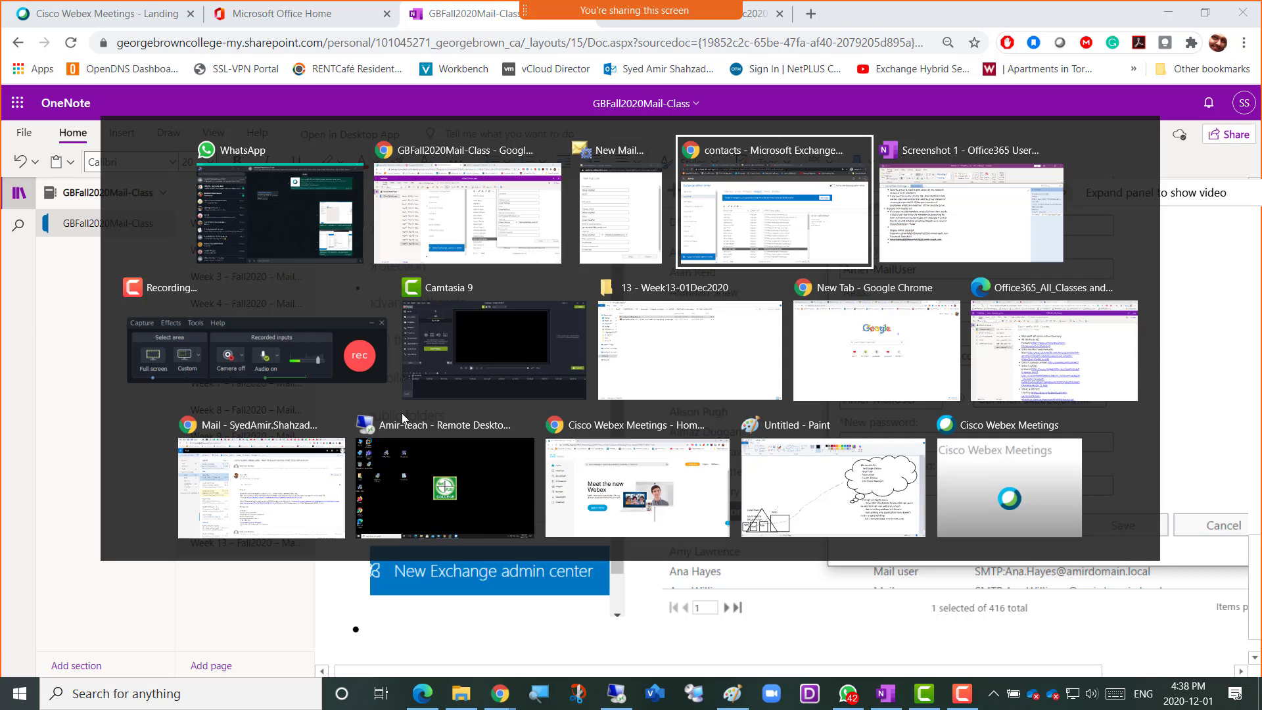
key("alt+Tab")
key("Tab")
key("Tab")
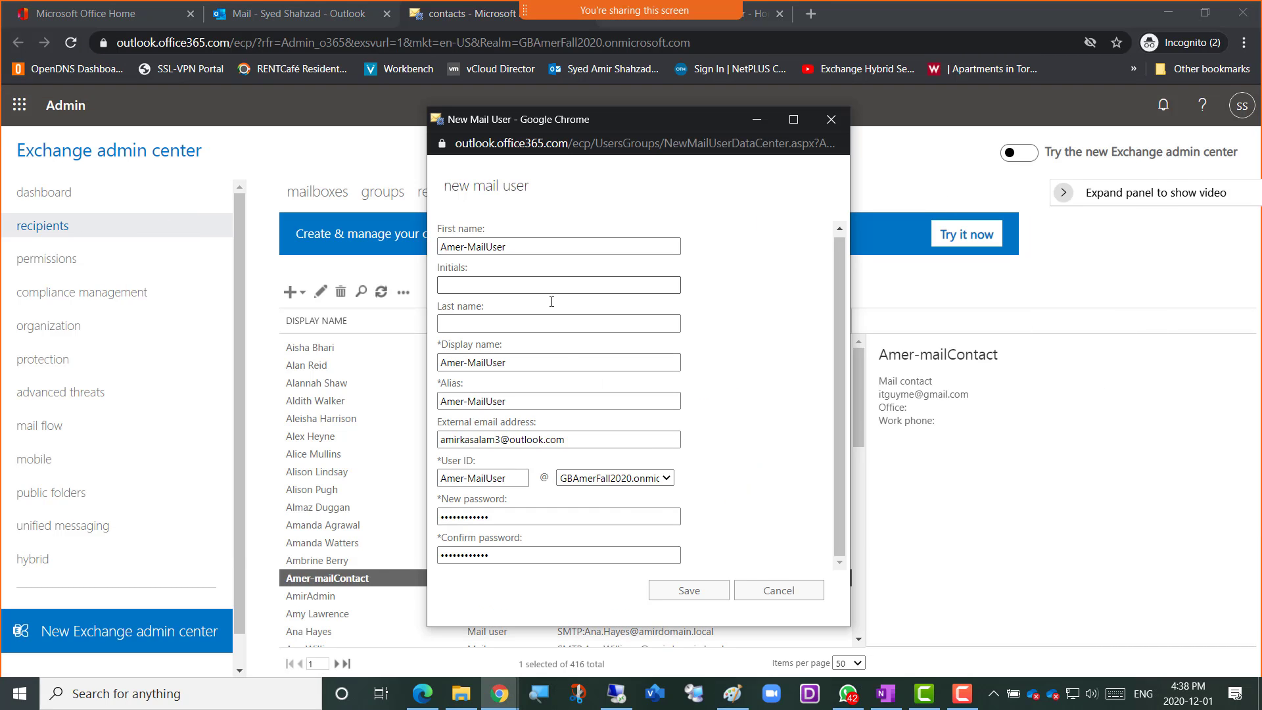
left_click(689, 591)
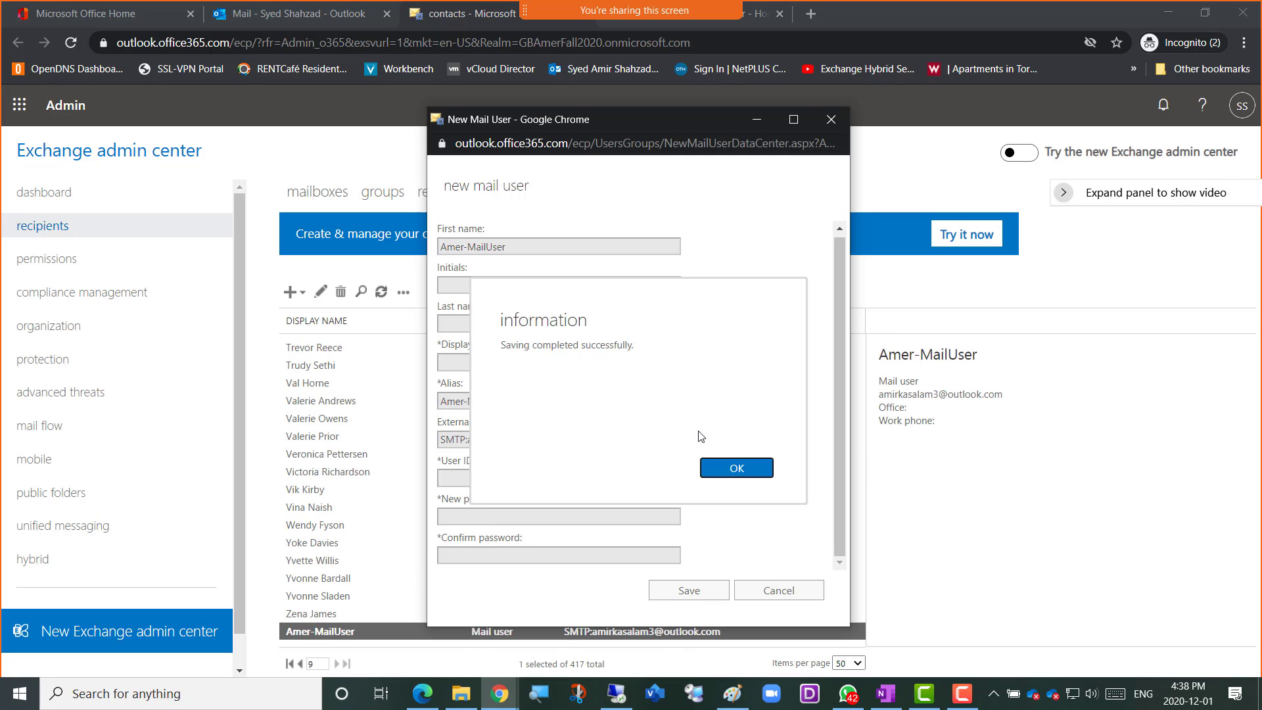
Acknowledge the completed save of the mail user and refresh the contacts list
left_click(736, 468)
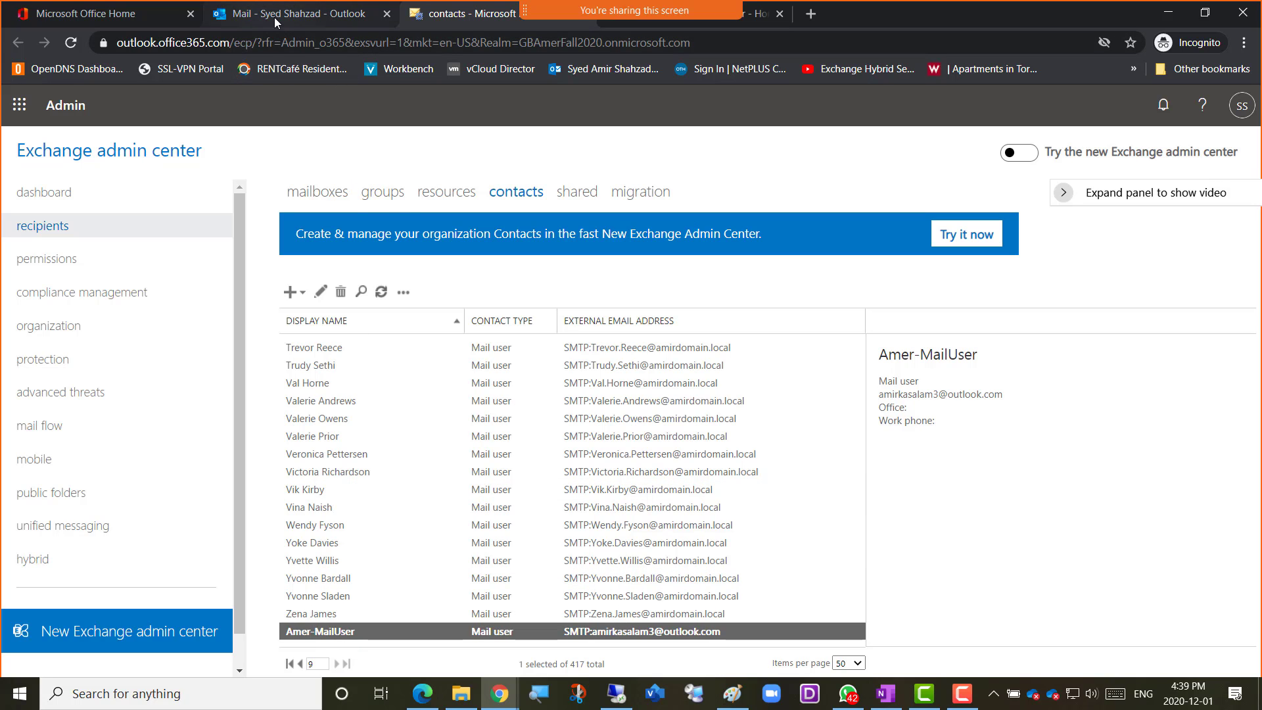
left_click(380, 293)
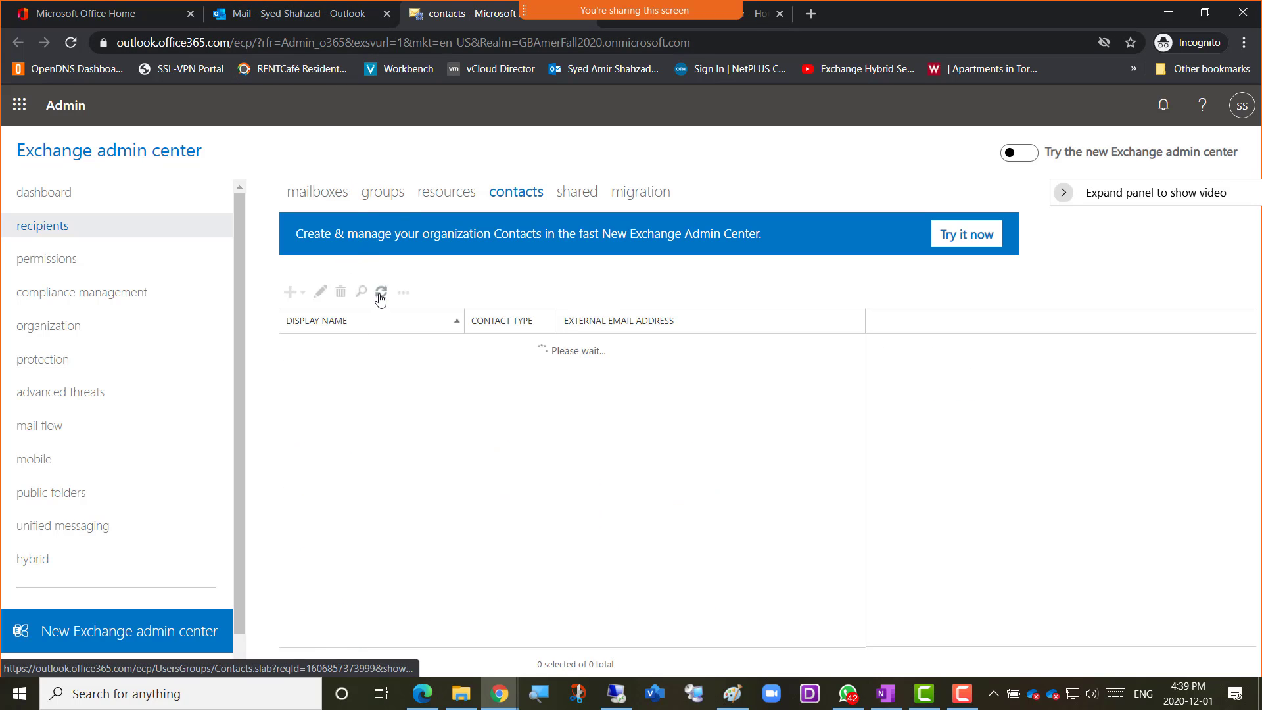
left_click(381, 293)
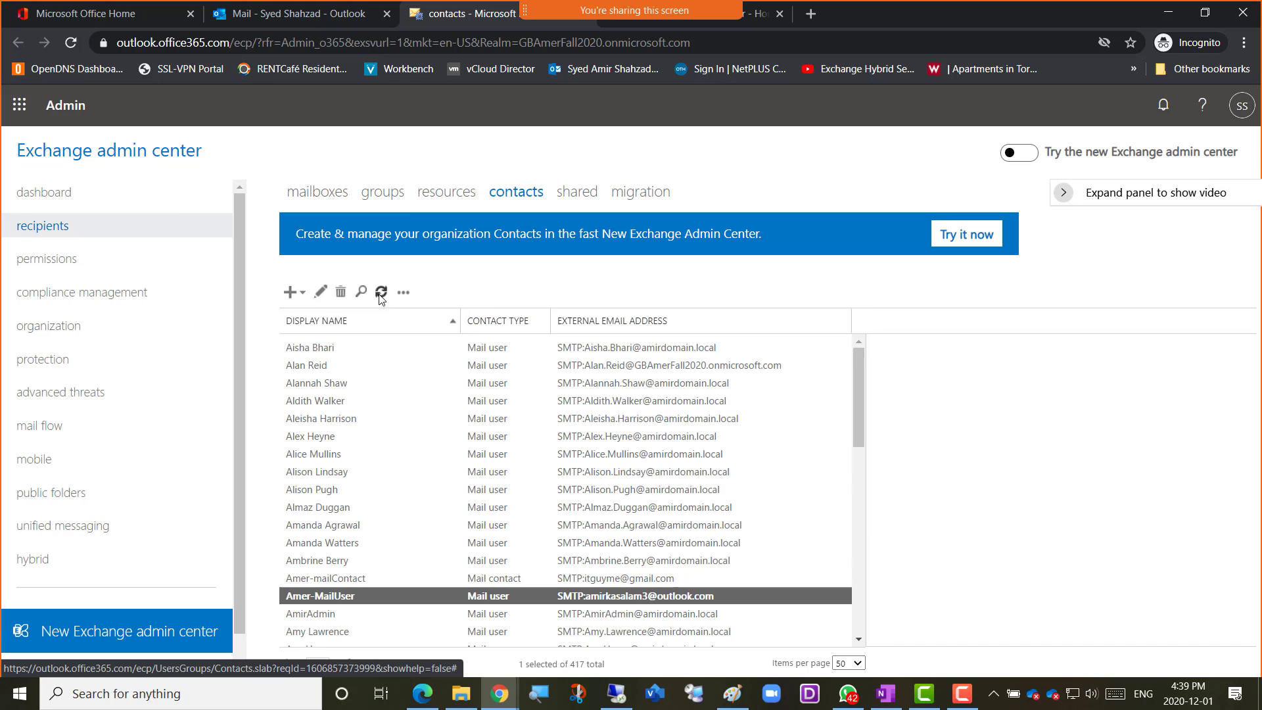
left_click(381, 293)
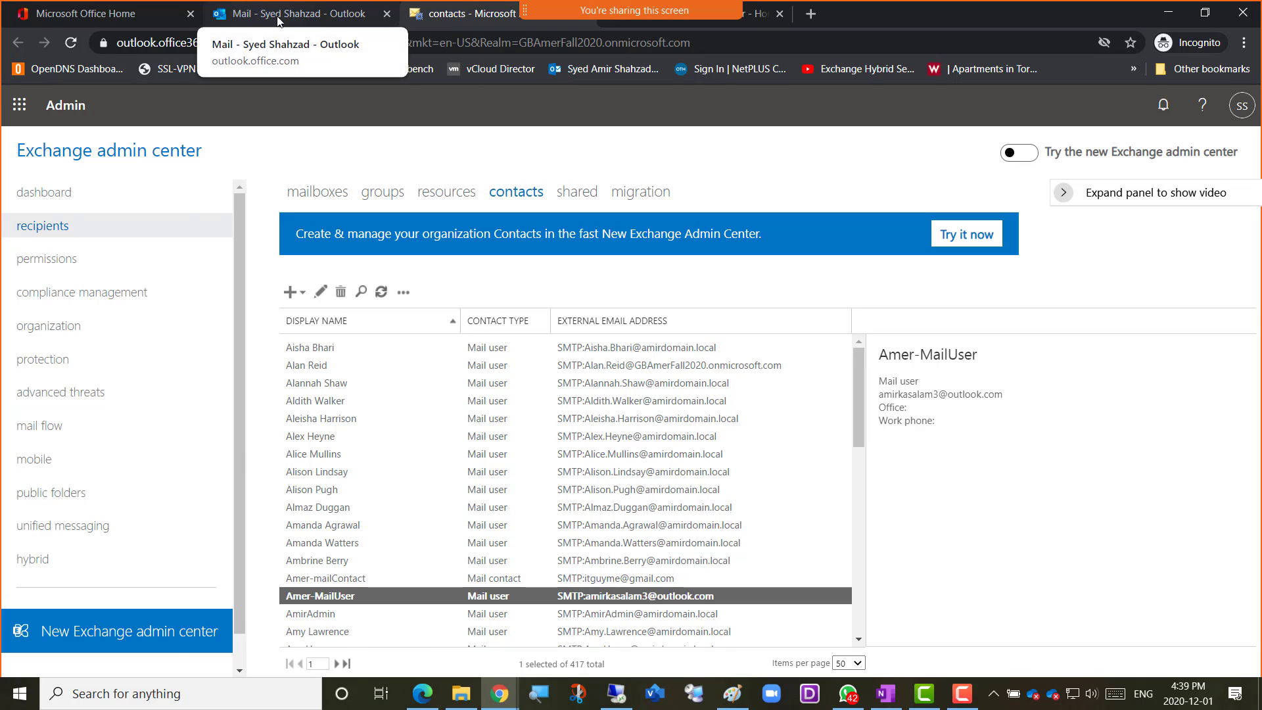
In Outlook, search the Default Global Address List for the new mail user's display name, then close the recipient picker
left_click(254, 19)
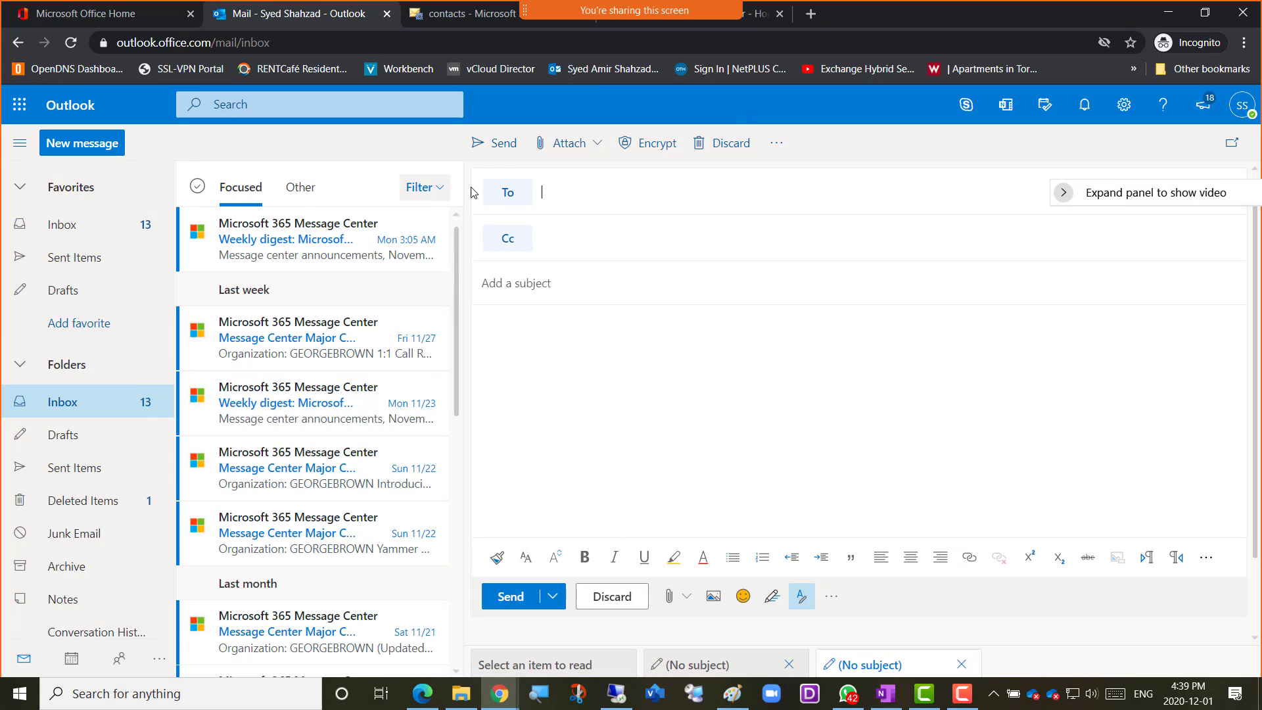
left_click(507, 201)
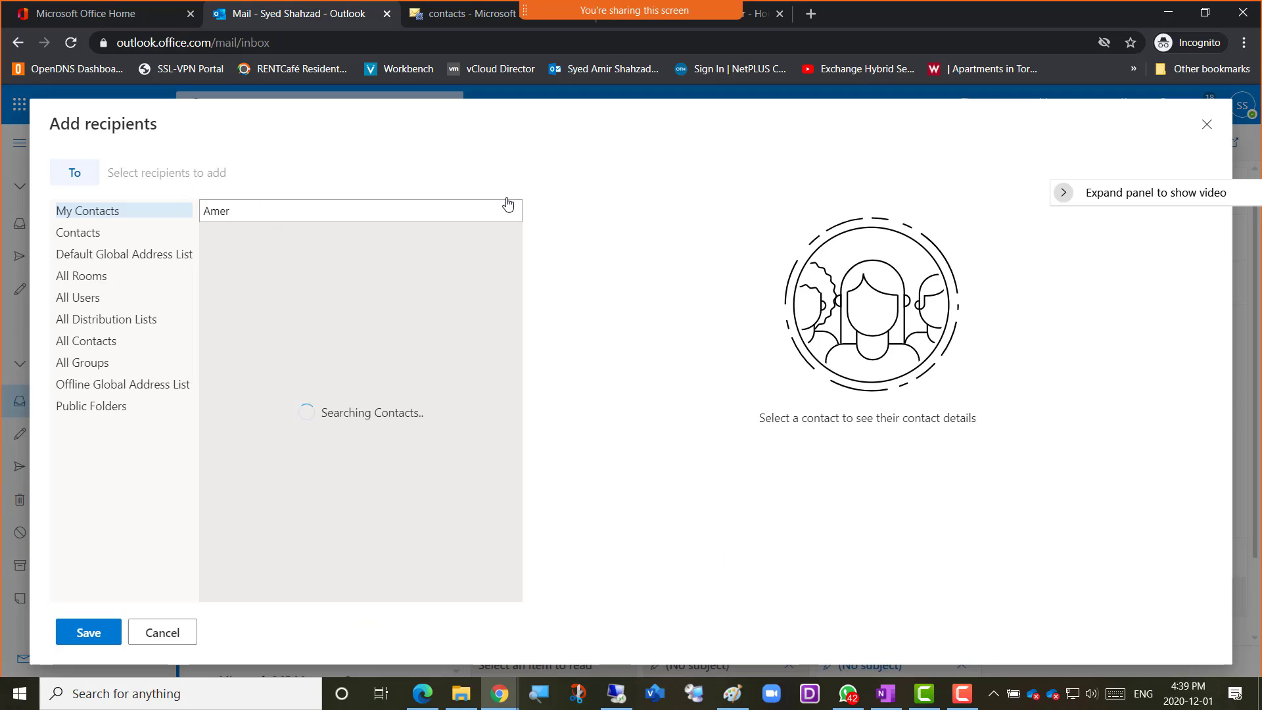
left_click(103, 259)
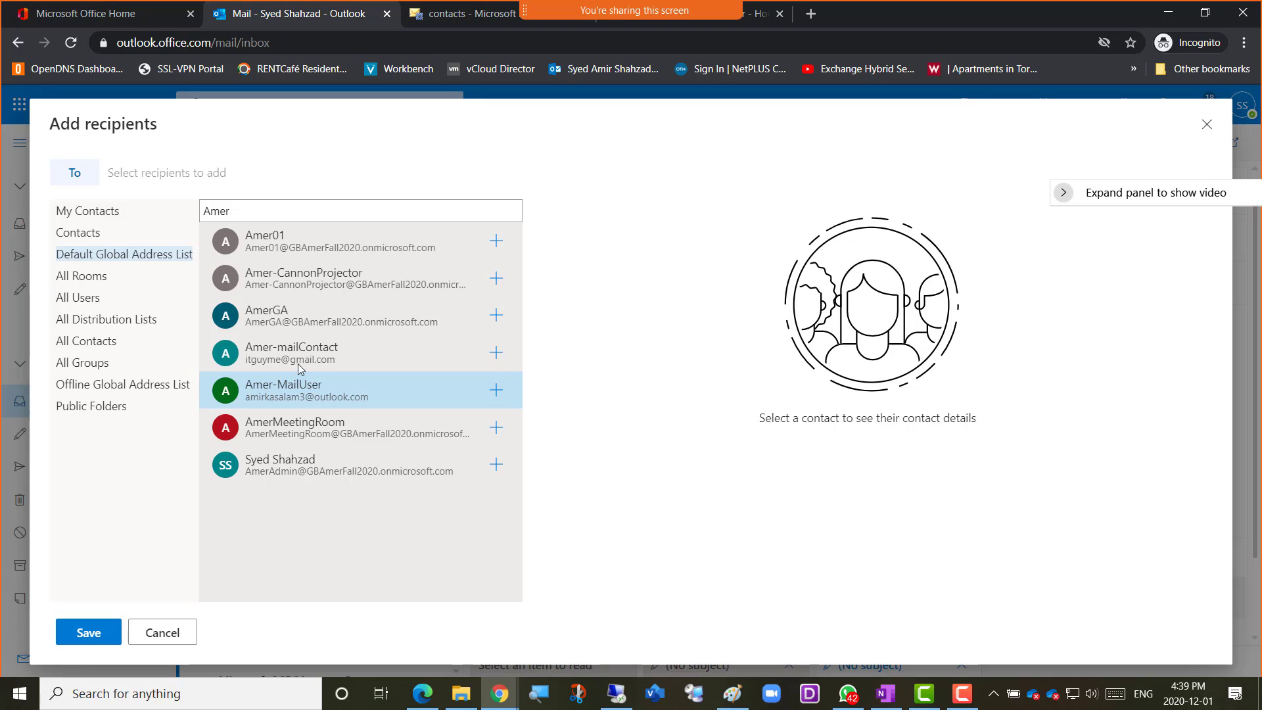
left_click(253, 209)
type("-")
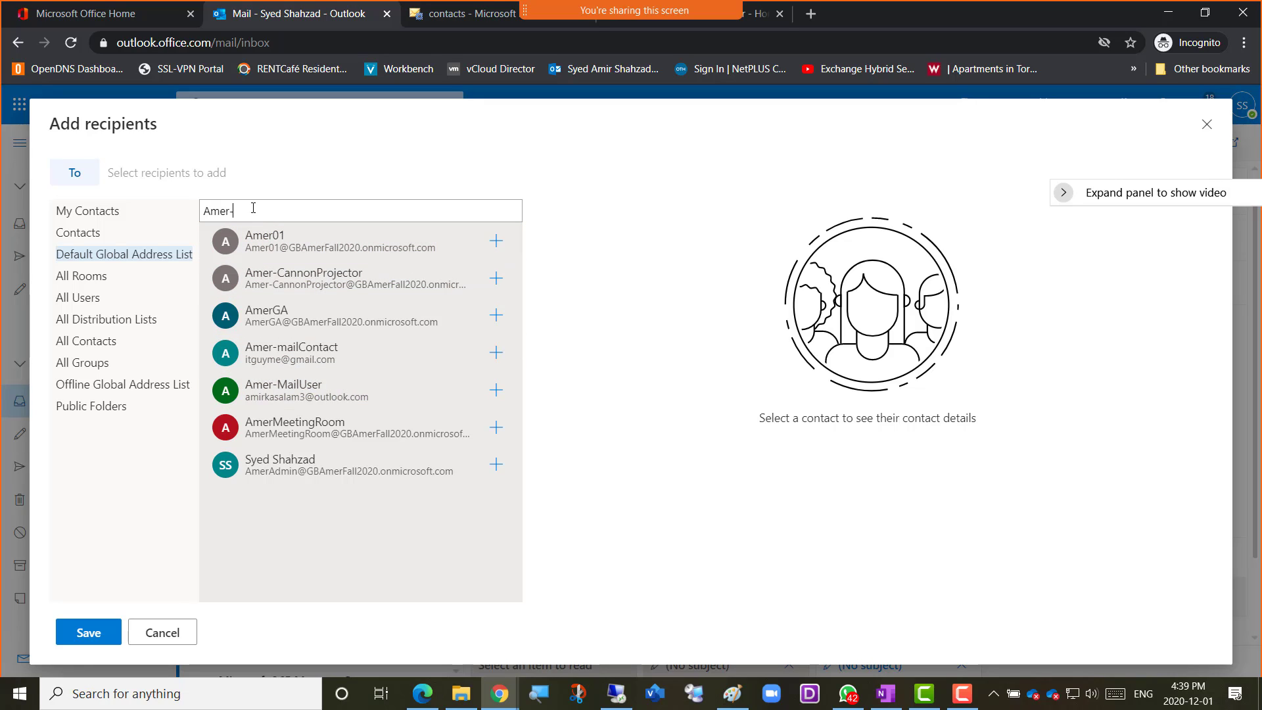
type("mail")
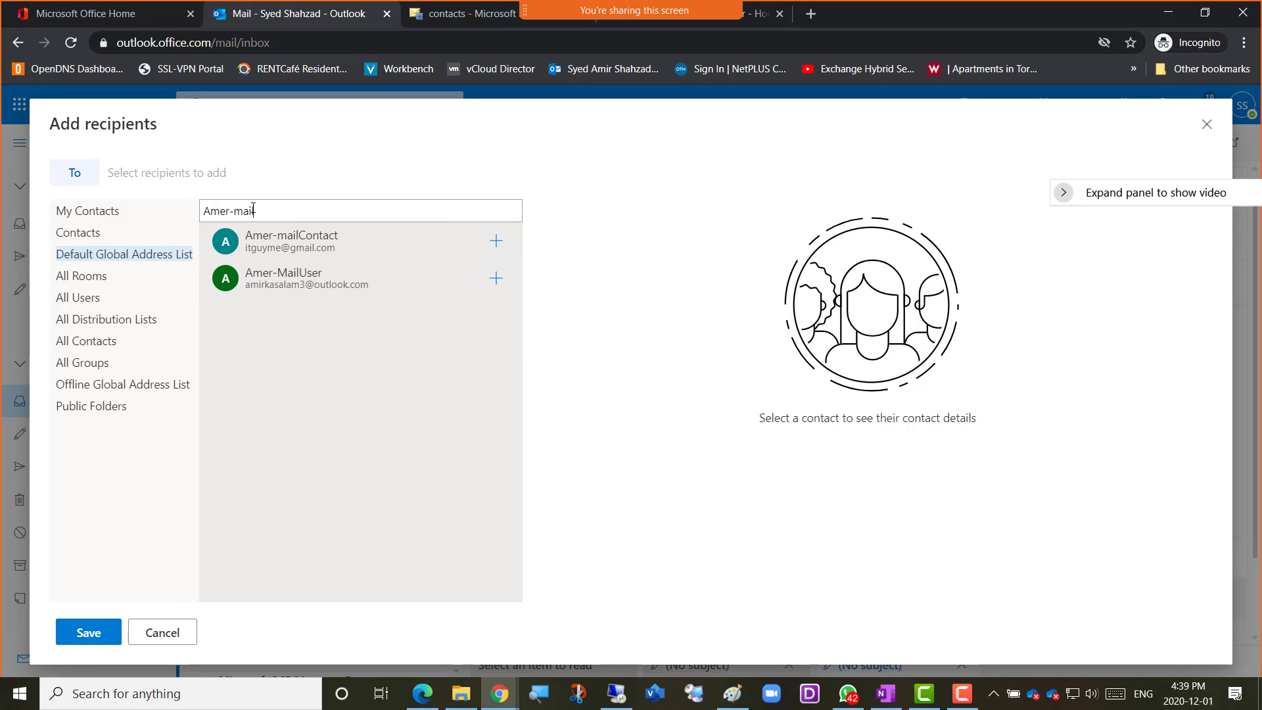
type("user")
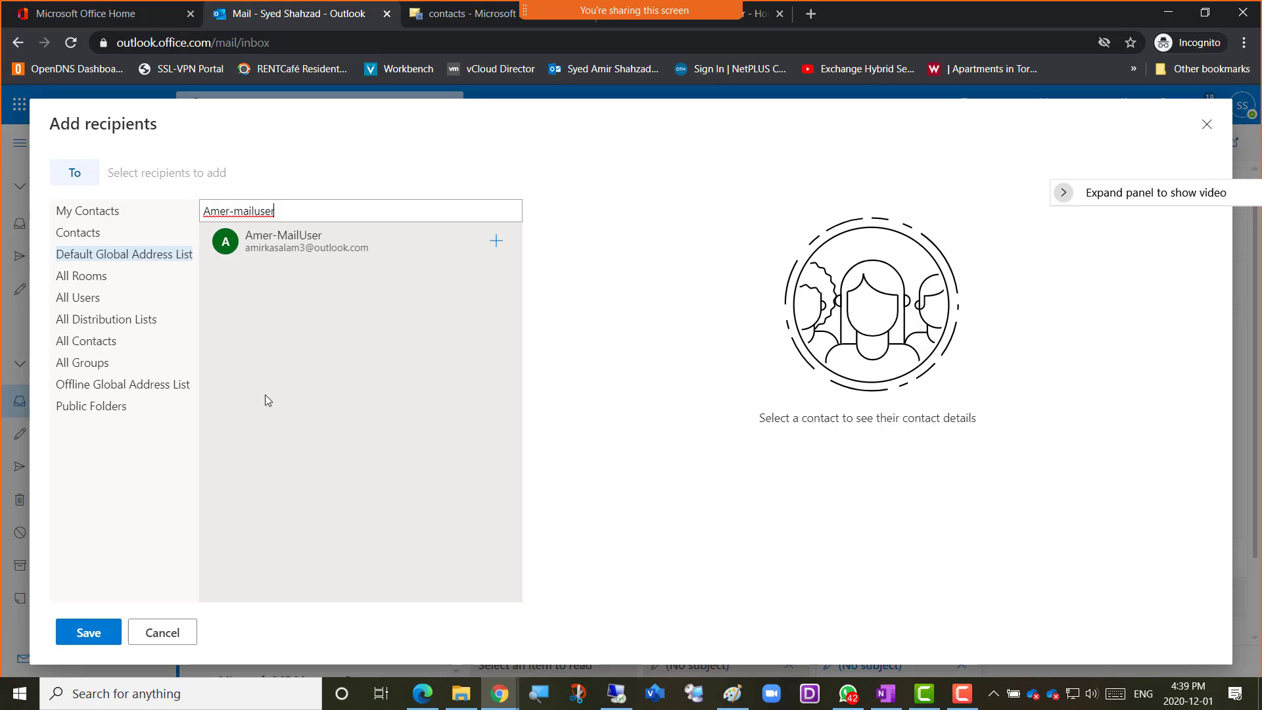
left_click(1206, 124)
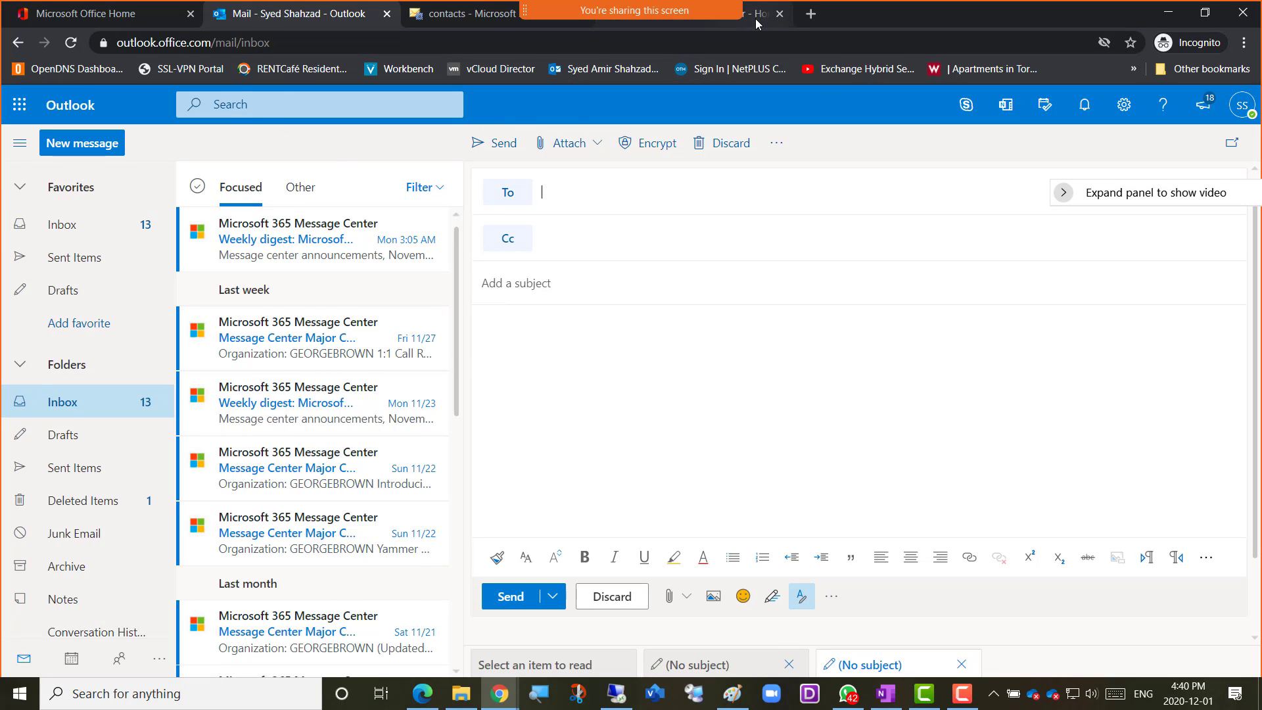
Open the Azure Active Directory admin center from the Microsoft 365 admin center and search all users by the new mail user's name prefix
left_click_drag(755, 18, 276, 25)
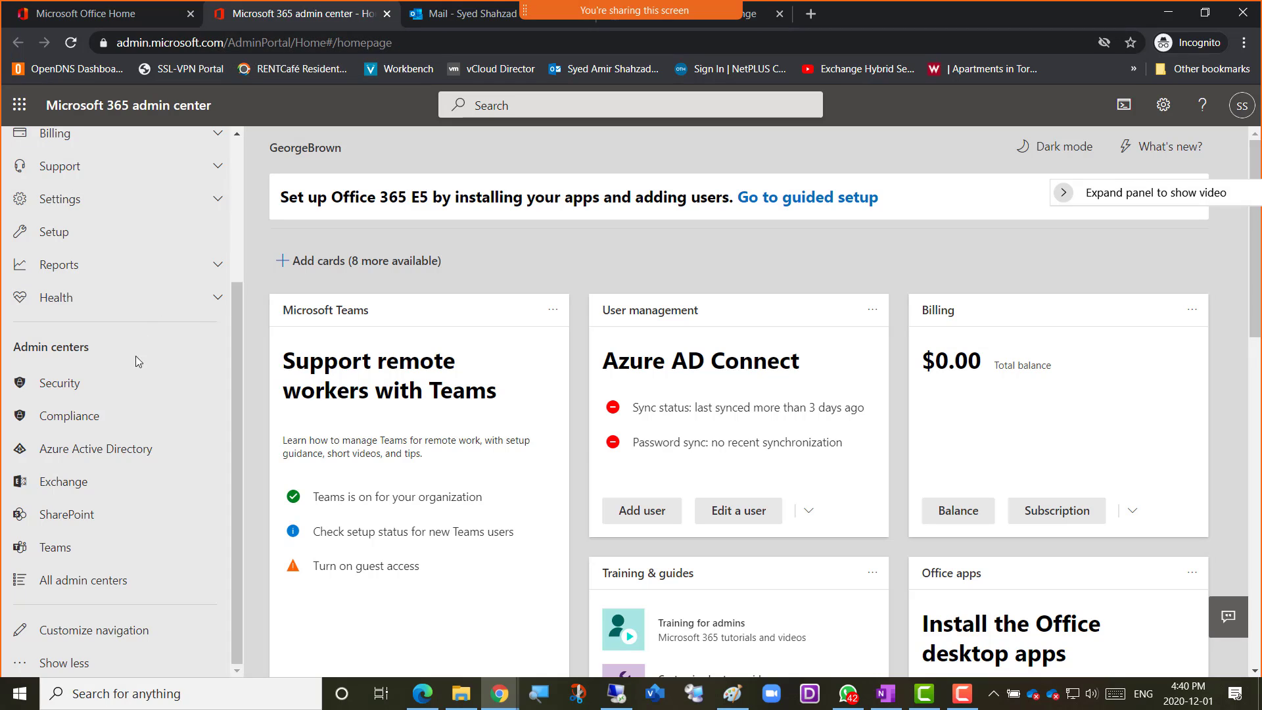
left_click(93, 449)
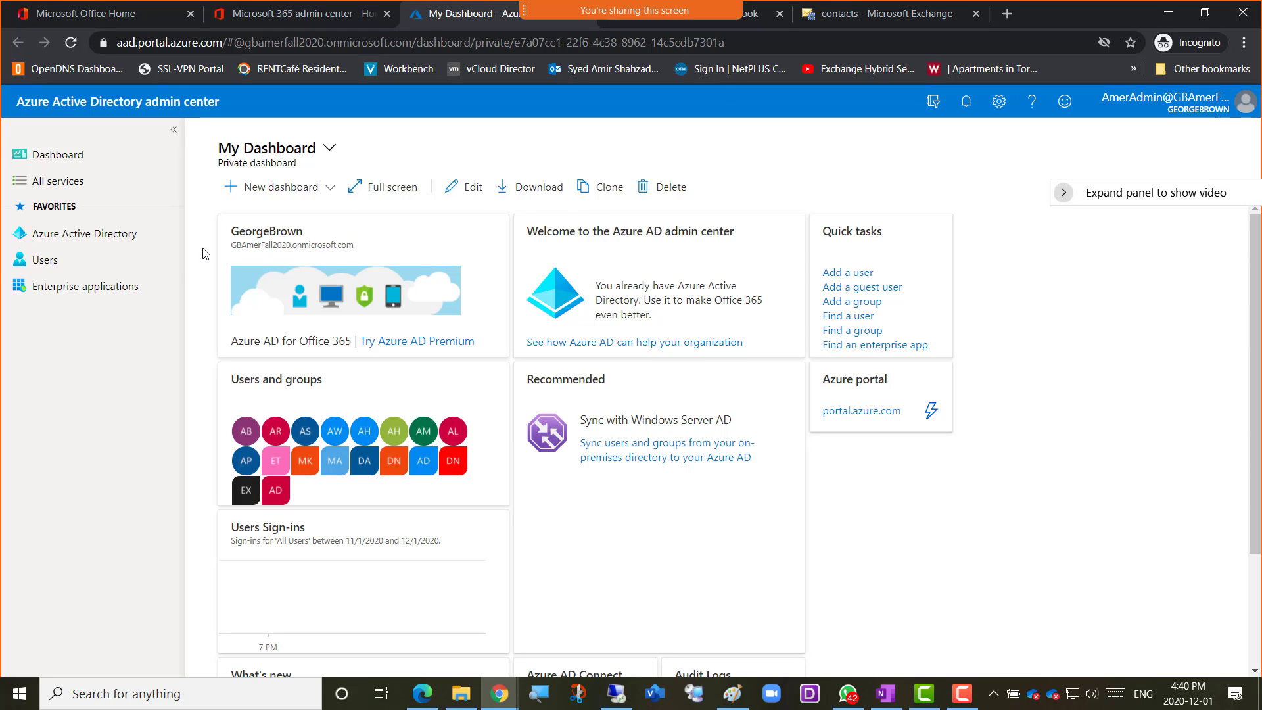
left_click(84, 243)
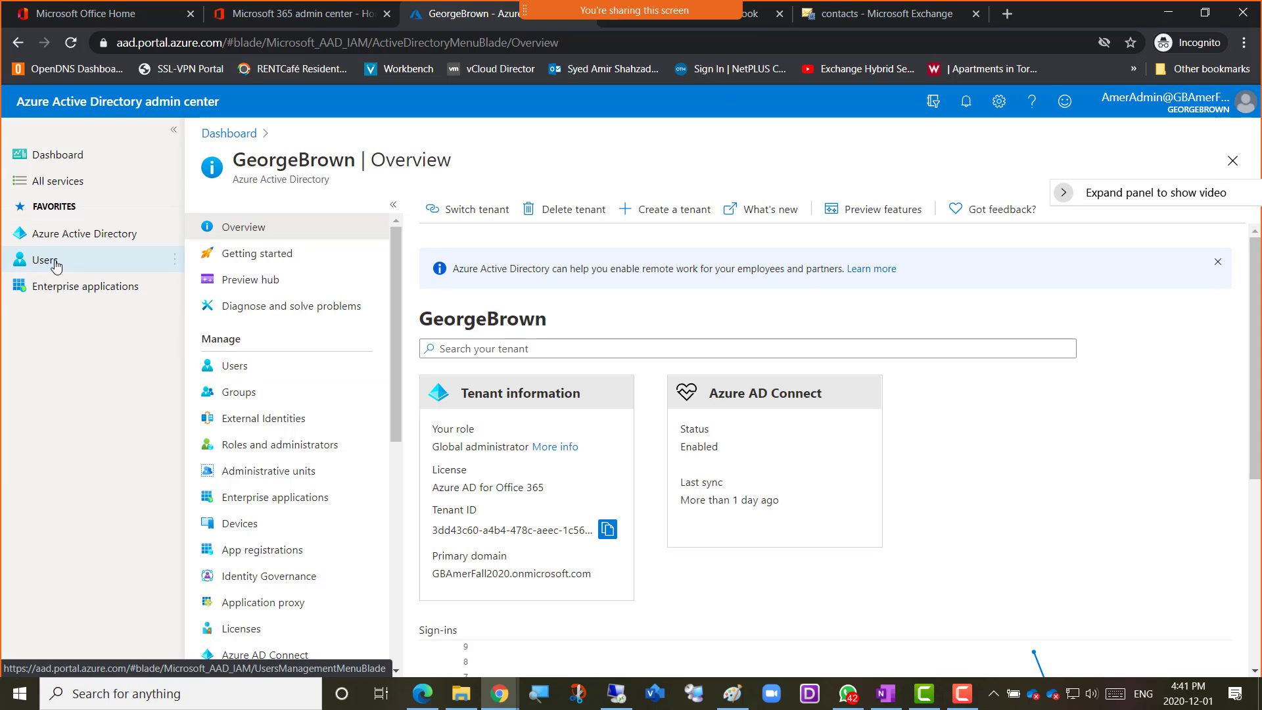
left_click(245, 368)
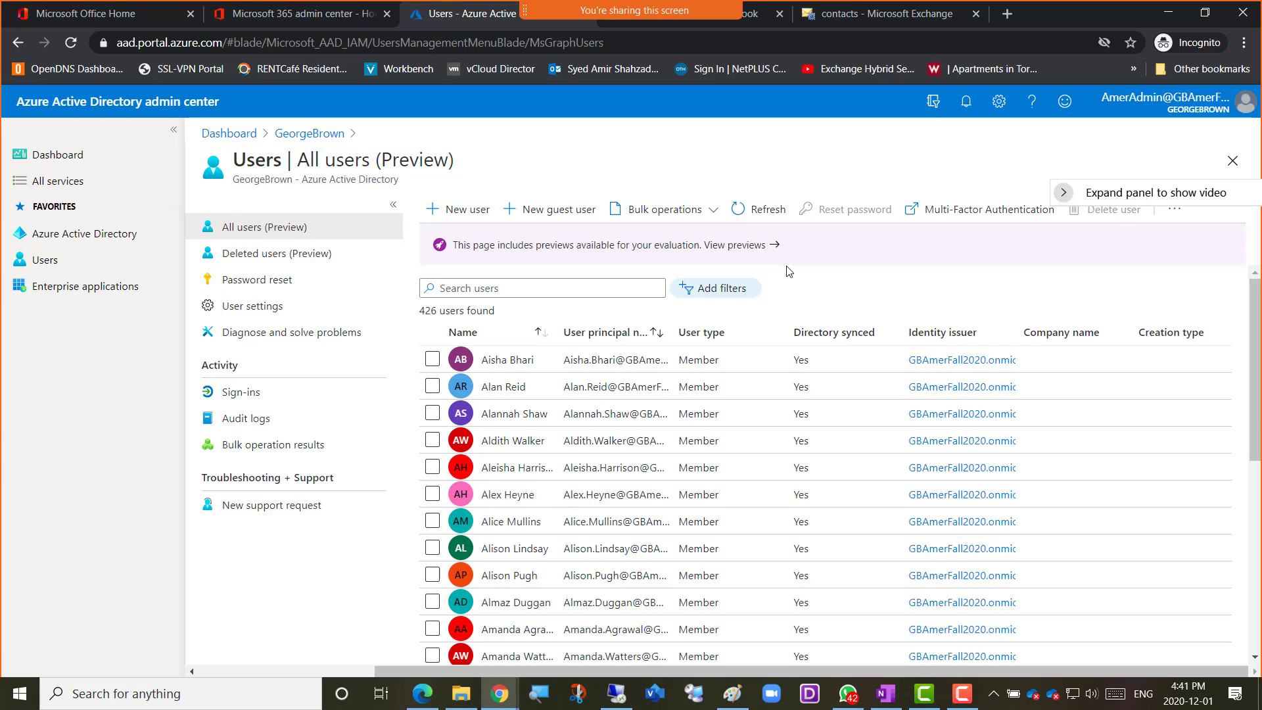
left_click(486, 289)
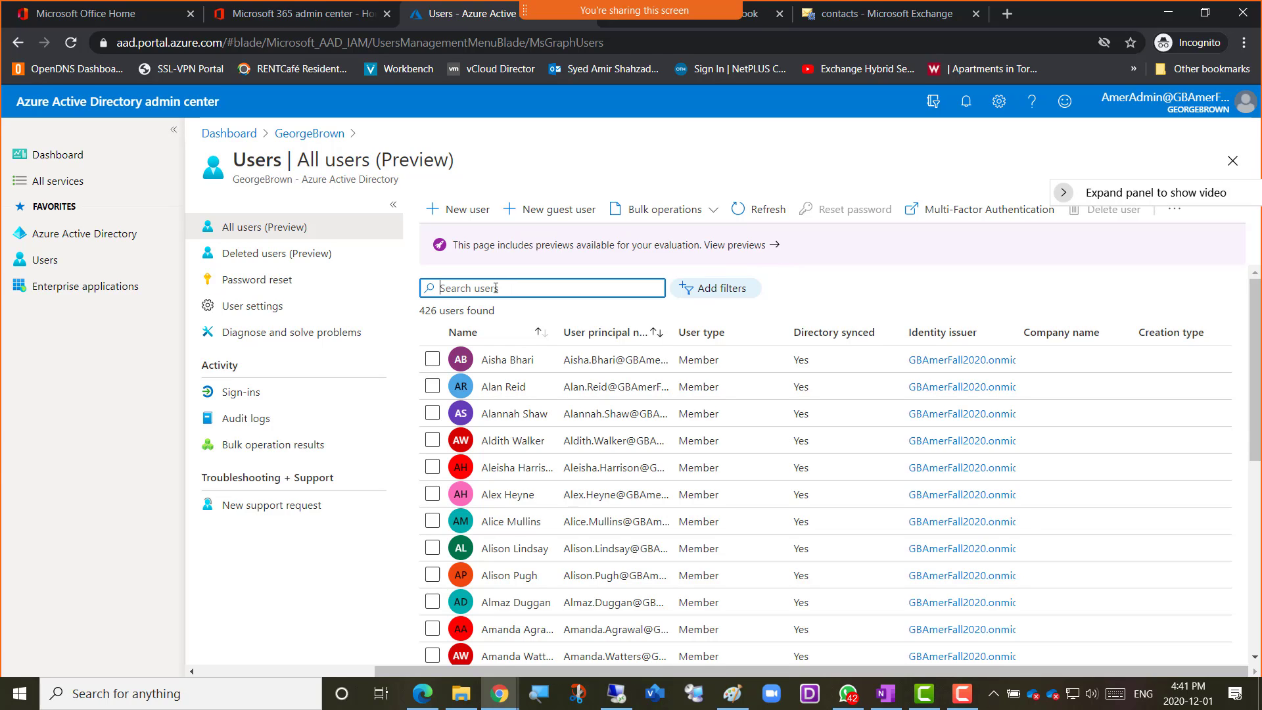
type("amer")
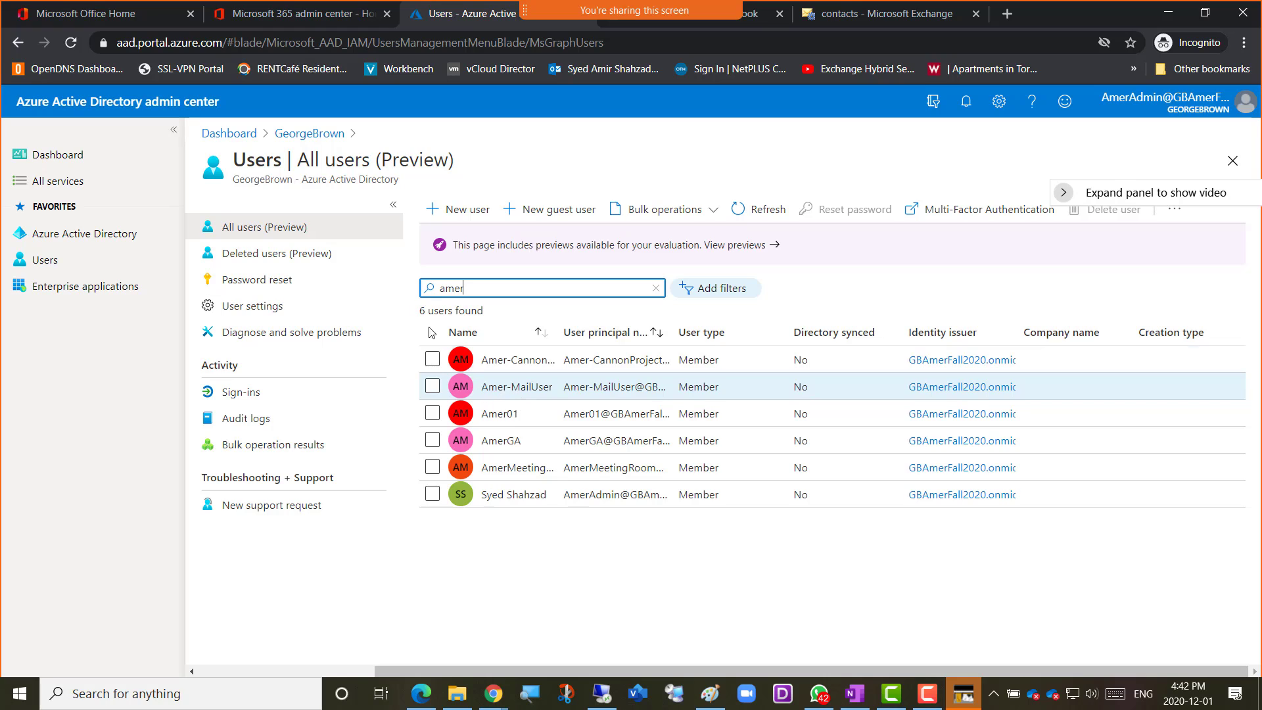
Return to the Microsoft 365 admin center and search the active users by the same name prefix
left_click(286, 22)
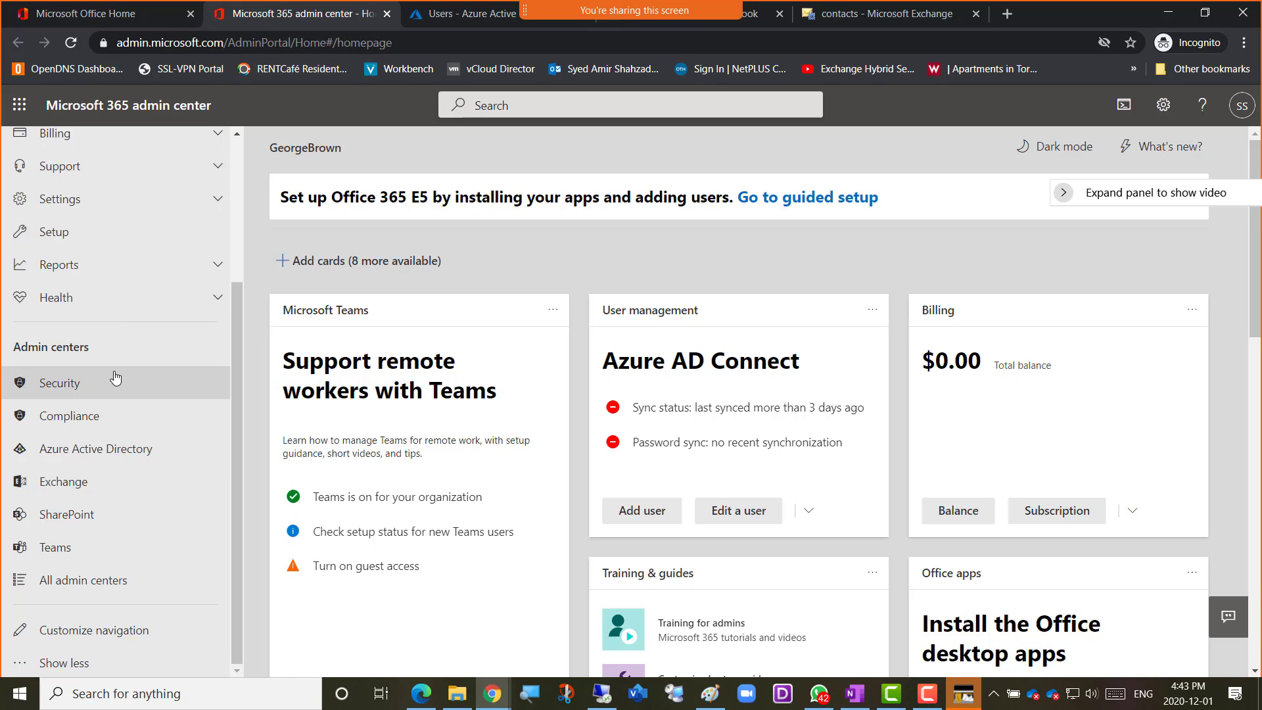
scroll(117, 388, "up", 3)
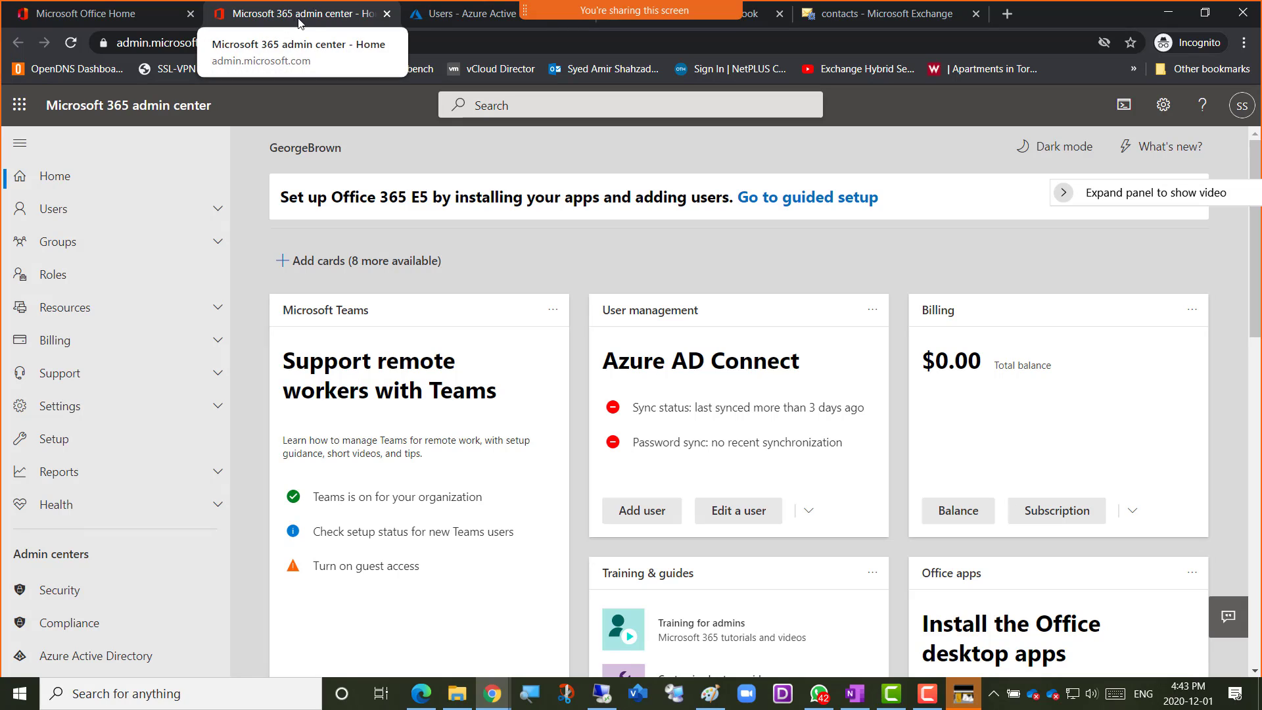
left_click(76, 217)
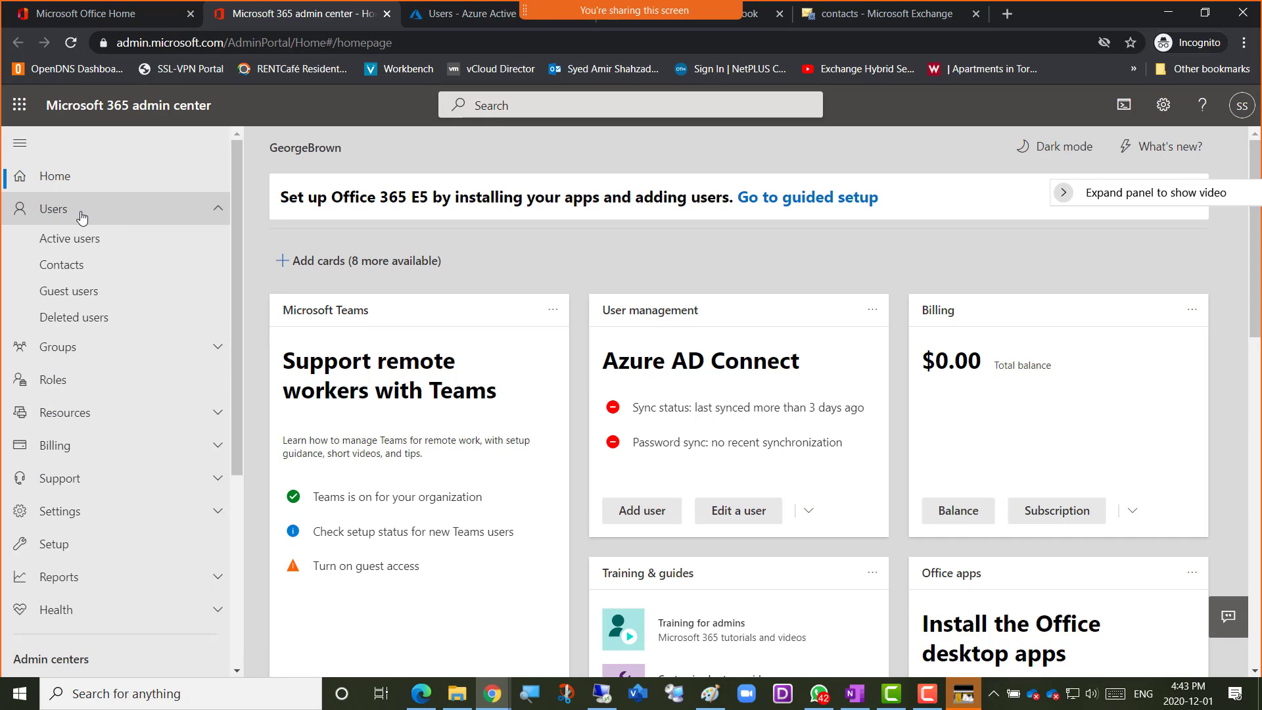
left_click(81, 250)
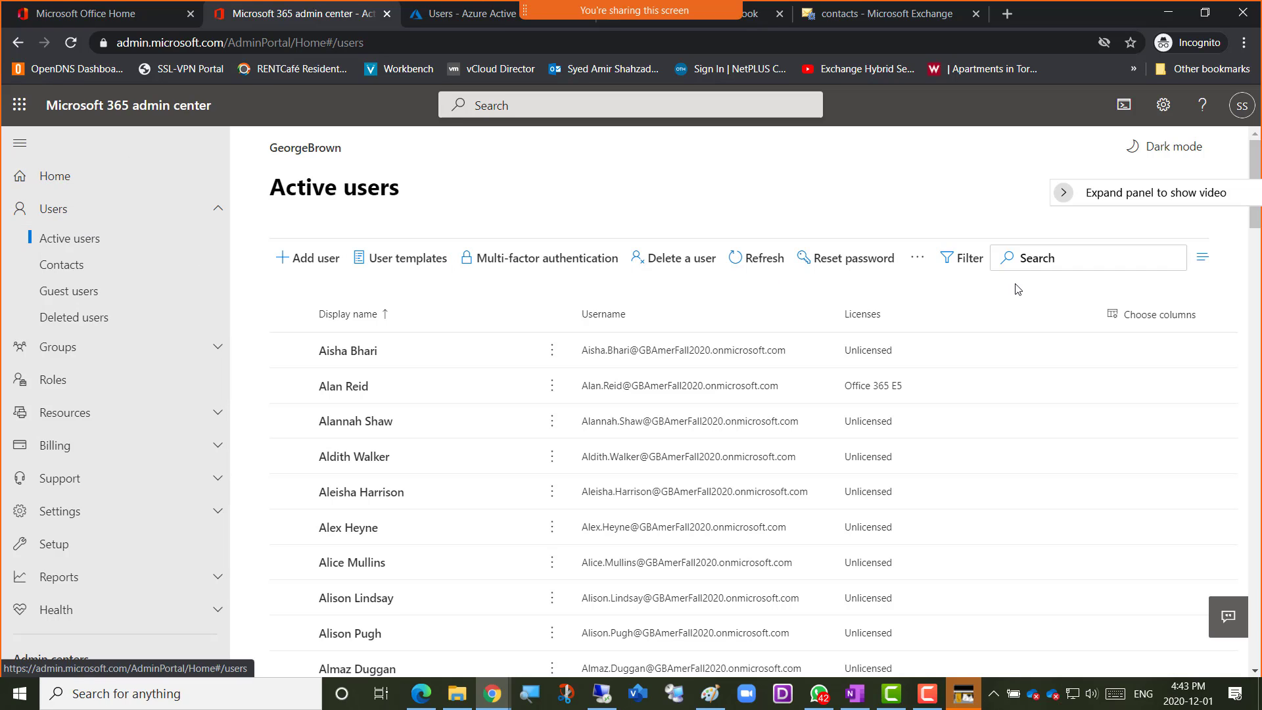
left_click(1053, 261)
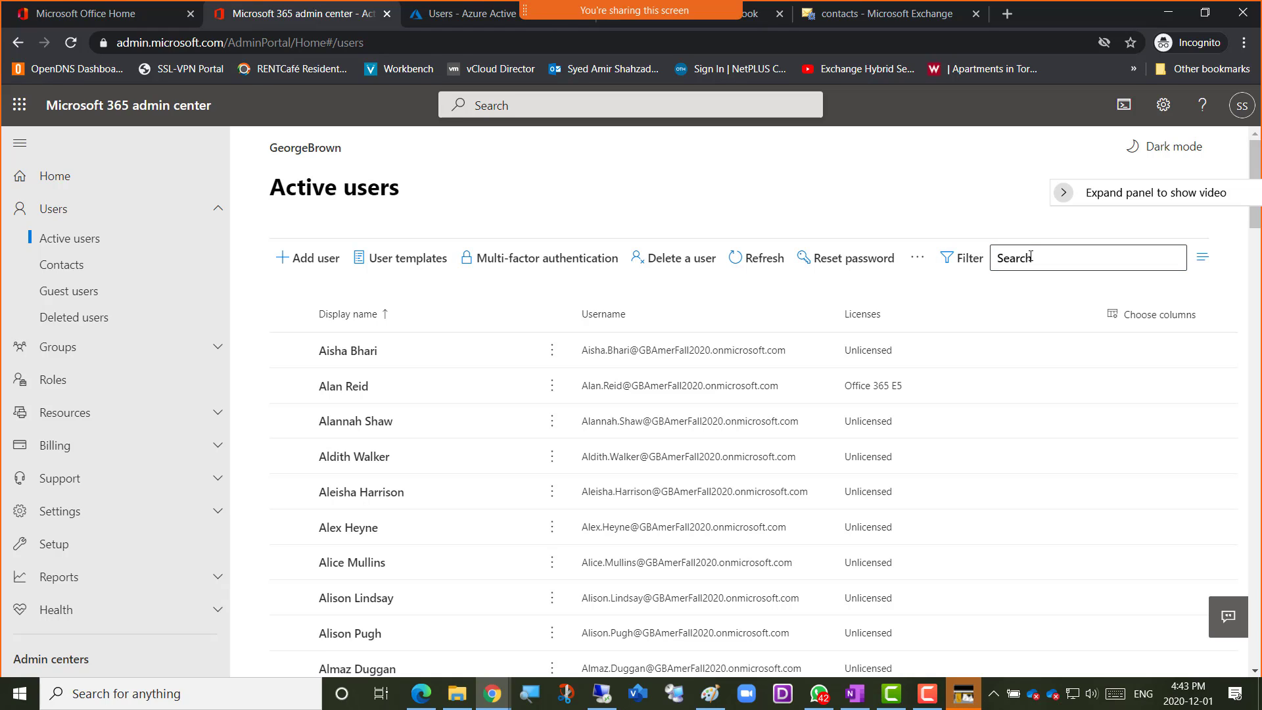
type("amer")
key("Return")
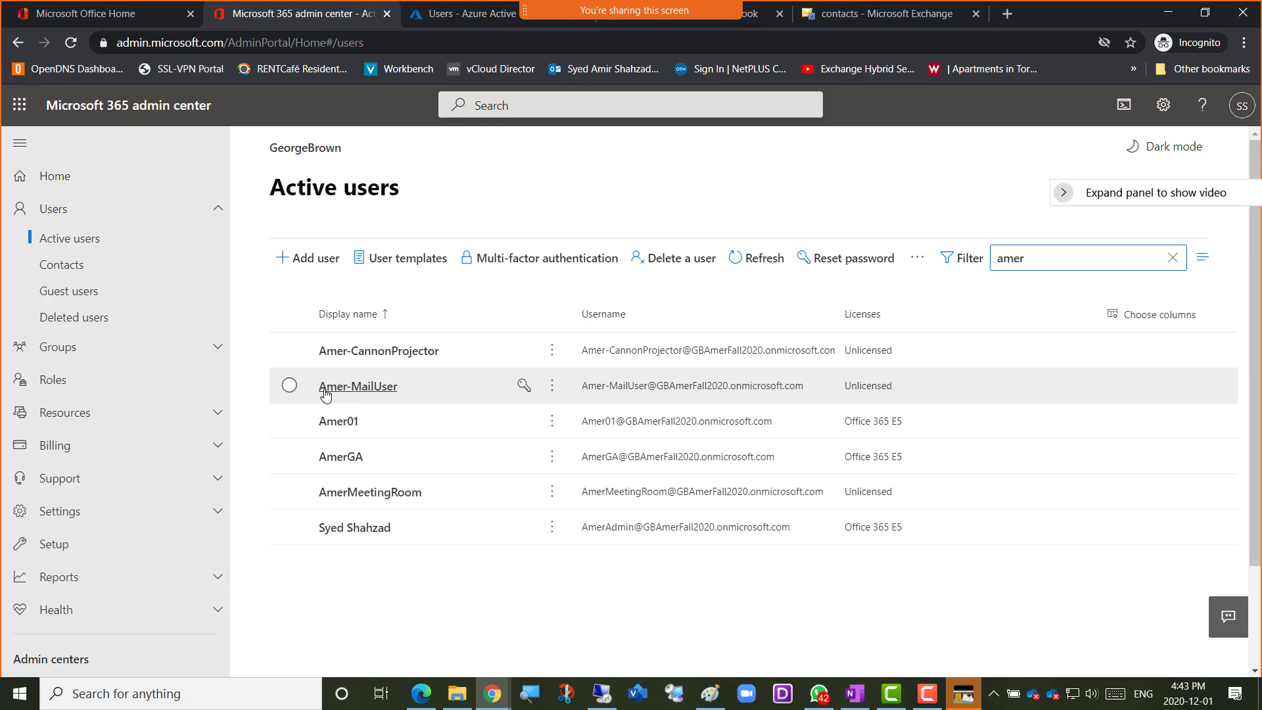
Open the new mail user's account details and move the meeting video panel clear of them
left_click(289, 386)
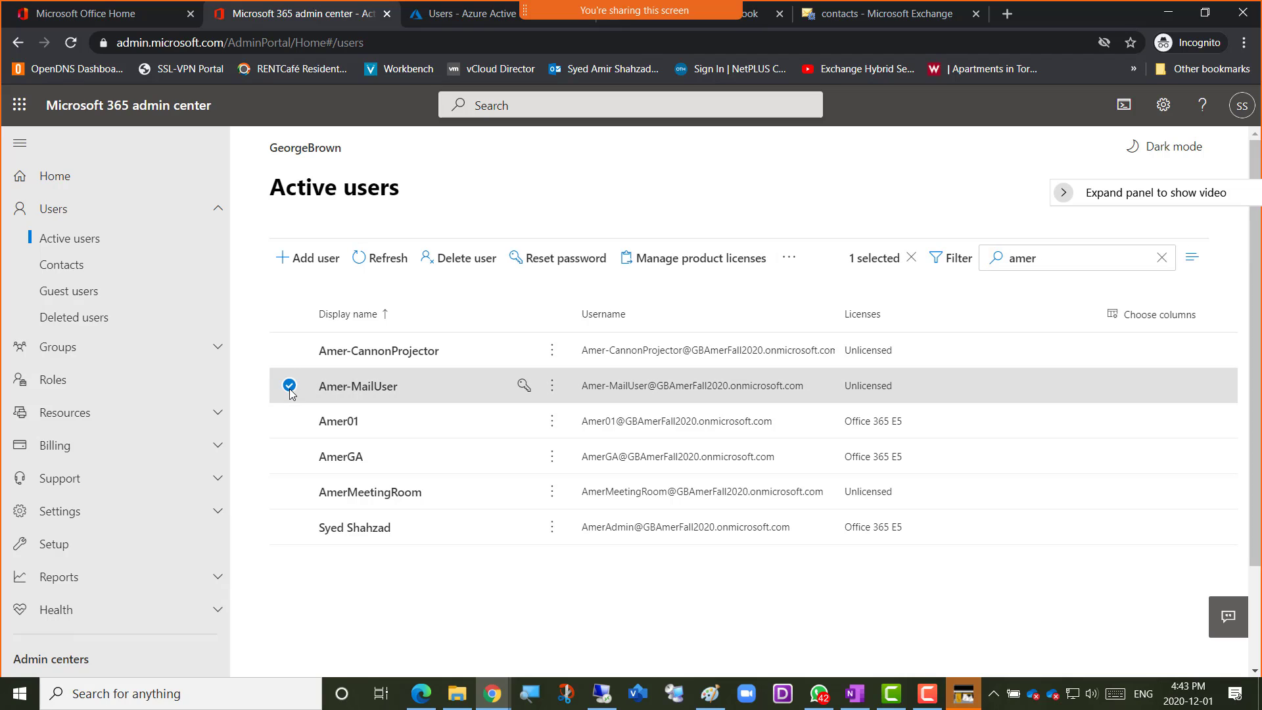
left_click(361, 388)
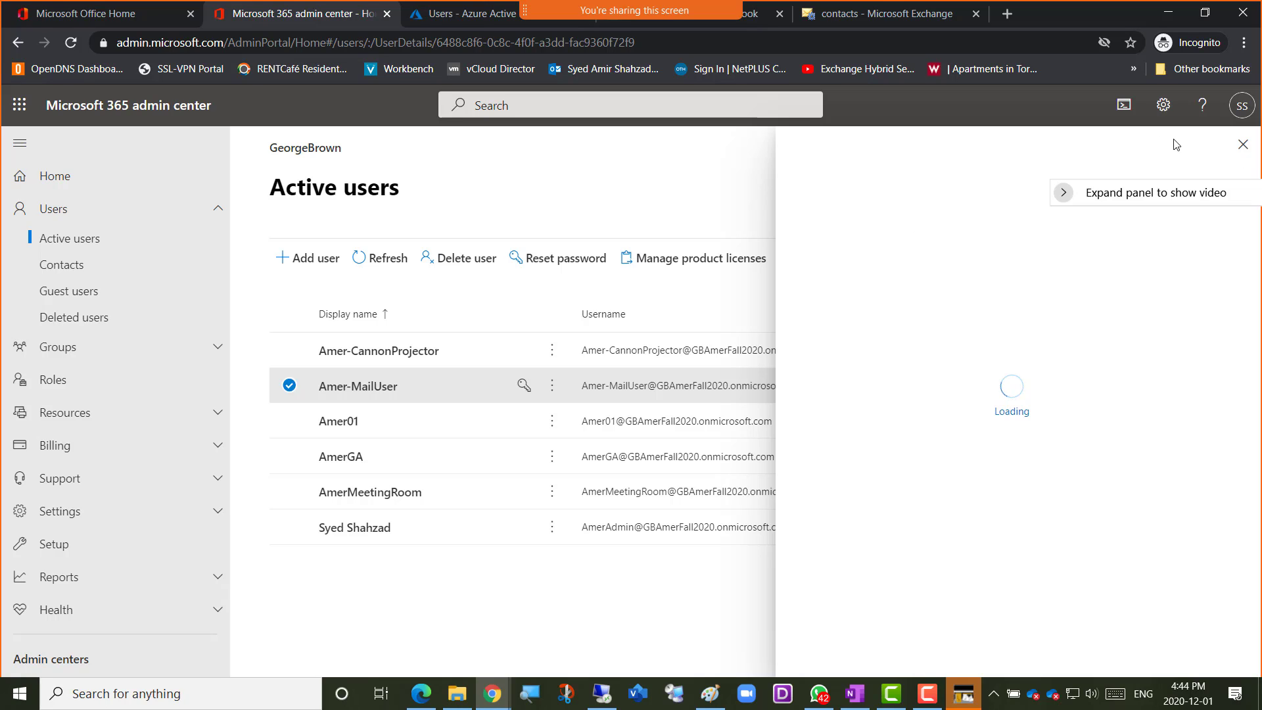
left_click(1242, 148)
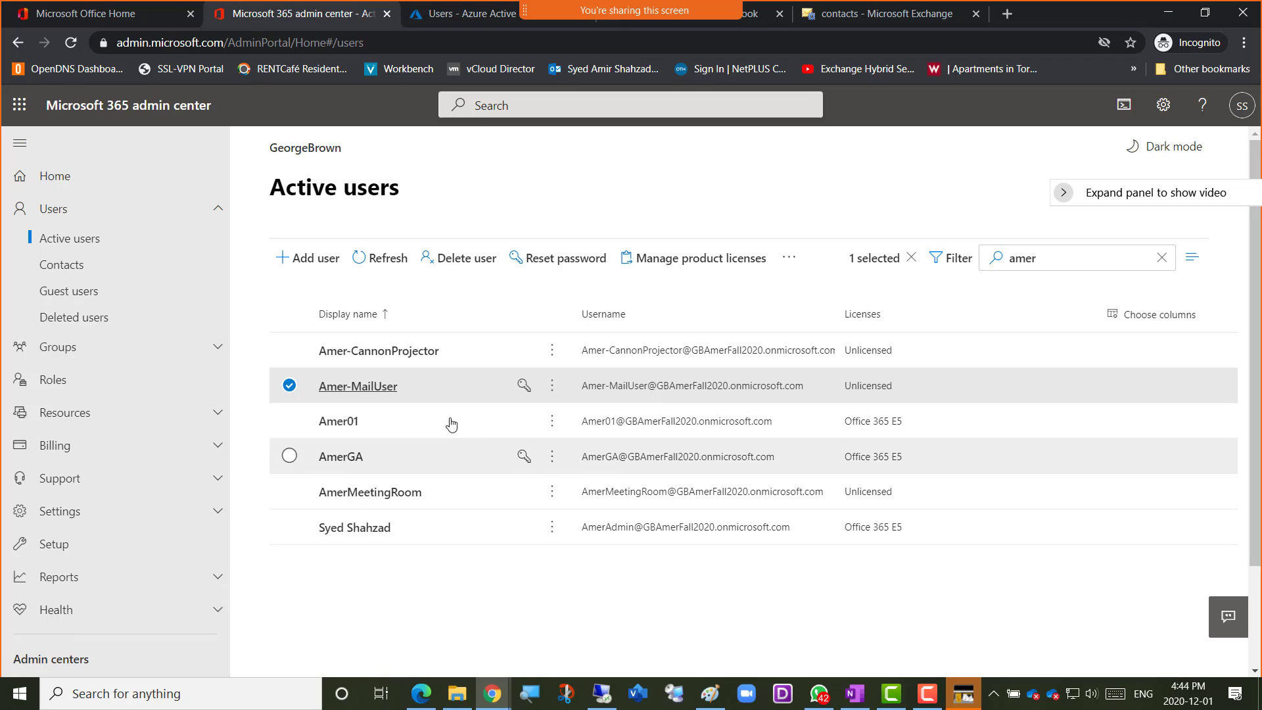
left_click(366, 388)
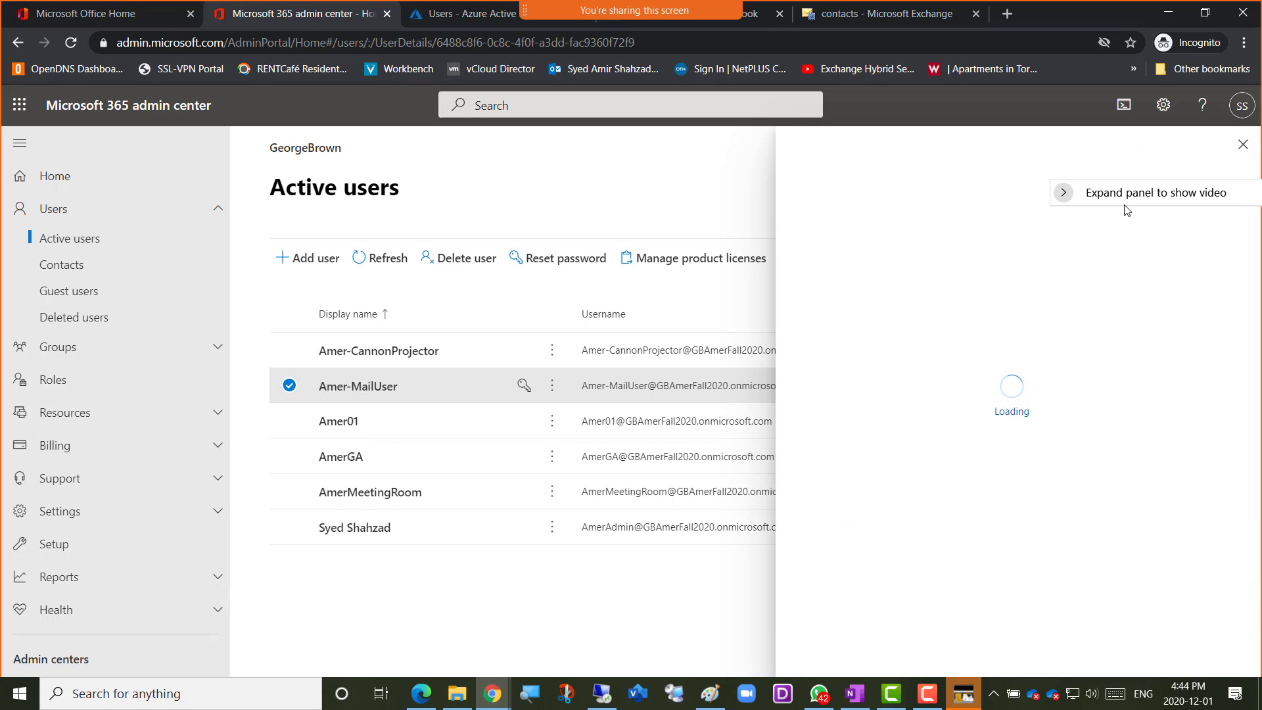
left_click_drag(1070, 189, 325, 113)
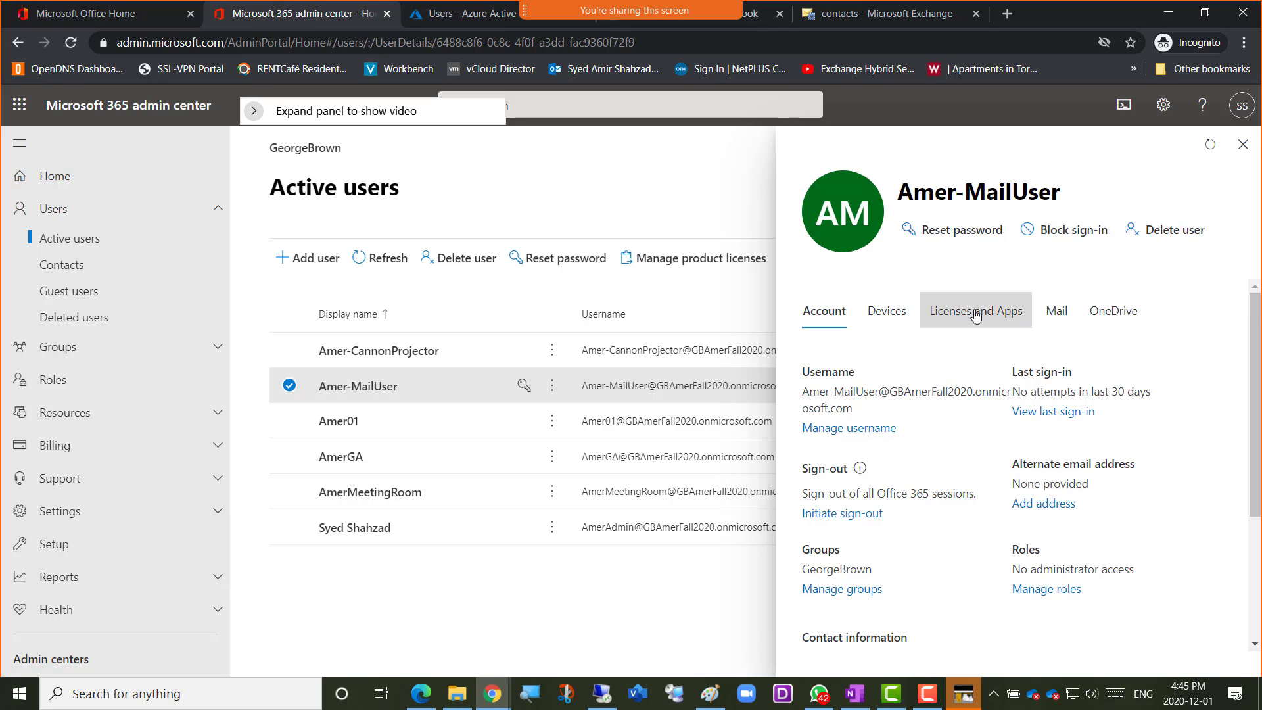
Examine the mail user's licenses and apps, then close the details and clear the user selection
left_click(966, 316)
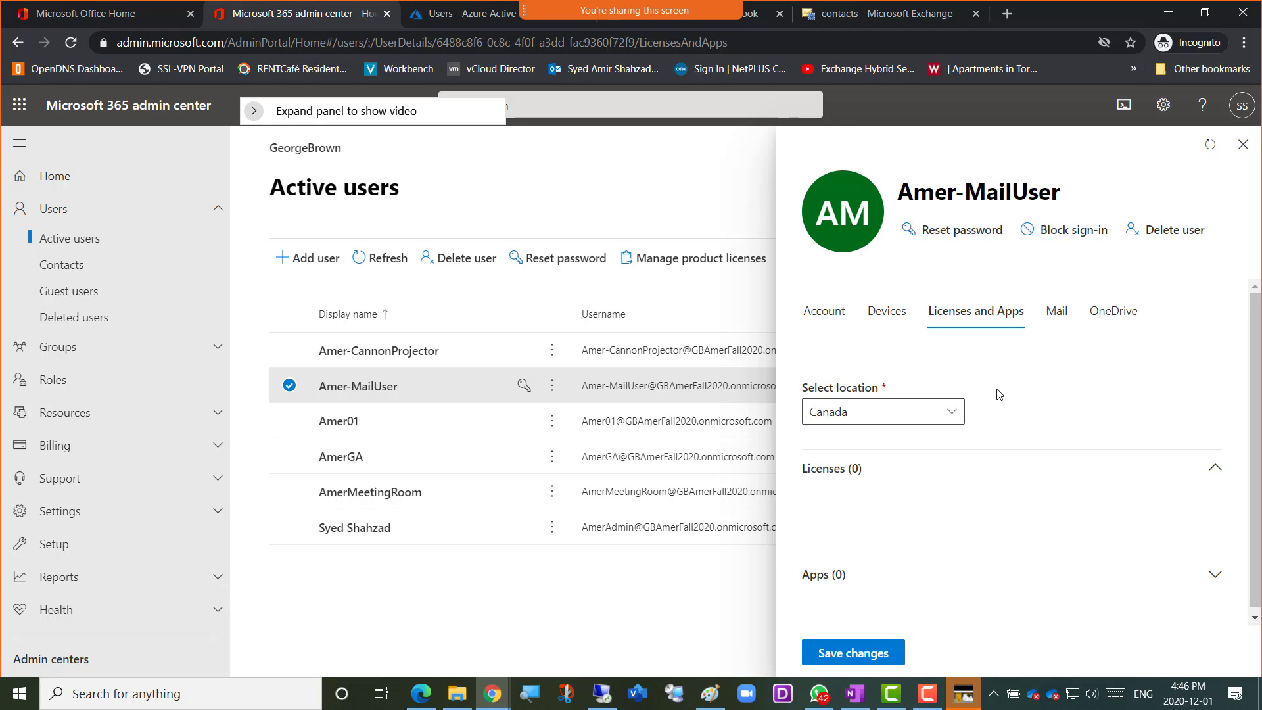
scroll(999, 394, "down", 1)
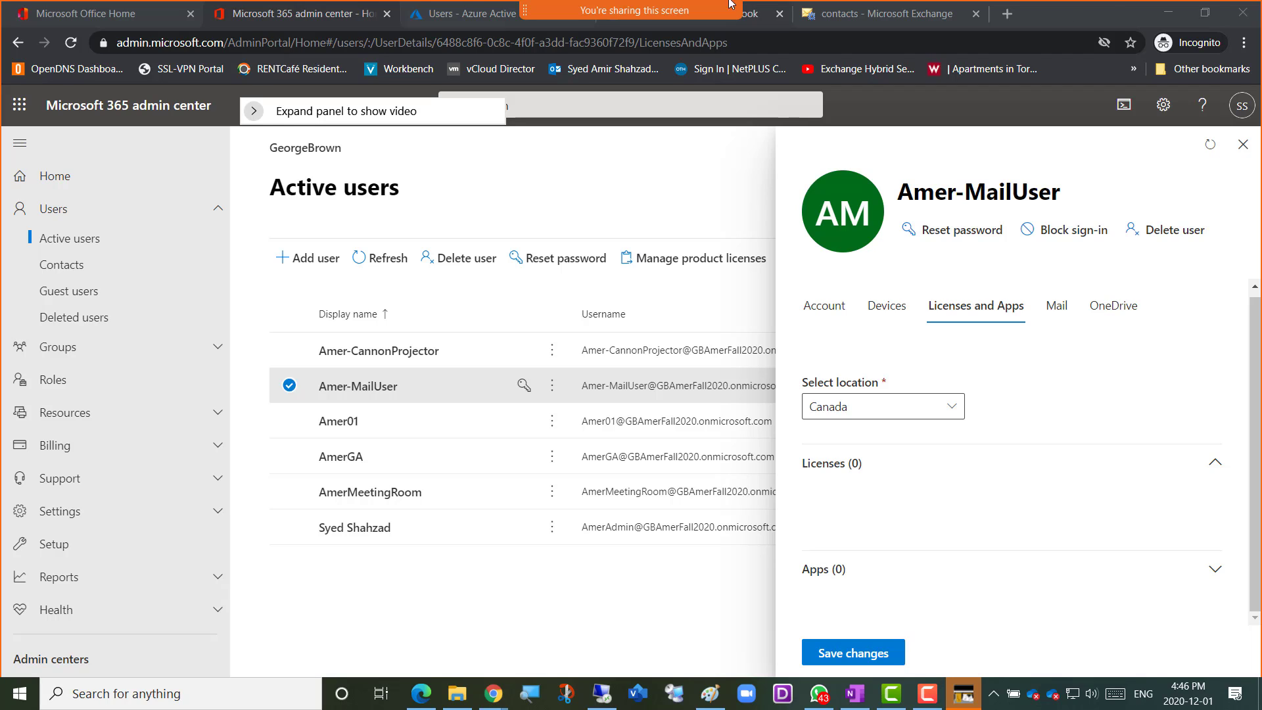
mouse_move(743, 10)
left_click(1243, 146)
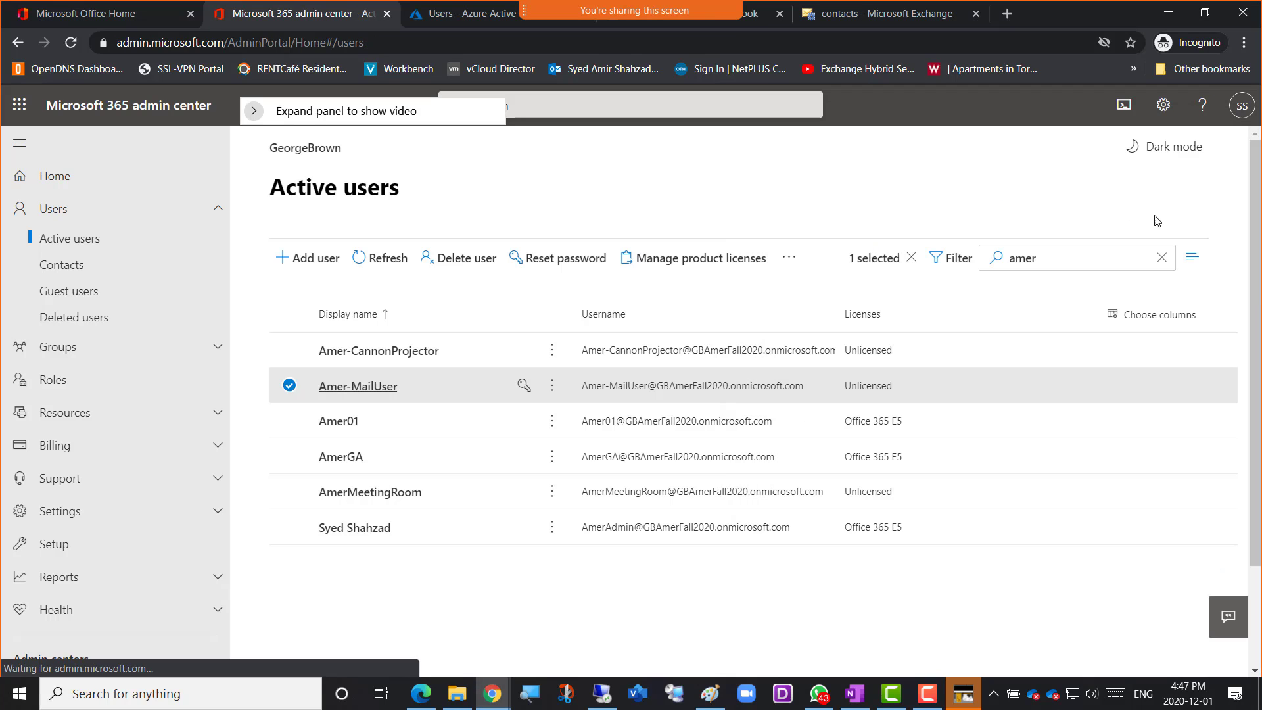
left_click(289, 386)
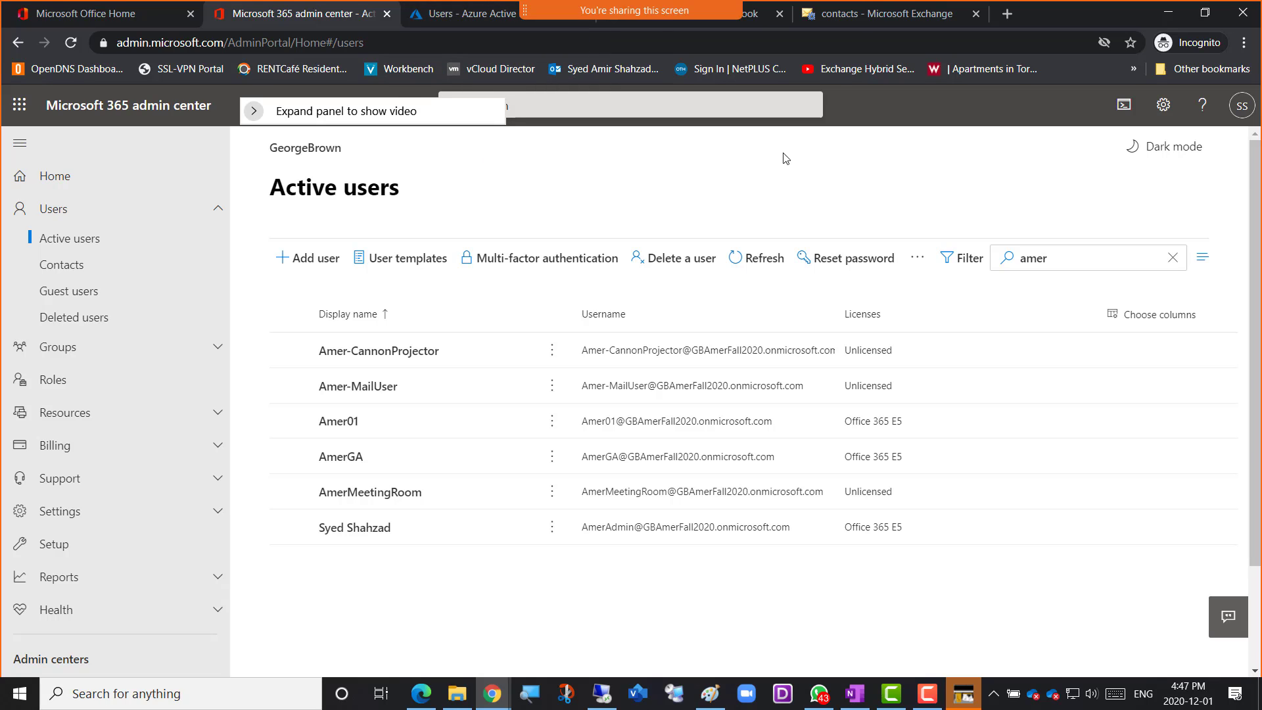
Return to the Exchange admin center, review the creation options for contacts and resources, and view the groups and shared mailboxes lists
left_click(857, 24)
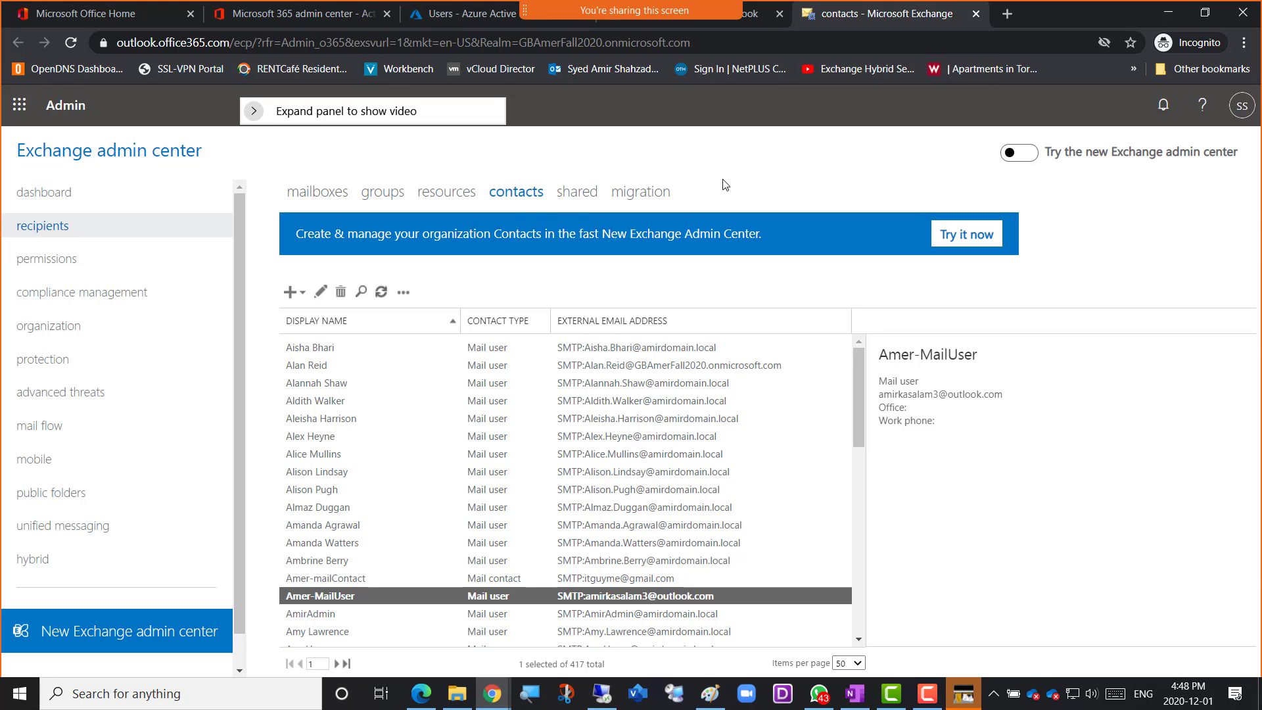
left_click(303, 295)
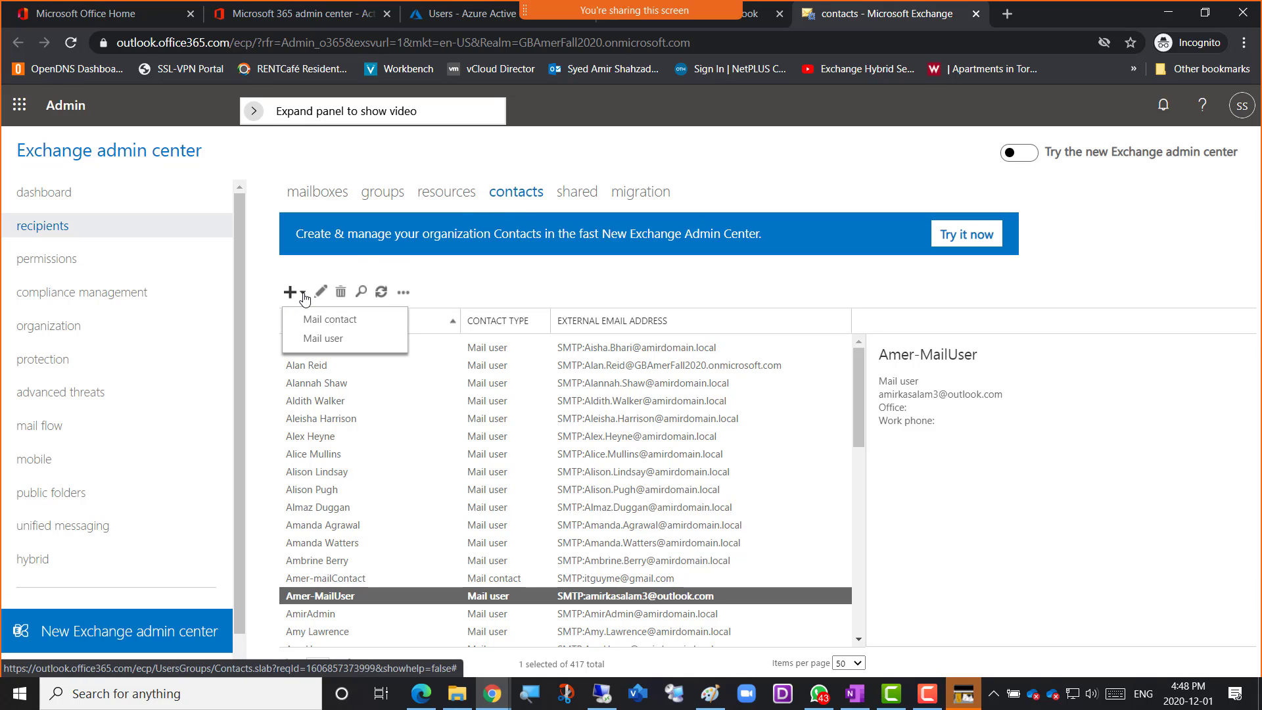
left_click(448, 192)
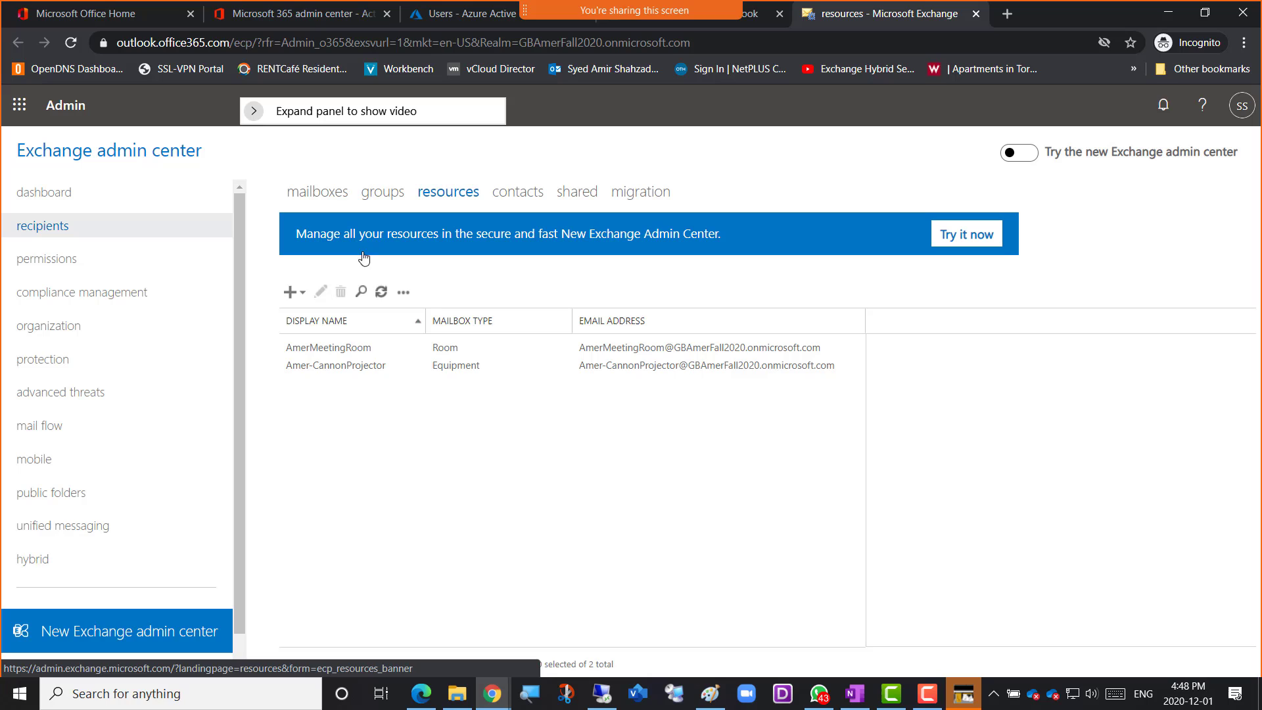
left_click(304, 297)
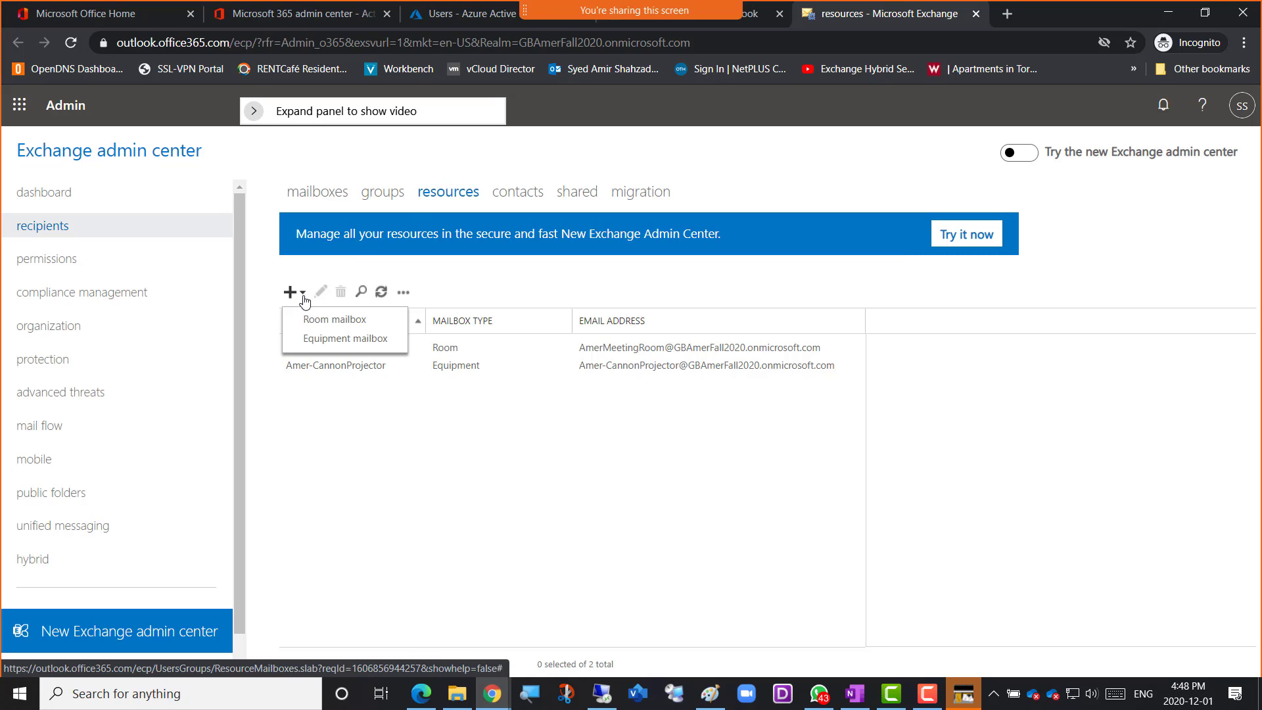
left_click(383, 195)
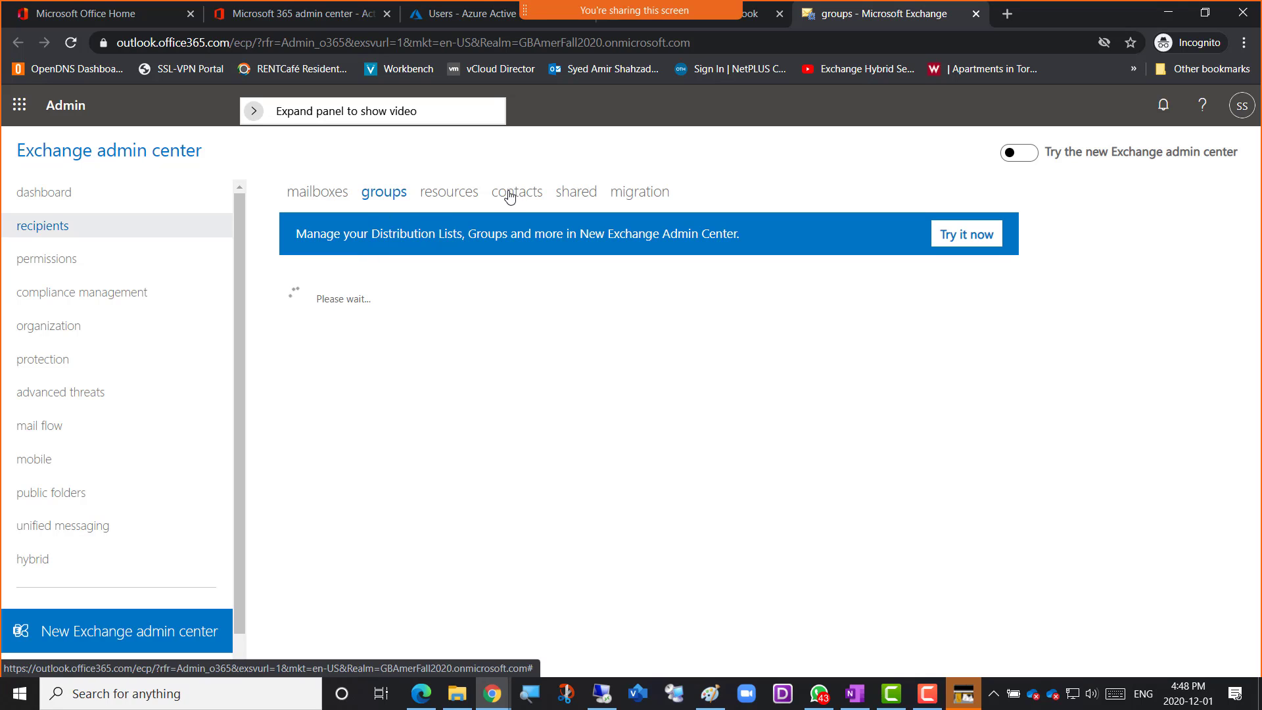
left_click(576, 195)
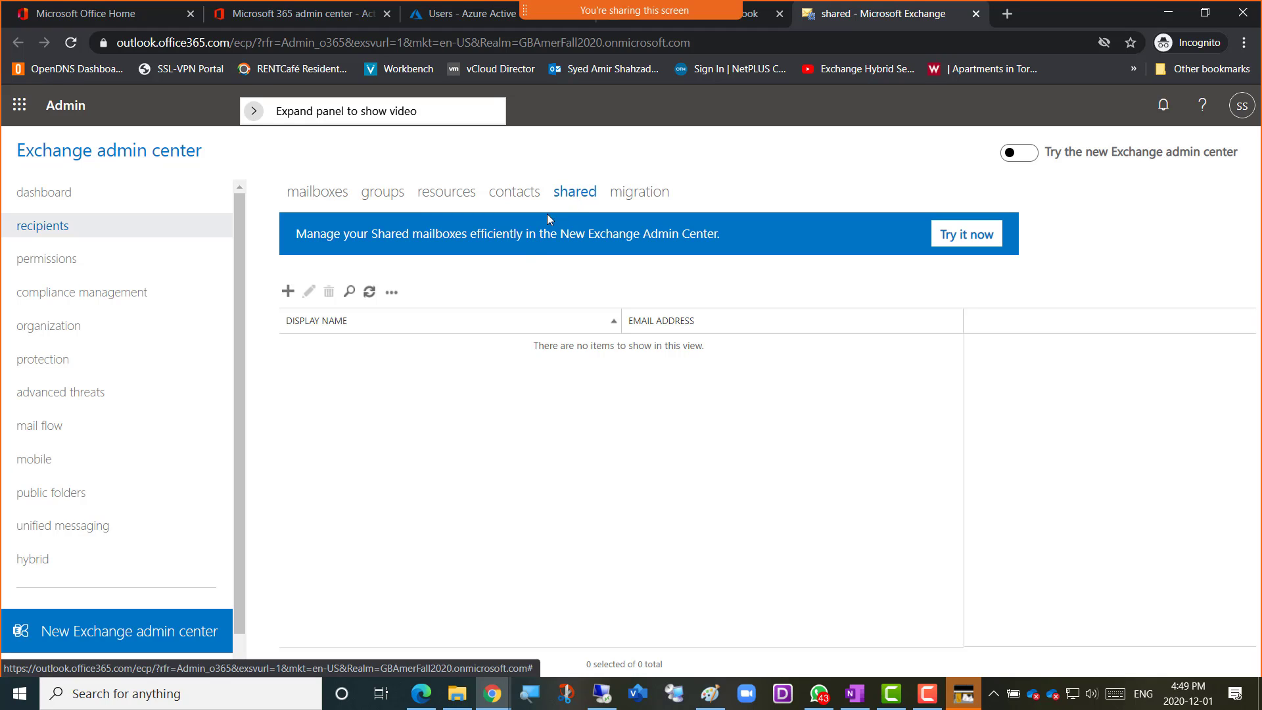
Switch to the OneNote class notebook and add a "Shared Mailbox" heading below the Mail User notes, at the same level as Mail User
left_click(490, 690)
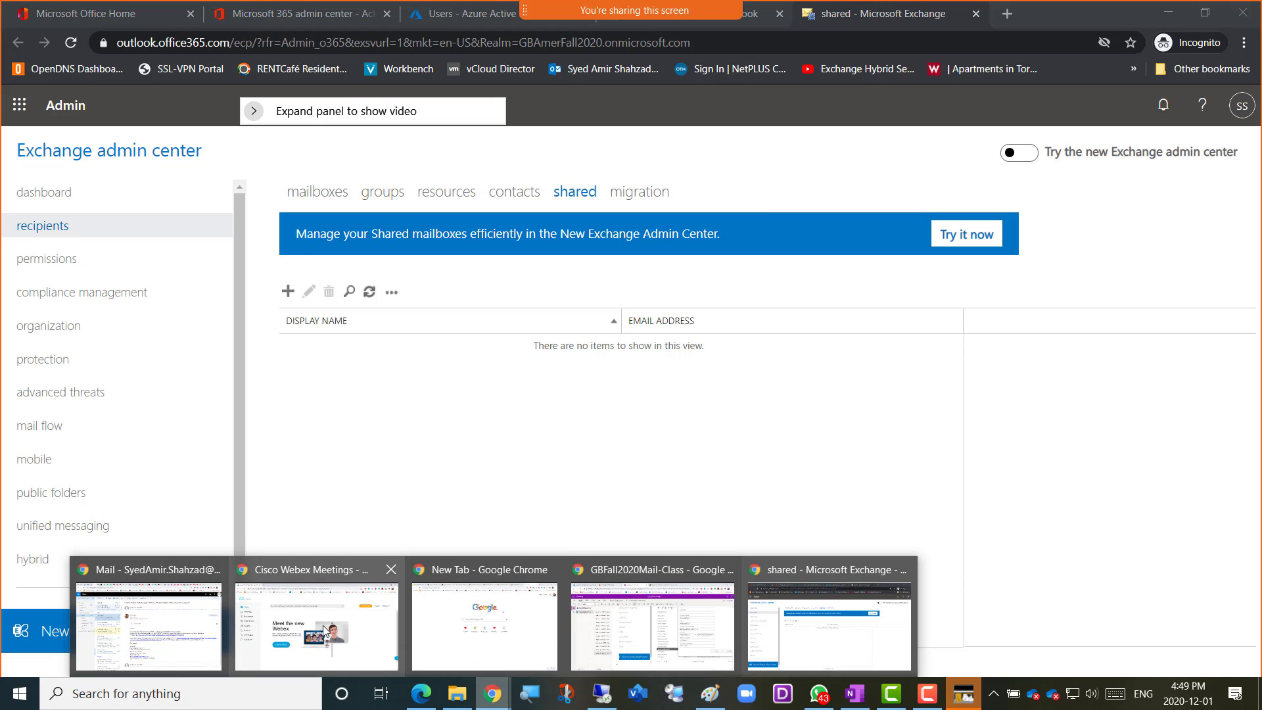
left_click(641, 621)
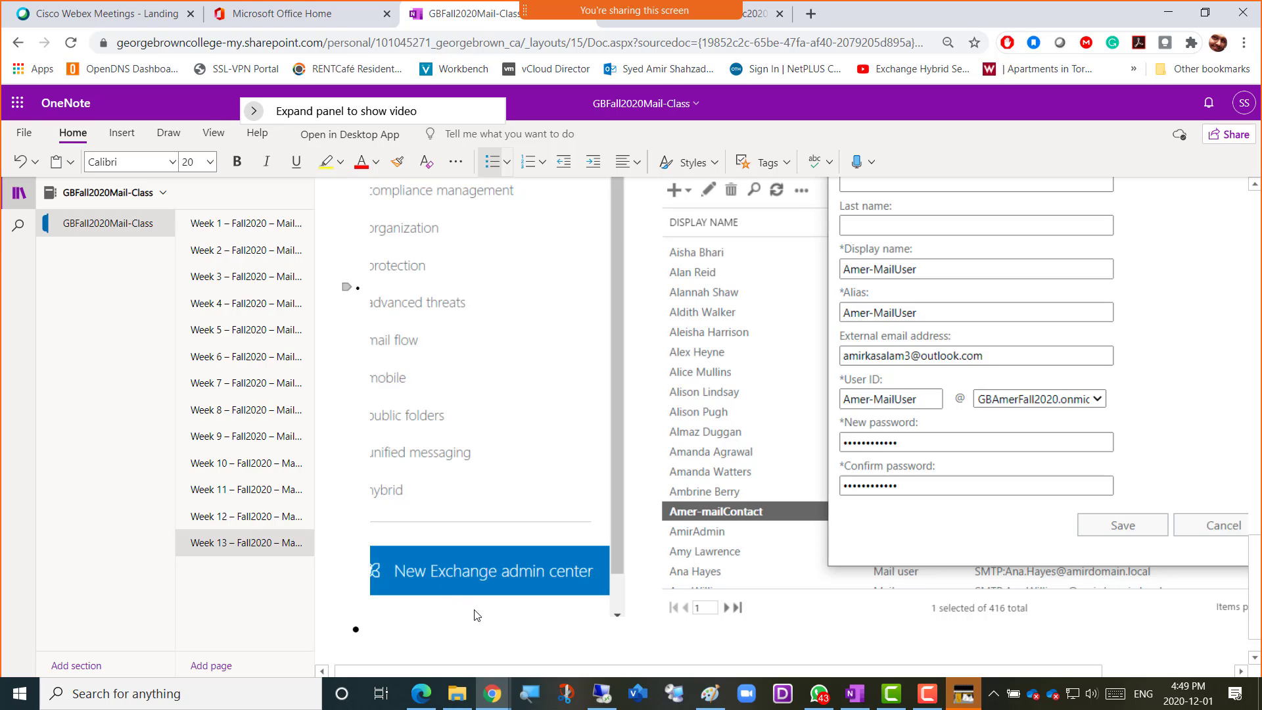
scroll(477, 615, "up", 15)
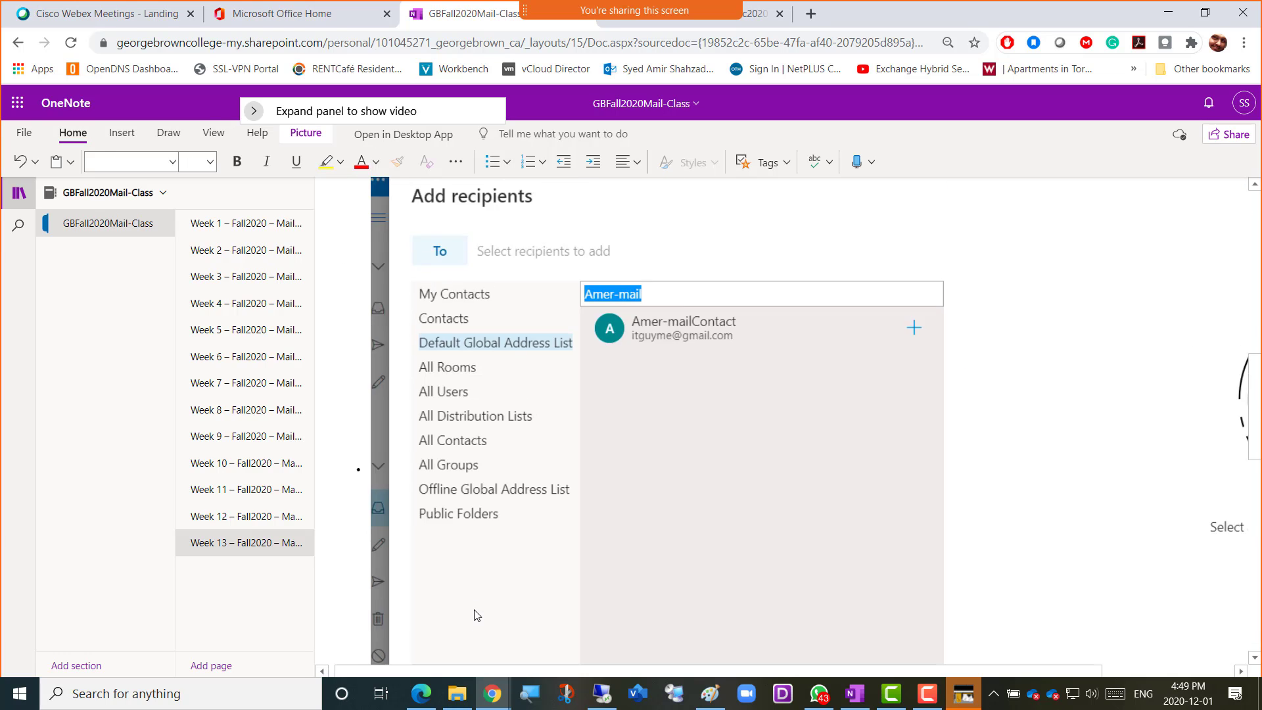
key("Down")
key("Down")
key("Down")
key("Down")
key("Down")
key("Down")
key("Down")
key("Down")
key("Down")
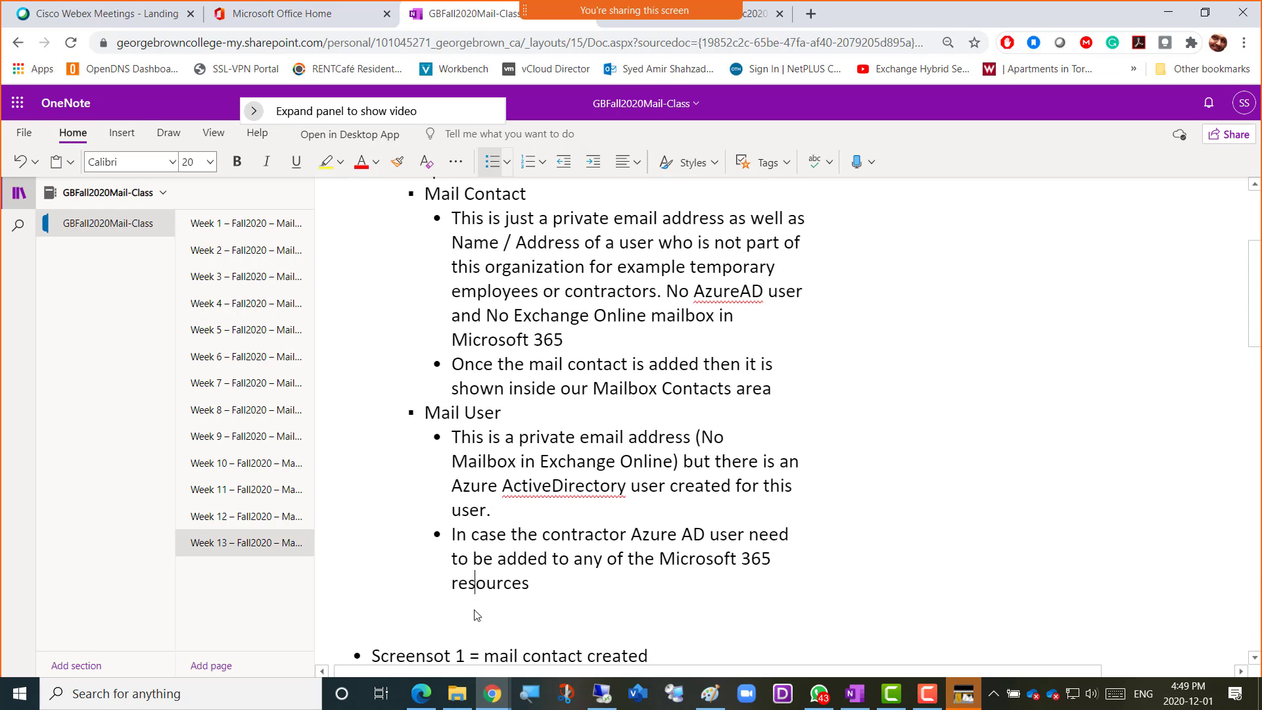
key("Return")
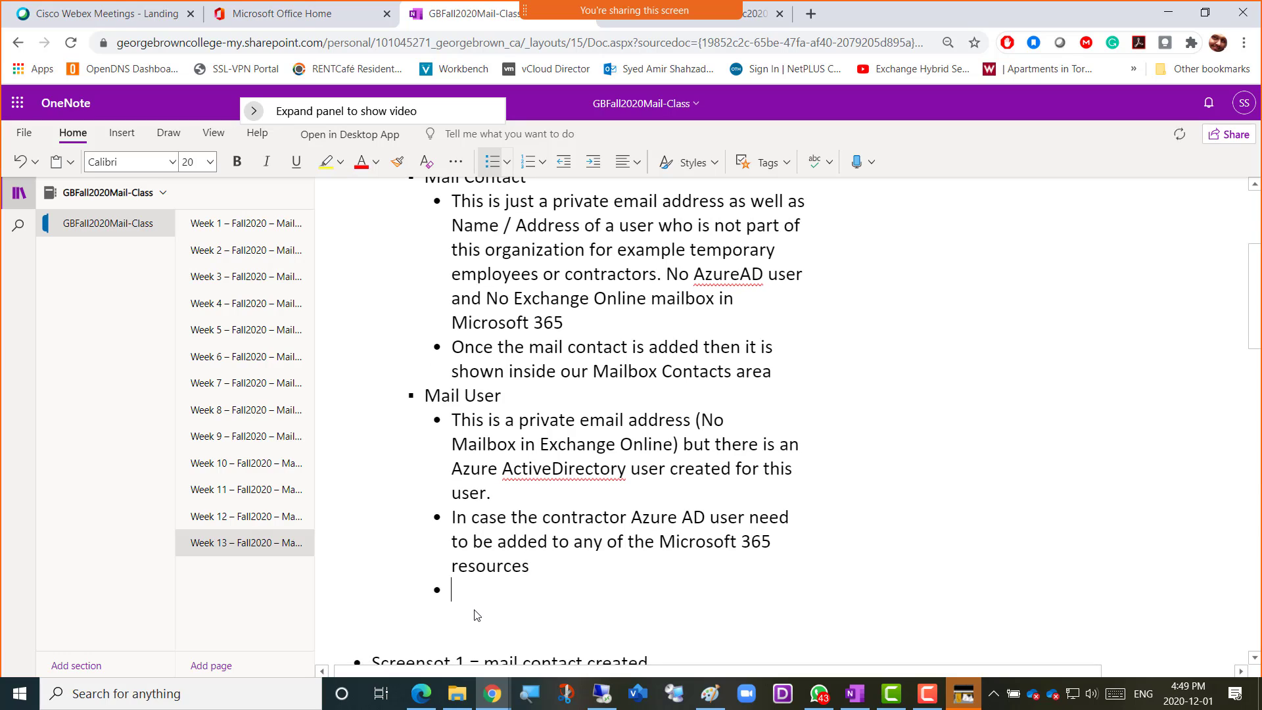
key("BackSpace")
type("Shared Mail")
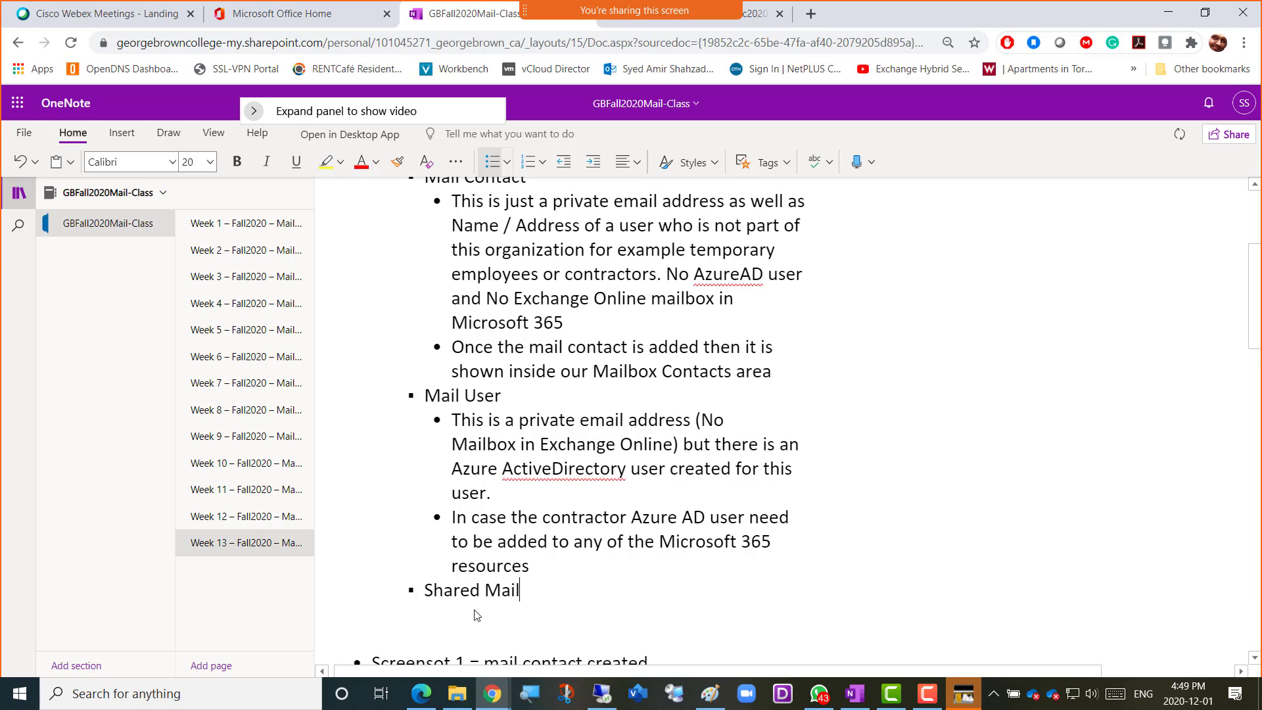
type("box")
Add a sub-bullet under Shared Mailbox: "It is used by tech support or any other Team of Employees to correspond with the end users"
key("Return")
key("Tab")
type("it")
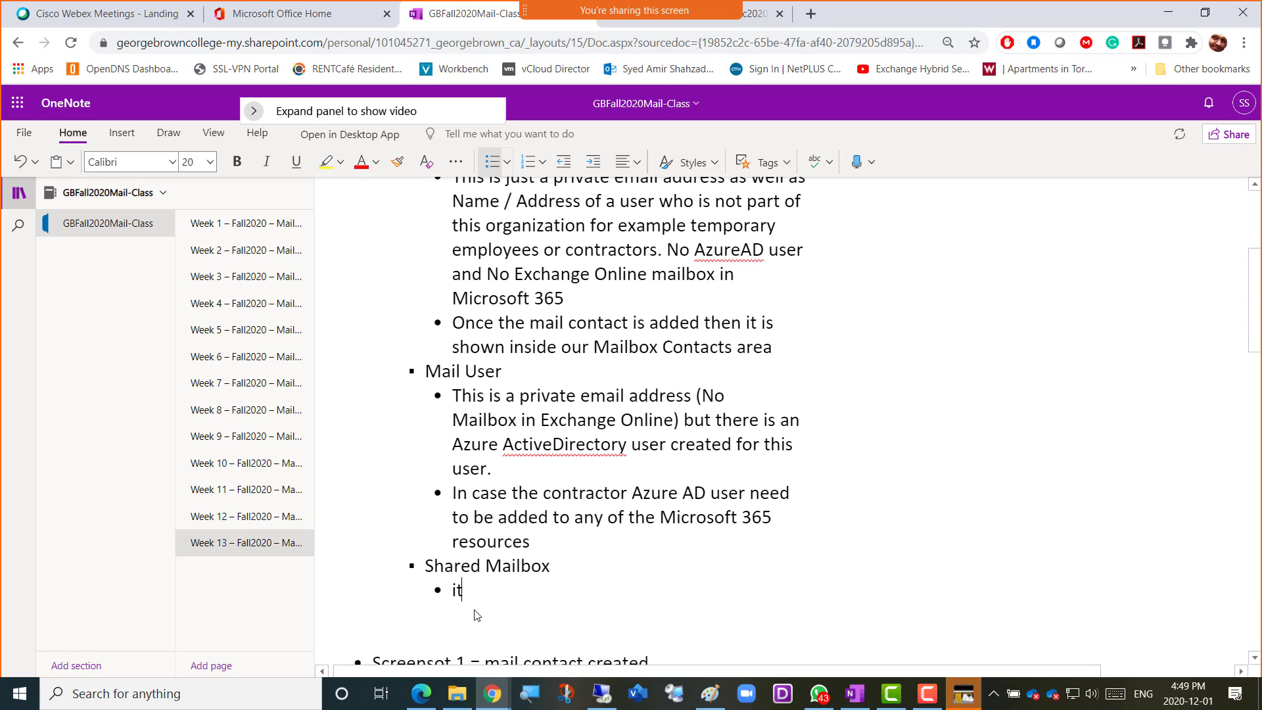
type(" is used by tech supp")
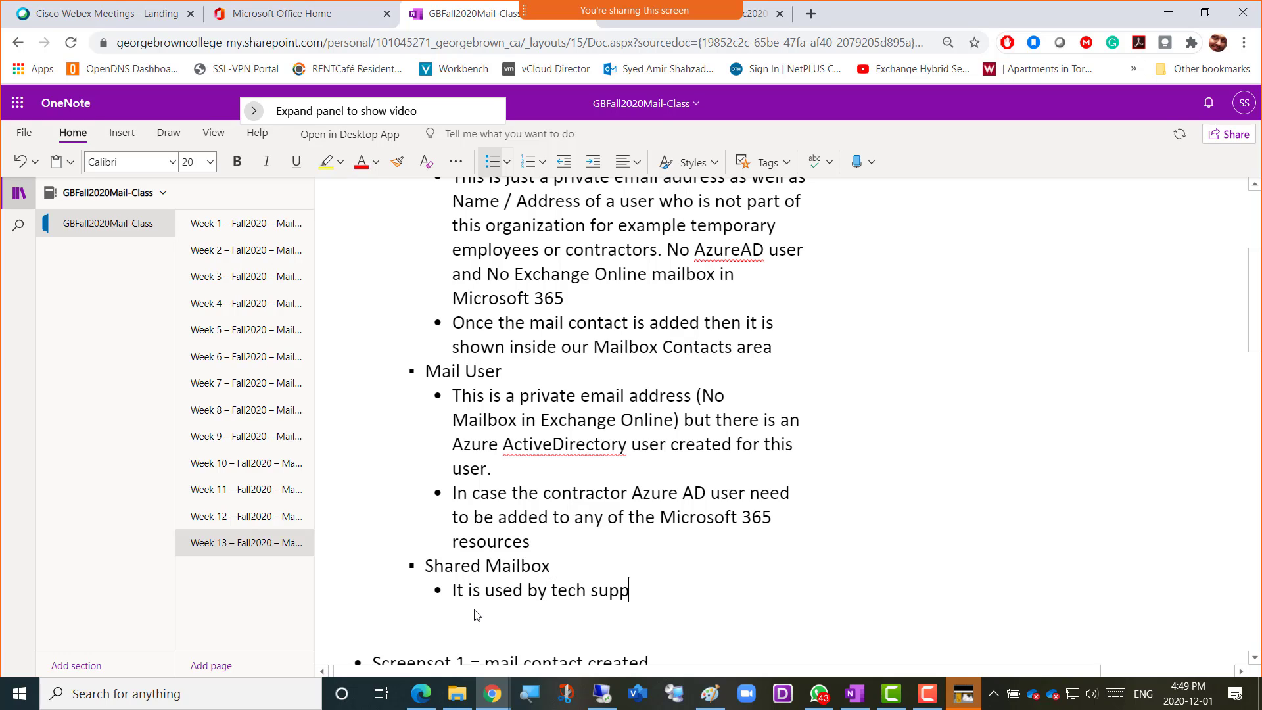
type("ort or any other Te")
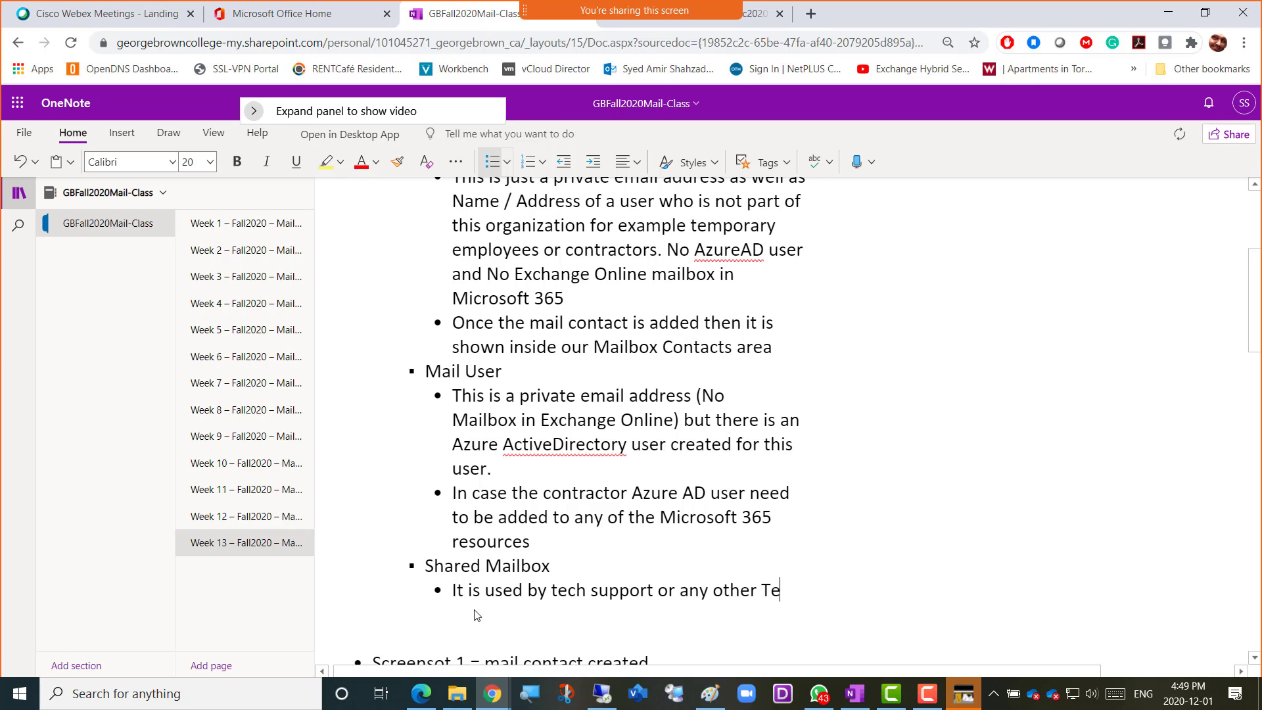
type("am of Employees")
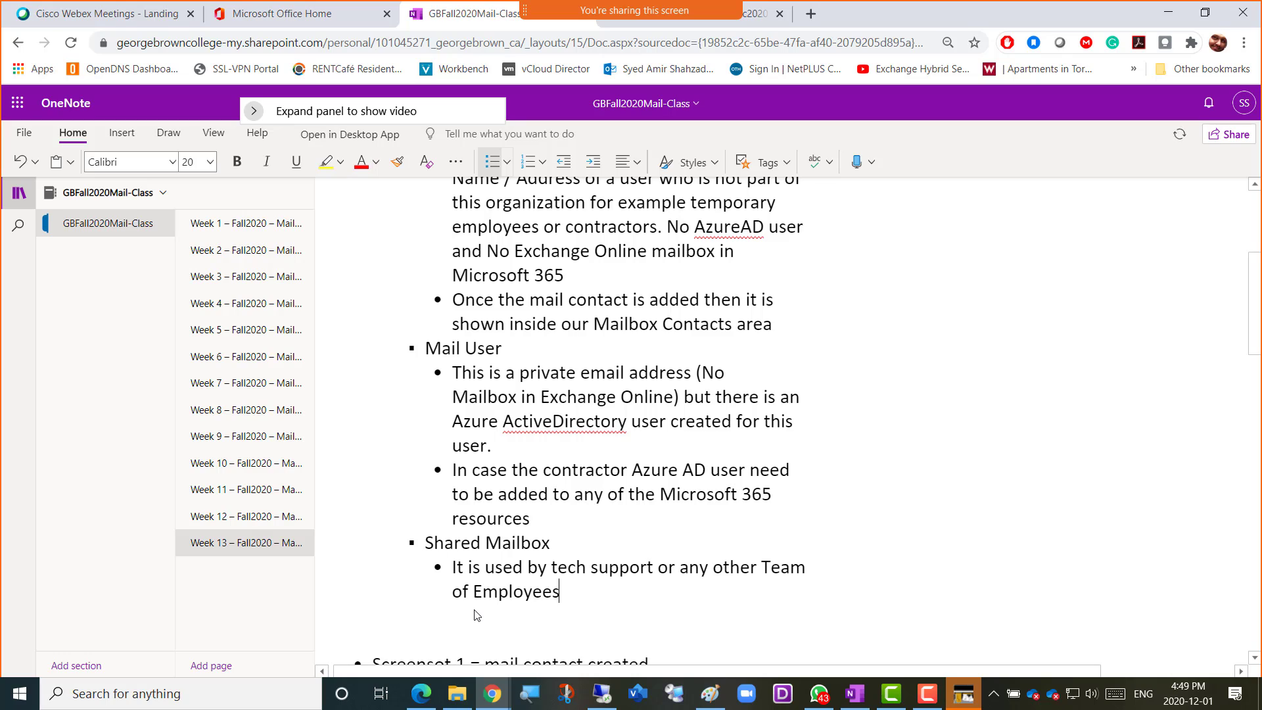
type(" to correspond w")
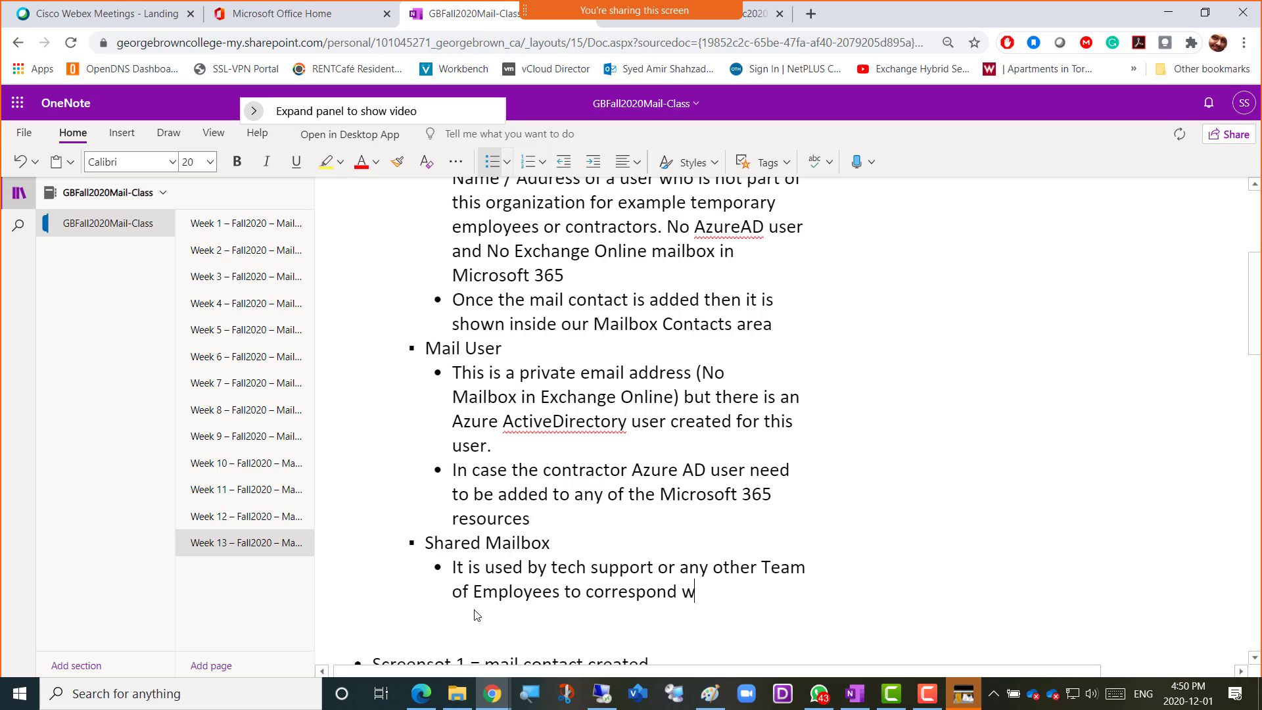
type("ith the end users")
Add a second Shared Mailbox bullet reading "Multiple tech support get access to this mailbox"
key("Return")
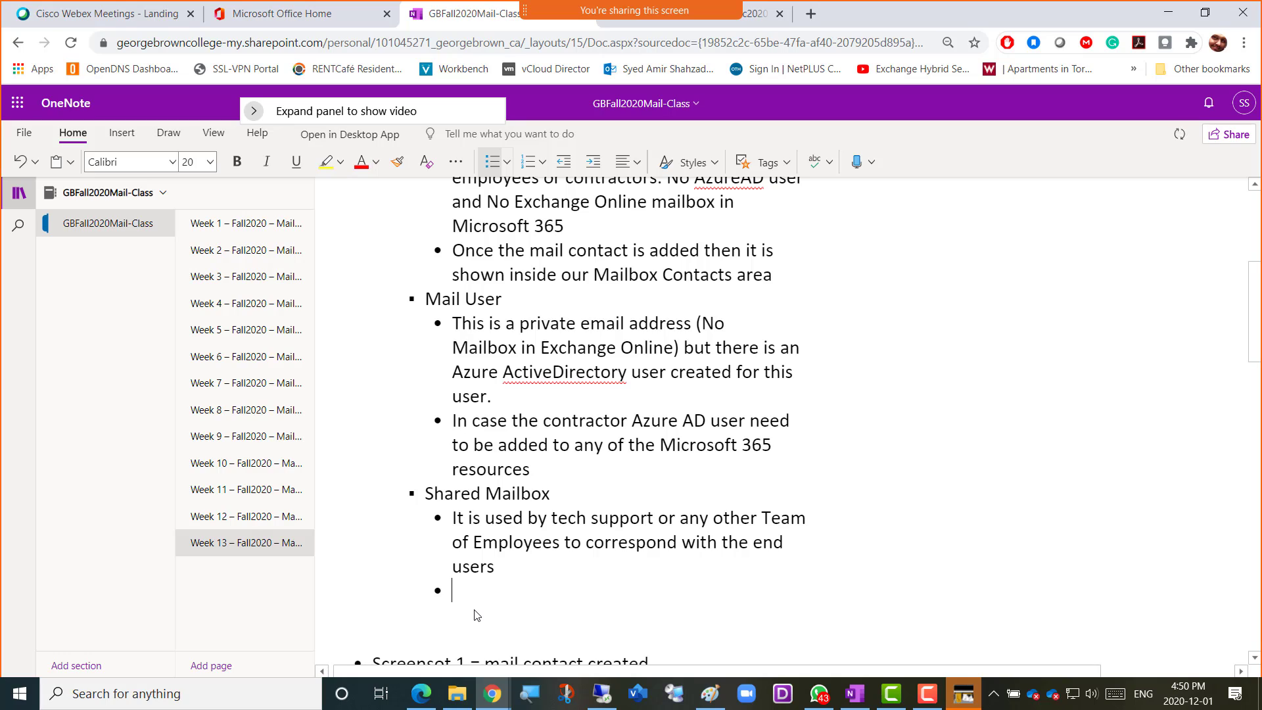
type("Multiple tech su")
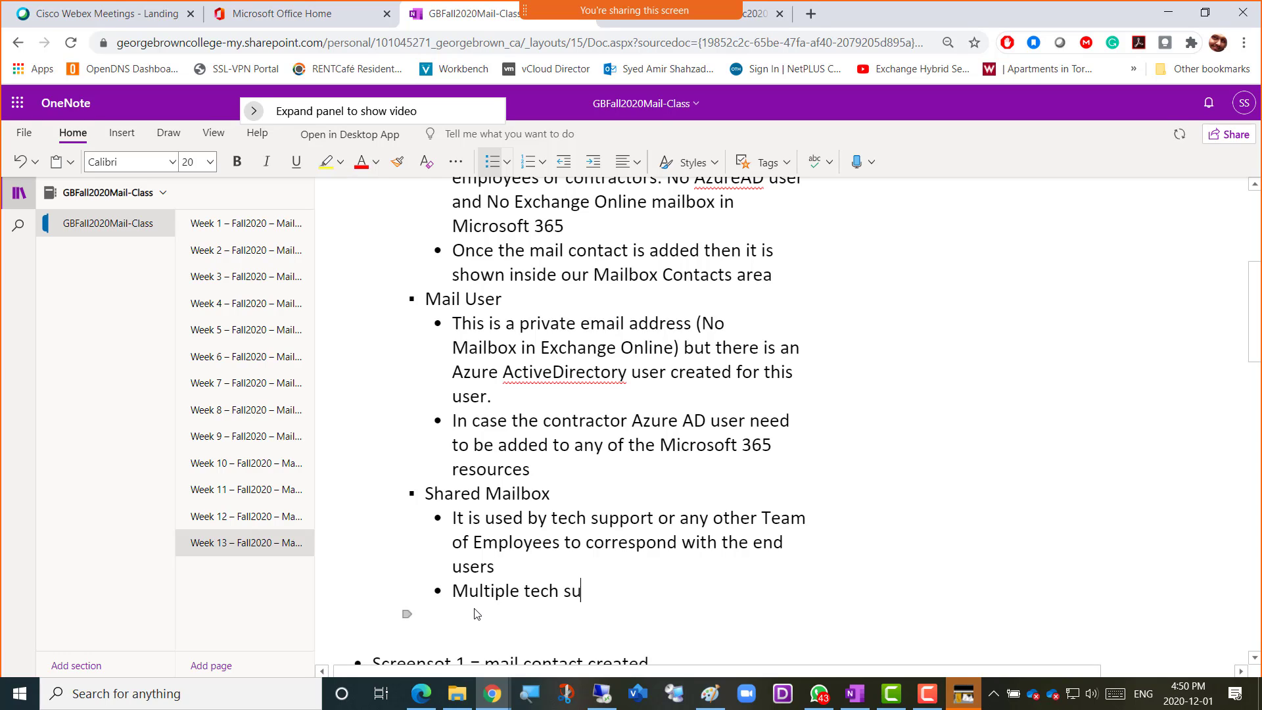
type("pport get acce")
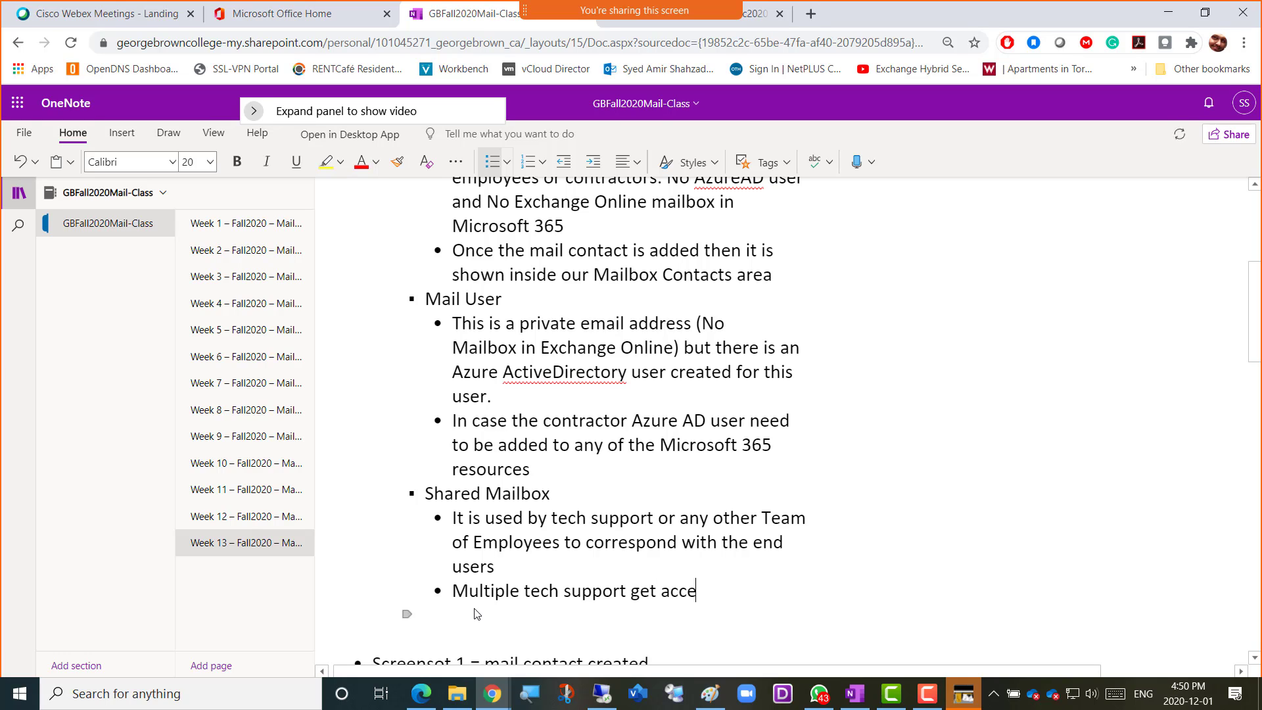
type("ss to this mailbox")
Start a third Shared Mailbox bullet with "If the morning tech is corresponding with the end-user"
key("Return")
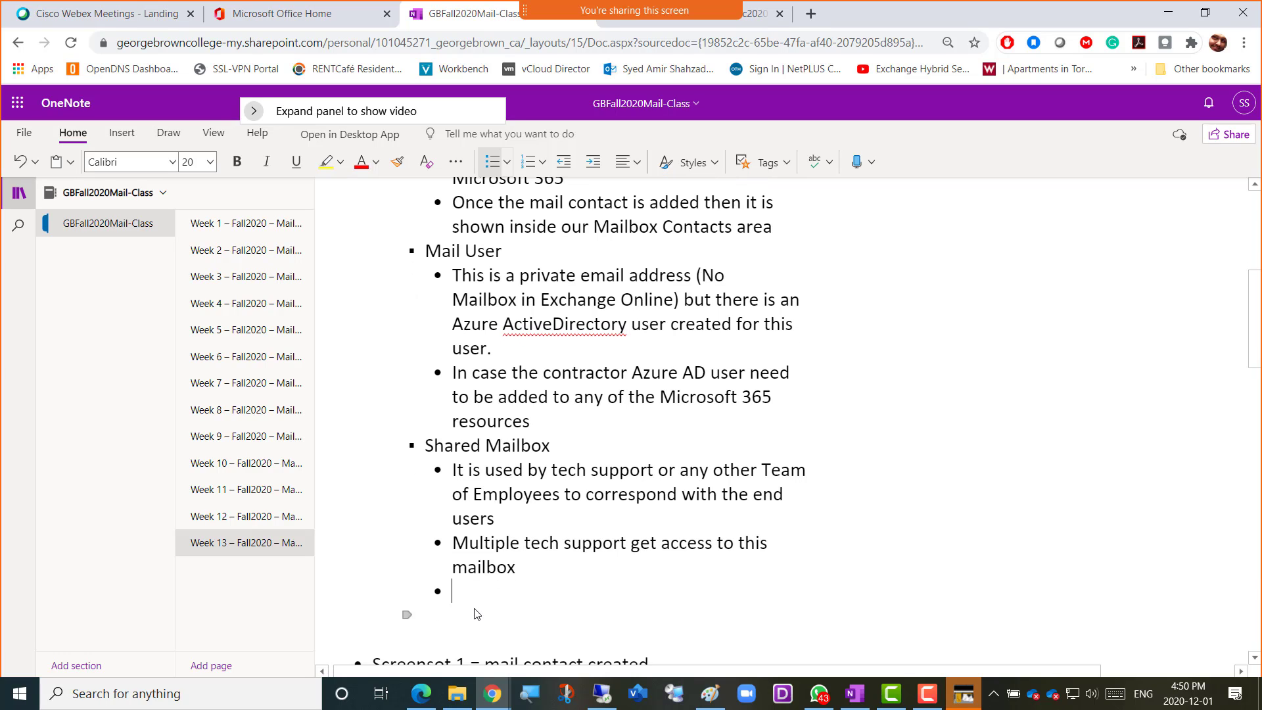
type("If the")
type("morning tech")
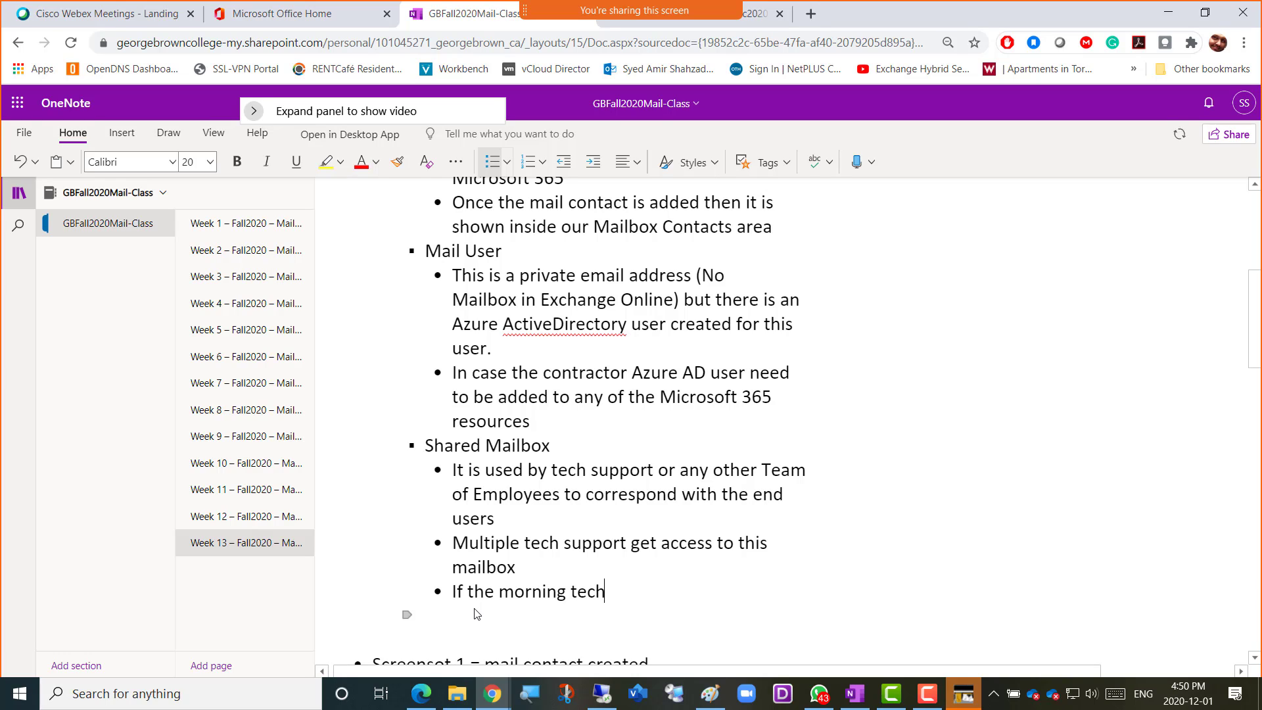
type(" is corresponding with the")
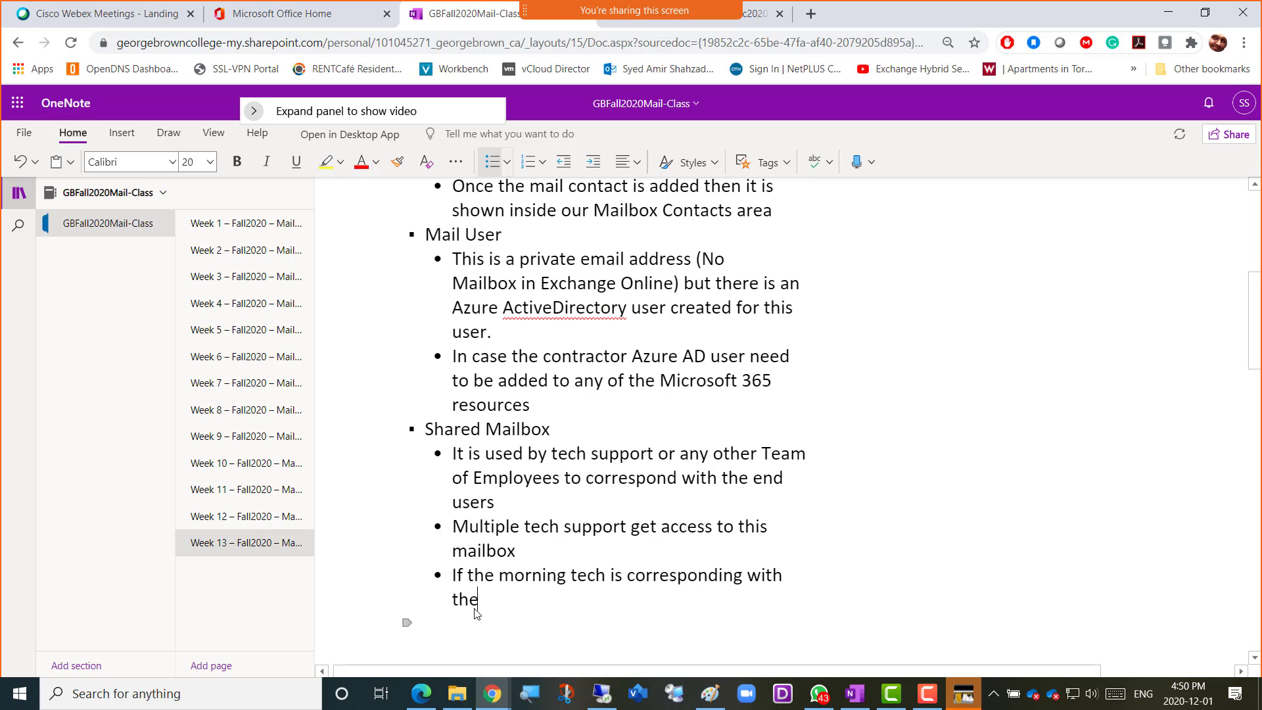
type(" empl")
key("BackSpace")
key("BackSpace")
key("BackSpace")
key("BackSpace")
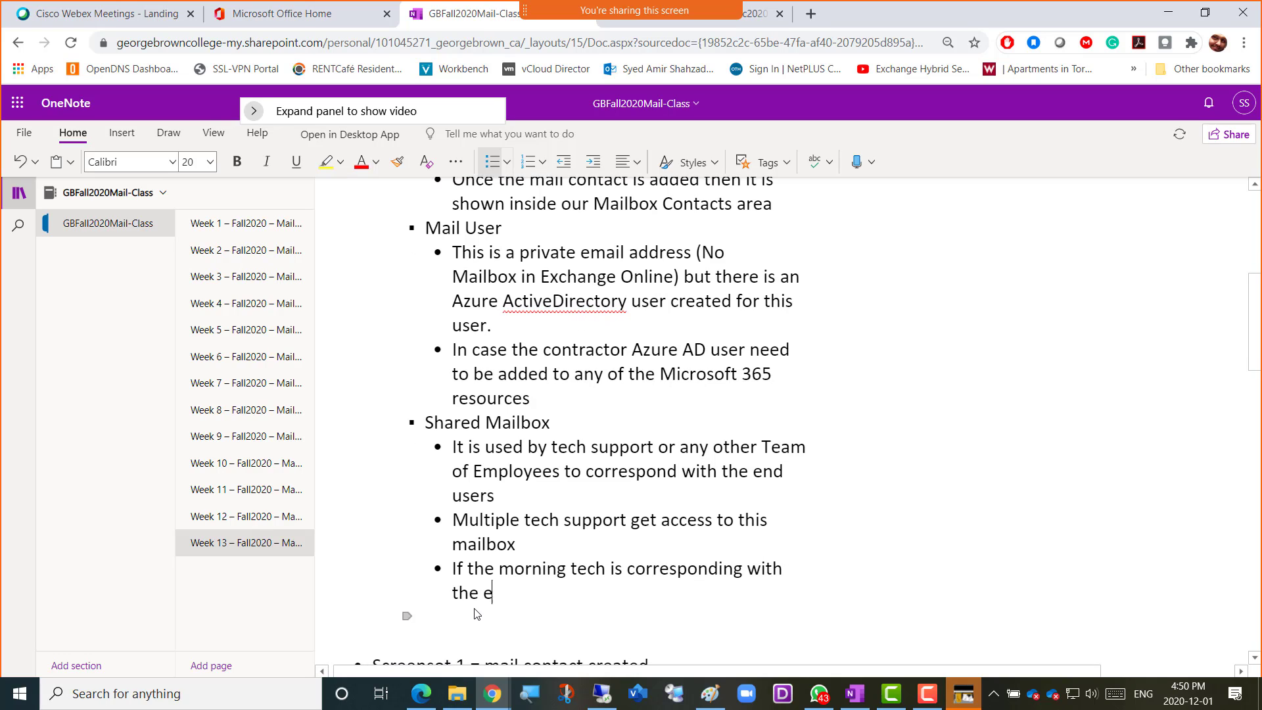
type("end-user")
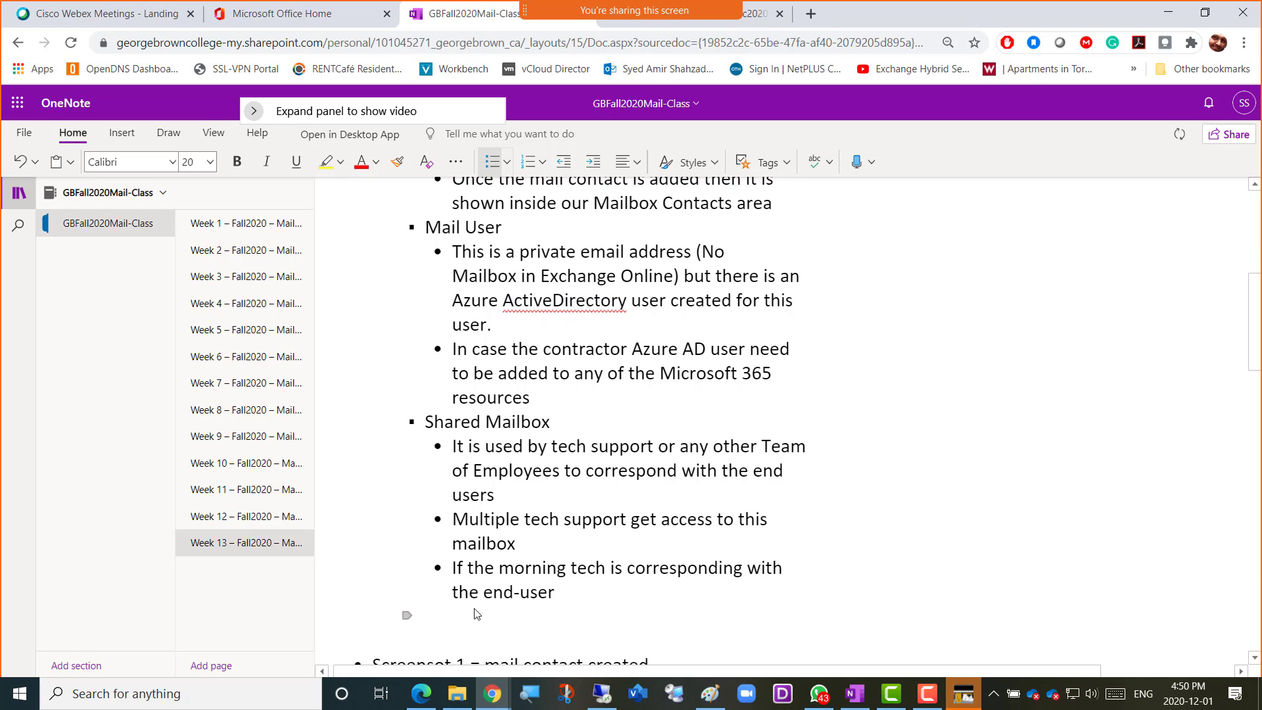
type(" then the end")
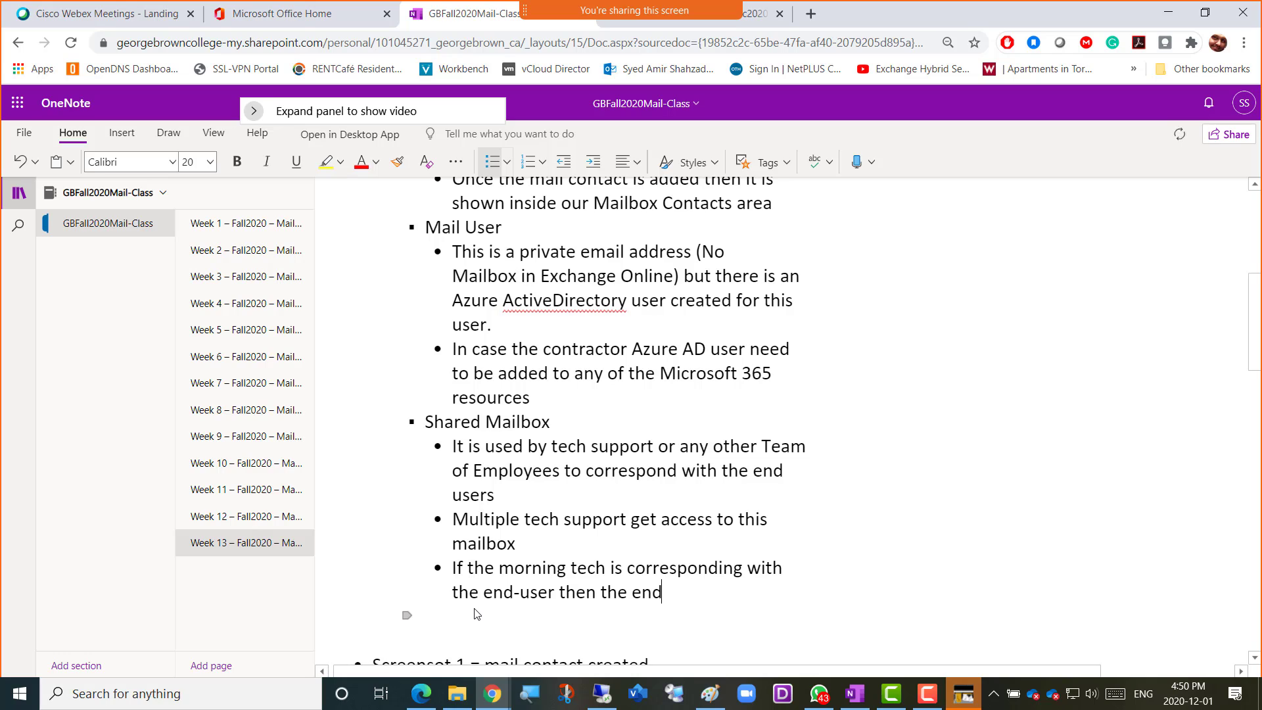
type(" user i")
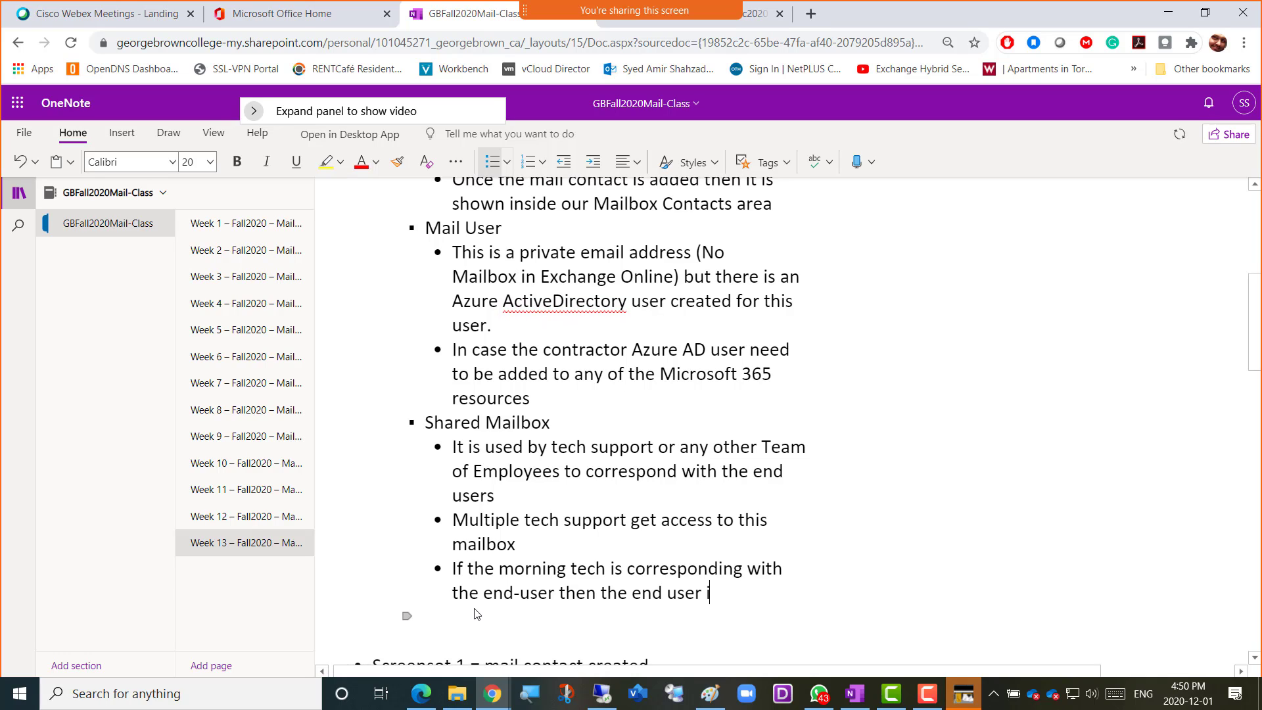
type("s only talking to the ")
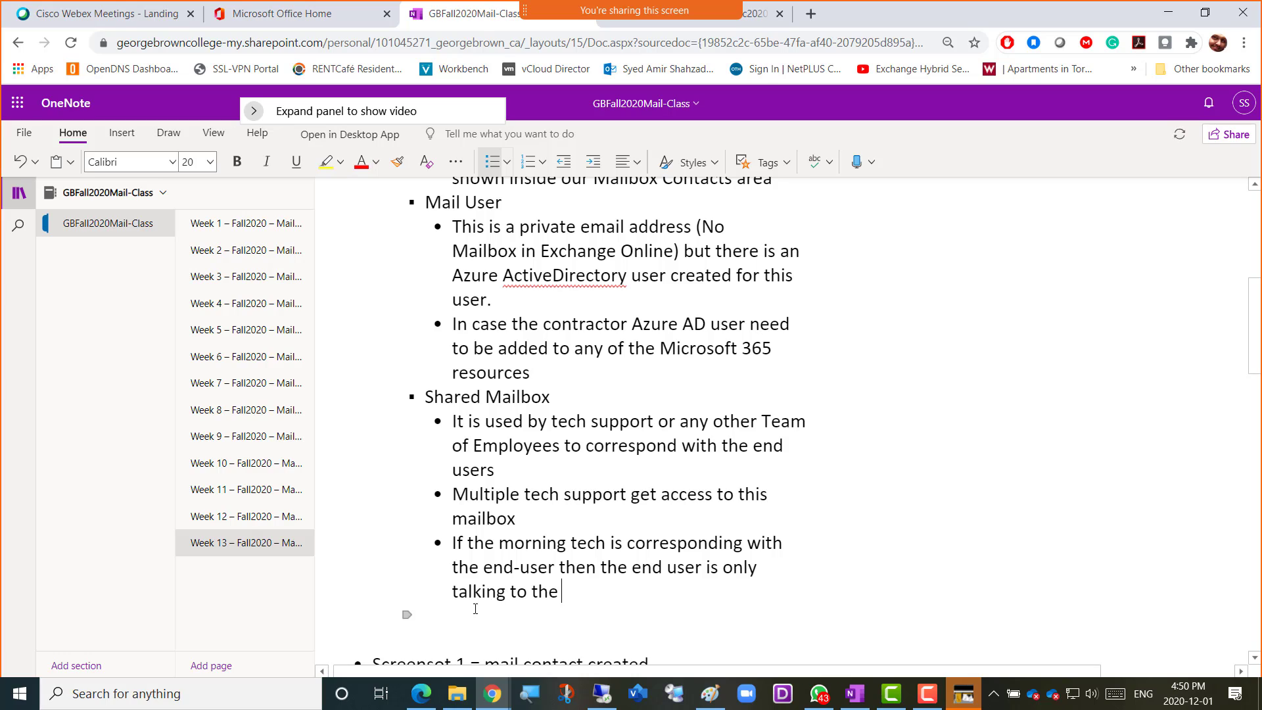
type("mailbox without")
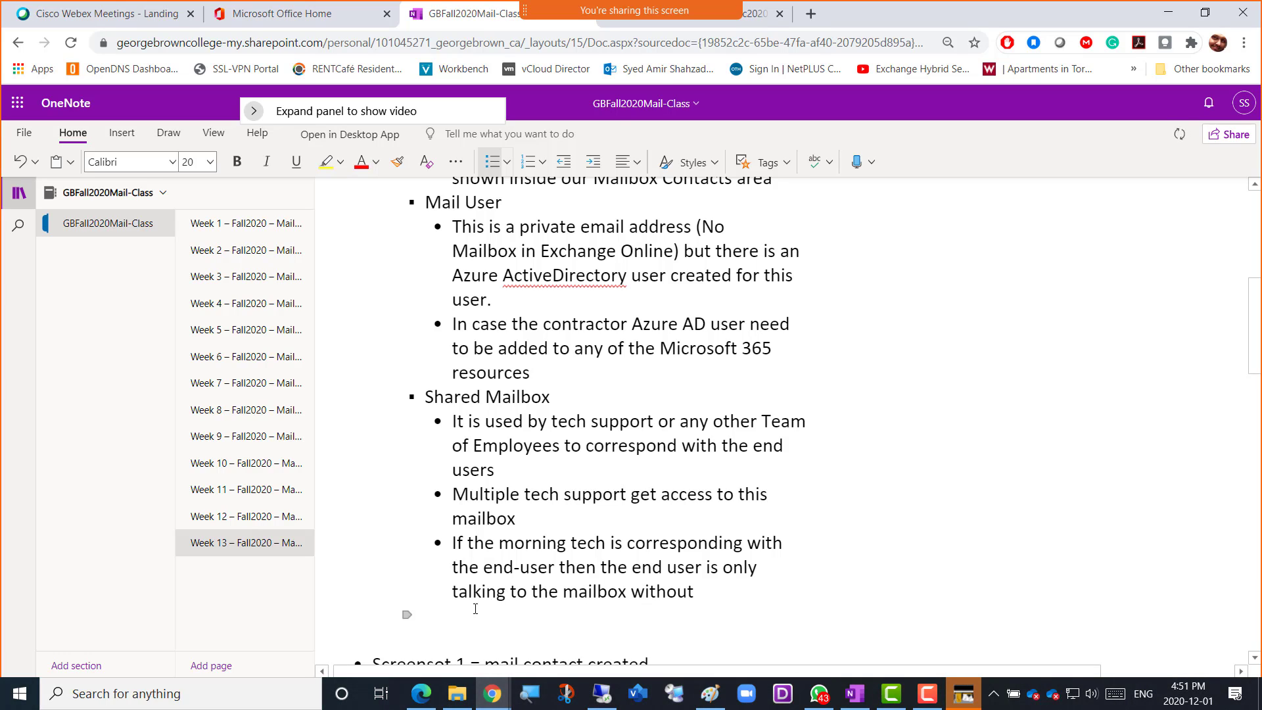
type(" knowing the name of the ")
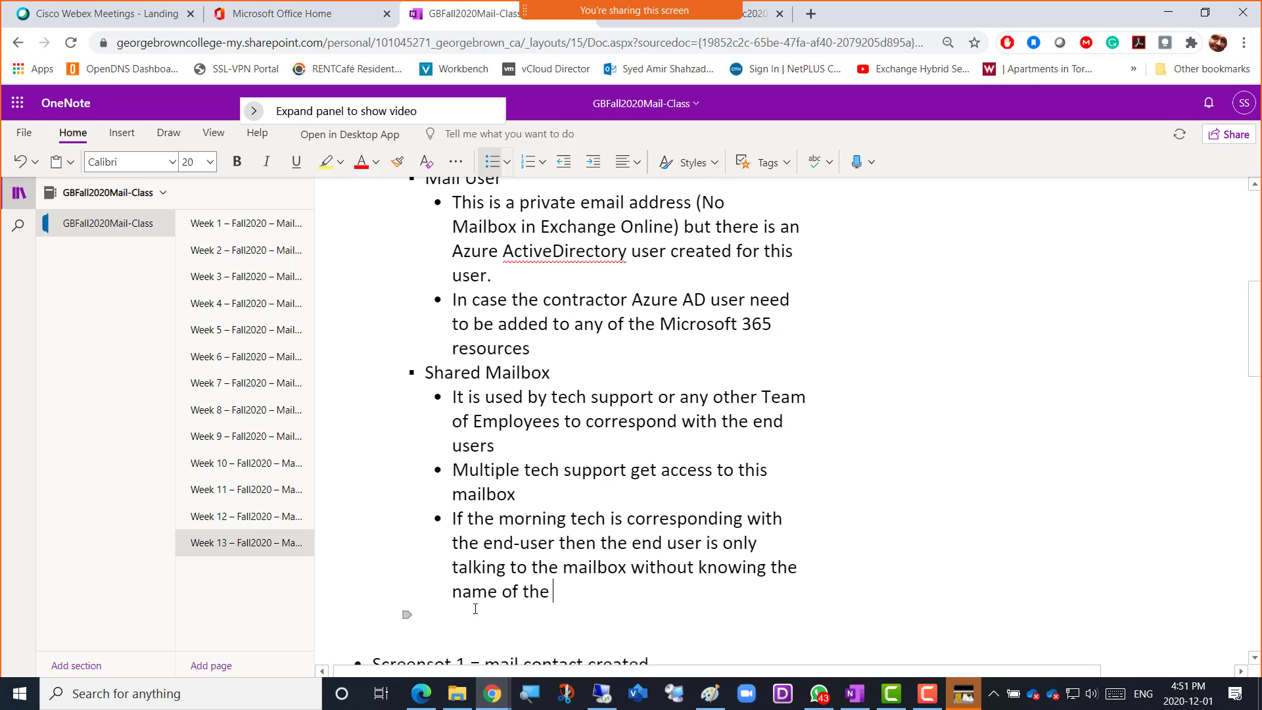
type("actual team member")
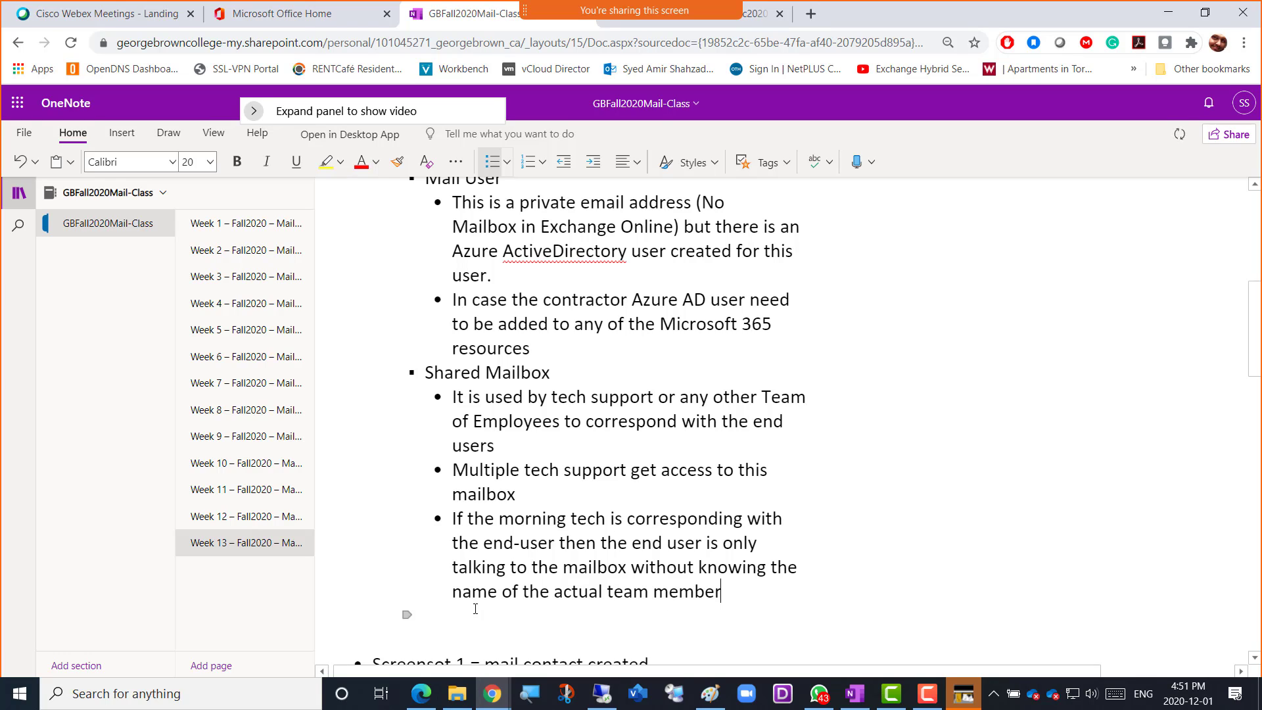
type(". When evening sh")
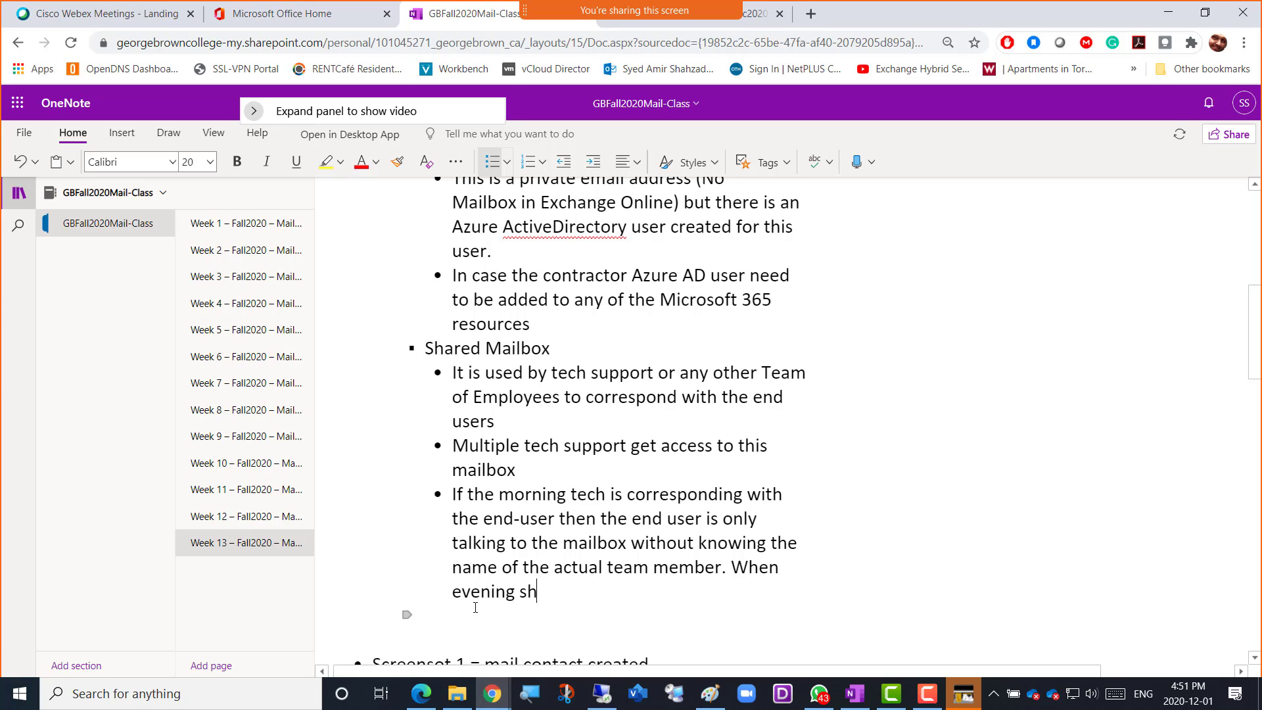
type("ift comes then ")
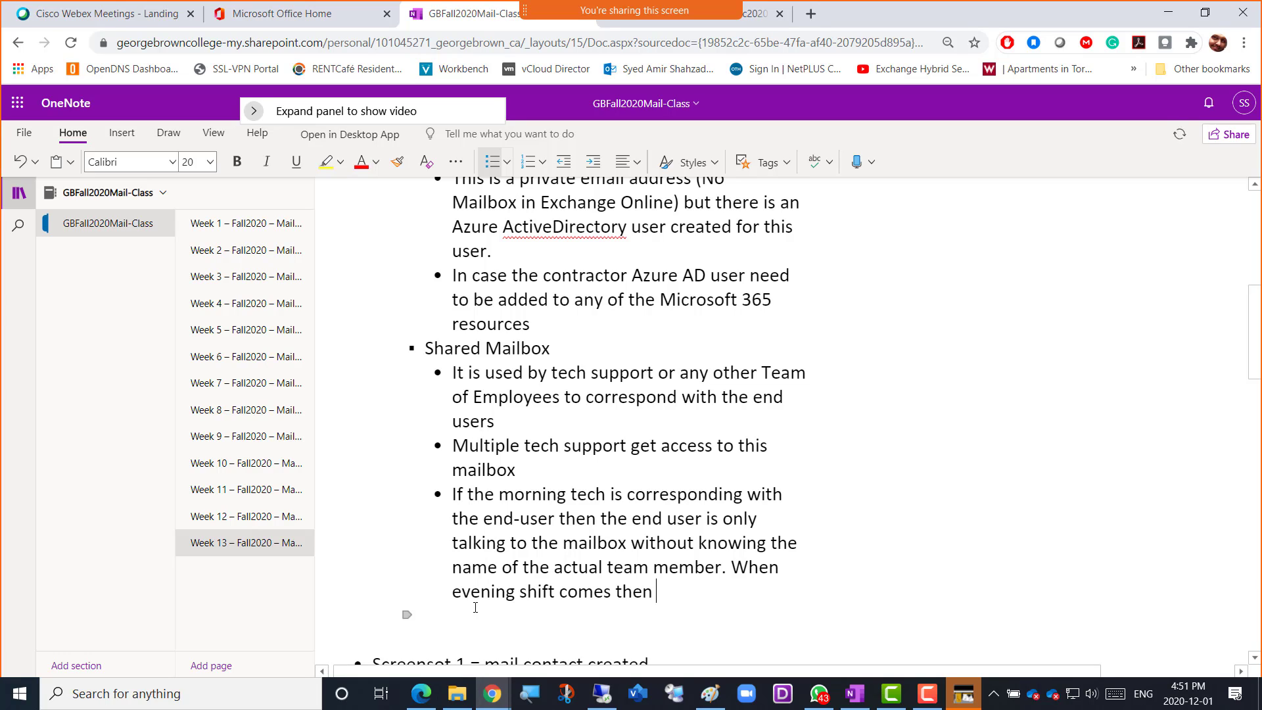
type("still")
Finish the third Shared Mailbox bullet with "When evening shift comes then still end-used has no idea that the tech behind the mailbox has changed."
type("end-used")
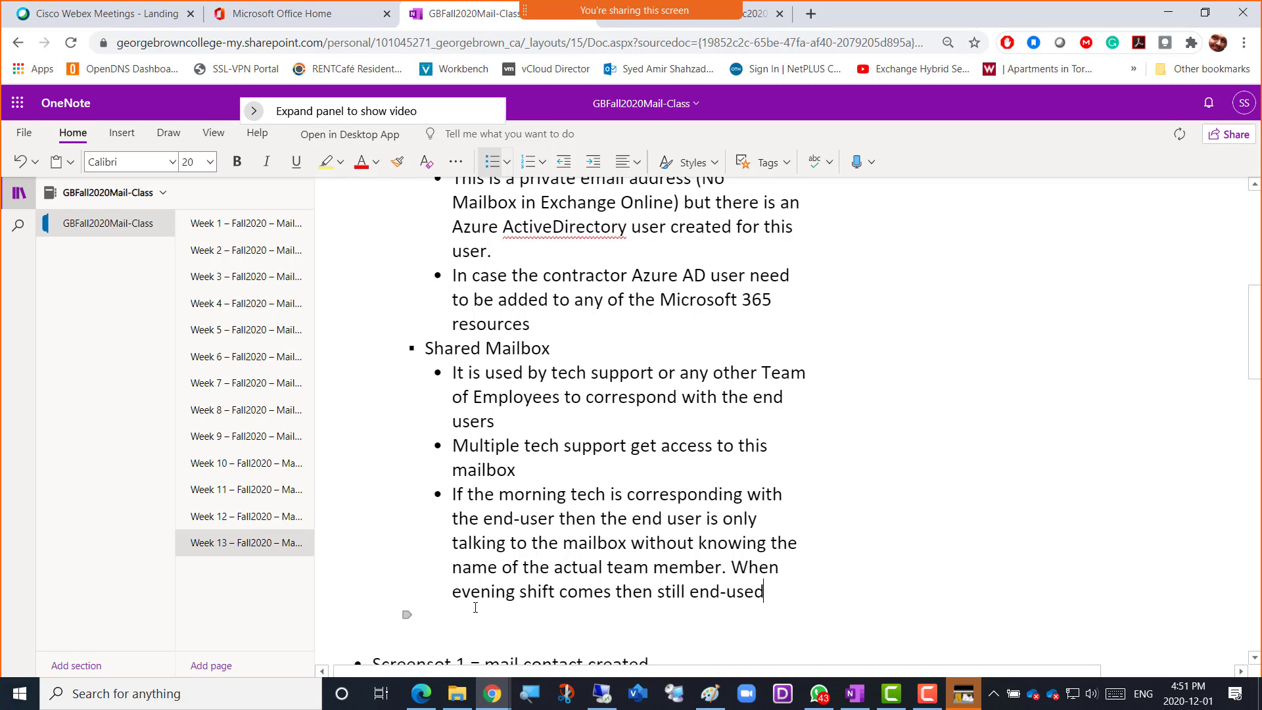
type(" has no idea that")
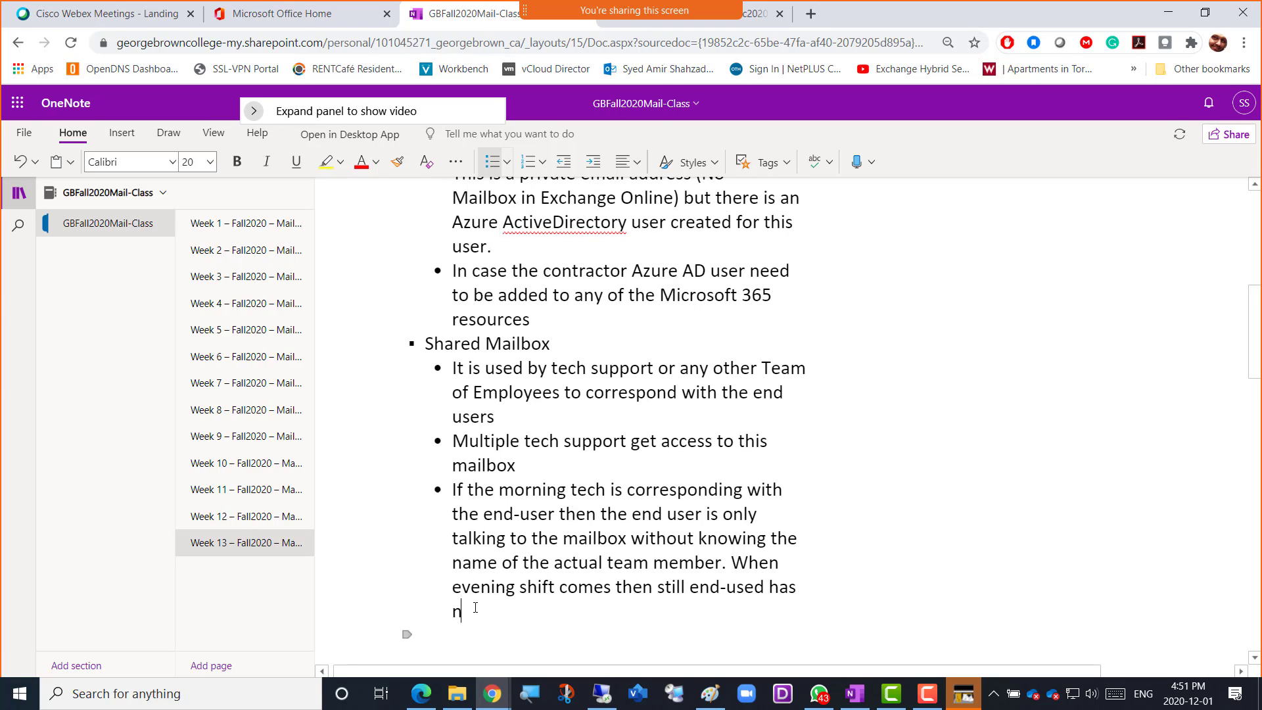
type(" the ")
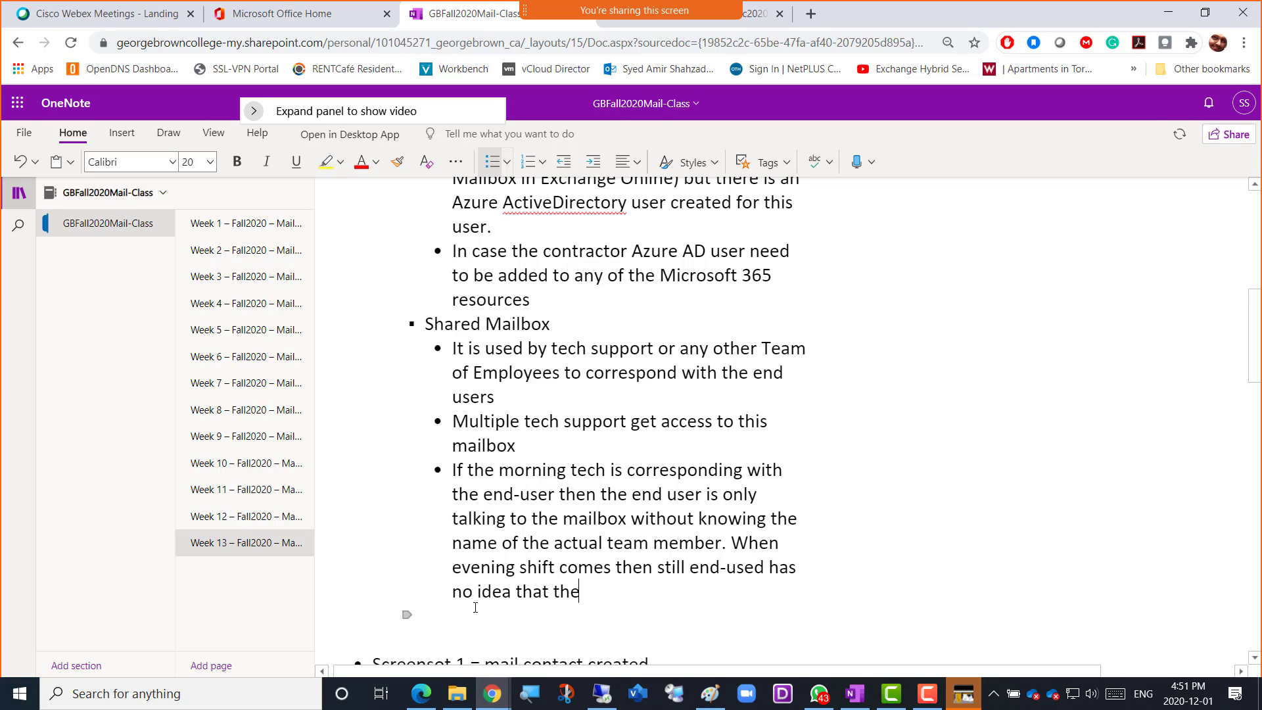
type("tech behind the m")
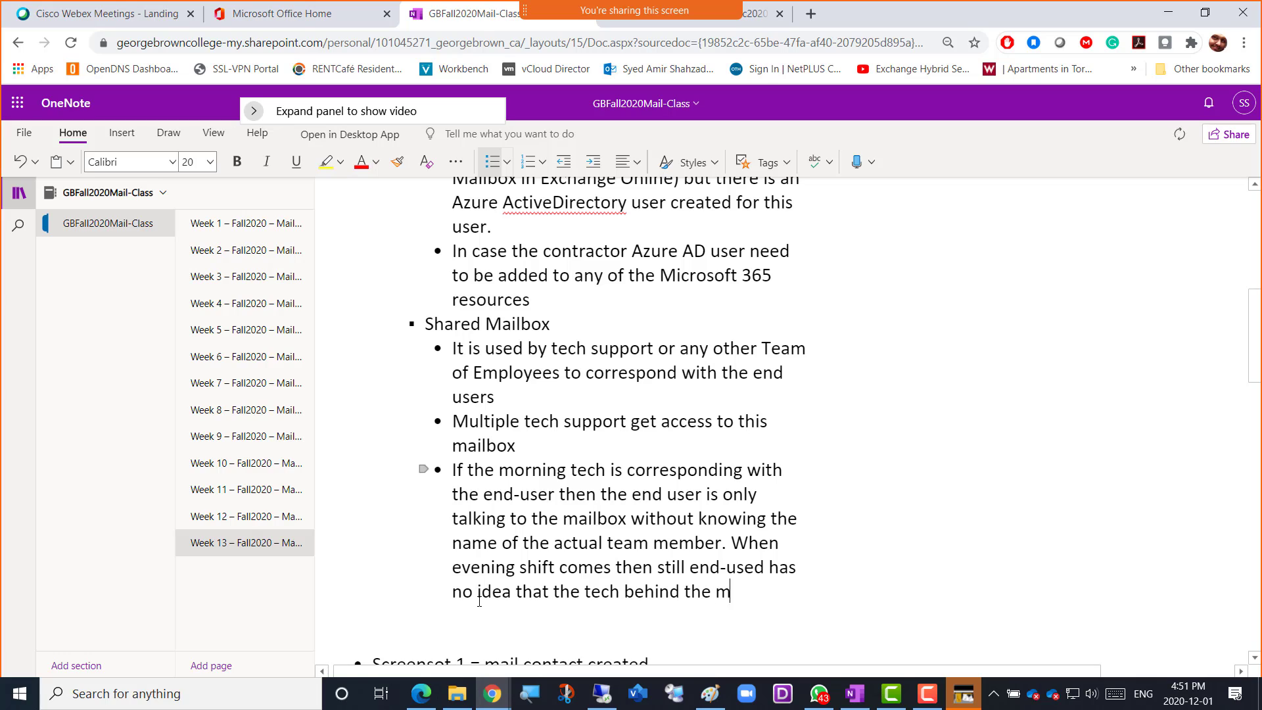
type("ailbox has changed")
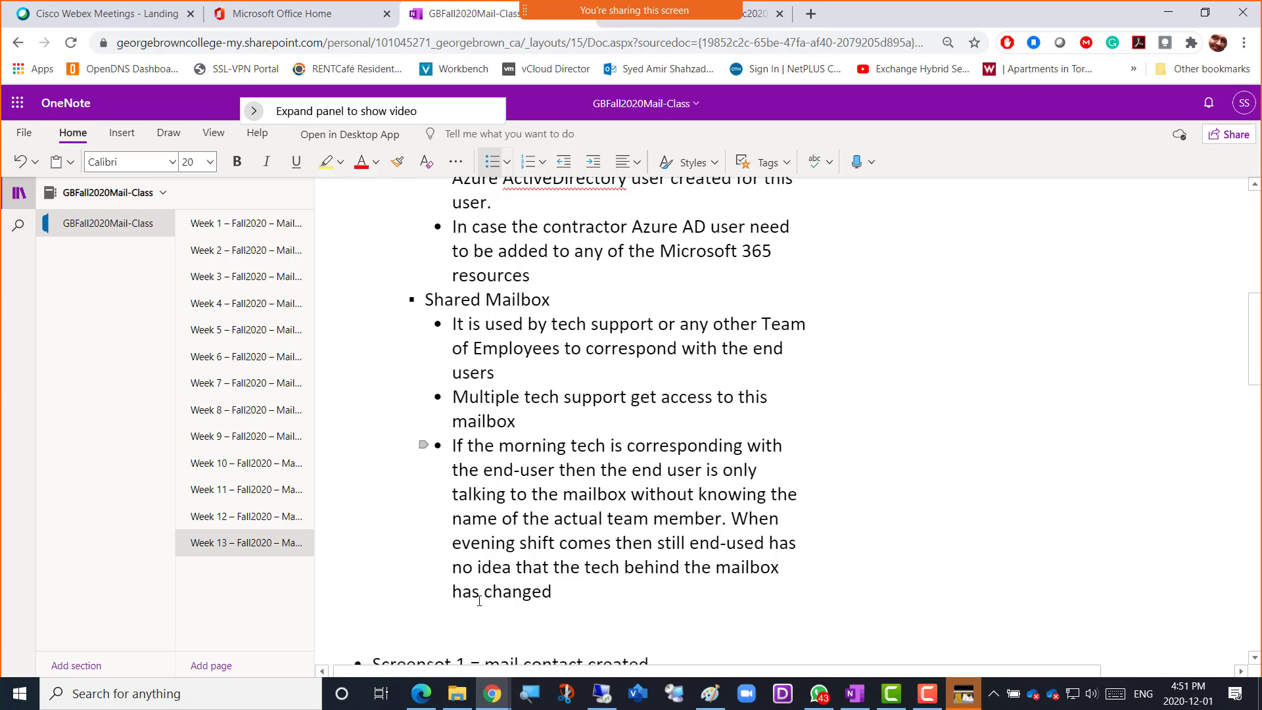
type(".")
Add a fourth Shared Mailbox bullet reading "Email appears to come from the mailbox without showing the name of the sender"
key("Return")
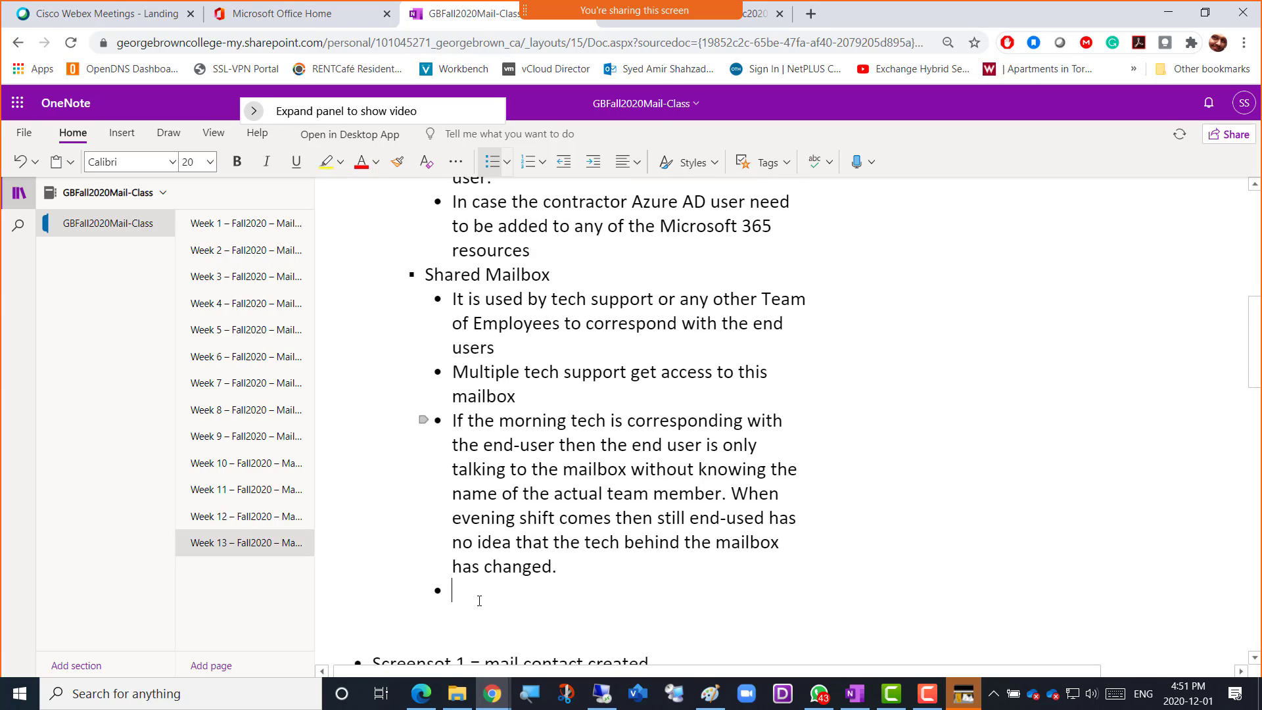
type("Email appeart")
key("BackSpace")
type("s to come from")
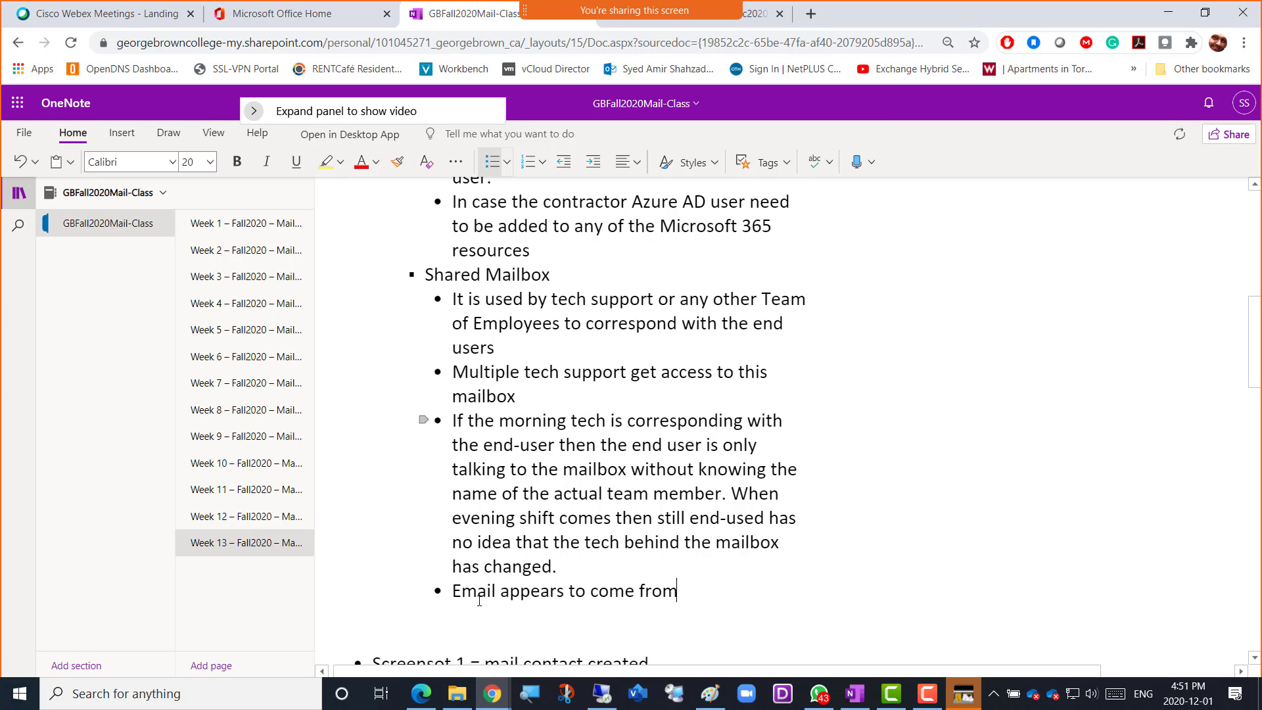
type(" the mailbox and")
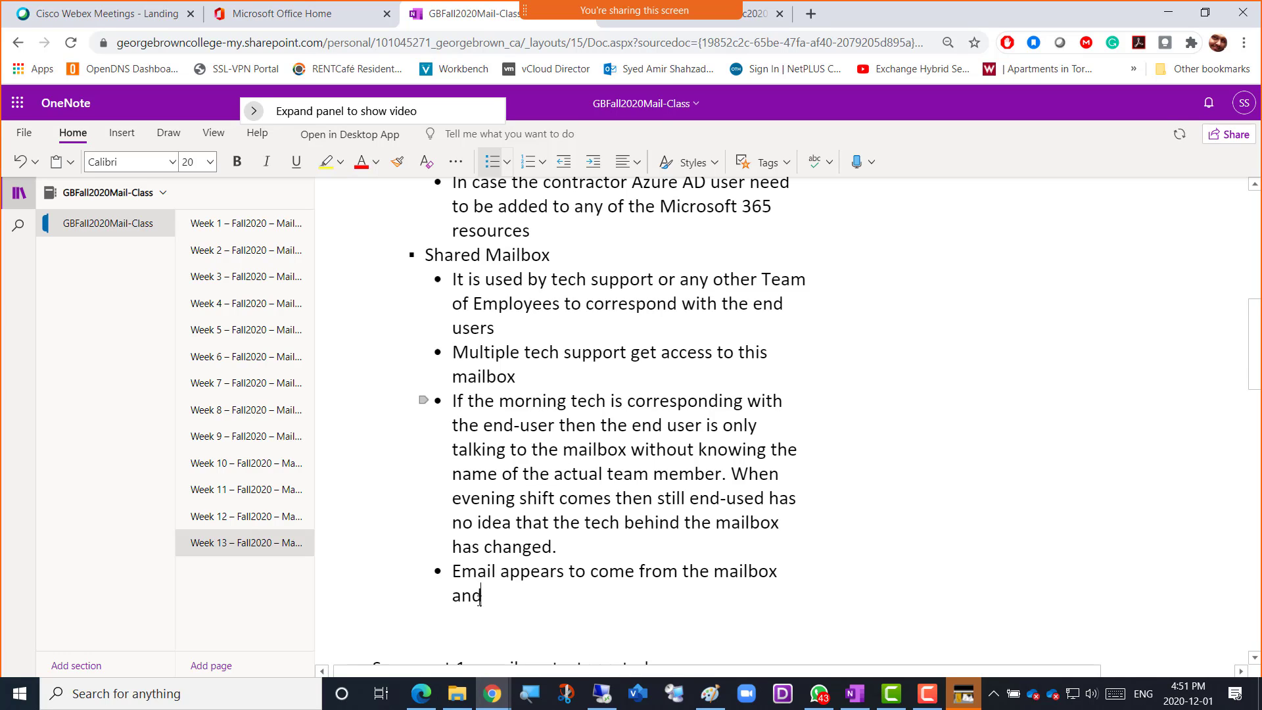
key("BackSpace")
key("BackSpace")
key("BackSpace")
type("w")
key("BackSpace")
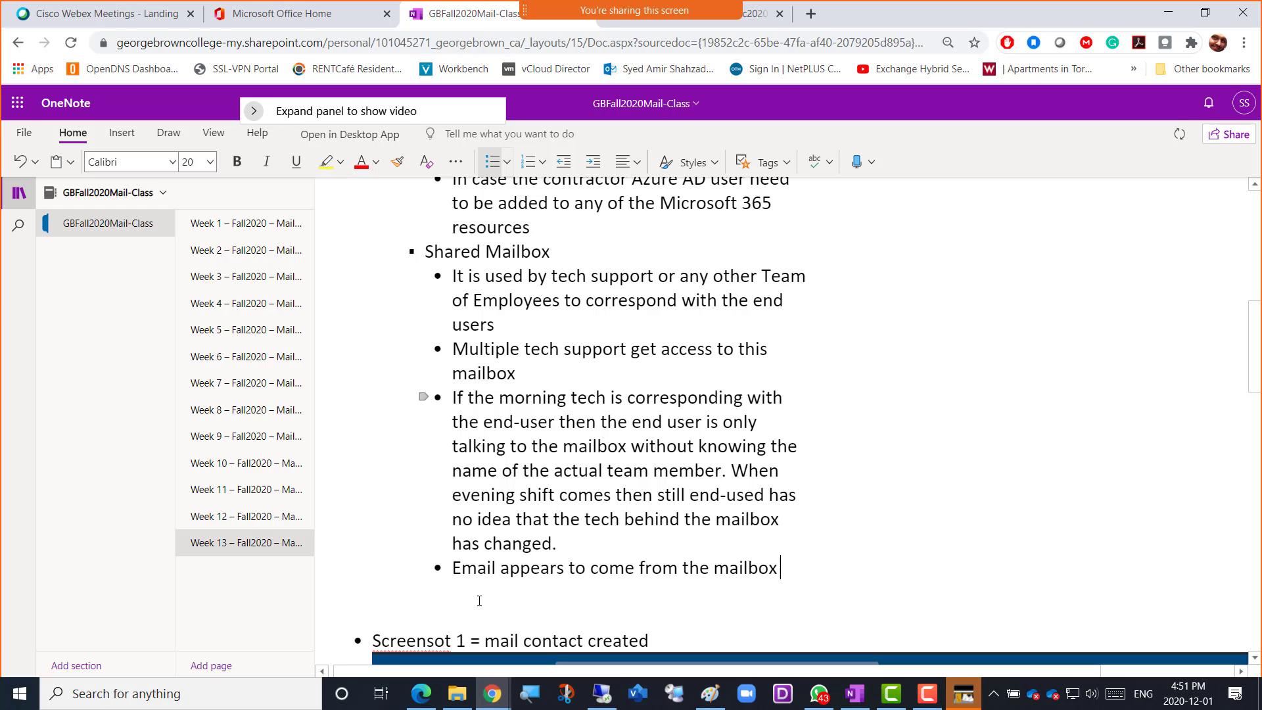
type("without ")
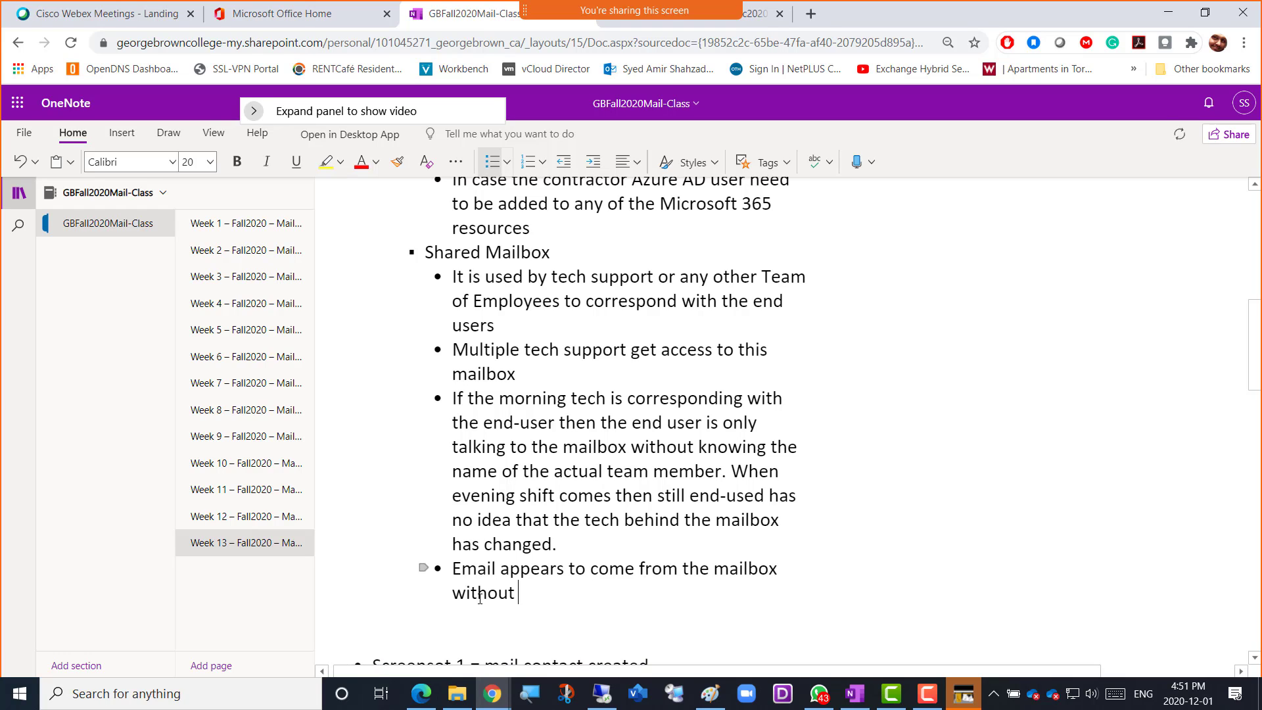
type("showing the na")
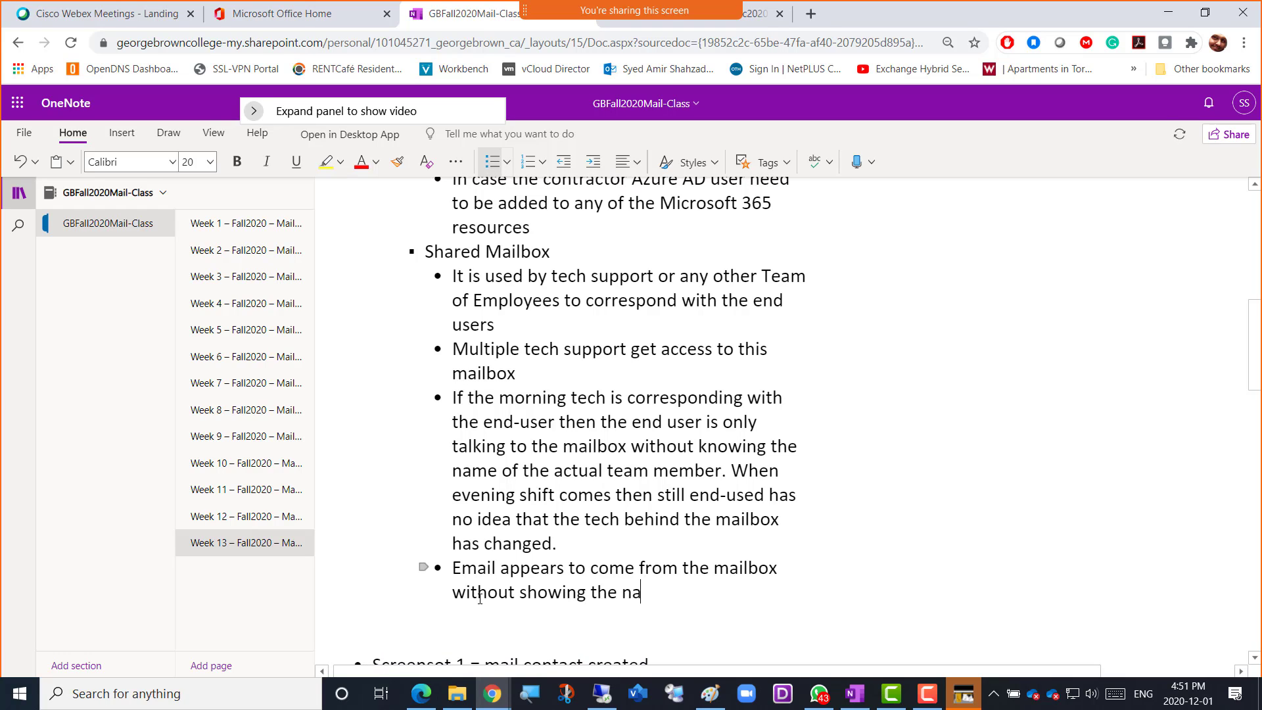
type("me of the se")
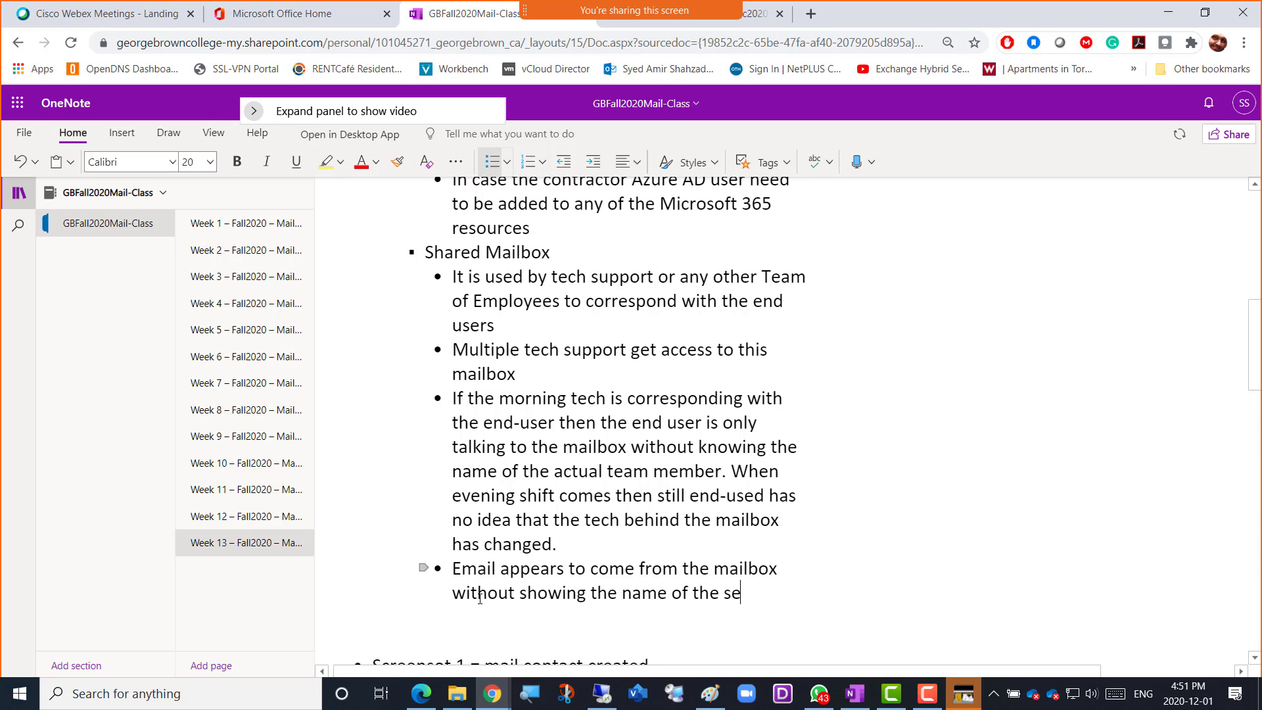
type("nder")
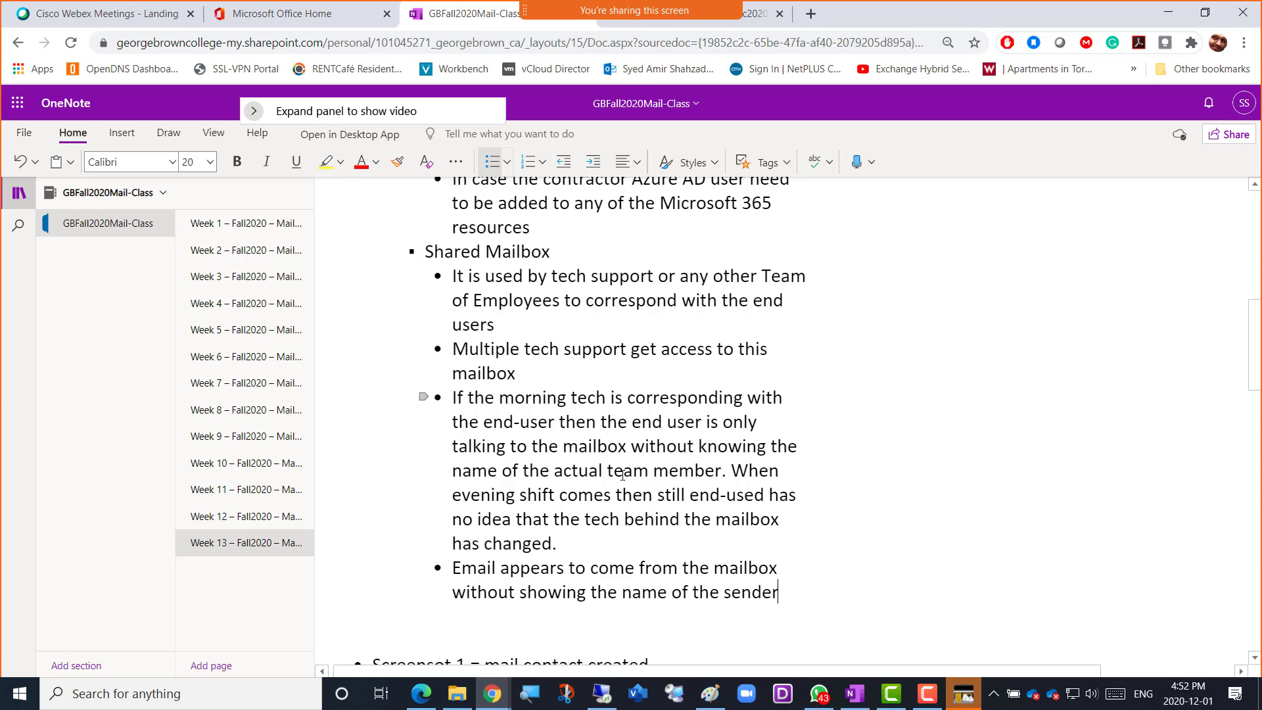
Switch to the Exchange admin center and start a new shared mailbox with the display name IT-tech-Support-Amer
key("alt+Tab")
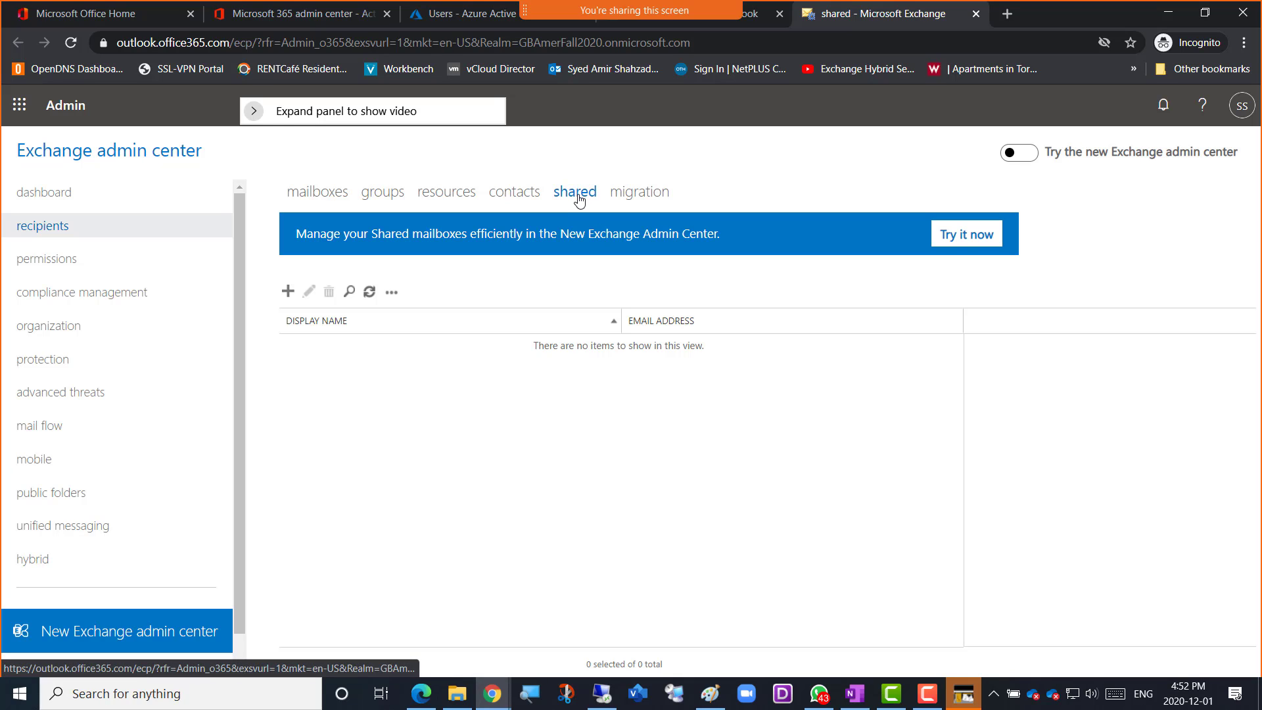
left_click(287, 297)
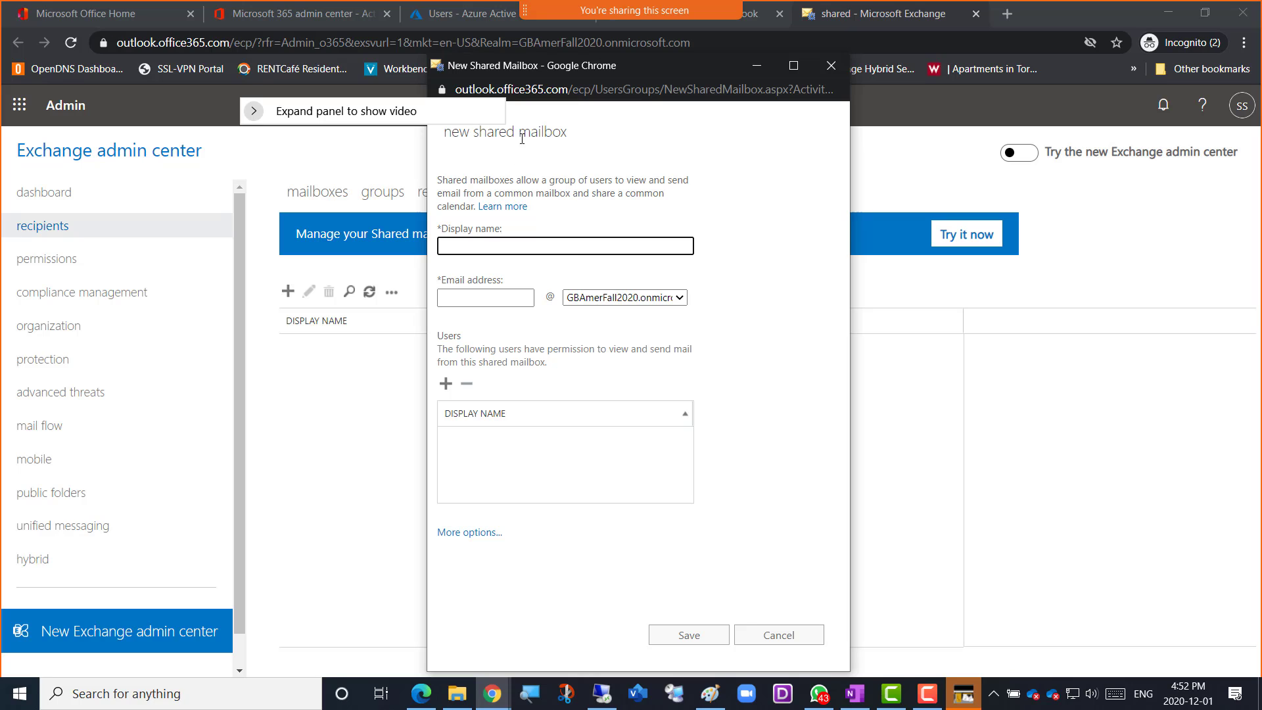
left_click_drag(536, 112, 901, 125)
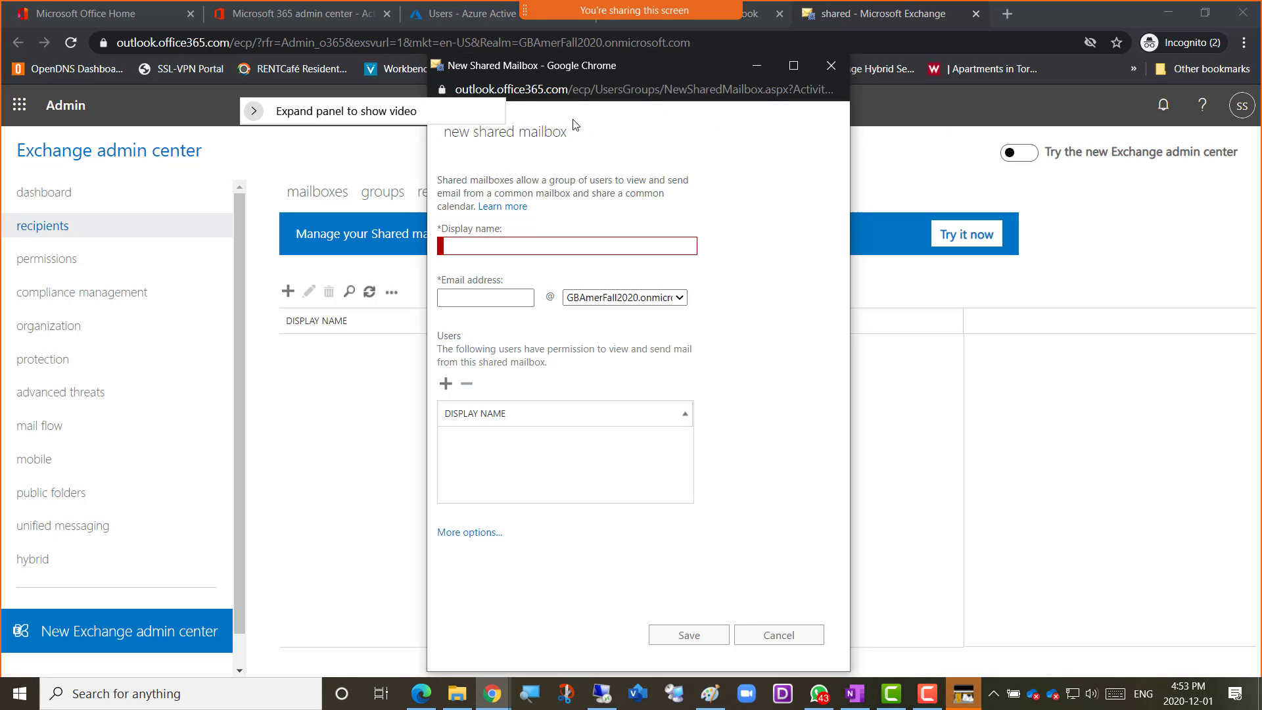
left_click_drag(647, 119, 614, 150)
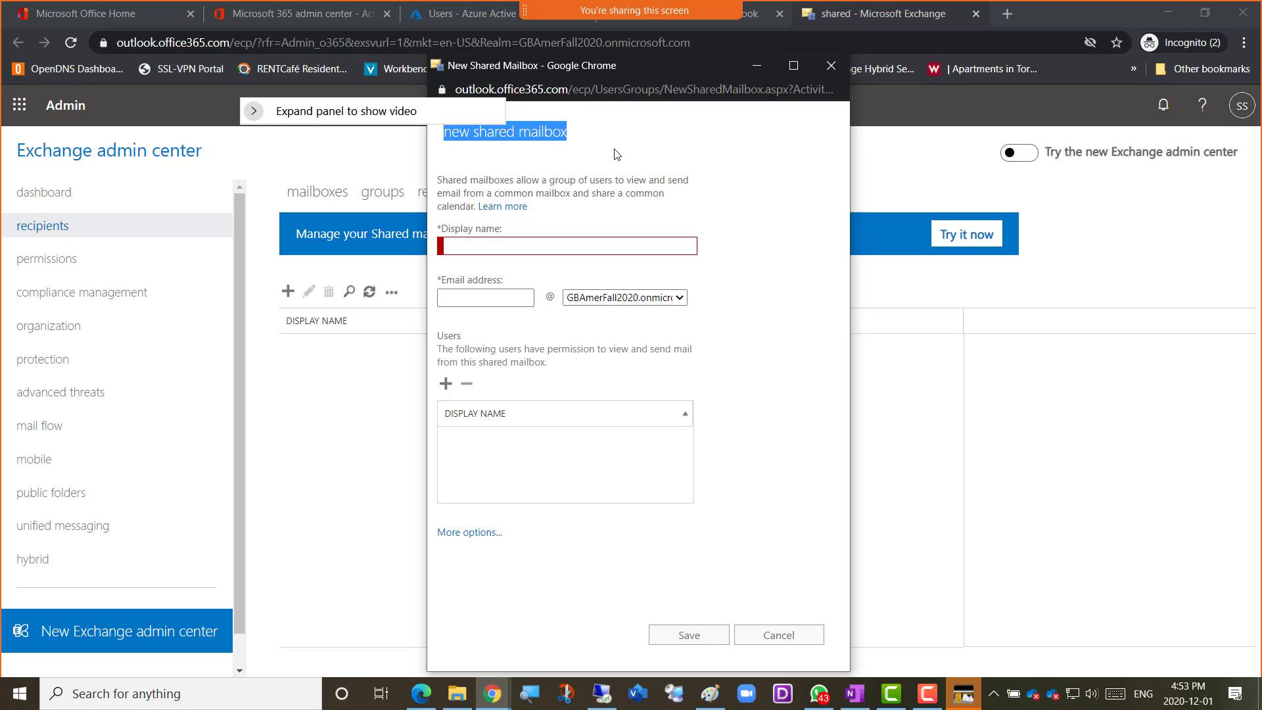
left_click(495, 177)
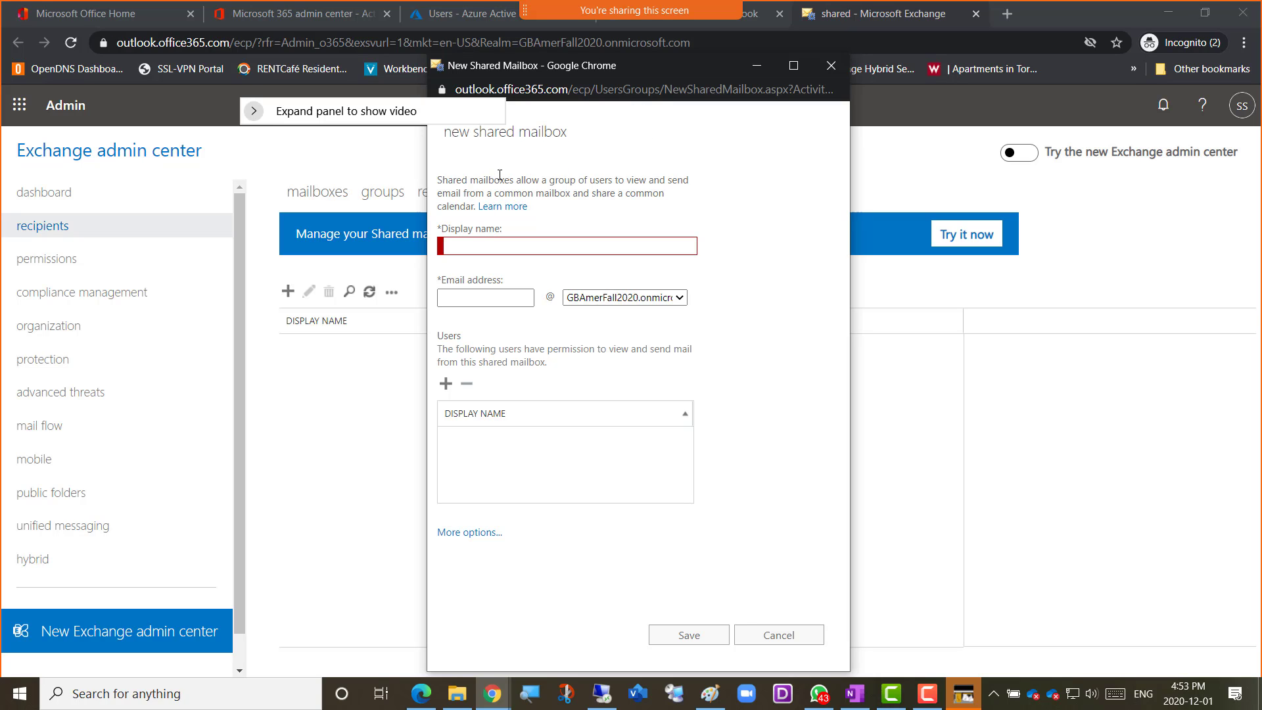
left_click(503, 247)
type("IT")
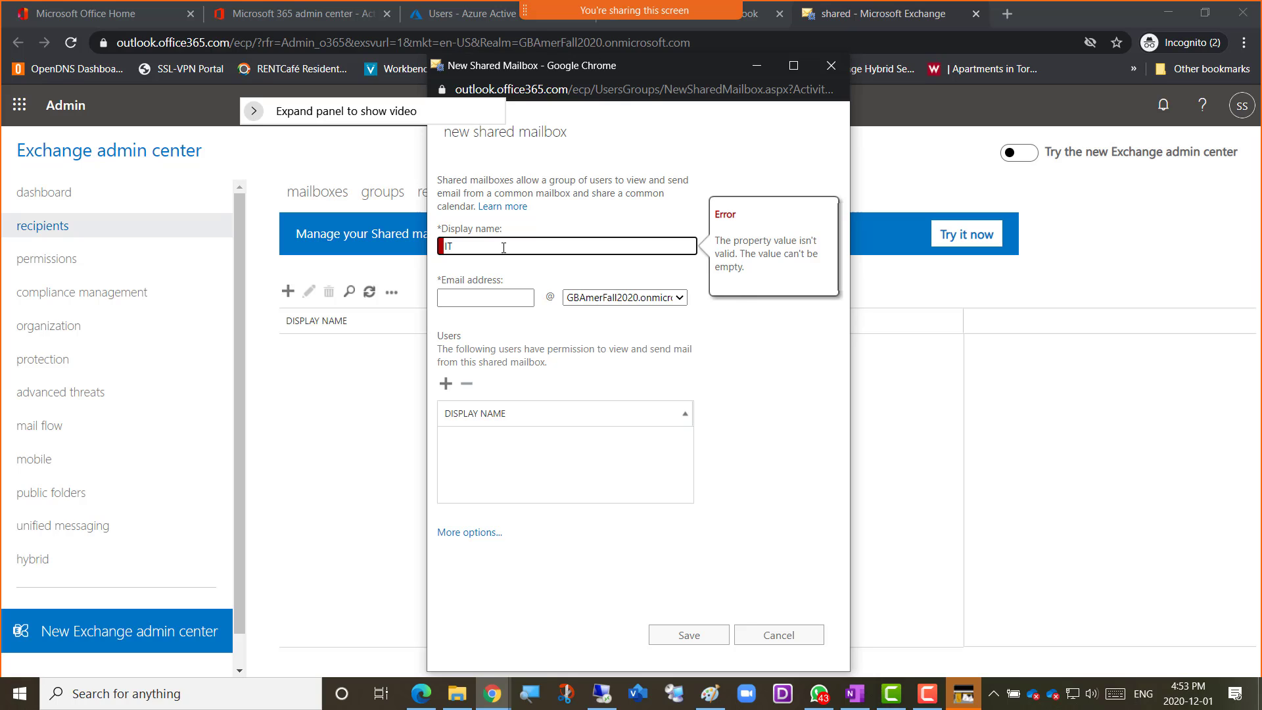
type("-tech-Support-Amer")
left_click(748, 350)
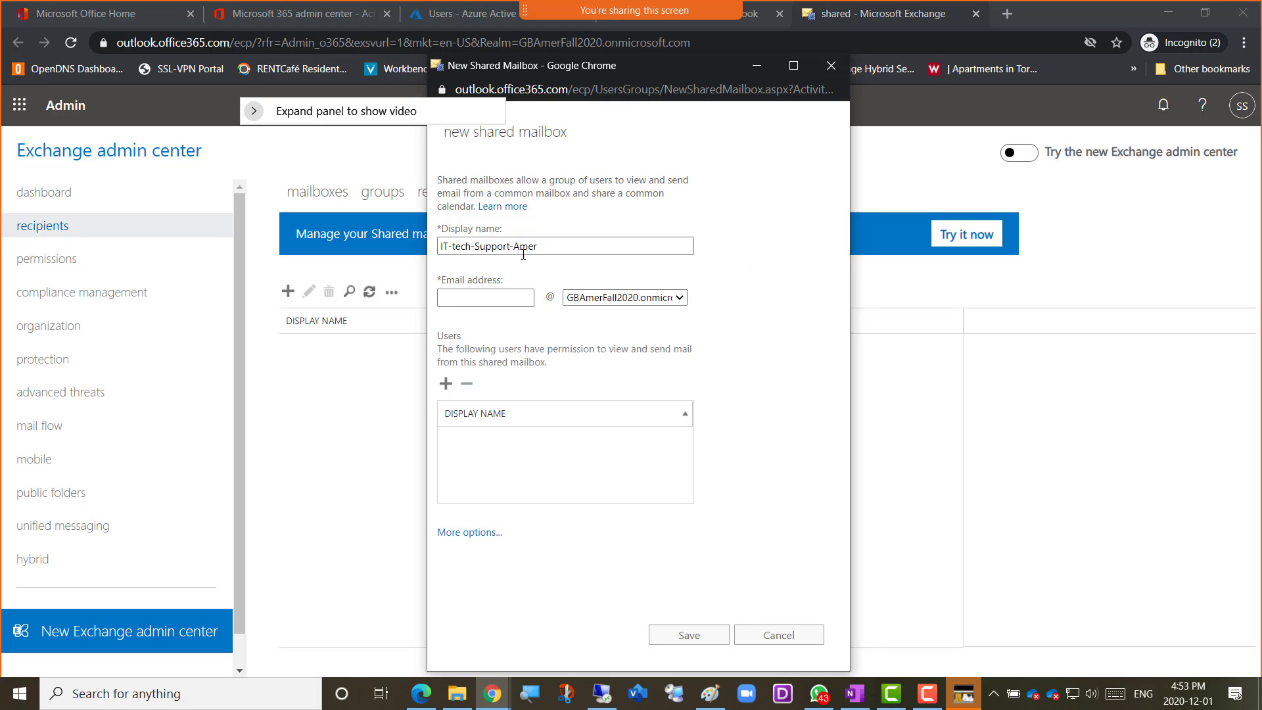
Copy the shared mailbox's display name into its email address, keeping the default domain
left_click_drag(540, 246, 430, 257)
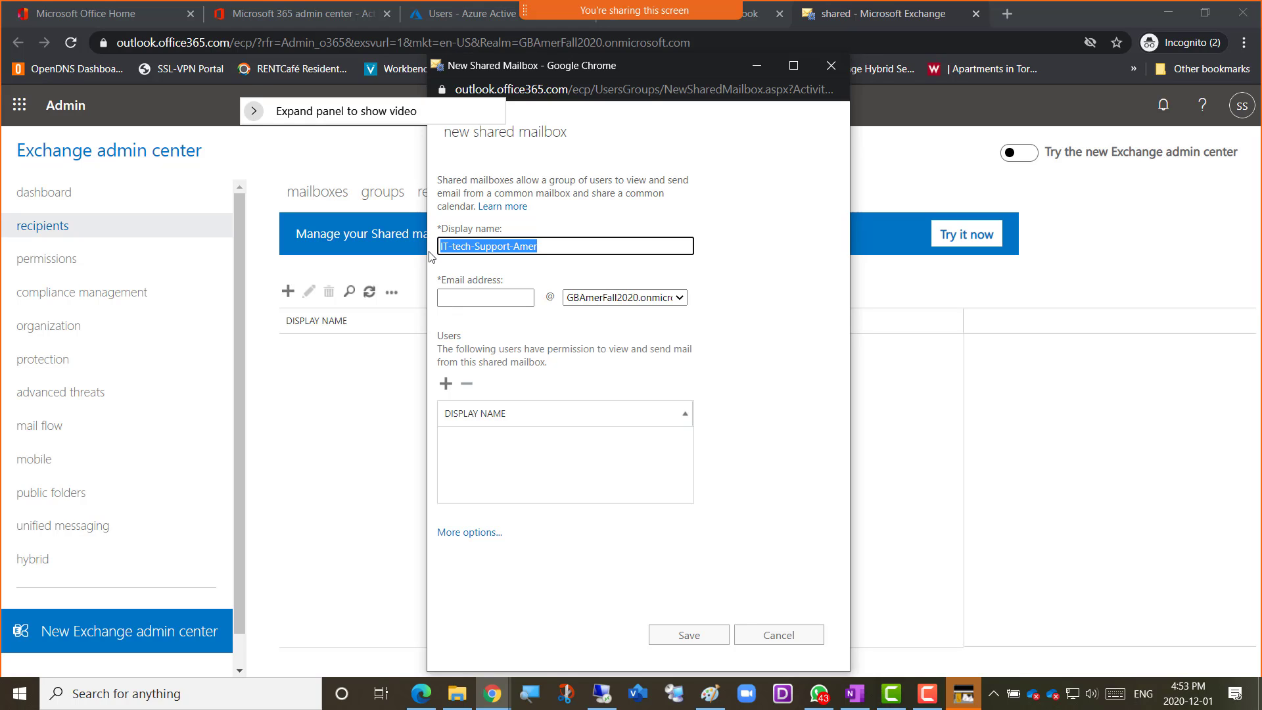
left_click(461, 297)
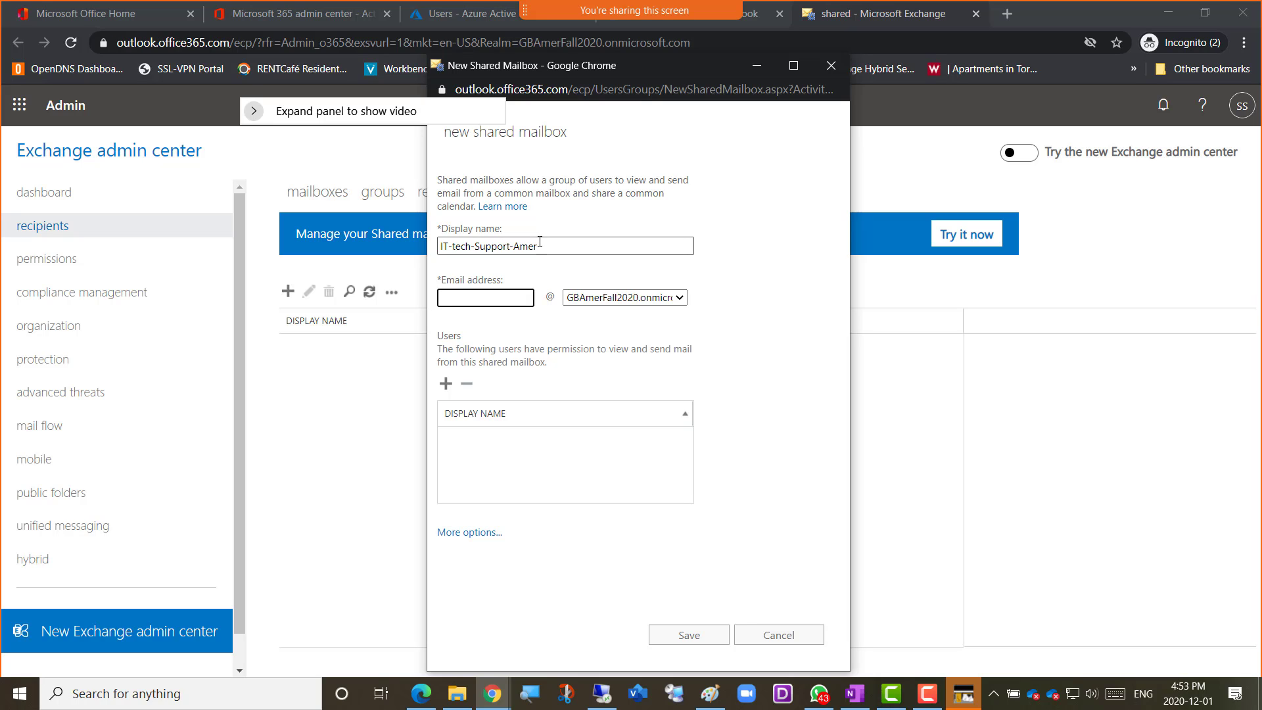
left_click_drag(546, 247, 412, 254)
key("ctrl+c")
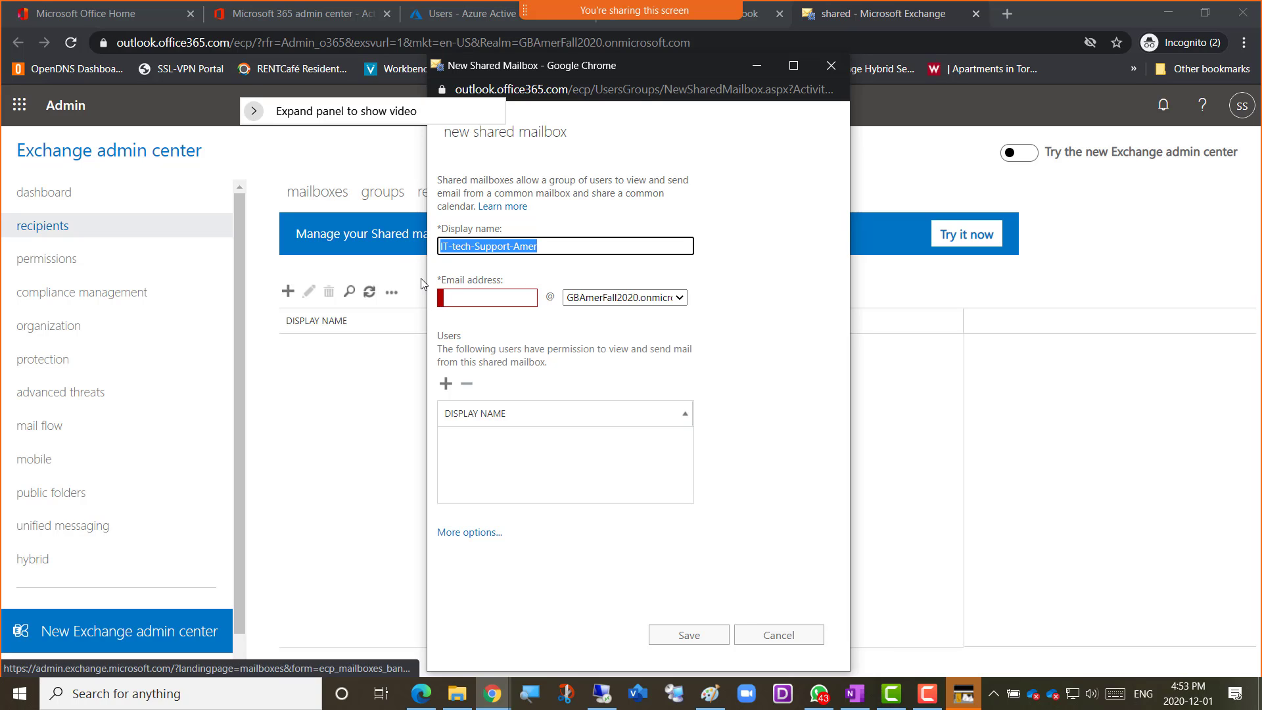
left_click(444, 297)
key("ctrl+v")
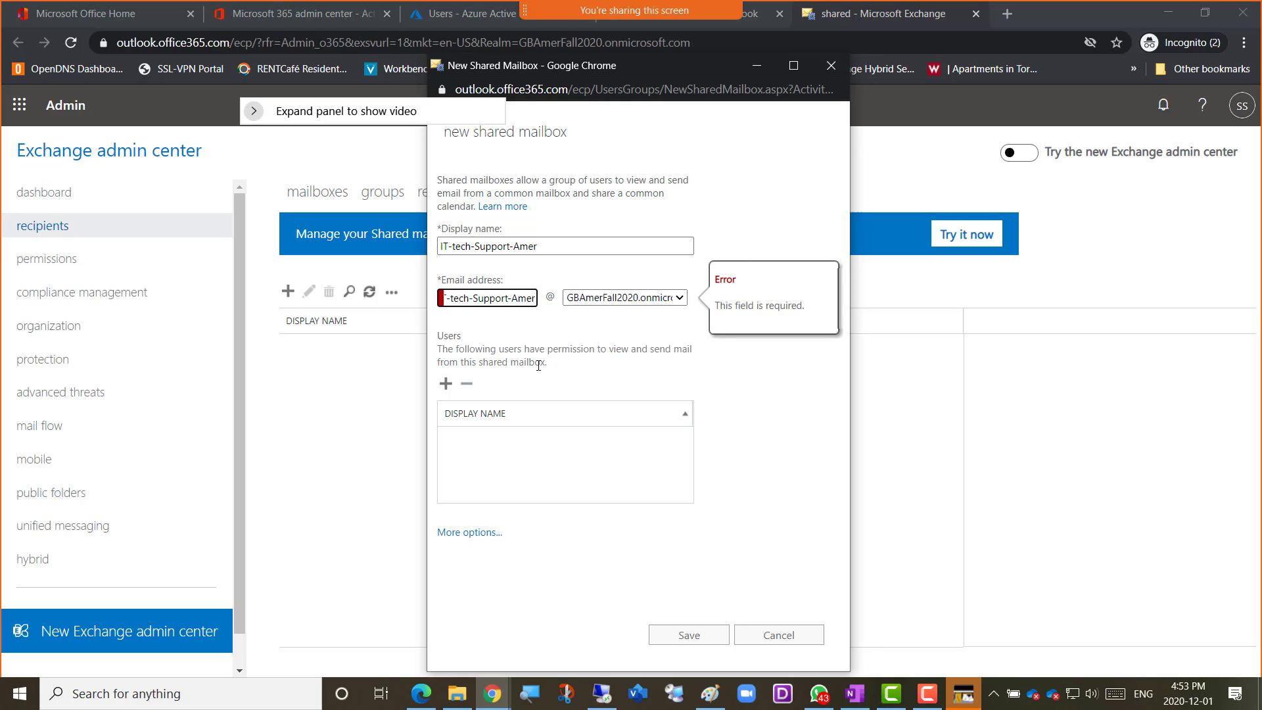
Search for Amer in the shared mailbox user picker and add the Amer01 account to the selection
left_click(446, 384)
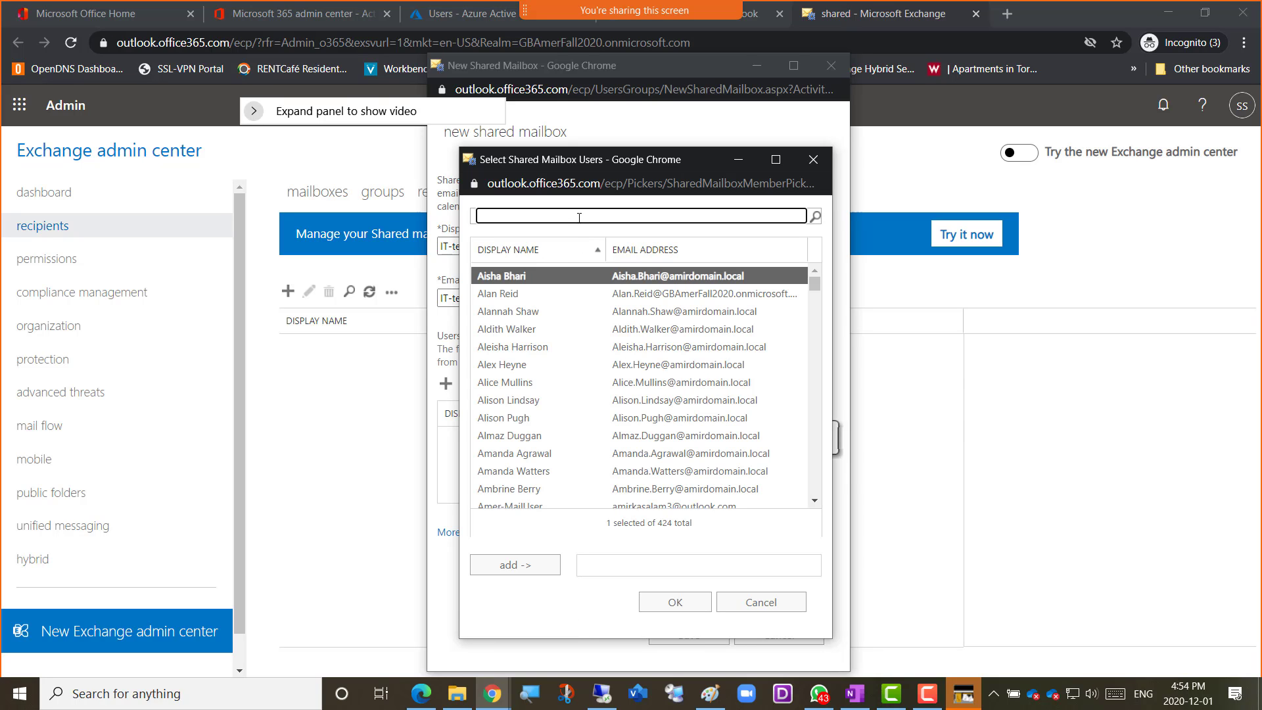
type("Amer01")
key("Return")
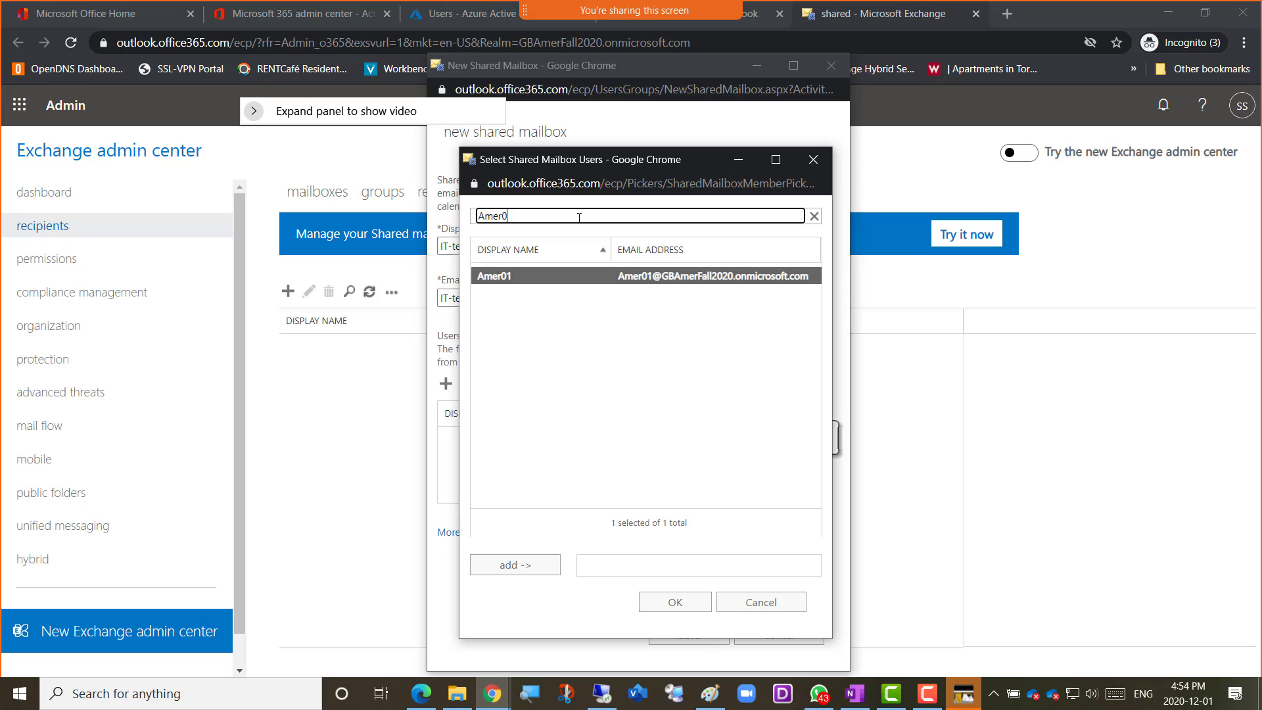
key("BackSpace")
key("Return")
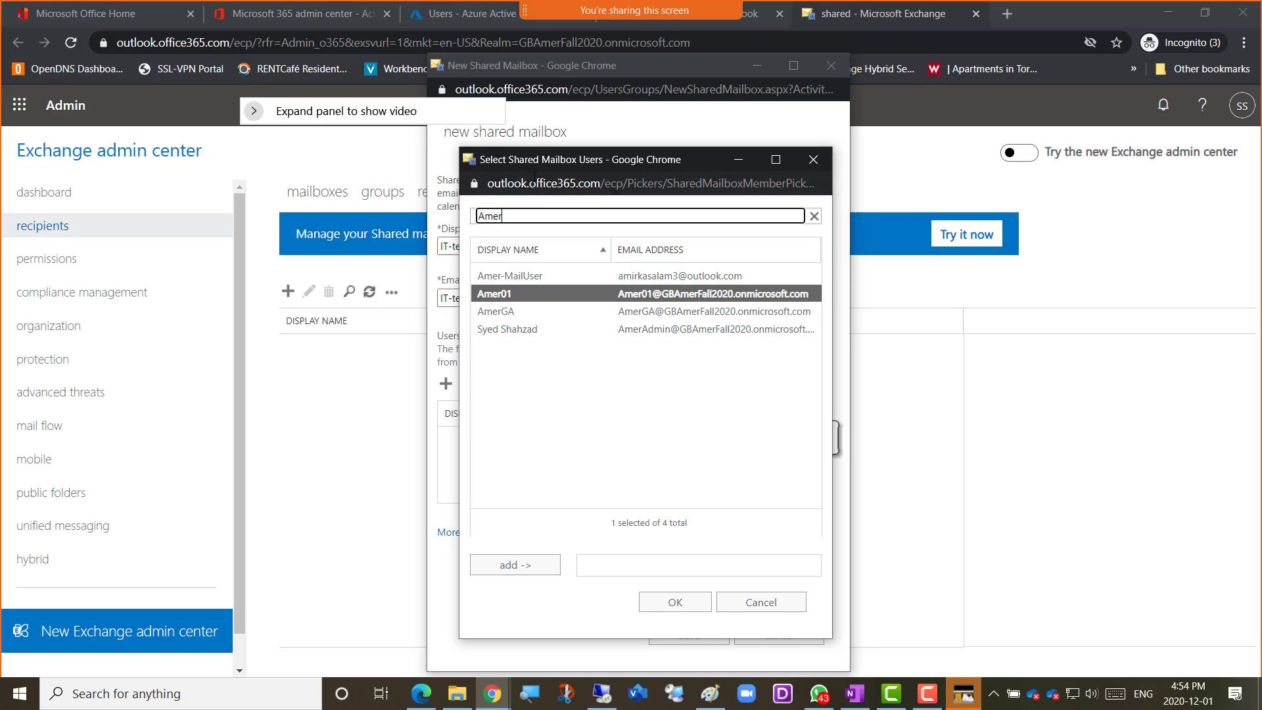
double_click(506, 295)
Search for Amir, add the Amir02, Amir03 and Amir04 accounts, and confirm the shared mailbox users
key("BackSpace")
key("BackSpace")
key("Return")
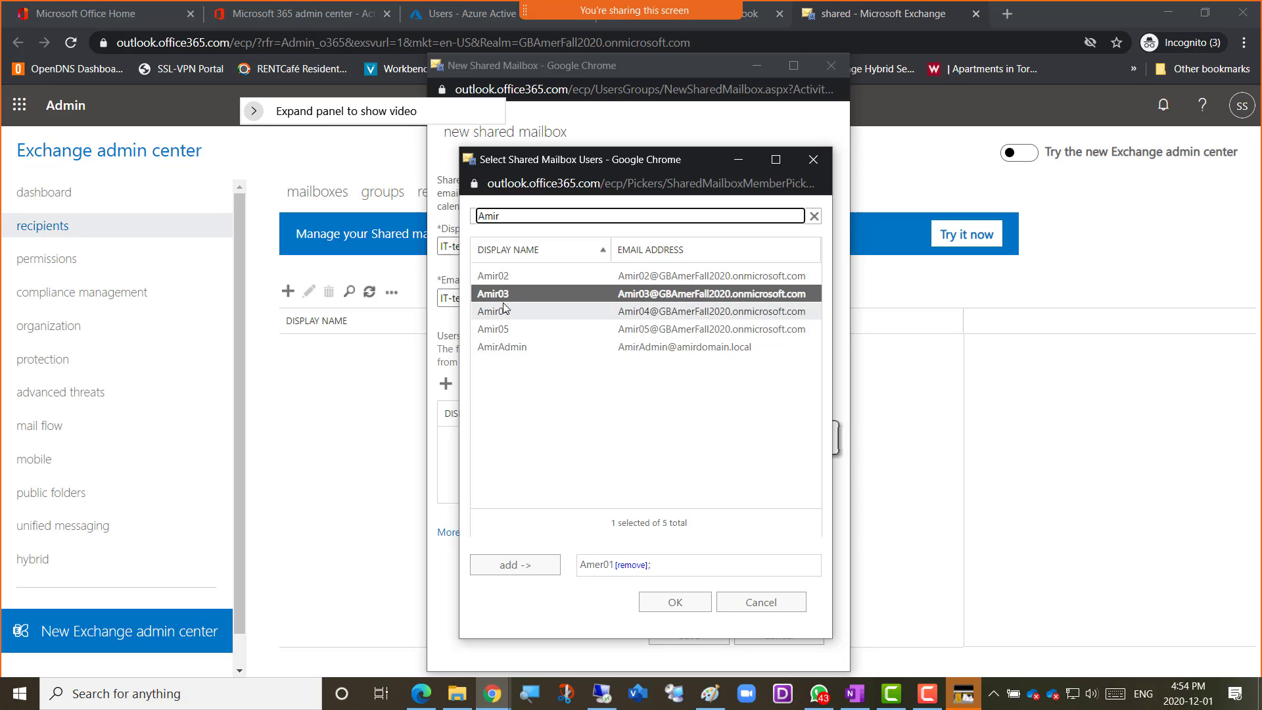
left_click(494, 277)
left_click(499, 310, "shift")
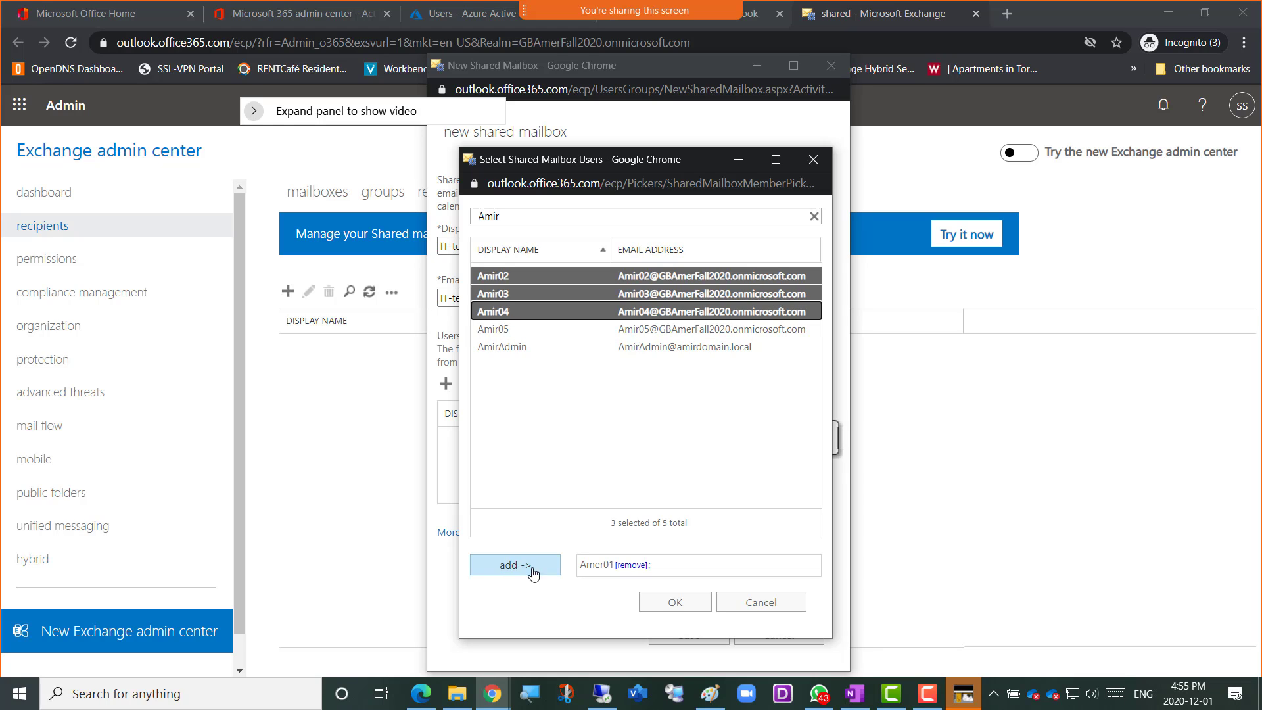
left_click(509, 569)
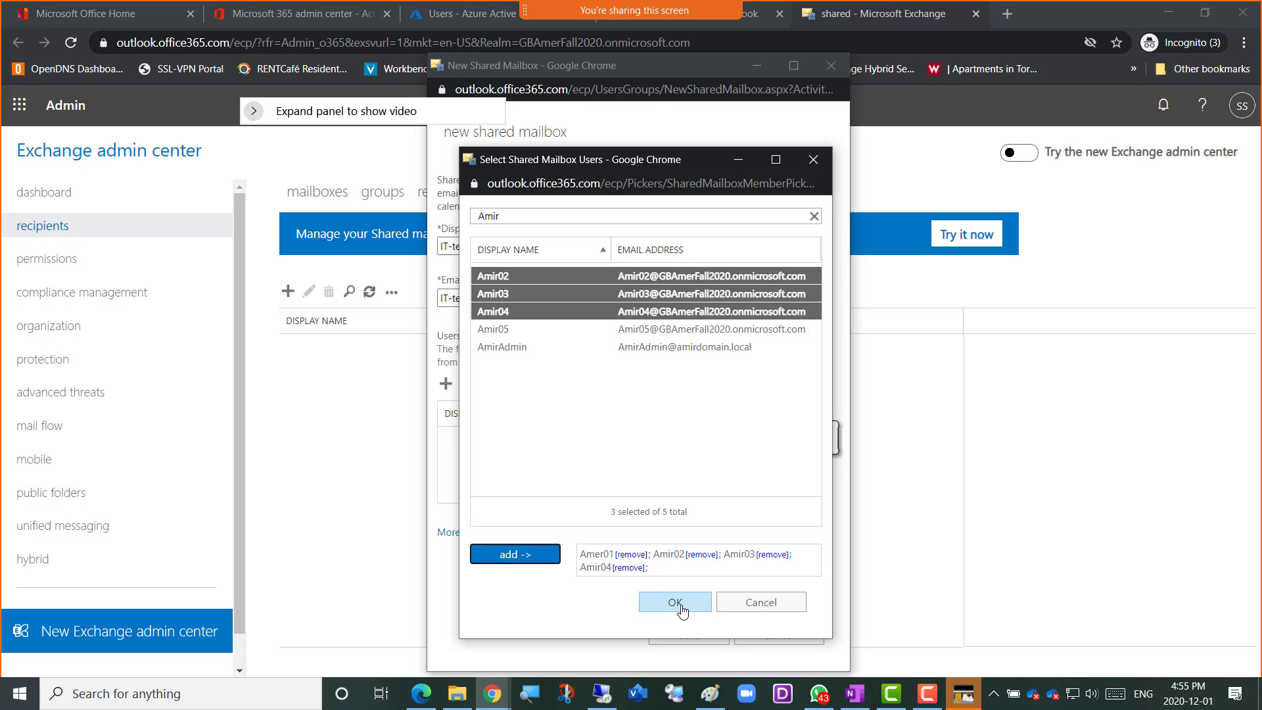
left_click(661, 606)
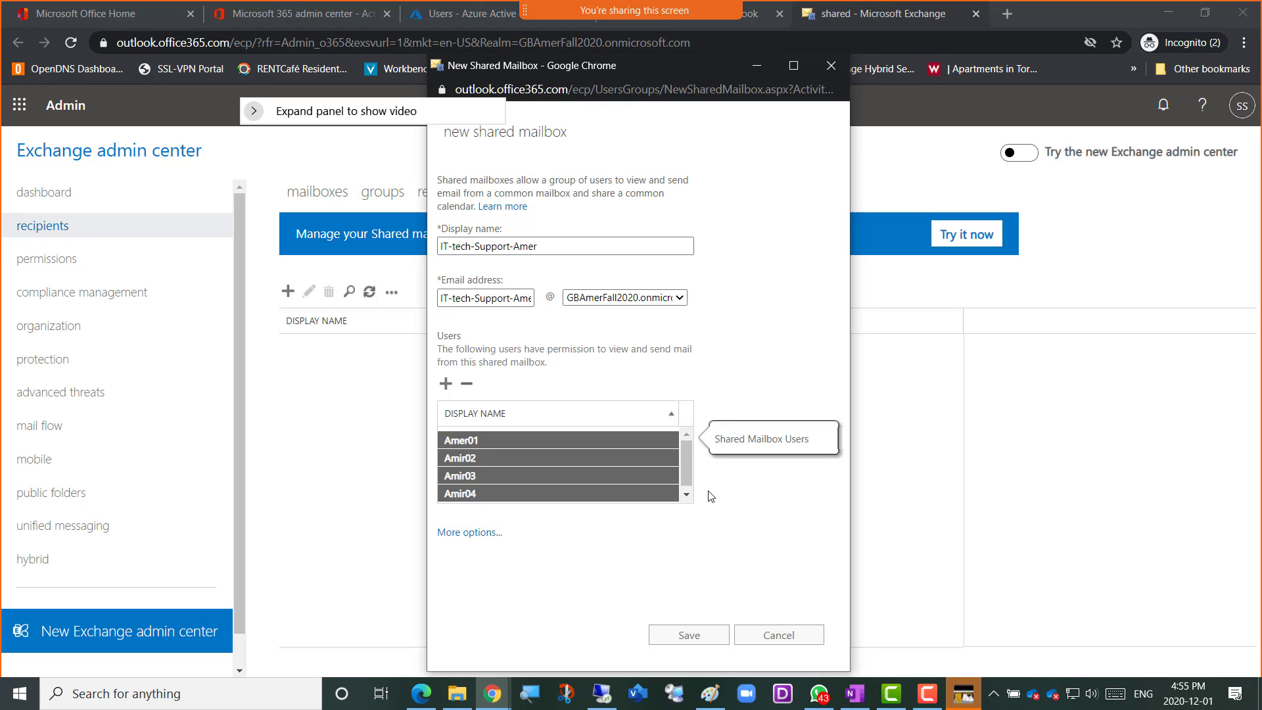
Show the additional options of the new shared mailbox and capture a screenshot of the completed form
left_click(463, 533)
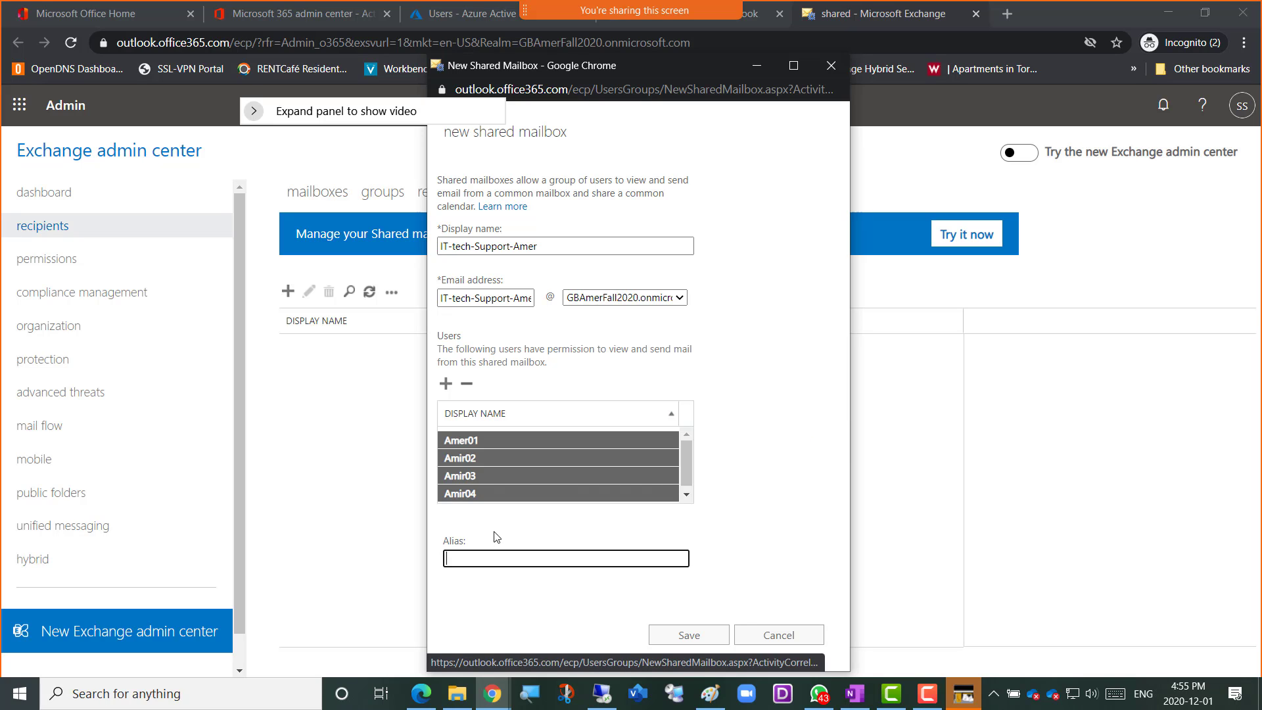
left_click(739, 536)
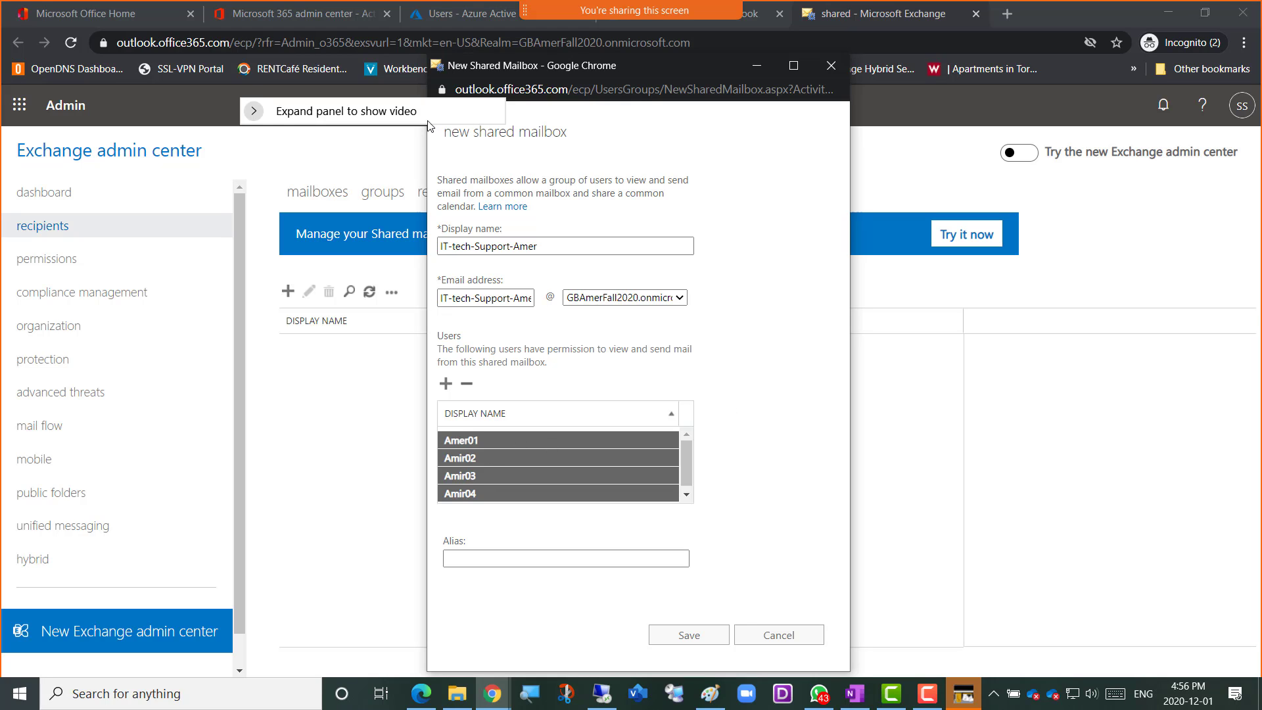
left_click_drag(416, 115, 251, 104)
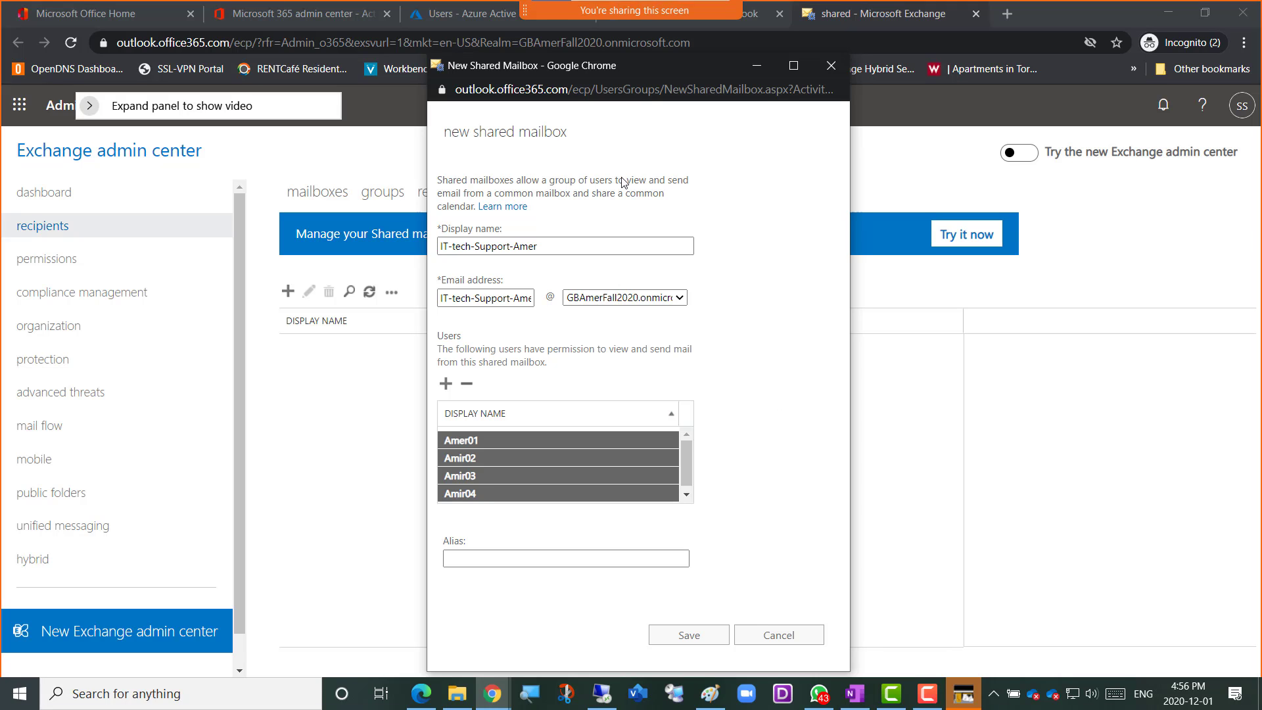
key("super+shift+s")
mouse_move(221, 72)
left_mouse_down()
mouse_move(828, 337)
mouse_move(962, 678)
left_mouse_up()
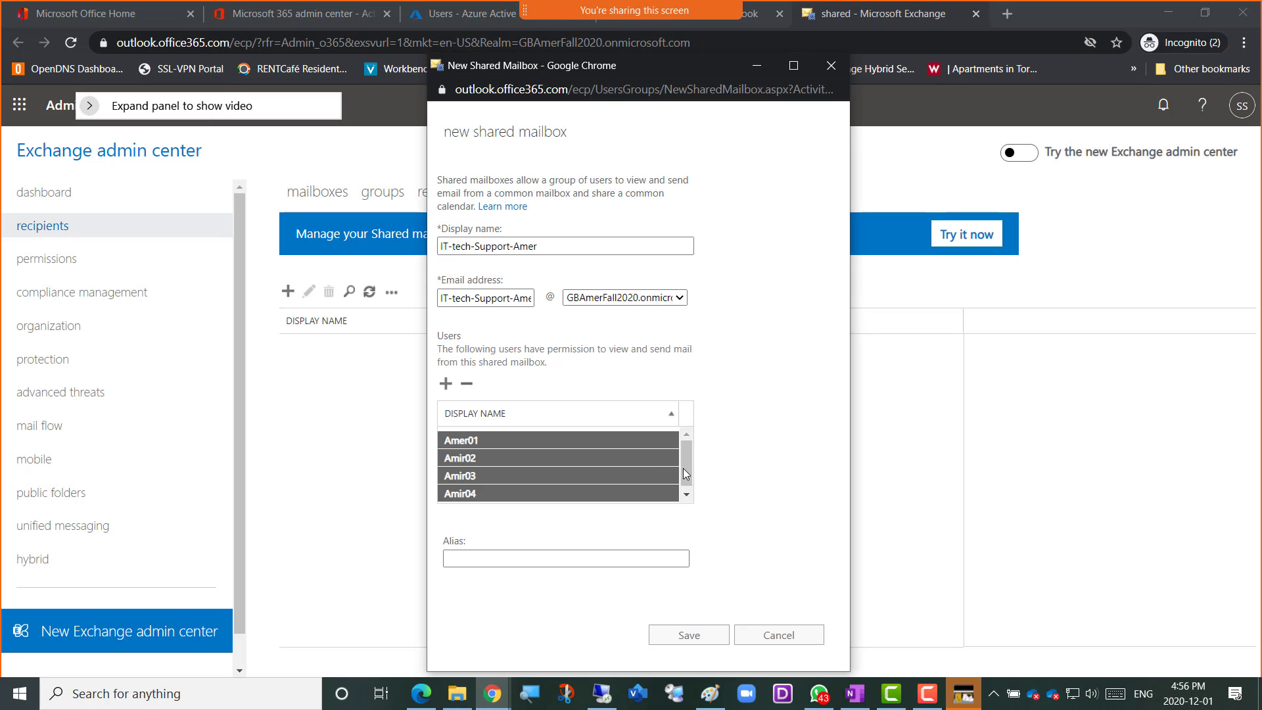
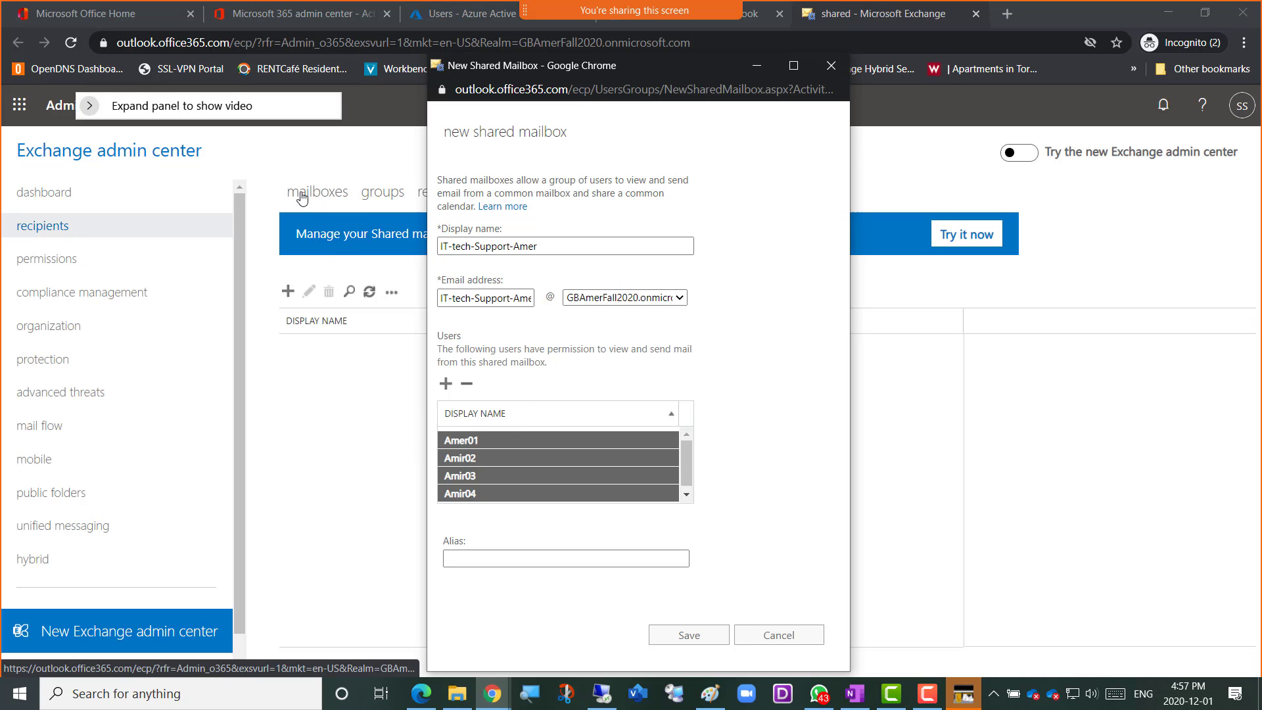
Bring the Exchange shared mailboxes page back behind the completed new shared mailbox form and capture a screenshot of both
left_click(289, 17)
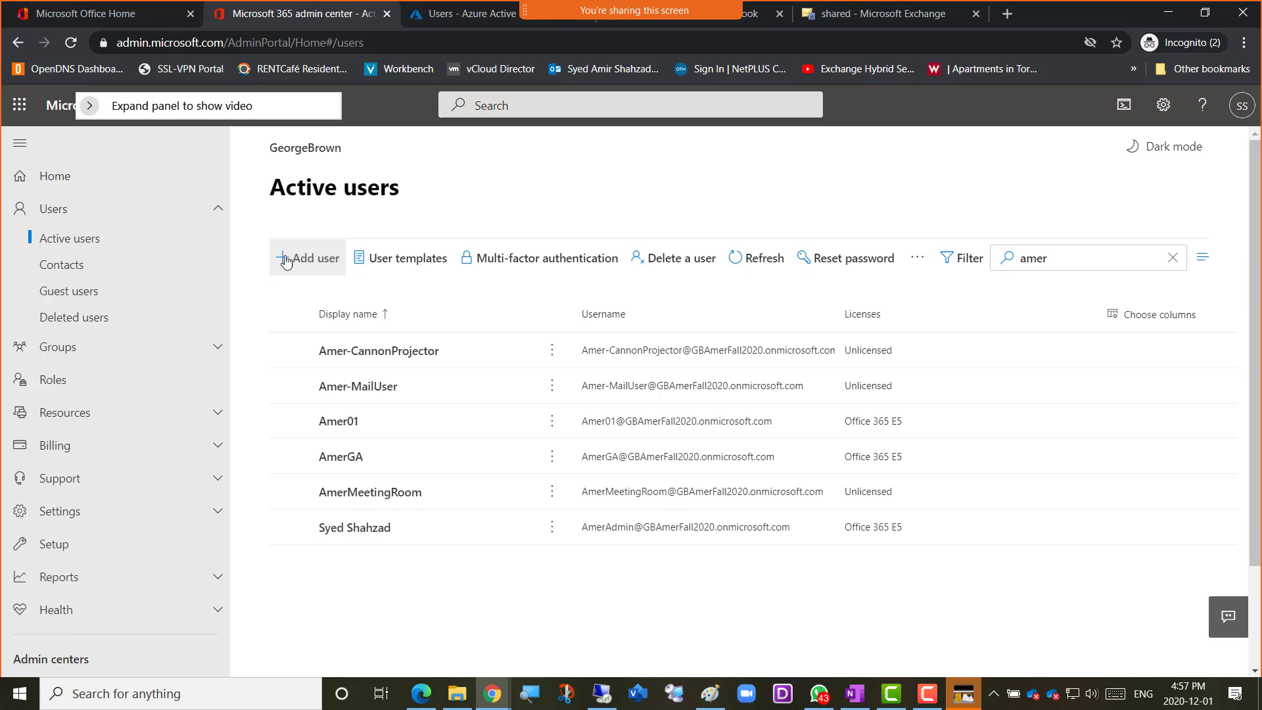
key("alt+Tab")
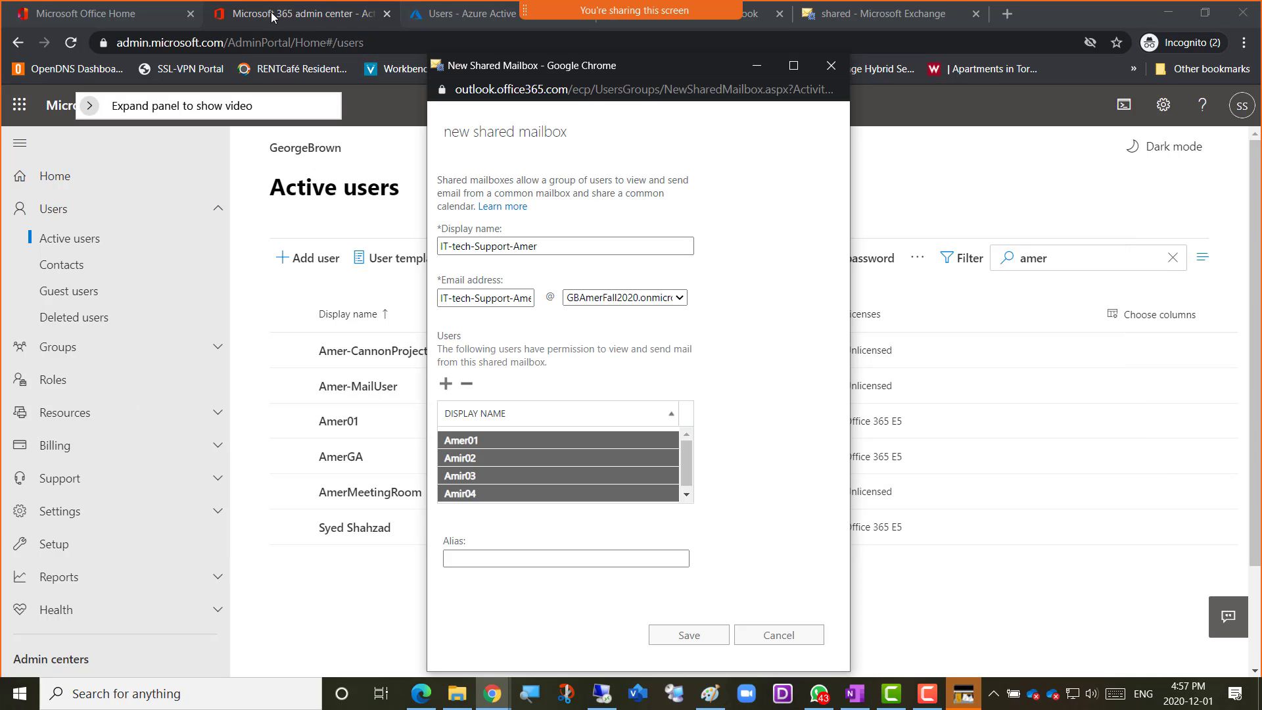
left_click(887, 15)
key("alt+Tab")
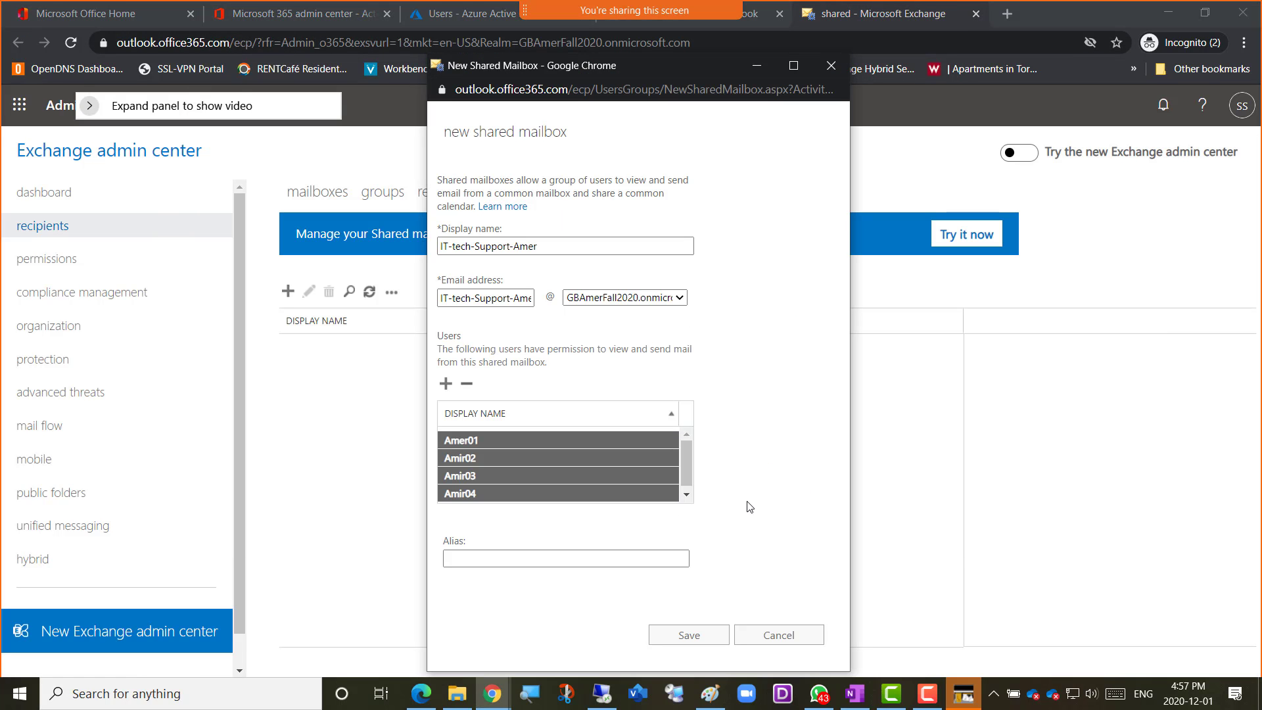
key("super+shift+s")
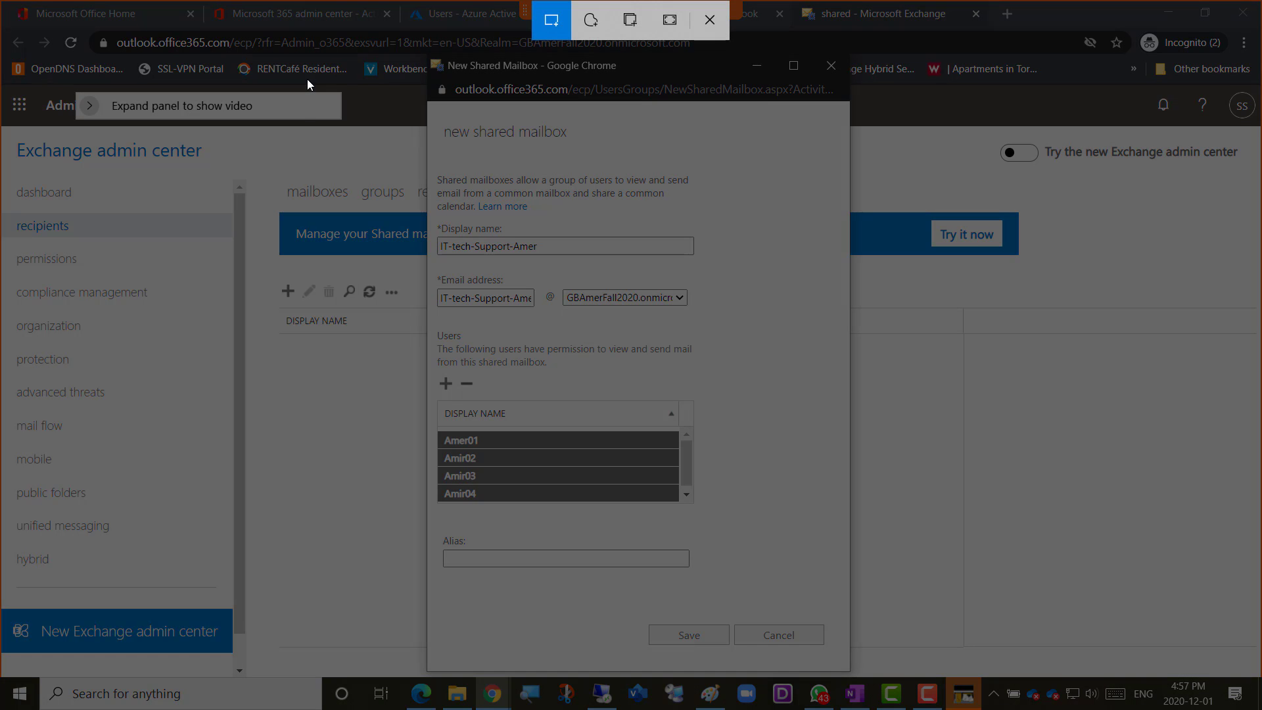
mouse_move(306, 79)
left_mouse_down()
mouse_move(767, 197)
mouse_move(956, 669)
left_mouse_up()
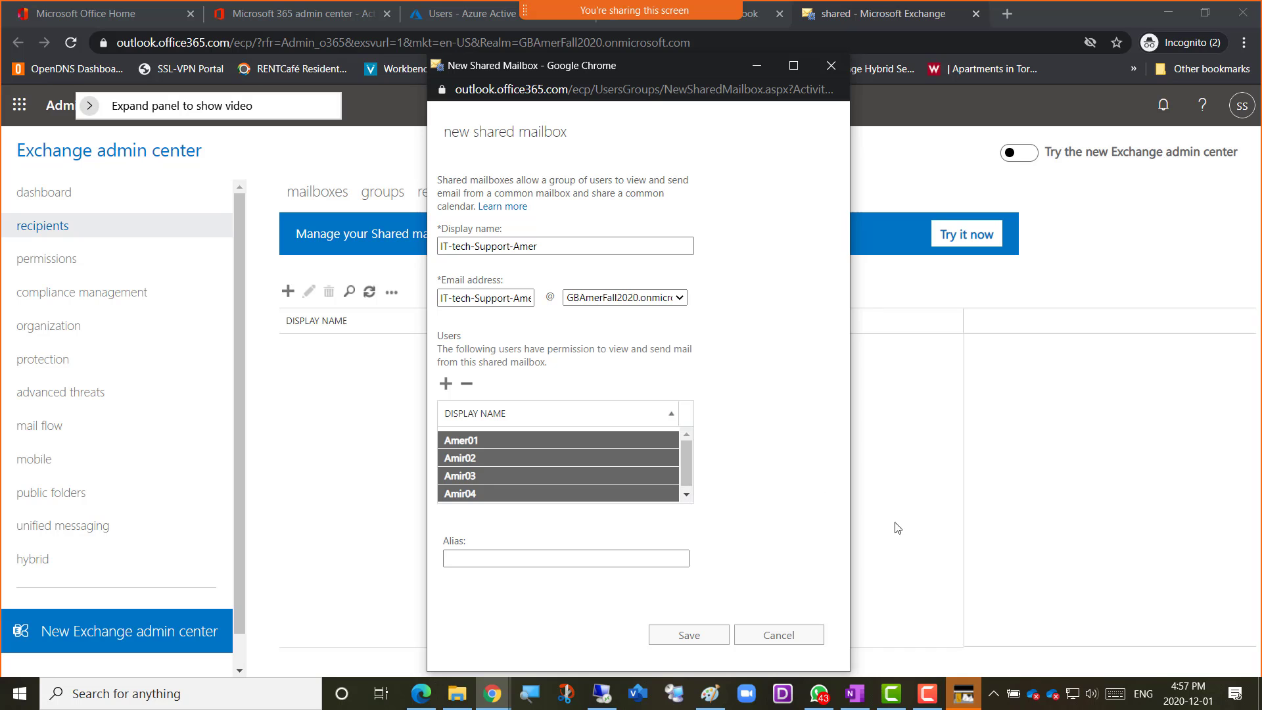
In the OneNote class notebook, add the bullet "Screenshot 3 = Shared mailbox being created" at the end of the Week 13 page and paste the screenshot below
left_click(498, 690)
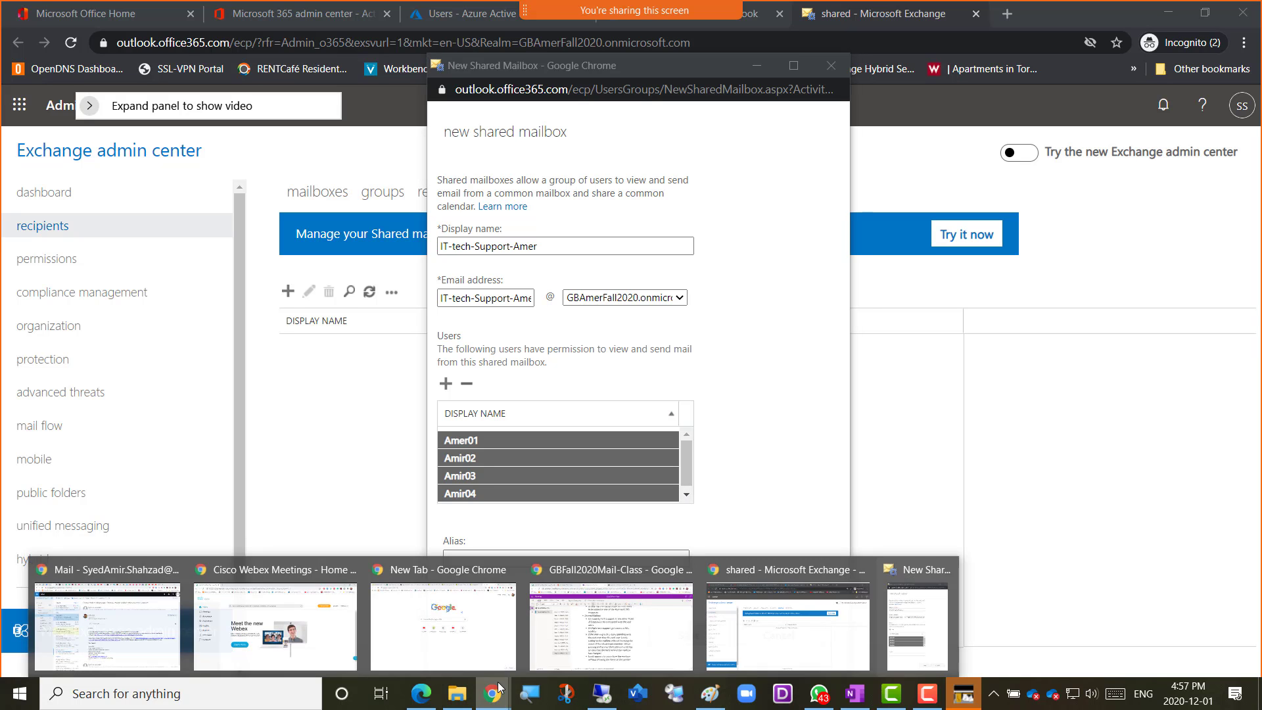
left_click(688, 576)
scroll(688, 577, "down", 10)
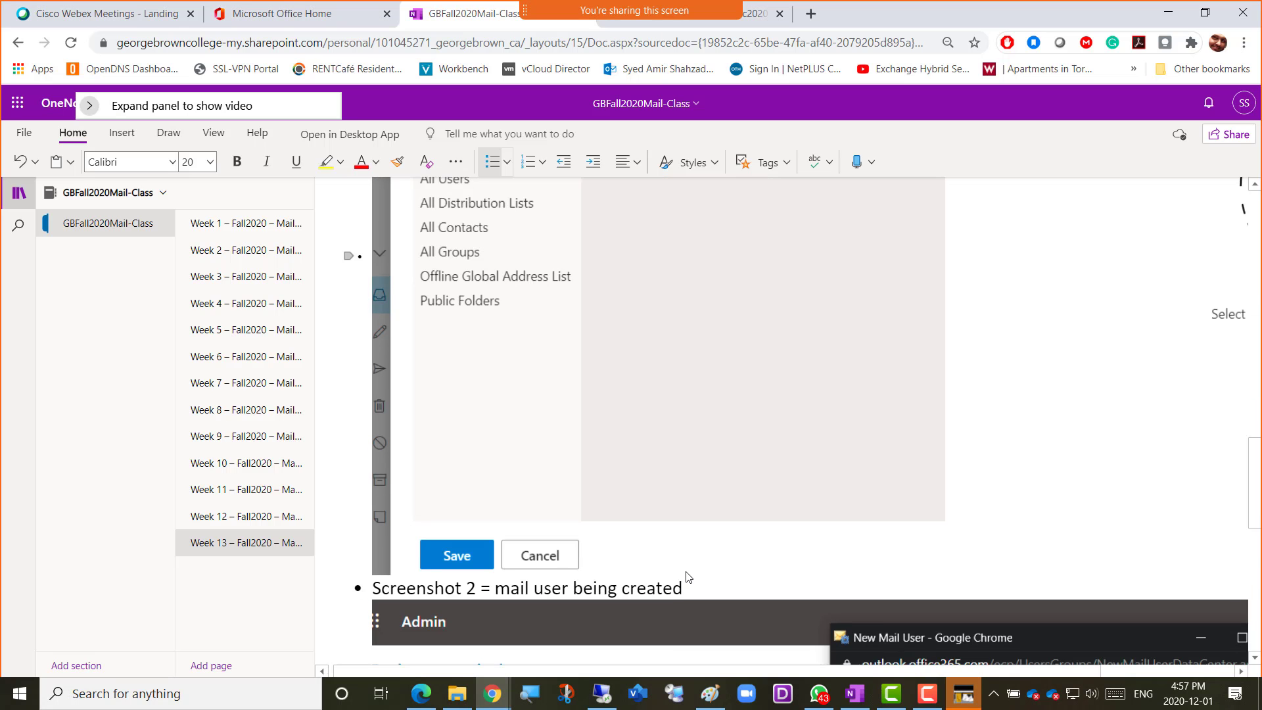
scroll(689, 577, "down", 5)
left_click(571, 618)
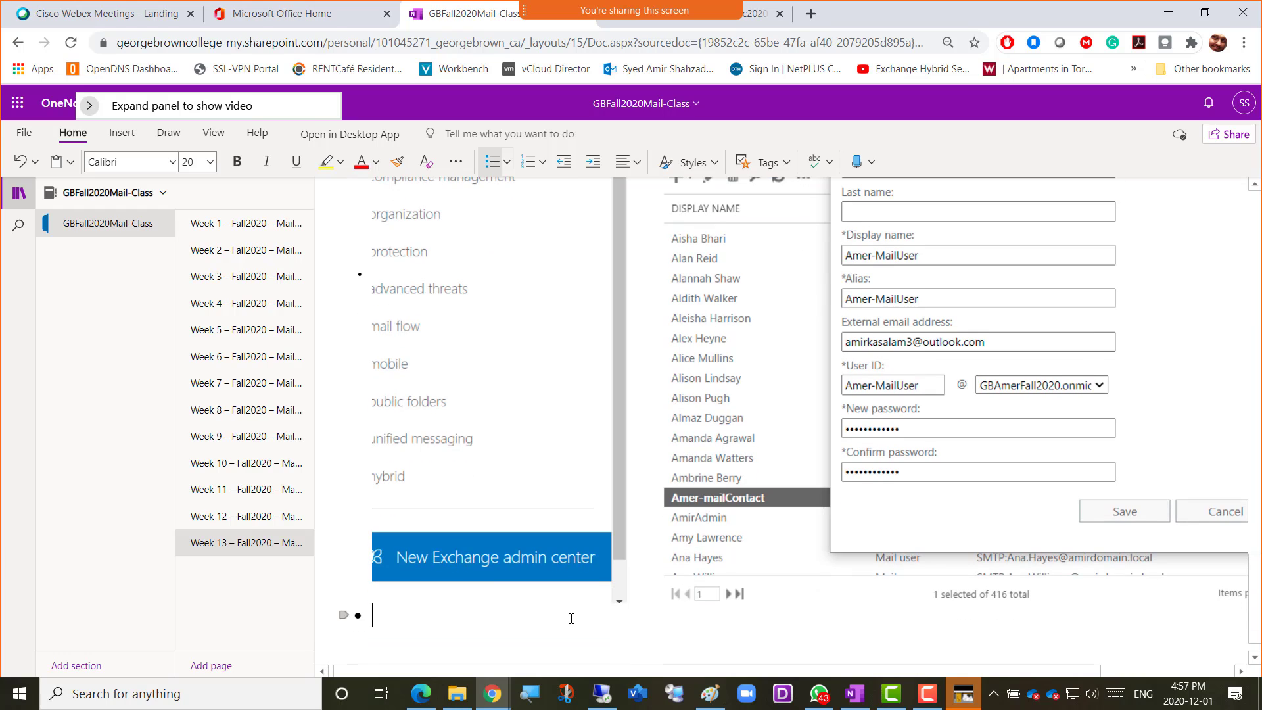
type("Screenshot ")
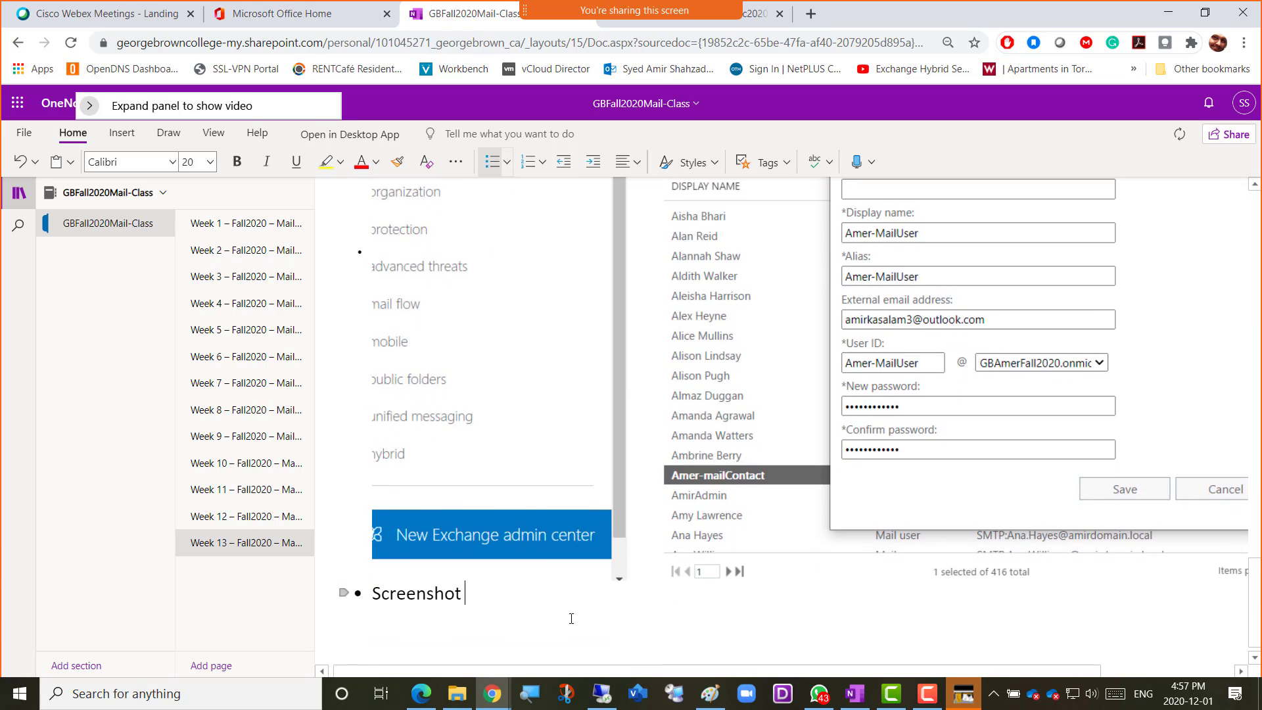
type("3 = Shared mailbox")
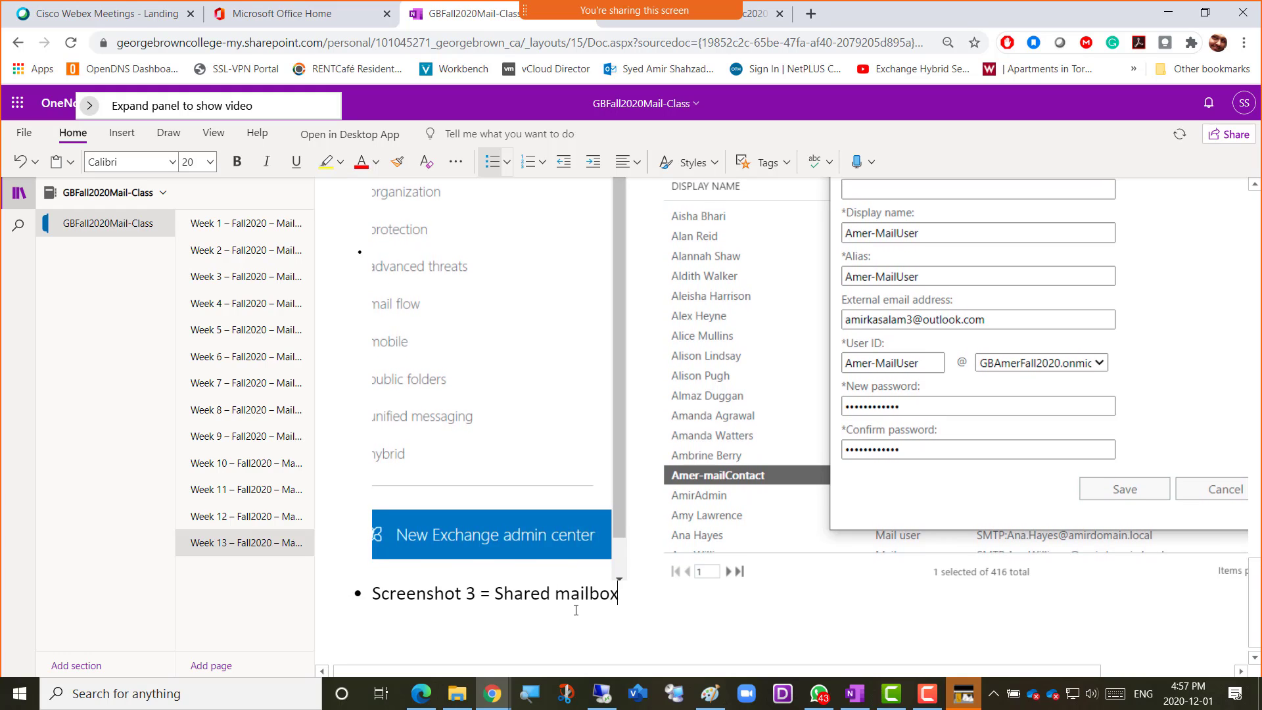
type(" being created")
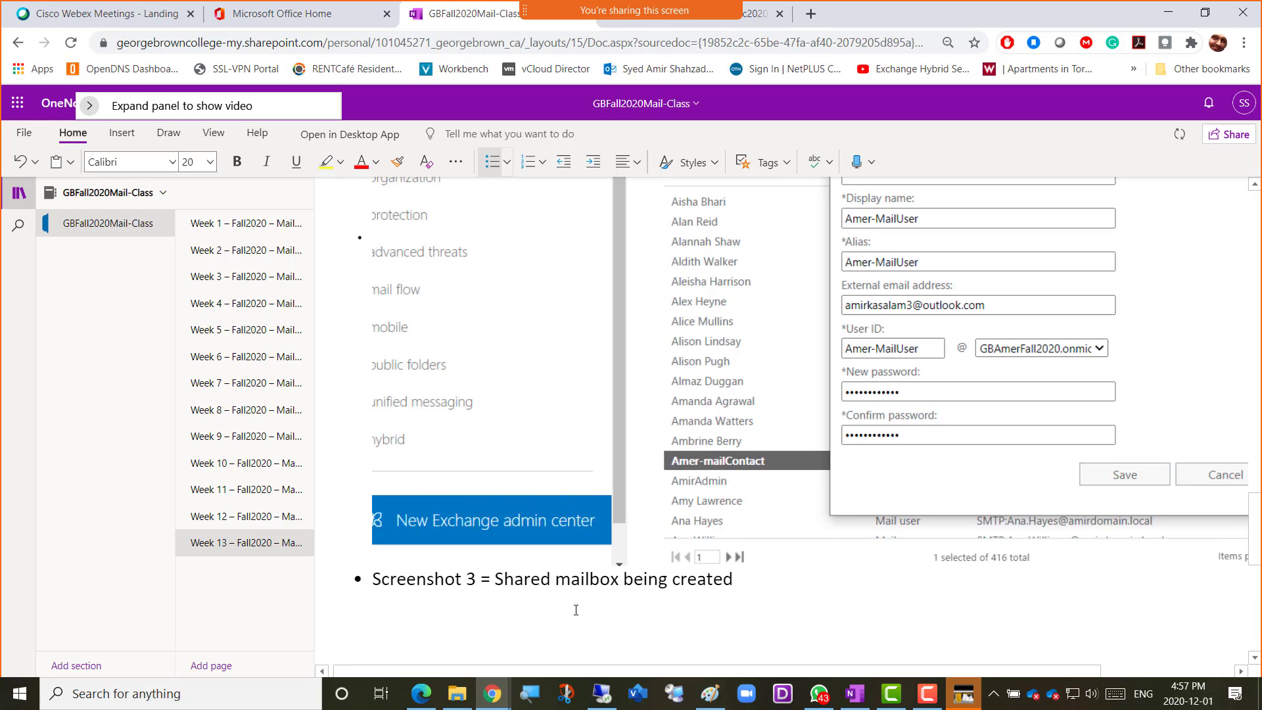
key("Return")
key("ctrl+v")
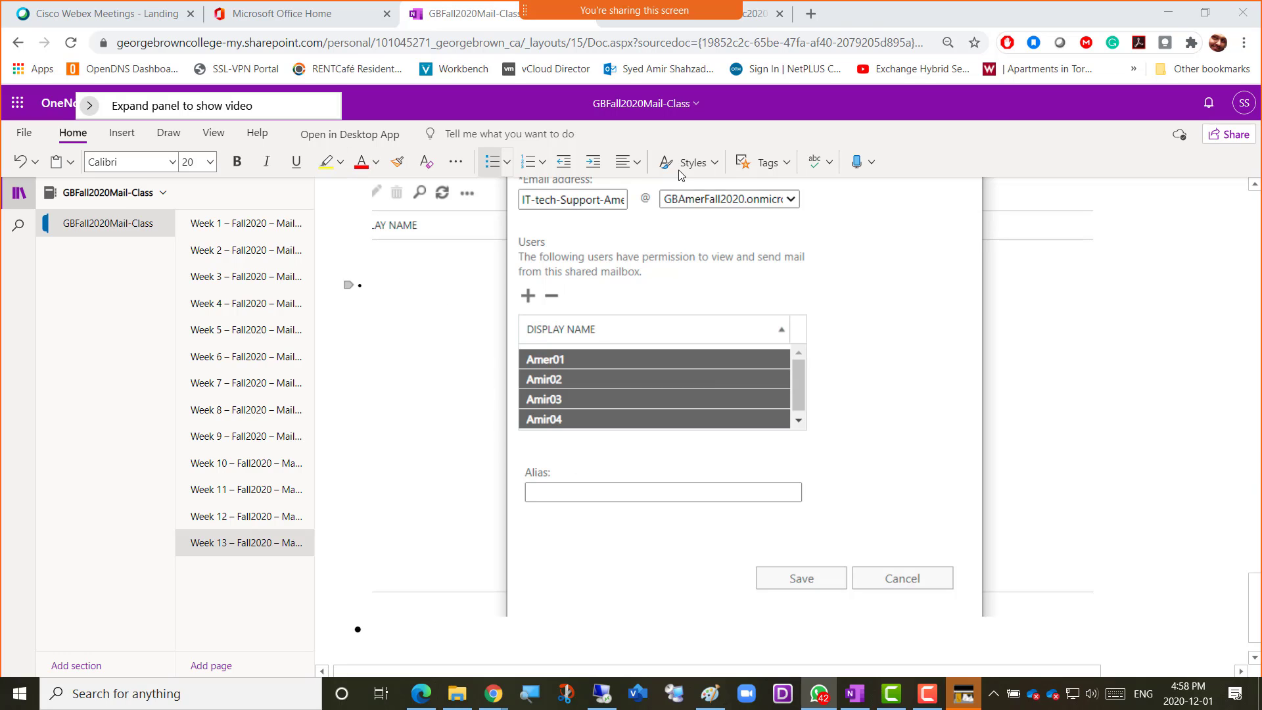
Return to the new shared mailbox form in Exchange, save the IT-tech-Support-Amer mailbox and dismiss the completion notice
key("alt+Tab")
key("alt+Tab")
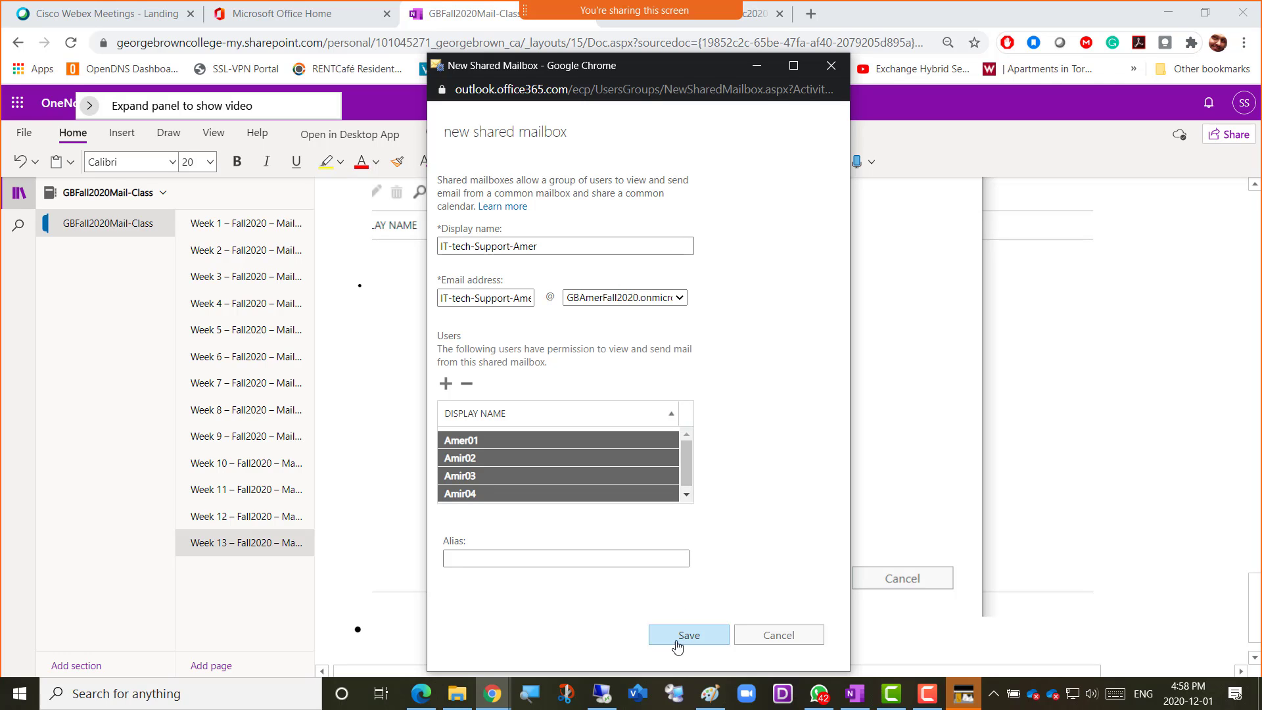
left_click(678, 643)
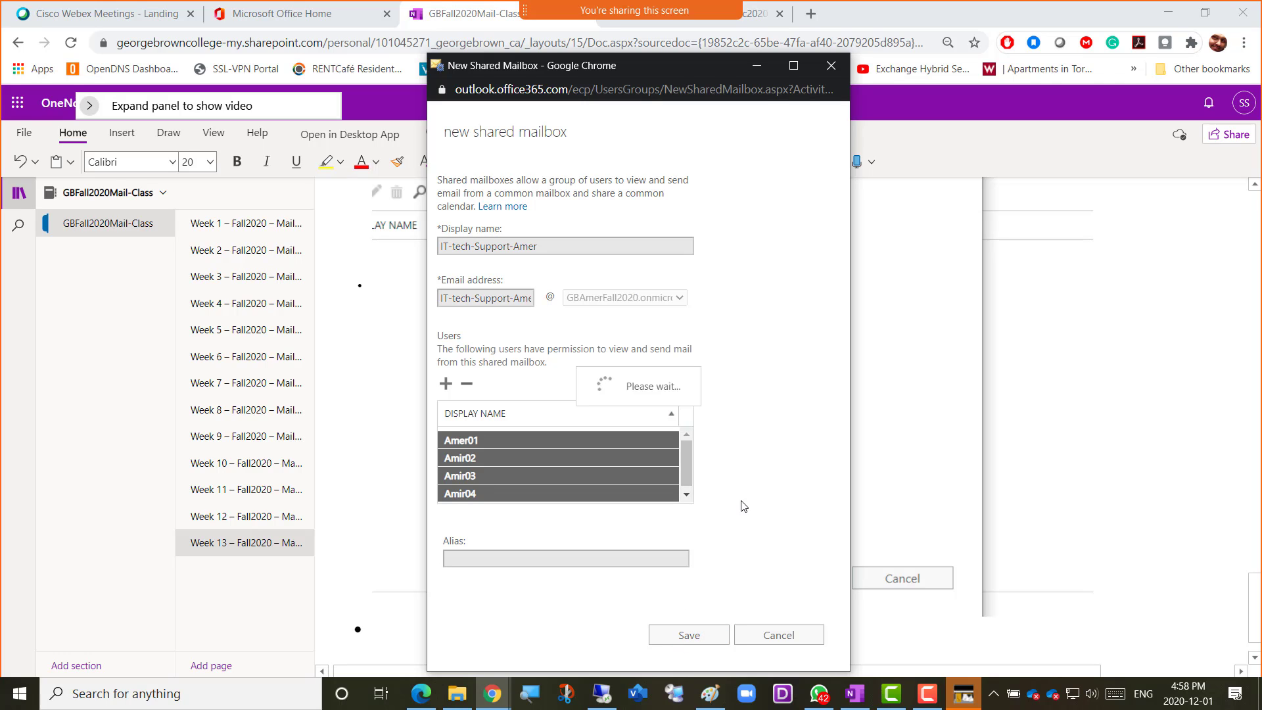
key("alt+Tab")
key("alt+Tab")
key("alt+Tab")
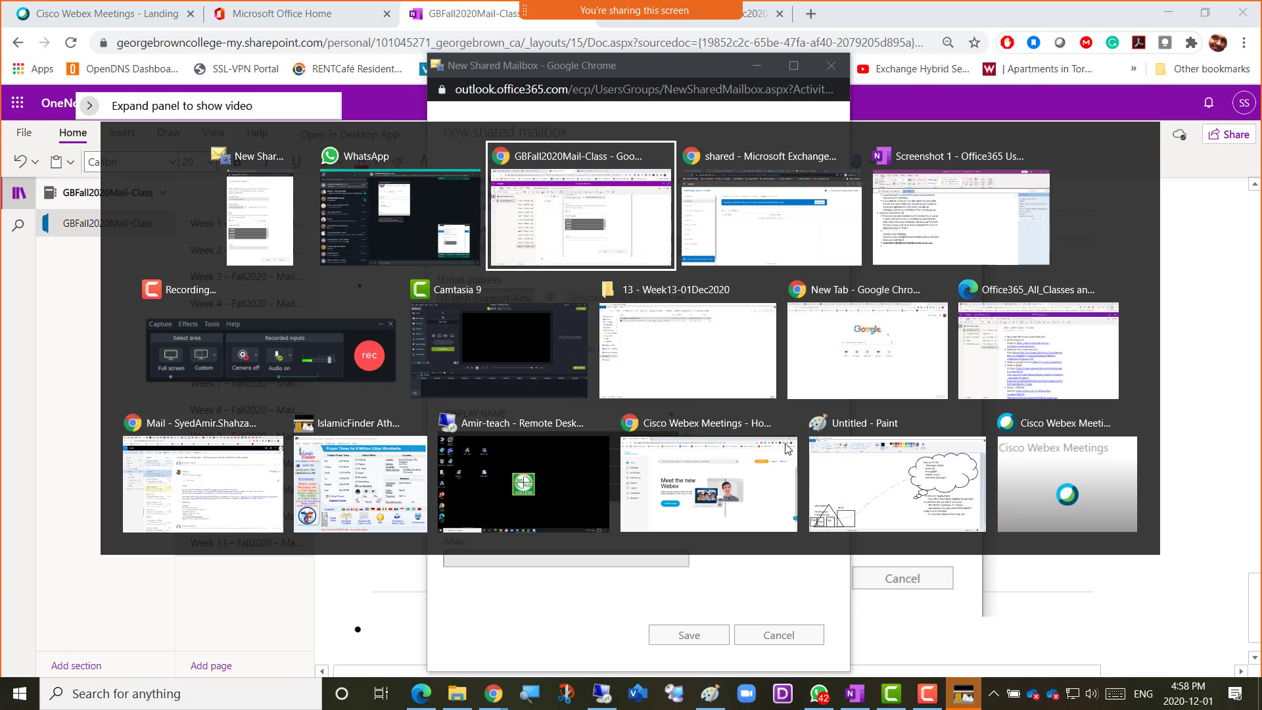
key("alt+Tab")
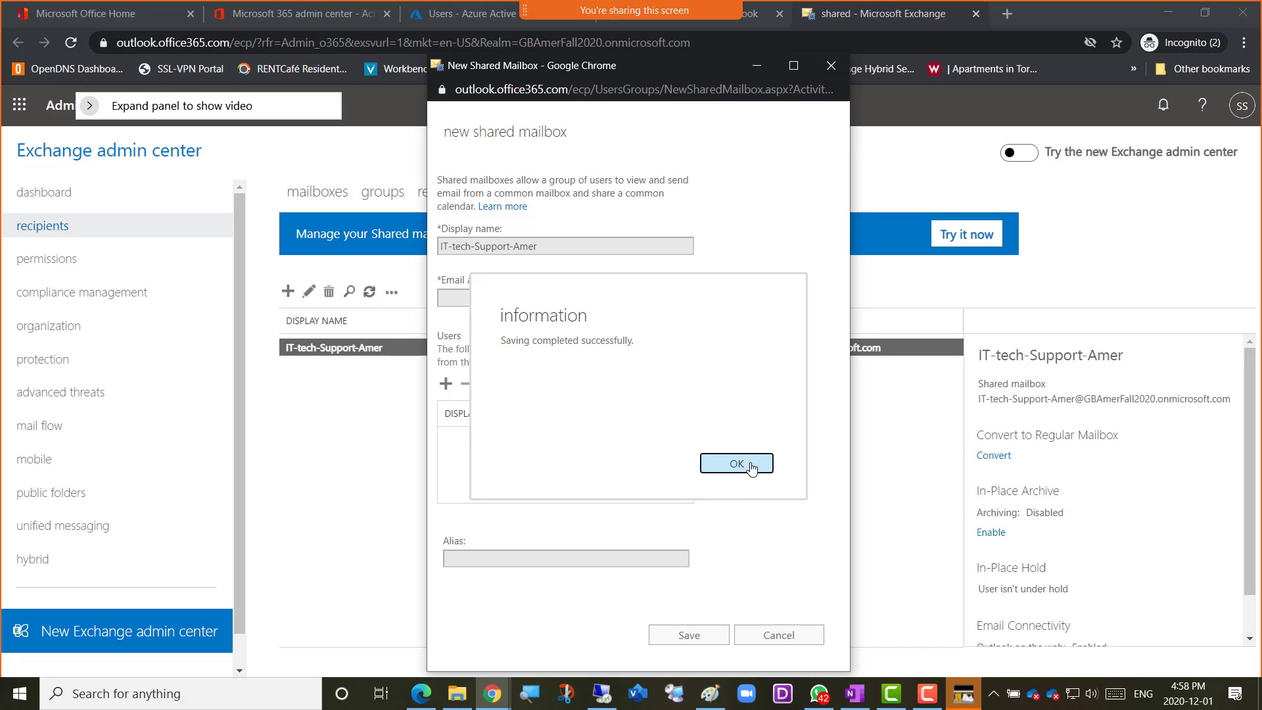
left_click(736, 463)
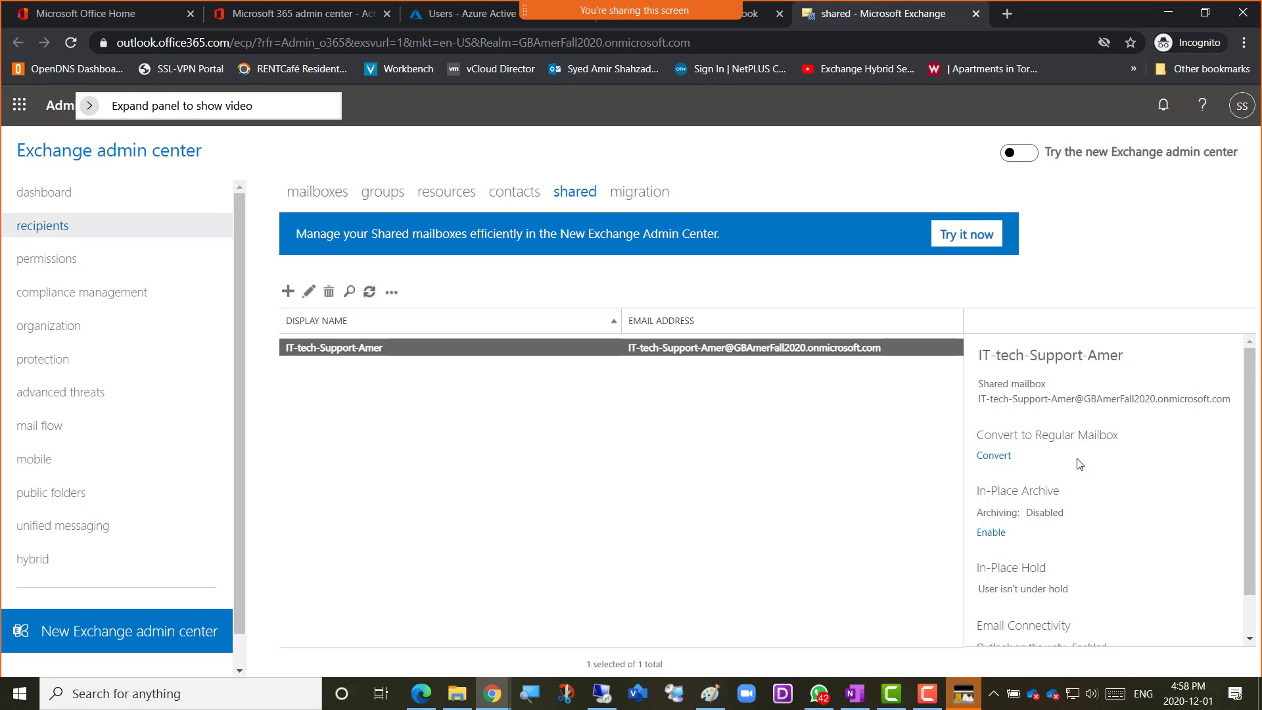
Open the IT-tech-Support-Amer shared mailbox's properties and review the display name in its general settings
scroll(1145, 470, "down", 1)
scroll(1145, 470, "up", 1)
double_click(346, 353)
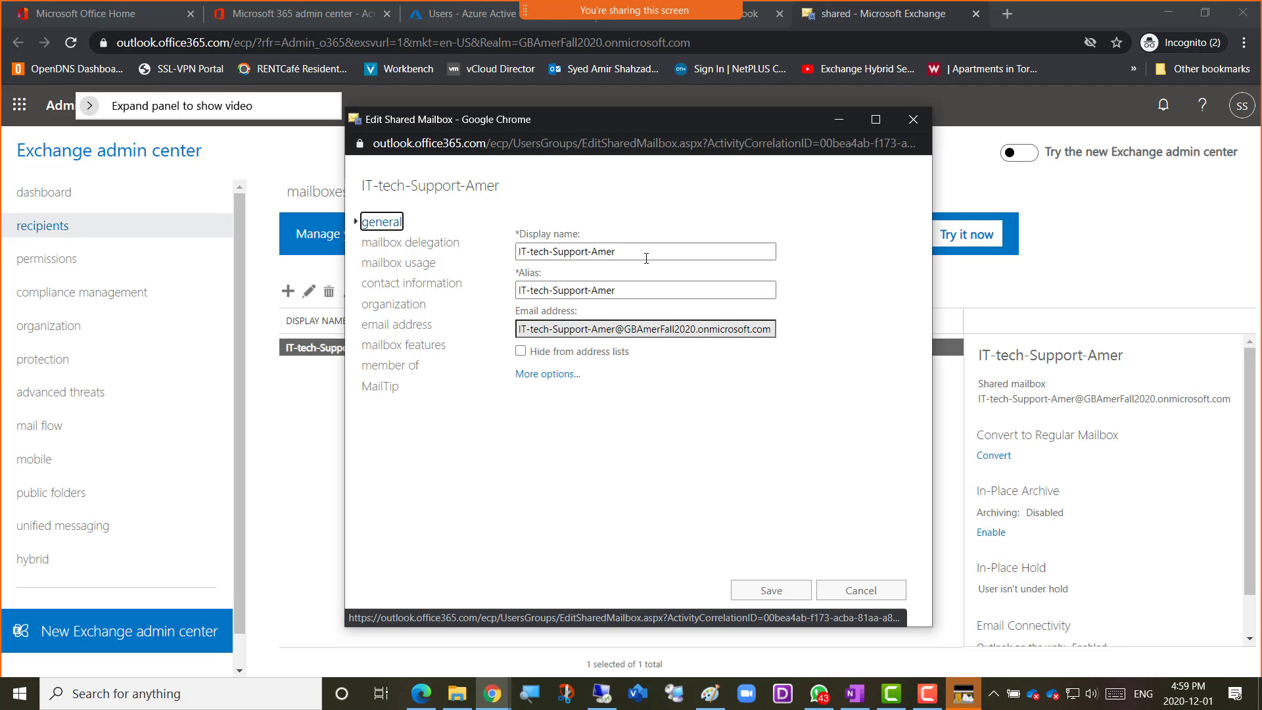
left_click(620, 254)
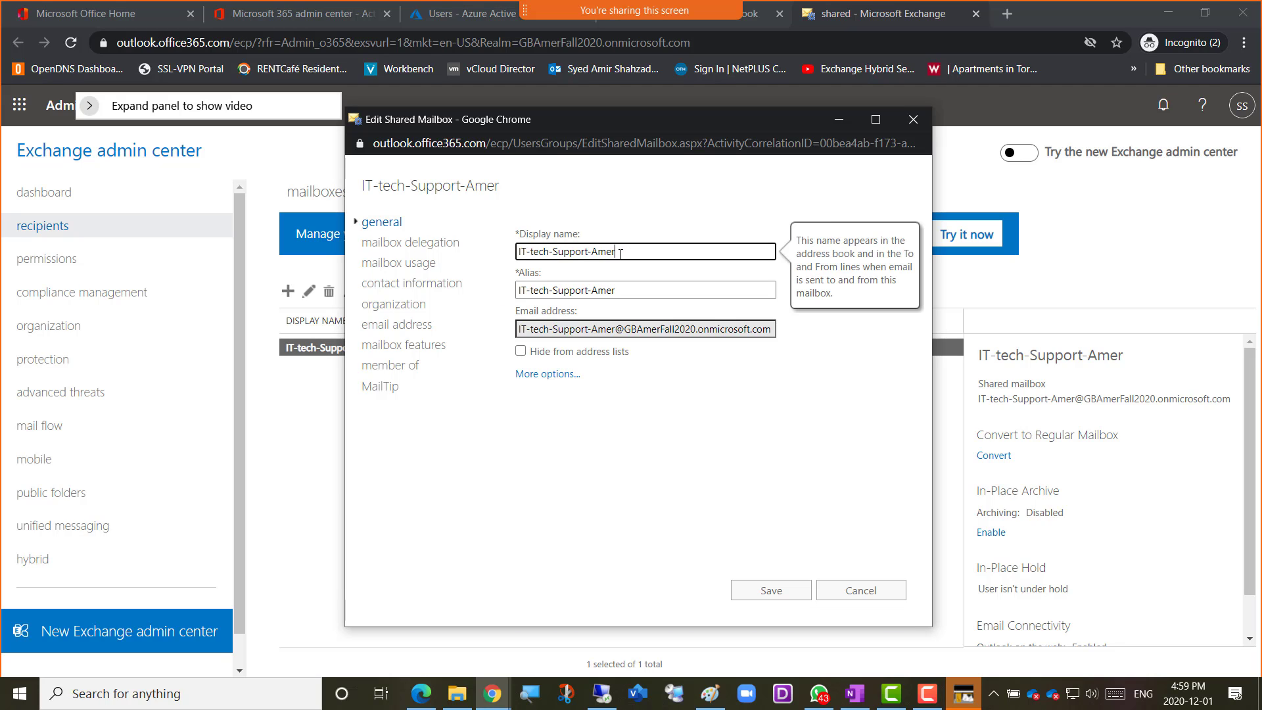
left_click_drag(617, 254, 510, 258)
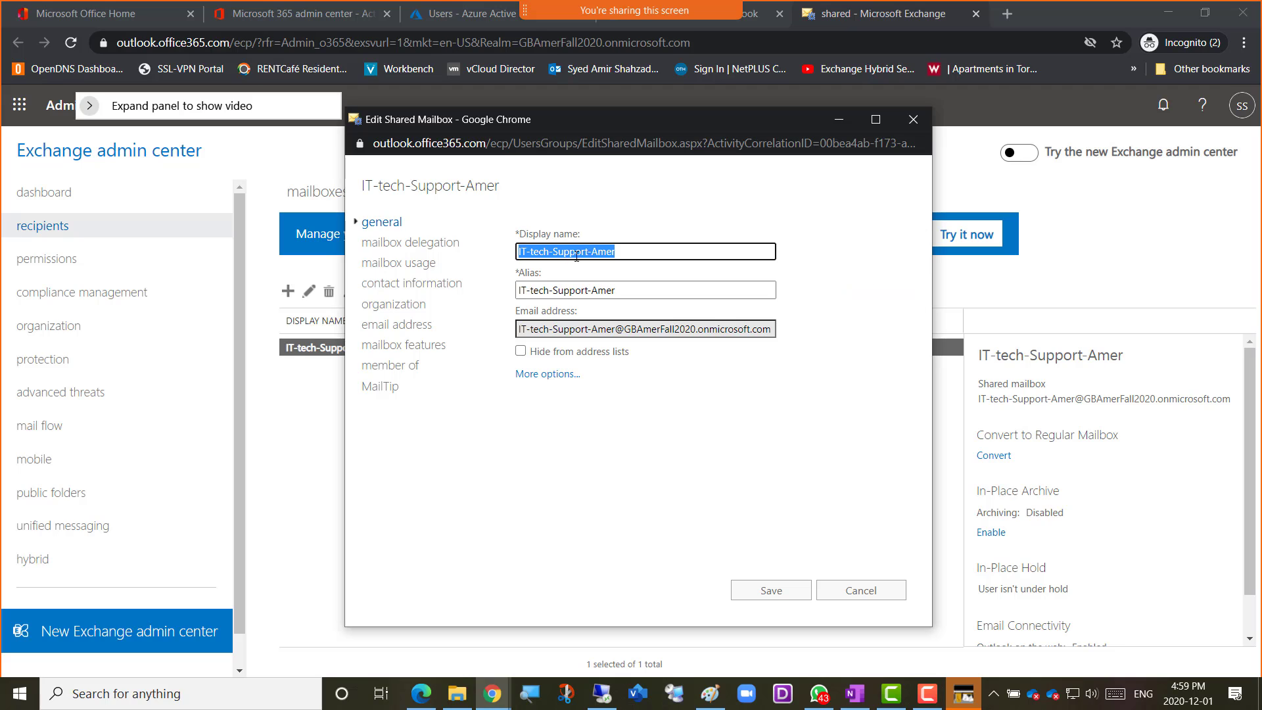
left_click(617, 252)
left_click_drag(615, 253, 513, 256)
left_click(623, 253)
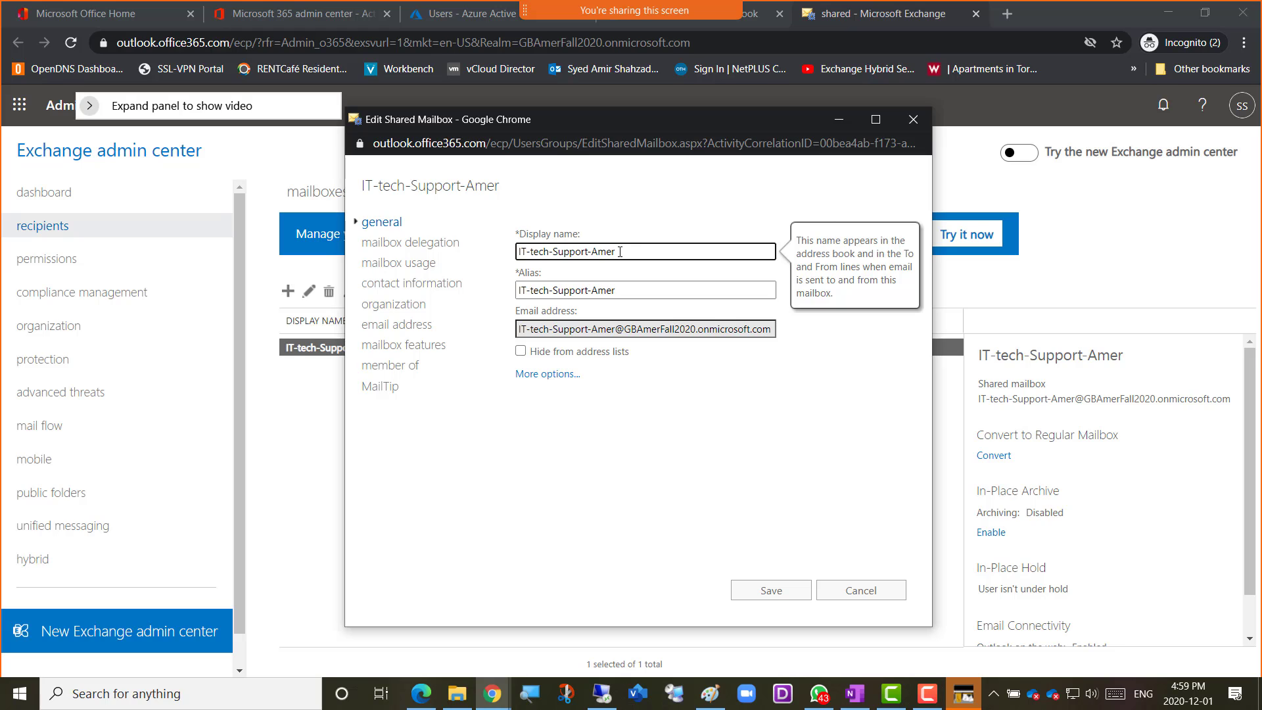
left_click_drag(632, 251, 521, 252)
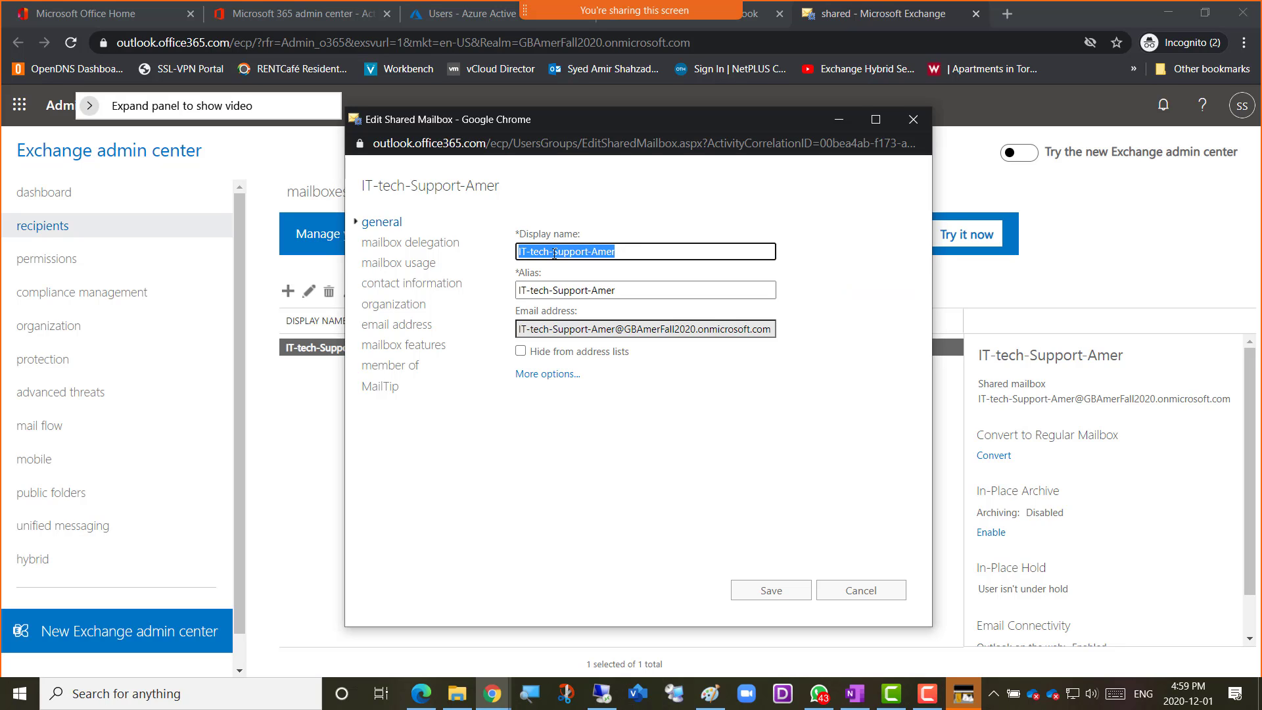
left_click(623, 253)
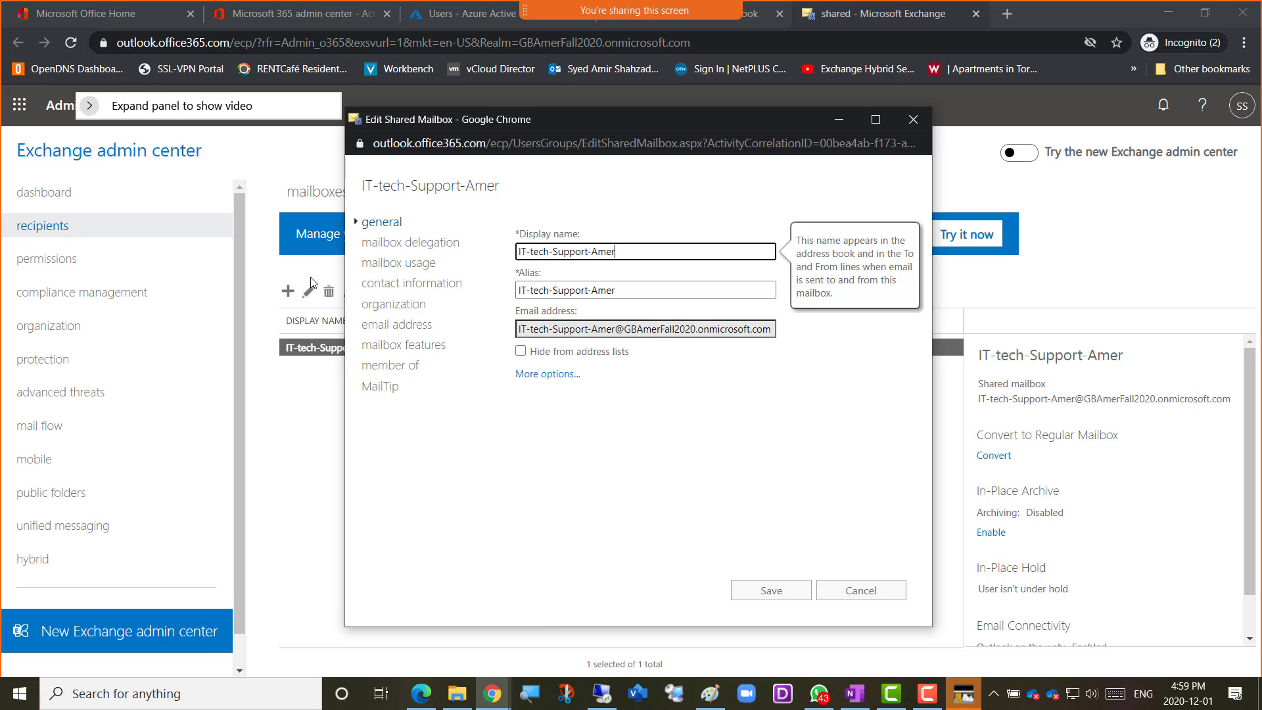
Review the Full Access and Send As delegates of the shared mailbox, then close its properties without saving
left_click(408, 249)
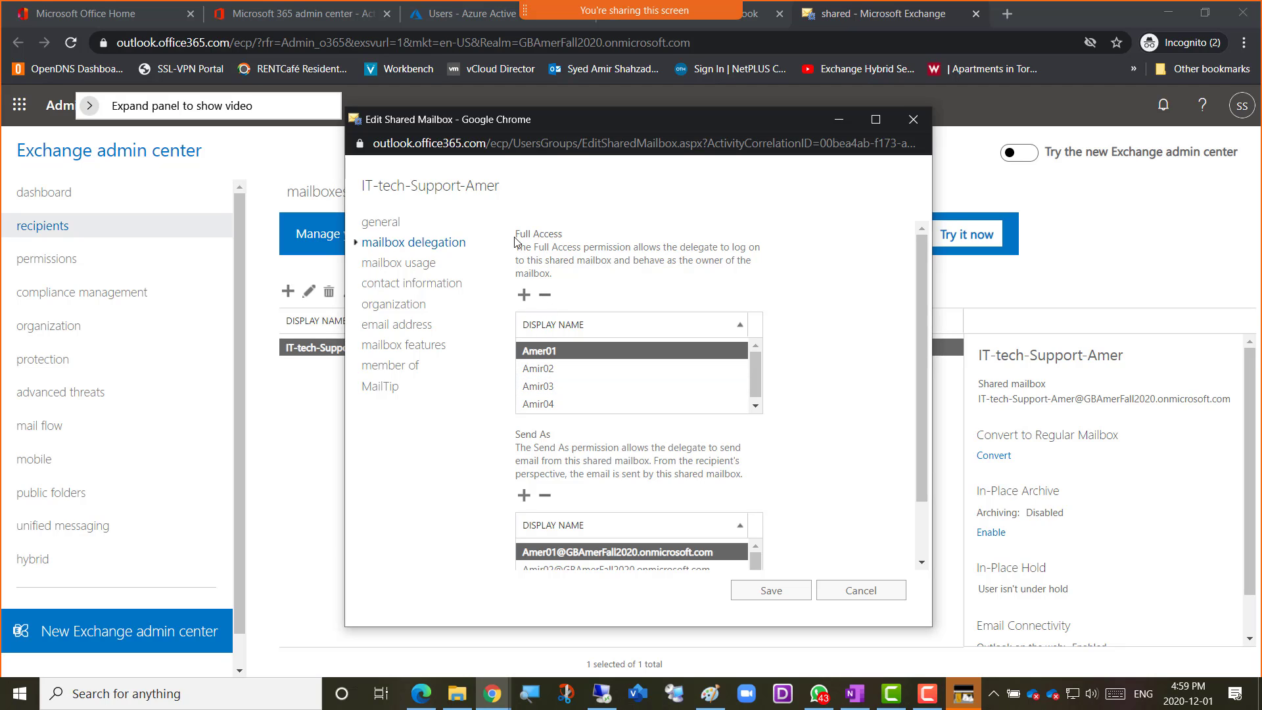
left_click_drag(514, 234, 566, 241)
left_click_drag(515, 438, 560, 441)
scroll(830, 451, "down", 2)
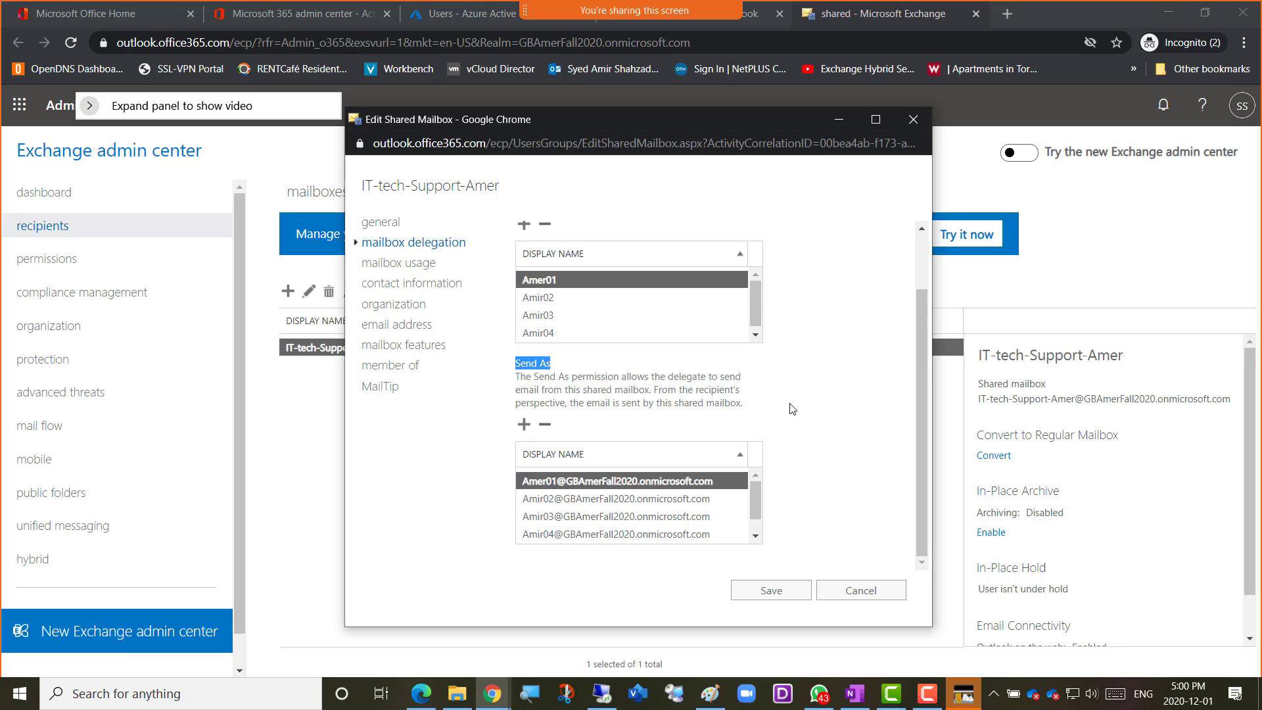
left_click(795, 434)
scroll(818, 499, "up", 1)
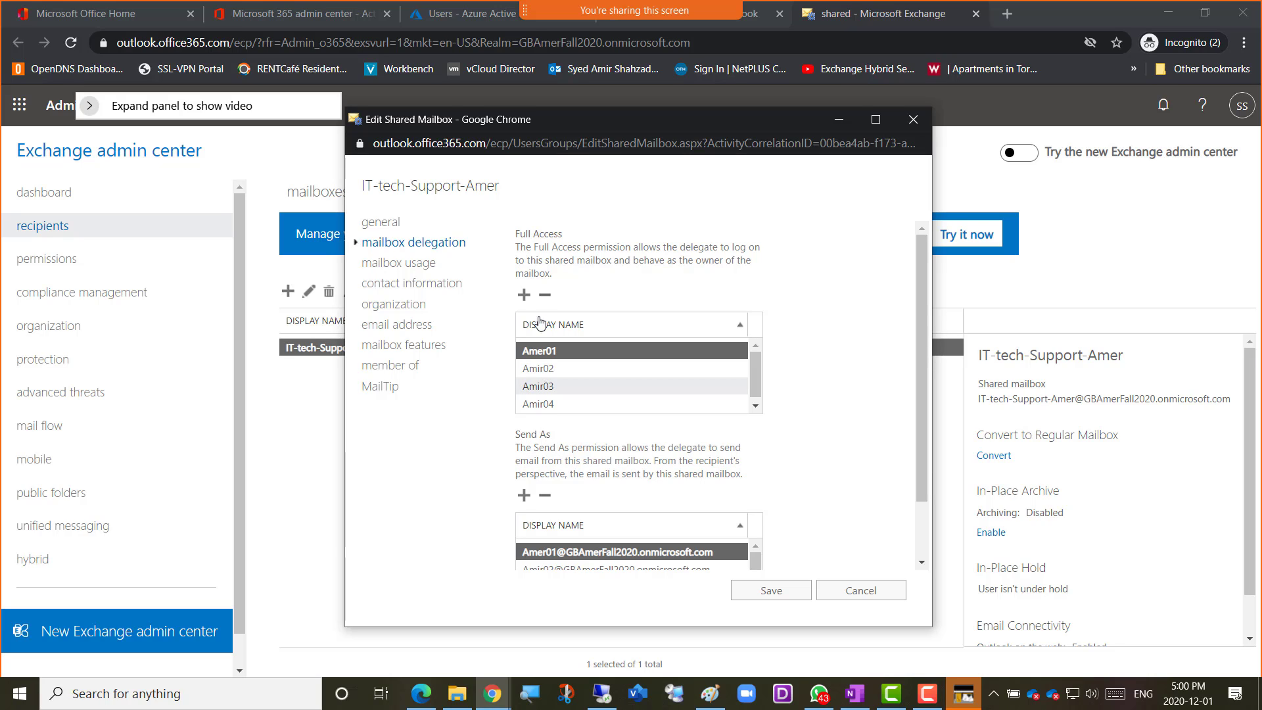
left_click_drag(519, 234, 570, 235)
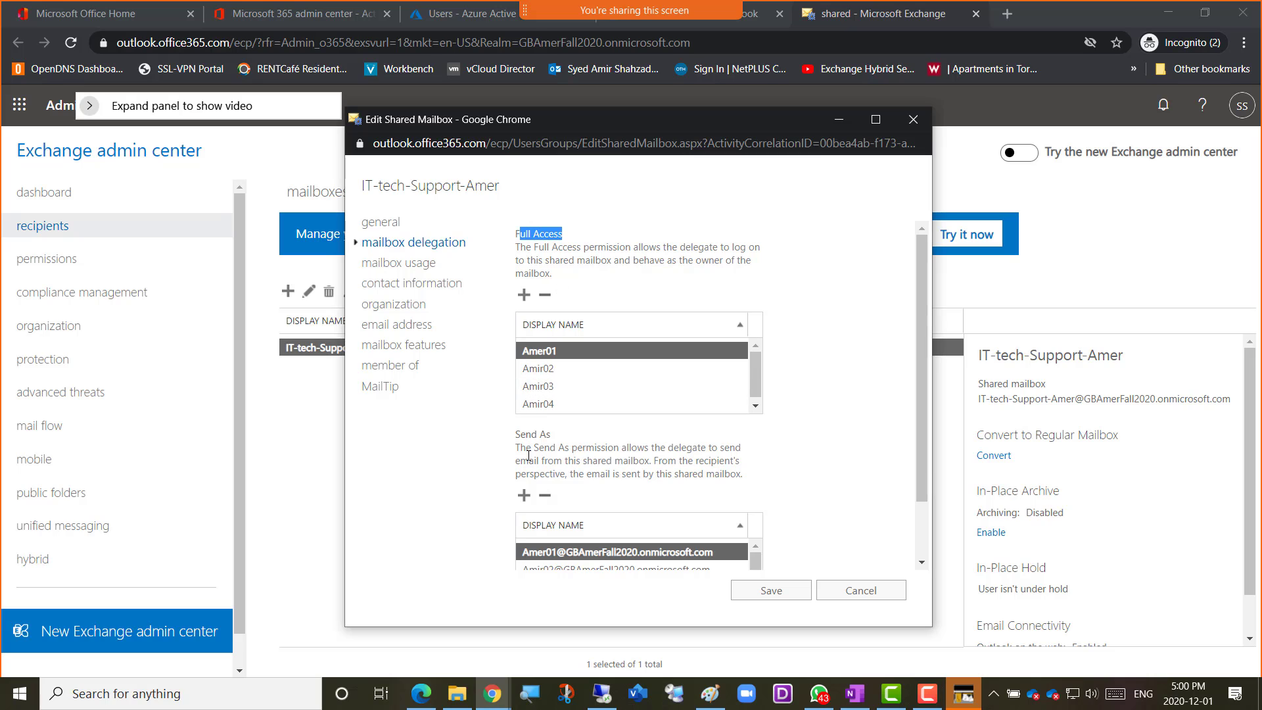
left_click_drag(518, 434, 560, 436)
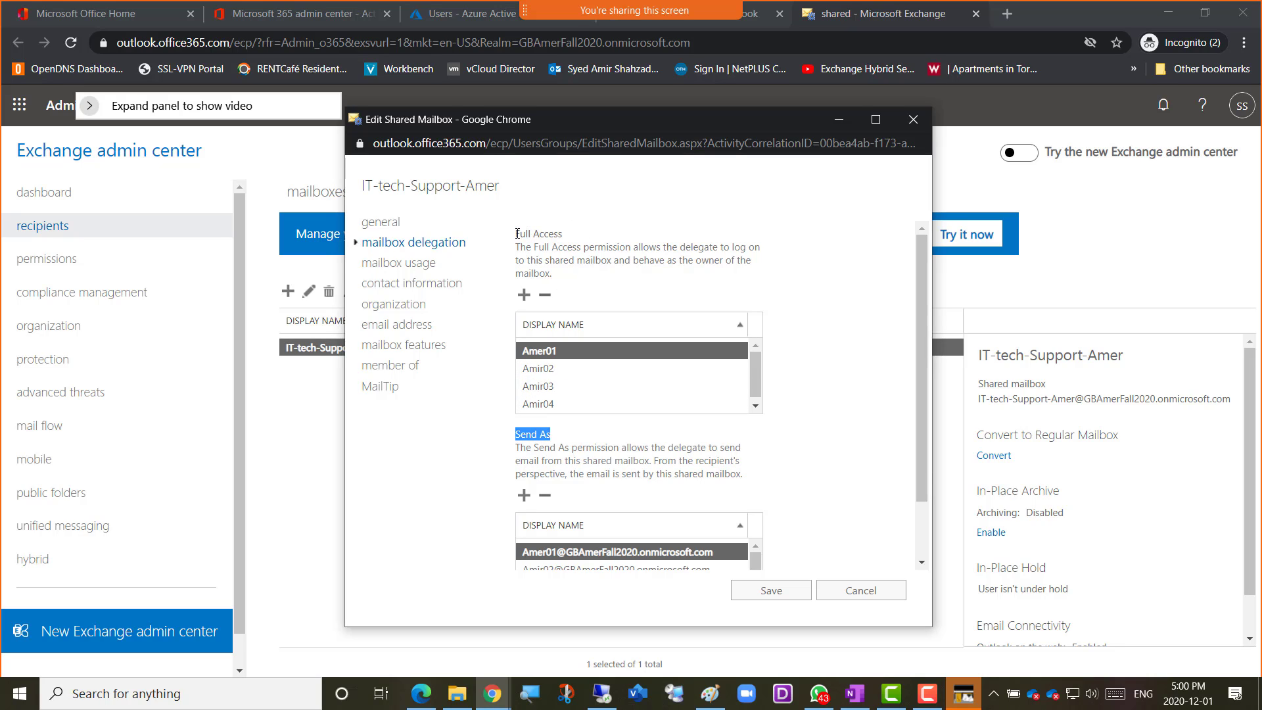
left_click_drag(517, 234, 549, 234)
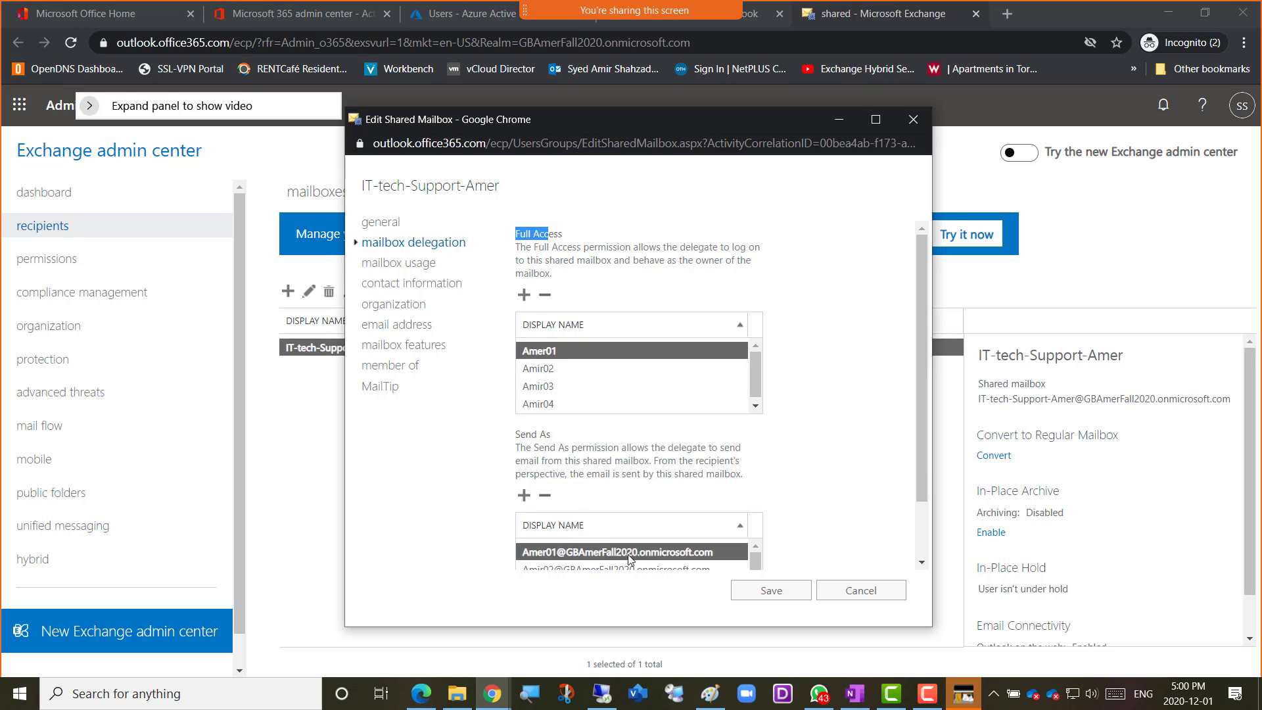
left_click(855, 590)
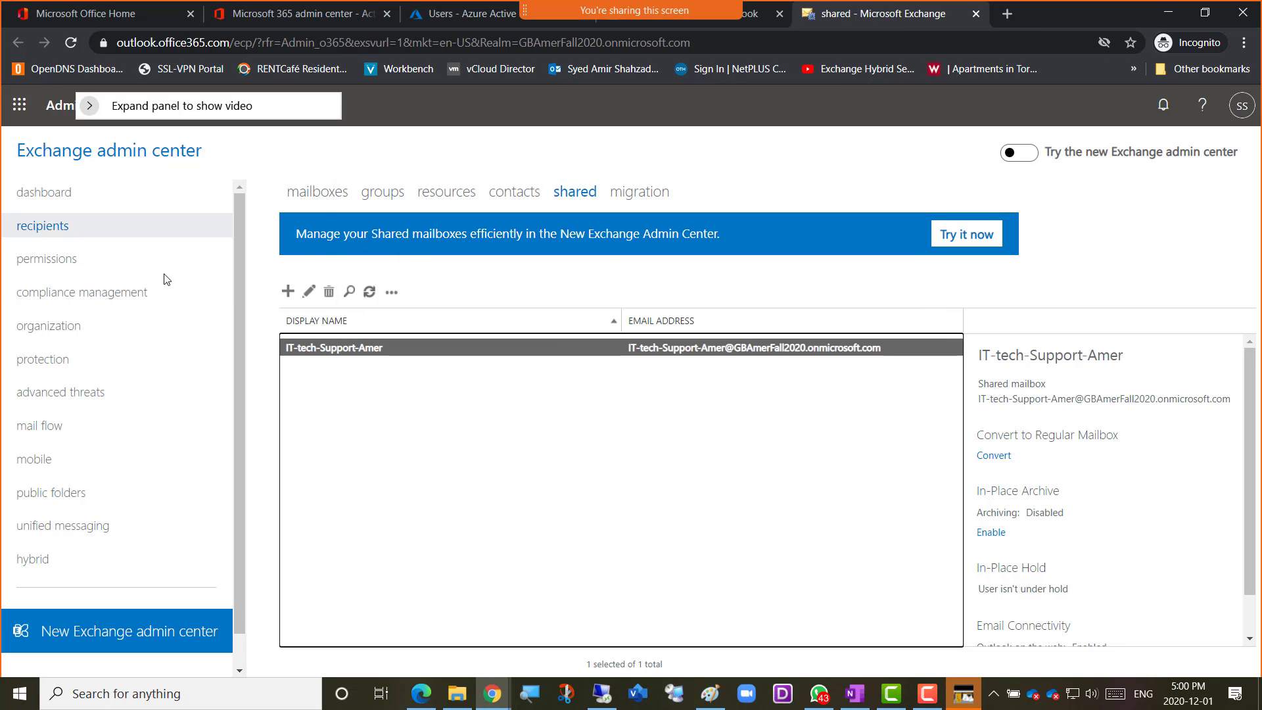
Copy the Amer01 user mailbox's email address from the mailboxes list into a new Notepad document
left_click(307, 196)
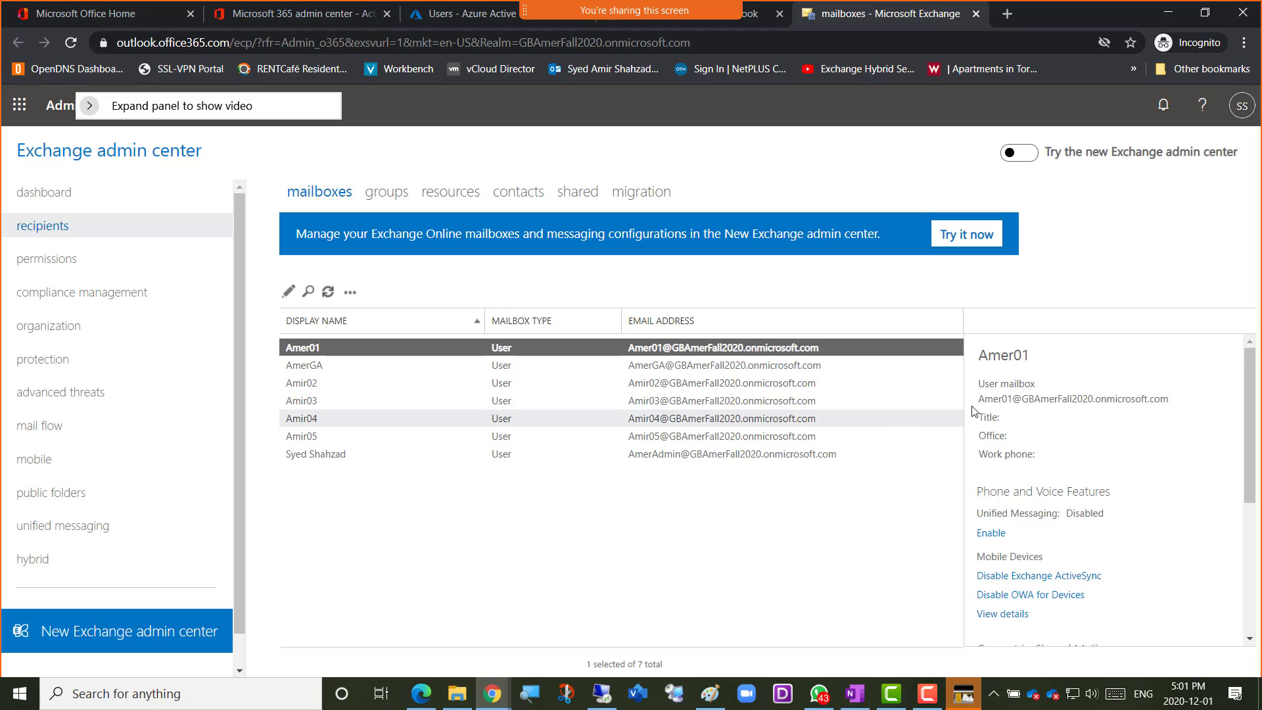
left_click_drag(982, 401, 1170, 410)
key("ctrl+c")
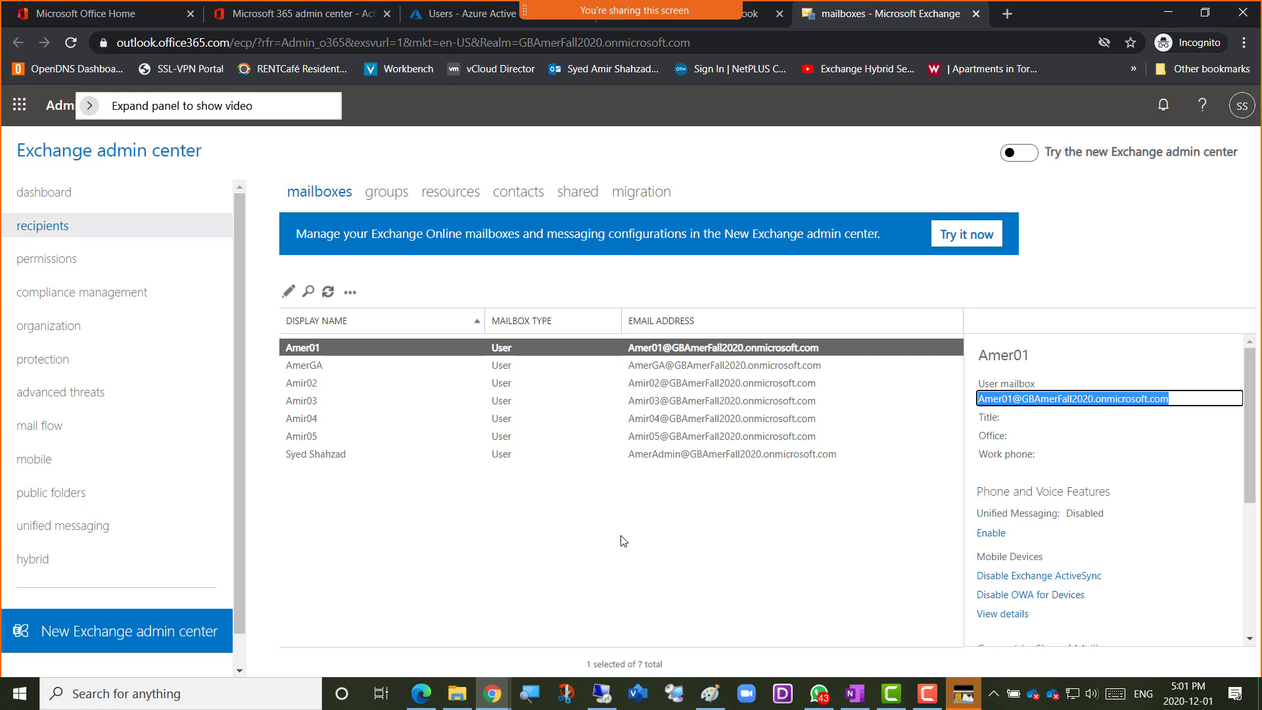
key("super")
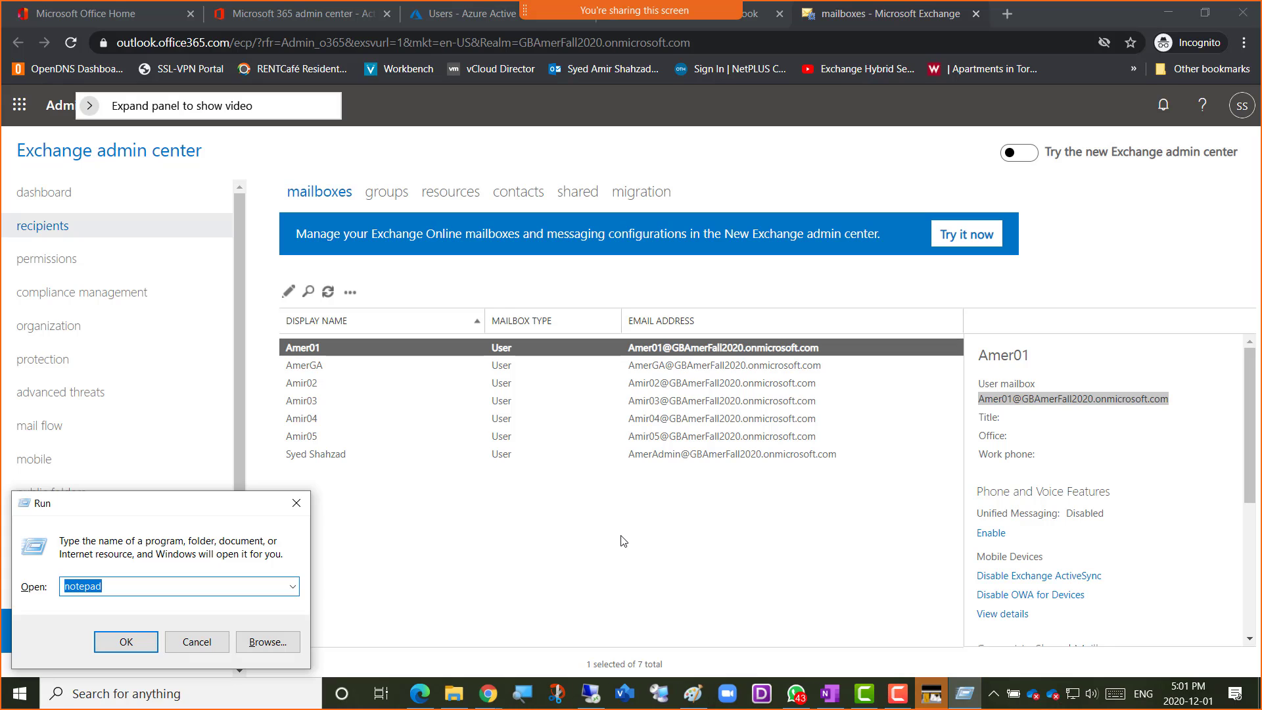
key("Return")
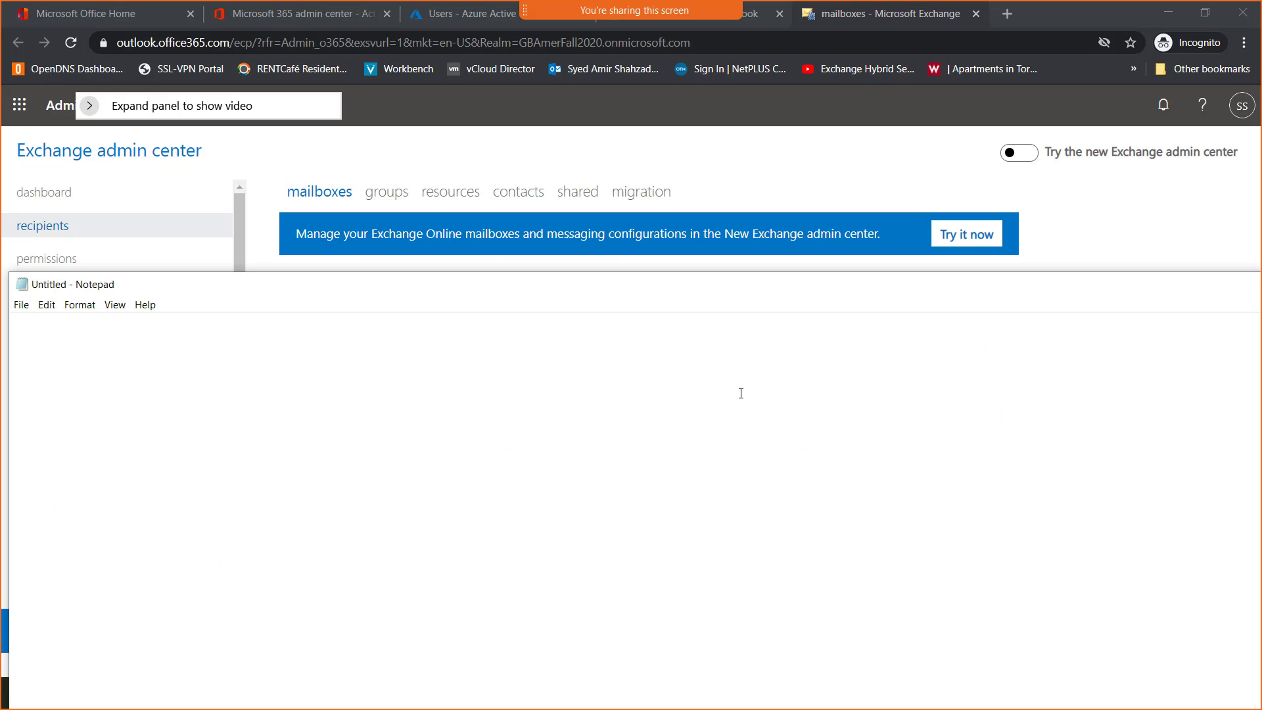
key("ctrl+v")
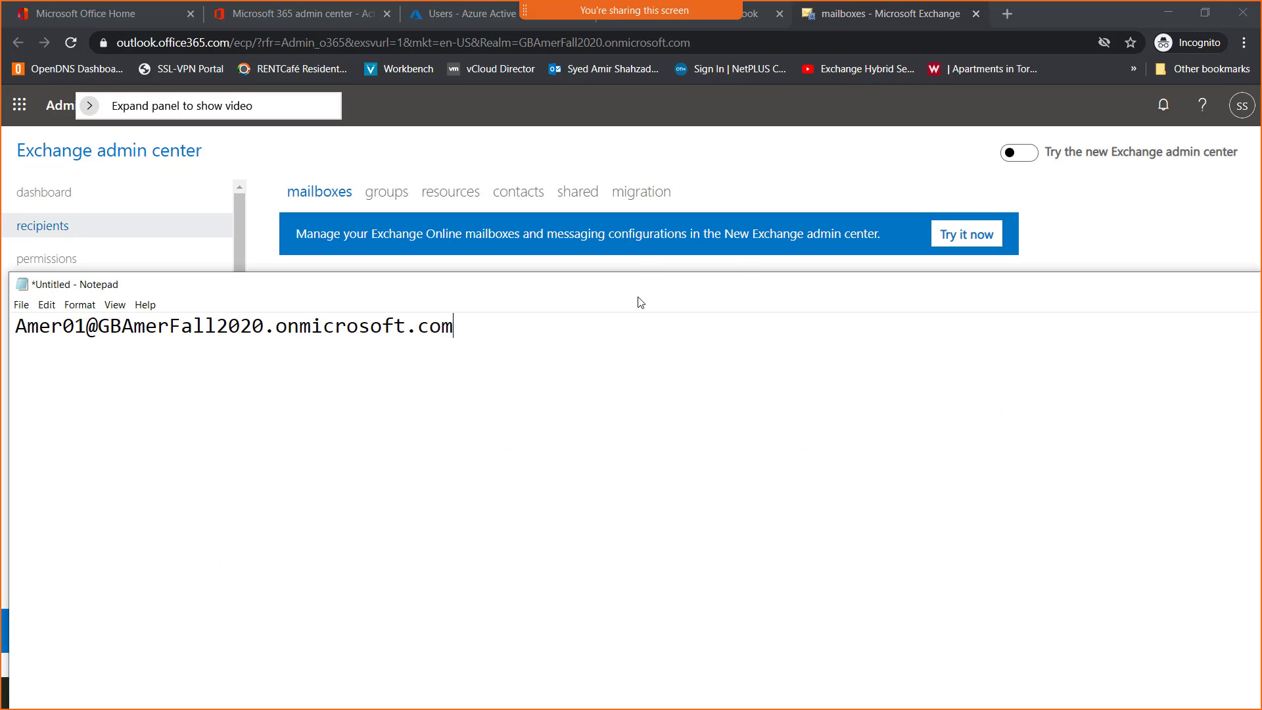
Put Notepad out of the way and load portal.office.com in a new incognito browser window
left_click_drag(631, 299, 1261, 213)
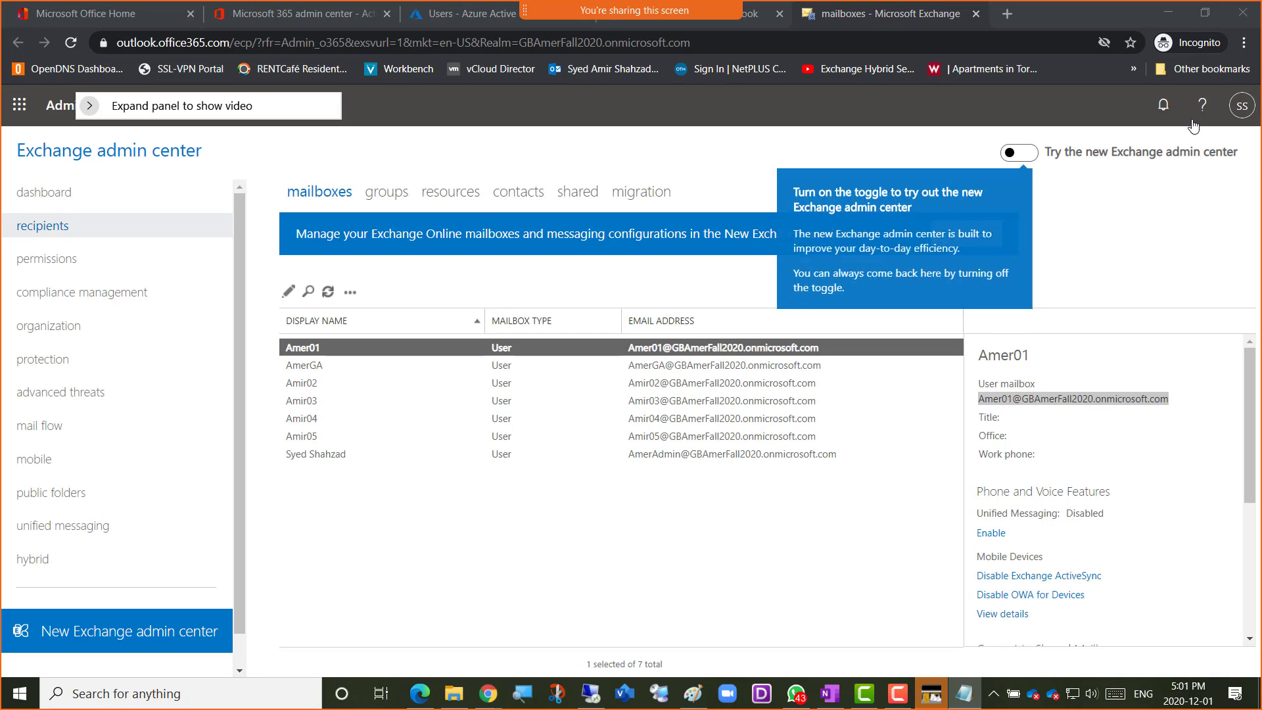
left_click(1245, 52)
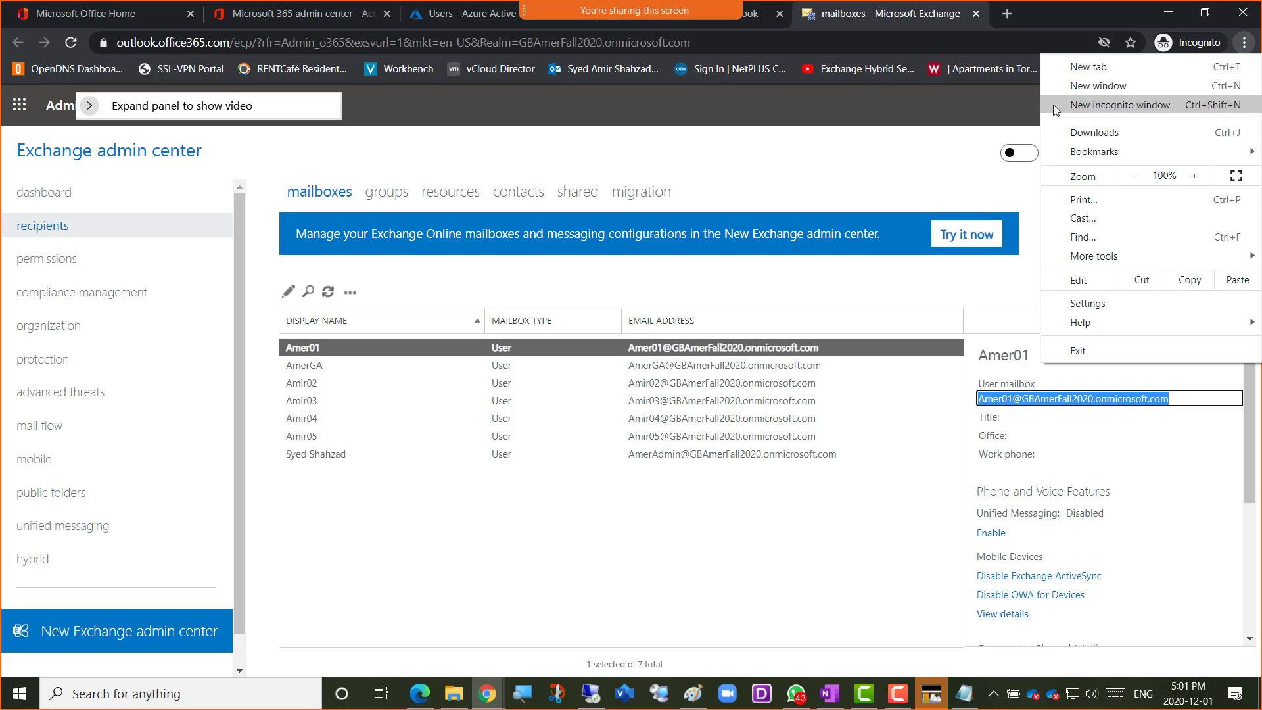
left_click(1086, 107)
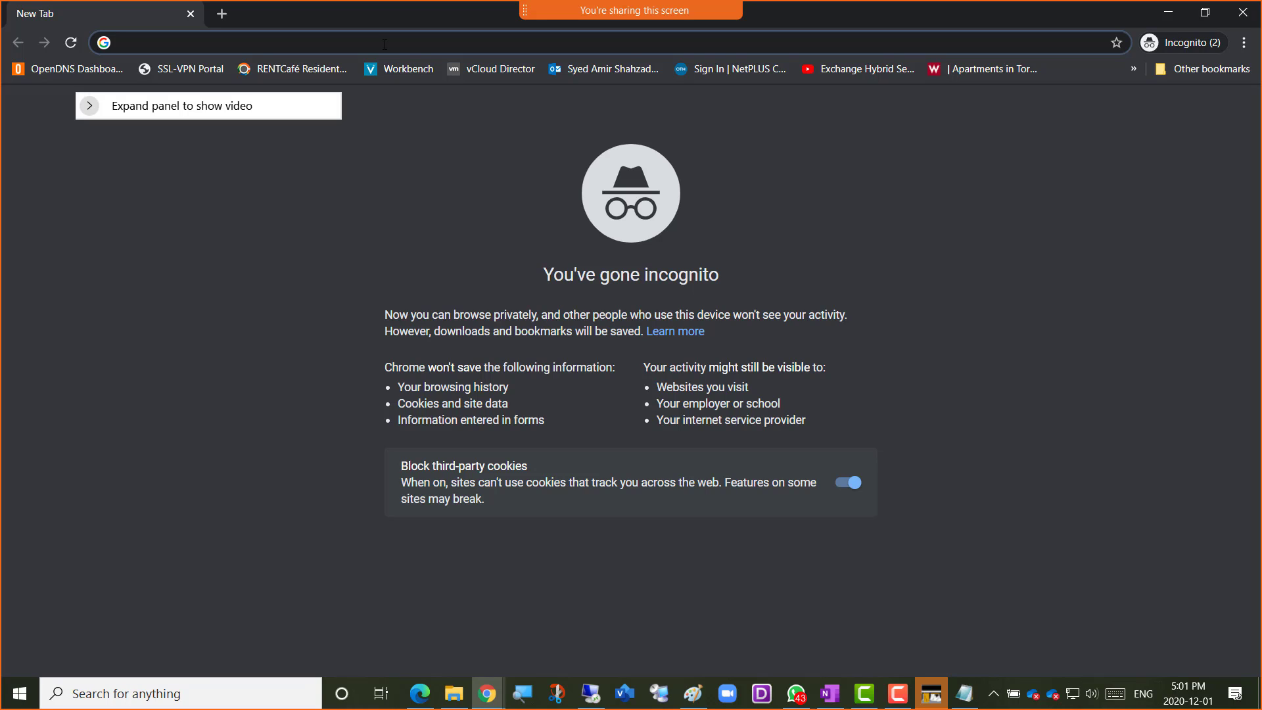
type("portal.office.com")
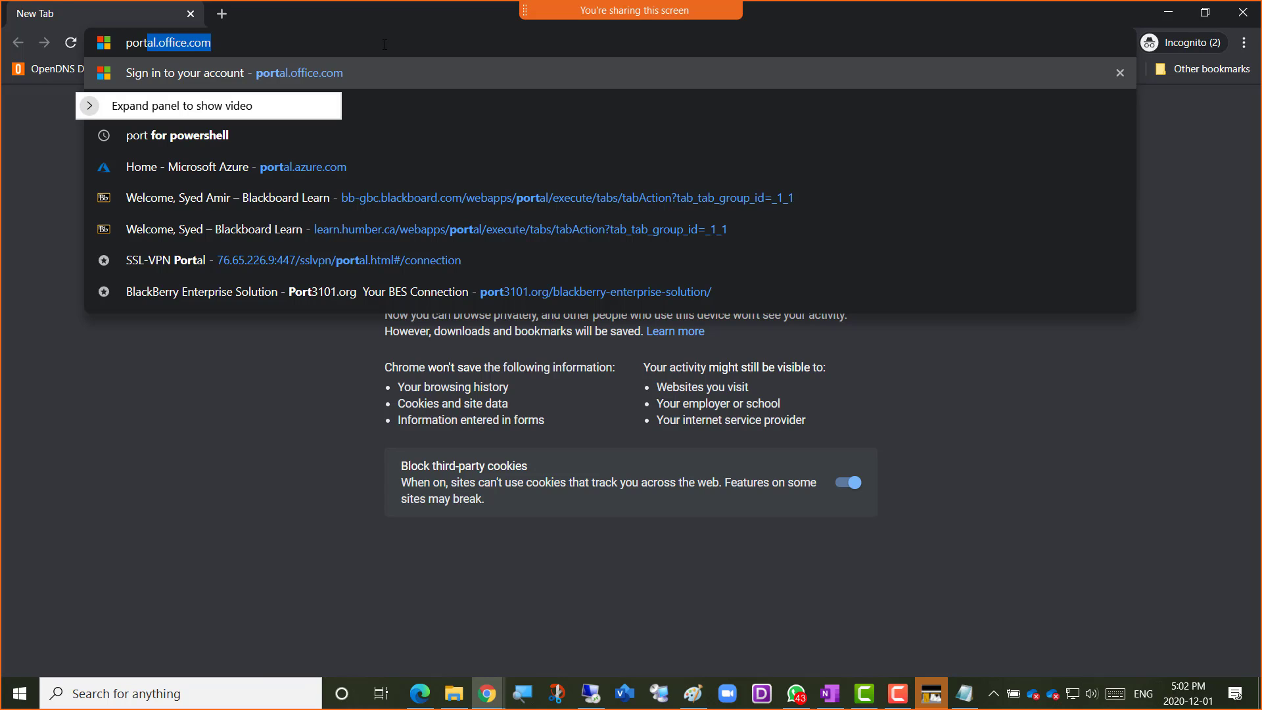
key("Return")
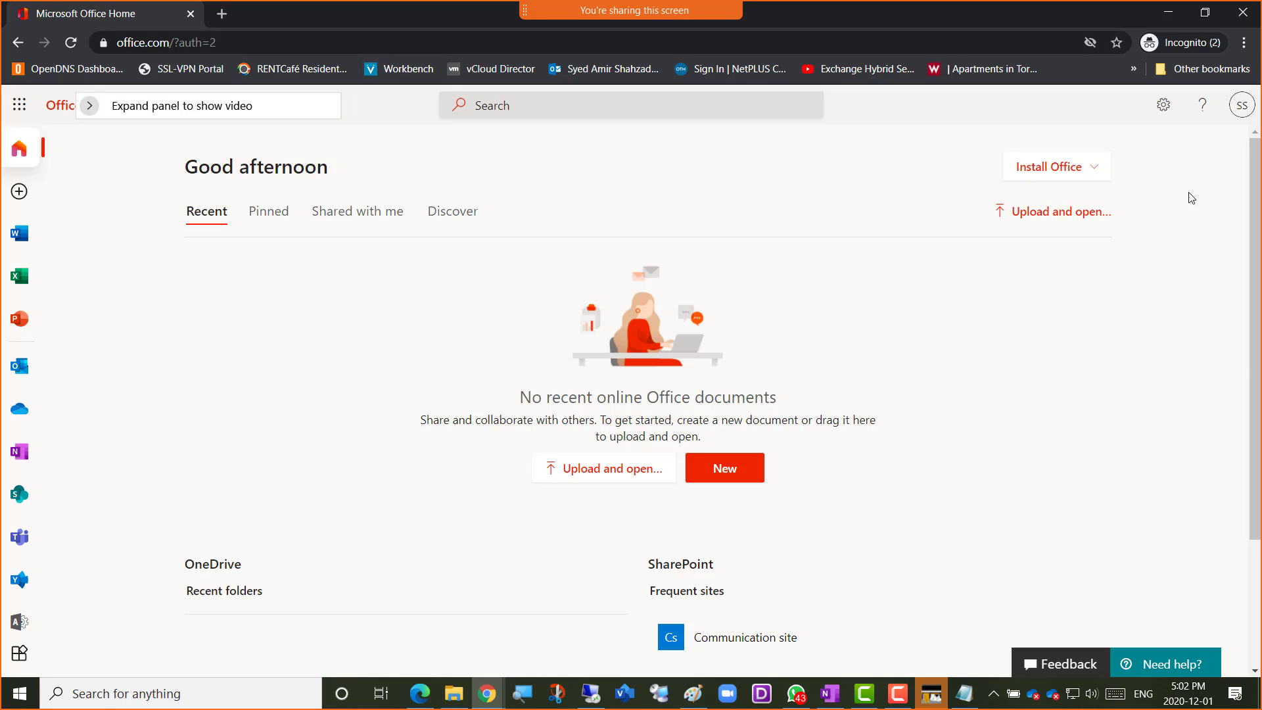
Sign out of the administrator account on the Office home page and load portal.office.com again
left_click(1242, 107)
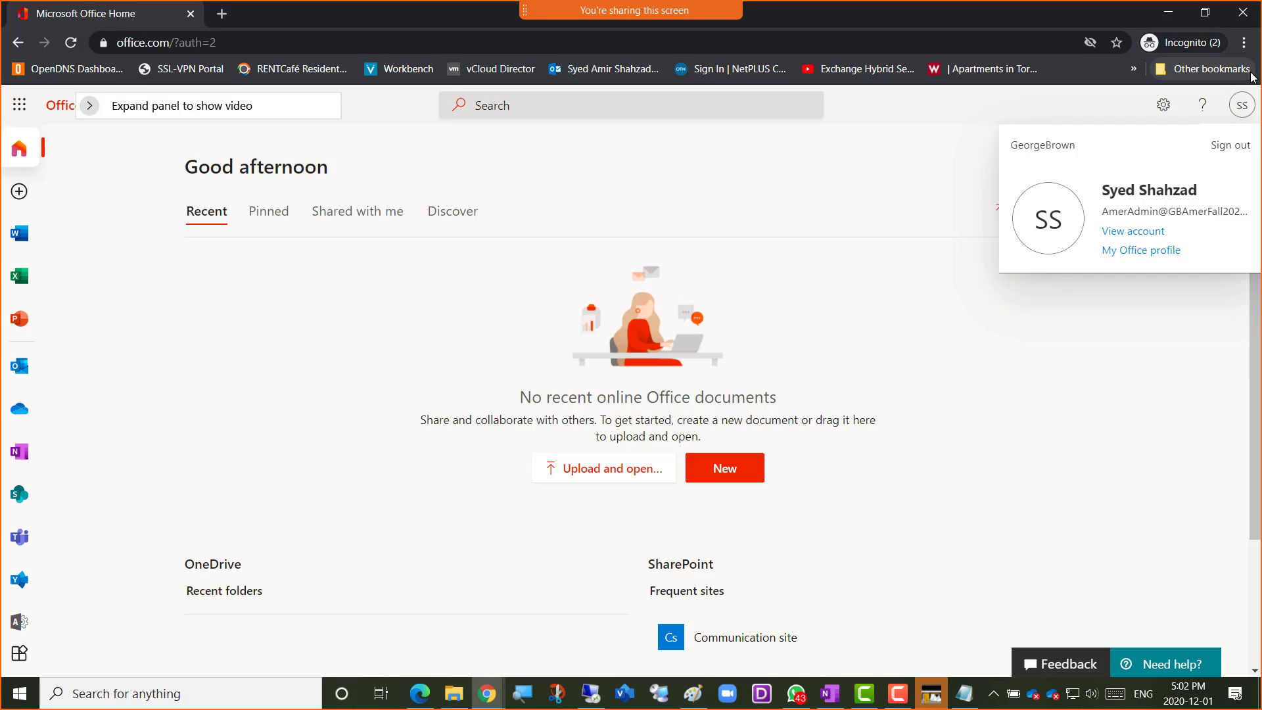
left_click(1225, 151)
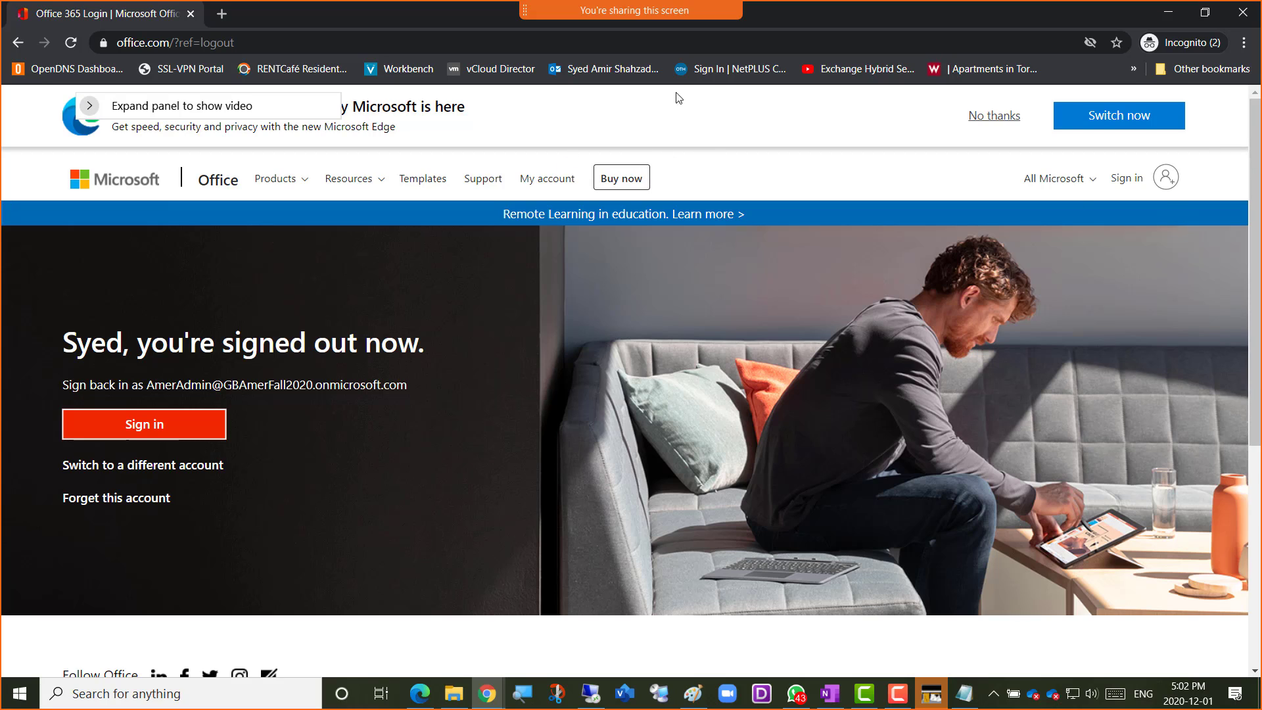
left_click(413, 46)
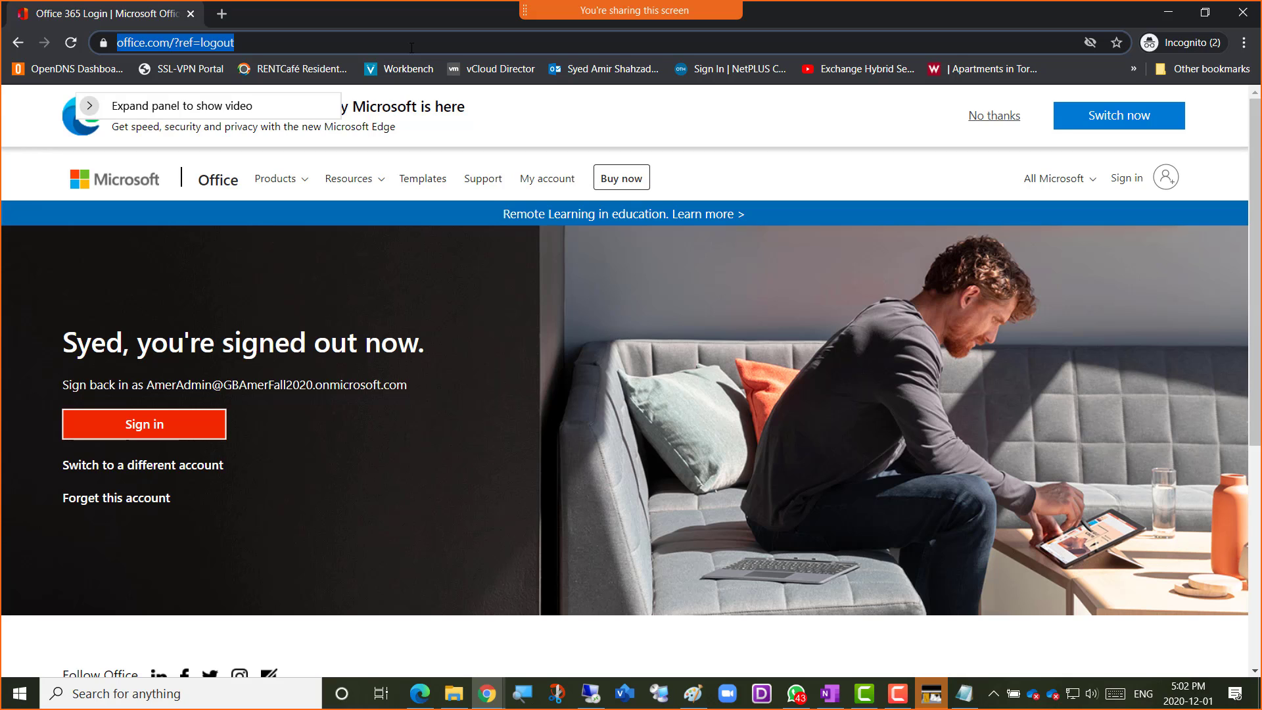
type("portal.office.com")
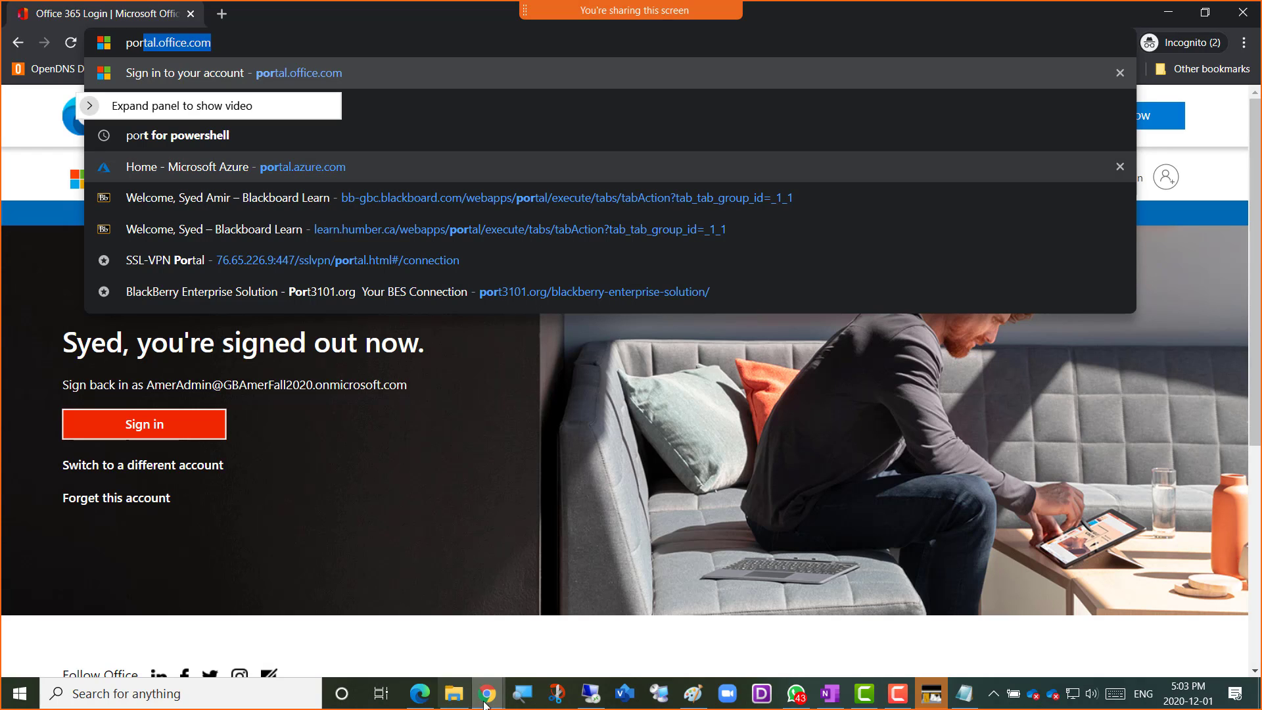
left_click(421, 698)
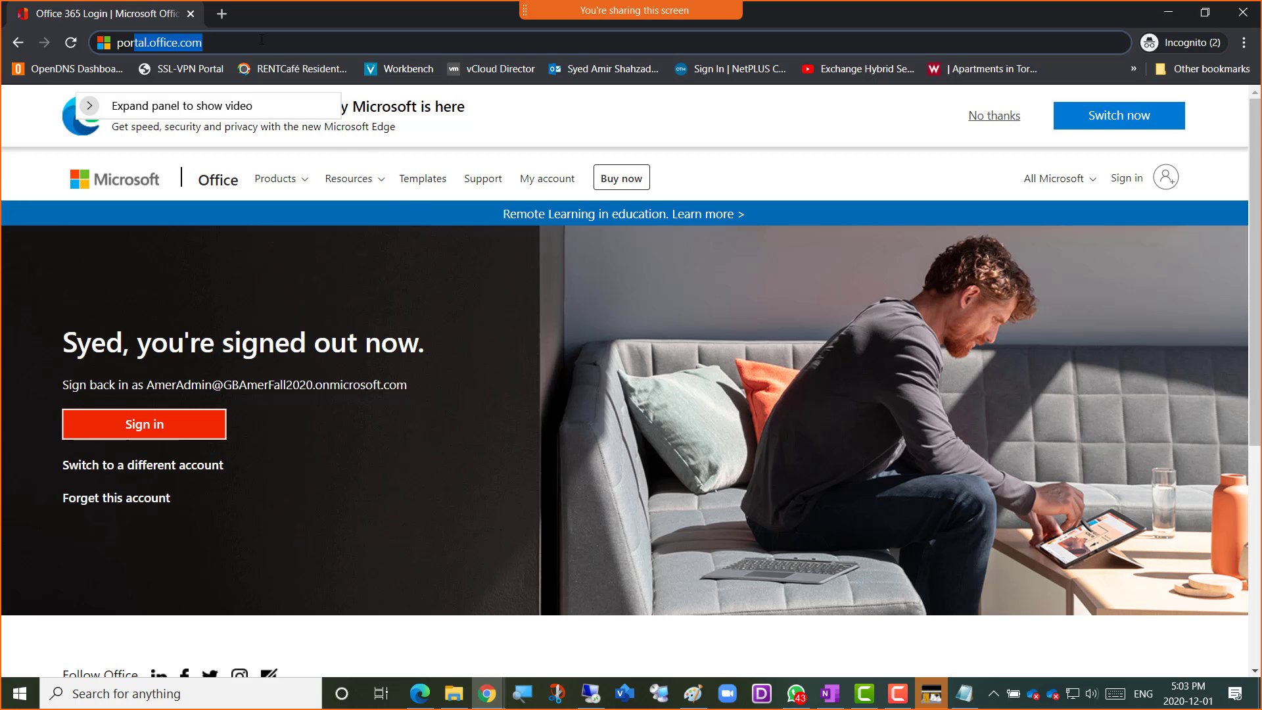
left_click(222, 41)
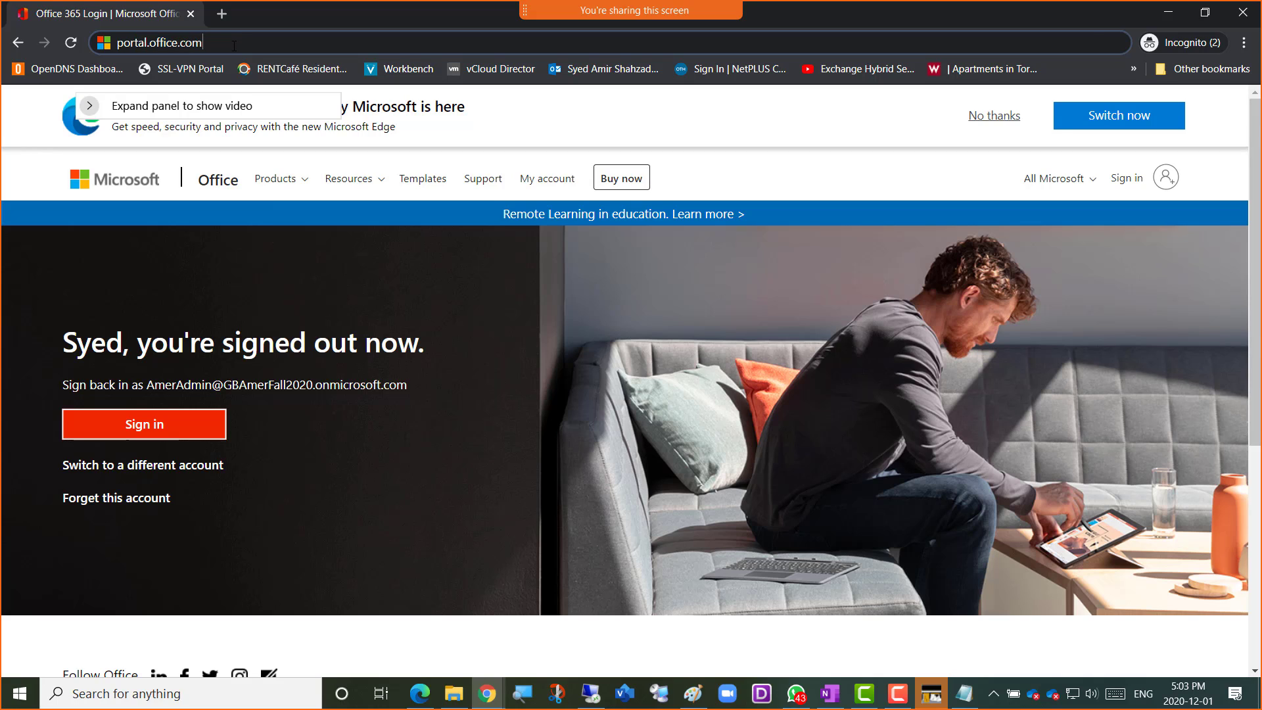
key("Return")
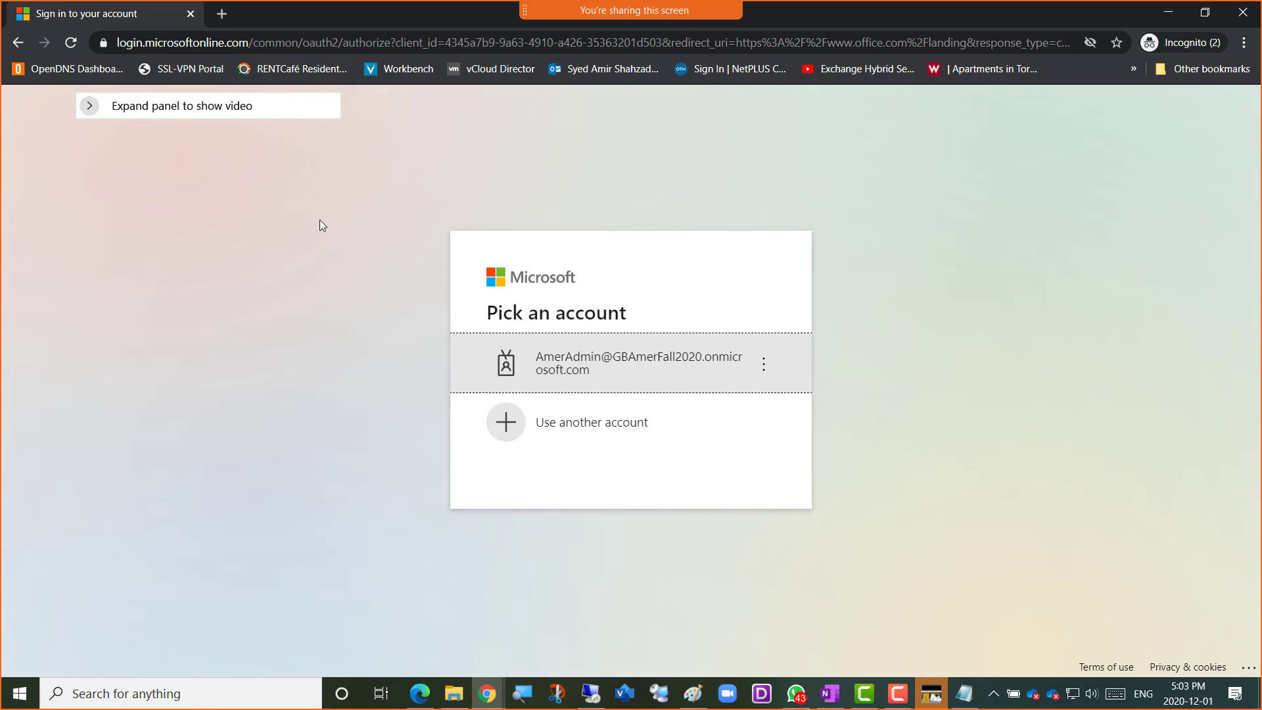
Sign in to Office with another account, using the copied Amer01 email address and the account password
left_click(584, 432)
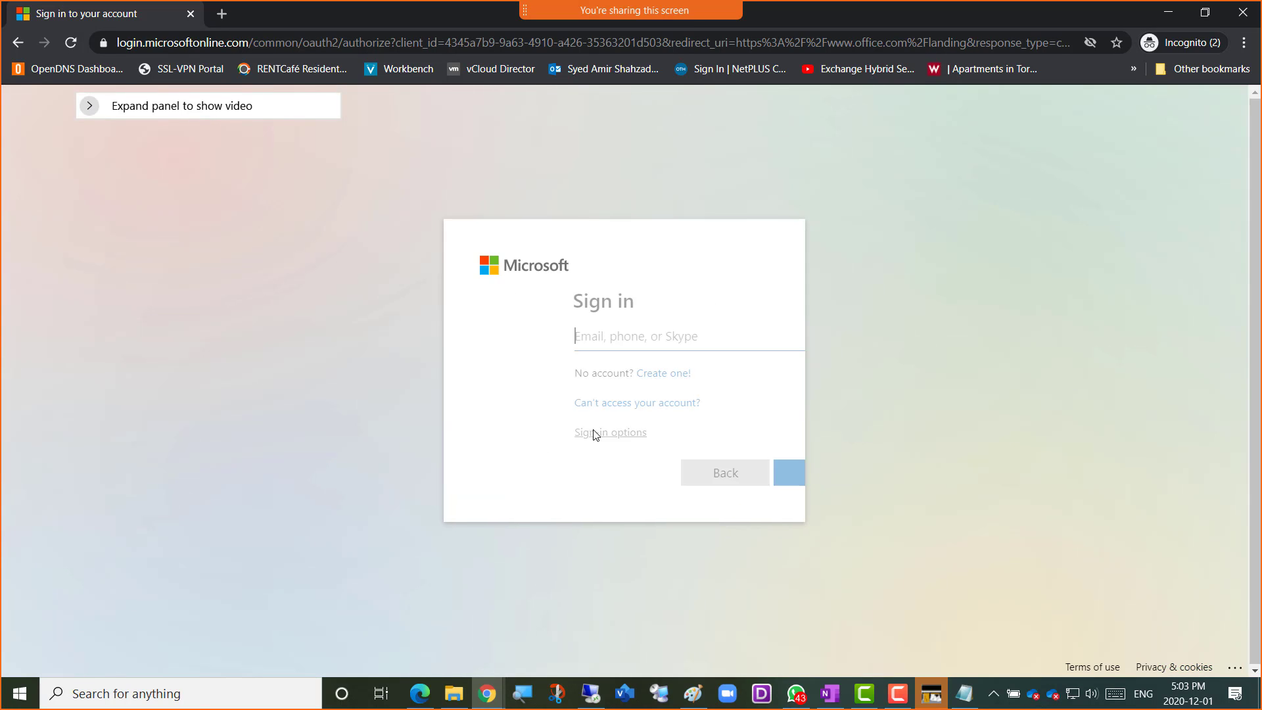
key("ctrl+v")
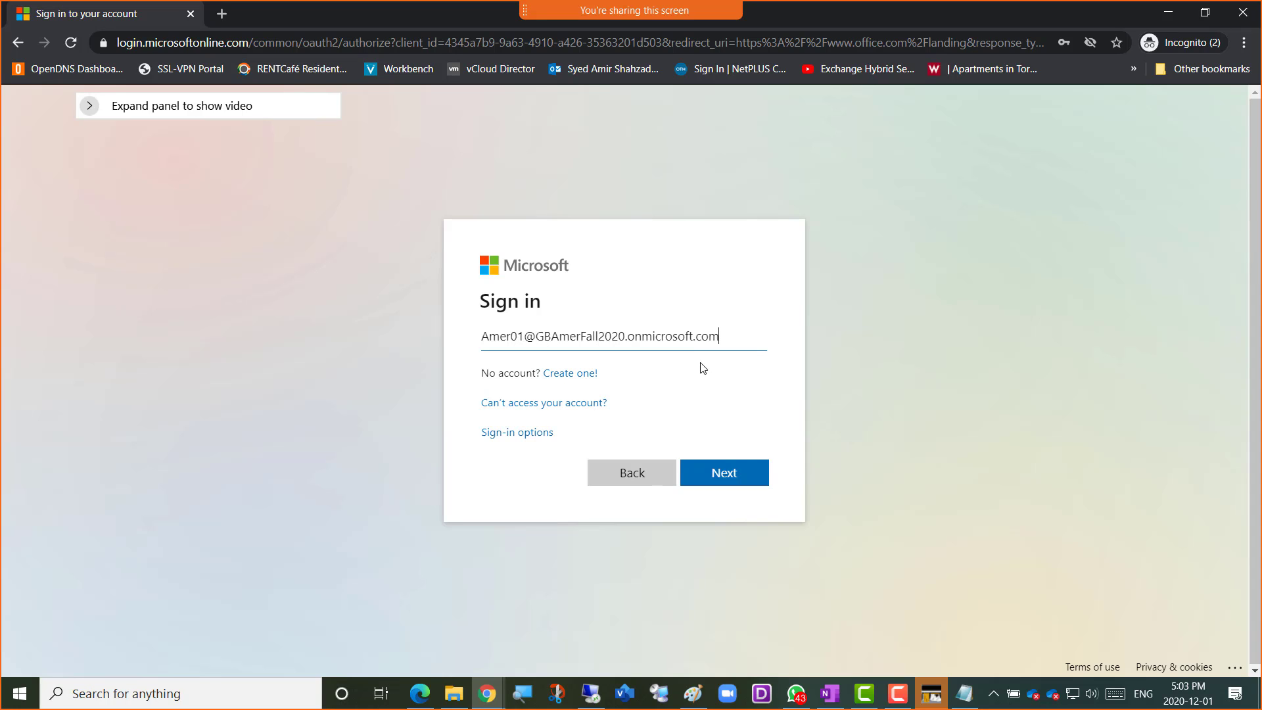
left_click(735, 482)
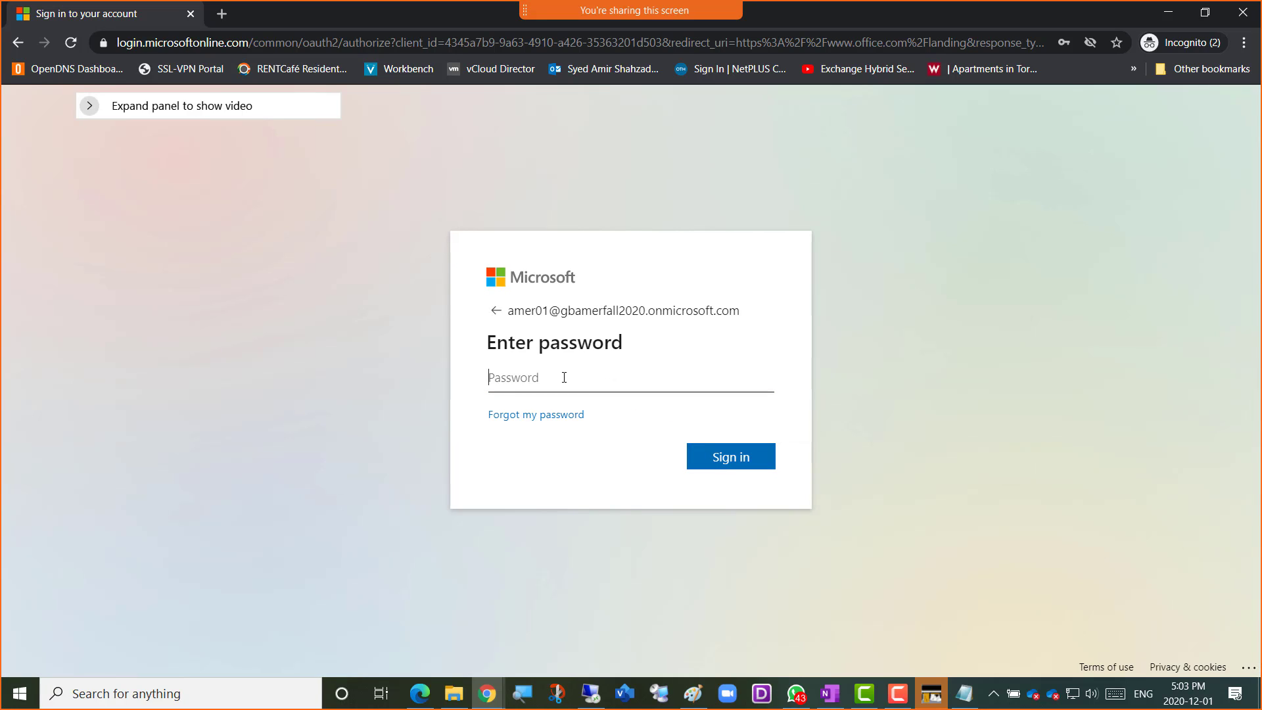
type("************")
left_click(728, 460)
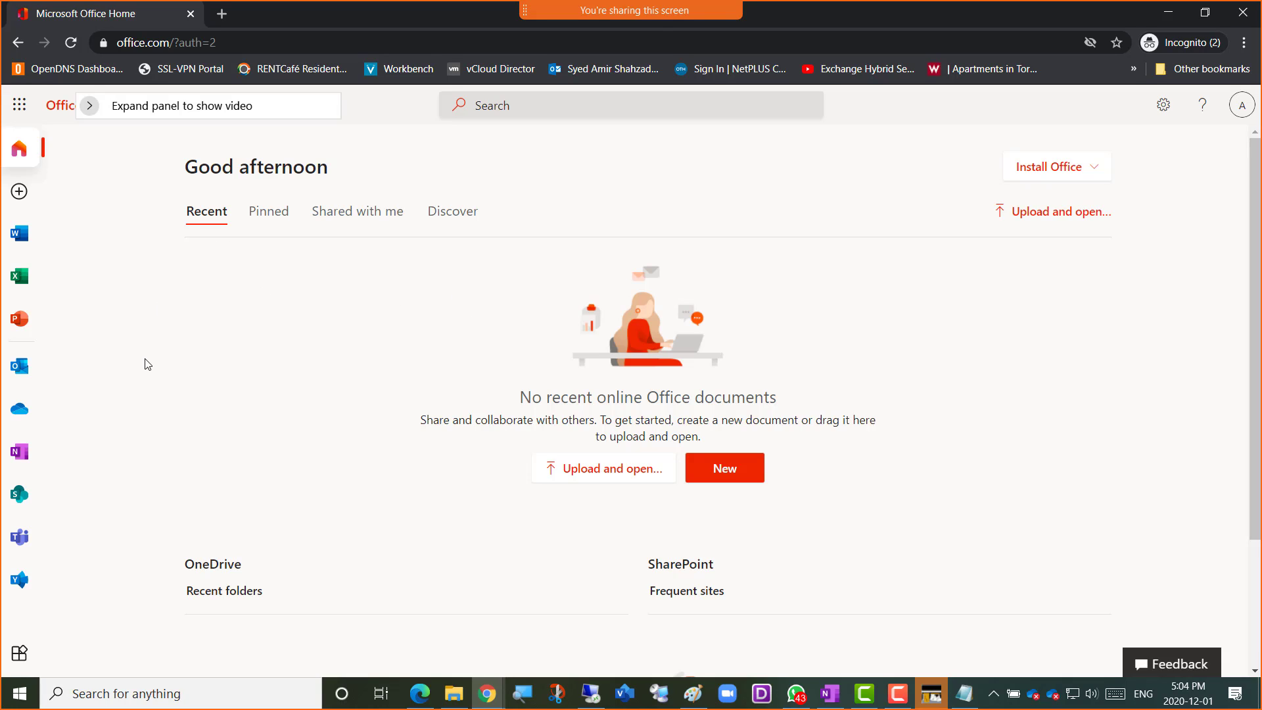
Launch Outlook on the web from the Office home page and sign out of the administrator's mailbox
left_click(25, 374)
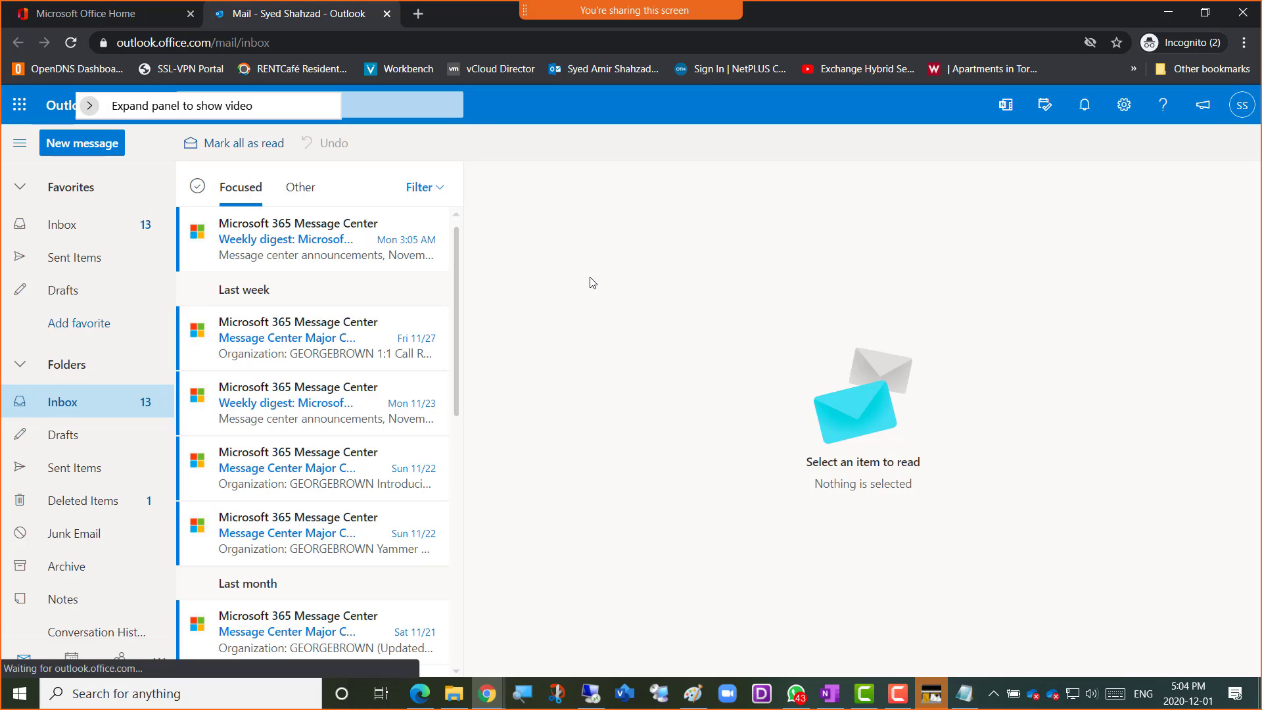
left_click(1241, 110)
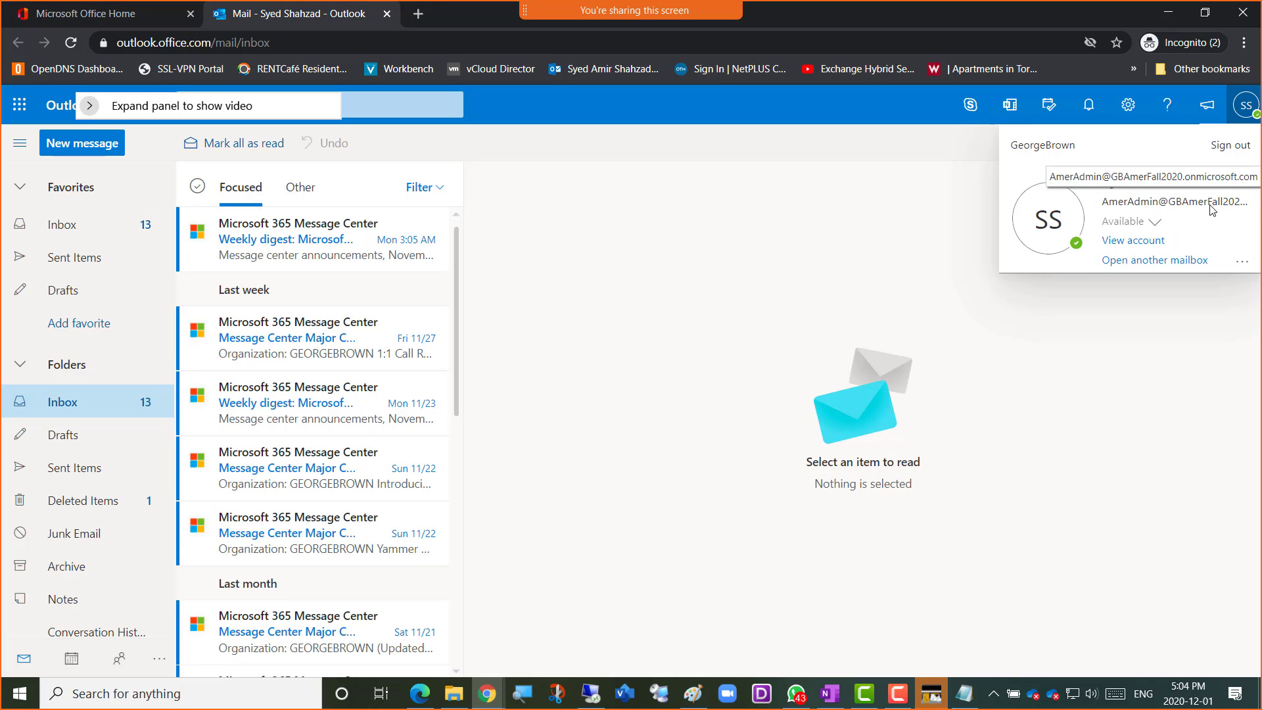
left_click(1226, 150)
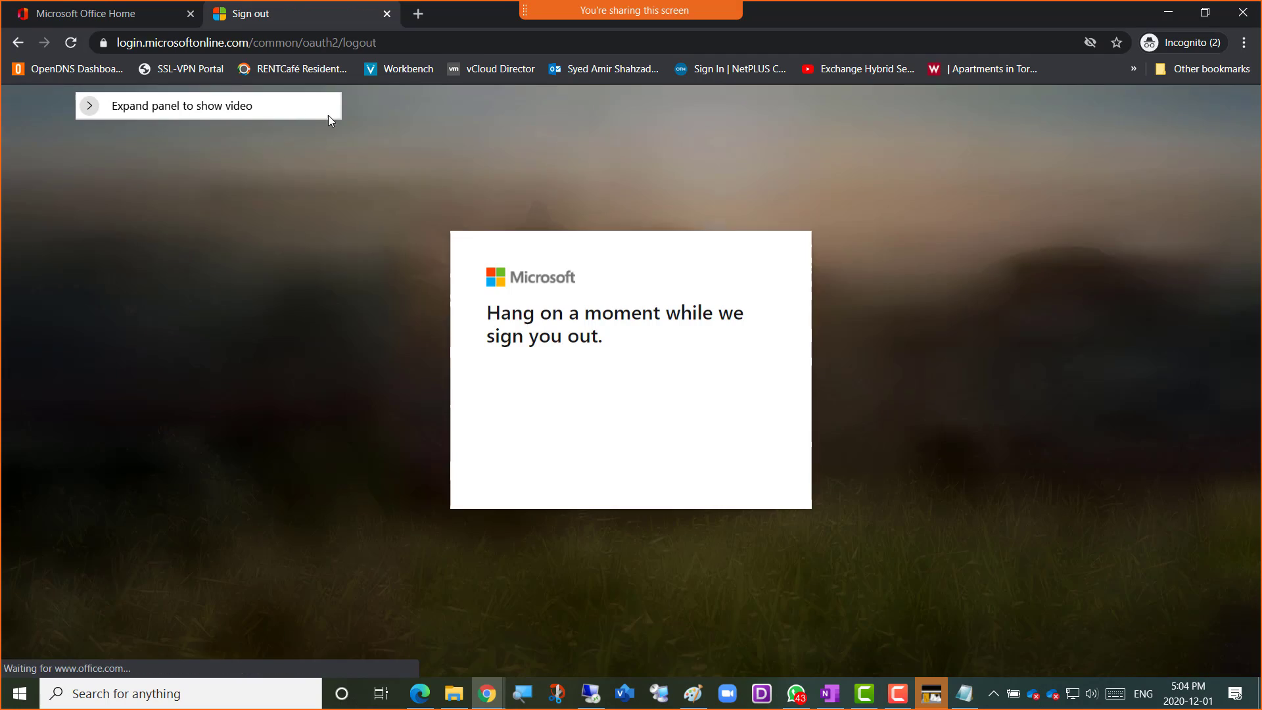
Return to the Office home page, check which account is signed in and launch Outlook again
left_click(78, 20)
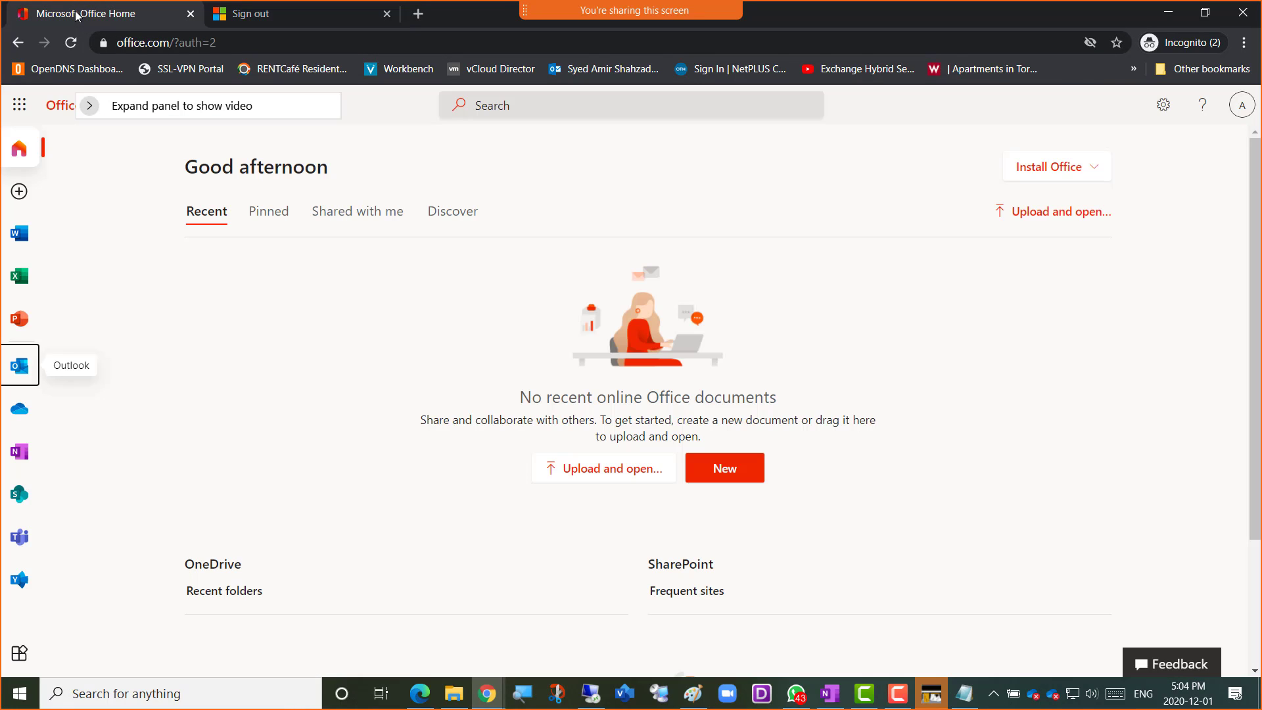
left_click(1240, 105)
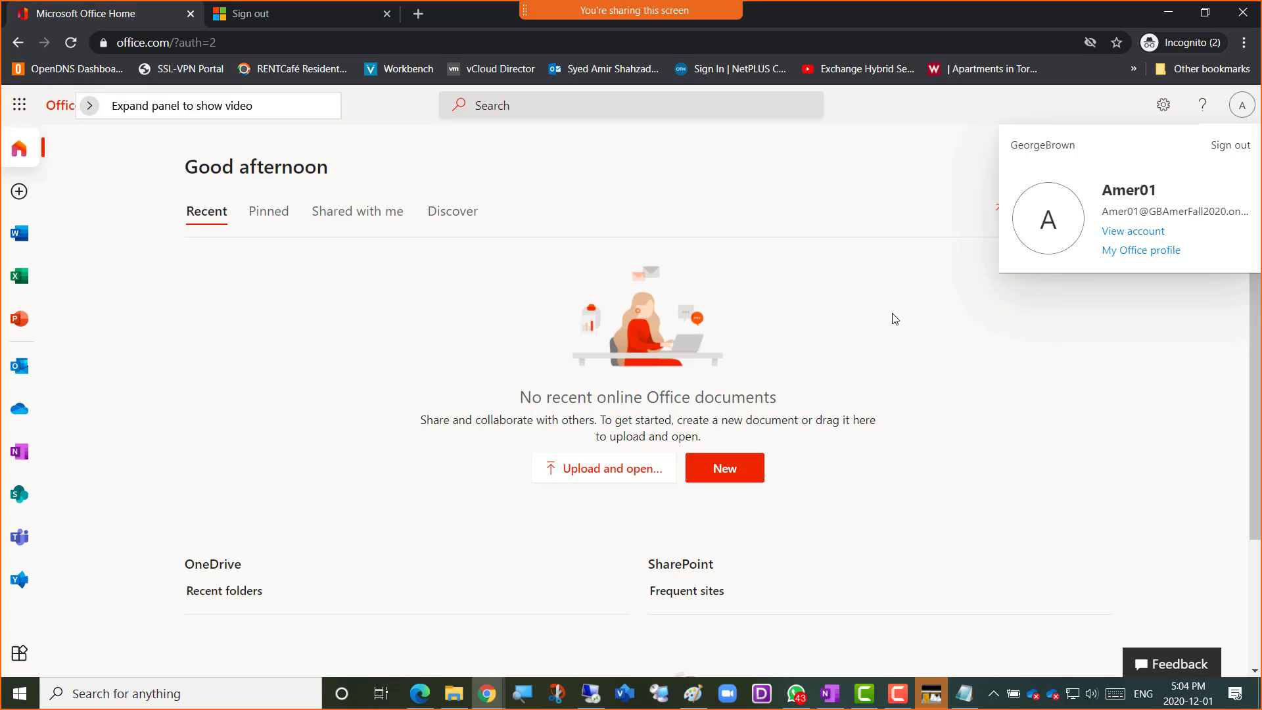
left_click(875, 314)
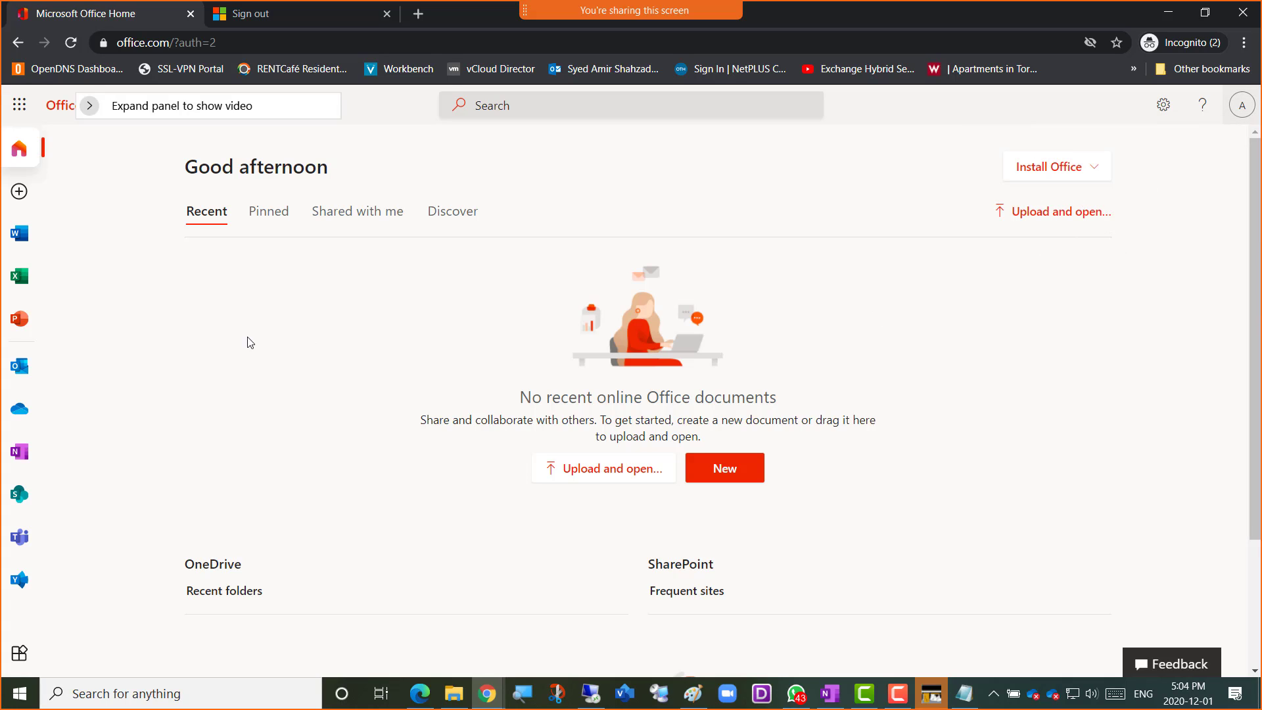
left_click(20, 372)
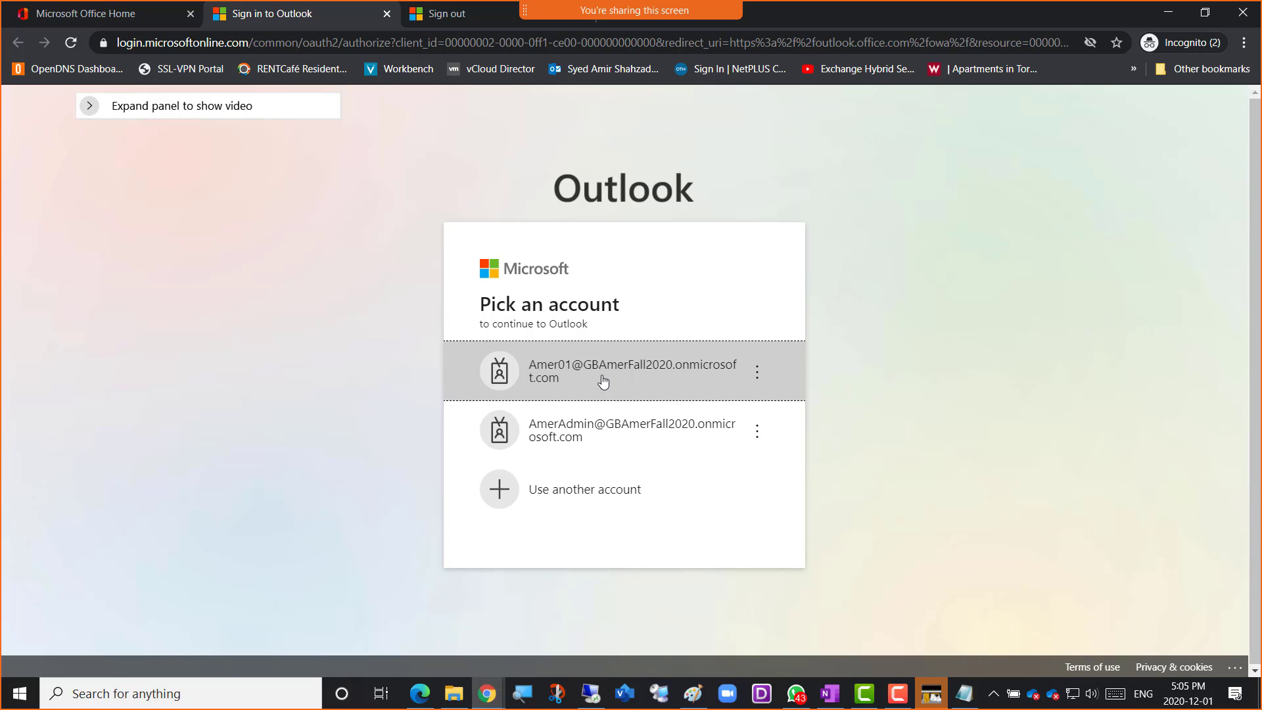
Sign in to Outlook with the Amer01 account and its password, declining to stay signed in
left_click(577, 379)
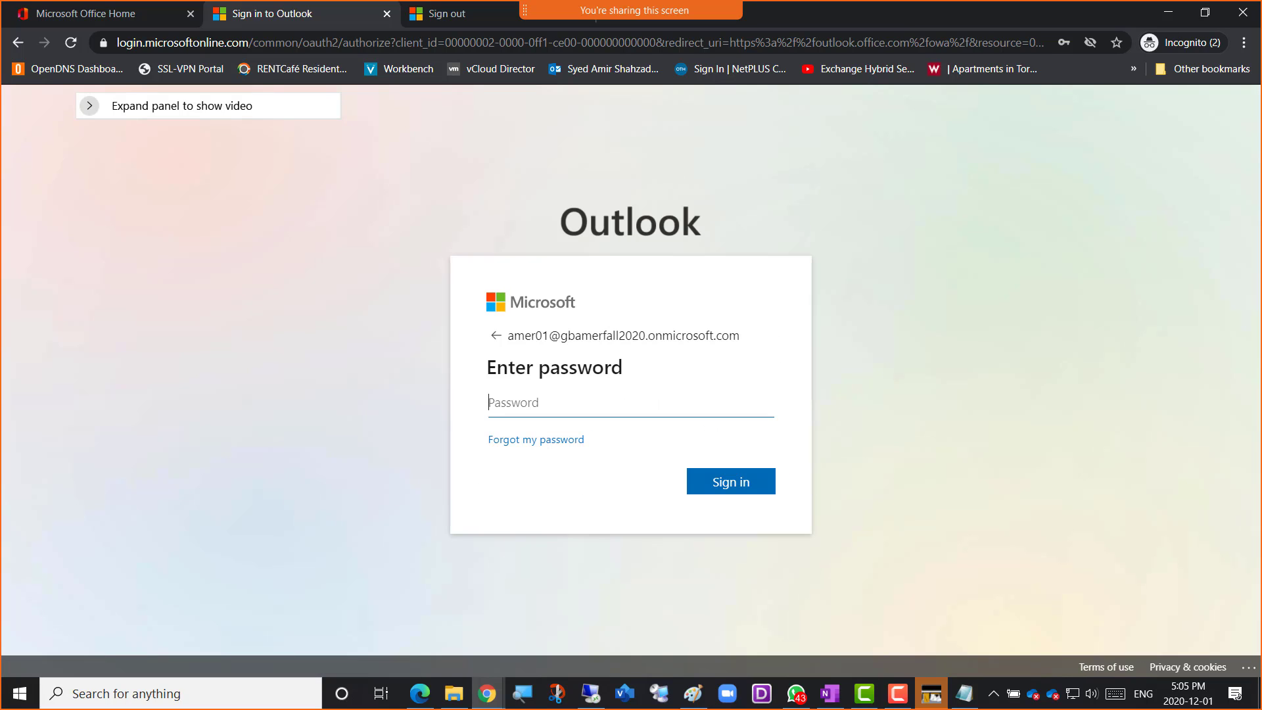
key("alt+Tab")
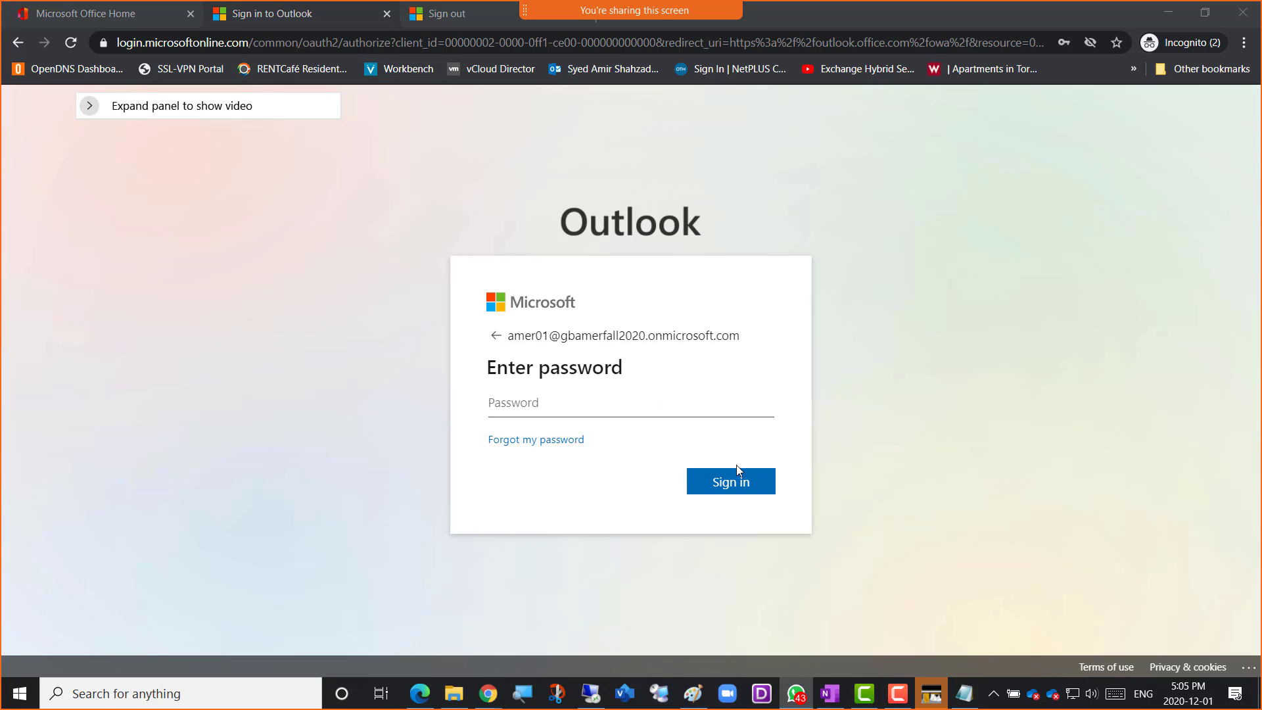
left_click(511, 401)
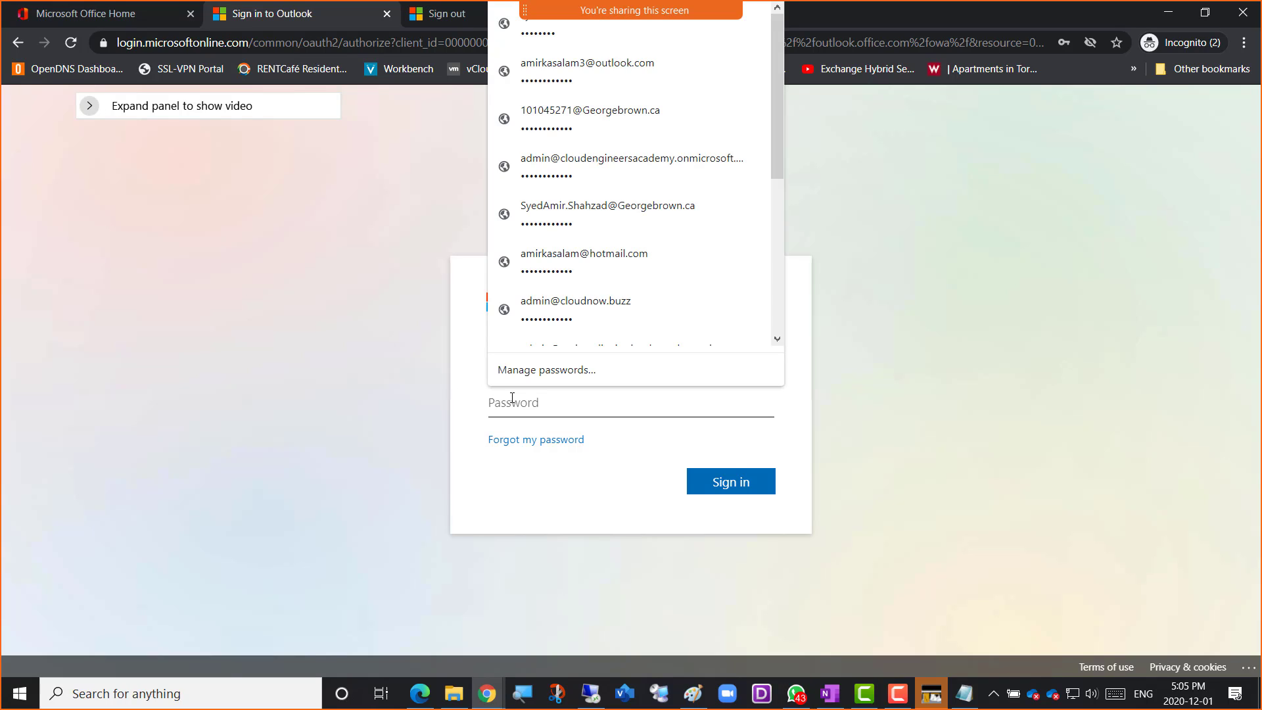
type("••")
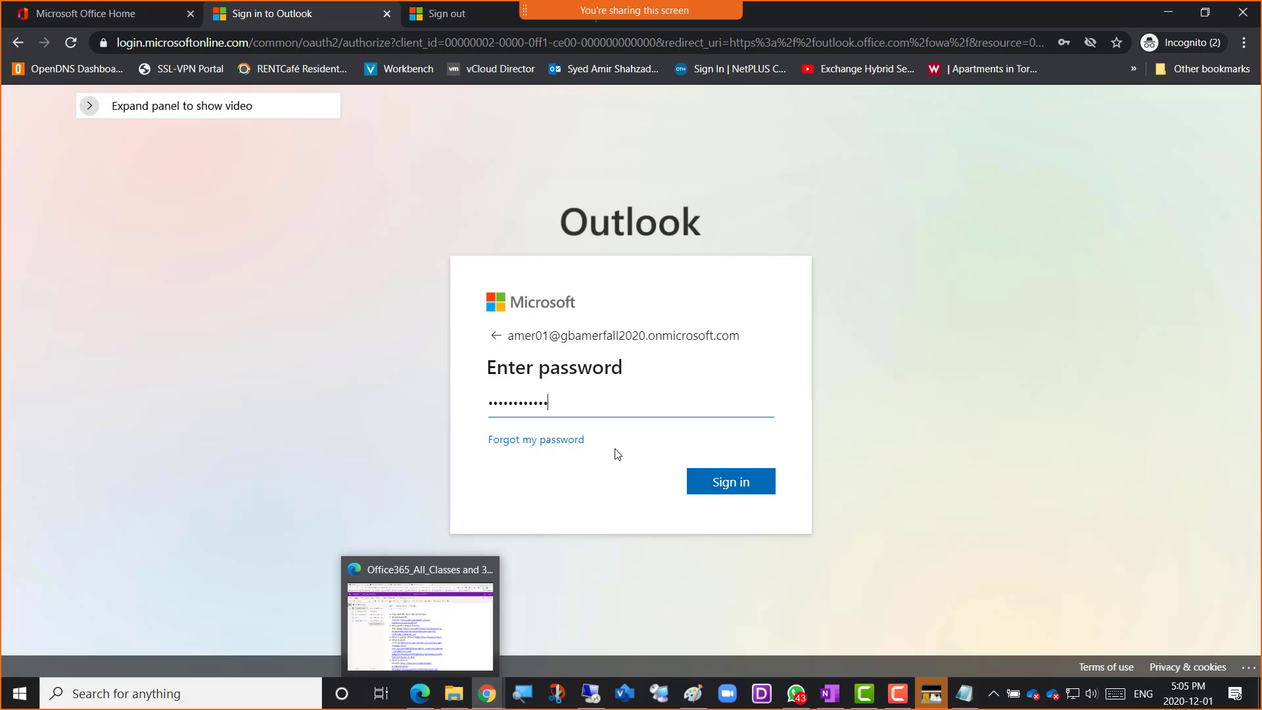
left_click(728, 493)
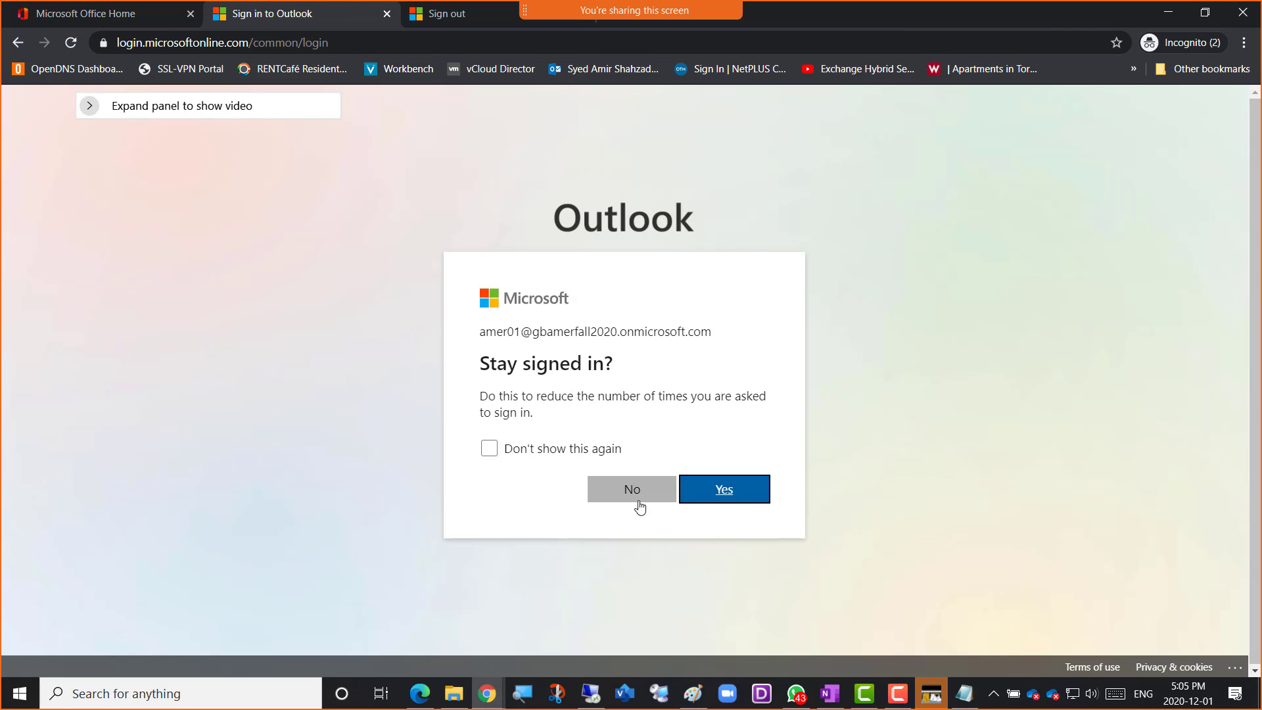
left_click(635, 501)
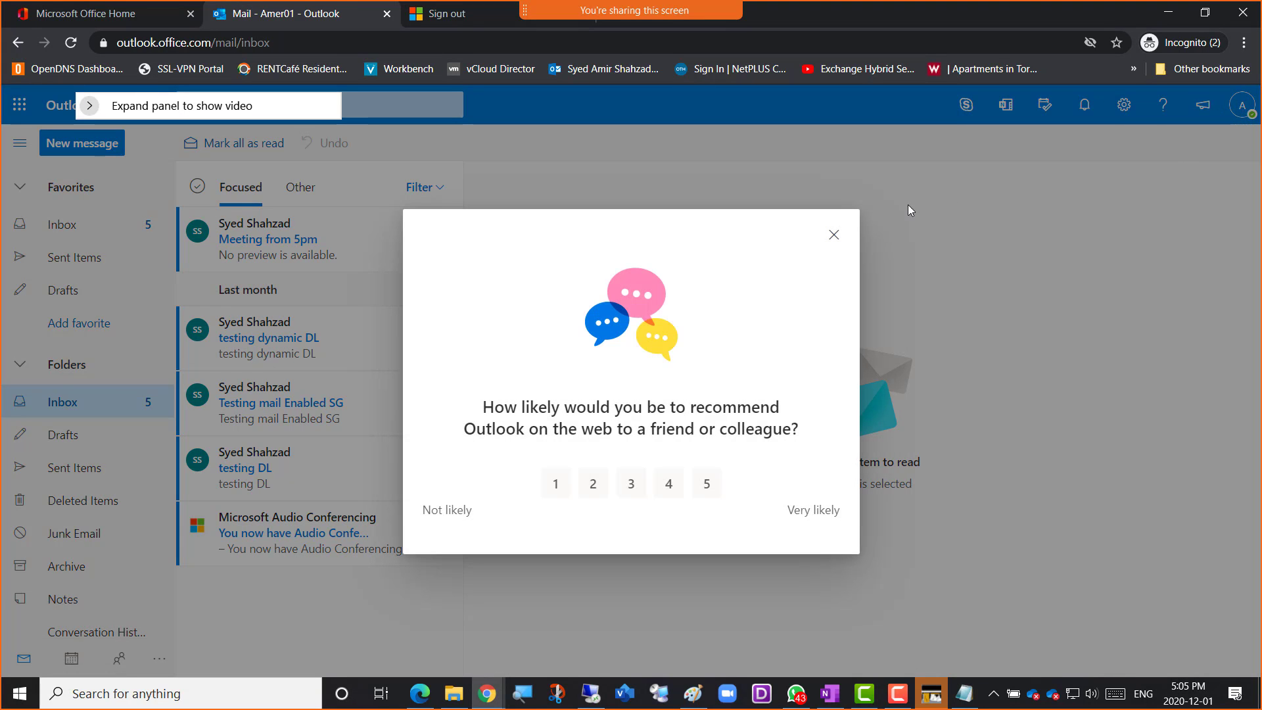
Dismiss the Outlook recommendation survey and review the account details of the Amer01 mailbox
left_click(833, 235)
left_click(1242, 105)
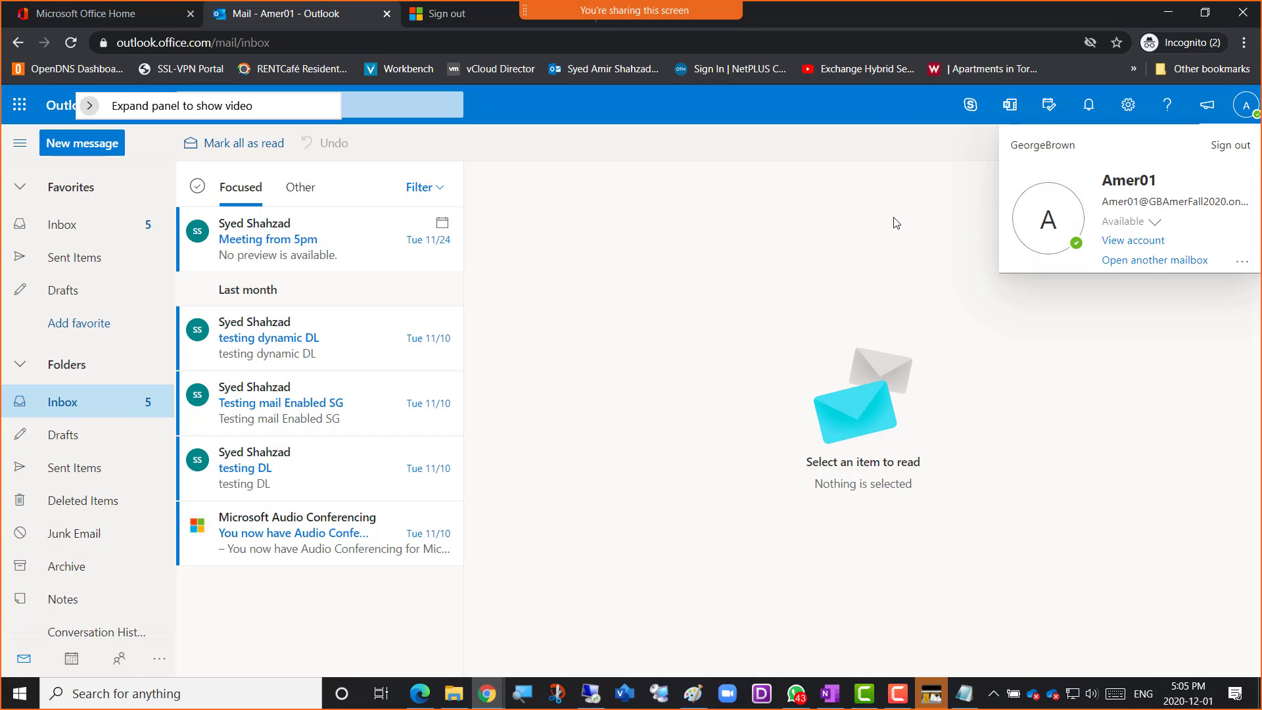
left_click(858, 220)
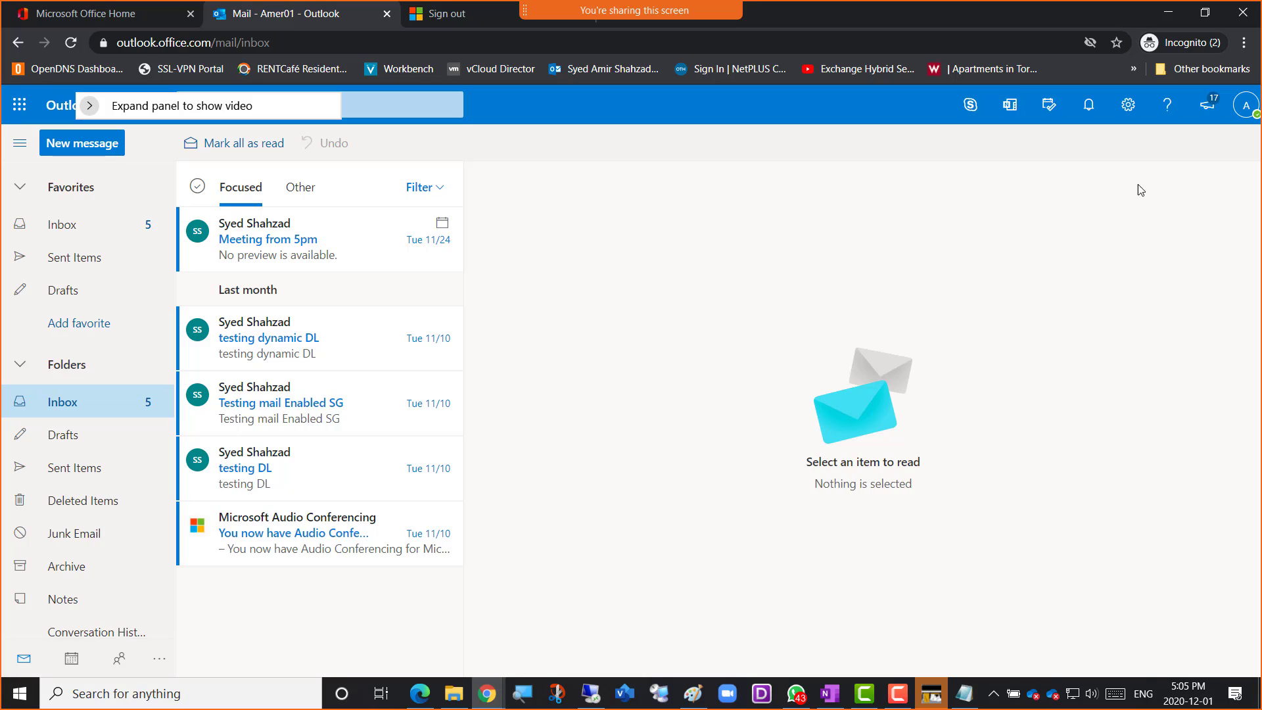
left_click(1246, 113)
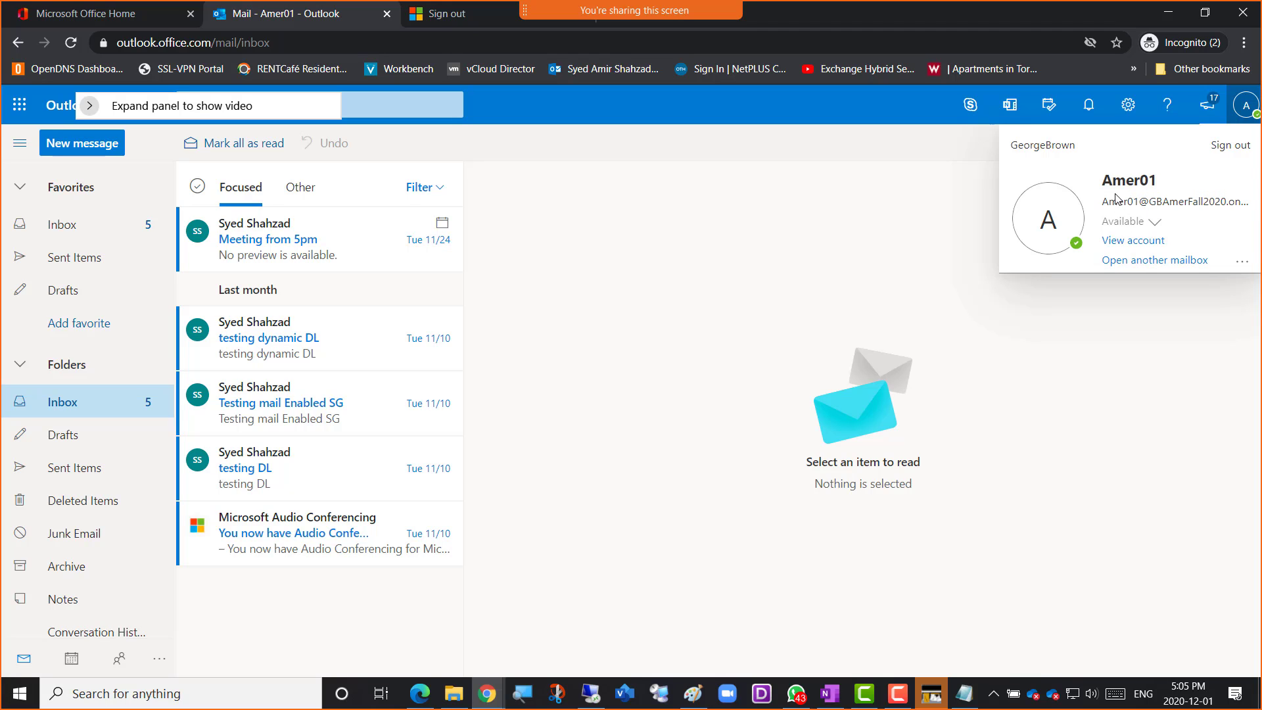
left_click(659, 242)
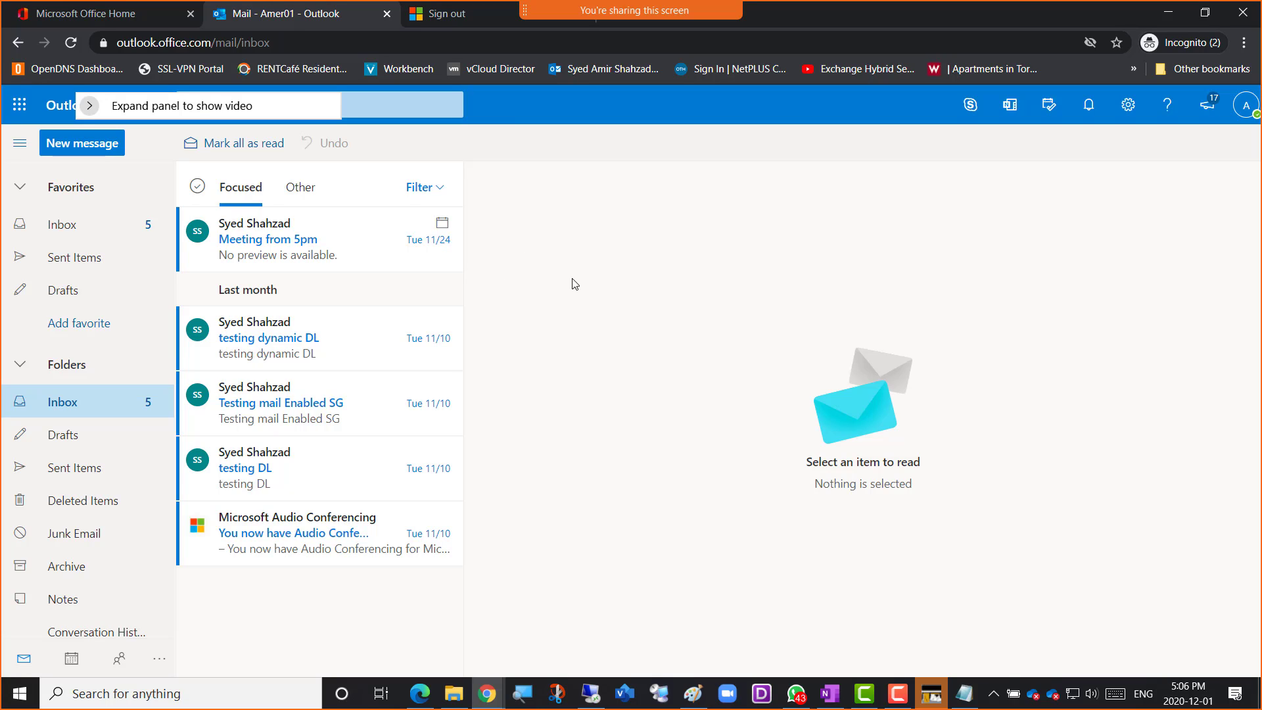
Start opening another mailbox from the Amer01 account and search for it-tech-support-Amer
left_click(1241, 121)
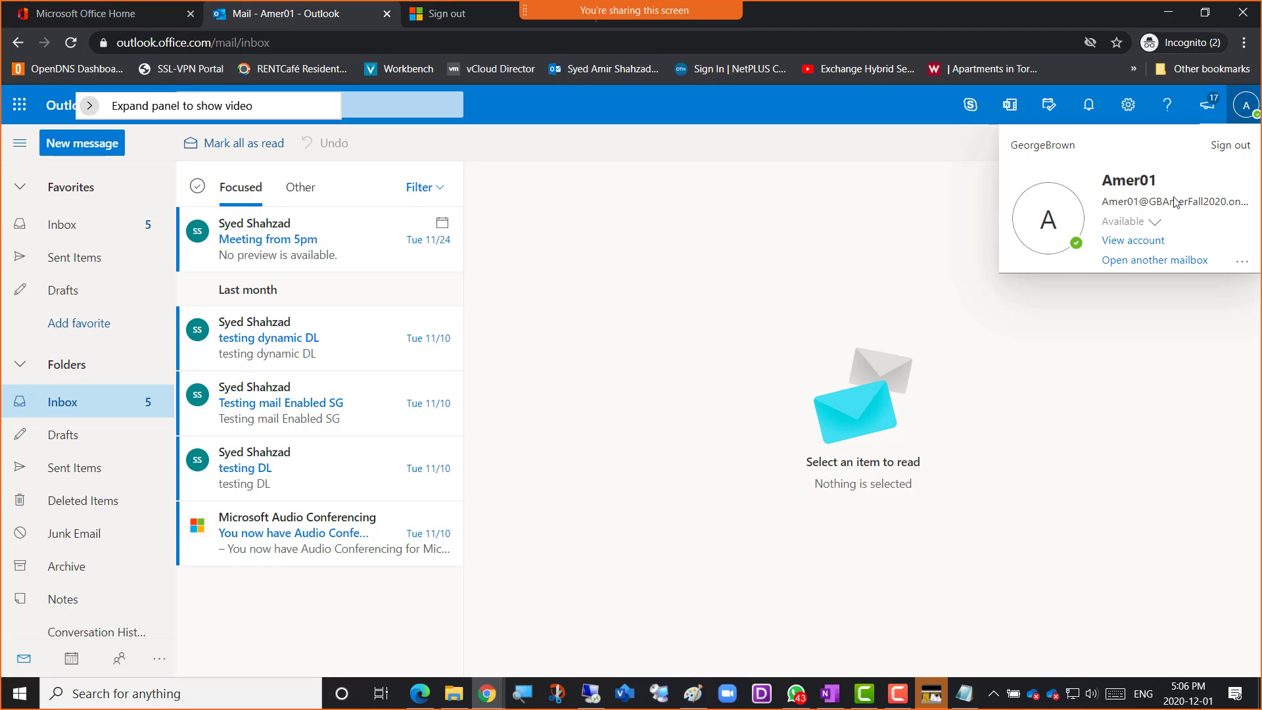
left_click(1135, 261)
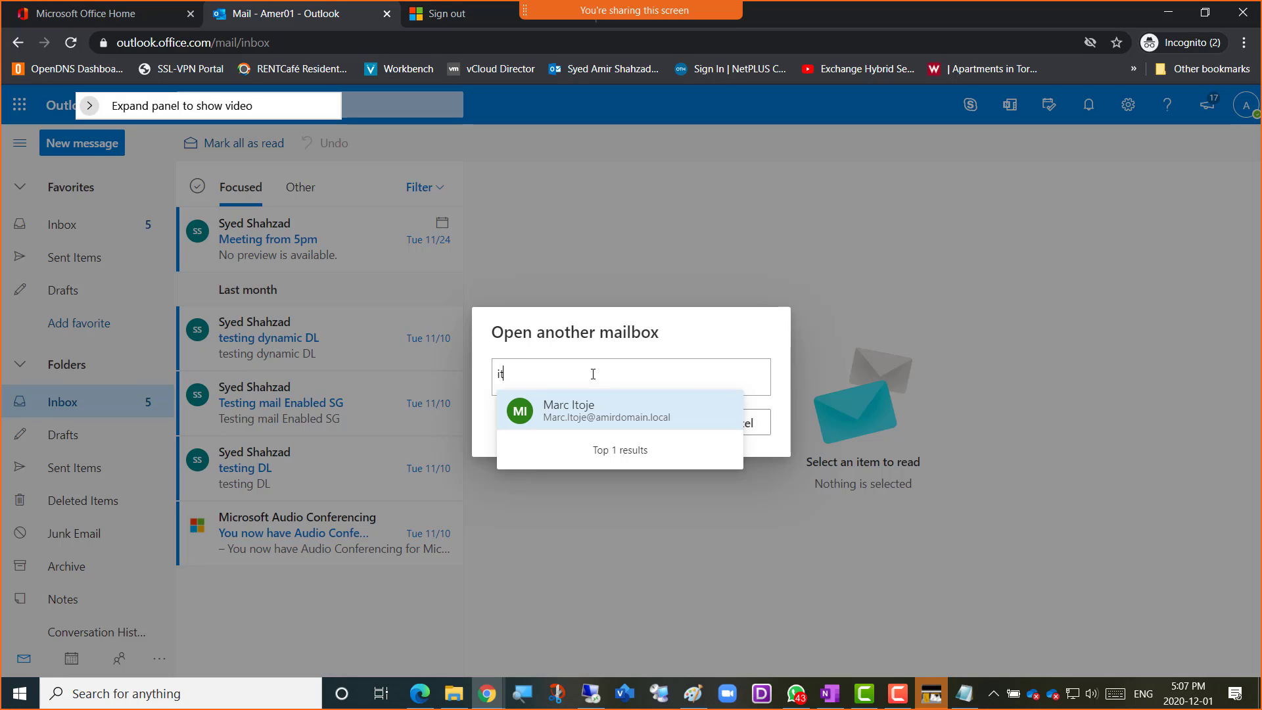
type("-")
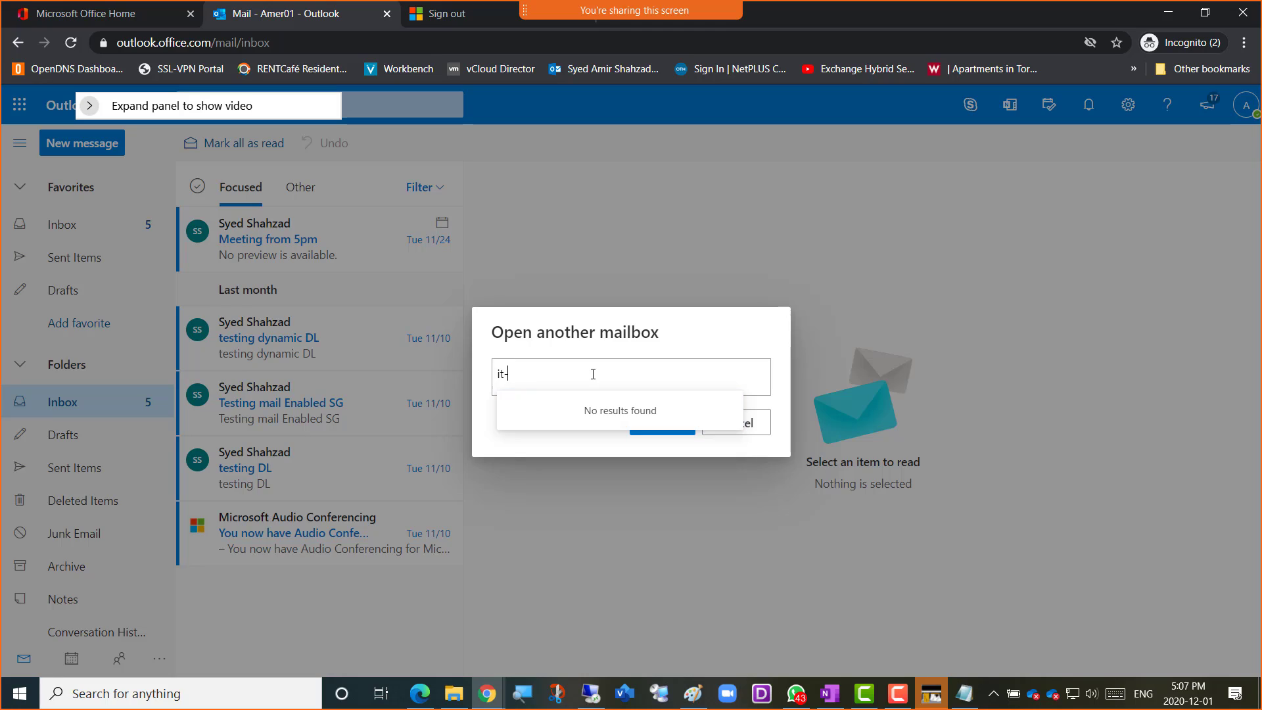
type("tech-support-Amer")
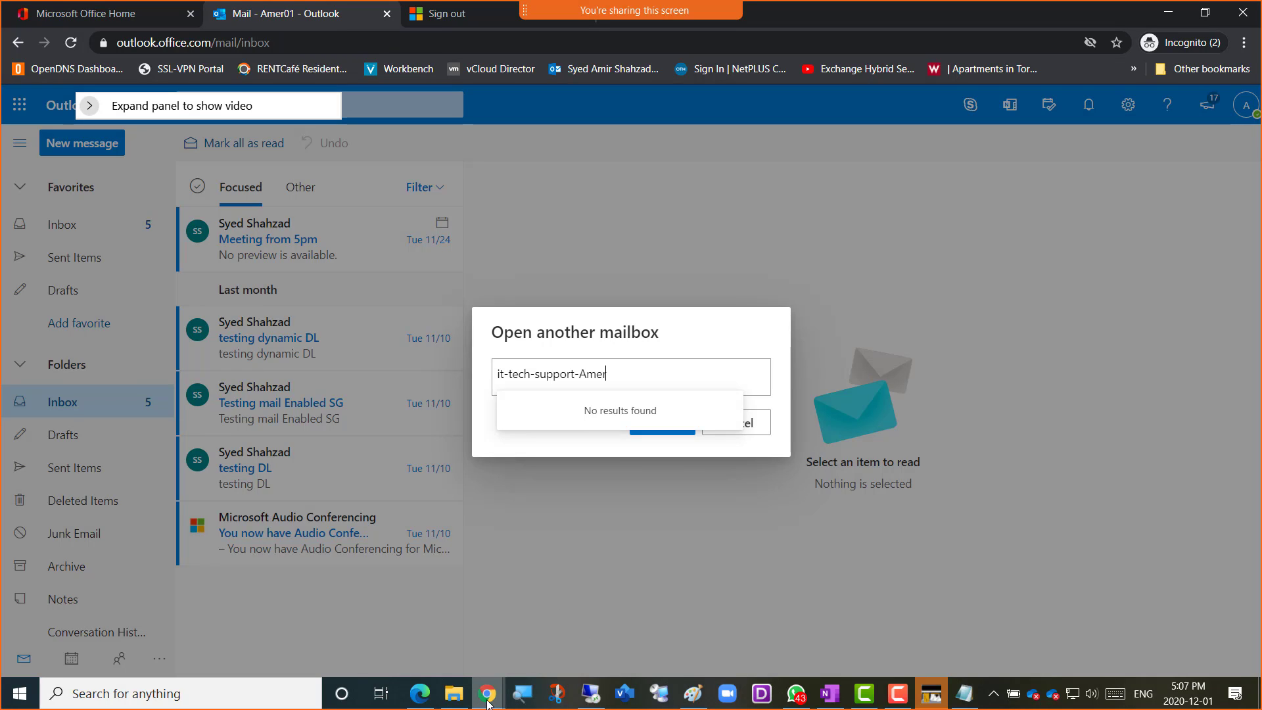
Copy the tenant's onmicrosoft.com domain from the account address noted in Notepad, then move Notepad out of the way
left_click(930, 697)
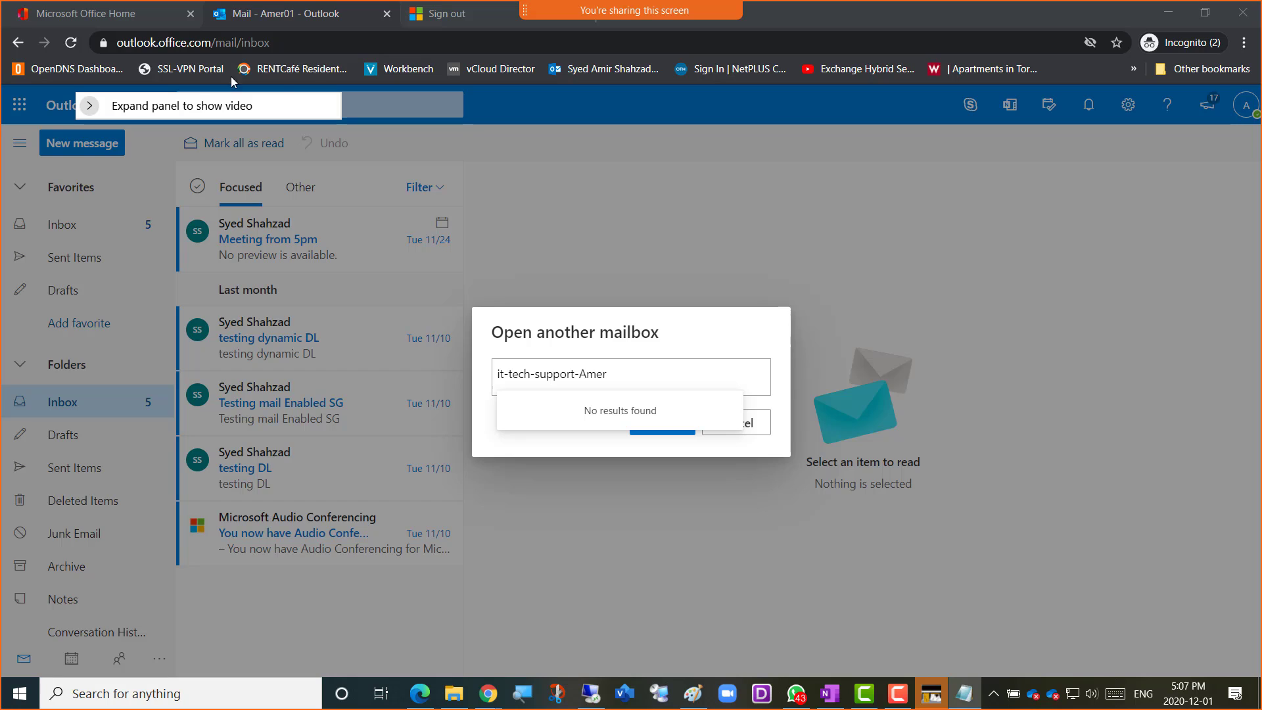
left_click_drag(1261, 19, 474, 194)
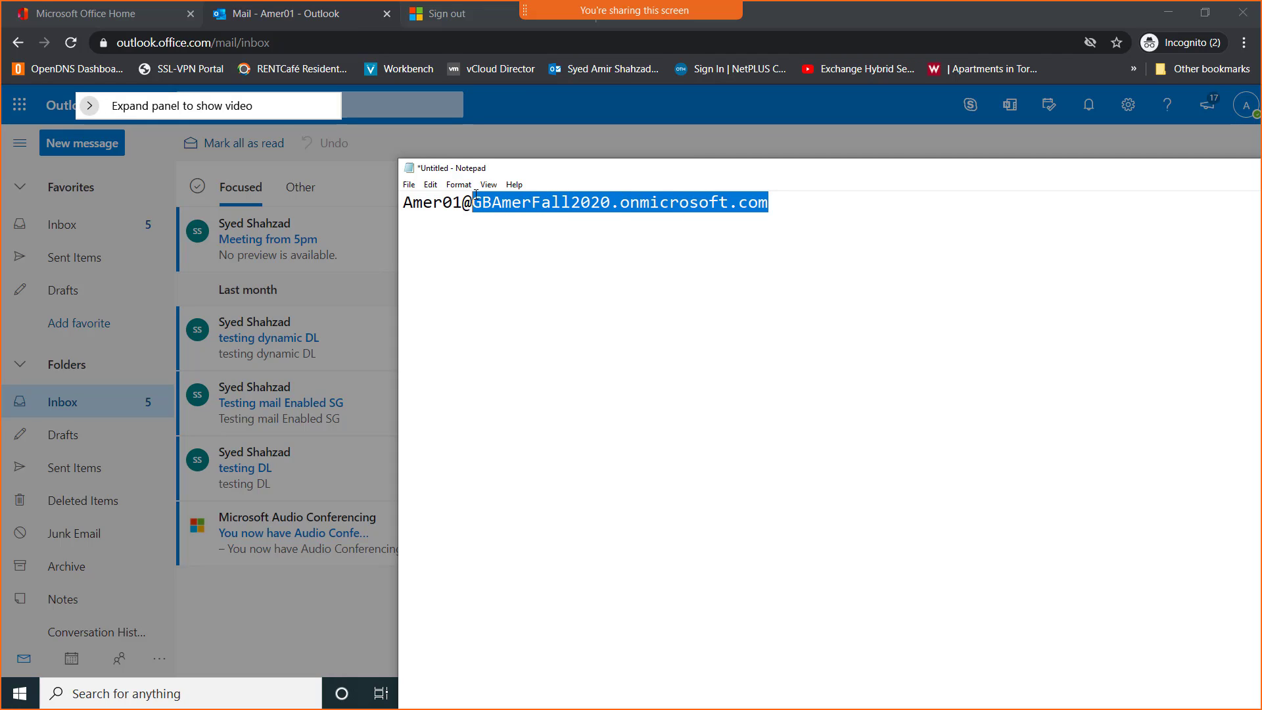
right_click(515, 204)
left_click(556, 242)
left_click_drag(608, 174, 1258, 176)
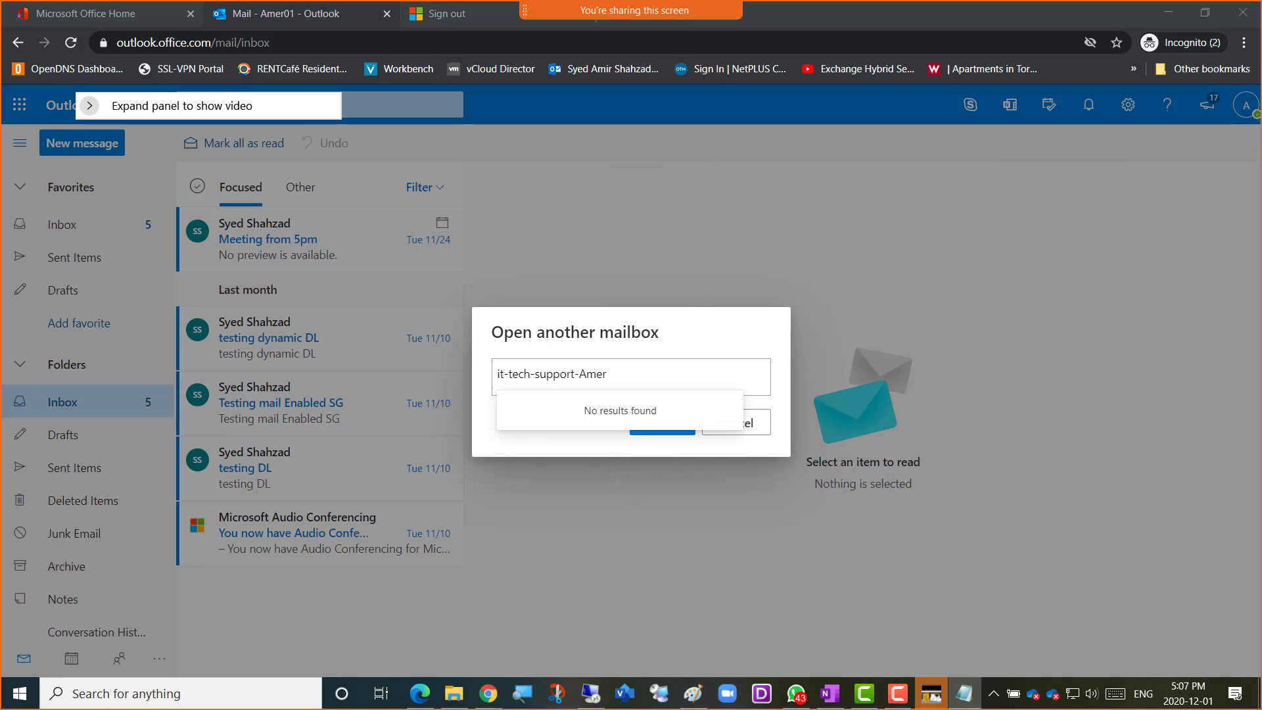
Enter the full address of the It-tech-support-amer mailbox using the copied domain and accept the suggested address
left_click(632, 371)
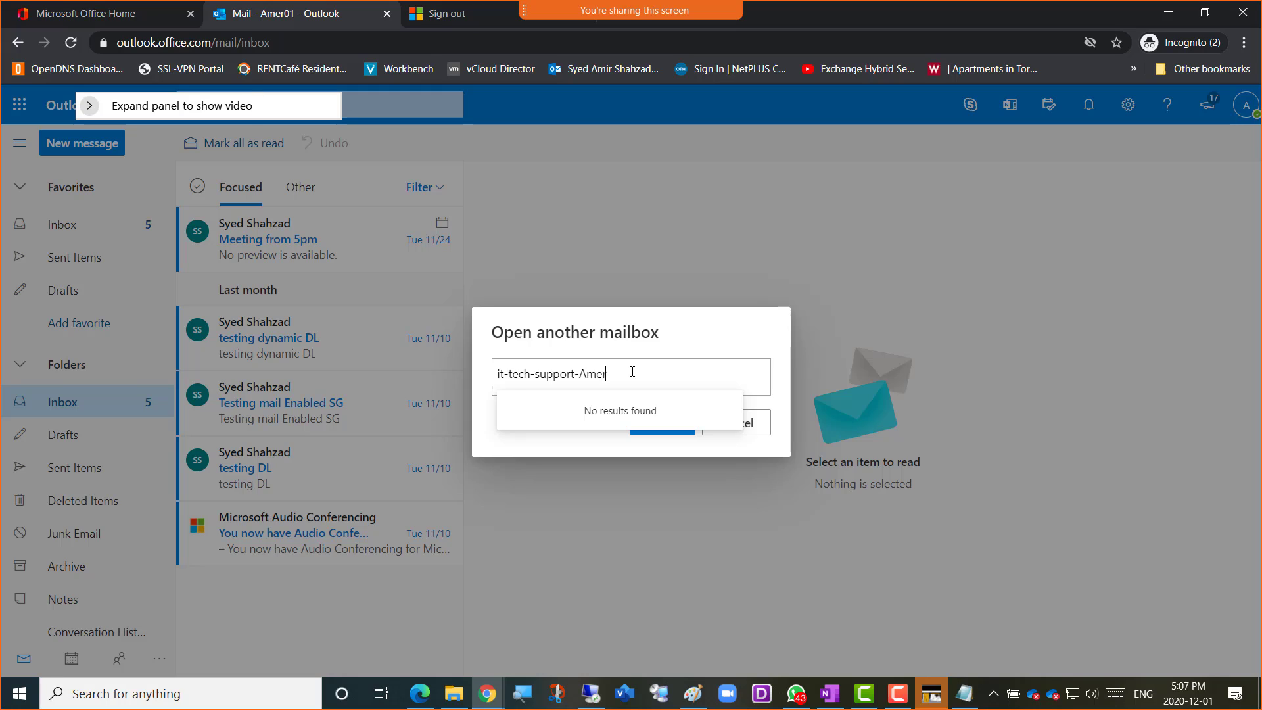
key("ctrl+v")
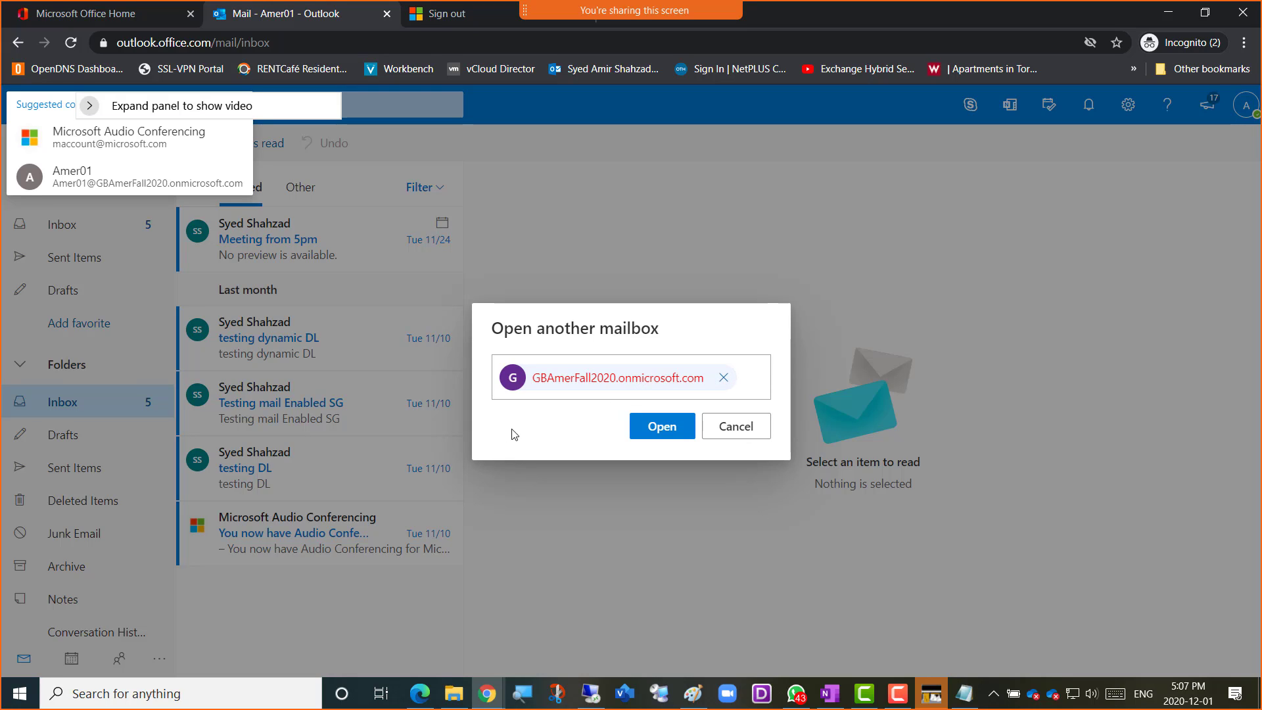
left_click(539, 378)
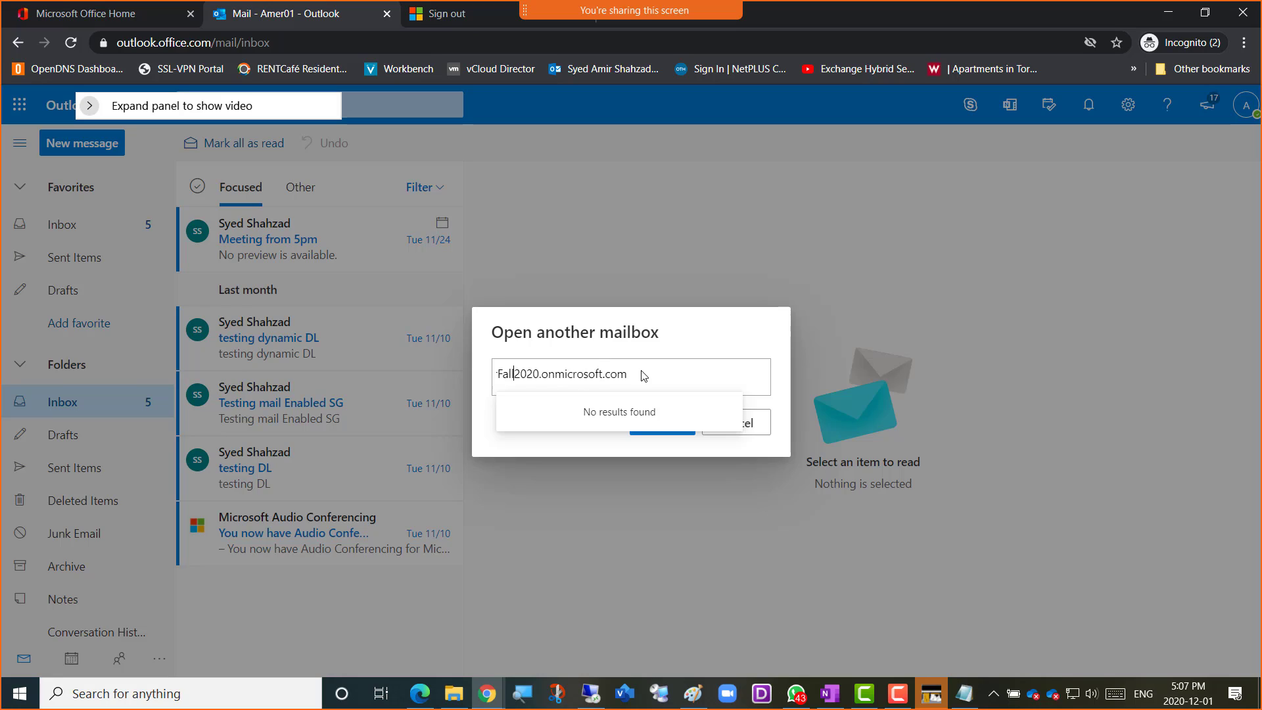
key("Home")
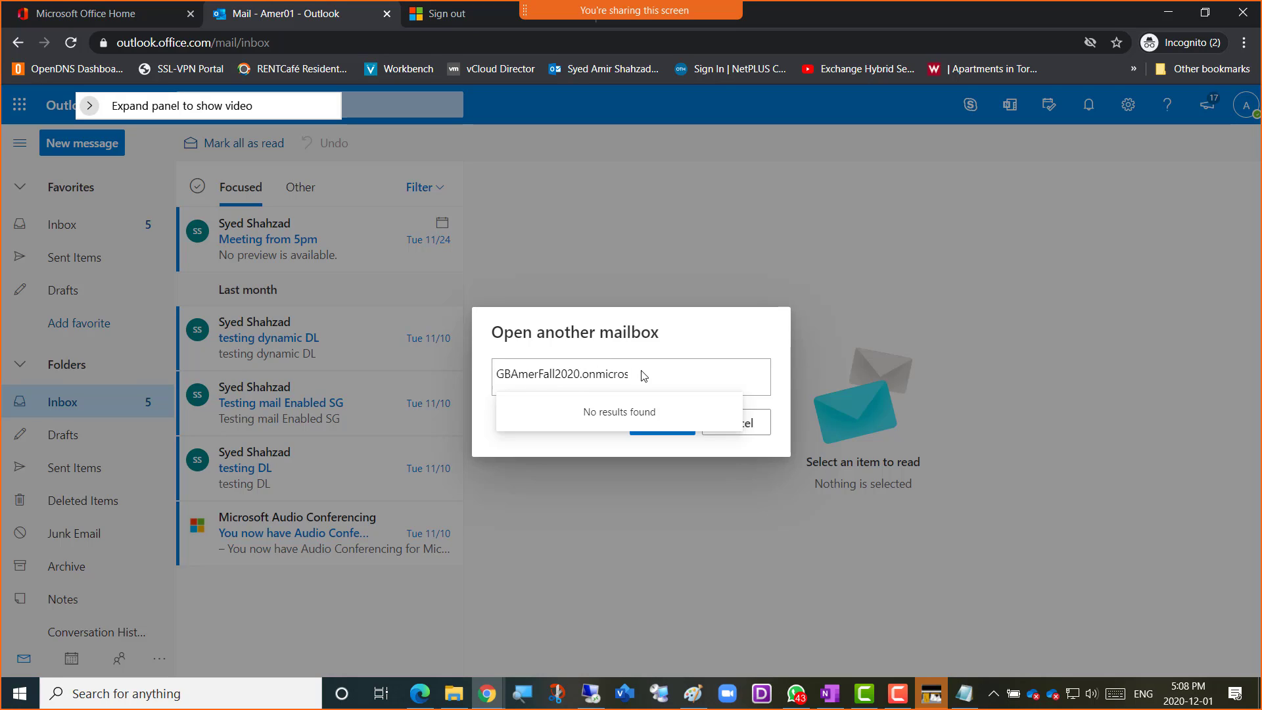
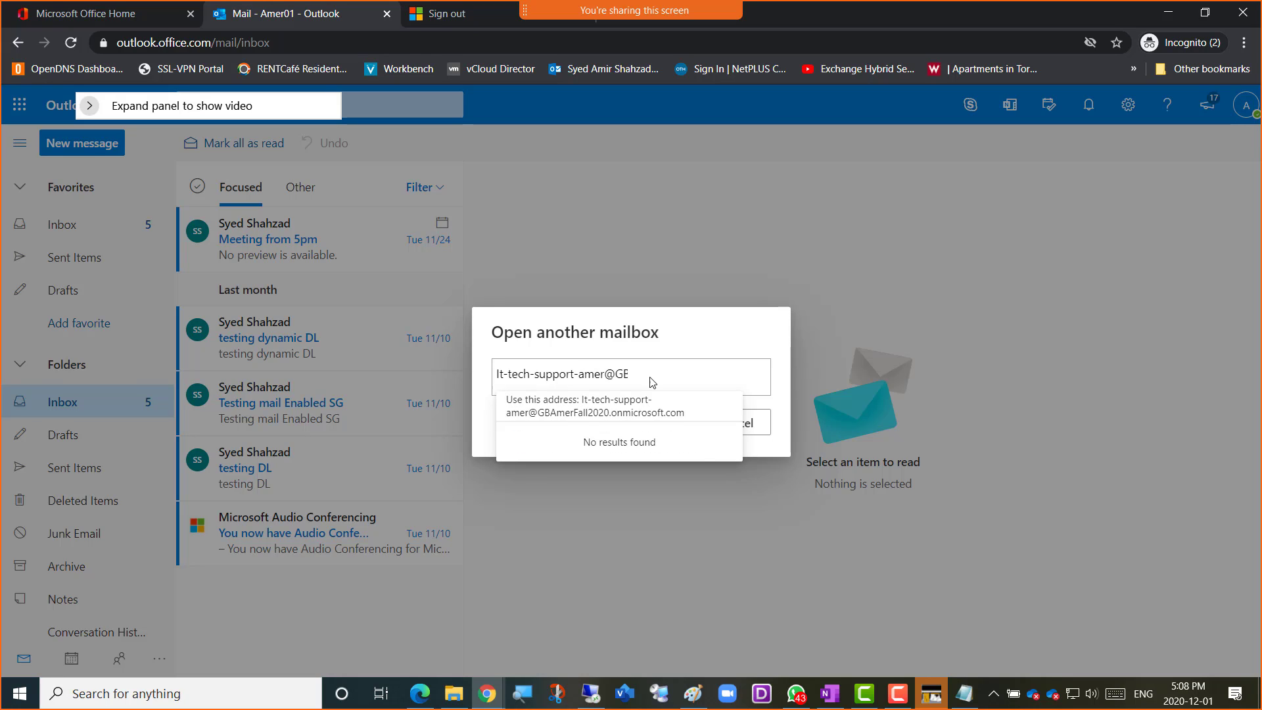
left_click(613, 410)
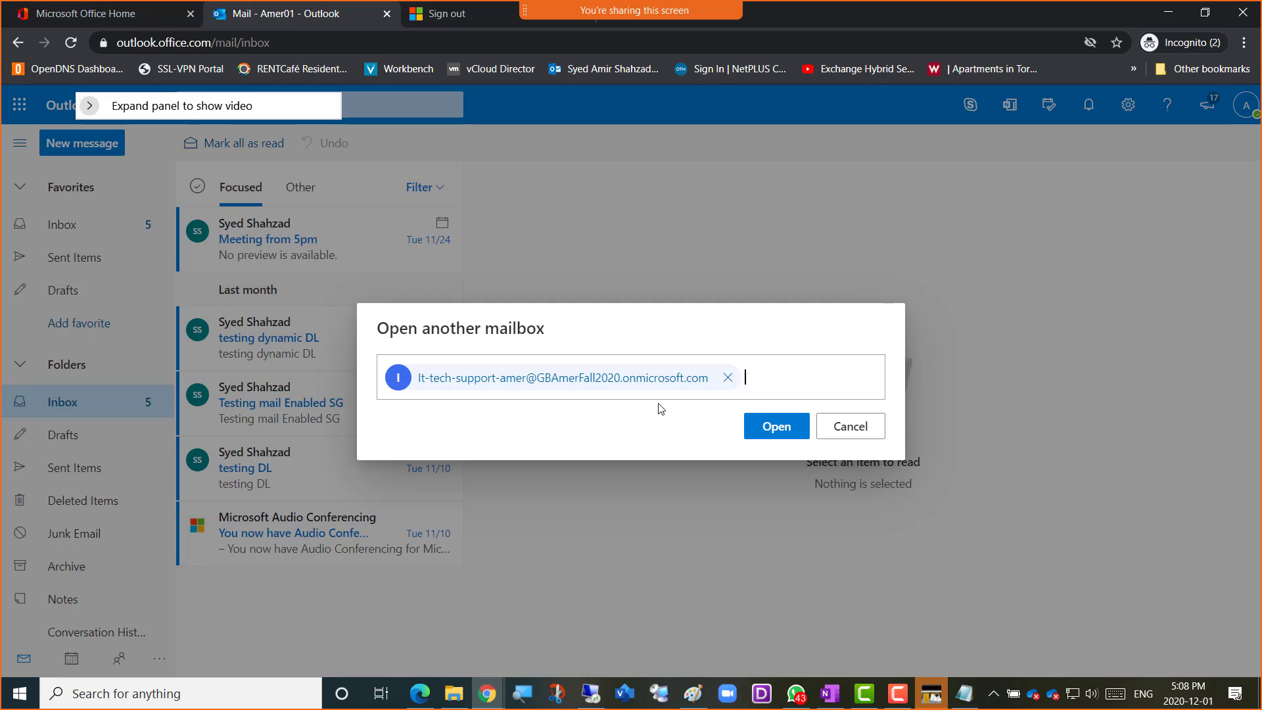
Copy the email address from the IT-tech-Support-Amer contact card, close the card and try to open the mailbox
left_click(630, 381)
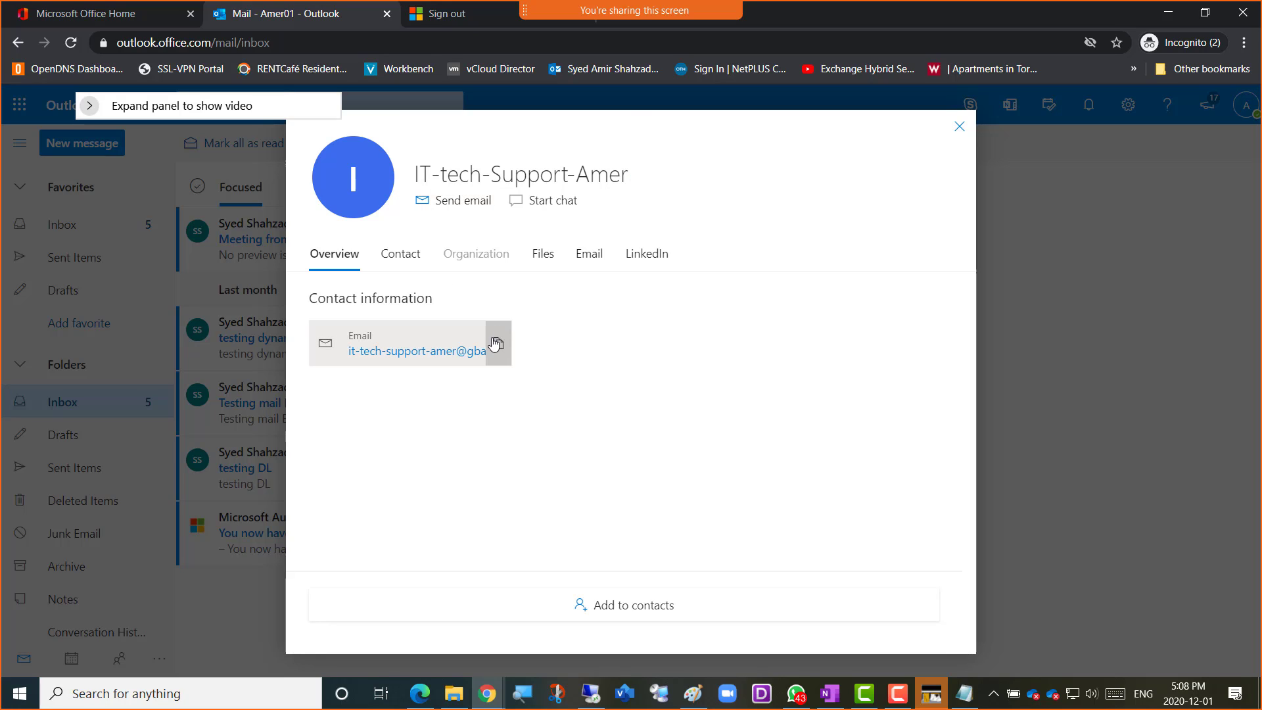
left_click(498, 343)
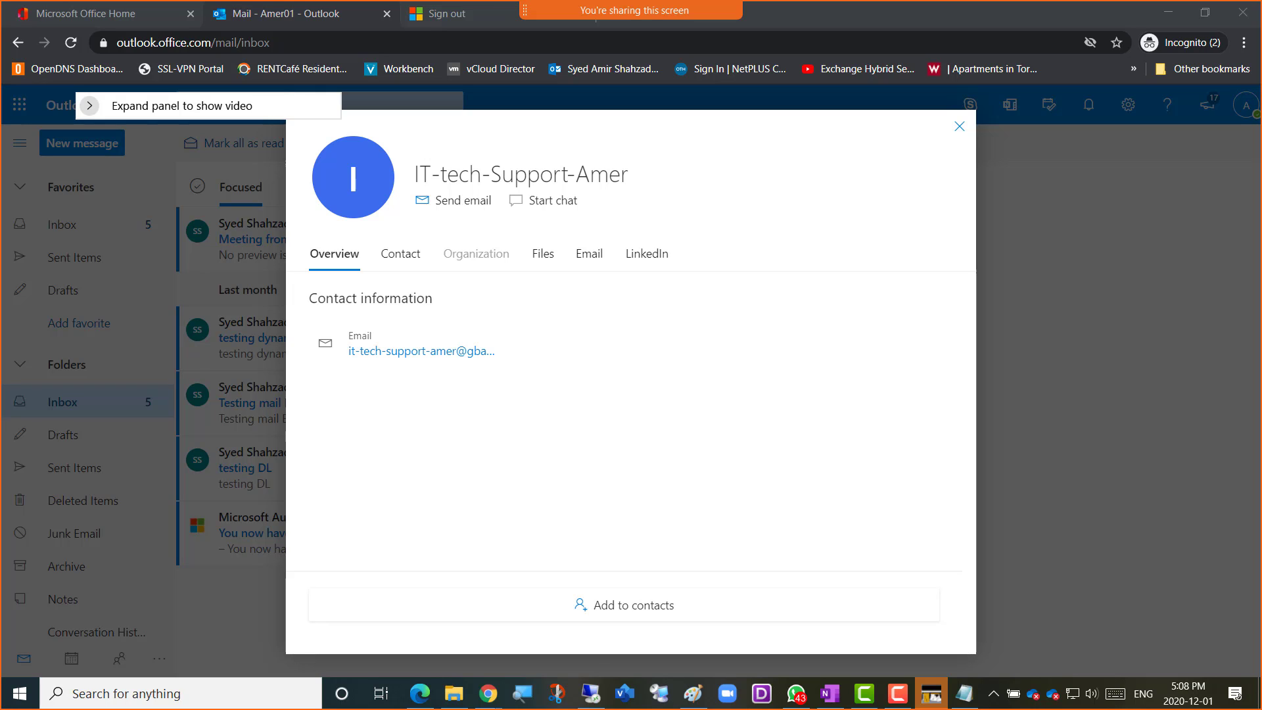
left_click(959, 126)
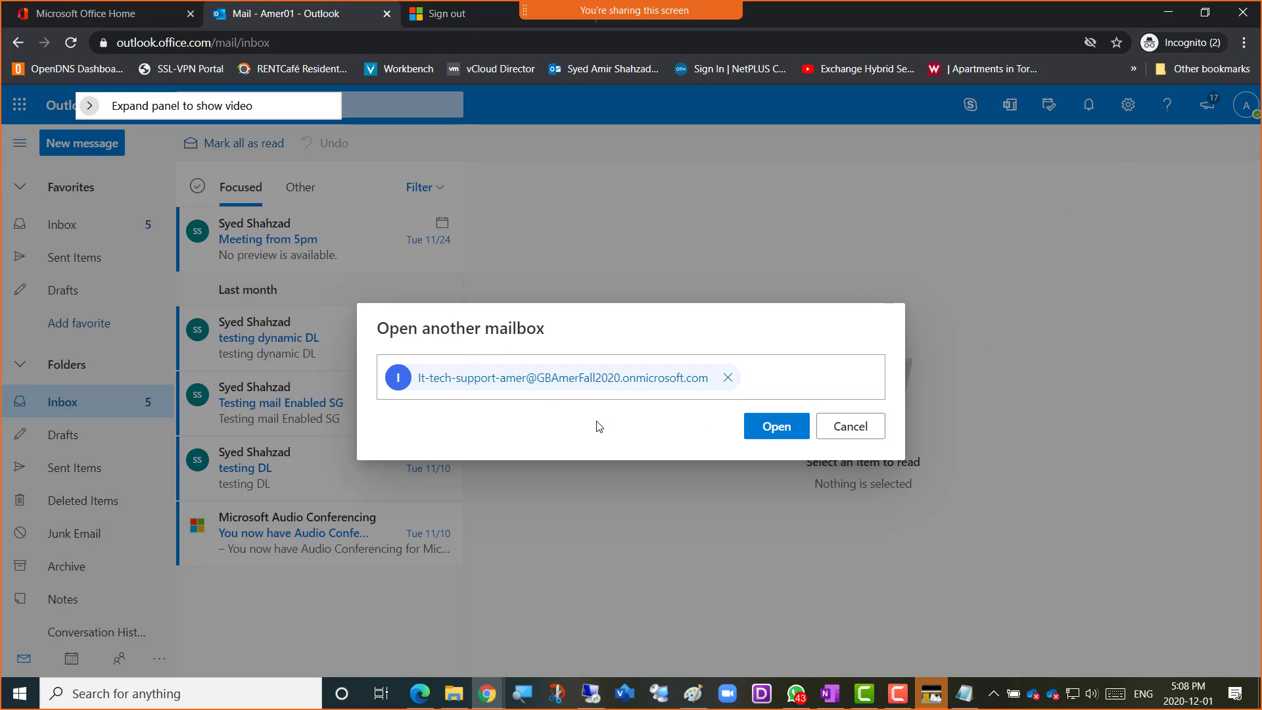
left_click(760, 432)
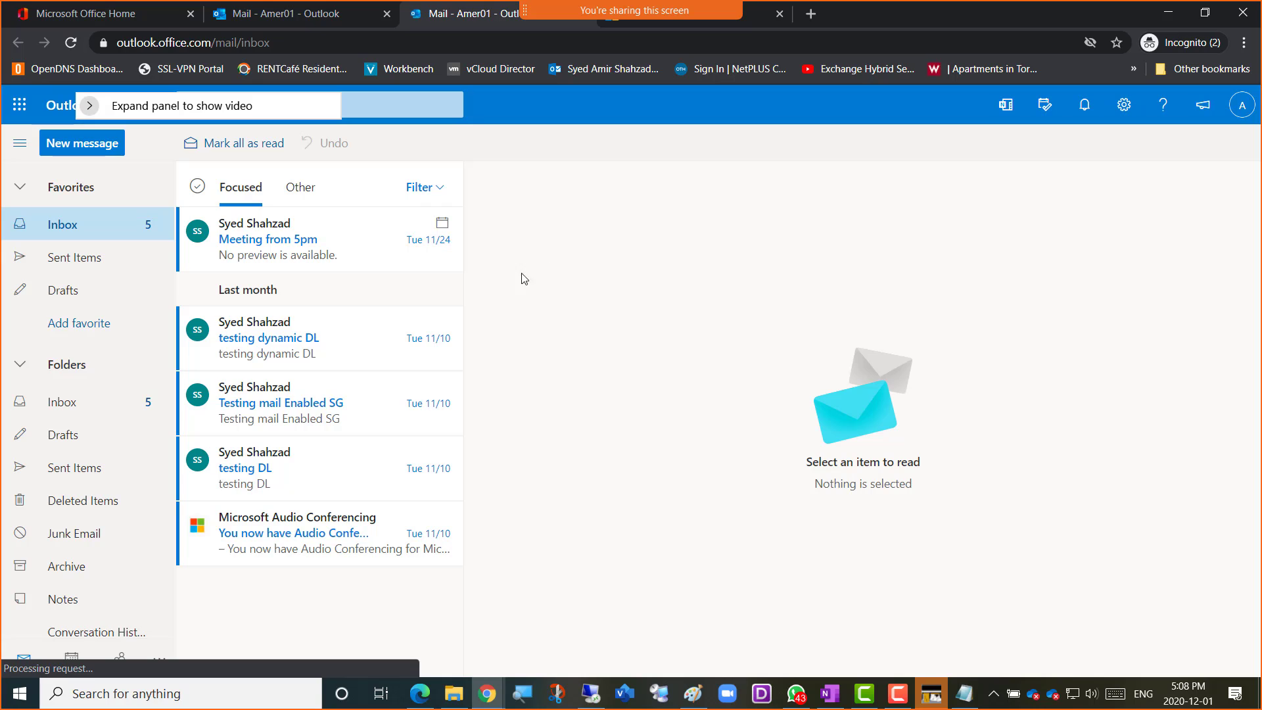
Open the IT-tech-Support-Amer shared mailbox from the new Amer01 mailbox window using the copied address
left_click(1244, 109)
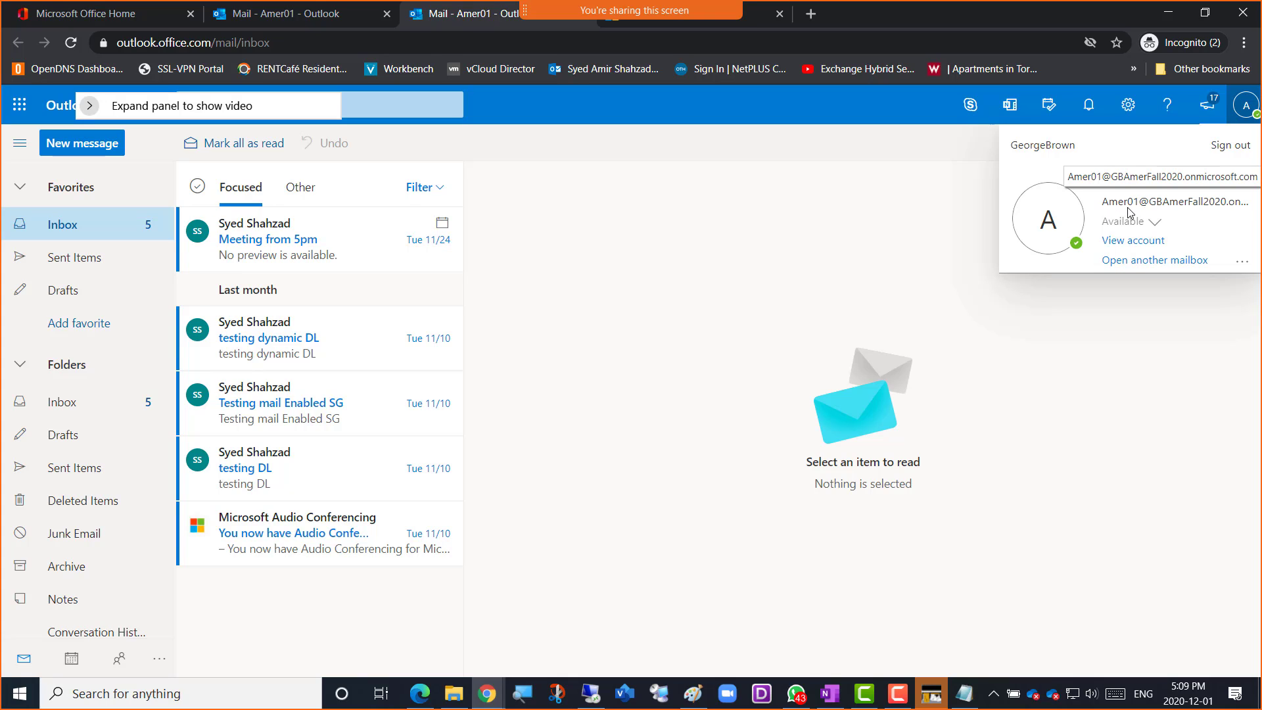
left_click(1148, 261)
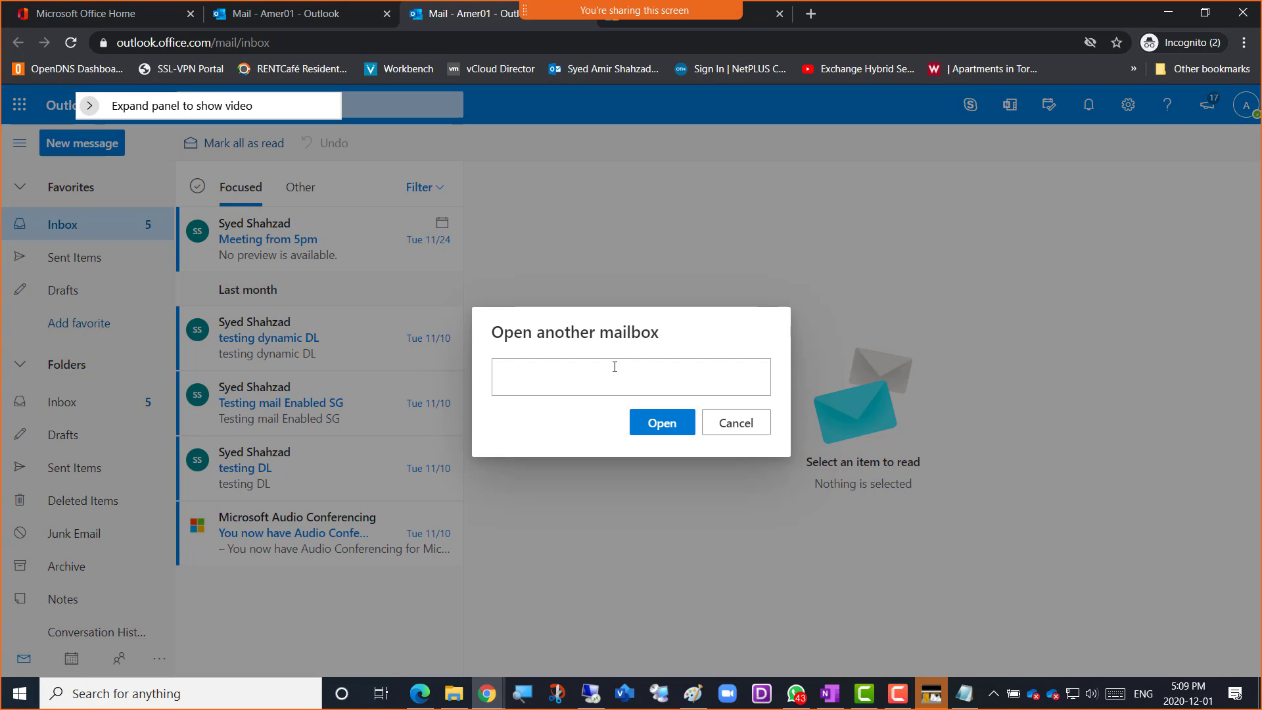
key("ctrl+v")
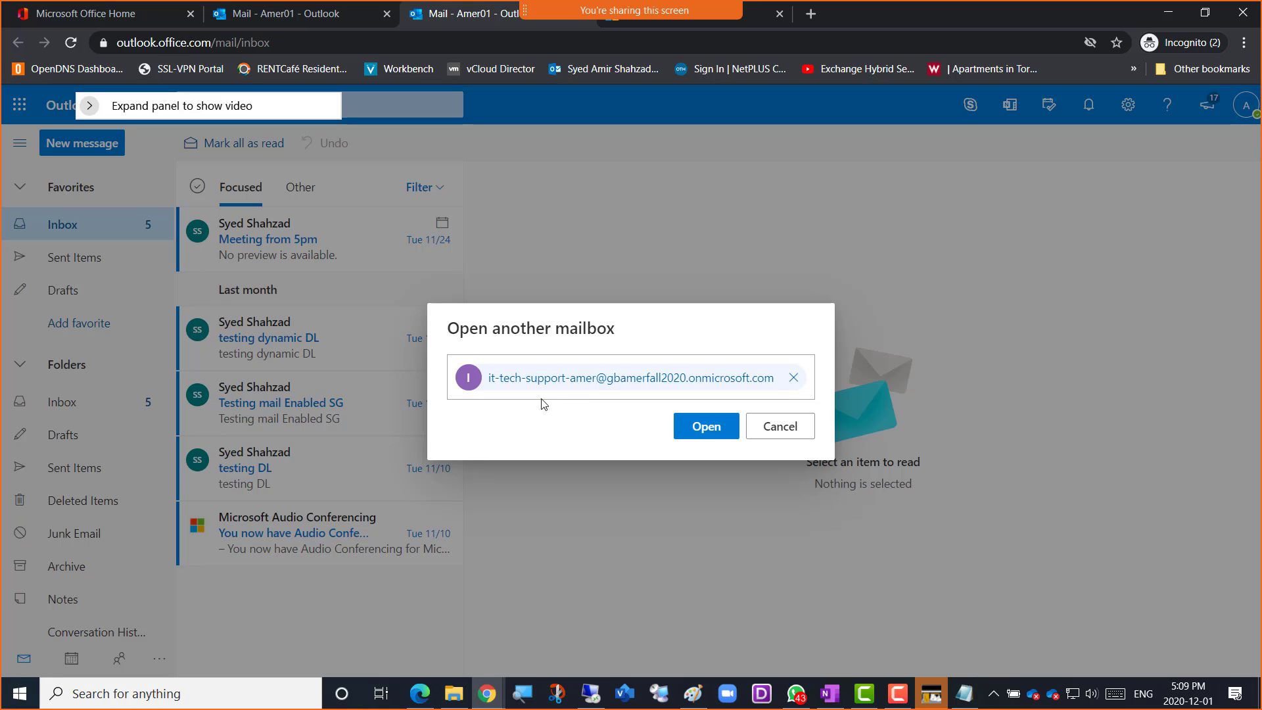
left_click(692, 431)
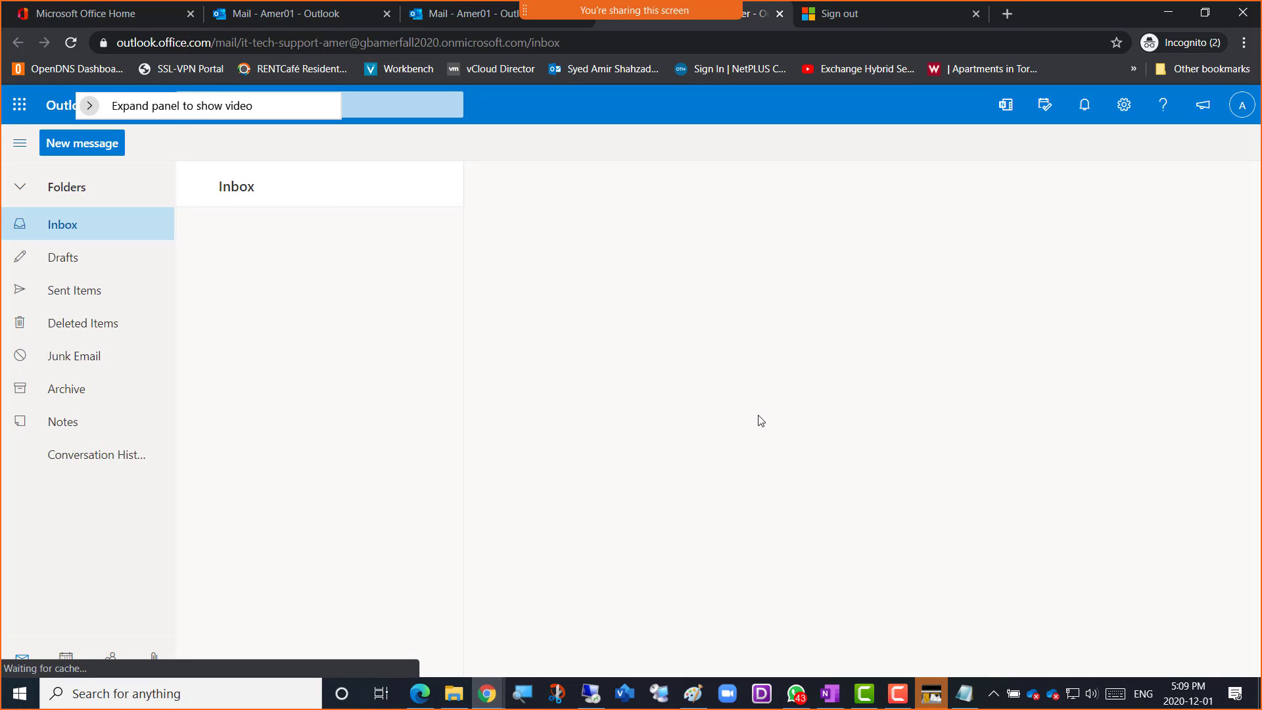
Dismiss the welcome tour in the shared mailbox and review the signed-in account's details and extra options
left_click(1242, 106)
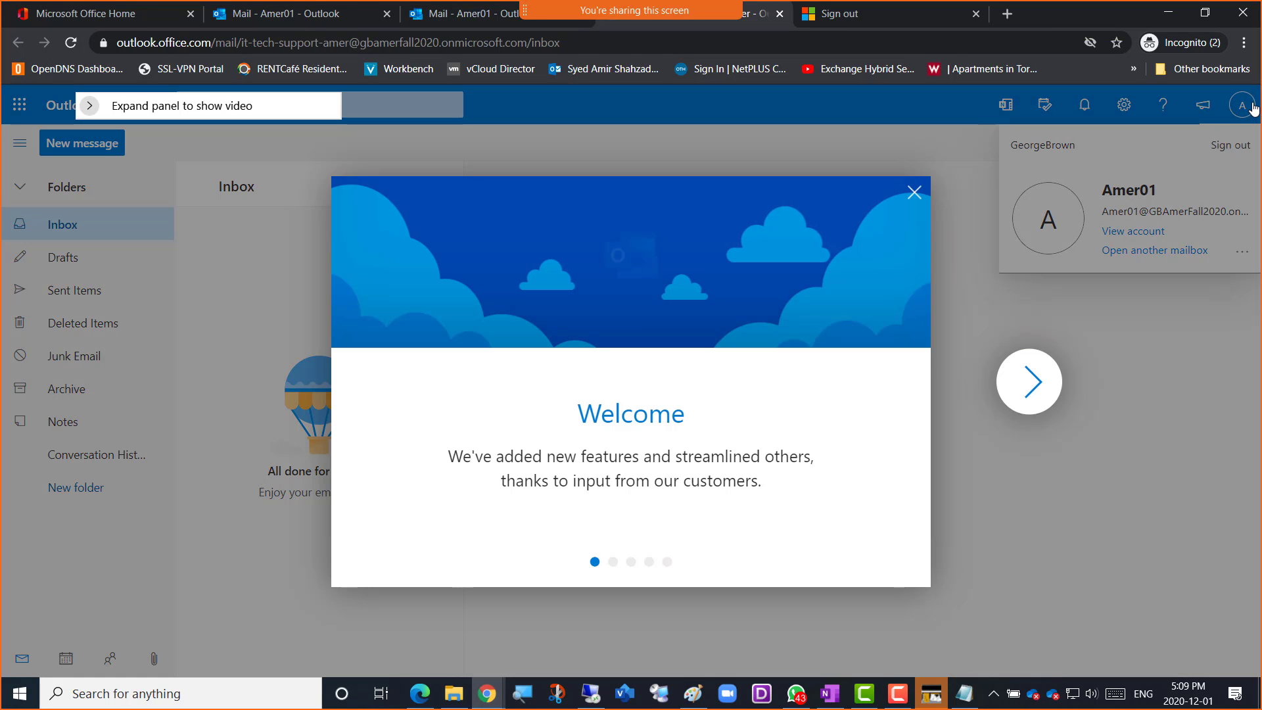
left_click(913, 194)
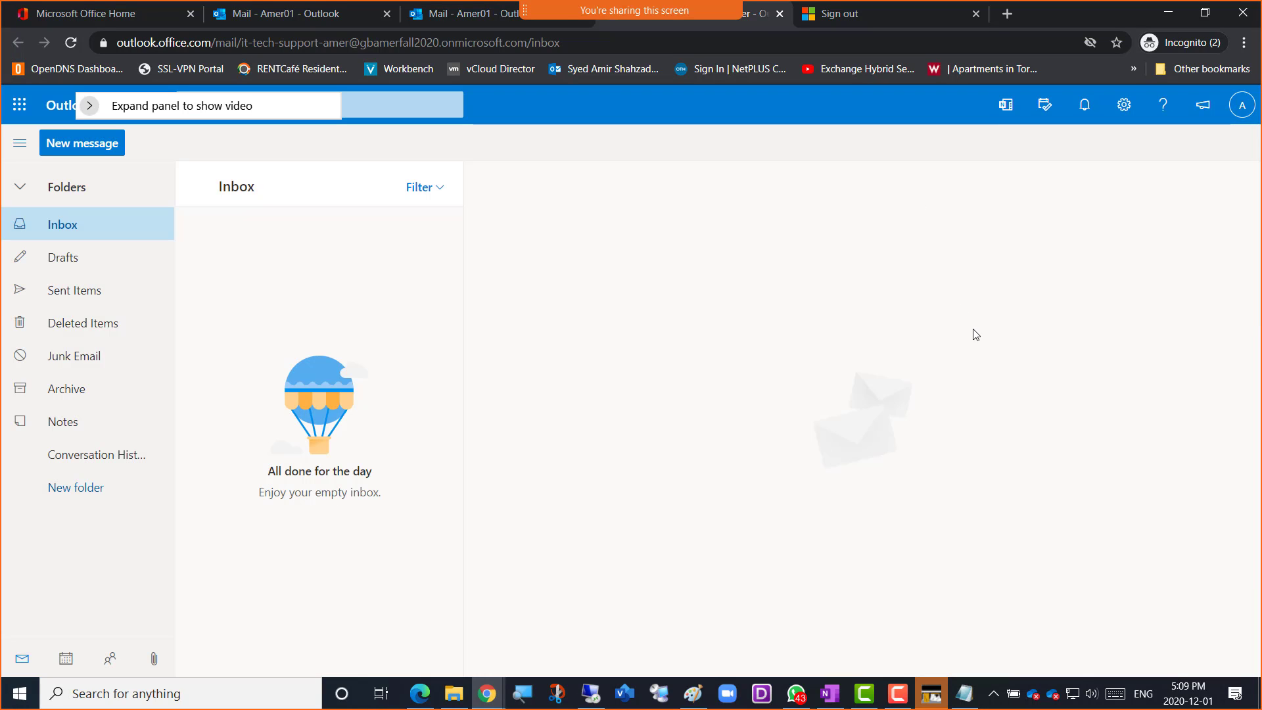
left_click(1243, 108)
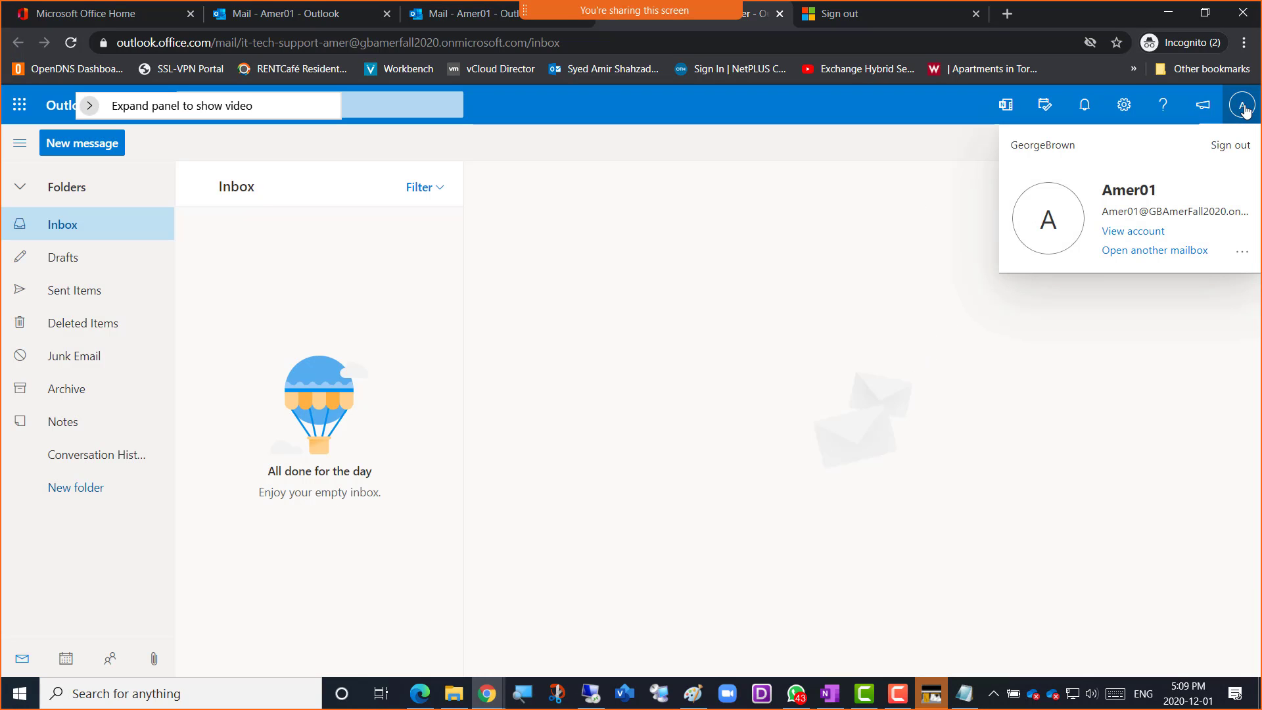
left_click(1241, 253)
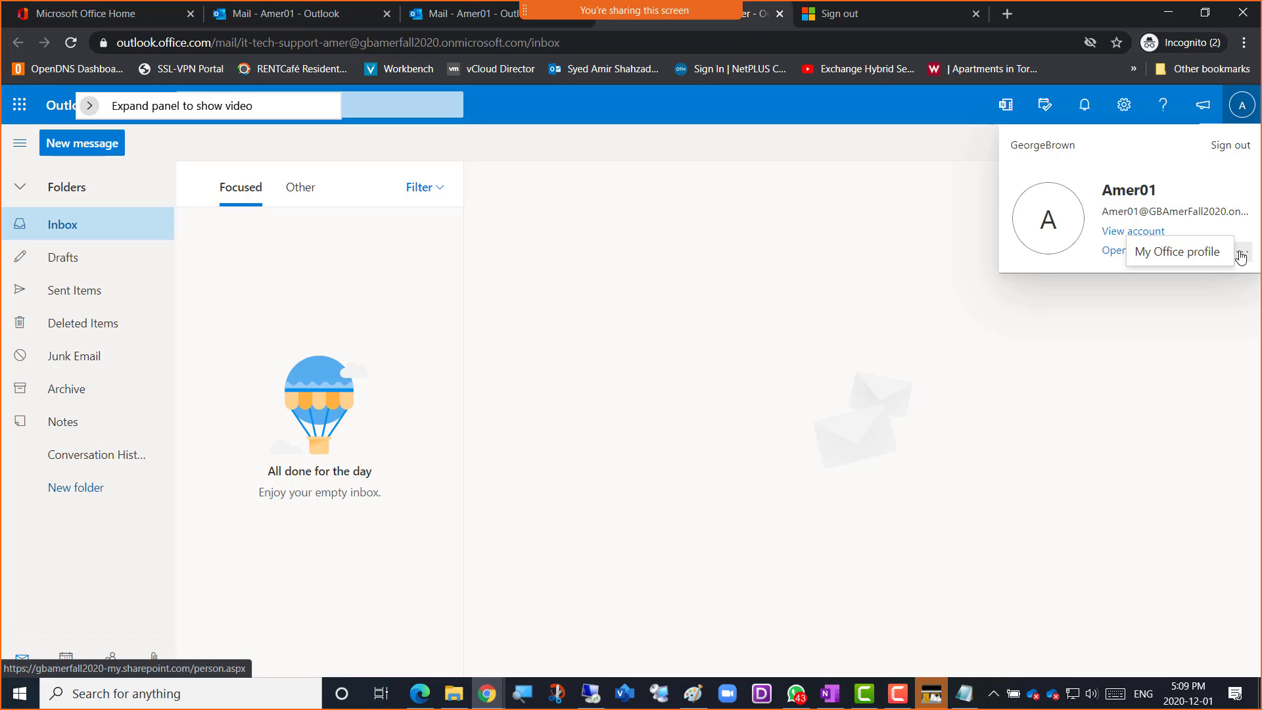
left_click(966, 326)
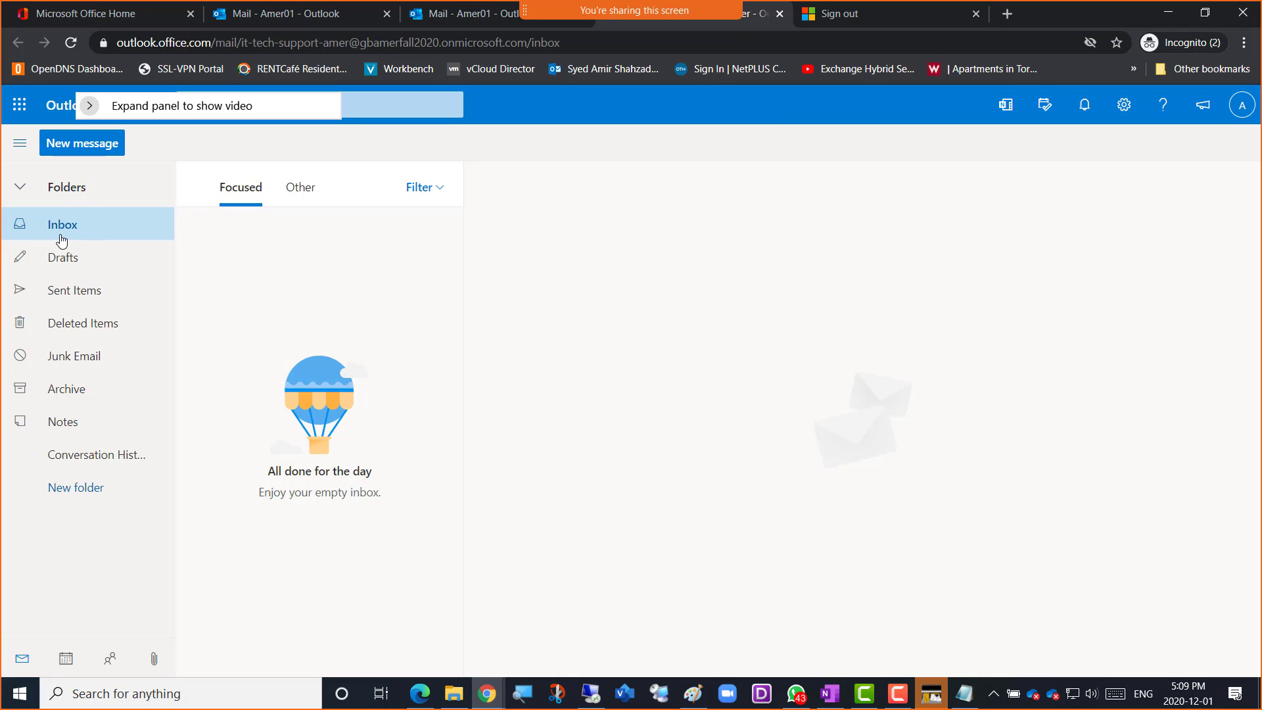
Compare Amer01's own mailbox with the shared mailbox and recheck which account is signed in to the shared one
left_click(296, 18)
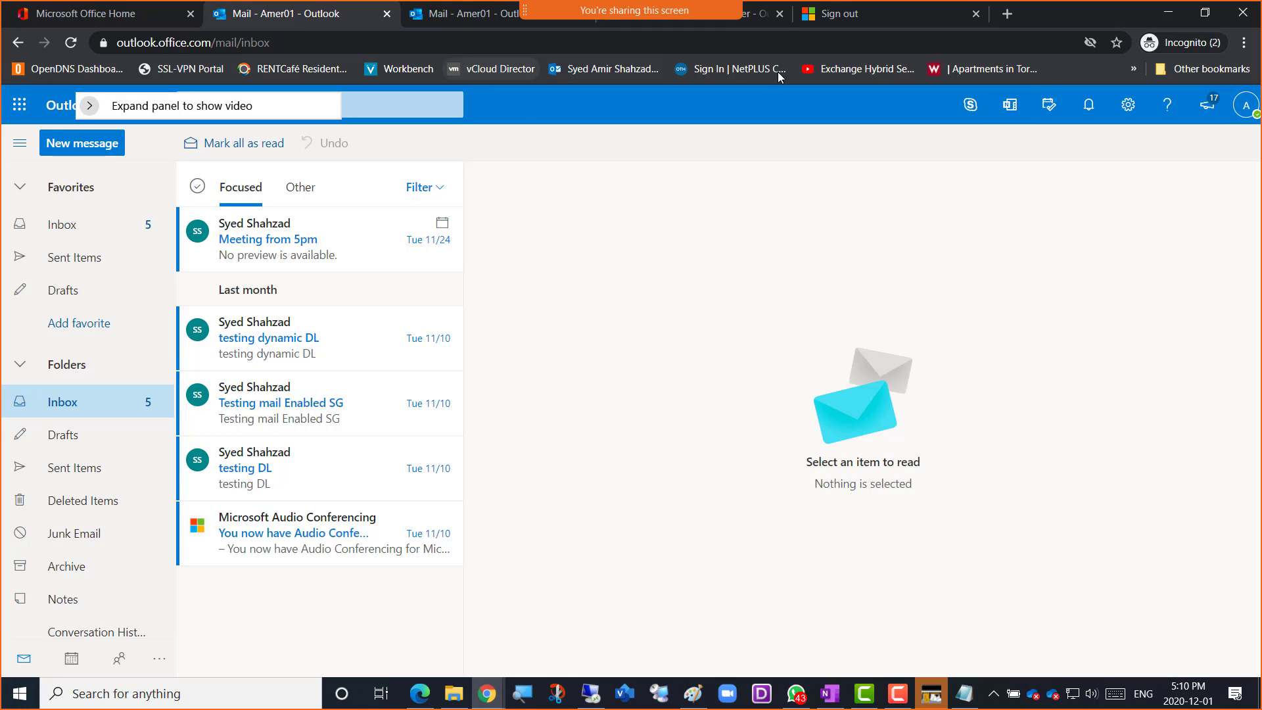
left_click(752, 20)
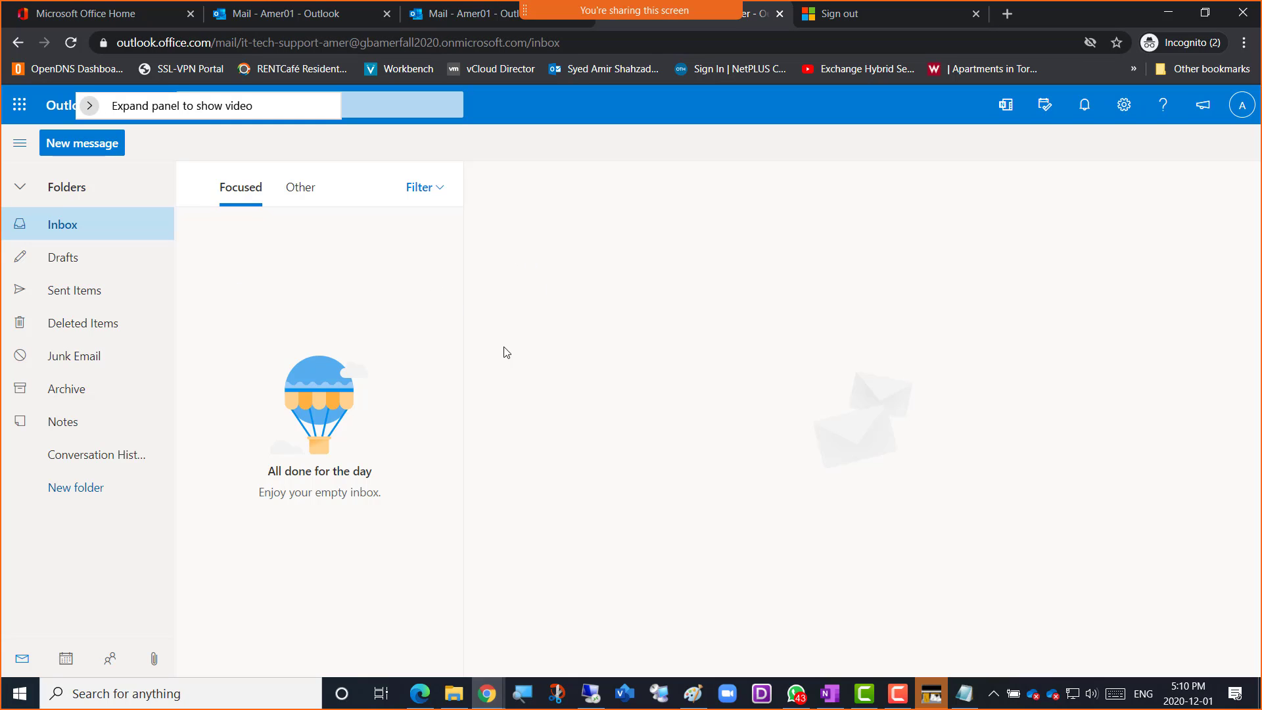
left_click(1244, 111)
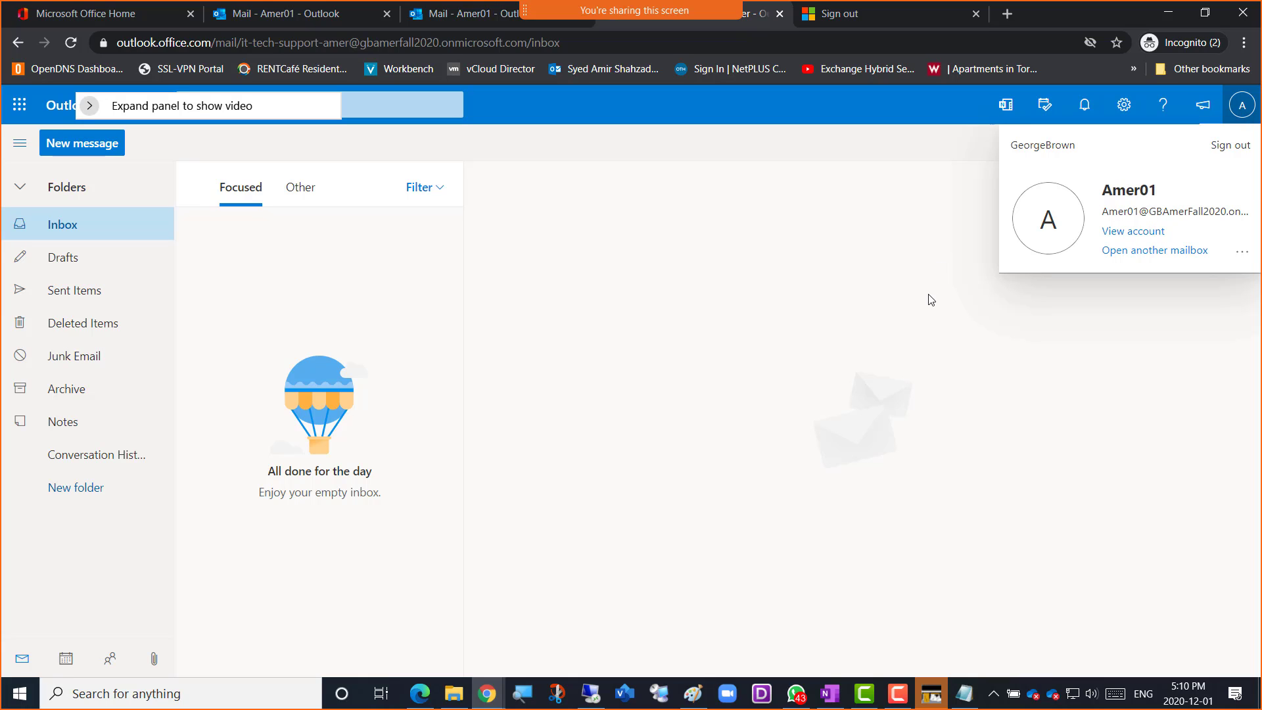
left_click(616, 284)
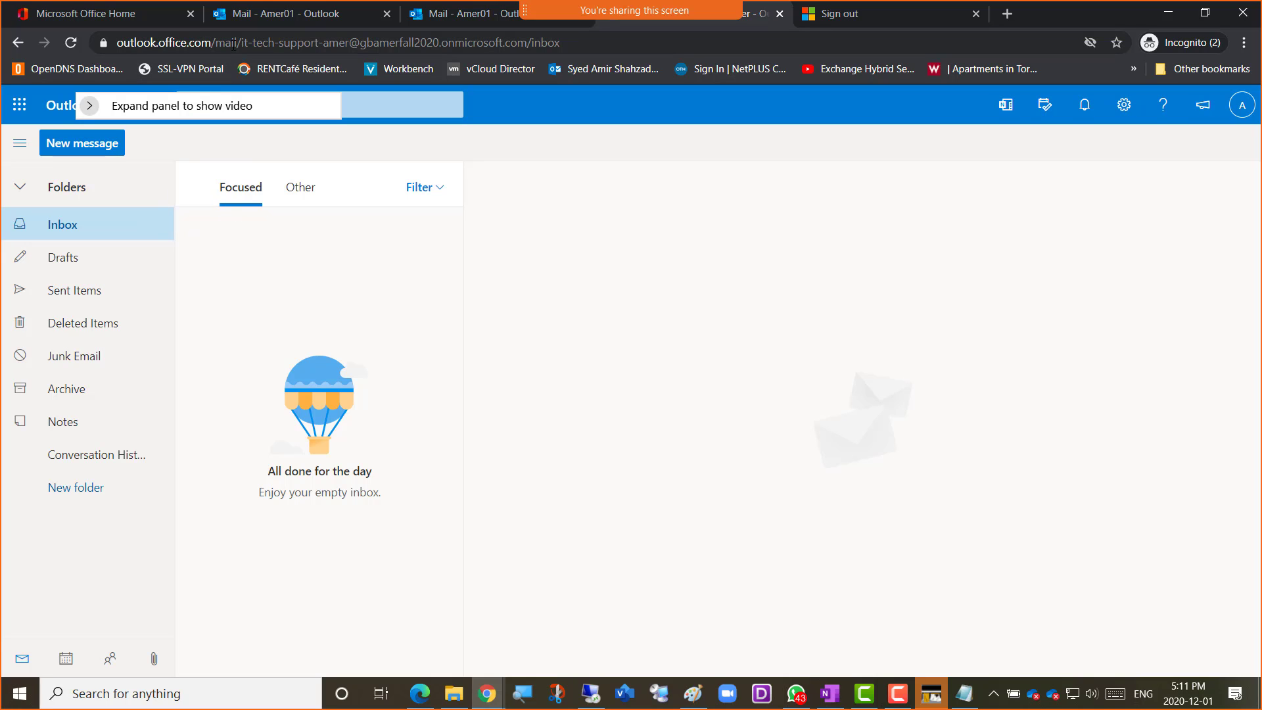
Start a new message from the shared mailbox to the AmerAdmin account with the subject "I resolved the issue"
left_click(82, 152)
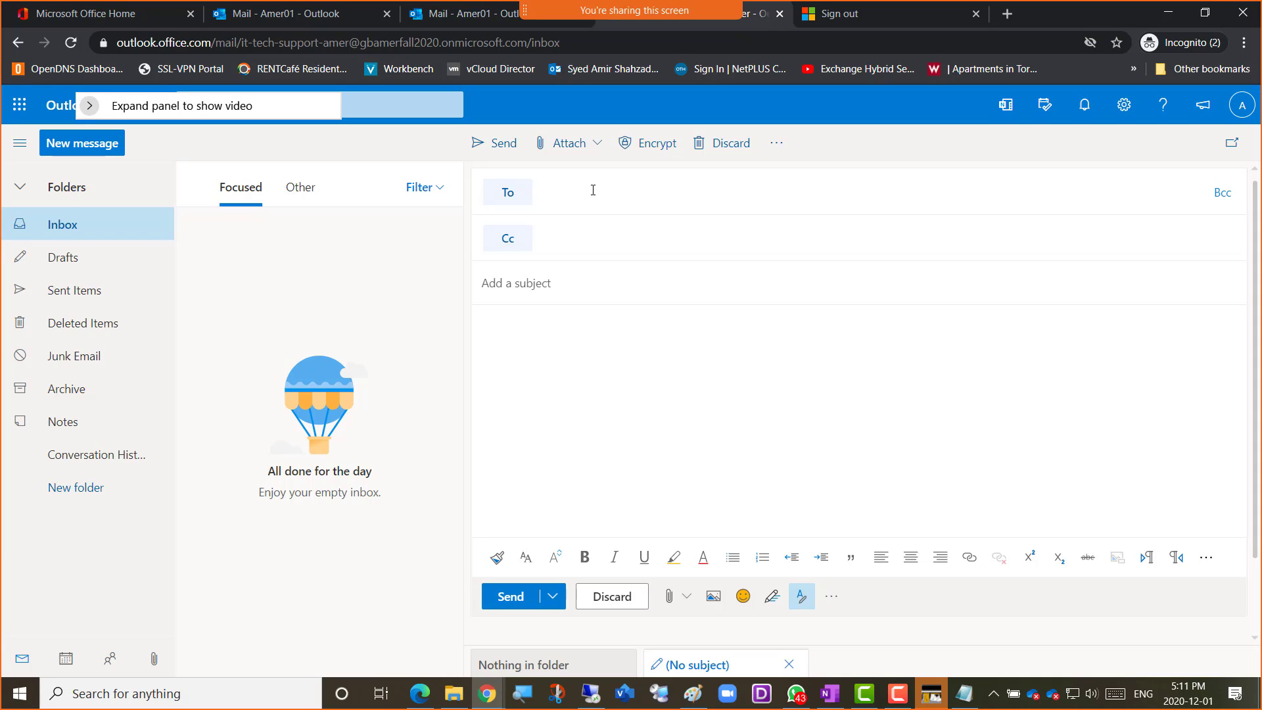
type("a")
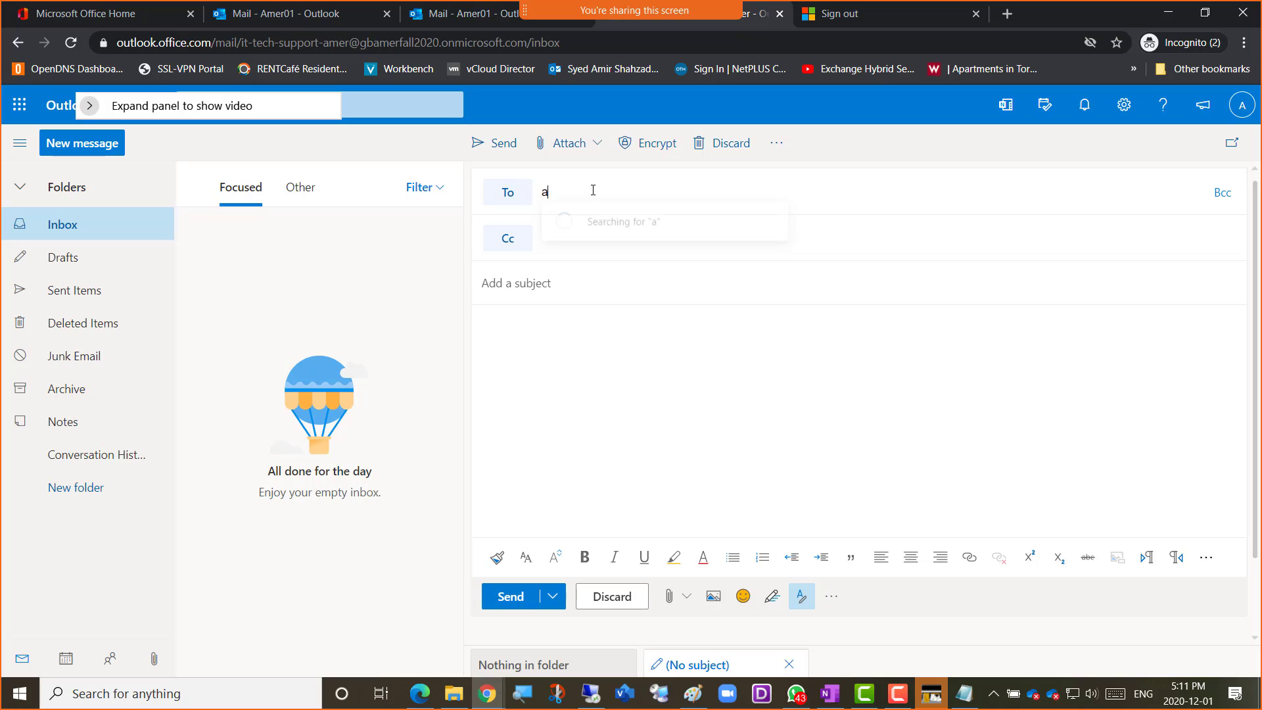
type("meradmin")
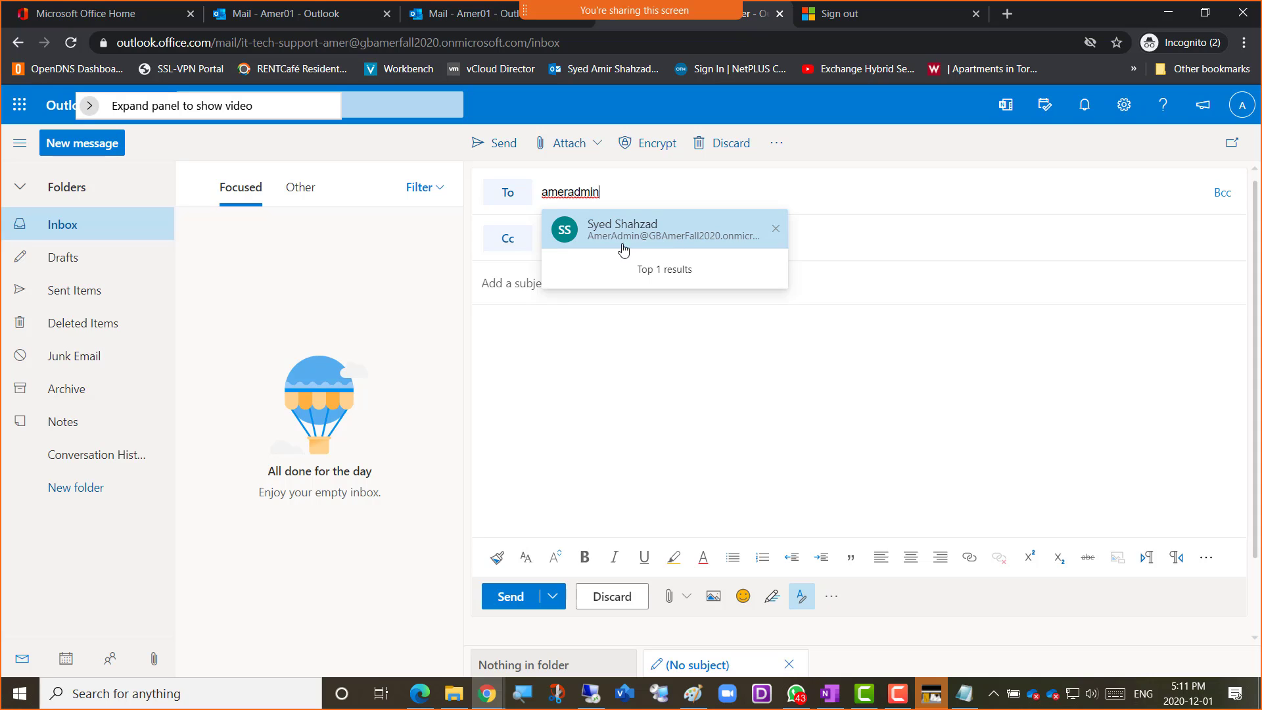
left_click(659, 236)
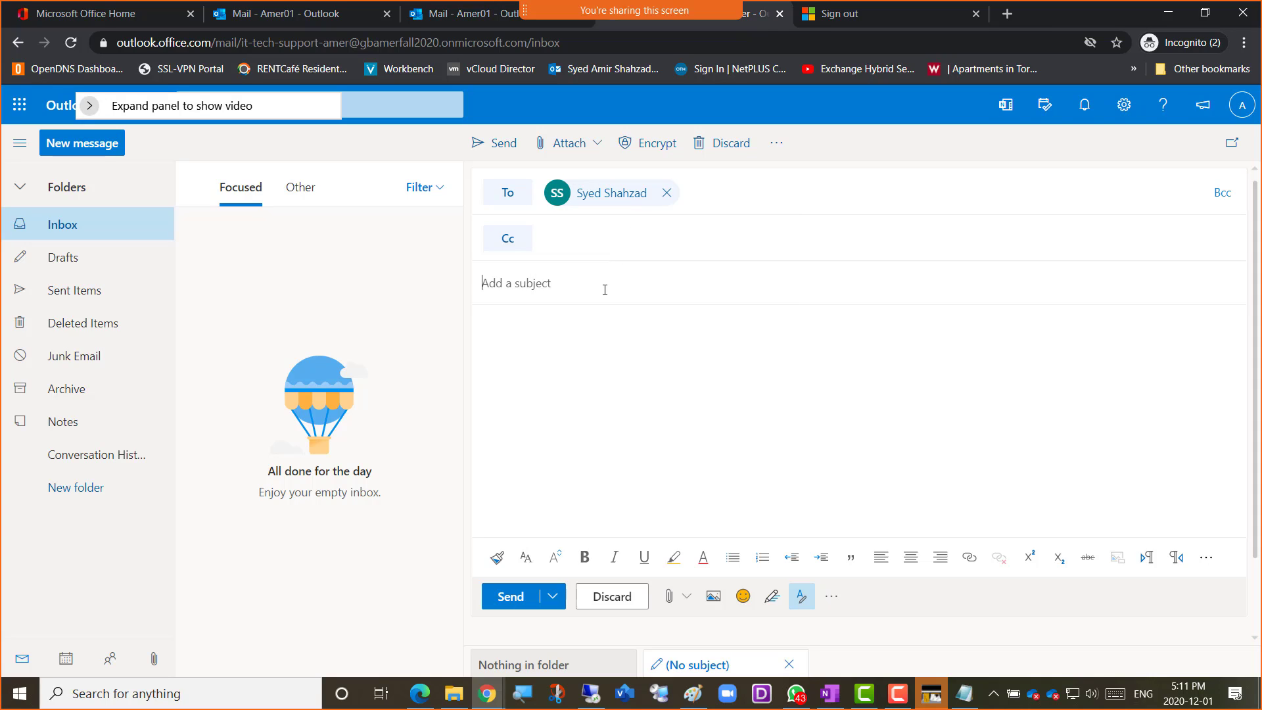
type("I re")
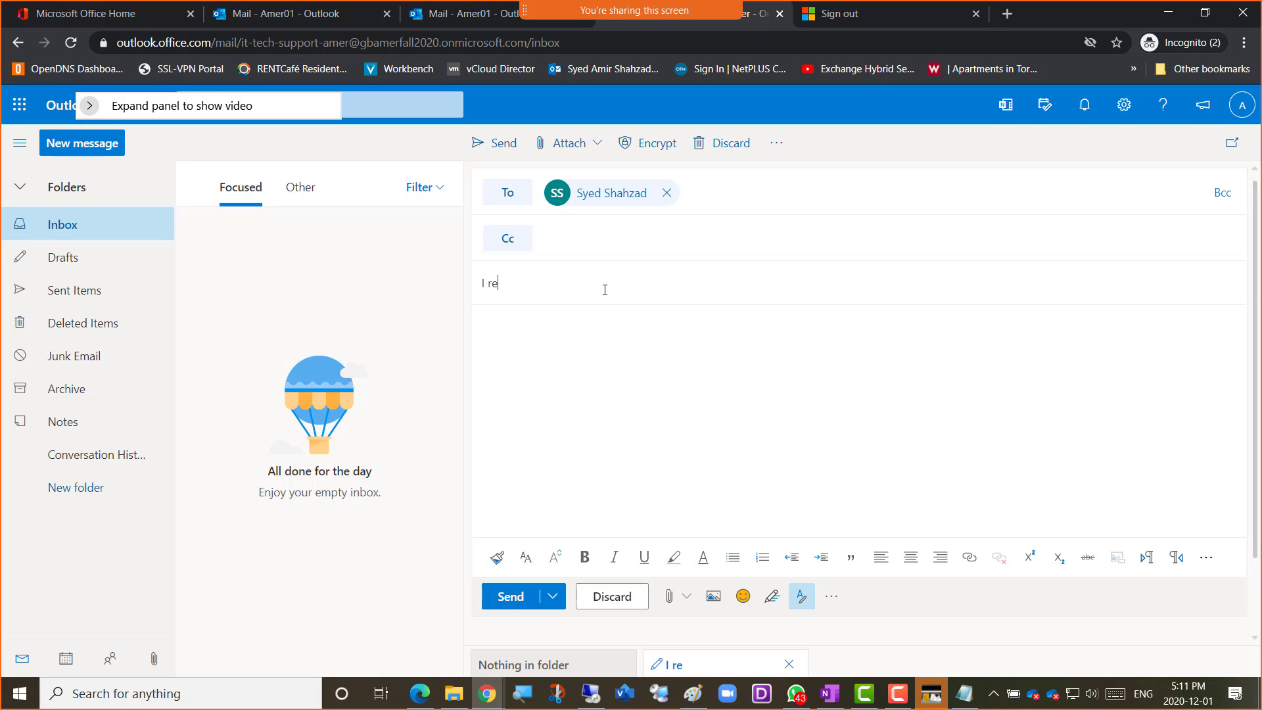
type("solved the issue")
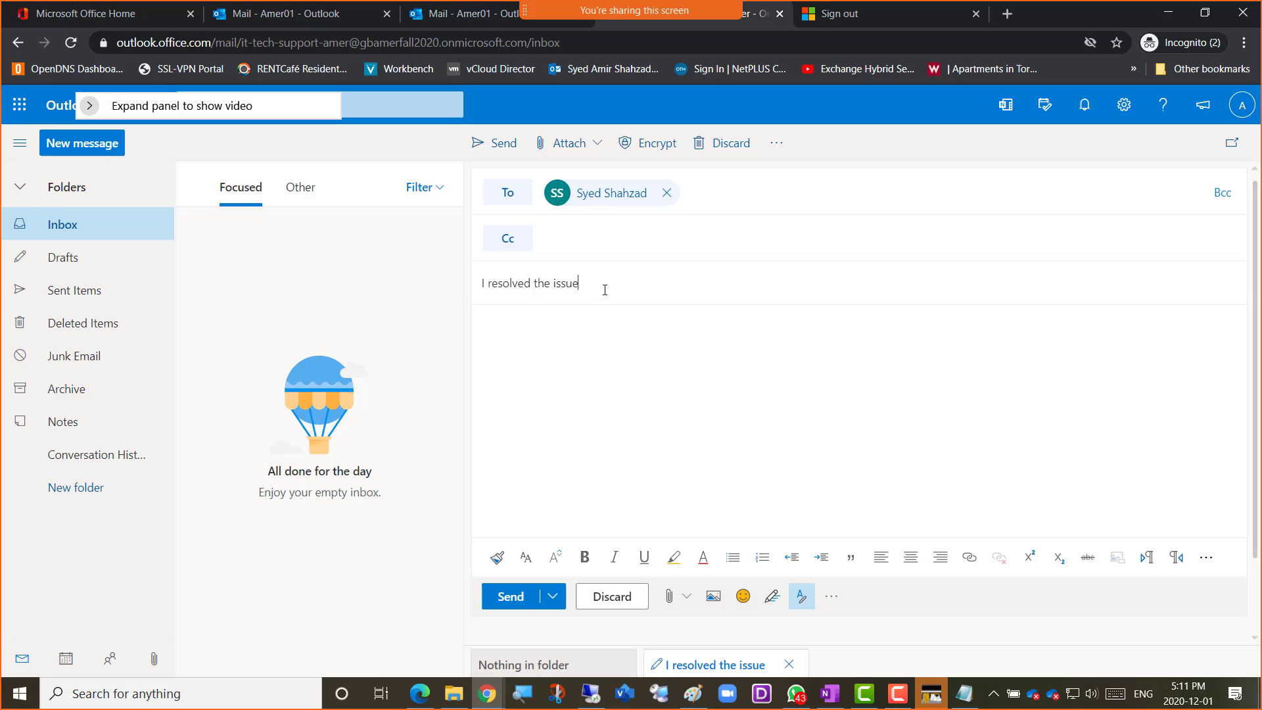
Write "Thank you, I resolved the issue." as the message body, reusing the subject text
key("ctrl+a")
key("ctrl+c")
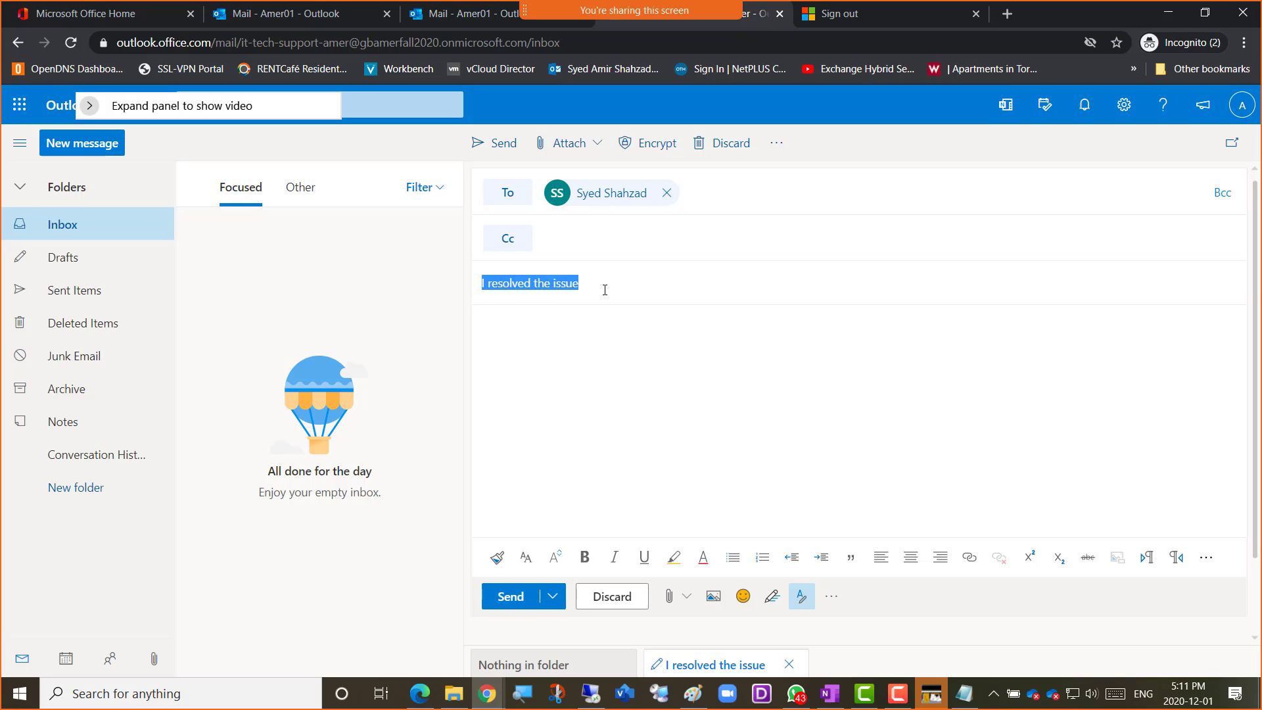
key("Tab")
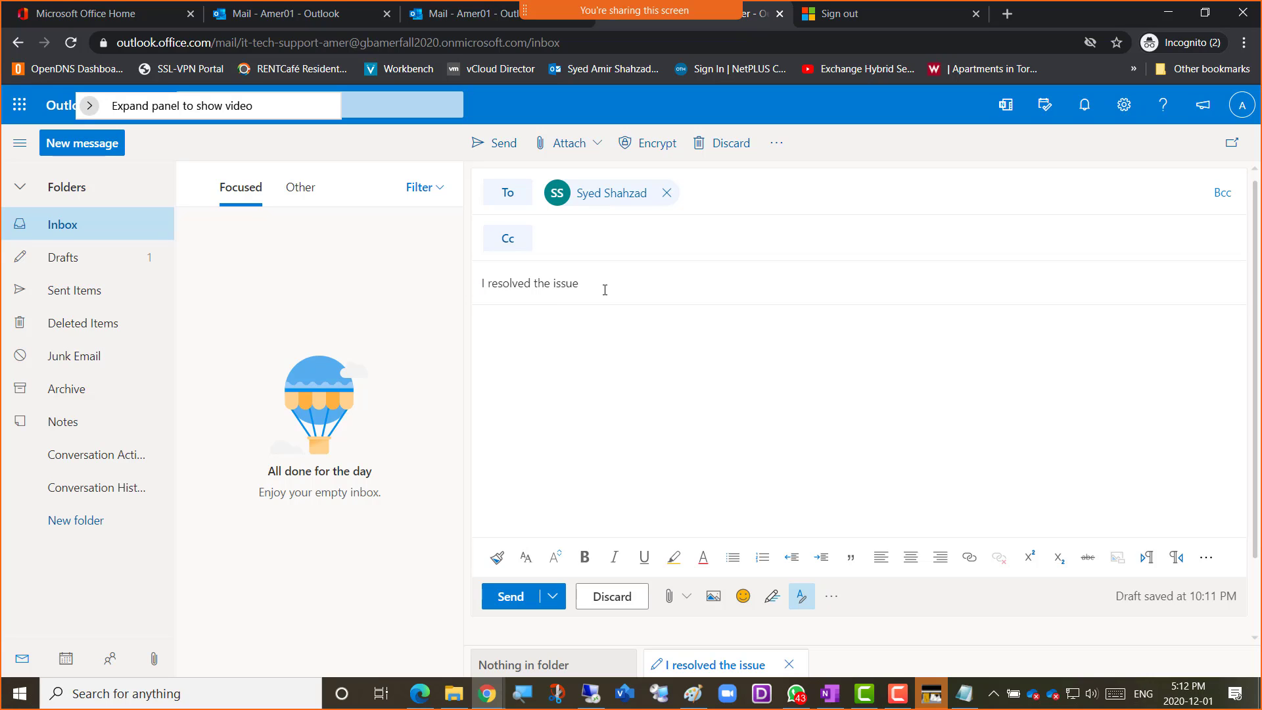
type("Thank you,")
key("ctrl+v")
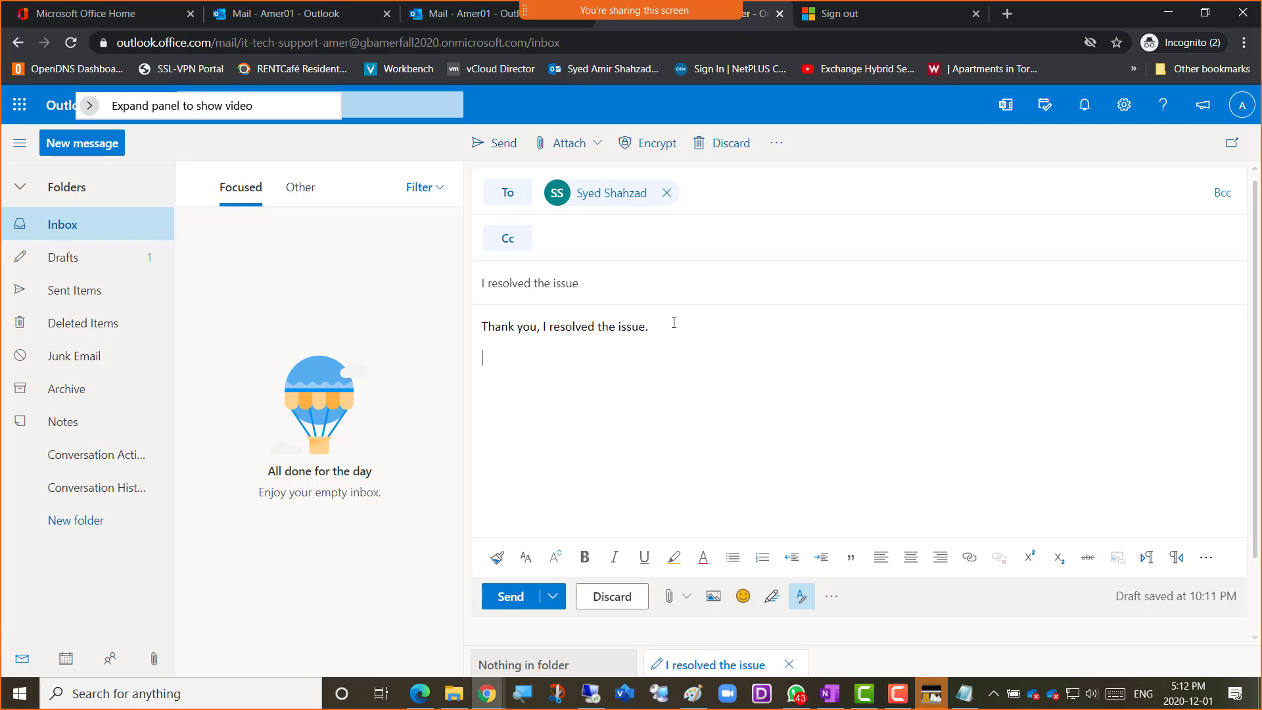
Sign the message with "Regards," and "Tech Support" on separate lines and send it
key("Return")
key("Return")
type("Regards,")
key("Return")
type("Tech s")
key("BackSpace")
type("Supposed")
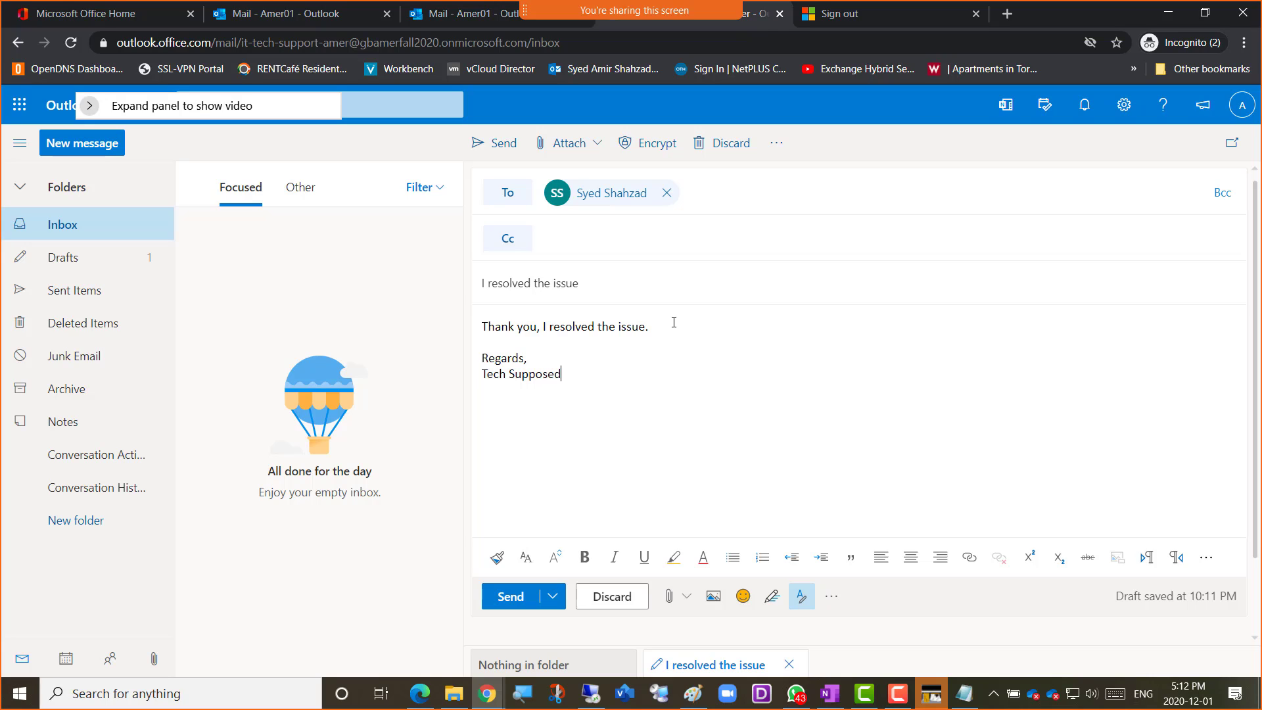
key("BackSpace")
key("BackSpace")
type("rt")
left_click(505, 606)
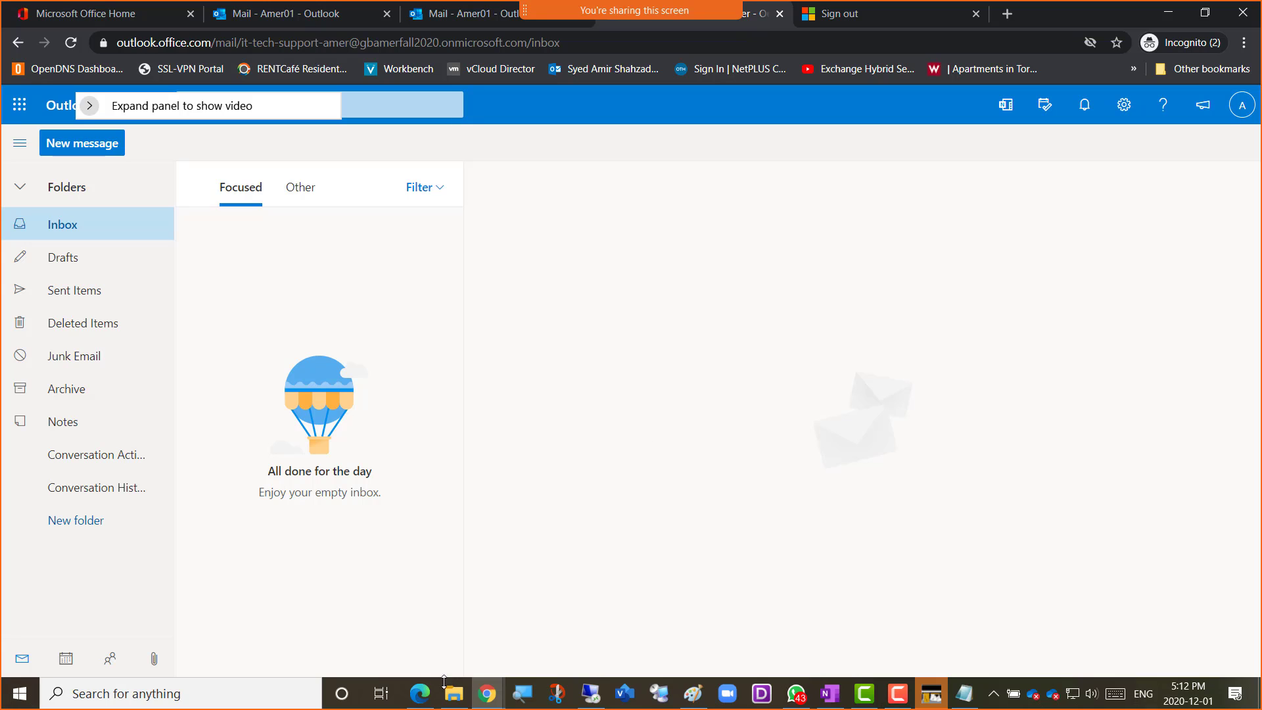
Switch to the administrator's browser window and bring up the administrator's Outlook mailbox
mouse_move(489, 702)
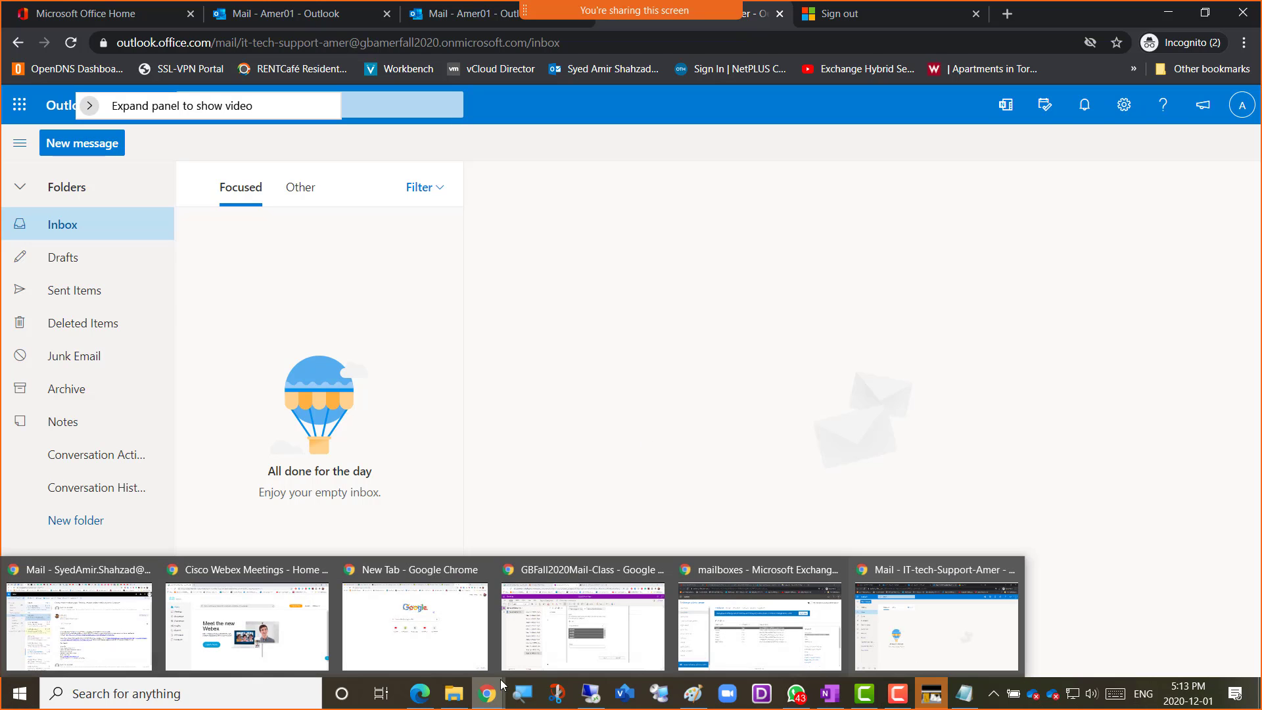
left_click(751, 646)
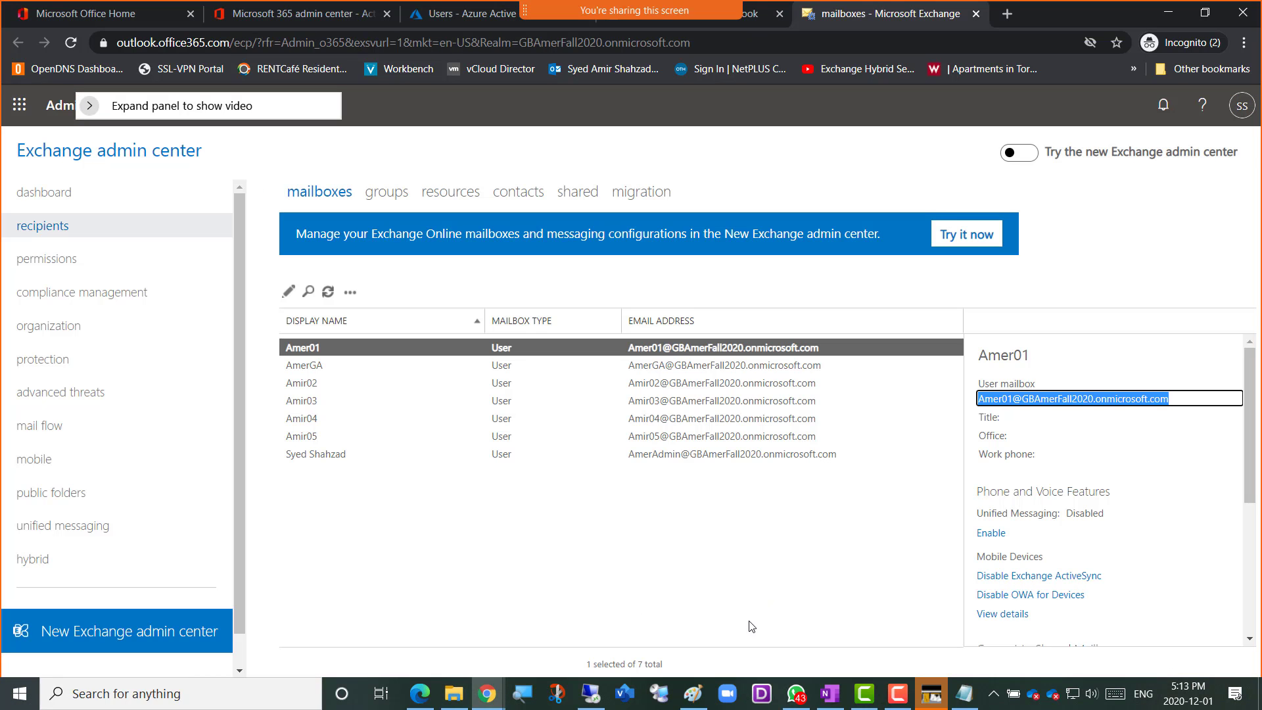
left_click(746, 545)
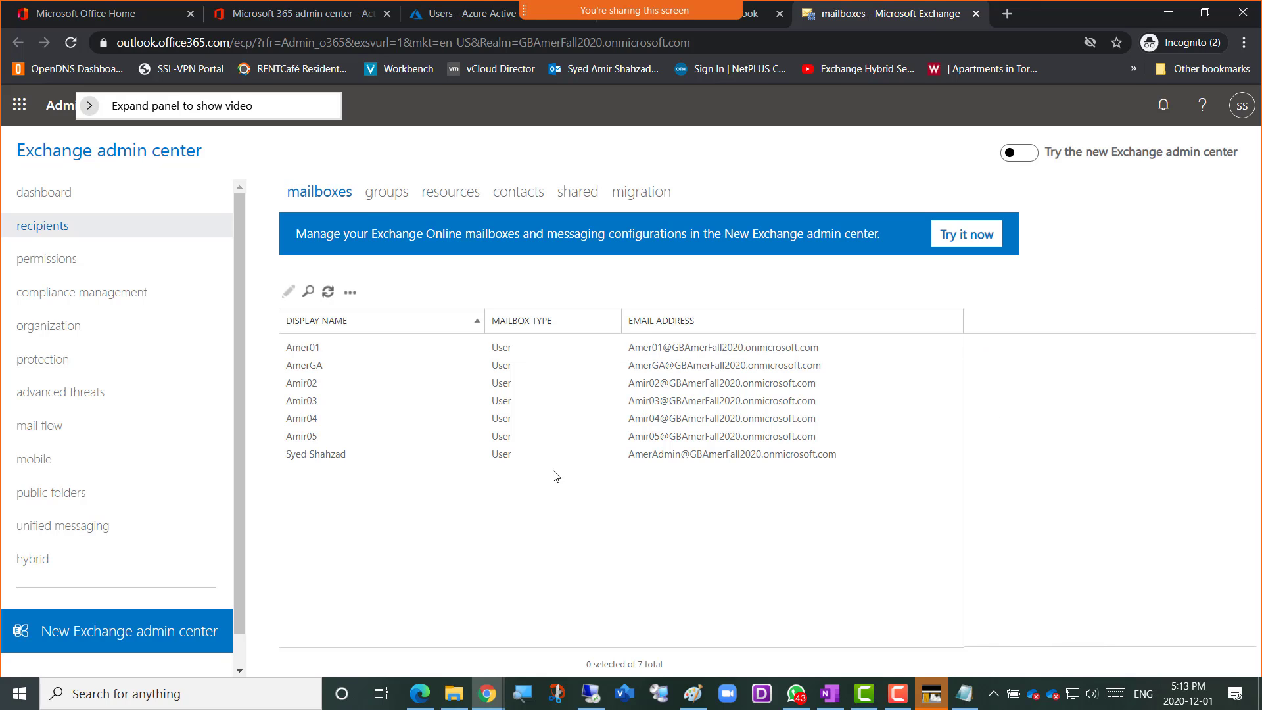
left_click(452, 20)
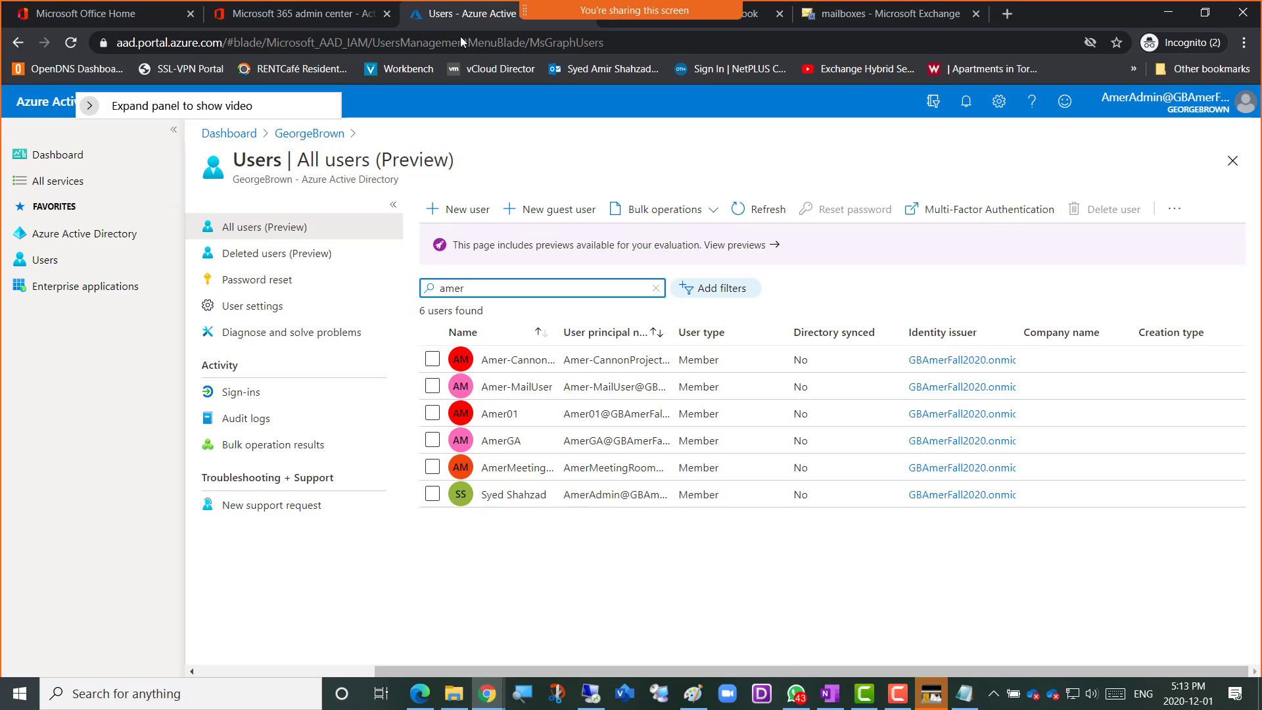
left_click(754, 21)
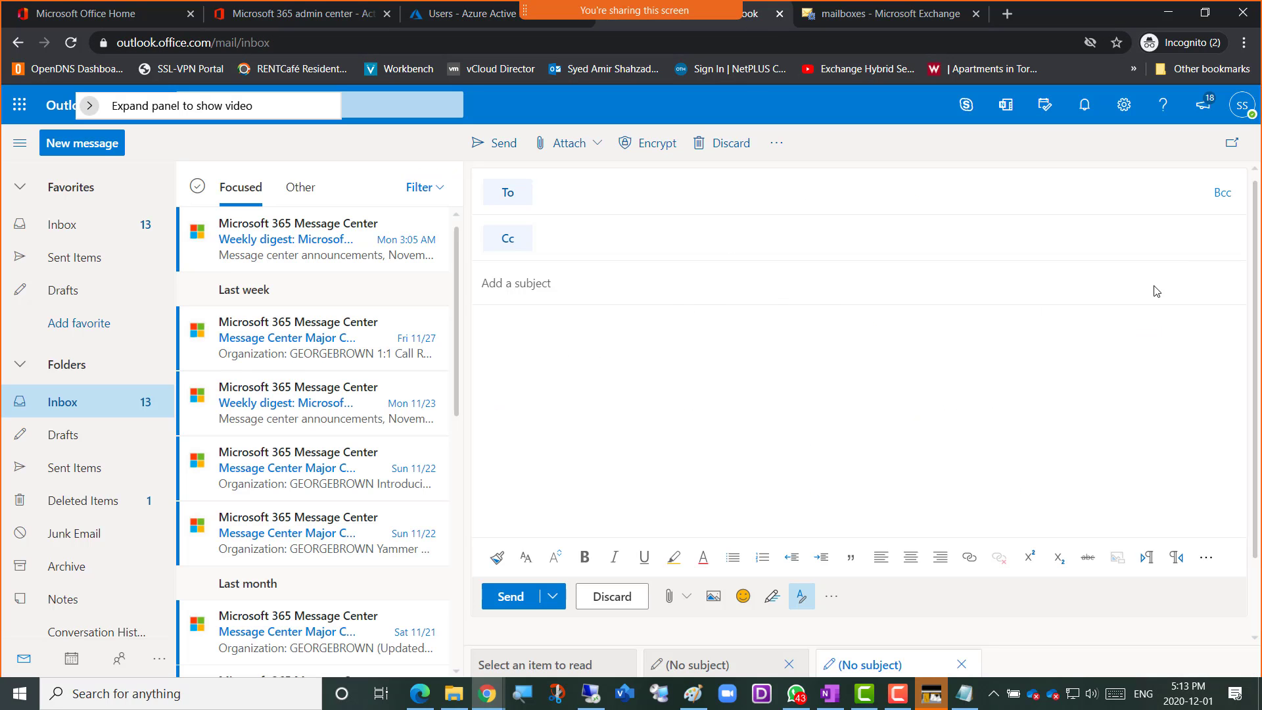
Discard the two blank drafts and open the favorite Inbox to check for the message from the shared mailbox
left_click(605, 598)
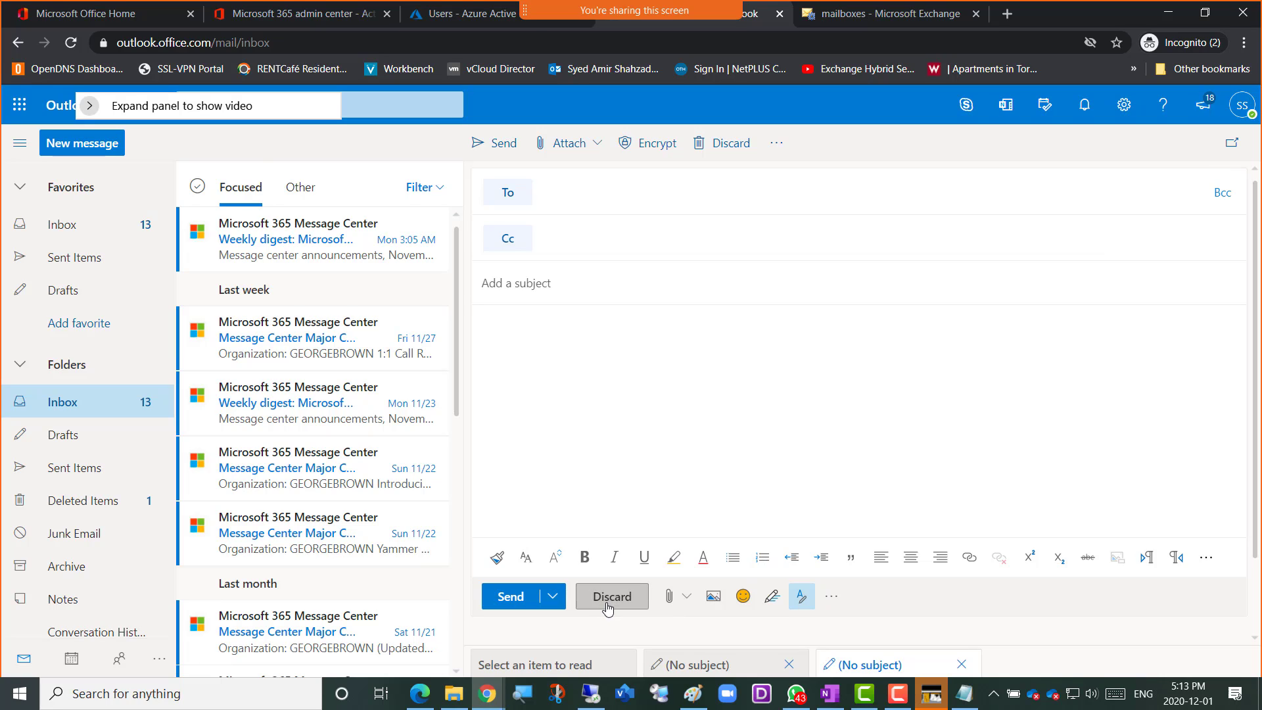
left_click(627, 604)
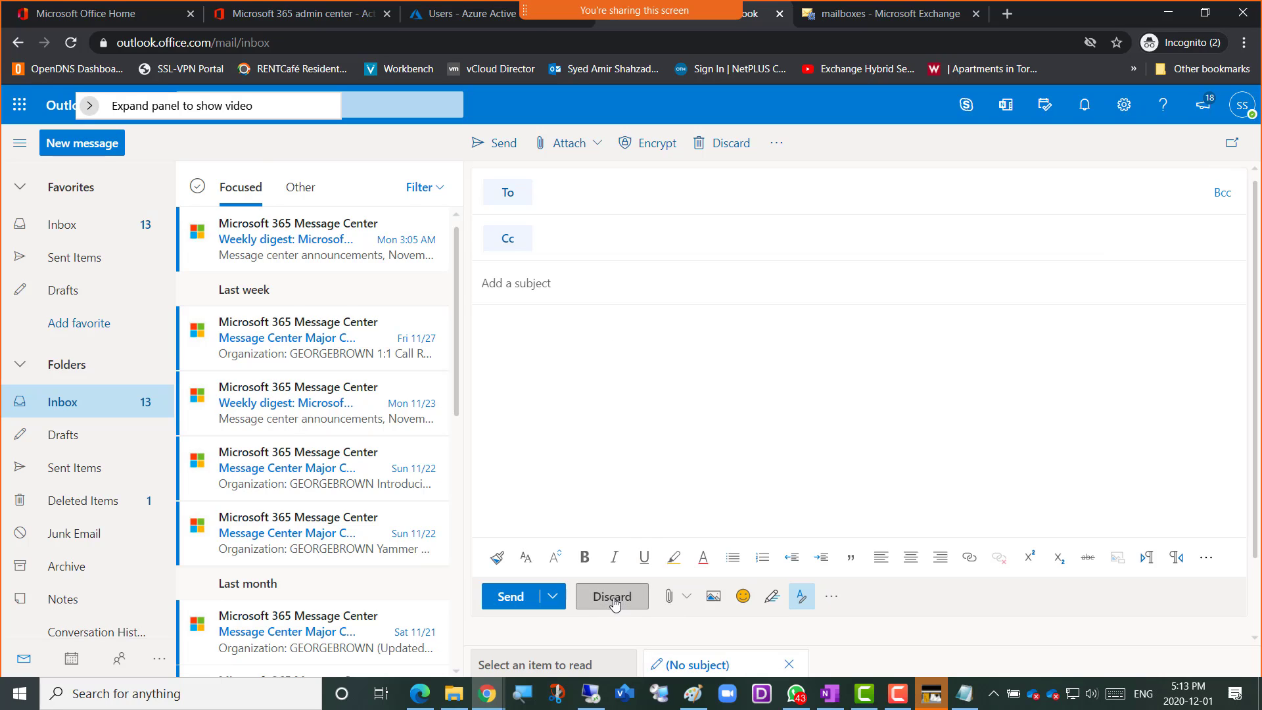
left_click(54, 225)
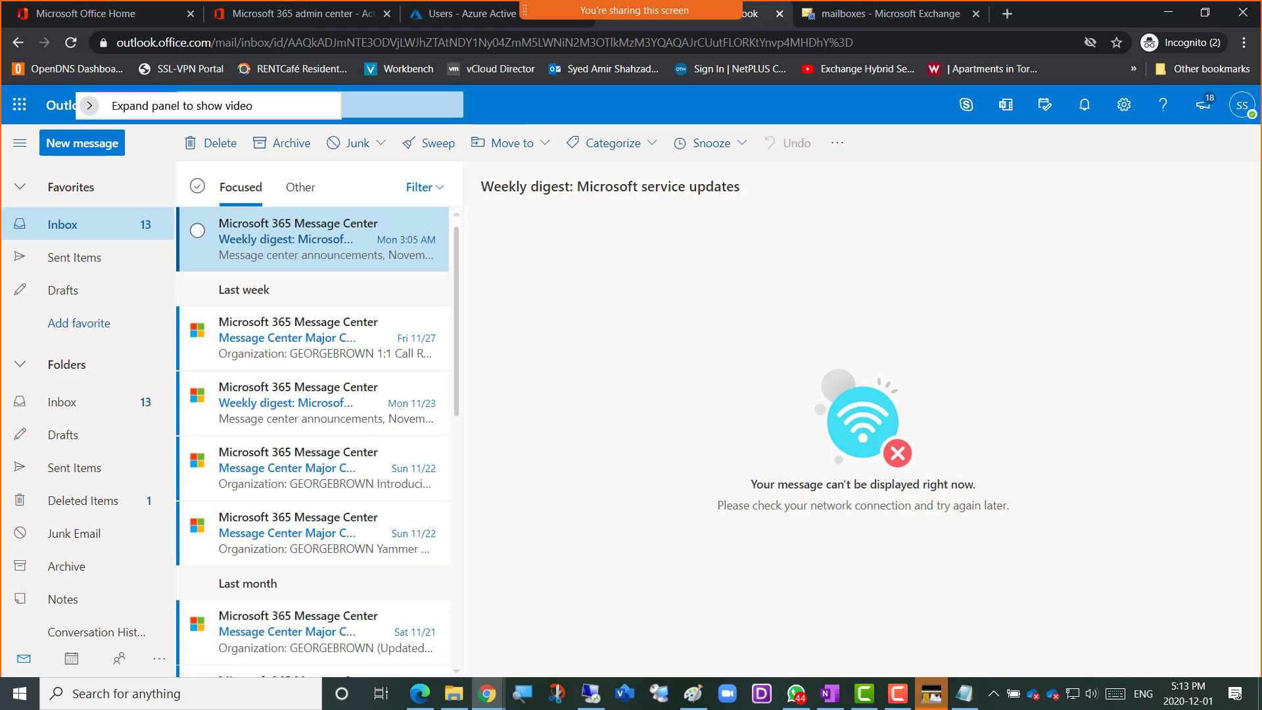
Switch to WhatsApp, examine the student's screenshot of the tech support mailbox error, and move the window away
key("alt+Tab")
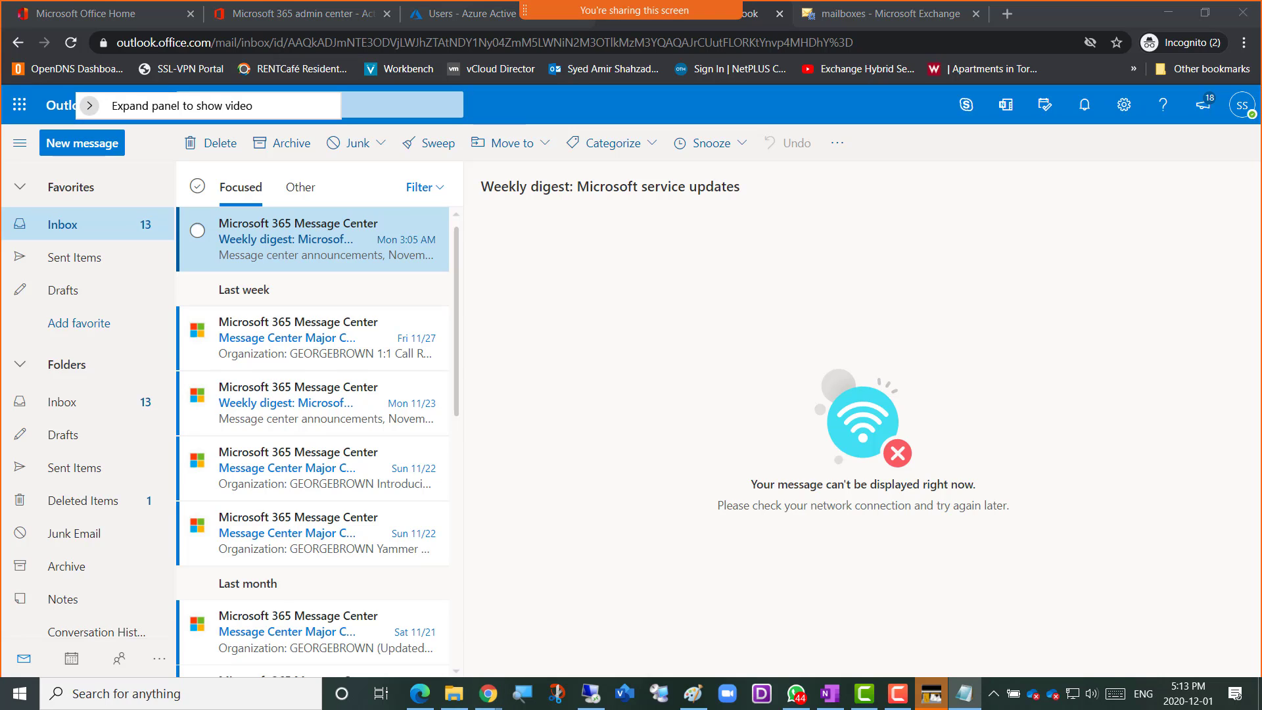
key("alt+Tab")
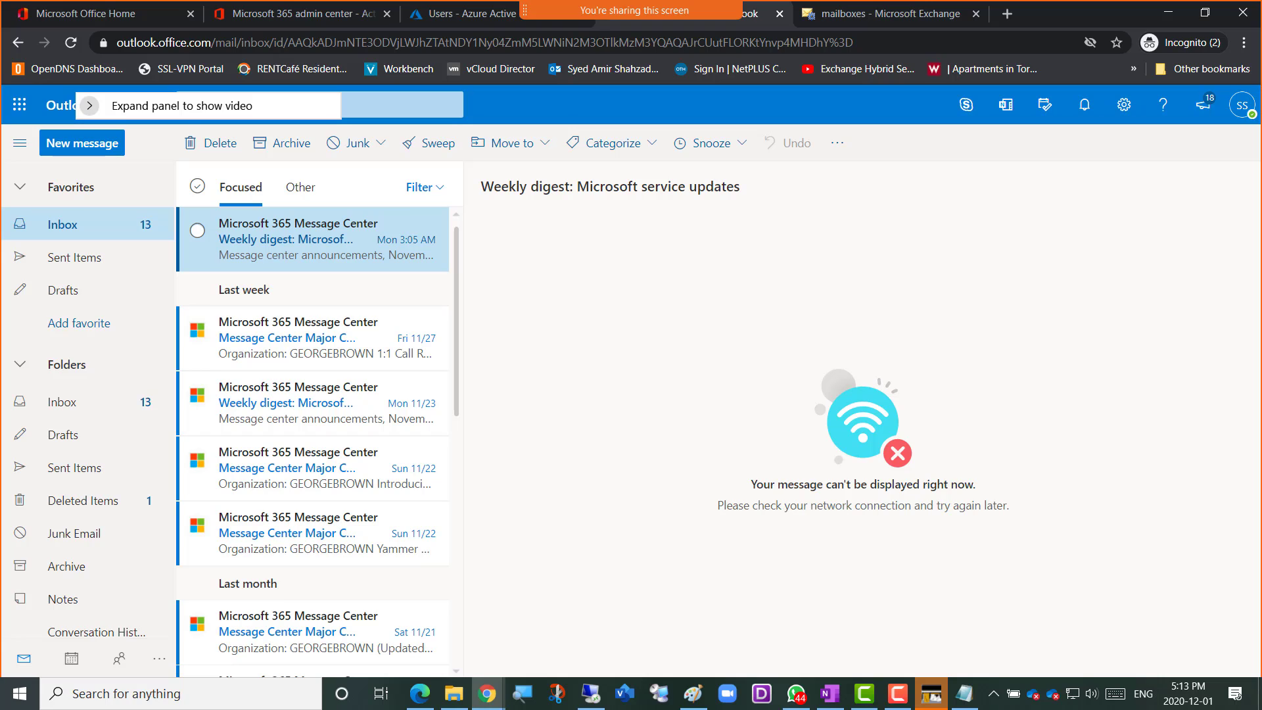
key("alt+Tab")
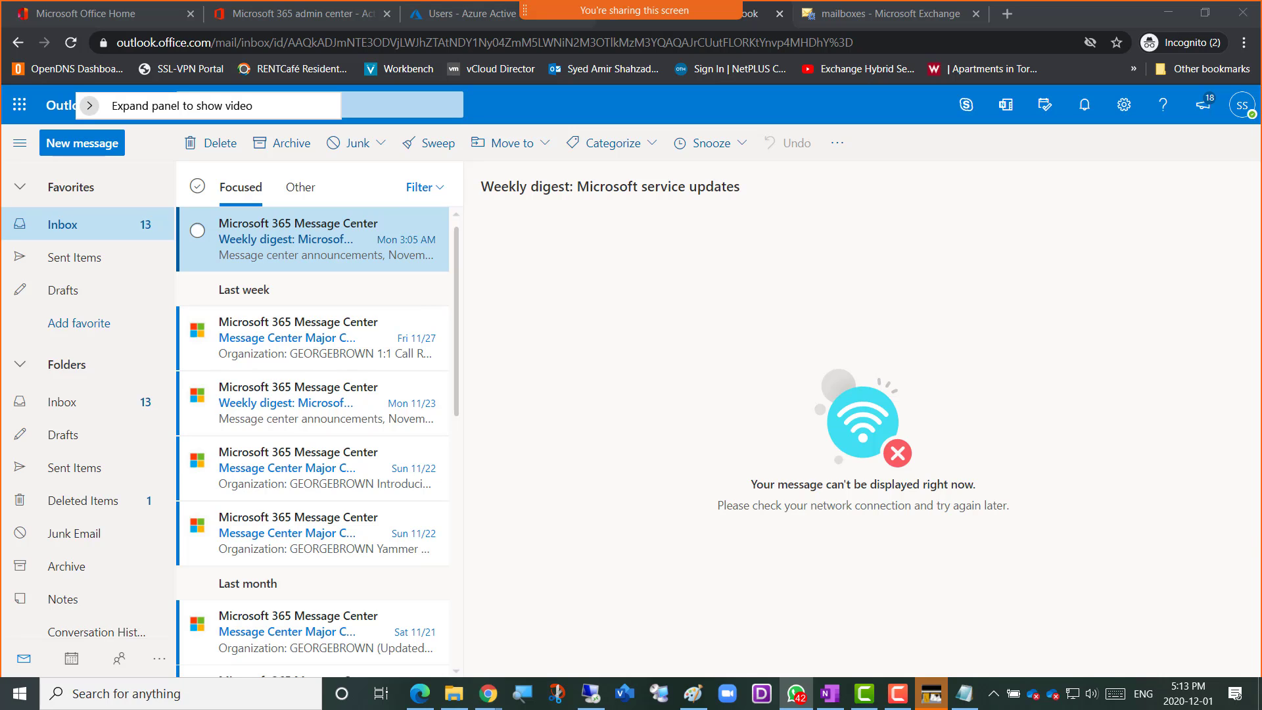
left_click_drag(1261, 26, 748, 35)
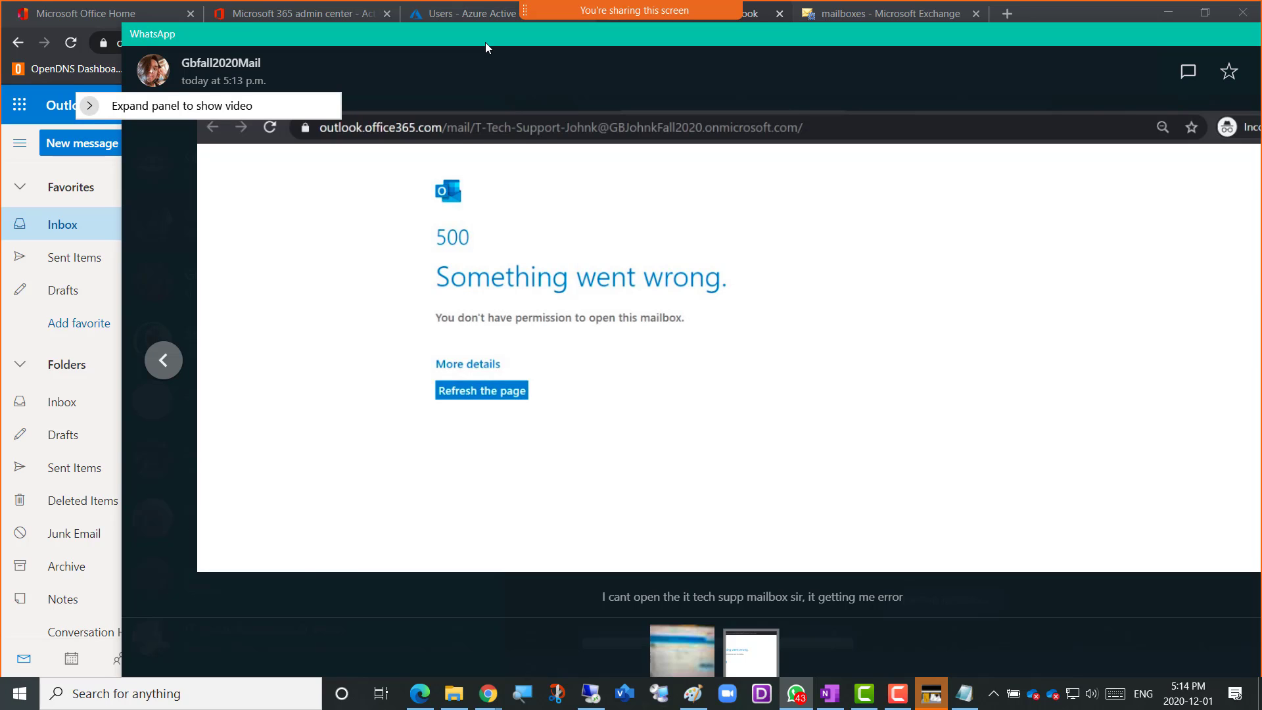
left_click_drag(485, 42, 439, 45)
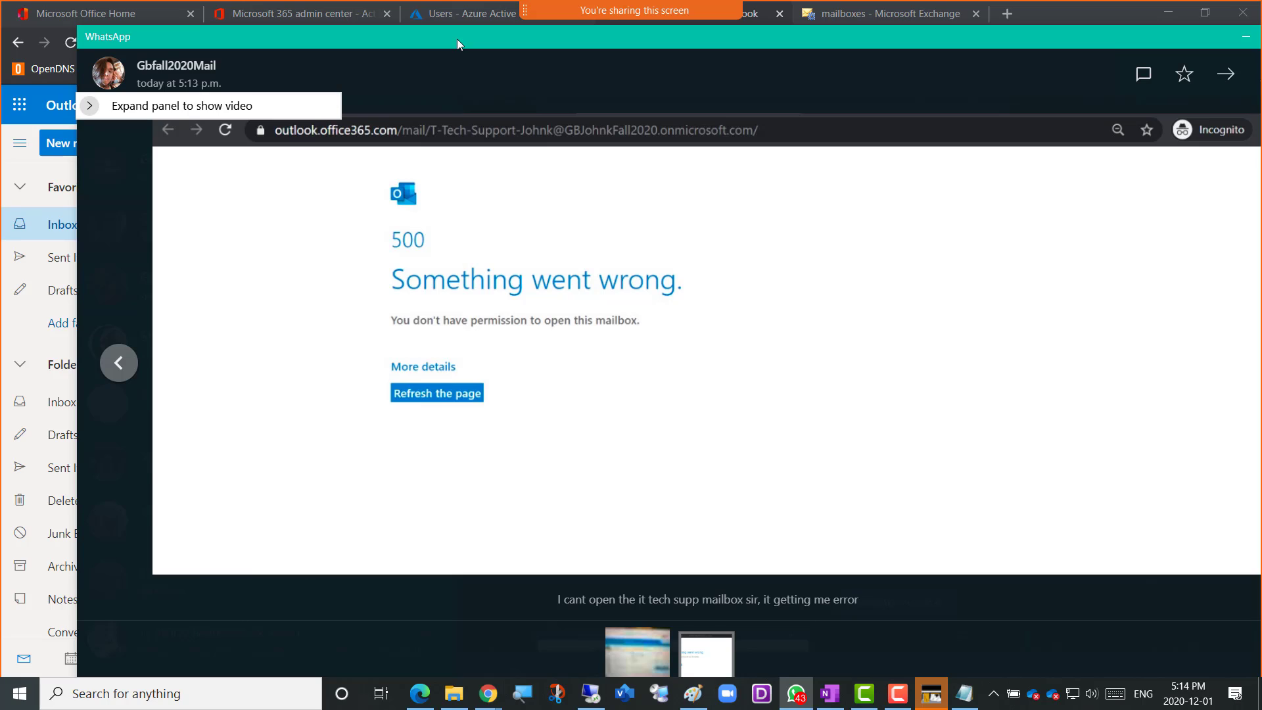
left_click_drag(460, 40, 483, 44)
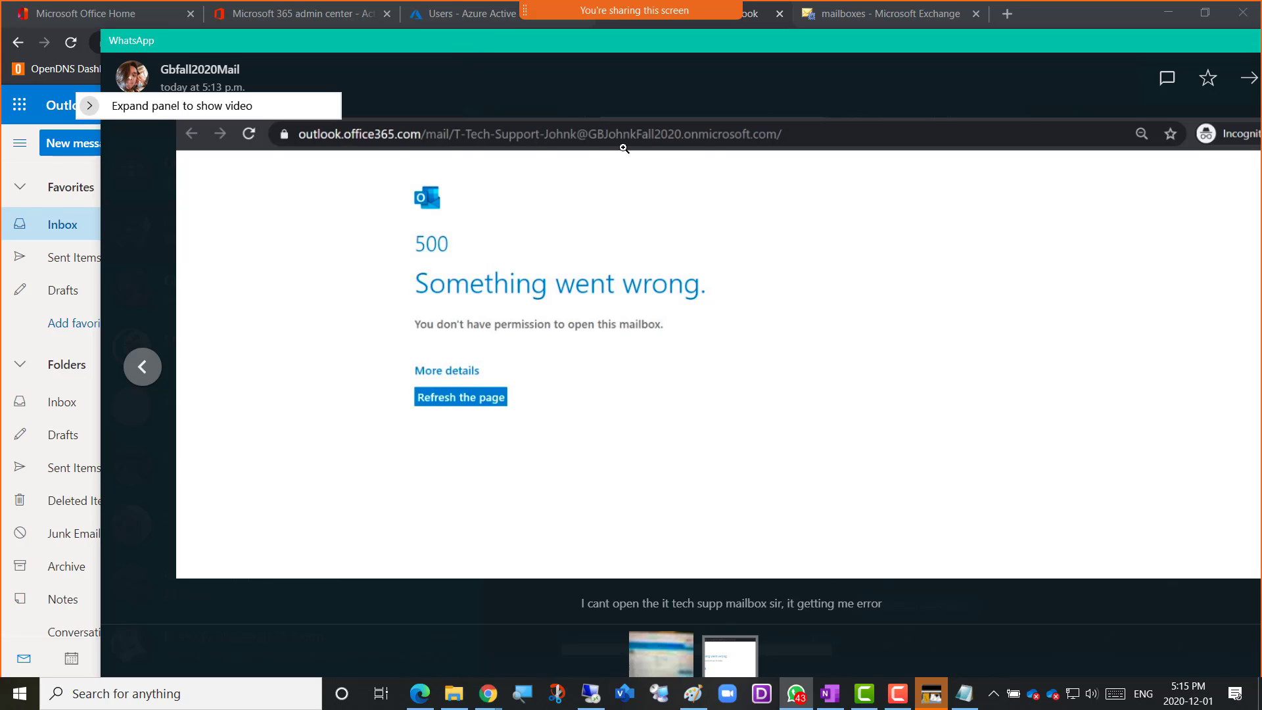
left_click_drag(408, 41, 1261, 74)
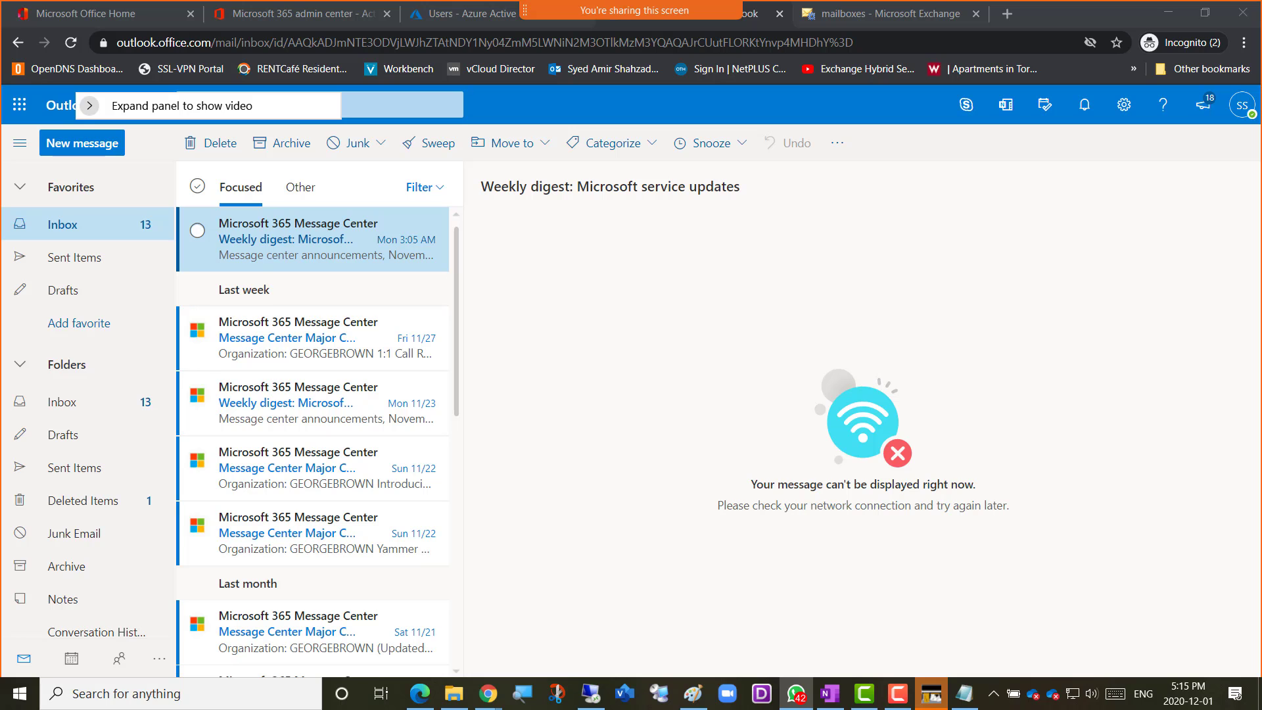
Examine the WhatsApp photo of the Authenticator app code setup page up close, and return to the administrator's mailbox
left_click_drag(1261, 27, 552, 27)
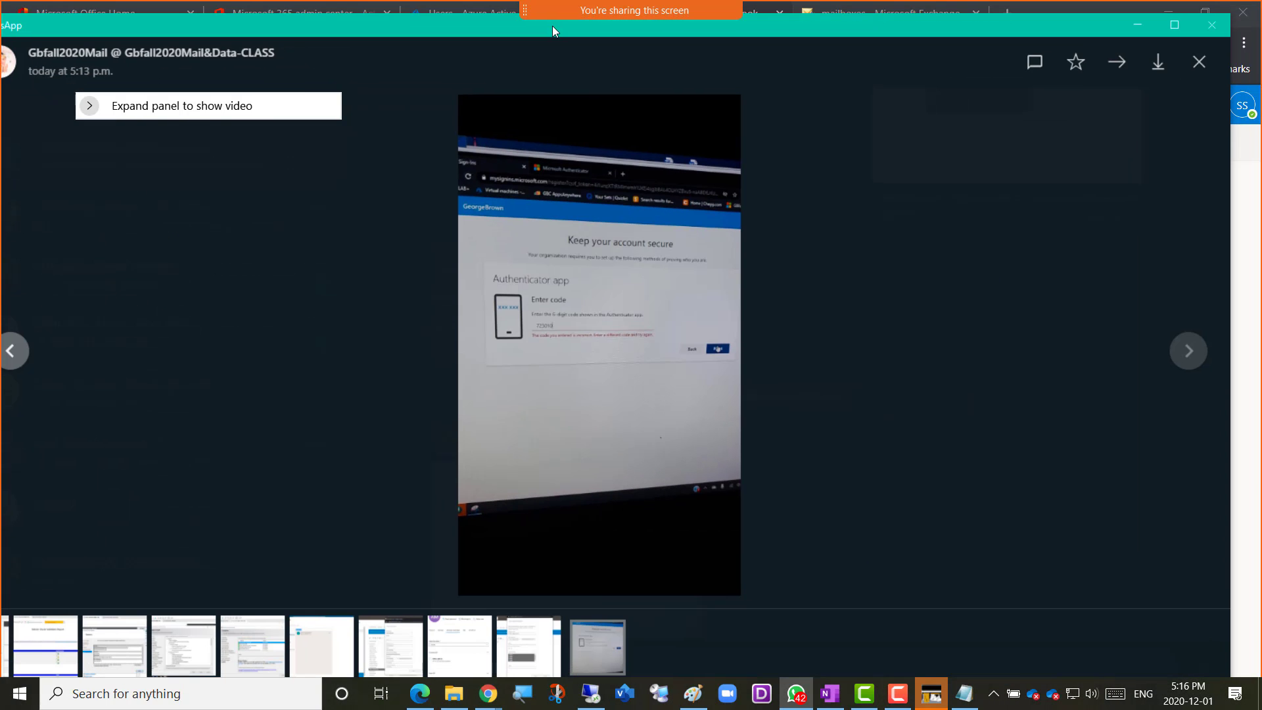
left_click(649, 358)
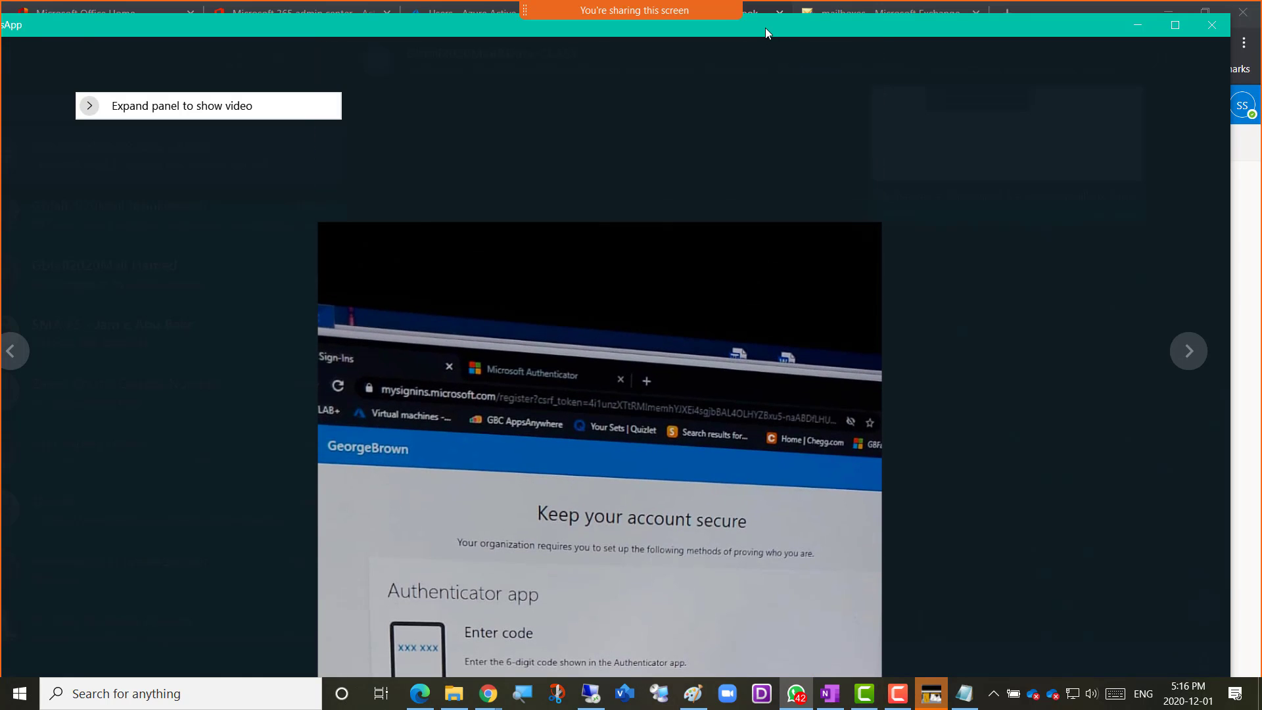
left_click_drag(766, 28, 1261, 63)
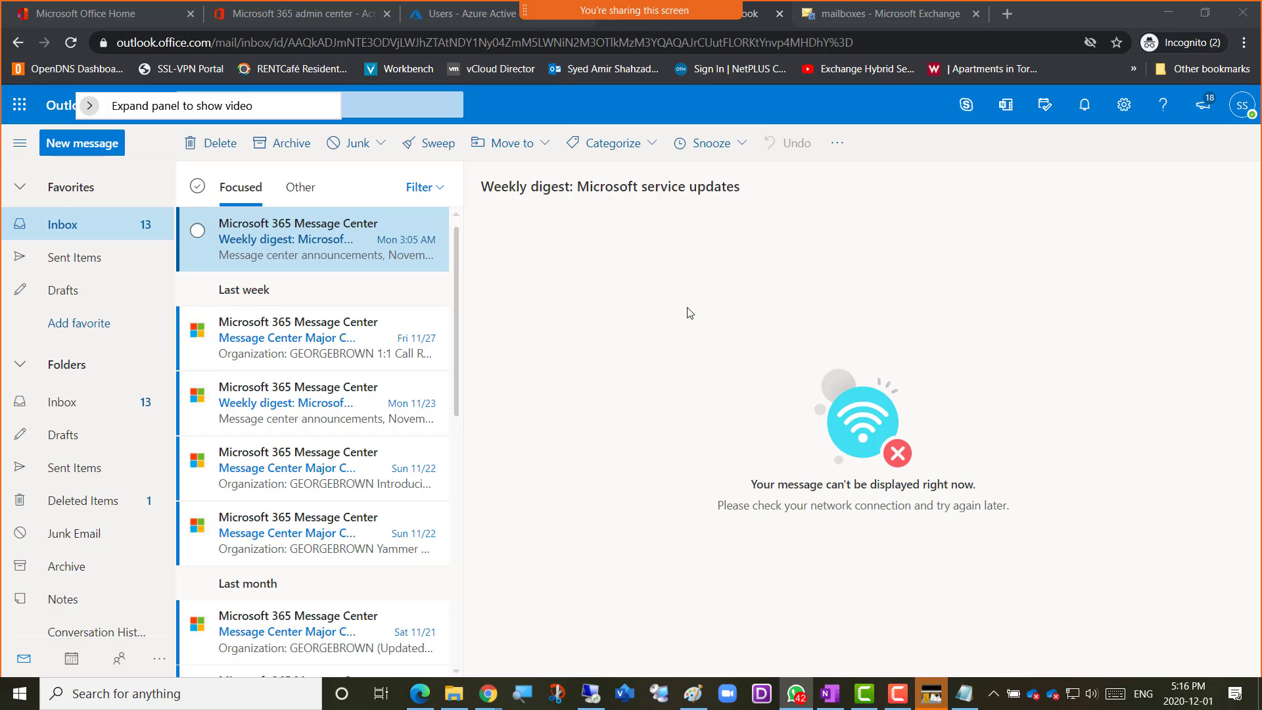
left_click(640, 302)
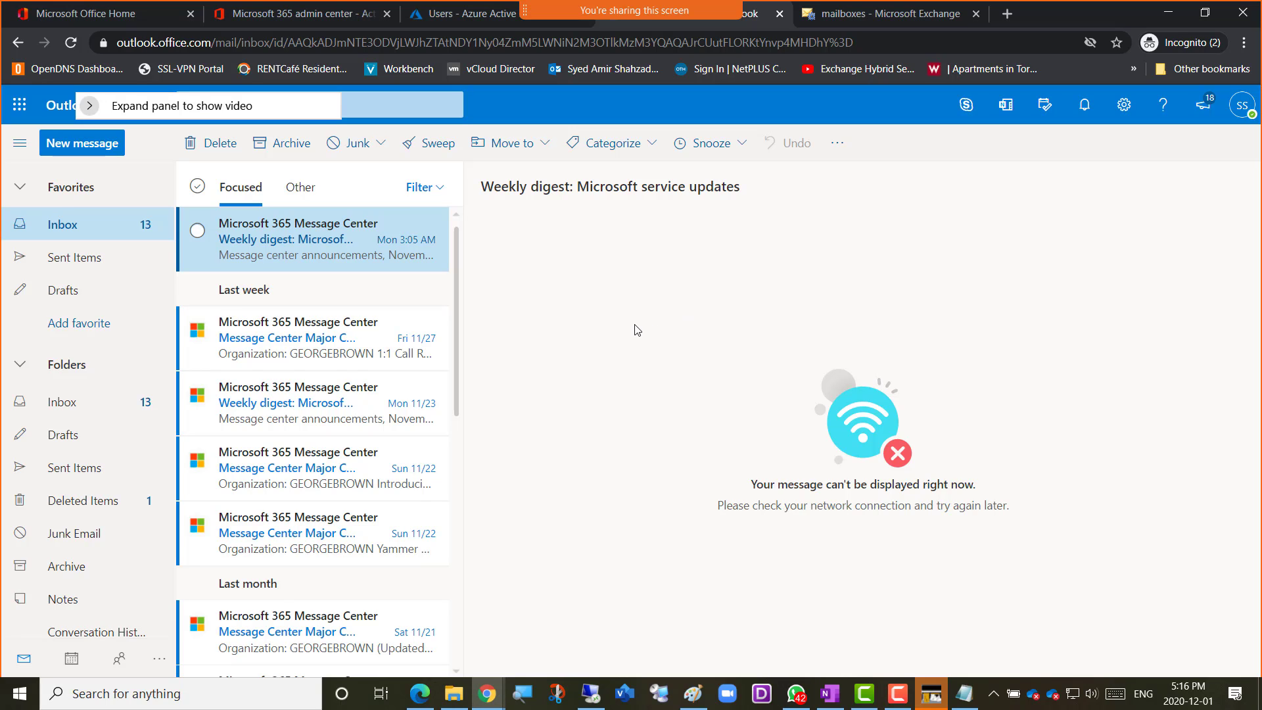
Examine the newest class screenshot of an Outlook error page in WhatsApp and return to the administrator's mailbox
key("alt+Tab")
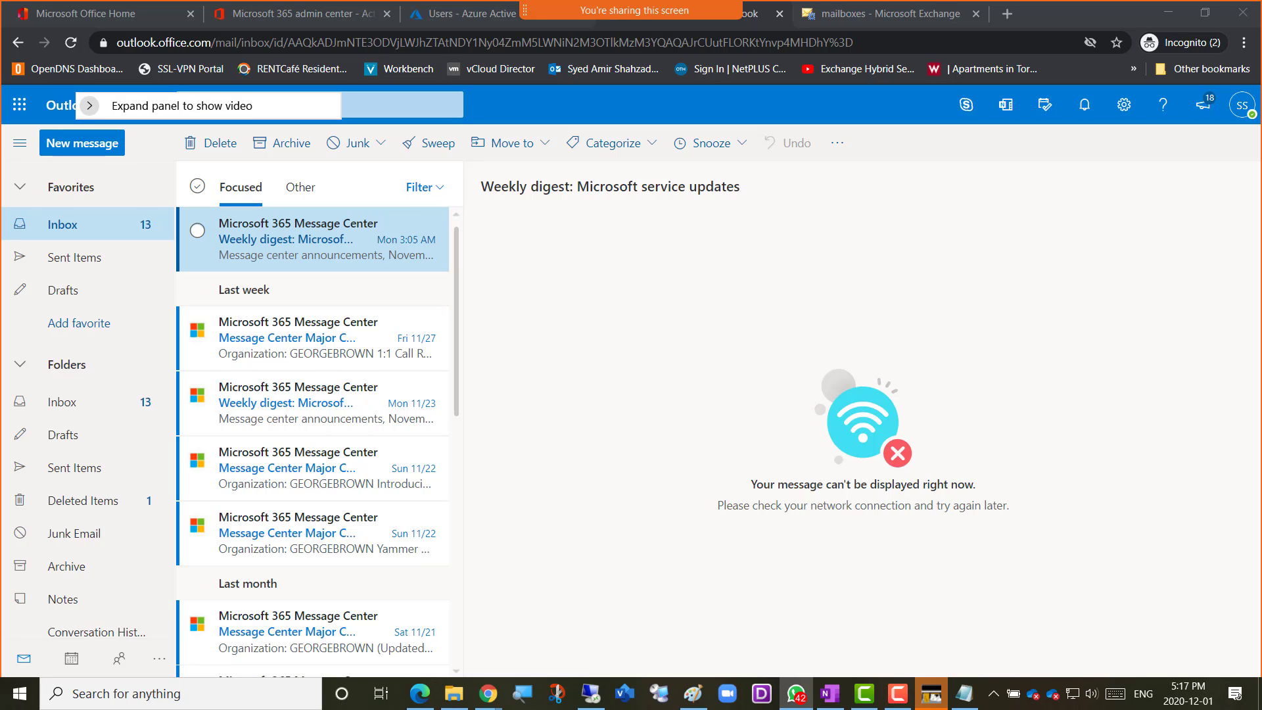
left_click_drag(1261, 15, 493, 15)
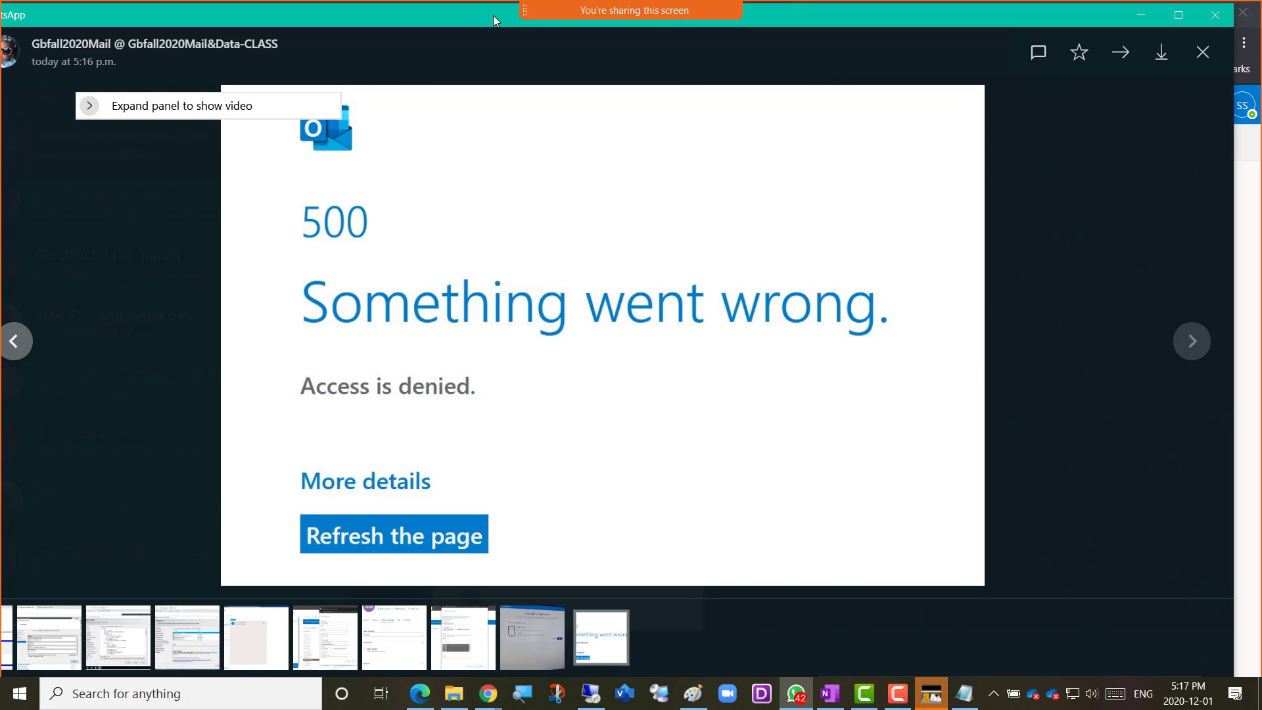
double_click(490, 14)
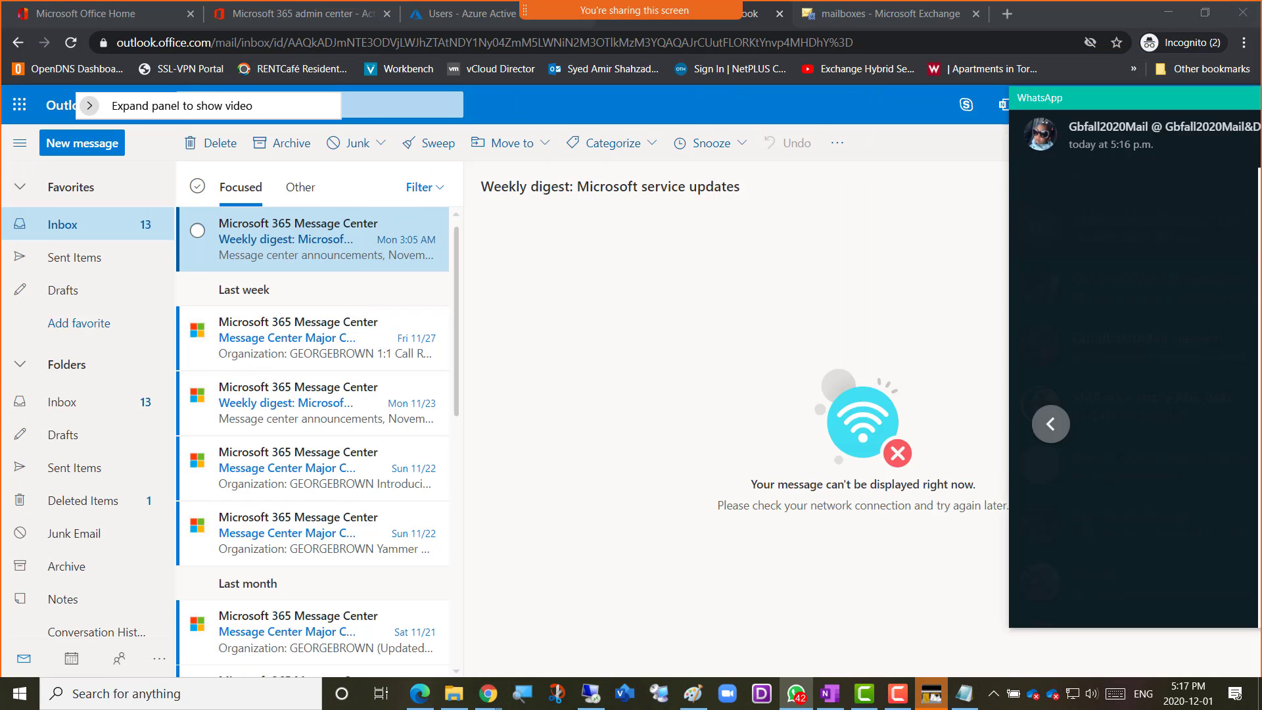
left_click_drag(1144, 98, 1261, 98)
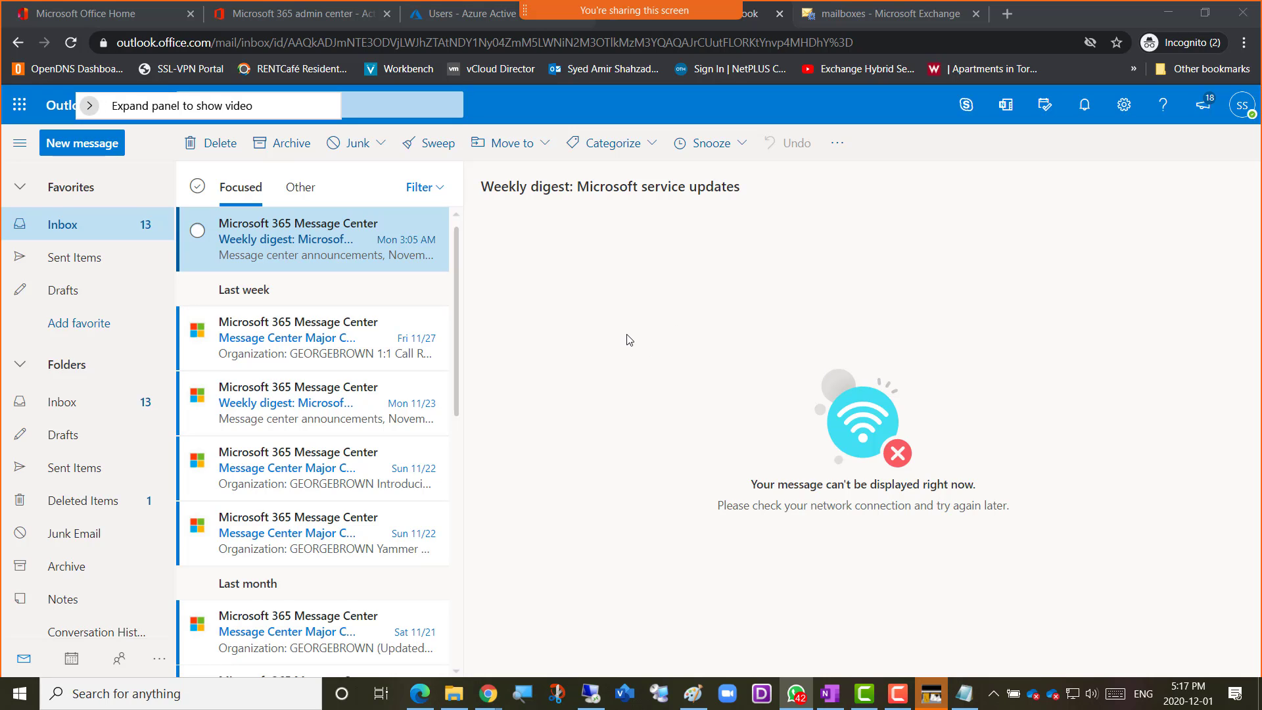
left_click(618, 316)
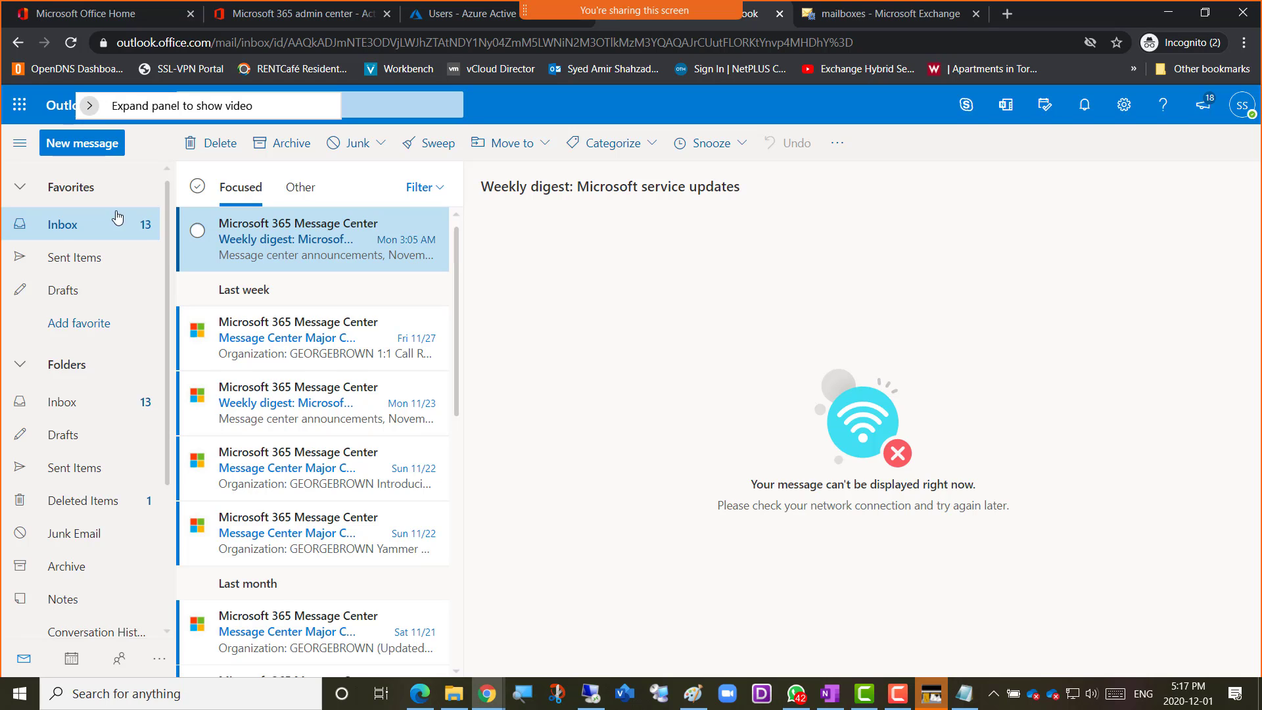
Reload the Outlook mailbox page and sign out of the delegate user's account
left_click(70, 46)
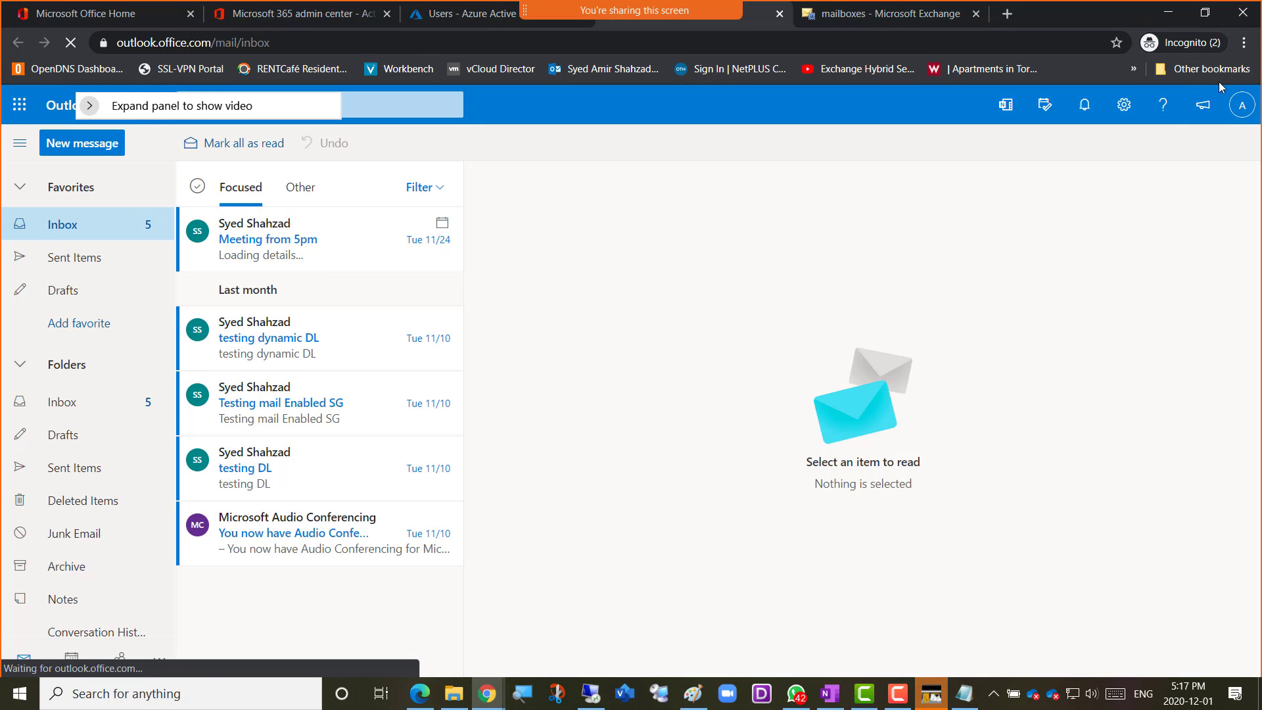
left_click(1242, 110)
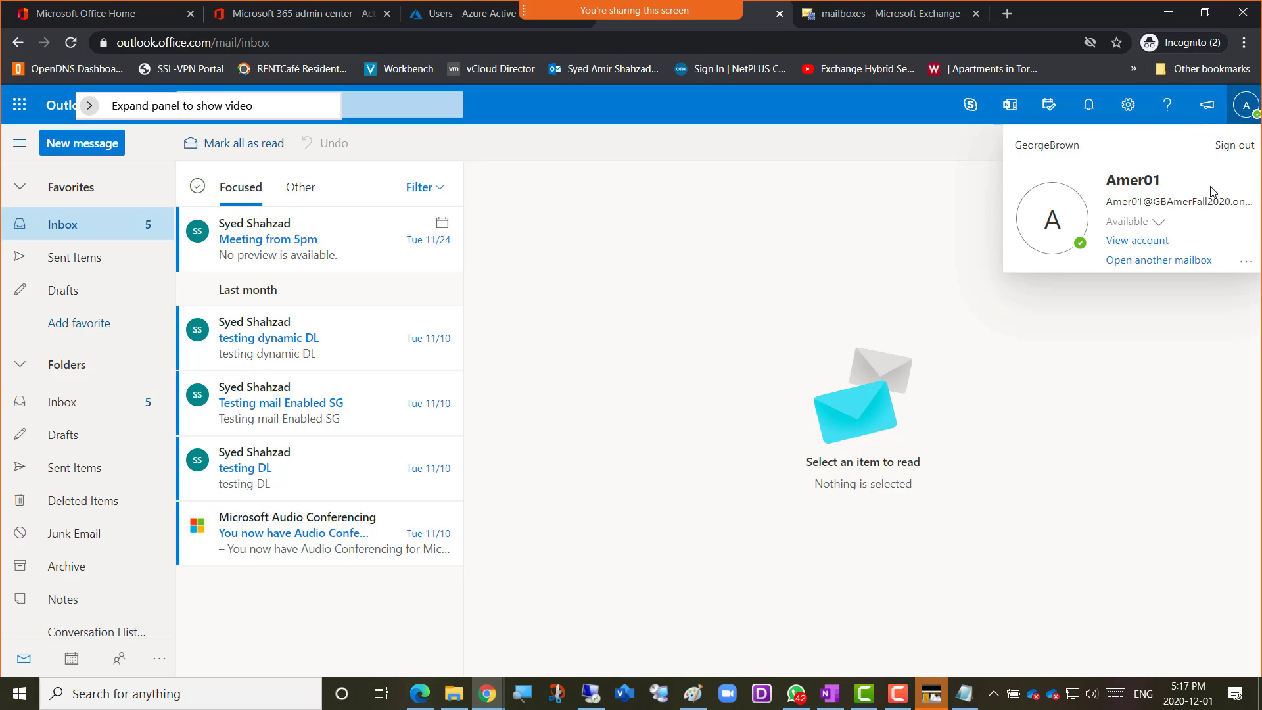
left_click(1233, 145)
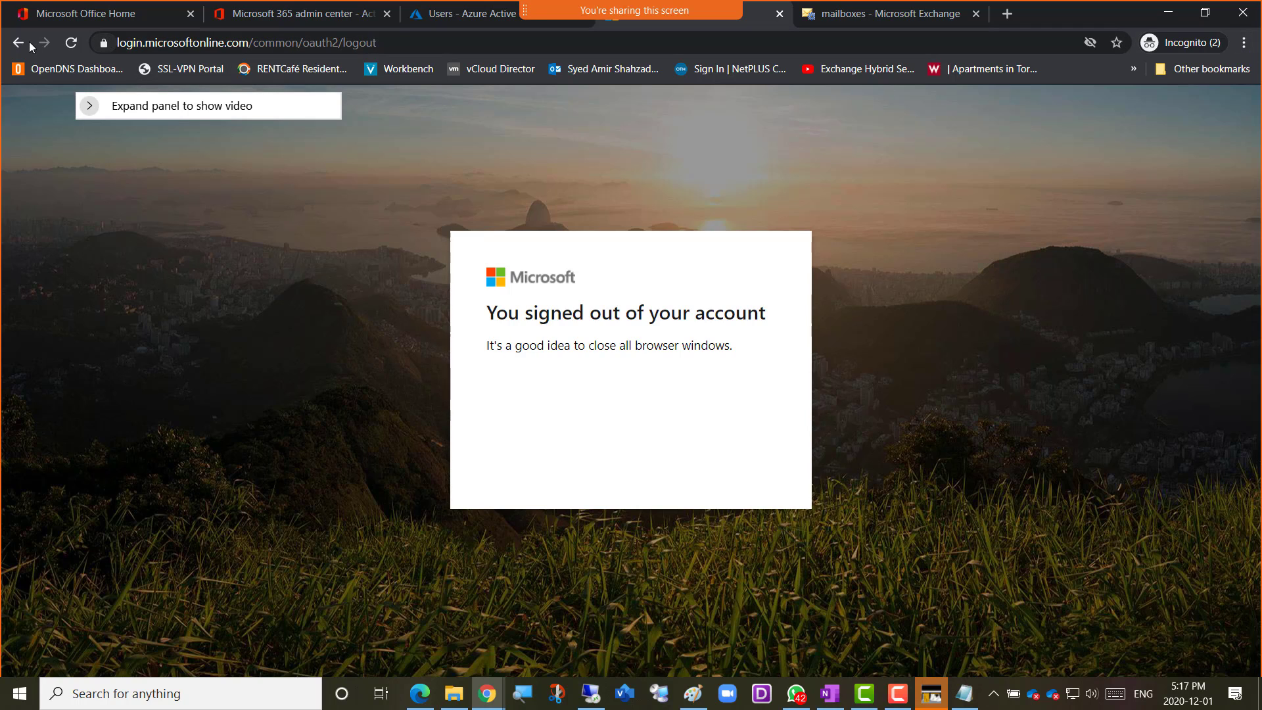
Open the Office portal sign-in page, choose the administrator account and sign in with its password
left_click(71, 43)
left_click(382, 43)
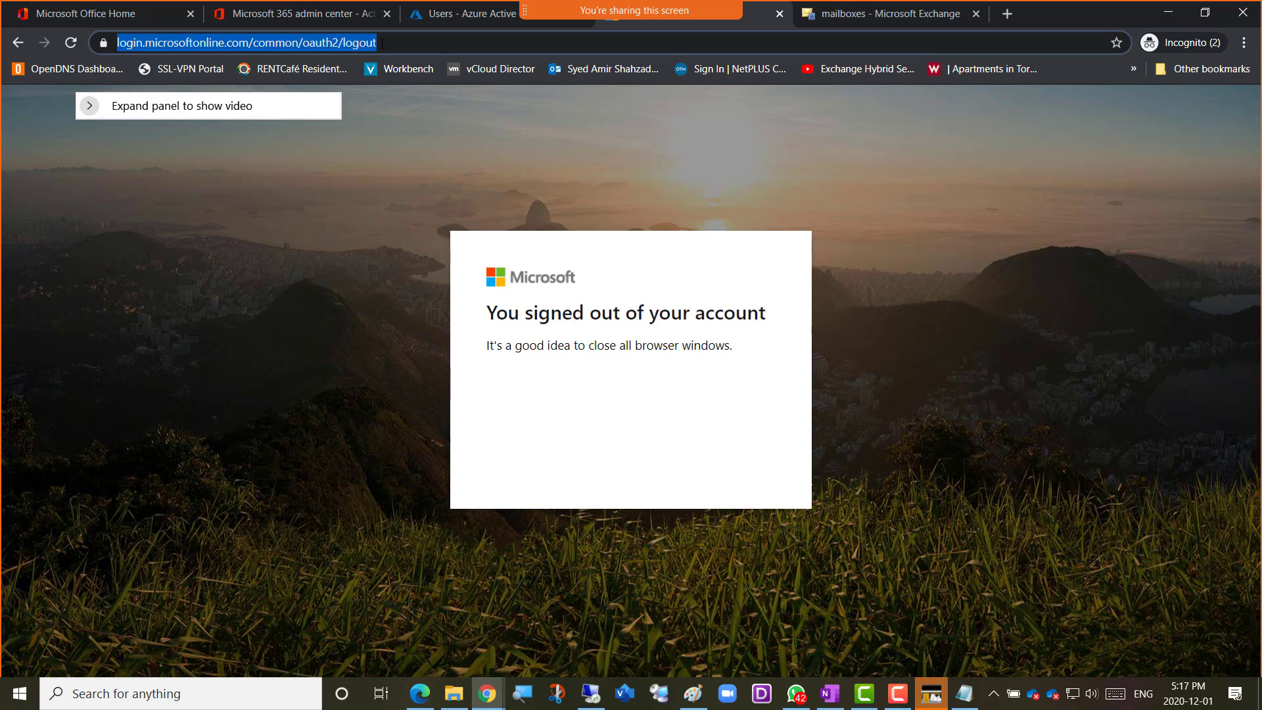
type("portal.office.com")
key("Return")
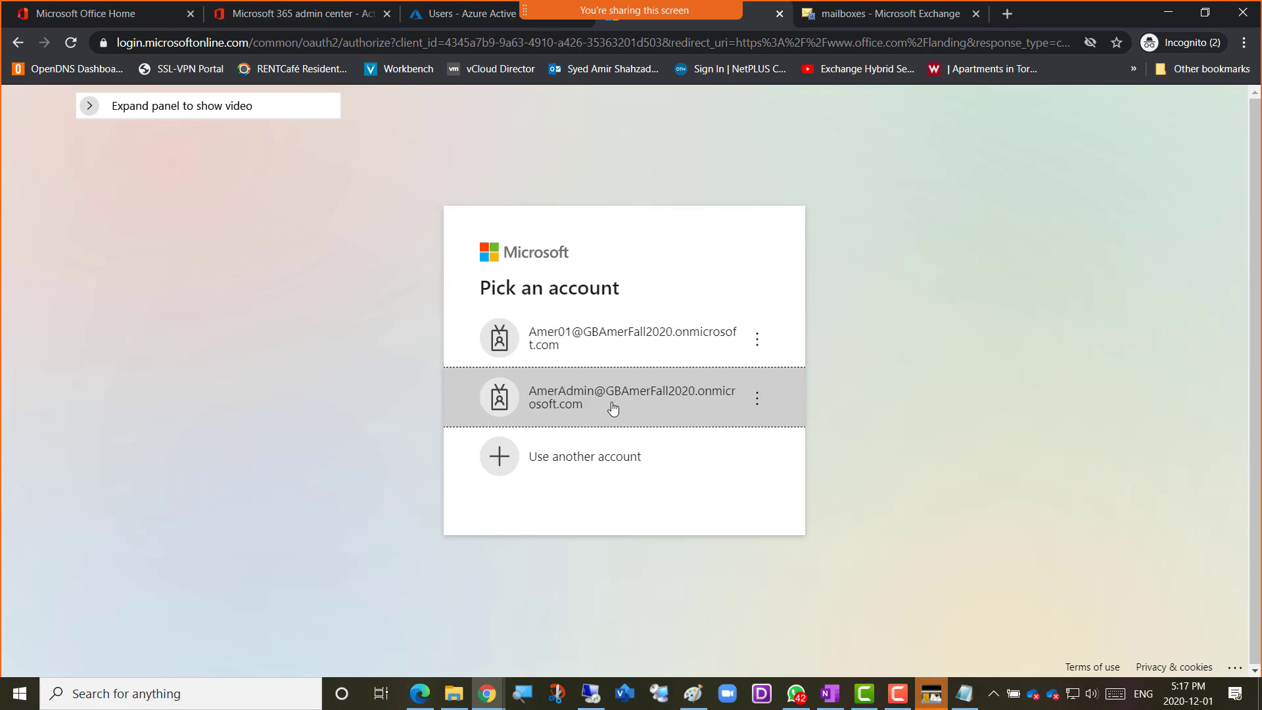
left_click(613, 408)
type("••••••")
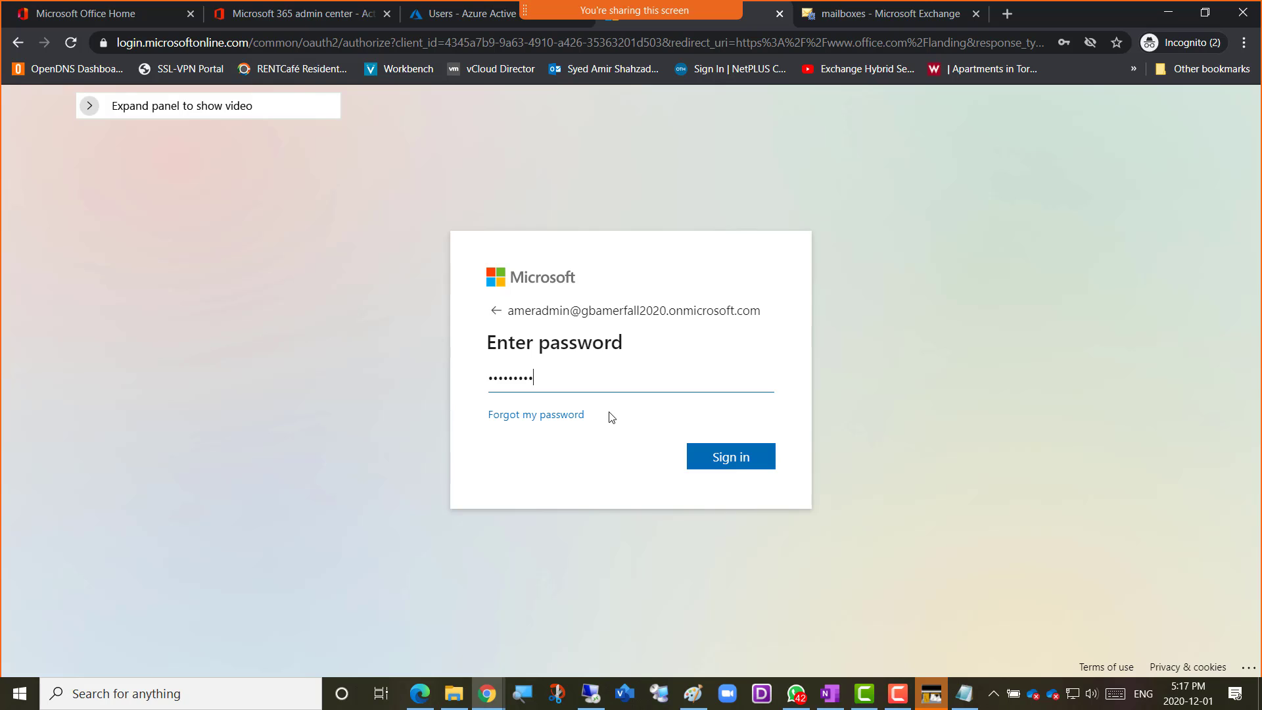
key("Return")
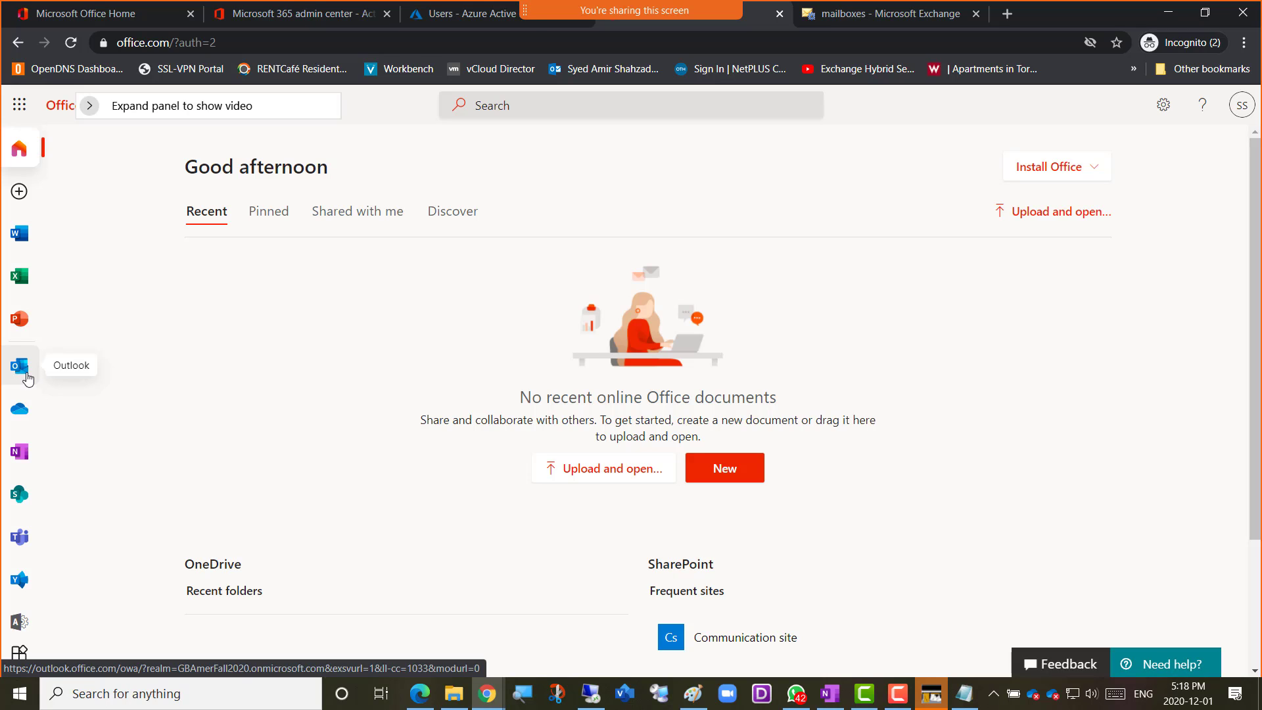
Open the administrator's Outlook inbox and examine the "I resolved the issue" message from IT-tech-Support-Amer, including its Tech Support signature
left_click(17, 376)
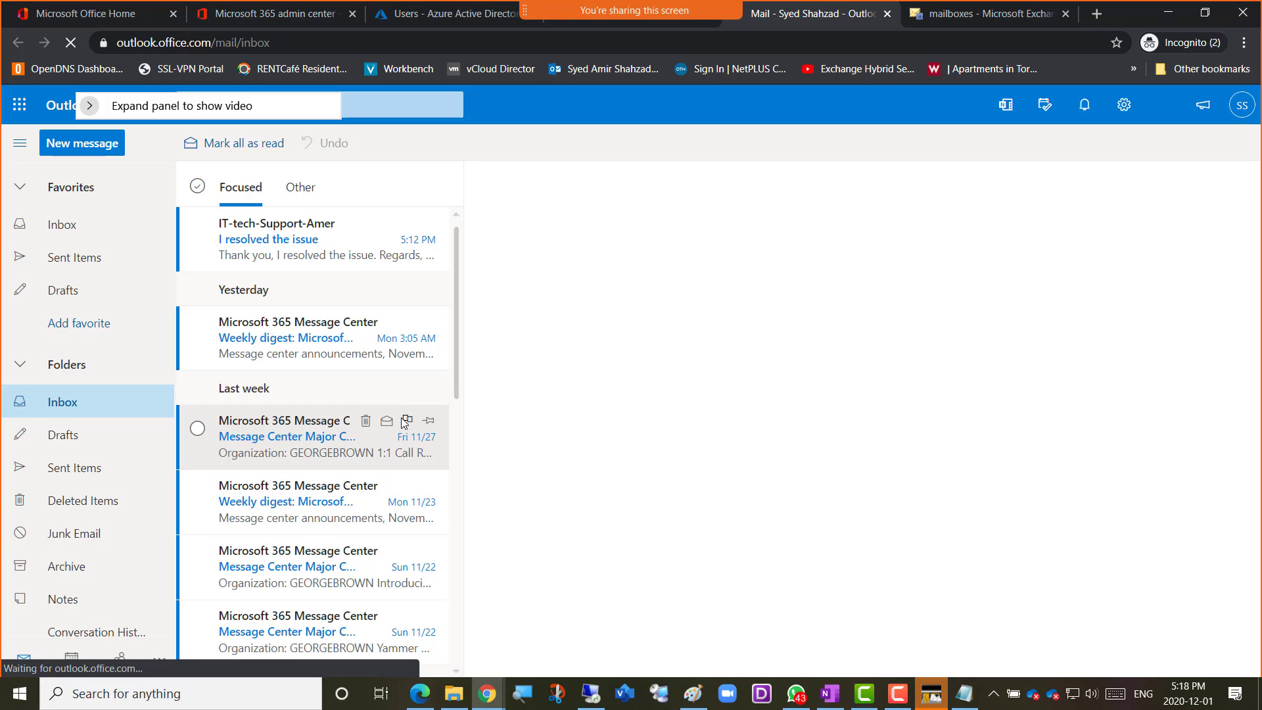
left_click(268, 238)
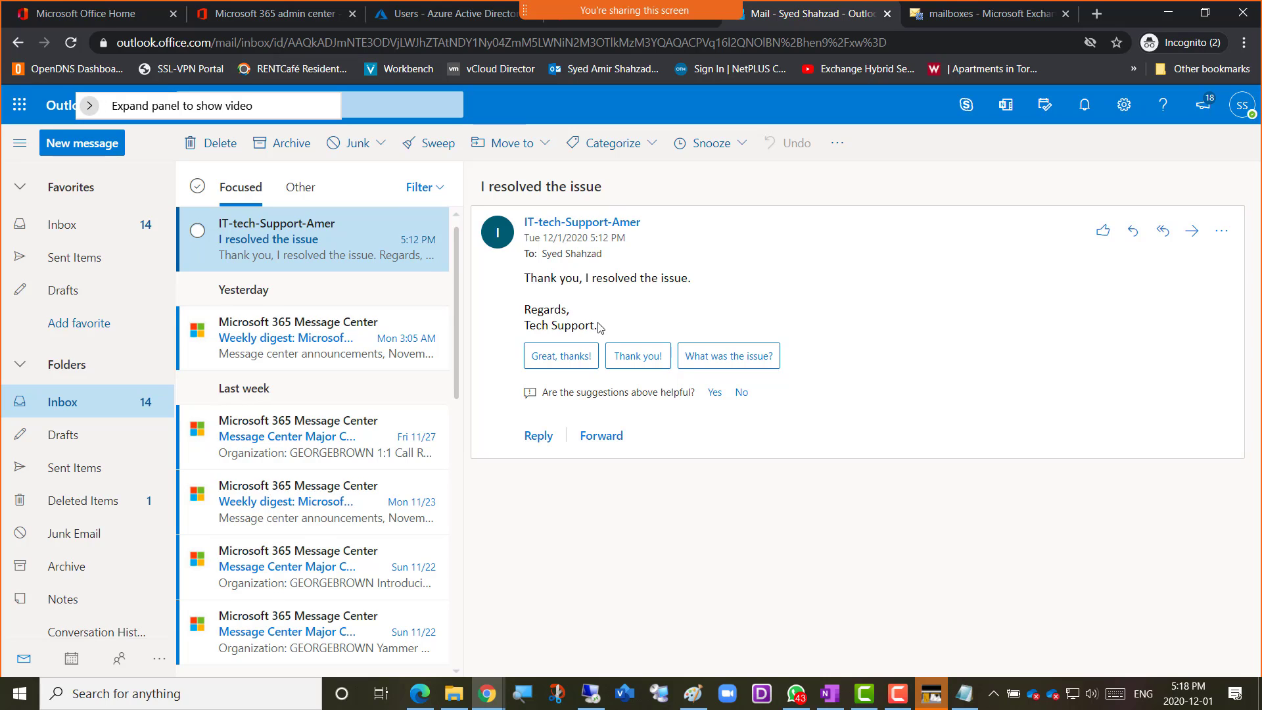
left_click_drag(606, 329, 520, 327)
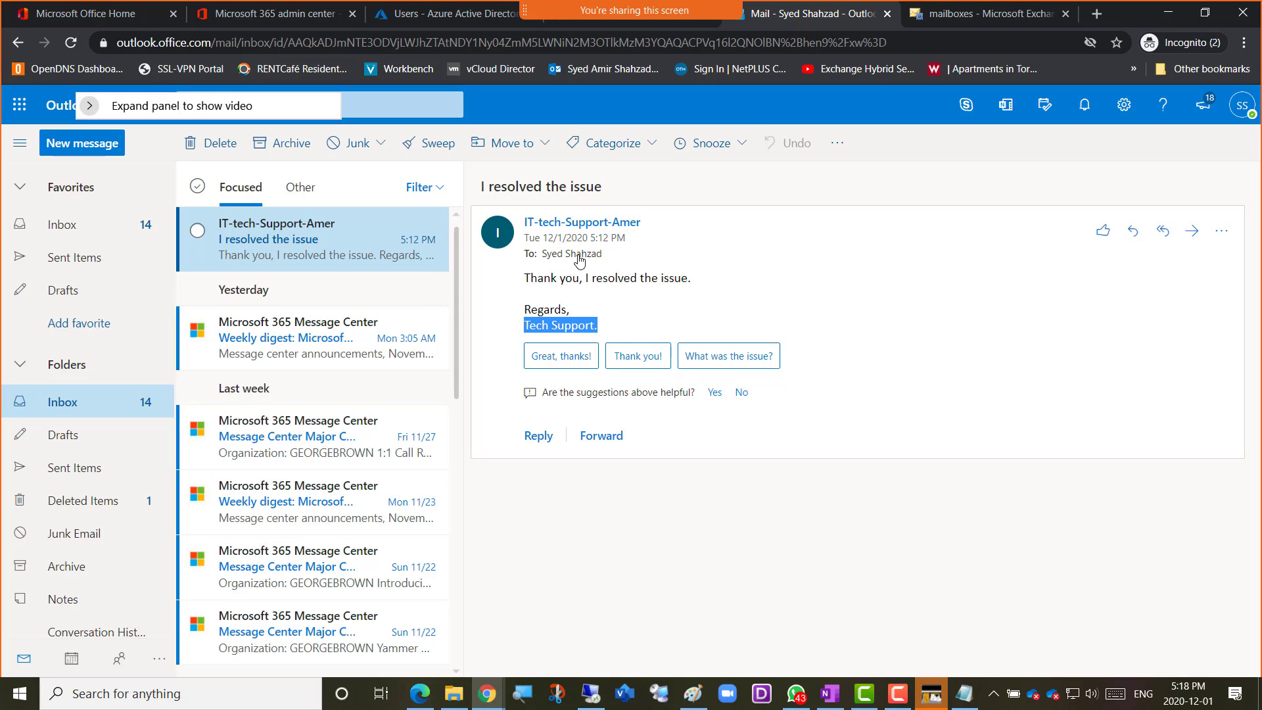
left_click(637, 316)
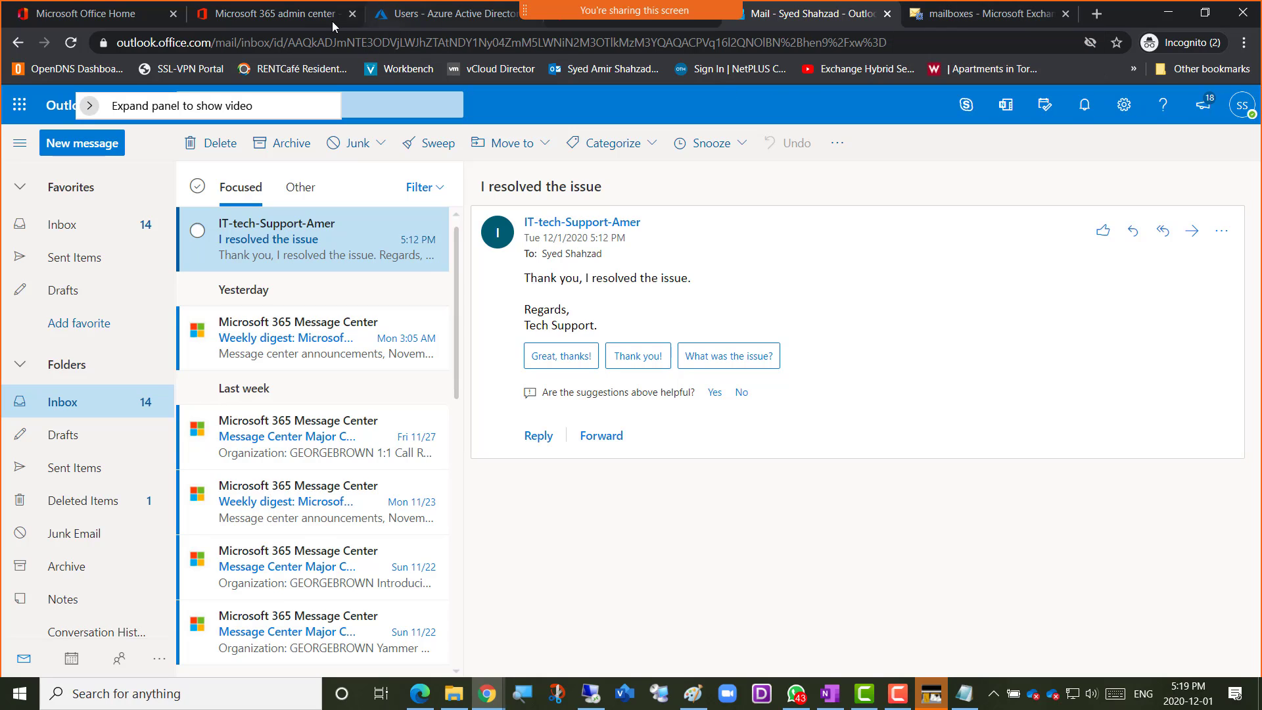
Return to the Exchange admin center, reload it and open the migration section under recipients
left_click(933, 18)
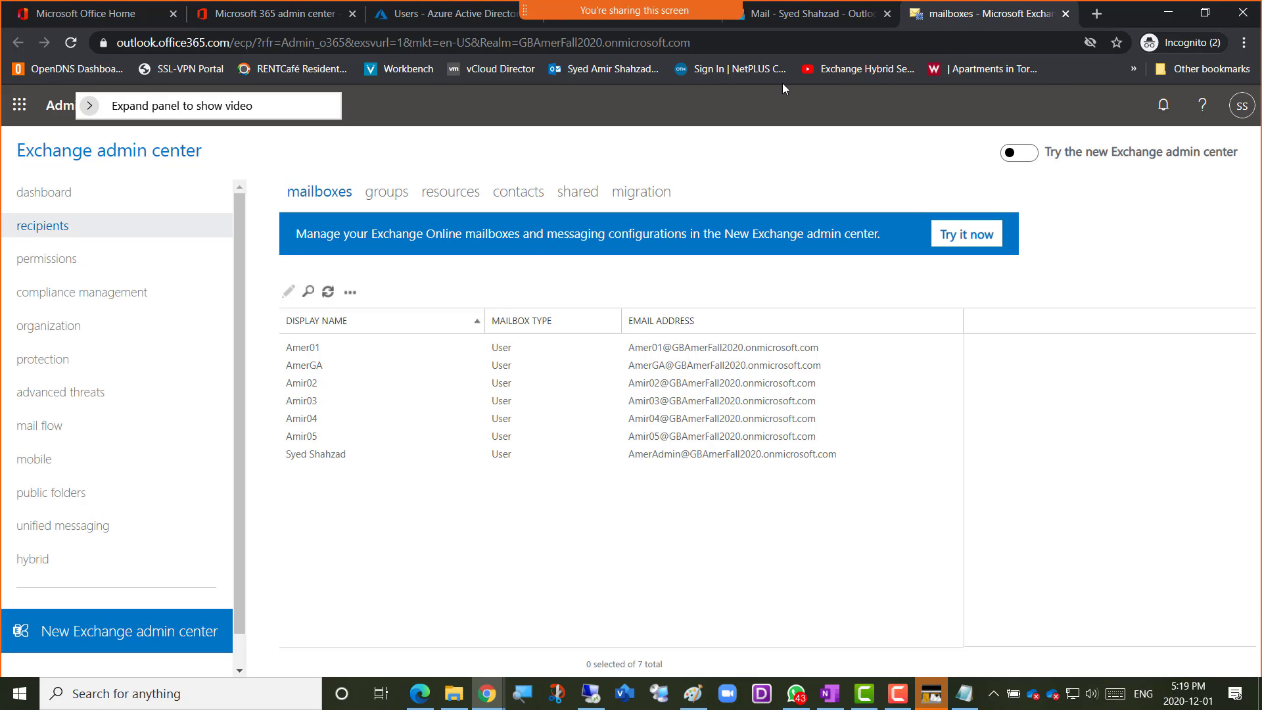
left_click(71, 42)
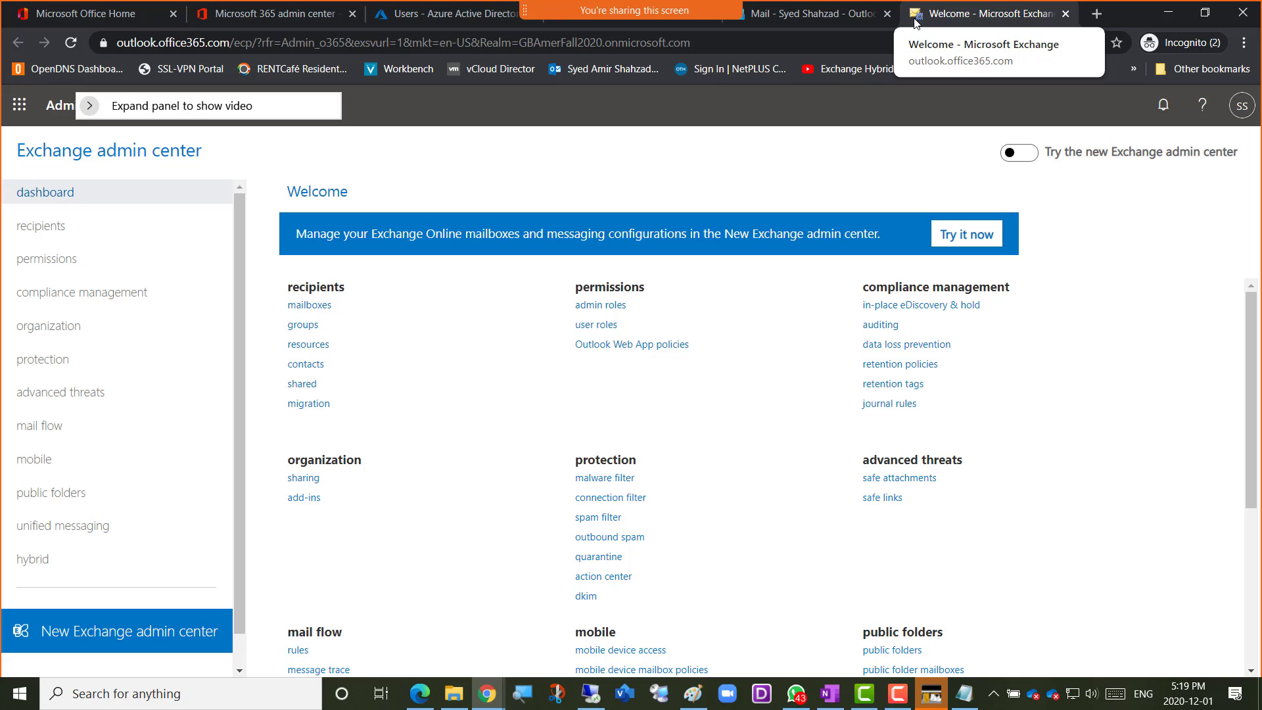
left_click(46, 226)
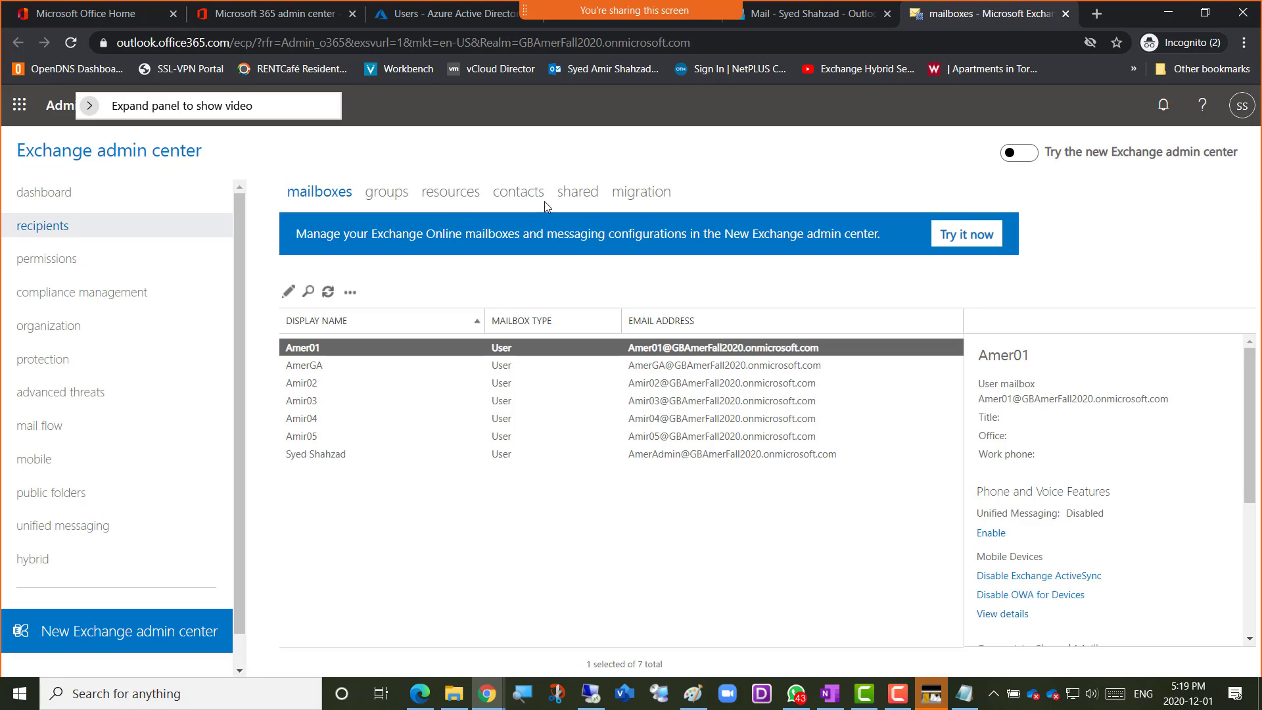
left_click(647, 201)
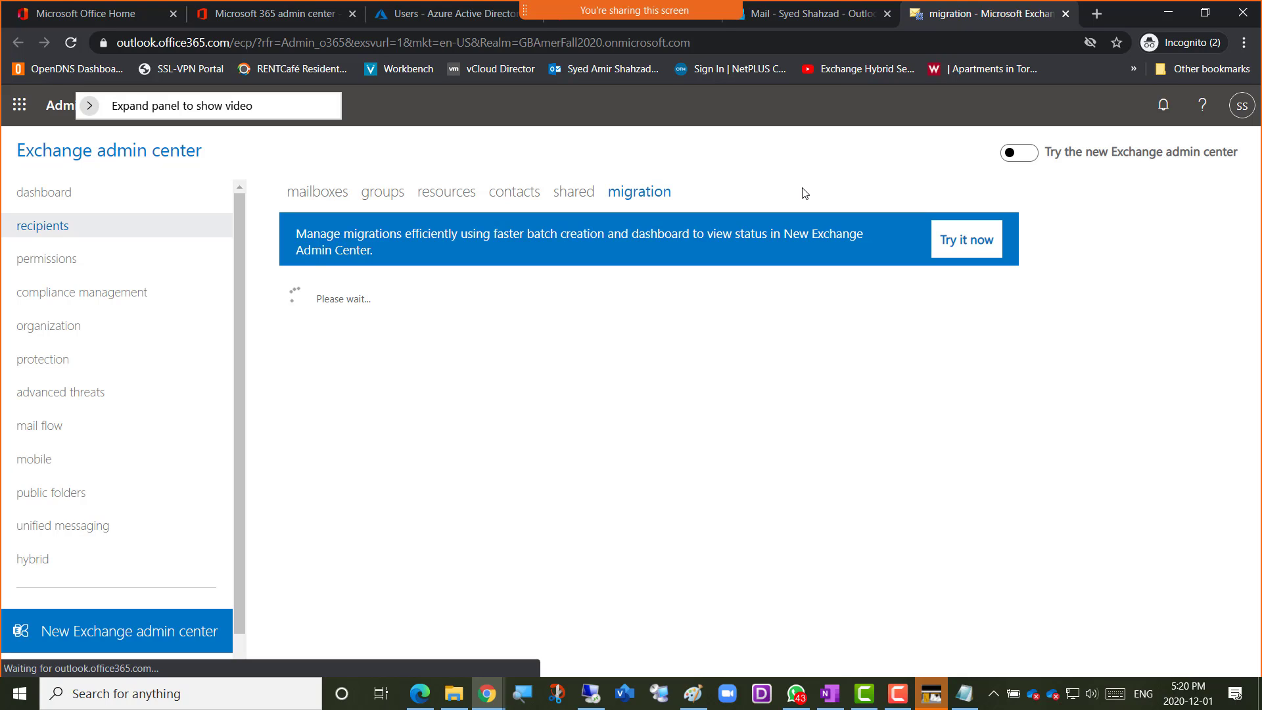
Switch to Paint, open a new blank window and draw a large triangle in the canvas's lower-left area
left_click(694, 702)
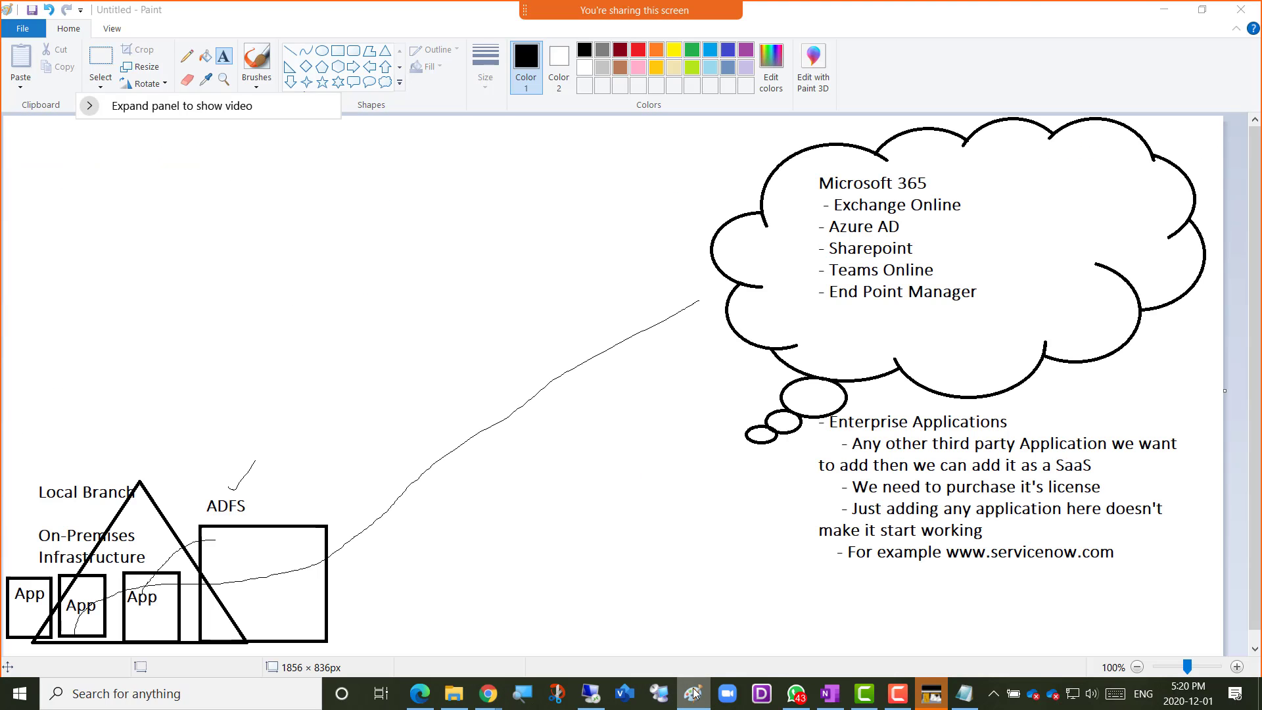
right_click(695, 693)
left_click(654, 612)
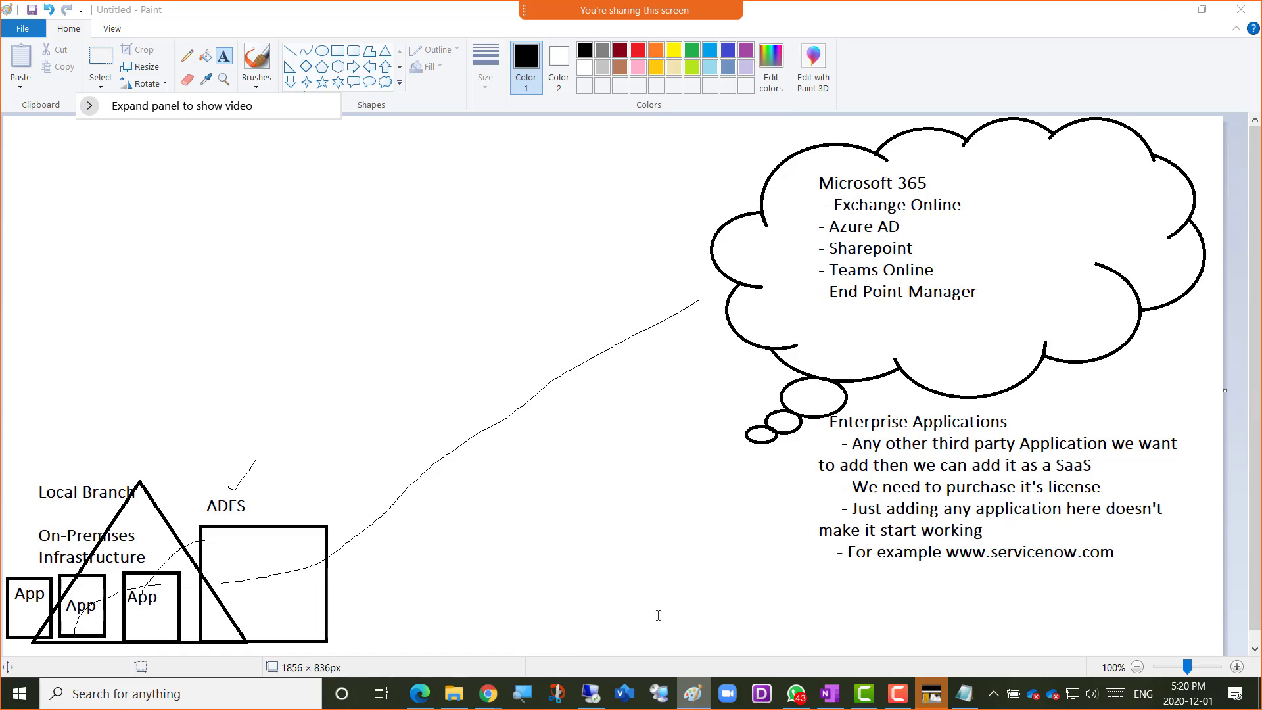
left_click(386, 50)
left_click_drag(25, 466, 73, 495)
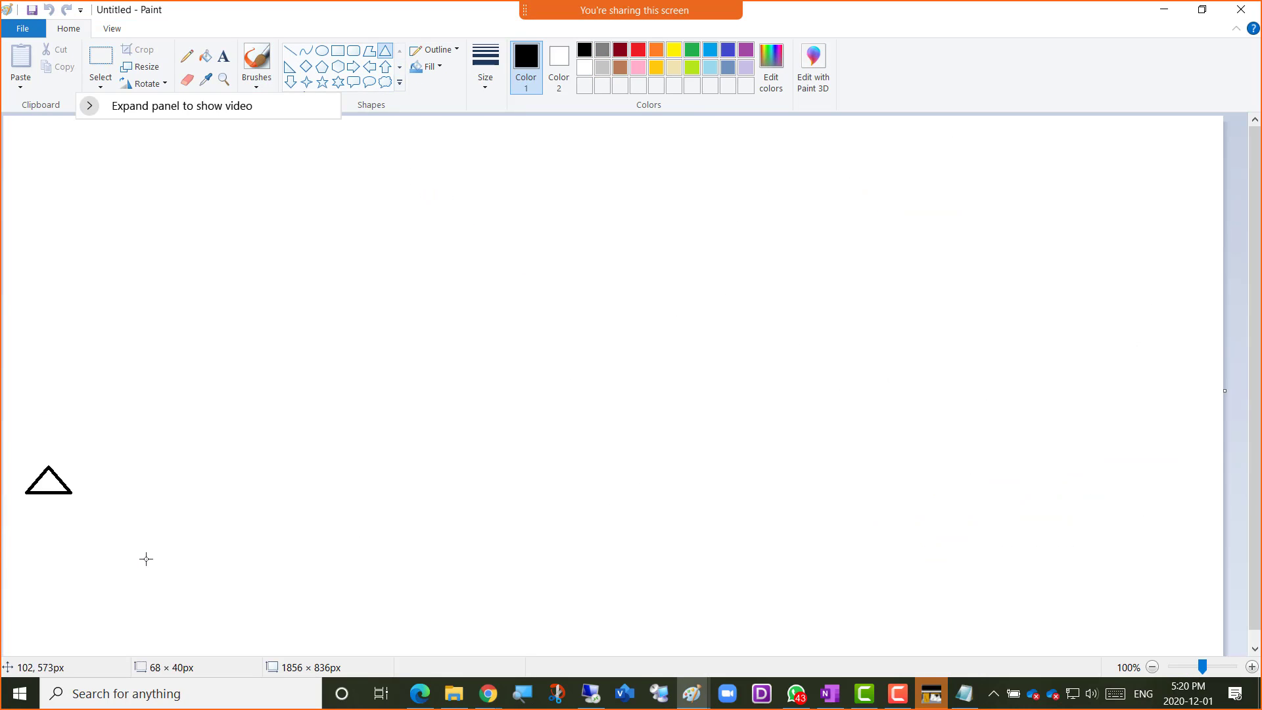
left_click_drag(146, 559, 245, 635)
left_click(309, 200)
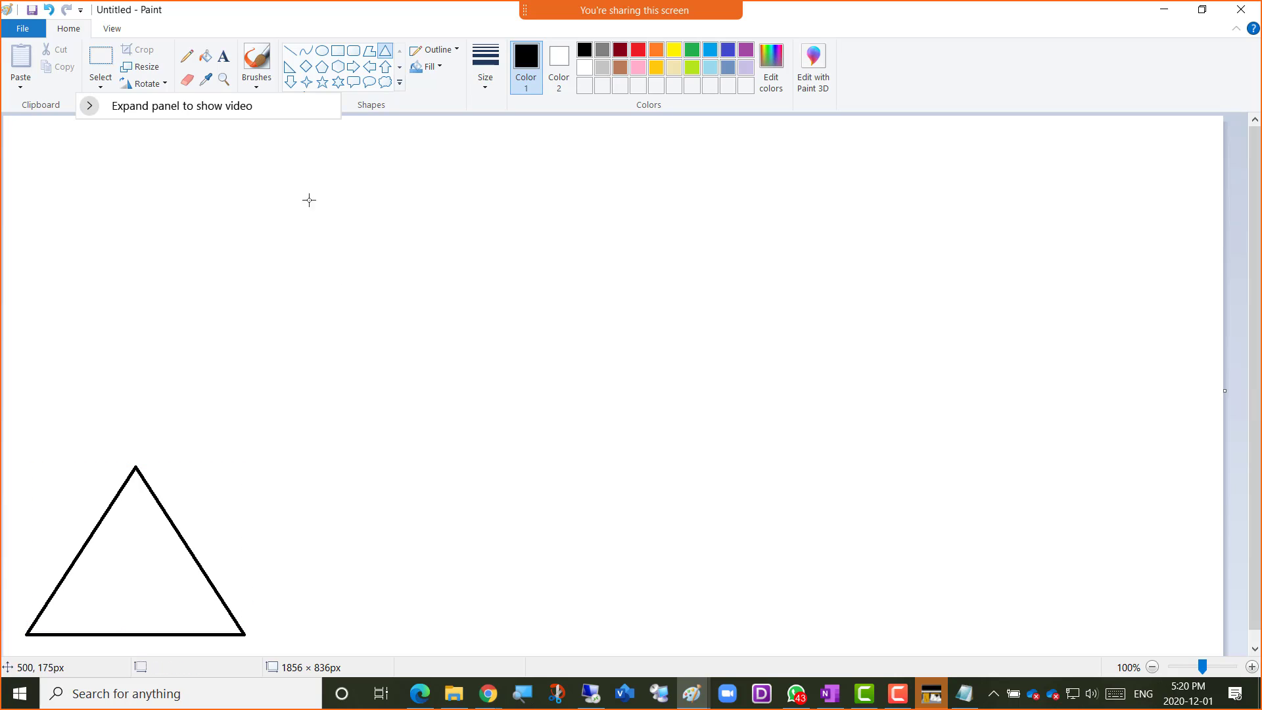
Draw a square overlapping the triangle's right side and label it Exchange, moving the meeting video panel clear of the tools
left_click(224, 61)
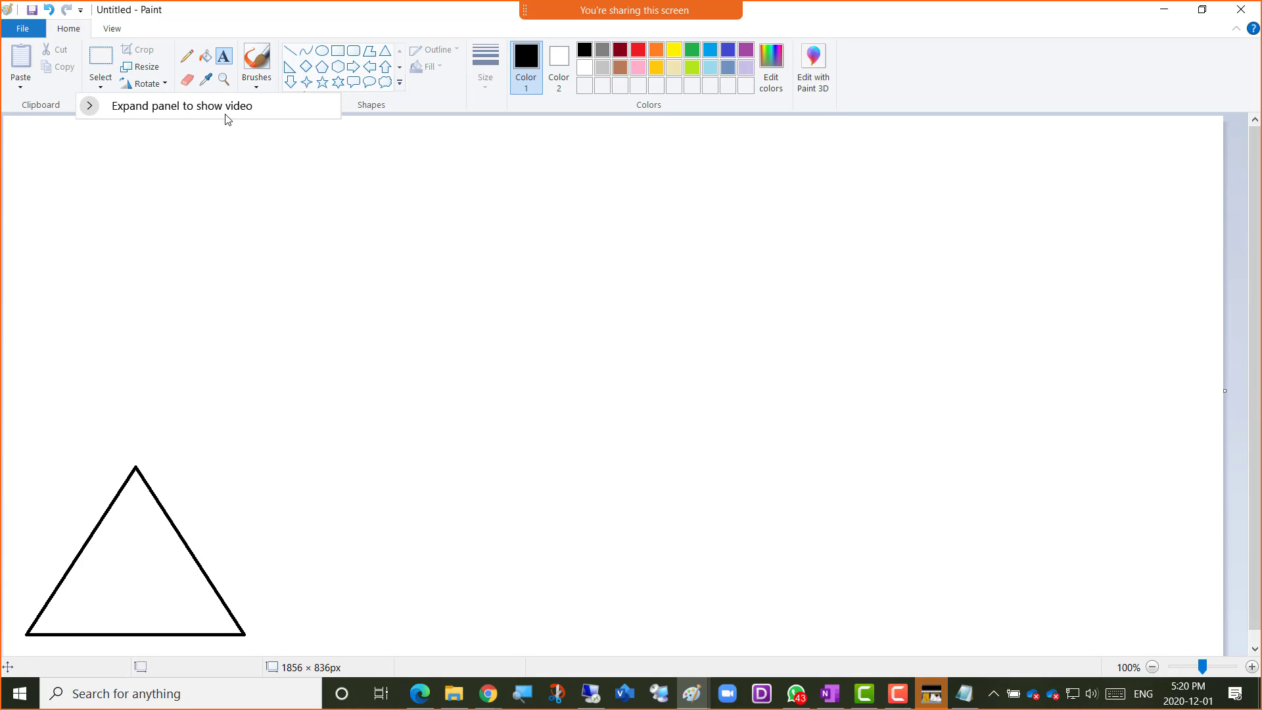
left_click_drag(203, 113, 1078, 55)
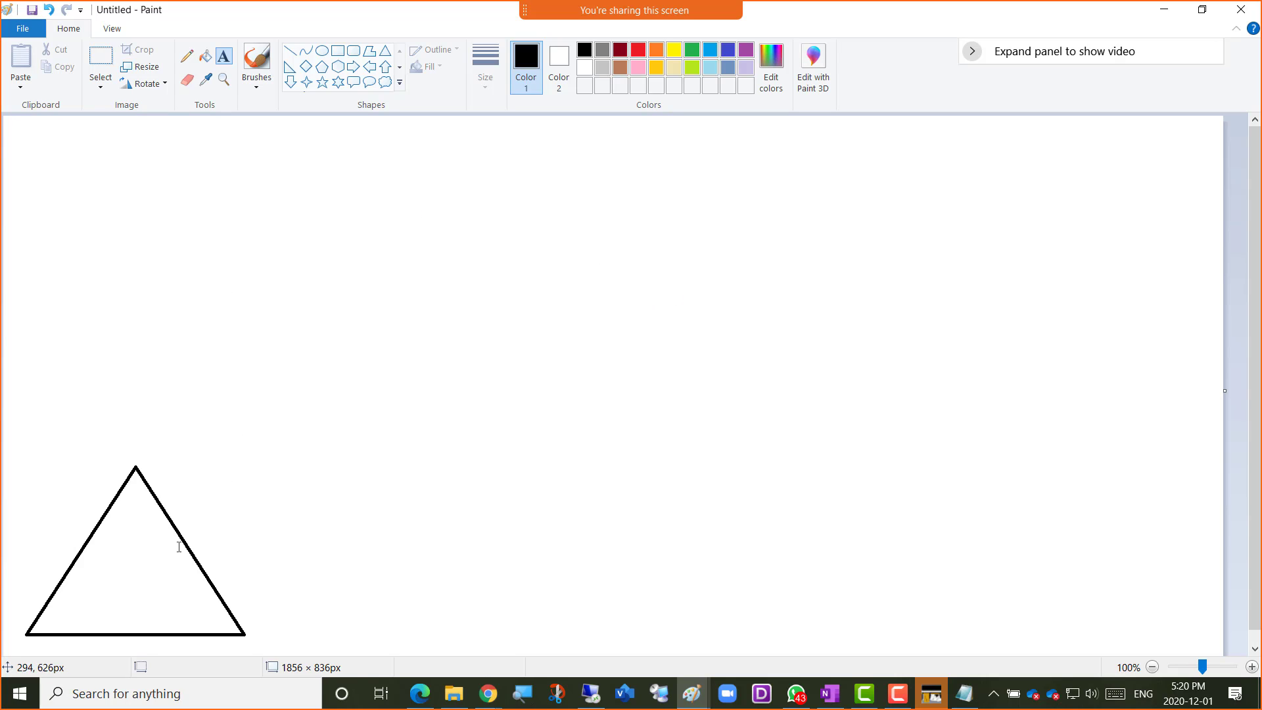
left_click(337, 50)
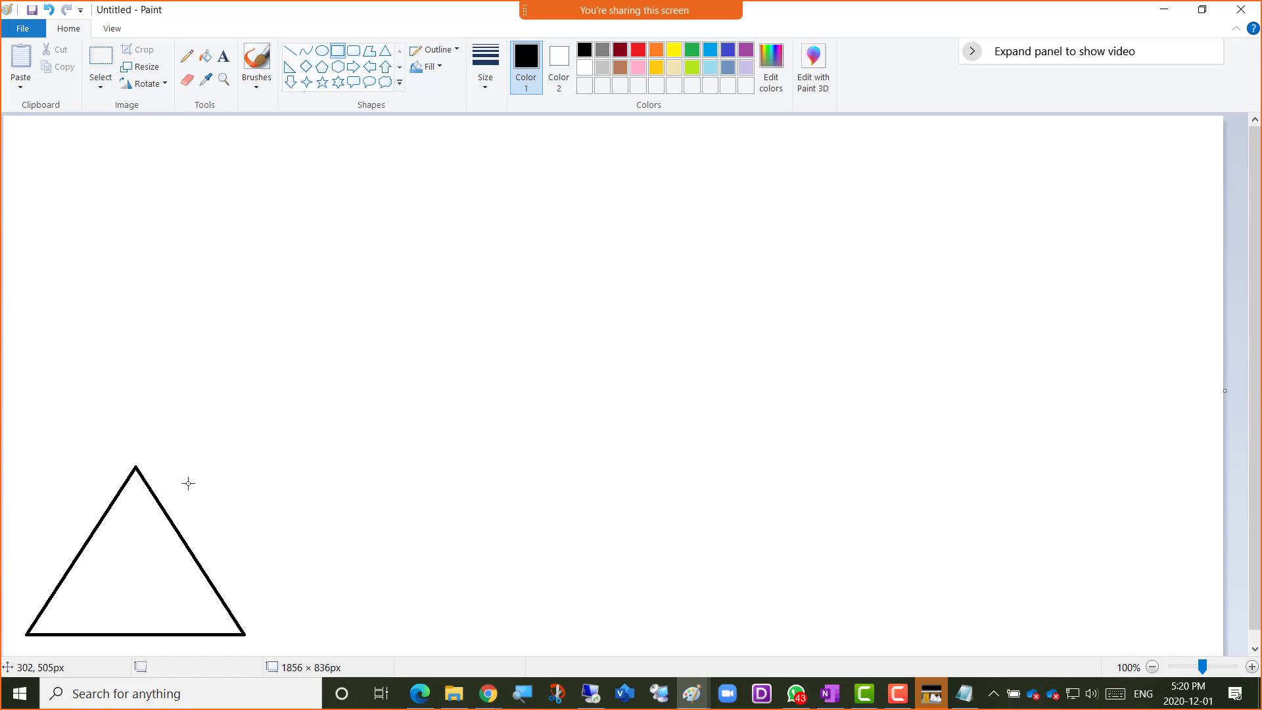
left_click_drag(141, 527, 225, 614)
left_click(221, 425)
left_click(225, 55)
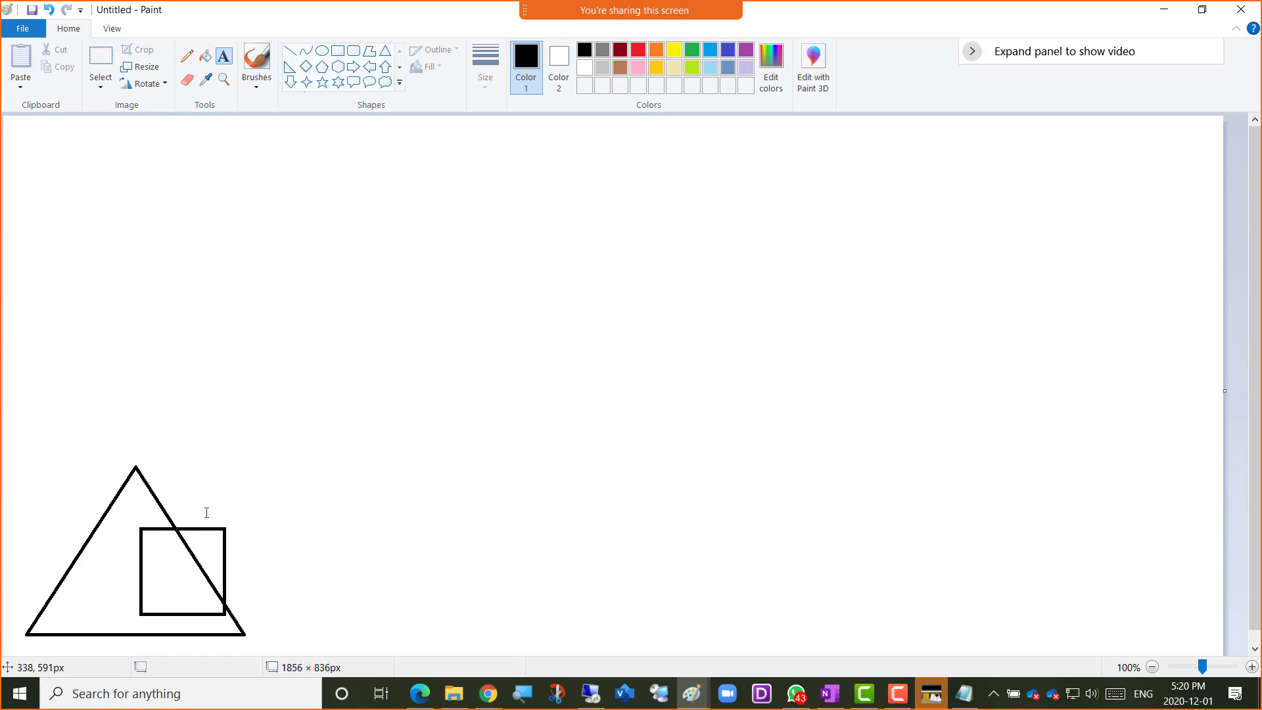
left_click(148, 546)
type("Ex")
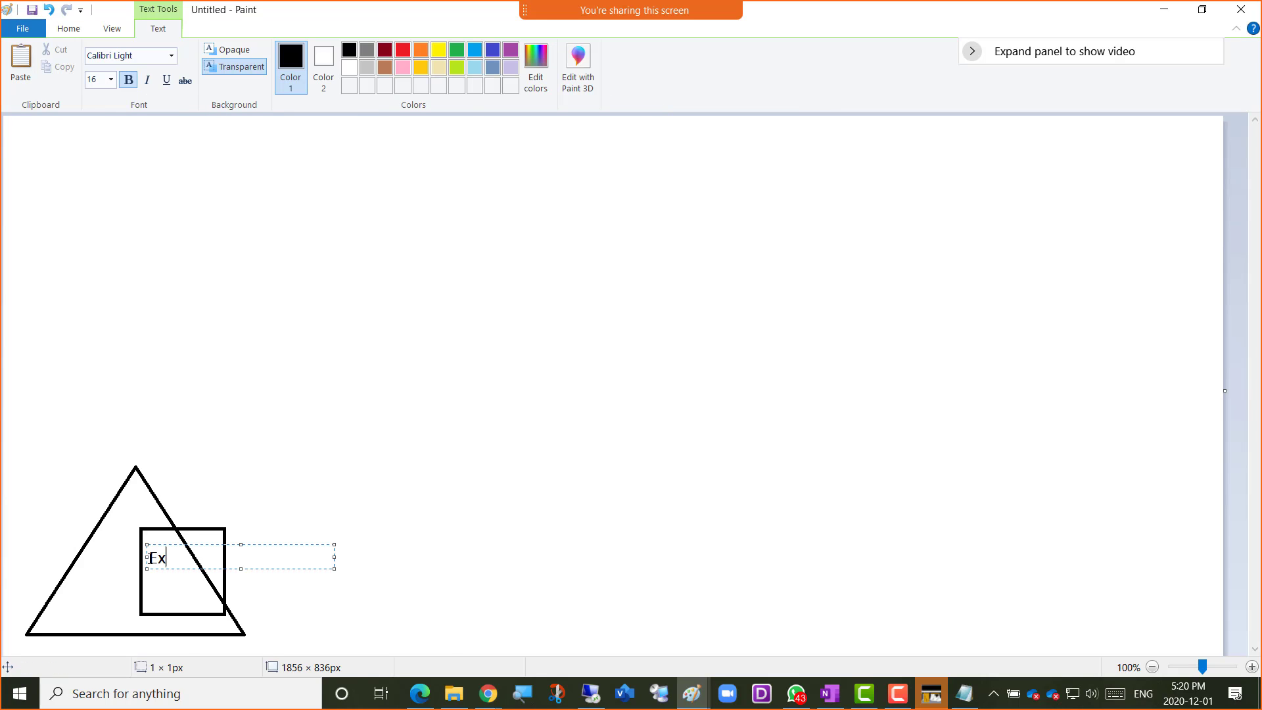
type("change")
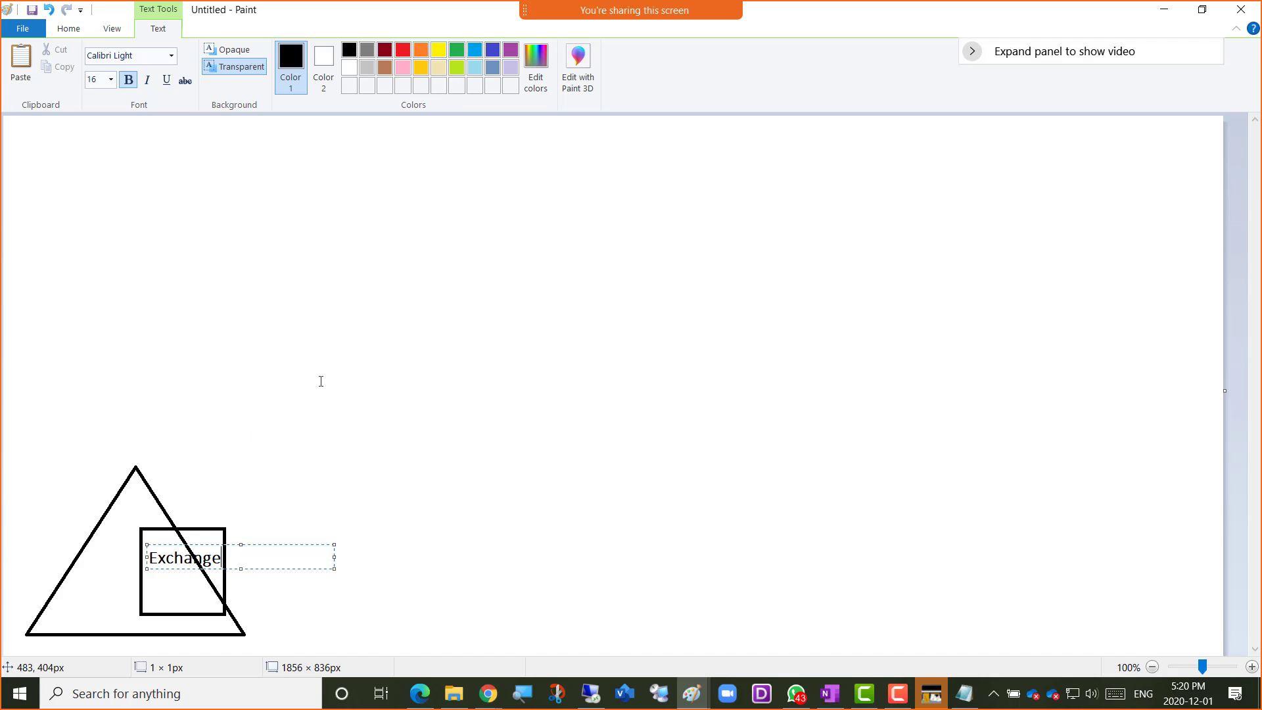
left_click(318, 380)
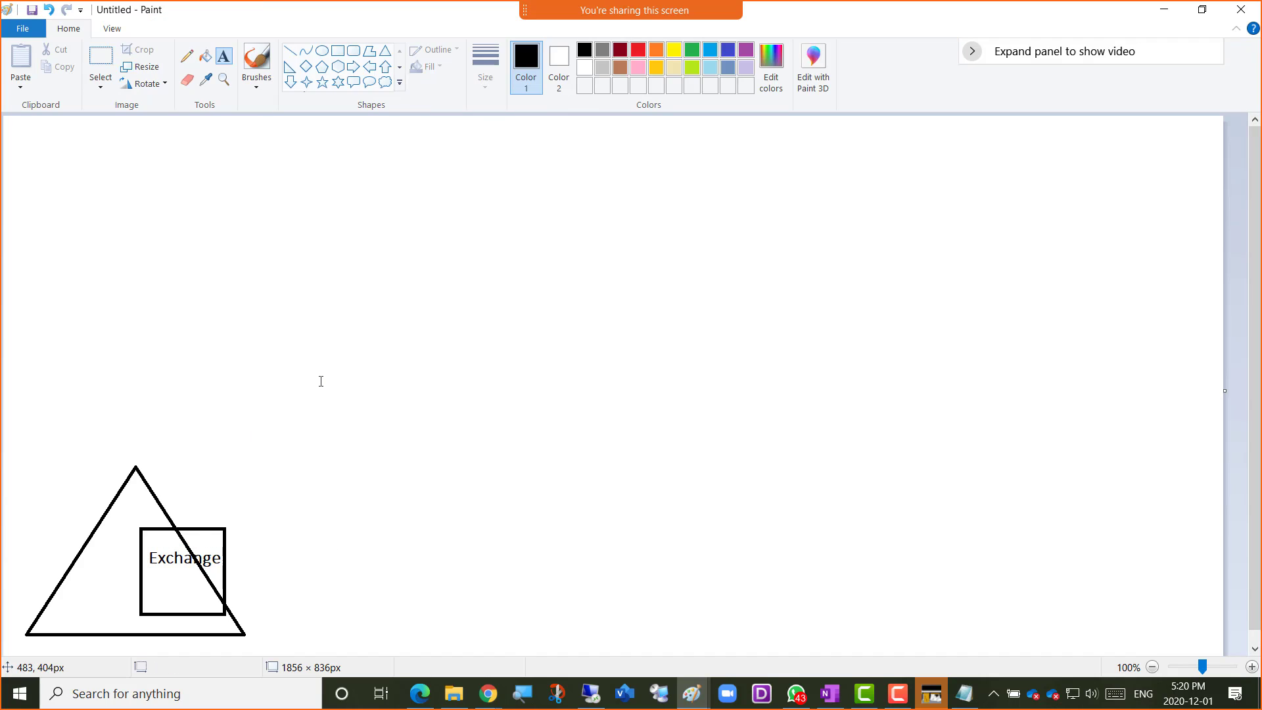
left_click(487, 156)
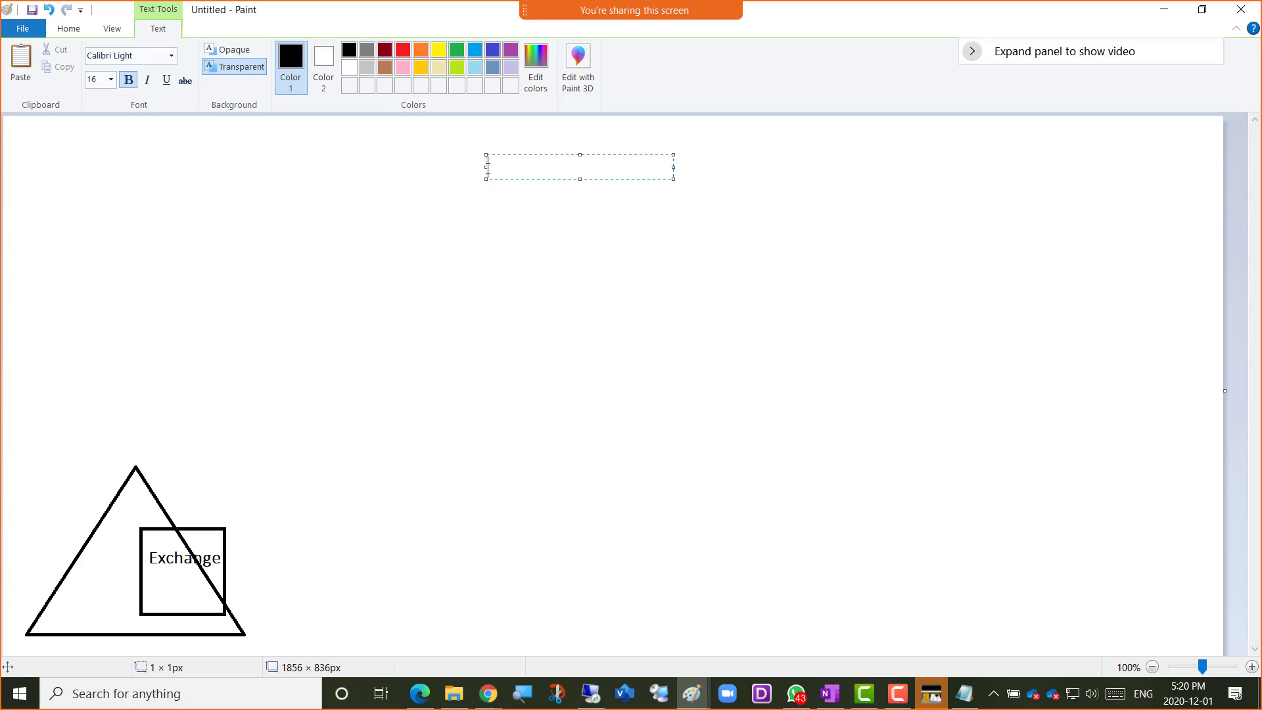
type("www.company")
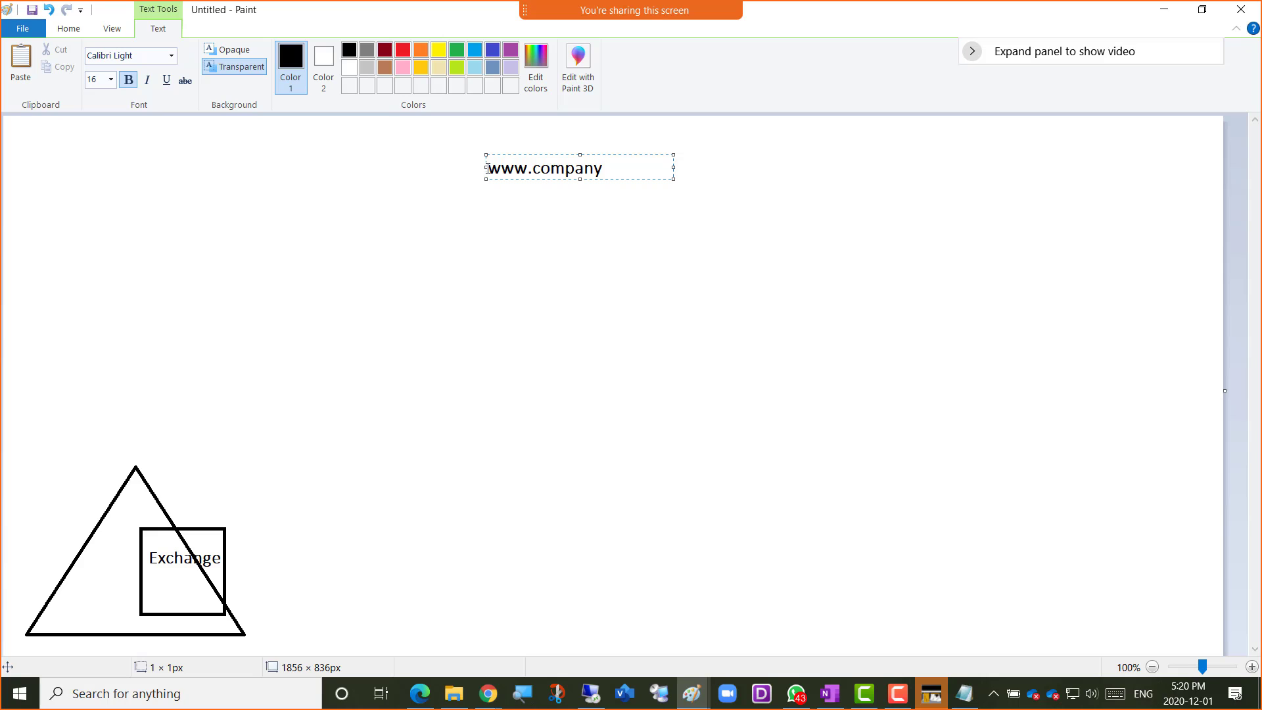
type(".com")
key("Return")
type("- m")
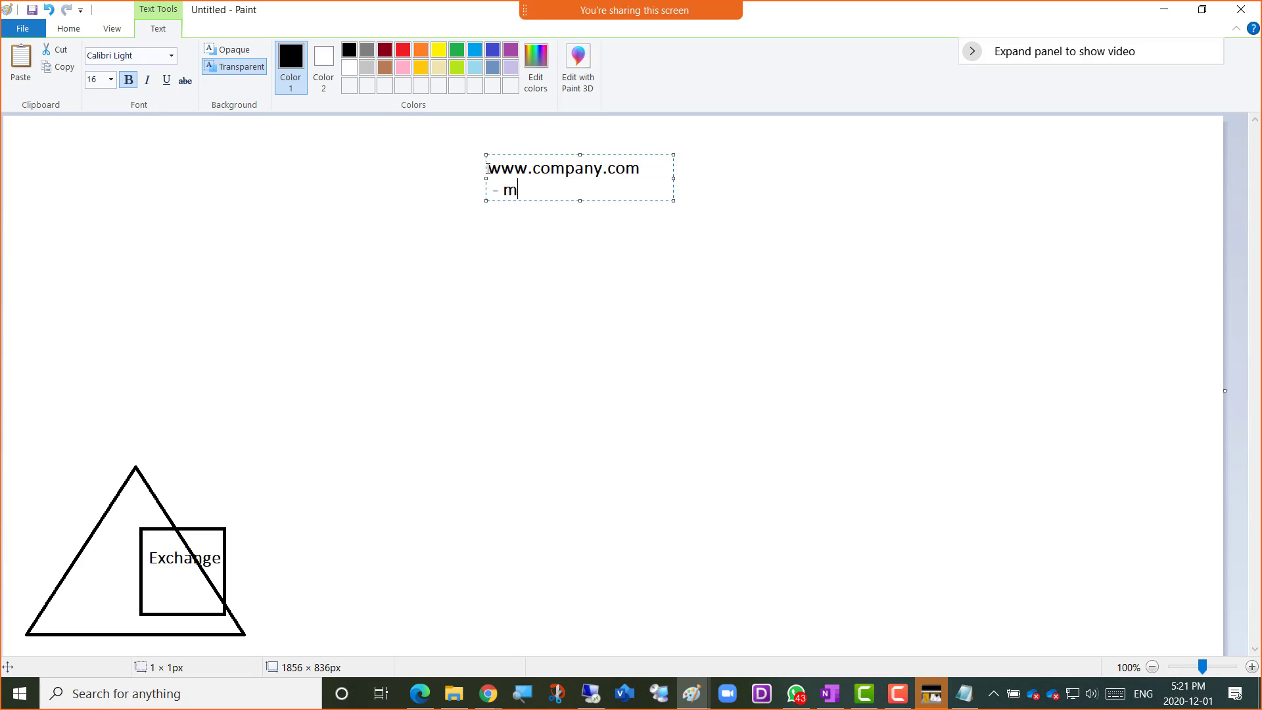
type("ail.company.c")
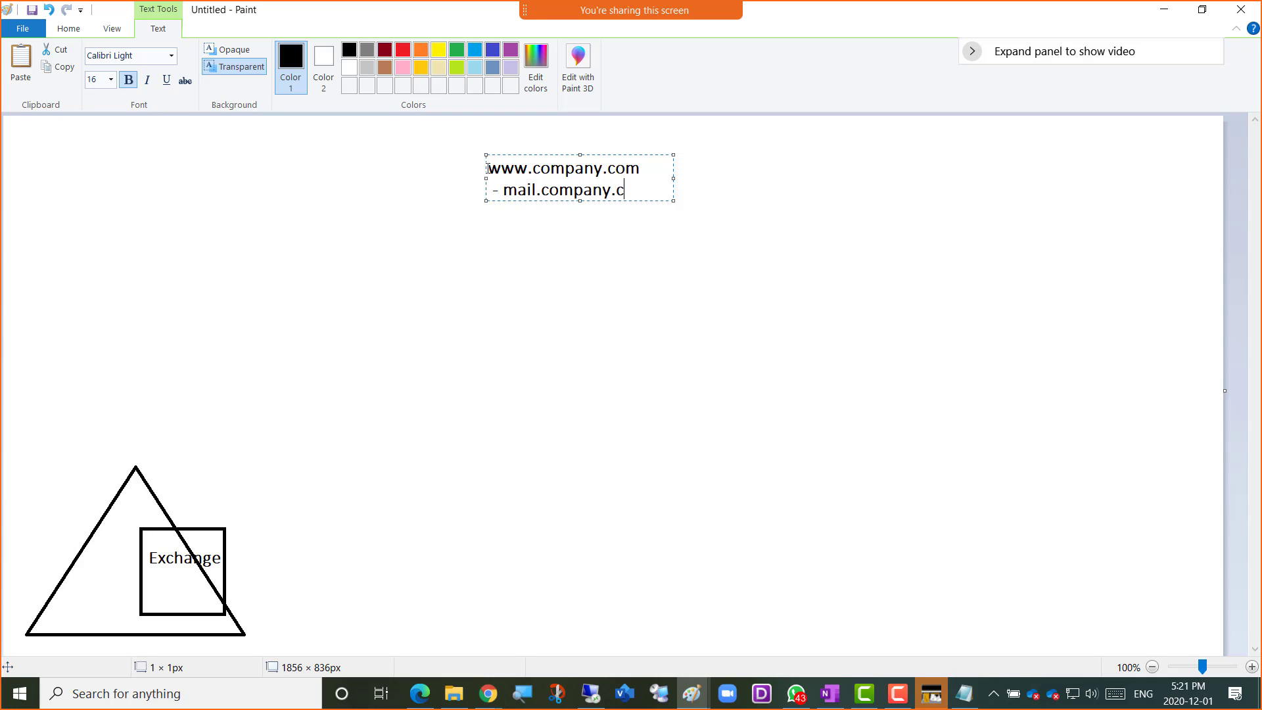
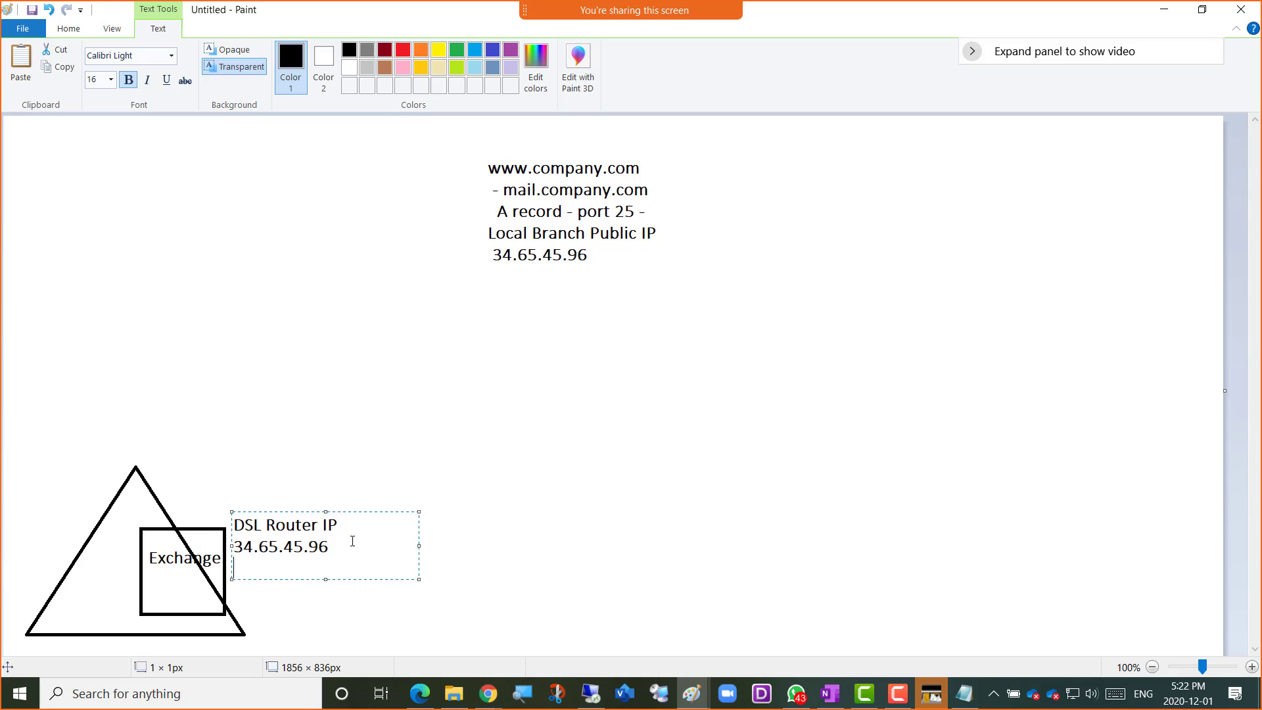
Finish the DSL Router IP text label and underline mail.company.com with the Pencil tool
left_click(353, 469)
left_click(187, 58)
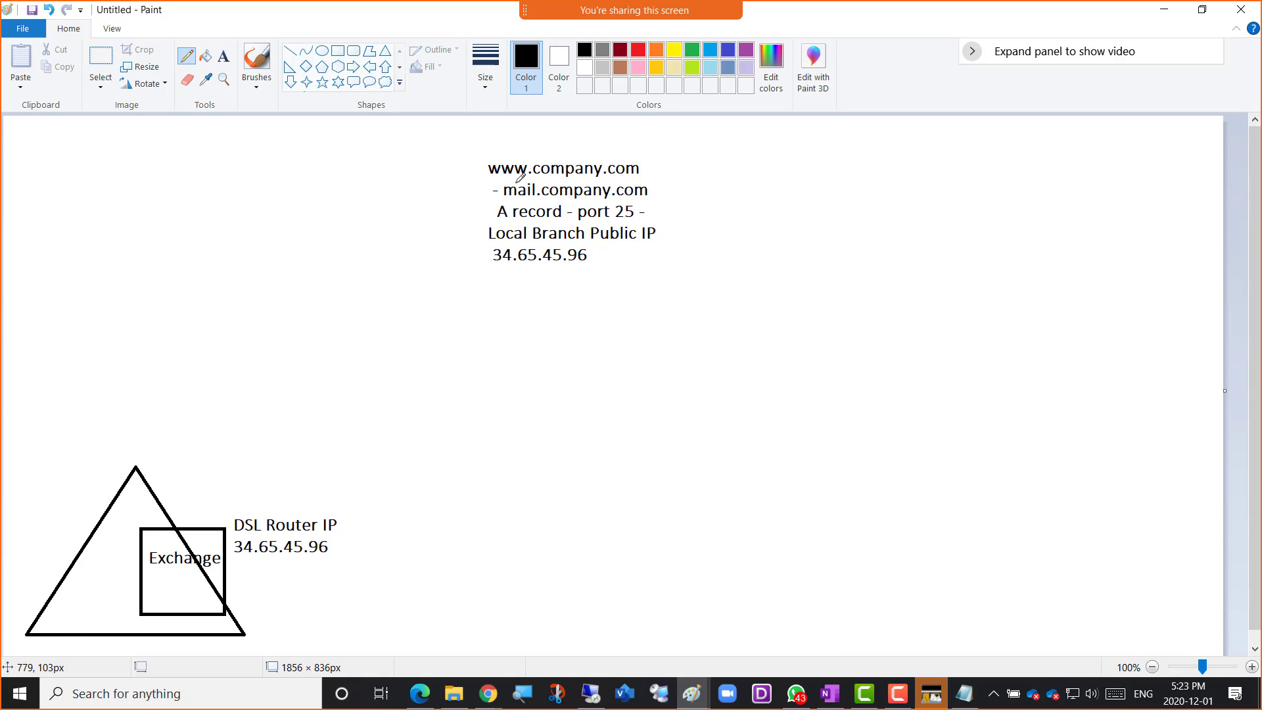
left_click_drag(516, 201, 630, 201)
Write the sample user's company e-mail address as a text label and place it near the canvas's lower-right area
left_click(224, 59)
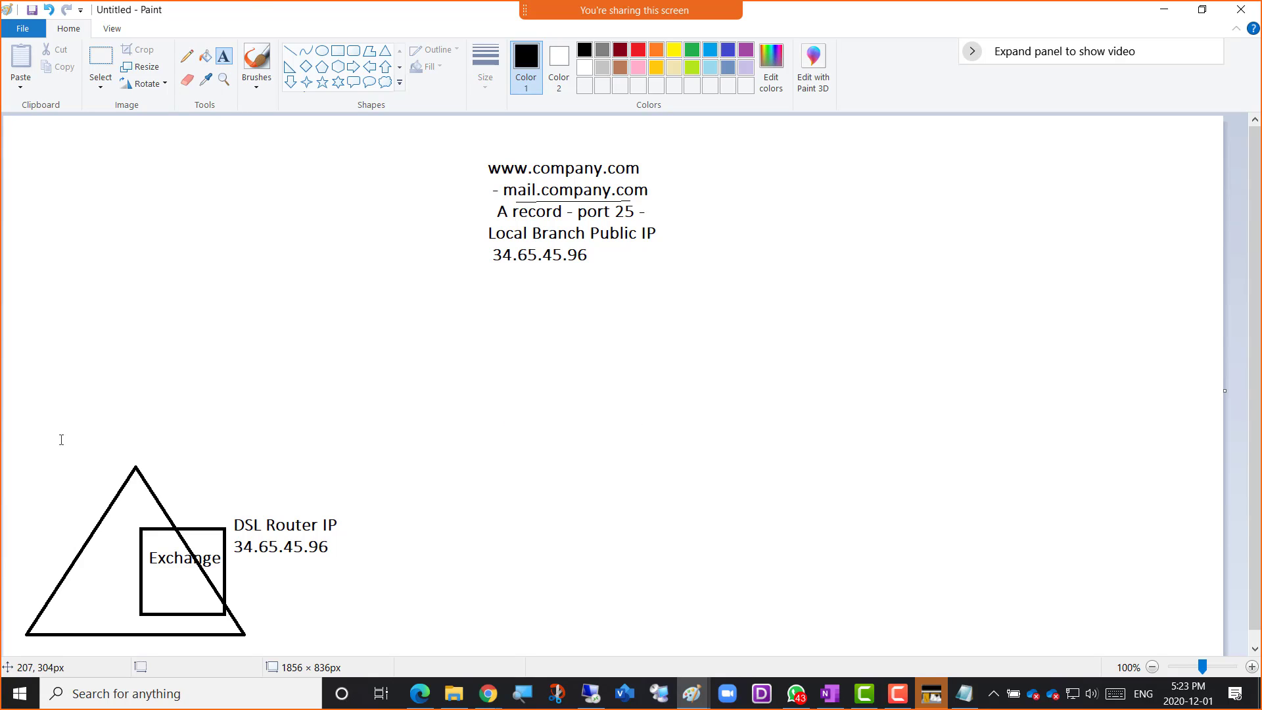
left_click(42, 504)
type("Alan")
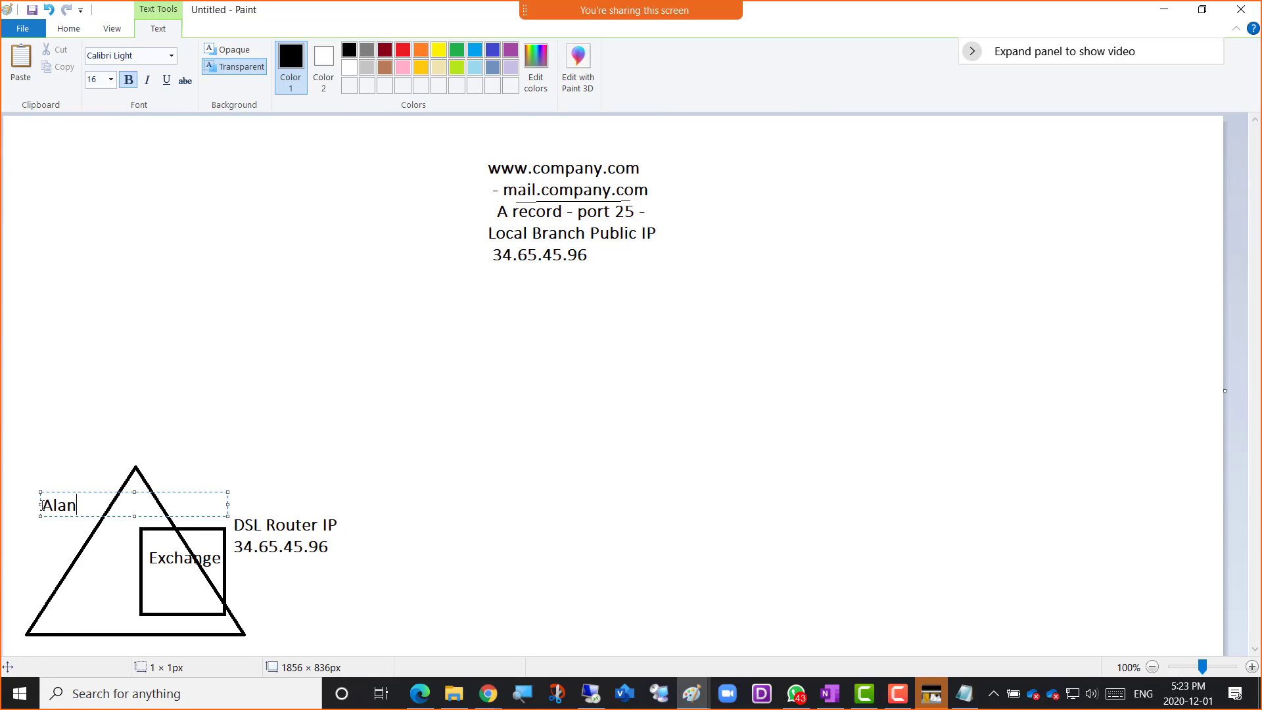
type("@company.com")
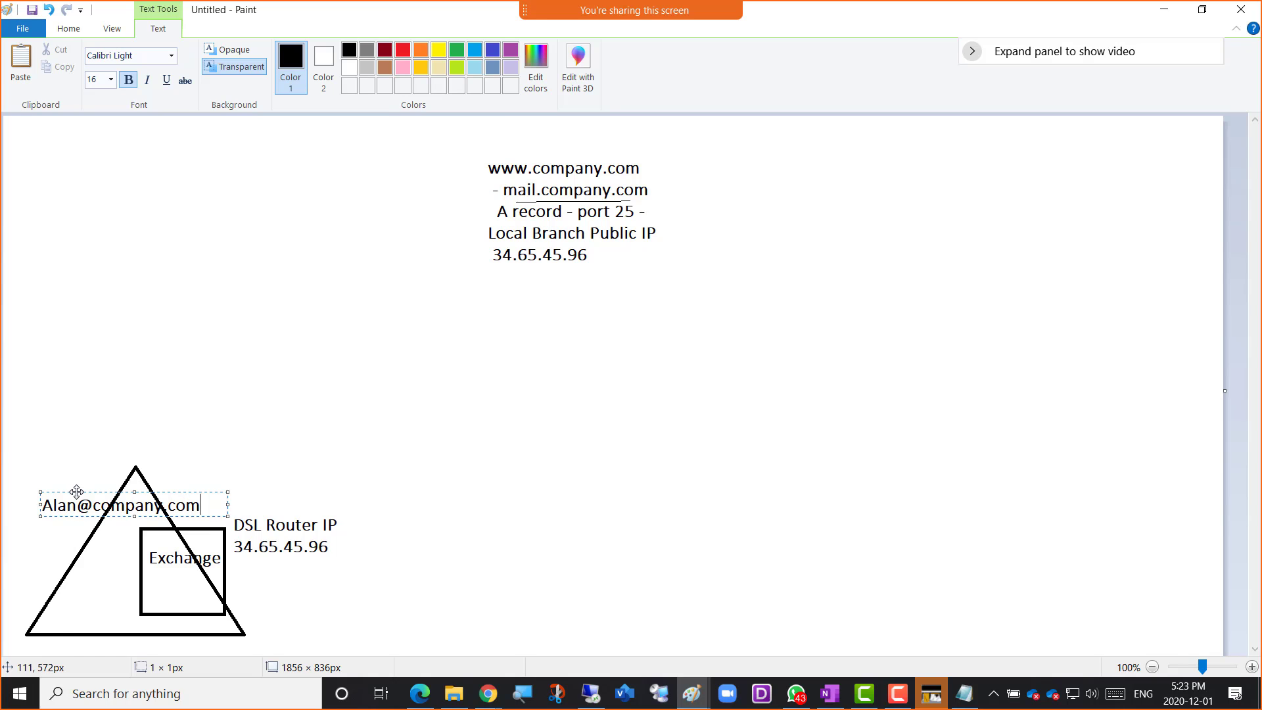
left_click_drag(77, 492, 1030, 464)
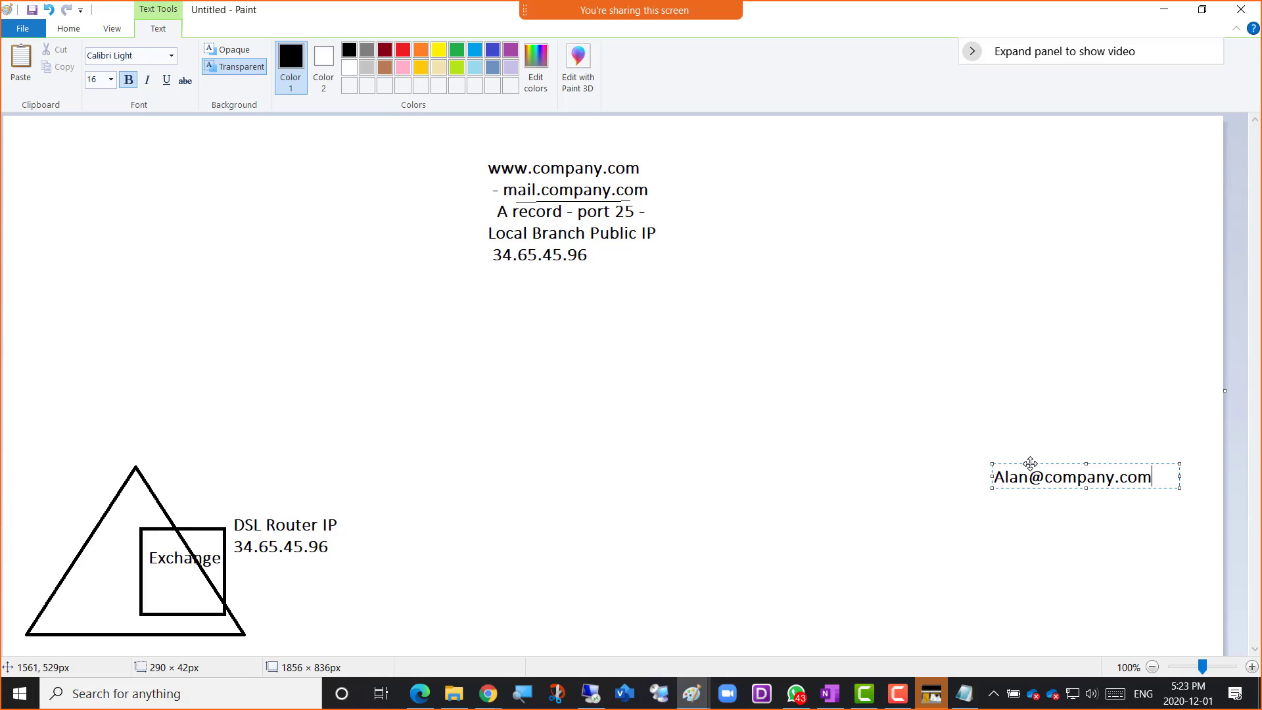
Copy the sample e-mail address, paste the duplicate across the large triangle's upper part and highlight its domain
key("ctrl+a")
key("ctrl+c")
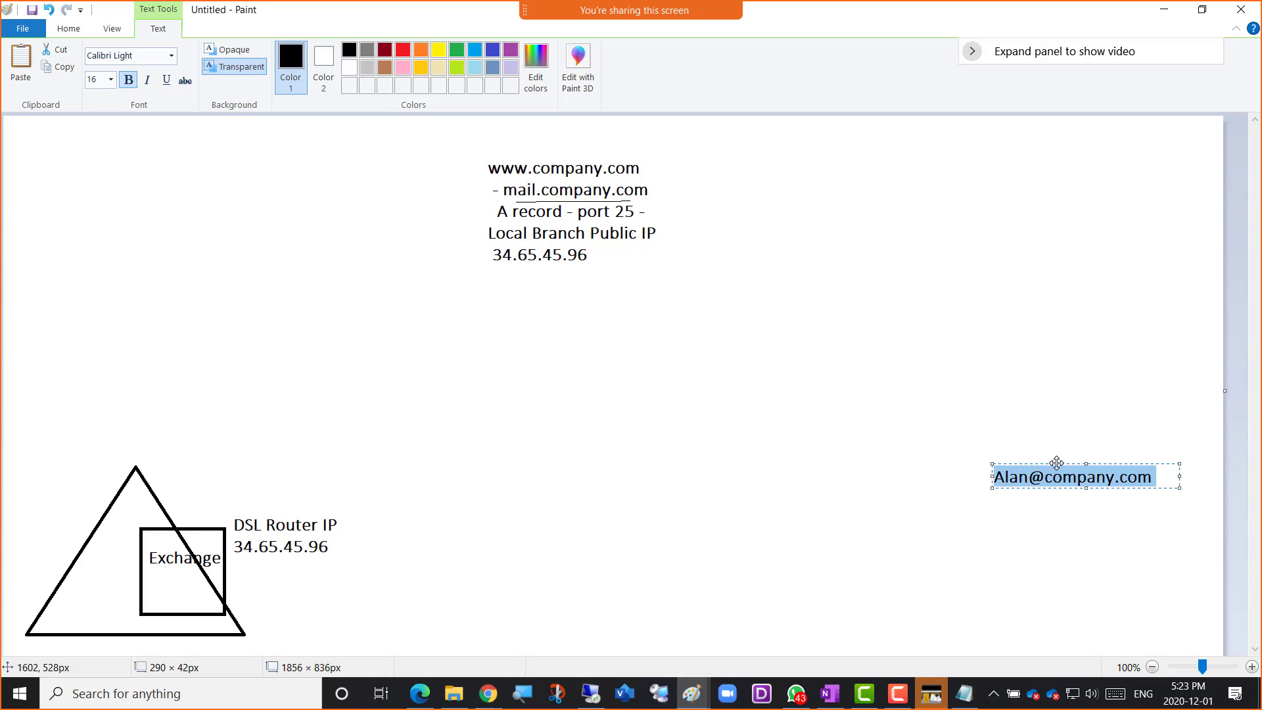
left_click(122, 521)
left_click(117, 511)
key("ctrl+v")
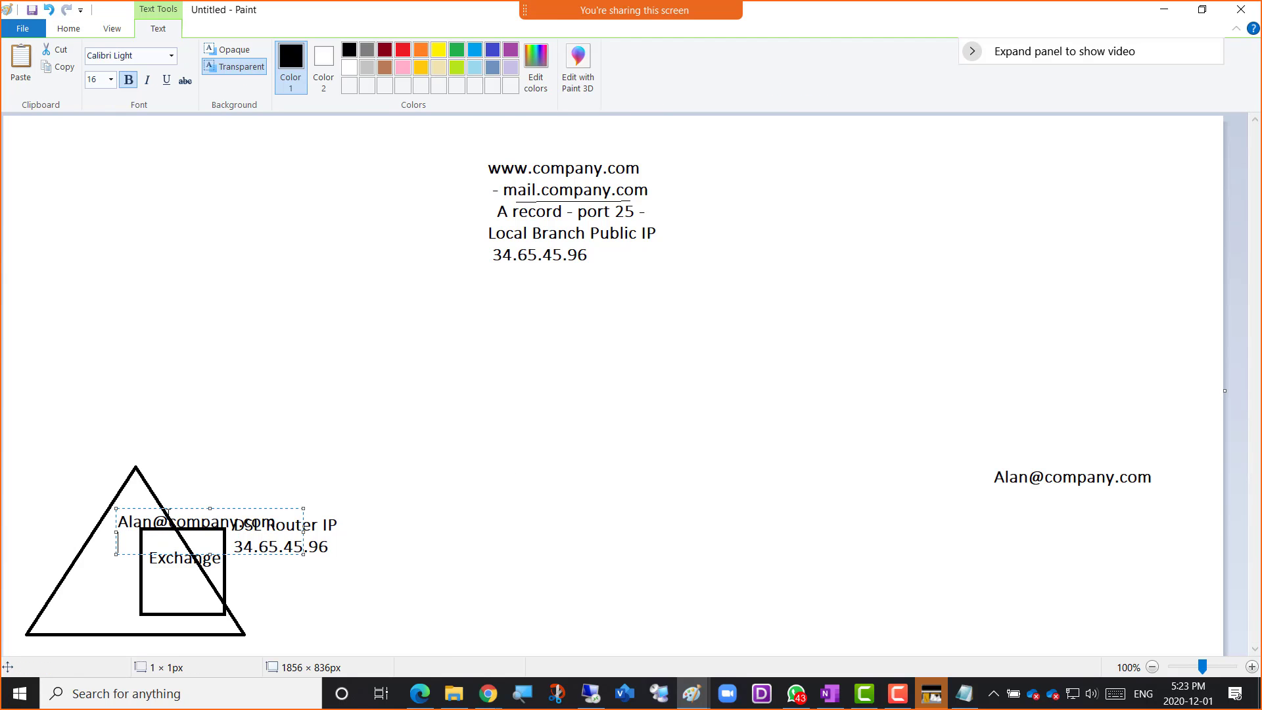
left_click_drag(166, 510, 78, 501)
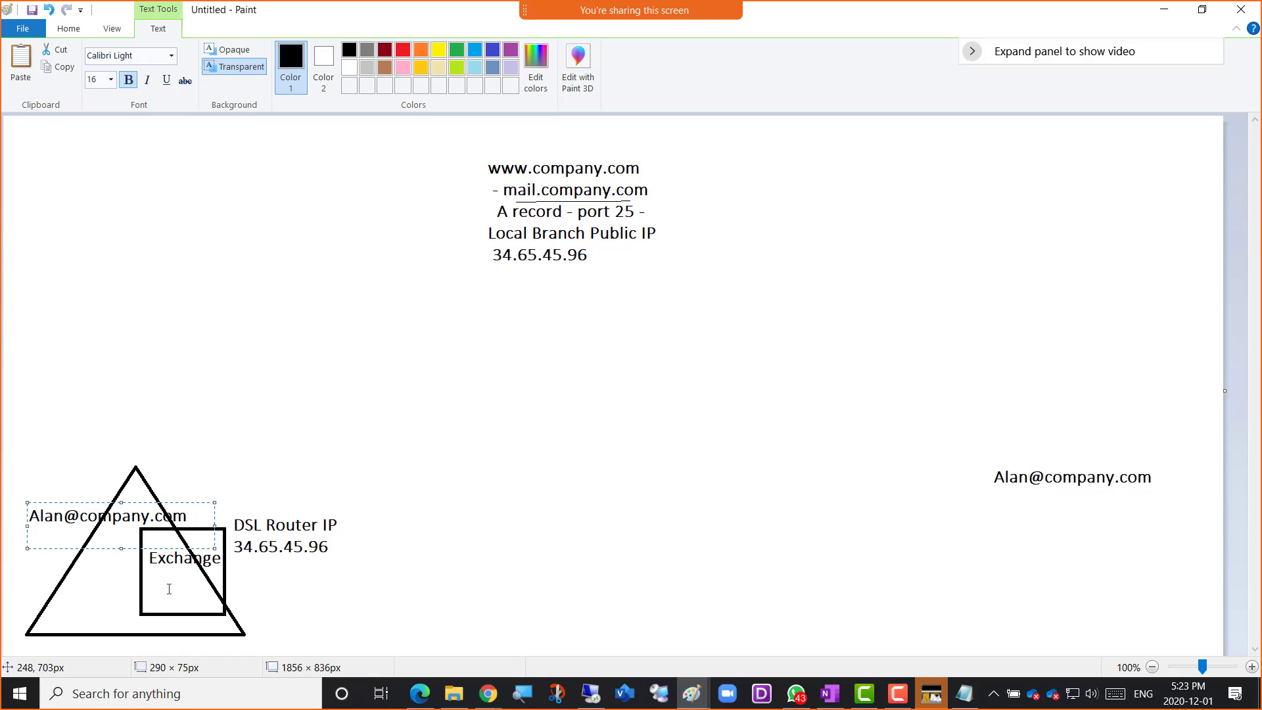
left_click_drag(80, 518, 197, 520)
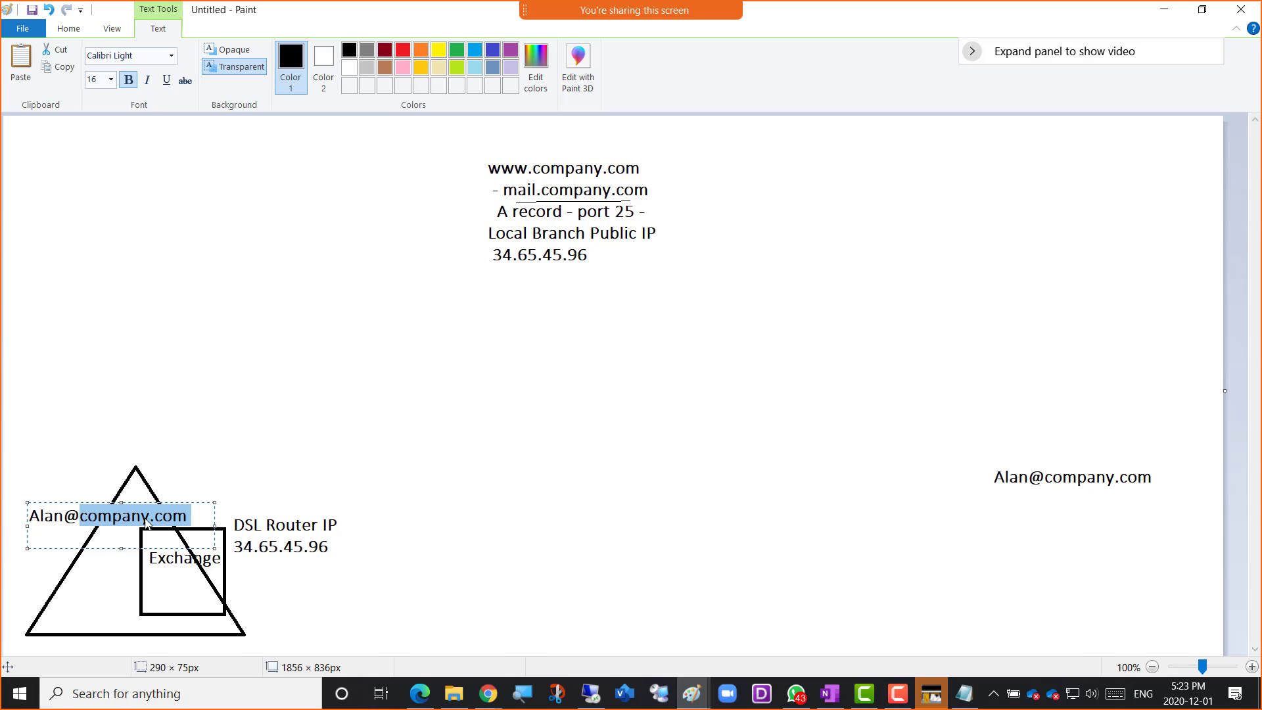
left_click(332, 168)
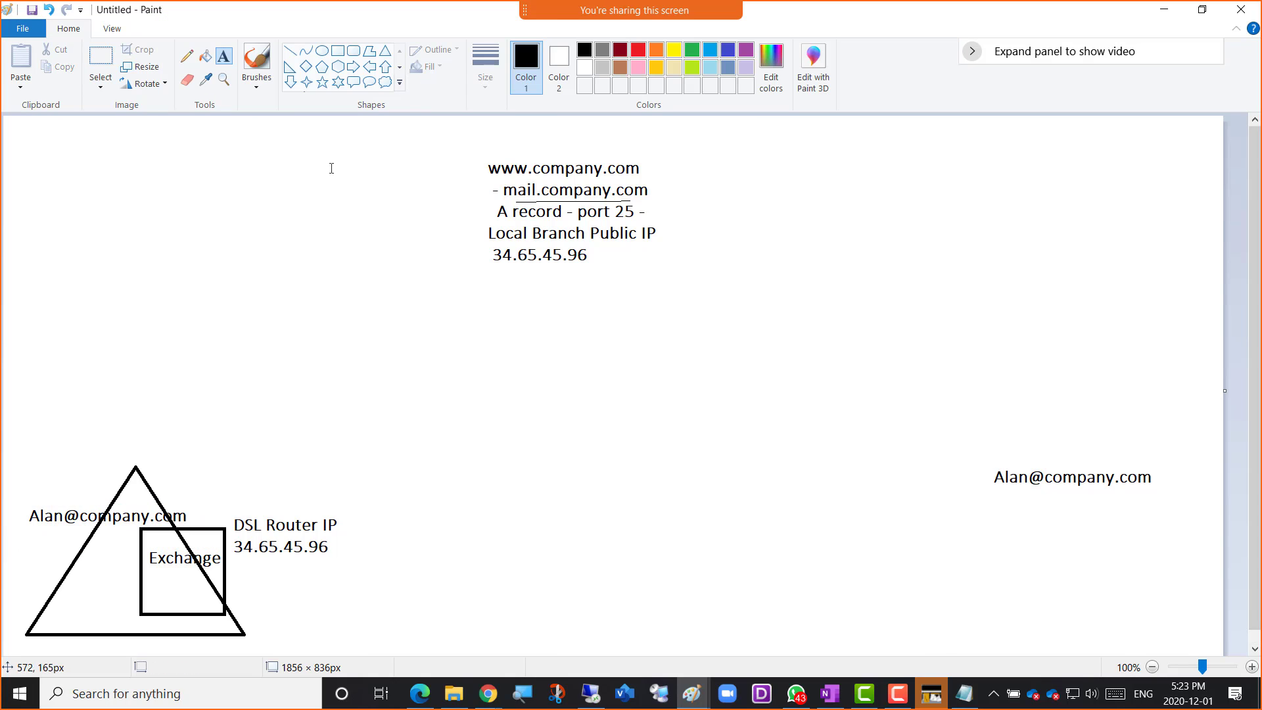
left_click(187, 56)
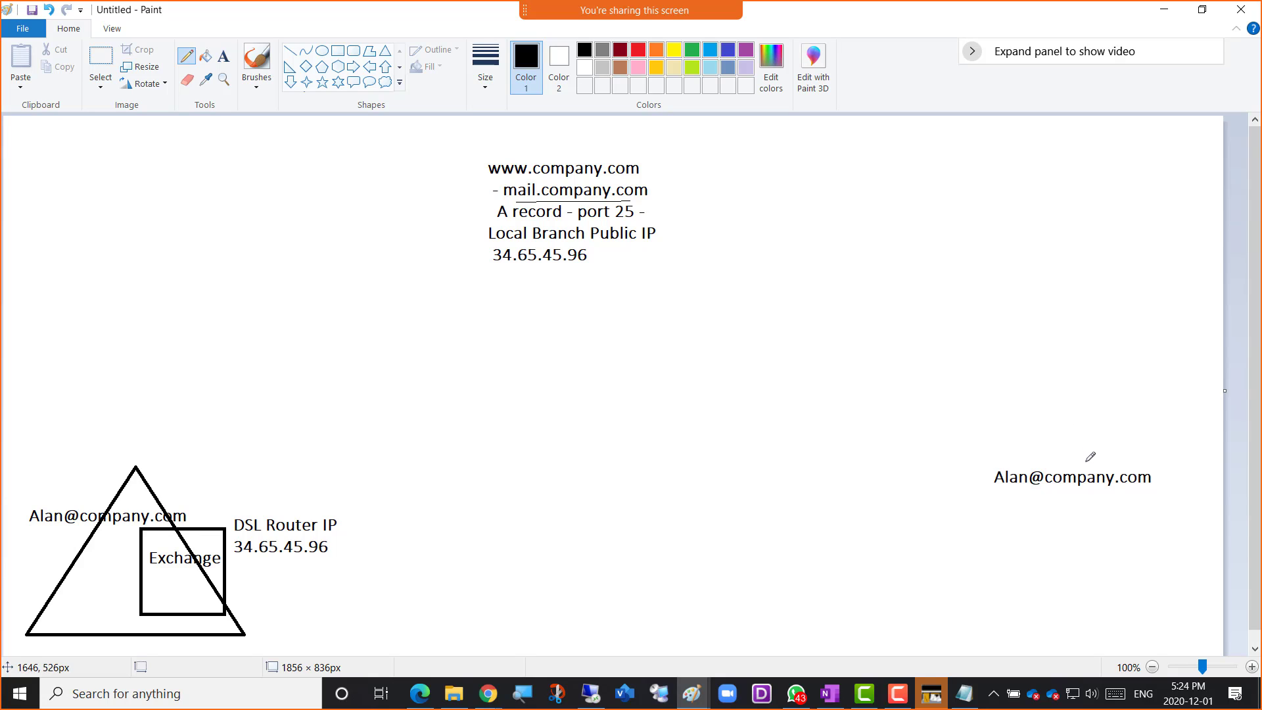
mouse_move(1085, 457)
left_mouse_down()
mouse_move(716, 175)
mouse_move(655, 150)
mouse_move(602, 153)
left_mouse_up()
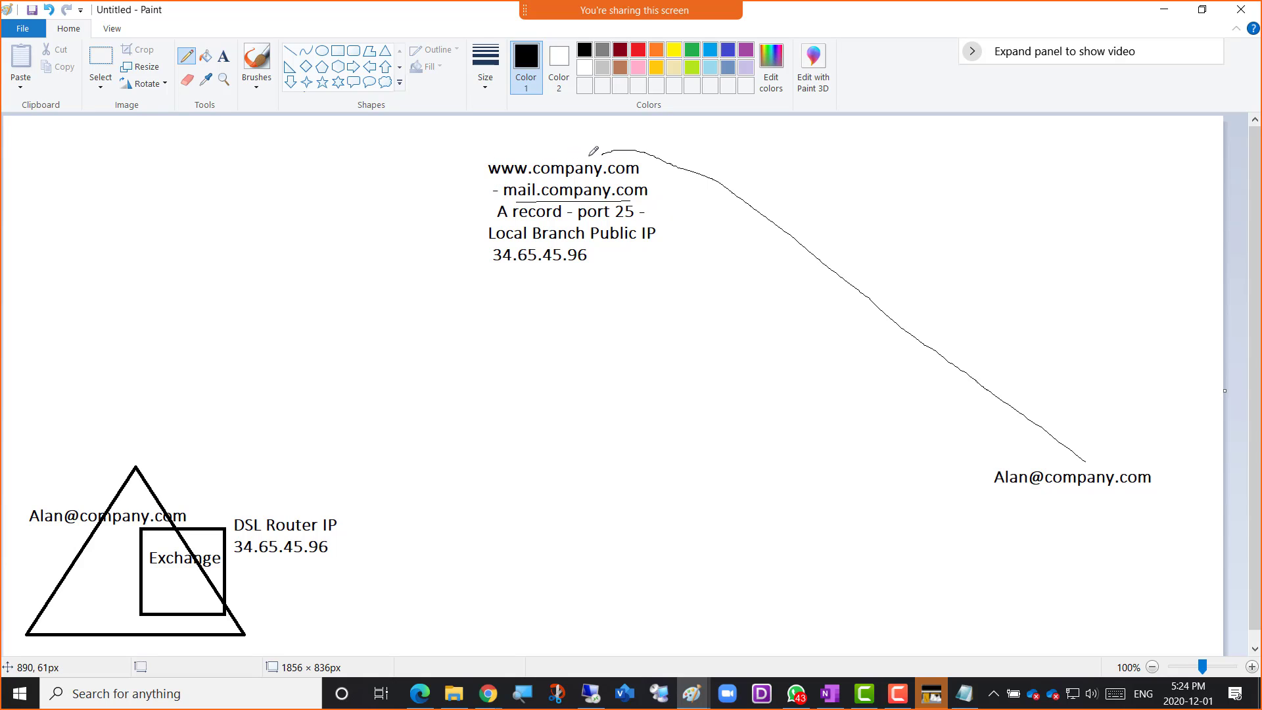
mouse_move(588, 156)
left_mouse_down()
mouse_move(525, 140)
mouse_move(466, 169)
mouse_move(485, 186)
left_mouse_up()
mouse_move(639, 212)
left_mouse_down()
mouse_move(643, 200)
mouse_move(665, 222)
mouse_move(609, 259)
left_mouse_up()
mouse_move(524, 267)
left_mouse_down()
mouse_move(433, 415)
mouse_move(346, 513)
left_mouse_up()
Add a purple "Port Forwarding" text label beneath the DSL router's IP address
left_click(224, 56)
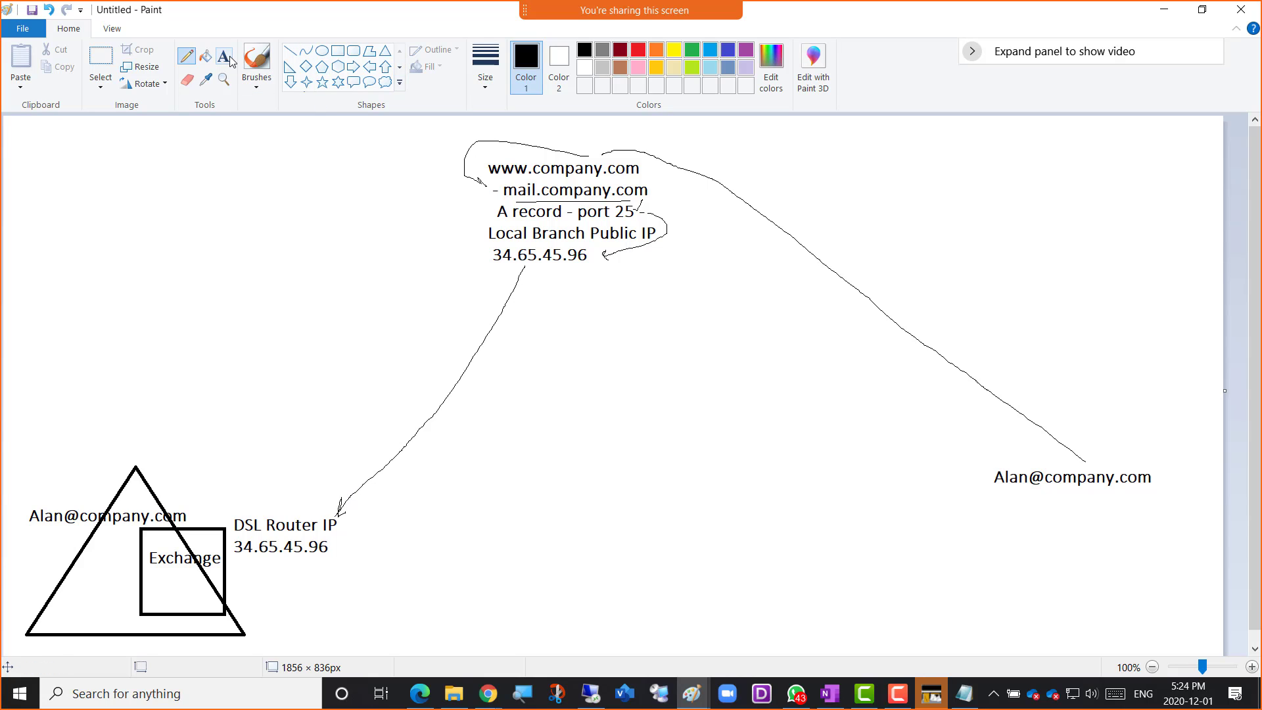
left_click(746, 50)
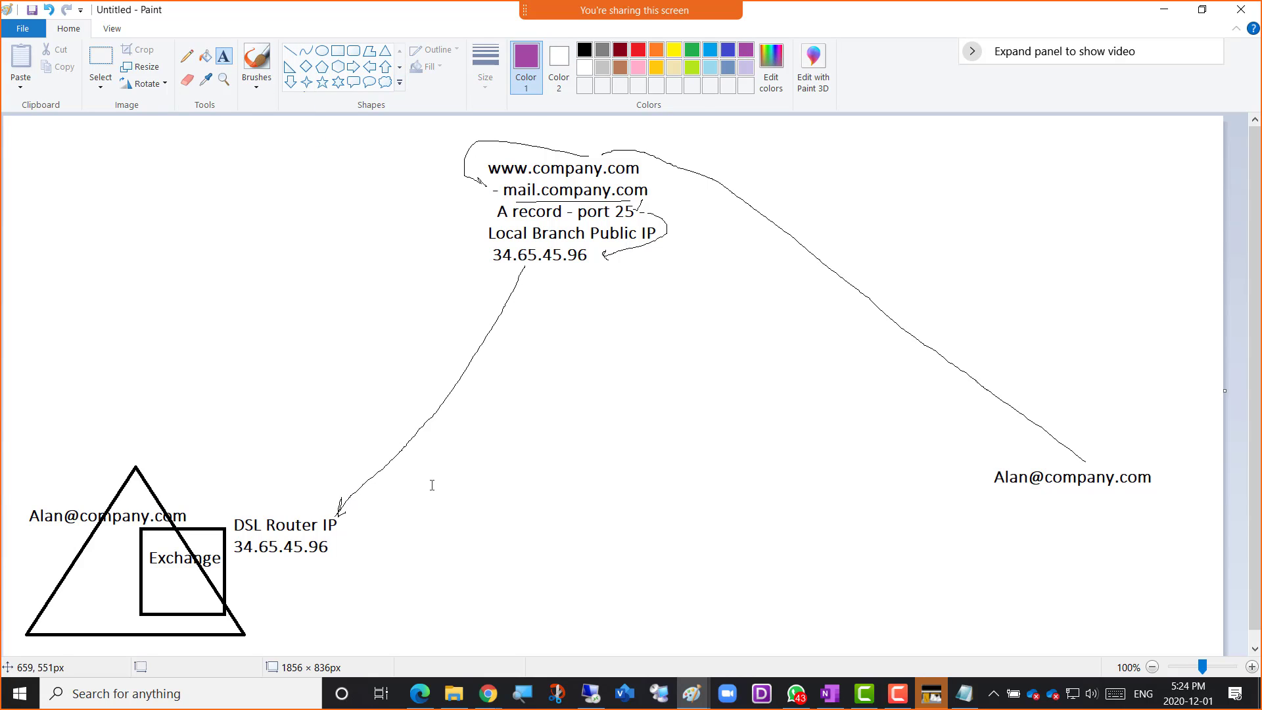
left_click(263, 571)
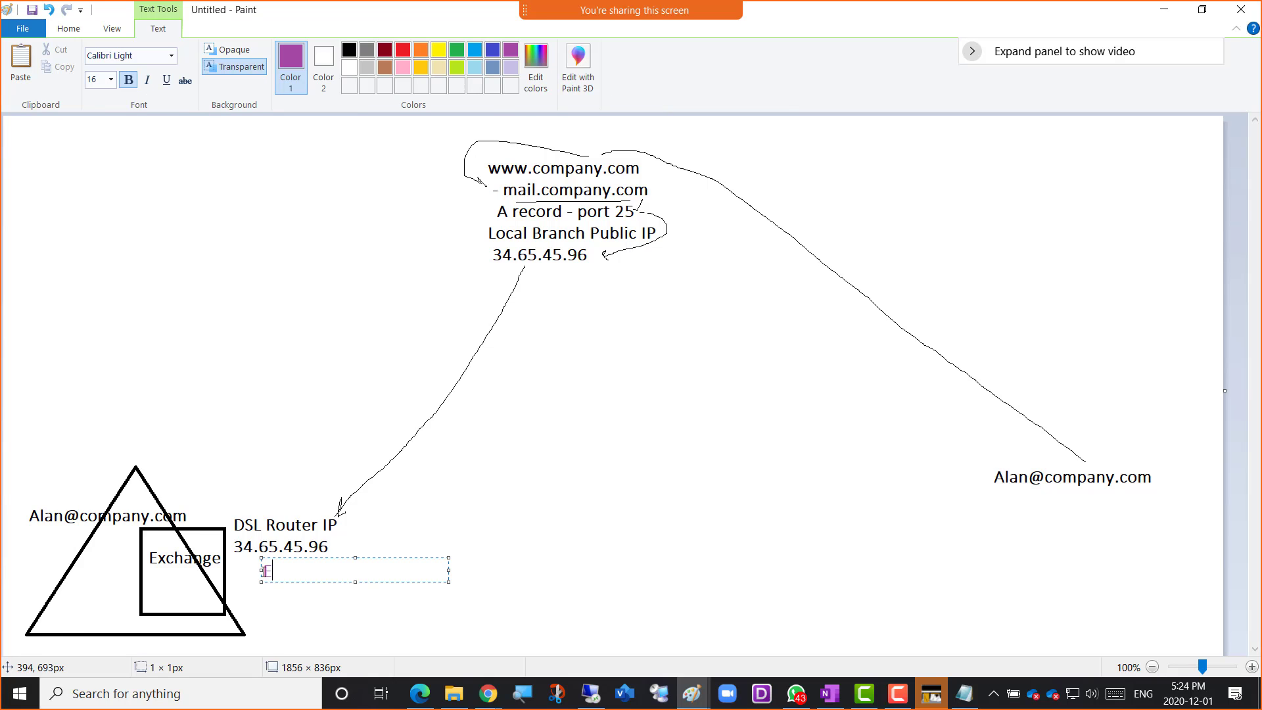
type("Forwarding")
left_click(264, 571)
type("Port")
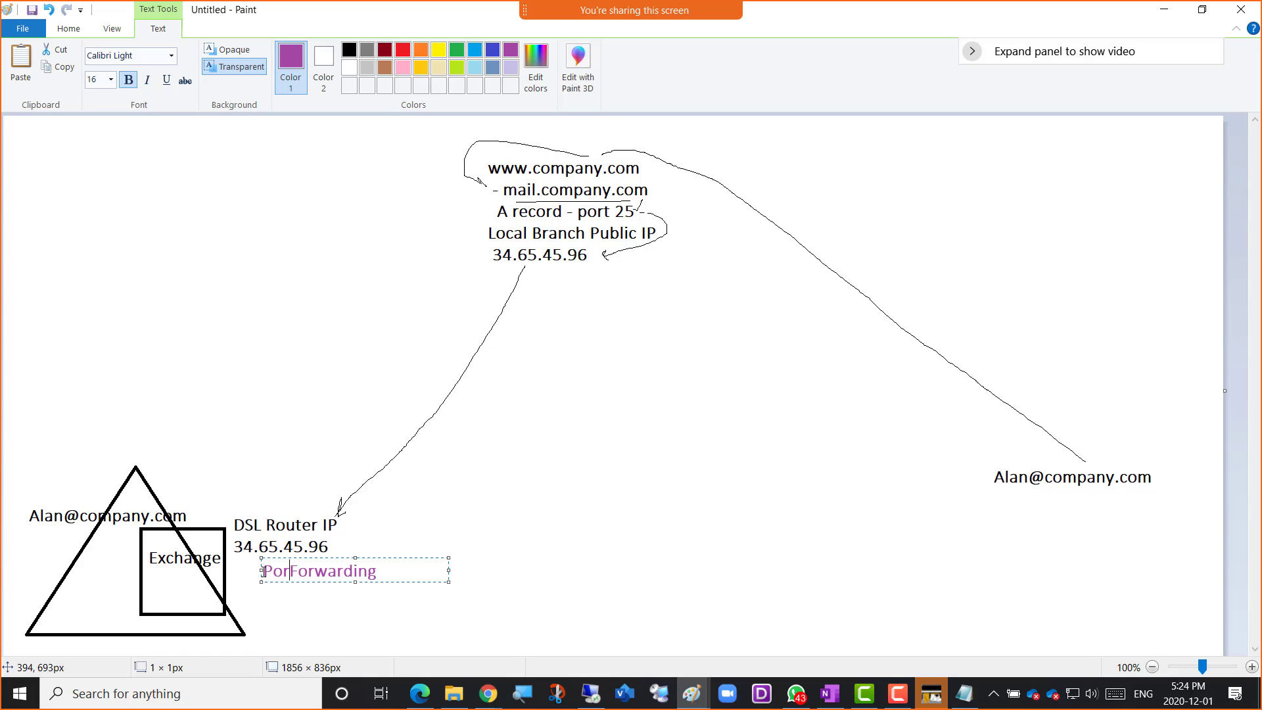
key("End")
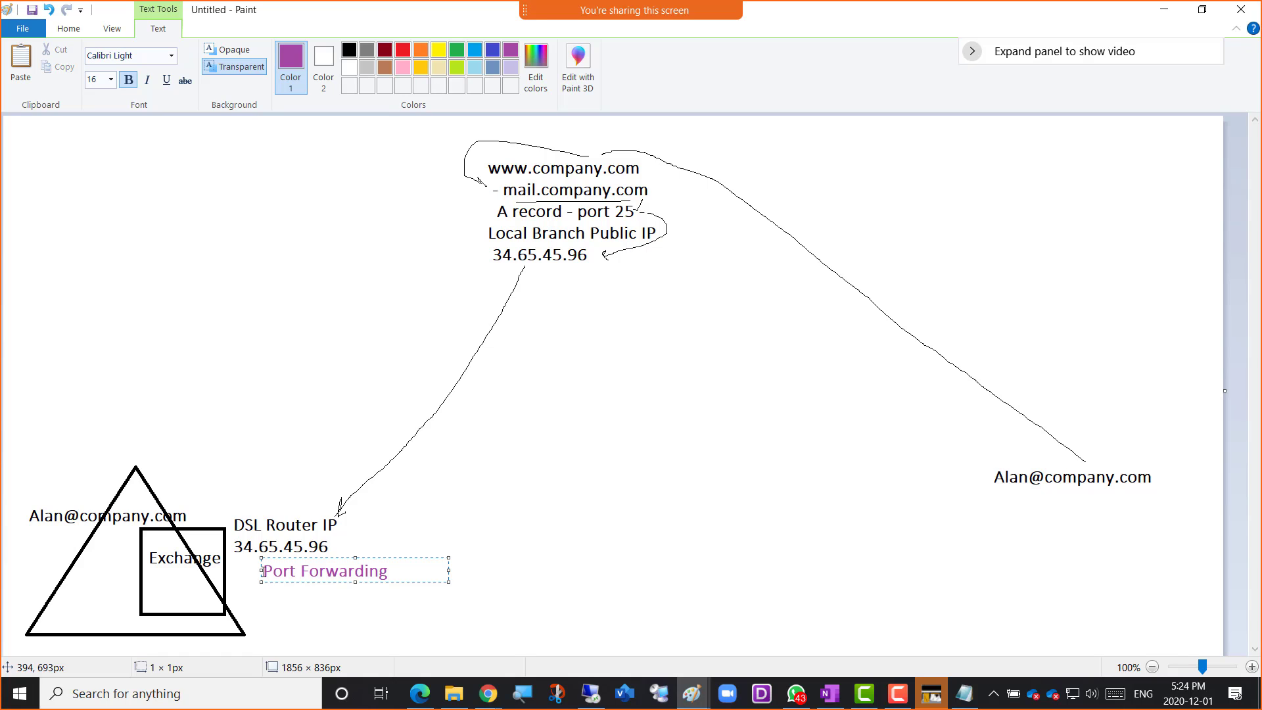
Add the line "- Any port 25 forward to 192.168.200.4" under the Port Forwarding heading
key("Return")
type("- Any port 25")
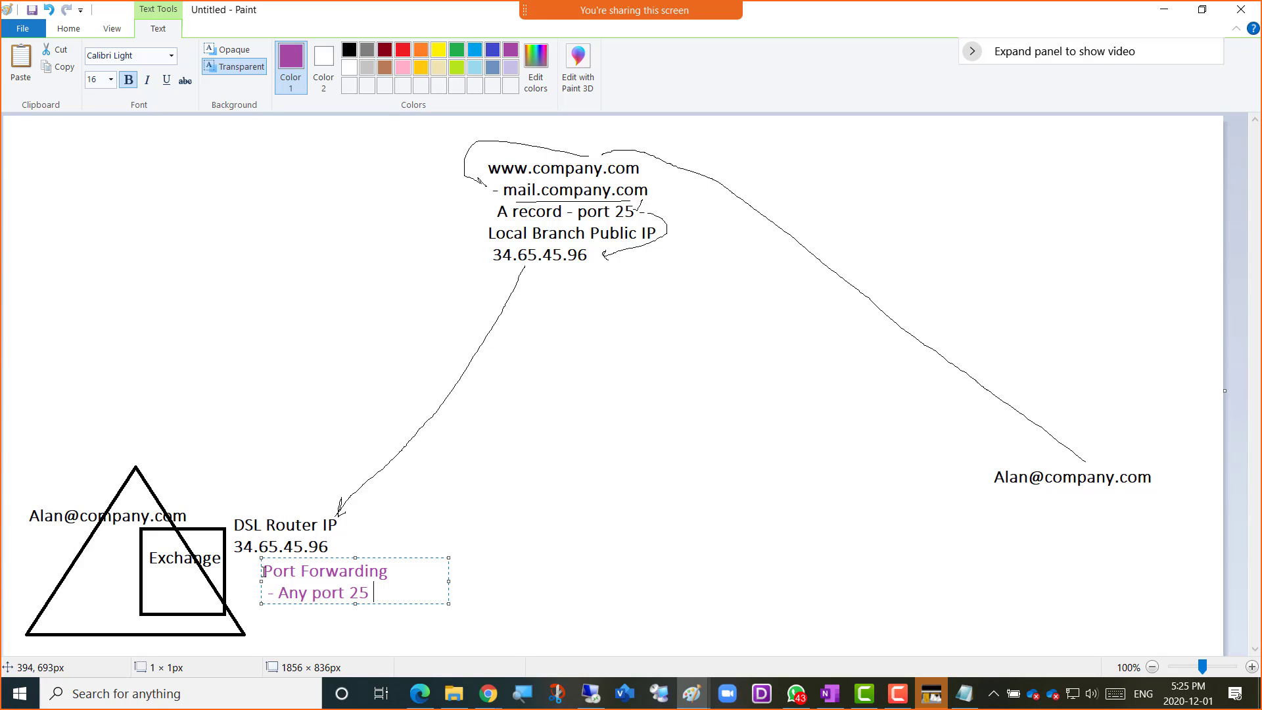
type("forward to 192.")
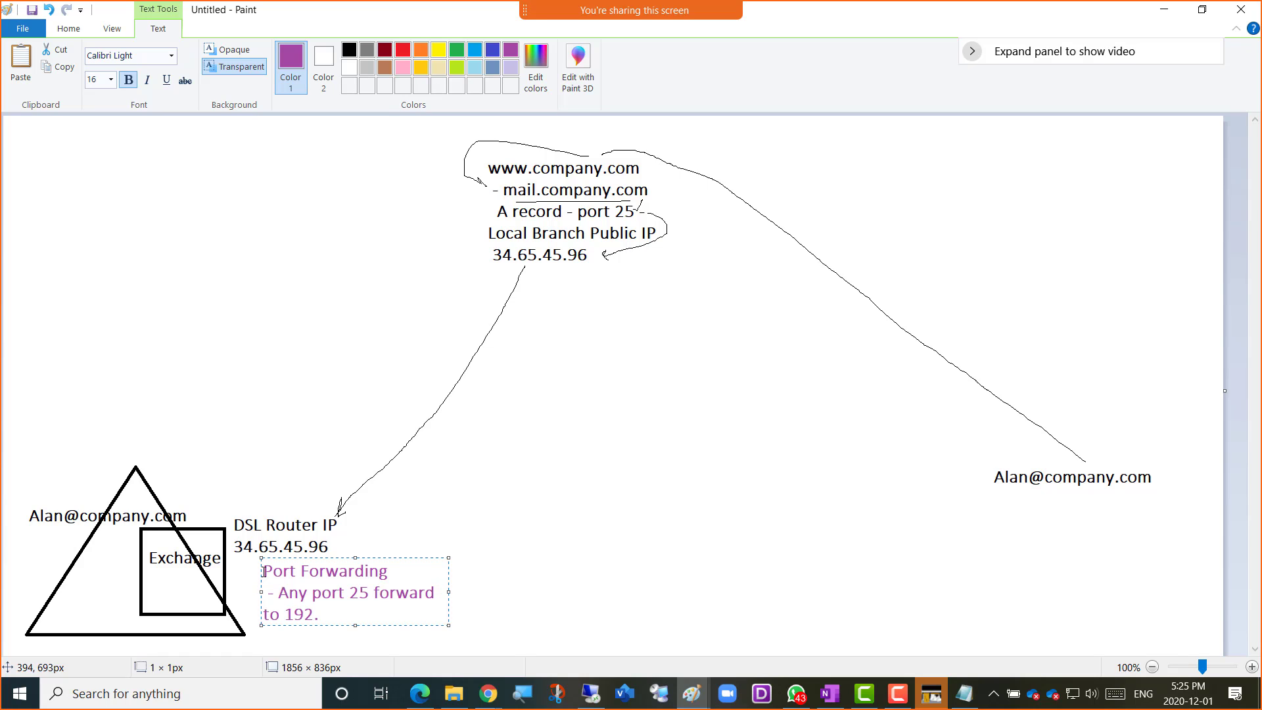
type("168.200.4")
Write 192.168.200.4 in purple below the Exchange label, across the square
left_click_drag(96, 571, 283, 596)
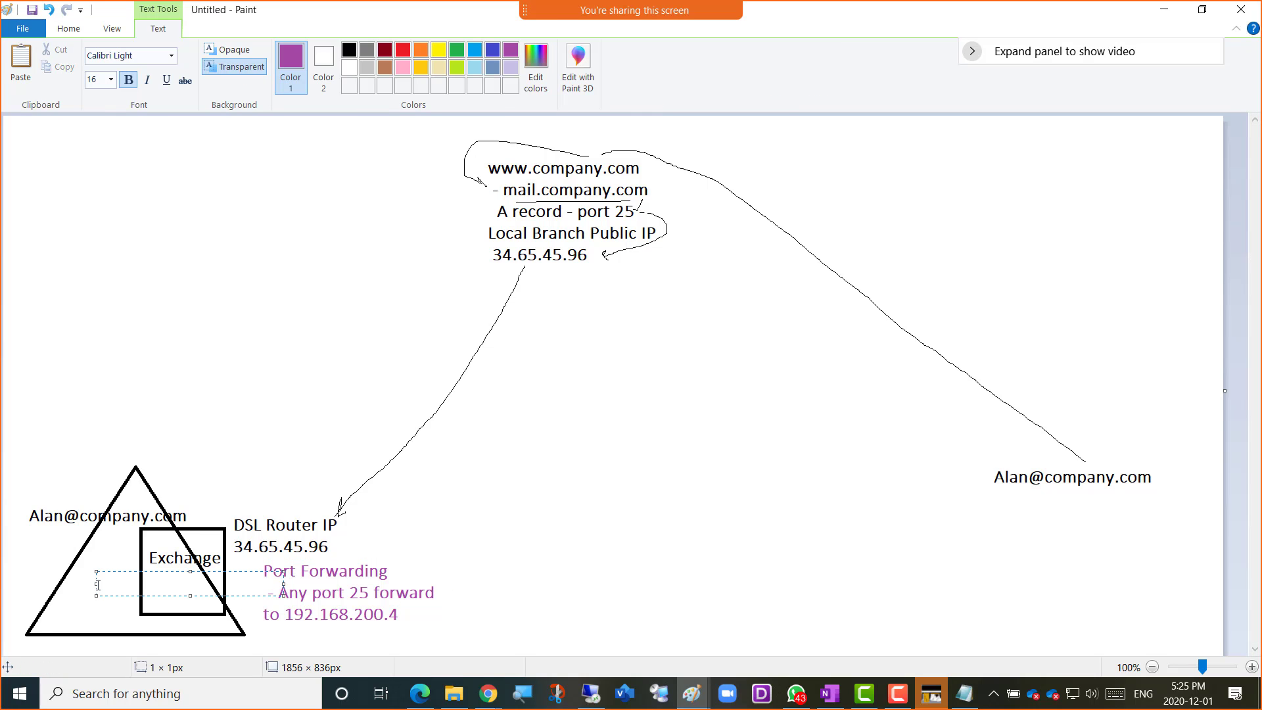
type("192.168.200.4")
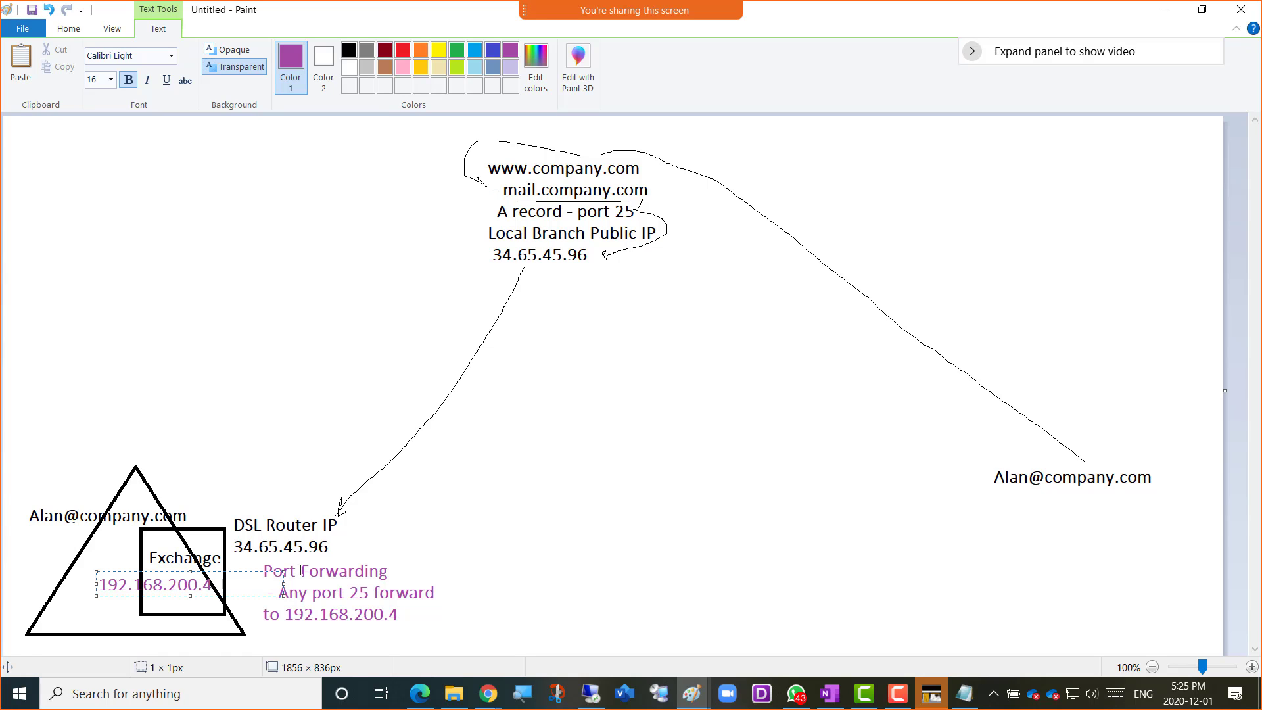
left_click(473, 507)
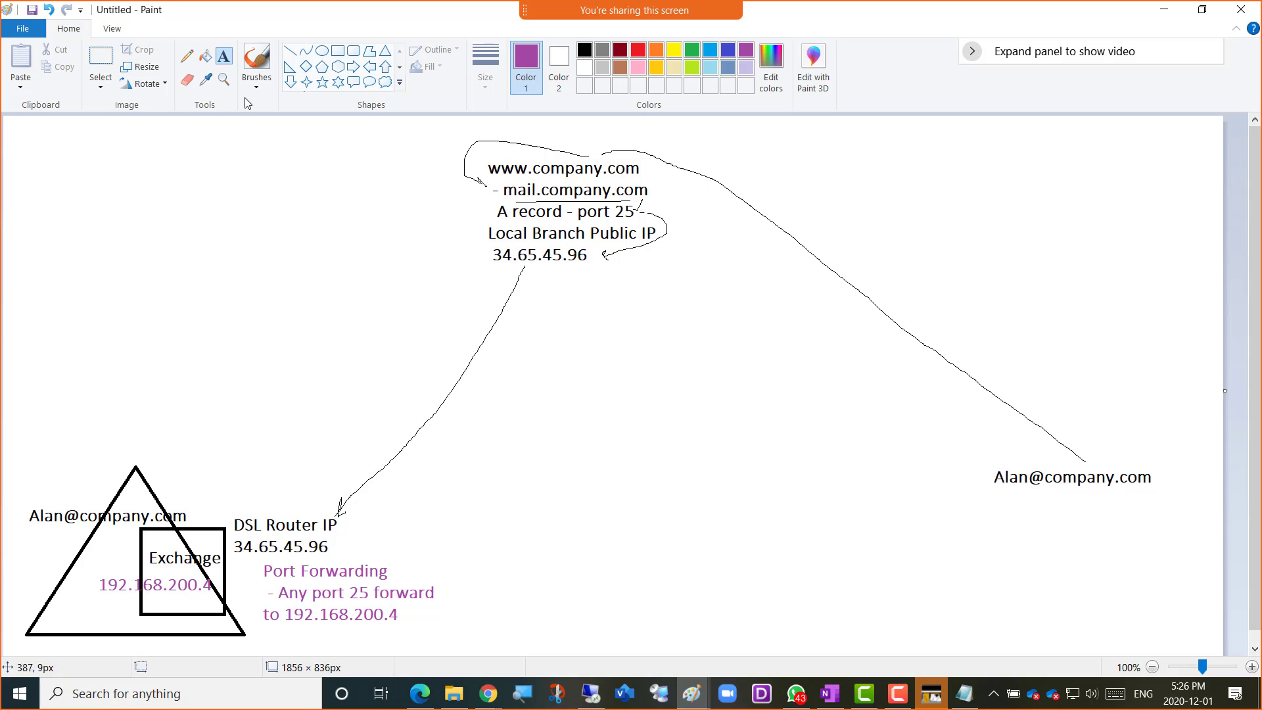
Draw a gray straight line from above the router label toward the upper right, and a cloud callout about 690 × 335 px around its end
left_click(188, 59)
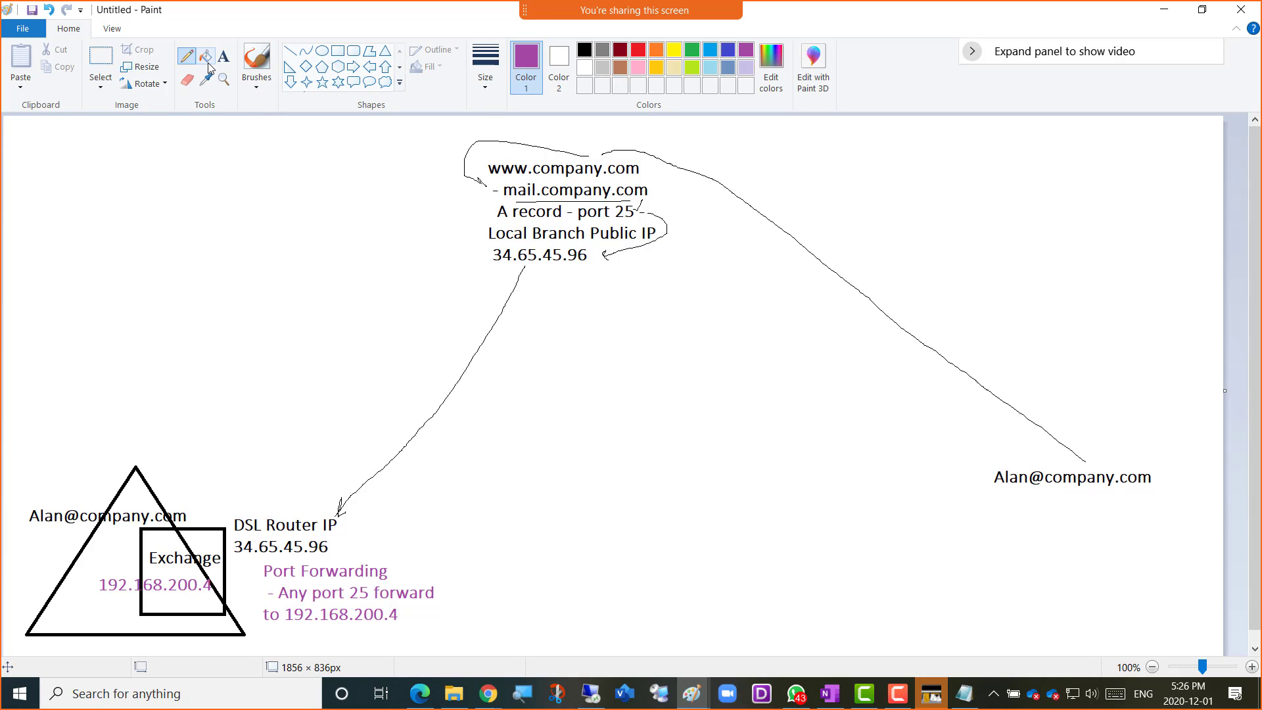
left_click(290, 51)
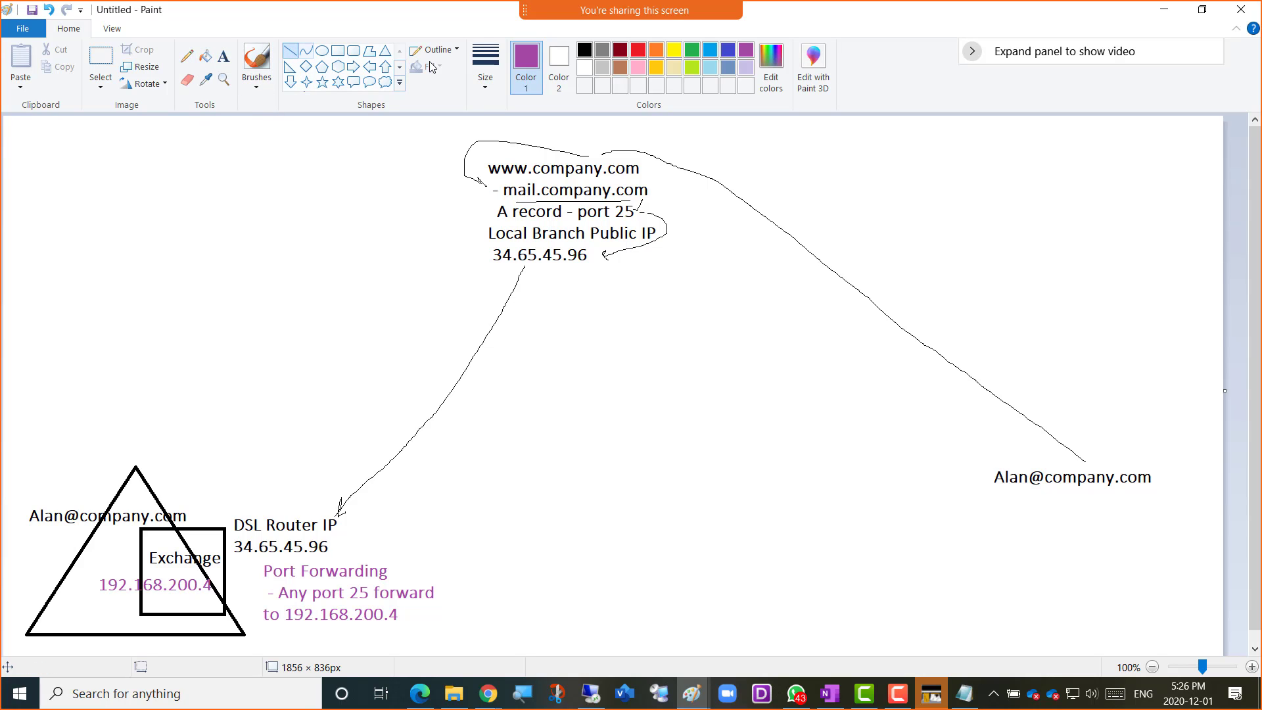
left_click(602, 50)
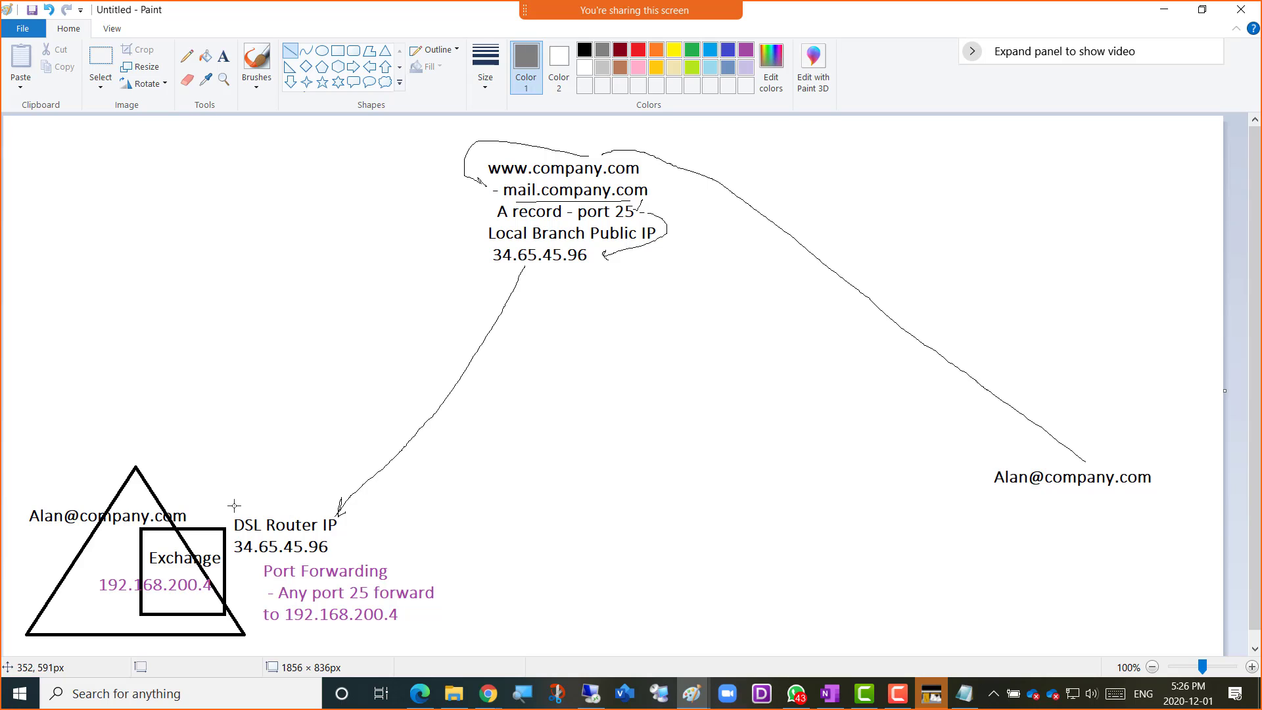
left_click_drag(233, 506, 931, 249)
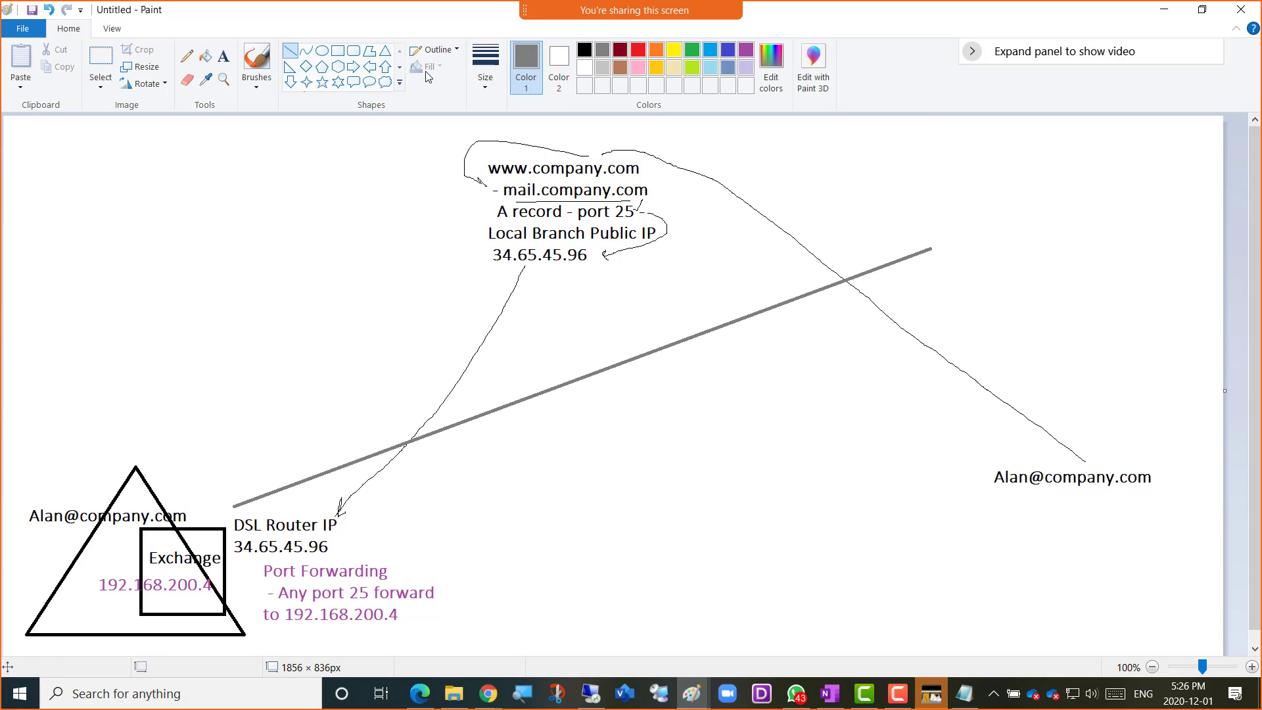
left_click(385, 81)
mouse_move(748, 119)
left_mouse_down()
mouse_move(1151, 296)
mouse_move(1202, 338)
left_mouse_up()
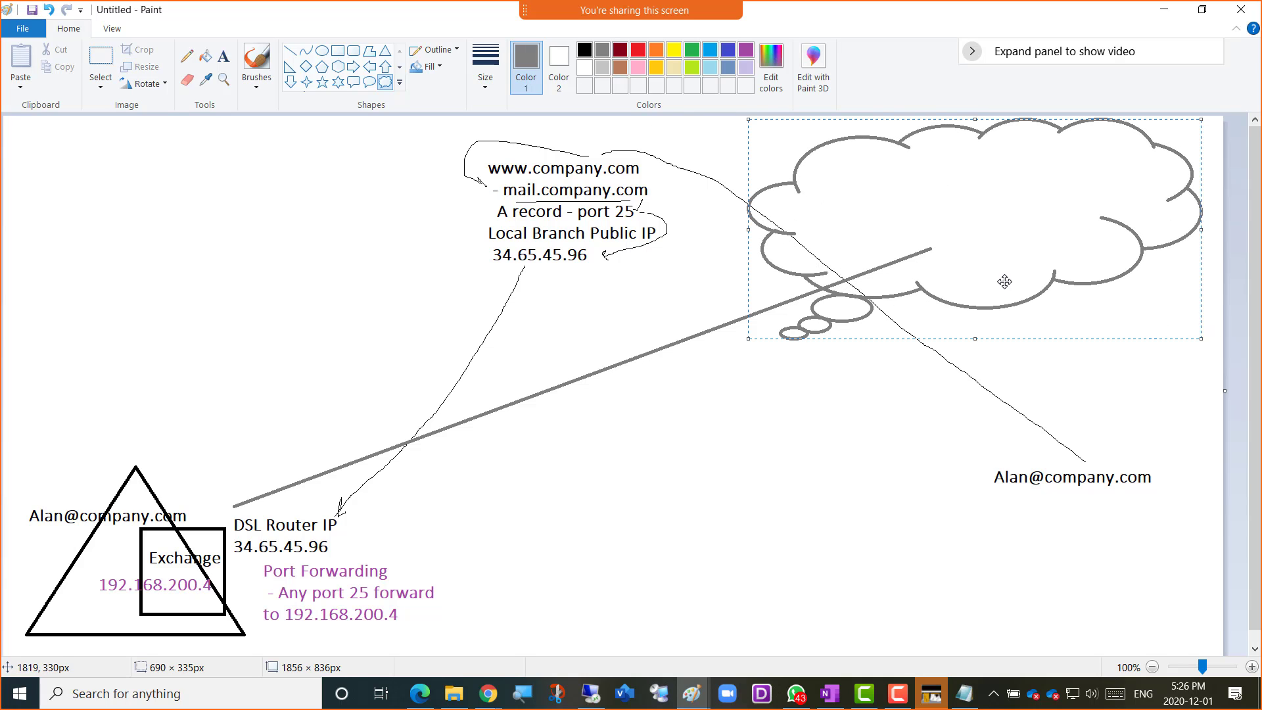
Write "Exchange Online" with "- Mailbox Migration" below it inside the cloud, and widen the text box to about 381 px
left_click(223, 56)
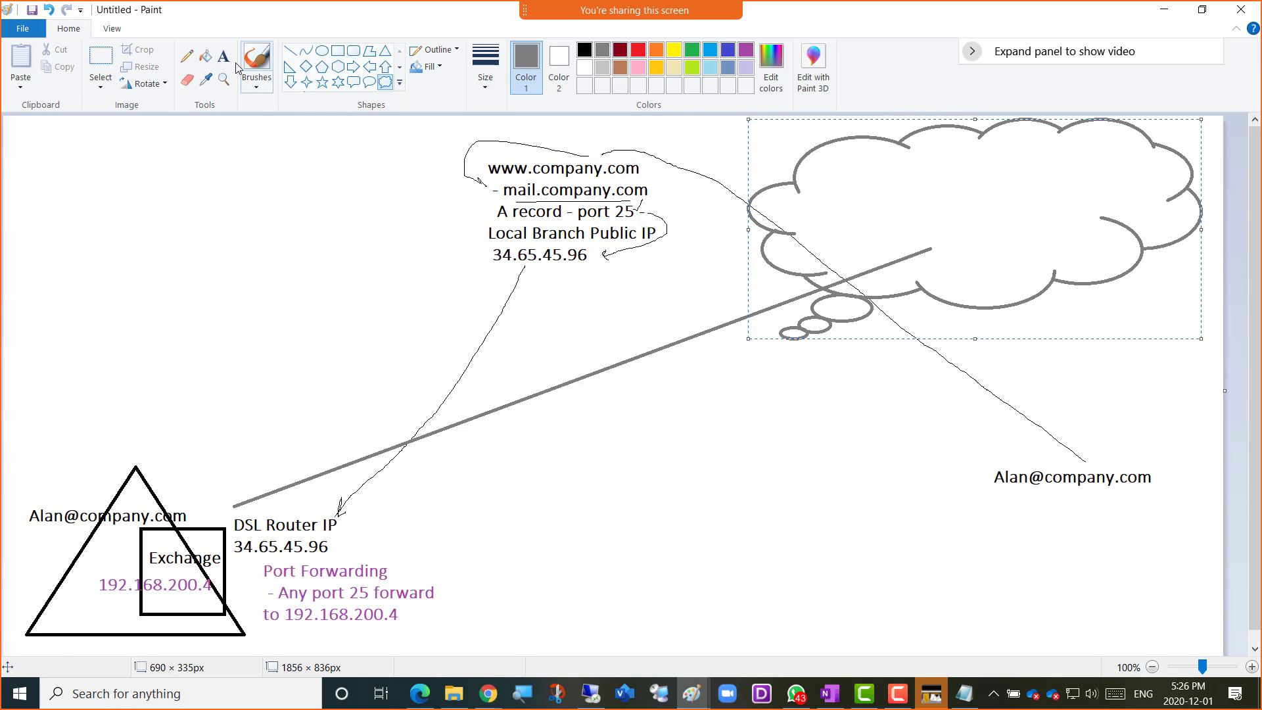
left_click(883, 171)
type("Exchange")
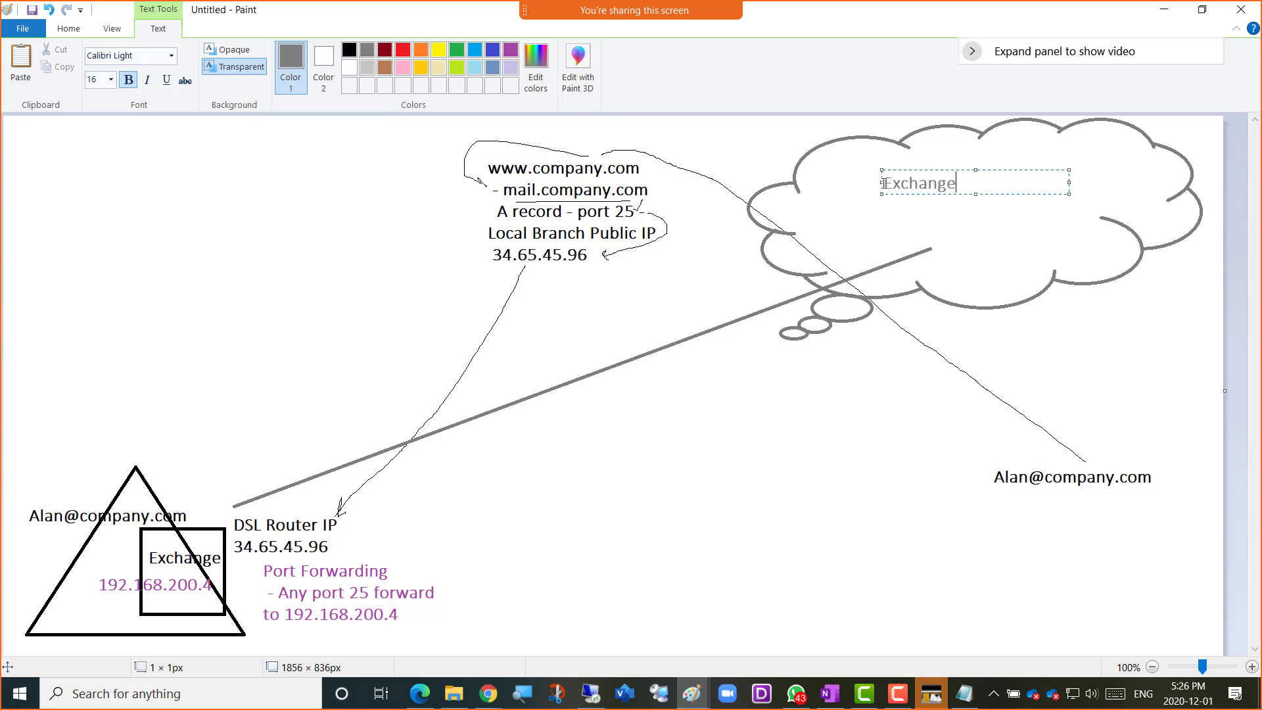
type(" Online")
key("Return")
type("- Mailbox ")
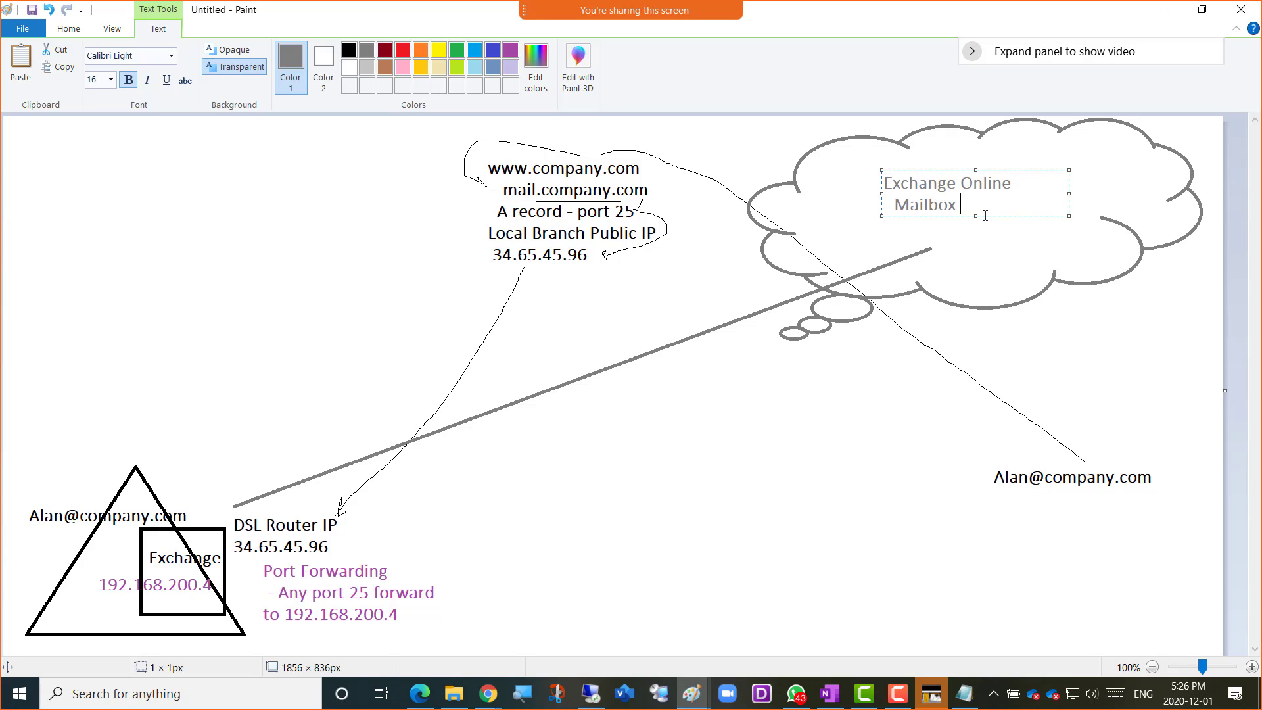
type("Migration")
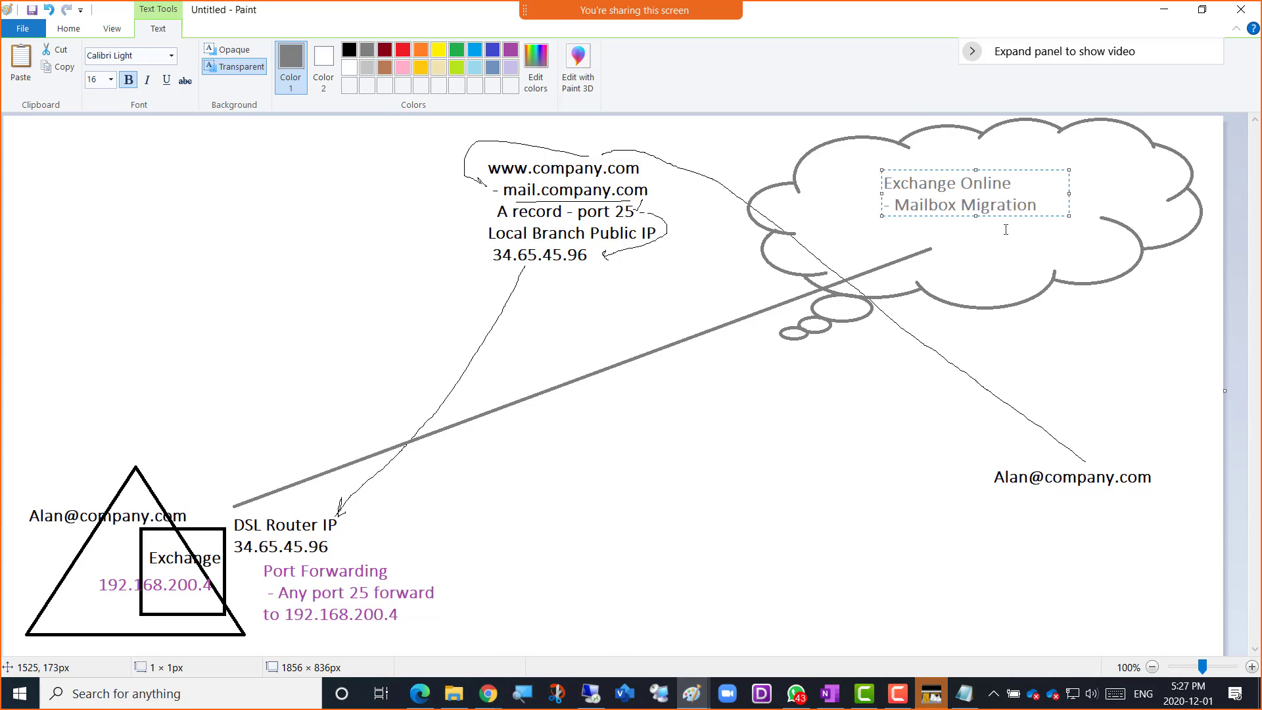
left_click_drag(1070, 193, 1129, 194)
Pencil small triangles below the remote address and beside the public-IP arrow, plus two arrows along the gray line toward the cloud
left_click(77, 35)
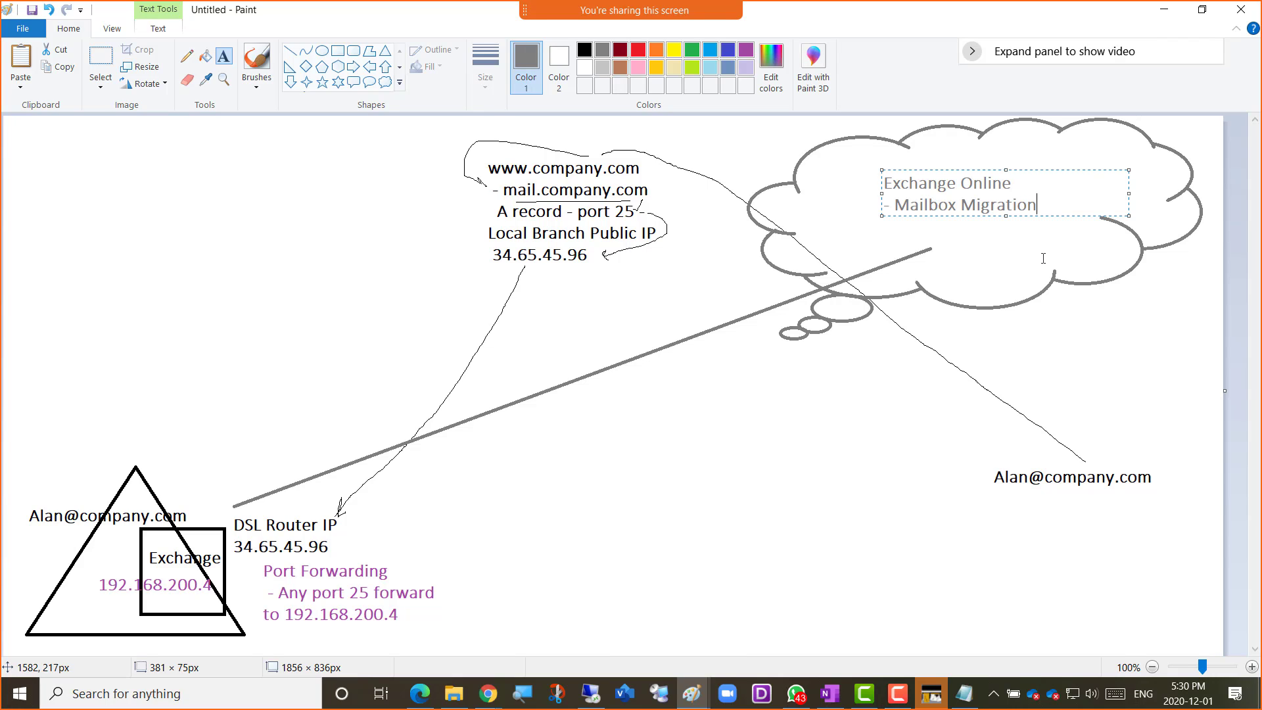
left_click(187, 56)
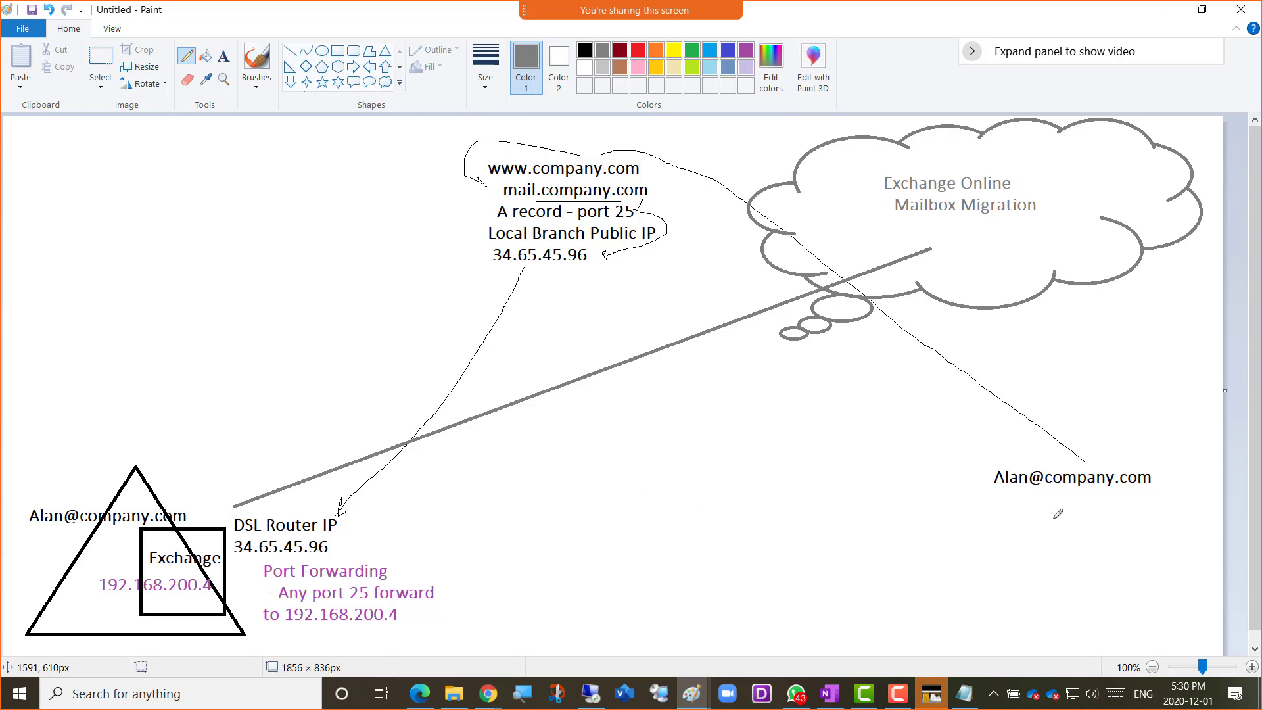
mouse_move(1023, 583)
left_mouse_down()
mouse_move(1062, 513)
mouse_move(1103, 570)
mouse_move(1004, 587)
left_mouse_up()
mouse_move(423, 283)
left_mouse_down()
mouse_move(479, 344)
mouse_move(400, 365)
left_mouse_up()
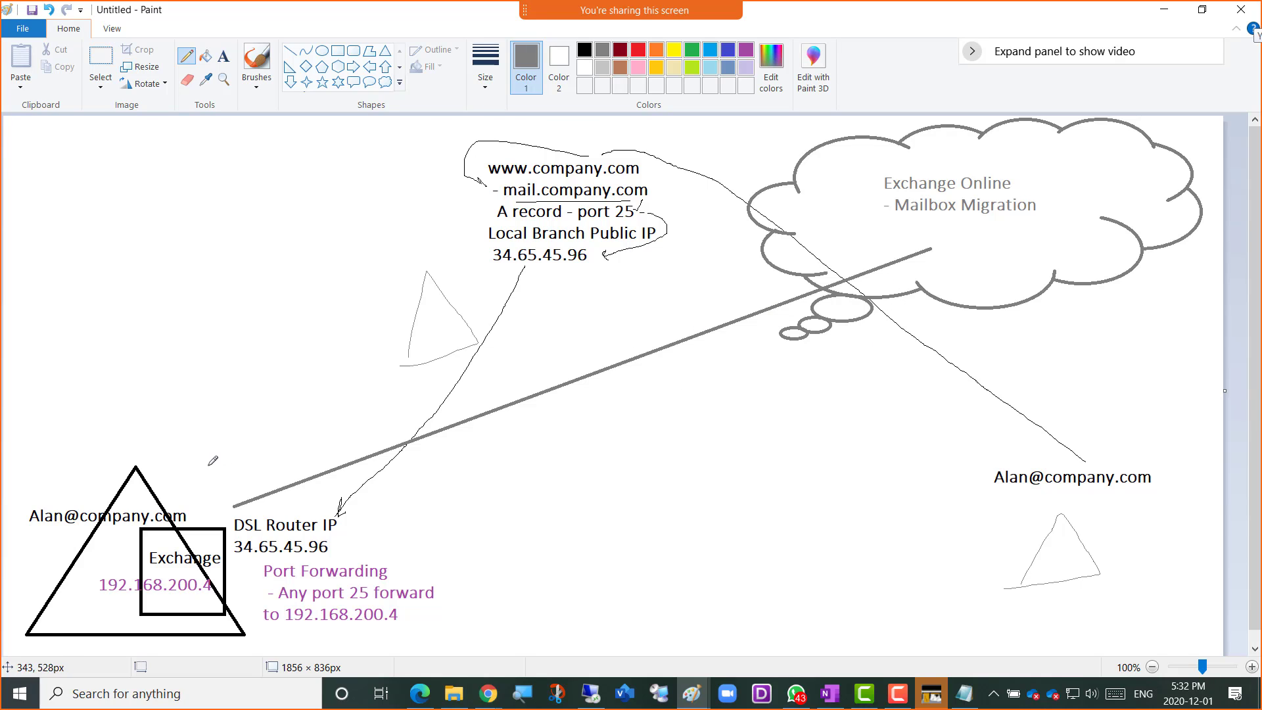
mouse_move(229, 490)
left_mouse_down()
mouse_move(334, 446)
mouse_move(327, 460)
left_mouse_up()
mouse_move(683, 318)
left_mouse_down()
mouse_move(753, 290)
mouse_move(750, 302)
left_mouse_up()
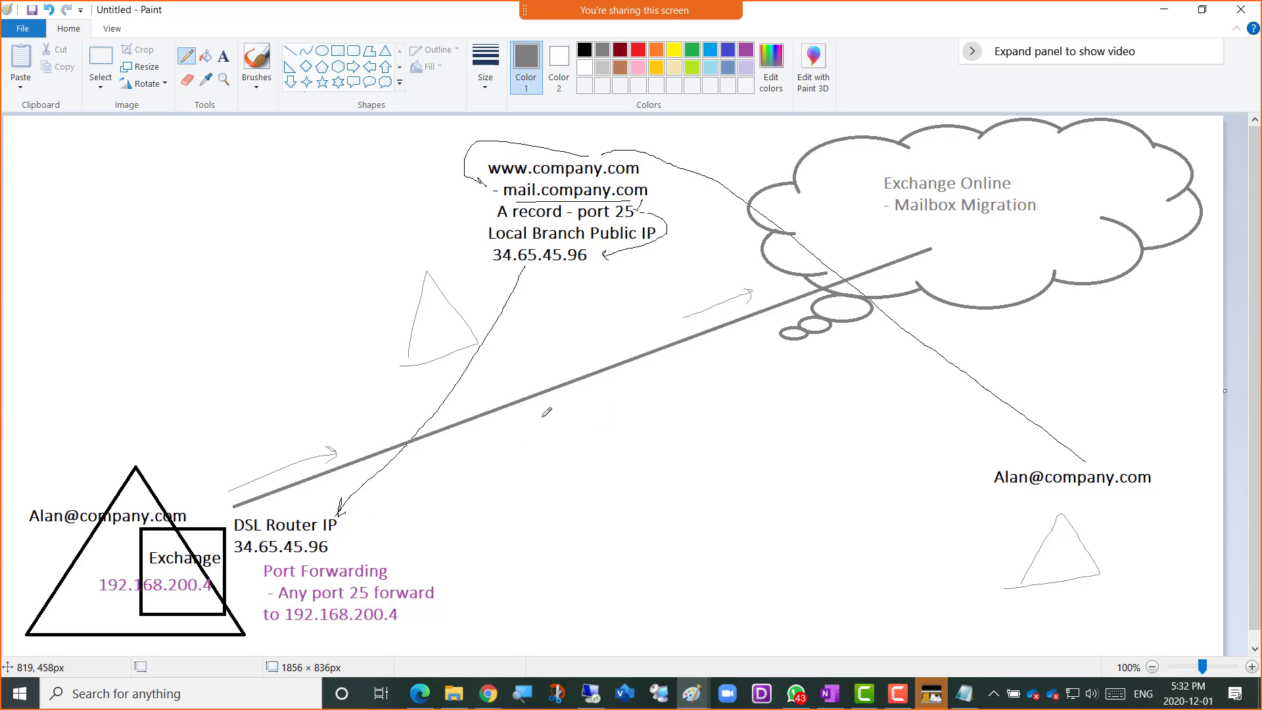
Pencil a short slanted stroke across the middle of the gray line leading to the cloud
left_click_drag(542, 412, 572, 346)
Switch to the Exchange admin center in Chrome and open a new migration batch for migrating to Exchange Online
key("alt+Tab")
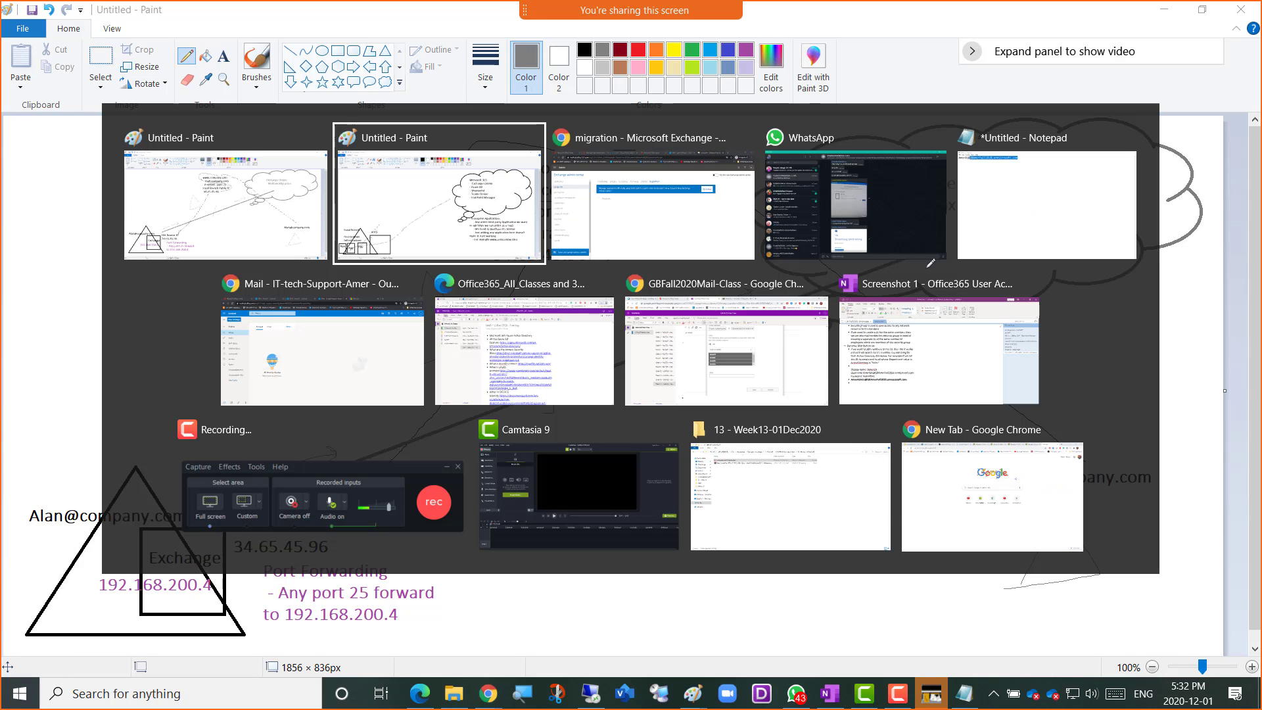
key("alt+Tab")
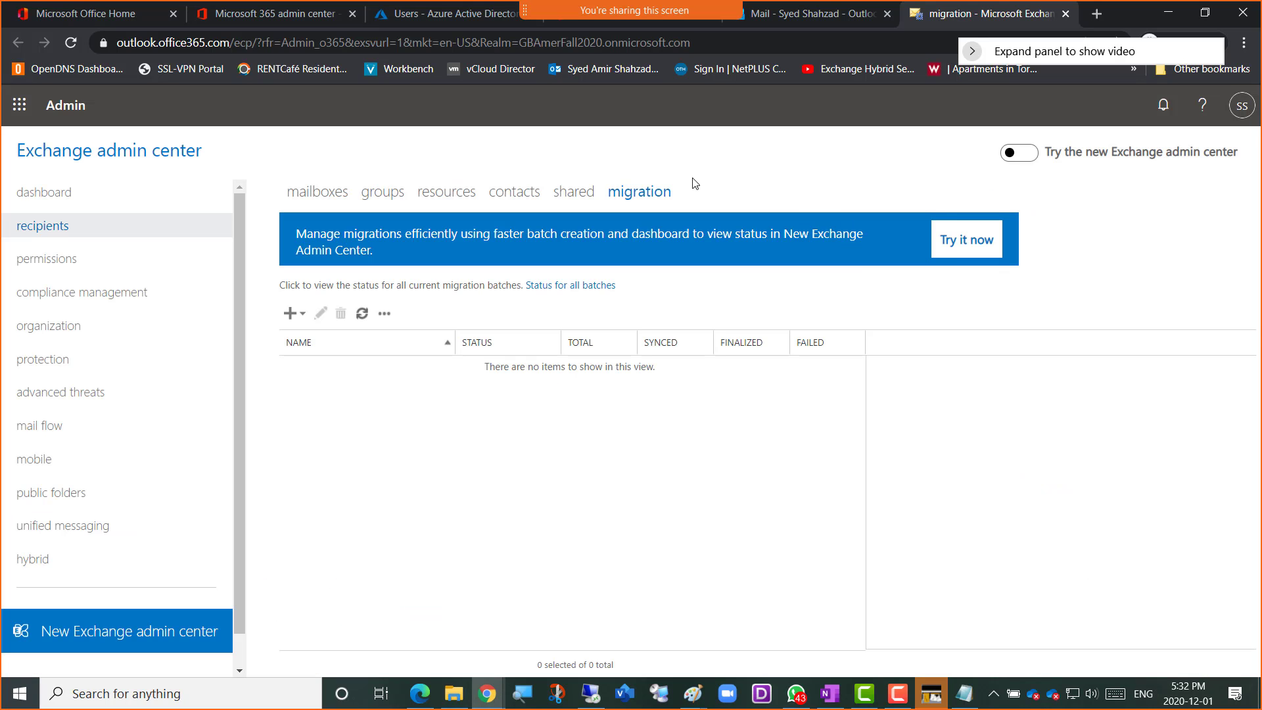
left_click(297, 316)
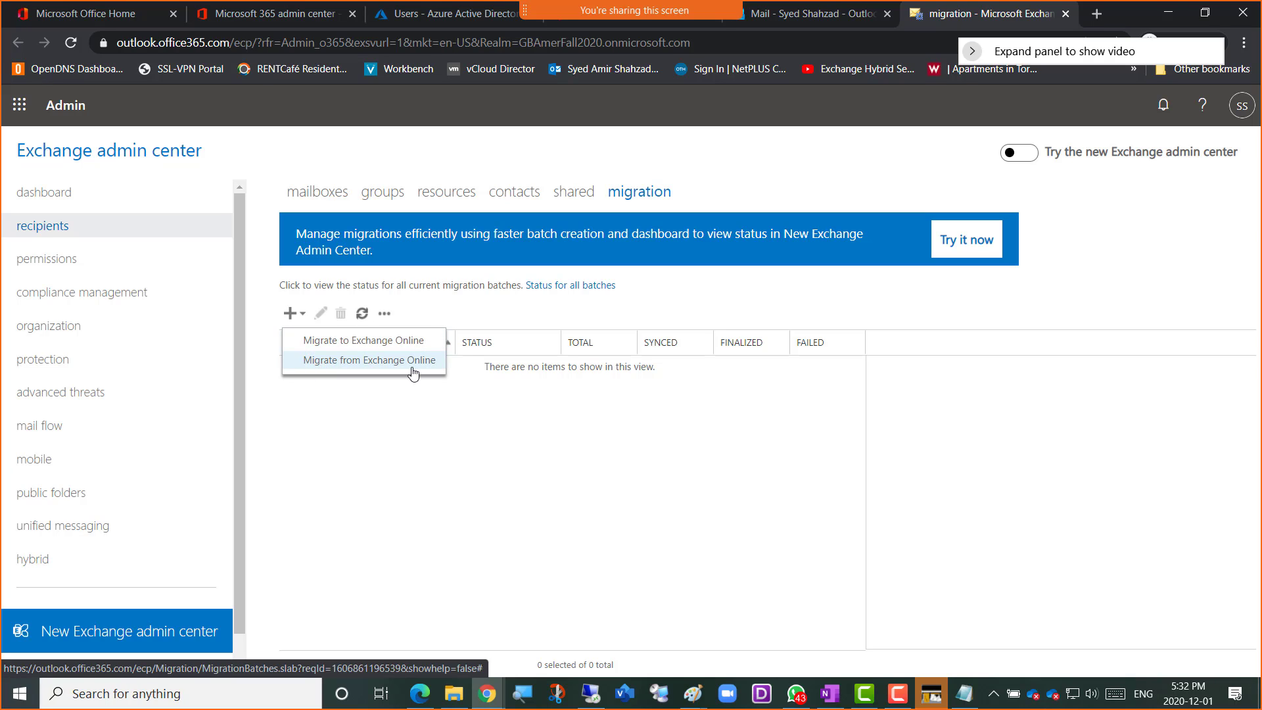
left_click(386, 349)
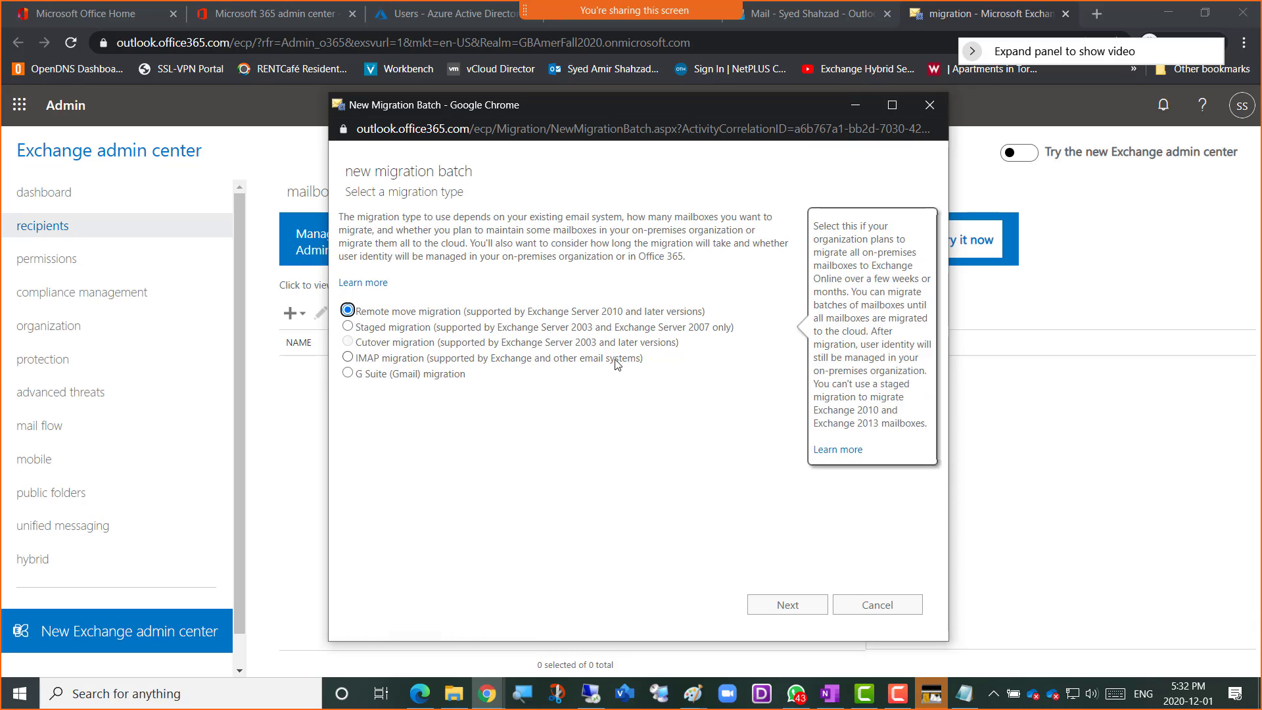
Examine the descriptions of the remote move, staged, cutover, IMAP and G Suite migration types, referring back to the Paint diagram
mouse_move(618, 364)
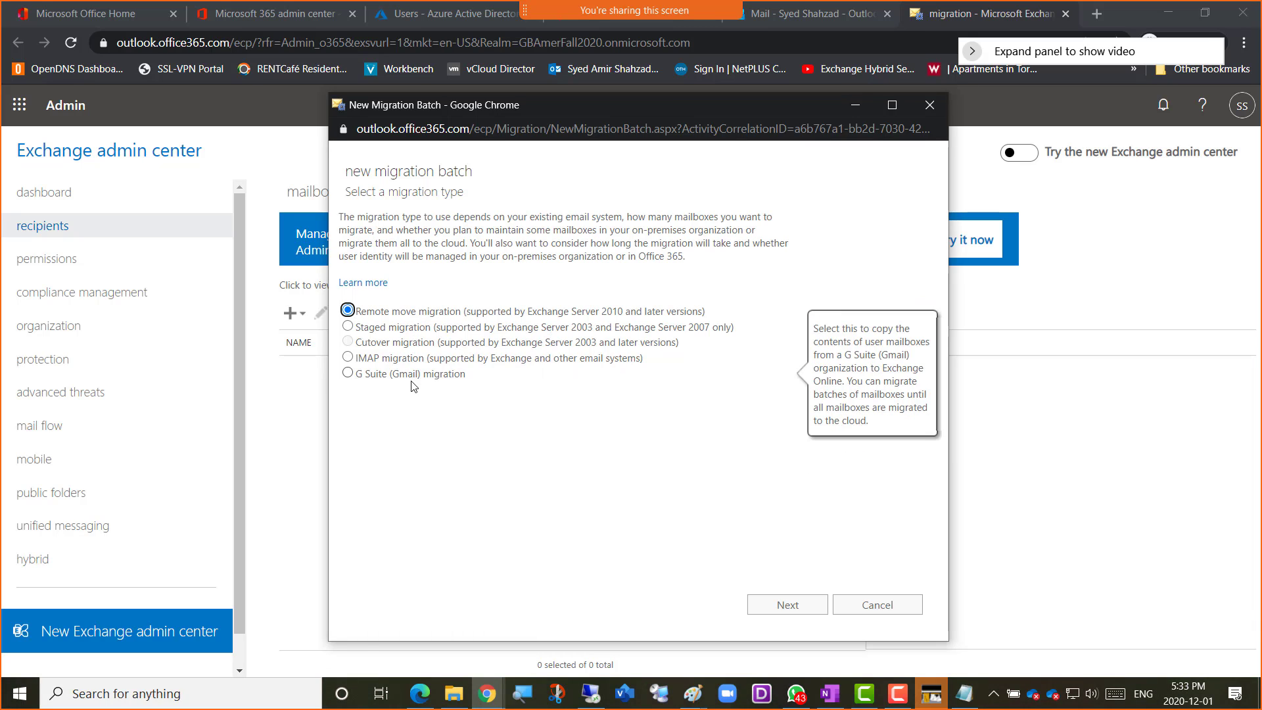
mouse_move(372, 323)
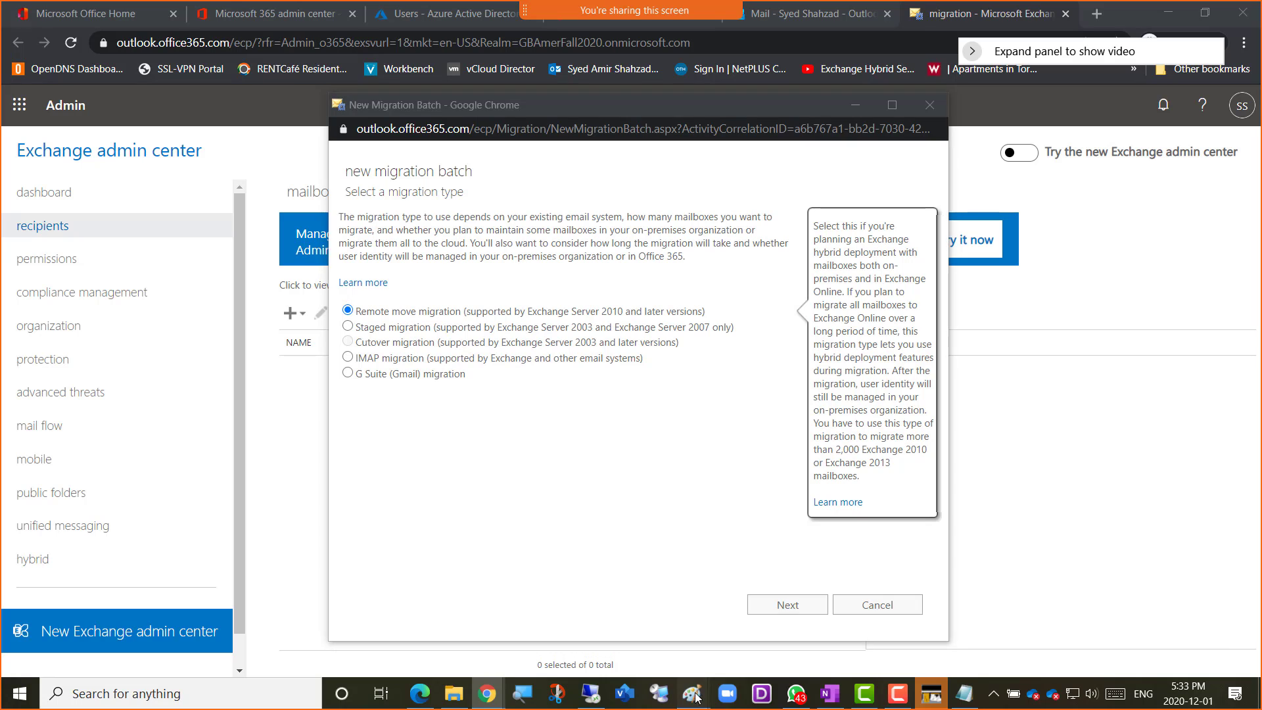
mouse_move(689, 693)
left_click(803, 658)
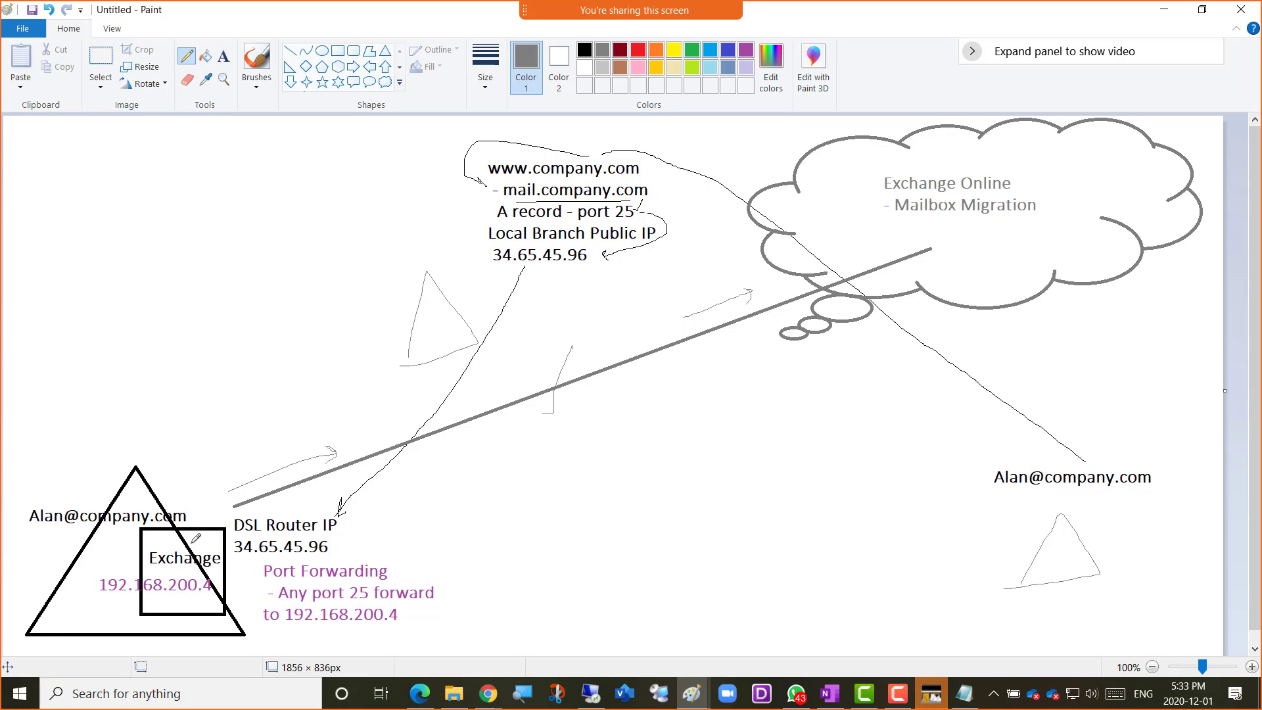
key("alt+Tab")
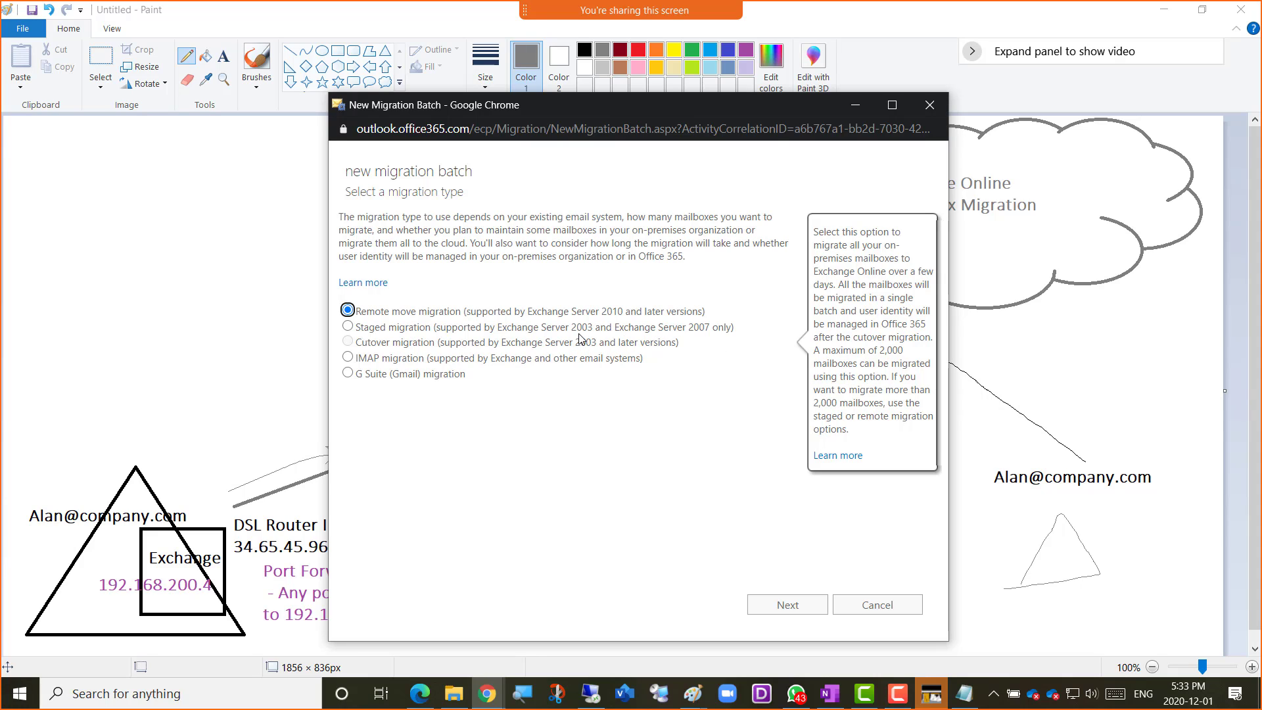
mouse_move(568, 334)
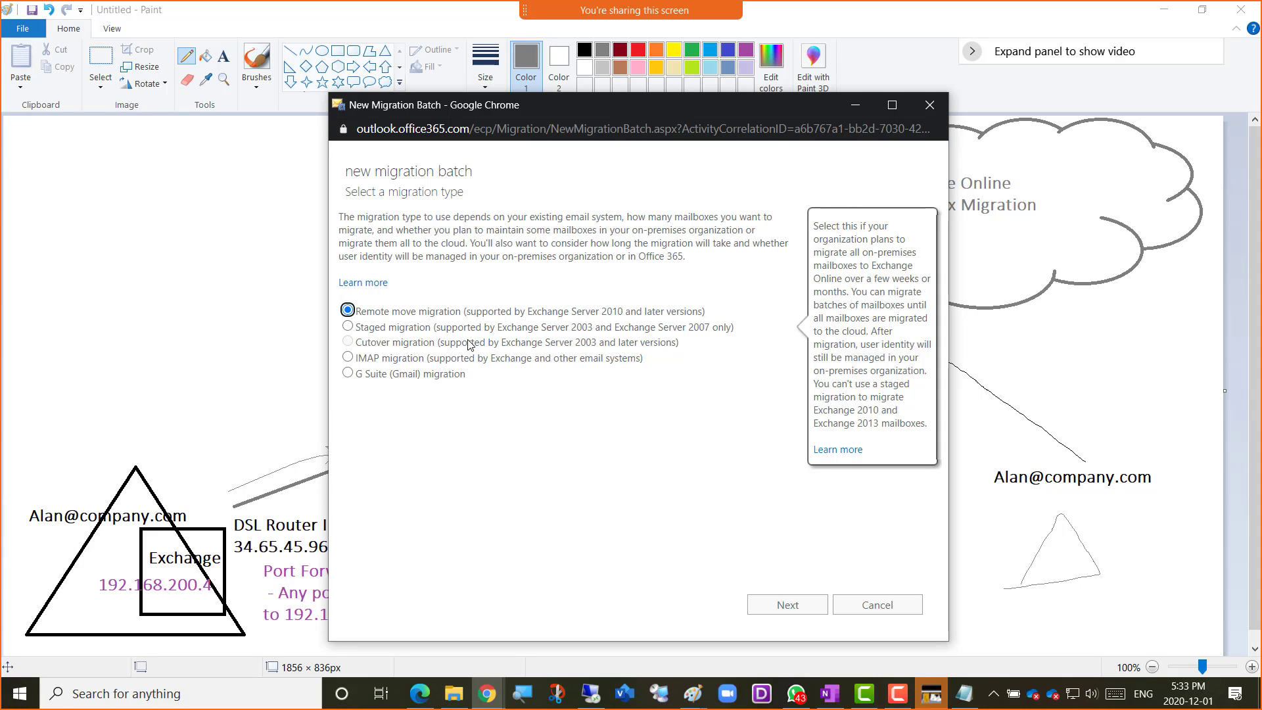
mouse_move(397, 346)
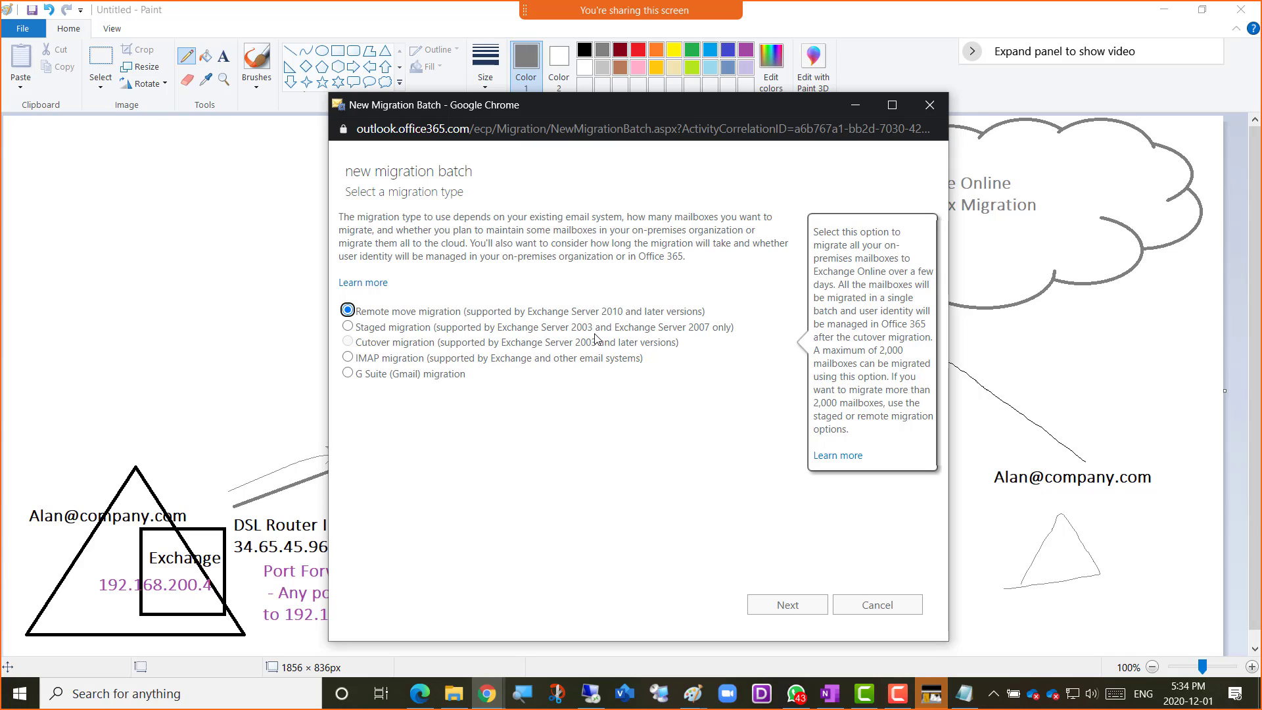
mouse_move(621, 310)
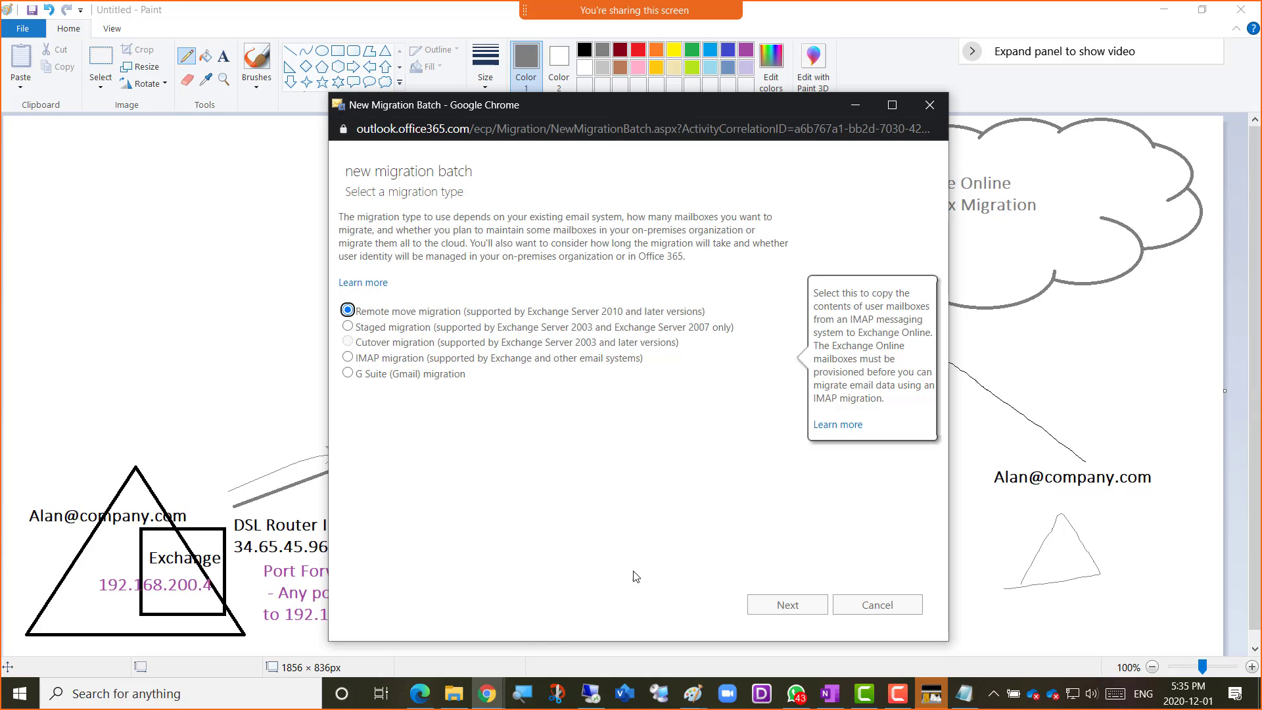
Search Google for "imap" in a new tab of the Exchange admin center window and expand the question "What is IMAP or POP?"
left_click(487, 694)
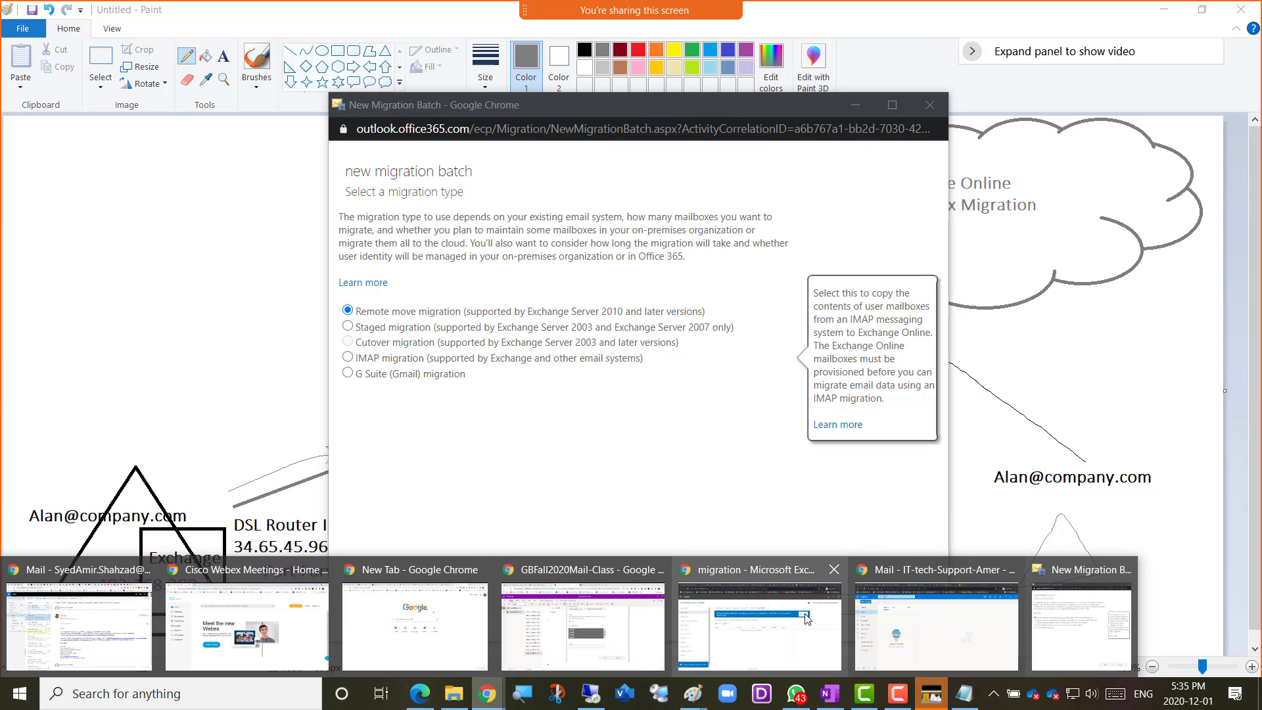
left_click(781, 621)
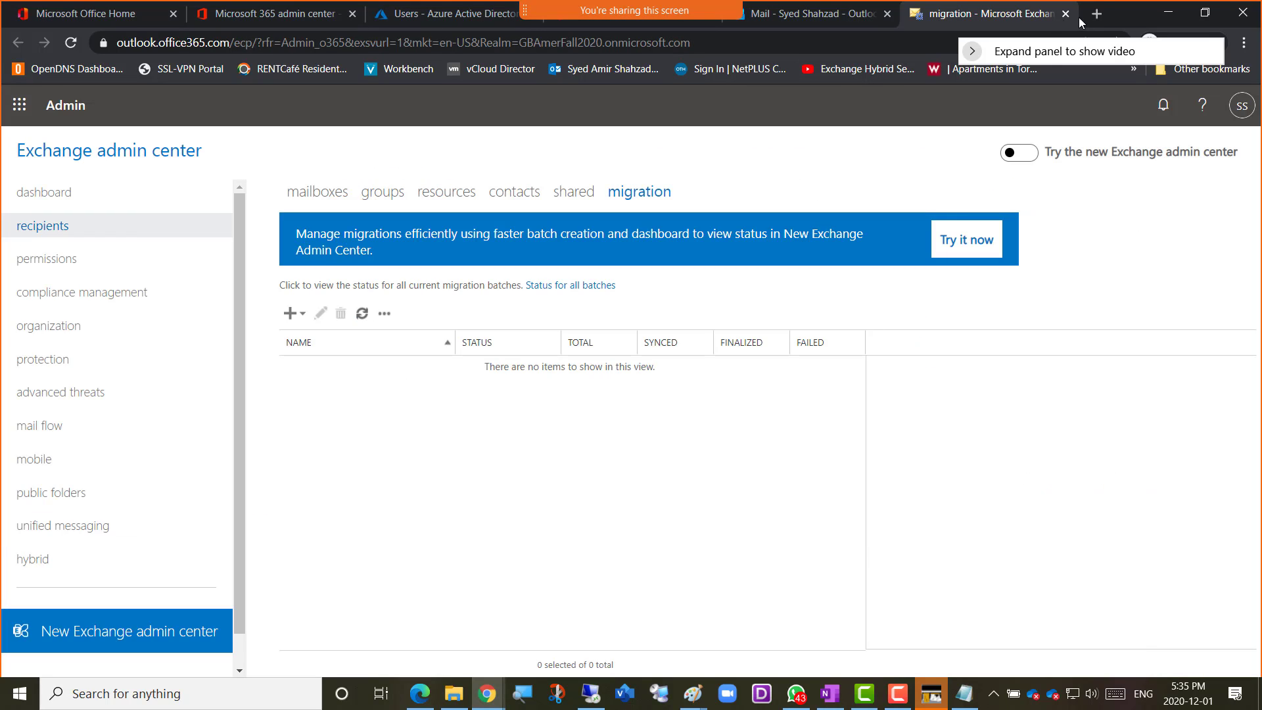
left_click(1096, 16)
type("imap")
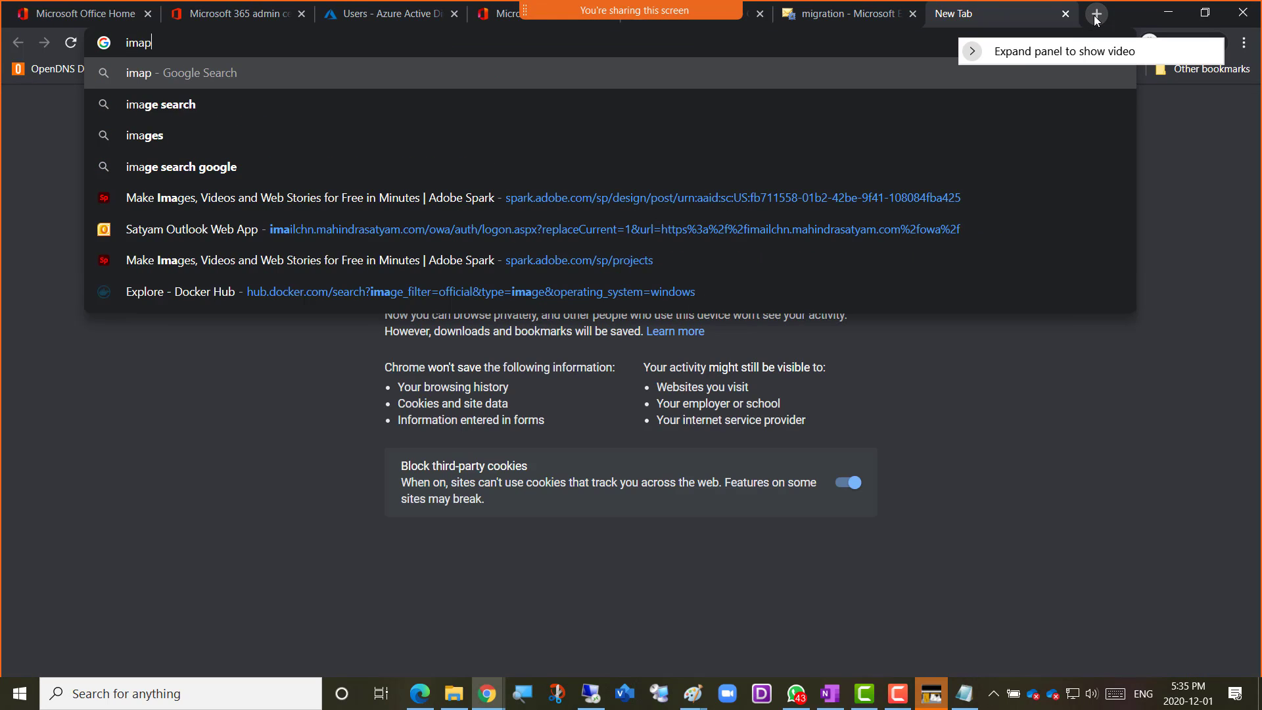
key("Return")
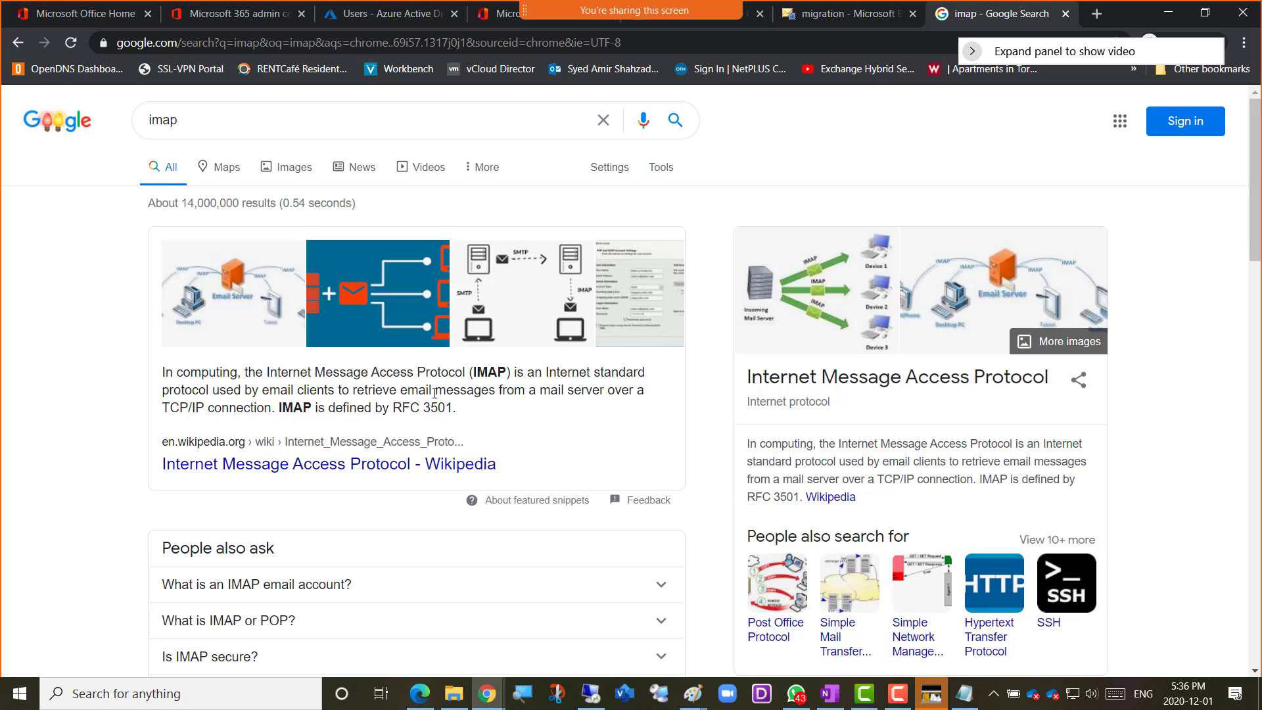
scroll(113, 414, "down", 1)
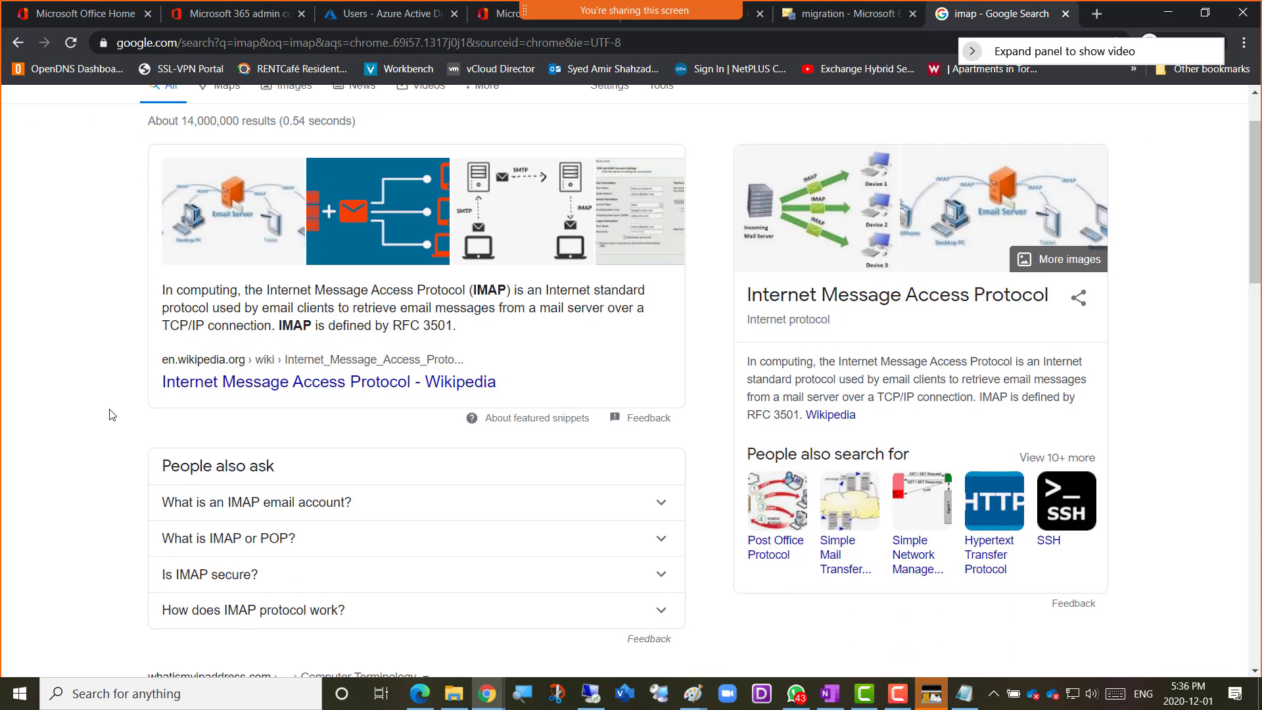
left_click(236, 544)
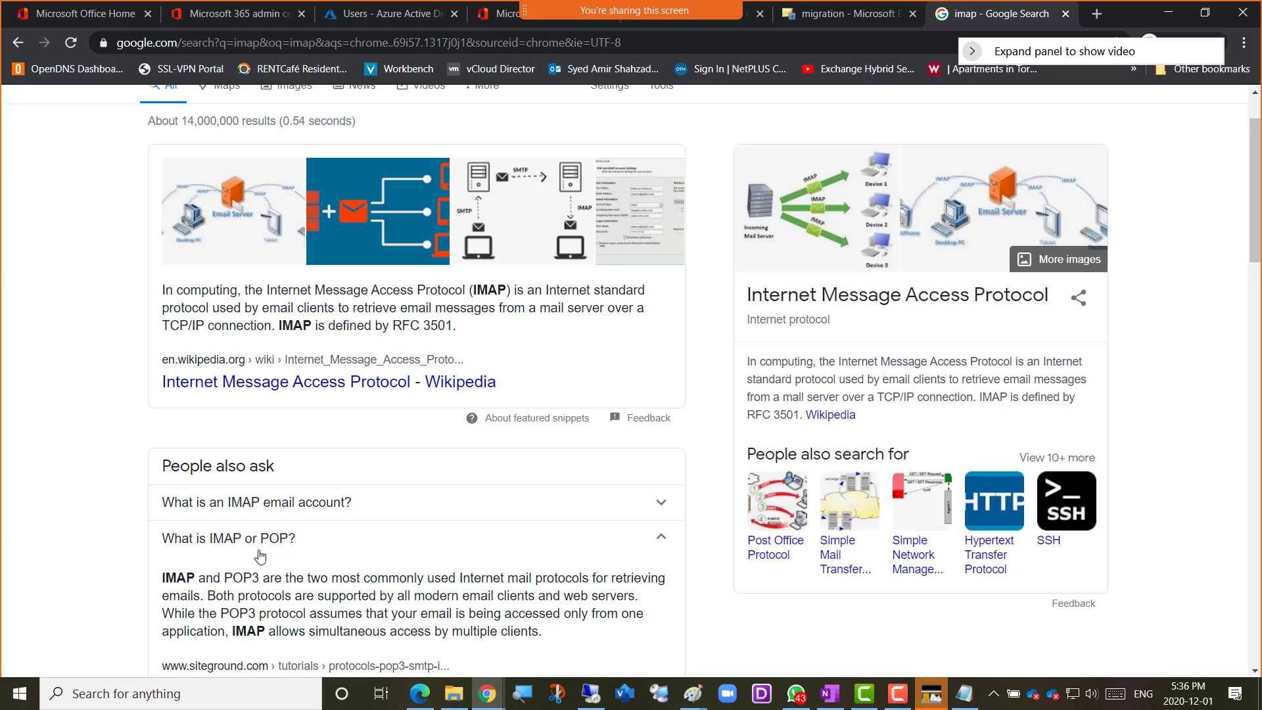
scroll(256, 552, "down", 1)
scroll(260, 539, "down", 1)
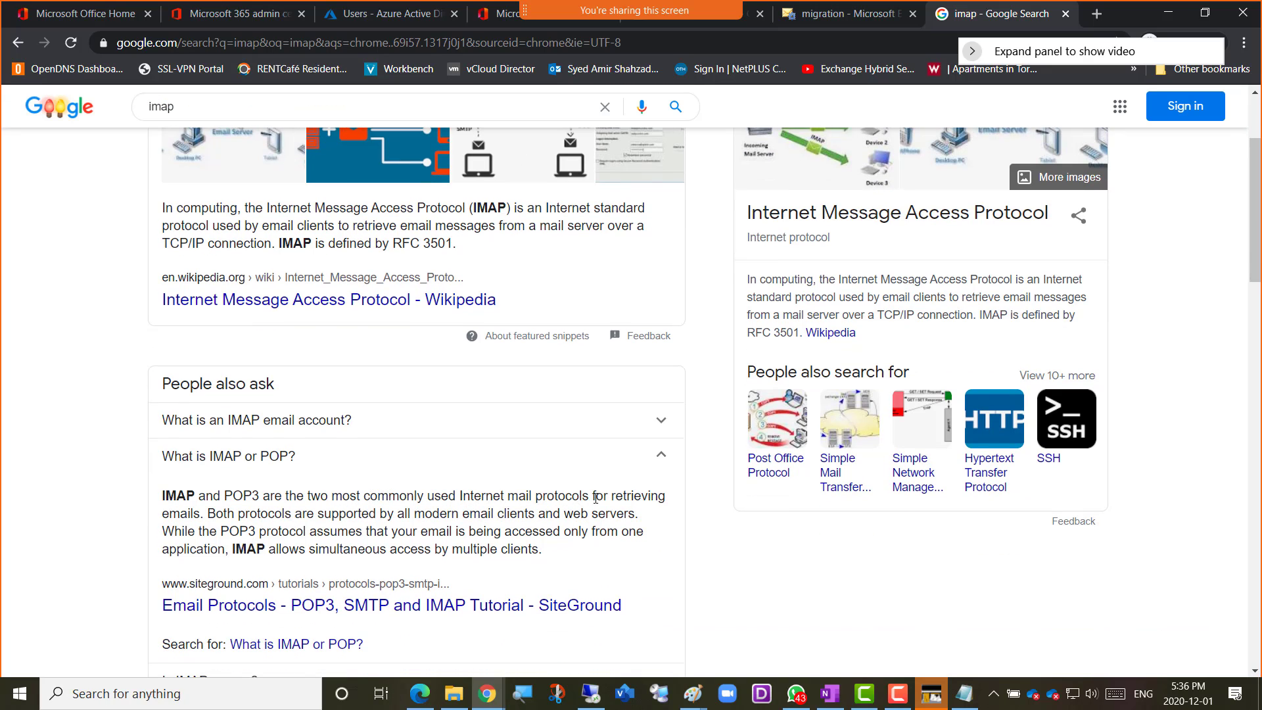
Read the IMAP and POP3 answer, highlighting the phrases on single-application access and simultaneous access by multiple clients
left_click_drag(612, 499, 553, 566)
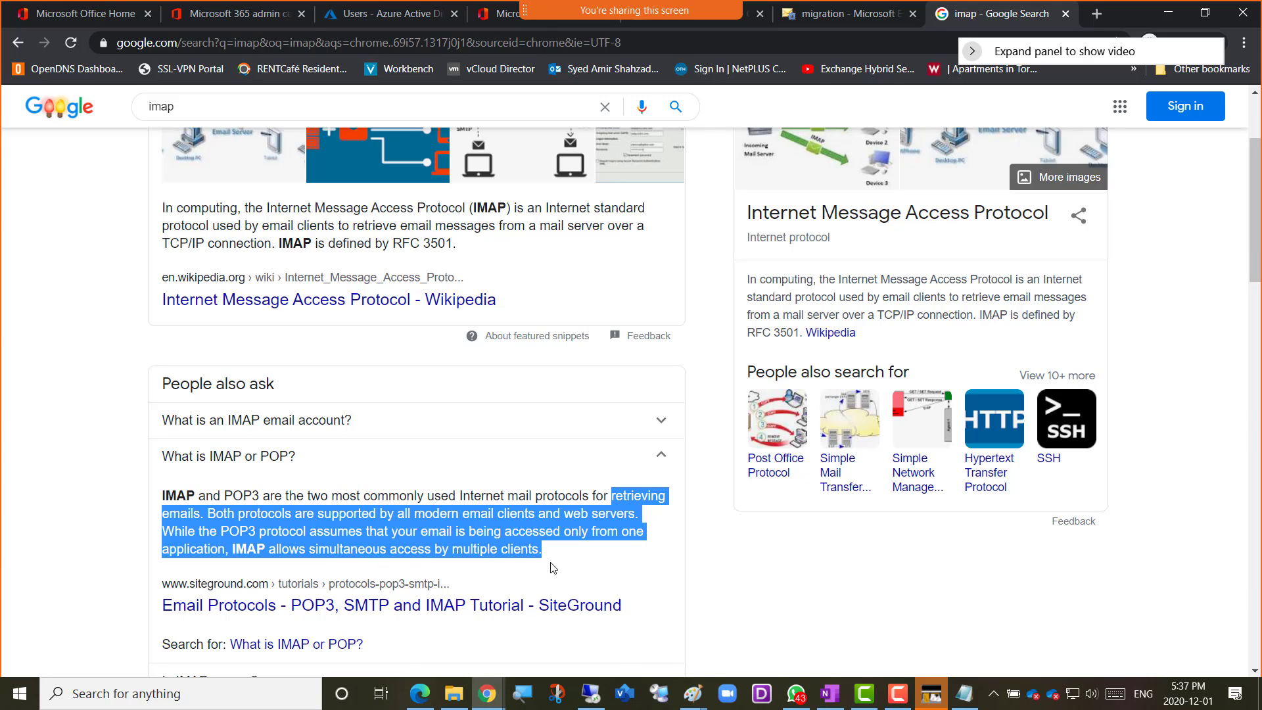
left_click(460, 545)
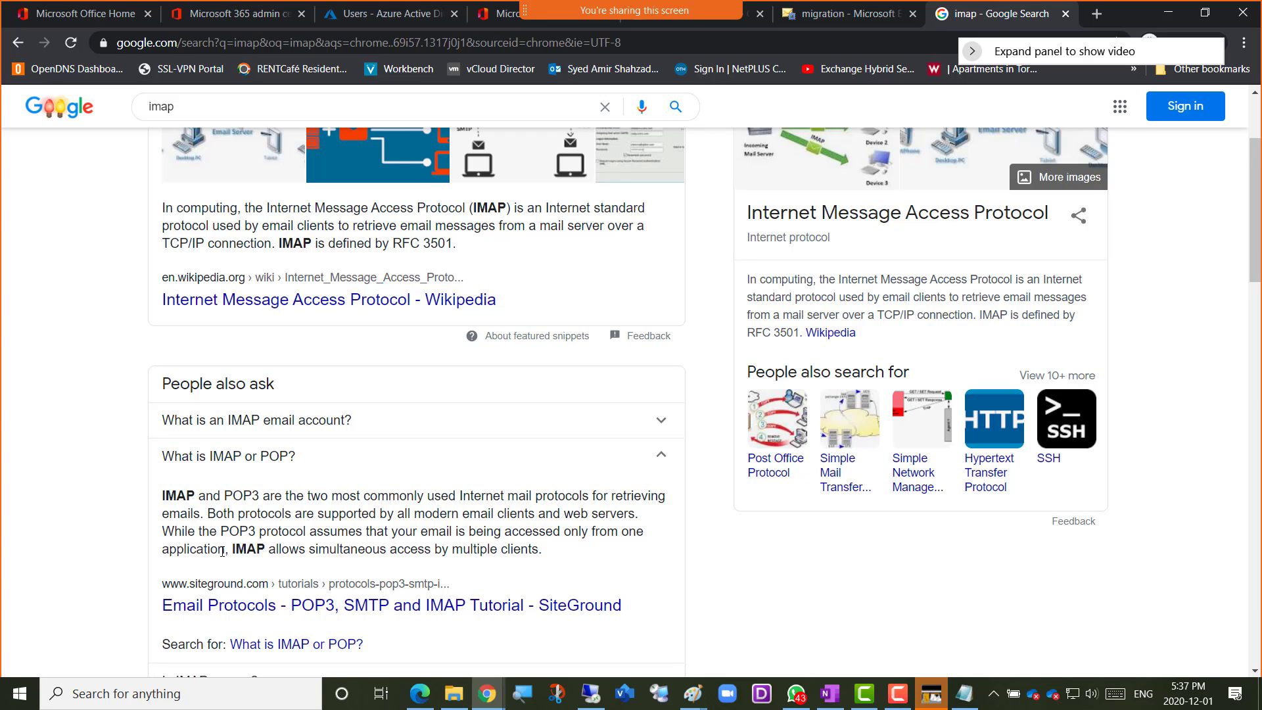
left_click_drag(217, 550, 223, 530)
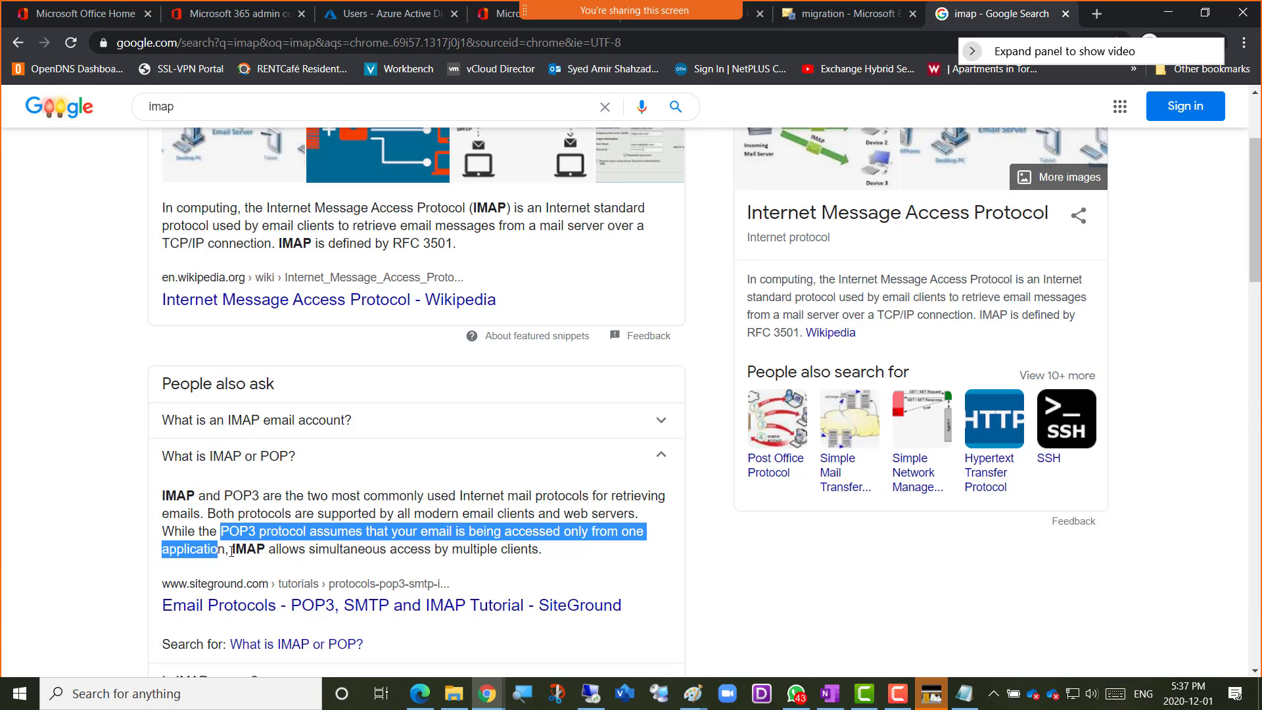
left_click(232, 551)
left_click_drag(247, 551, 278, 550)
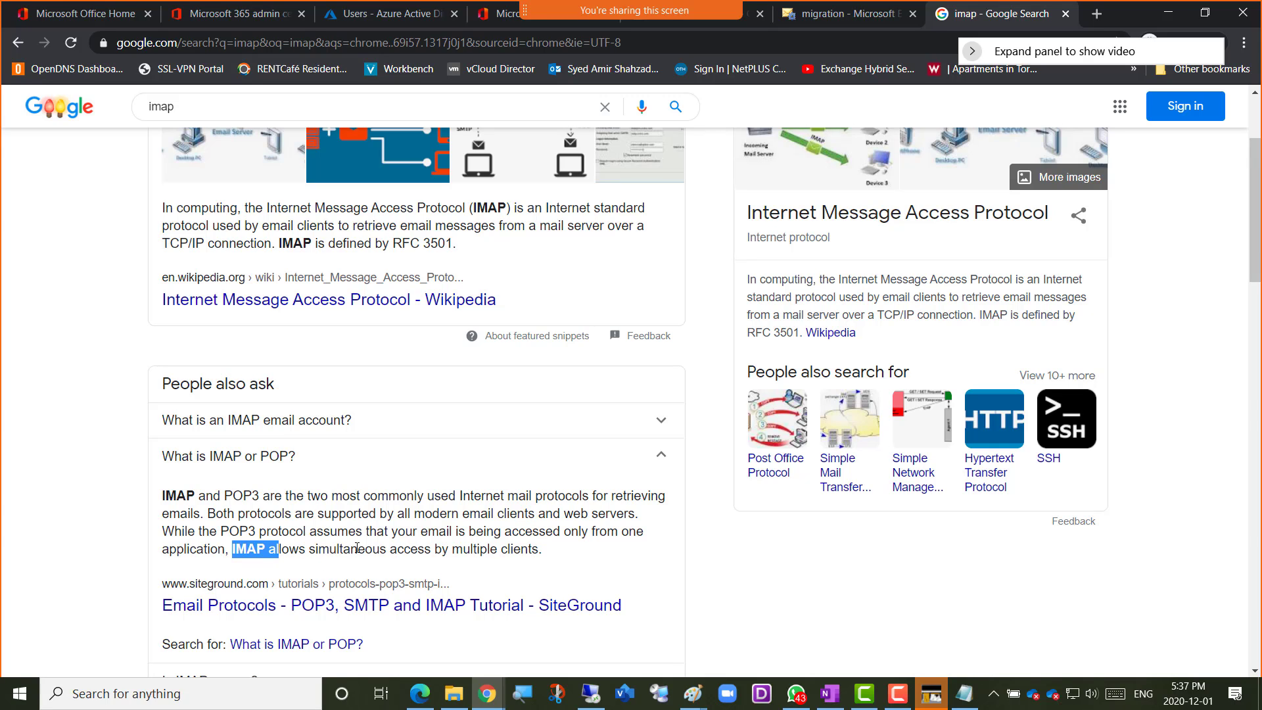
left_click(322, 548)
left_click_drag(220, 530, 260, 530)
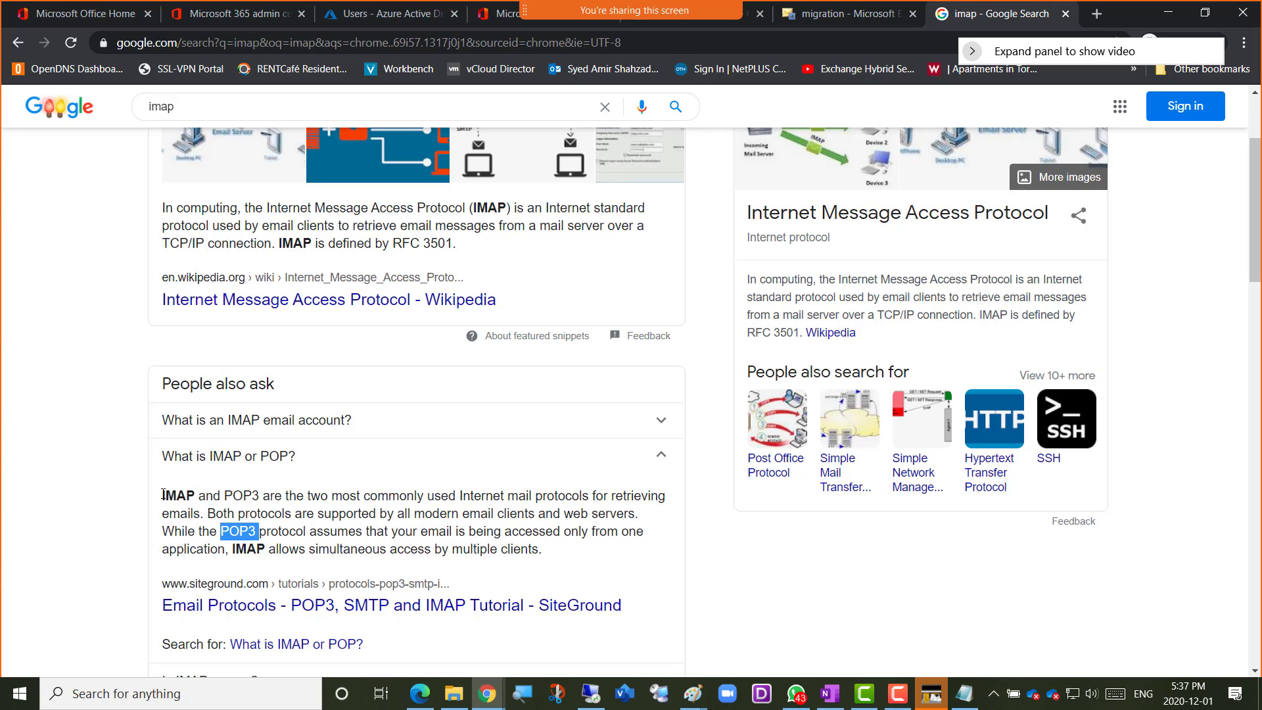
Copy the whole IMAP and POP3 answer into the Week 13 OneNote page as a new bullet below the Shared Mailbox notes
left_click_drag(162, 495, 604, 552)
key("ctrl+c")
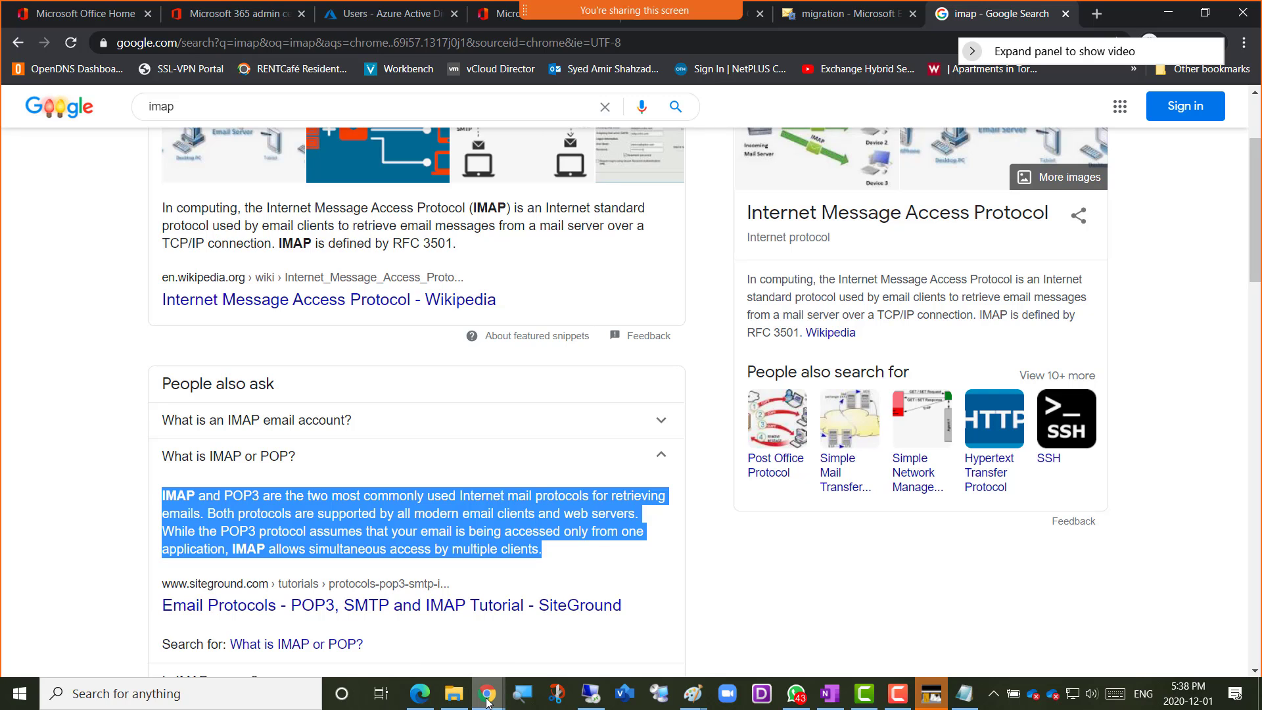
mouse_move(487, 702)
left_click(560, 641)
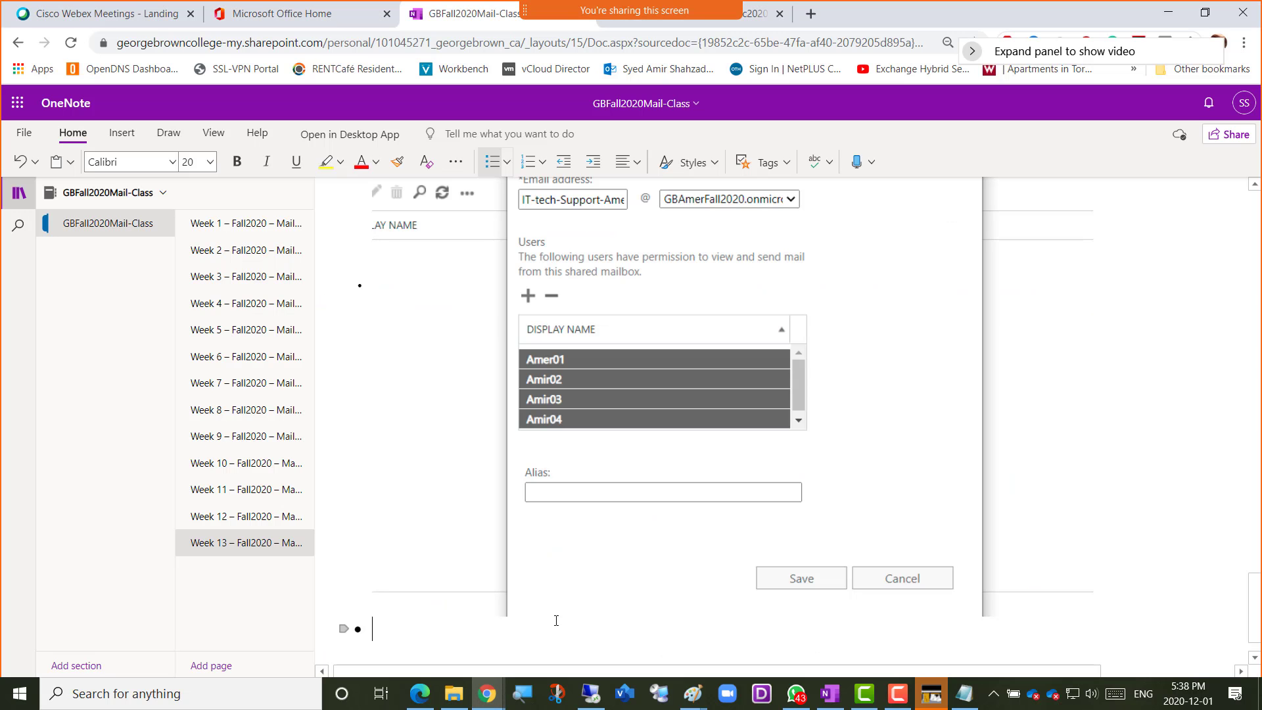
scroll(531, 524, "up", 20)
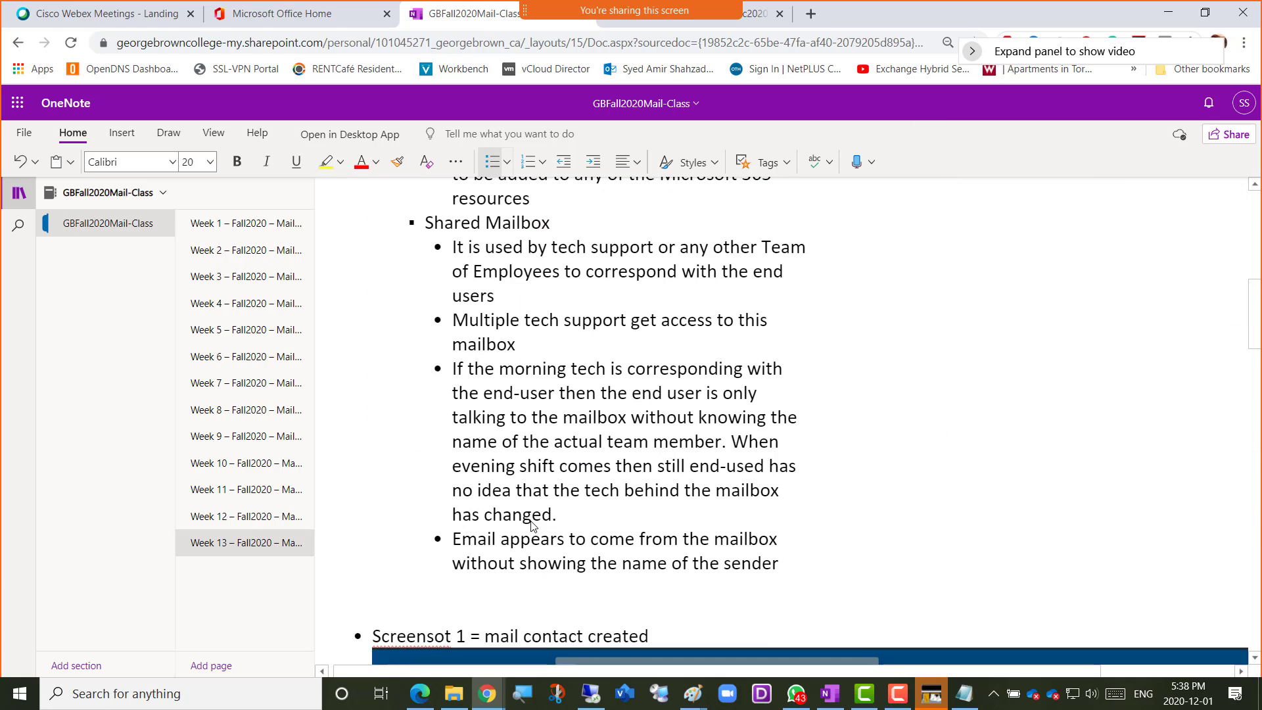
left_click(799, 574)
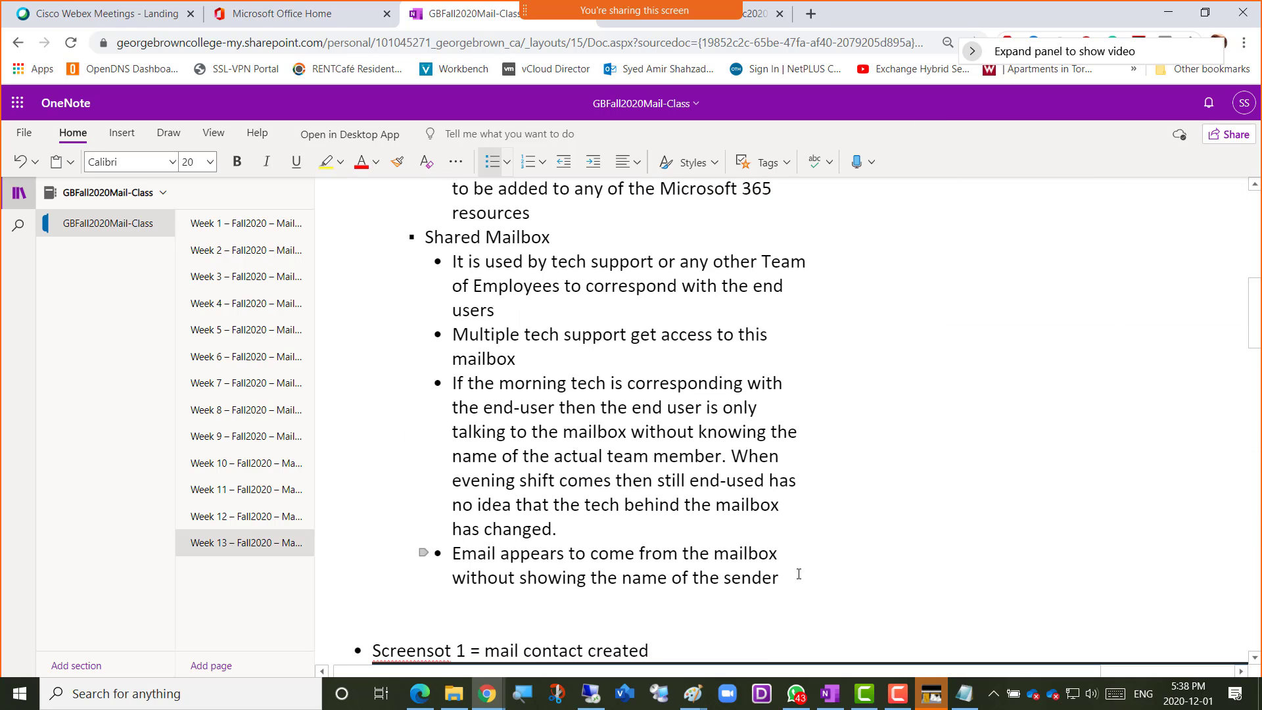
key("Return")
key("BackSpace")
key("BackSpace")
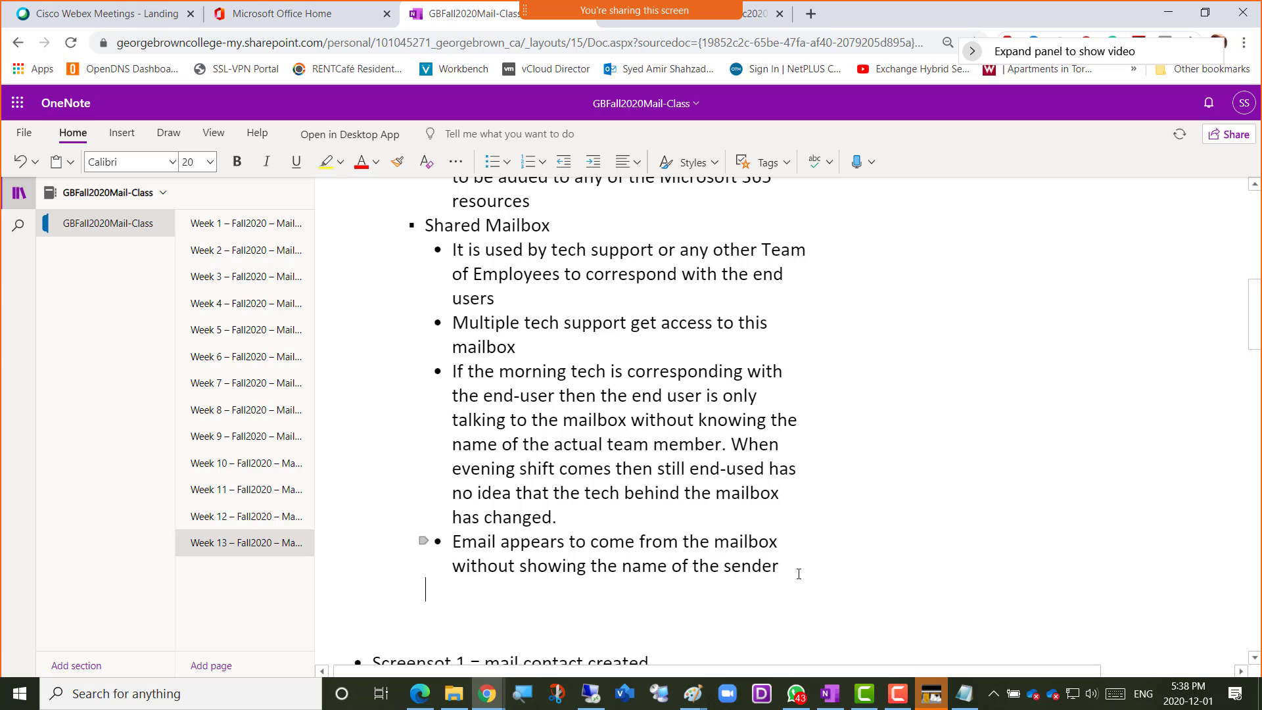
key("ctrl+v")
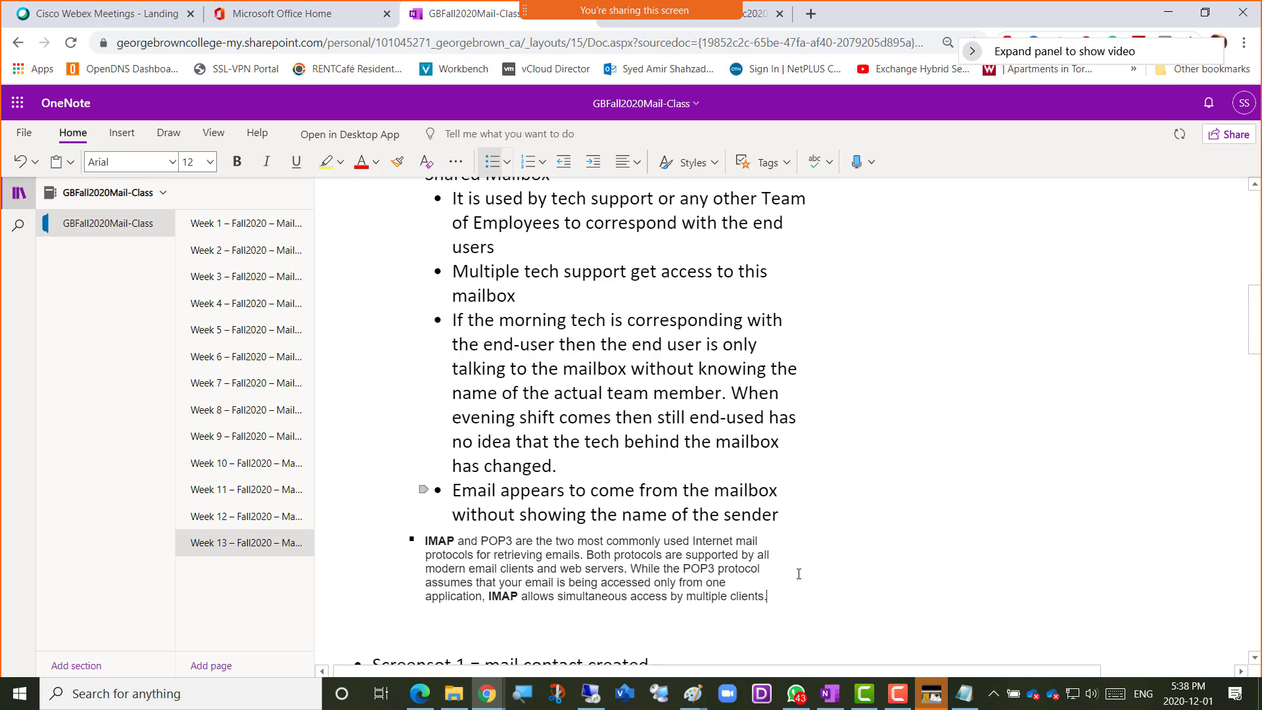
Set the font size of the pasted IMAP and POP3 paragraph to 20
left_click(697, 511)
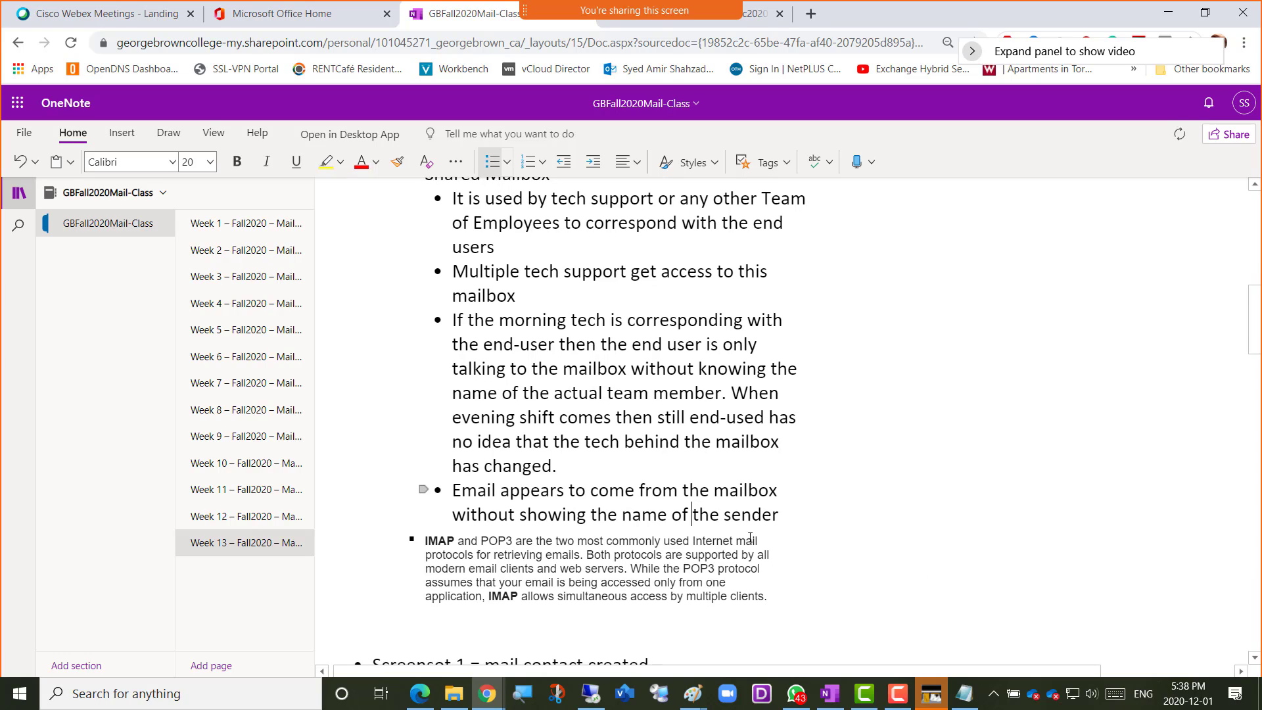
left_click_drag(773, 605, 427, 517)
left_click(533, 471)
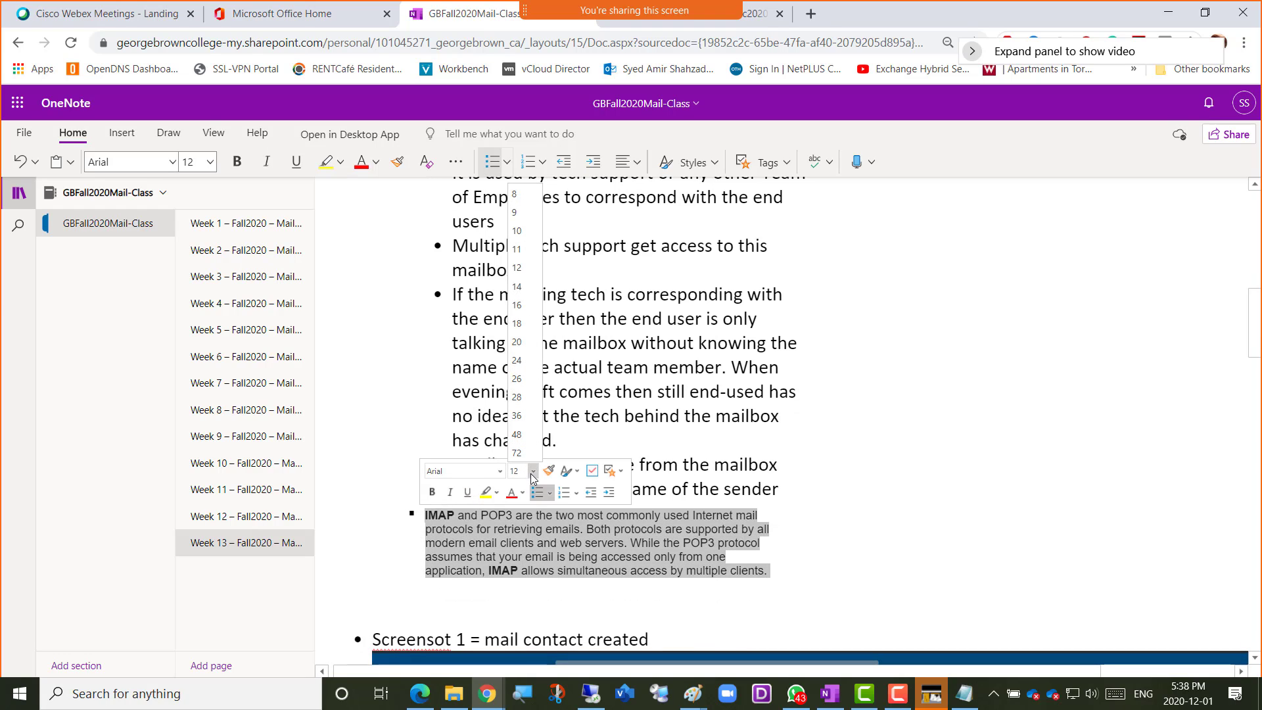
left_click(523, 342)
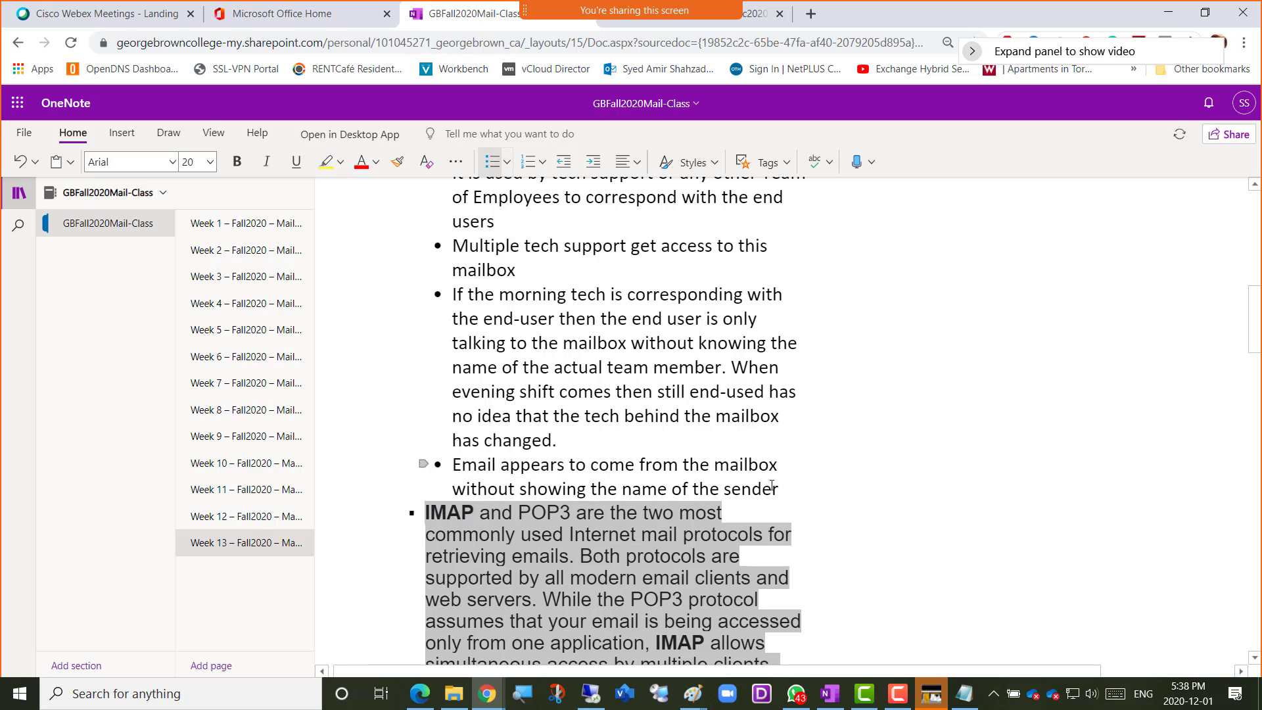
scroll(790, 516, "down", 20)
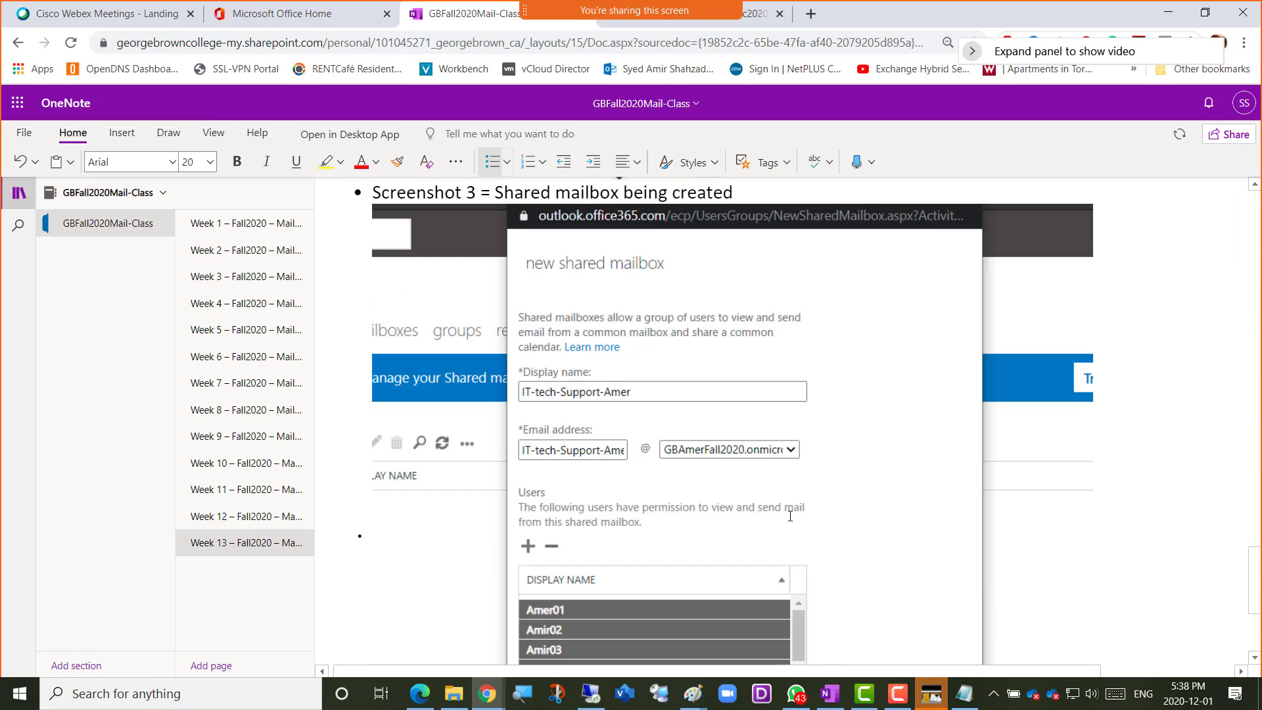
Return to the migration page of the Exchange admin center in the other Chrome window
key("alt+Tab")
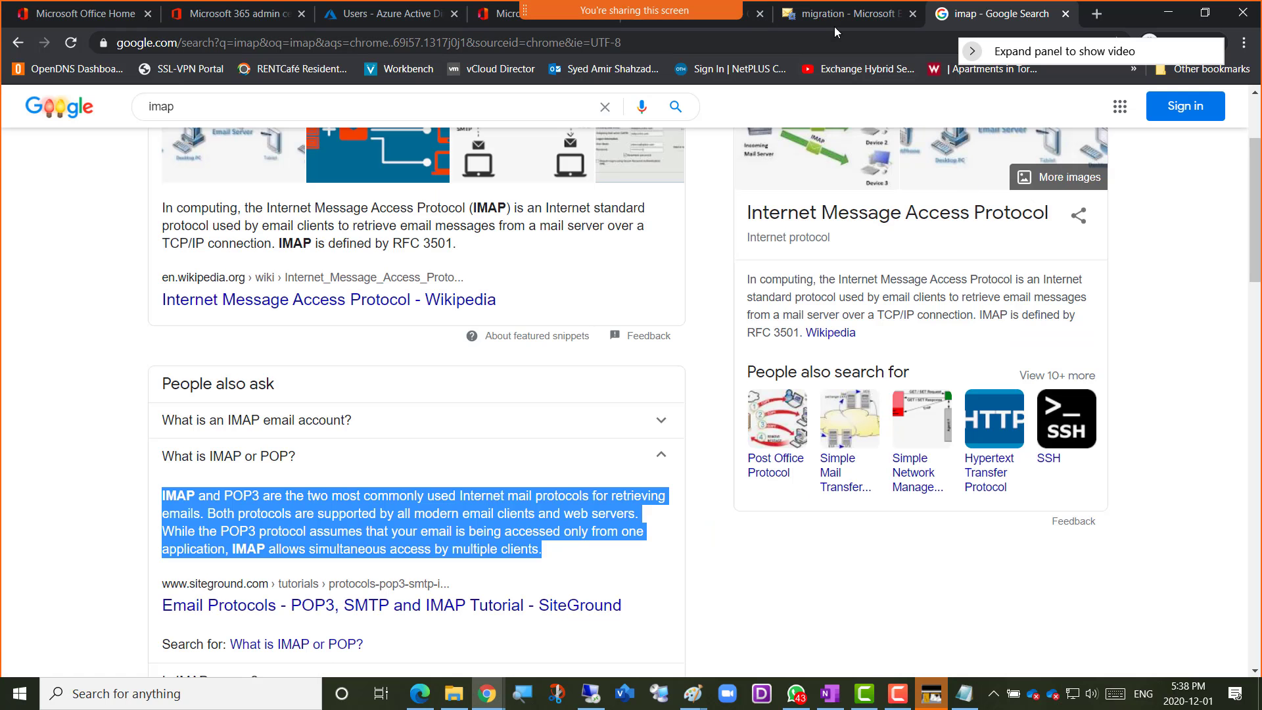
left_click(832, 14)
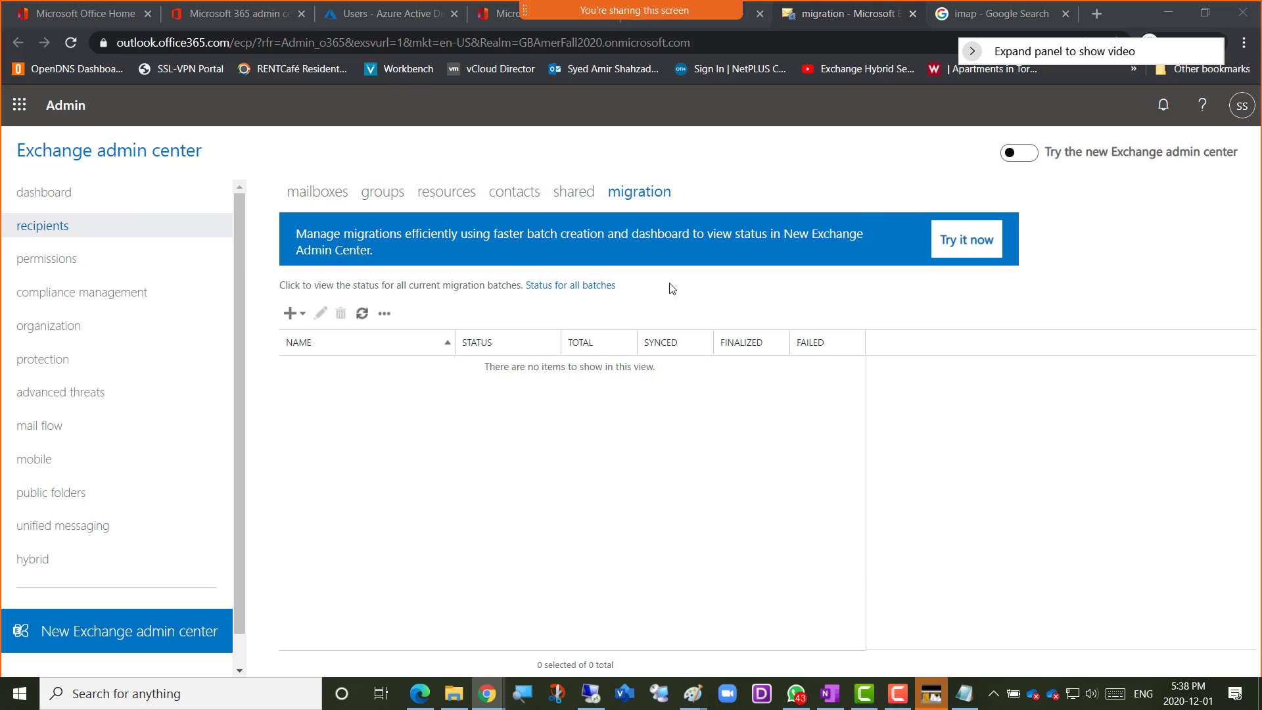
Bring the New Migration Batch window forward and select G Suite (Gmail) migration as the migration type
key("alt+Tab")
key("alt+Tab")
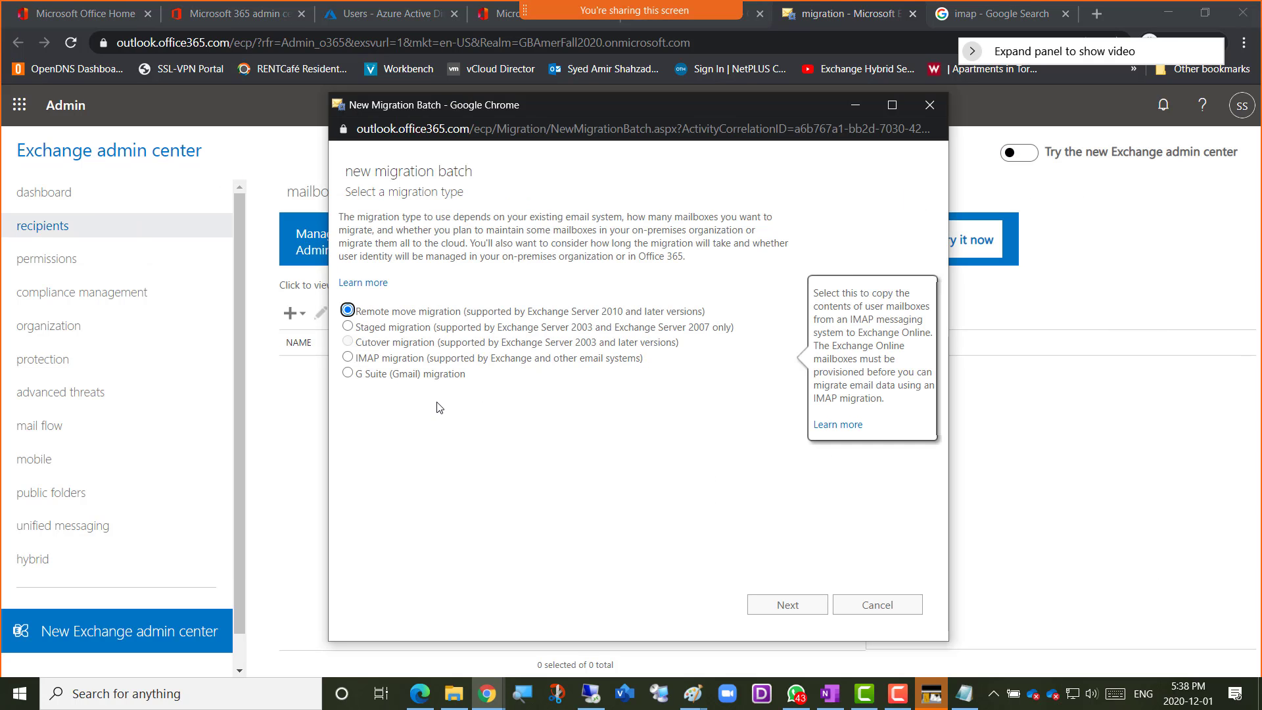
mouse_move(480, 373)
left_click(414, 379)
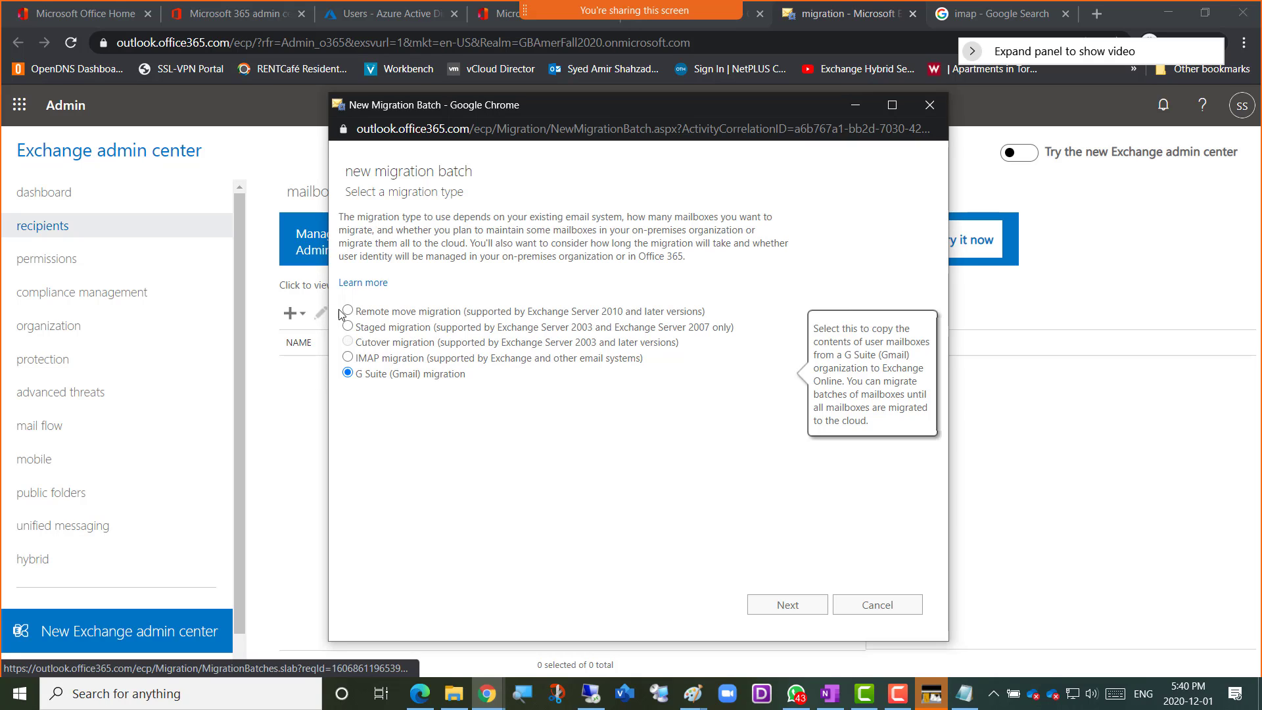
Capture a screenshot of the new migration batch dialog over the Exchange admin center
mouse_move(408, 311)
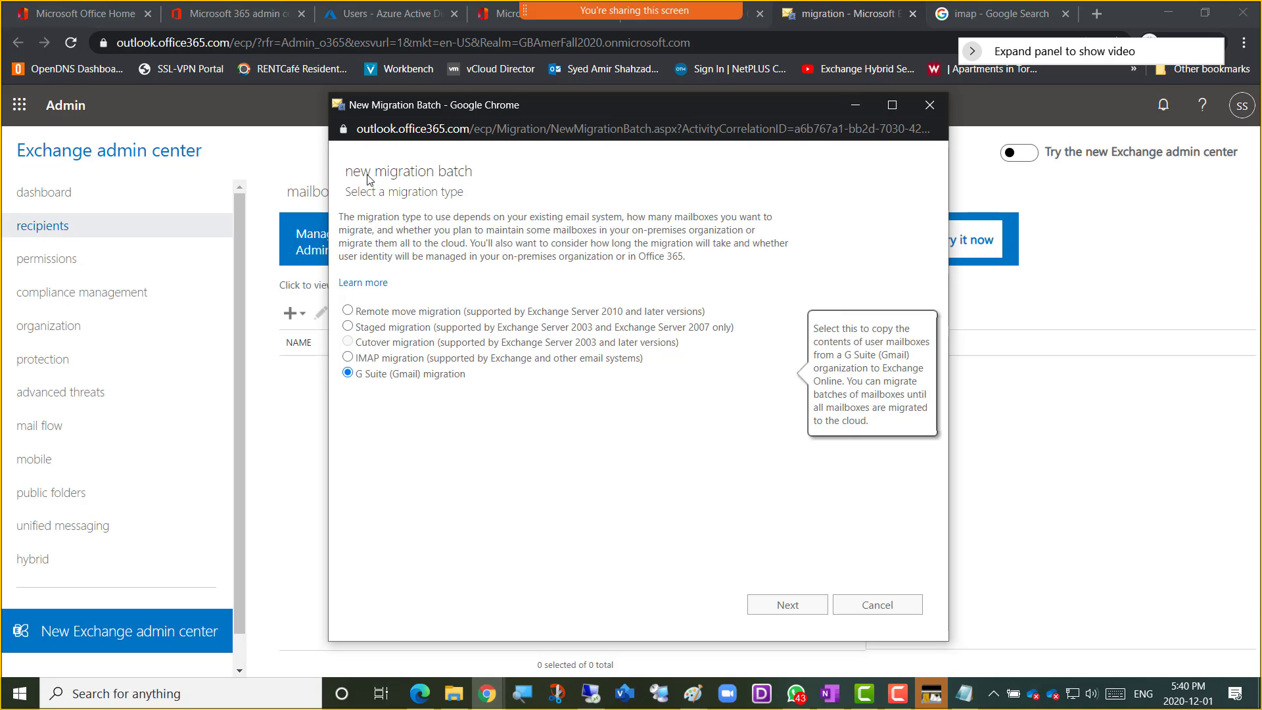
key("super+shift+s")
left_click_drag(42, 84, 1040, 641)
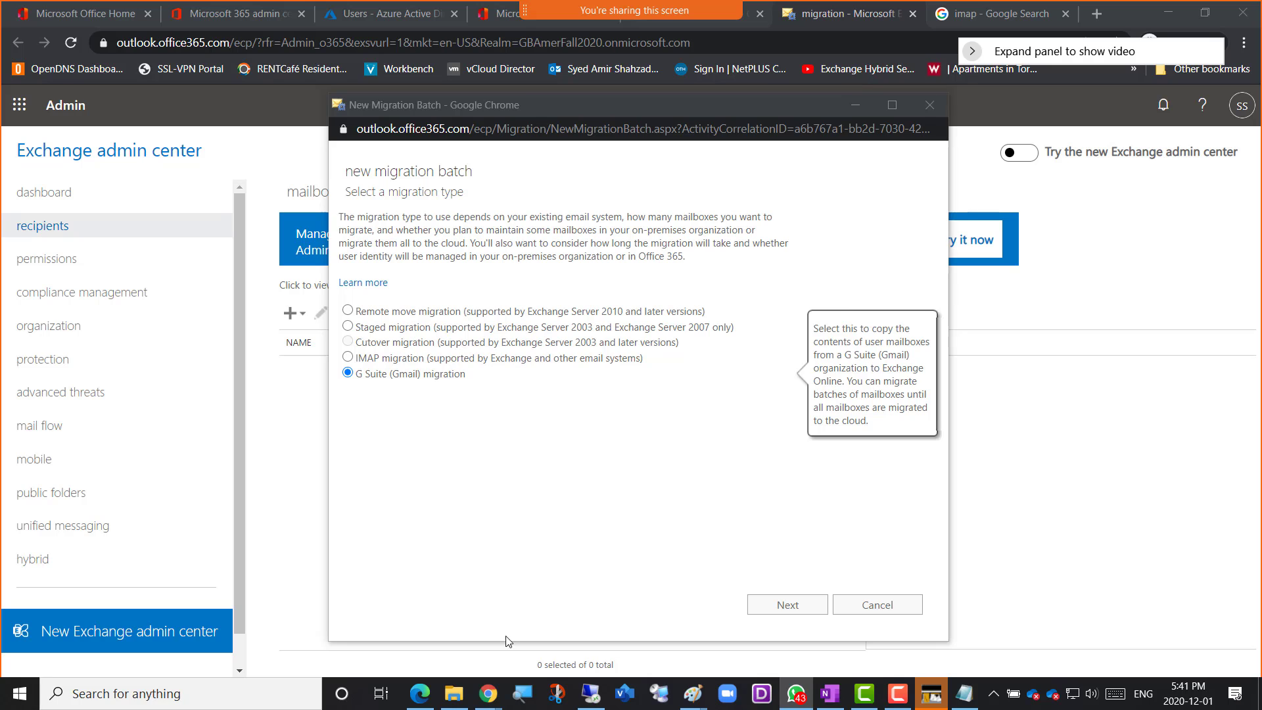
Add the bullet "Screenshot 4 = Migration" at the end of the Week 13 OneNote page and paste the captured screenshot below it
mouse_move(487, 693)
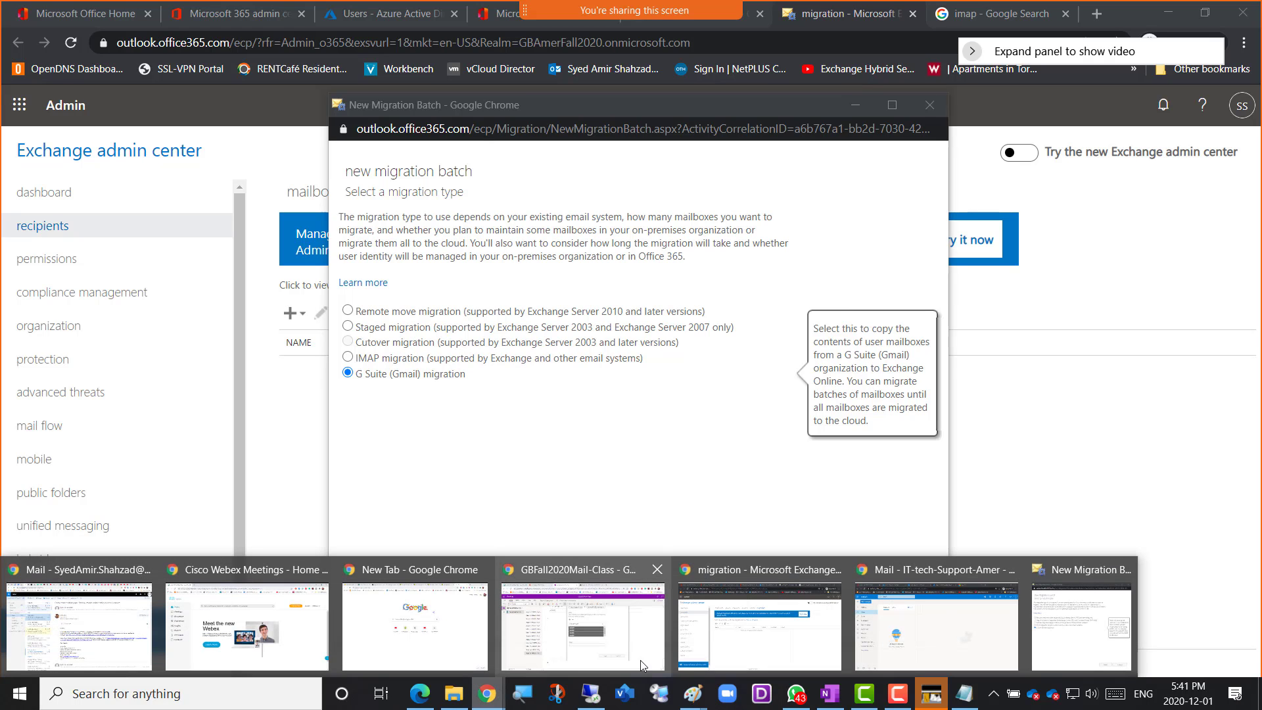
left_click(598, 642)
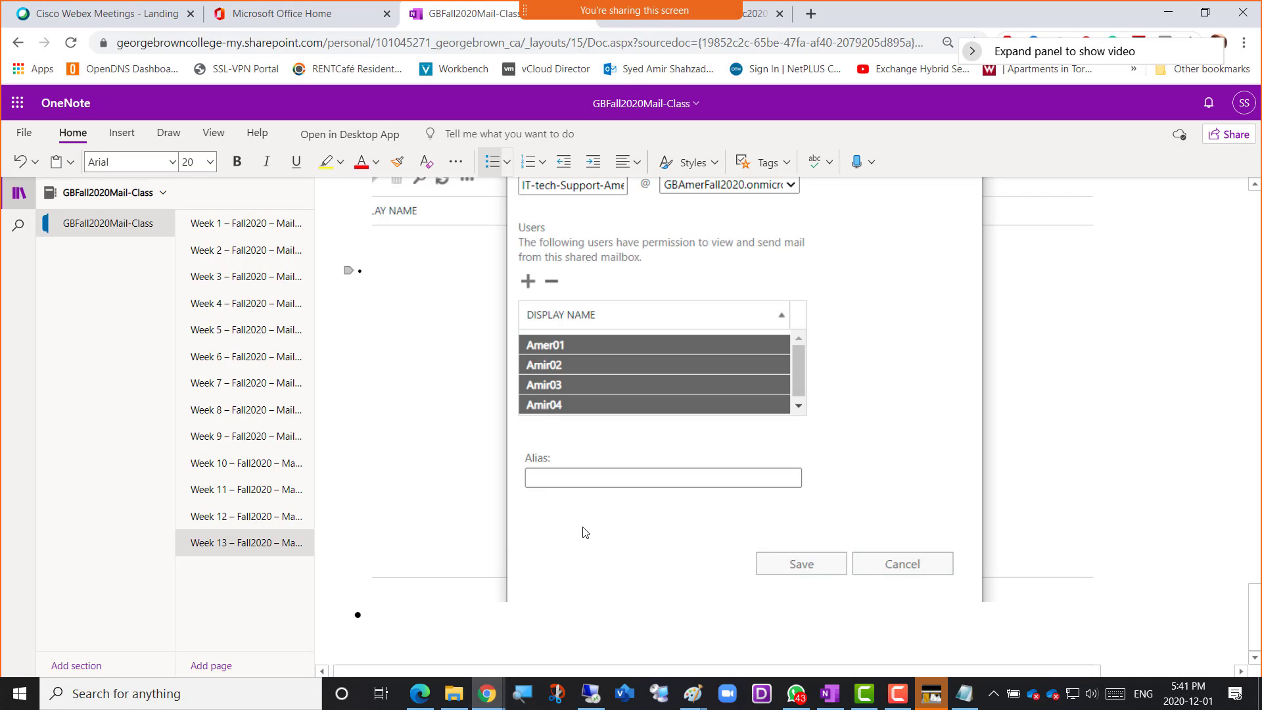
left_click(473, 614)
type("Sc")
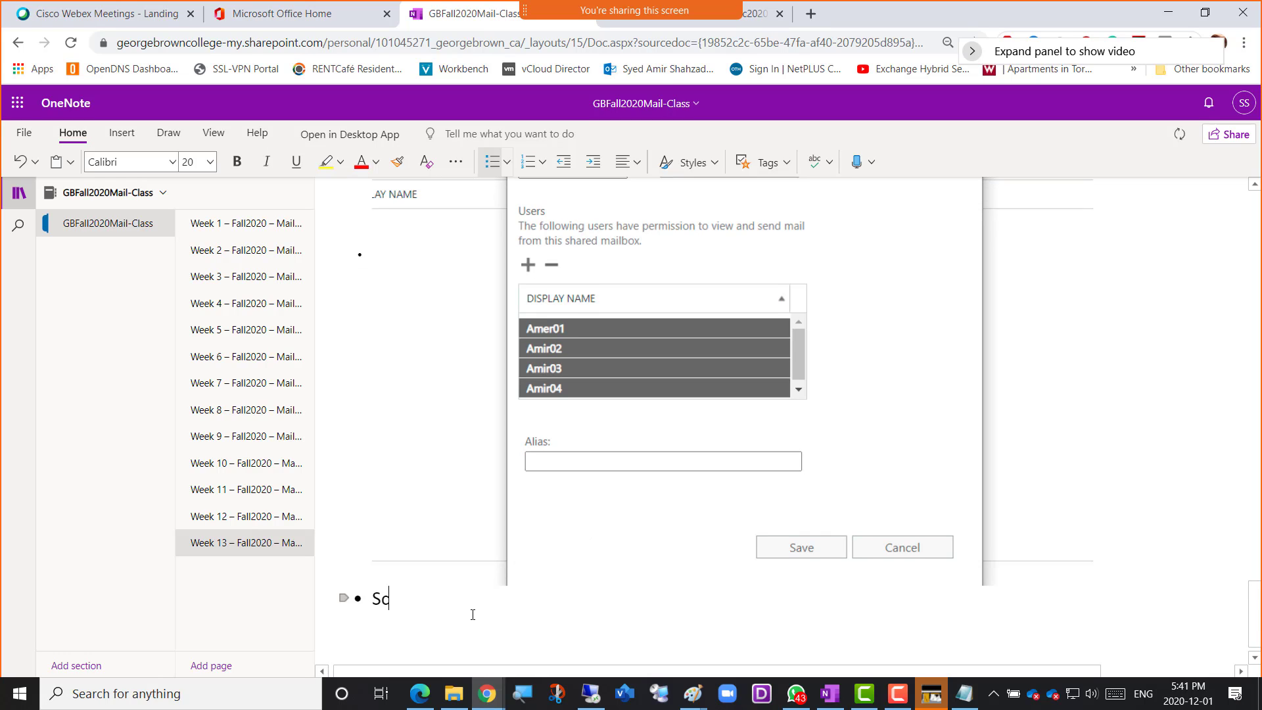
type("reenshot 4 ")
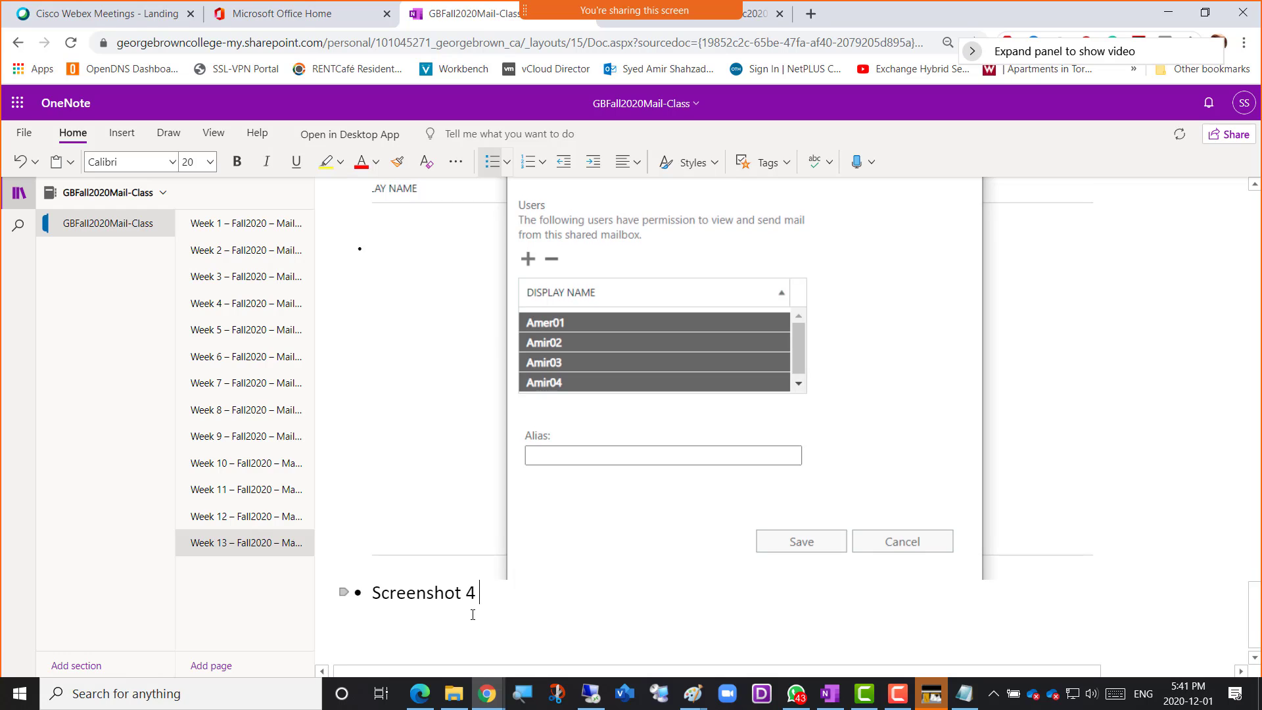
type("= Migrat")
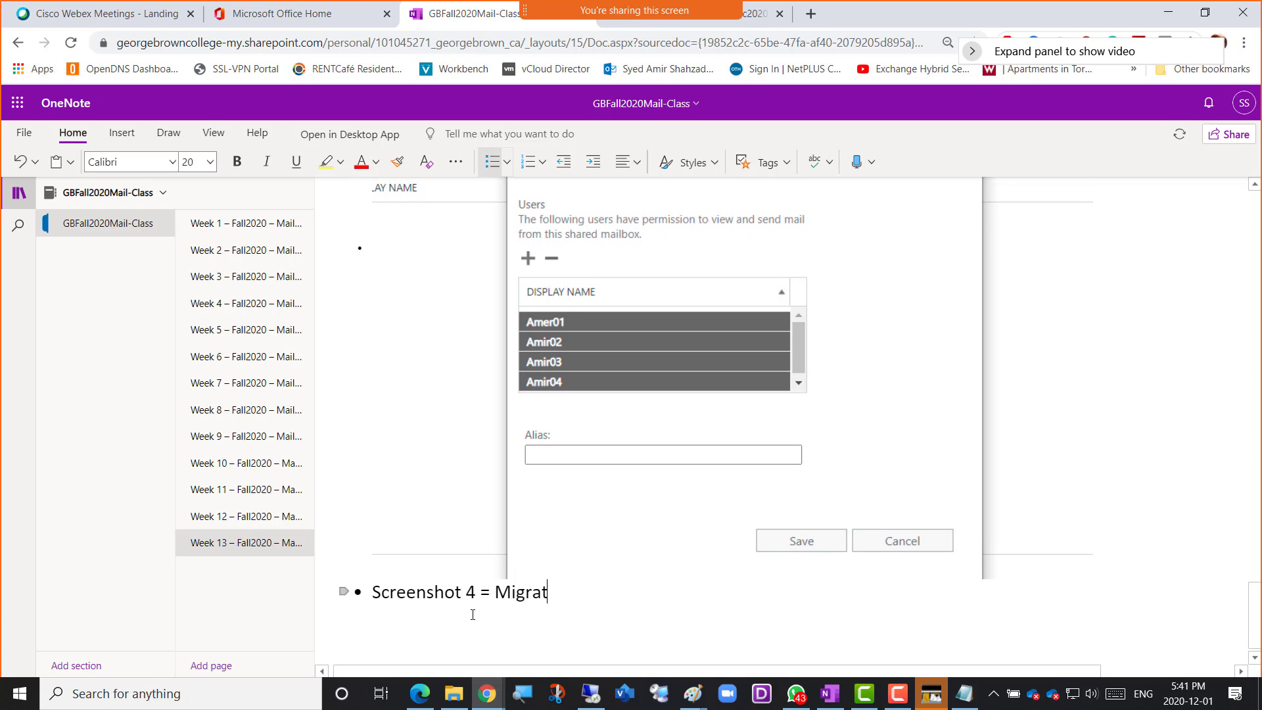
type("ion")
key("Return")
key("ctrl+v")
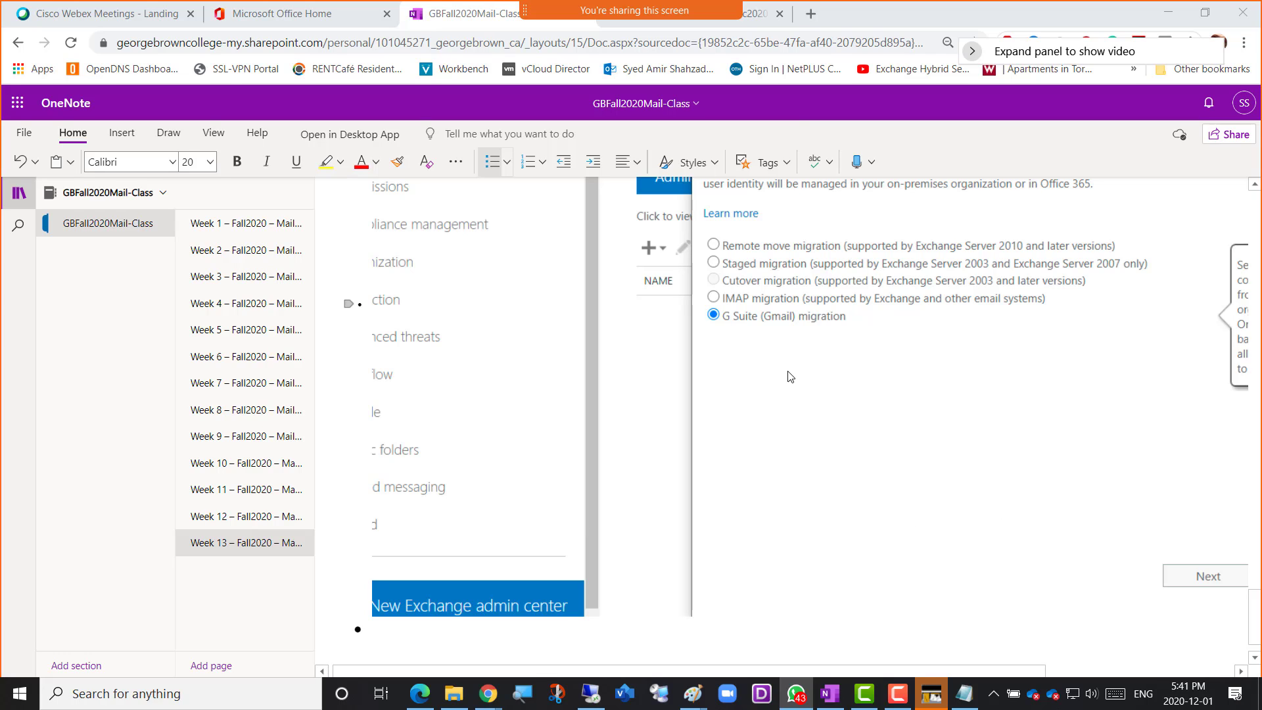
left_click(761, 22)
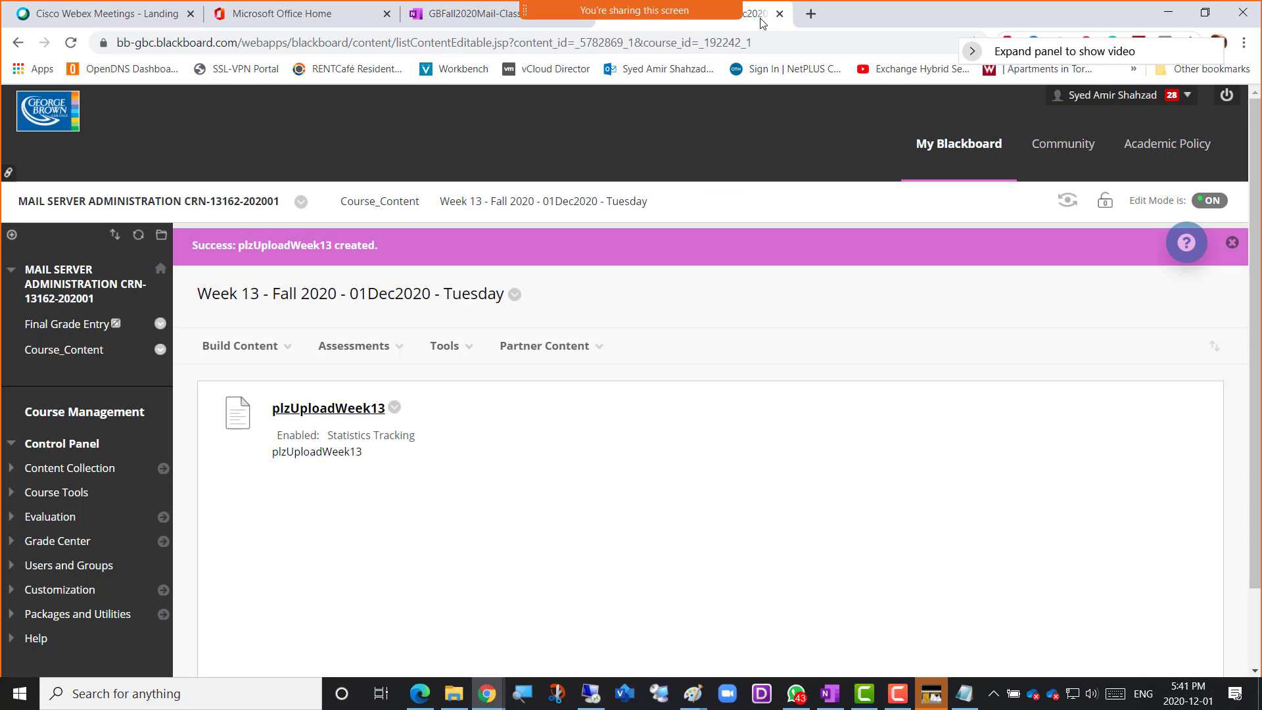
left_click(484, 20)
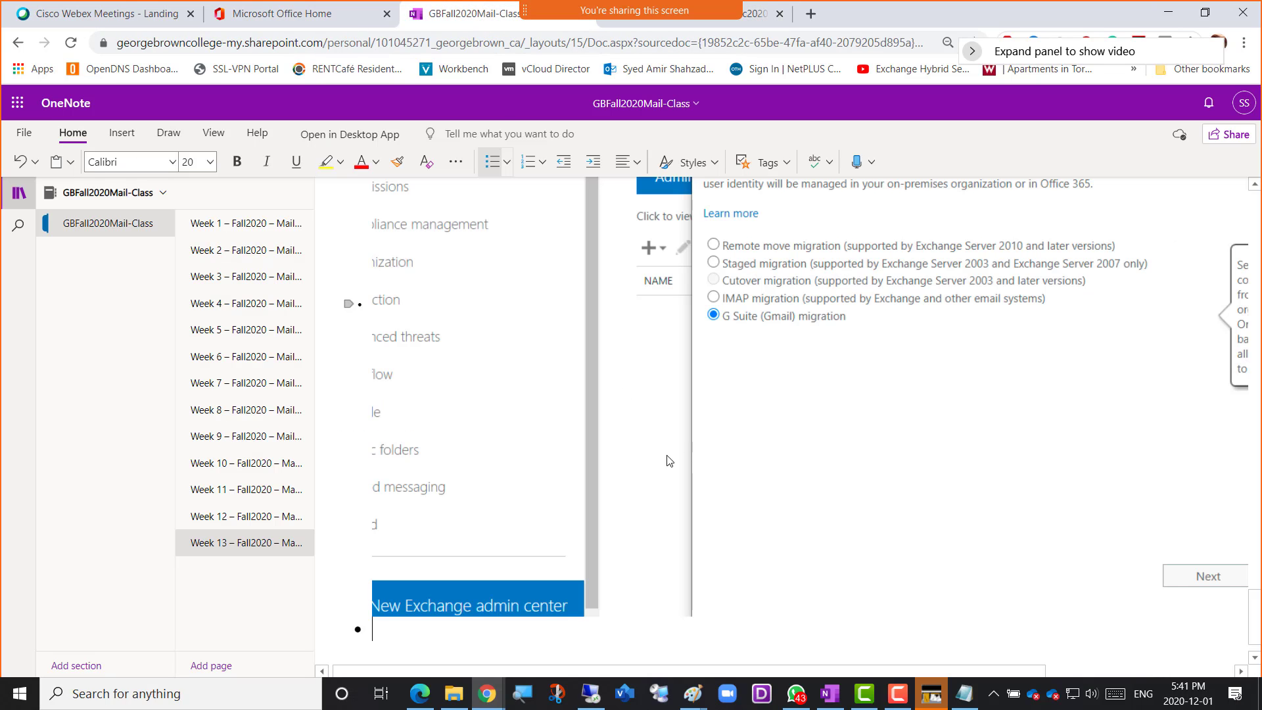
Return to the New Migration Batch window, continue with the G Suite (Gmail) migration and open the "Perform a G Suite migration" article
key("alt+Tab")
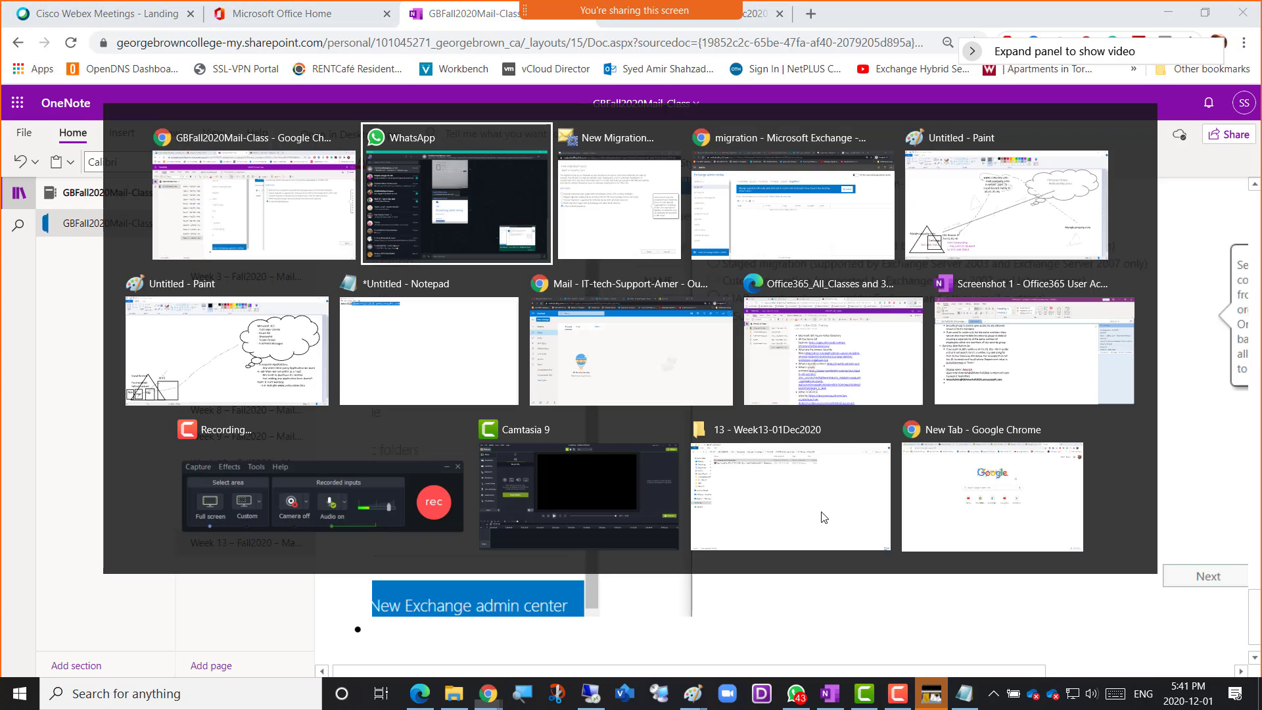
key("alt+Tab")
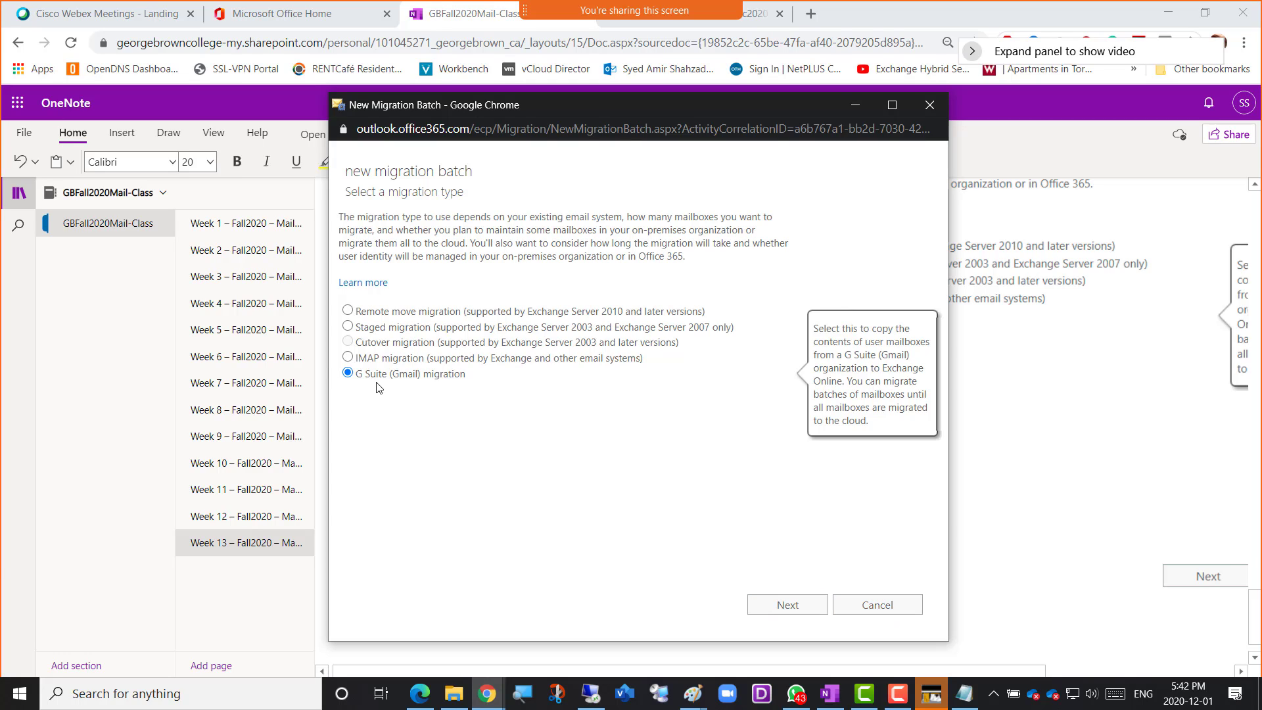
left_click(789, 604)
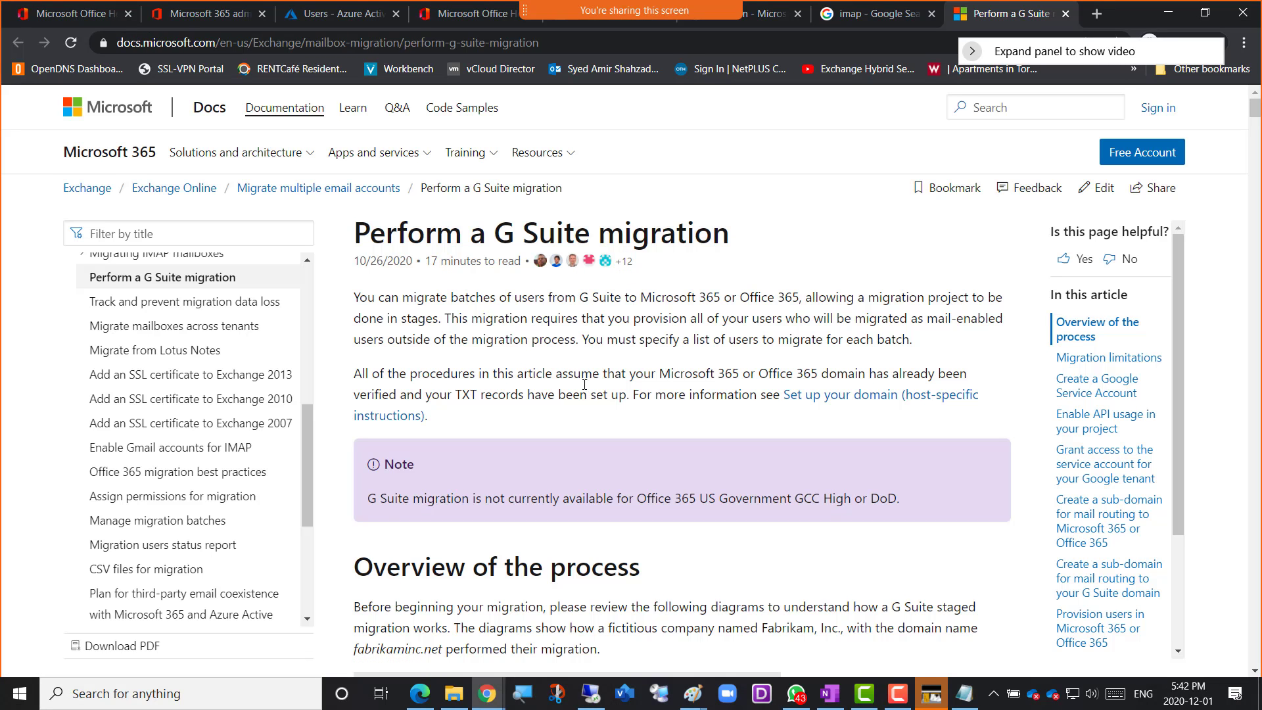
Read through the G Suite migration article, from the process diagrams and migration limitations to starting a batch in the Exchange admin center
scroll(585, 392, "down", 6)
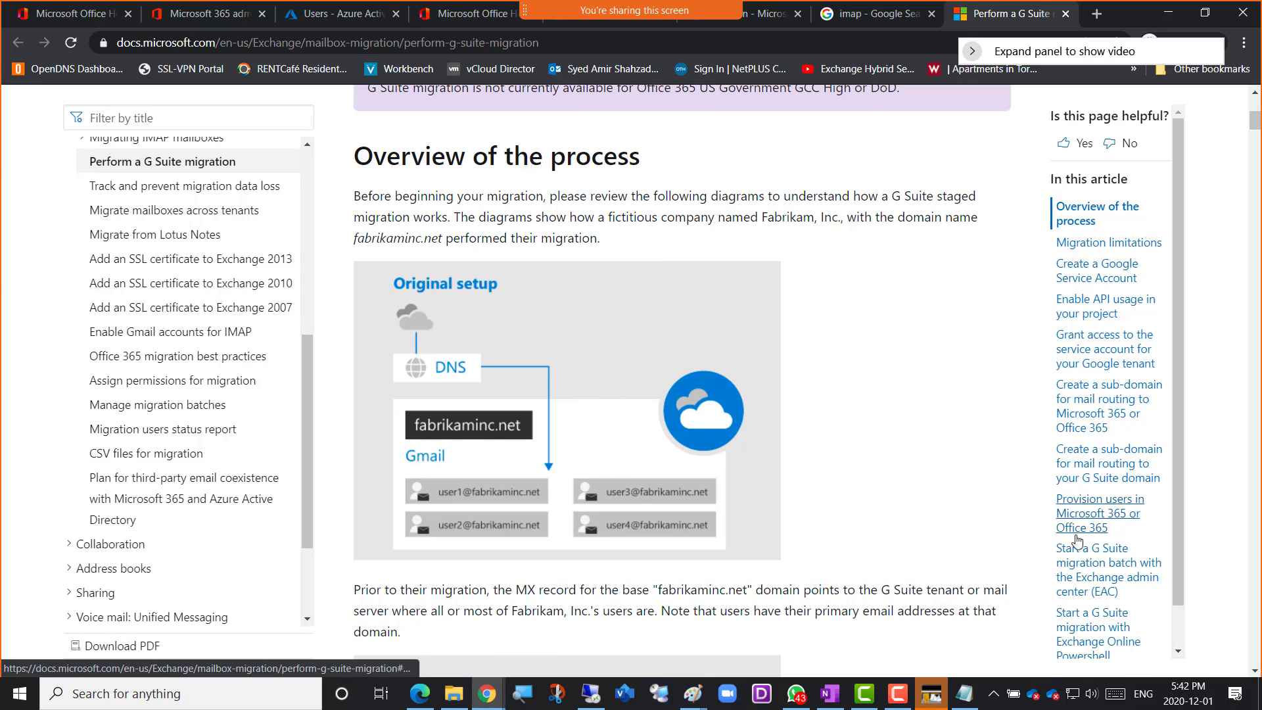
scroll(910, 469, "down", 10)
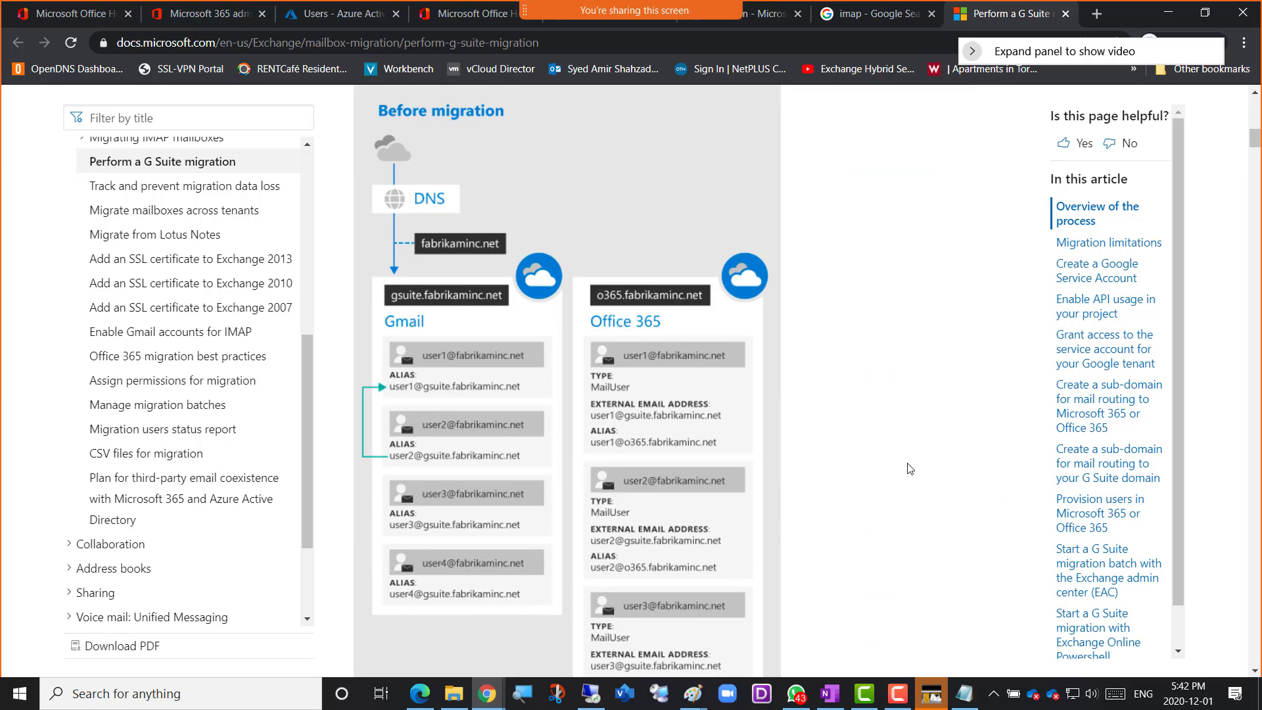
scroll(909, 468, "down", 12)
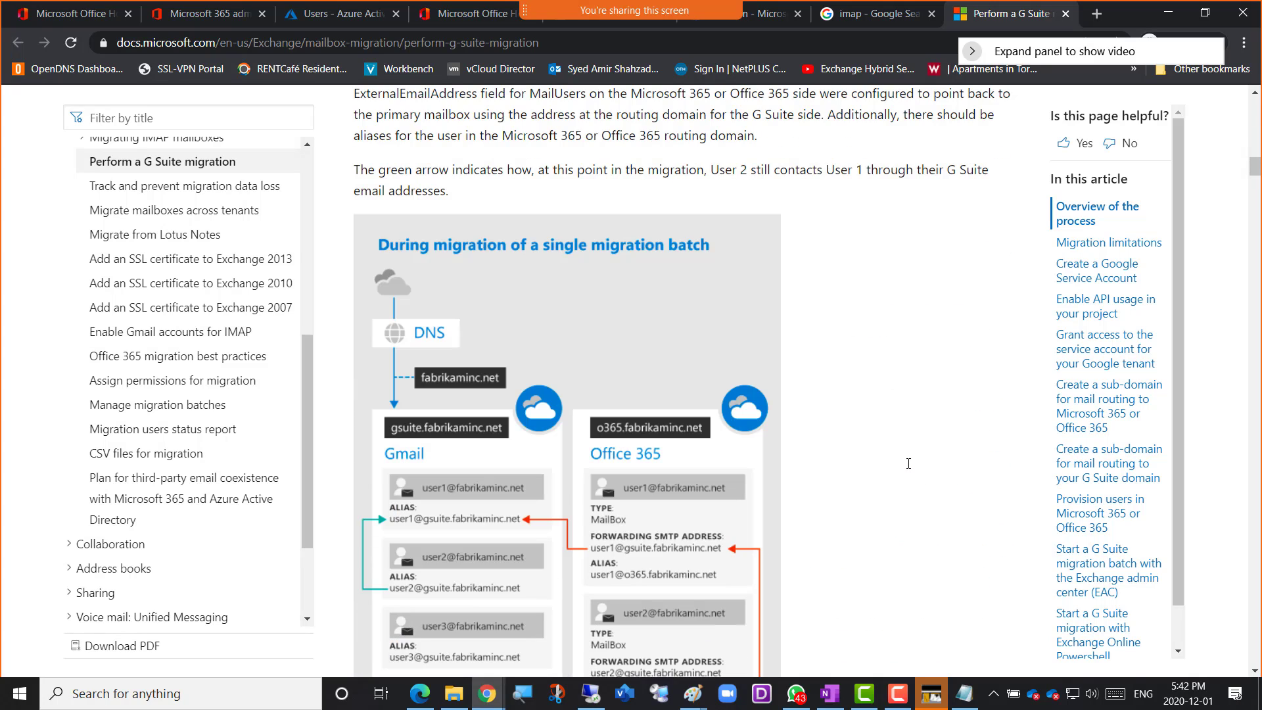
scroll(908, 463, "up", 6)
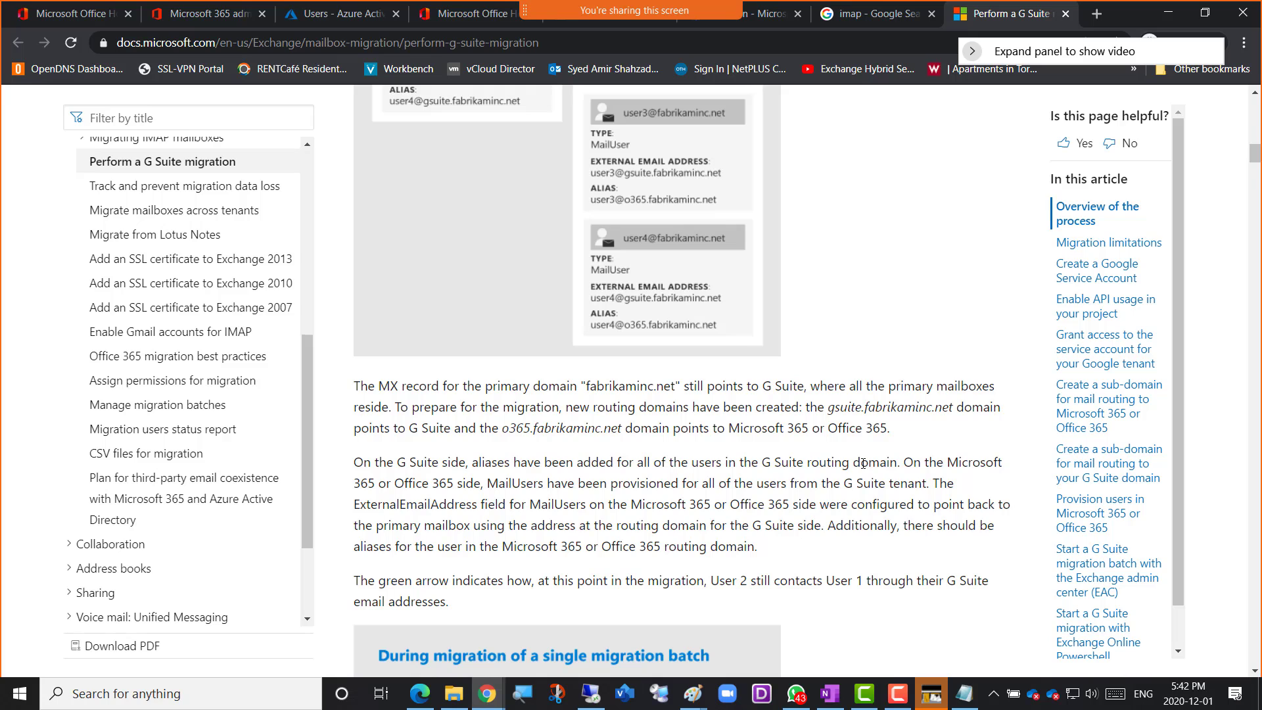
scroll(863, 463, "down", 20)
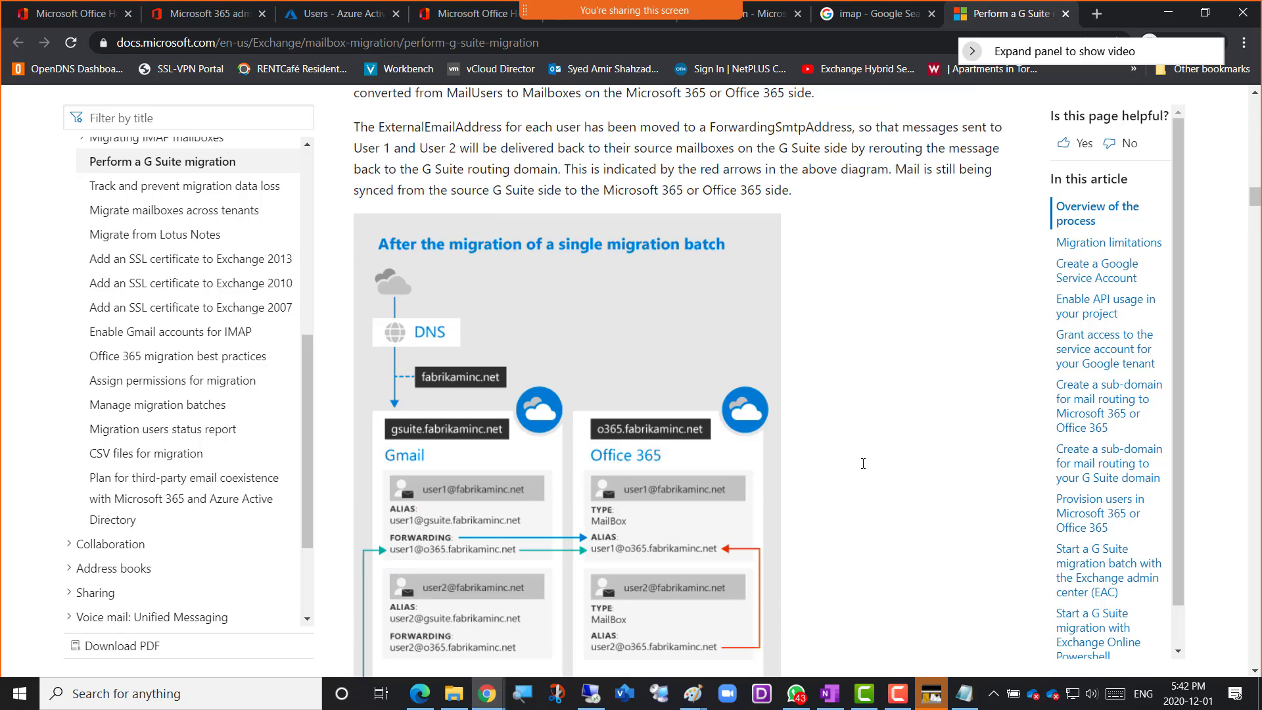
scroll(863, 464, "down", 20)
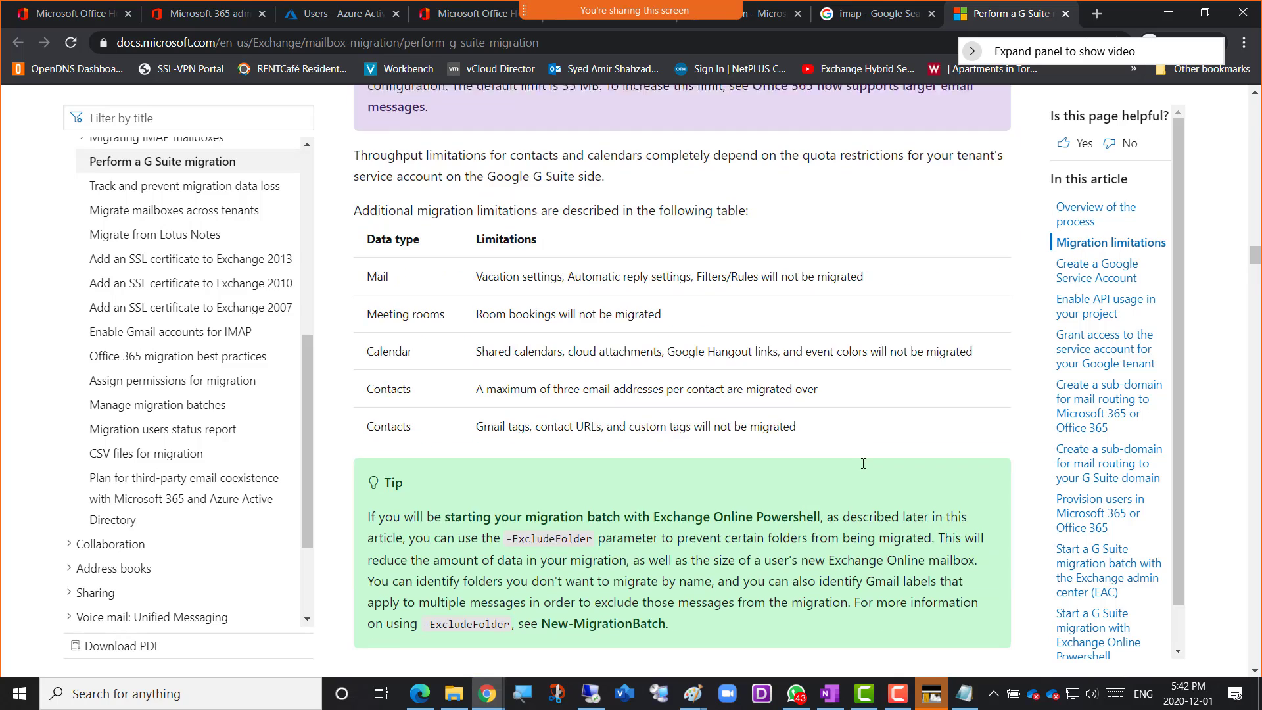
scroll(863, 463, "down", 16)
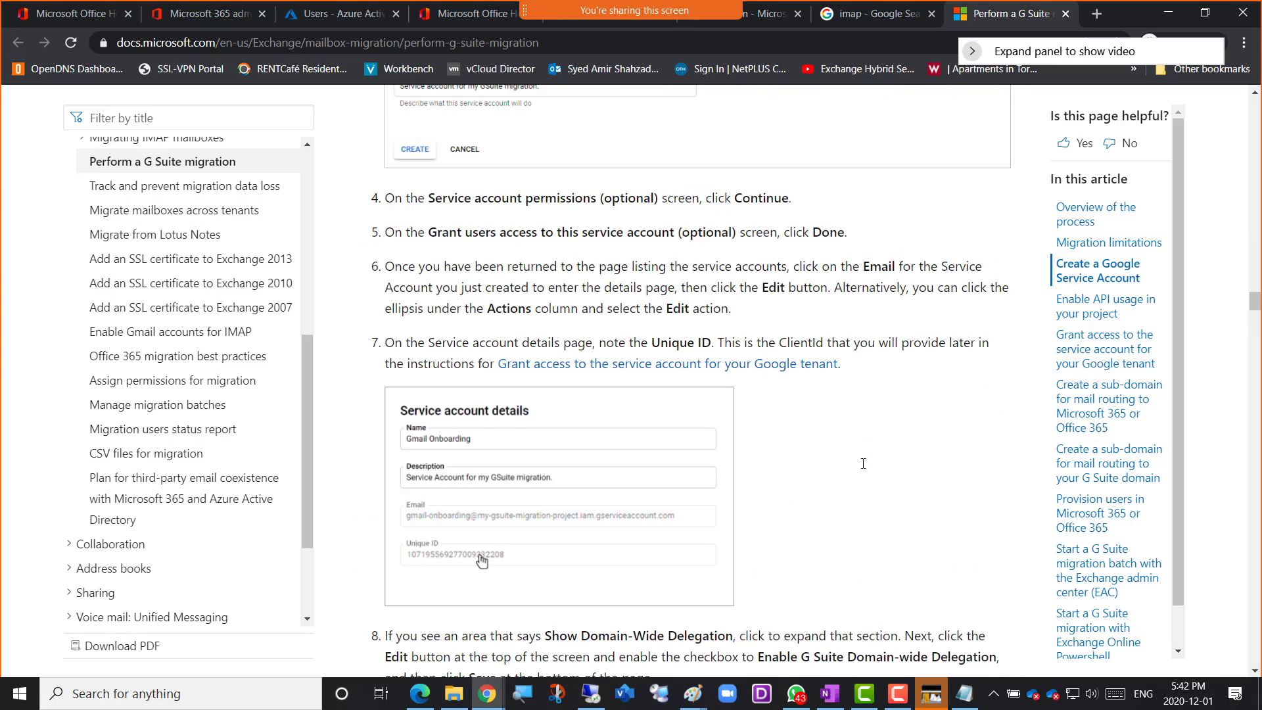
scroll(863, 463, "down", 20)
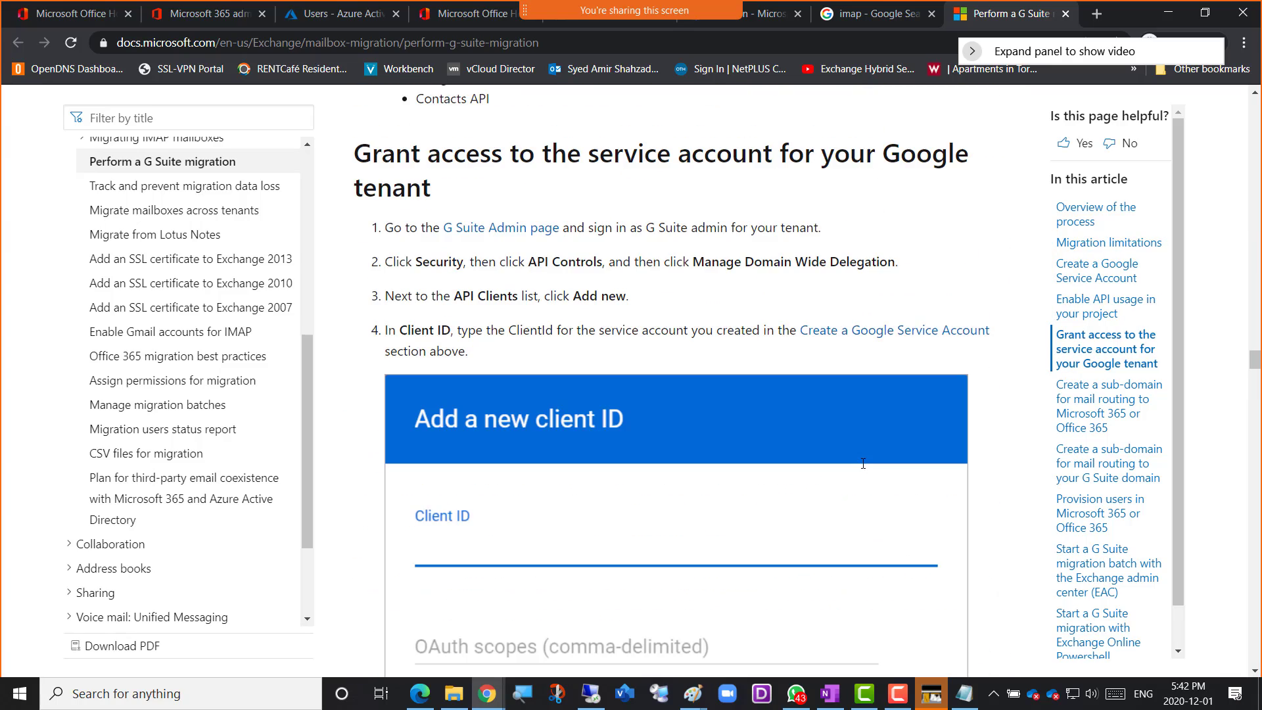
scroll(863, 464, "down", 10)
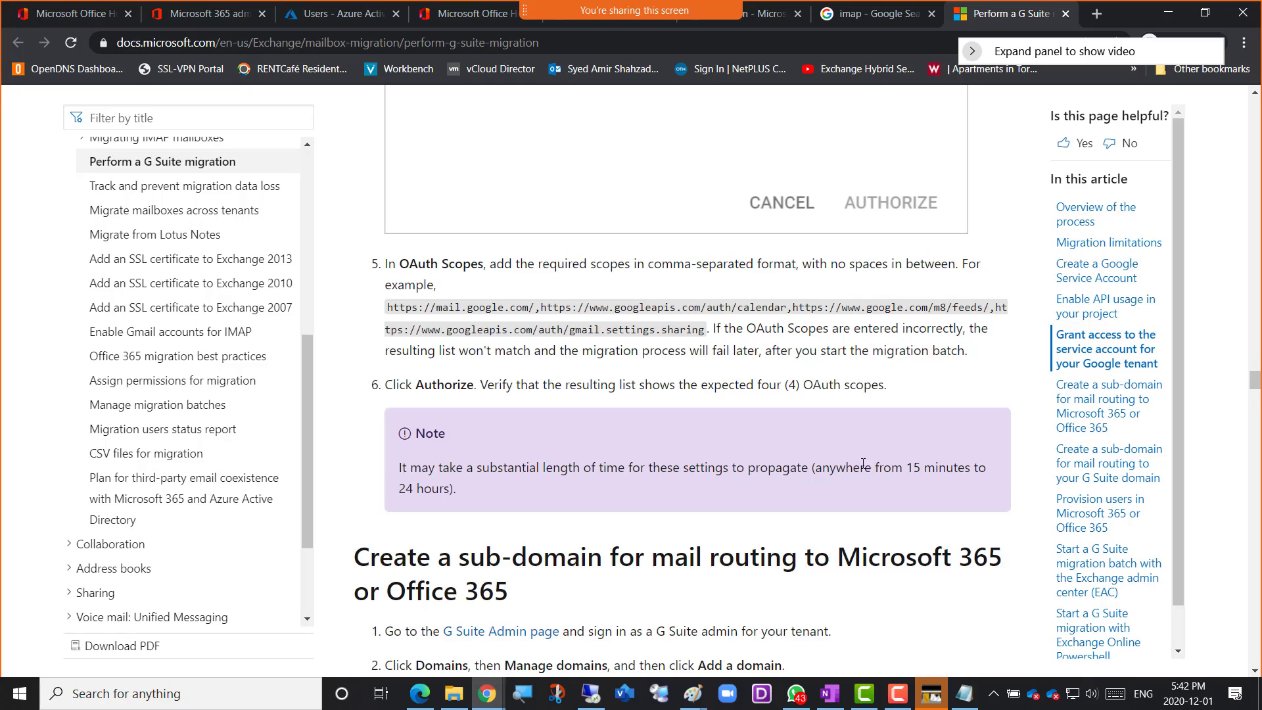
scroll(863, 463, "down", 15)
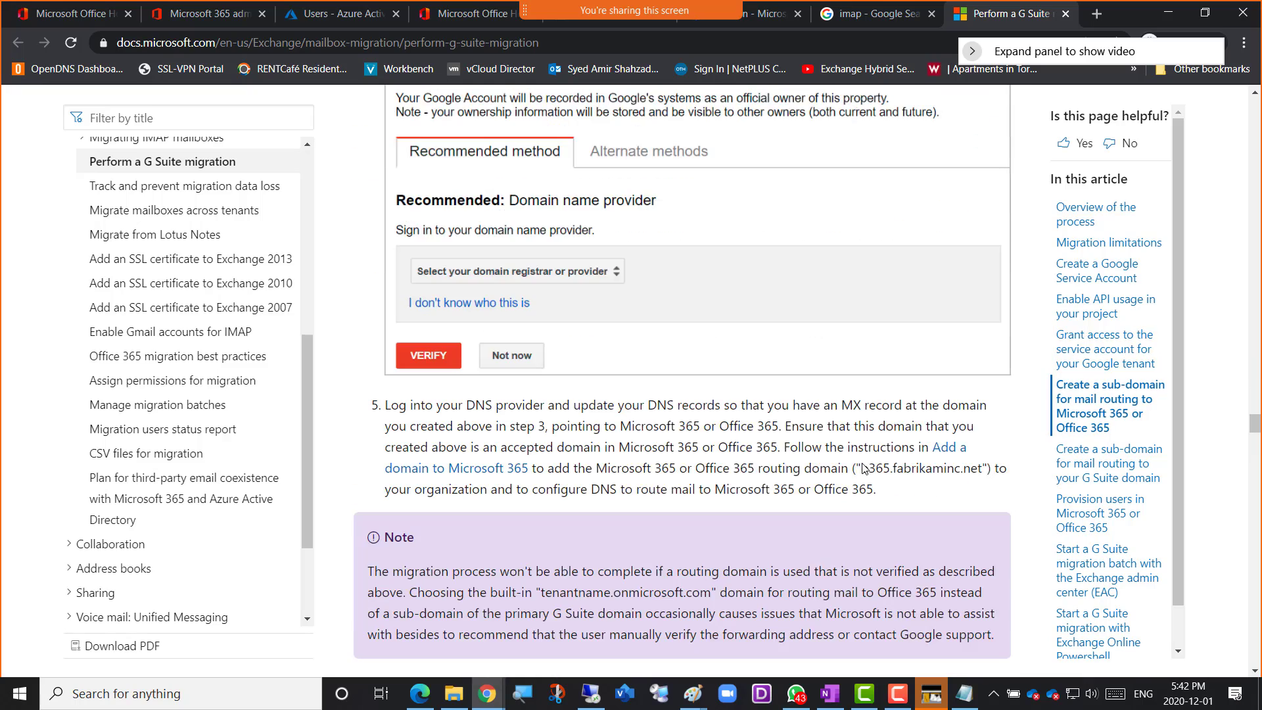
scroll(863, 468, "down", 15)
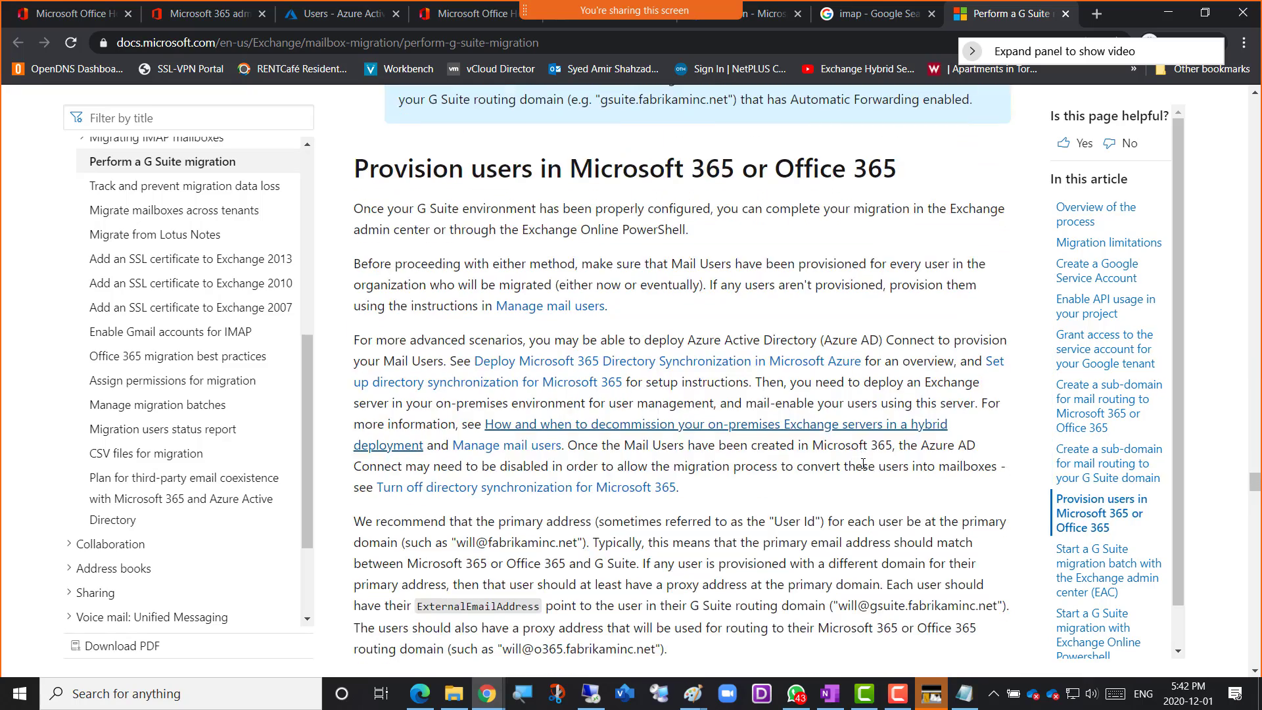
scroll(863, 463, "down", 15)
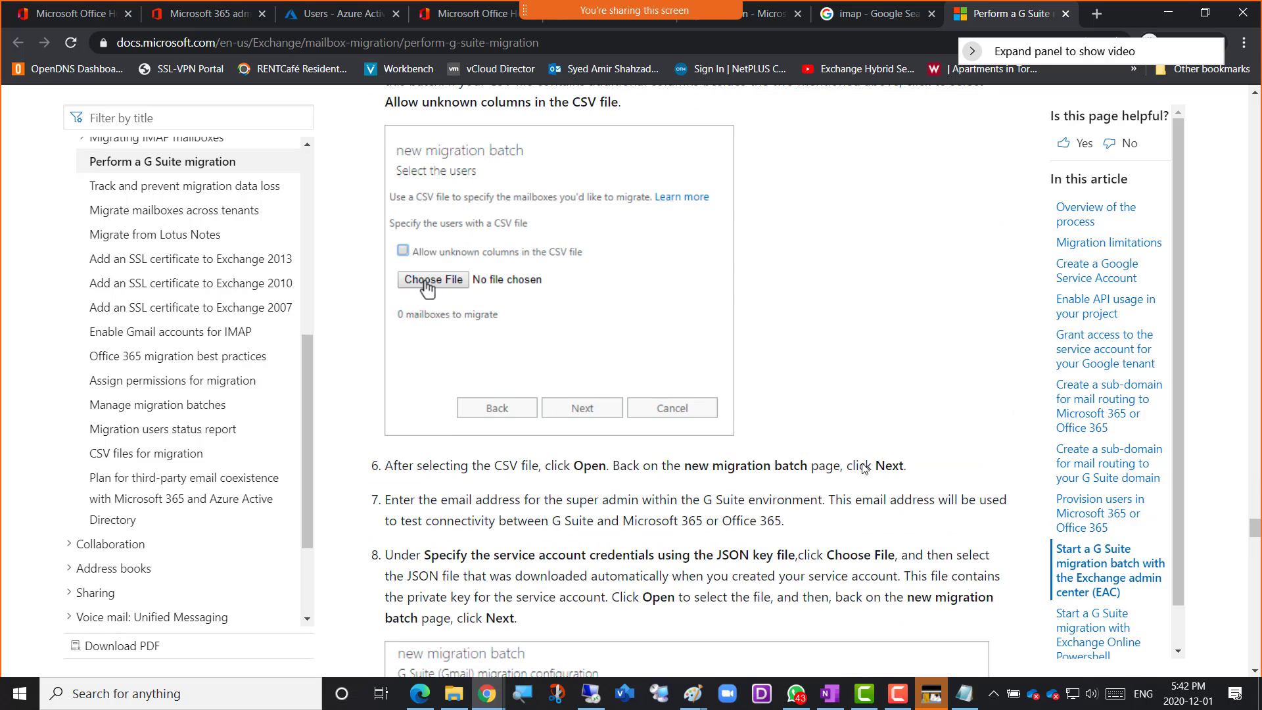
Copy the web address of the G Suite migration article and switch to the GBFall2020Mail-Class notebook in OneNote
left_click(565, 44)
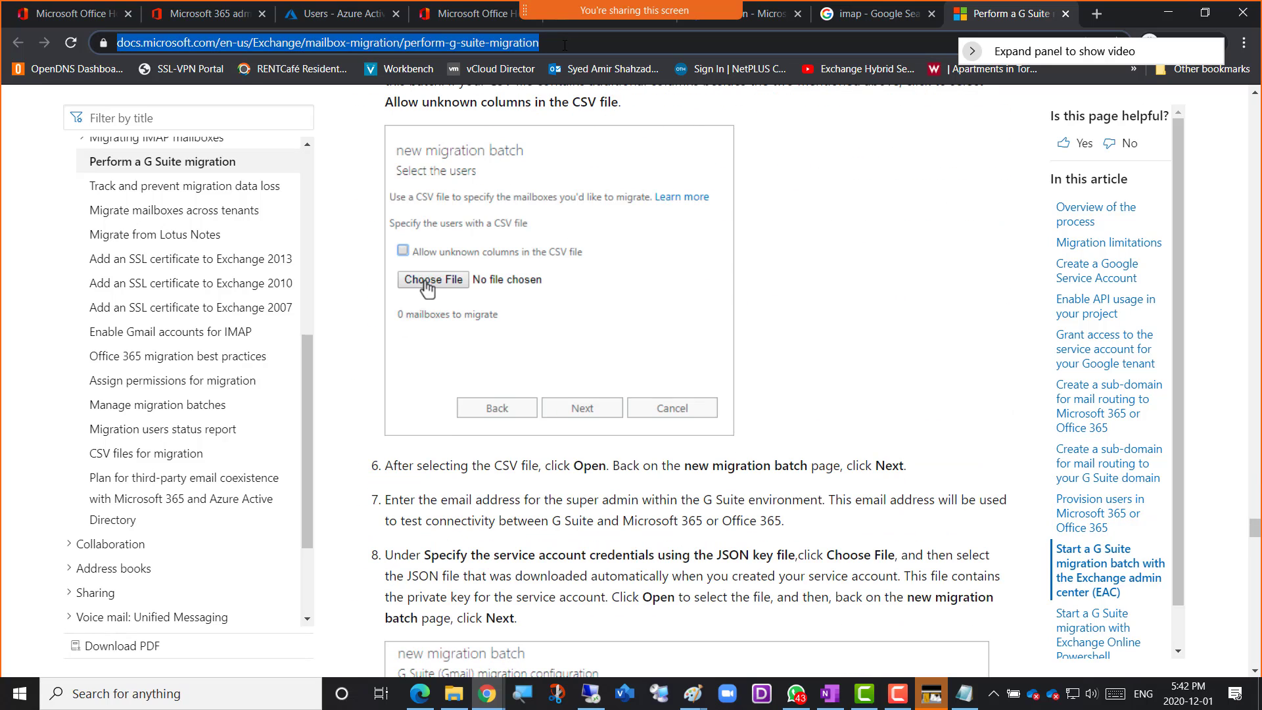
left_click(499, 684)
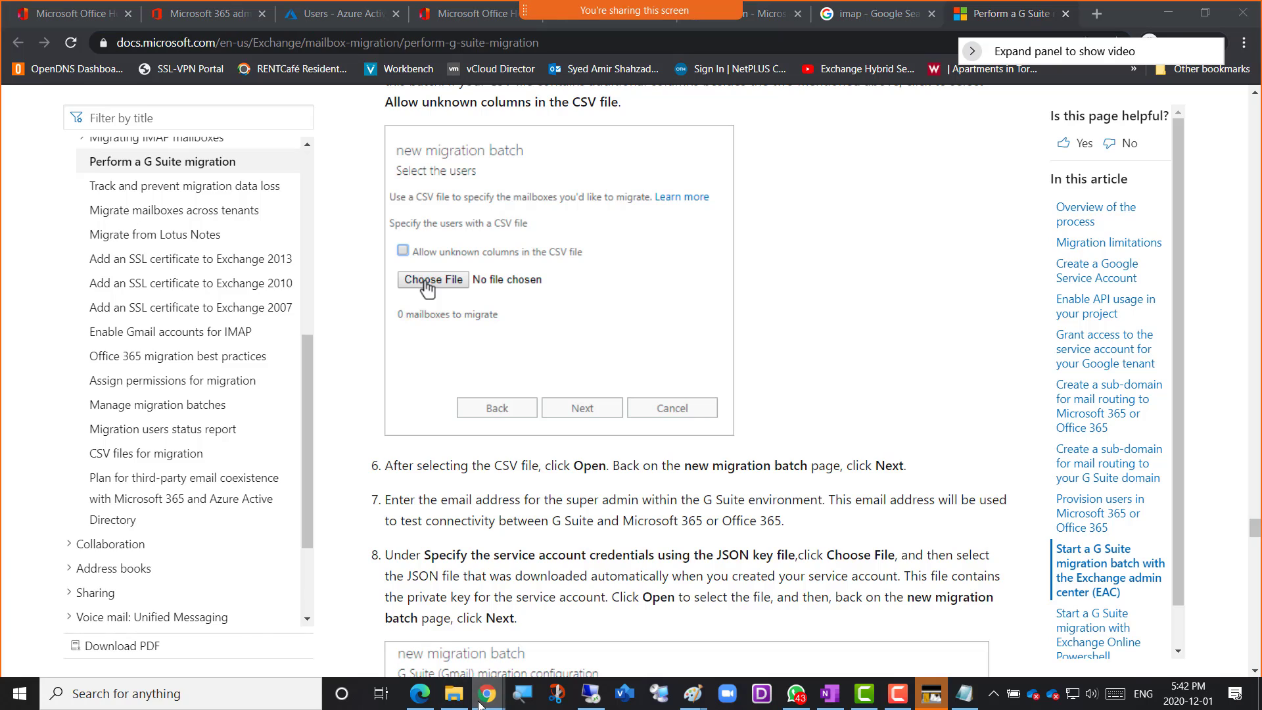
left_click(582, 625)
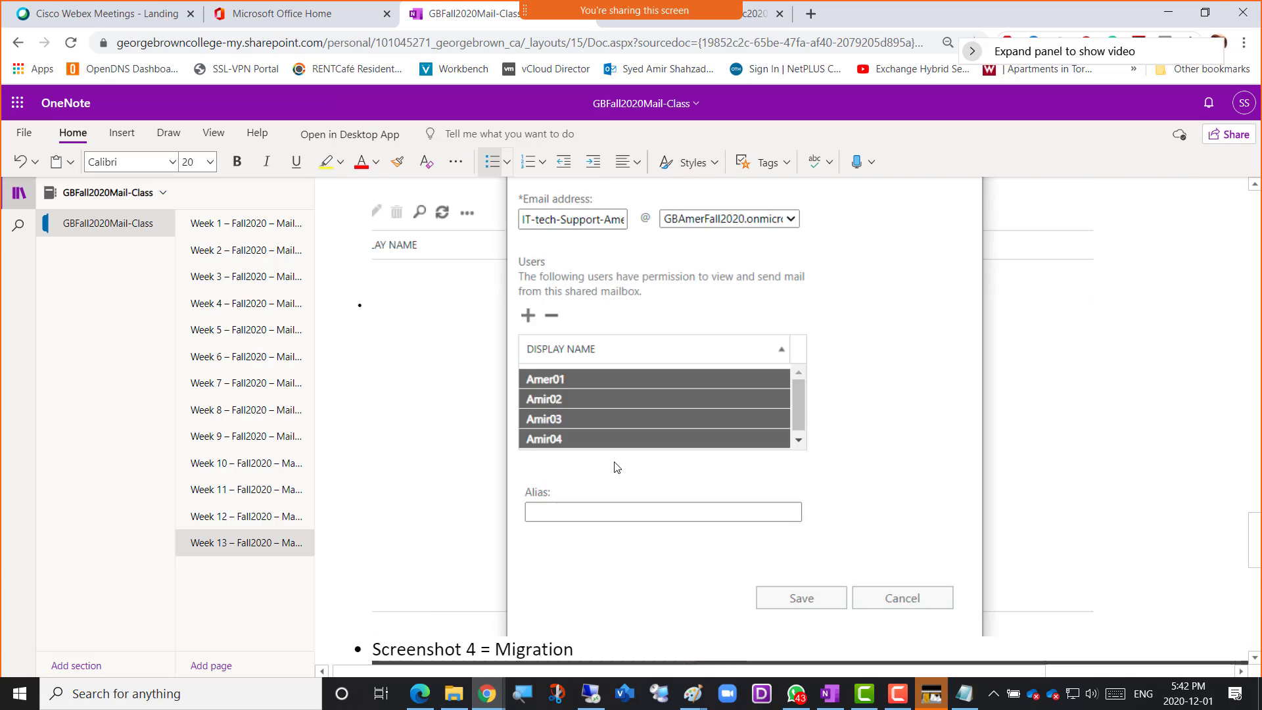
Below the IMAP and POP3 note, add the bullet "How to migrate mailboxes from GSuite to Exchange Online" with the copied article link and start a new bullet
scroll(613, 462, "up", 10)
middle_click(614, 462)
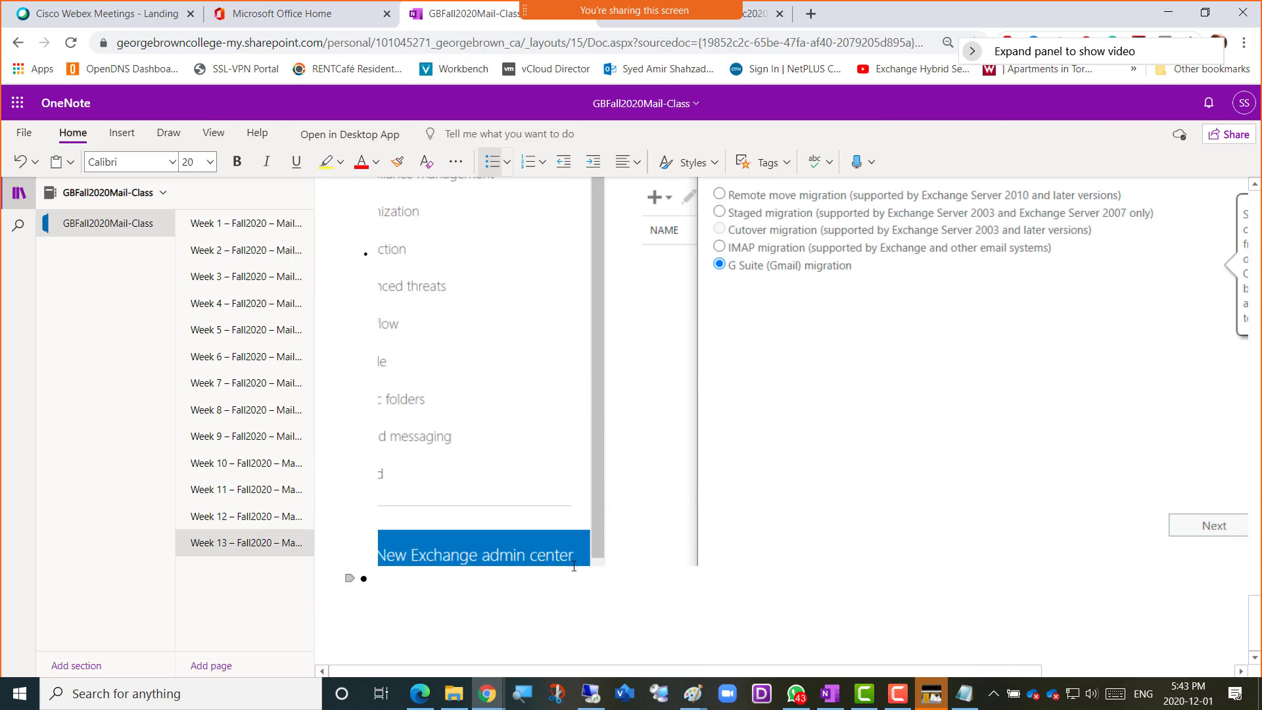
scroll(812, 498, "up", 10)
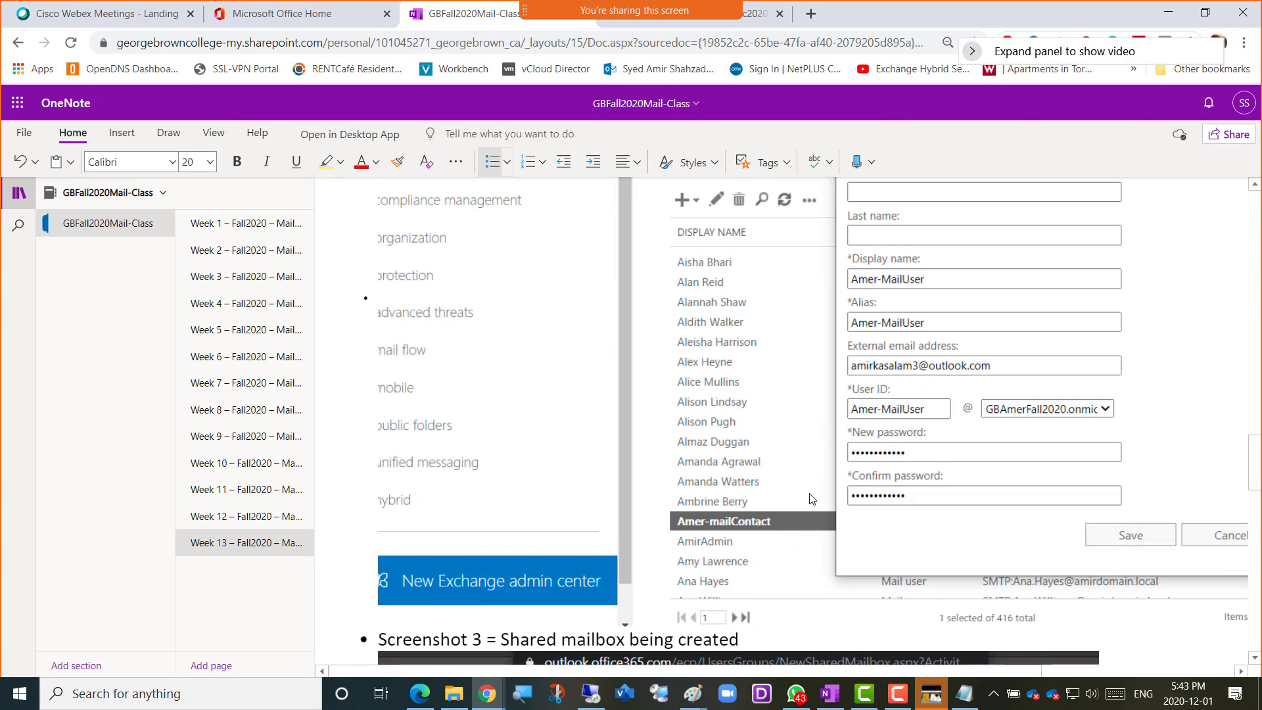
scroll(813, 498, "up", 15)
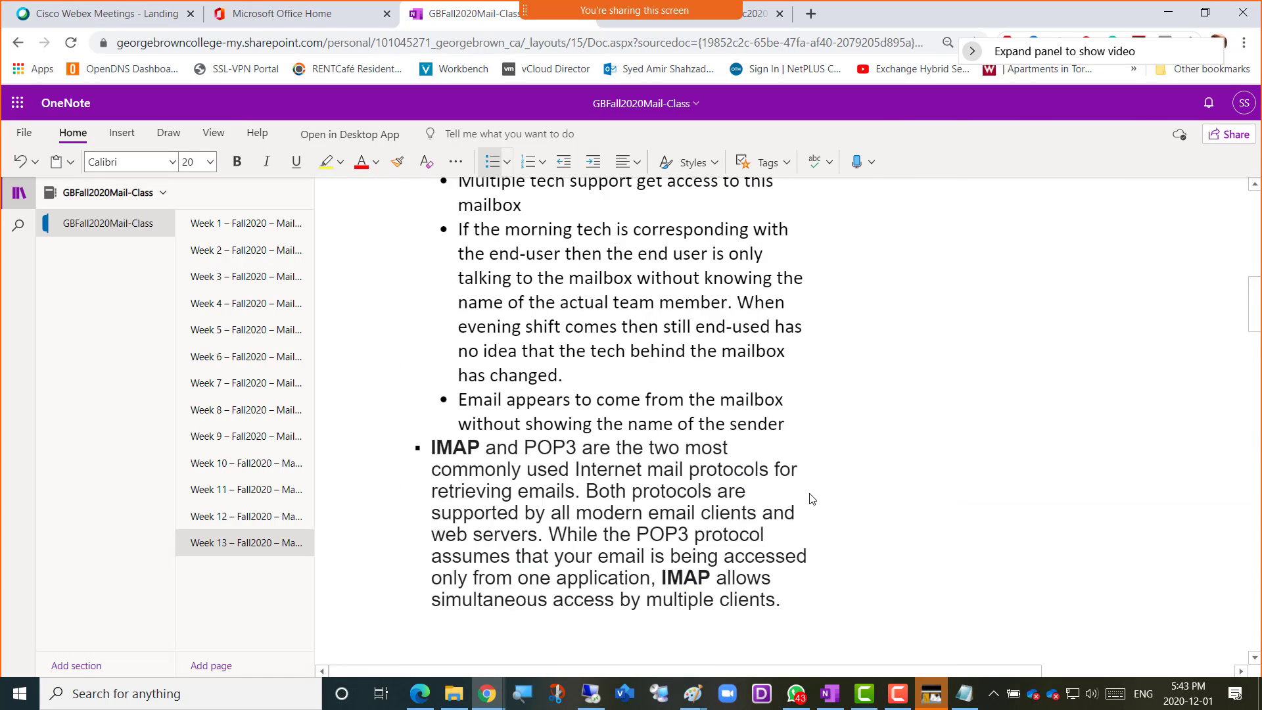
scroll(813, 498, "up", 1)
scroll(813, 498, "down", 3)
left_click(813, 454)
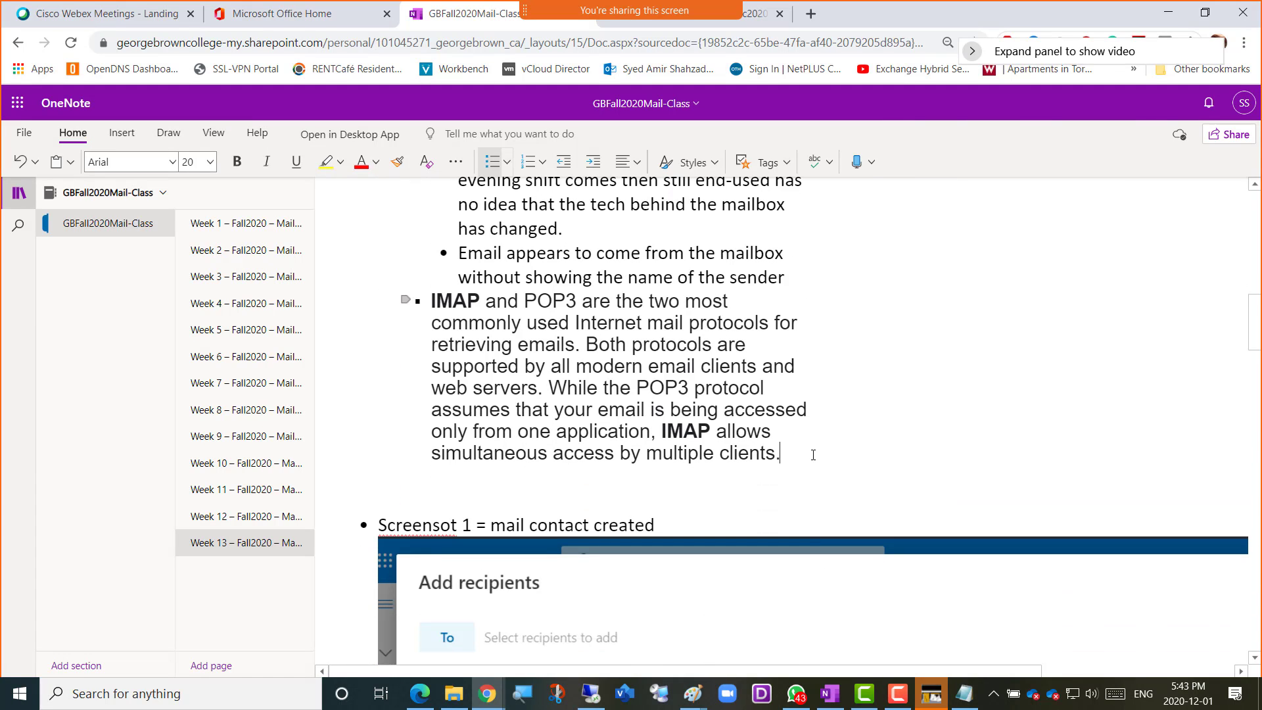
key("Return")
type("H")
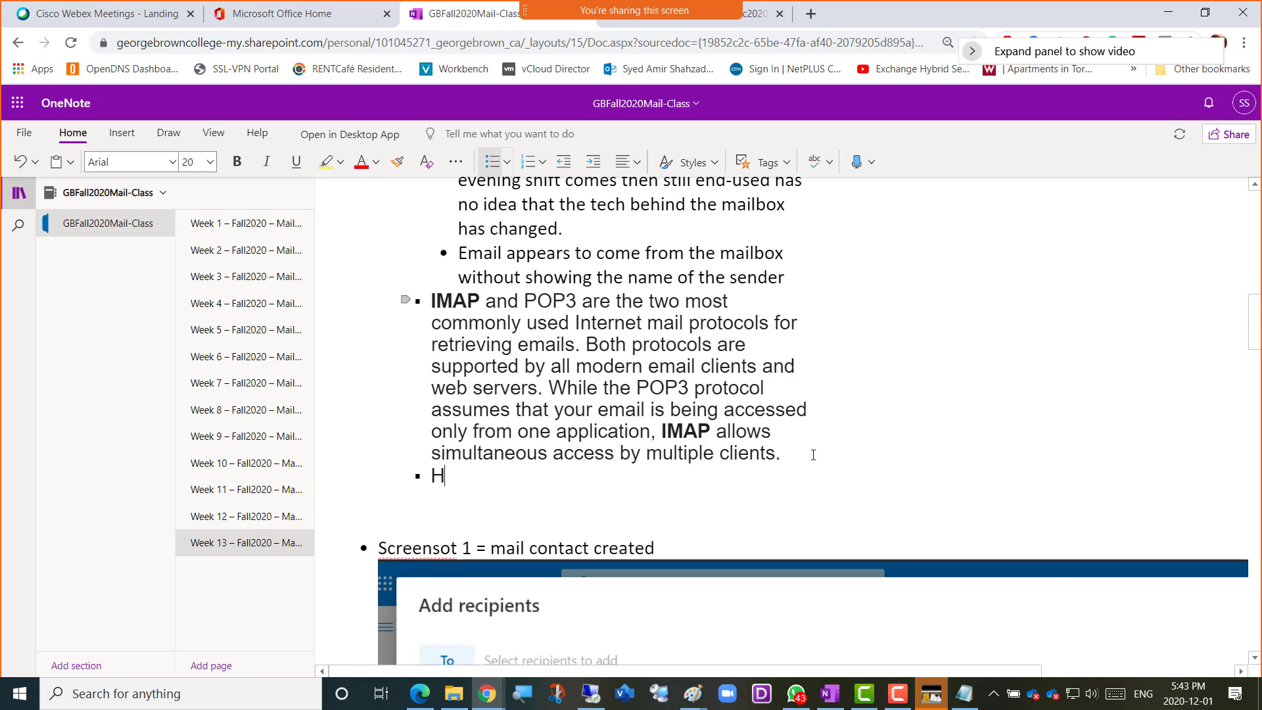
type("ow to migrate m")
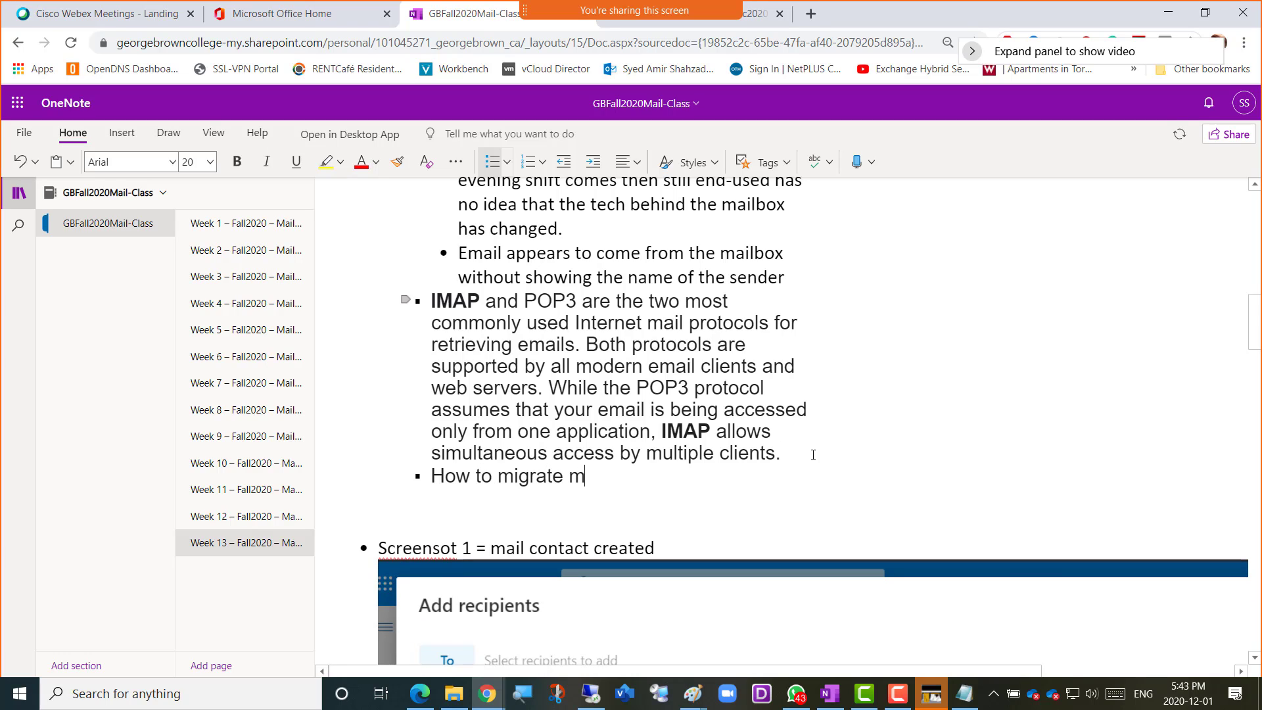
type("ailboxes fro")
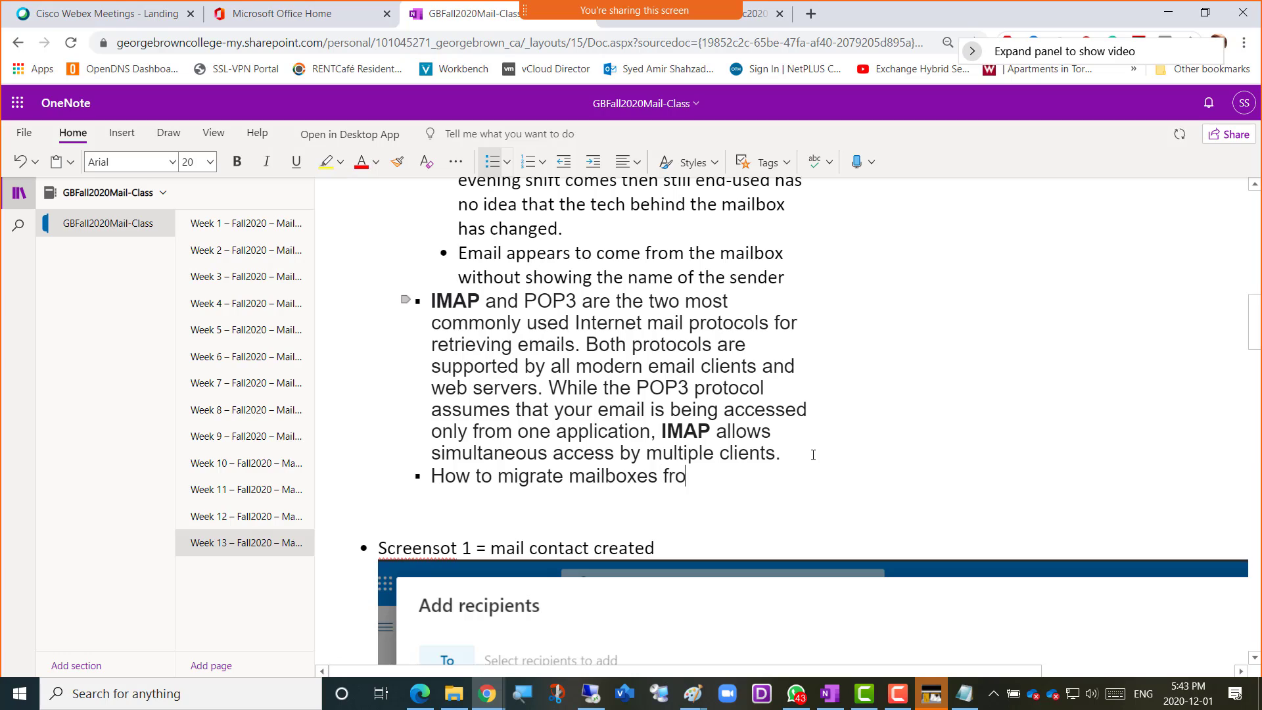
type("m GSuite to ")
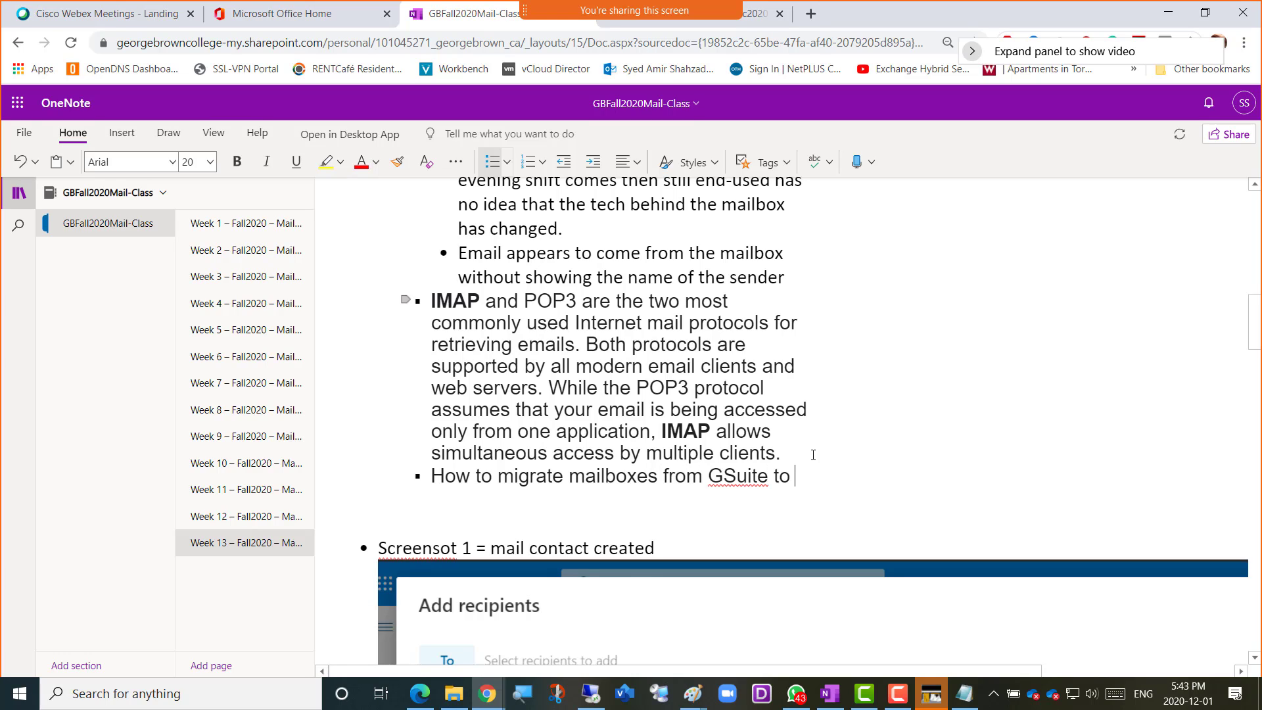
type("Exchange Online")
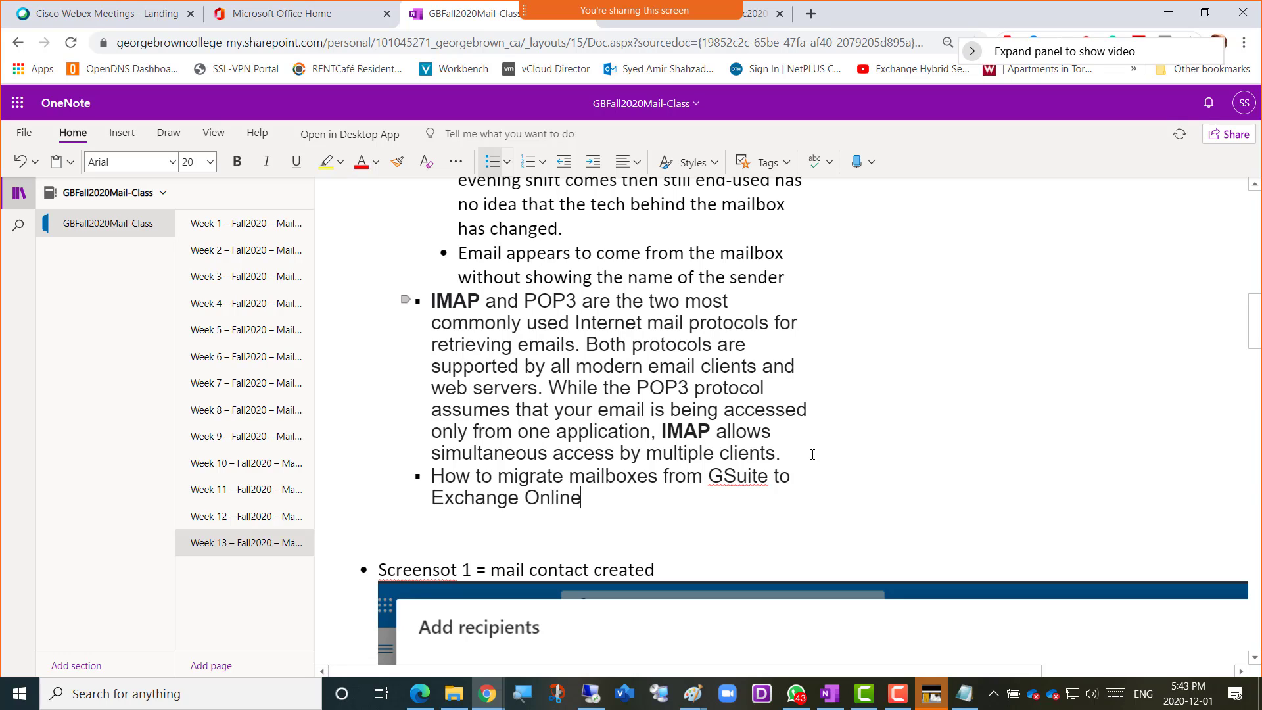
type("https://docs.microsoft.com/en-us/Exchange/mailbox-migration/perform-g-suite-migration")
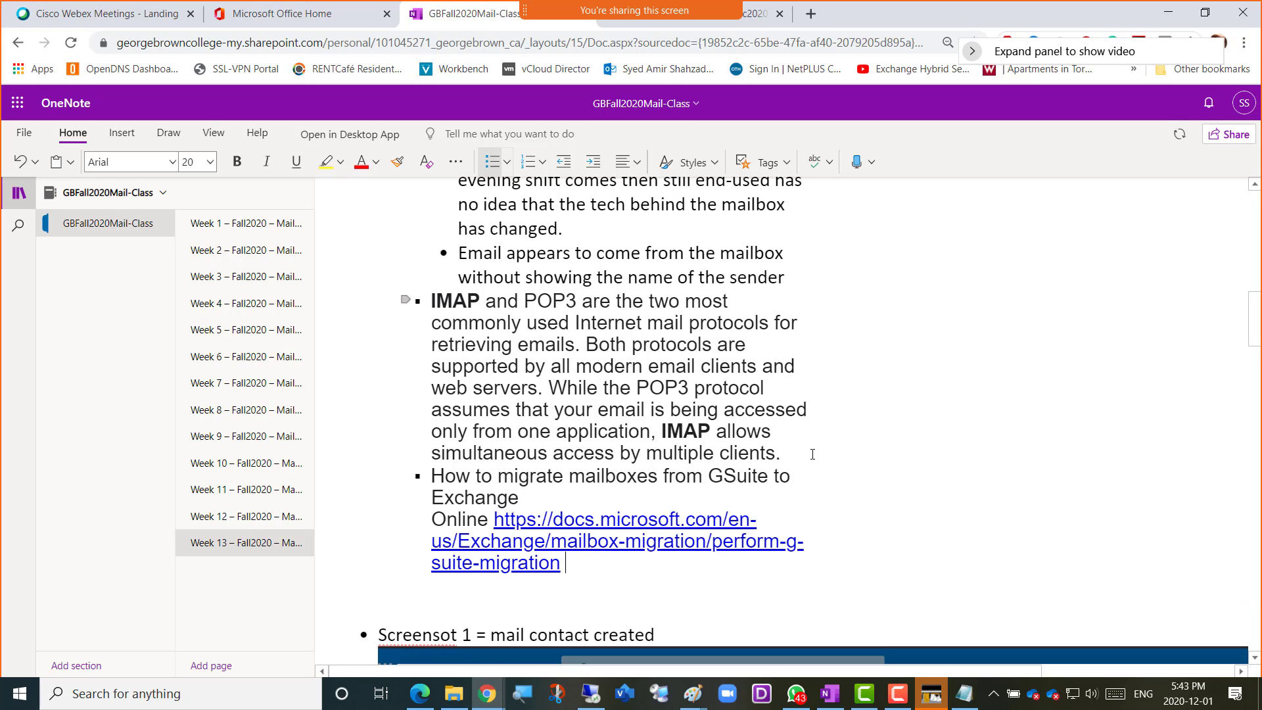
key("Return")
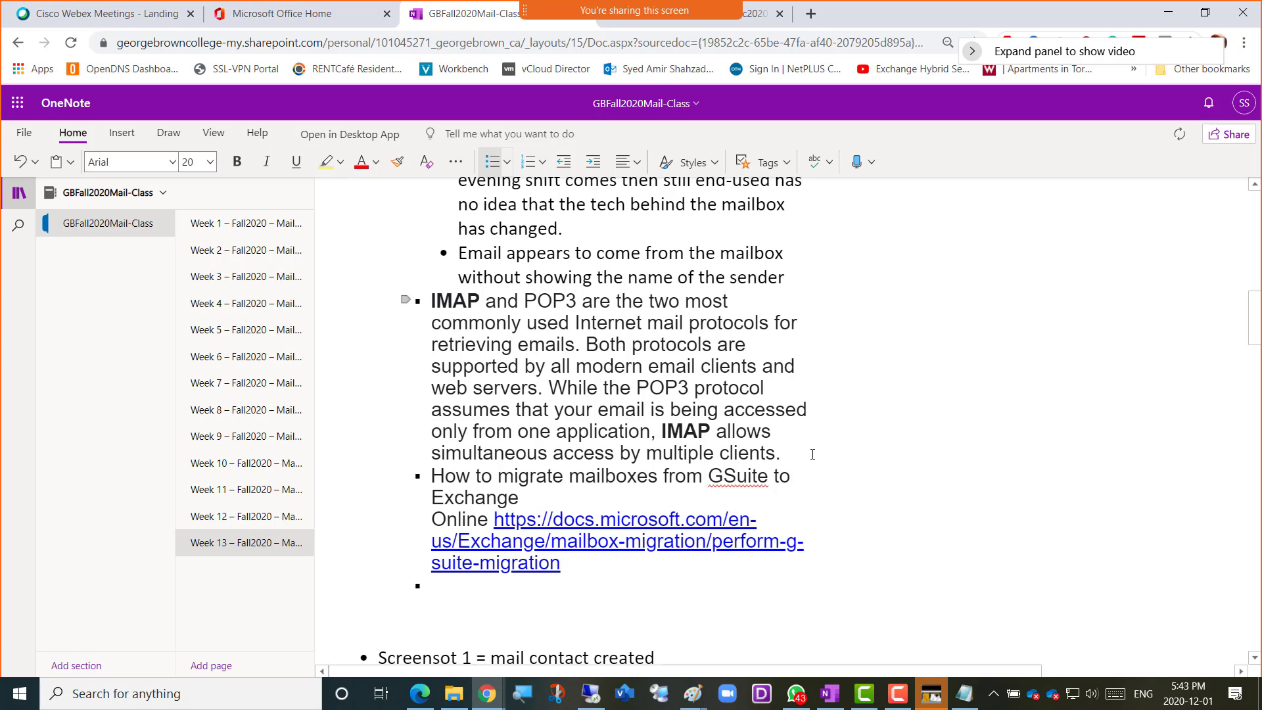
Cancel the new migration batch, then close the G Suite migration article and the imap search to return to the Exchange admin center
key("alt+Tab")
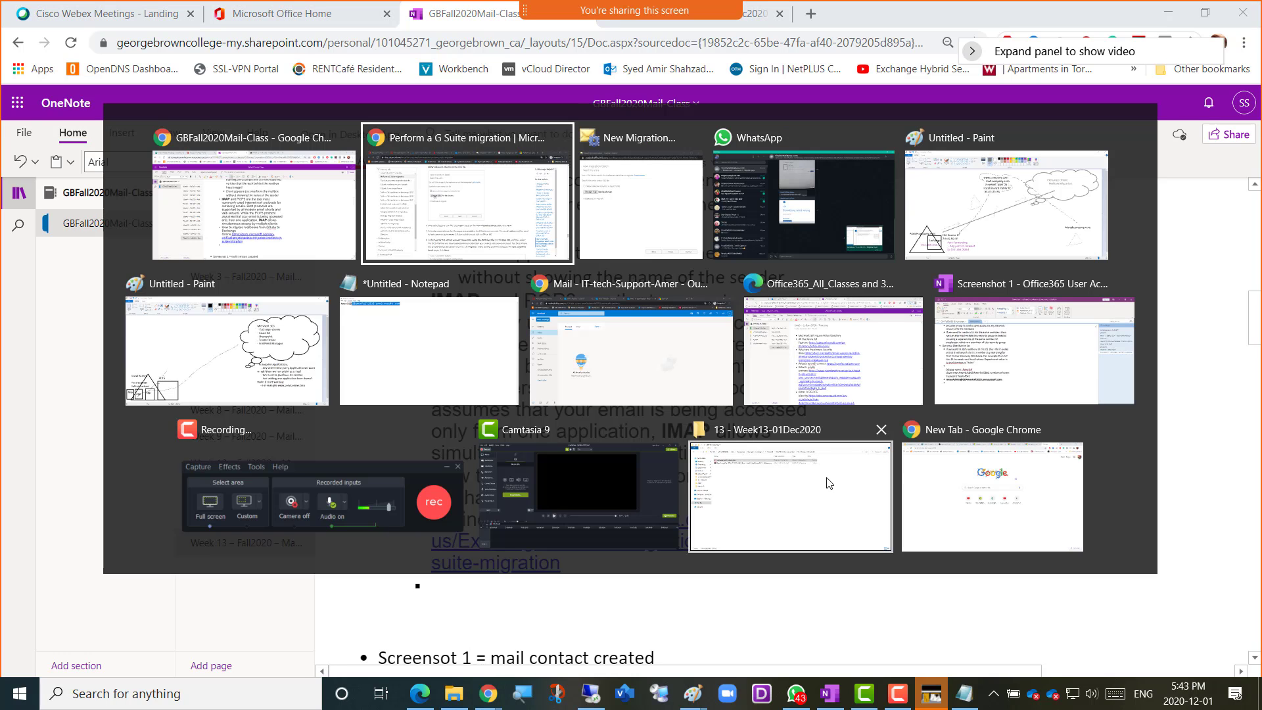
key("alt+Tab")
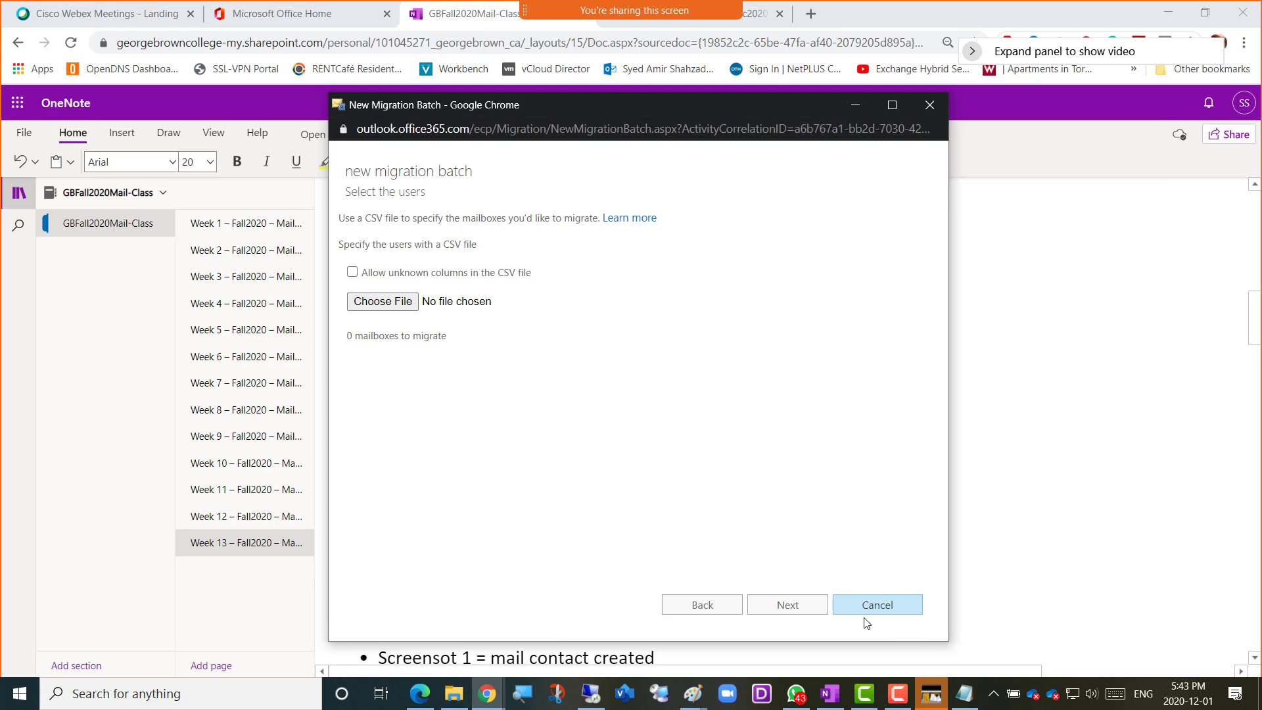
left_click(890, 601)
key("alt+Tab")
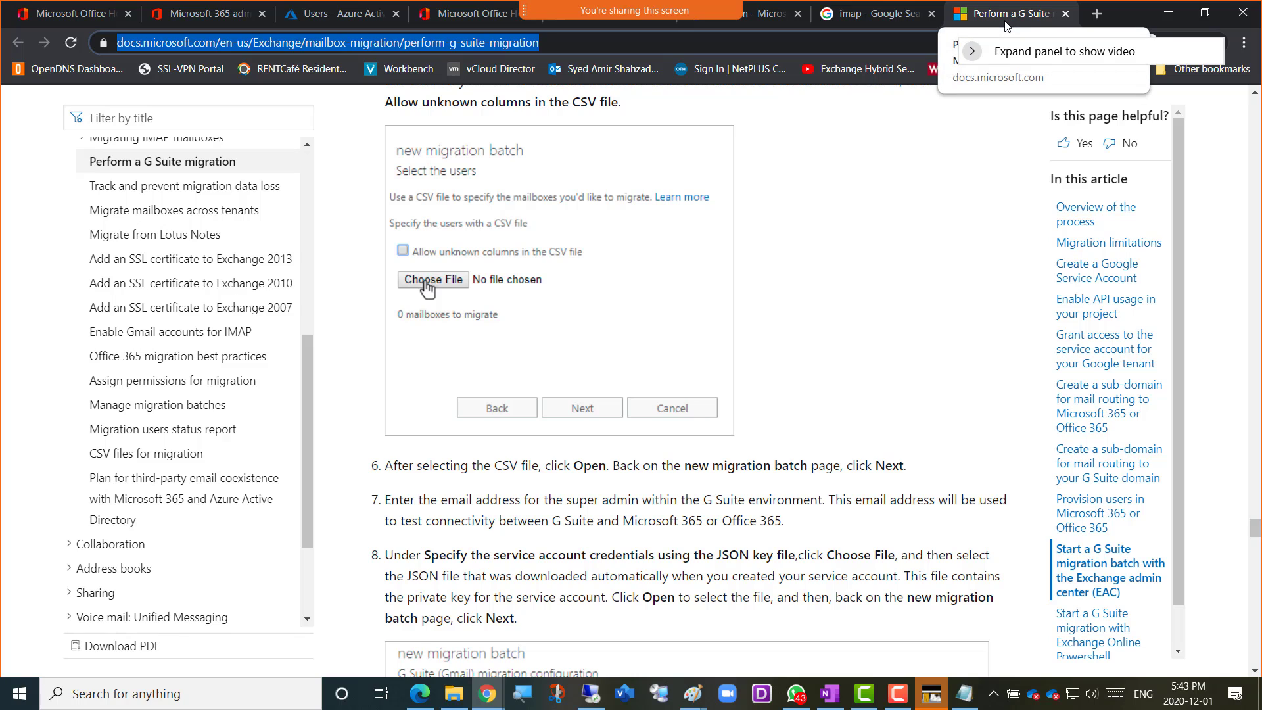
left_click(1066, 14)
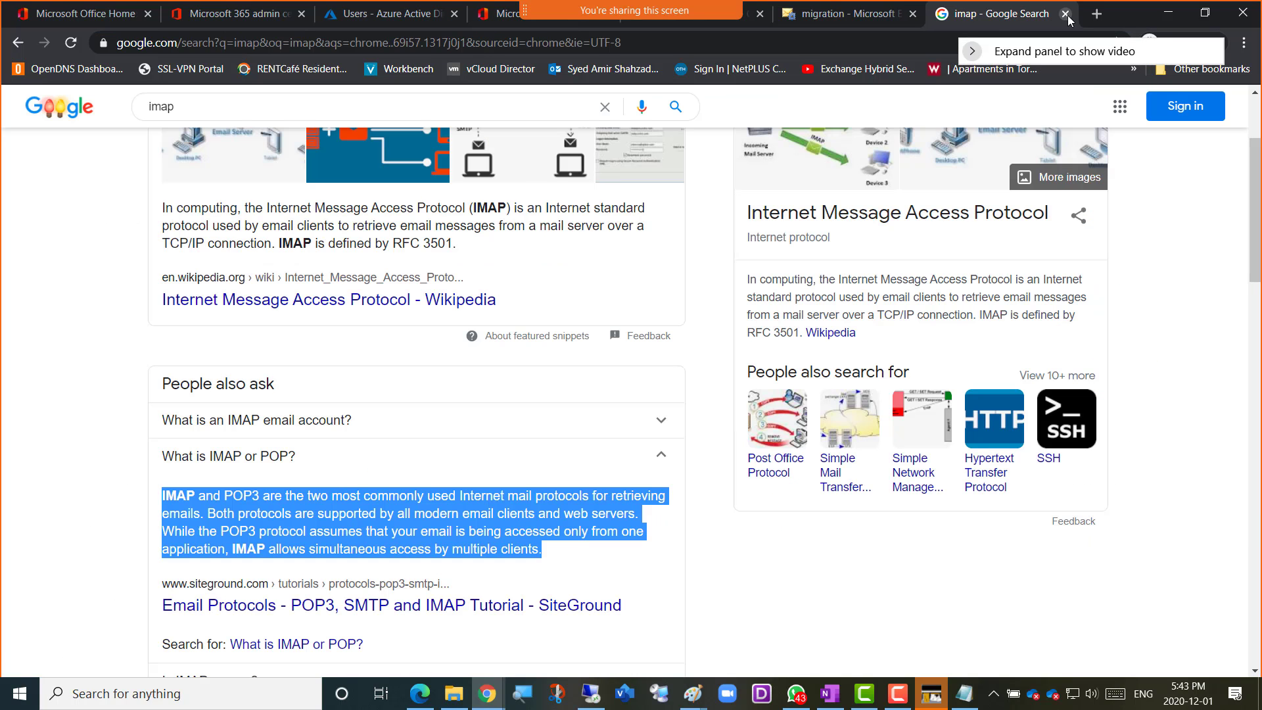
left_click(1066, 14)
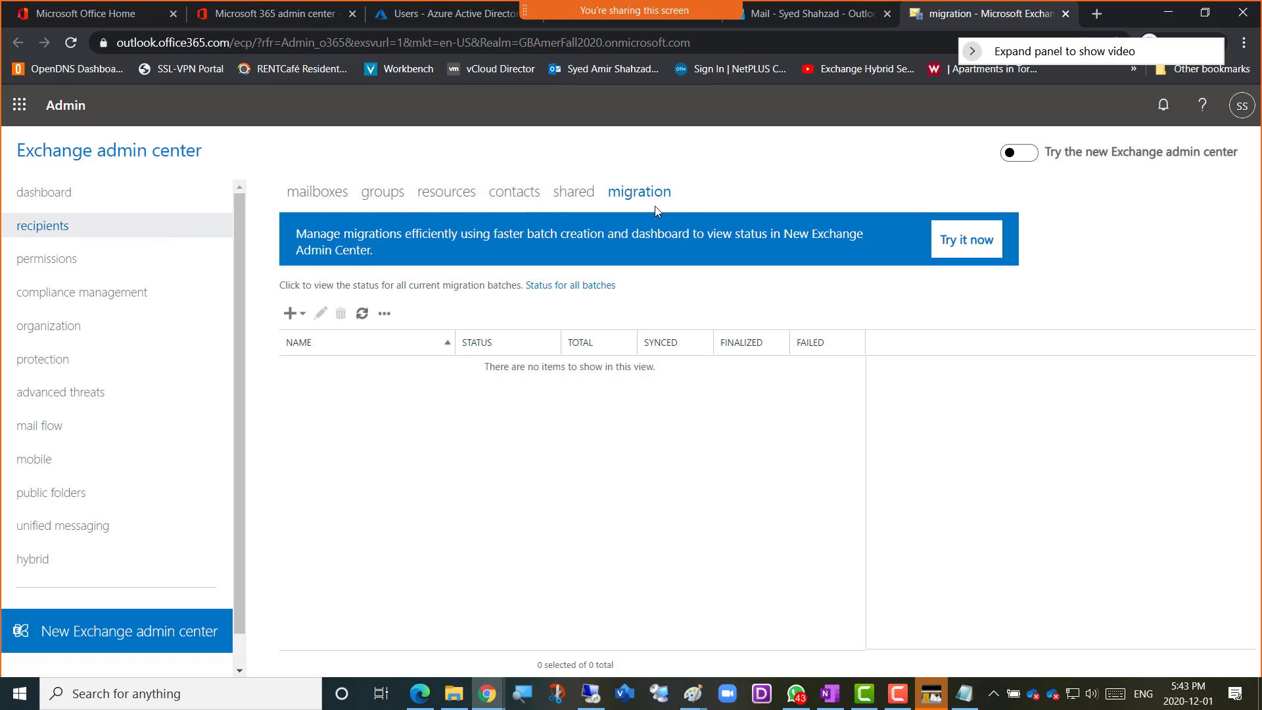
Open the admin roles under permissions and review the assigned roles of the Compliance Management role group
left_click(36, 268)
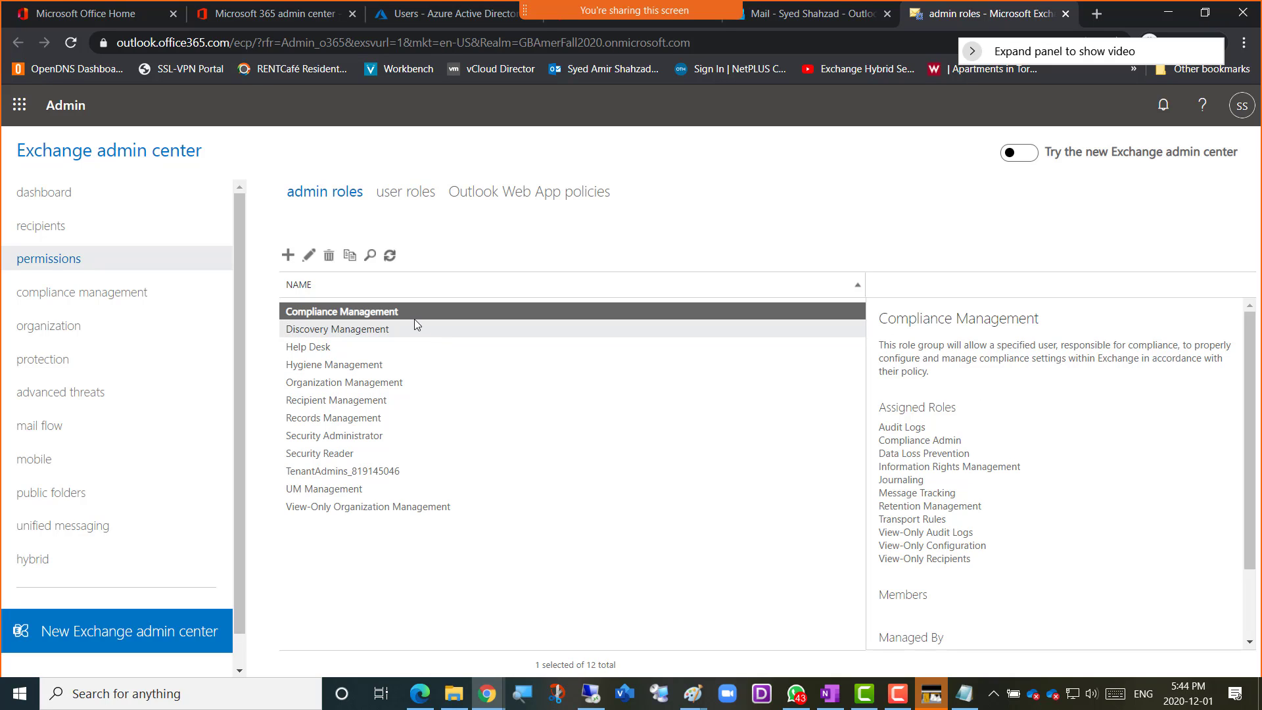
left_click_drag(888, 410, 949, 410)
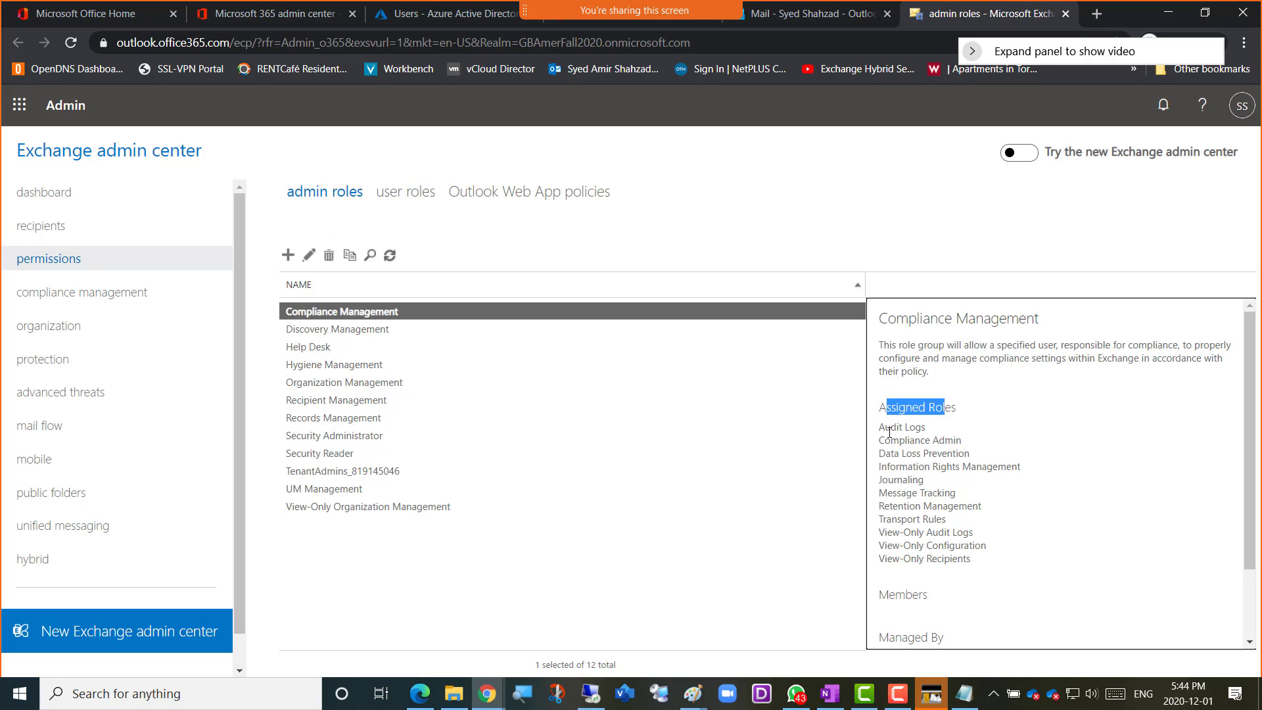
left_click_drag(881, 430, 970, 447)
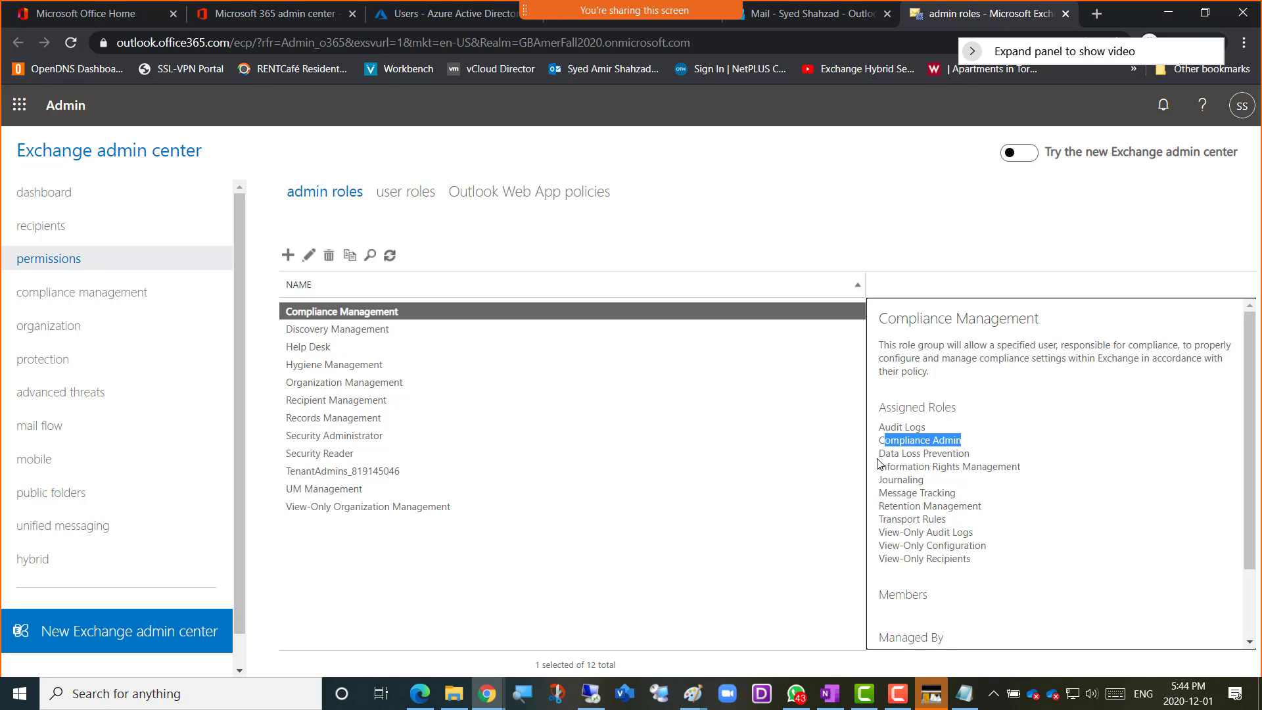
left_click_drag(894, 455, 980, 460)
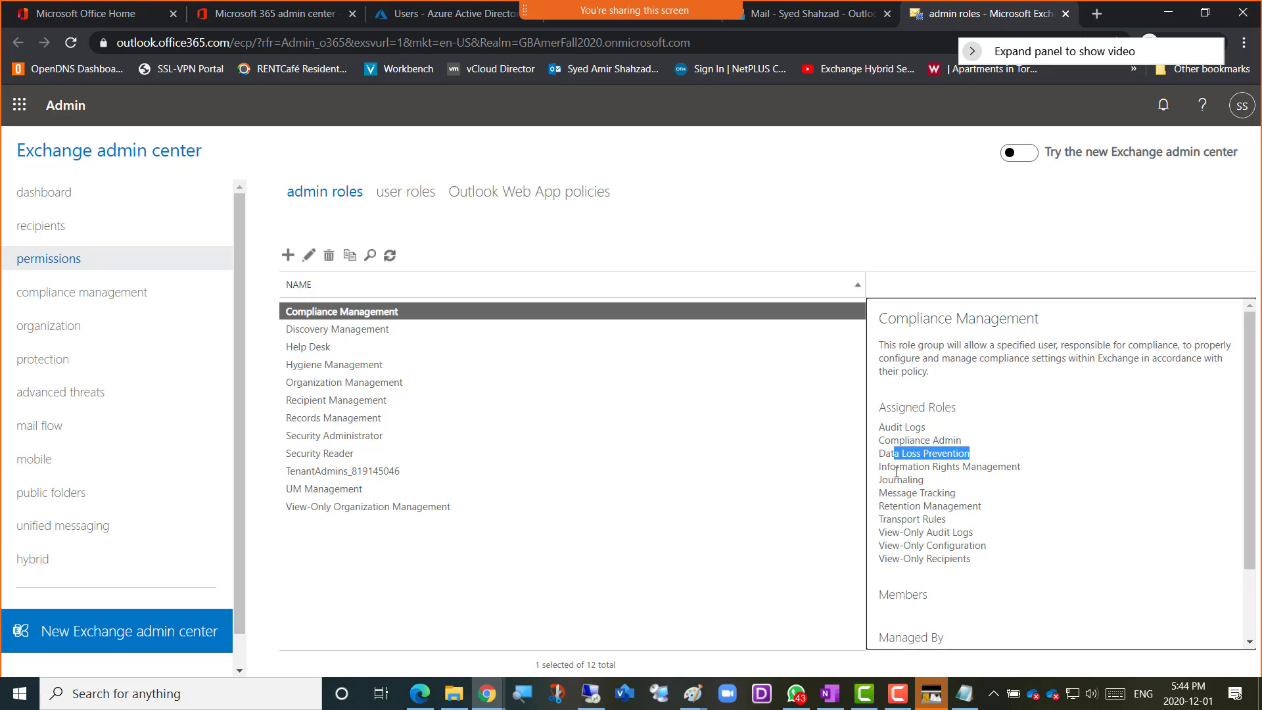
left_click_drag(897, 471, 1003, 468)
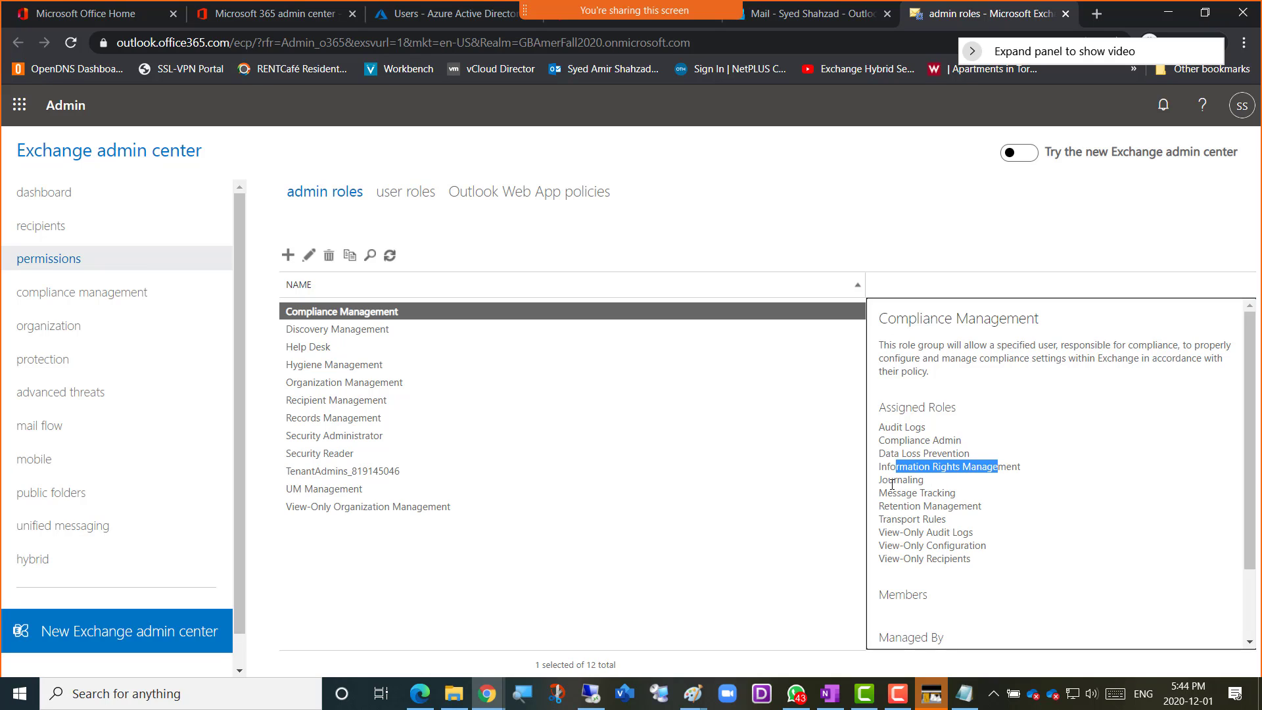
left_click_drag(889, 485, 922, 485)
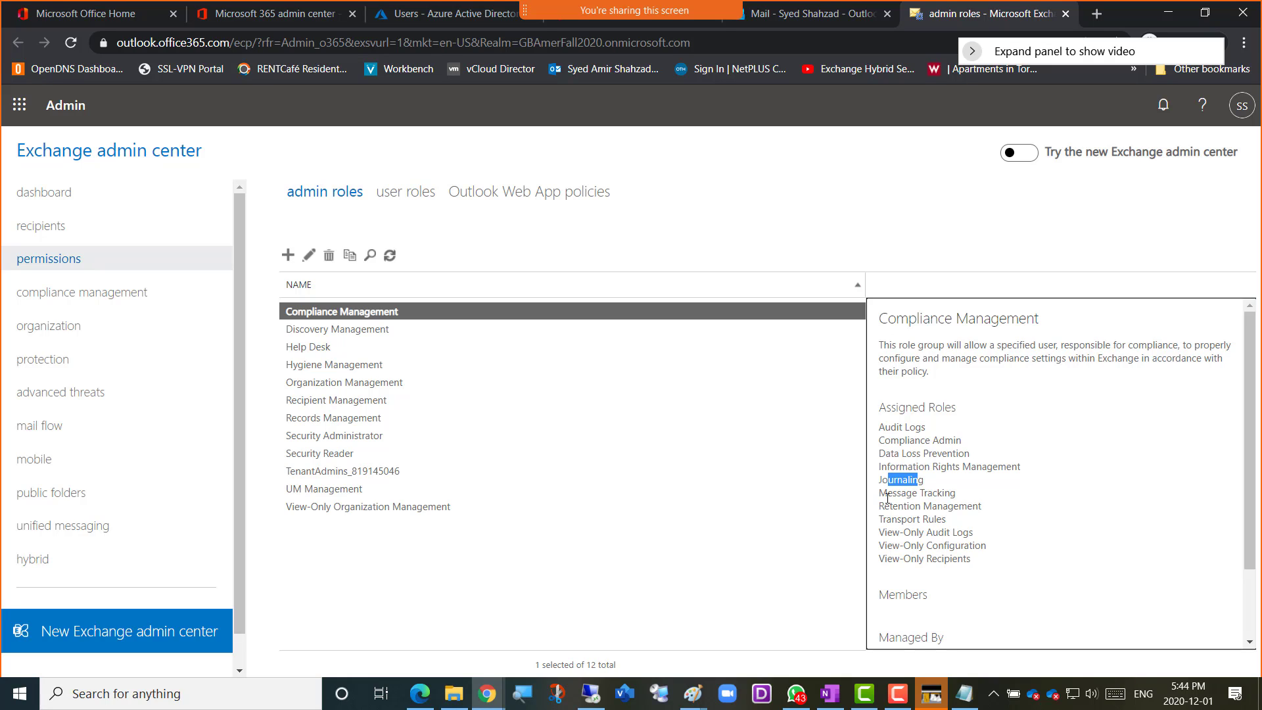
left_click_drag(887, 494, 955, 527)
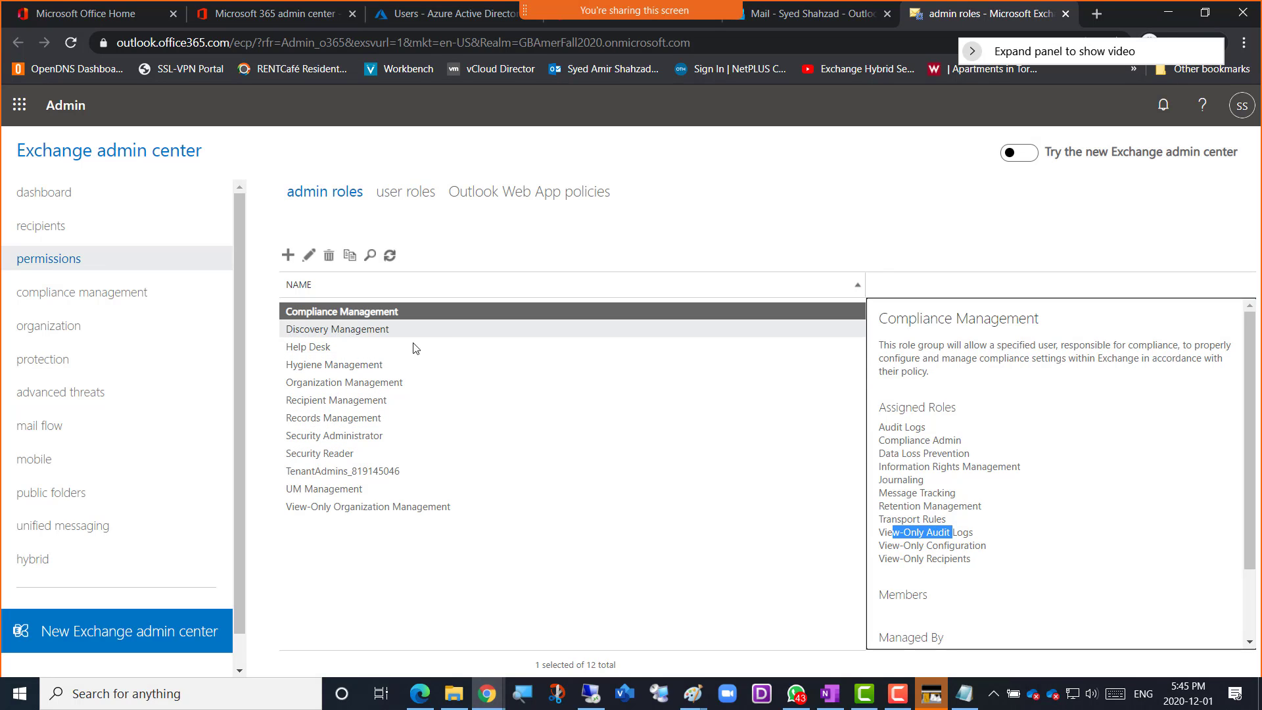
Review the descriptions and assigned roles of the Discovery Management, Help Desk and Hygiene Management role groups
left_click(348, 335)
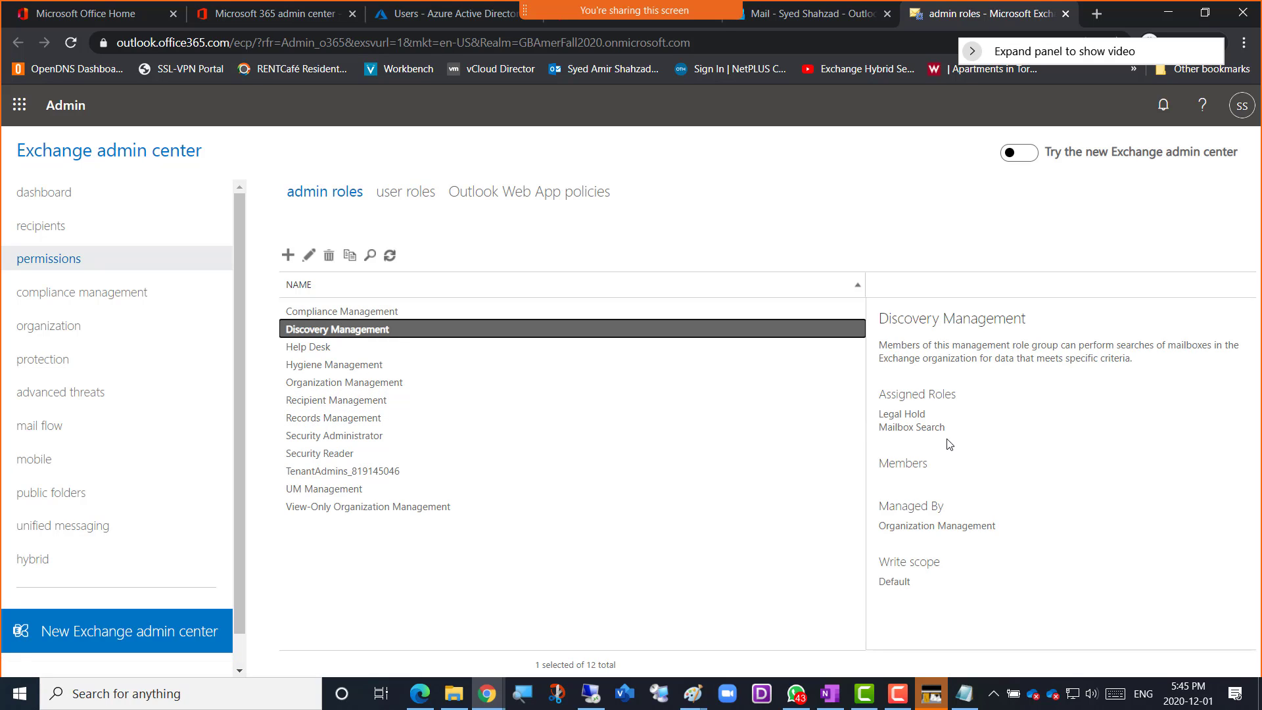
left_click_drag(880, 415, 927, 415)
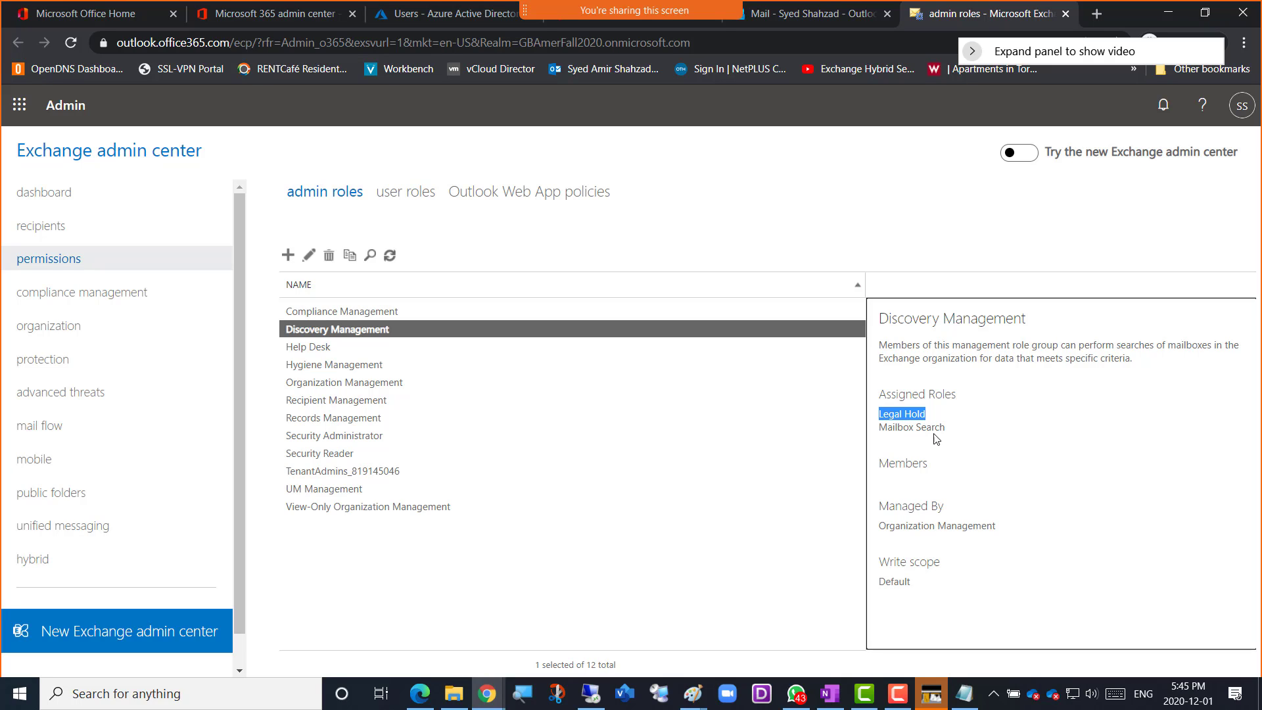
left_click_drag(893, 427, 934, 428)
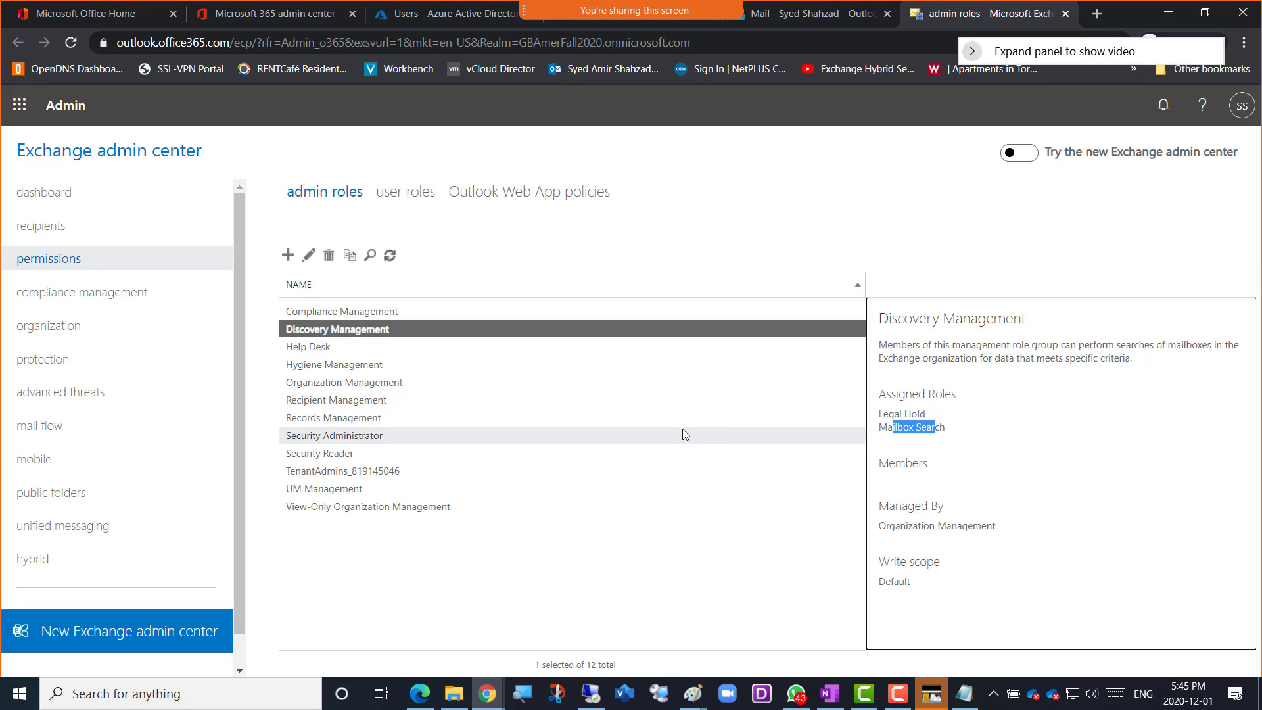
left_click(314, 350)
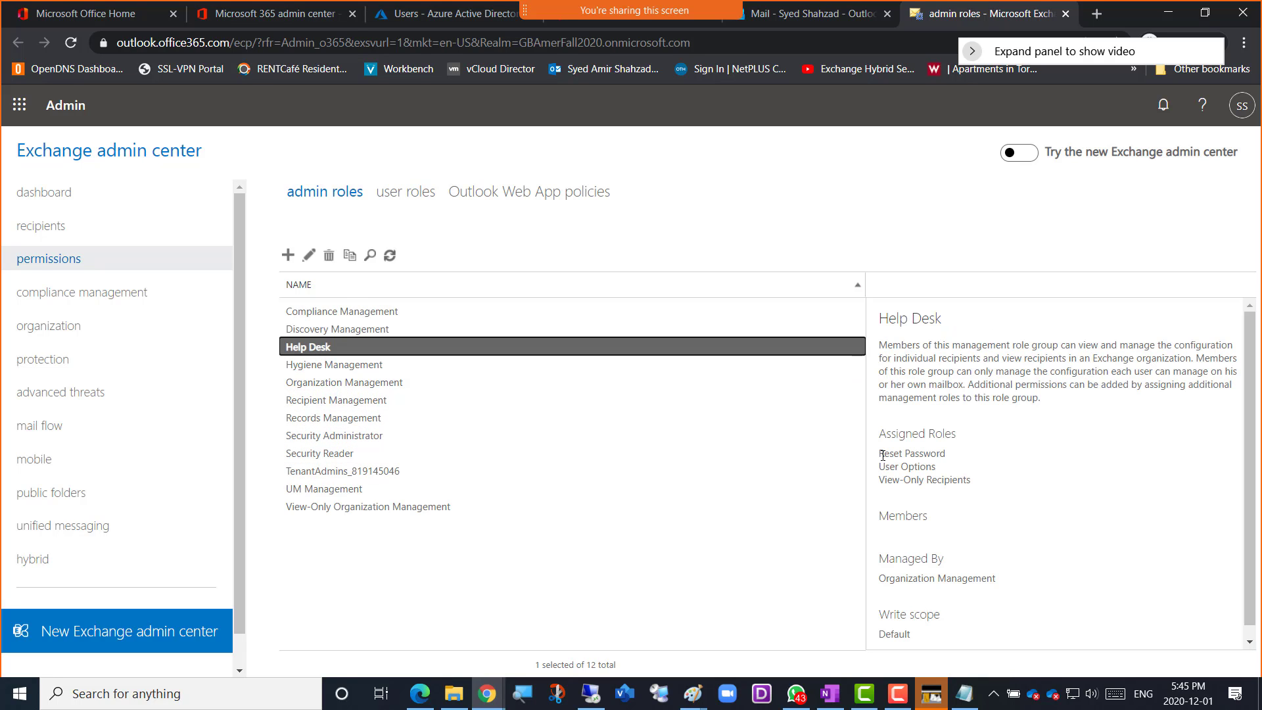
left_click_drag(882, 455, 986, 486)
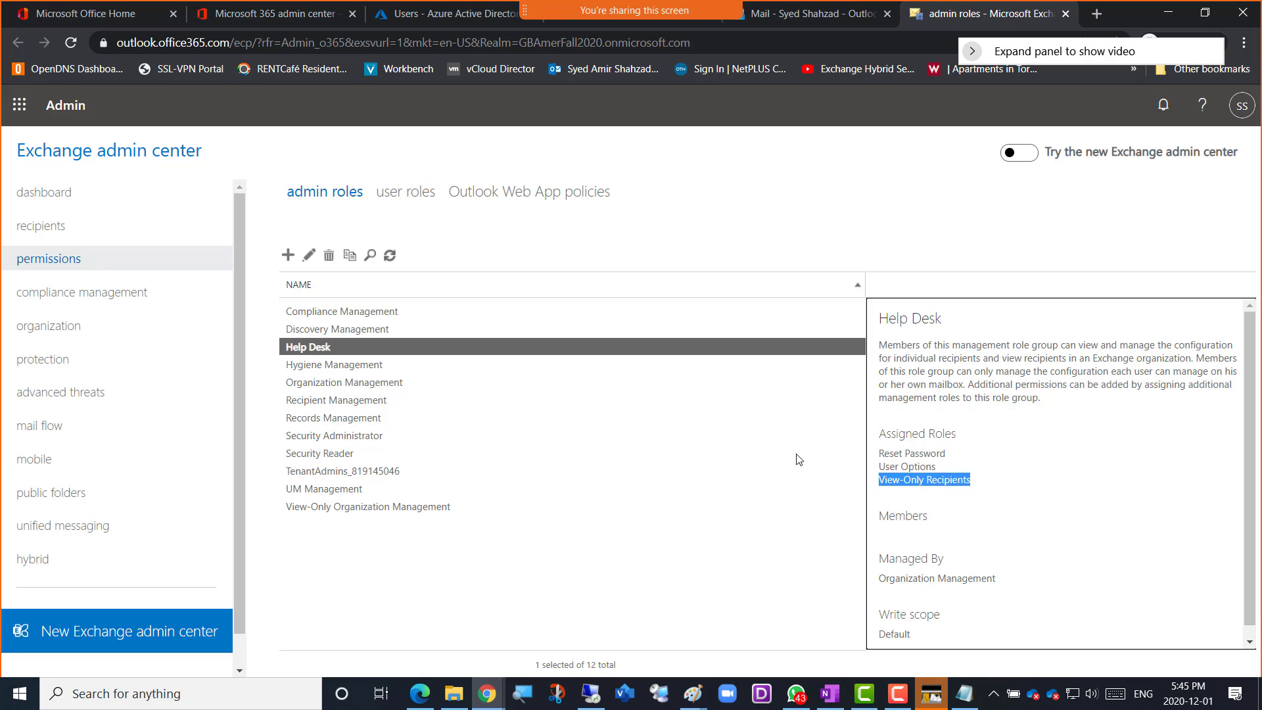
left_click(324, 364)
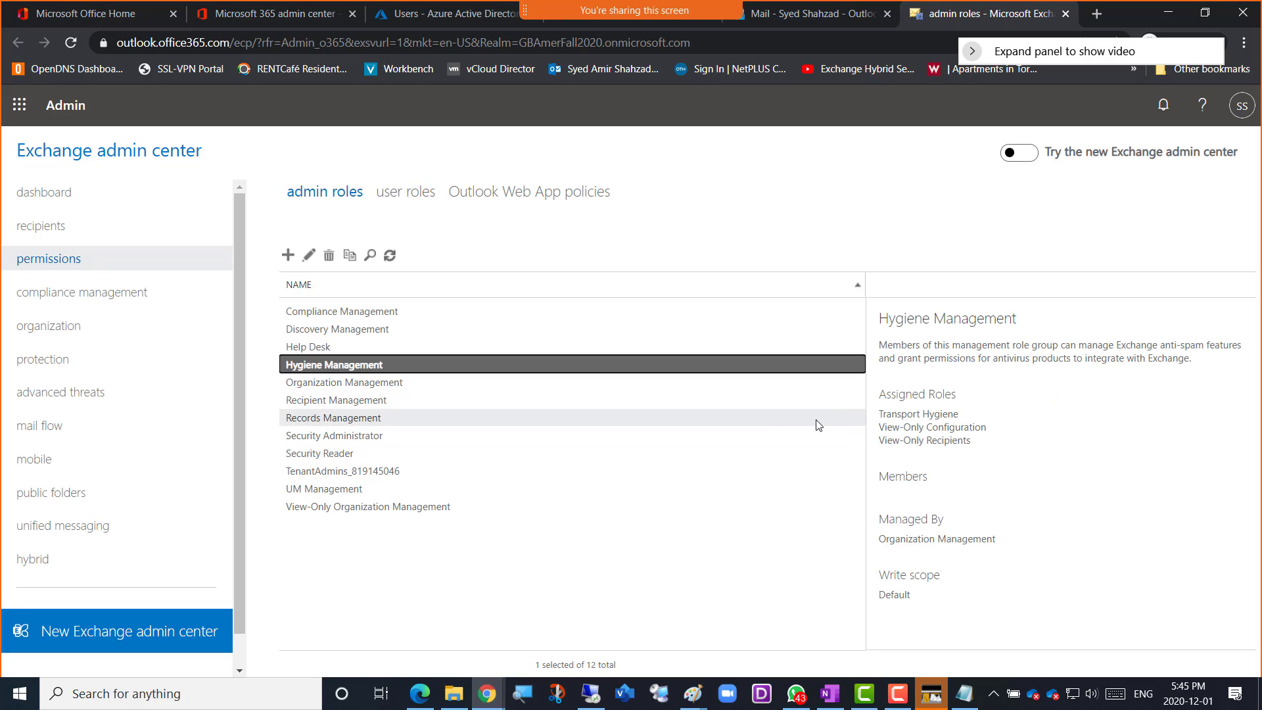
left_click_drag(884, 418, 949, 418)
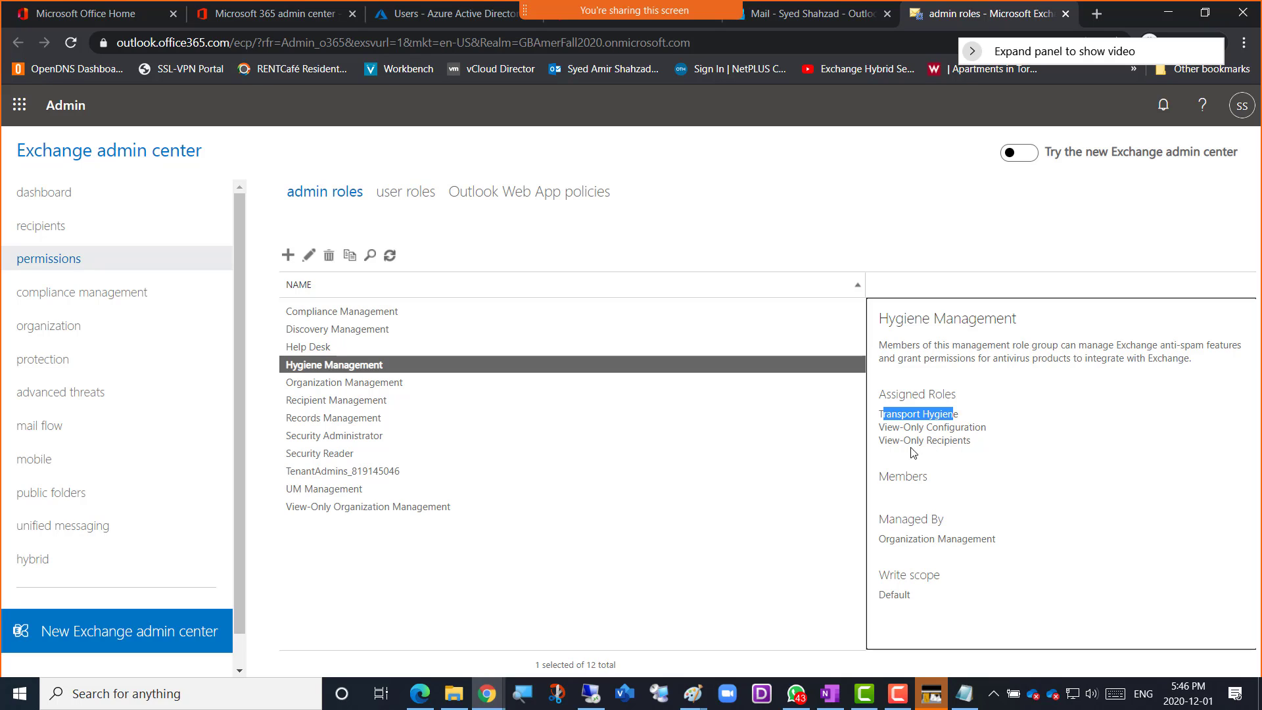
left_click_drag(890, 432, 965, 438)
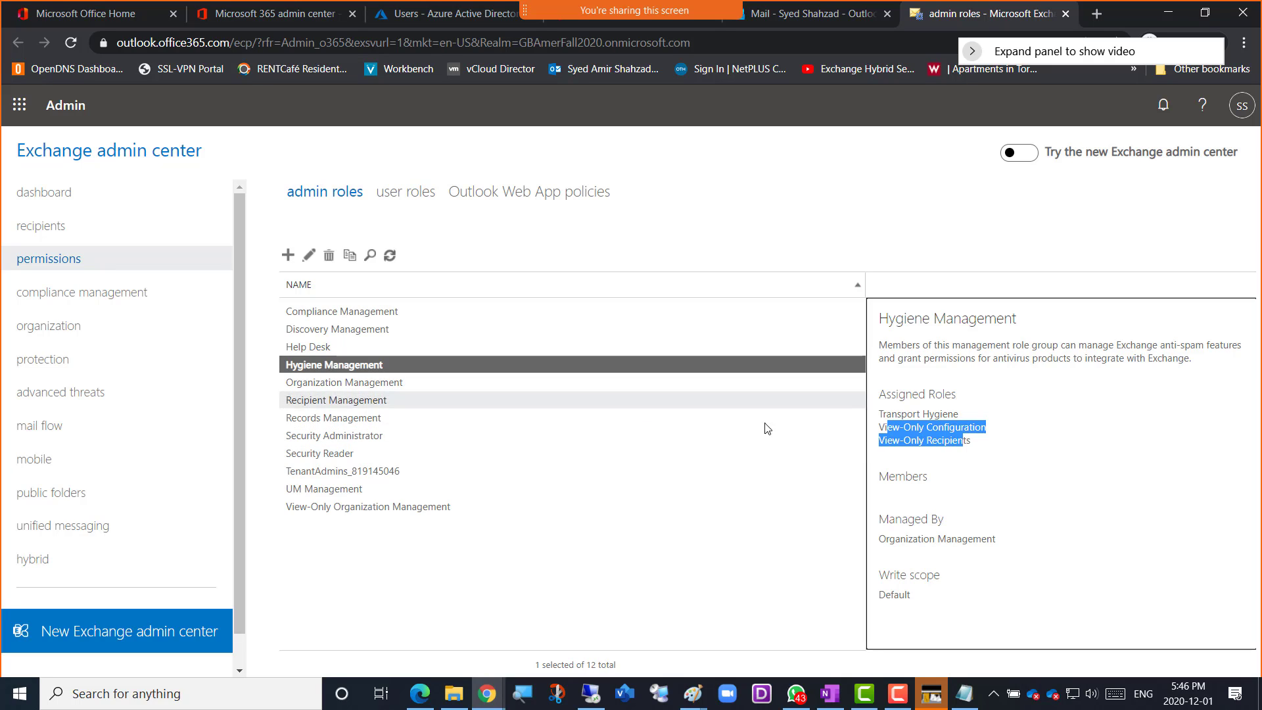
Select the Organization Management role group and look through its full list of assigned roles
left_click(371, 389)
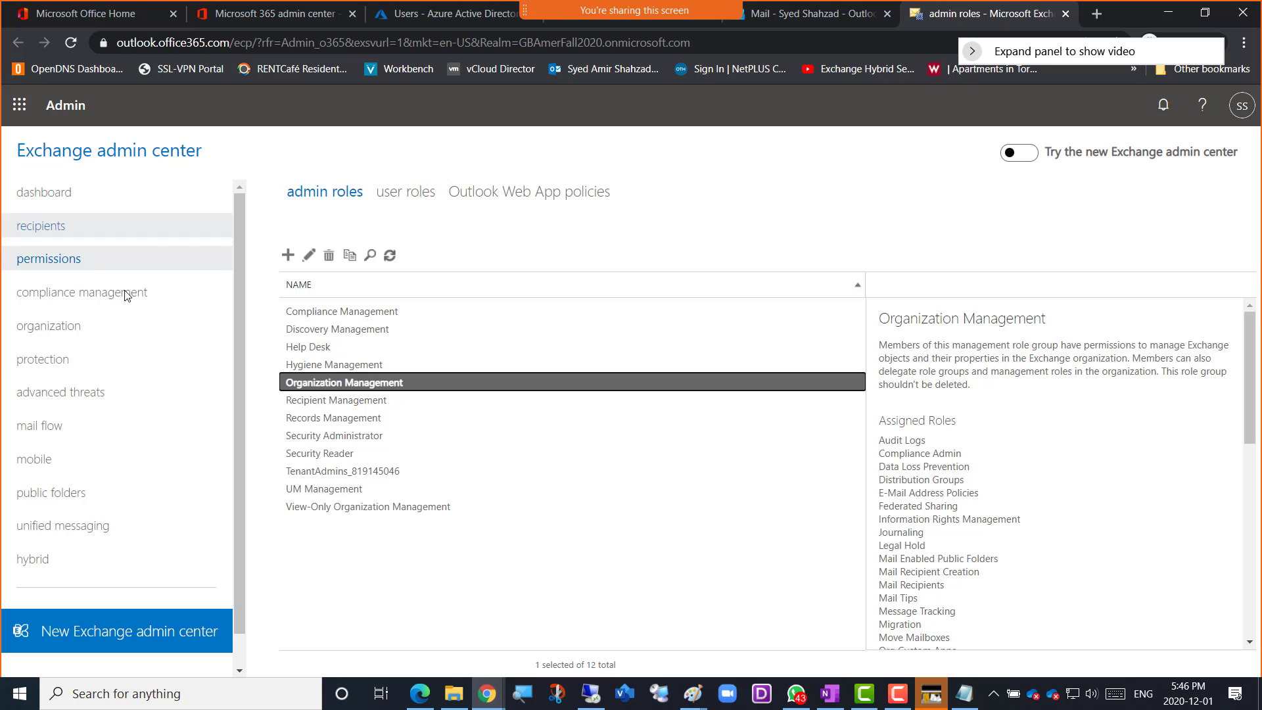
left_click(956, 422)
scroll(982, 487, "down", 6)
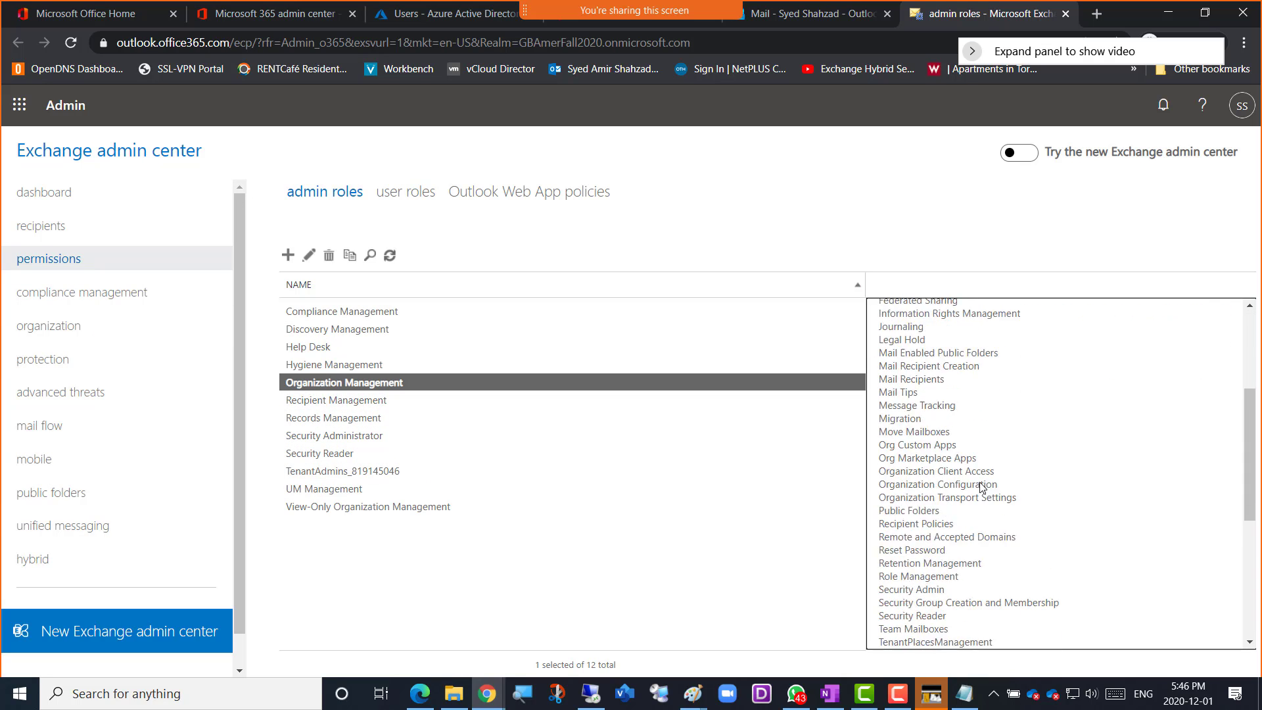
scroll(984, 503, "up", 6)
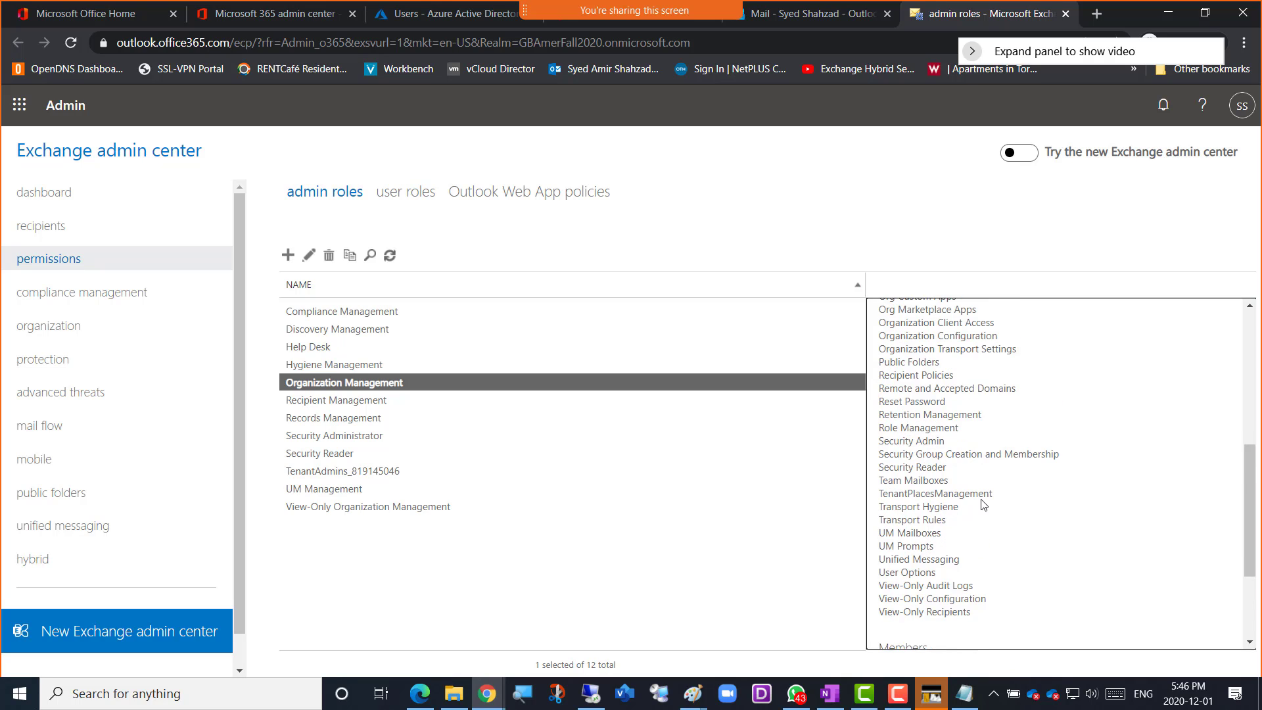
scroll(983, 503, "up", 2)
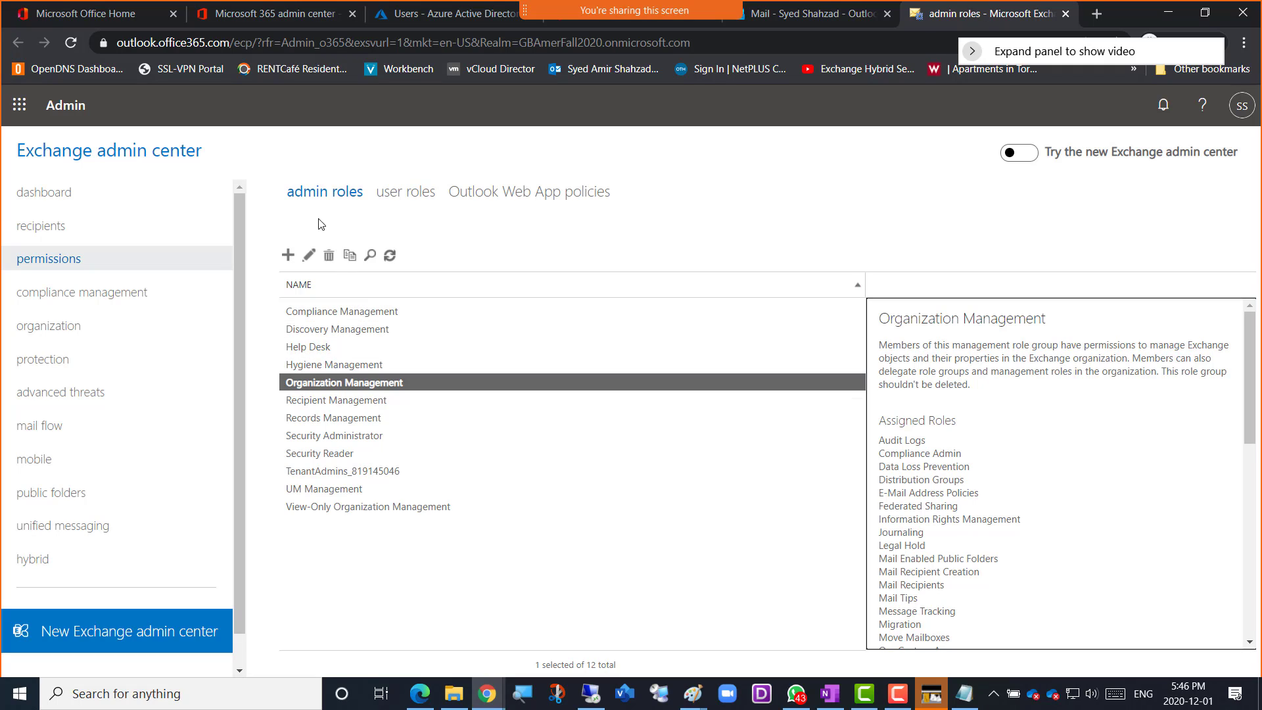
Review the assigned roles of the Recipient Management role group, from Mail Recipient Creation to Team Mailboxes
left_click(351, 407)
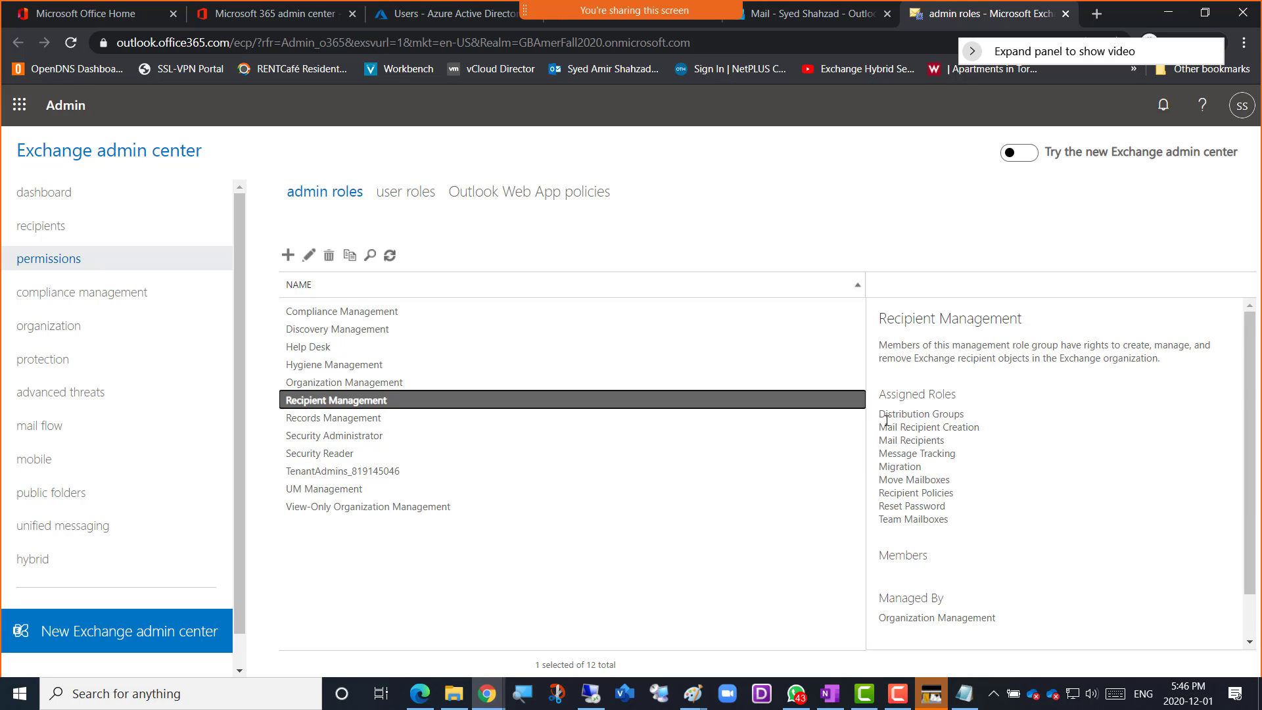
left_click_drag(889, 428, 930, 445)
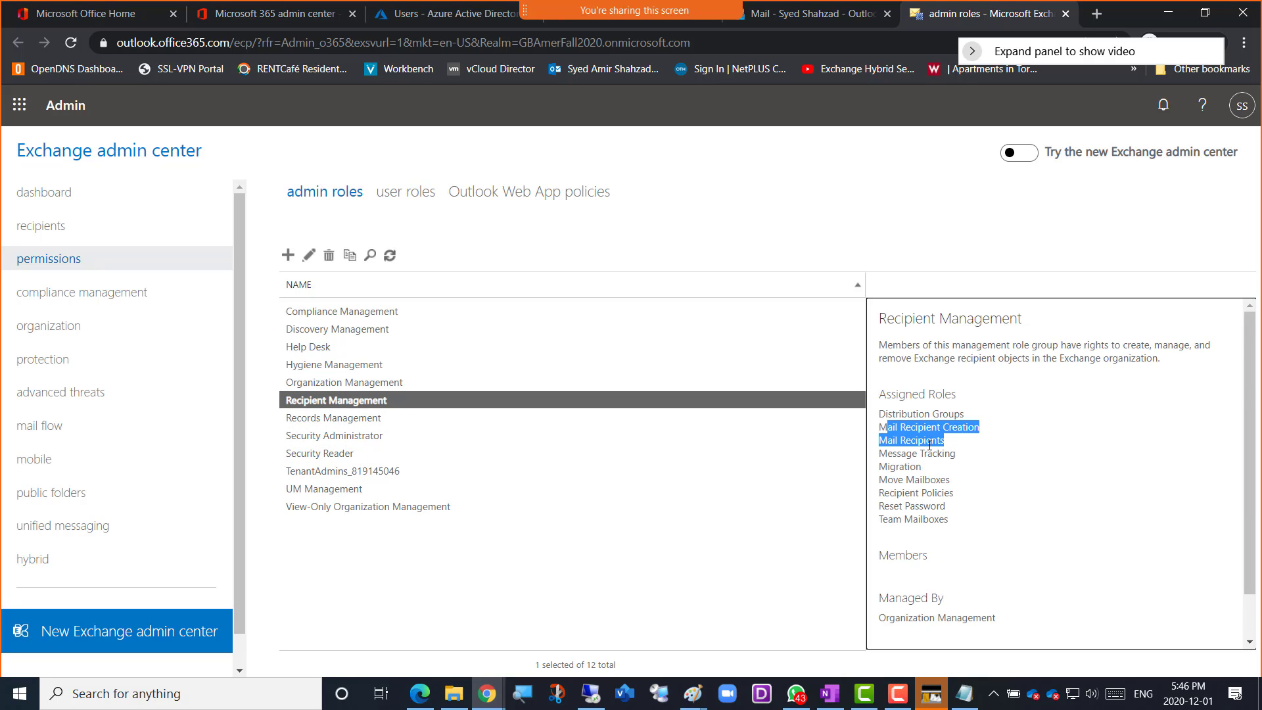
left_click(914, 445)
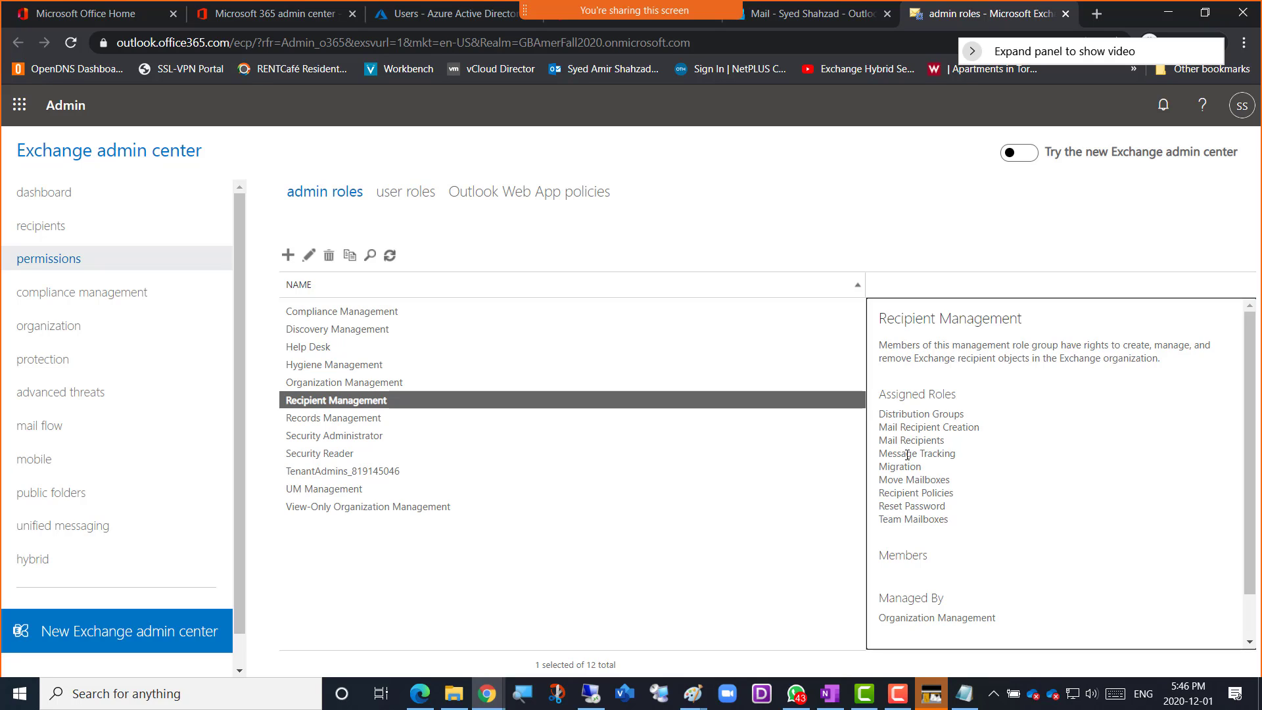
left_click_drag(906, 455, 913, 521)
left_click(917, 467)
Look through the details of the Records Management, Security Reader, TenantAdmins and View-Only Organization Management role groups
left_click(356, 419)
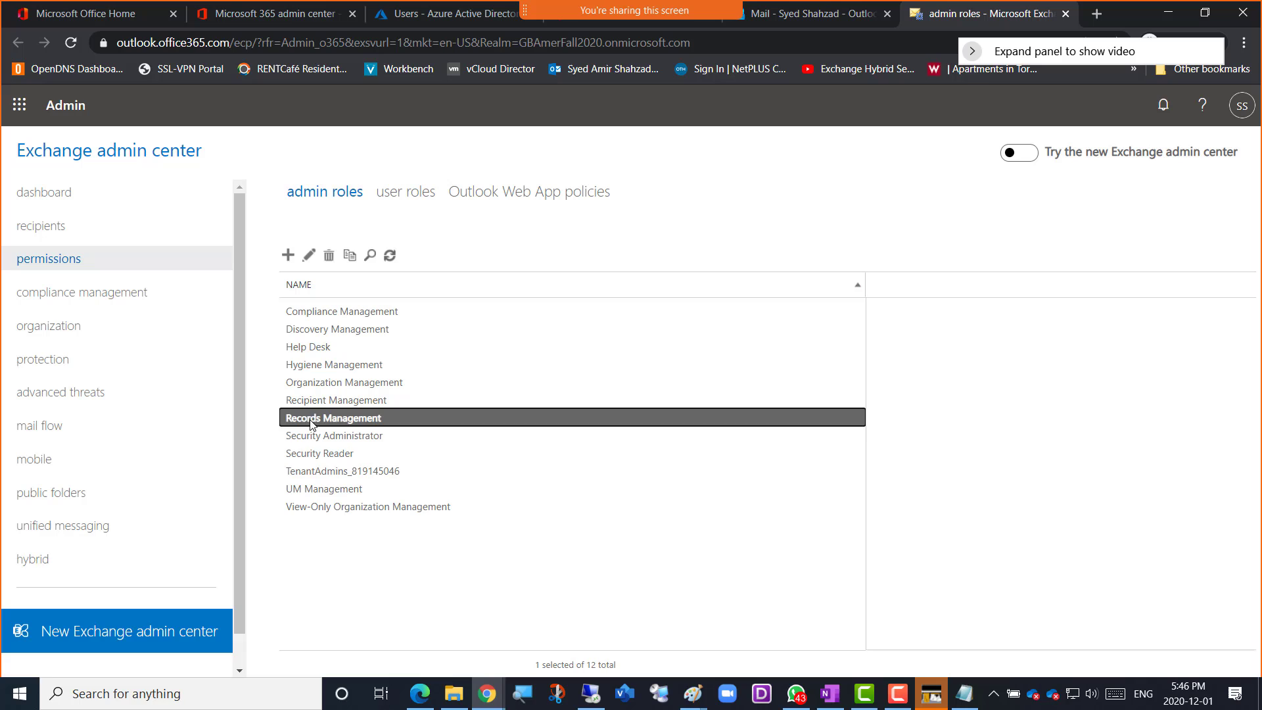
left_click(316, 452)
left_click(322, 471)
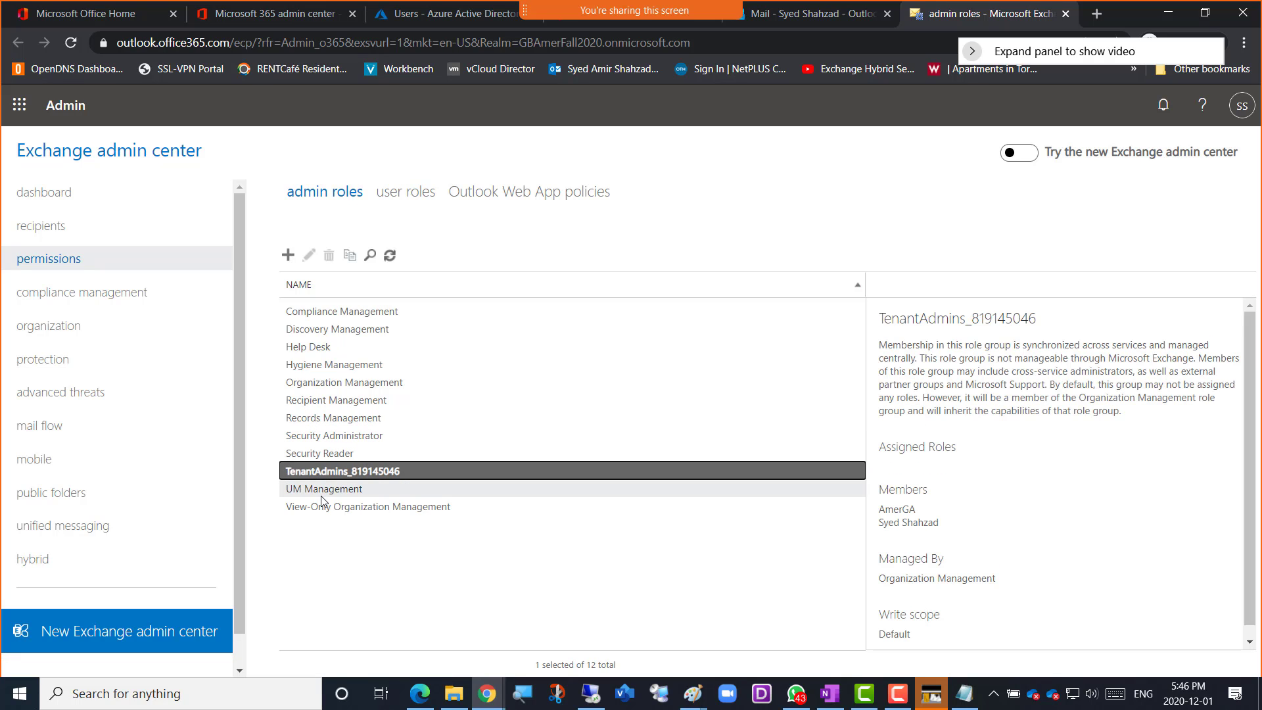
left_click(322, 507)
Open the Organization Management role group for editing and search for Amer01 as a new member
left_click(319, 384)
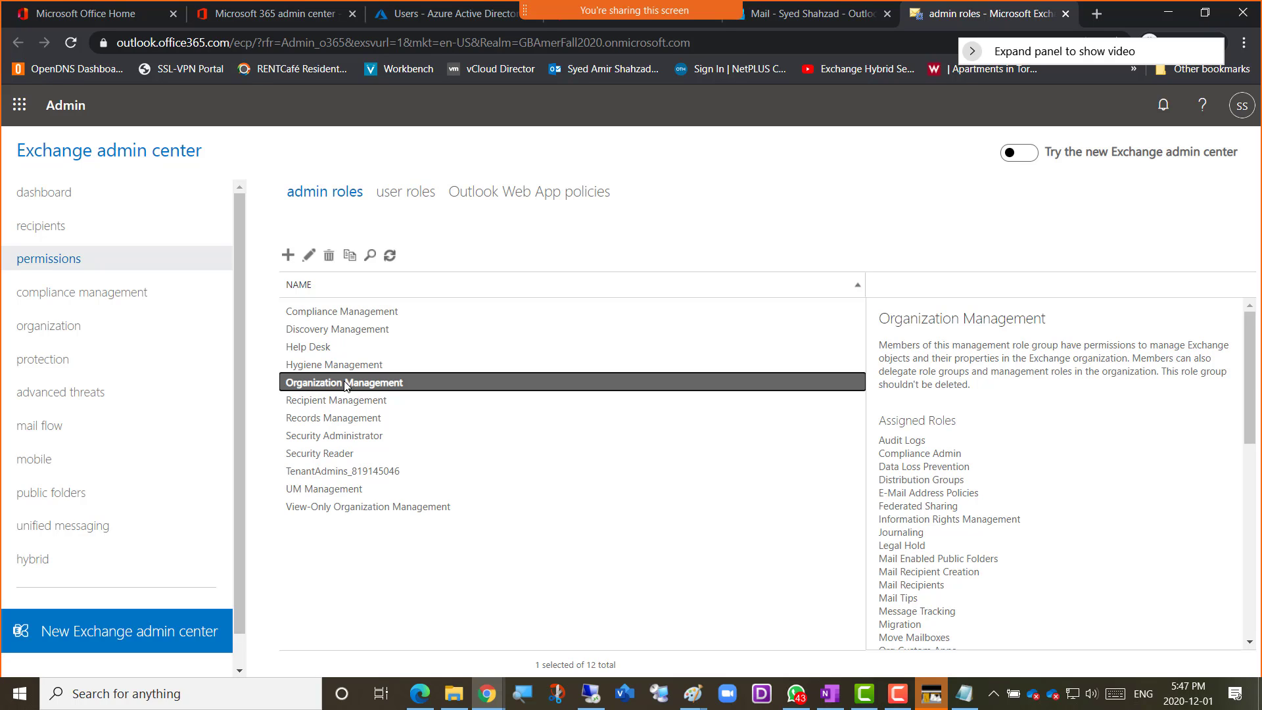
left_click(308, 260)
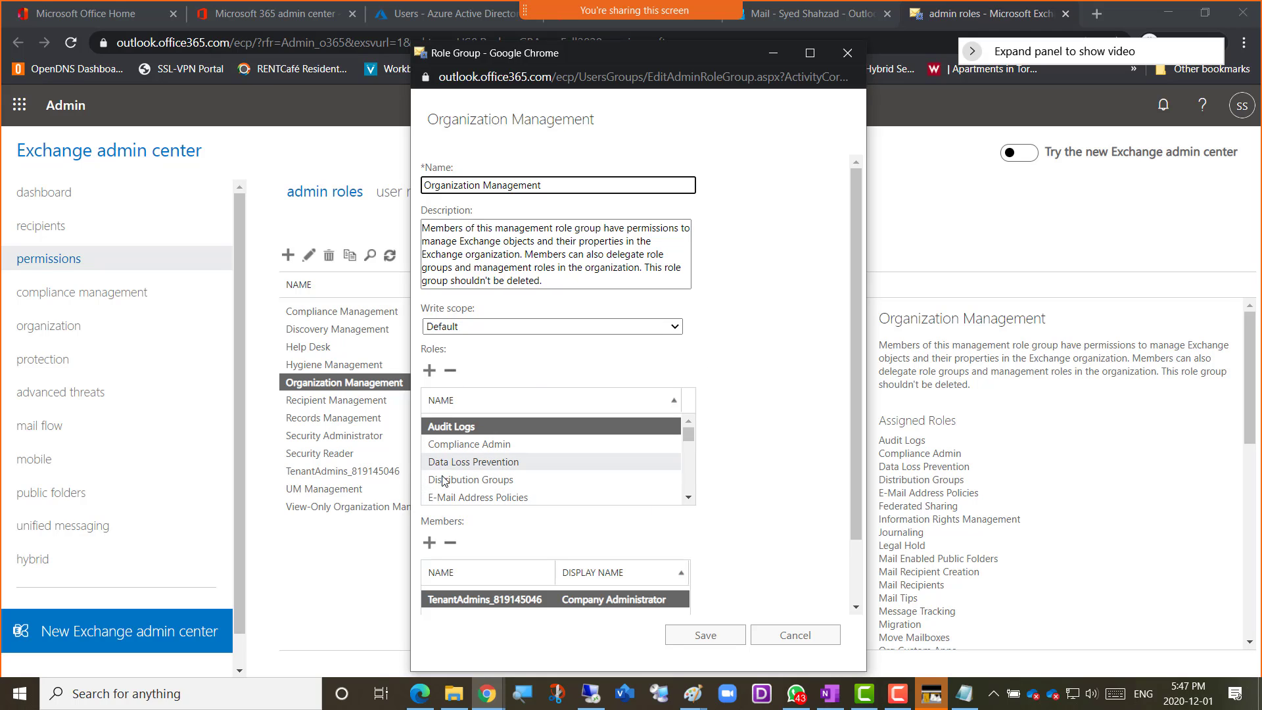
scroll(755, 471, "down", 2)
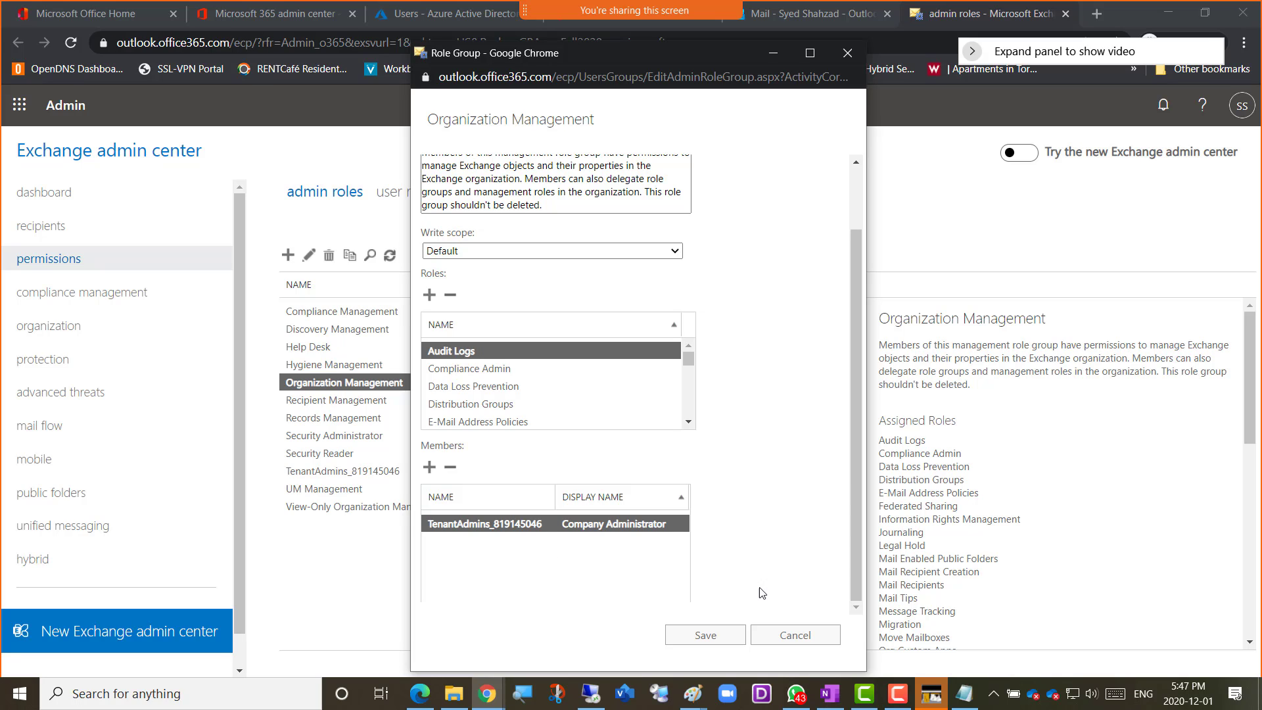
left_click(429, 468)
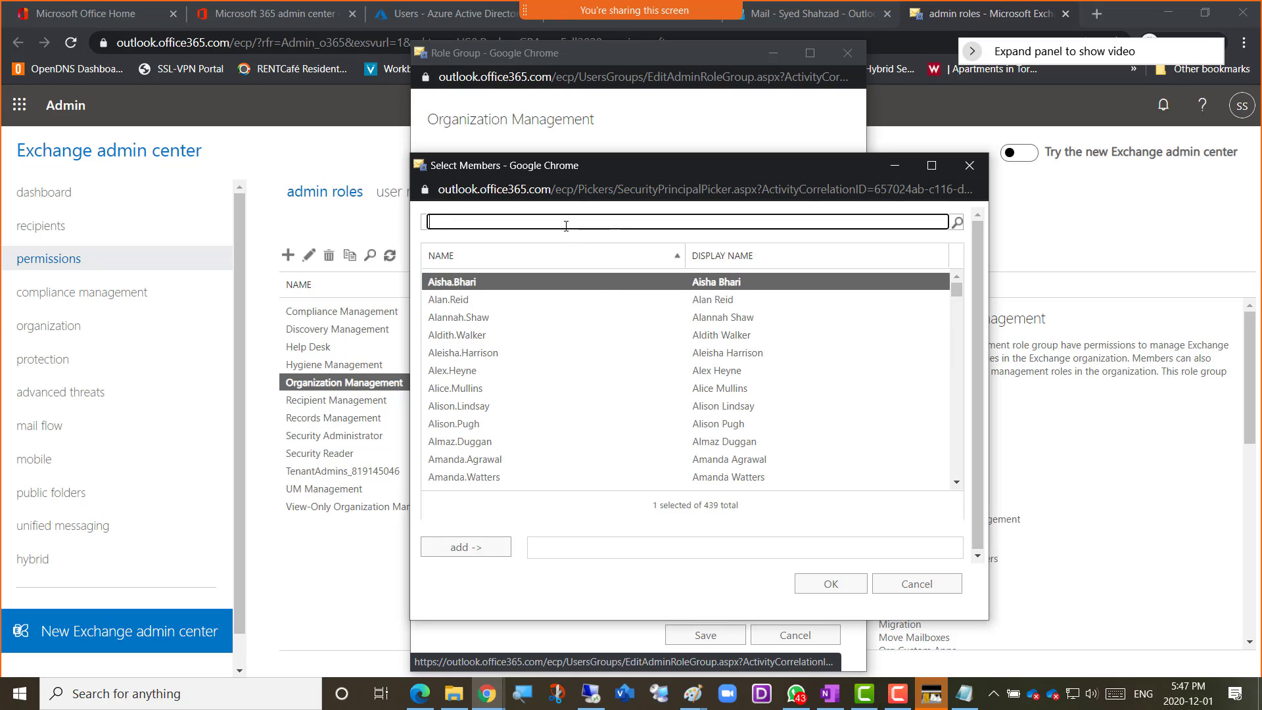
type("Amer01")
key("Return")
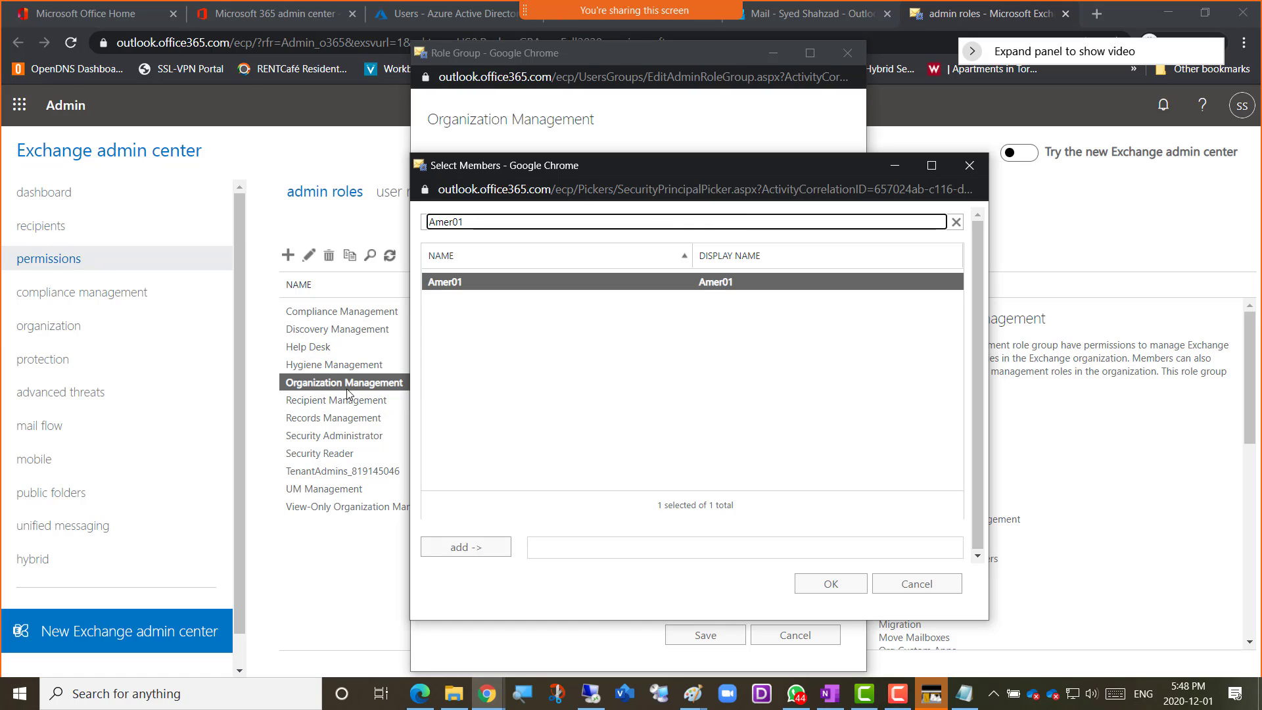
Add Amer01 to the members of the Organization Management role group and save the group
double_click(494, 226)
left_click(451, 551)
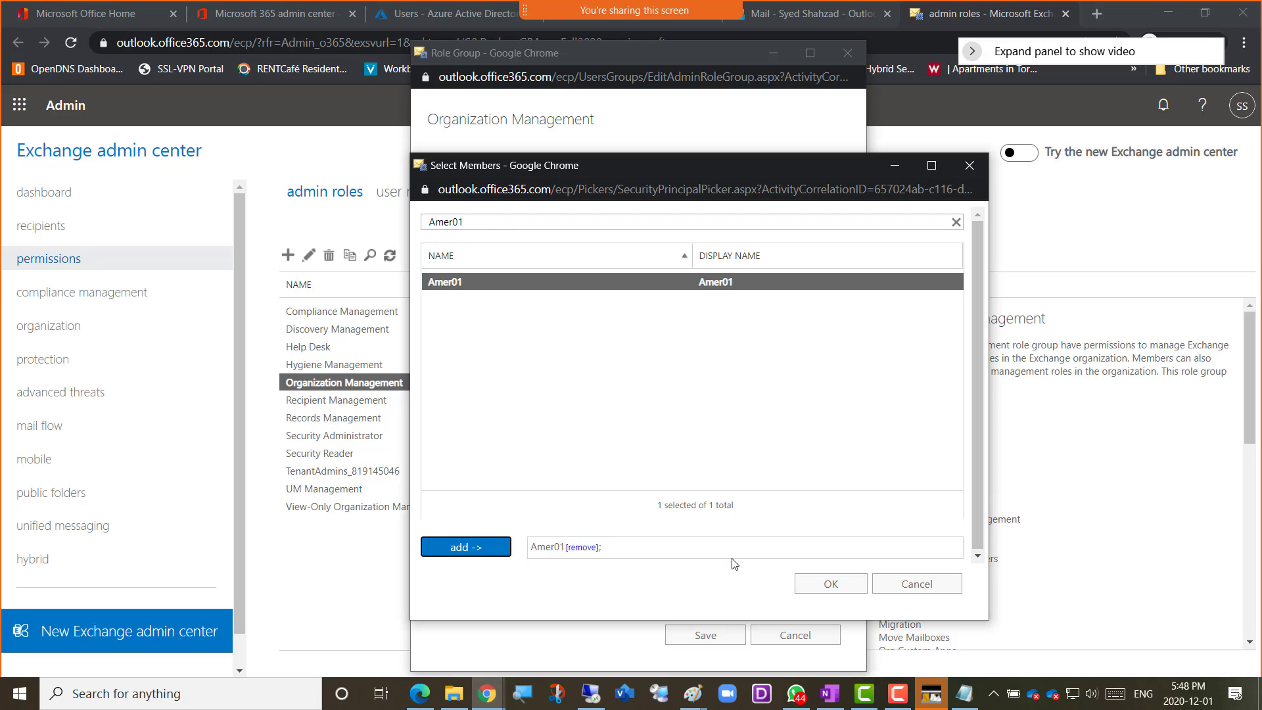
double_click(454, 222)
mouse_move(450, 223)
left_mouse_down()
mouse_move(429, 224)
mouse_move(454, 223)
left_mouse_up()
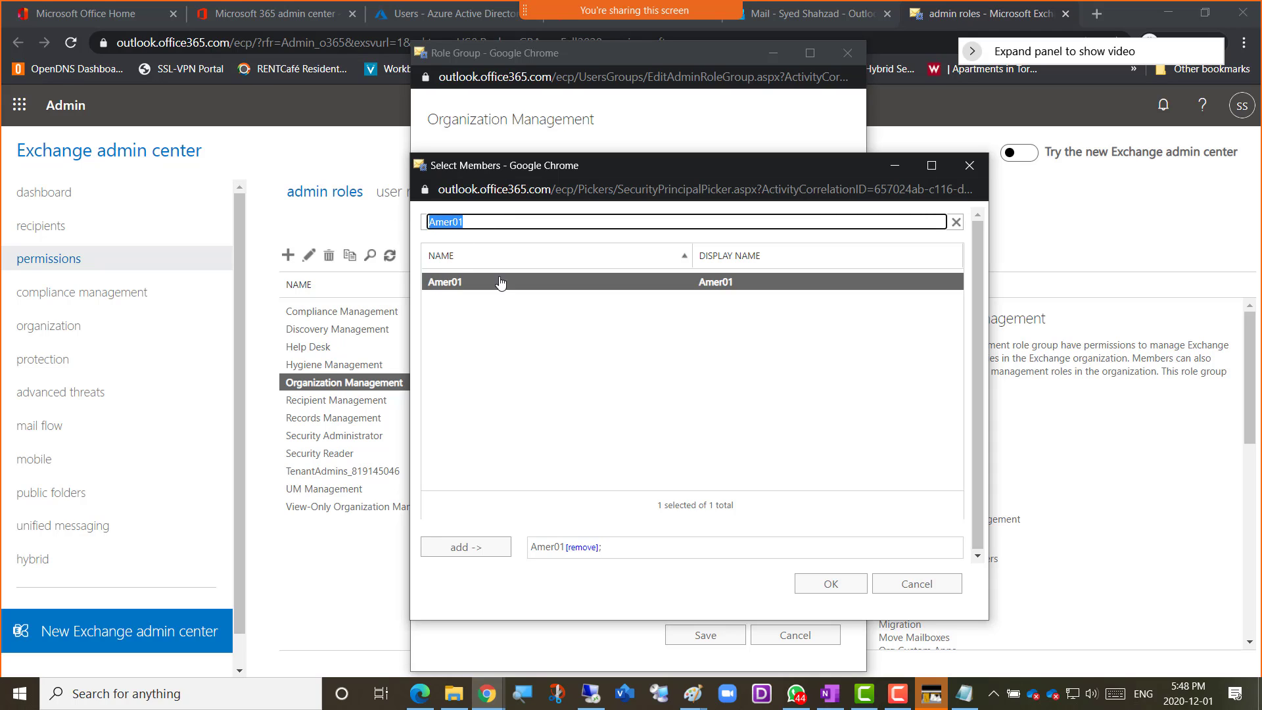
left_click(821, 585)
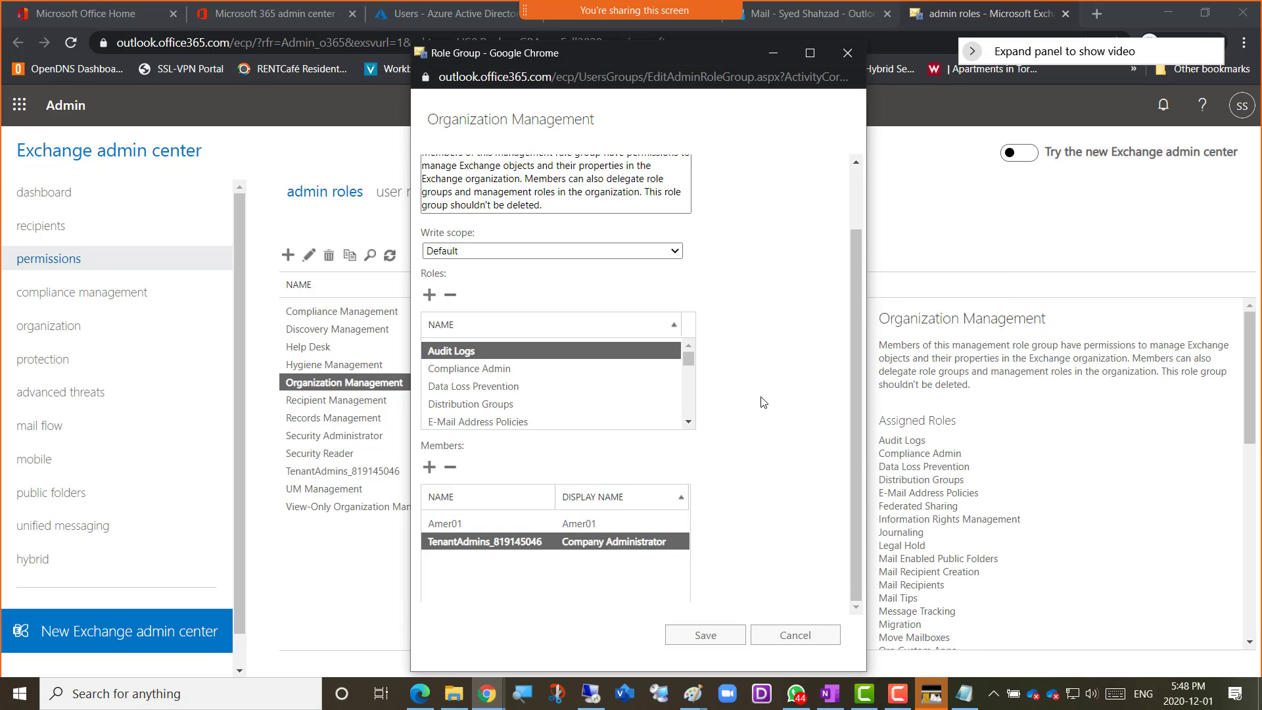
left_click(447, 524)
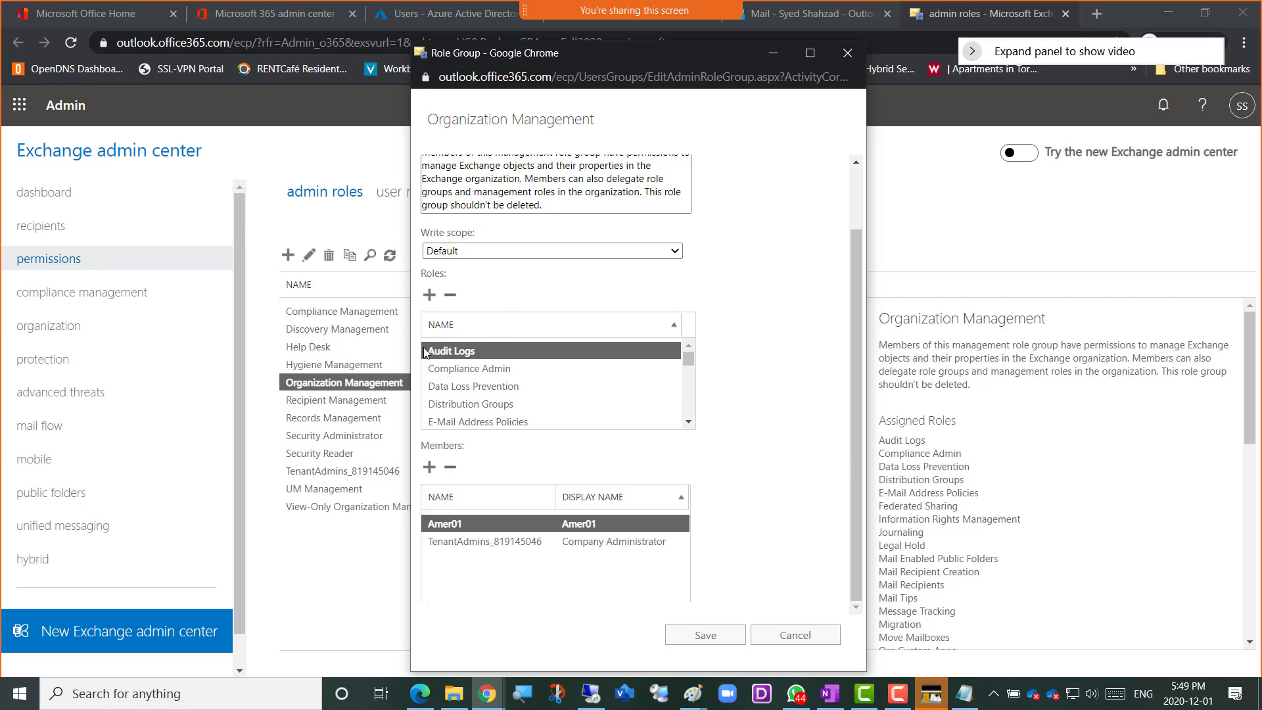
left_click(701, 641)
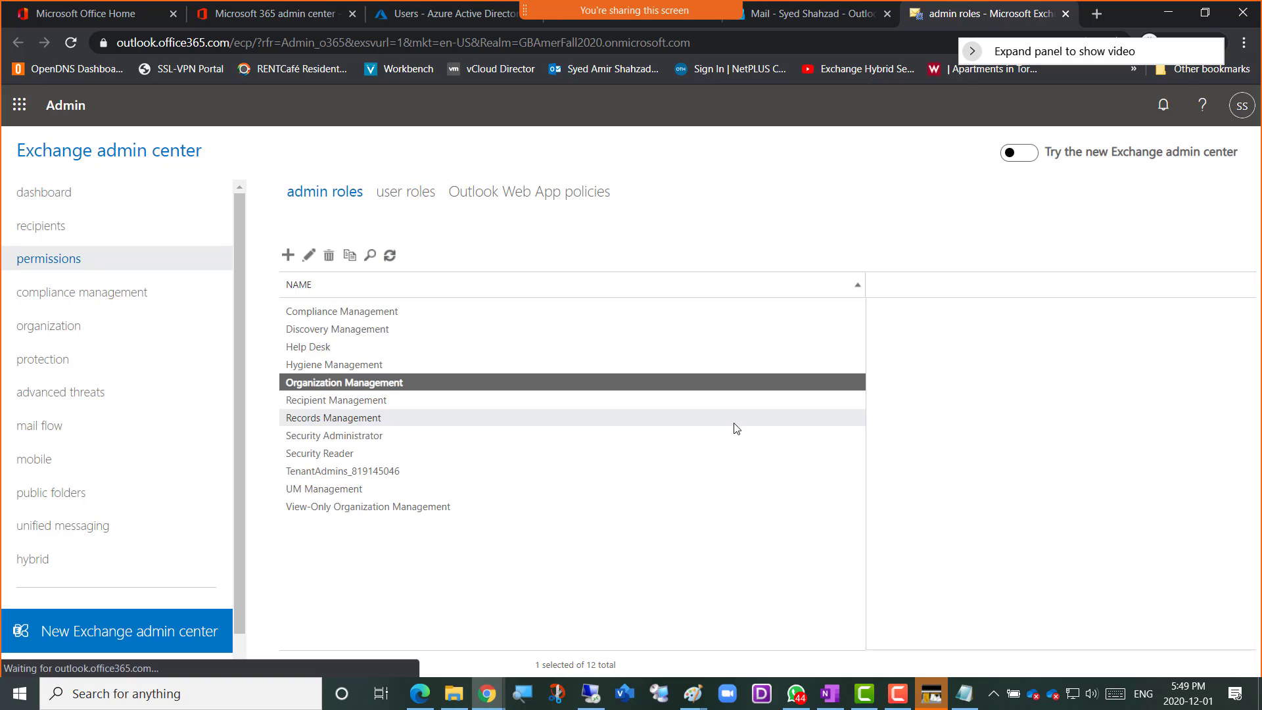
Compare the assigned roles of the Recipient Management, Security Administrator and Compliance Management role groups
left_click(360, 400)
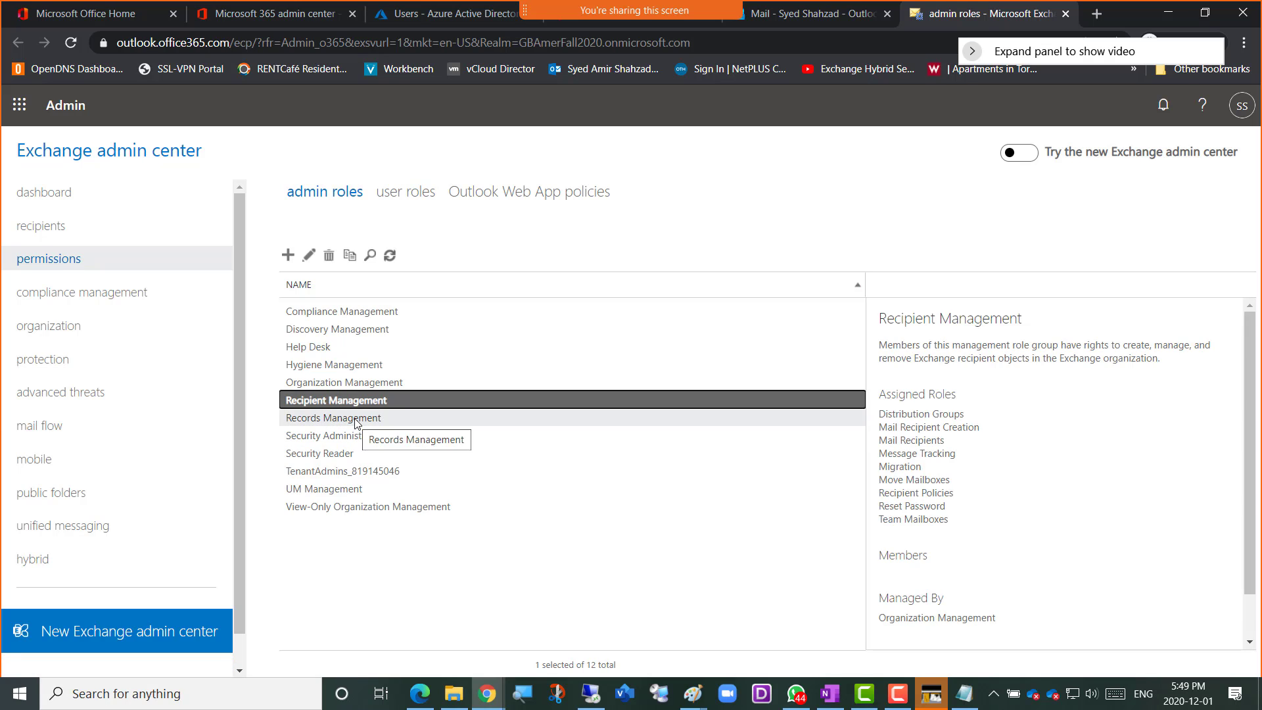
left_click(355, 437)
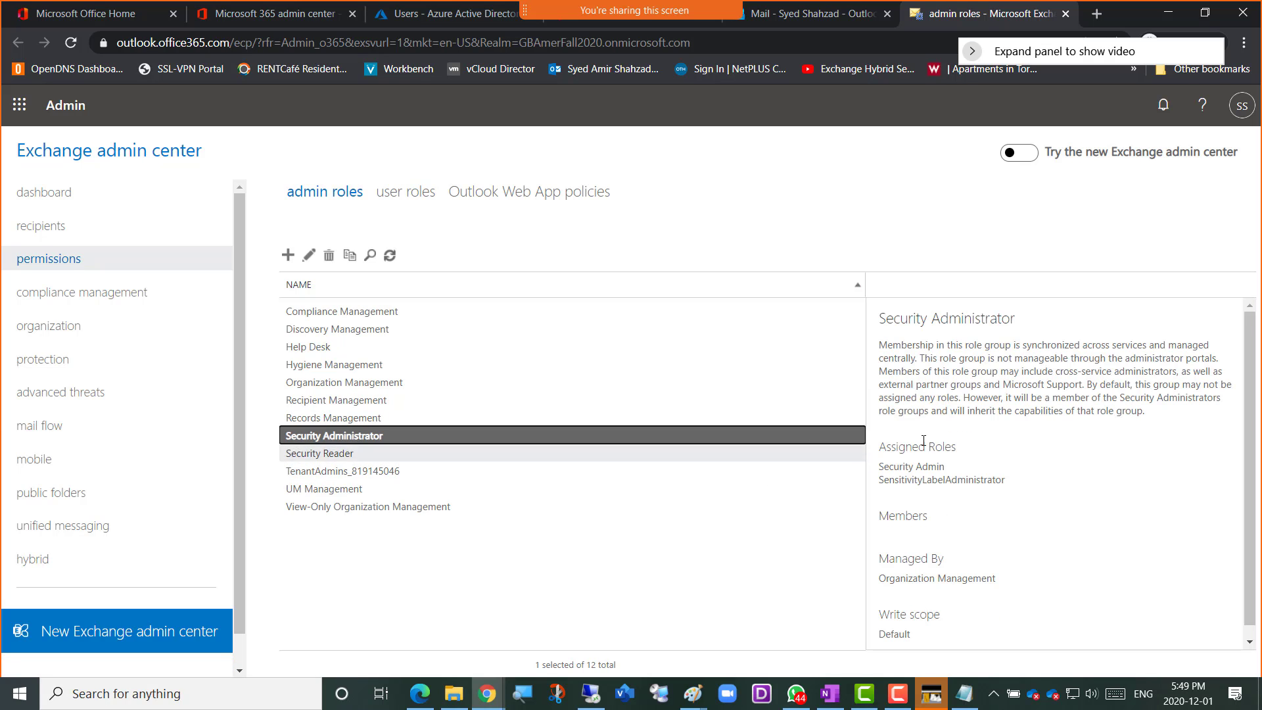
left_click(332, 312)
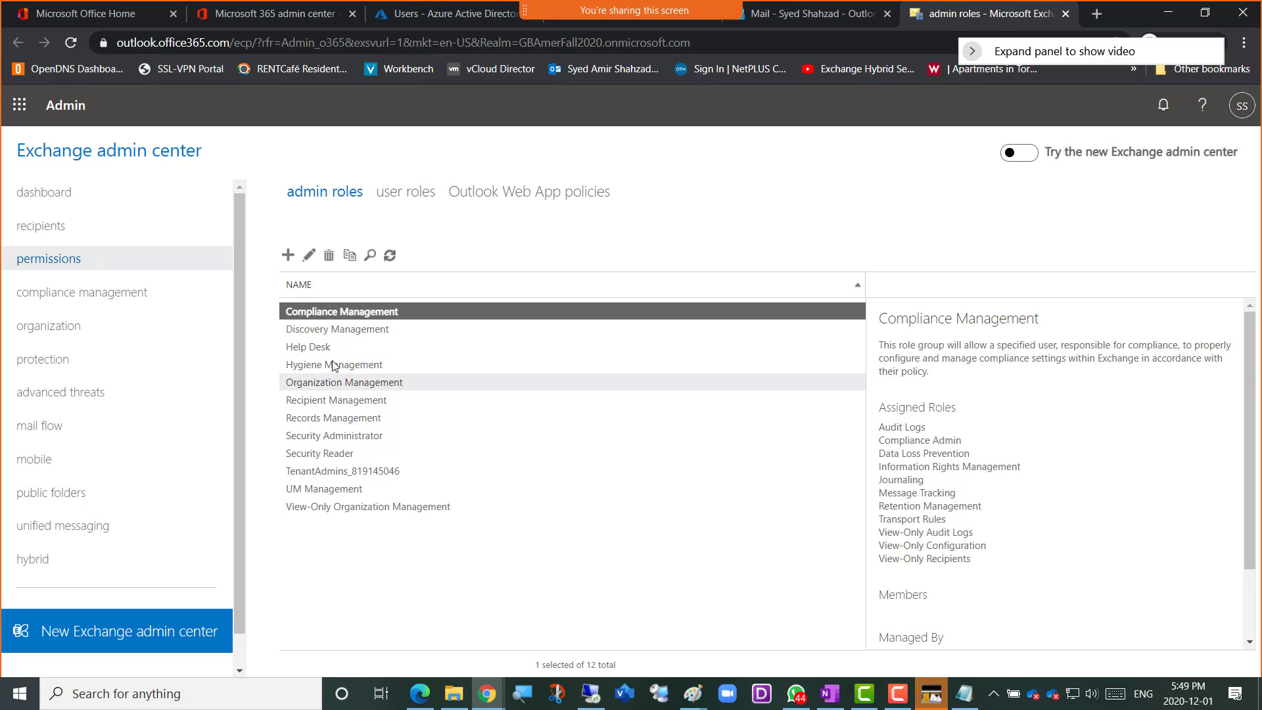
Reopen the Organization Management role group, check its Members list, and save and close the group
left_click(347, 384)
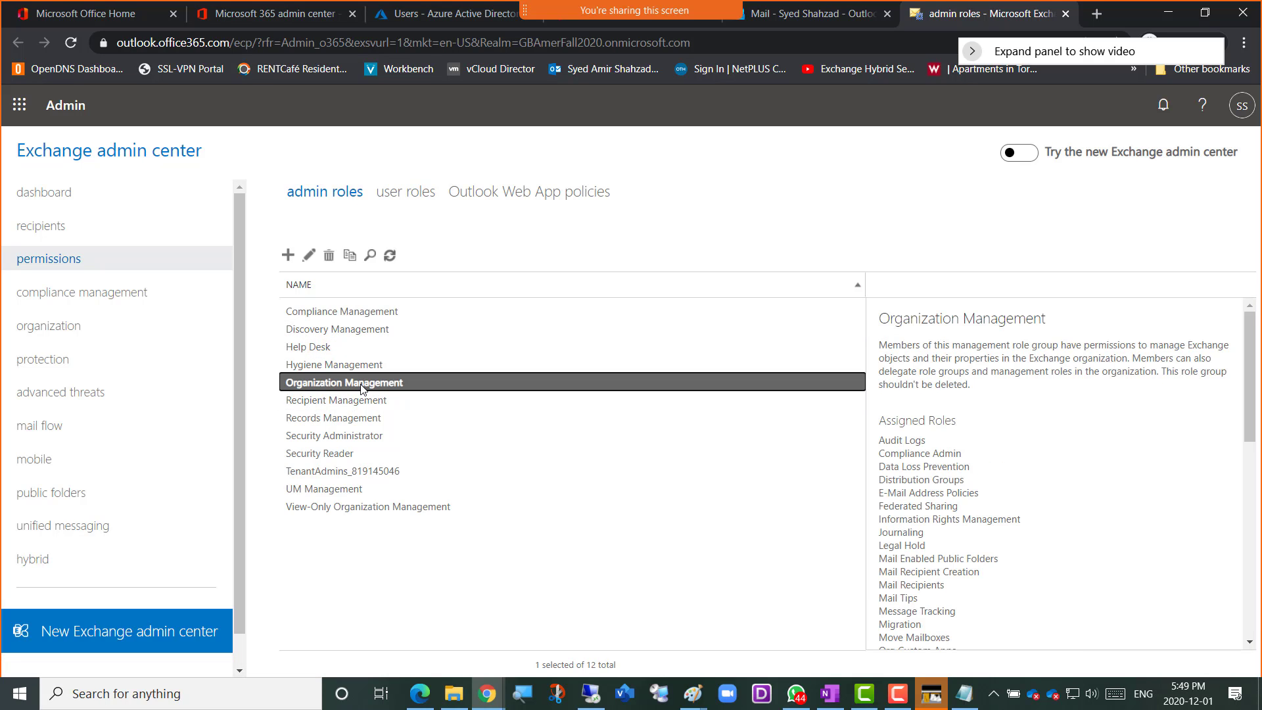
double_click(362, 388)
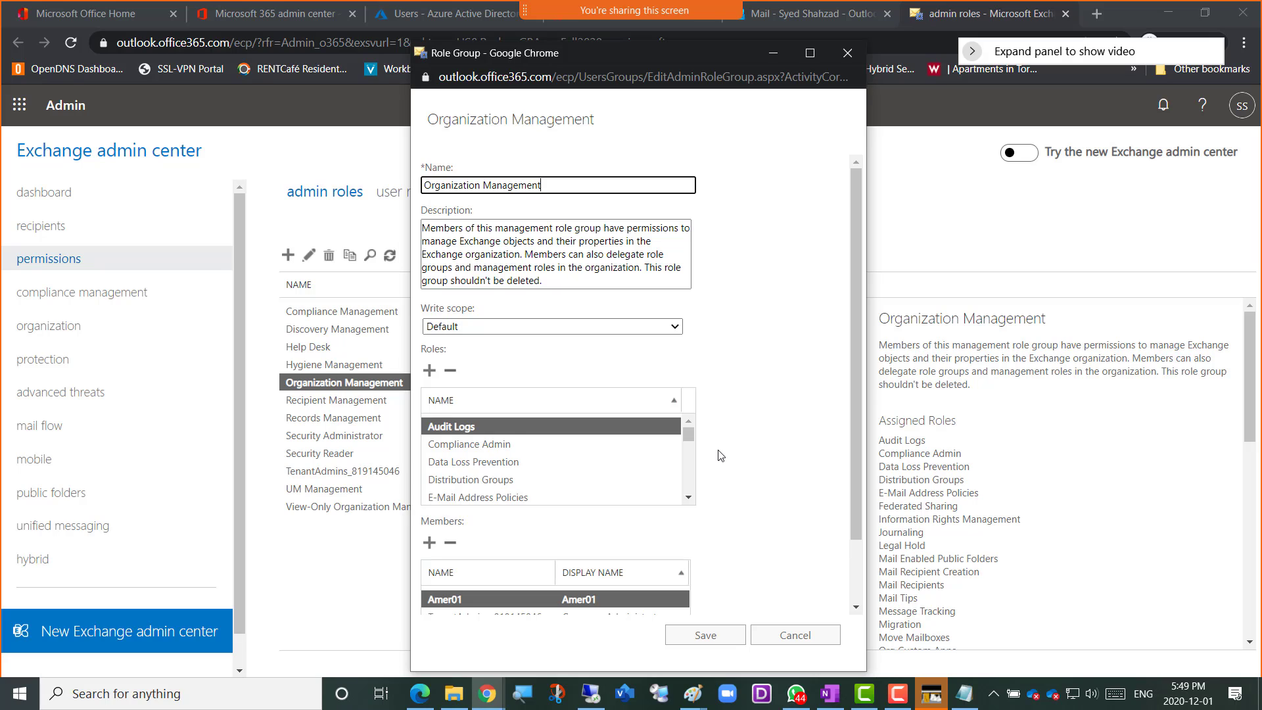
scroll(722, 455, "down", 1)
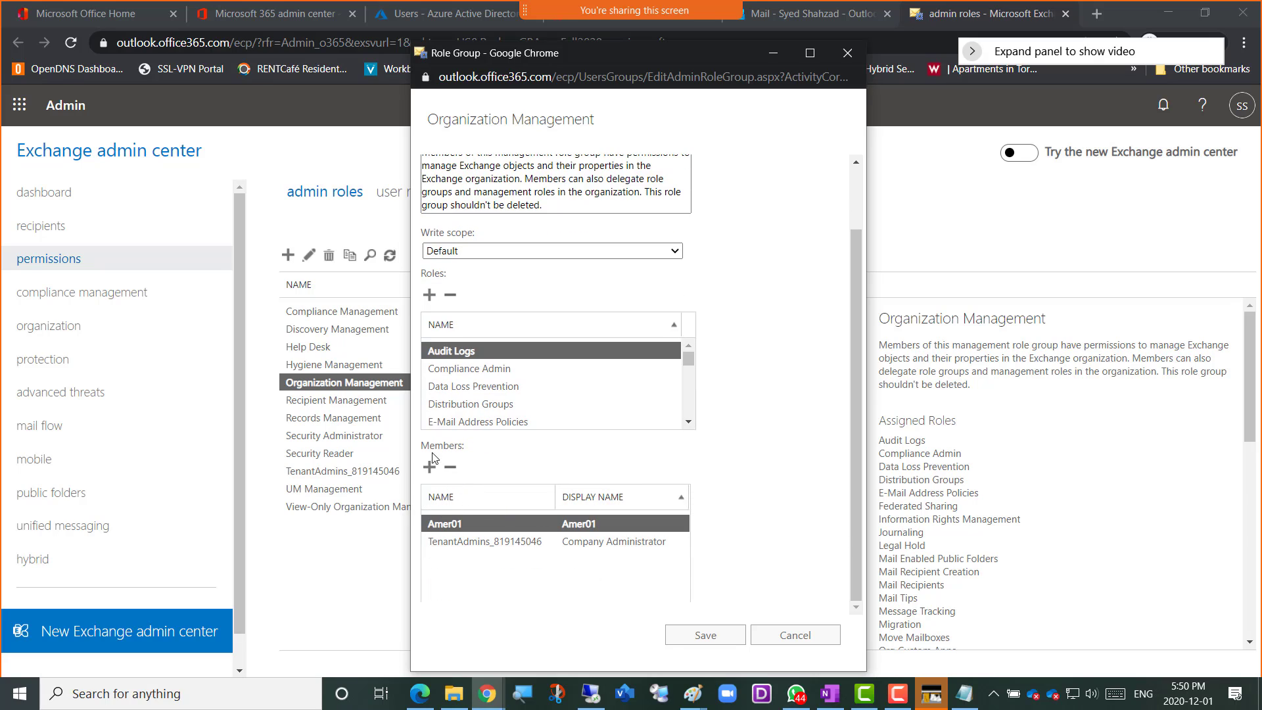
left_click_drag(453, 447, 428, 447)
left_click(484, 455)
left_click_drag(471, 453, 422, 448)
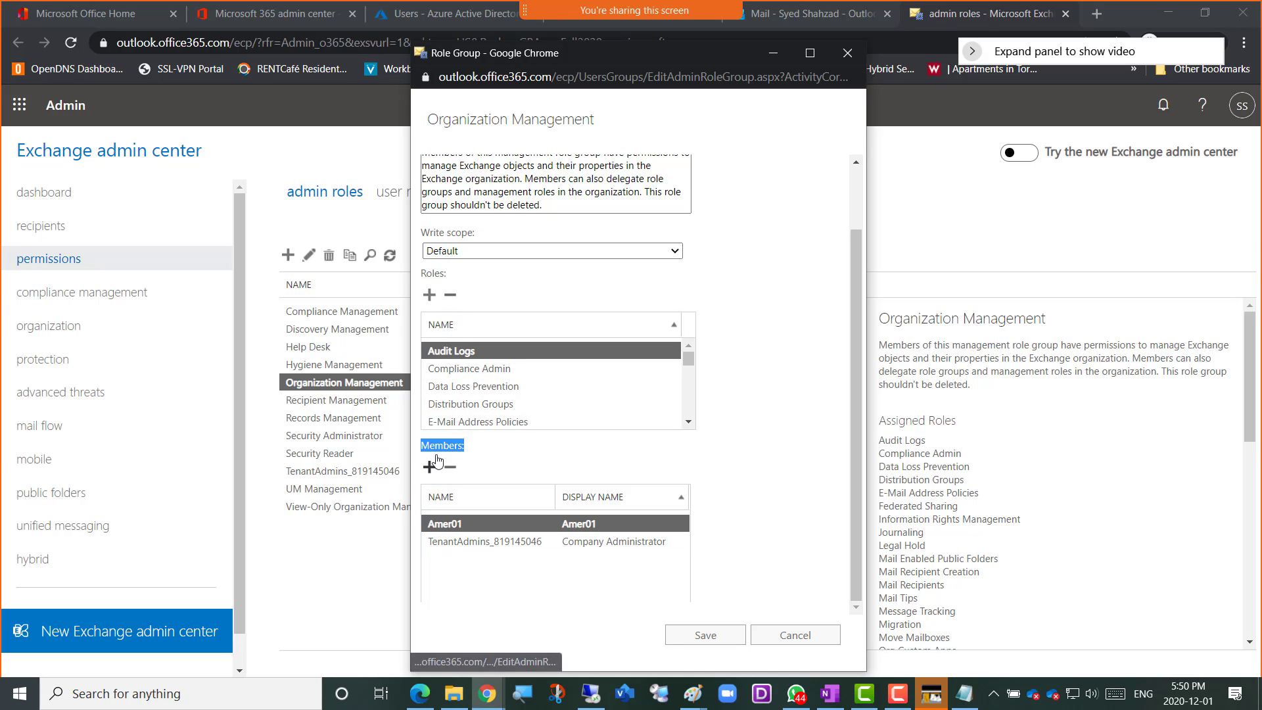
left_click(464, 448)
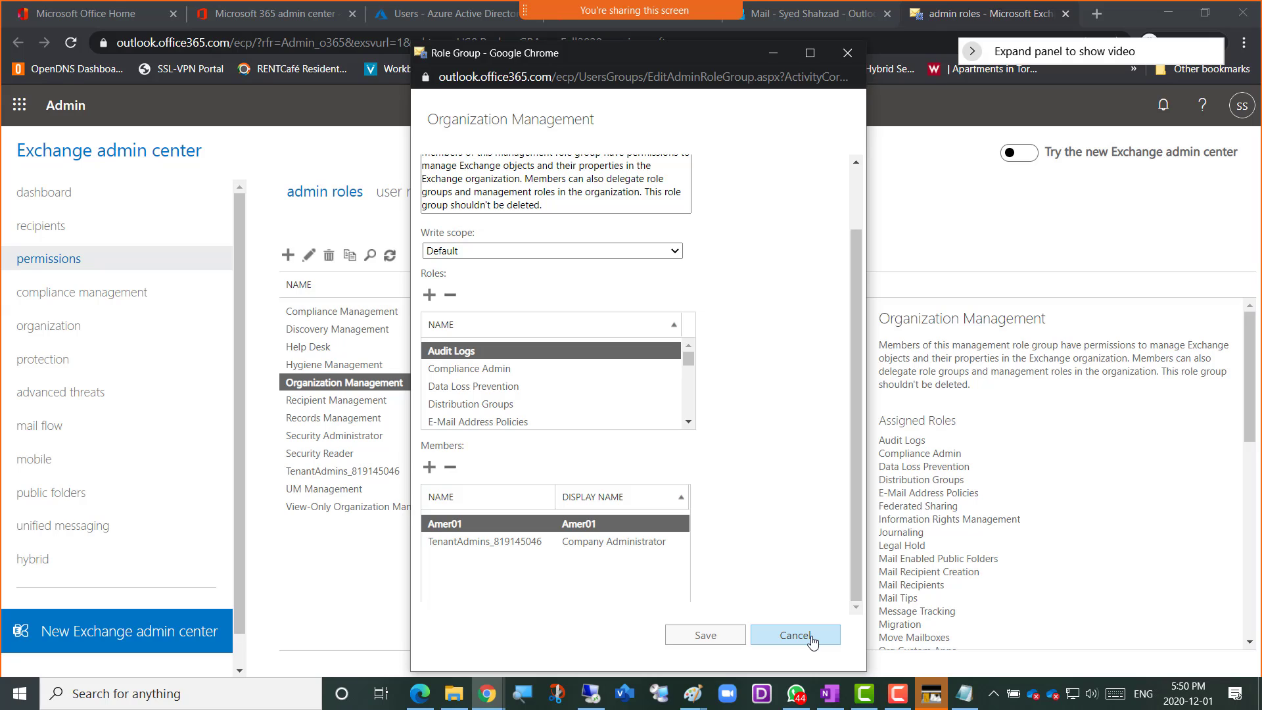
left_click(691, 638)
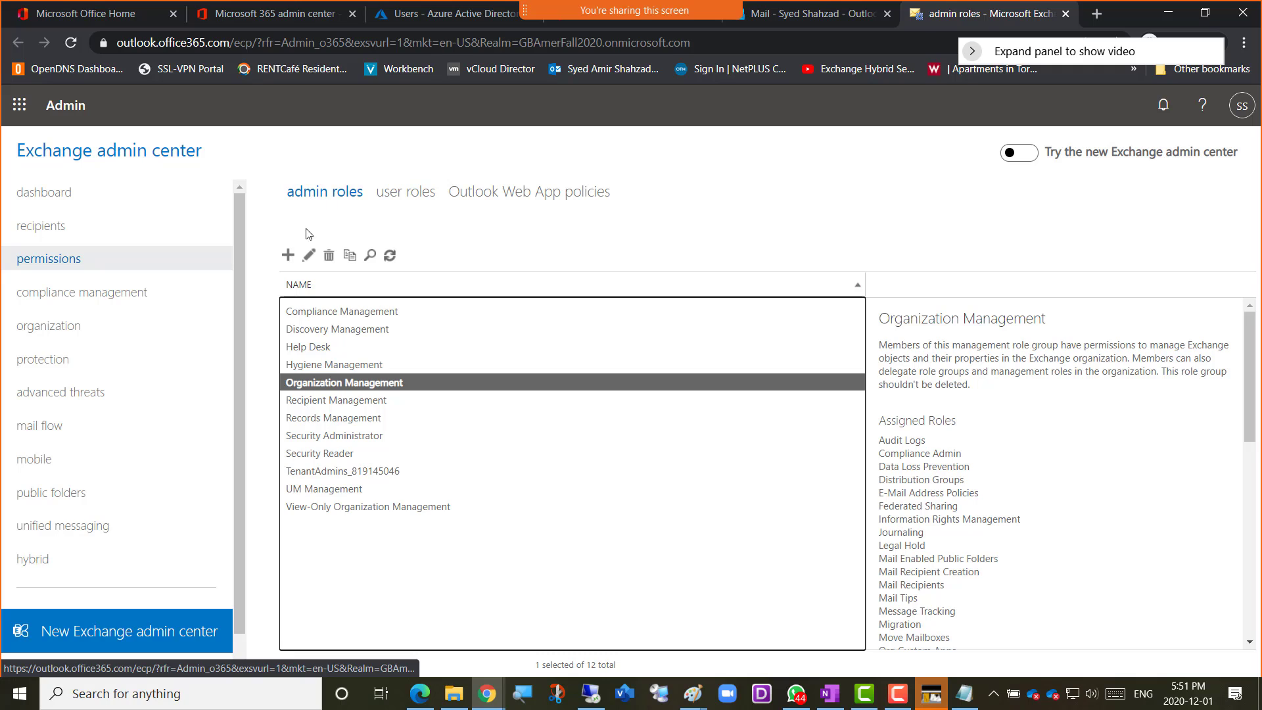
Start a new admin role group and name it Amer-CustomRole
left_click(288, 260)
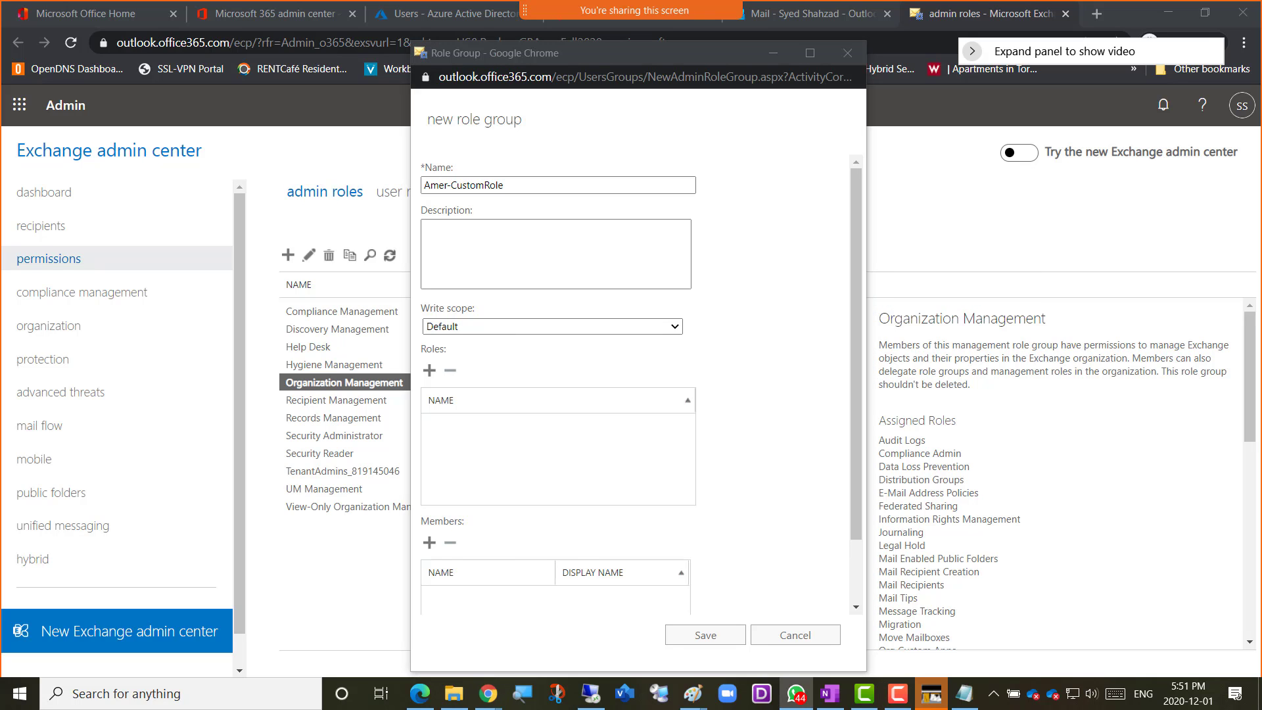
Switch to WhatsApp and enlarge the shared screenshot of the role group error to read its message
left_click_drag(1261, 31, 621, 29)
left_click(588, 291)
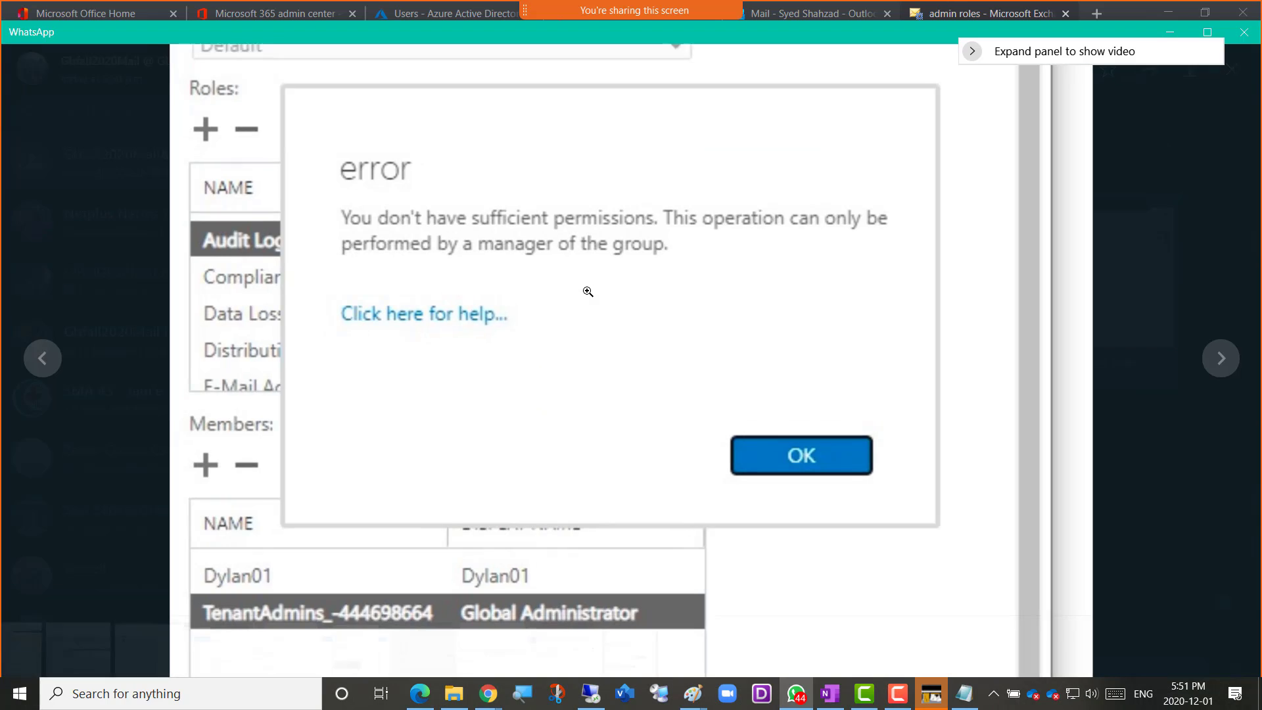
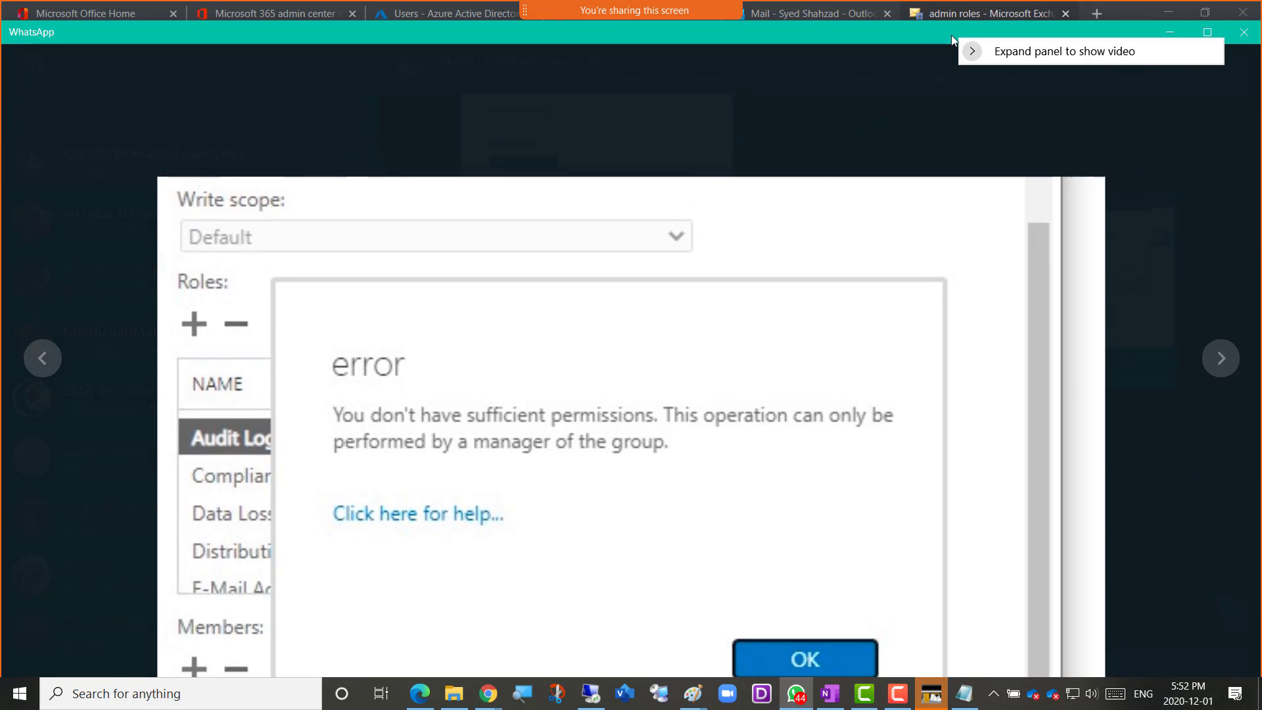
Return to the Exchange admin center and restart the new admin role group form, naming the group Amer-CustomRole
left_click_drag(850, 31, 1261, 1)
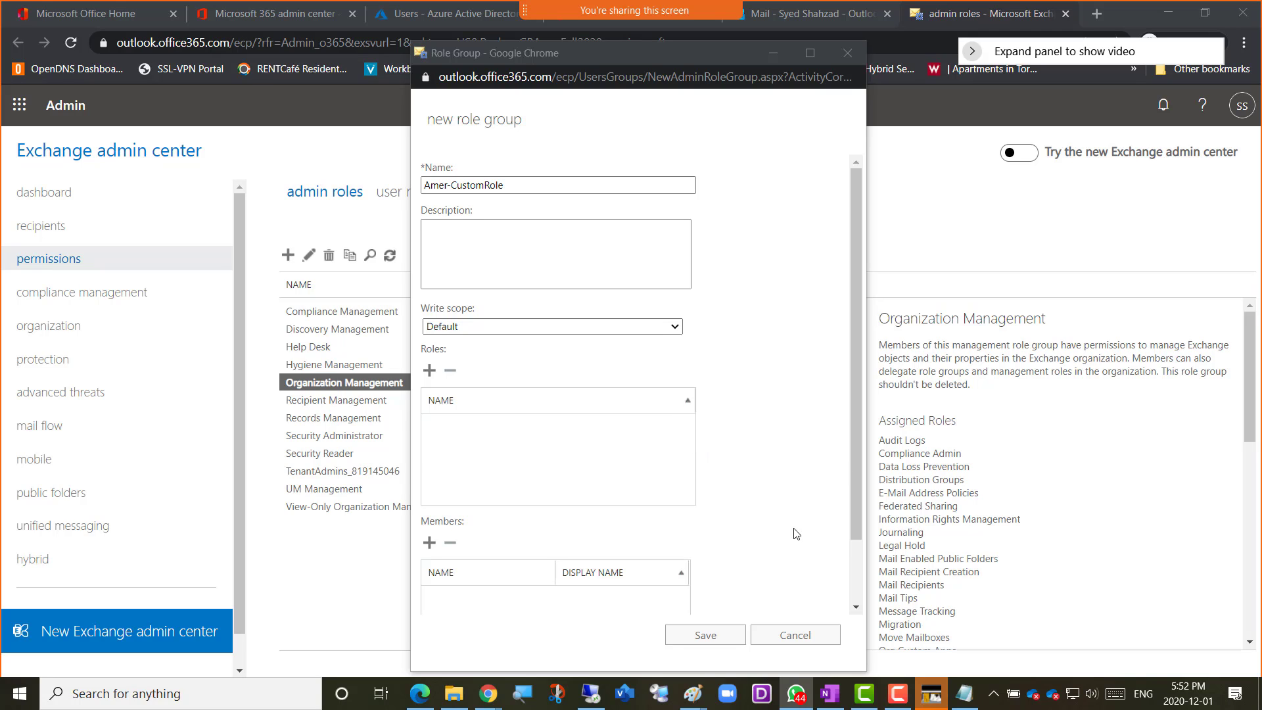
left_click(774, 641)
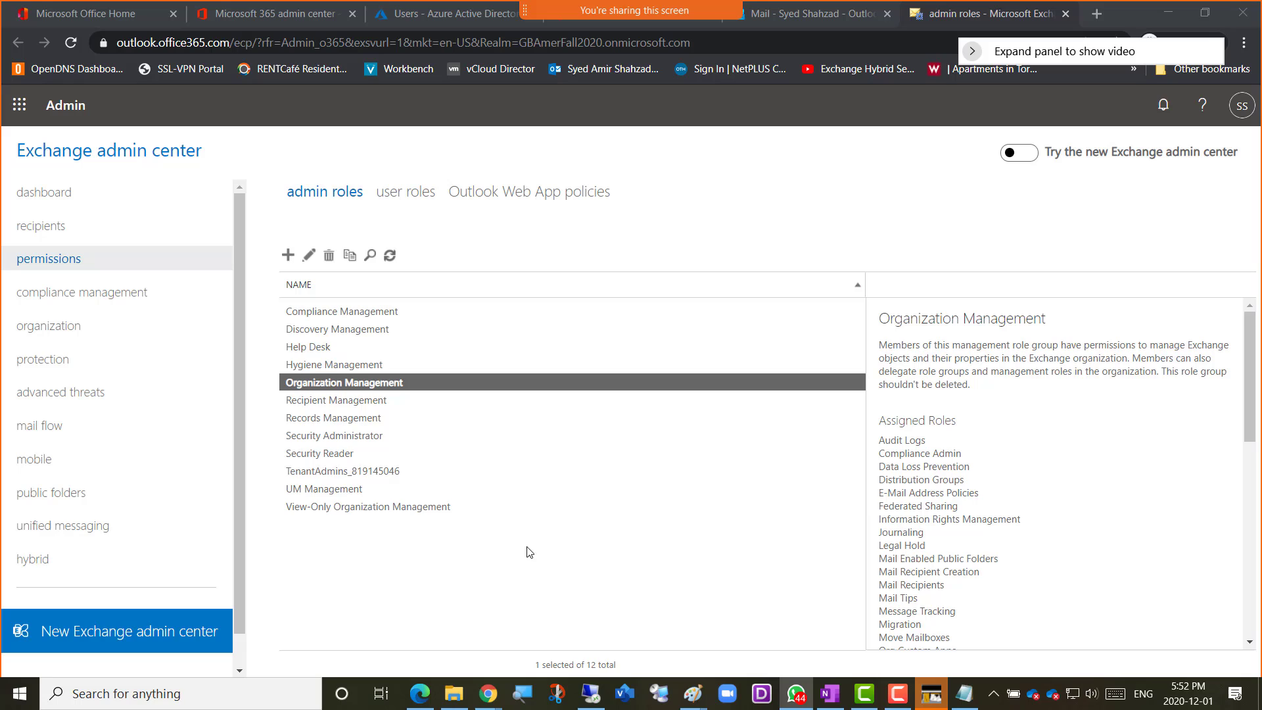
left_click(288, 263)
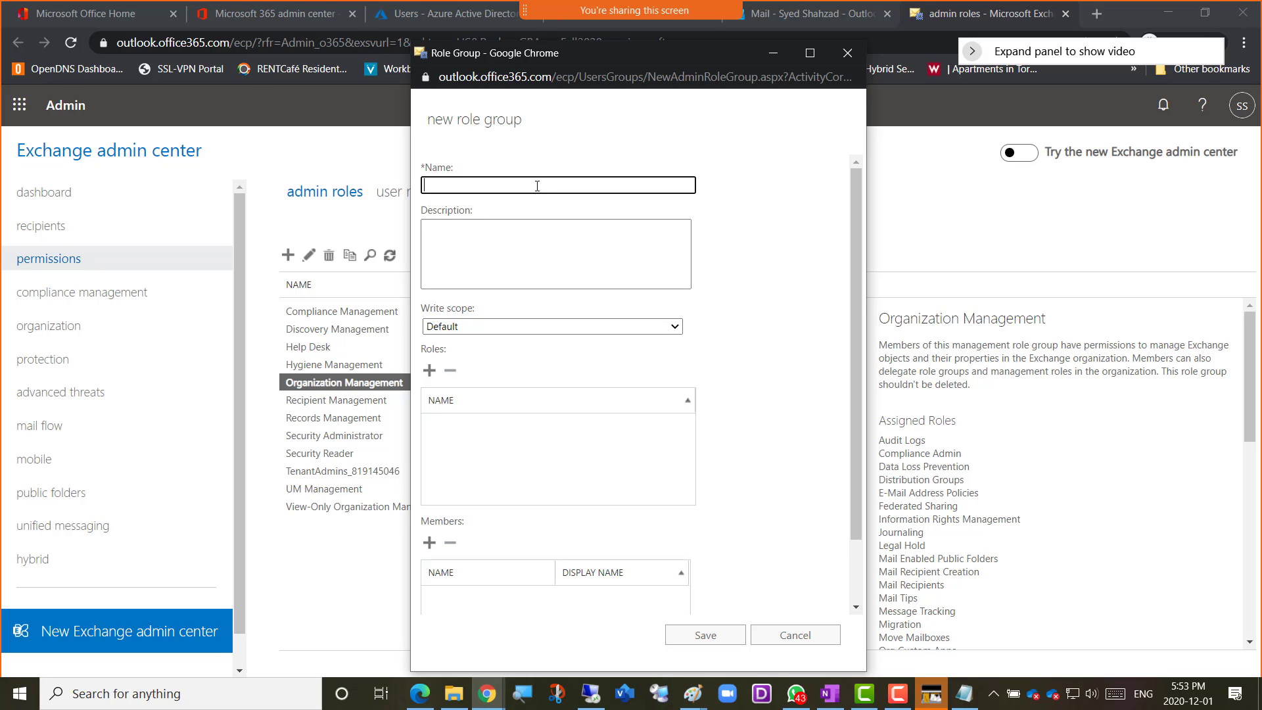
type("Amer")
type("CustomRile")
key("BackSpace")
key("BackSpace")
type("ole")
key("ctrl+a")
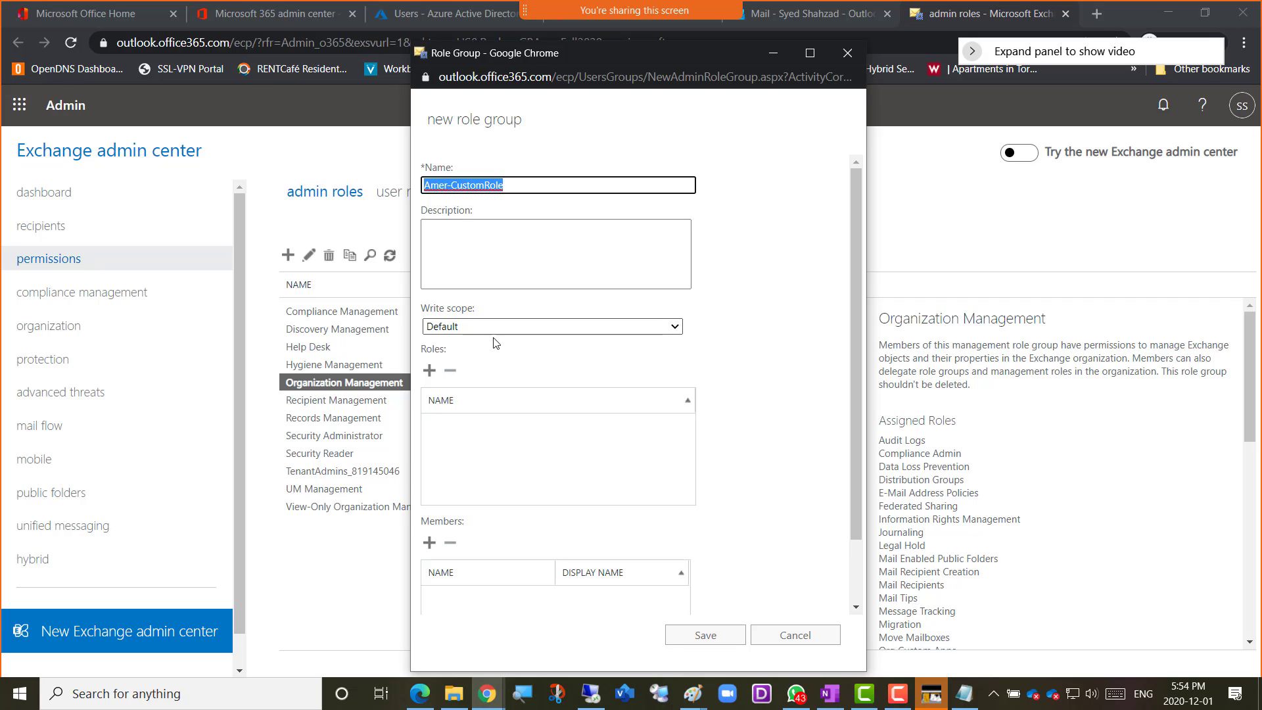
left_click(793, 354)
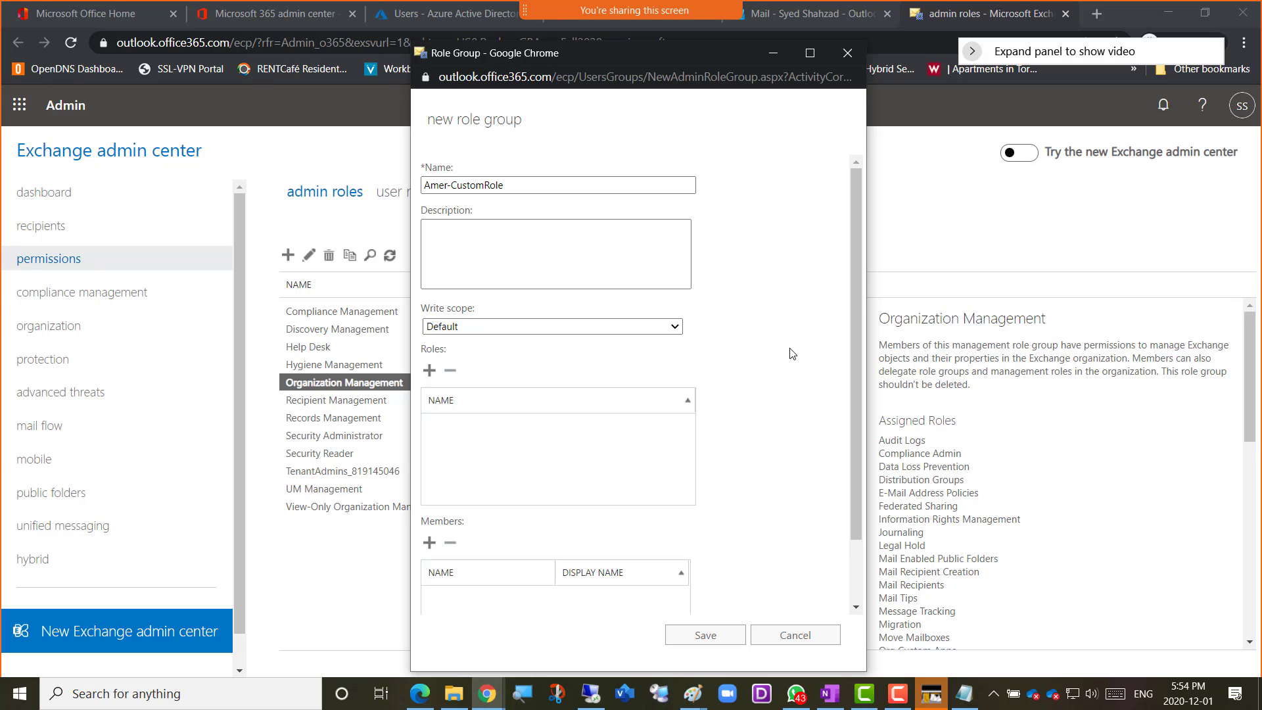
Open the role selection for the new group and select the Audit Logs and Legal Hold roles
scroll(749, 353, "down", 1)
scroll(463, 302, "up", 1)
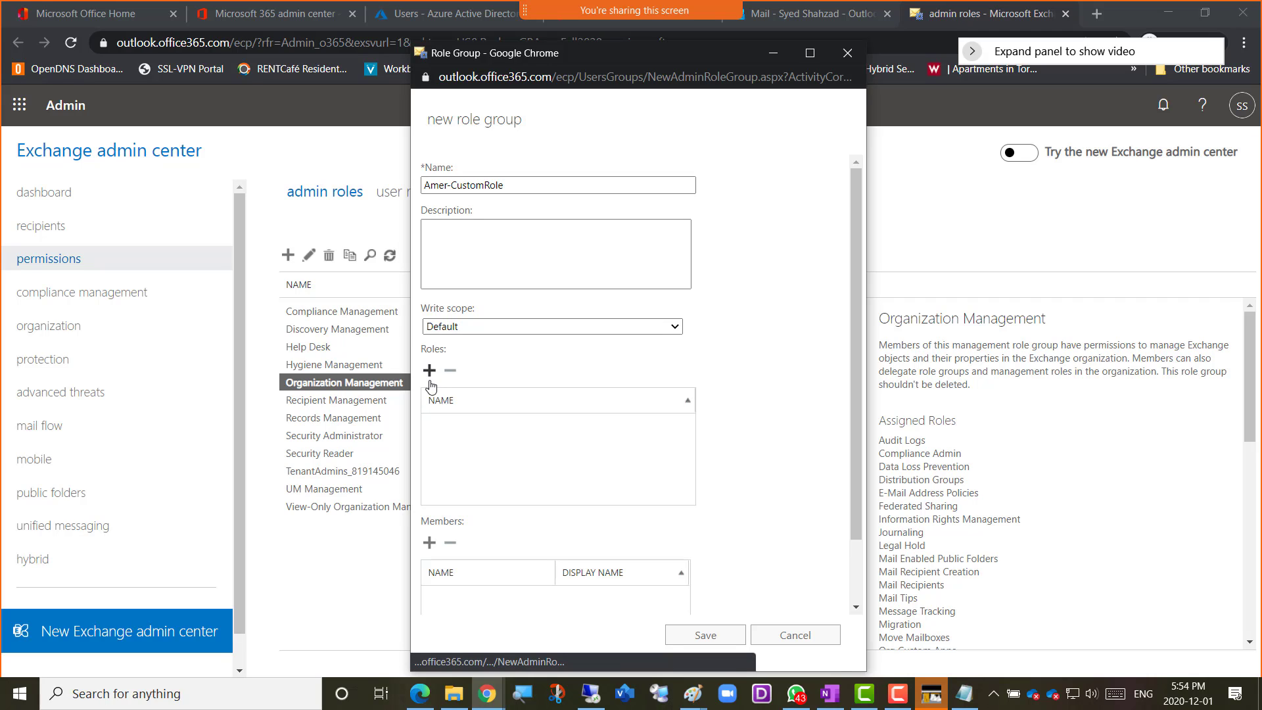
left_click(429, 371)
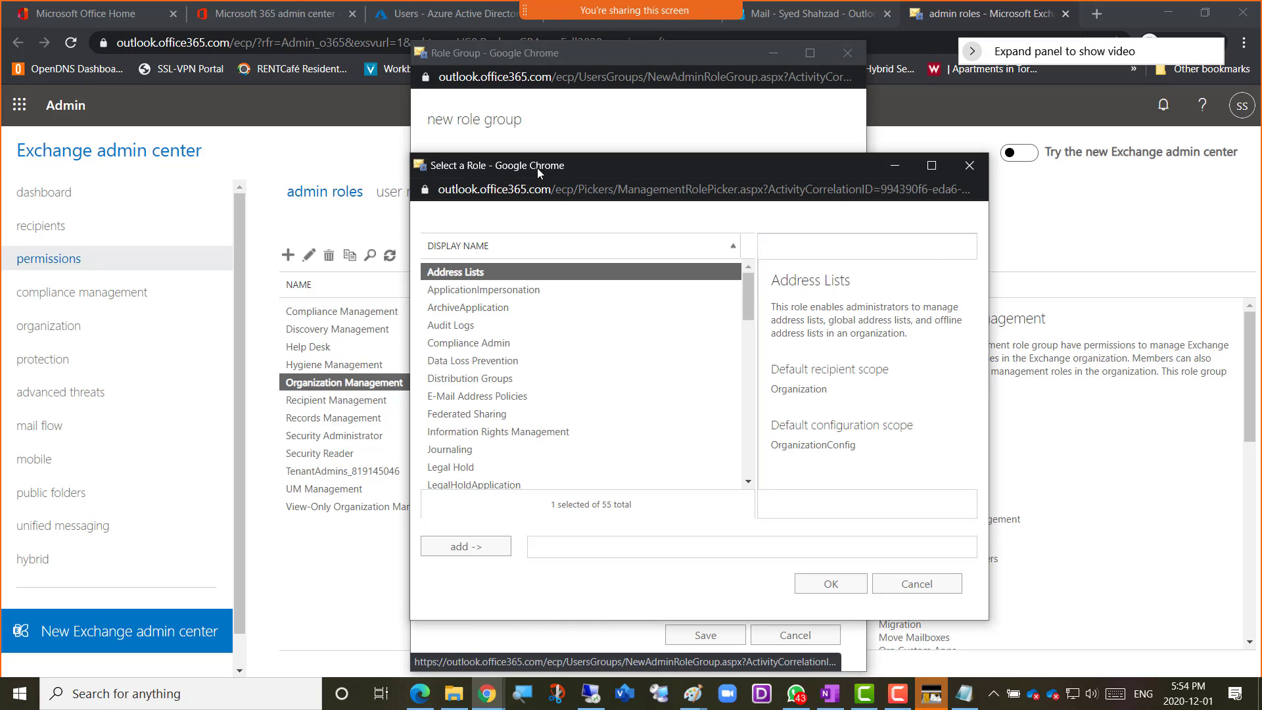
left_click_drag(538, 168, 763, 164)
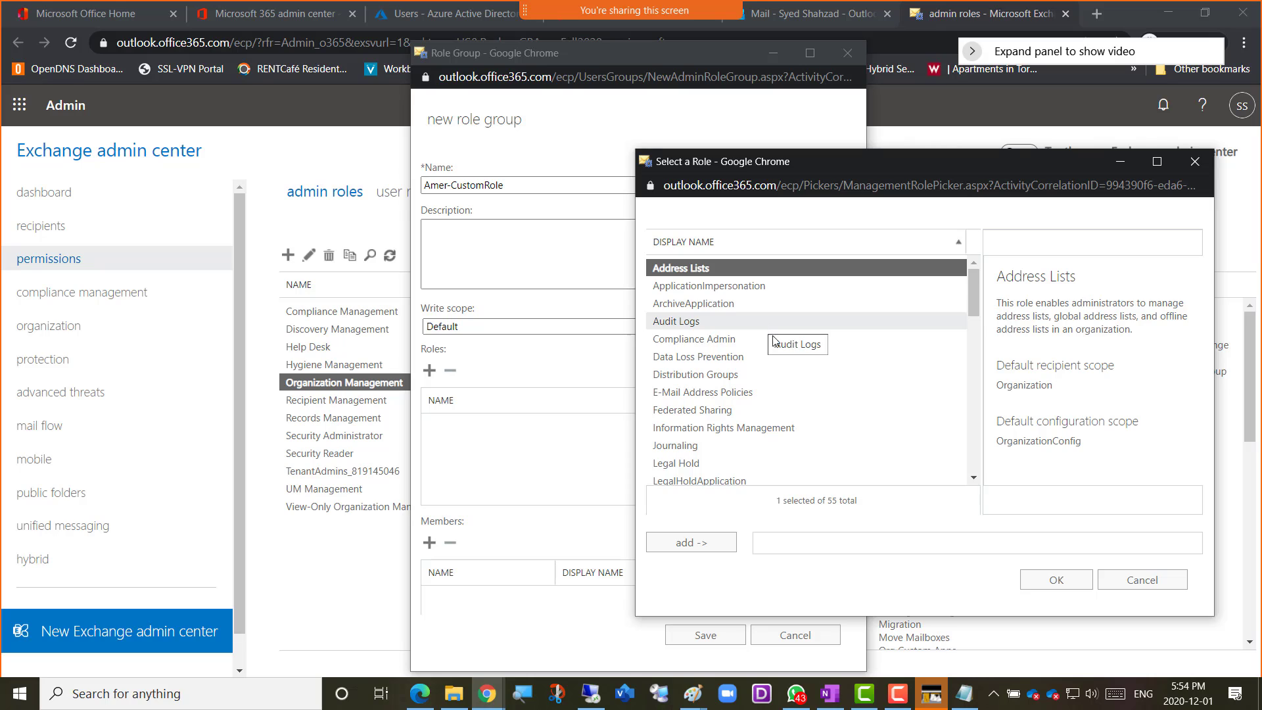
left_click(700, 322)
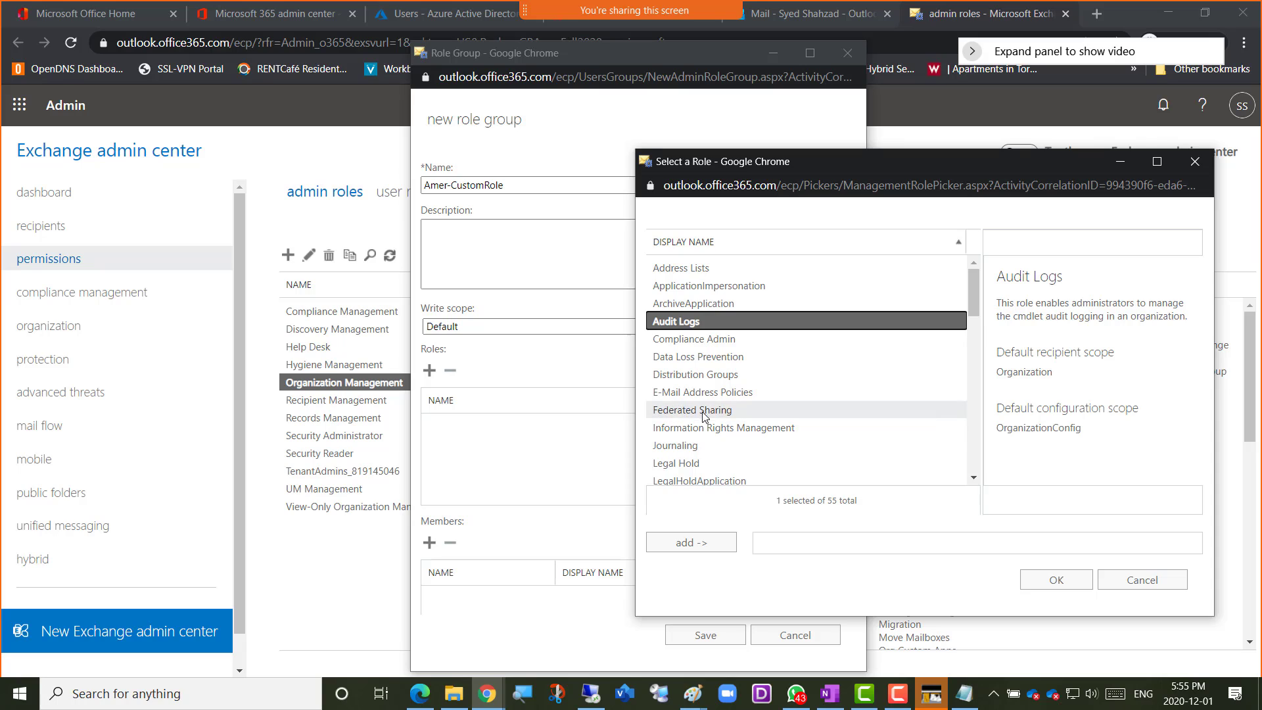
left_click(693, 464, "ctrl")
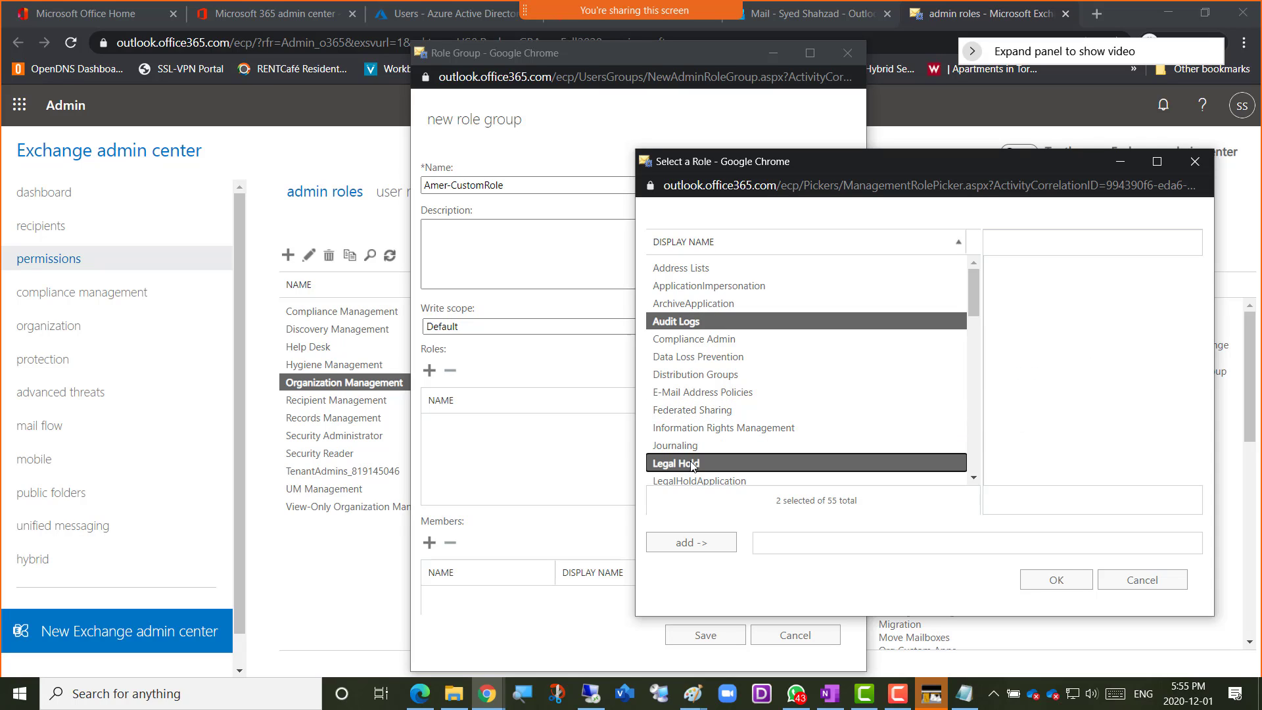
Extend the selection with View-Only Audit Logs, View-Only Configuration and View-Only Recipients, and add all selected roles to the group
left_click(973, 479)
left_click(973, 480)
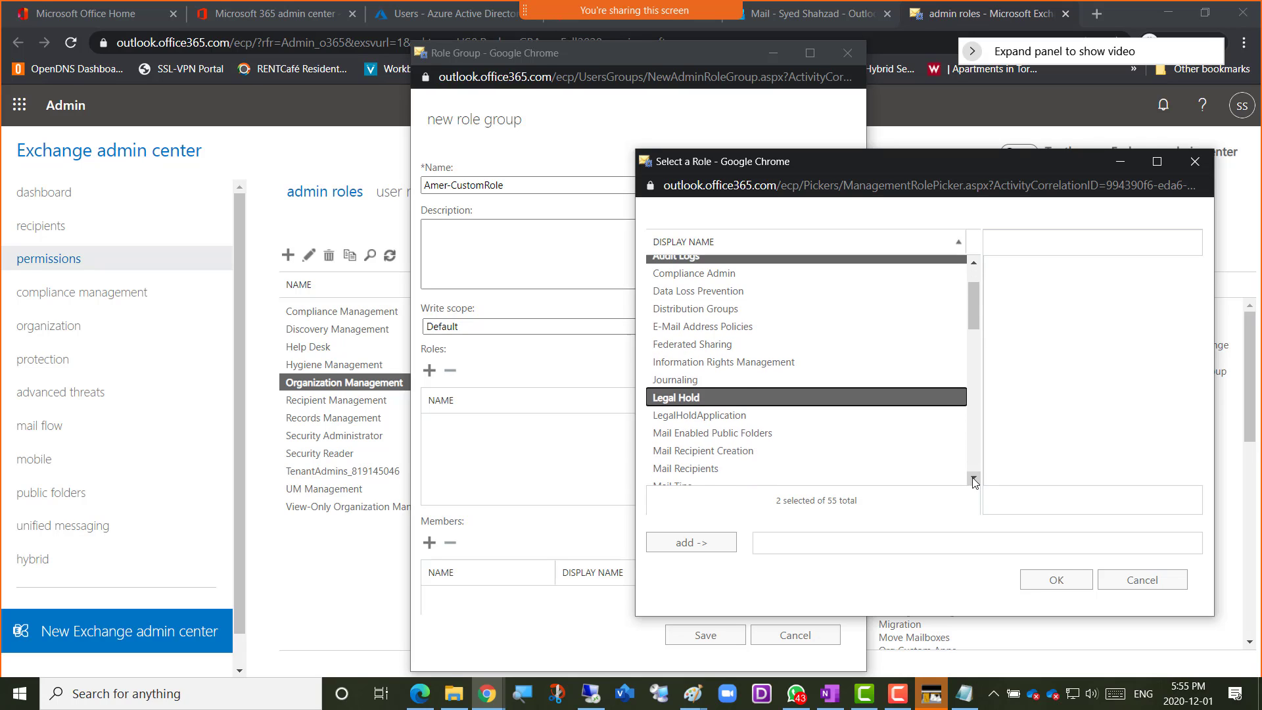
left_click(973, 480)
left_click(974, 479)
left_click(973, 479)
left_click(973, 480)
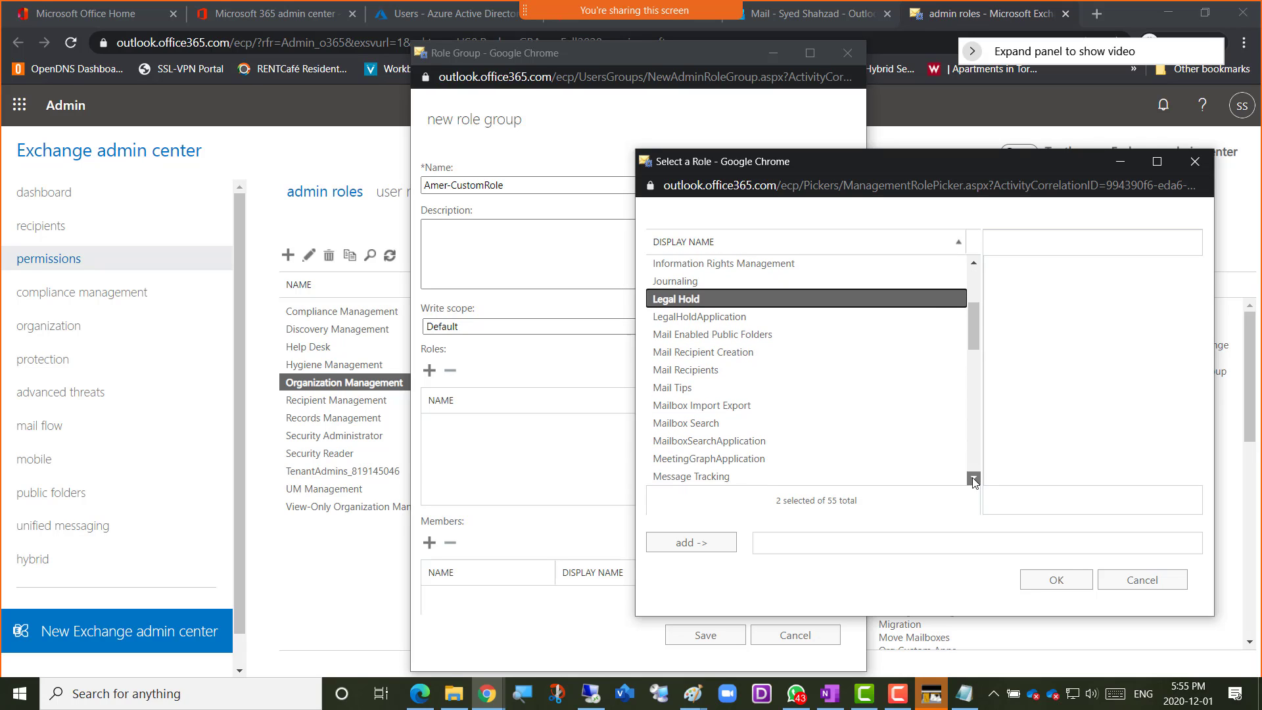
left_click(973, 479)
left_click(973, 480)
left_click(973, 479)
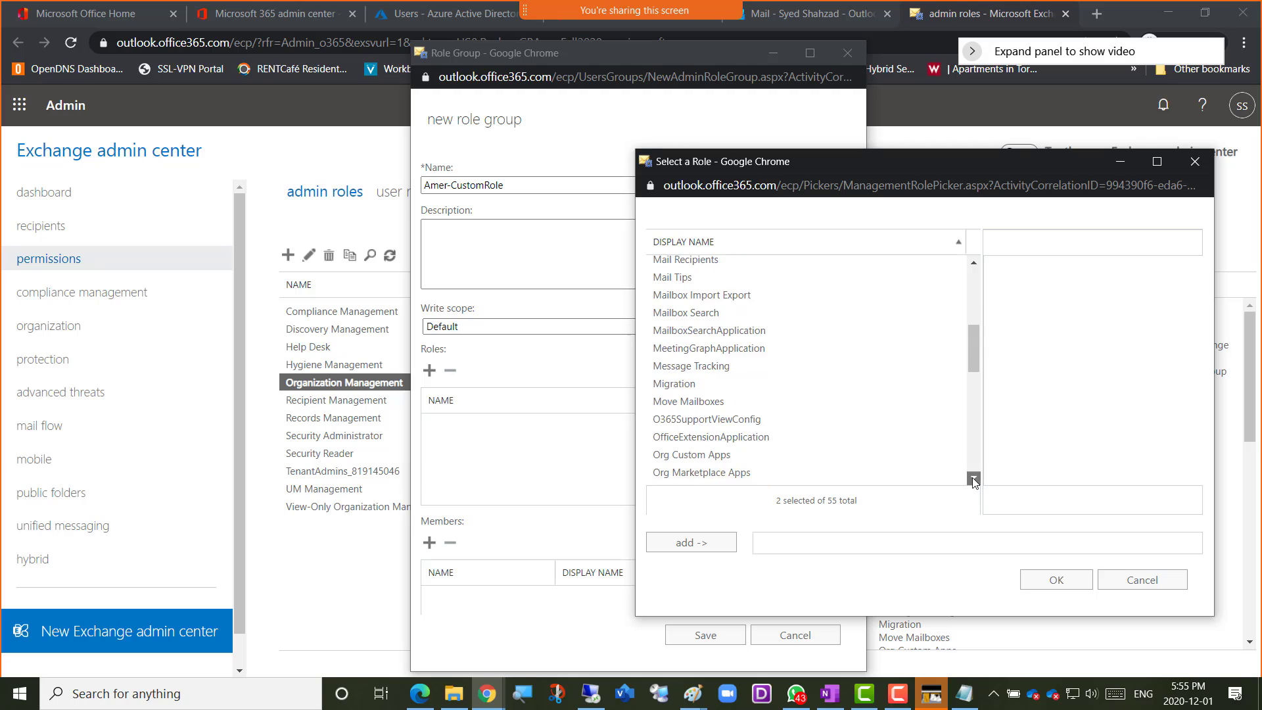
left_click(973, 479)
left_click(974, 479)
left_click(973, 479)
left_click(974, 479)
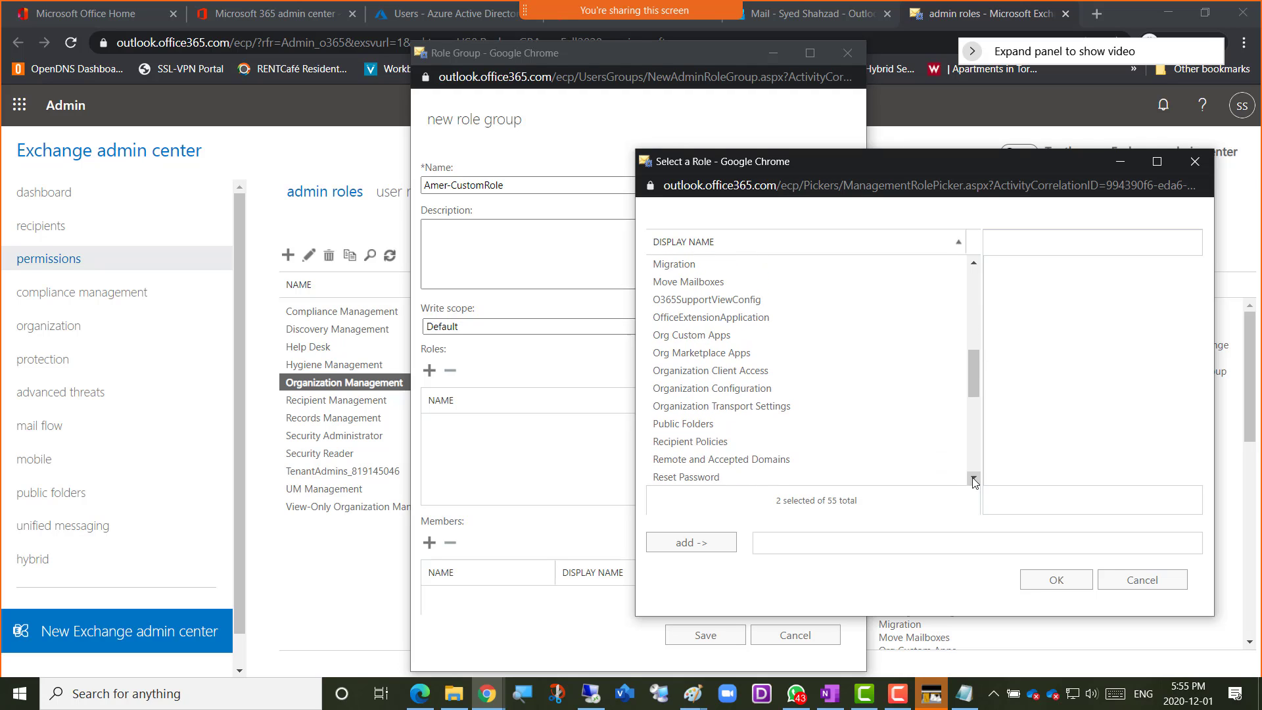
left_click(974, 479)
left_click(973, 480)
left_click(974, 479)
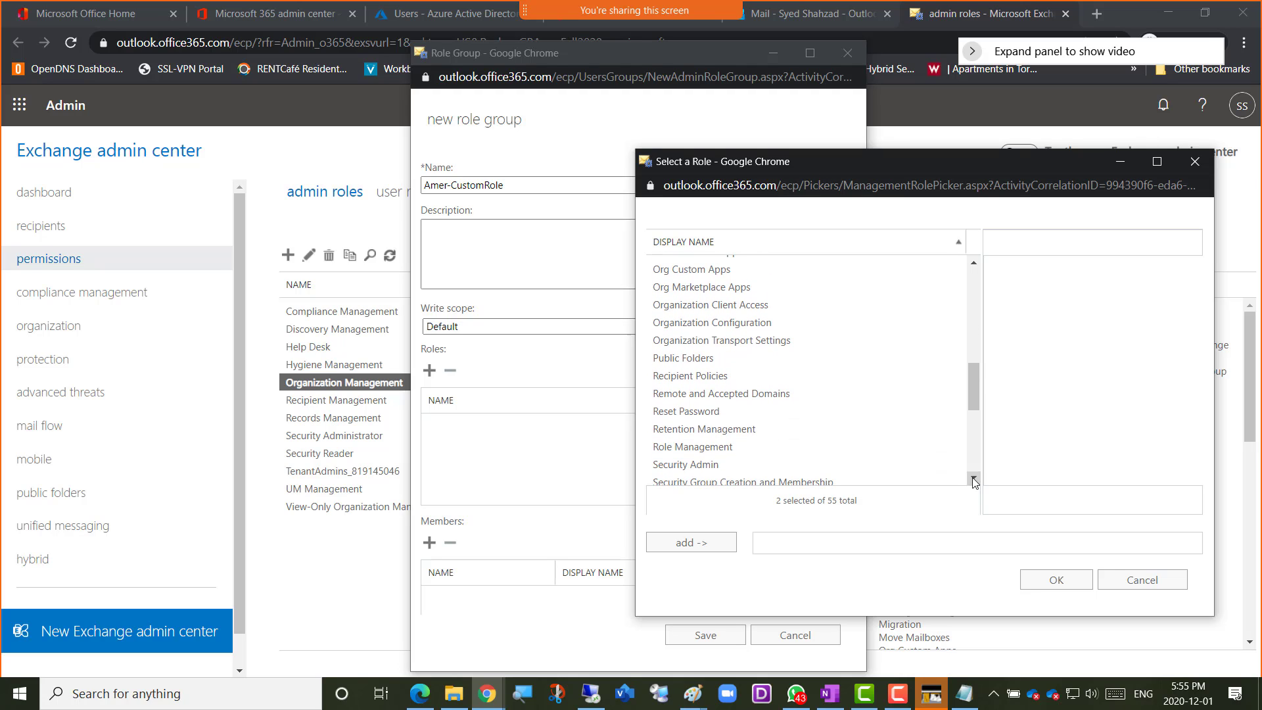
left_click(973, 479)
left_click(974, 480)
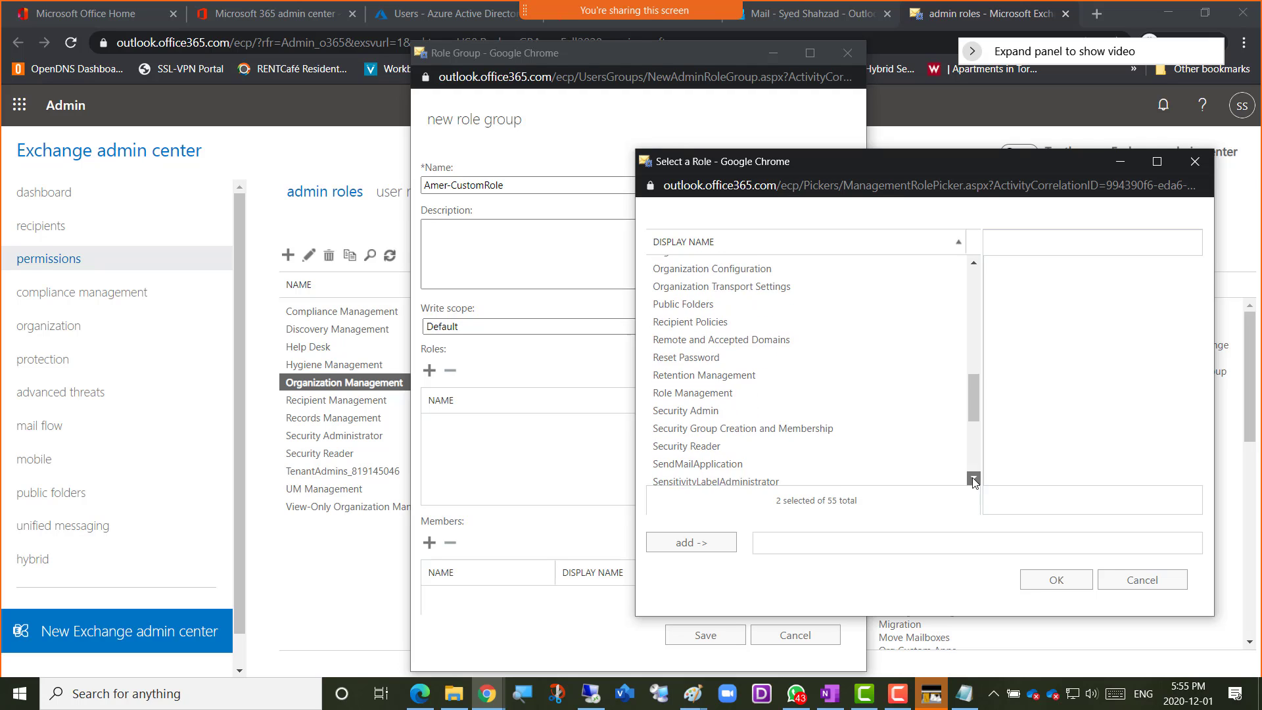
left_click(973, 479)
left_click(974, 479)
left_click(973, 479)
left_click(974, 479)
left_click(974, 479)
left_click(973, 479)
left_click(973, 479)
left_click(974, 479)
left_click(974, 479)
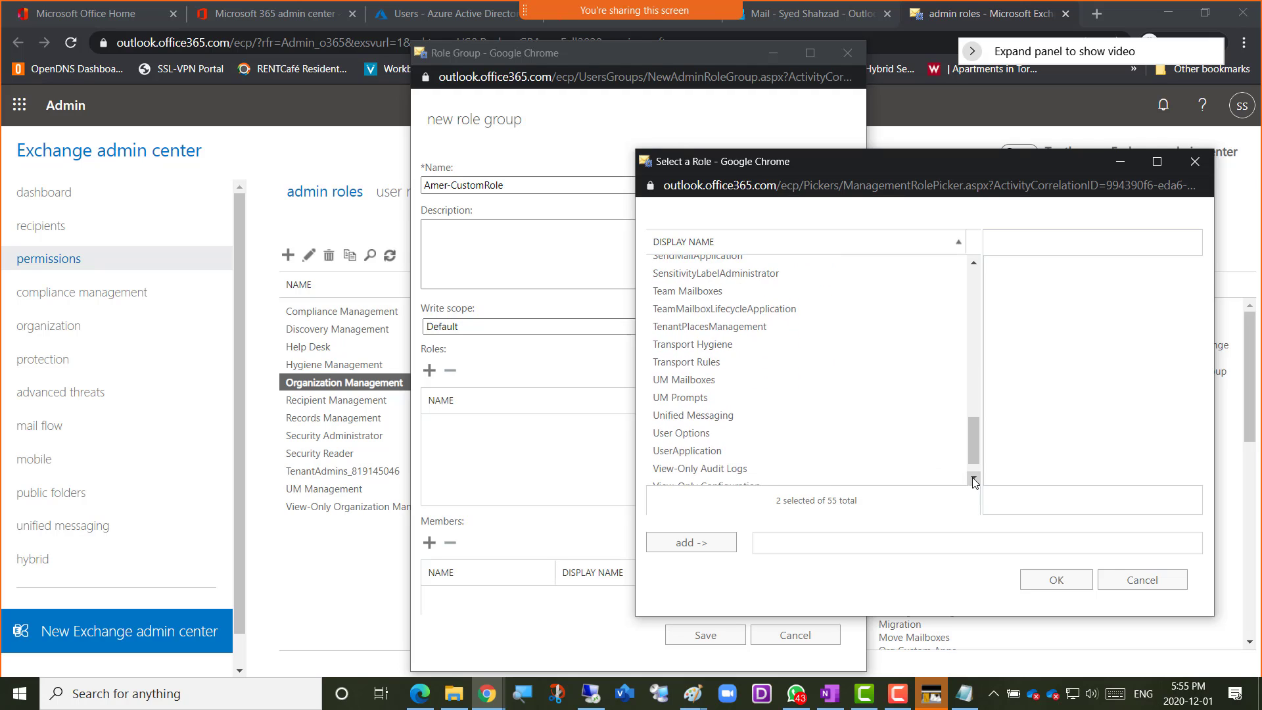
left_click(974, 479)
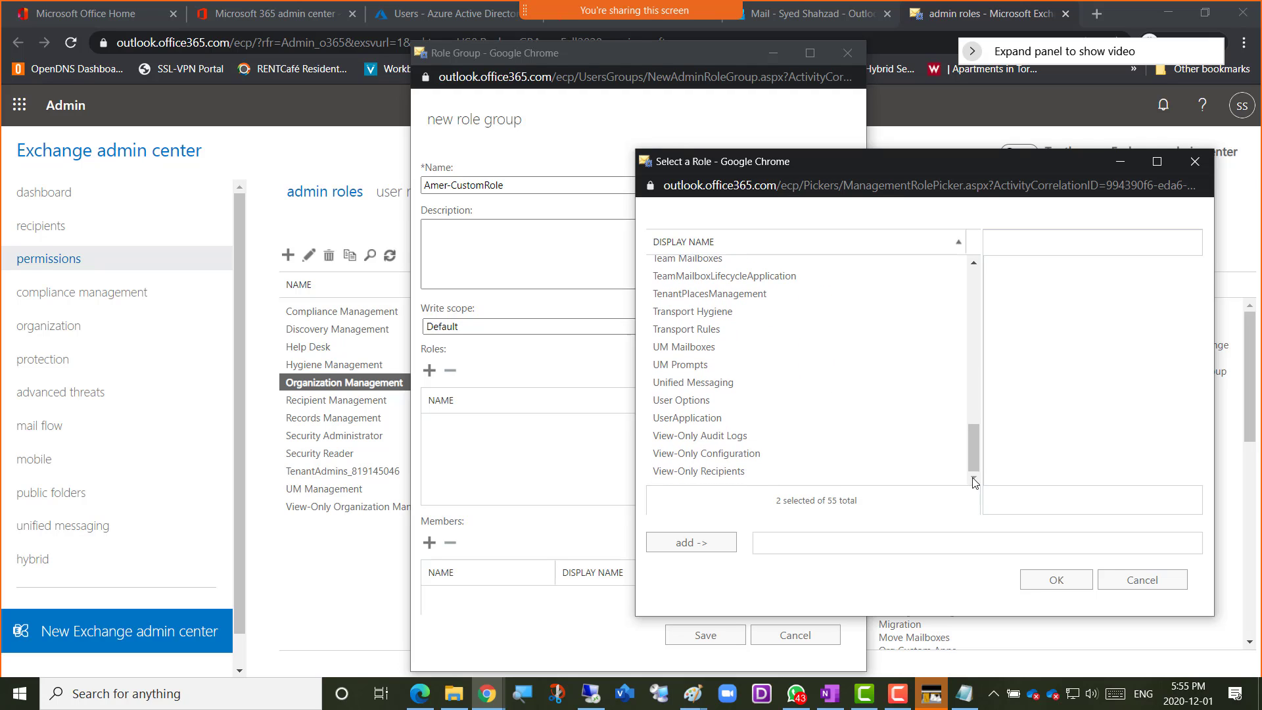
left_click(691, 436)
left_click(692, 456)
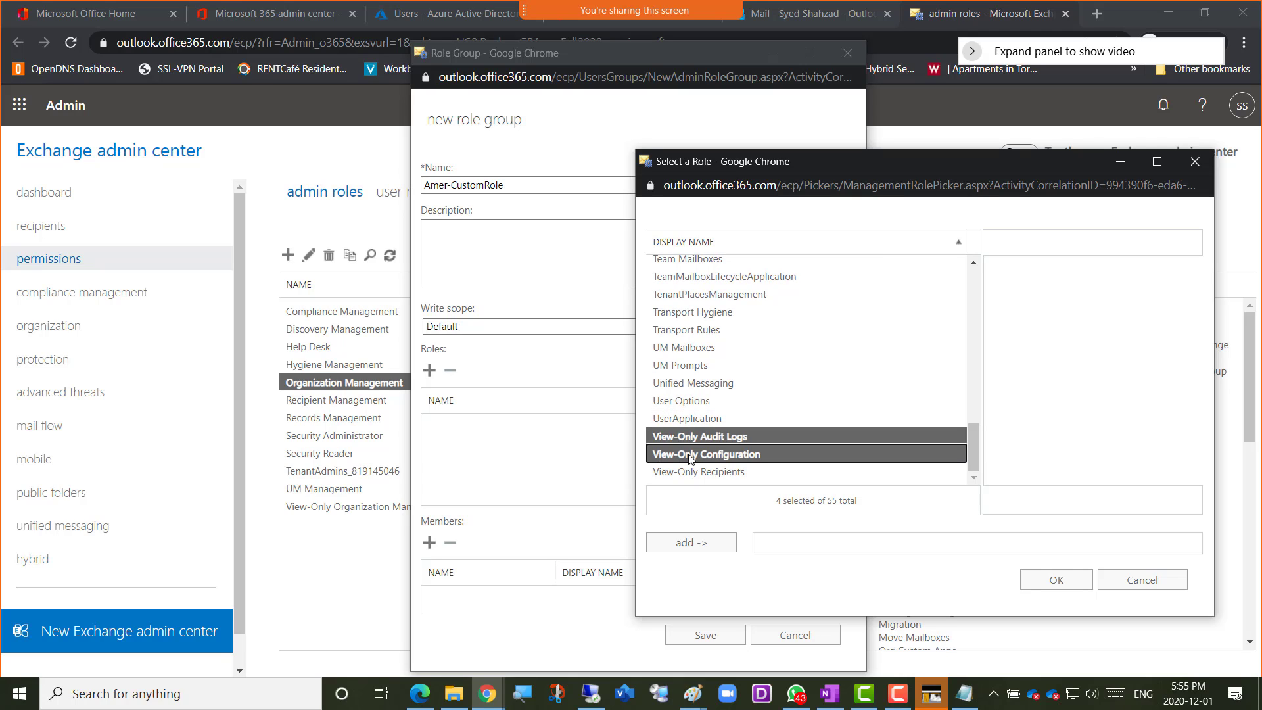
left_click(703, 471, "ctrl")
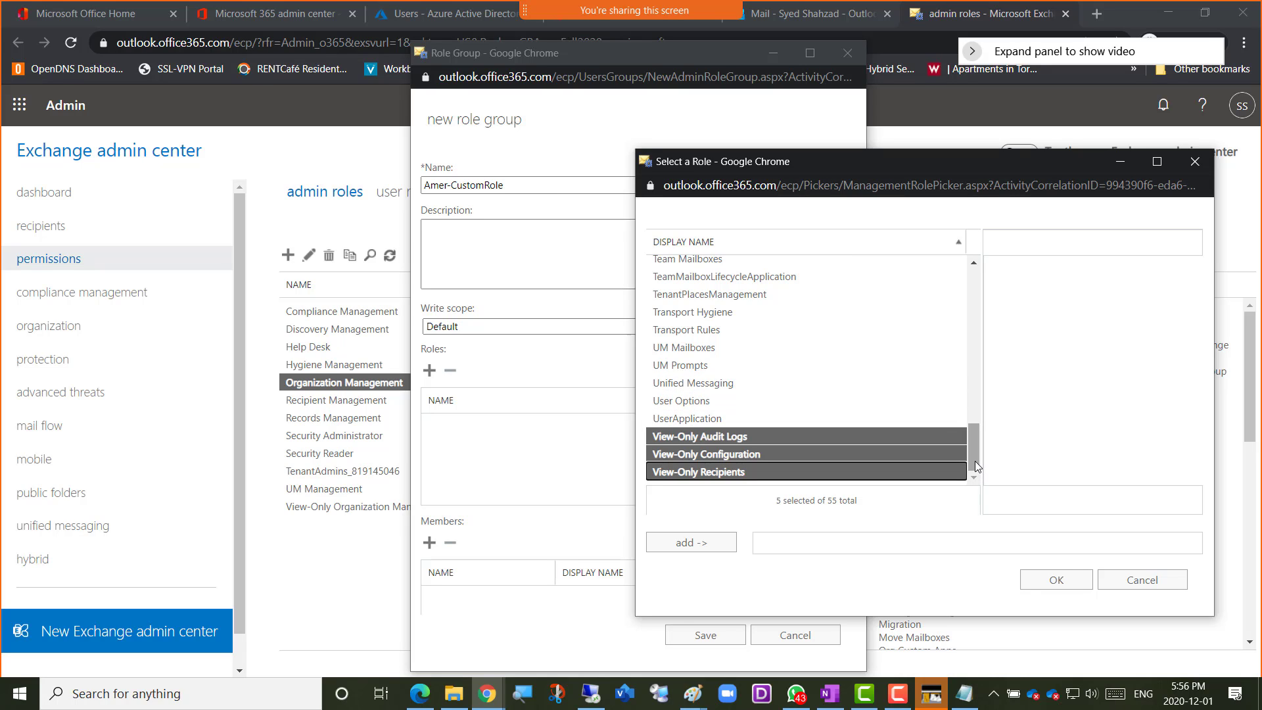
left_click_drag(975, 462, 975, 314)
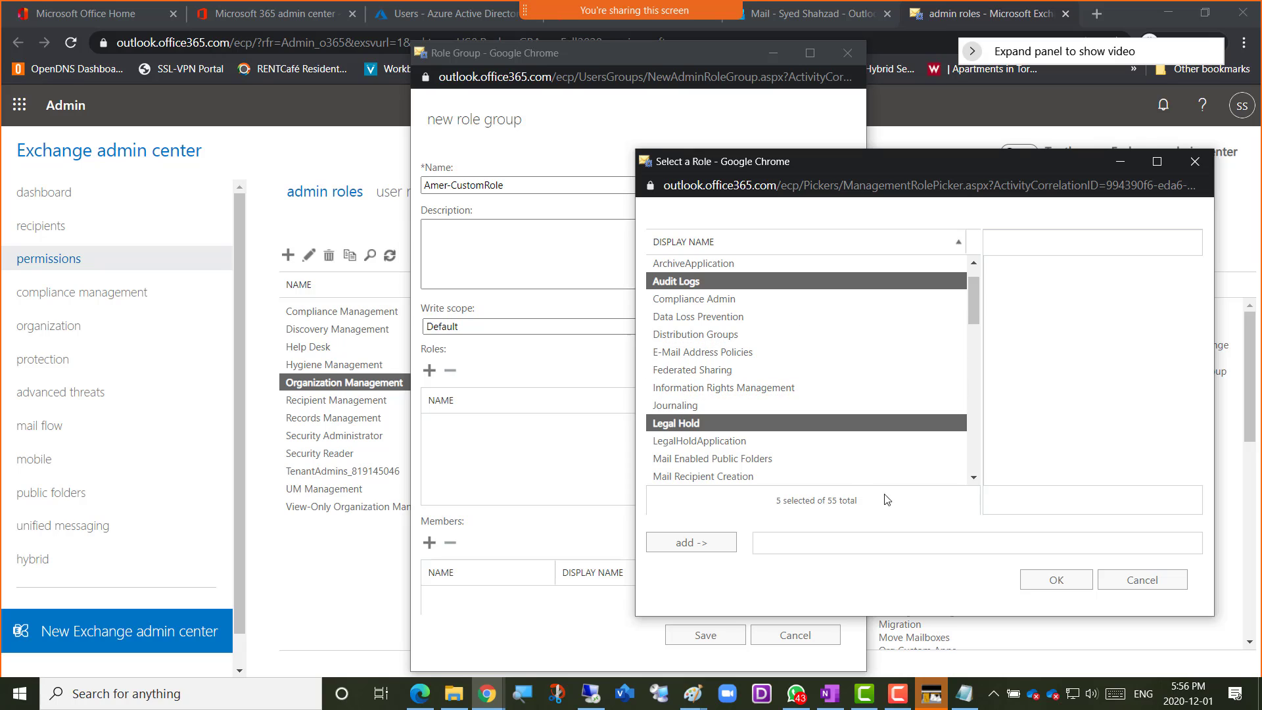
left_click(681, 554)
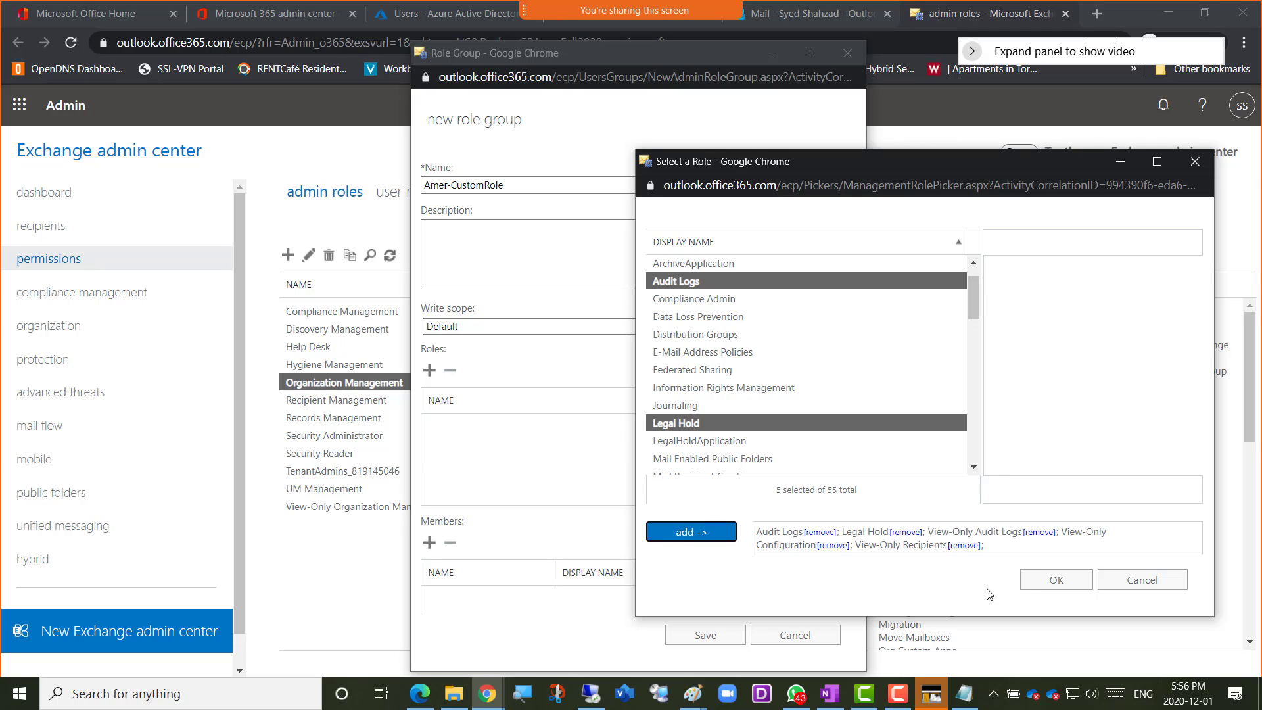
left_click(1053, 588)
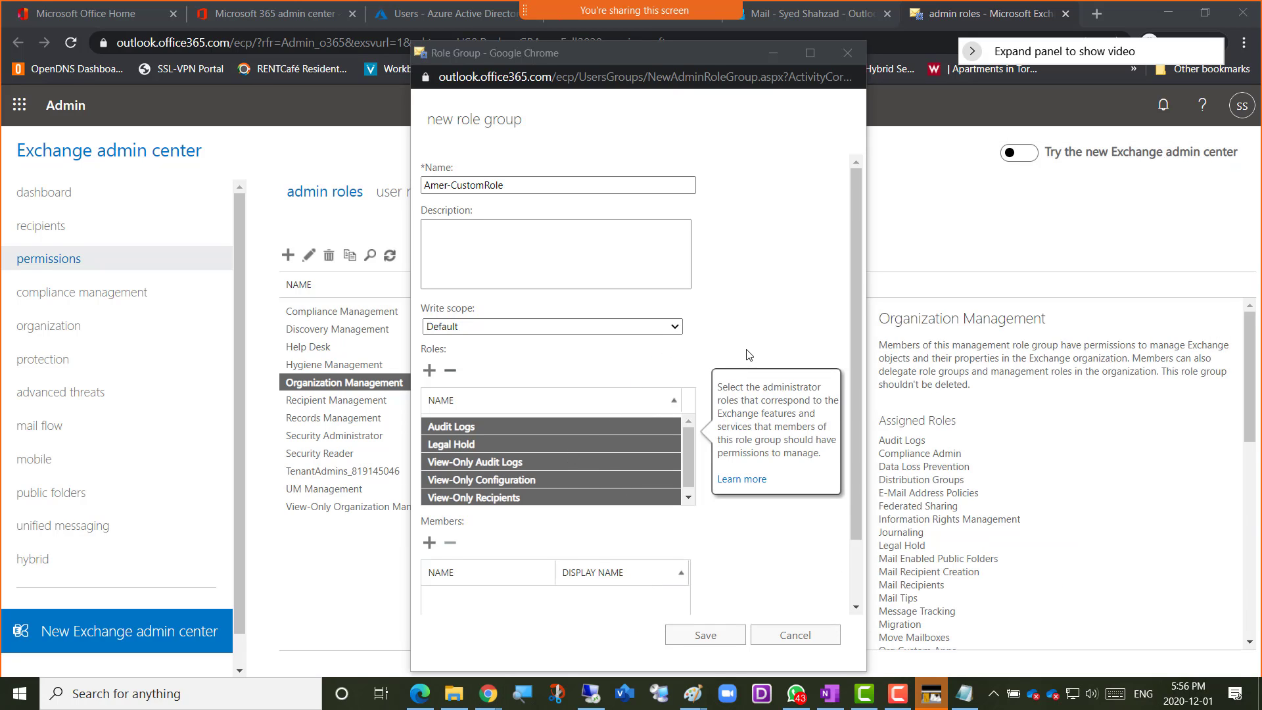
scroll(748, 355, "down", 2)
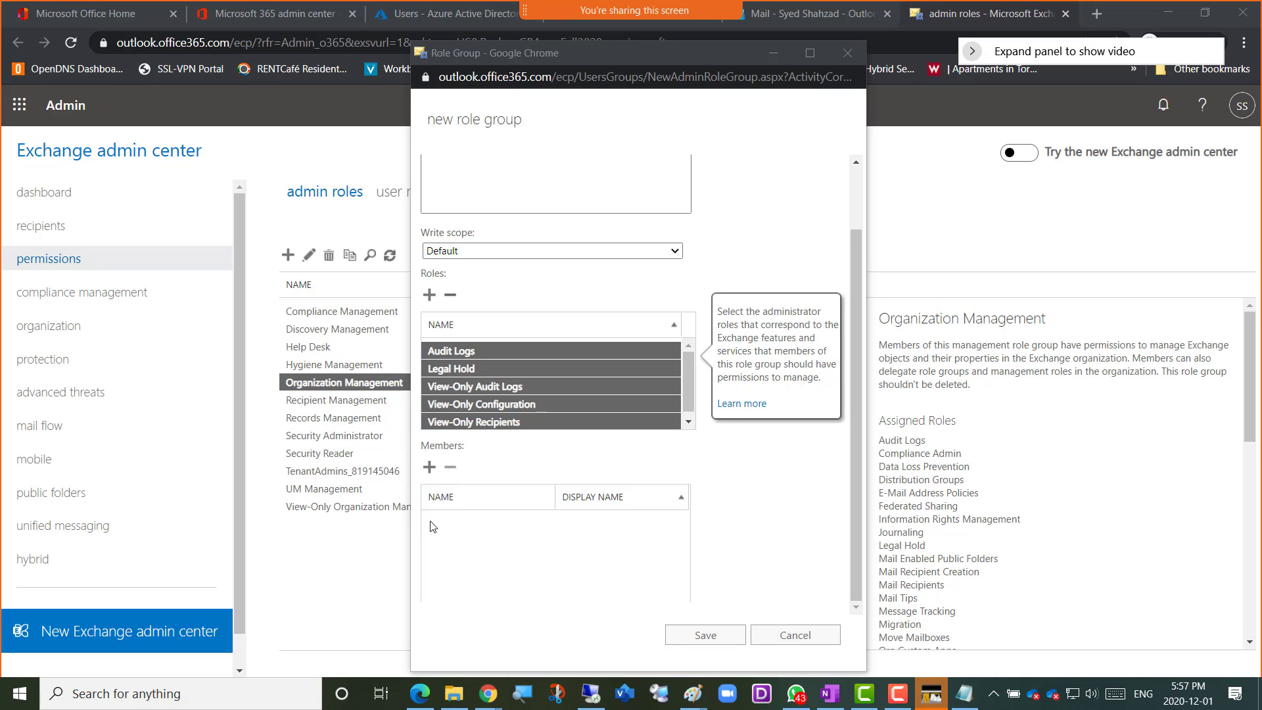
left_click(428, 466)
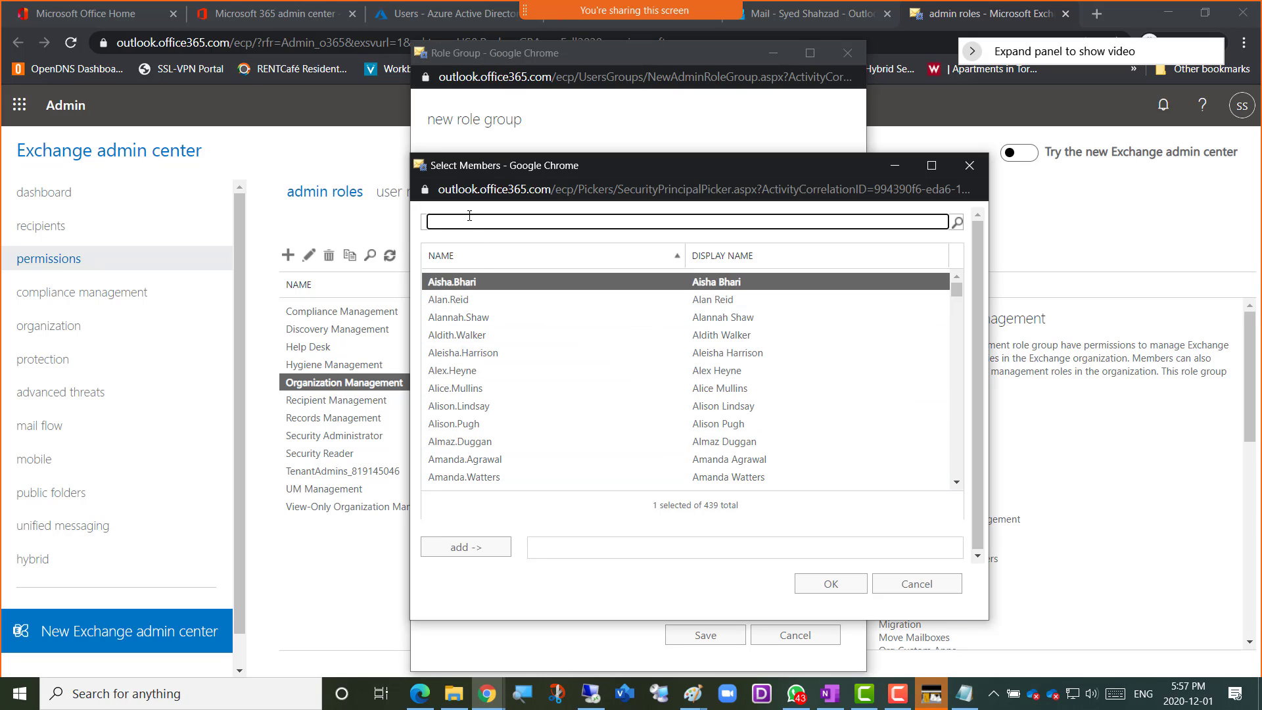
type("am")
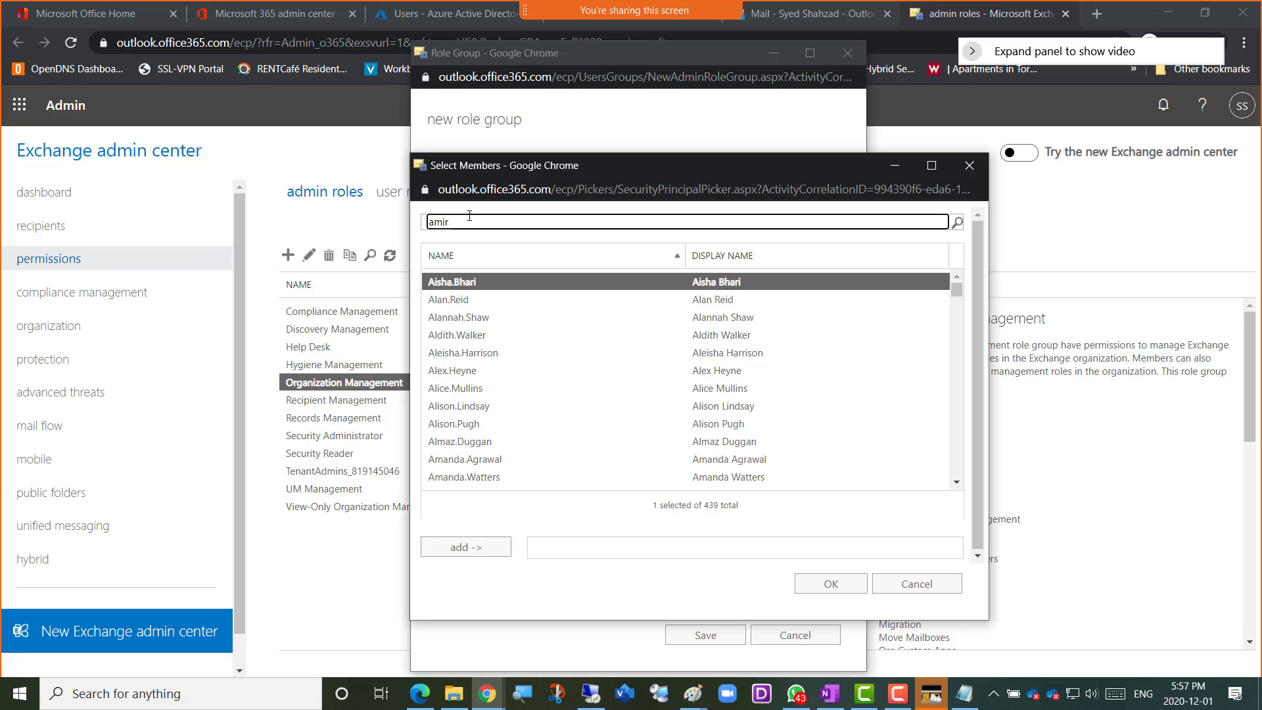
type("ir")
key("Return")
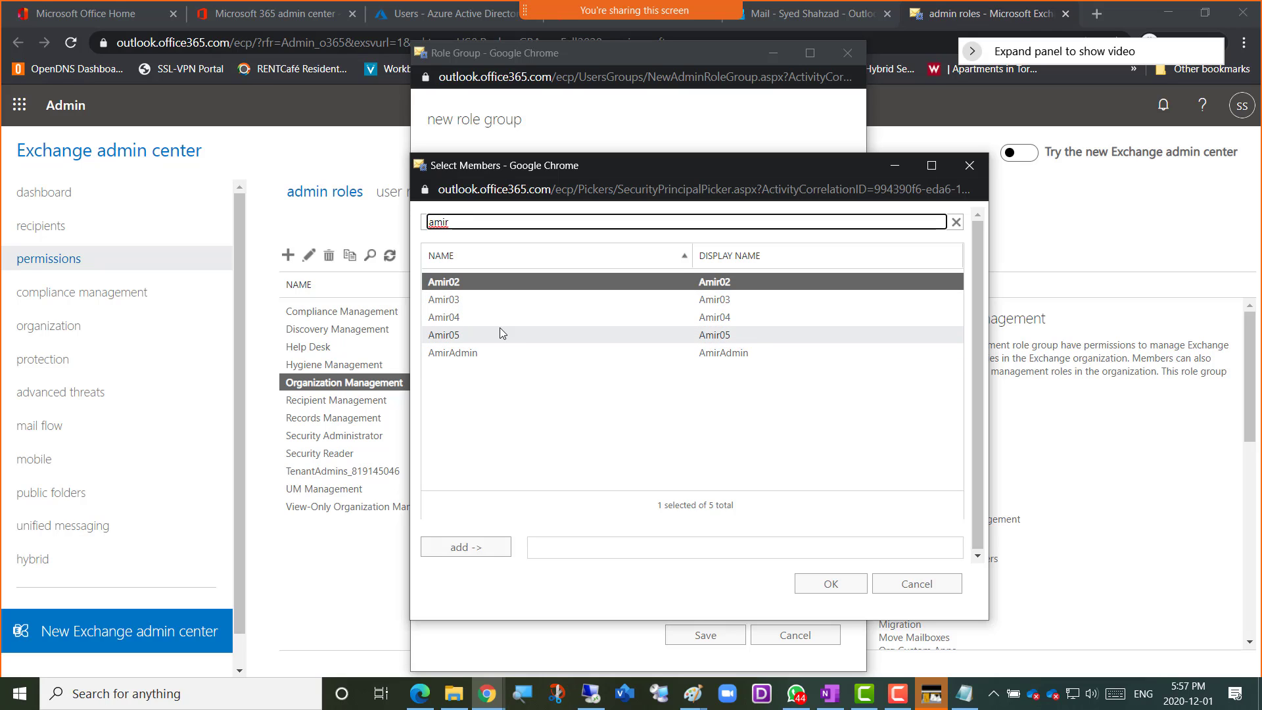
left_click(918, 585)
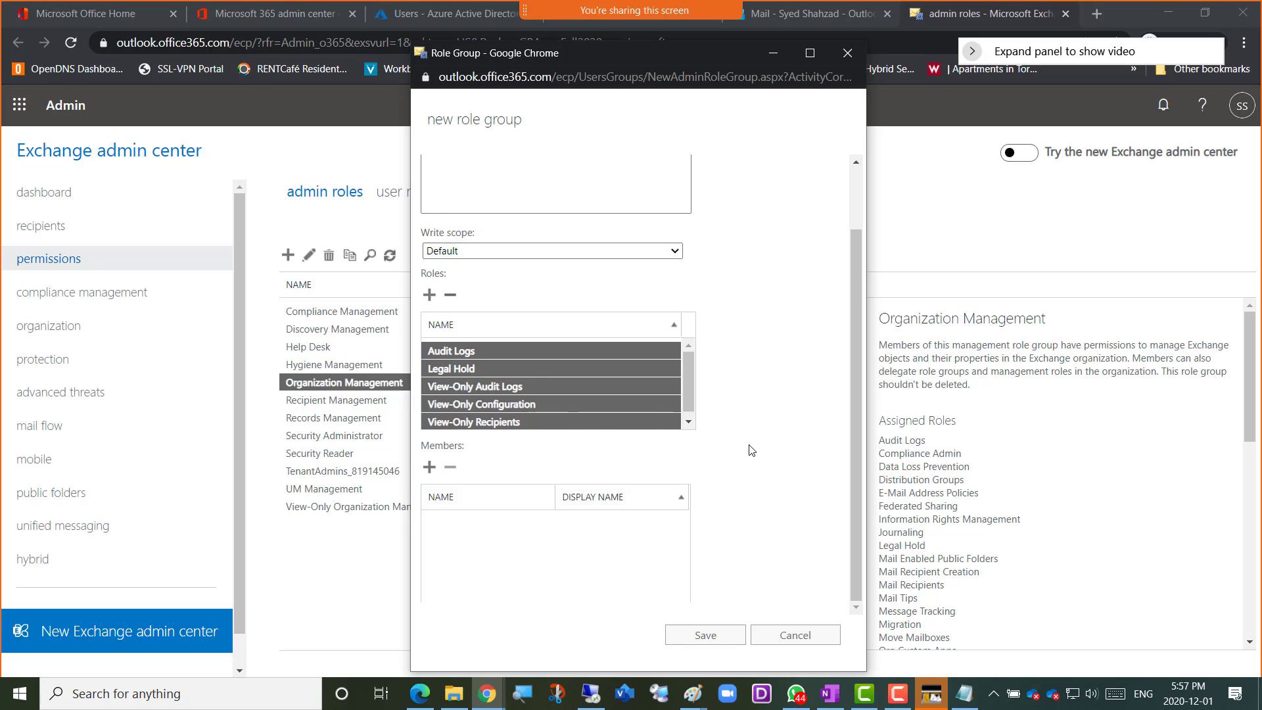
Search the member picker for the test accounts by first name and add the one ending in 02 to the Amer-CustomRole group
scroll(770, 457, "up", 2)
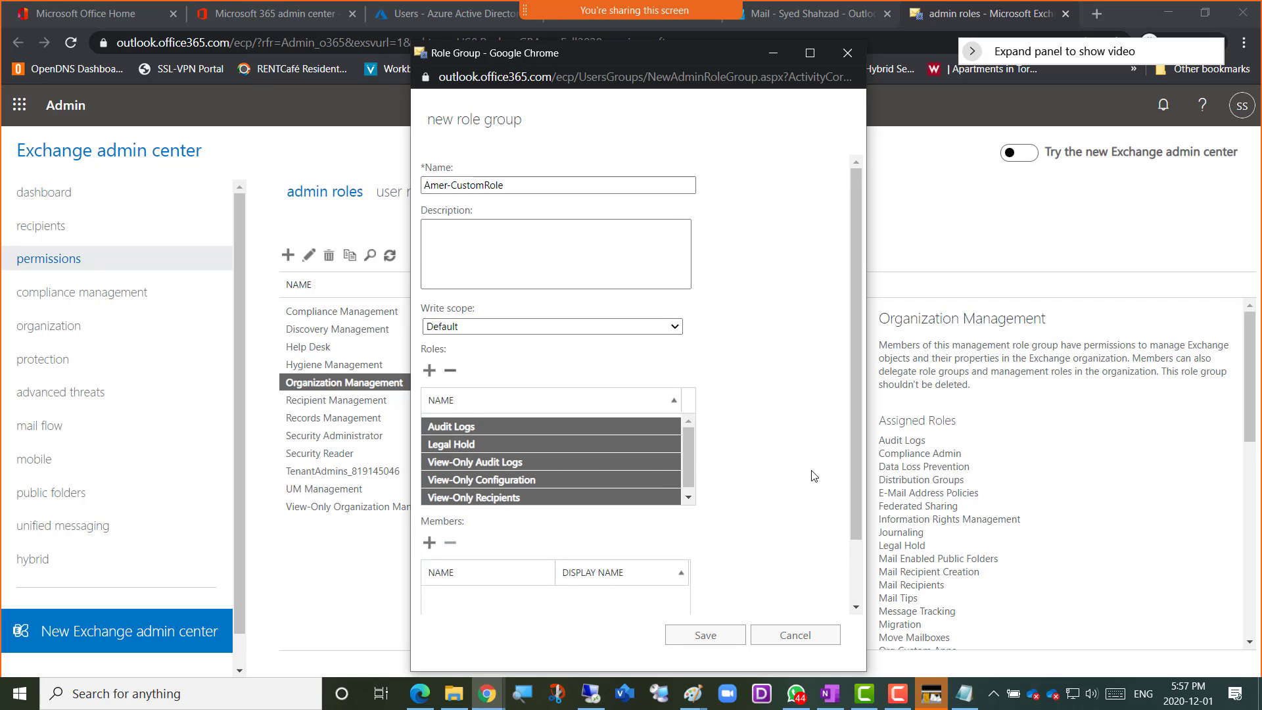
scroll(788, 477, "down", 2)
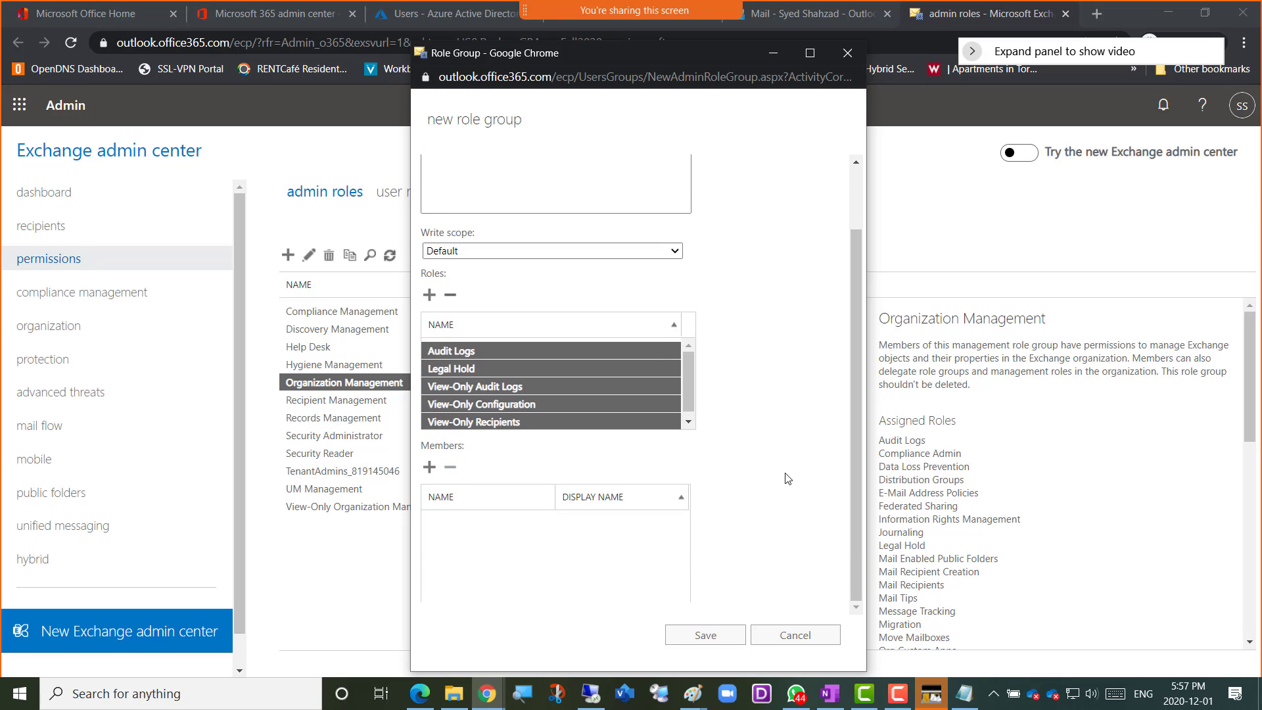
scroll(779, 474, "up", 2)
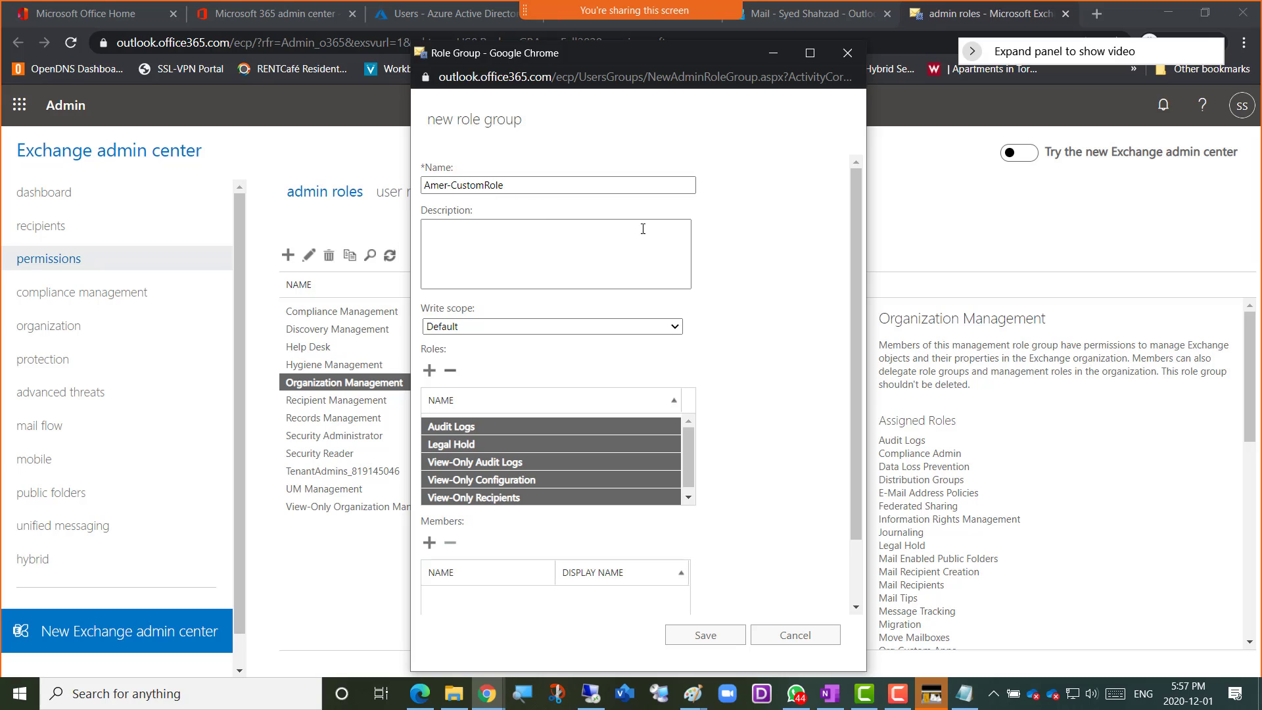
scroll(761, 425, "down", 2)
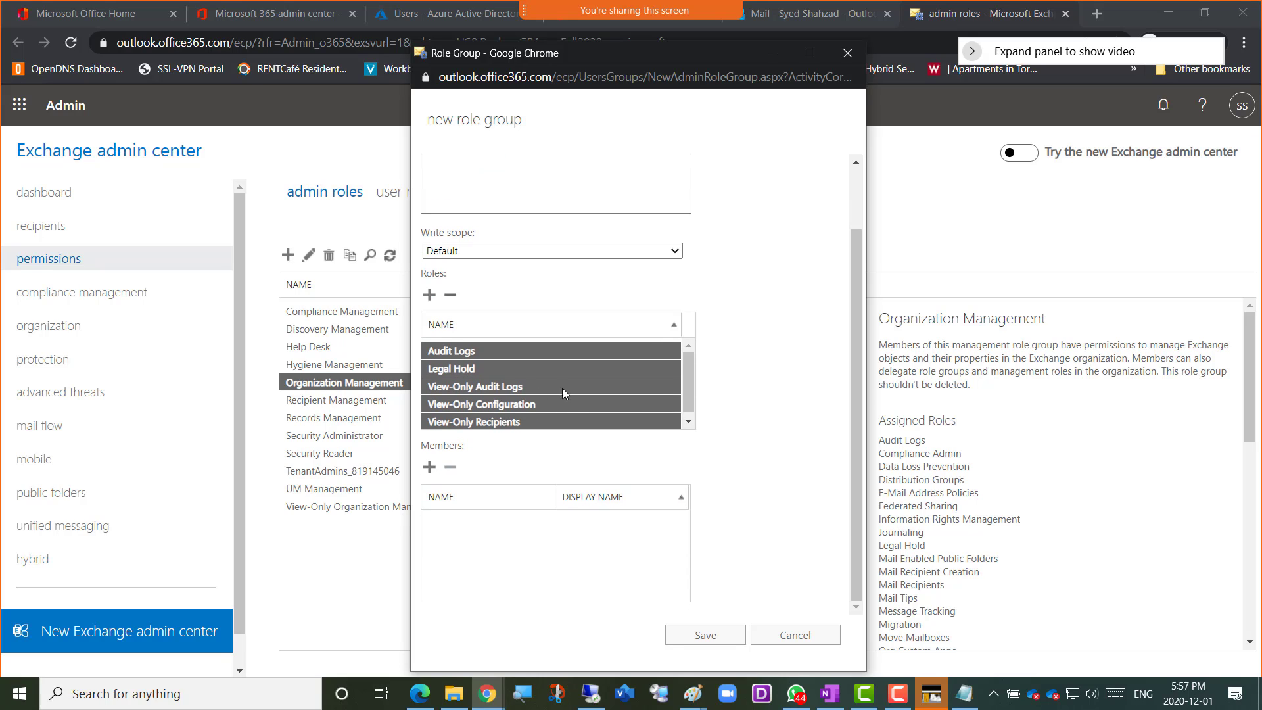
left_click(429, 467)
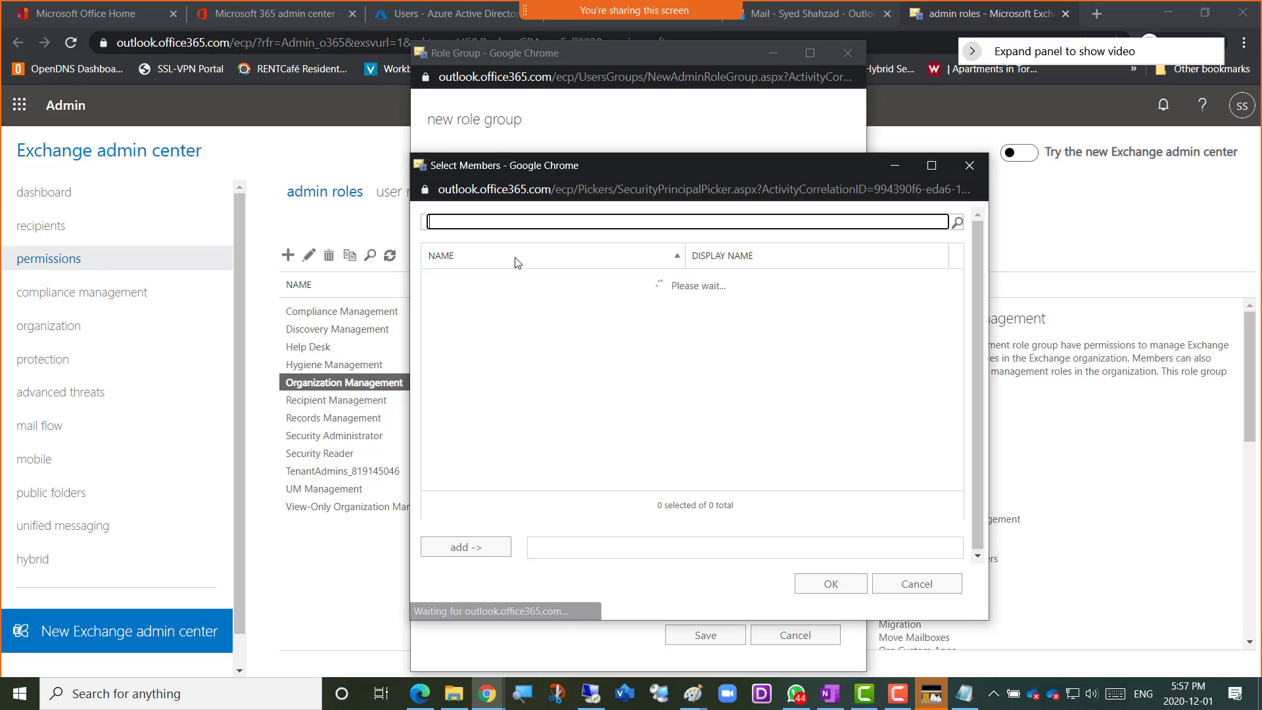
type("amir")
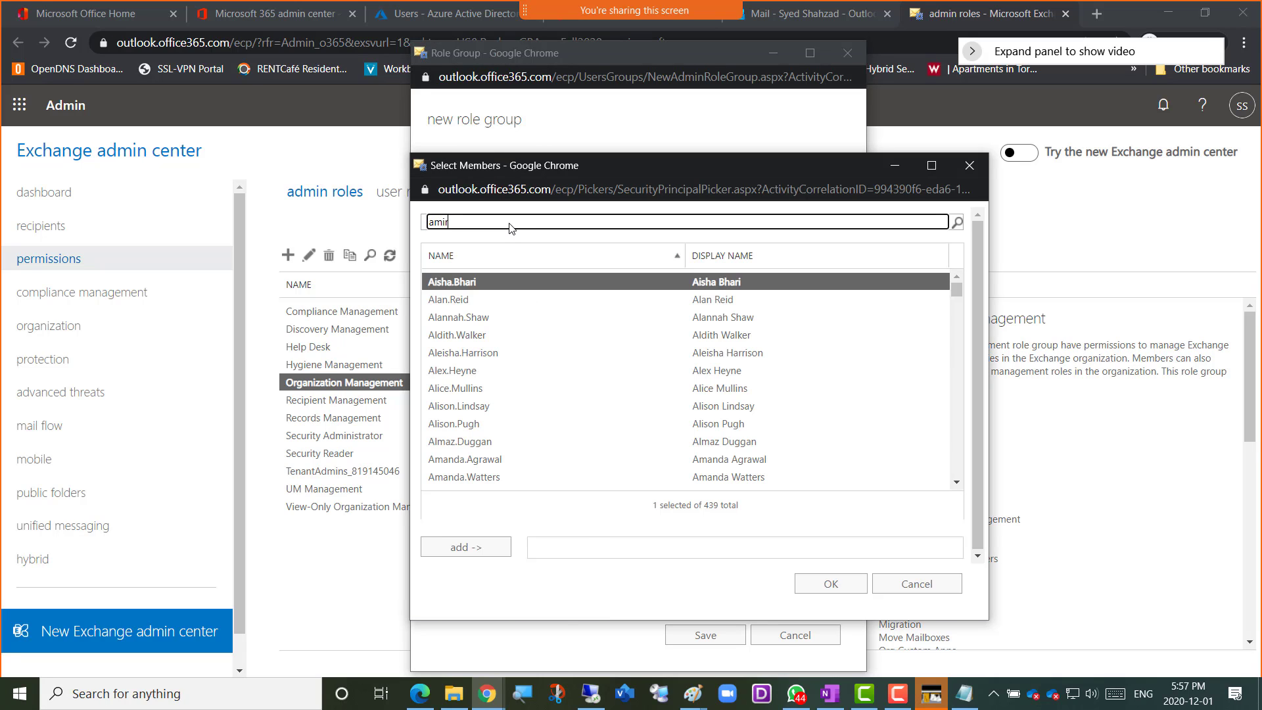
key("Return")
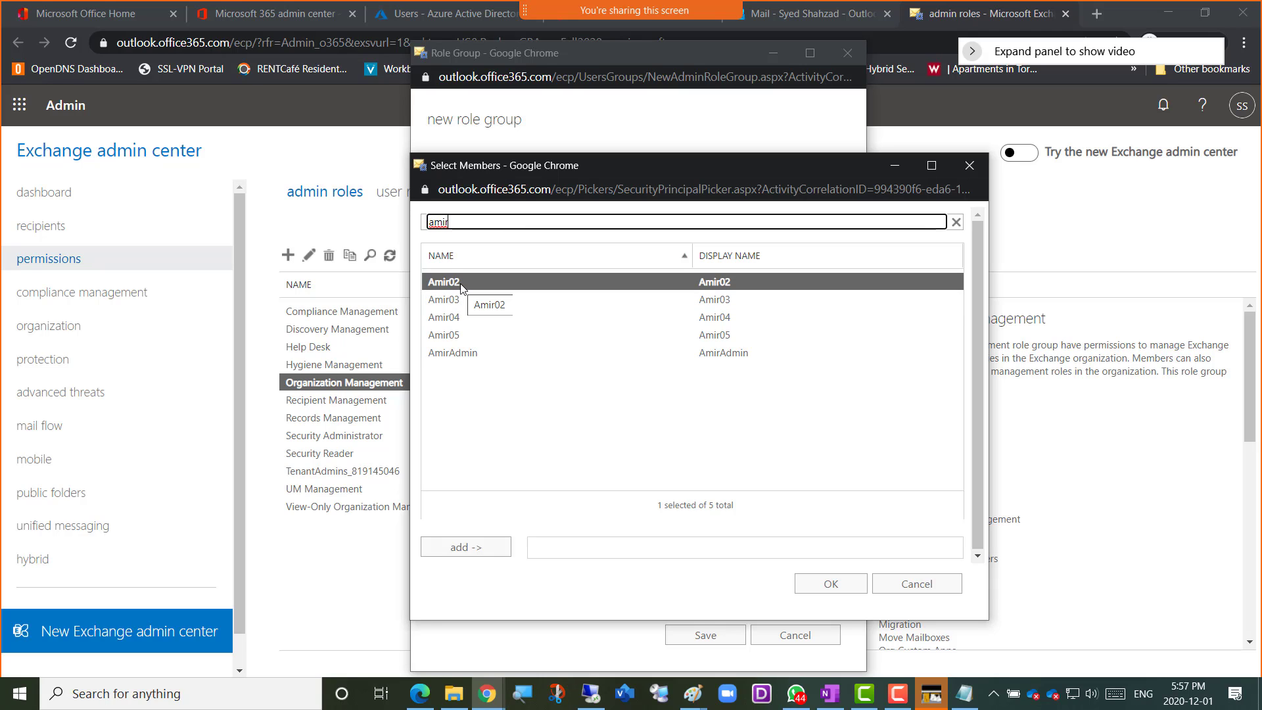
double_click(463, 289)
left_click(824, 591)
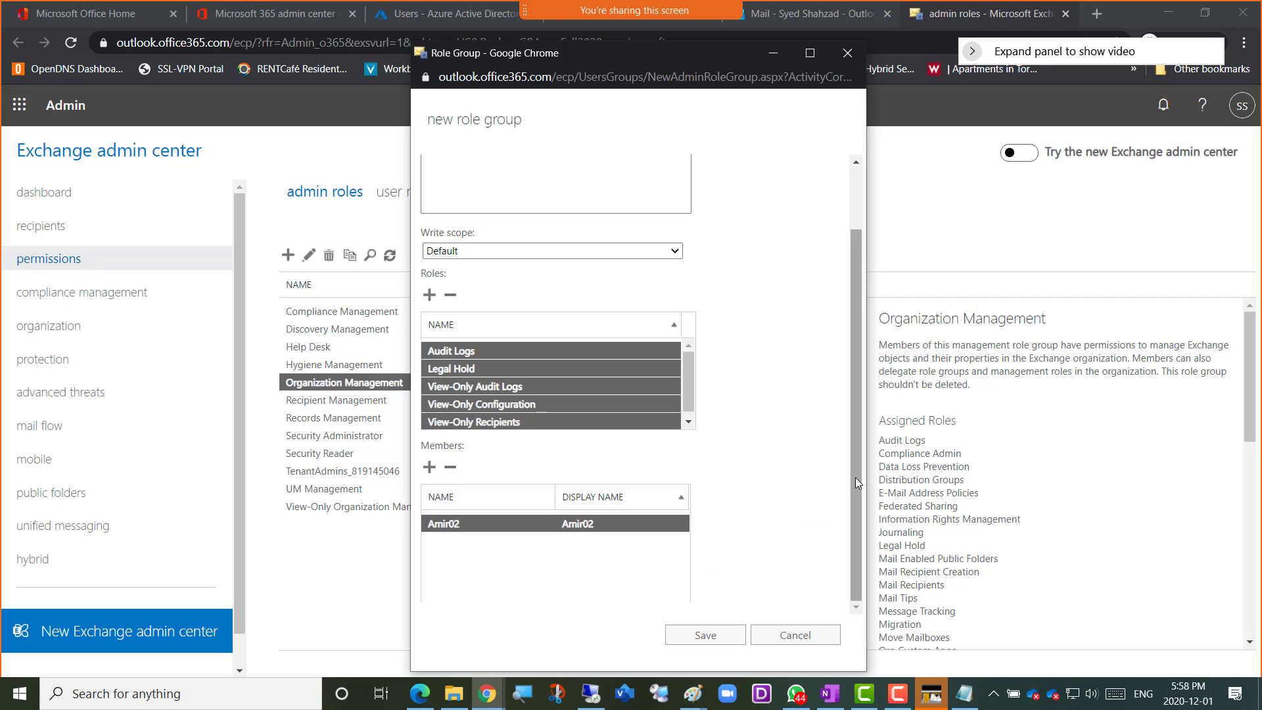
Review the completed Amer-CustomRole form and capture a screenshot of it together with the surrounding admin roles page
left_click_drag(855, 477, 864, 434)
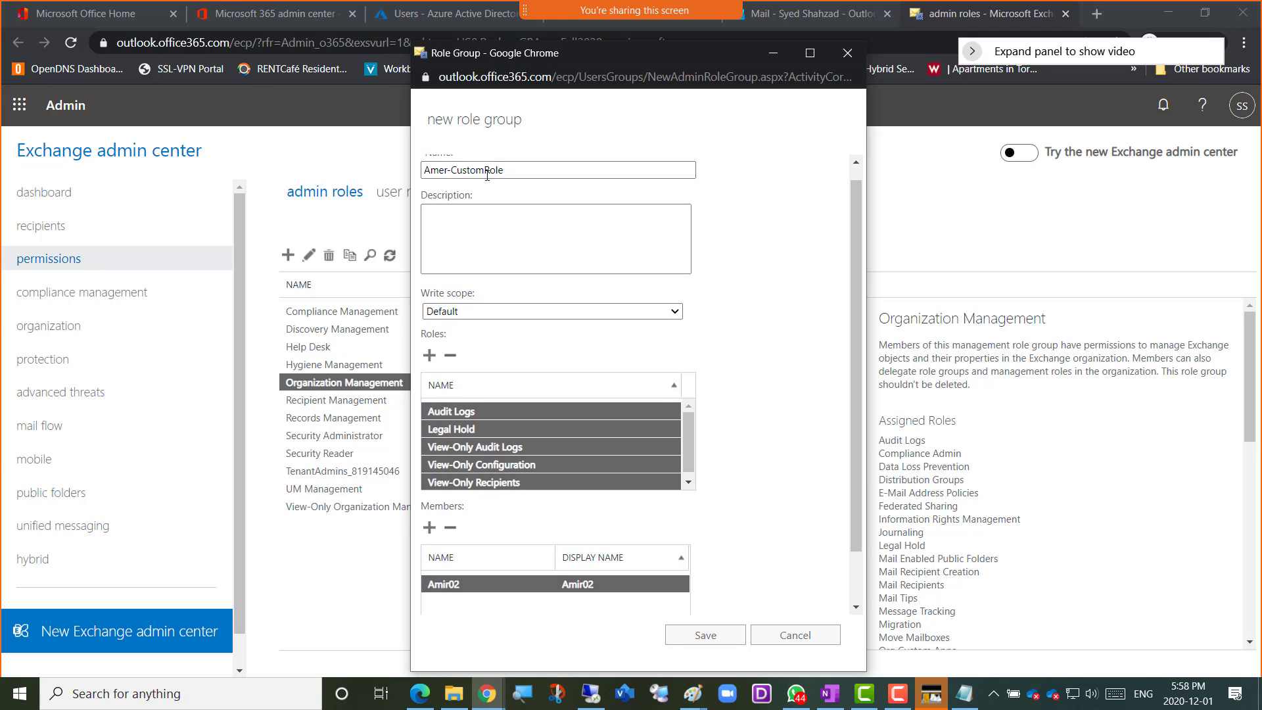
left_click_drag(508, 171, 422, 170)
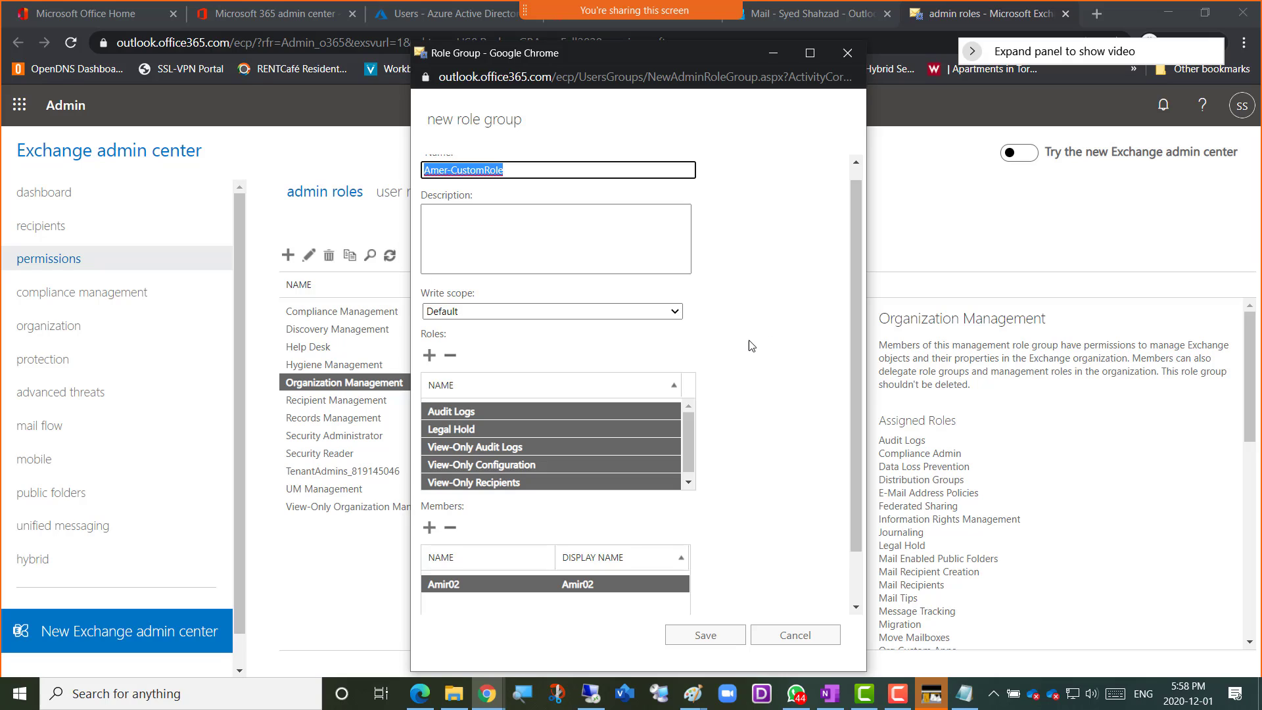
left_click(765, 110)
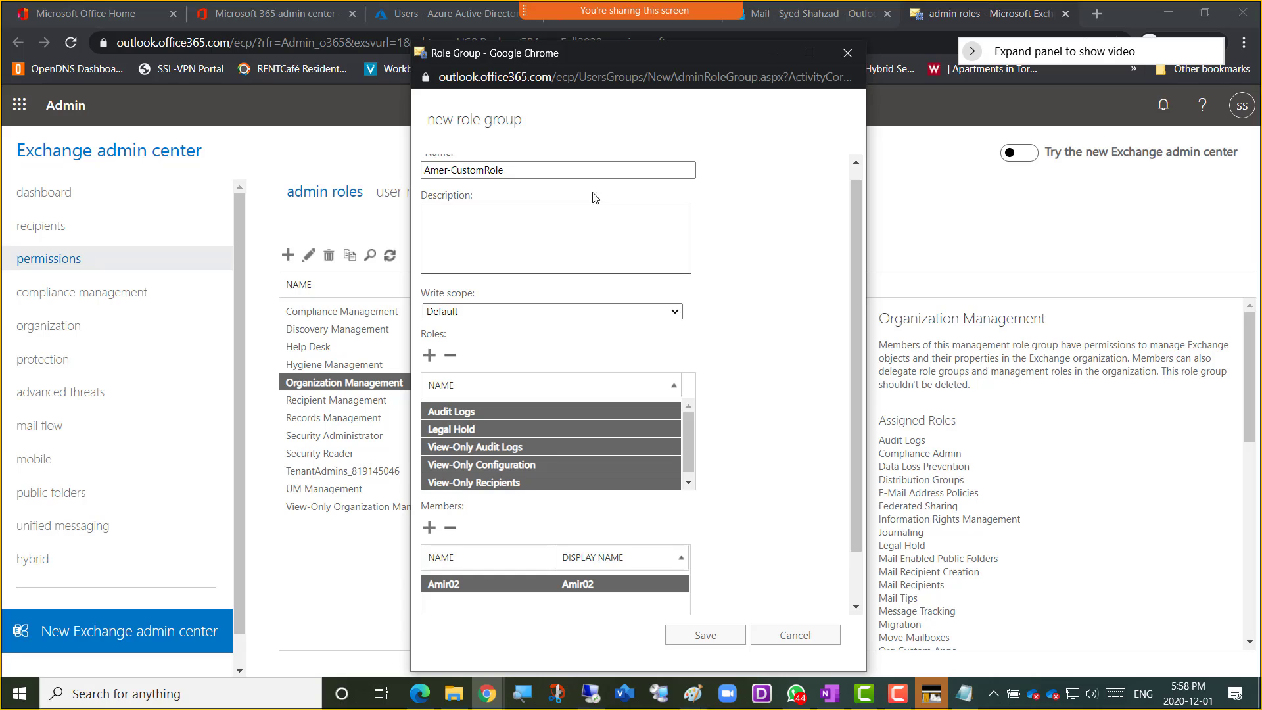
key("super+shift+s")
mouse_move(207, 83)
left_mouse_down()
mouse_move(1052, 635)
mouse_move(1061, 687)
left_mouse_up()
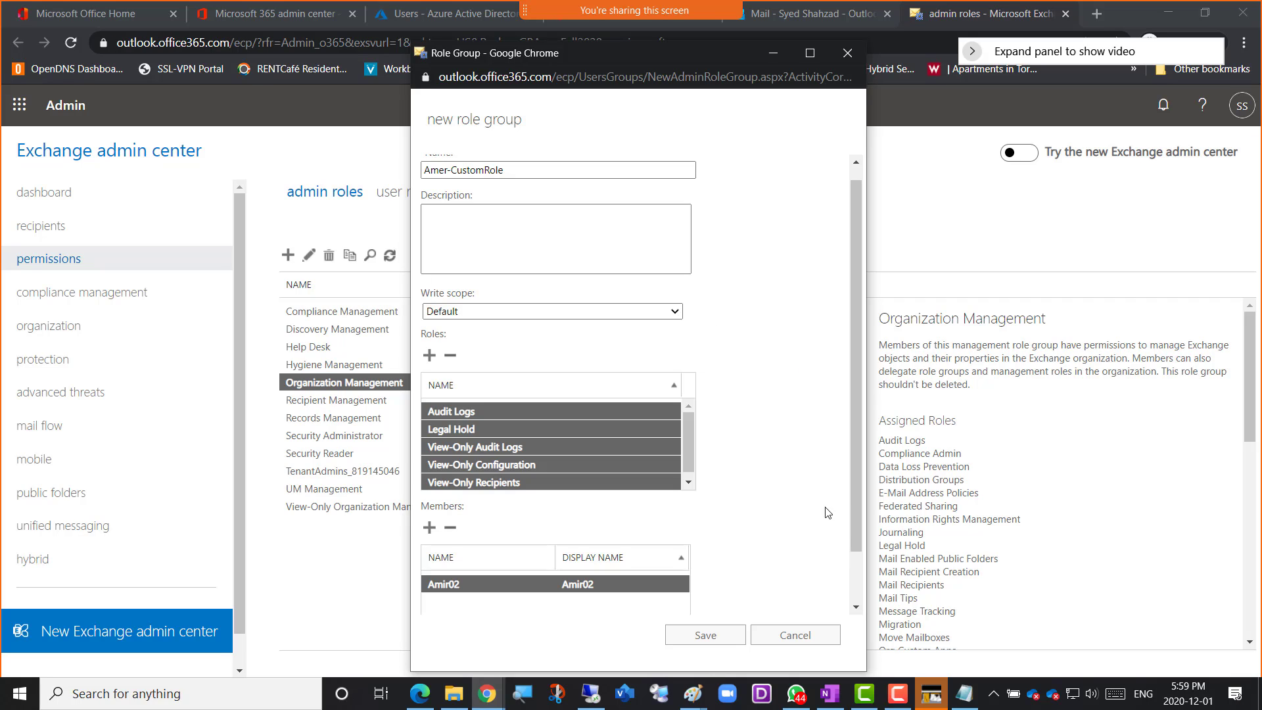
Switch to the GBFall2020Mail-Class notebook in OneNote and place the cursor on the empty bullet below the Screenshot 4 migration image
left_click(487, 698)
left_click(596, 641)
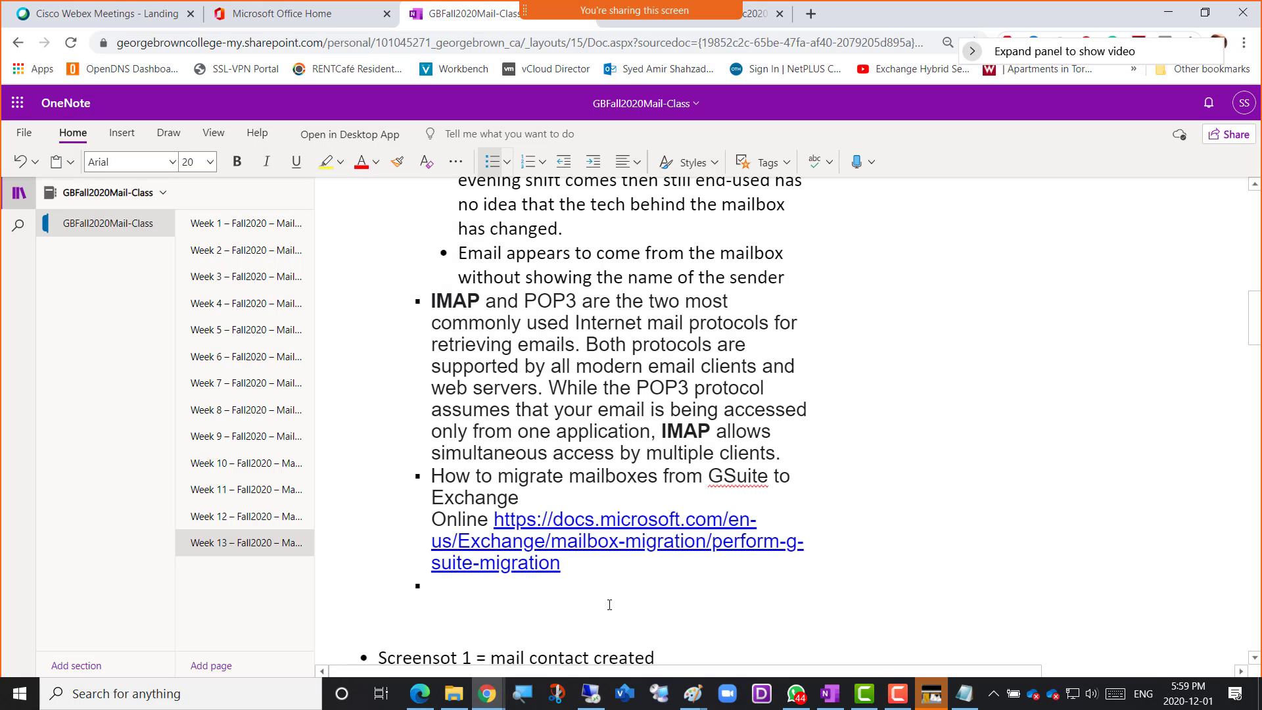
scroll(611, 565, "down", 20)
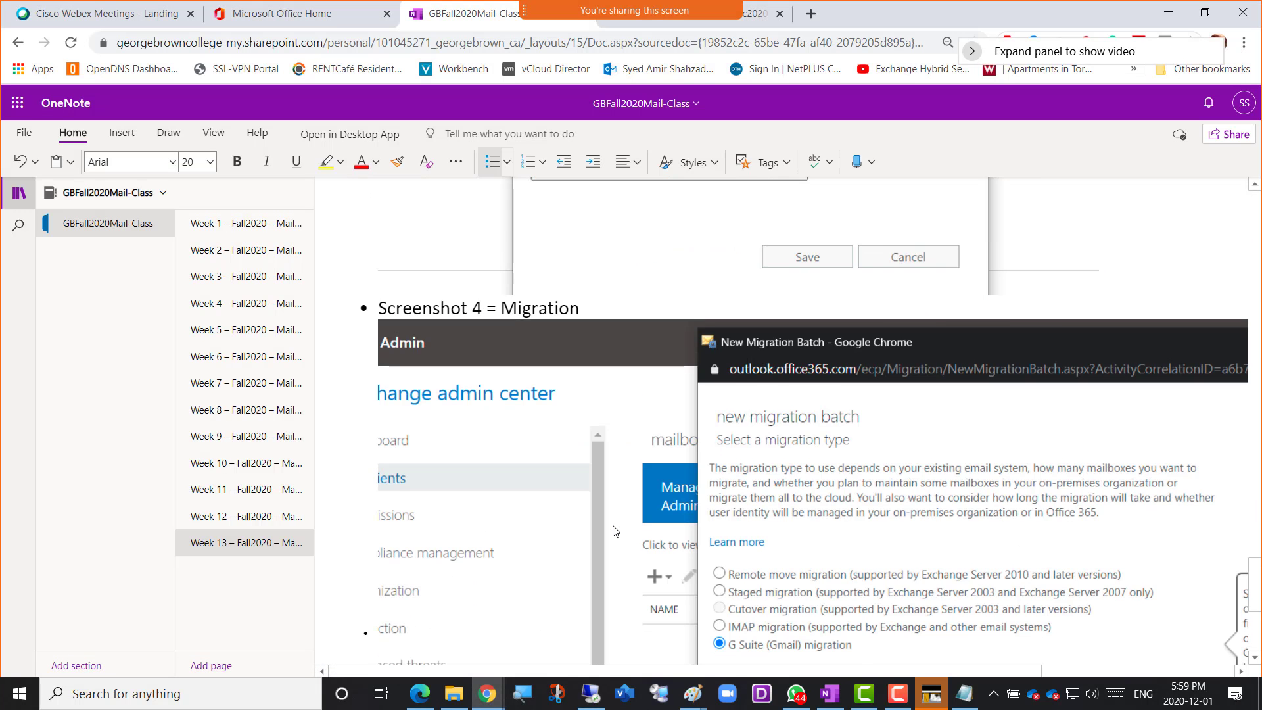
scroll(614, 531, "down", 5)
left_click(534, 630)
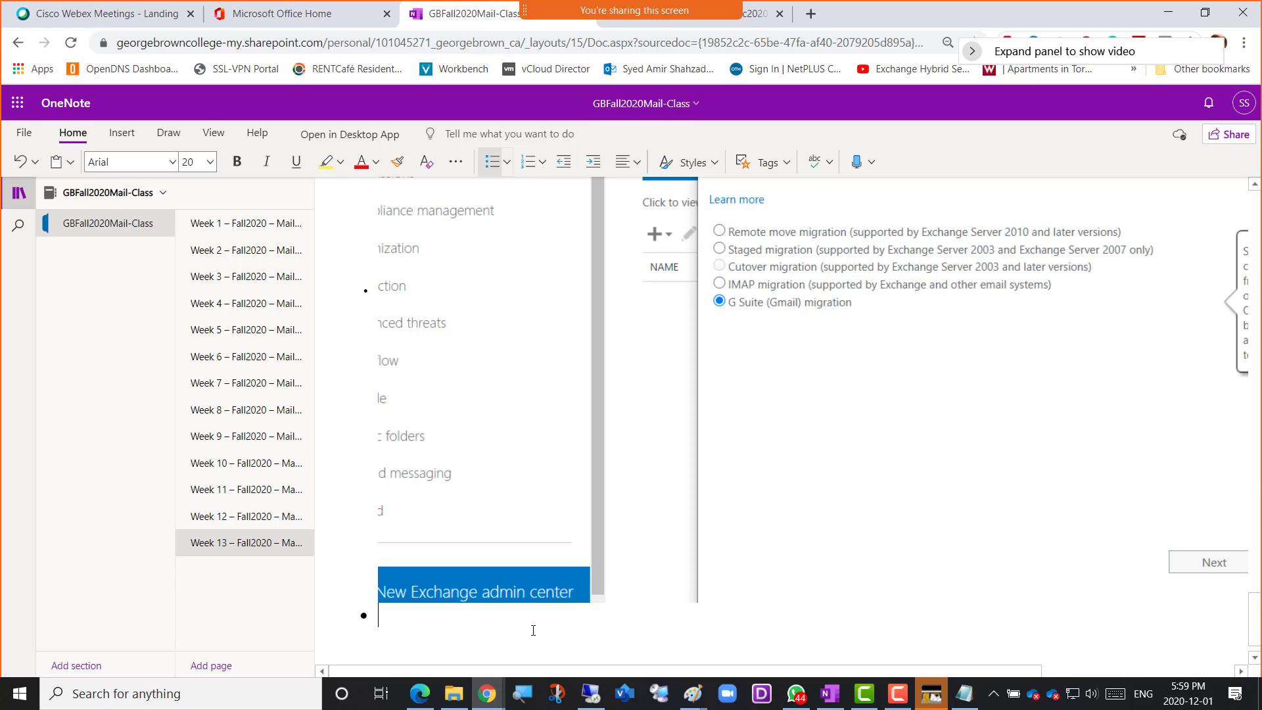
Add the caption "Screesnhot 5 = Created new Admin Role Group" and paste the captured screenshot beneath it
type("Screesnhot")
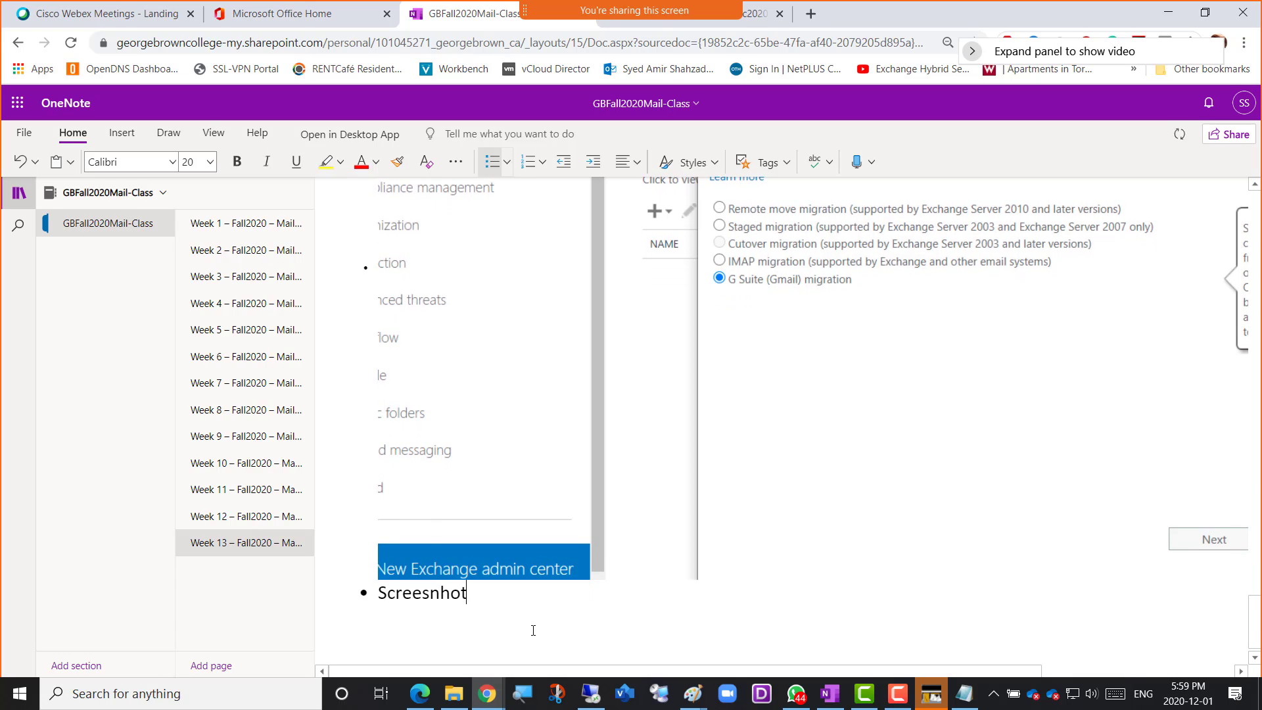
type(" 5 ")
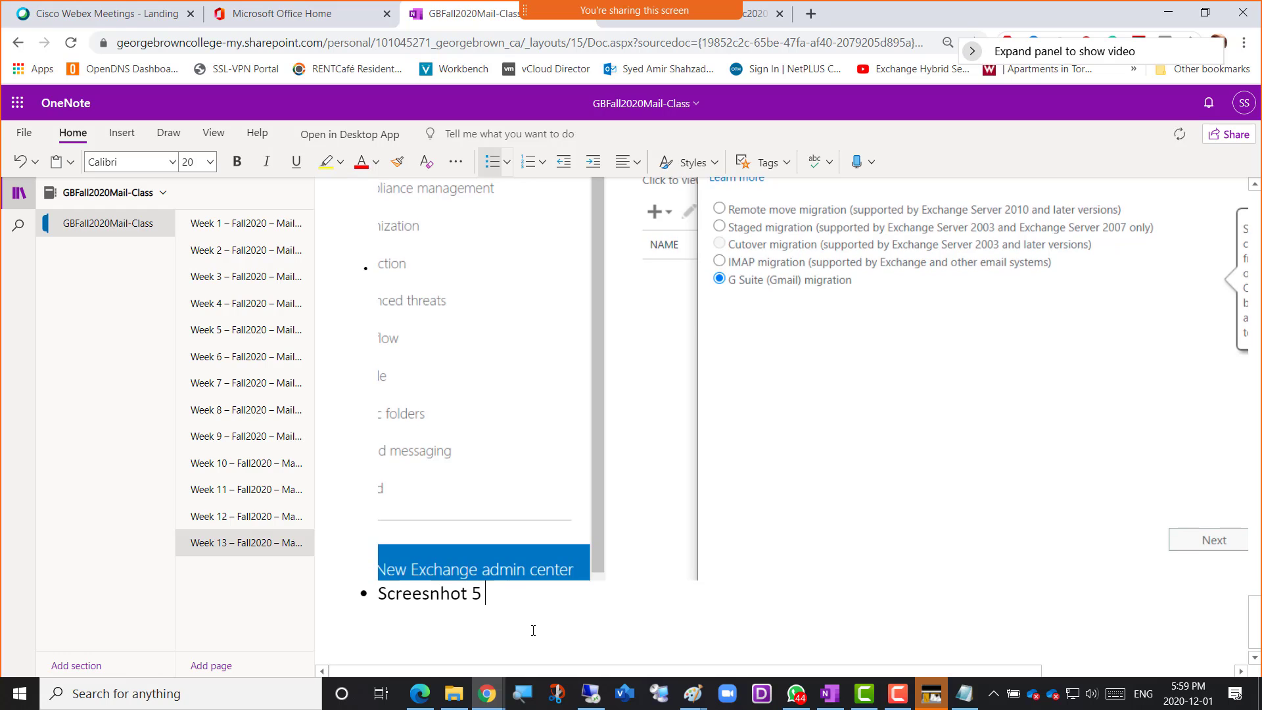
type("= Created")
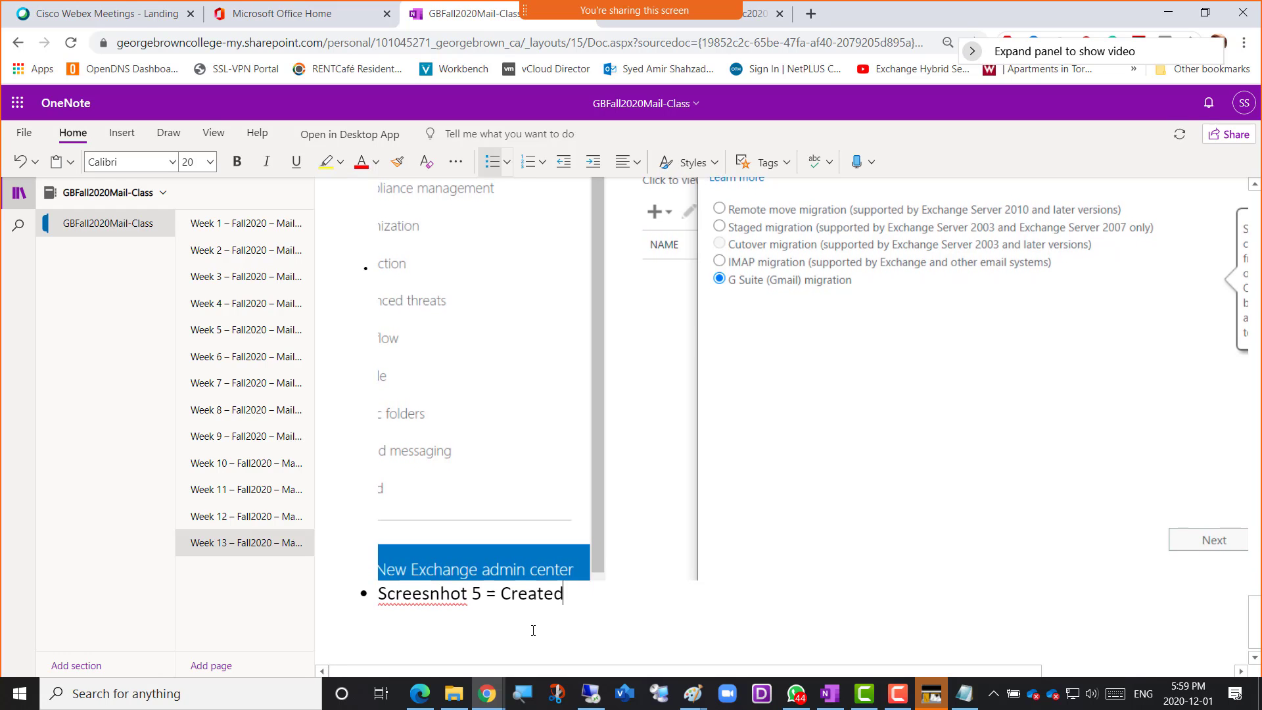
type(" new Admin R")
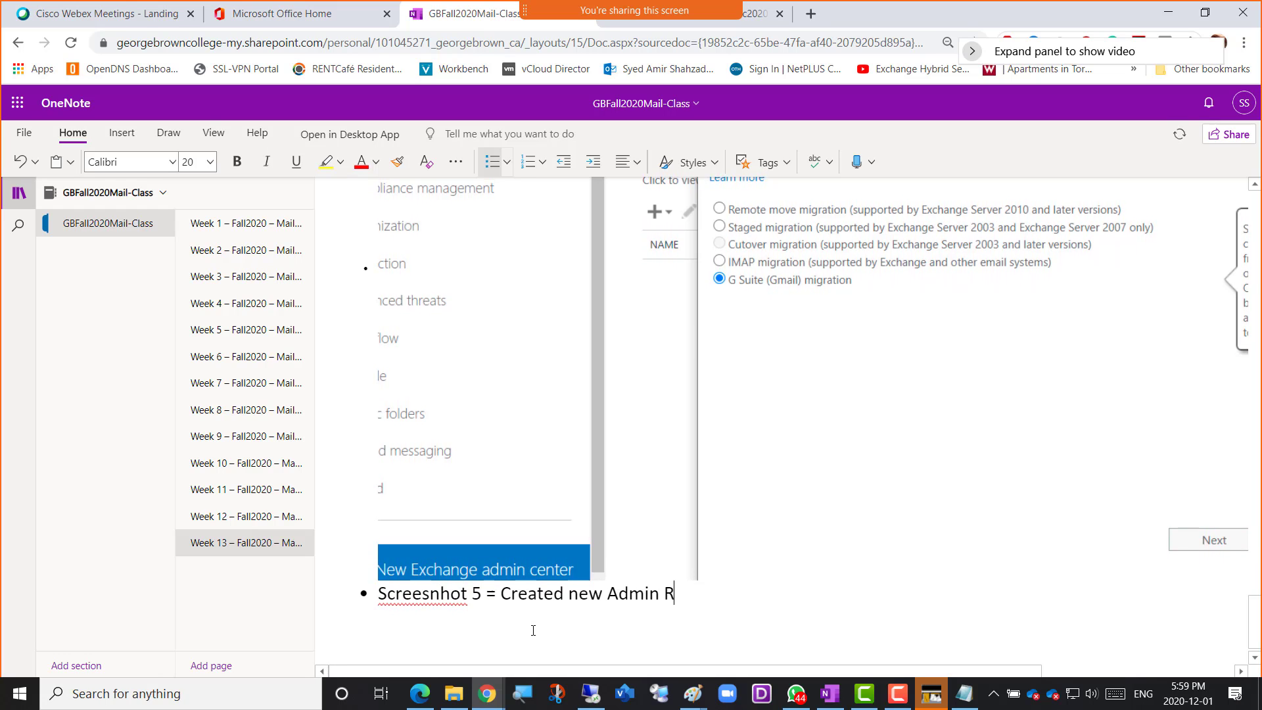
type("ole Group")
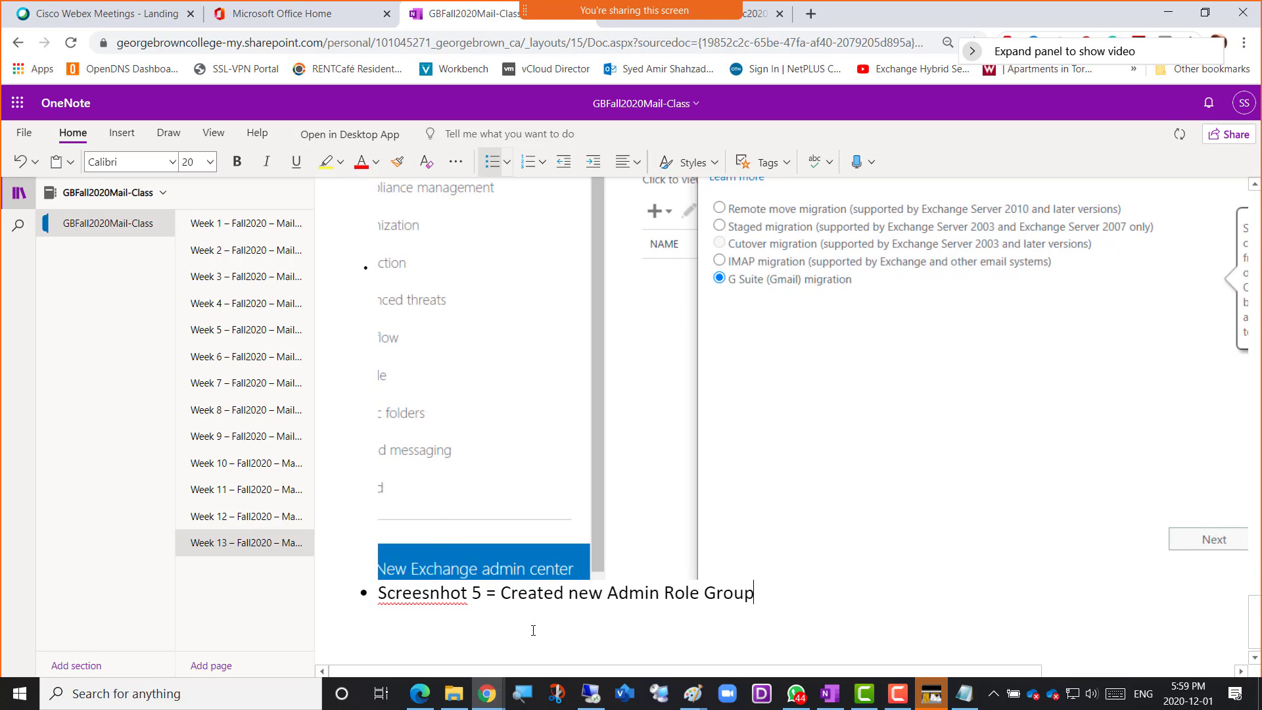
key("Return")
key("ctrl+v")
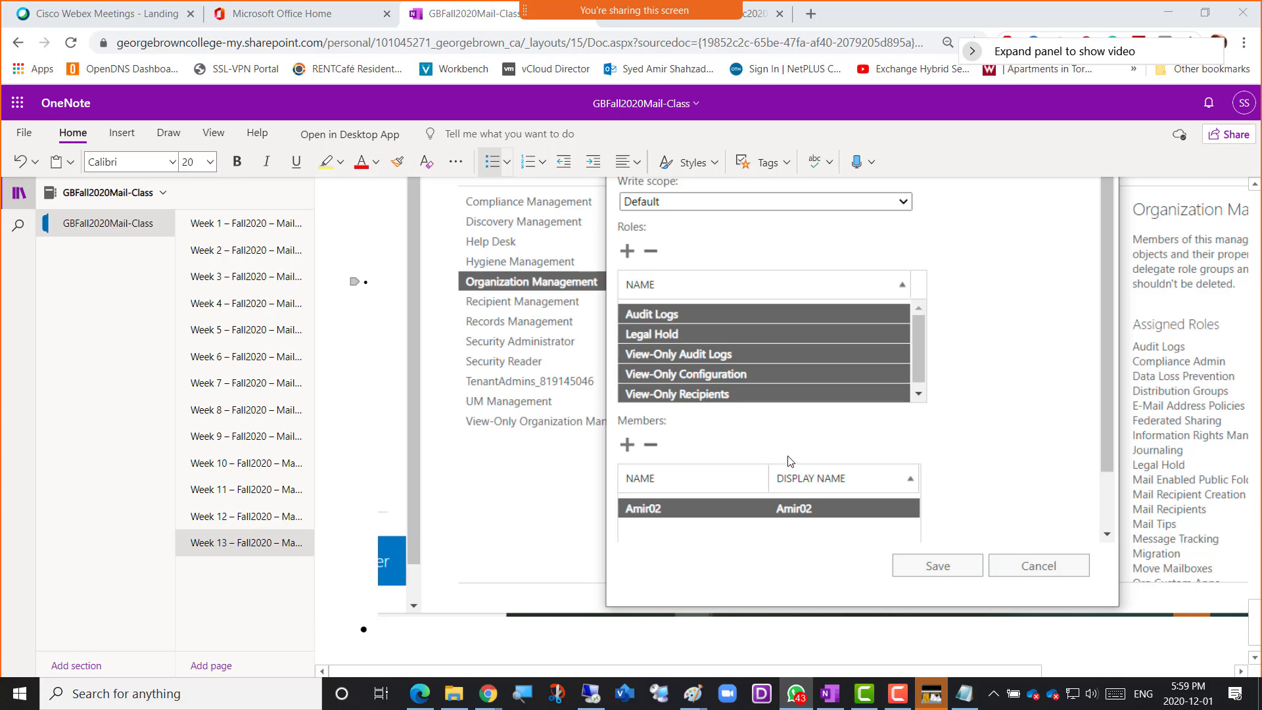
Return to the new role group form in the Exchange admin center, save Amer-CustomRole and dismiss the completion dialog
key("alt+Tab")
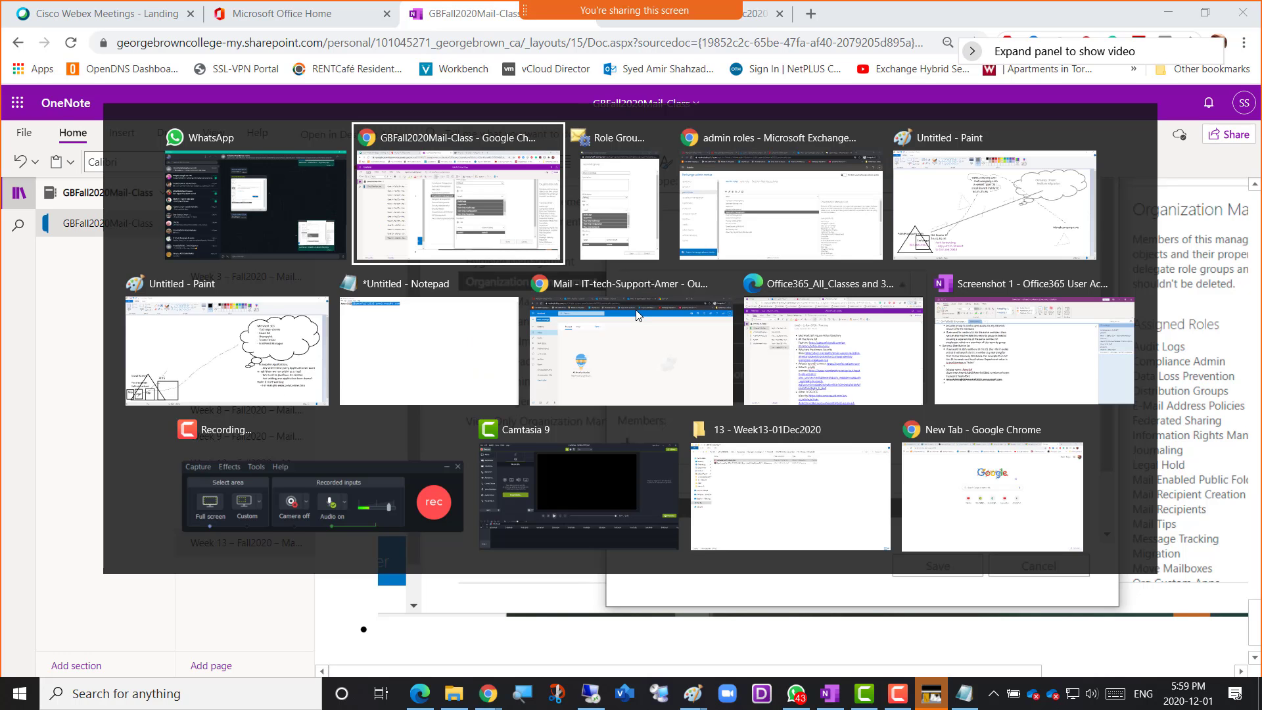
key("Tab")
key("Tab")
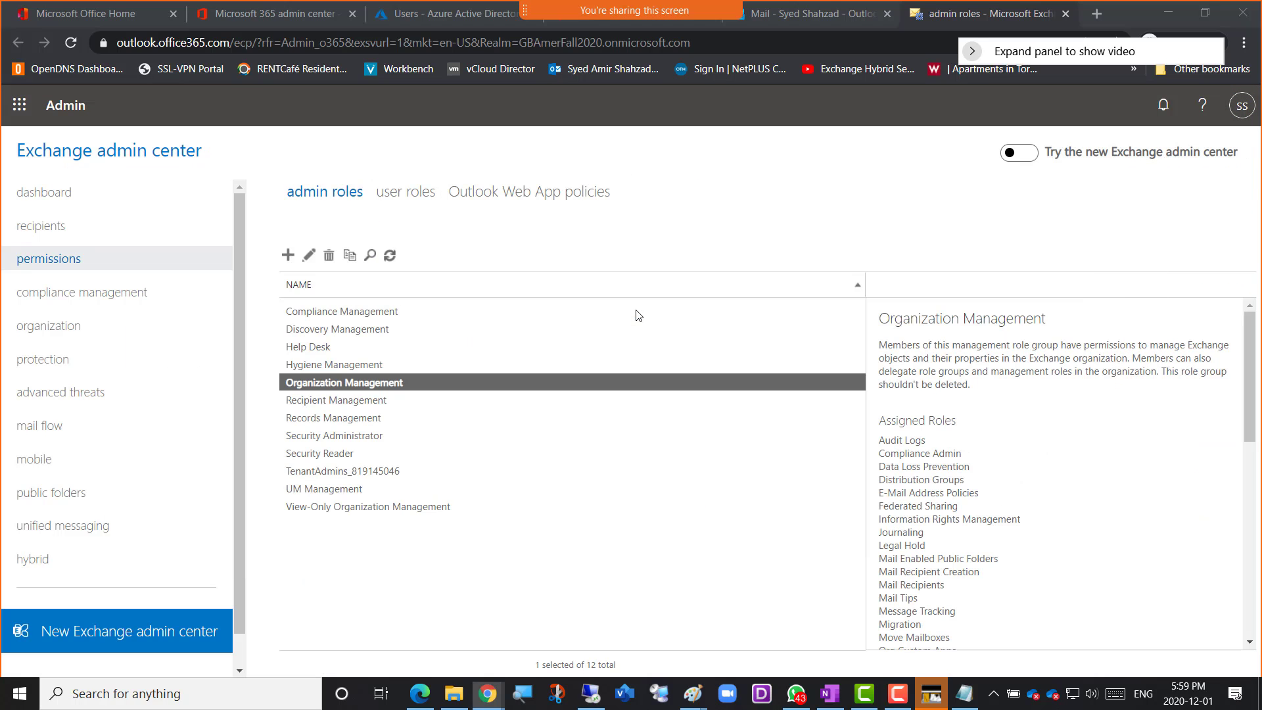
key("alt+Tab")
key("Tab")
key("Tab")
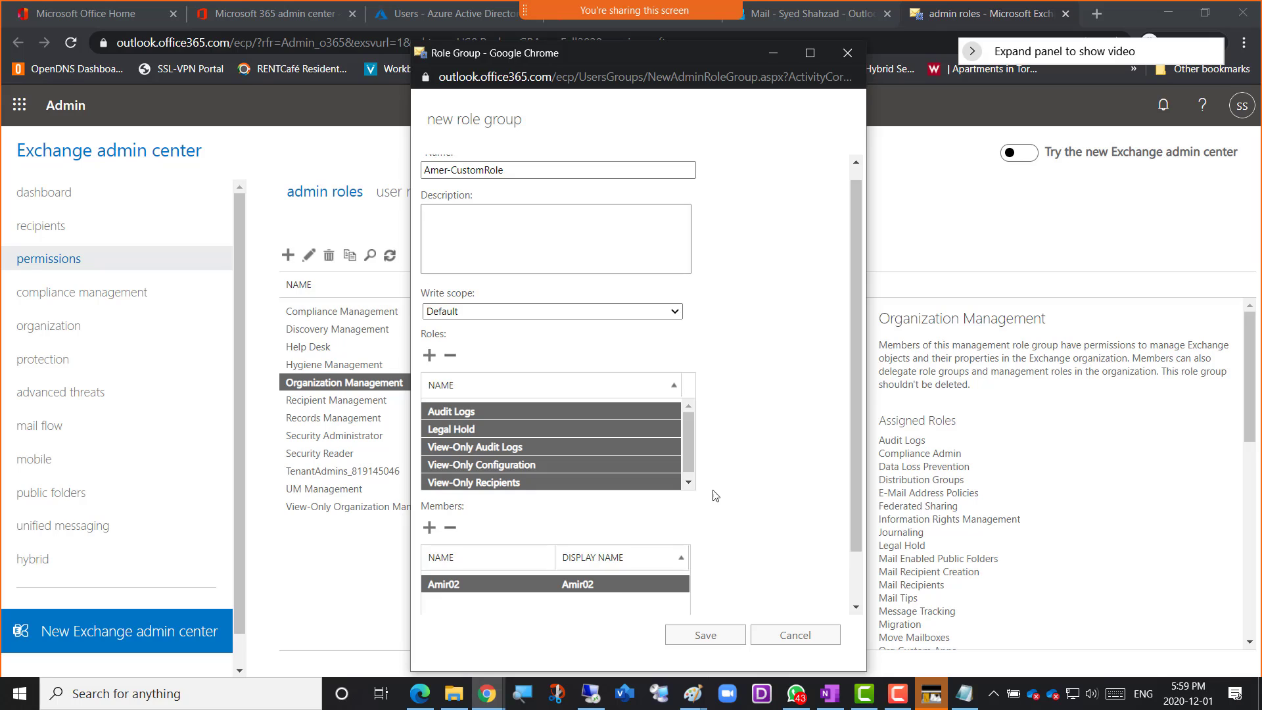
left_click(684, 644)
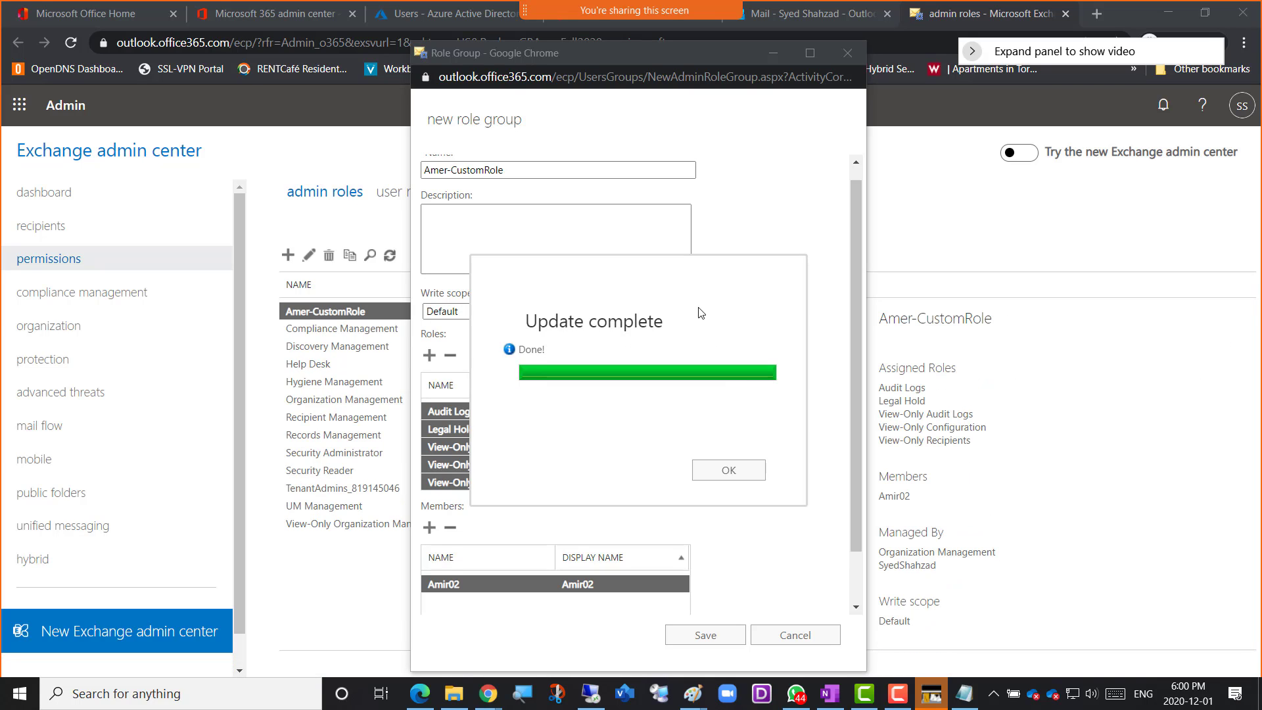
left_click(723, 473)
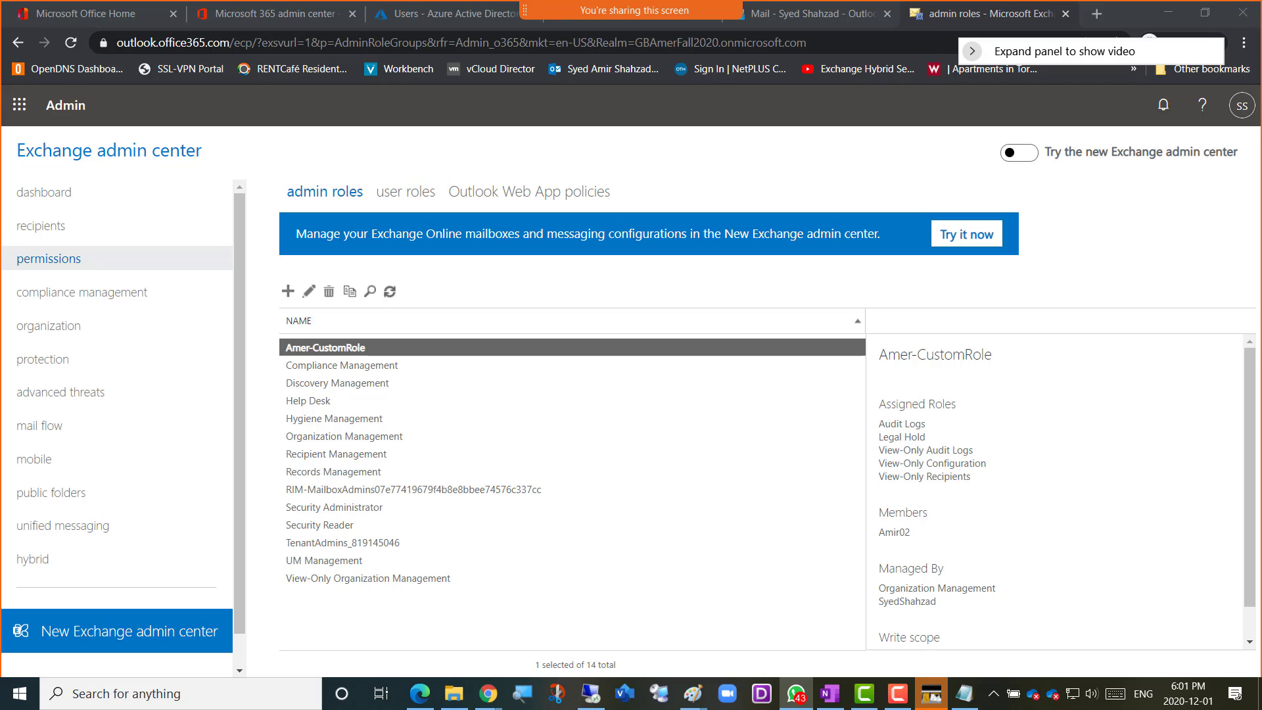
Bring the WhatsApp window into view to examine the shared role group error screenshot, and move it off the screen again
left_click_drag(1261, 20, 442, 36)
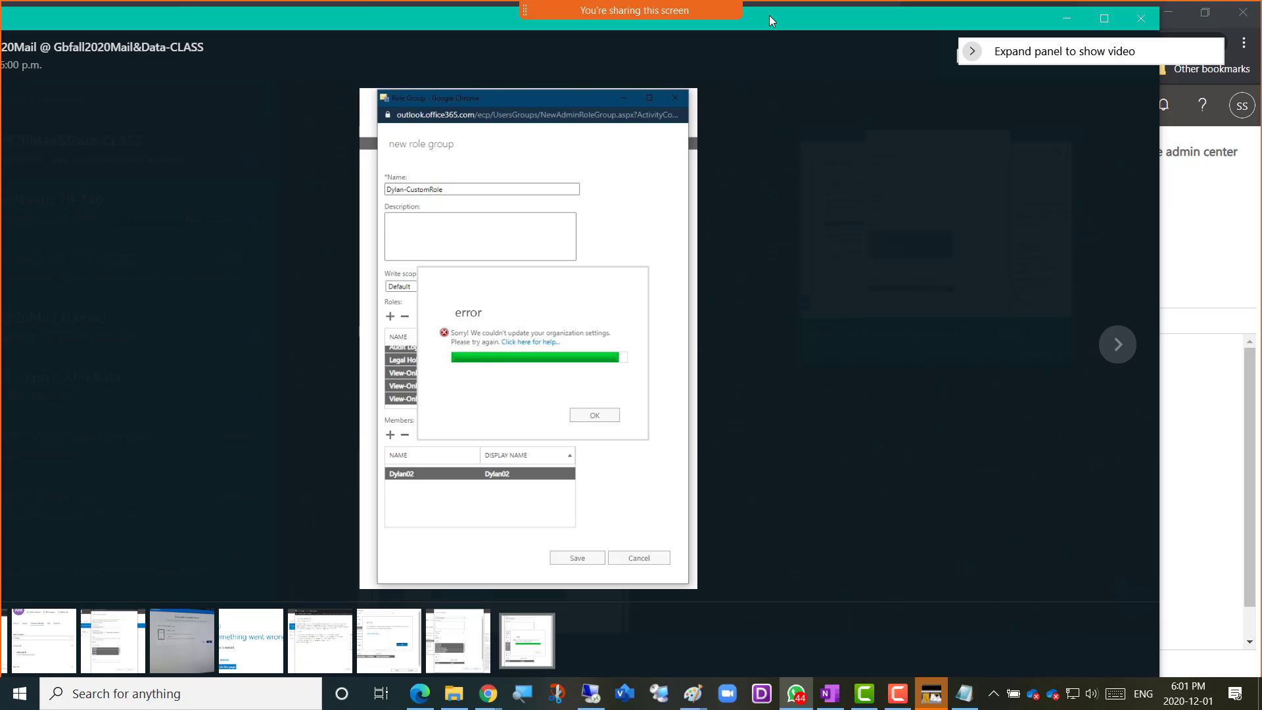
left_click_drag(769, 15, 1261, 36)
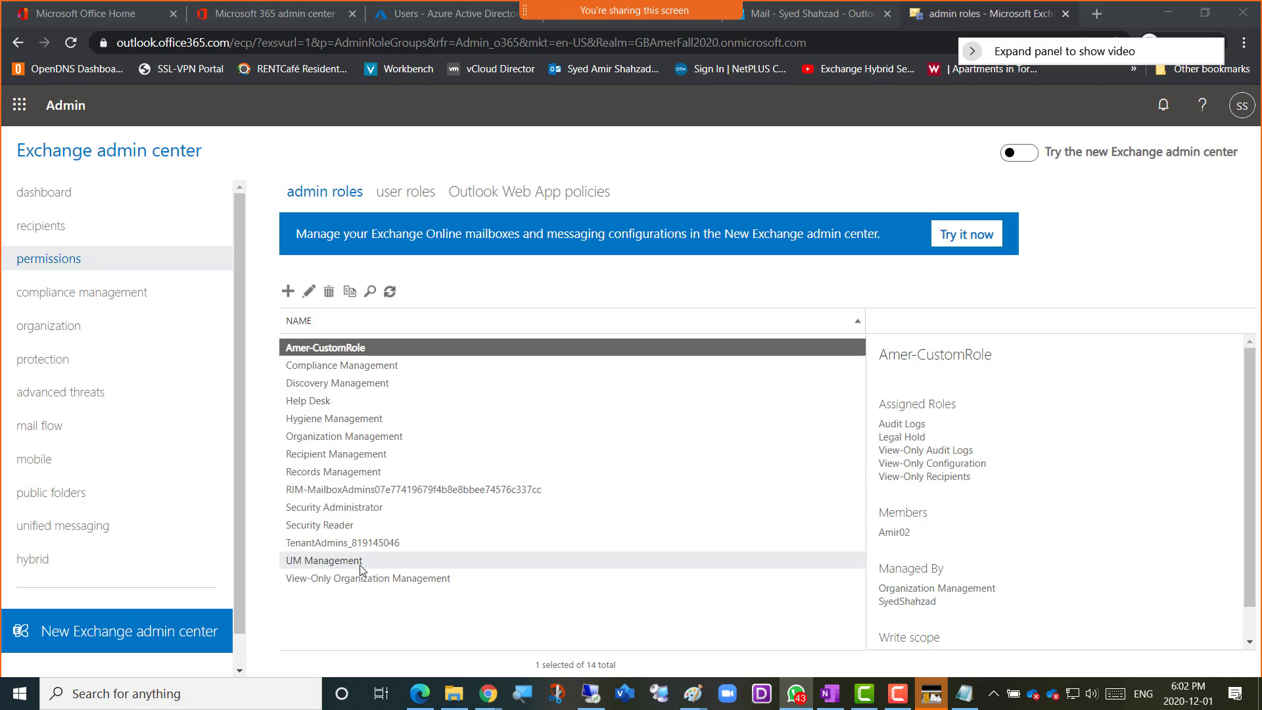
Show the user roles list, look over the form for a new role assignment policy and cancel it without saving
left_click(393, 198)
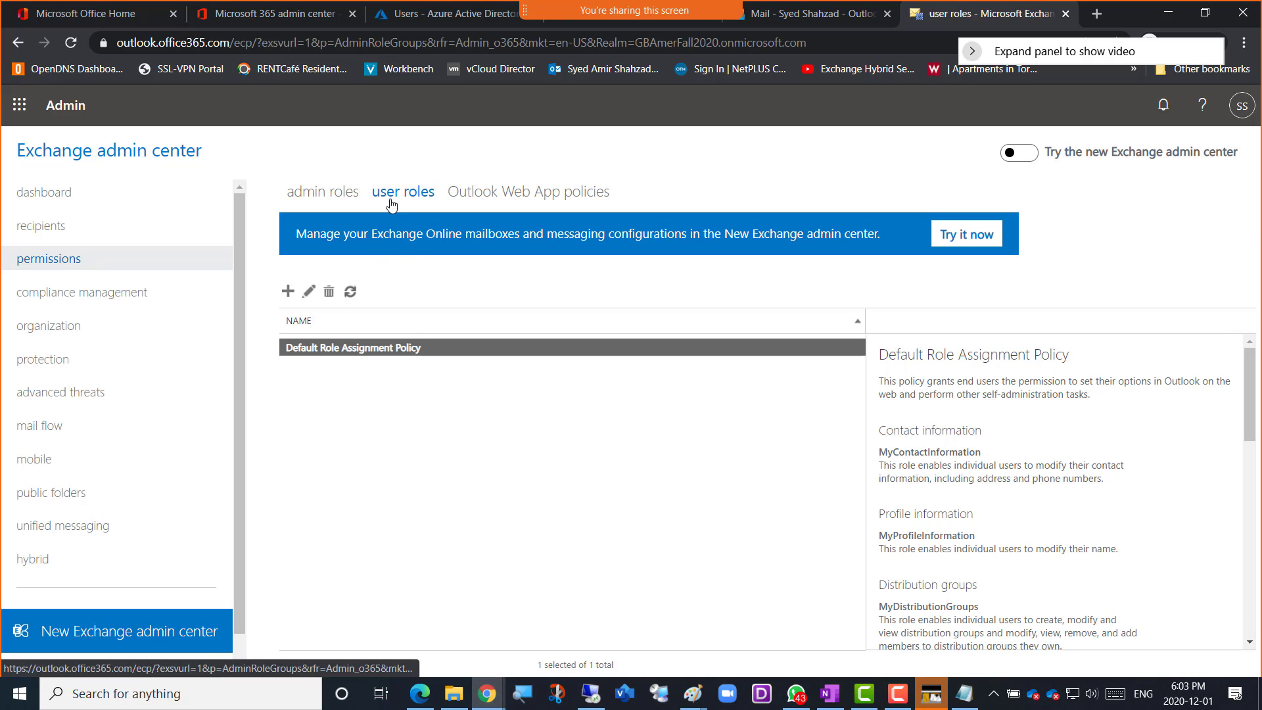
left_click(288, 294)
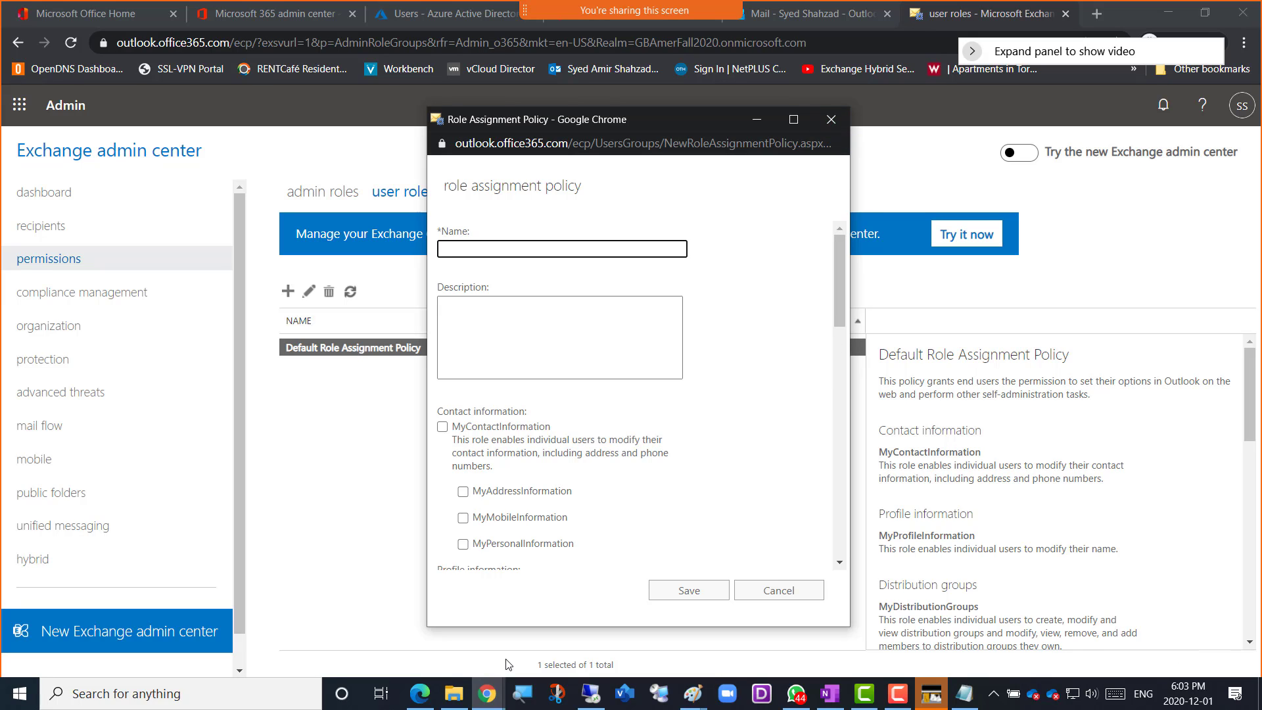
left_click(781, 591)
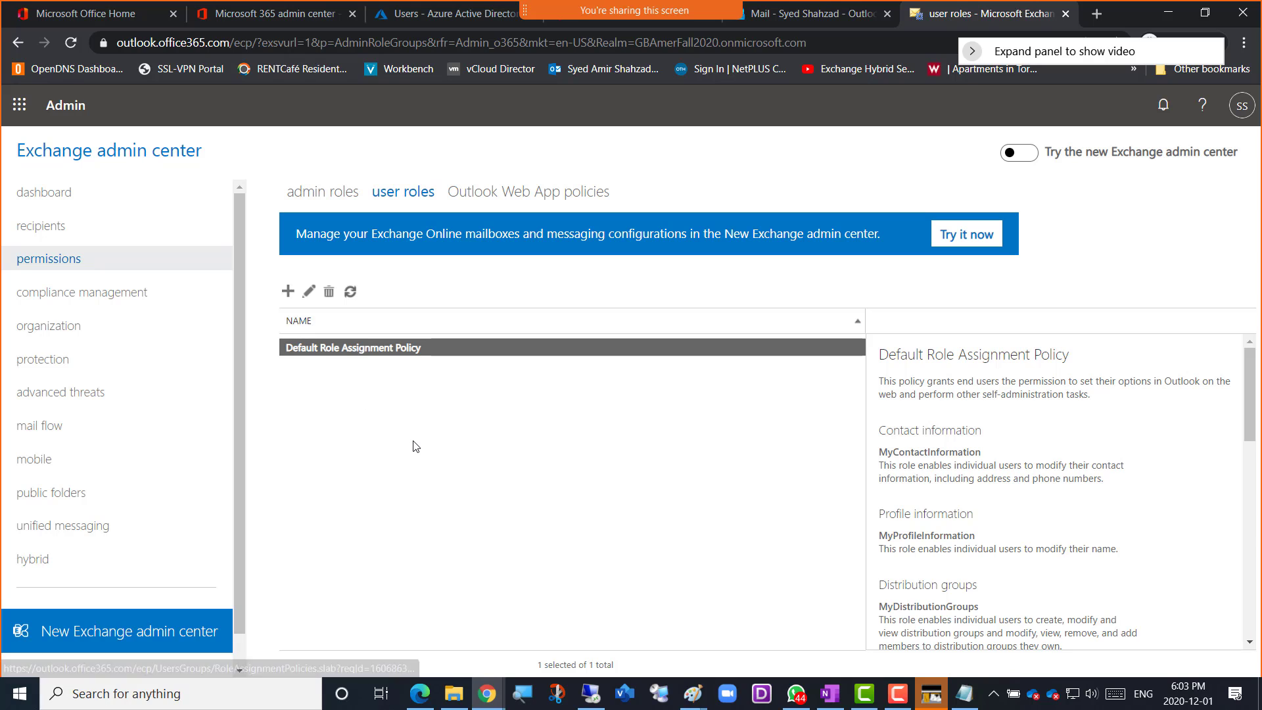
left_click(667, 550)
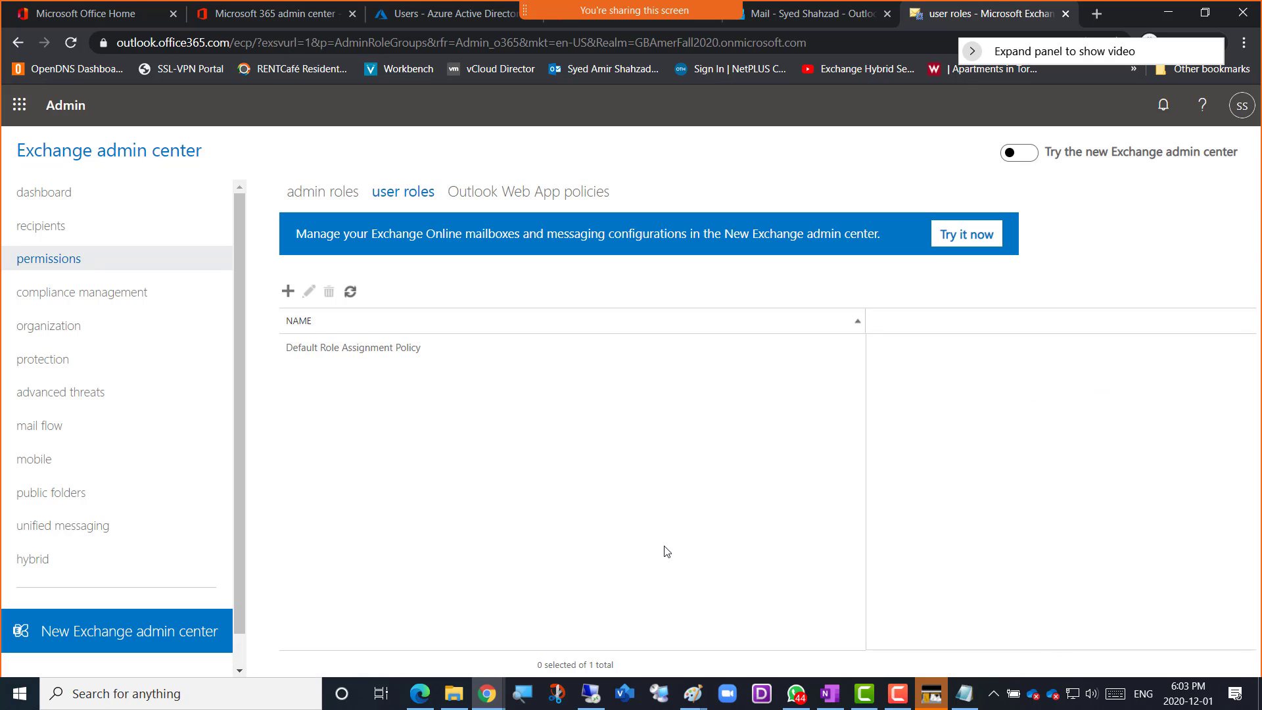
Switch to the GBFall2020Mail-Class OneNote notebook in Chrome and go to the end of the Week 13 page
left_click(830, 697)
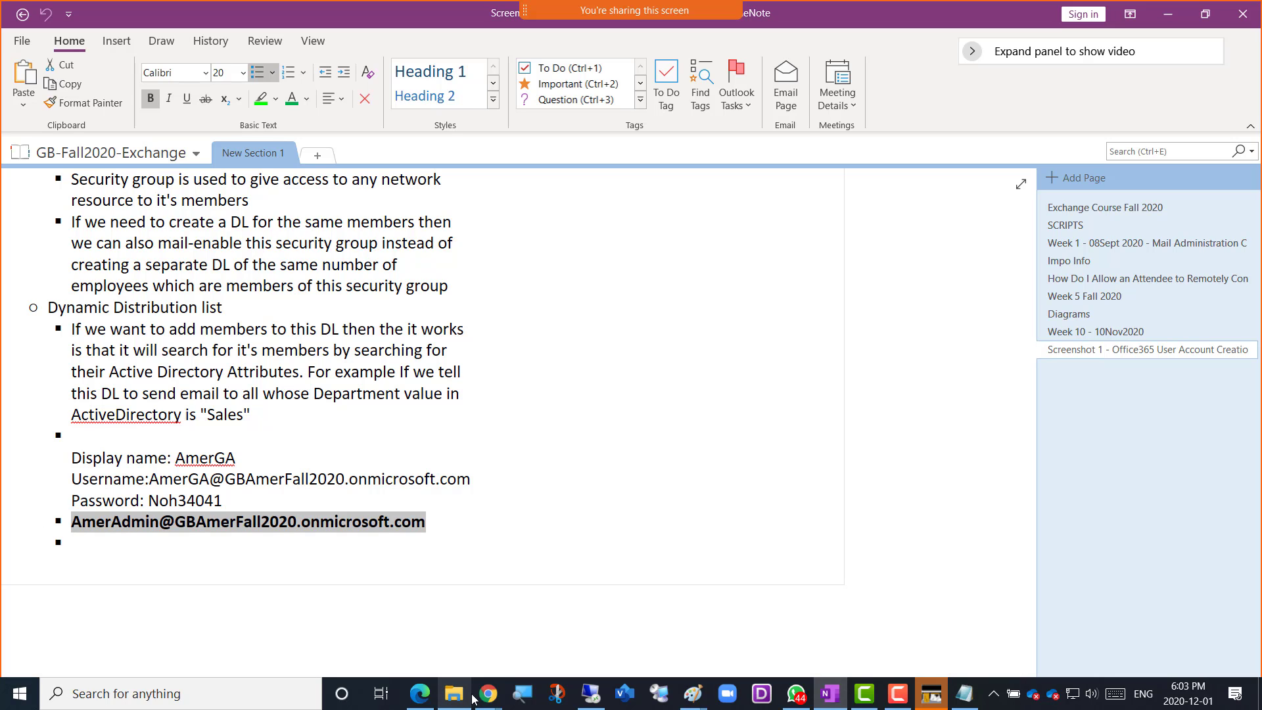
mouse_move(497, 704)
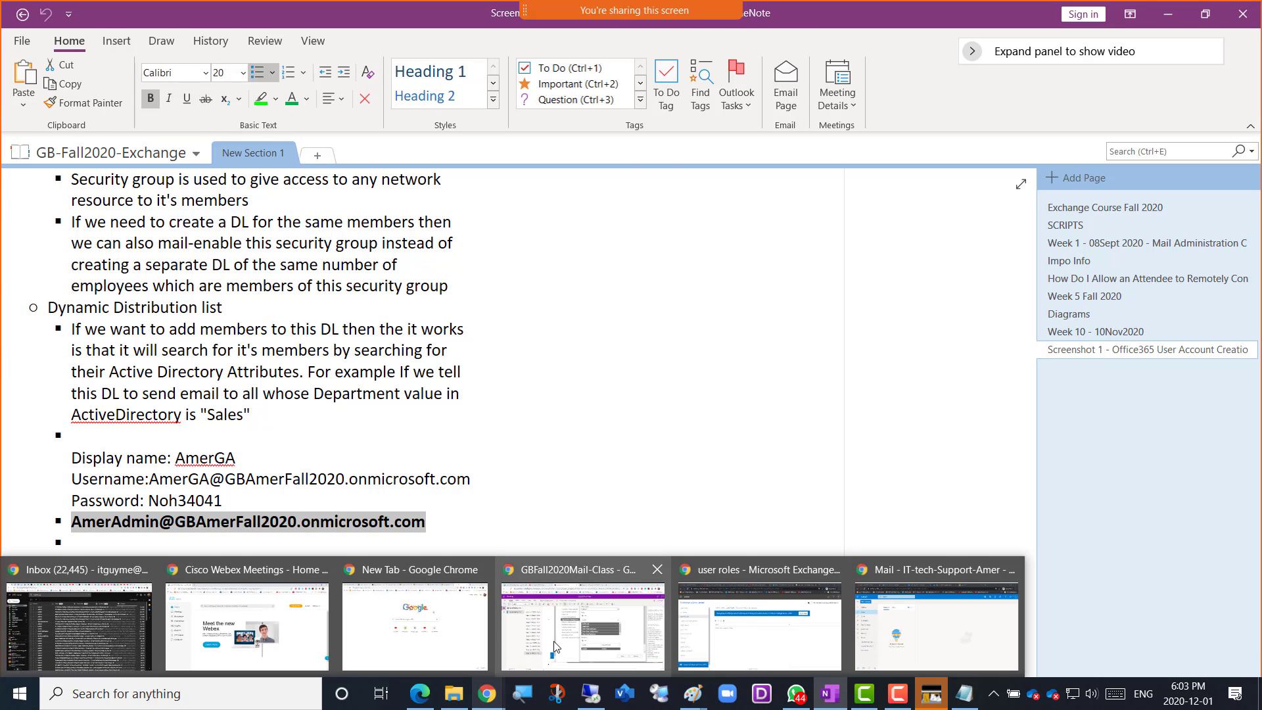
left_click(583, 626)
scroll(542, 621, "down", 1)
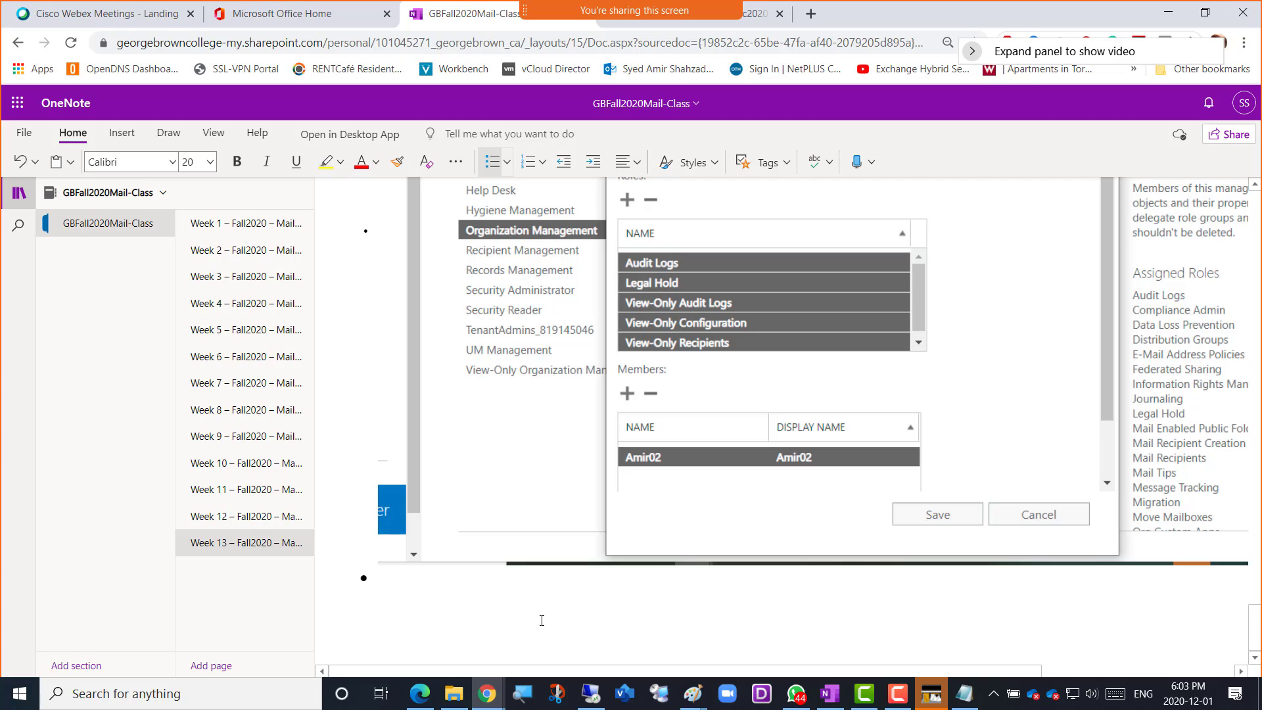
Add the line "----Break--------Class Starts 6:20-----------" in the empty bullet below the last screenshot
type("----Break--------Class Stat")
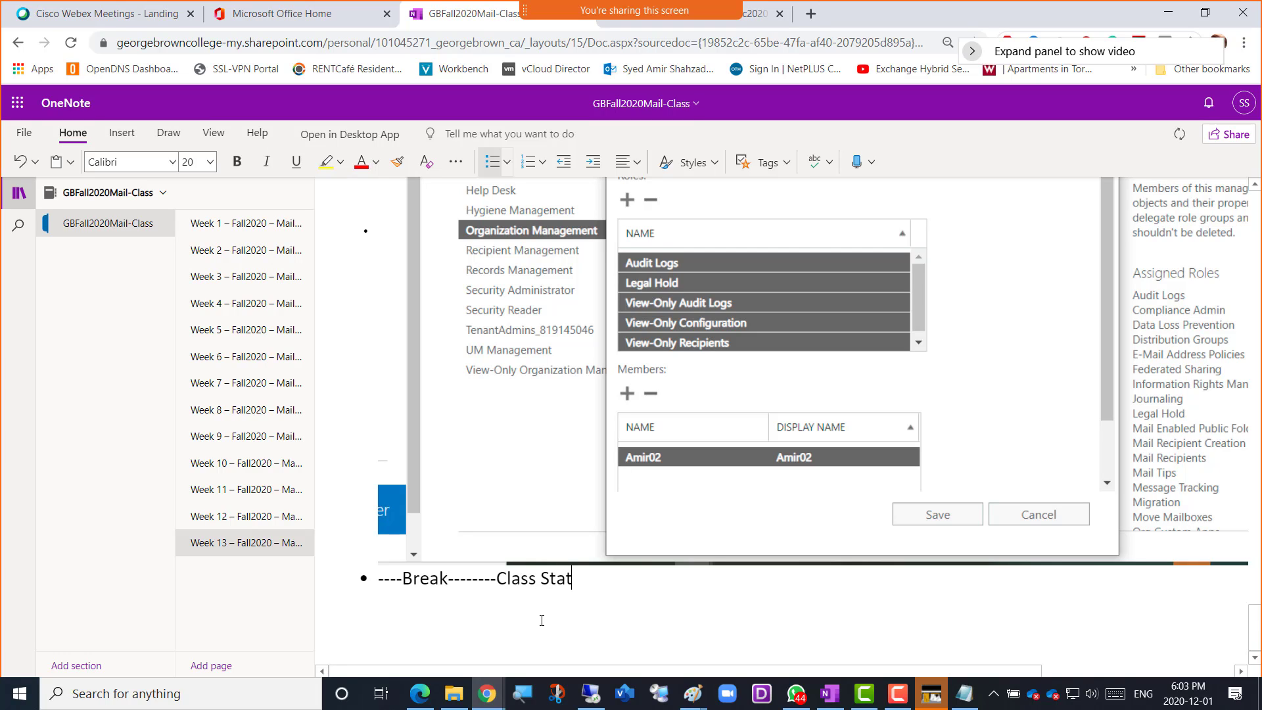
key("BackSpace")
type("rts")
type(" 5")
type(":20")
key("BackSpace")
key("BackSpace")
key("BackSpace")
key("BackSpace")
type("6:20-----------")
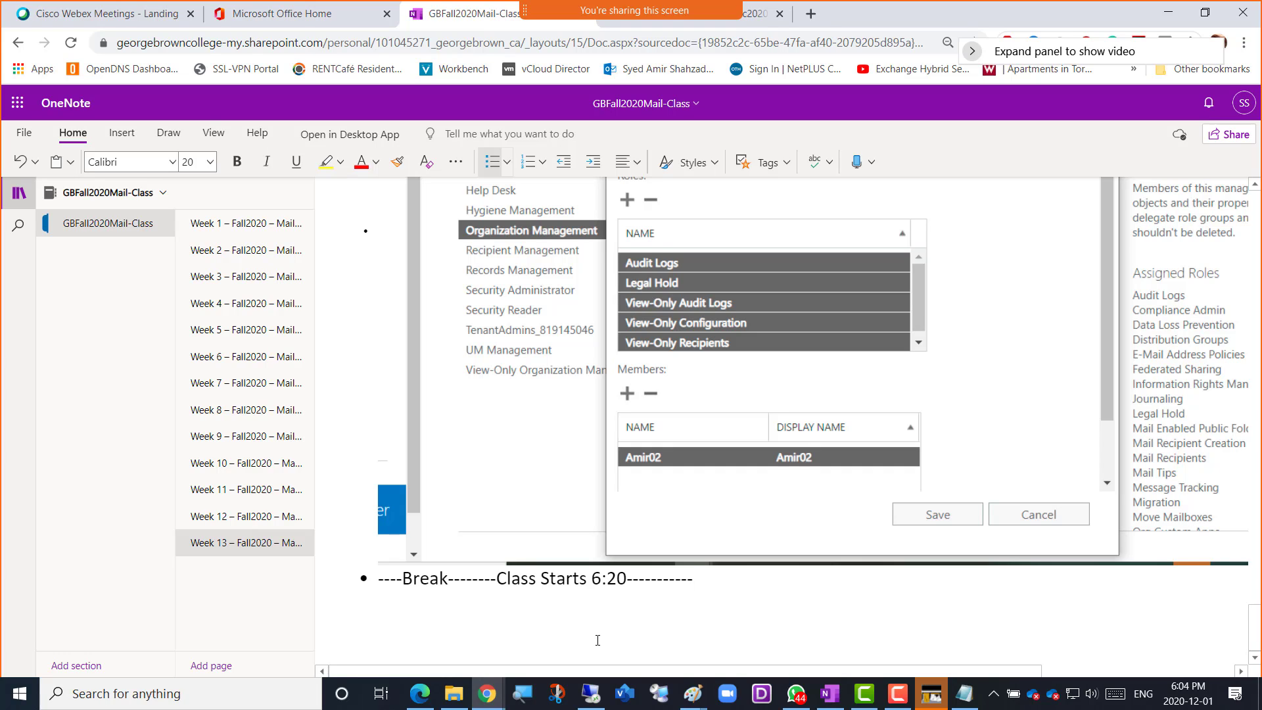
Change the class start time in the break line to 6:24
scroll(616, 590, "up", 4)
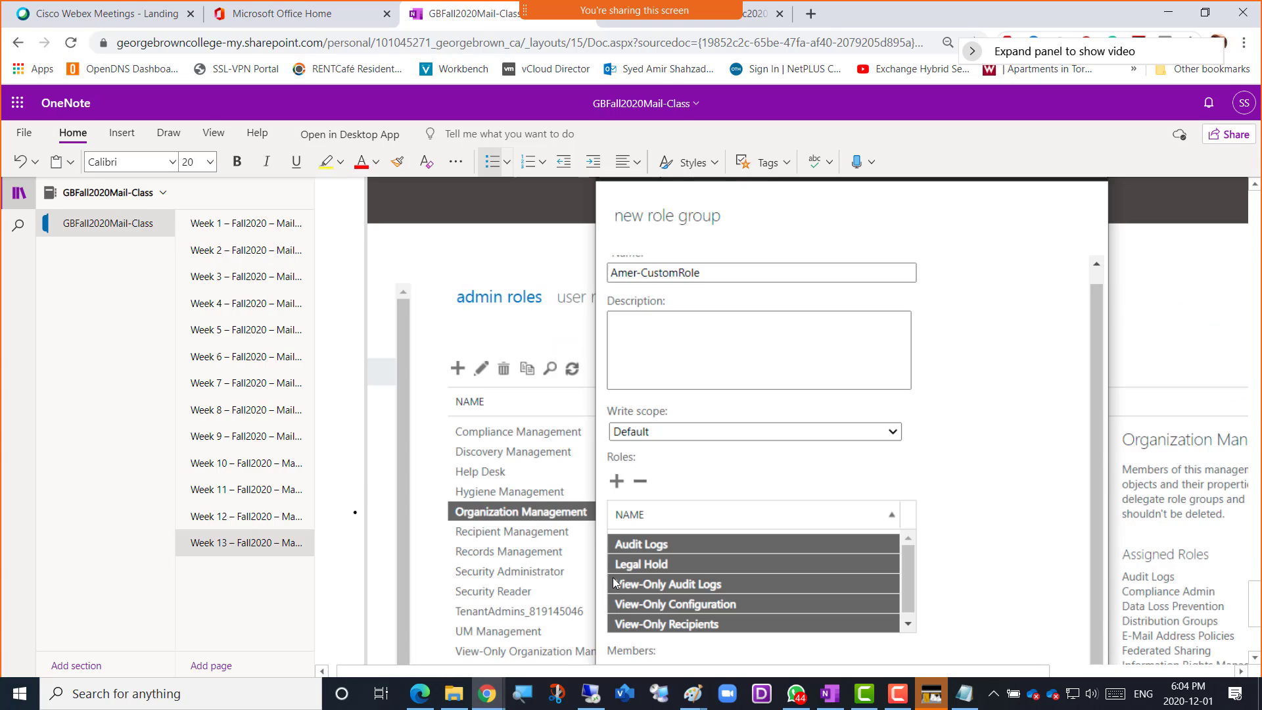
scroll(613, 573, "down", 4)
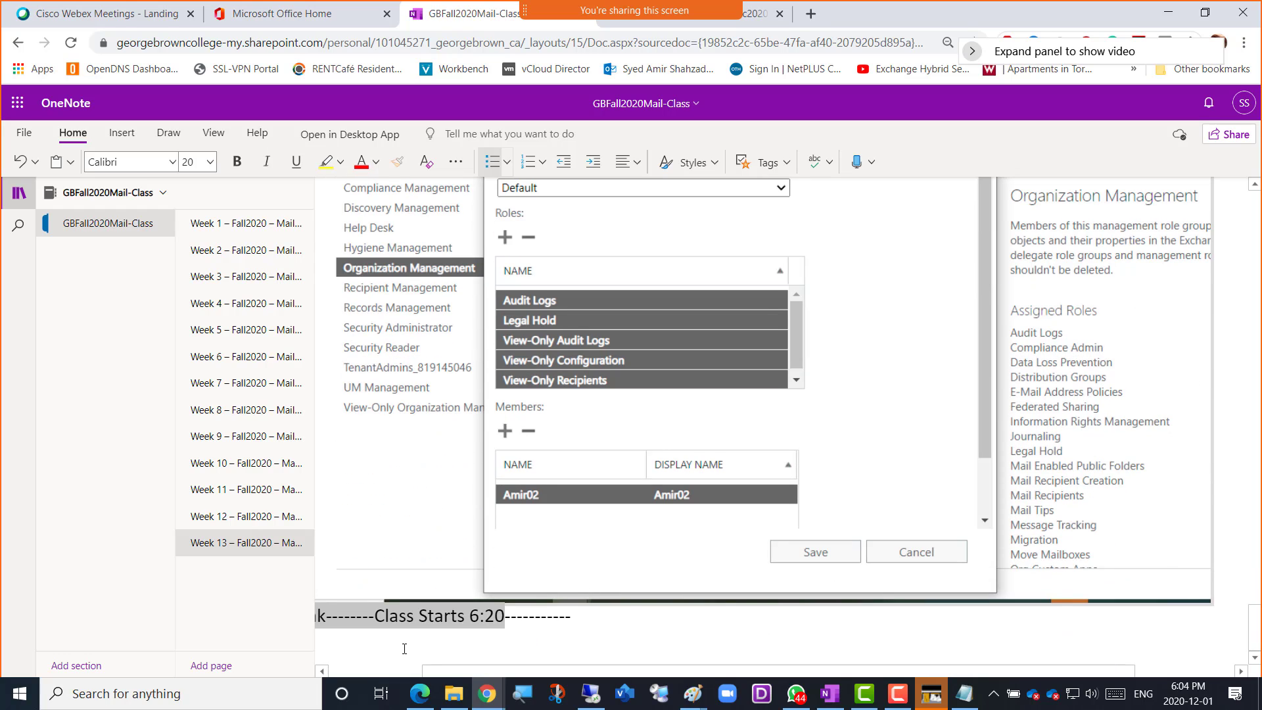
left_click(505, 622)
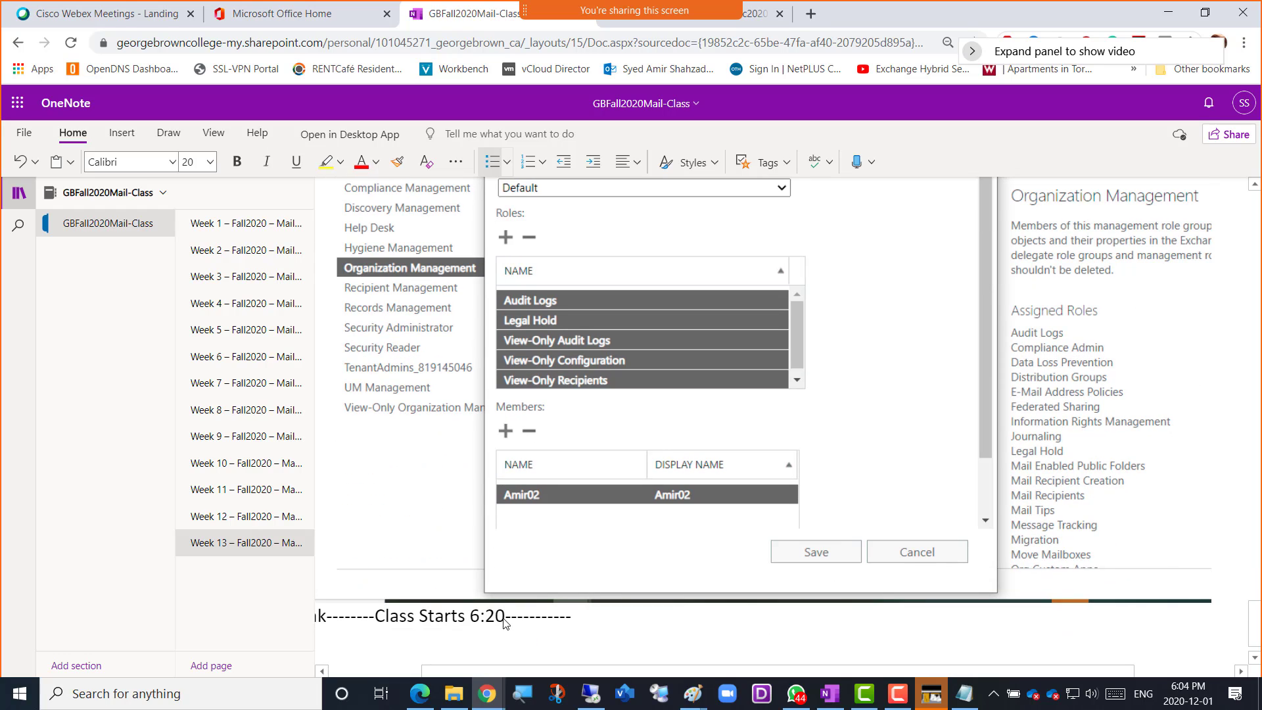
key("BackSpace")
type("4")
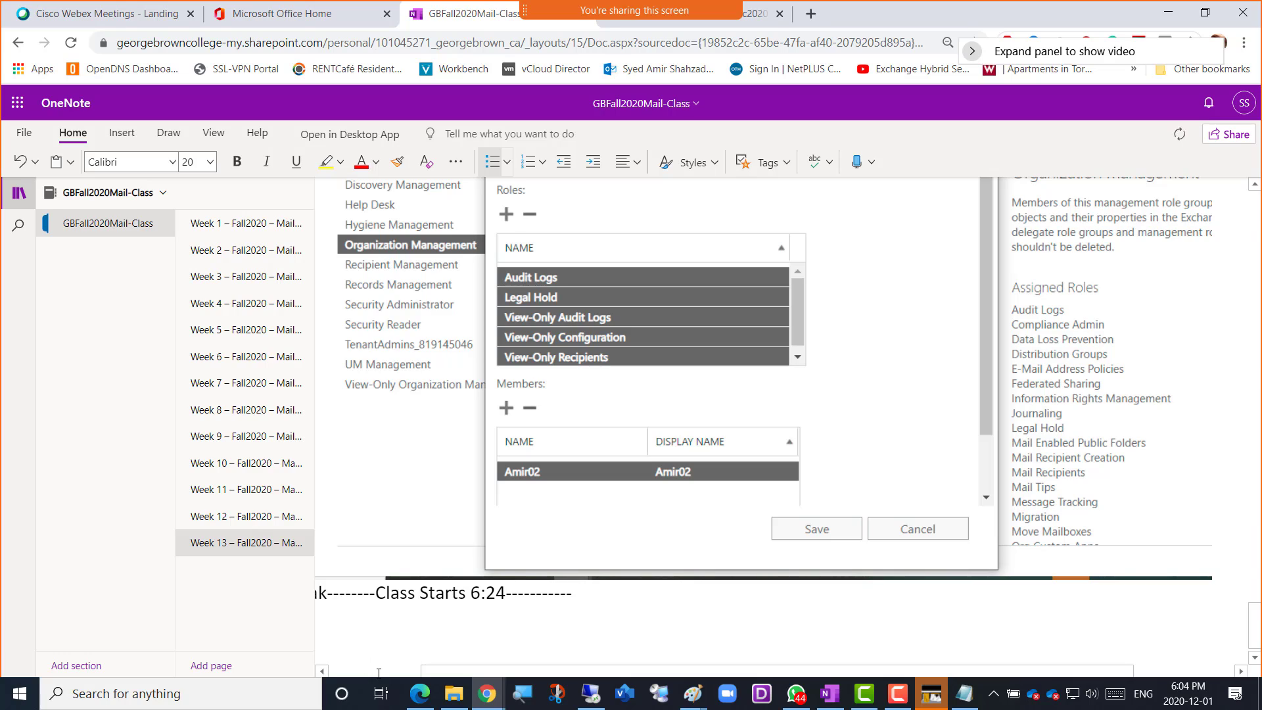
left_click(378, 672)
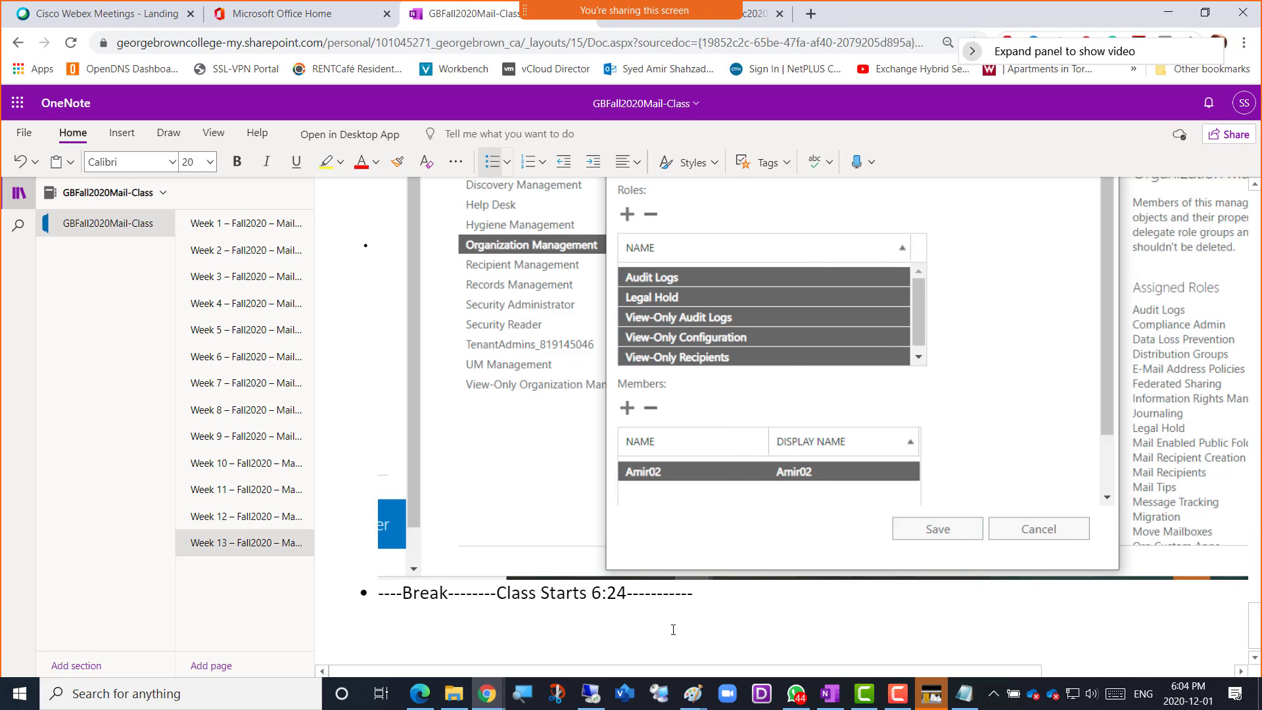
Mute the microphone and pause the running screen recording in the Camtasia recorder
key("XF86AudioMicMute")
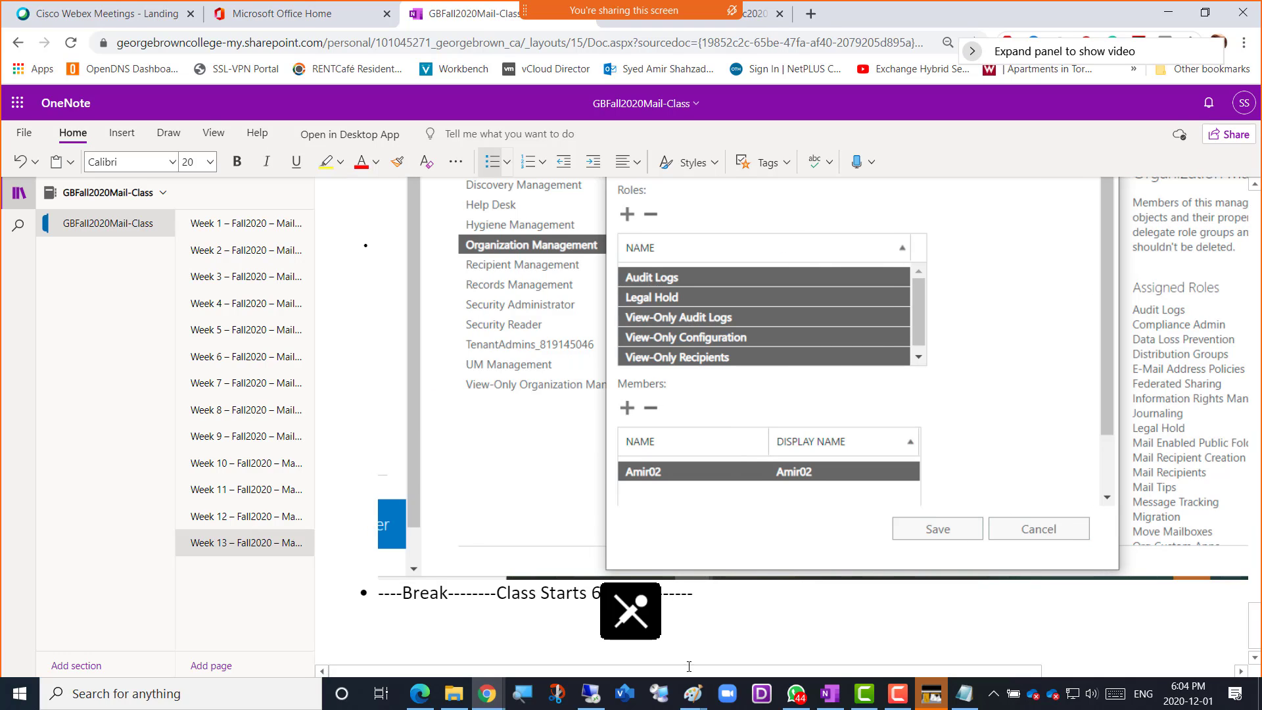
left_click(902, 700)
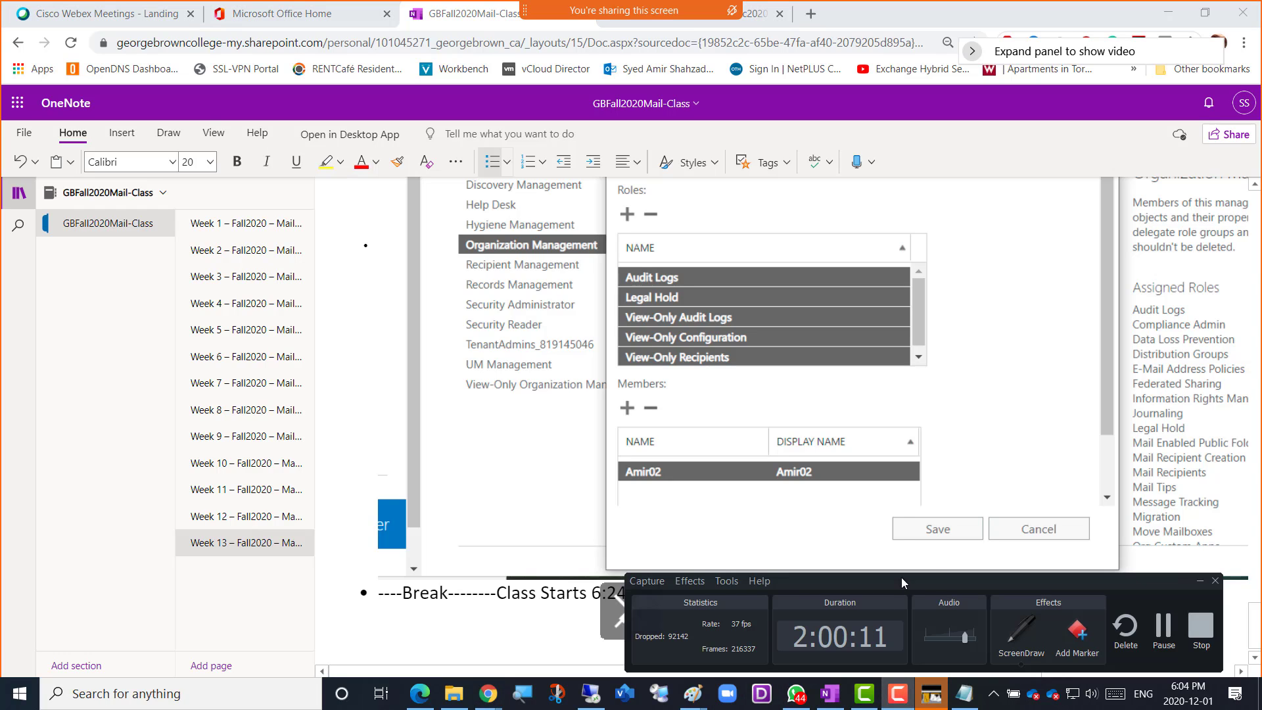
left_click_drag(935, 581, 566, 489)
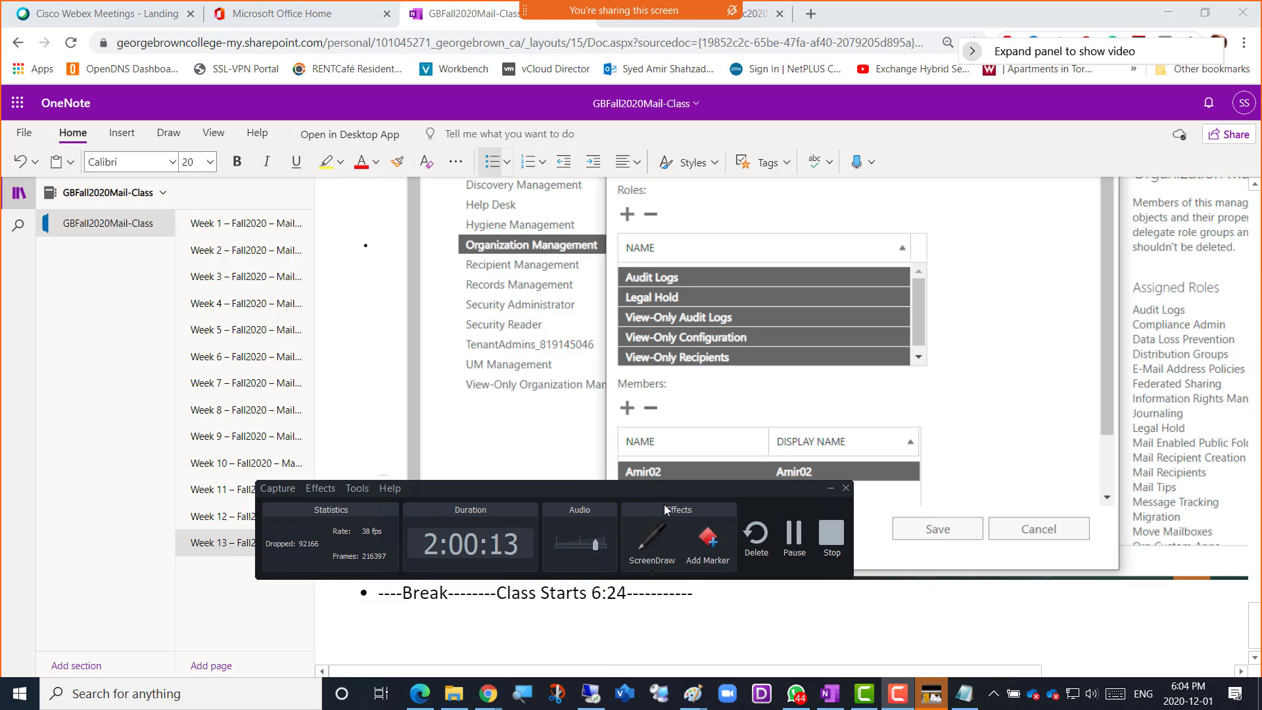
left_click(786, 529)
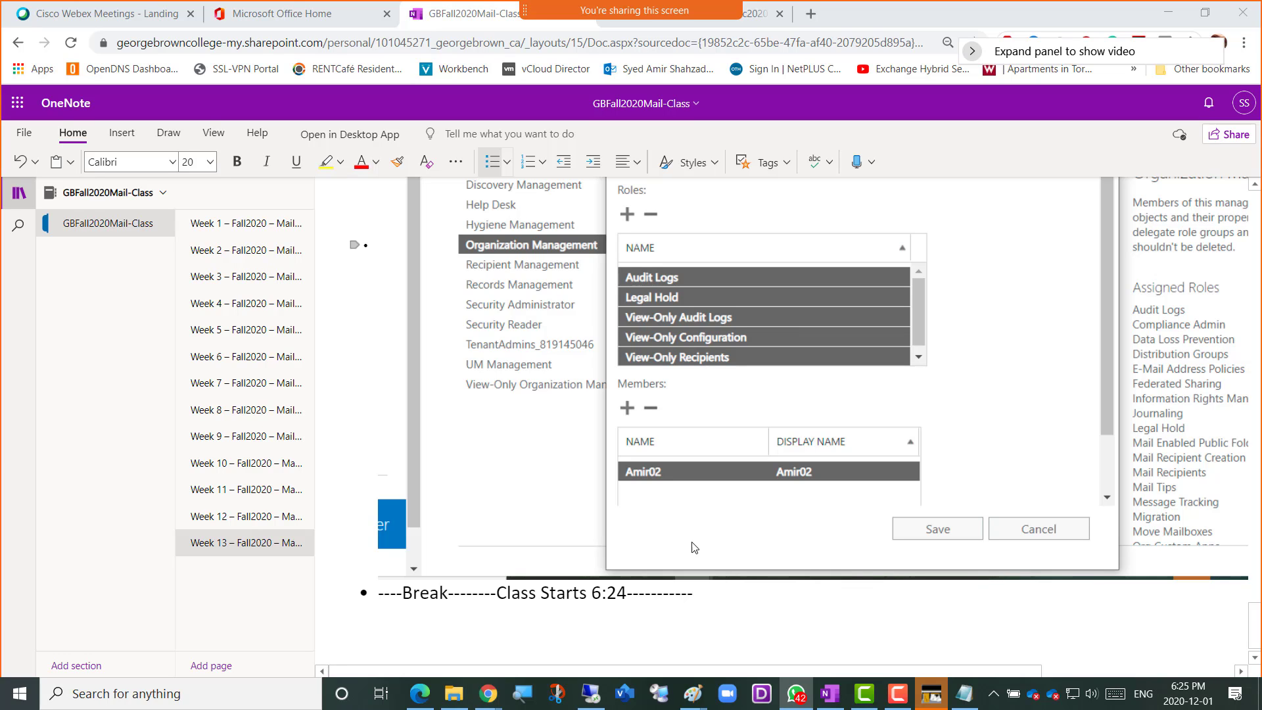
Switch back to the user roles in the Exchange admin center and show the details of Default Role Assignment Policy
key("alt+Tab")
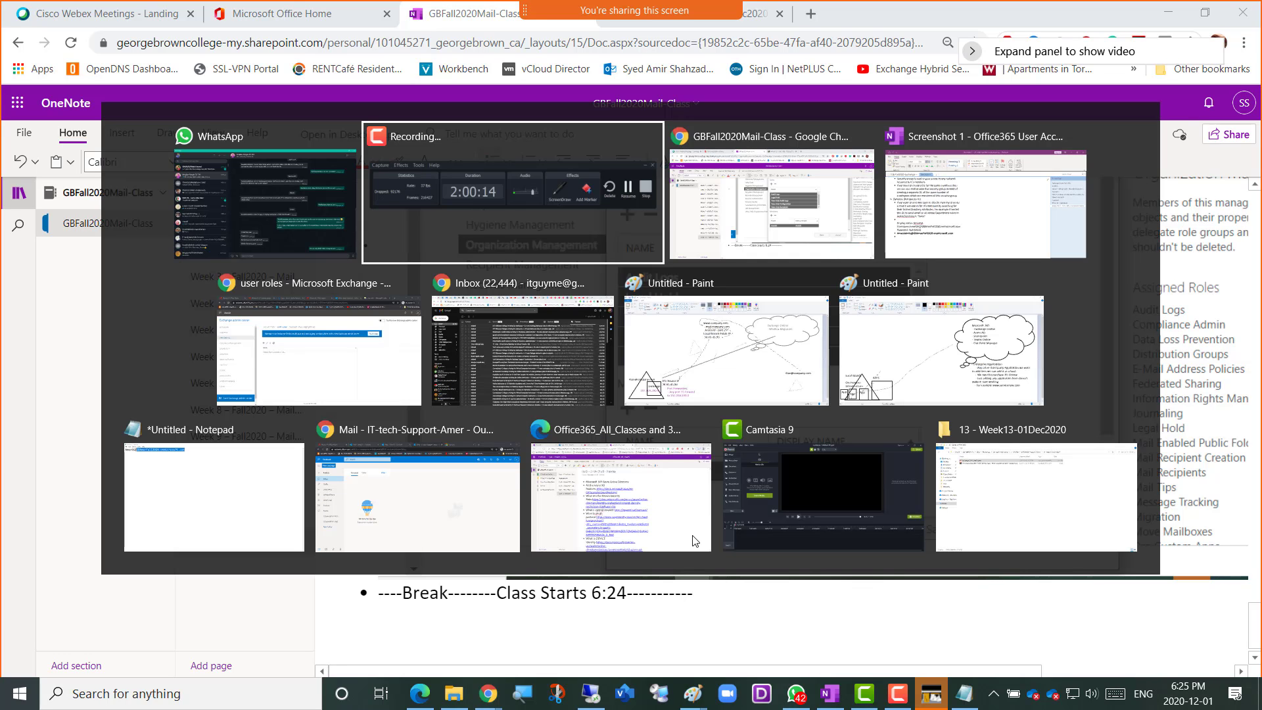
key("alt+Tab")
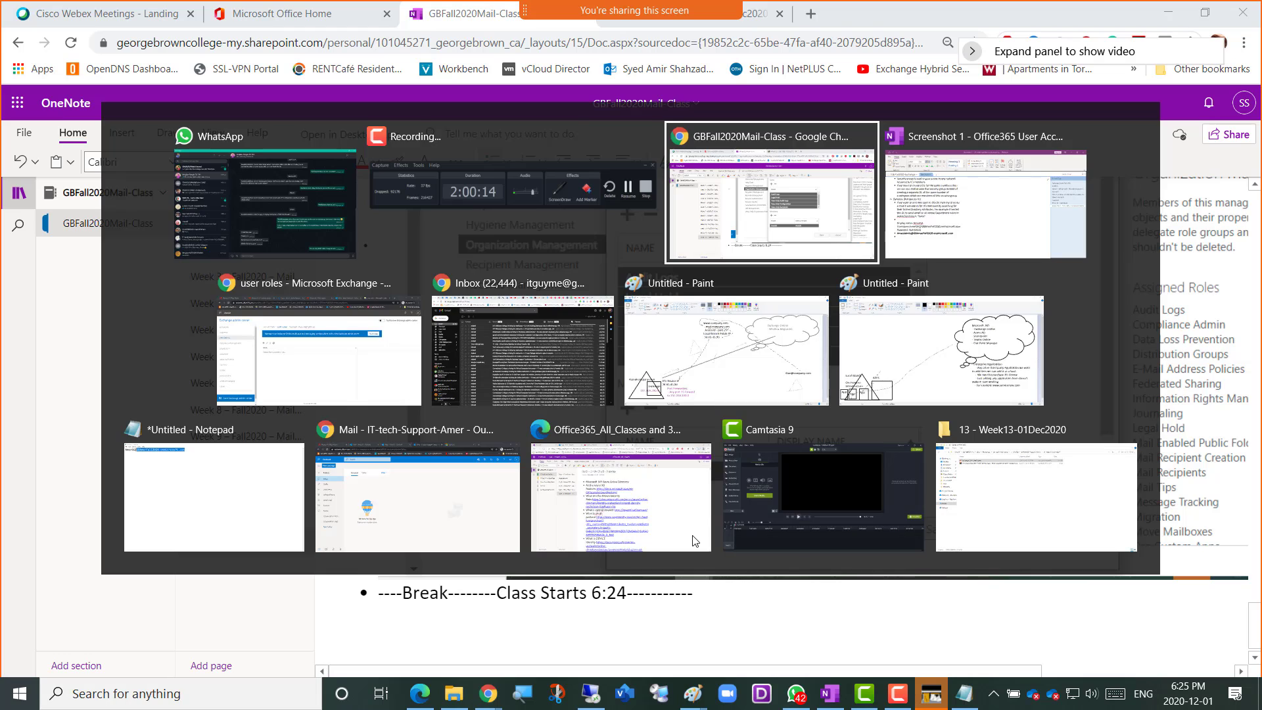
key("alt+Tab")
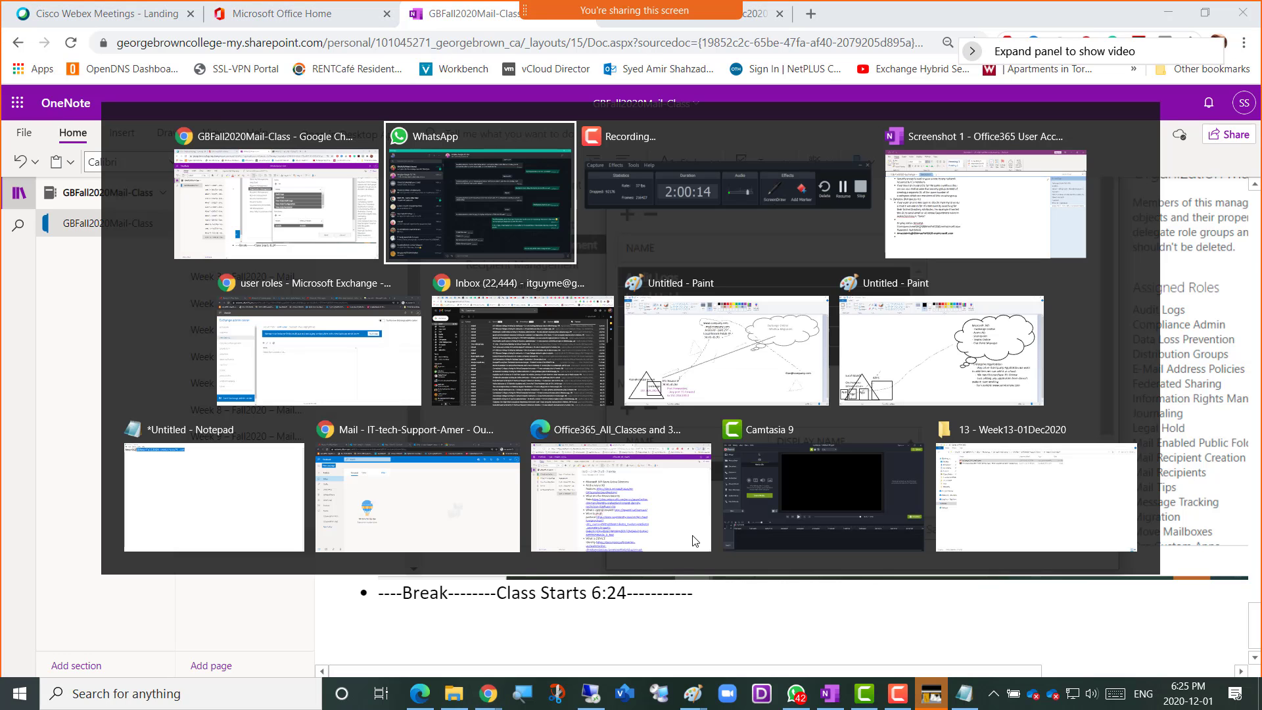
key("Tab")
key("Tab")
key("Tab")
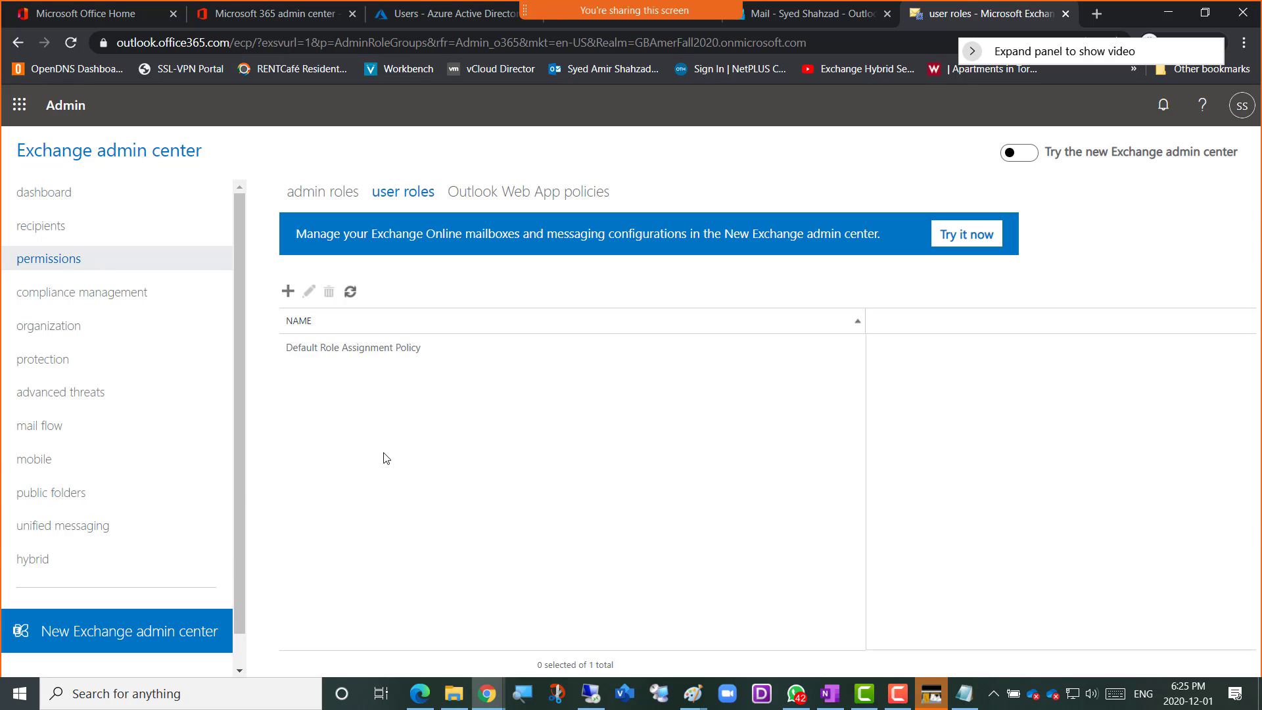
left_click(403, 350)
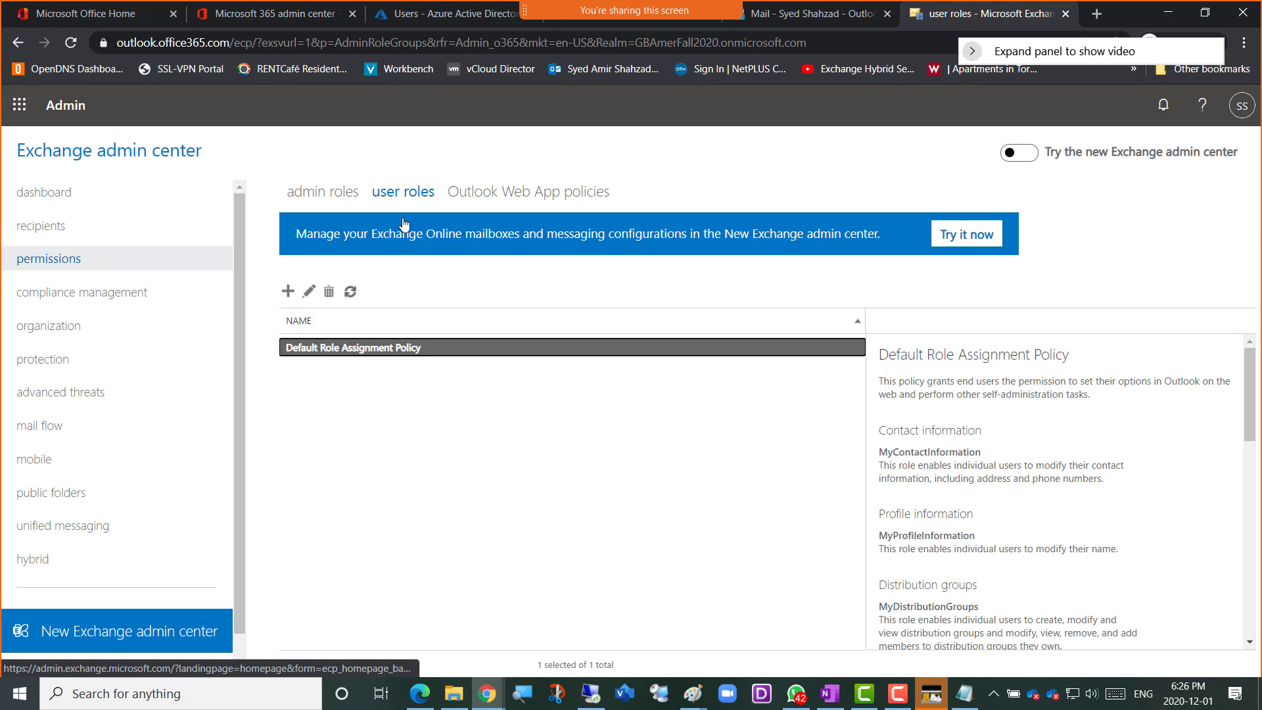
Start a new role assignment policy and name it Amer-RoleAssignmentPolicy
left_click(288, 291)
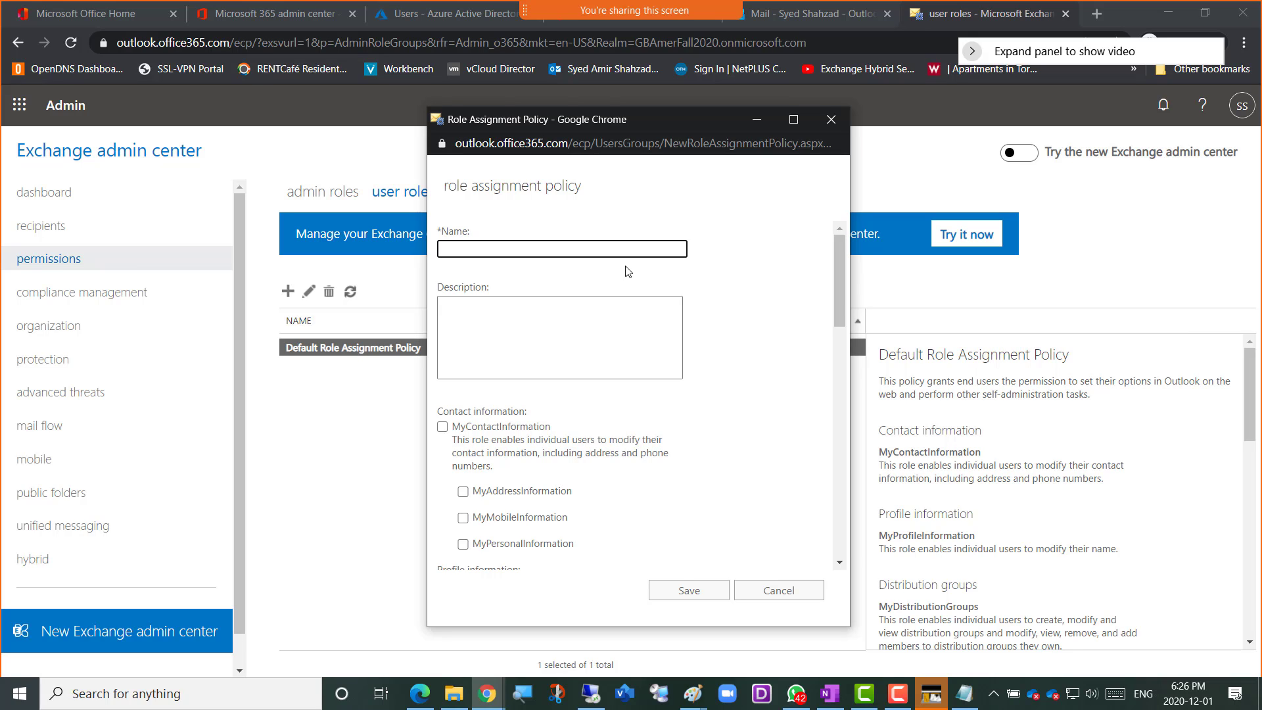
type("Amer-RoleAssignmentPolicy")
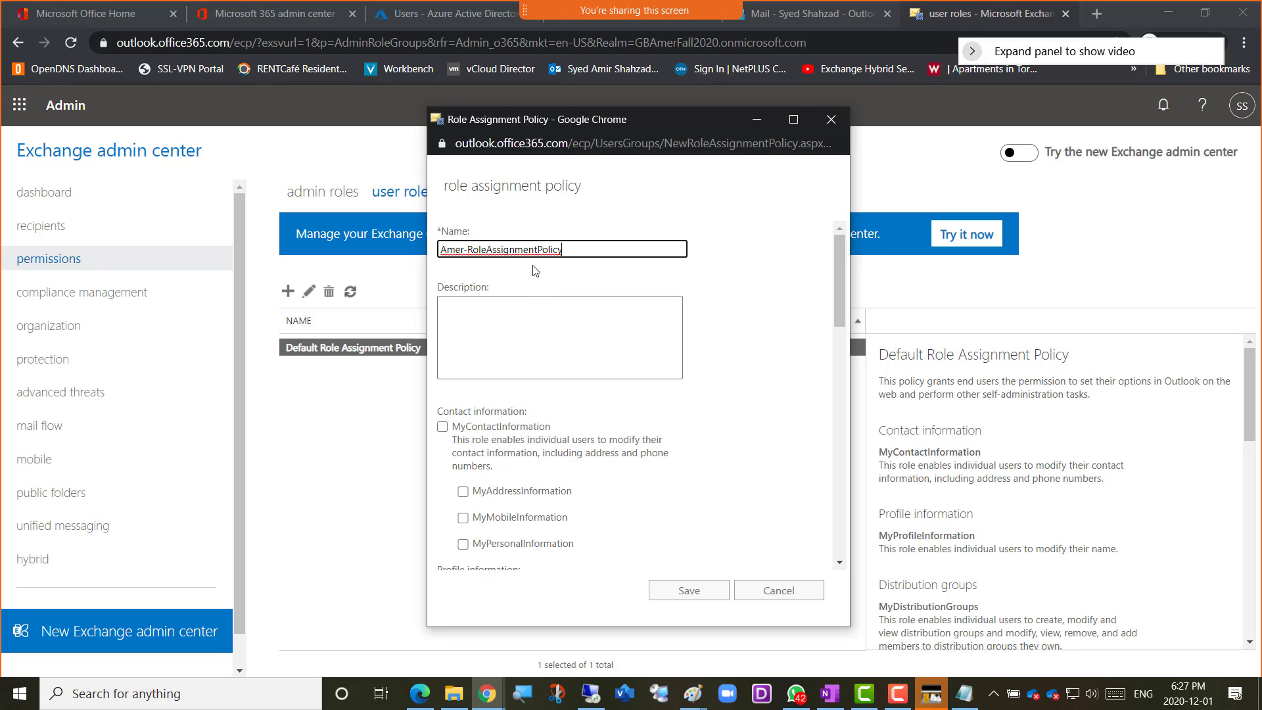
Include the MyContactInformation and MyProfileInformation roles in the new policy
left_click(837, 262)
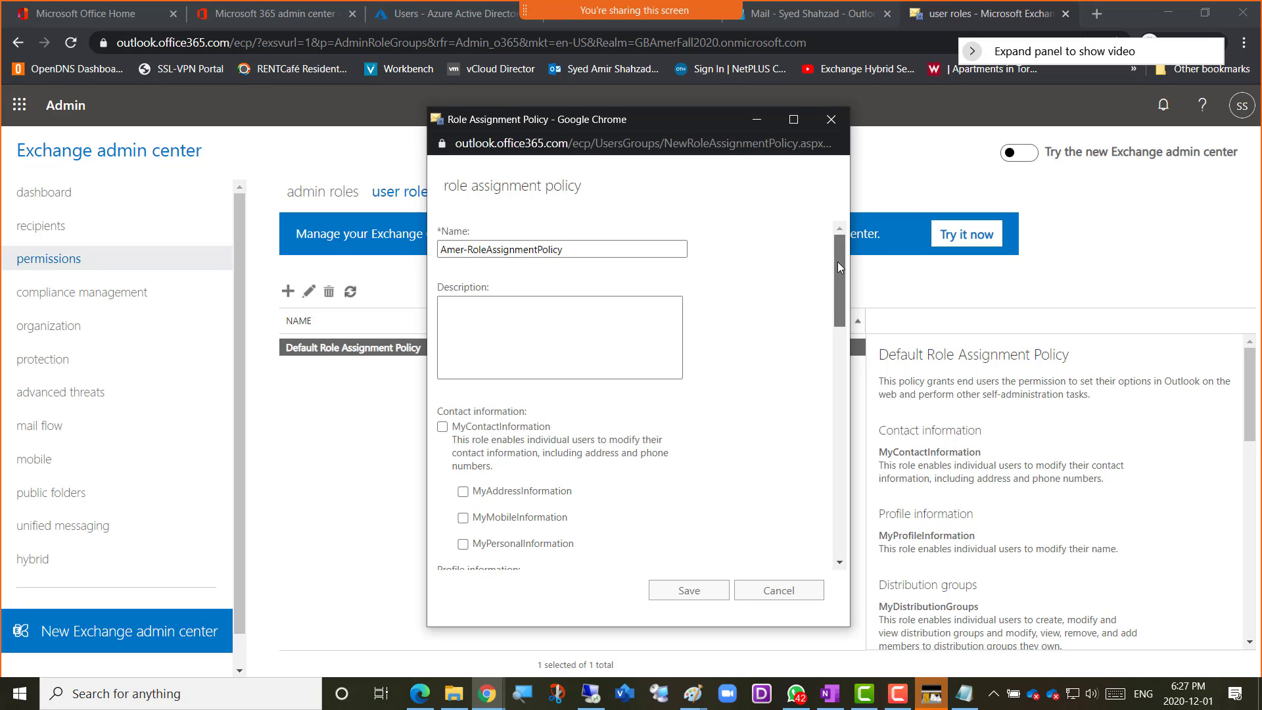
left_click_drag(838, 266, 839, 271)
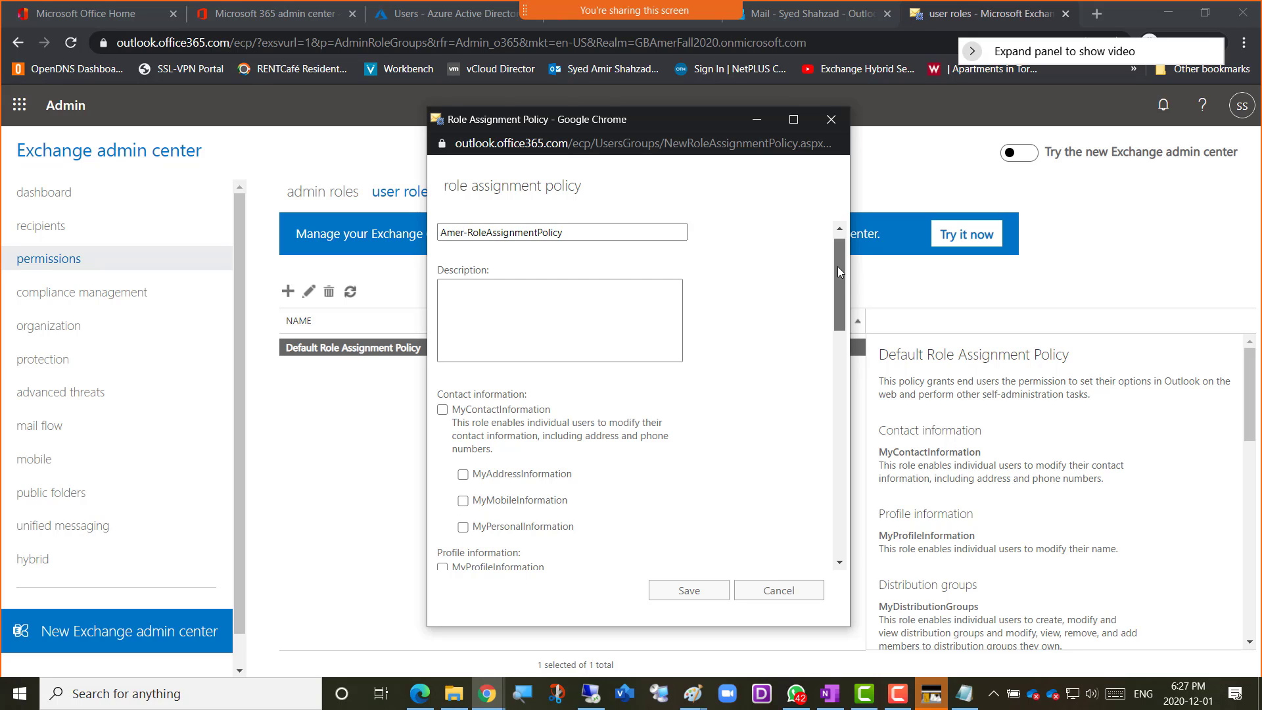
mouse_move(837, 267)
left_mouse_down()
mouse_move(842, 284)
mouse_move(846, 255)
left_mouse_up()
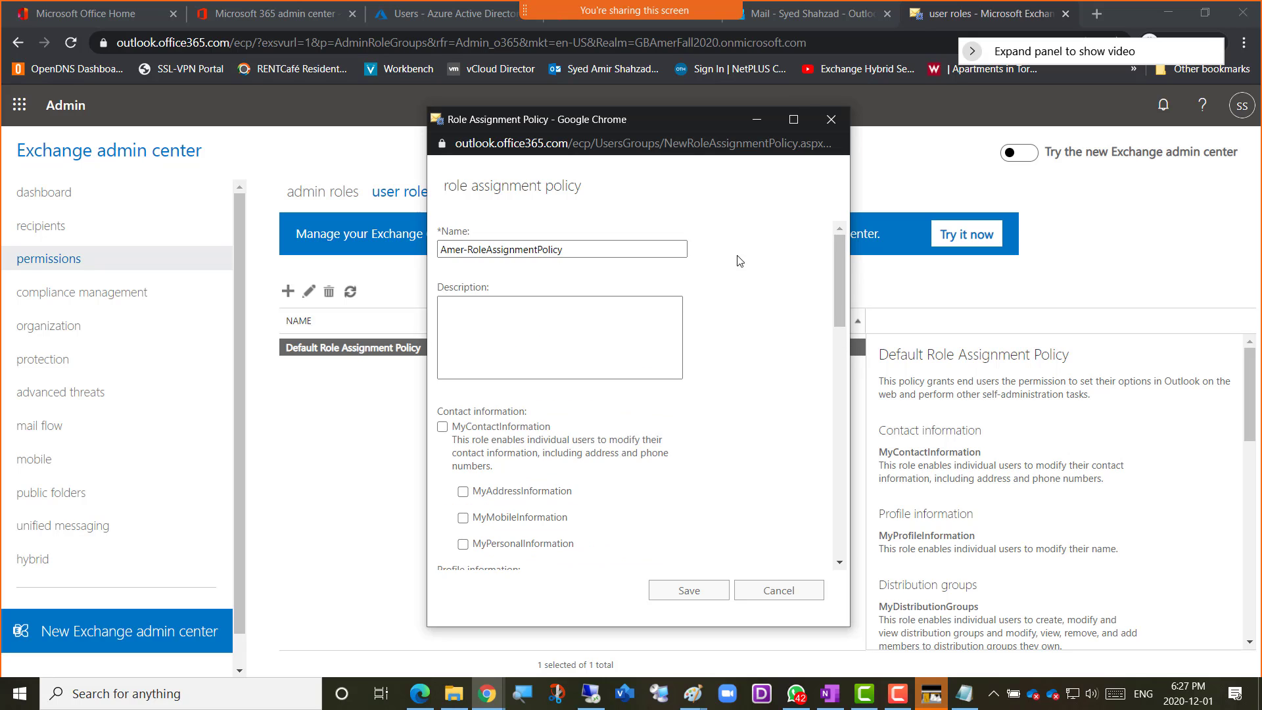
left_click_drag(839, 246, 815, 292)
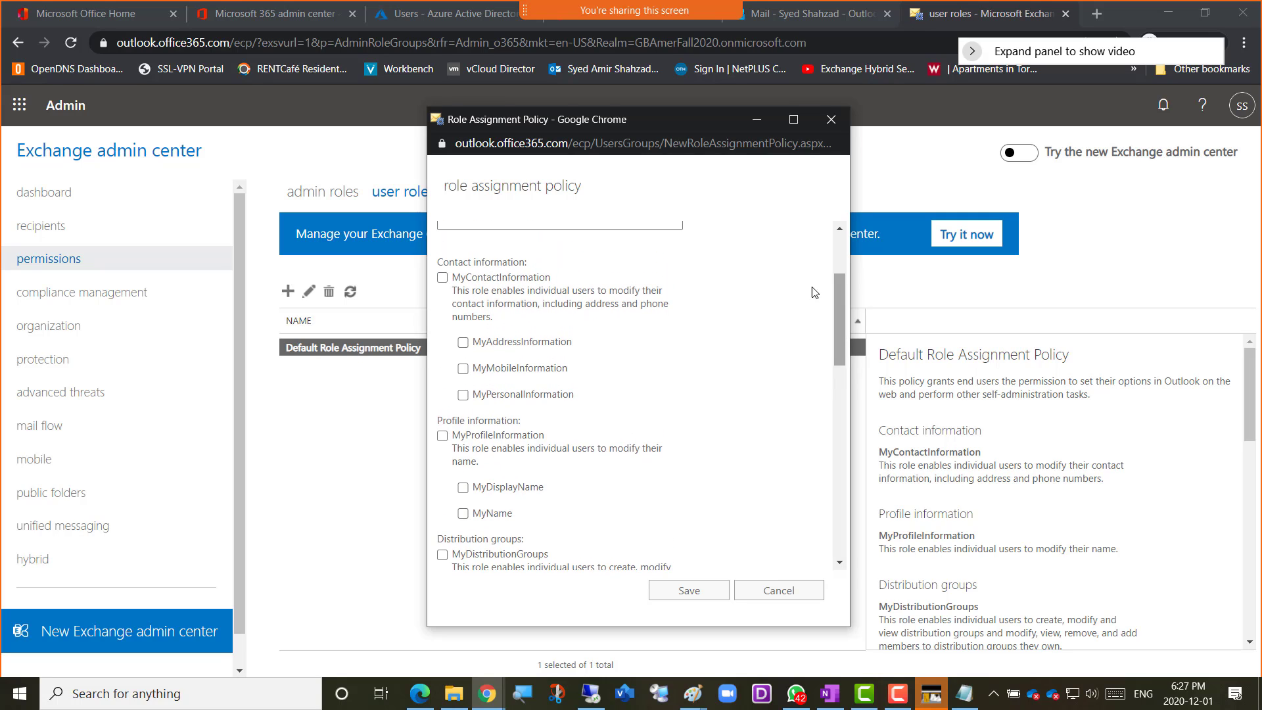
left_click(442, 281)
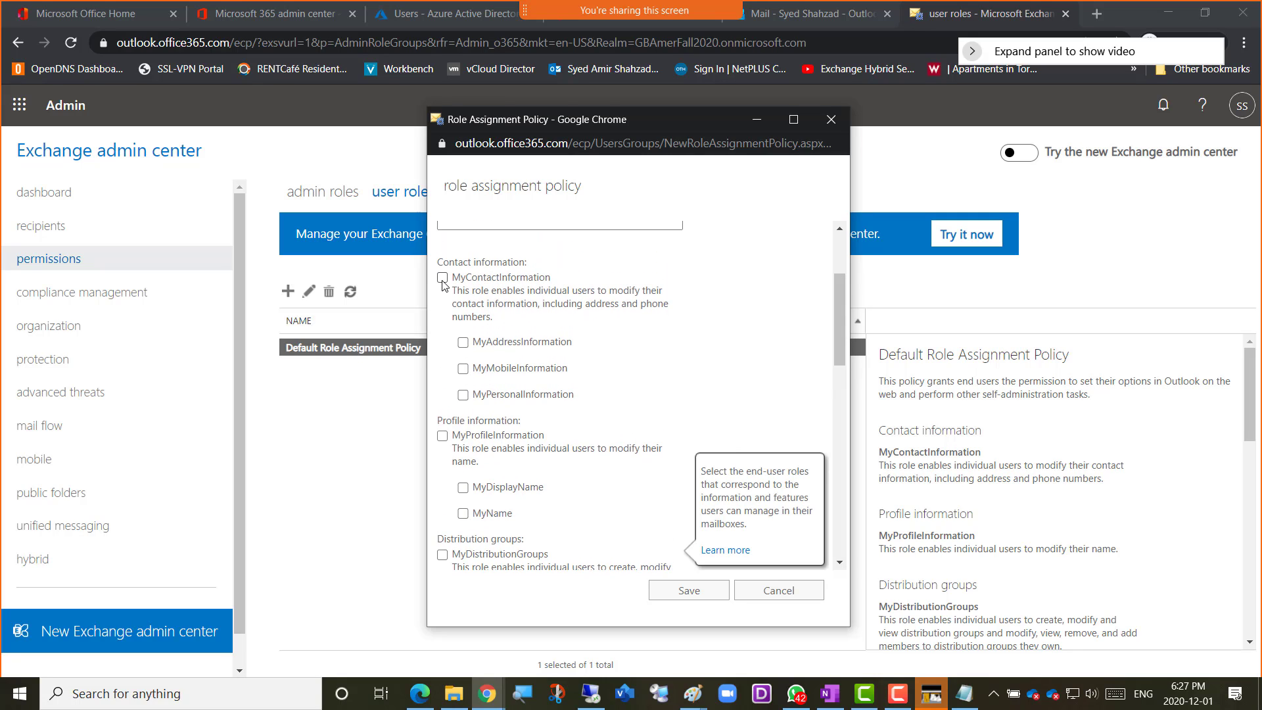
left_click(443, 278)
scroll(537, 338, "down", 3)
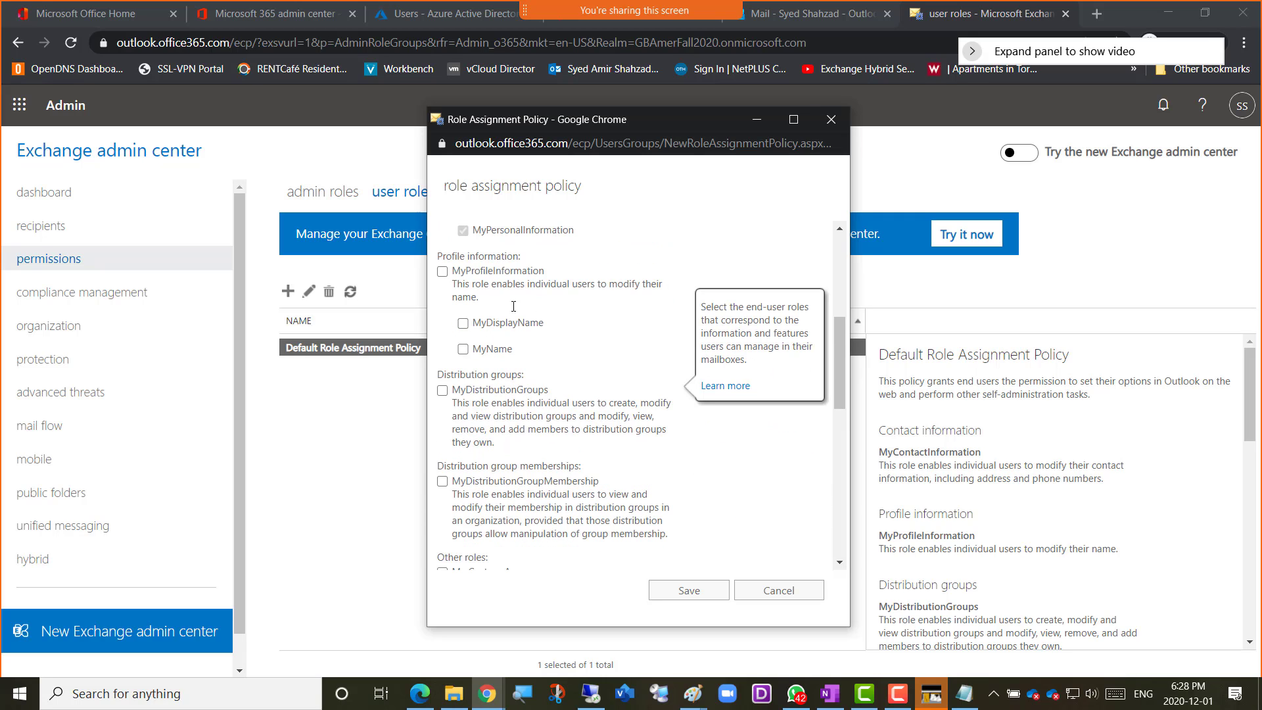
left_click(443, 272)
Include the MyDistributionGroups and MyDistributionGroupMembership roles in the new policy
scroll(527, 328, "down", 1)
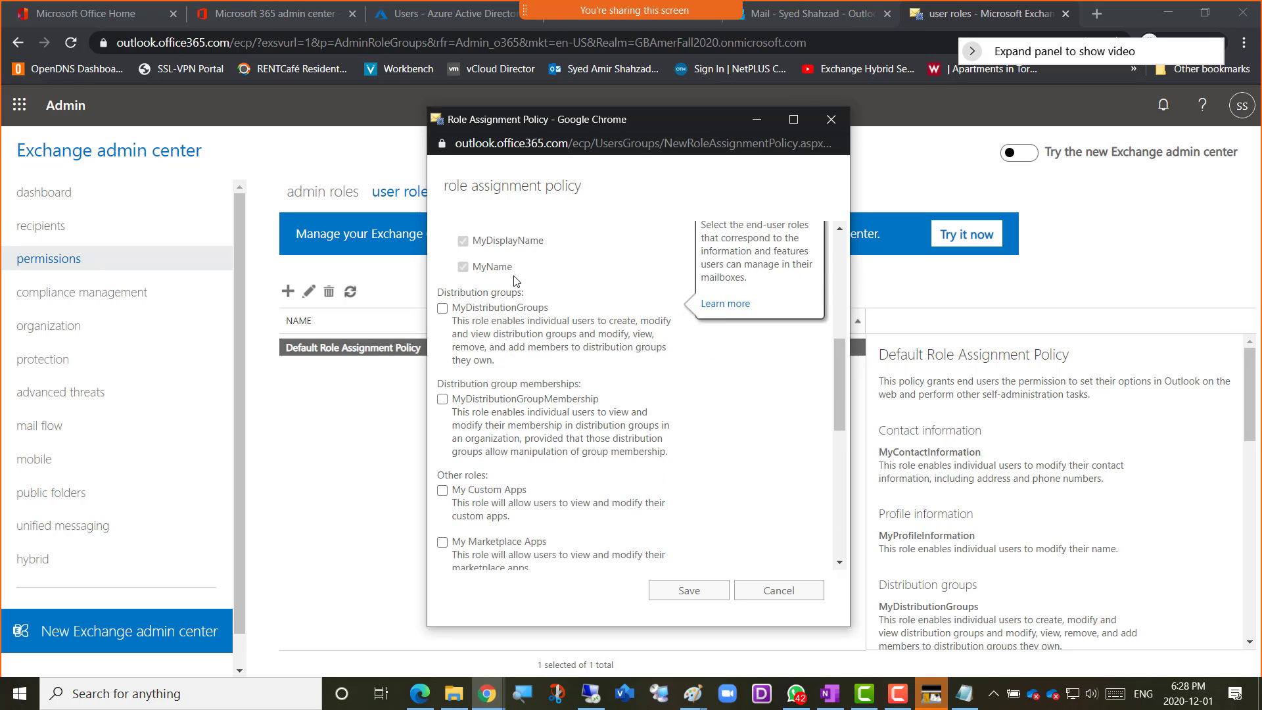
scroll(514, 279, "up", 1)
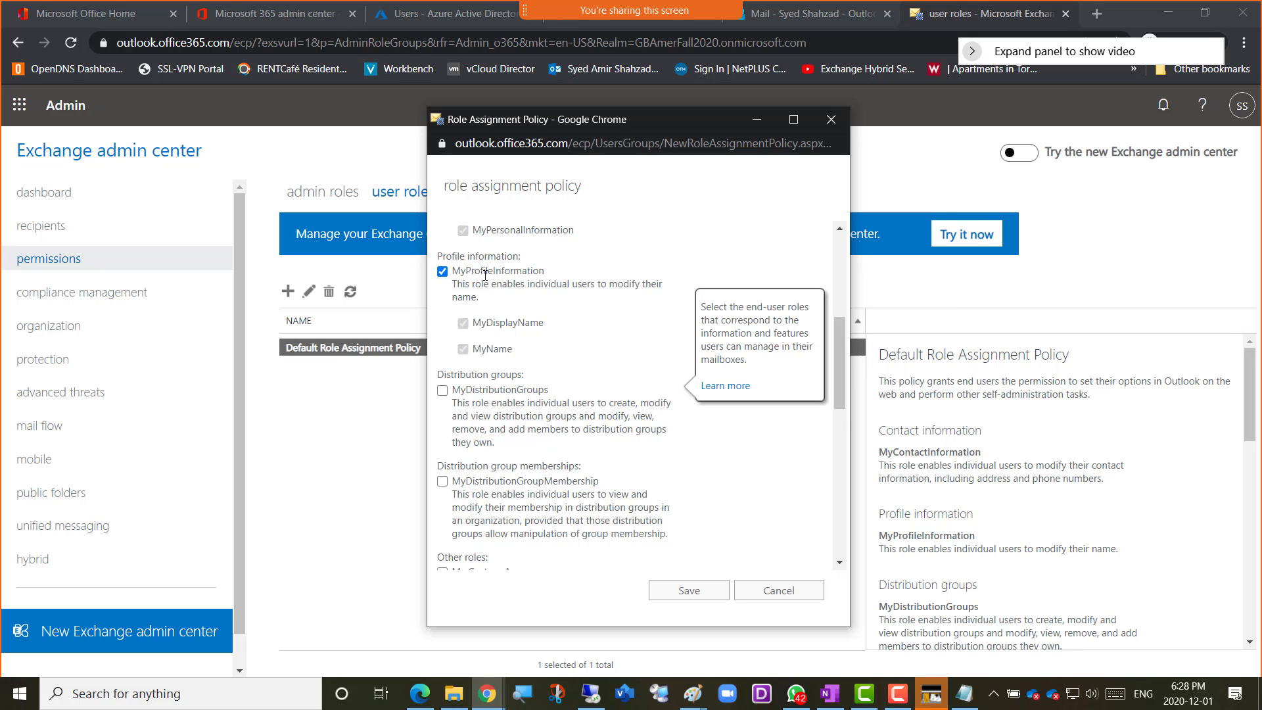
scroll(503, 302, "down", 3)
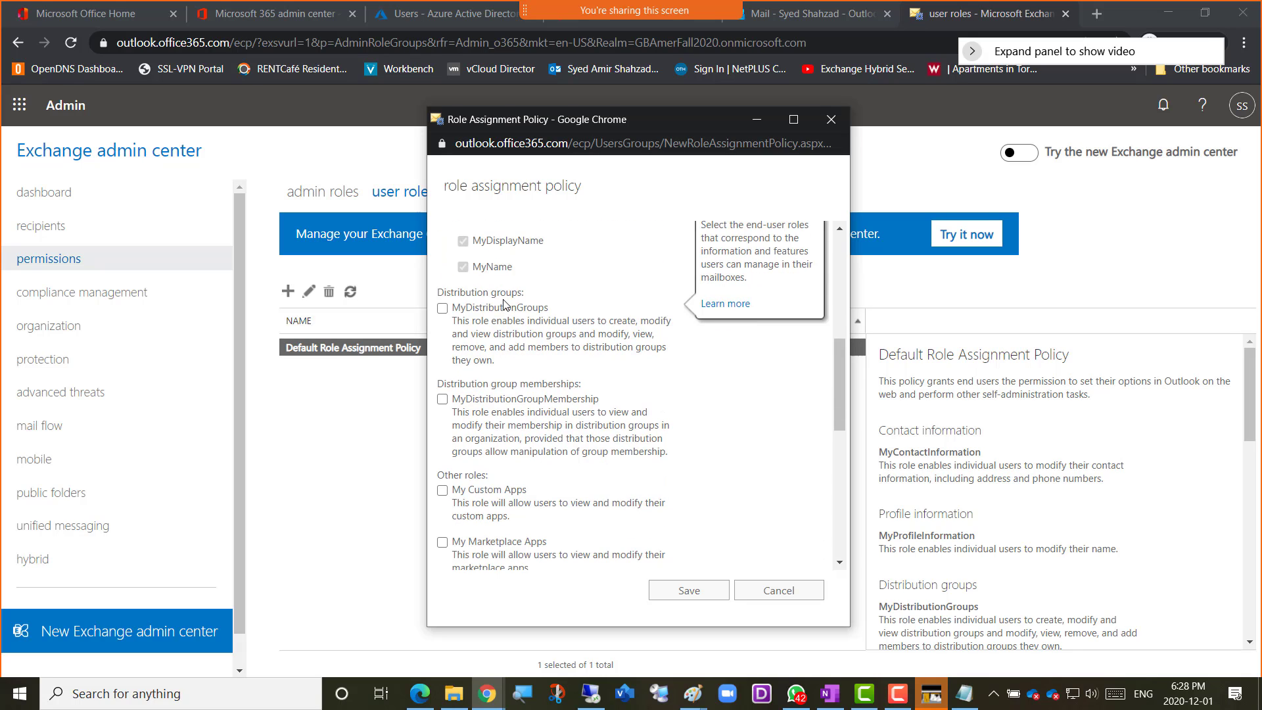
scroll(507, 304, "up", 3)
scroll(510, 306, "down", 2)
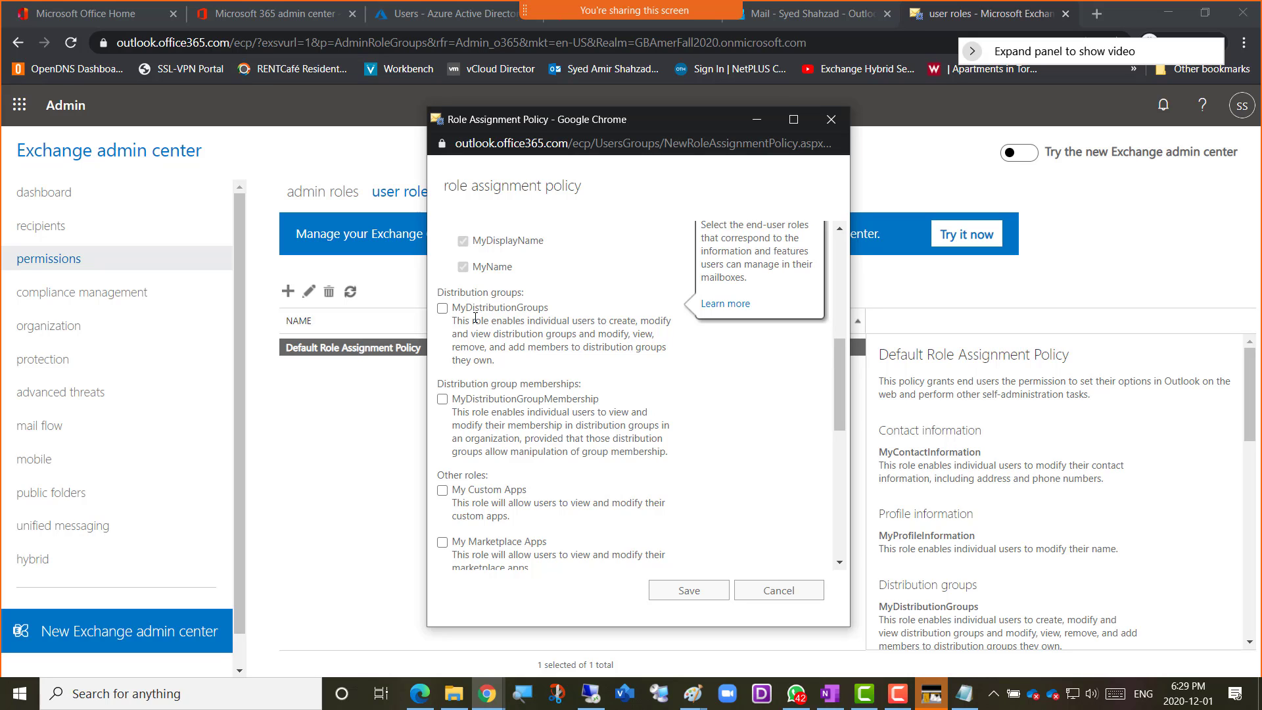
left_click(442, 310)
scroll(486, 334, "down", 1)
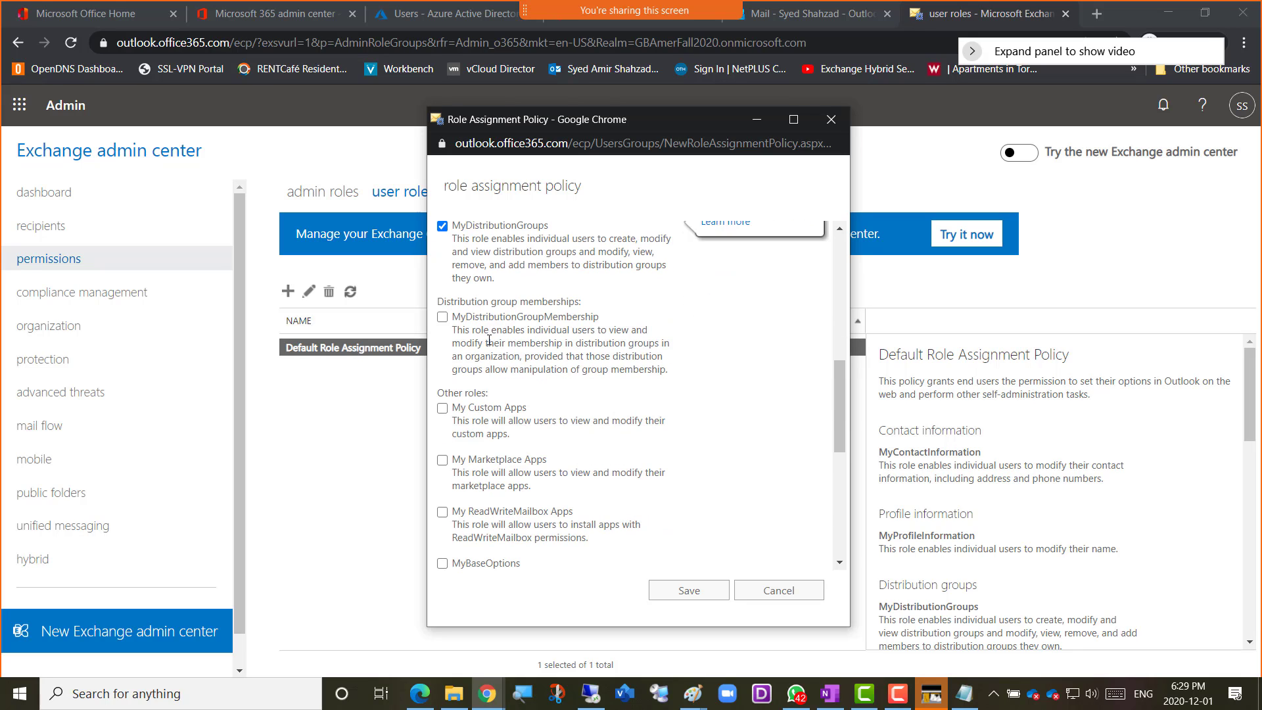
left_click(443, 319)
Include the My Custom Apps role in the policy and look over My Marketplace Apps and the other roles below it
scroll(500, 350, "down", 3)
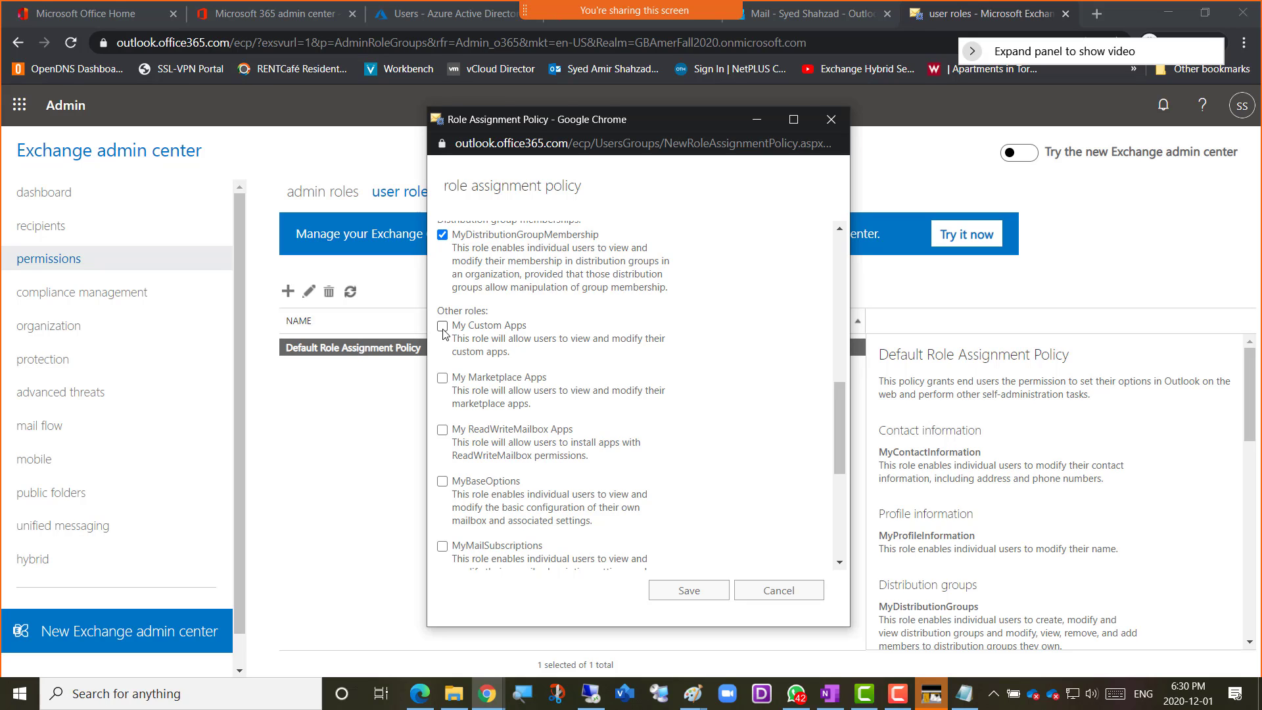
left_click(443, 328)
scroll(477, 378, "down", 1)
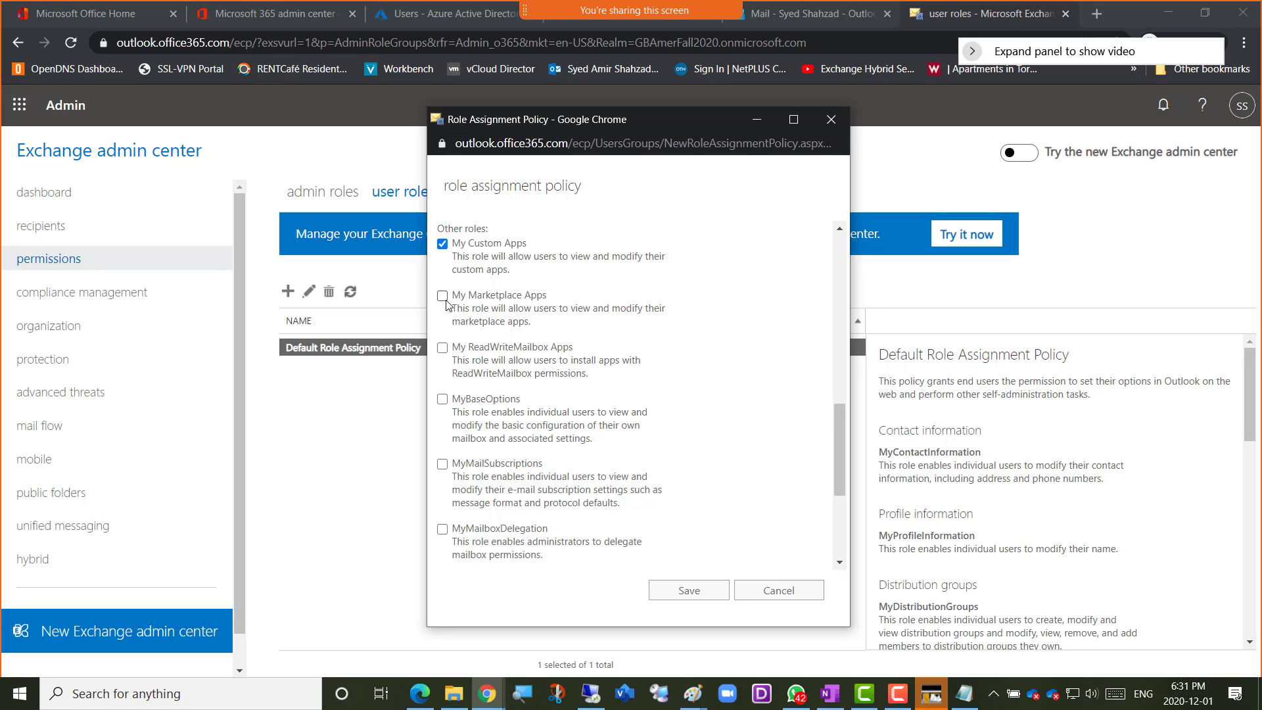
left_click_drag(471, 298, 523, 298)
left_click(473, 295)
scroll(499, 316, "down", 1)
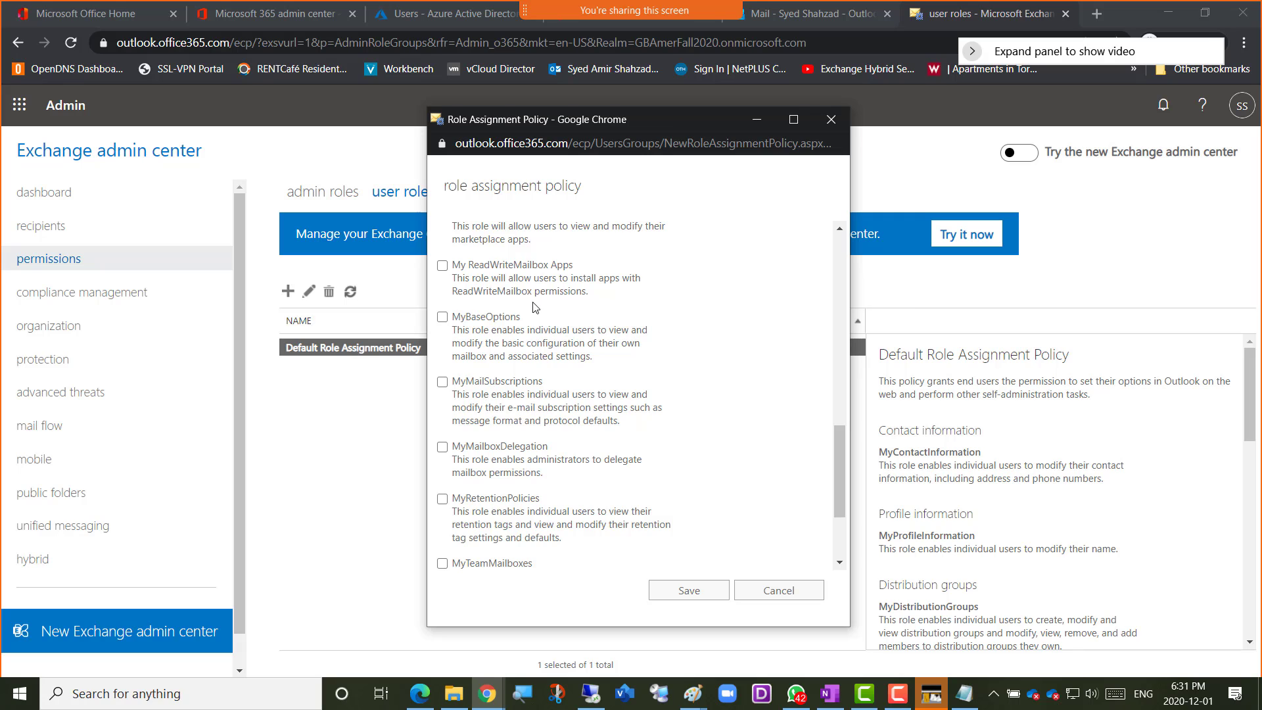
Include the My ReadWriteMailbox Apps and MyBaseOptions roles in the new role assignment policy
scroll(535, 307, "up", 1)
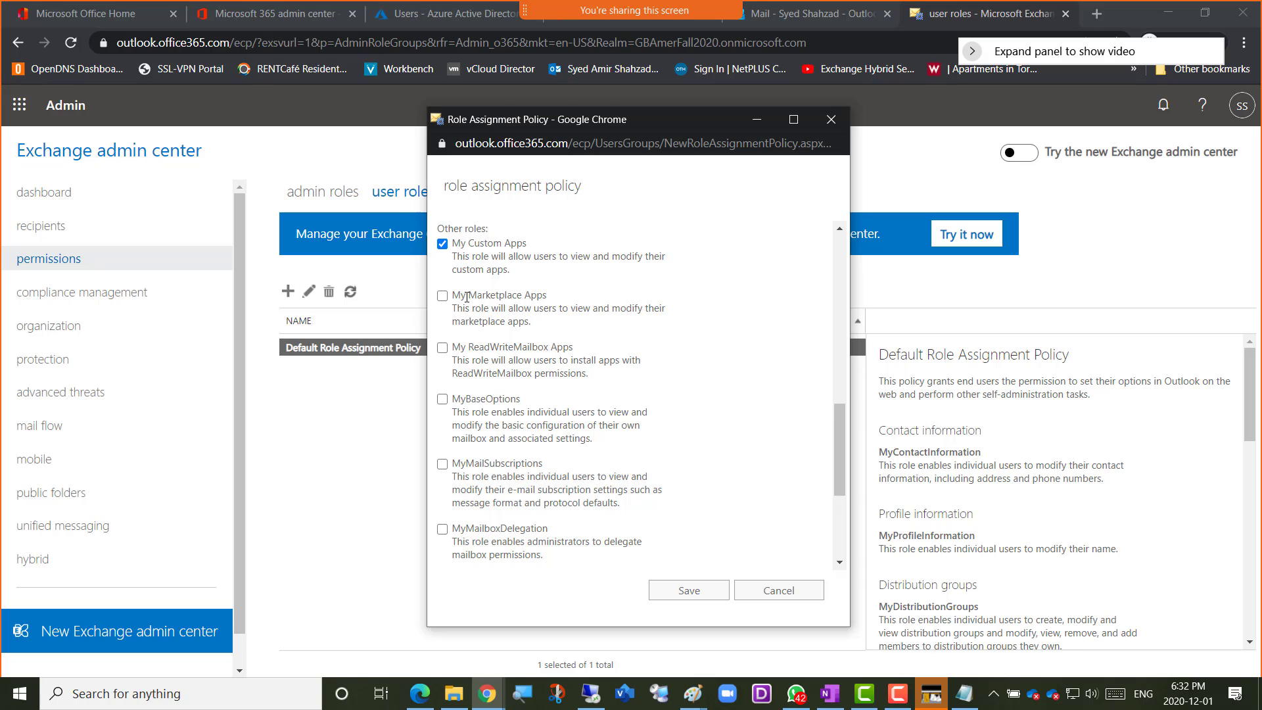
left_click(442, 348)
scroll(520, 365, "down", 1)
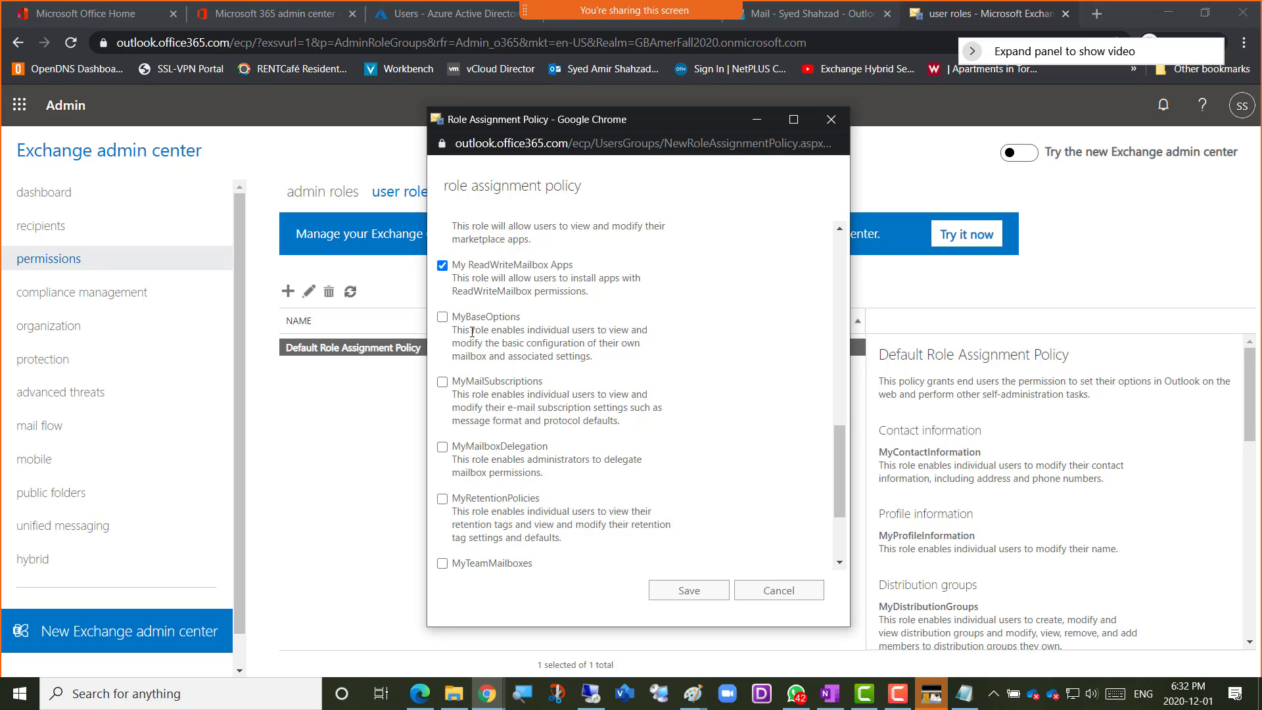
left_click(442, 316)
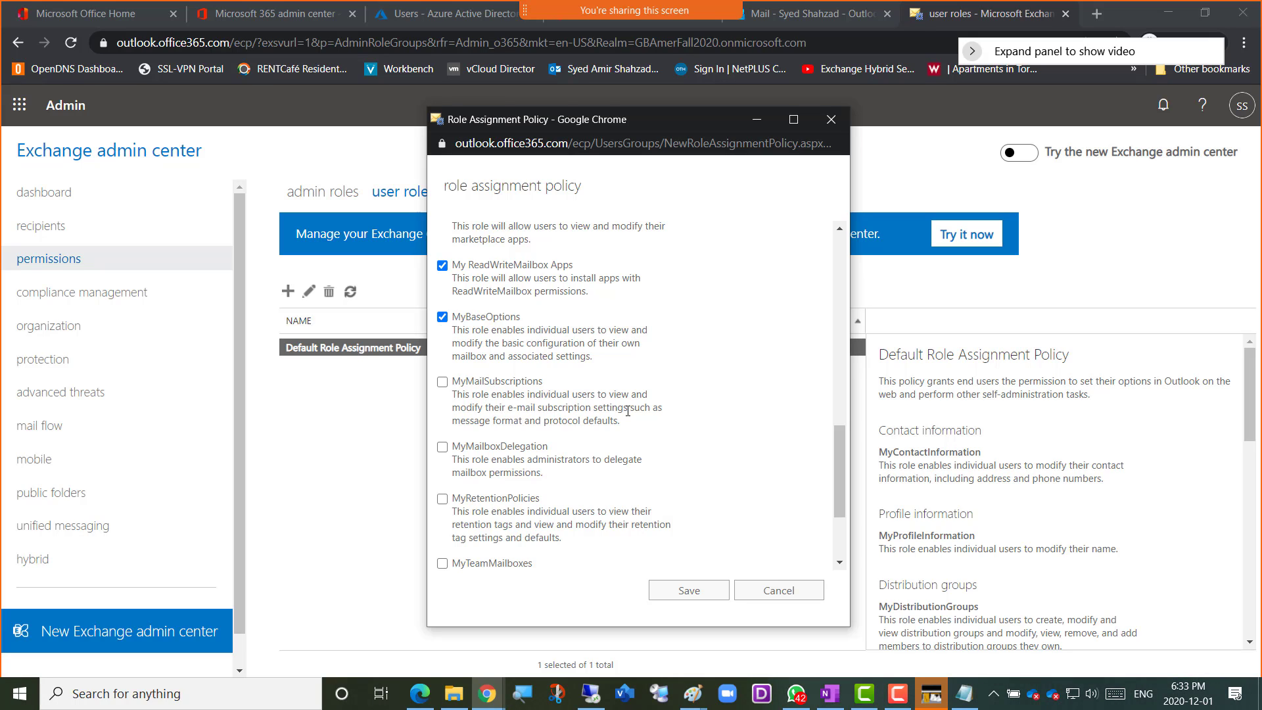
Look over the MyMailSubscriptions and MyMailboxDelegation roles, and include MyRetentionPolicies and MyVoiceMail in the policy
left_click_drag(629, 408, 505, 408)
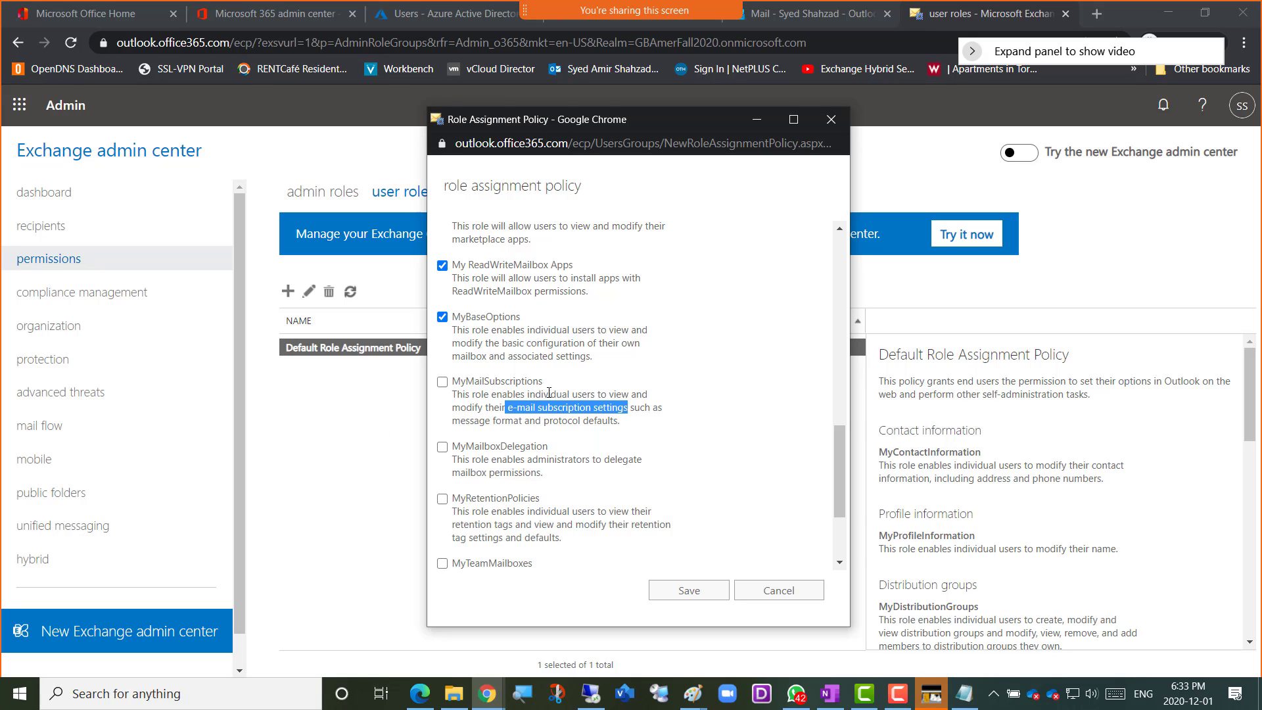
scroll(480, 400, "down", 1)
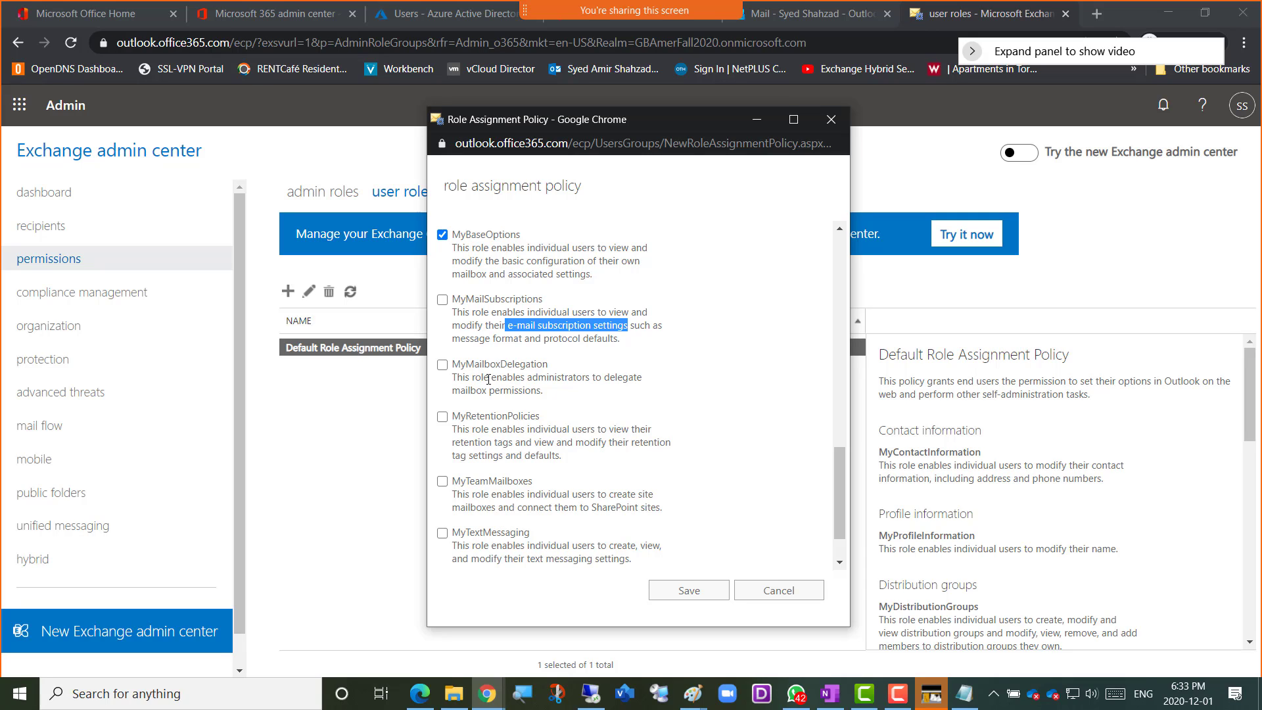
left_click_drag(453, 363, 548, 364)
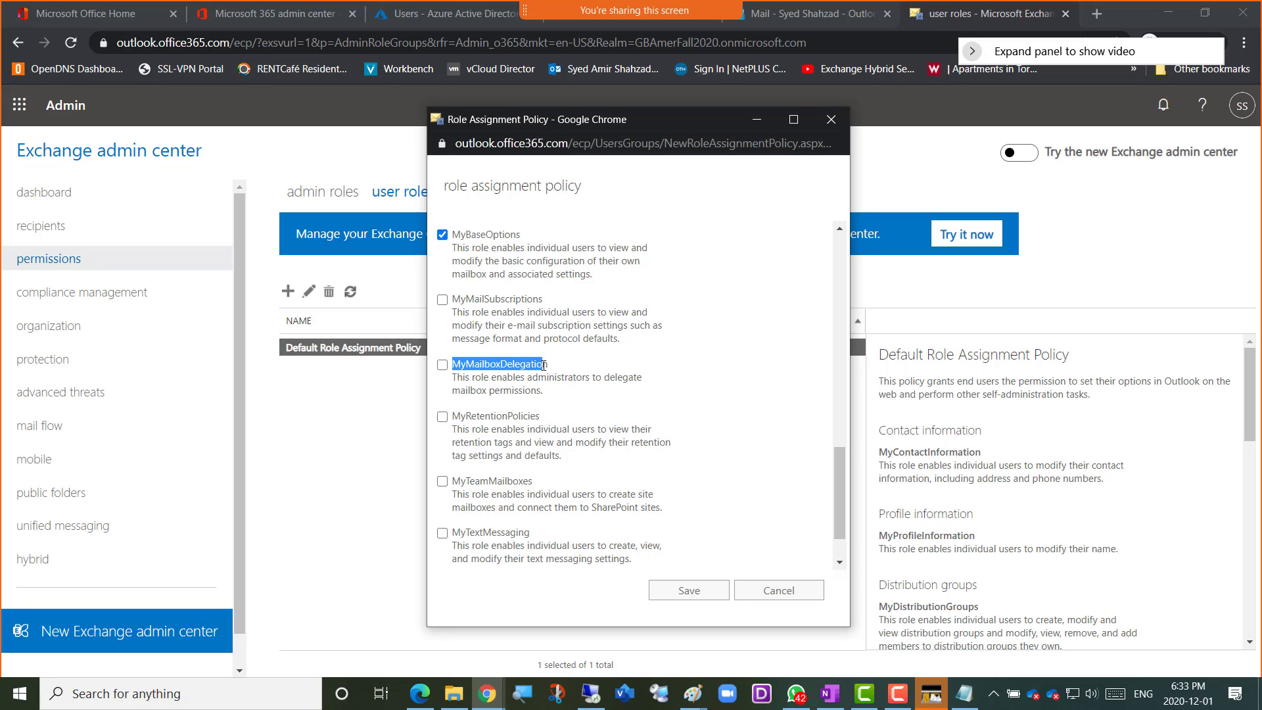
left_click(473, 373)
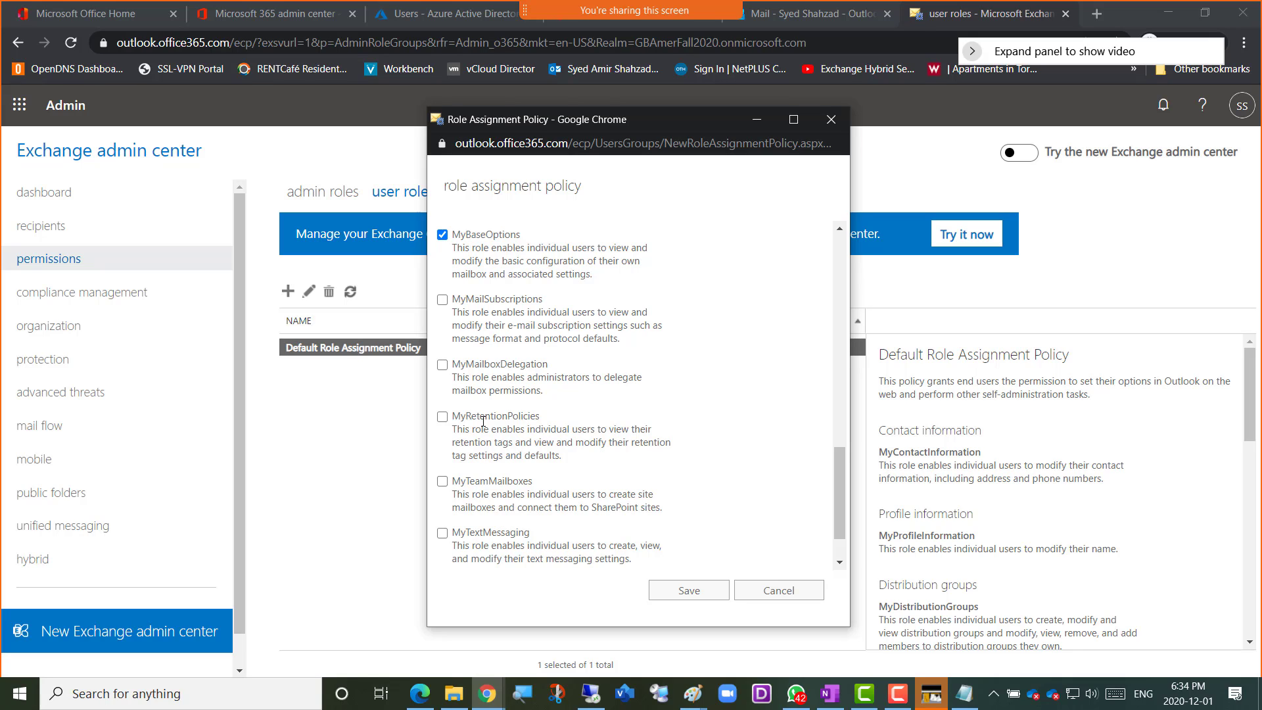
scroll(483, 421, "down", 1)
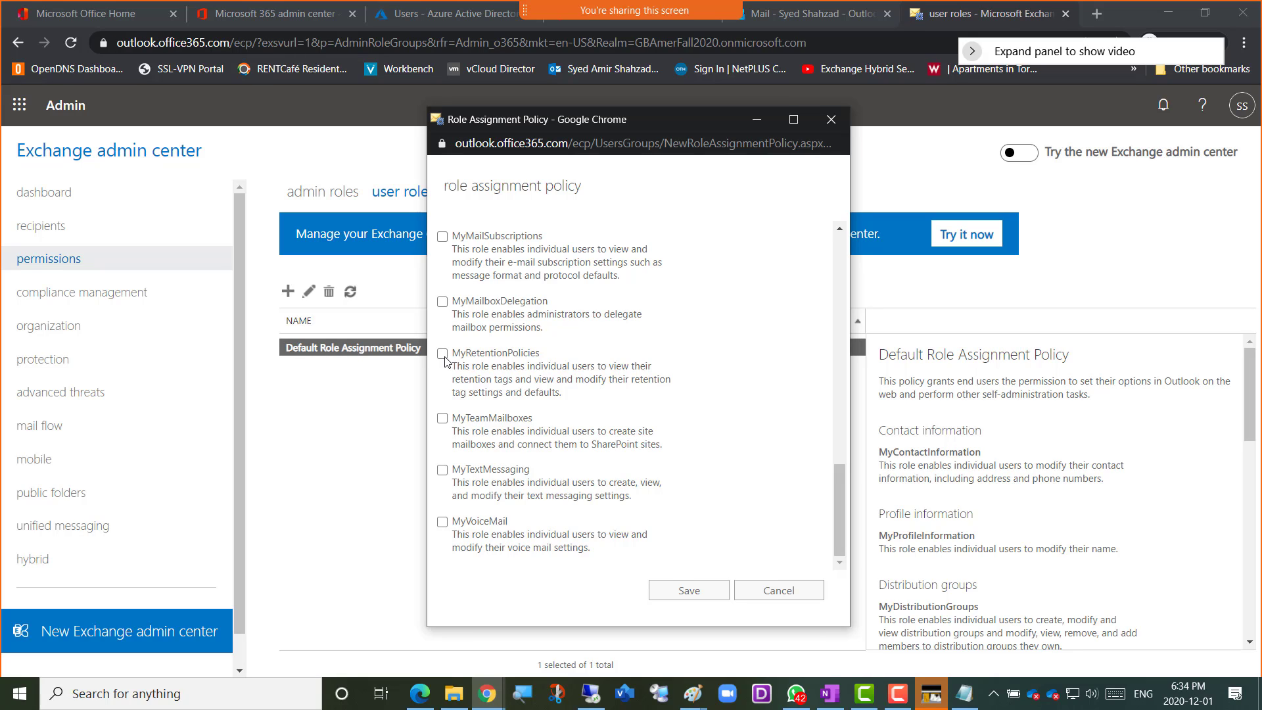
left_click(444, 355)
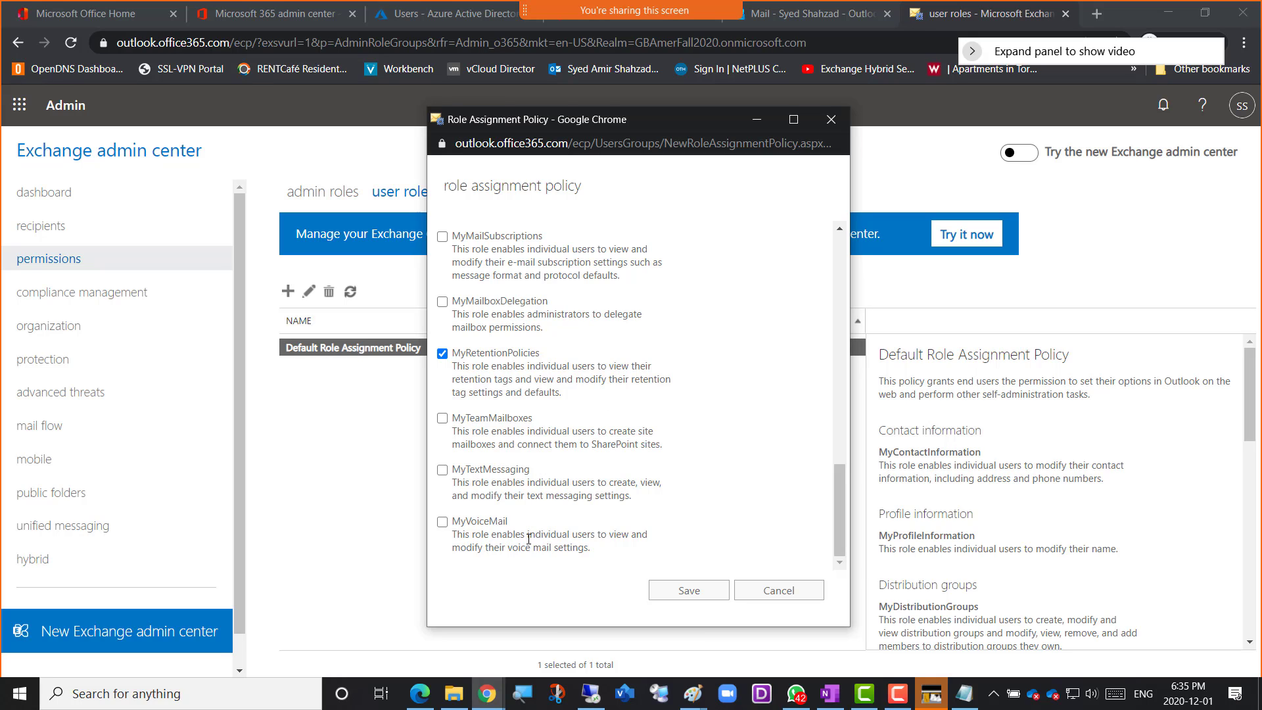
left_click(443, 522)
Review all roles selected for Amer-RoleAssignmentPolicy and save the new policy
scroll(608, 495, "up", 1)
scroll(607, 496, "up", 3)
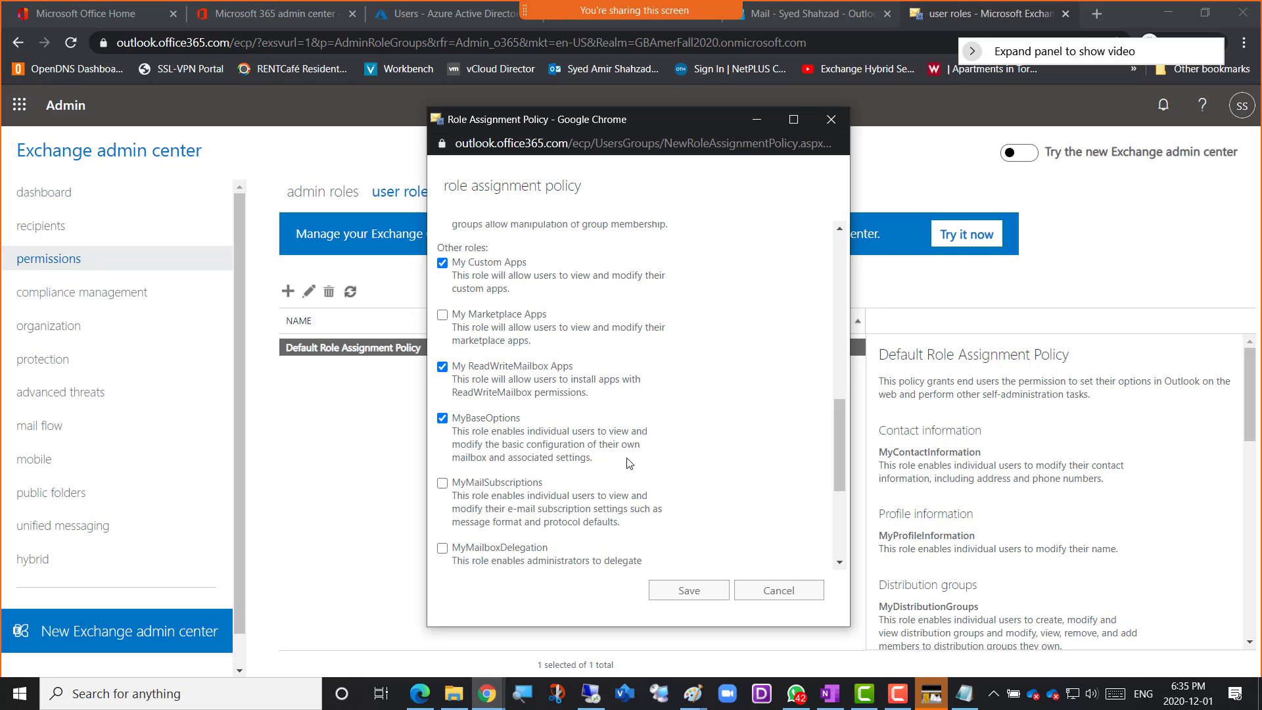
scroll(641, 432, "up", 1)
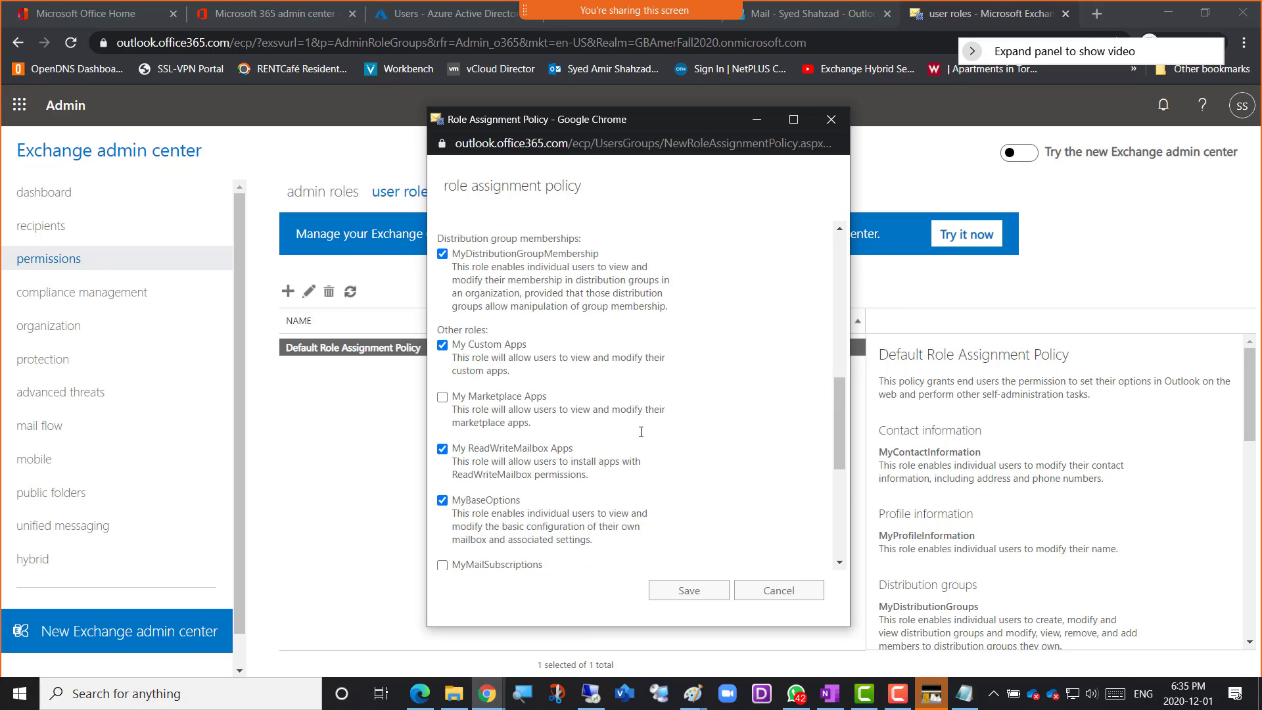
scroll(641, 432, "up", 6)
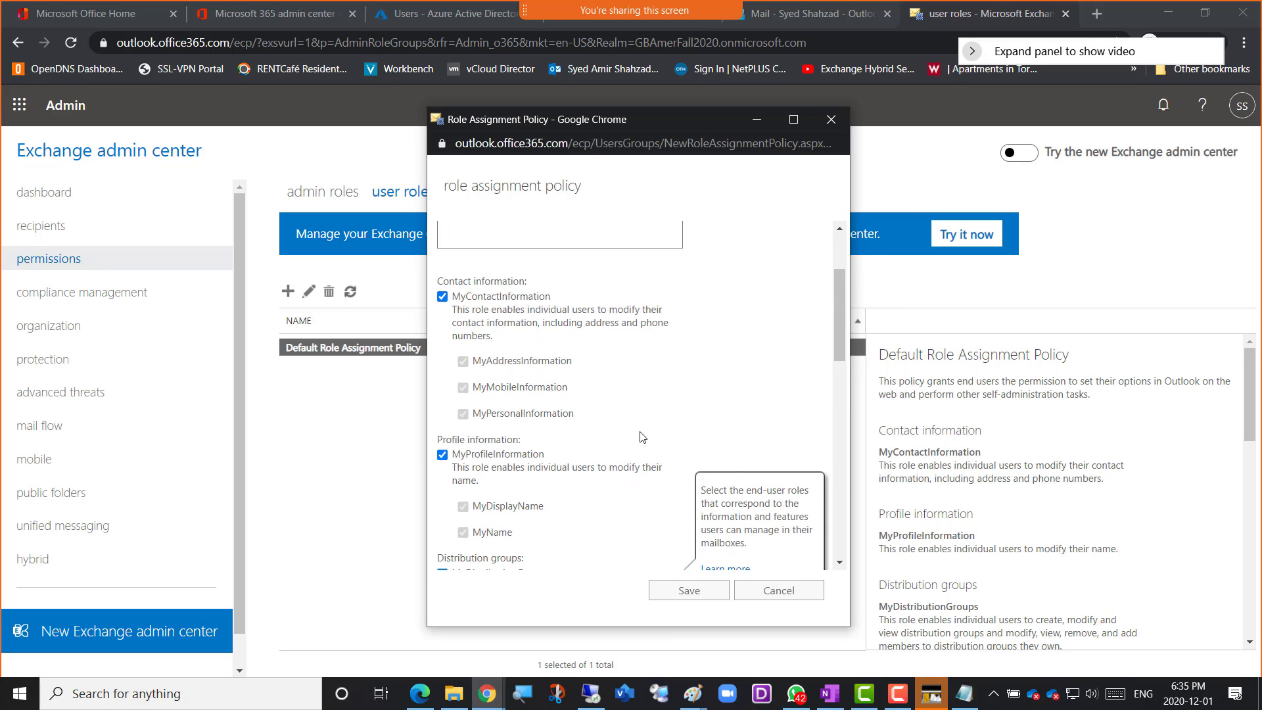
scroll(642, 437, "up", 2)
scroll(641, 436, "down", 12)
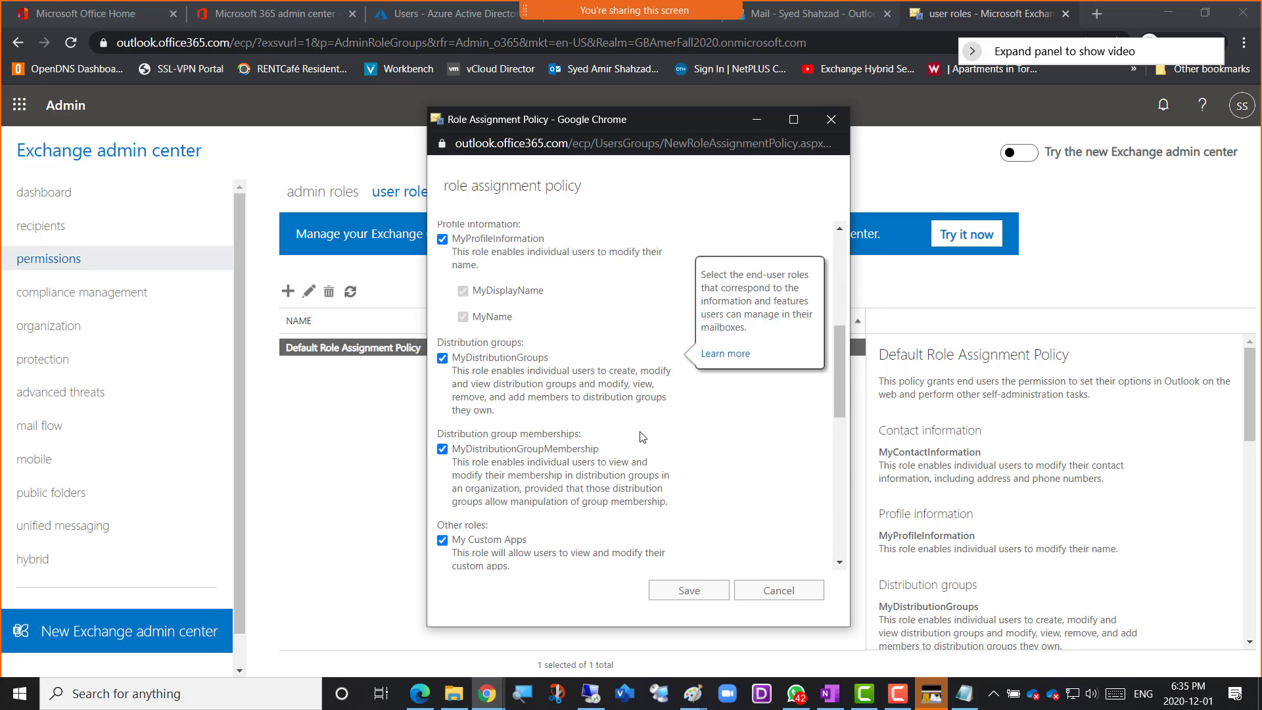
scroll(642, 436, "up", 8)
scroll(642, 438, "up", 5)
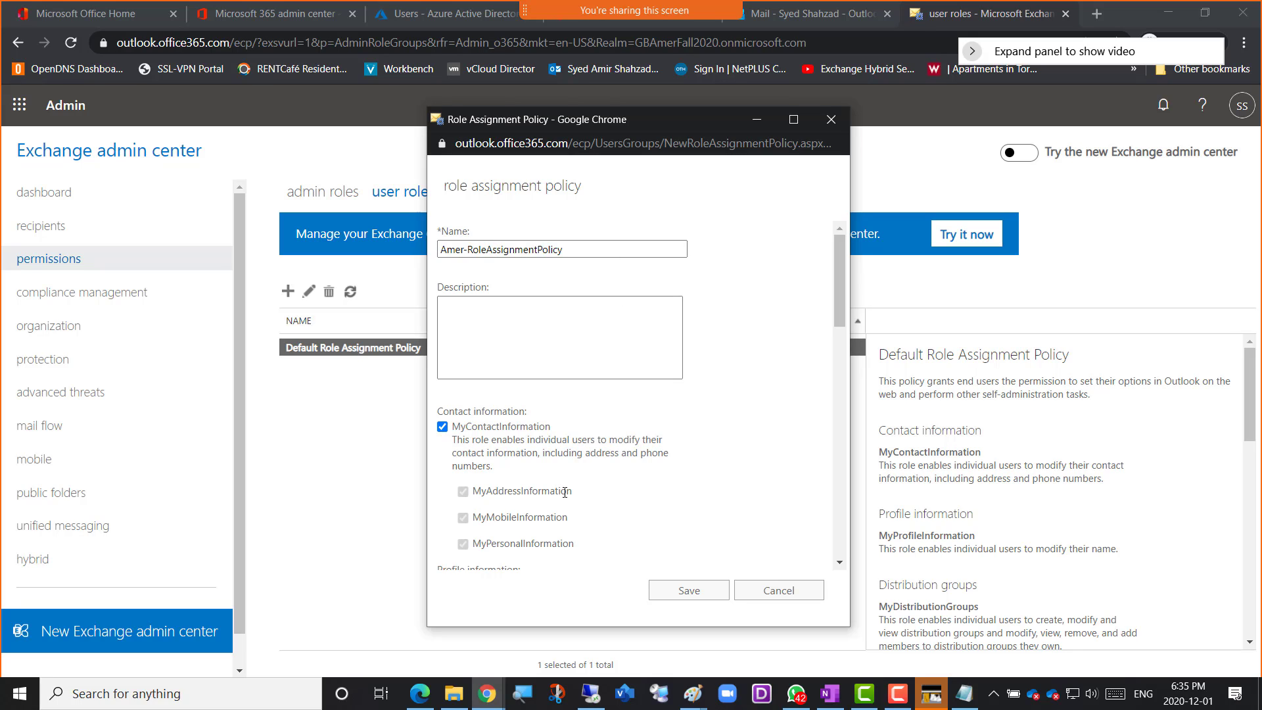
left_click(683, 599)
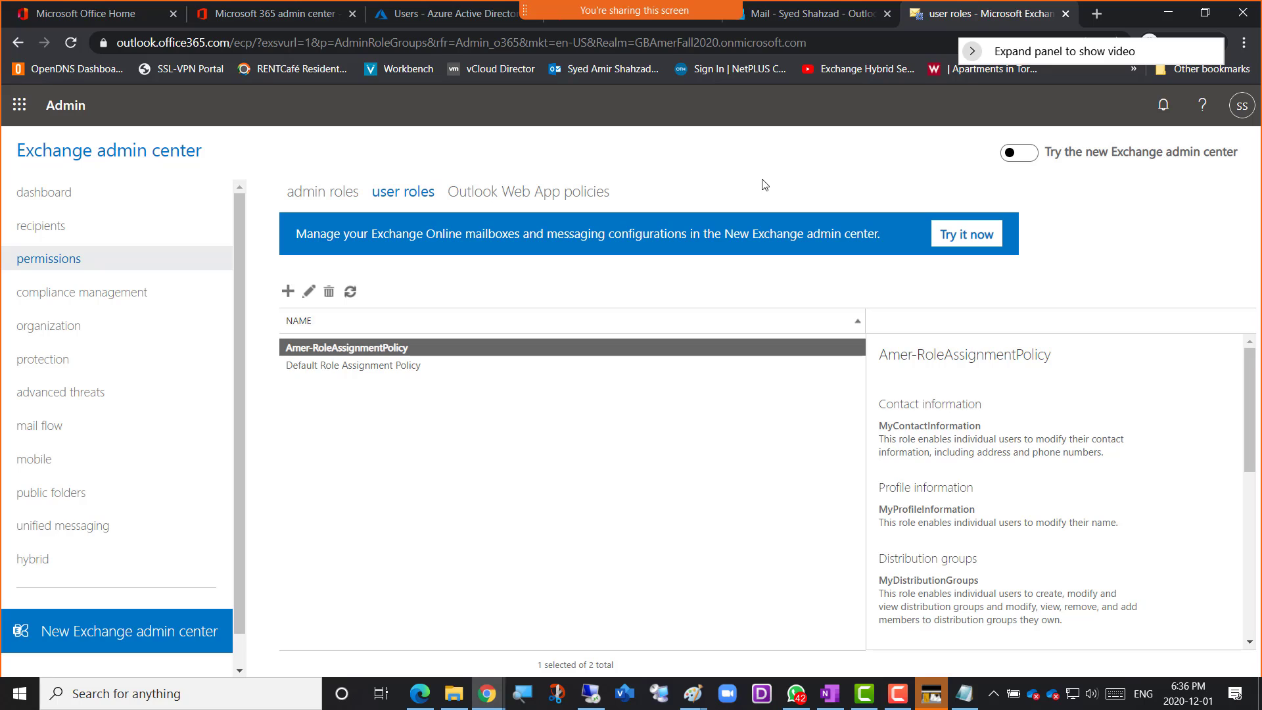
Open the Amer01 user mailbox among the recipients for editing and look through its mailbox features
left_click(43, 232)
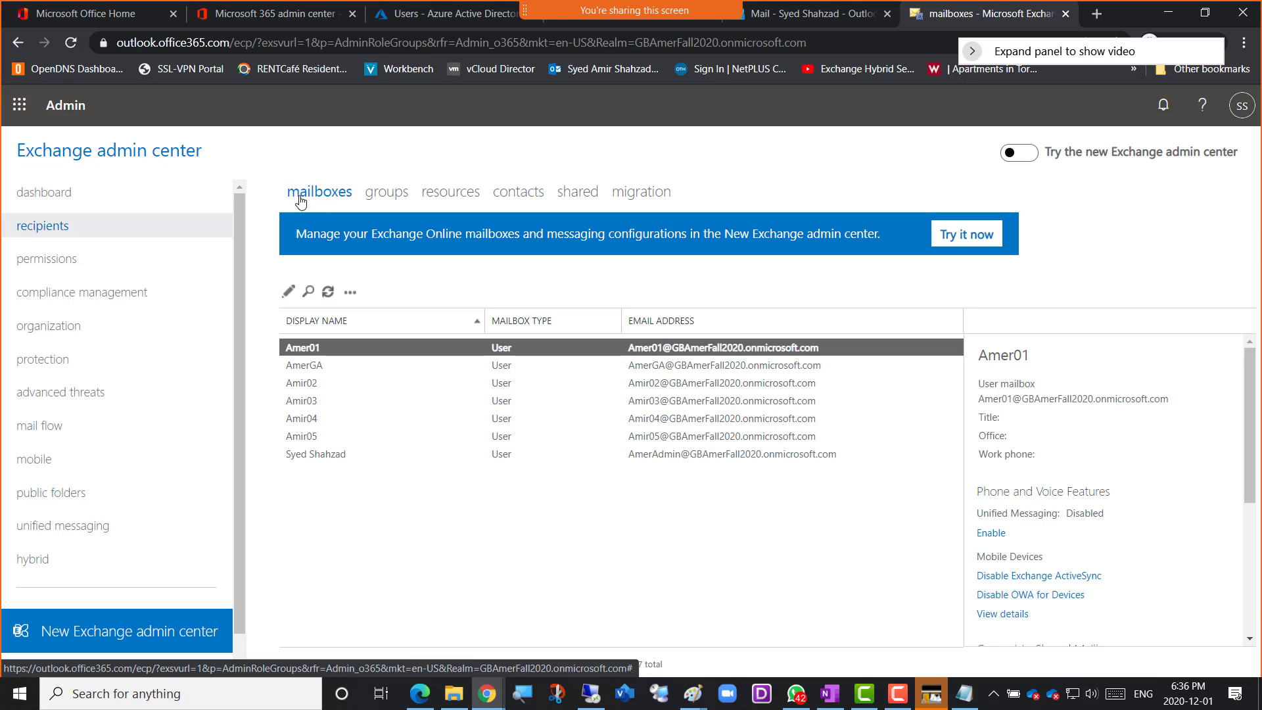
double_click(306, 354)
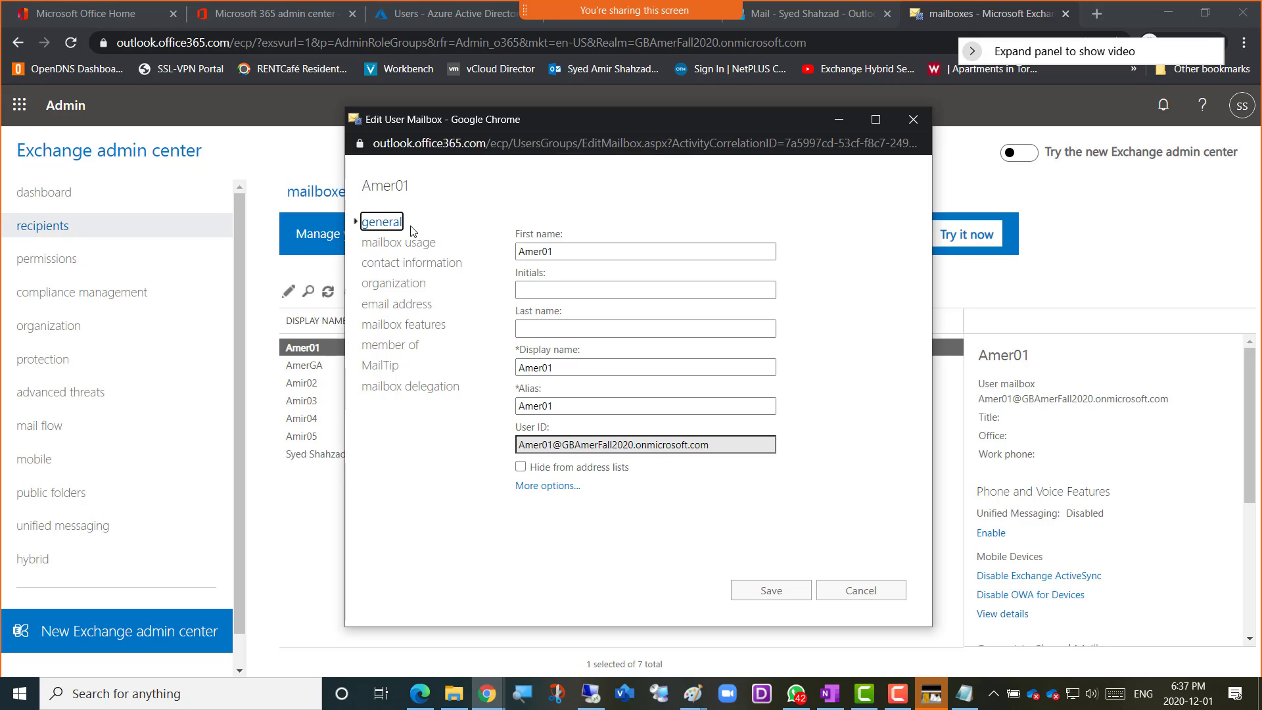
left_click(404, 330)
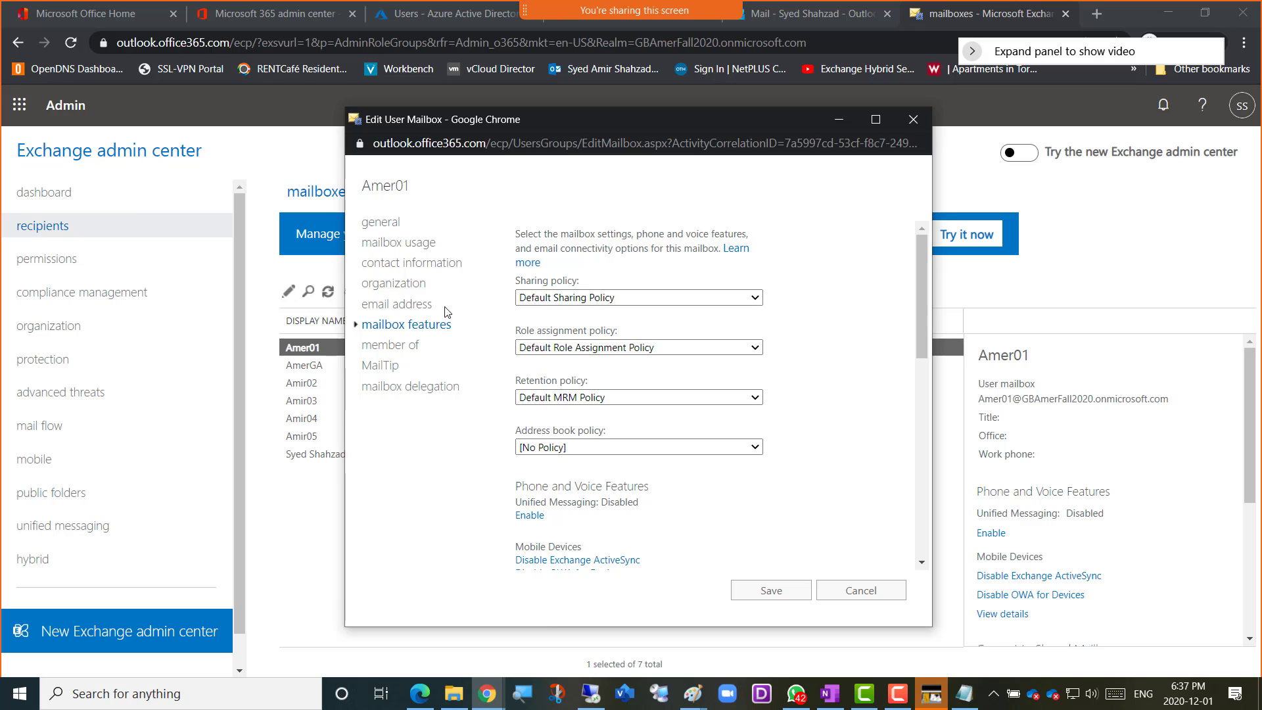
scroll(817, 329, "down", 1)
scroll(817, 329, "down", 10)
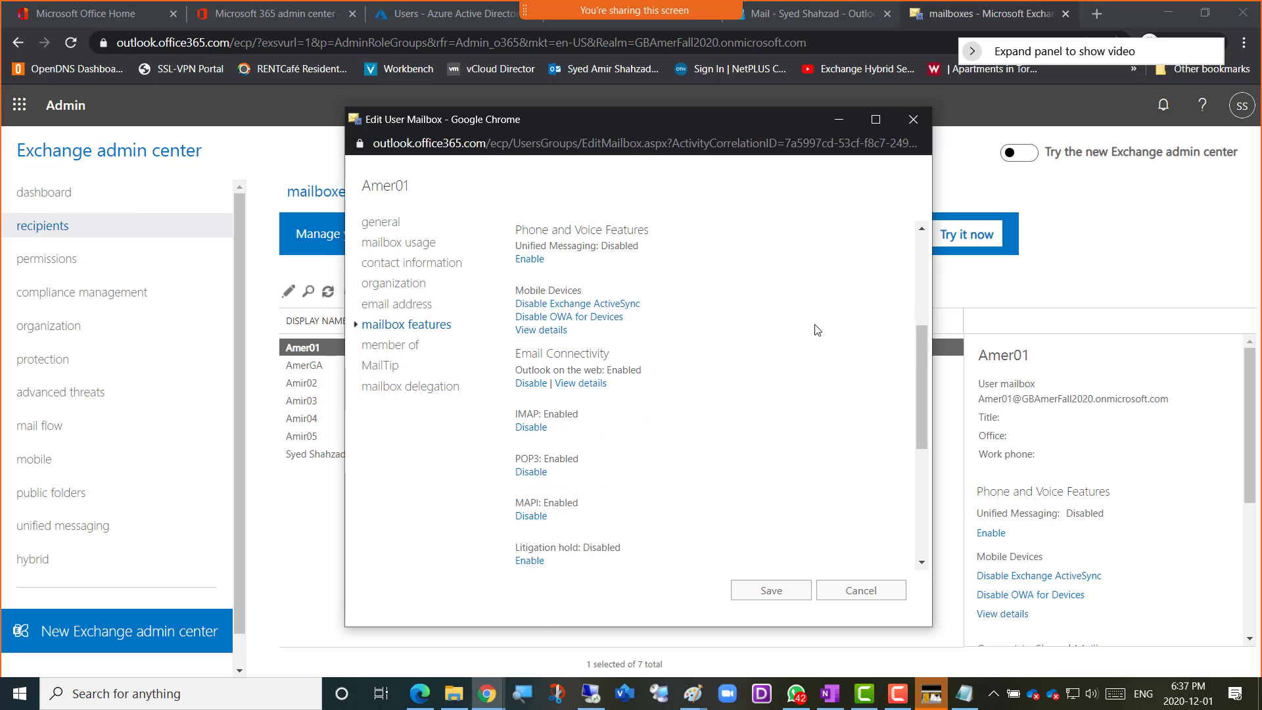
scroll(817, 329, "up", 10)
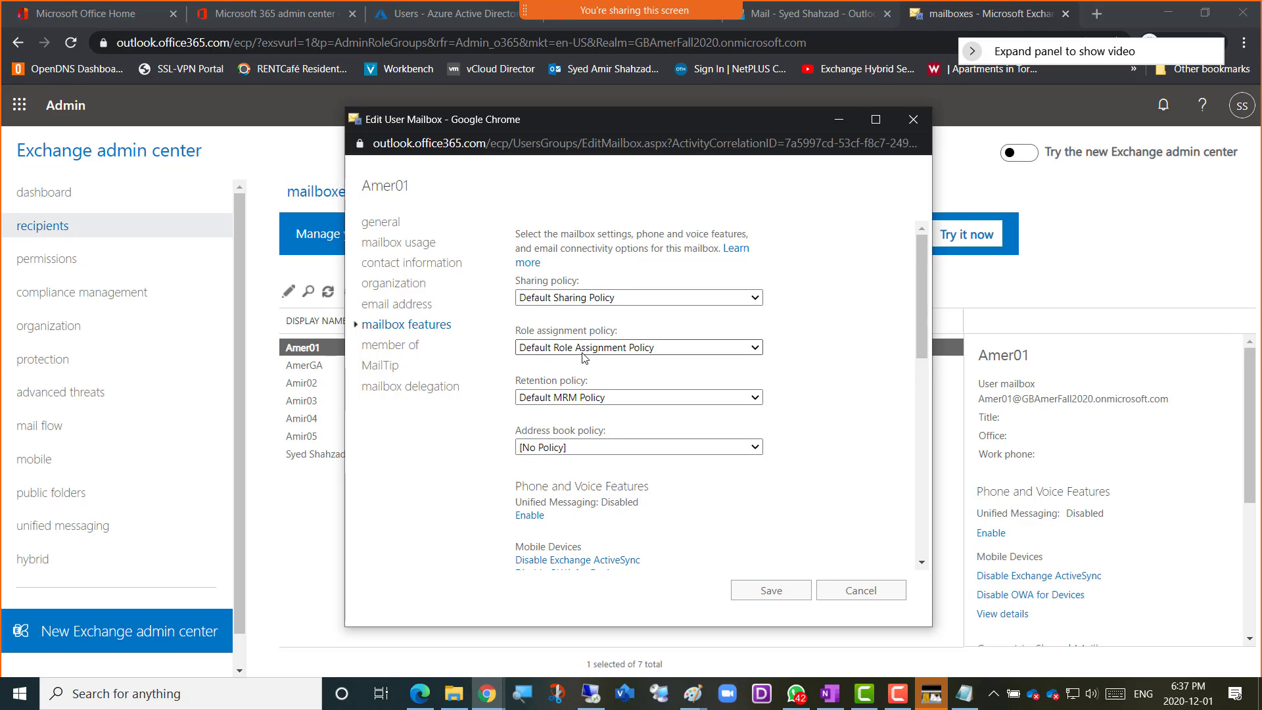
Set the Amer01 mailbox's role assignment policy to Amer-RoleAssignmentPolicy
left_click(617, 348)
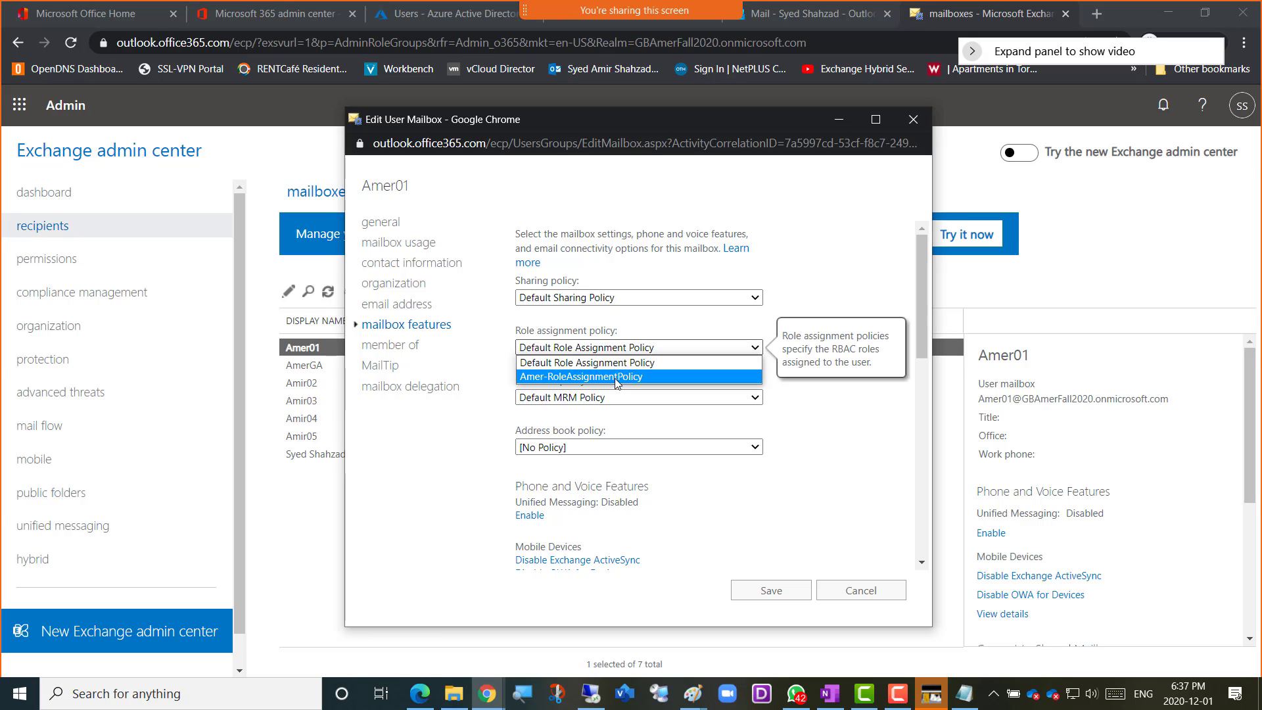
left_click(603, 377)
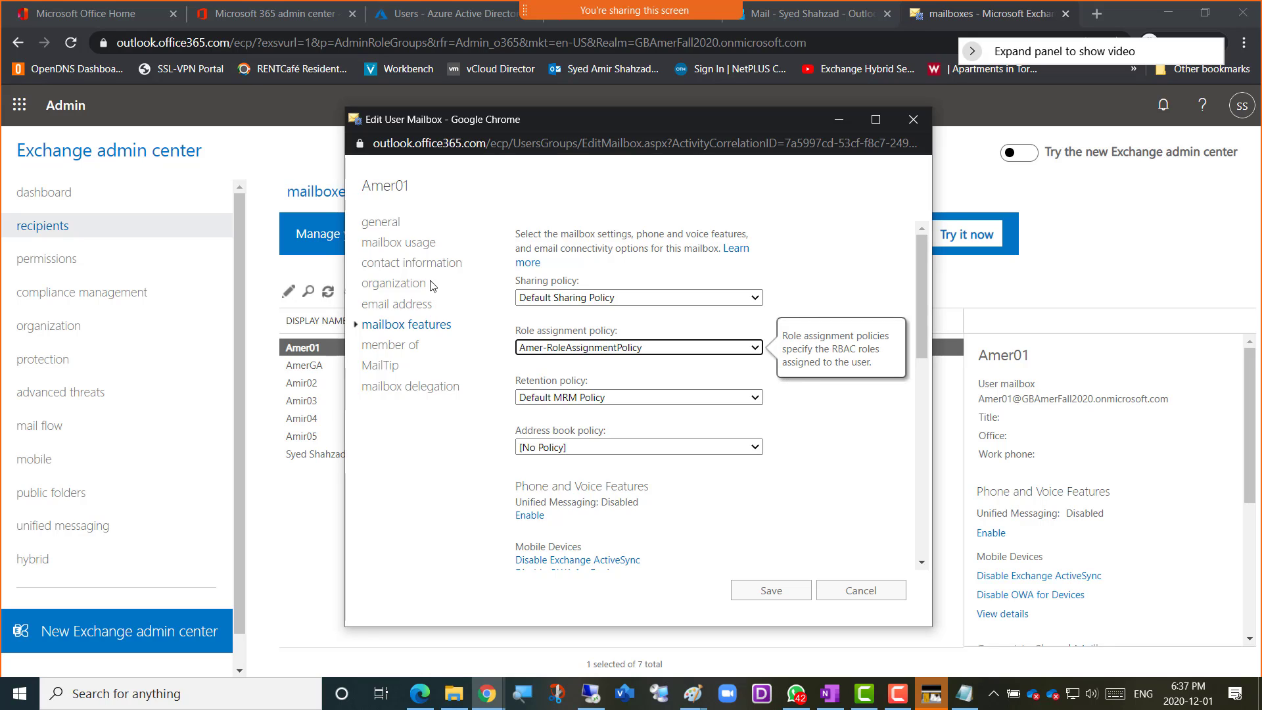
left_click(827, 440)
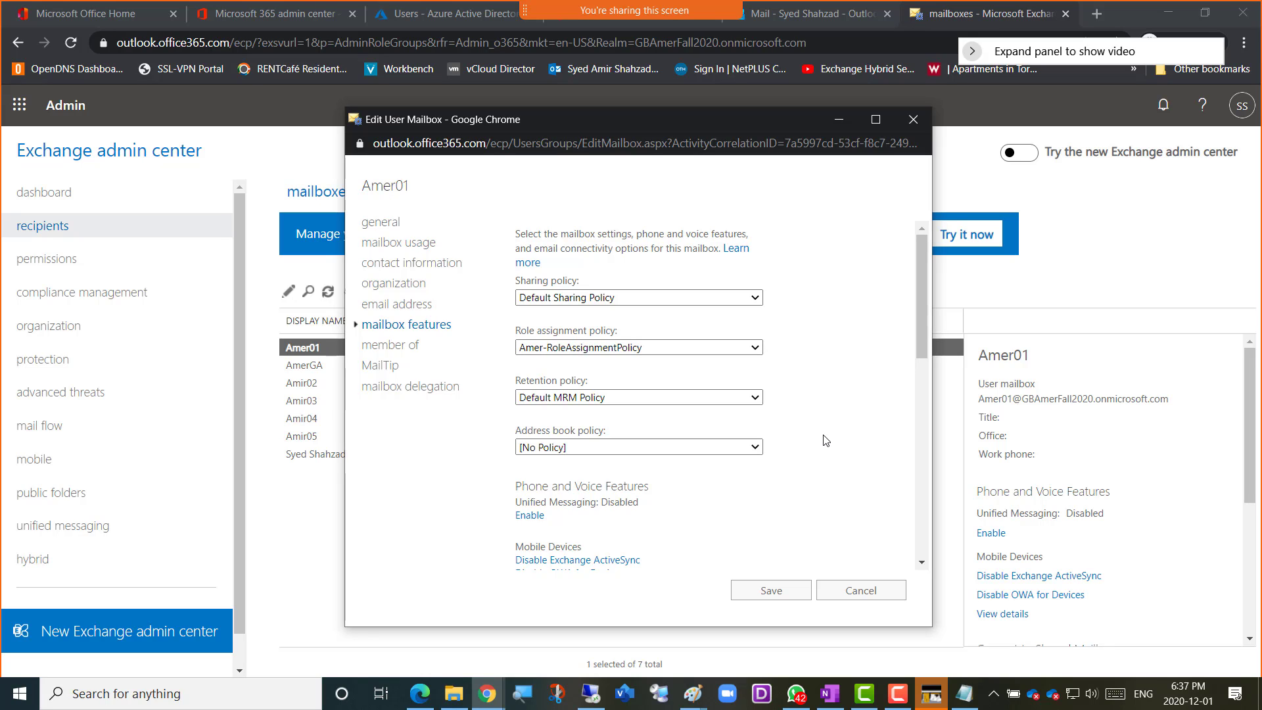
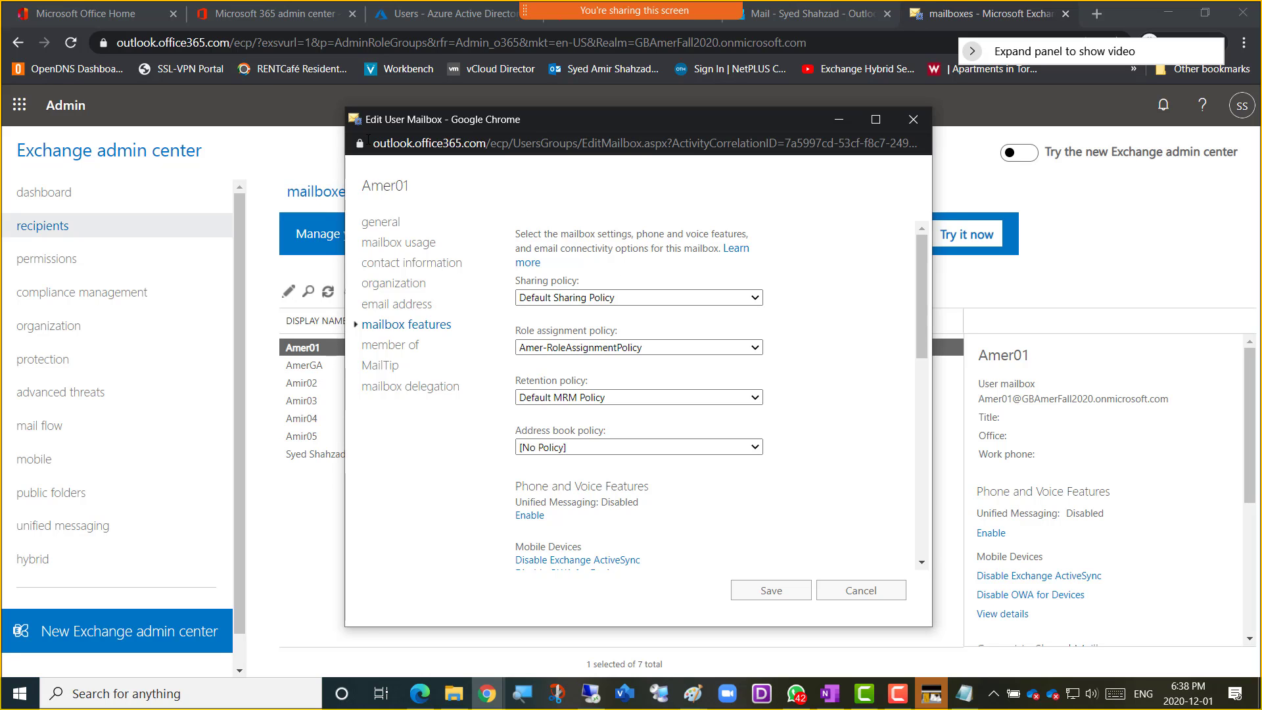
Capture a screenshot of the Amer01 mailbox features window and switch to the GBFall2020Mail-Class notebook in OneNote
key("super+shift+s")
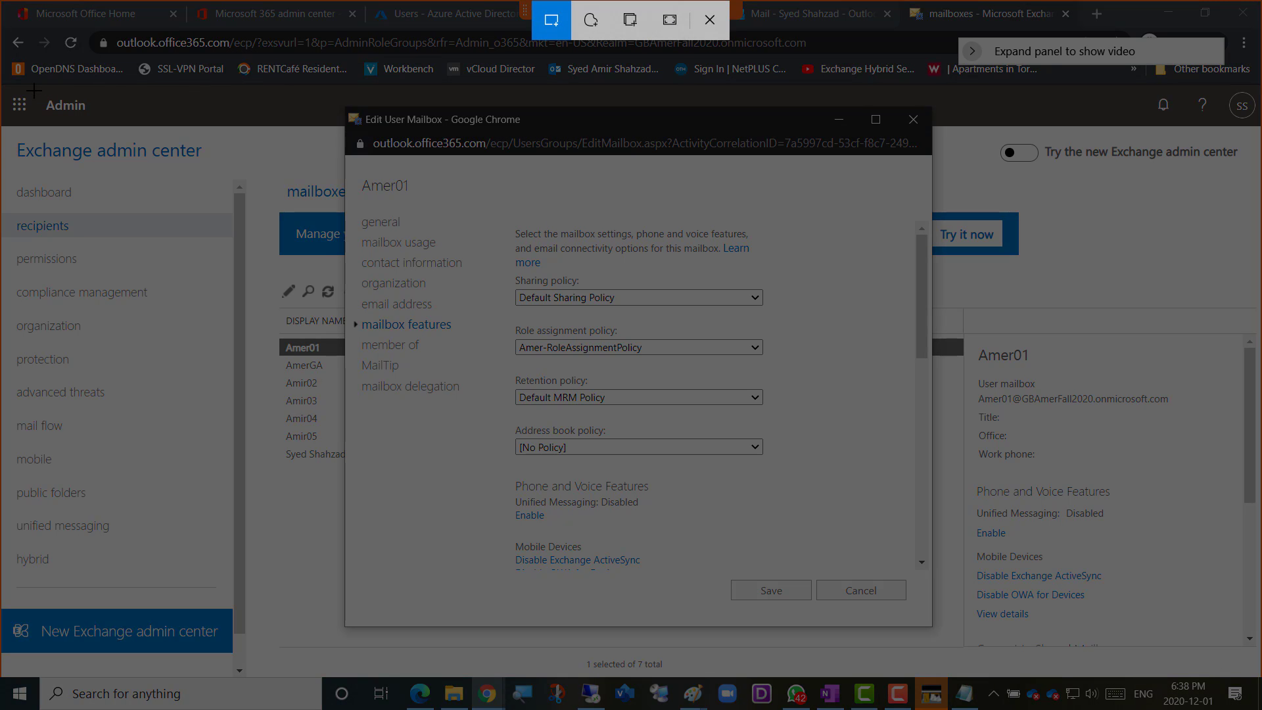
left_click_drag(34, 91, 950, 651)
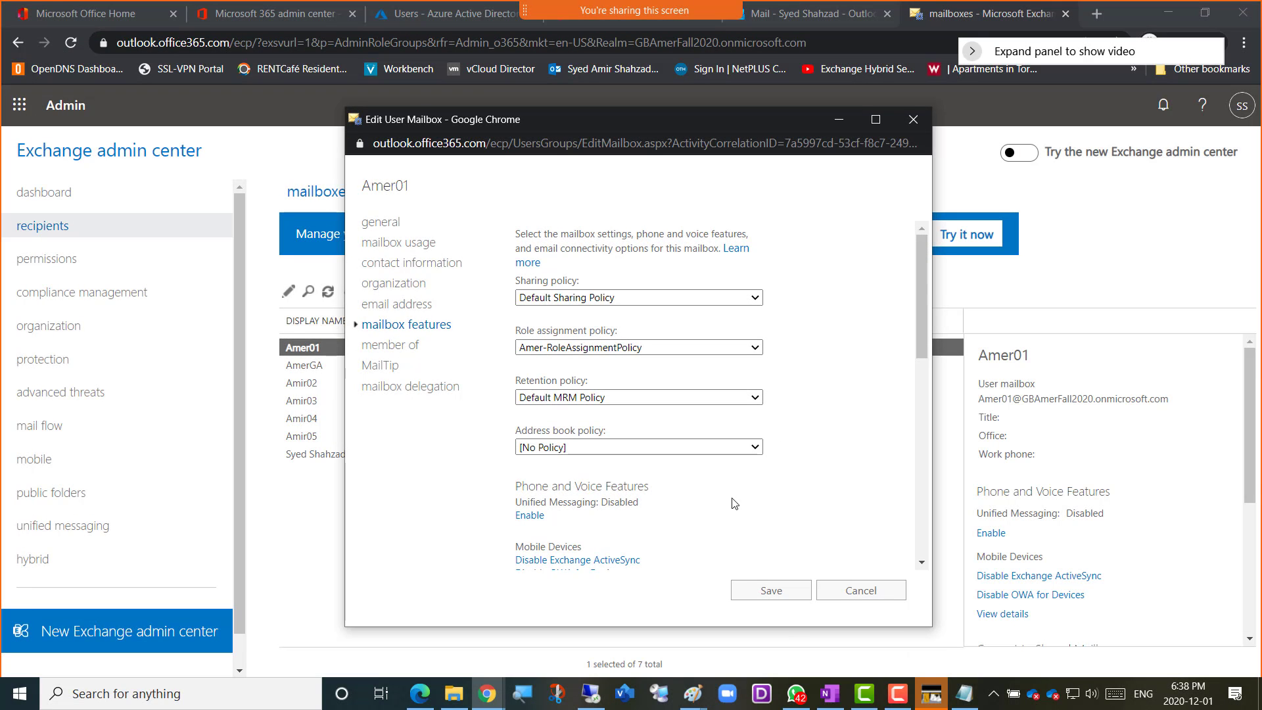
left_click(487, 699)
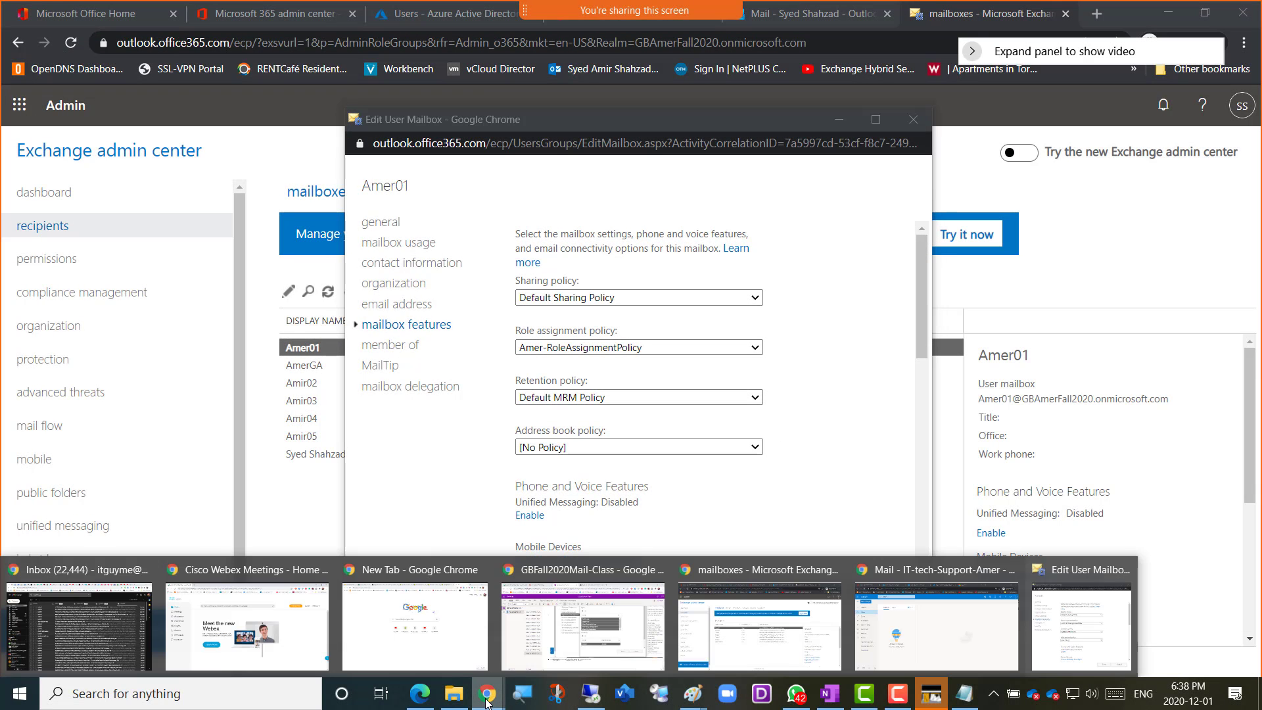
left_click(629, 639)
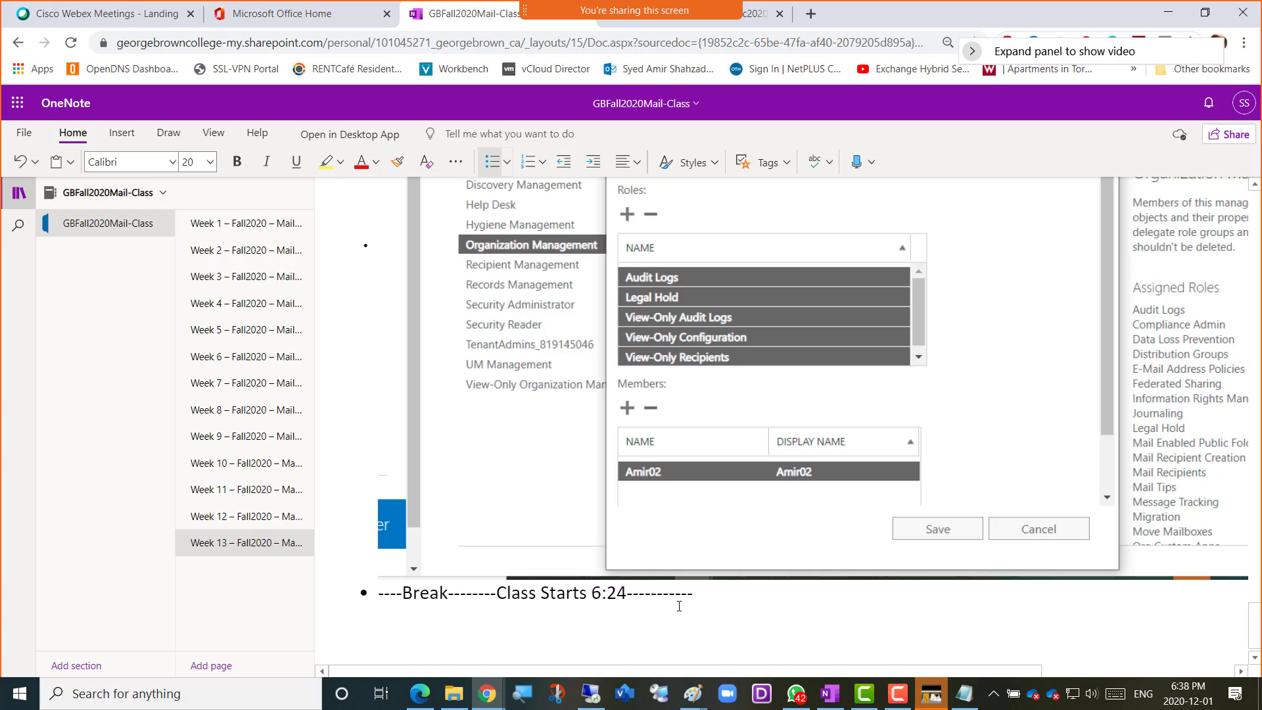
Add the bullet "Screenshot 6 = attaching Role Assignment policy to a Mailbox" below the break line and paste the captured screenshot under it
left_click(742, 601)
key("Return")
type("Screen")
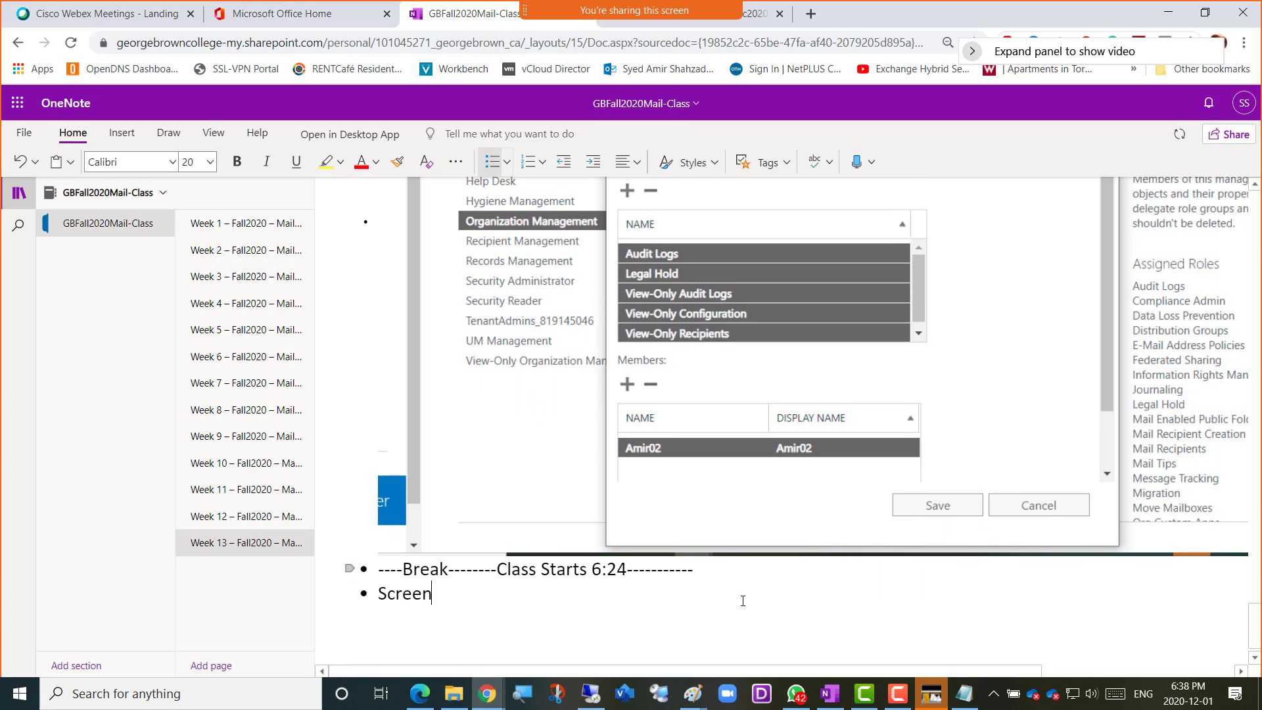
type("shot 6 = atta")
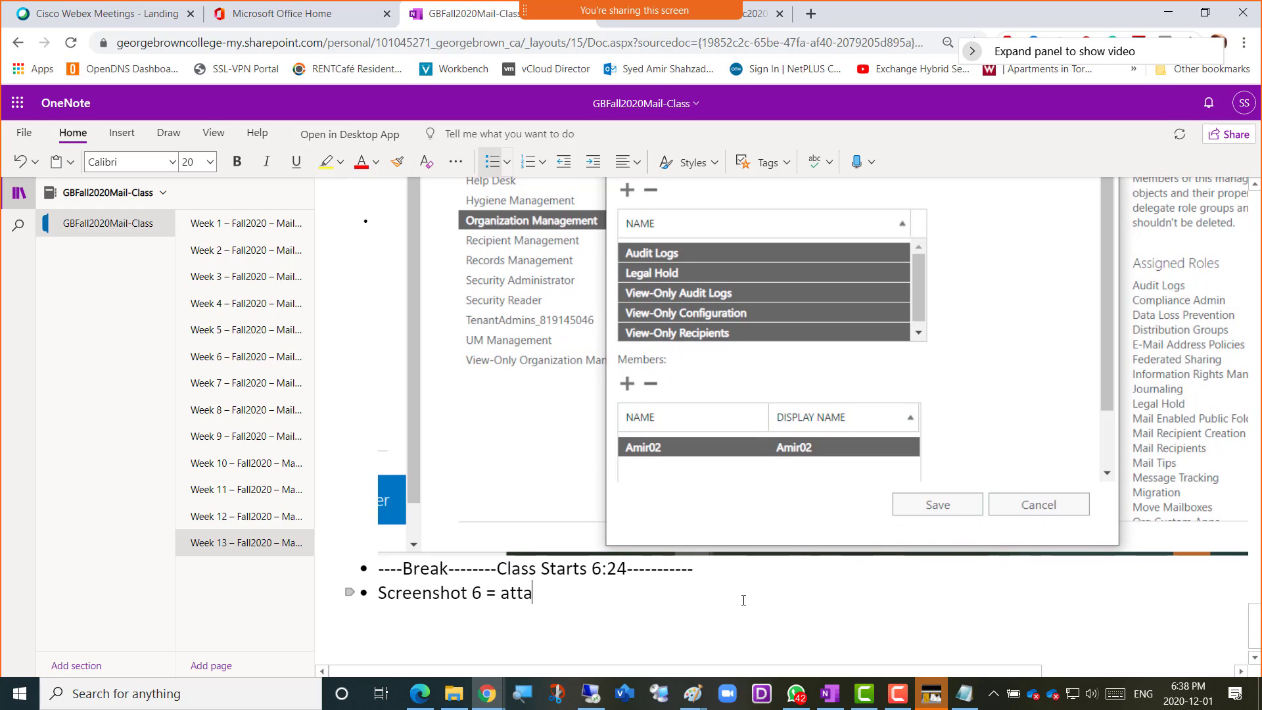
type("ching Role Assignment")
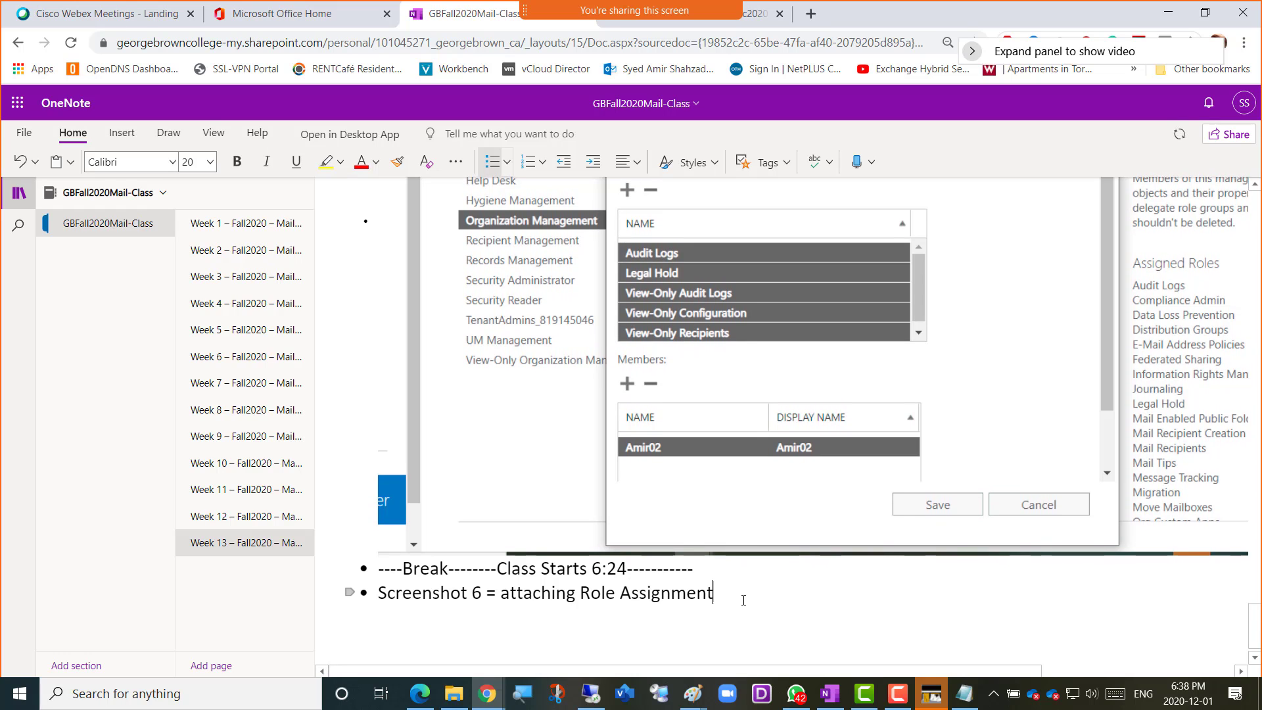
type(" policy t")
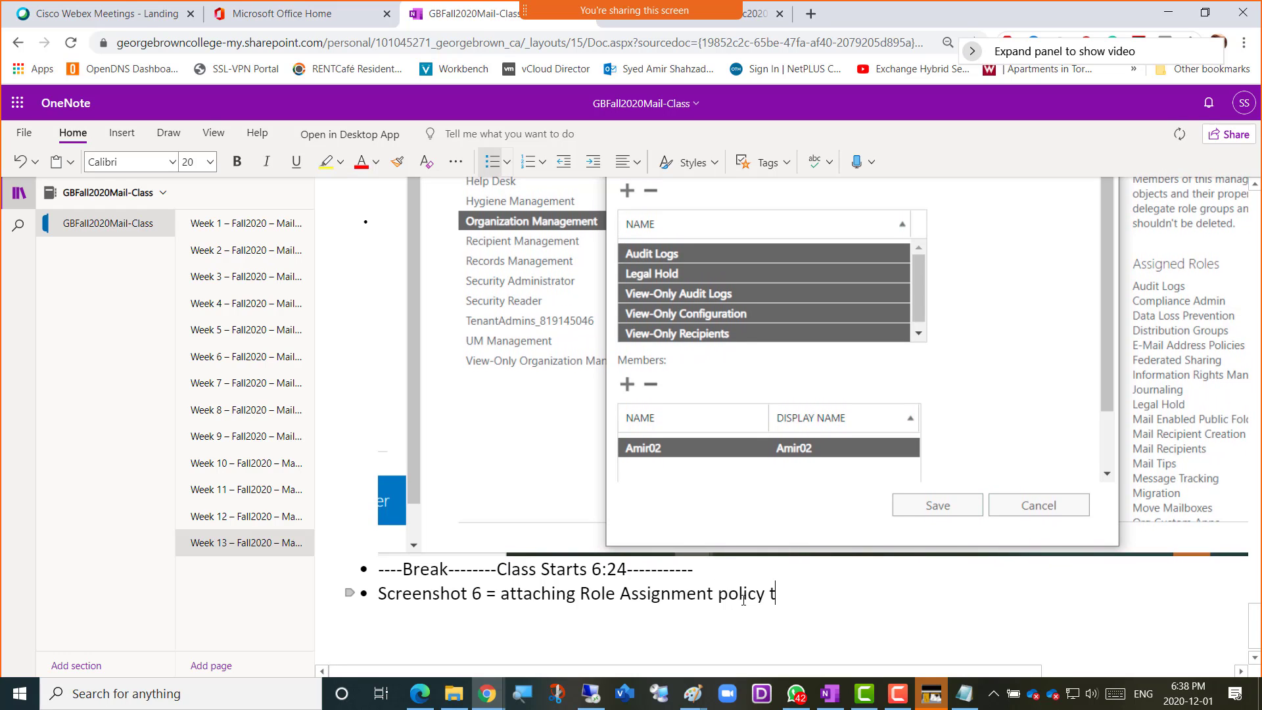
type("o a Mailbox")
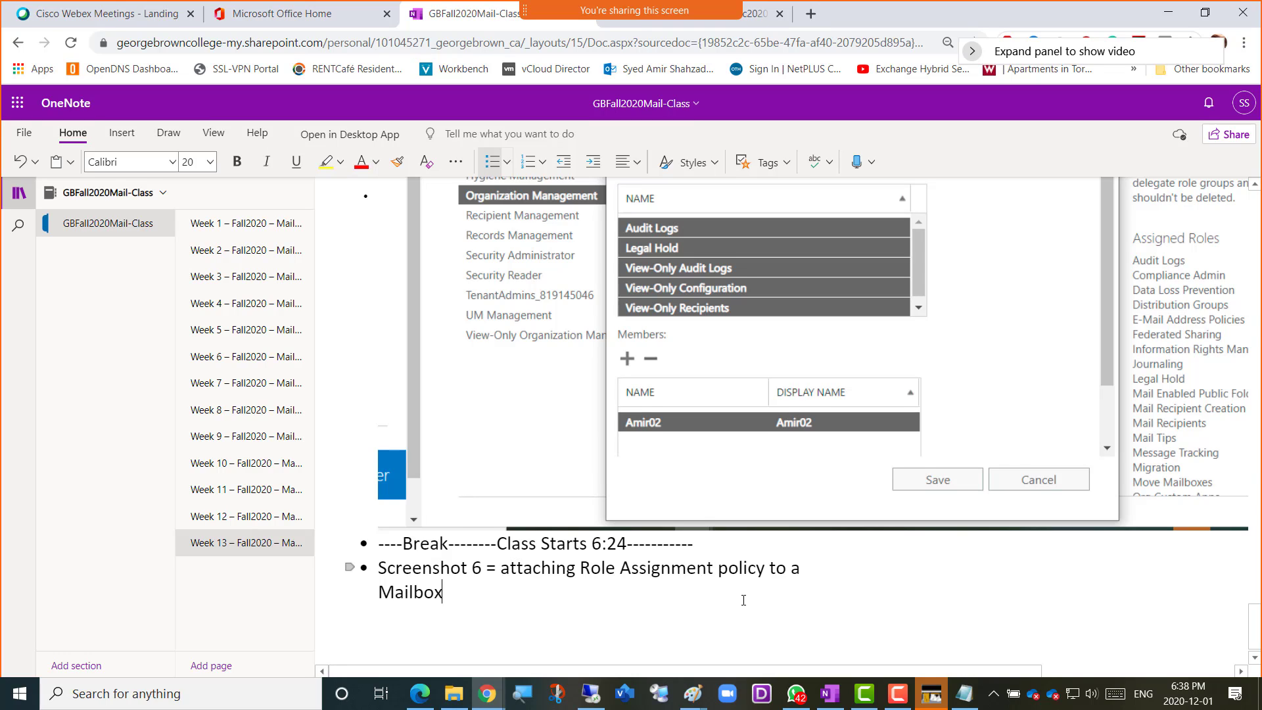
key("Return")
key("ctrl+v")
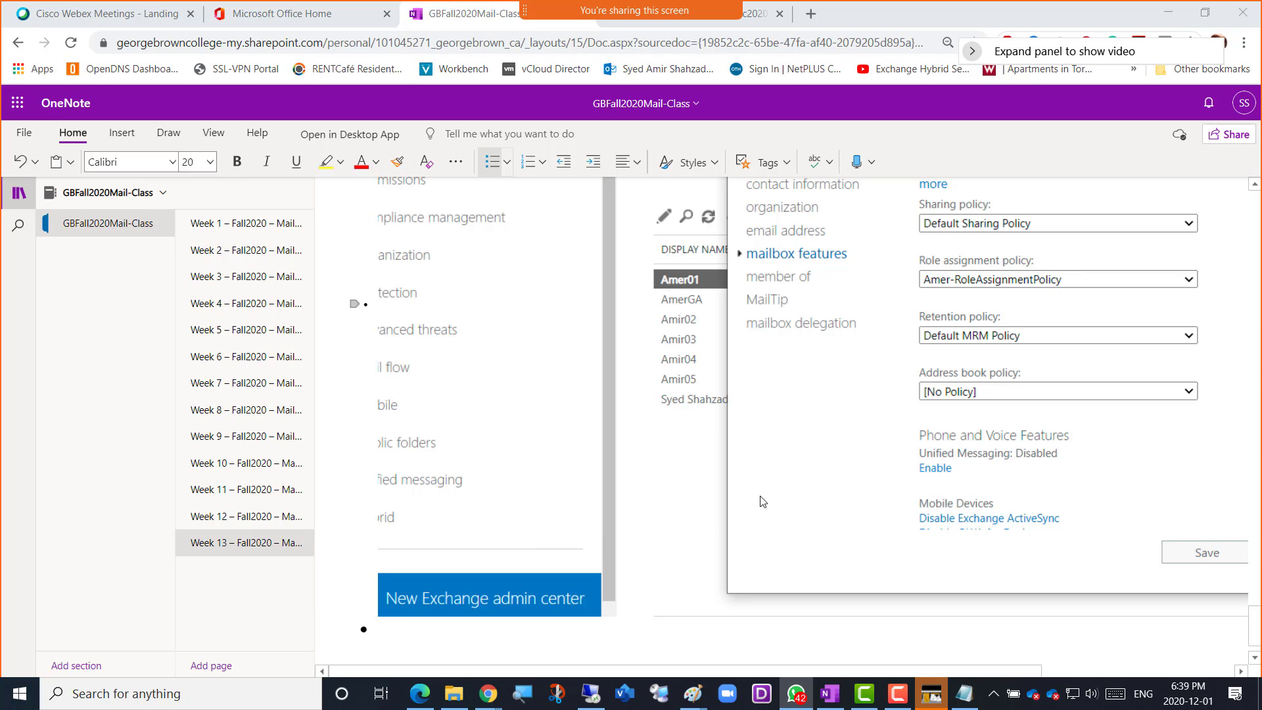
Return to the Edit User Mailbox window in the Exchange admin center and save the Amer01 mailbox changes
key("alt+Tab")
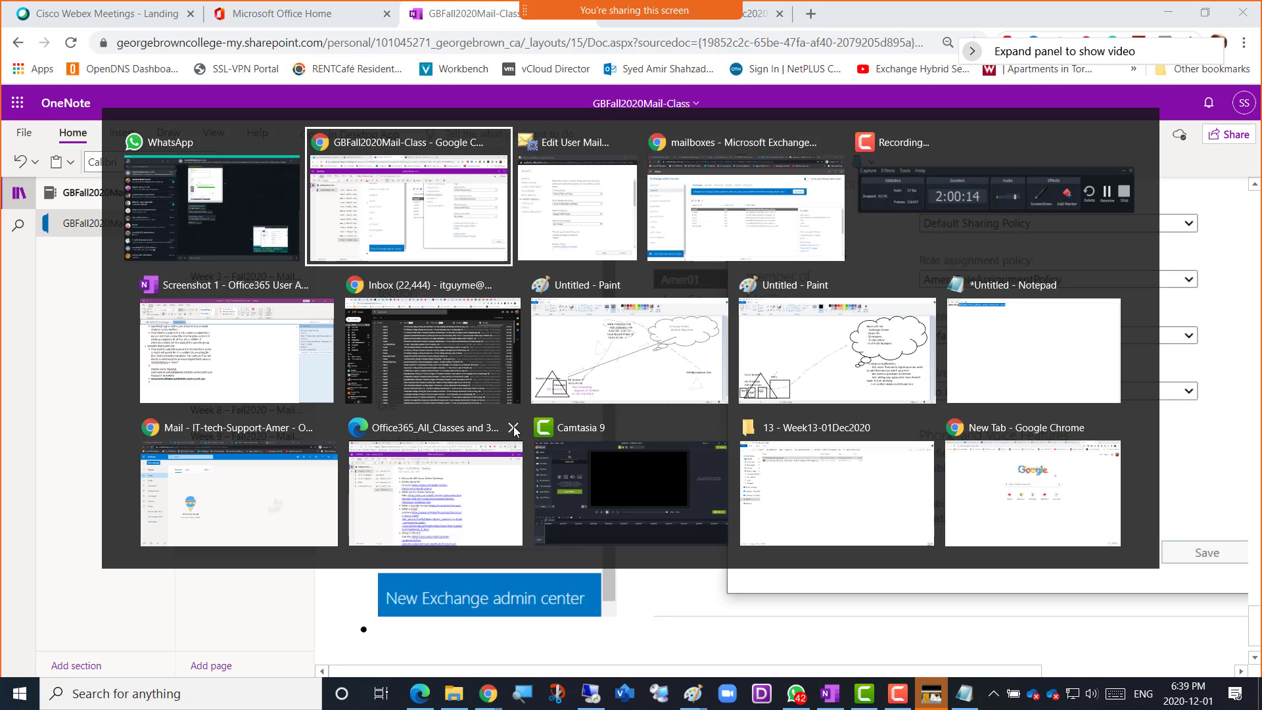
key("Tab")
key("Tab")
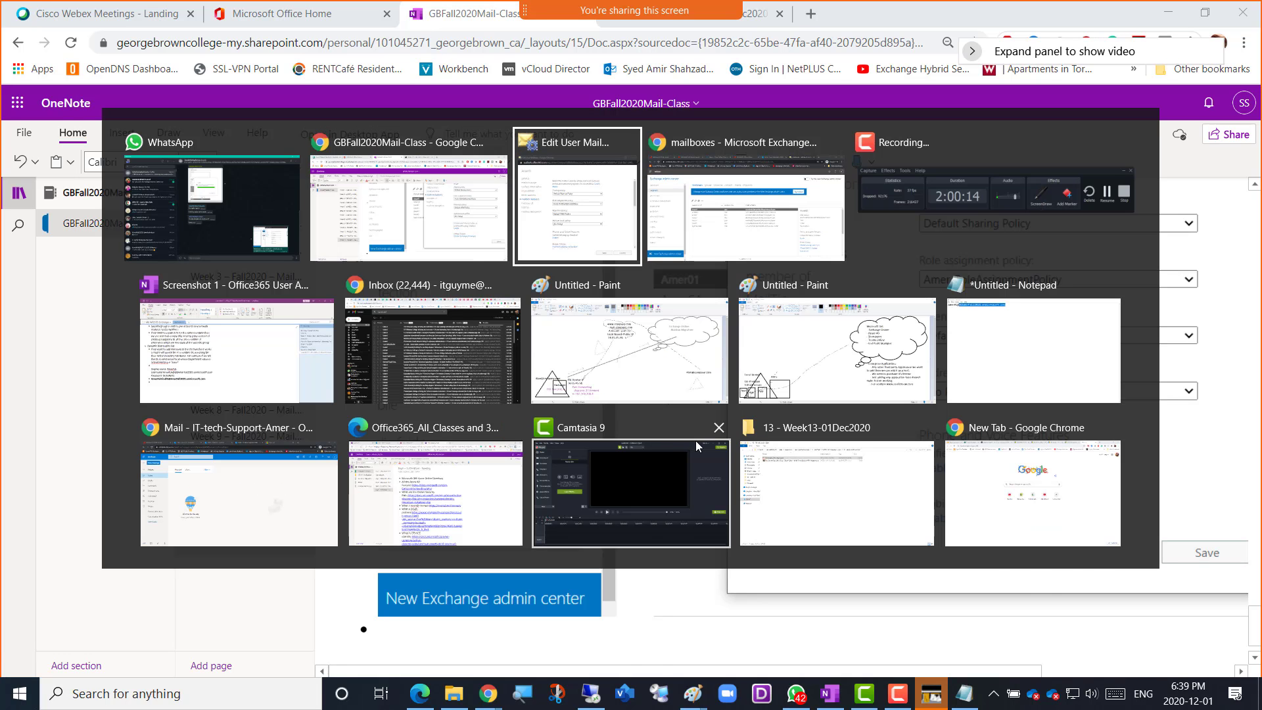
key("alt+Tab")
key("Tab")
key("Tab")
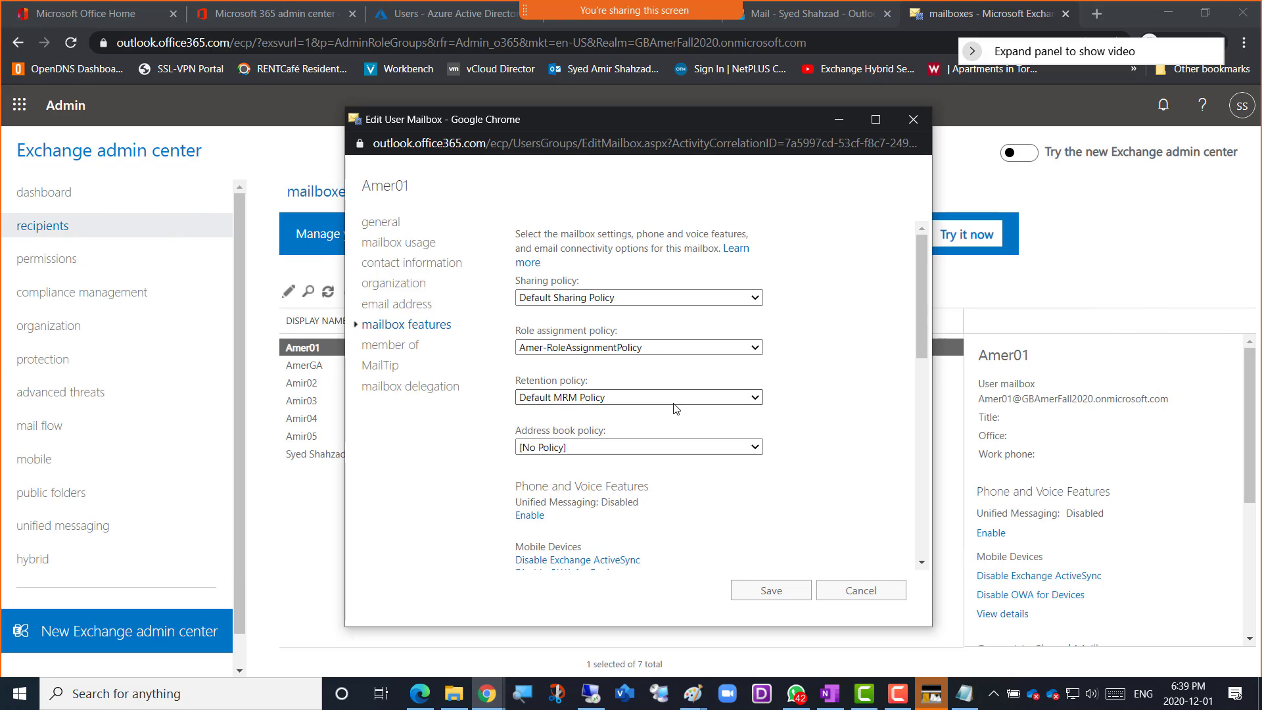
left_click(770, 593)
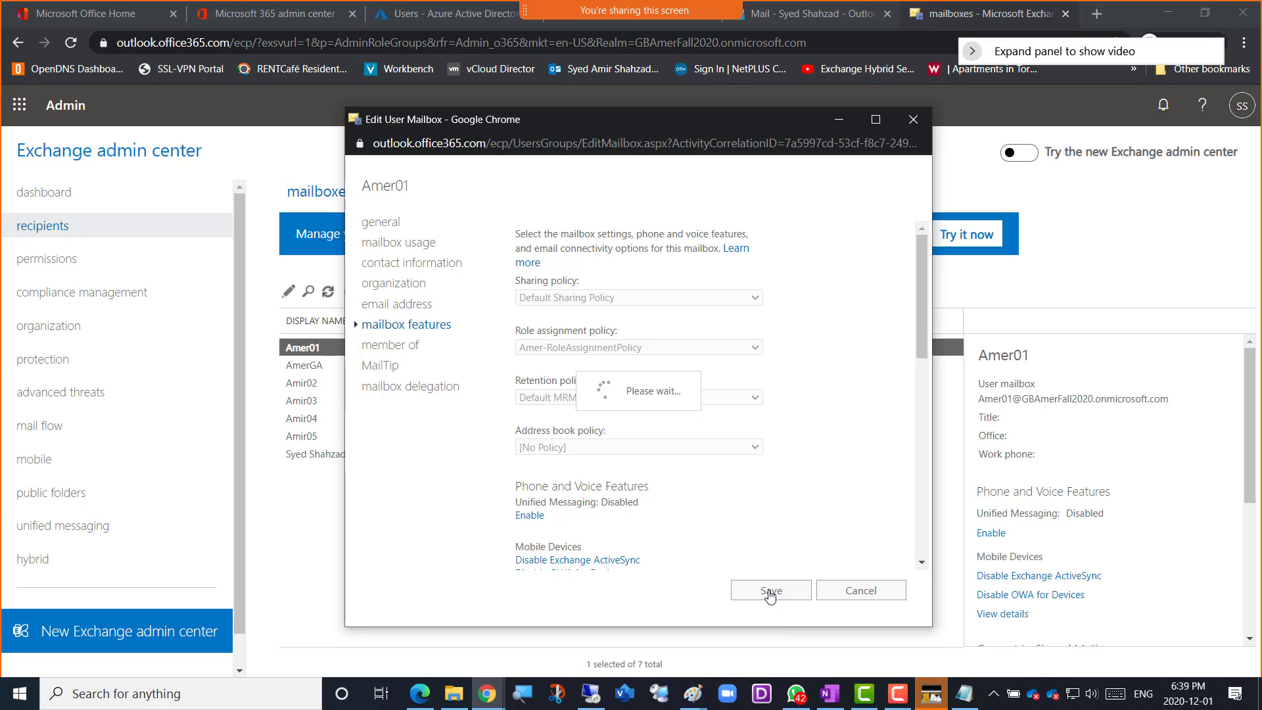
left_click(718, 475)
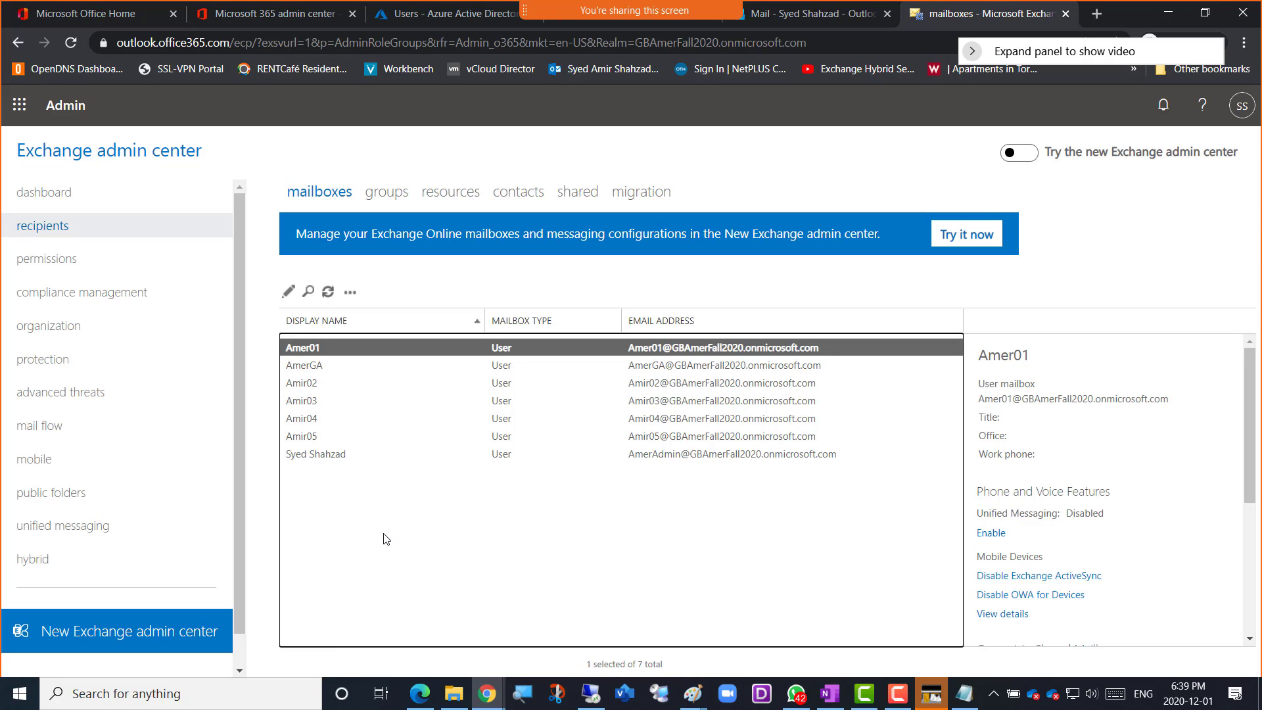
Select the AmerGA and Amir02 mailboxes together and look through the bulk edit options offered for them
left_click(312, 369)
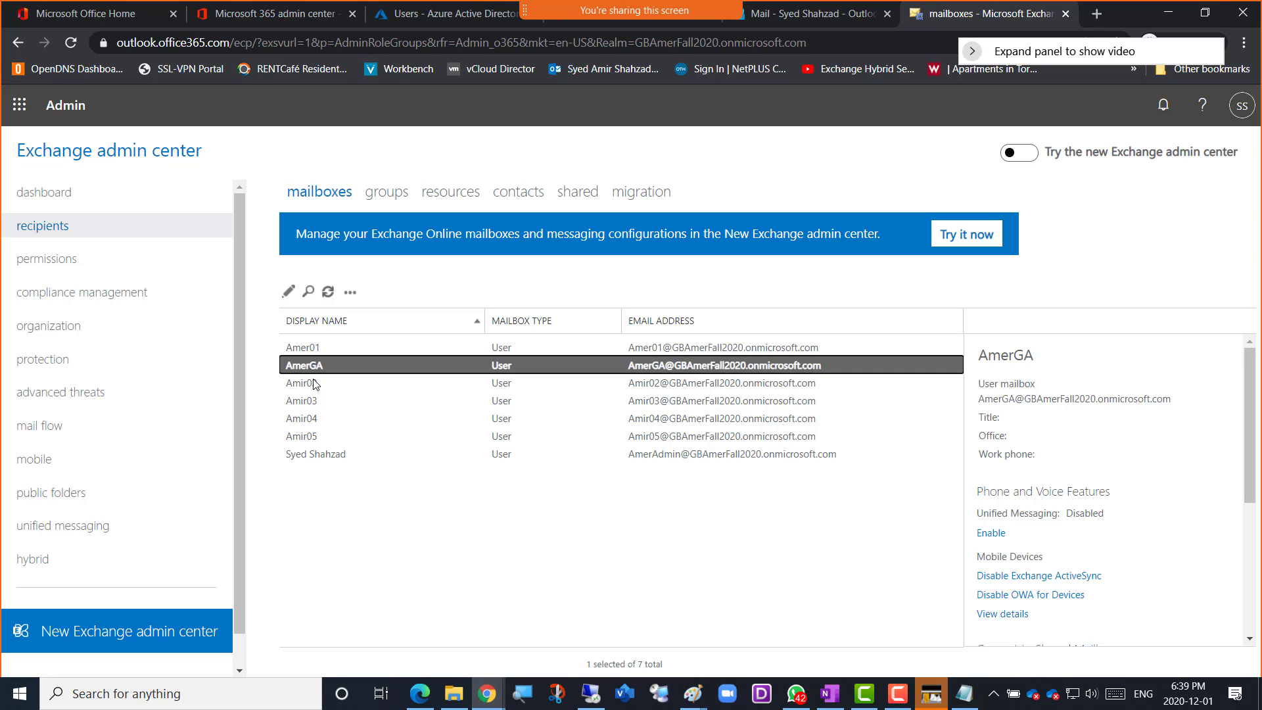
left_click(315, 383, "ctrl")
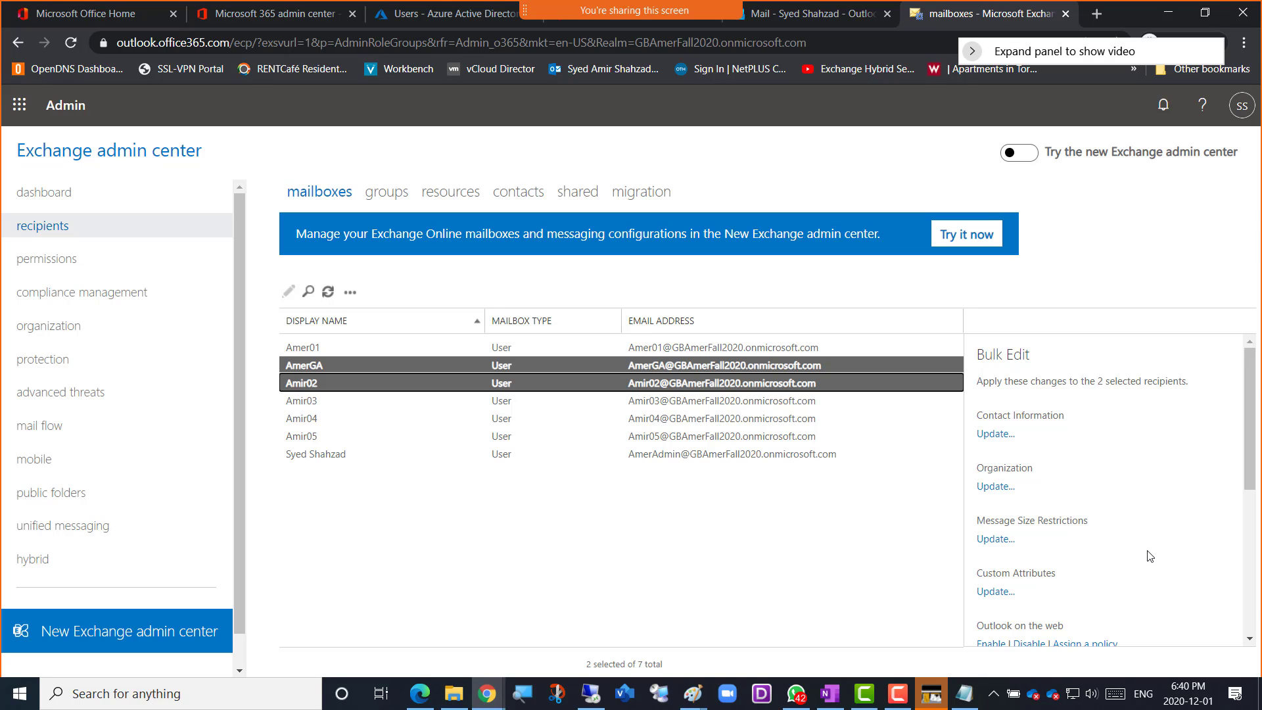
scroll(1147, 552, "down", 1)
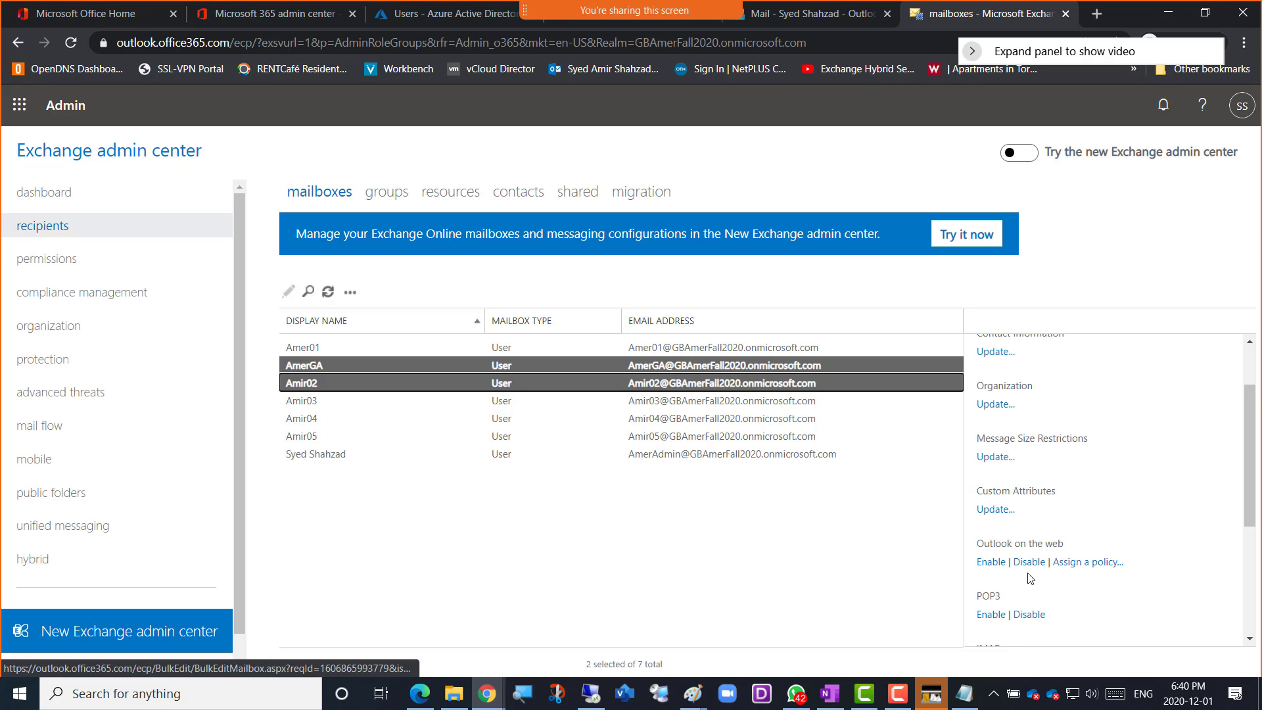
scroll(1072, 593, "down", 1)
scroll(1073, 594, "down", 1)
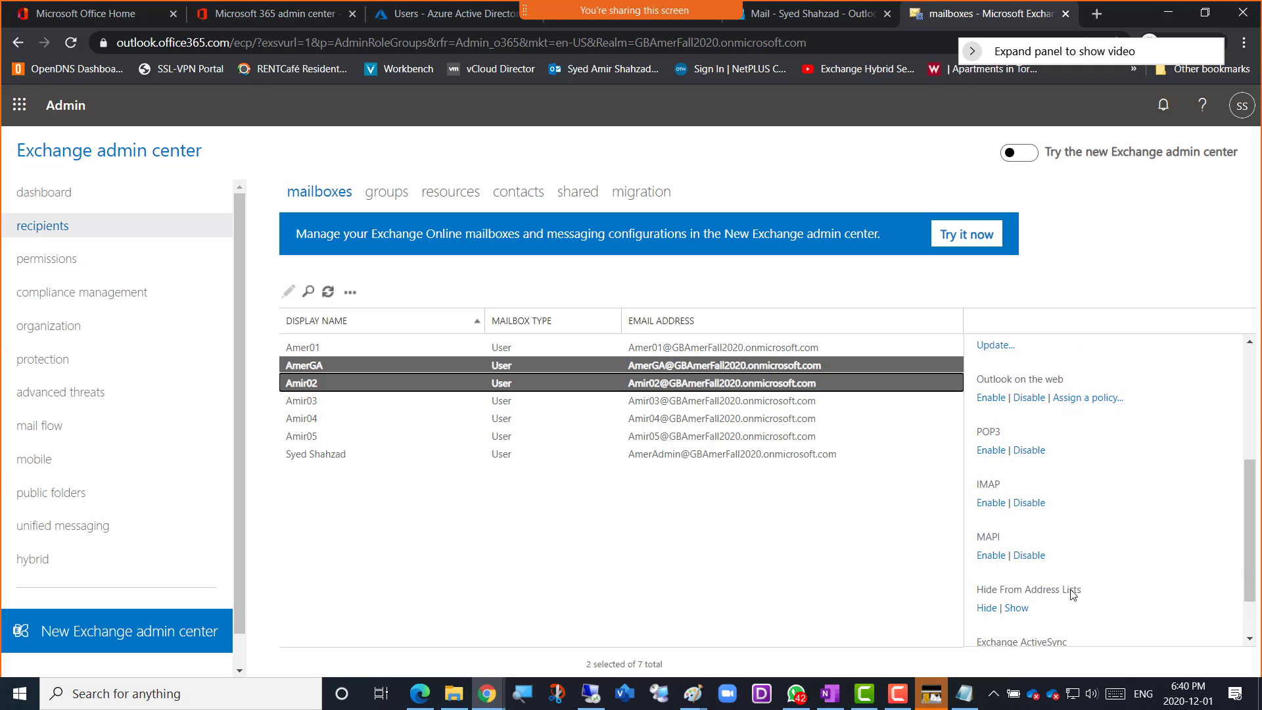
scroll(1073, 593, "down", 1)
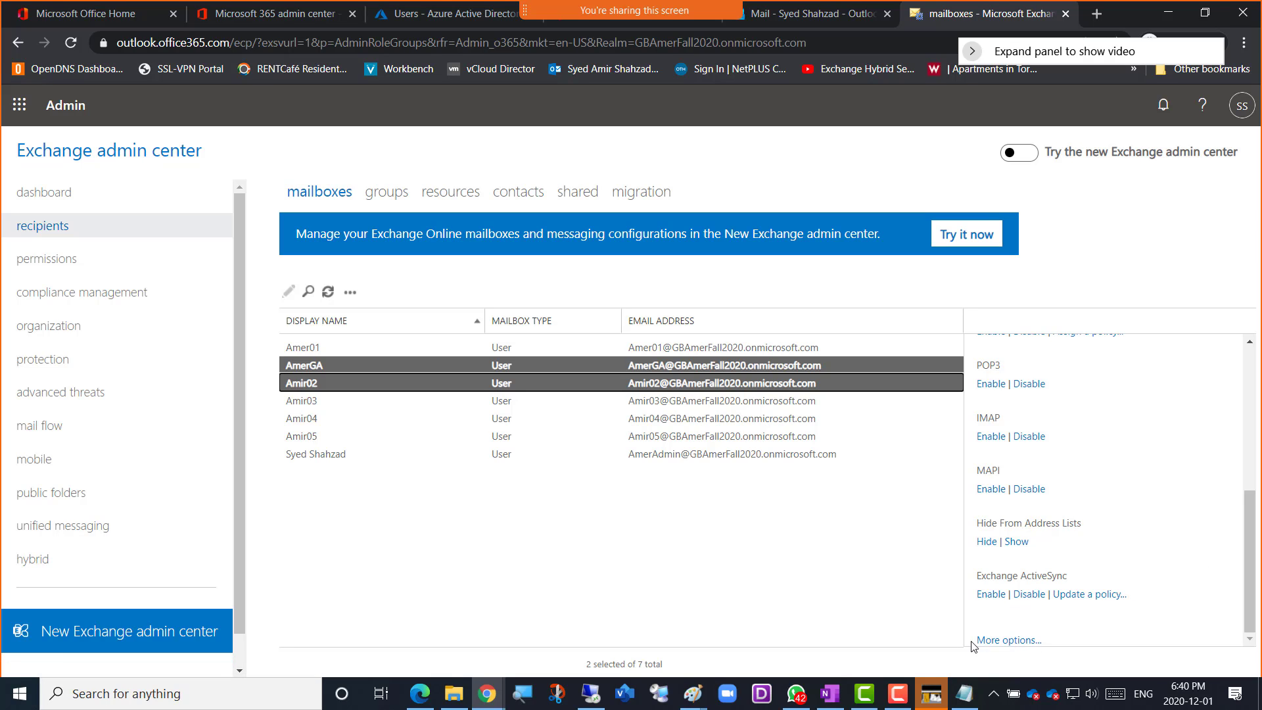
scroll(1165, 546, "up", 5)
scroll(1149, 527, "down", 1)
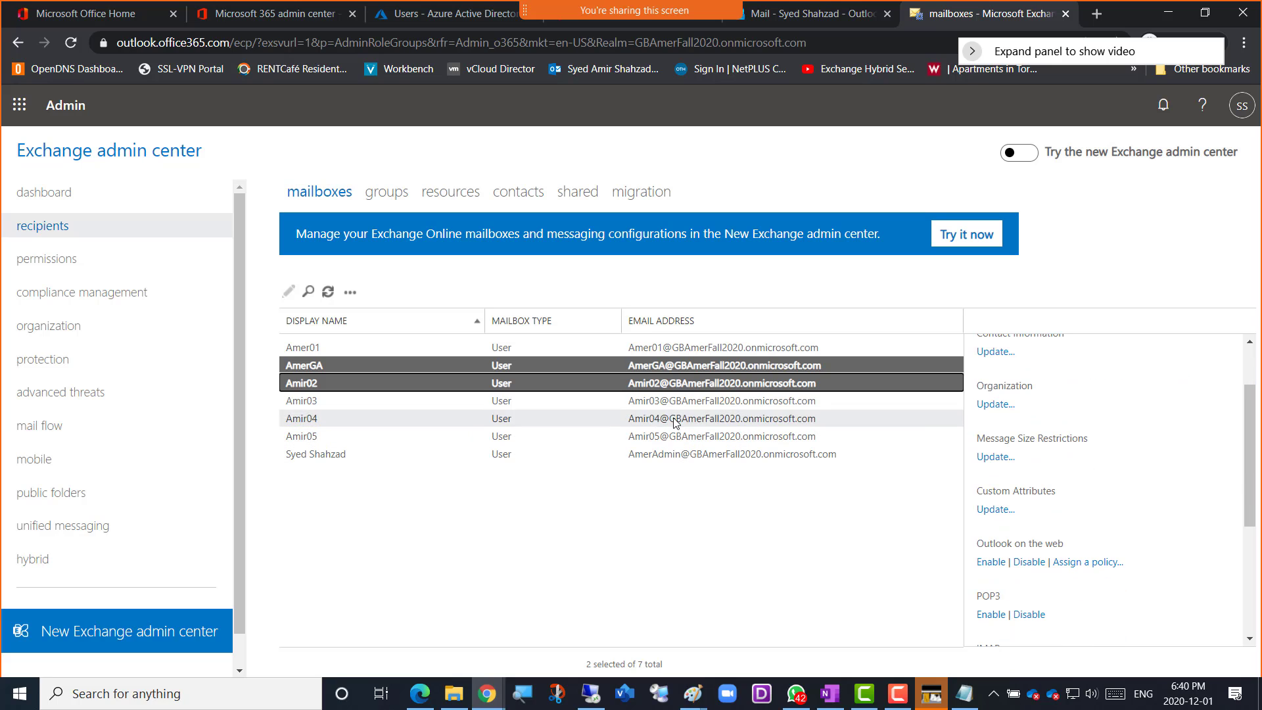
scroll(1177, 443, "up", 1)
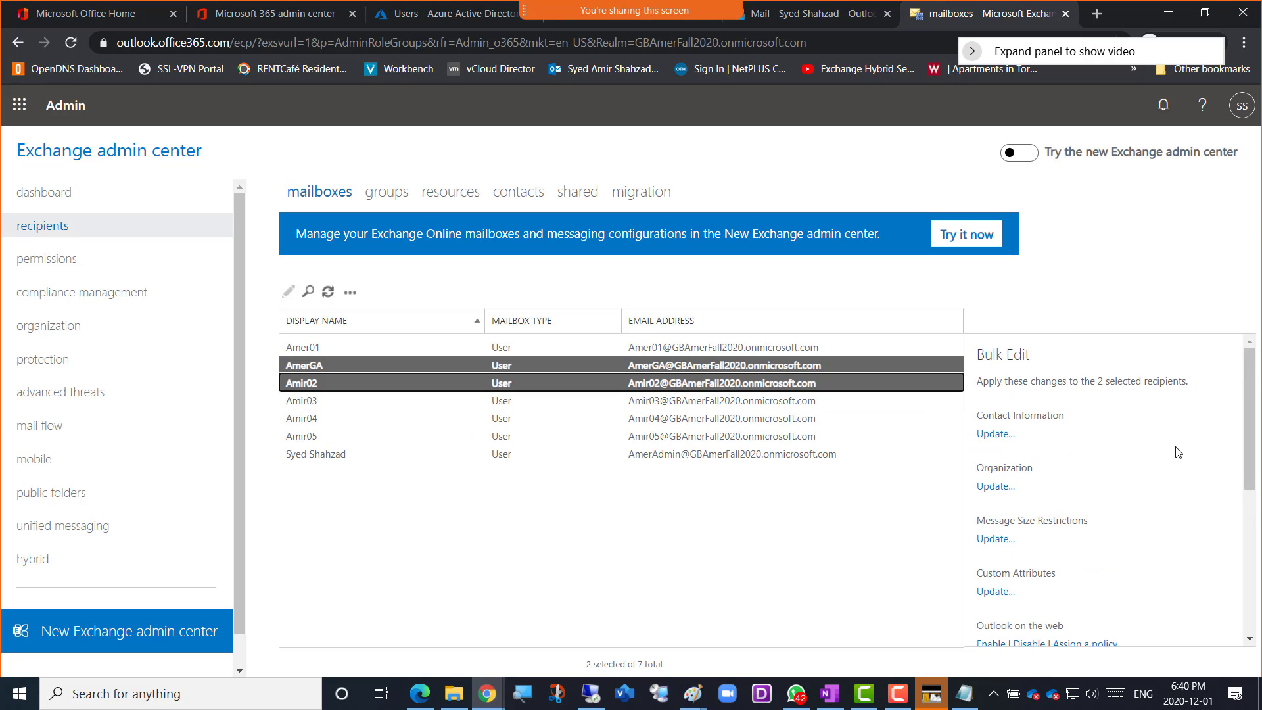
scroll(1177, 461, "down", 5)
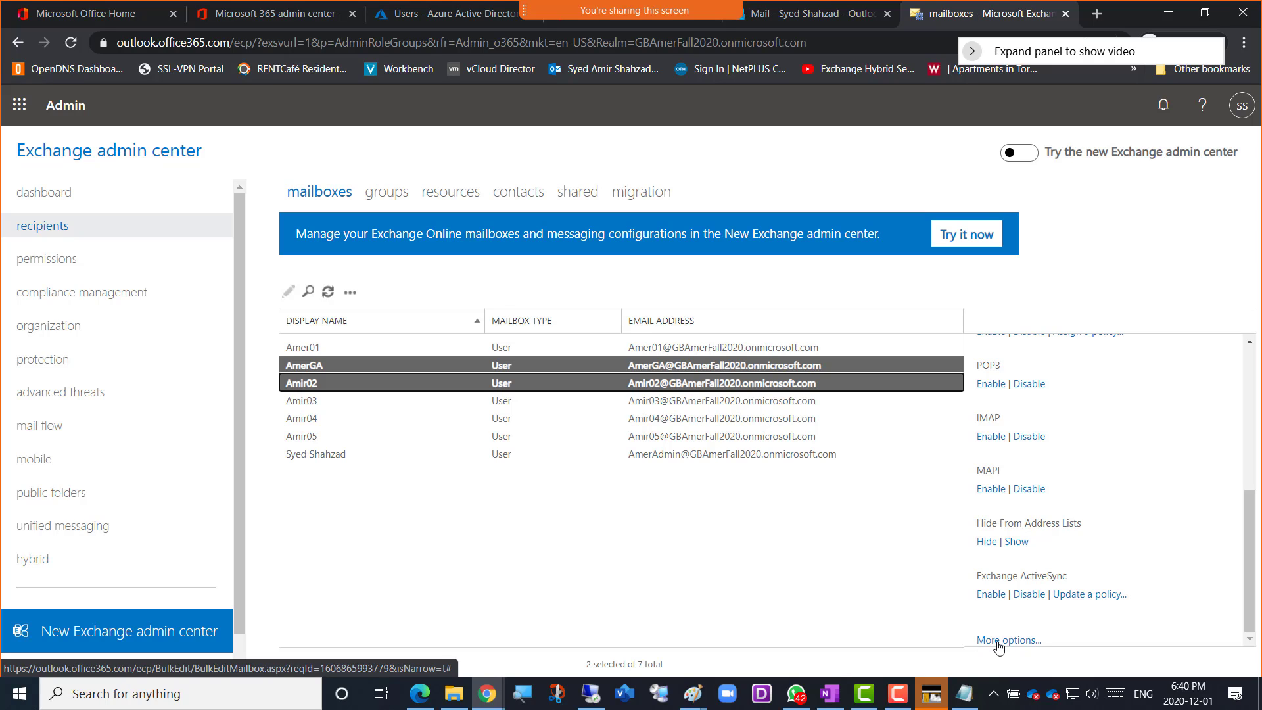
Expand the additional bulk edit options, check the policies available for bulk role assignment, and leave without saving
left_click(998, 642)
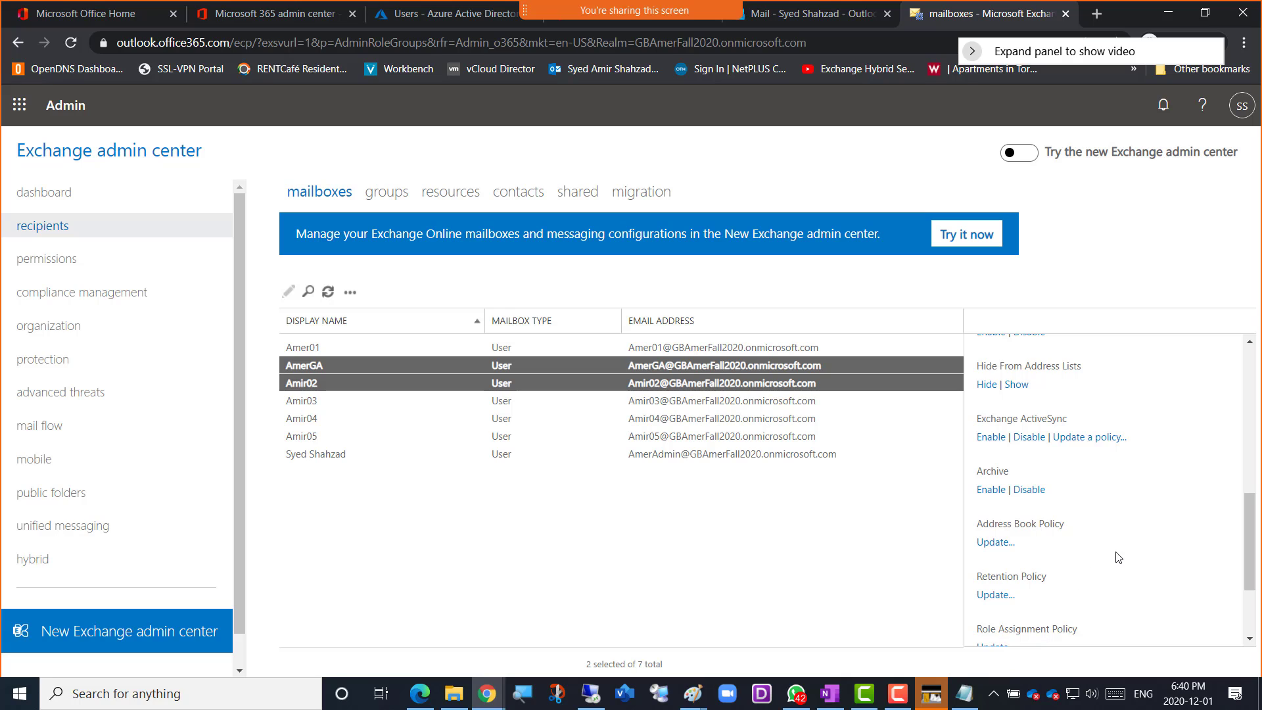
scroll(1119, 557, "down", 2)
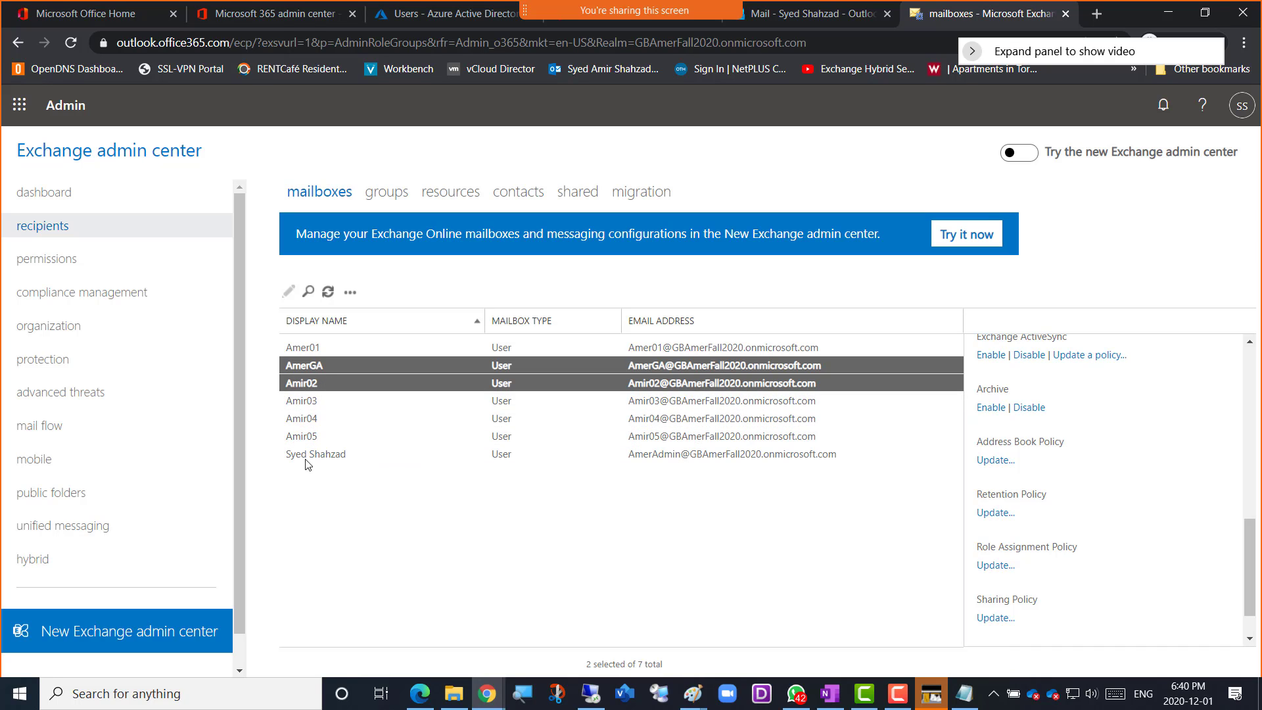
left_click(995, 566)
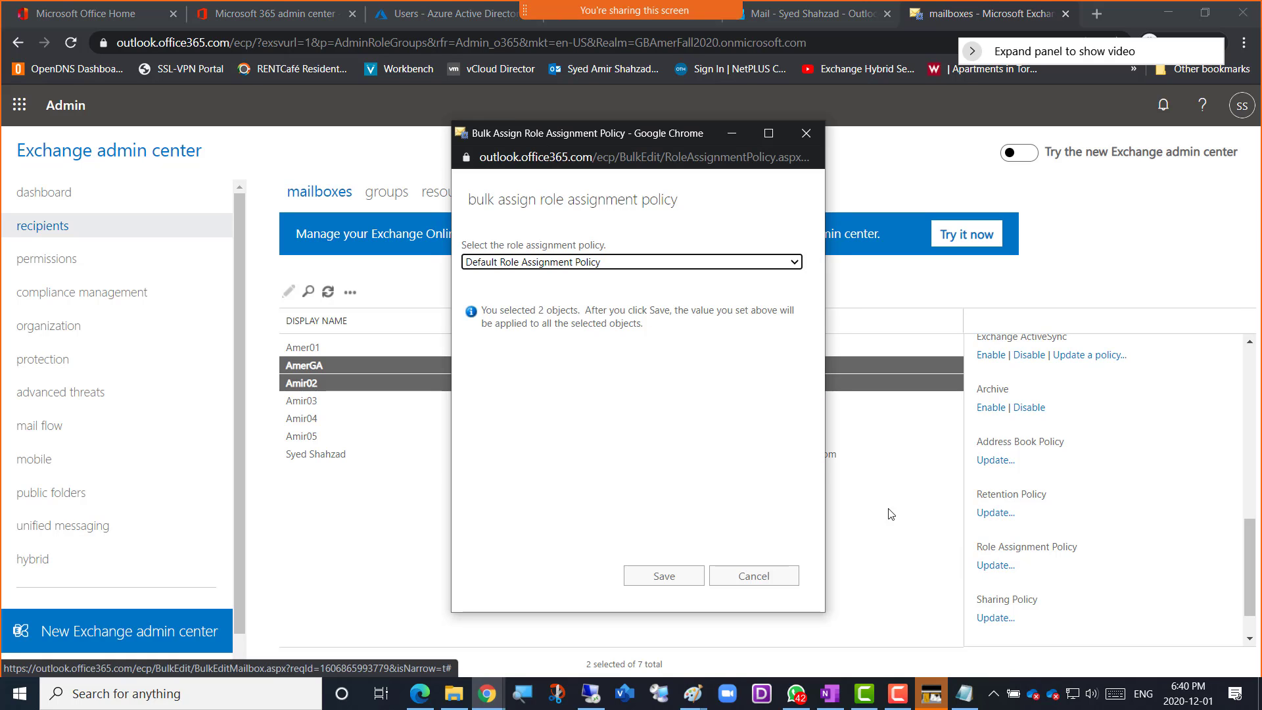
left_click(610, 262)
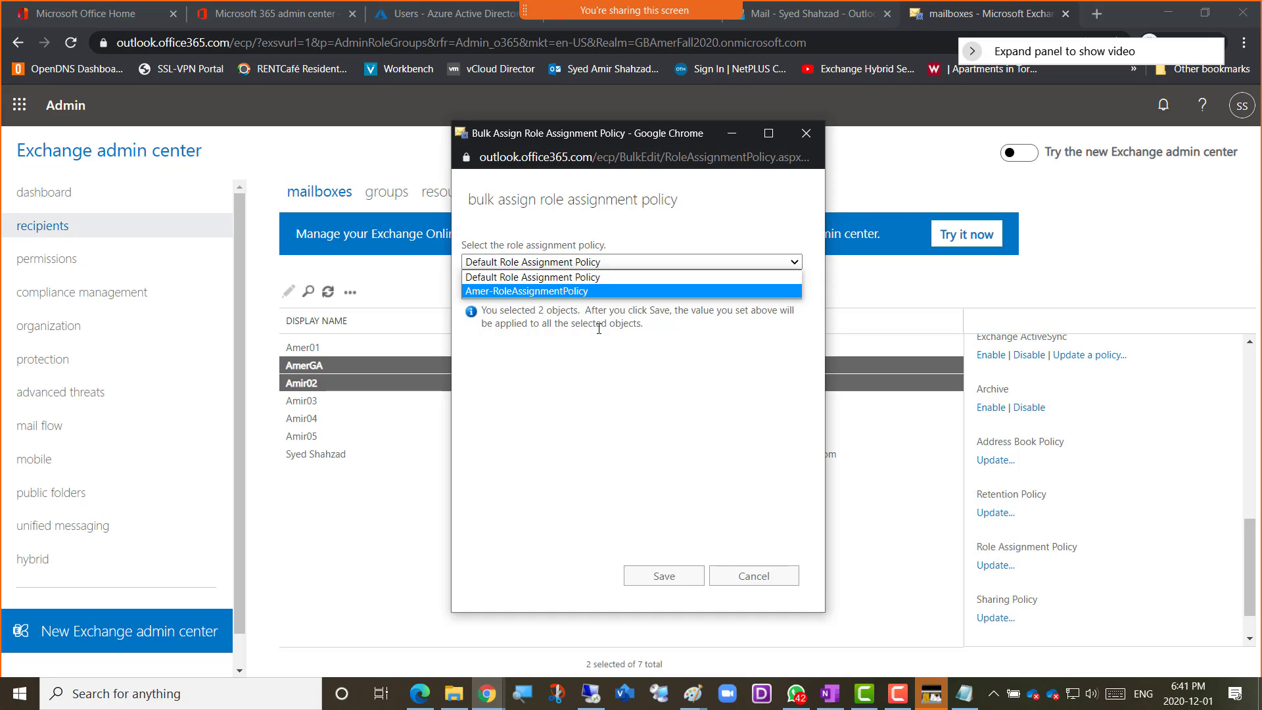
left_click(626, 387)
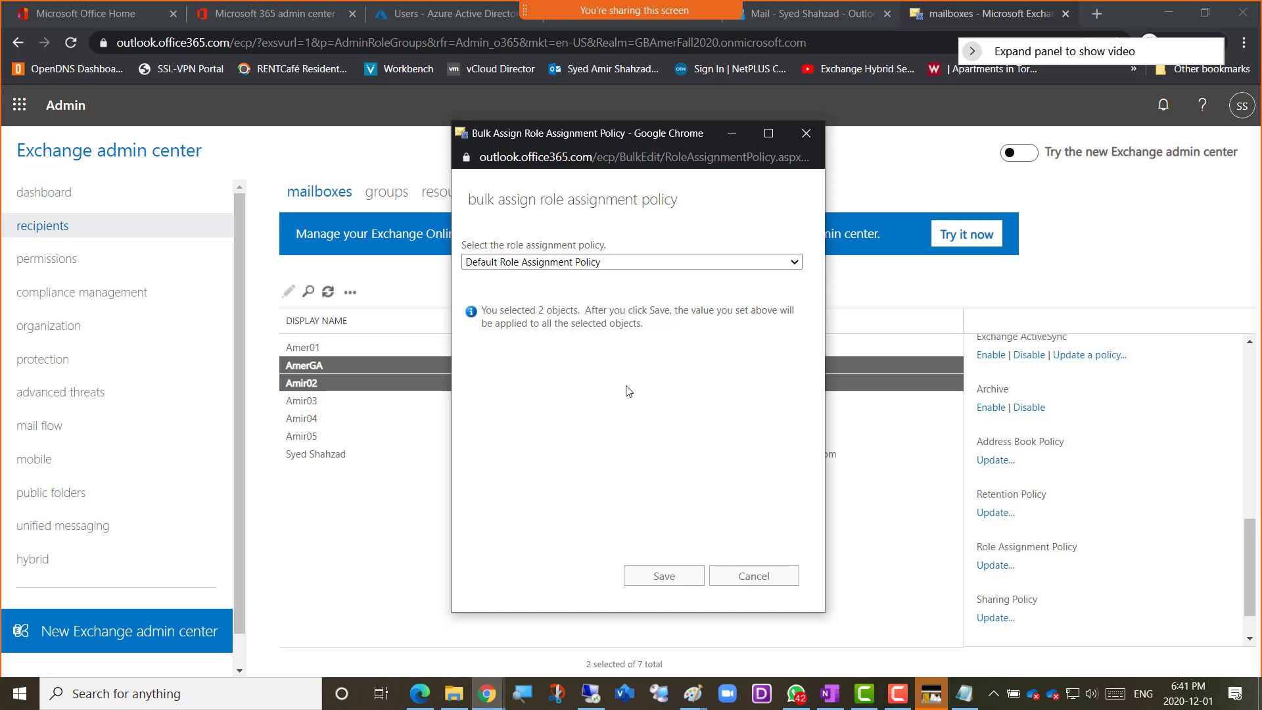
left_click(756, 581)
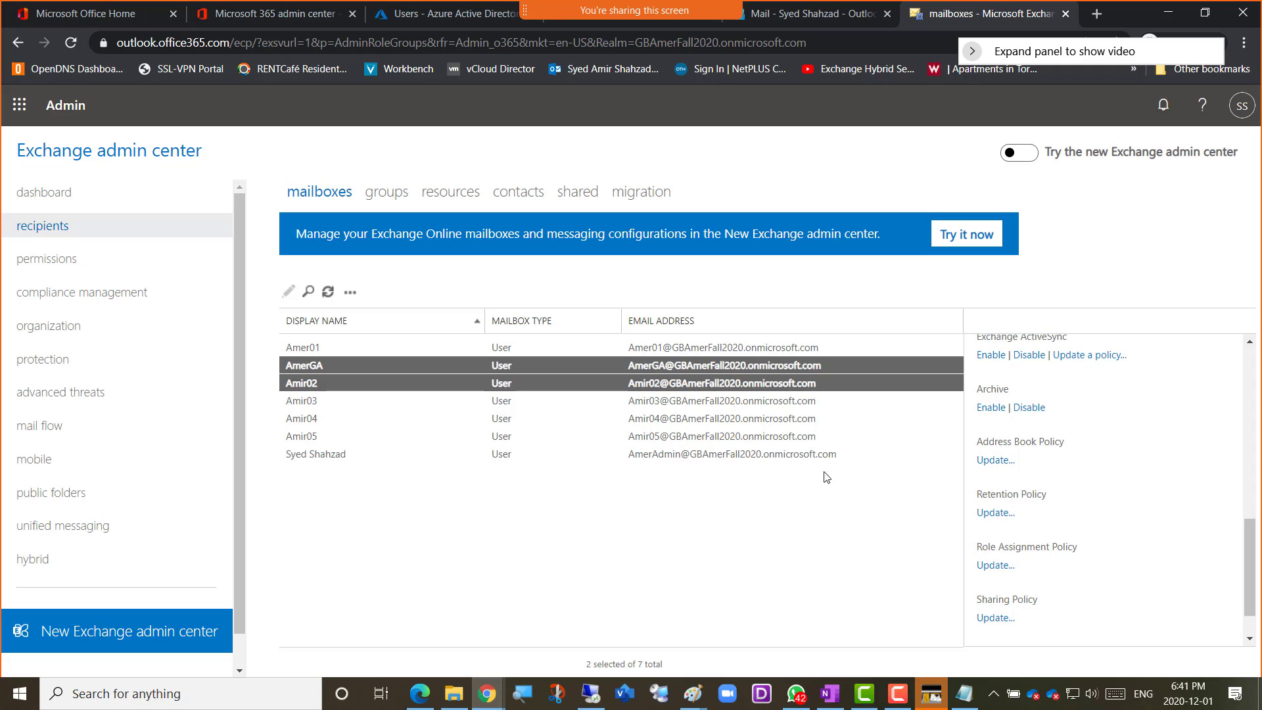
Review the bulk edit options again as far as Mailbox Delegation, then reselect the AmerGA and Amir02 mailboxes together
scroll(1116, 526, "up", 5)
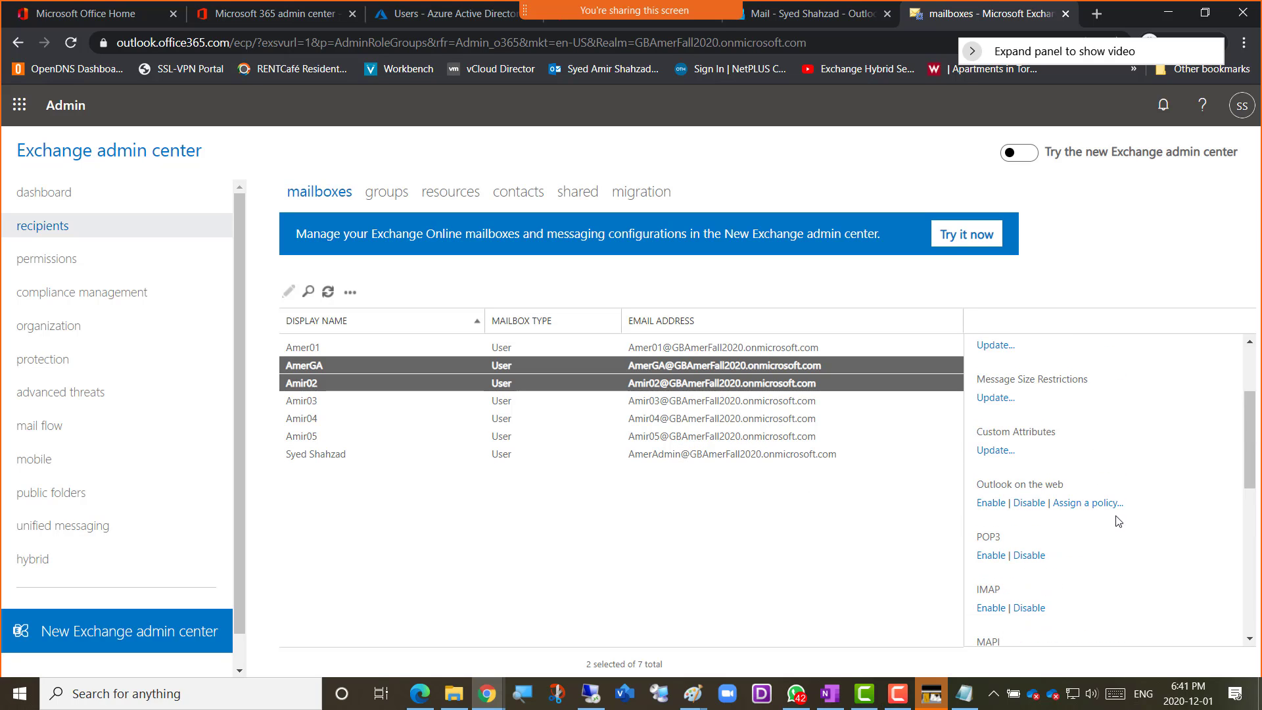
scroll(1121, 500, "up", 2)
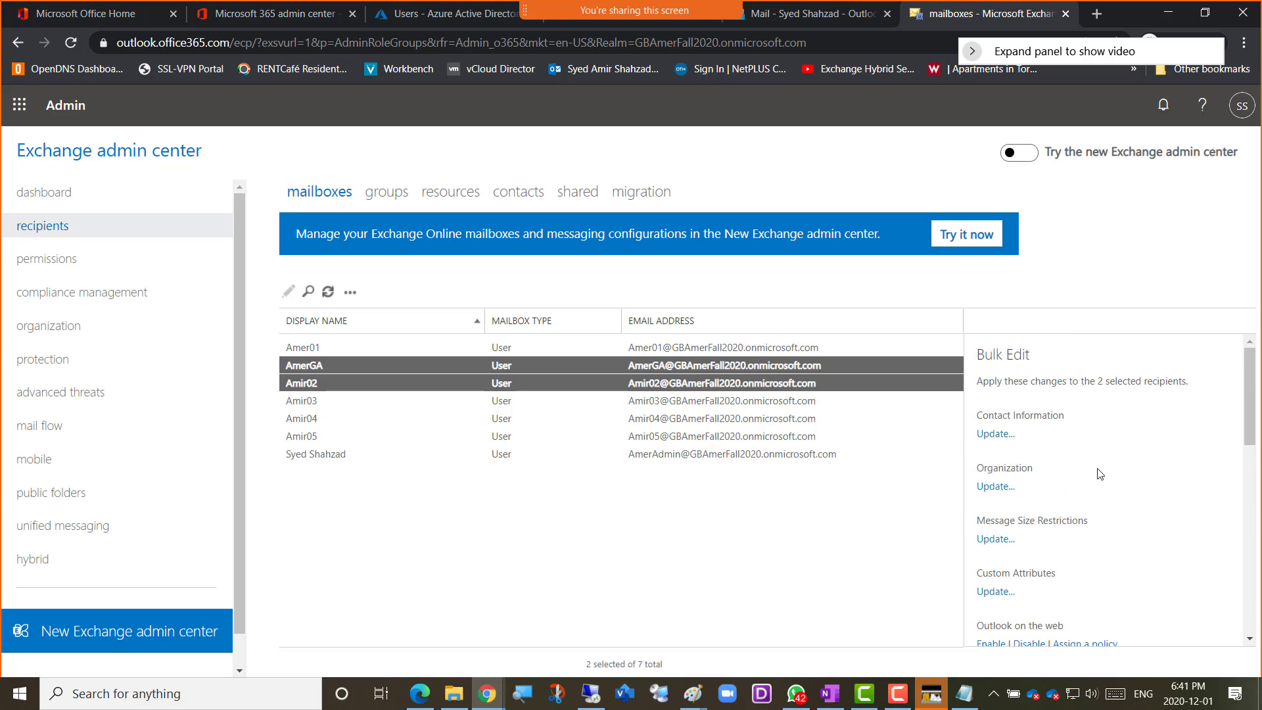
scroll(1108, 457, "down", 2)
scroll(1111, 454, "up", 2)
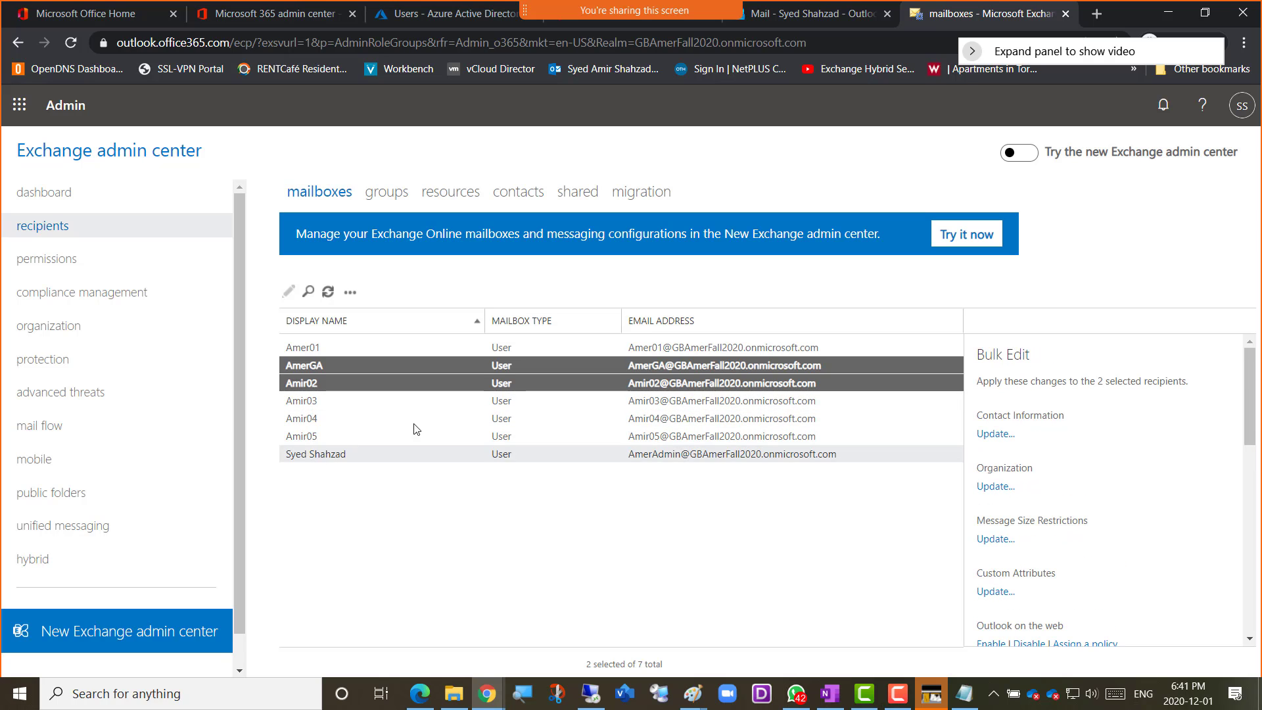
scroll(1137, 463, "down", 9)
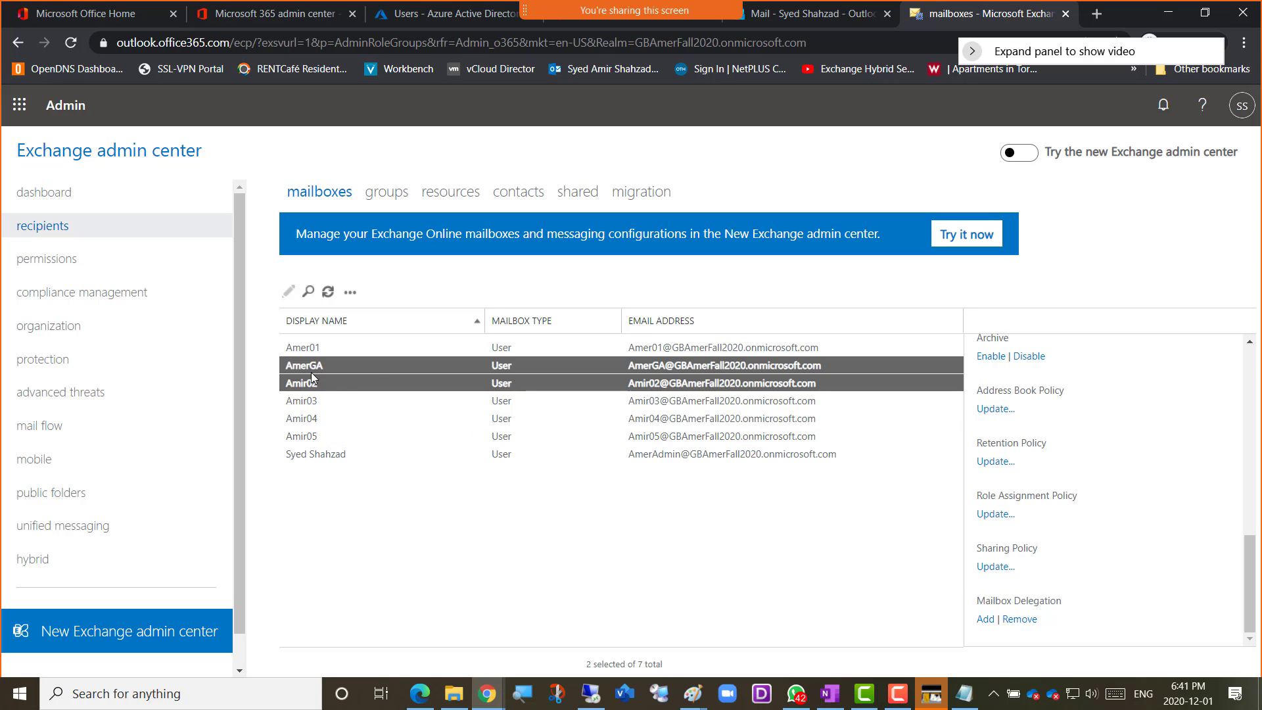
left_click(372, 367)
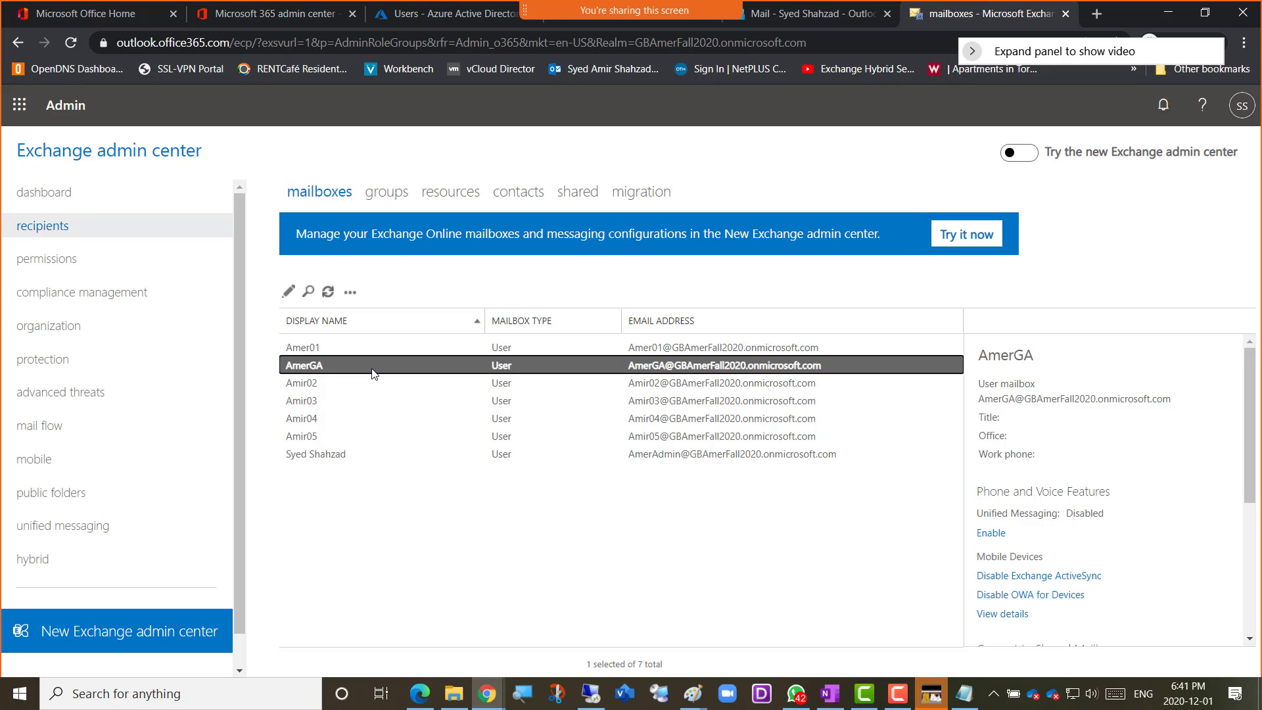
left_click(349, 384, "ctrl")
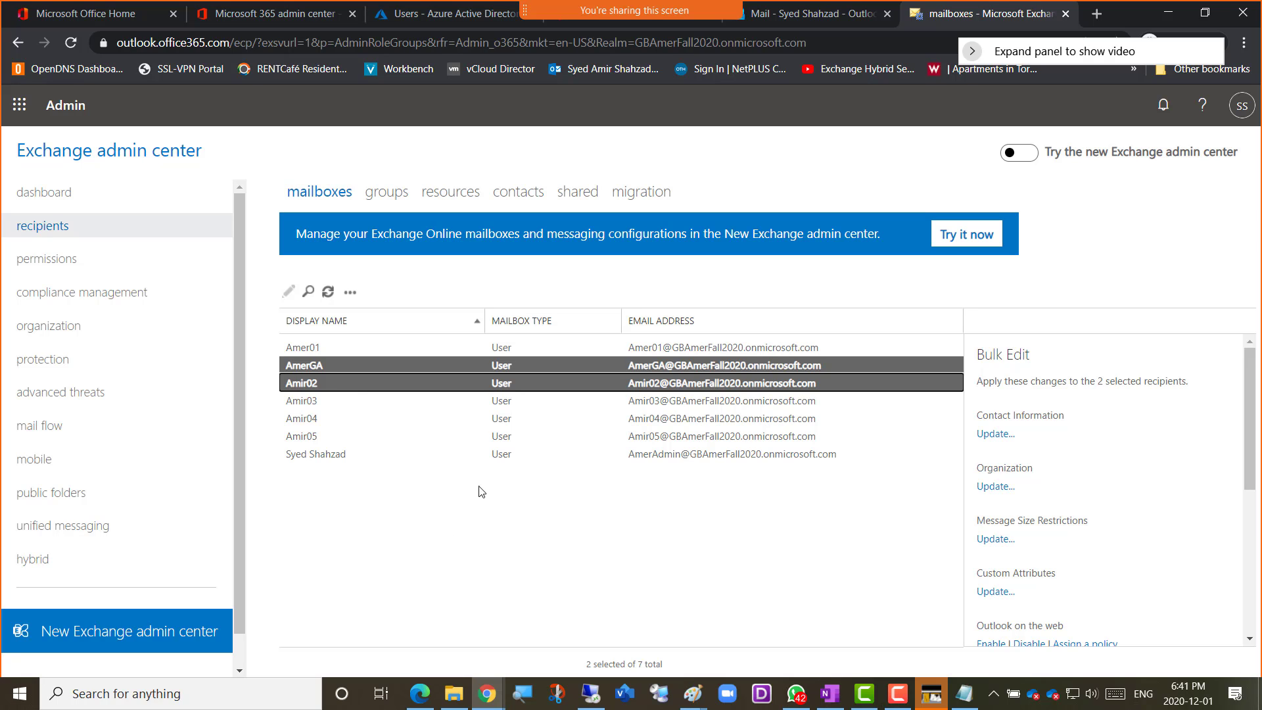
Select the non-adjacent AmerGA, Amir03 and Amir05 mailboxes together for bulk editing, and clear the selection
left_click(350, 492)
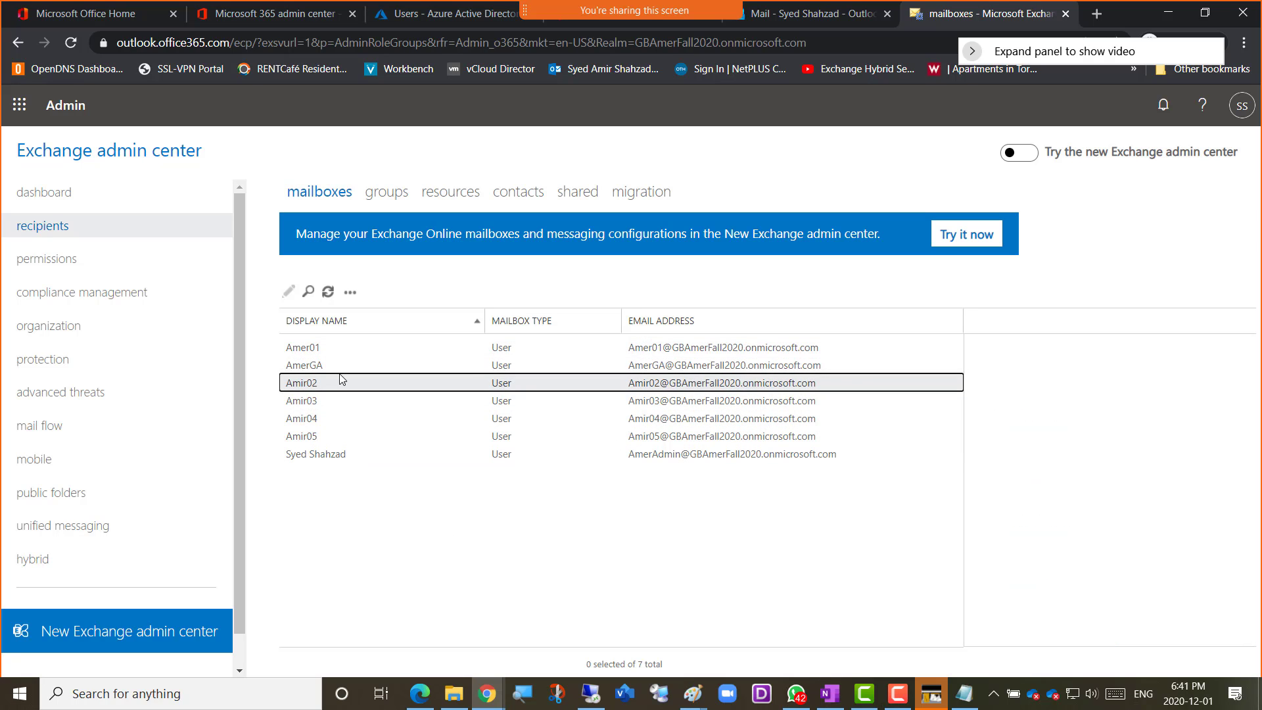
left_click(340, 377)
left_click(338, 366)
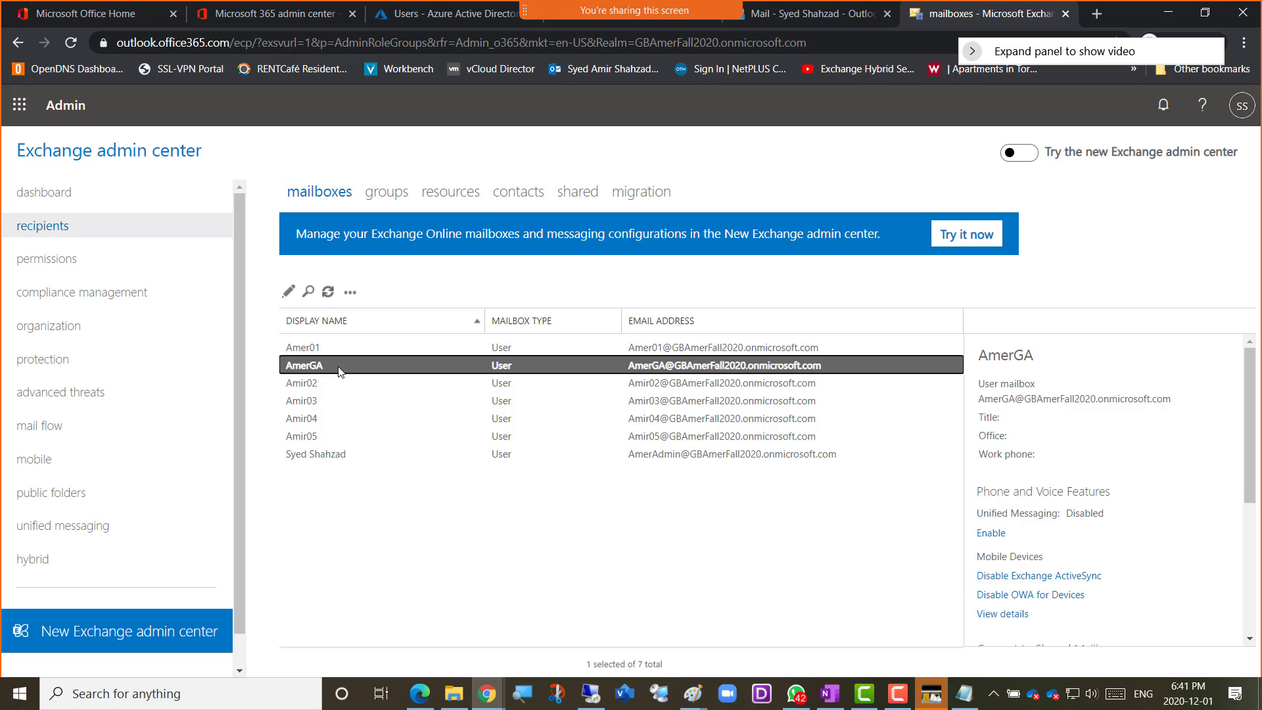
left_click(341, 402, "ctrl")
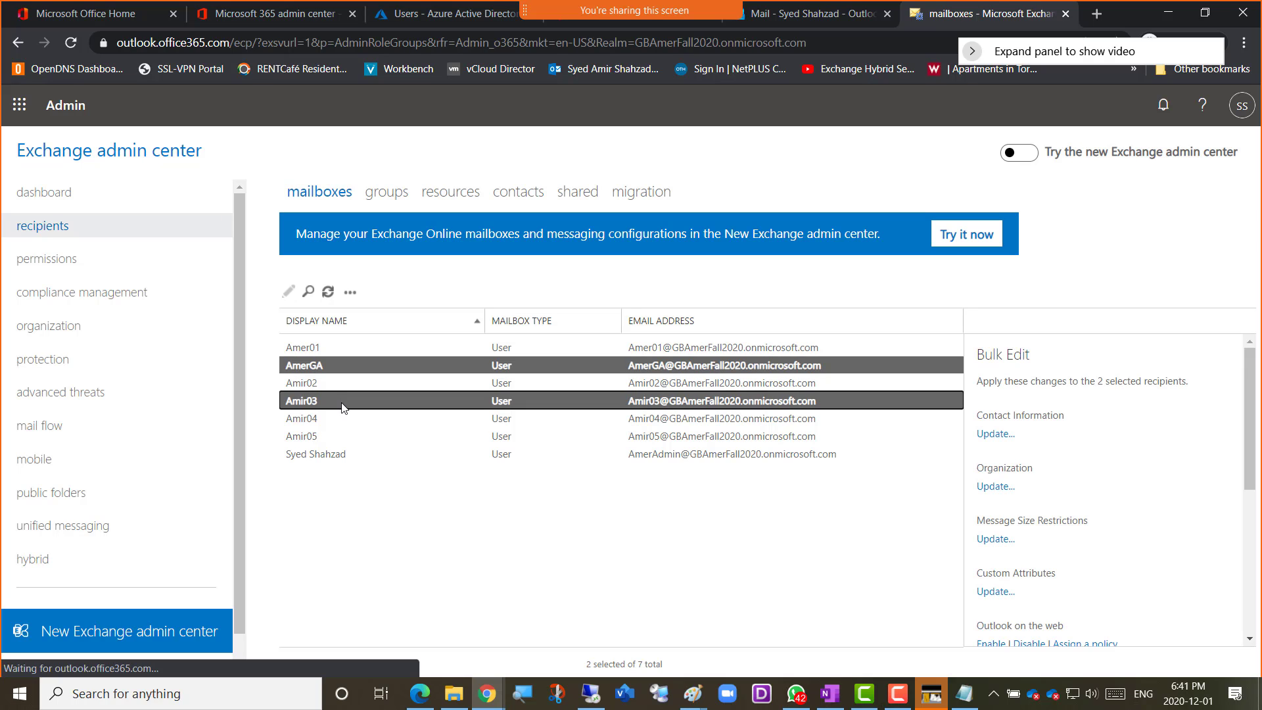
left_click(343, 437, "ctrl")
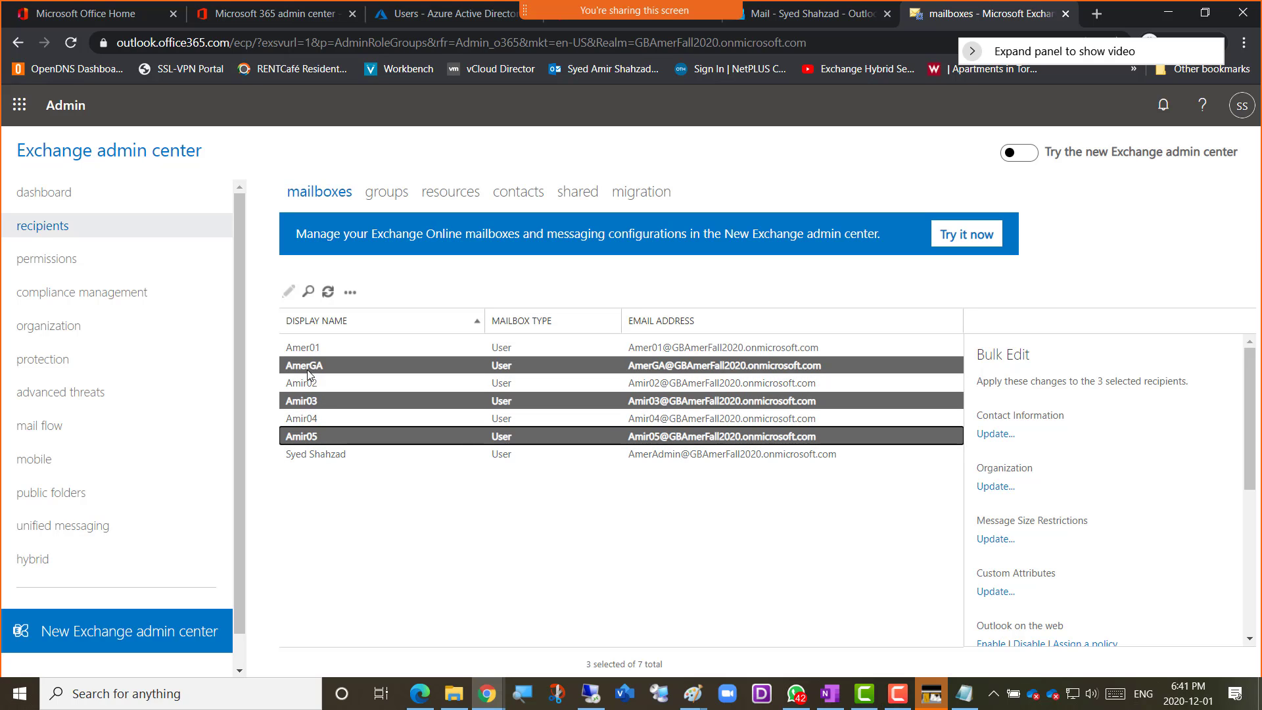
left_click(392, 495)
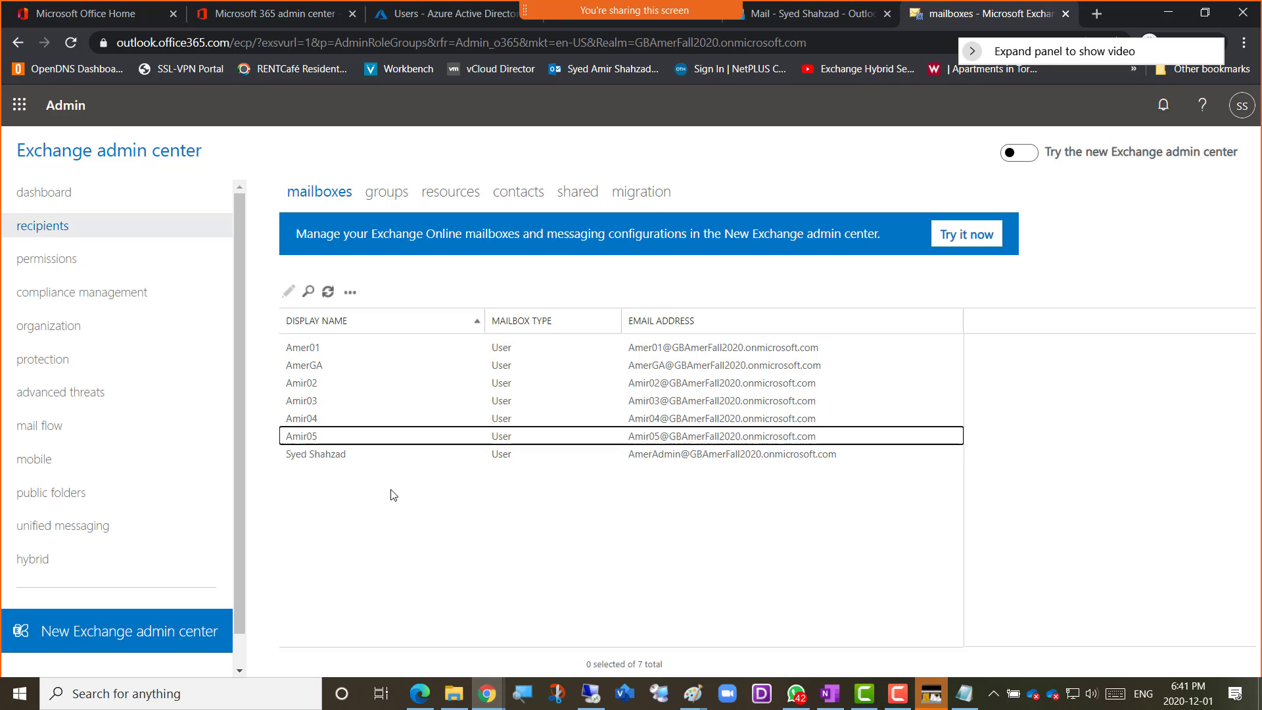
Select the whole range of mailboxes from AmerGA to the last one in the list, and reduce the selection to AmerGA
left_click(317, 366)
left_click(322, 455, "shift")
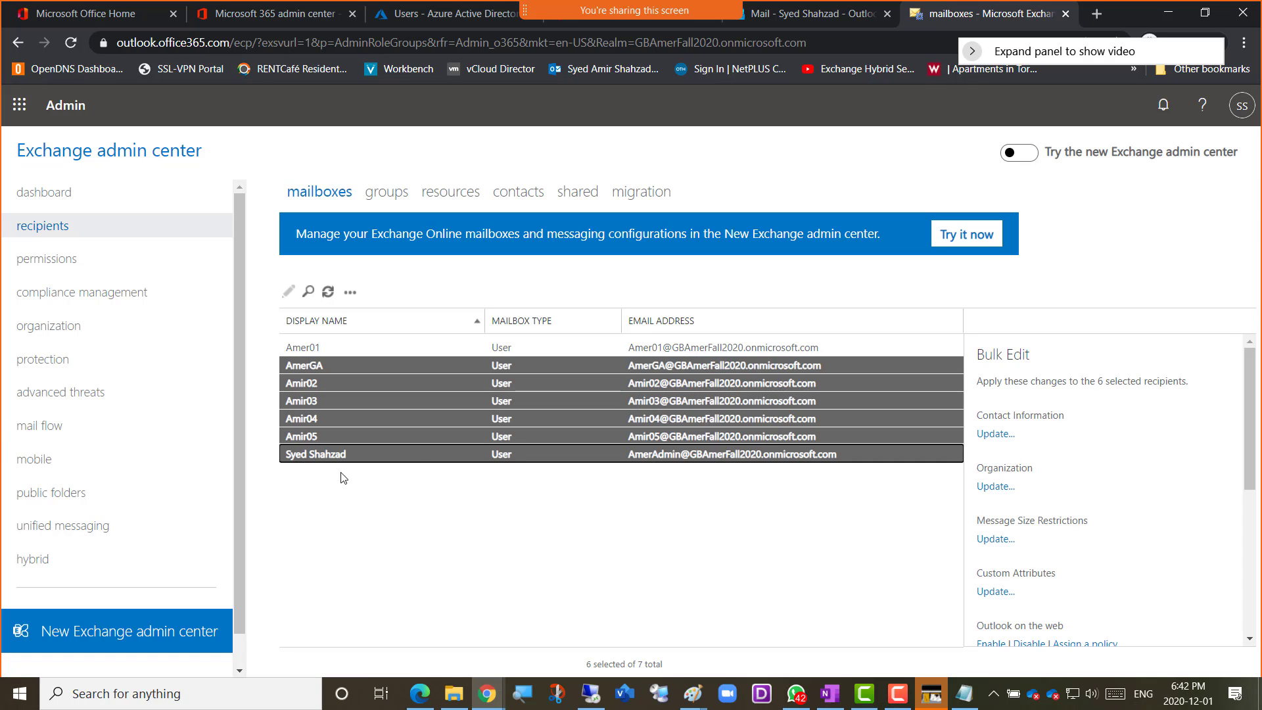
left_click(395, 531)
left_click(335, 372)
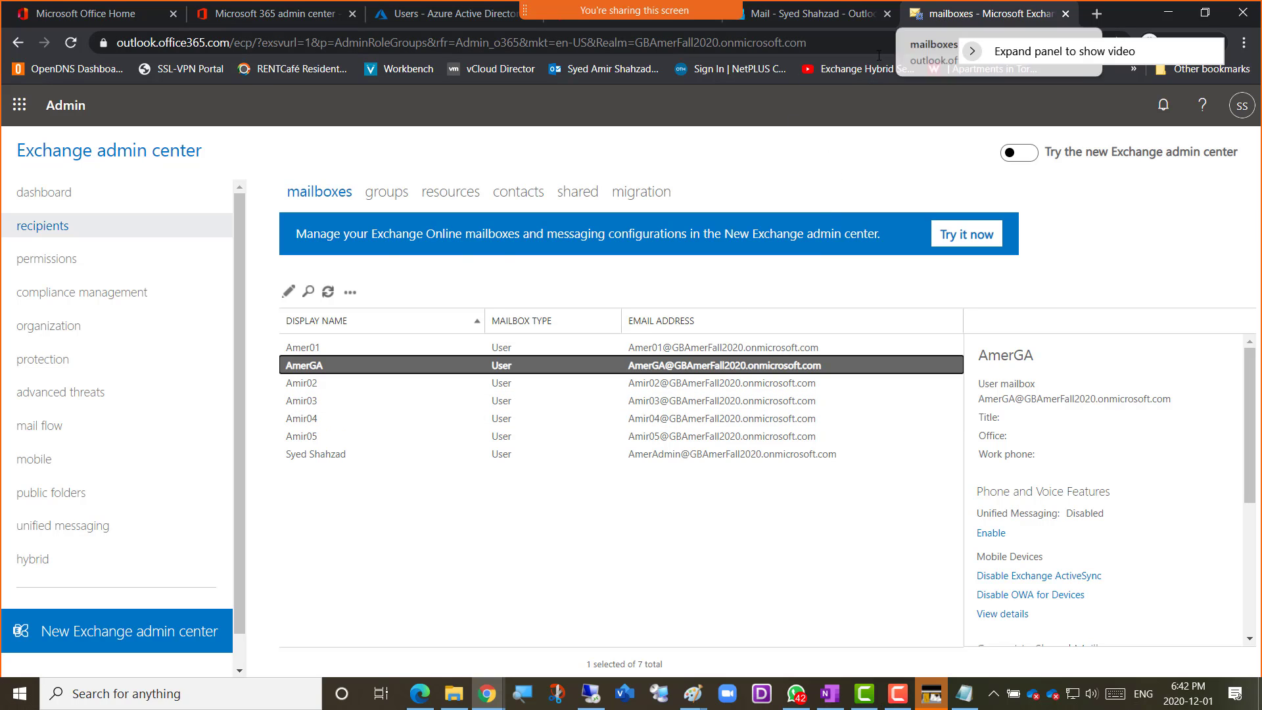
Open the Outlook Web App policies in the Exchange permissions area
left_click(43, 263)
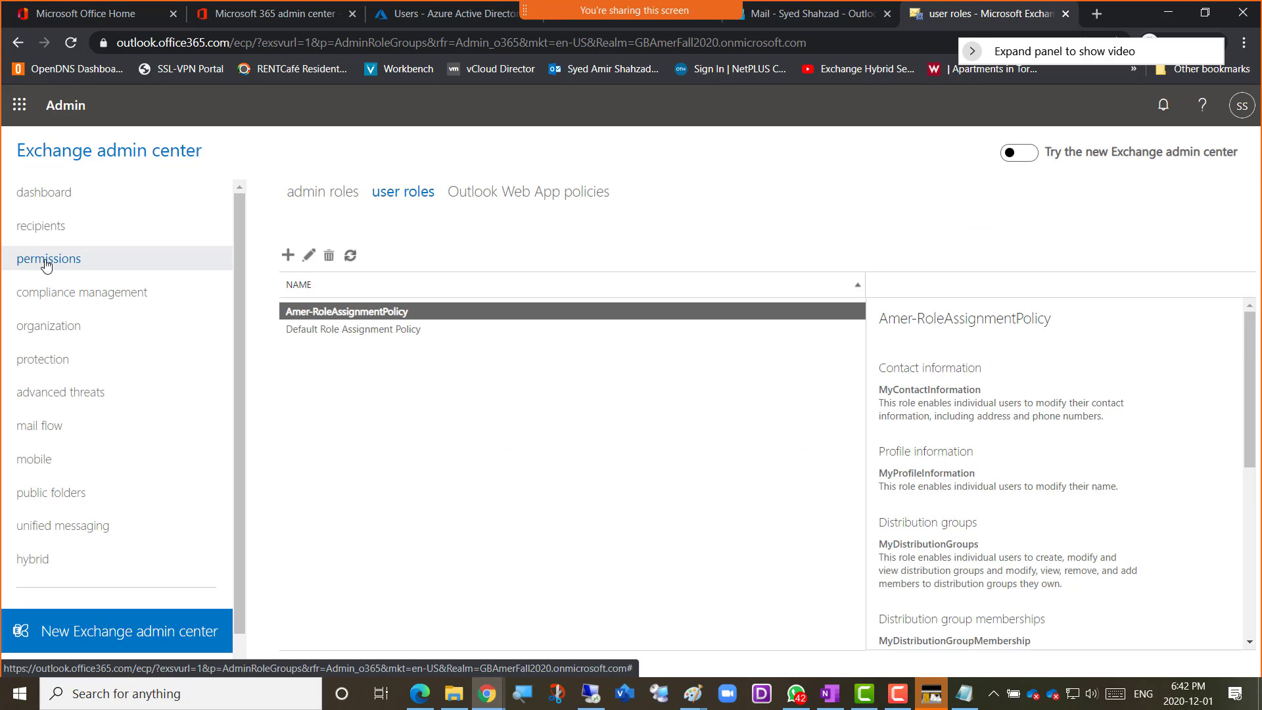
left_click(506, 193)
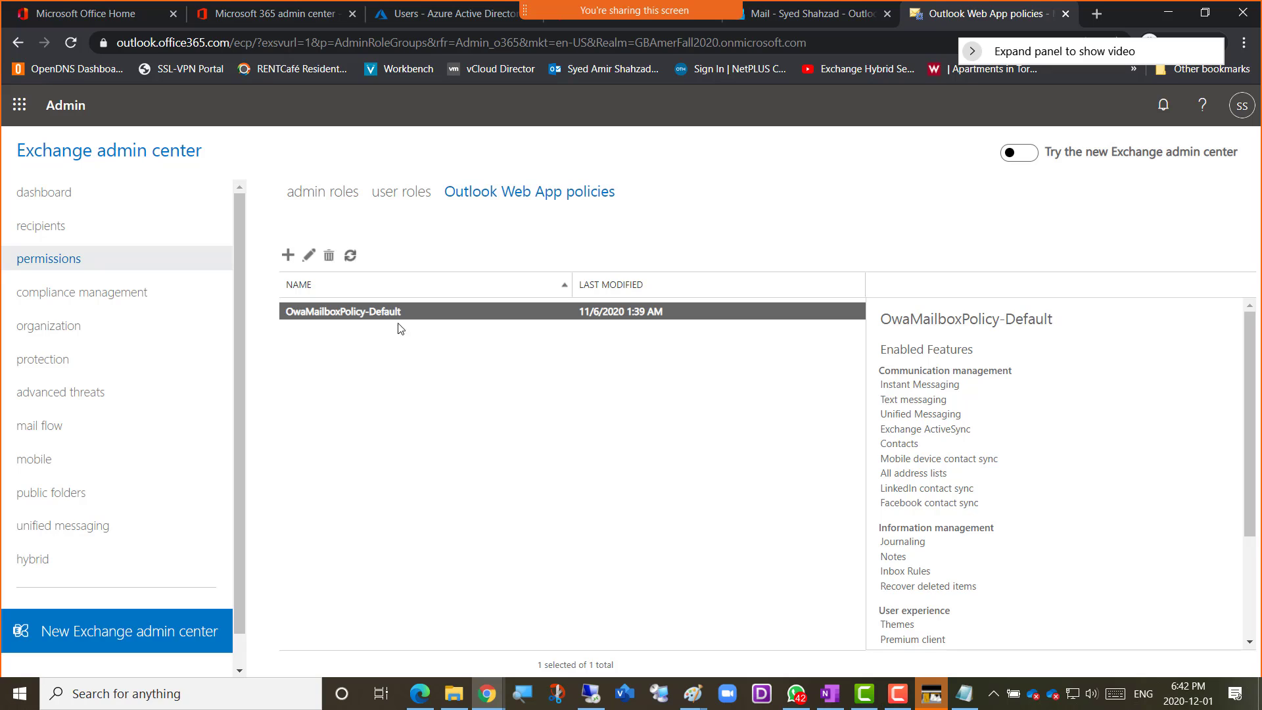
Switch to the Outlook mailbox, look at the additional apps it offers, and return to the Exchange admin center
left_click(775, 20)
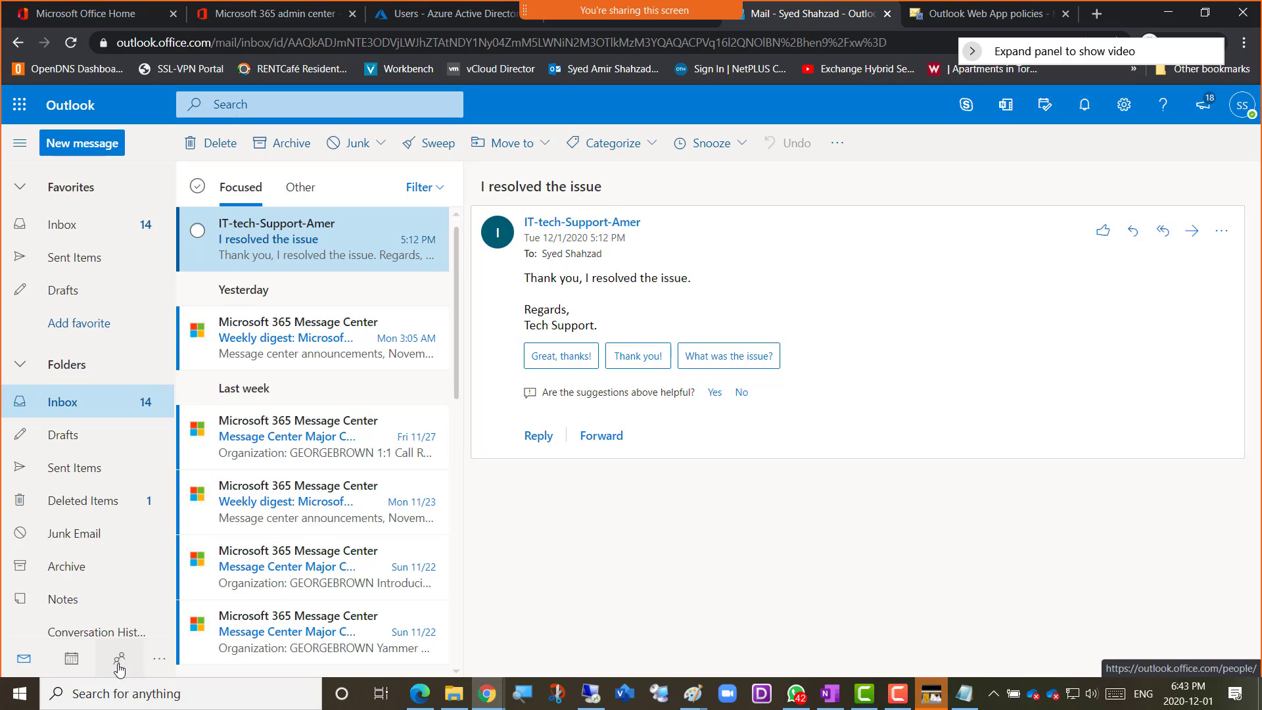
left_click(158, 664)
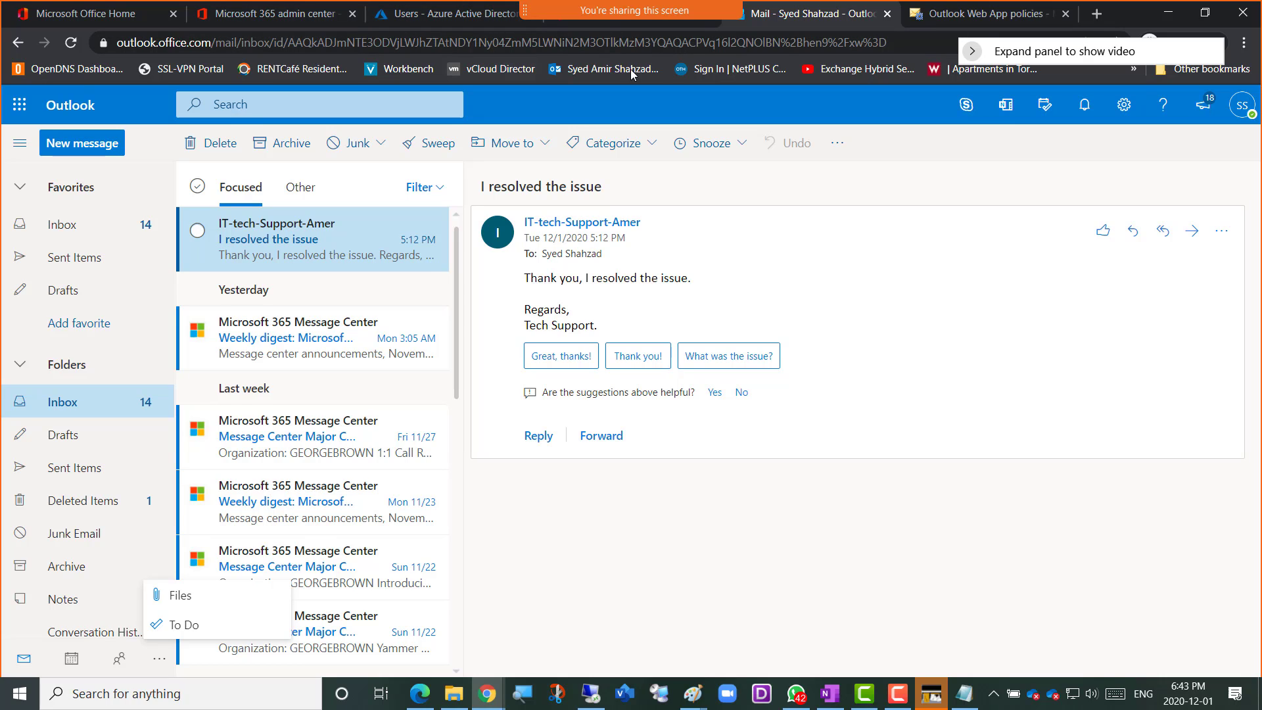
left_click(951, 20)
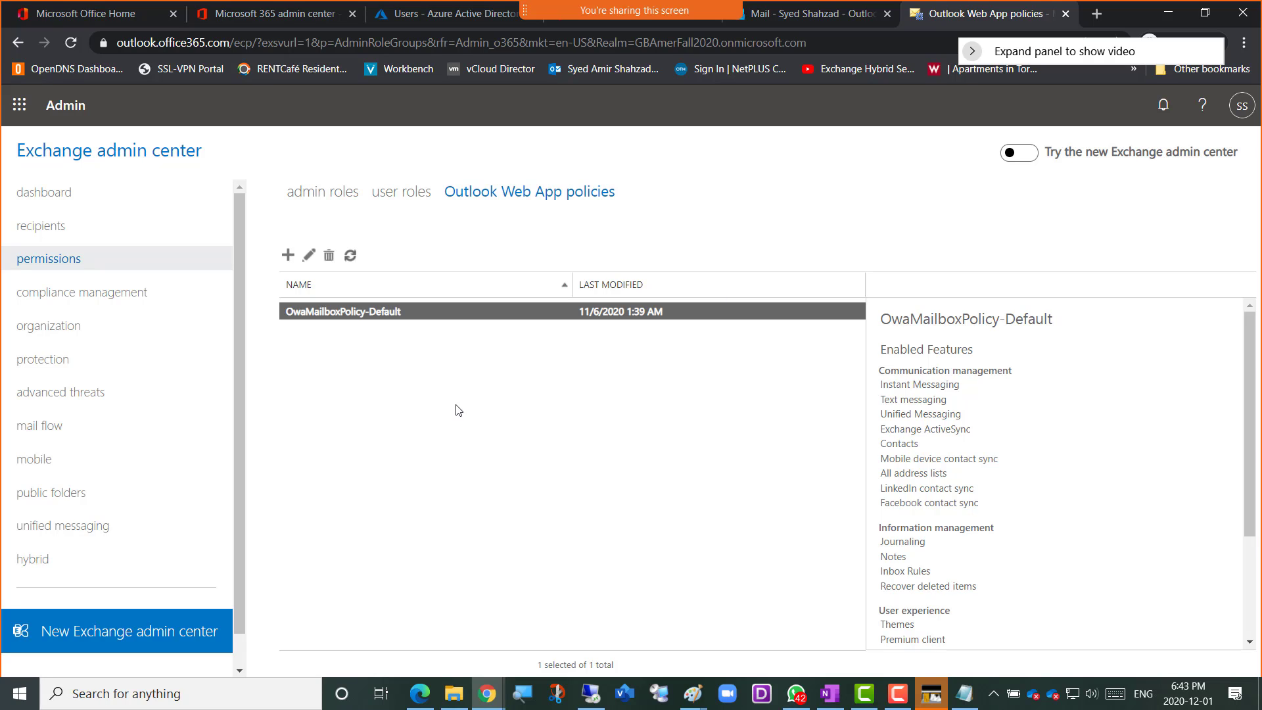
Start a new Outlook Web App mailbox policy and name it Amer-OutlookWebAppPolicy
left_click(366, 392)
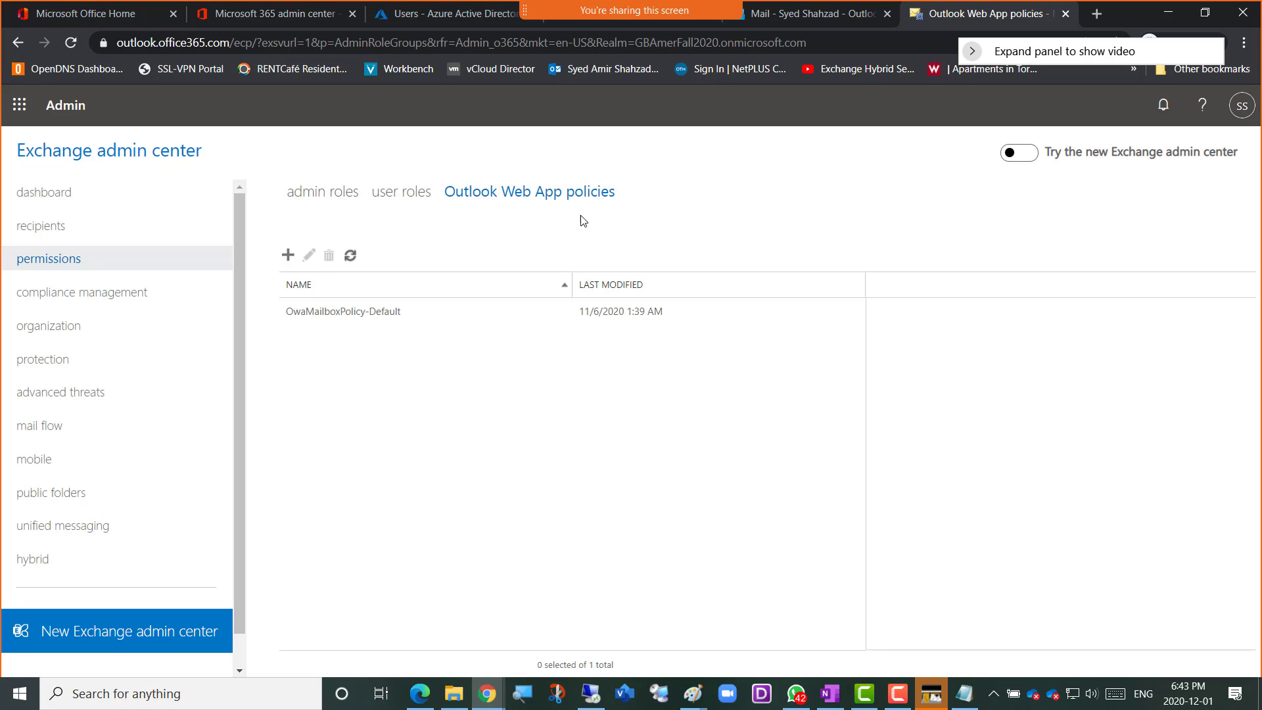
left_click(288, 256)
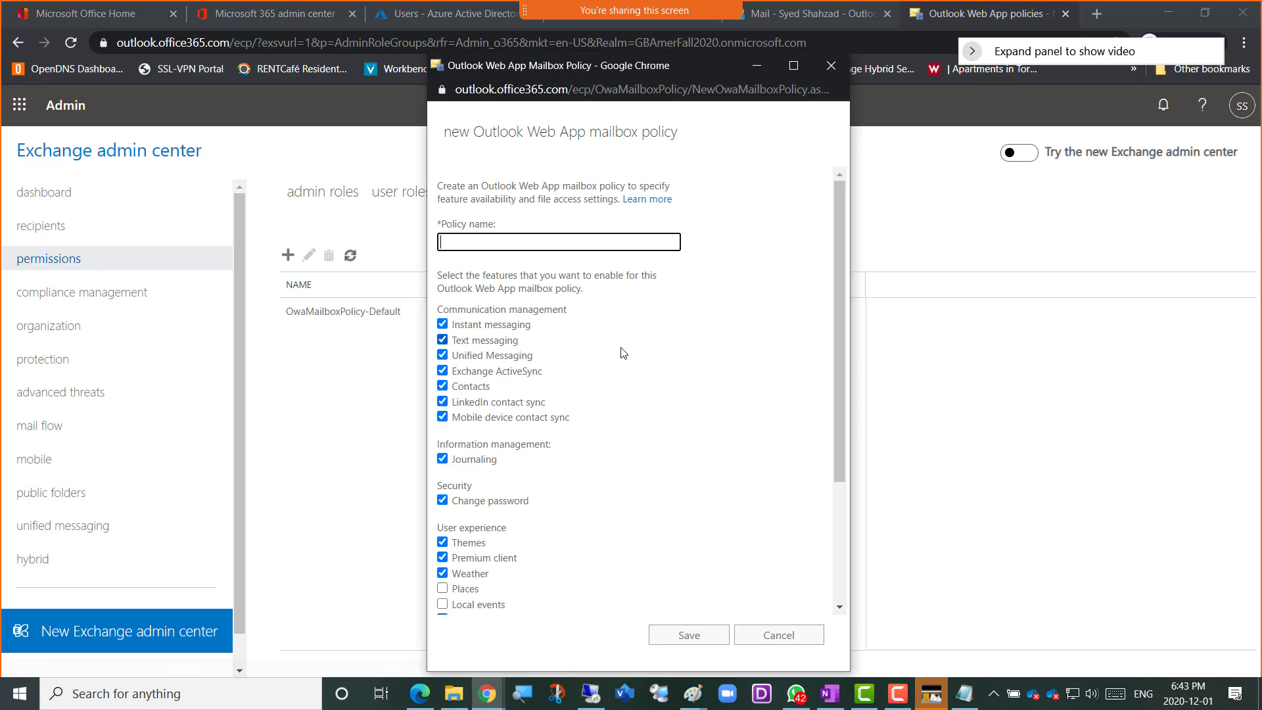
left_click_drag(518, 131, 713, 172)
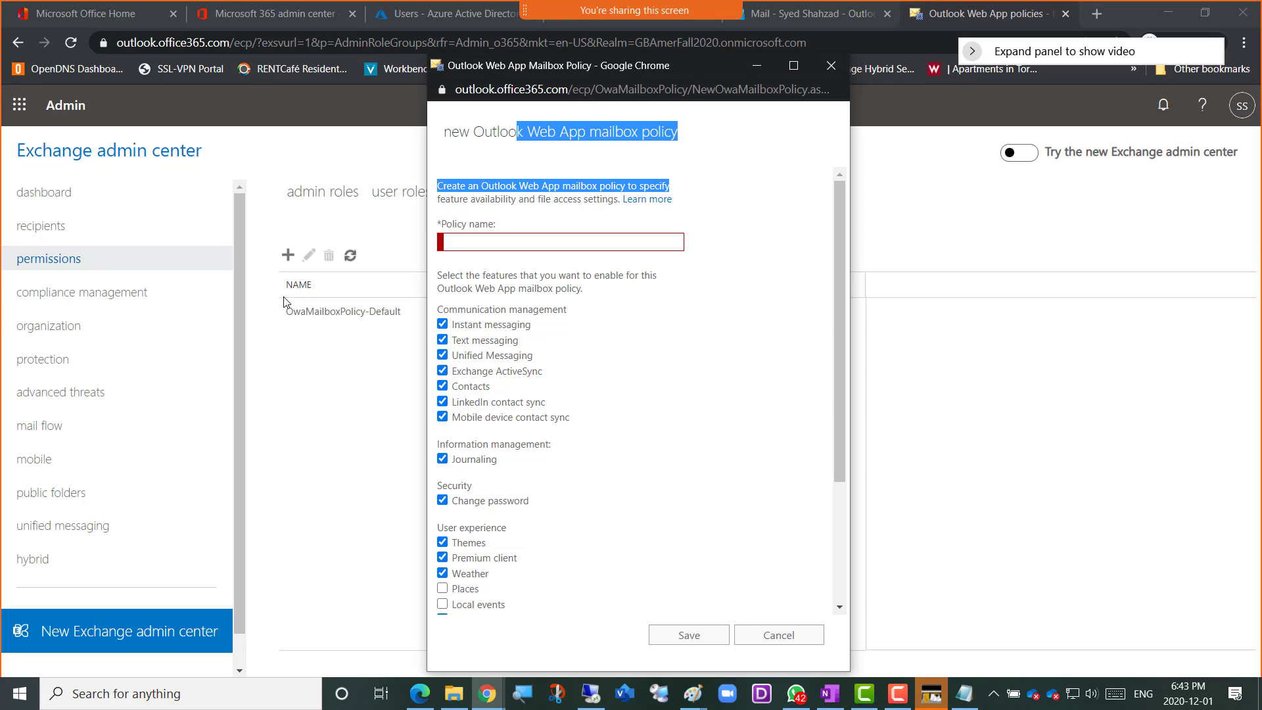
left_click(492, 241)
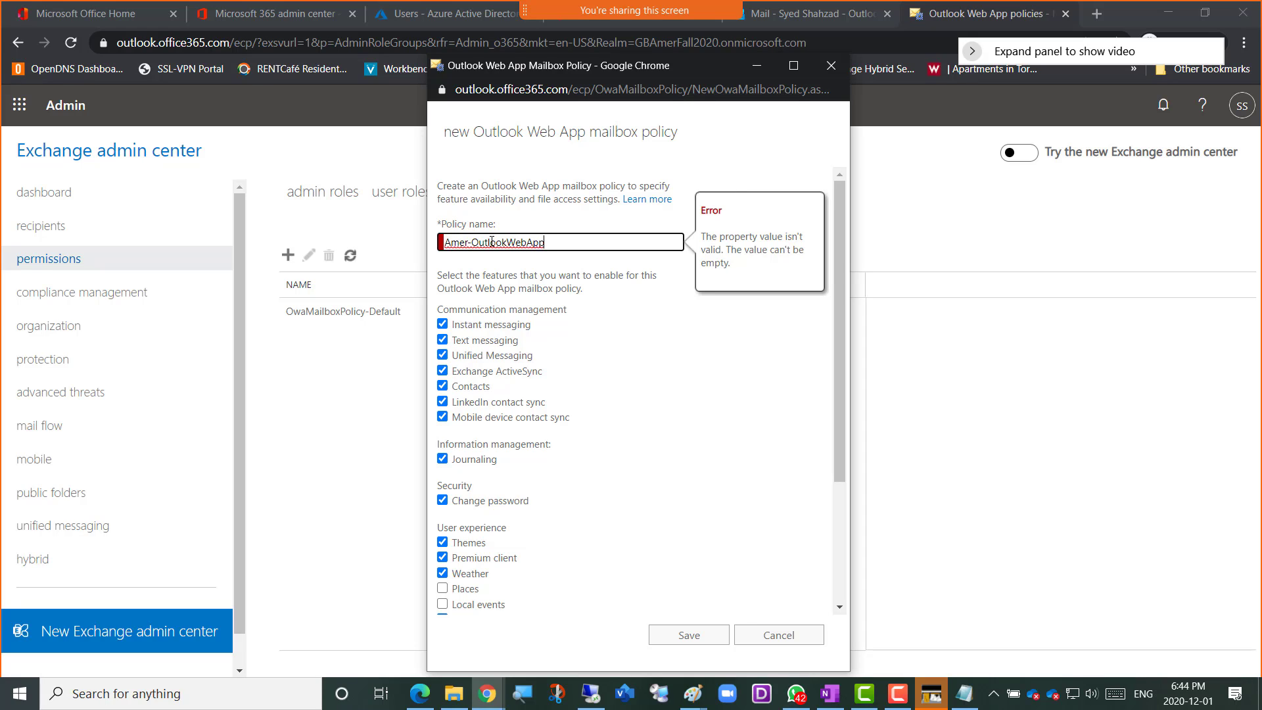
type("Policy")
left_click(747, 161)
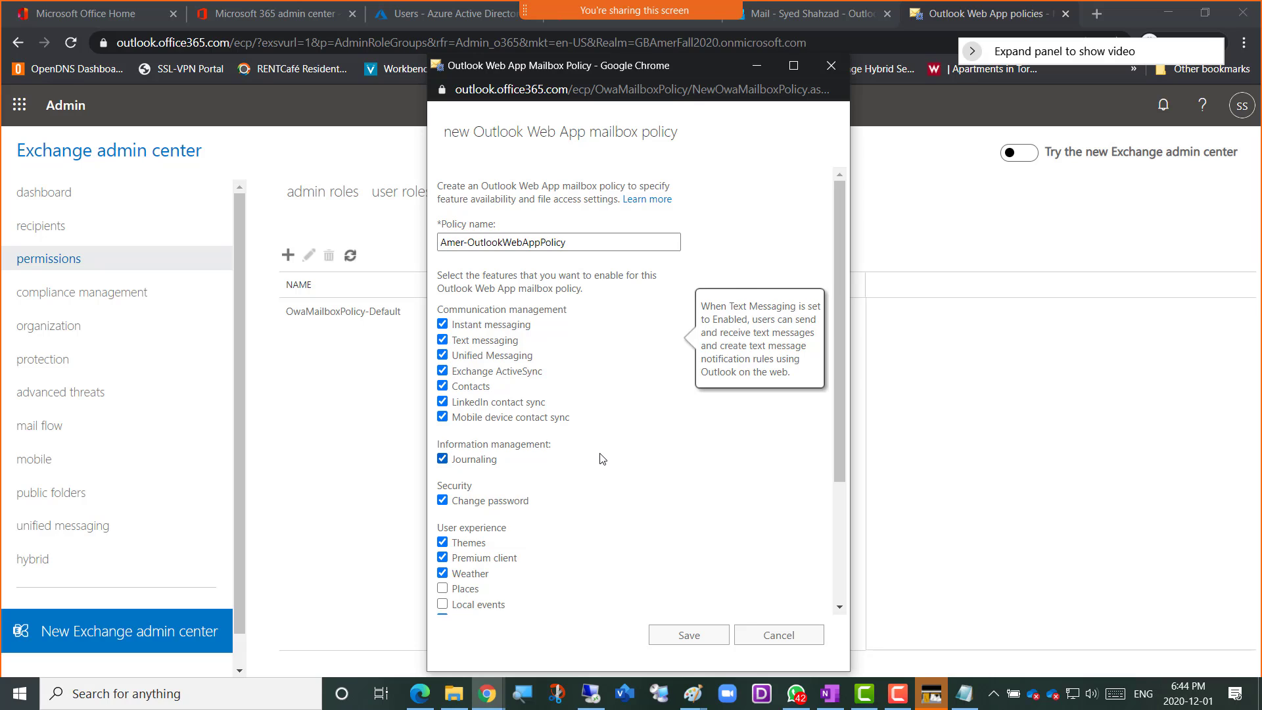
Review the features that can be enabled in the new policy, including the ones under its additional options
scroll(602, 458, "down", 1)
scroll(601, 458, "down", 1)
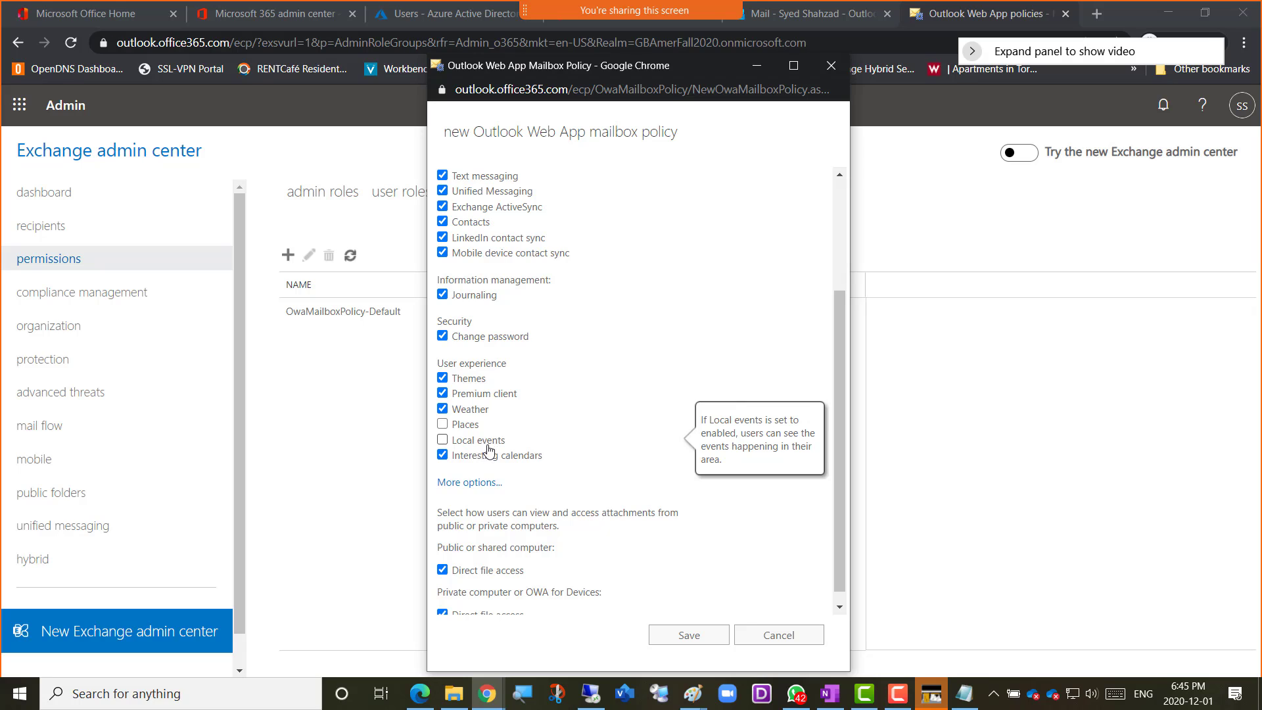
scroll(569, 457, "down", 1)
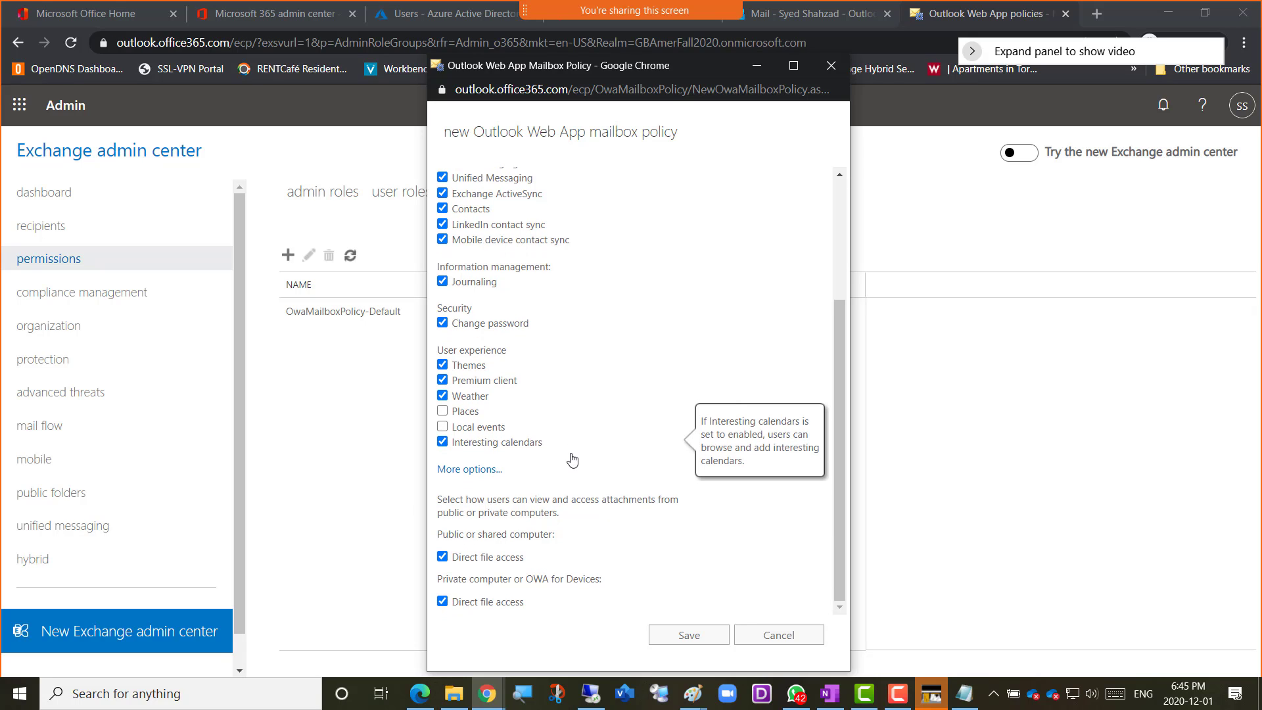
left_click(469, 471)
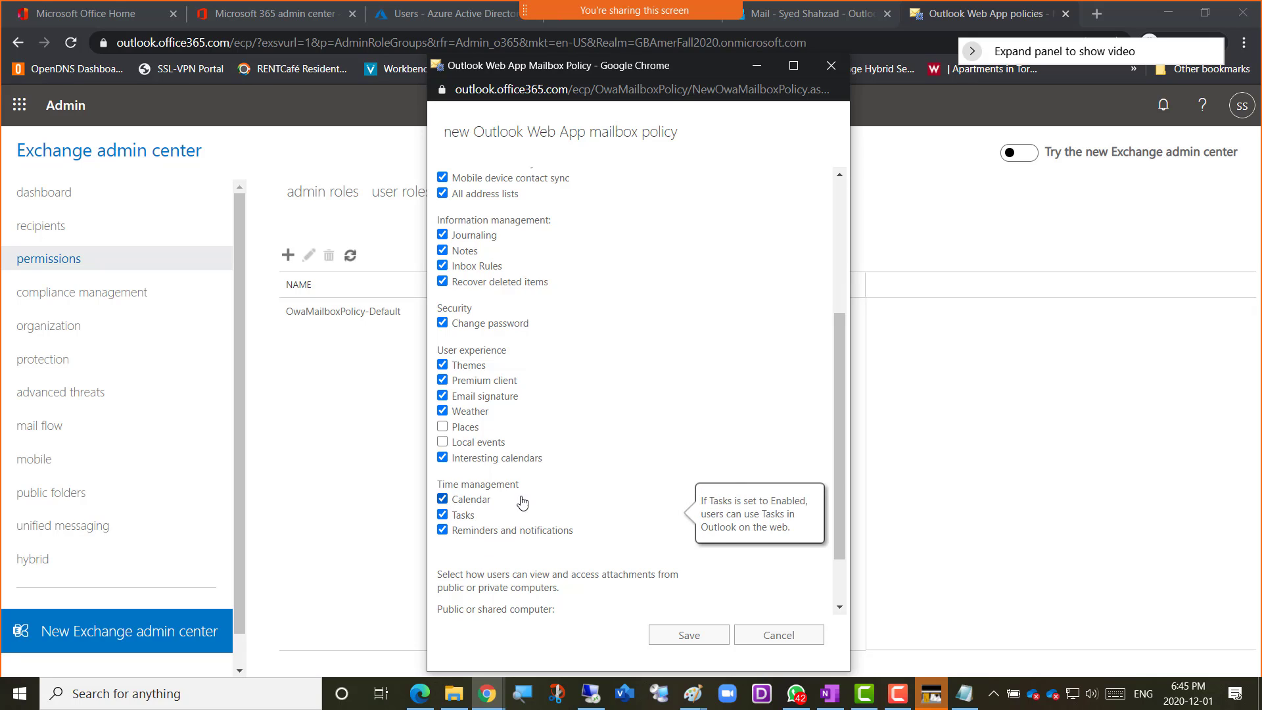
scroll(593, 463, "up", 3)
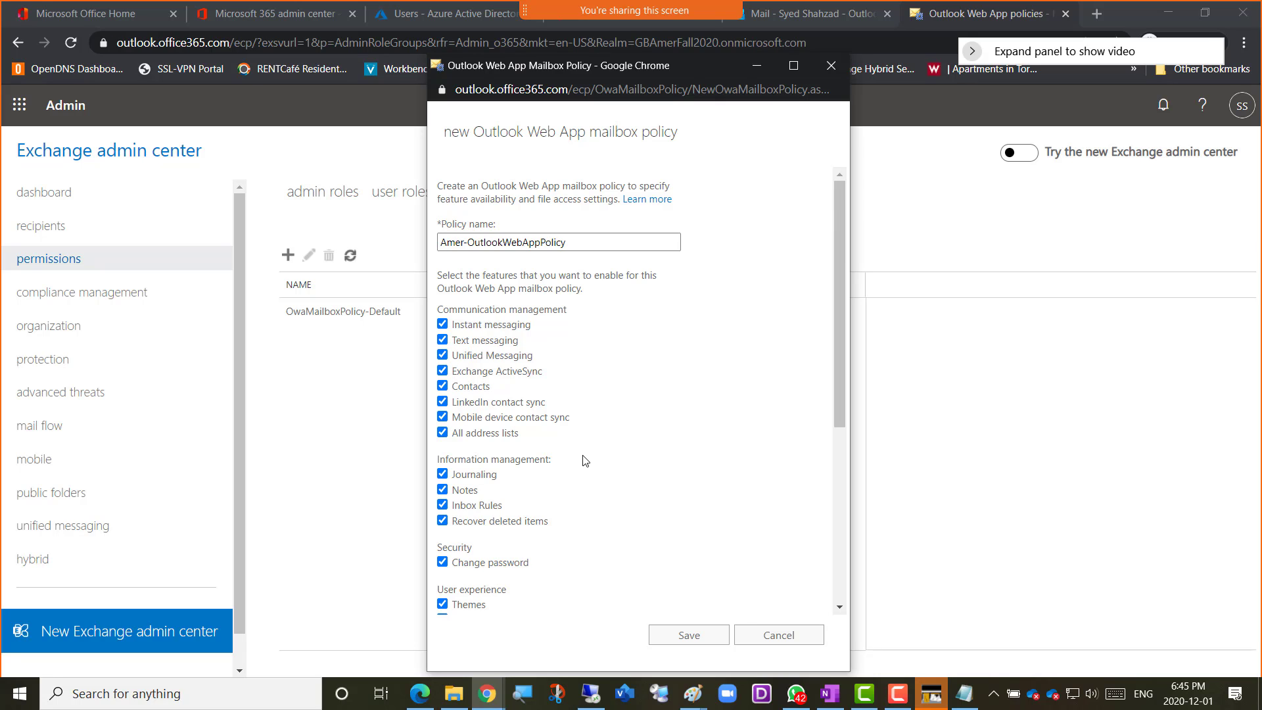
scroll(585, 461, "down", 1)
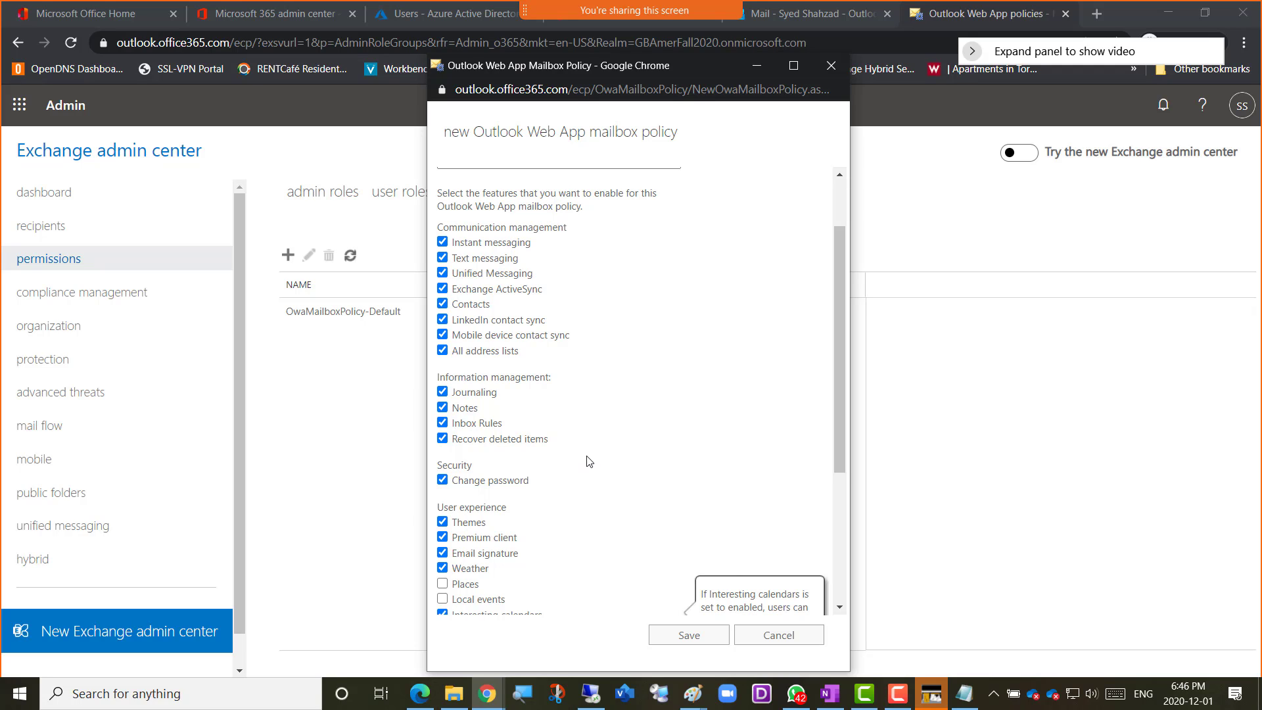
mouse_move(576, 446)
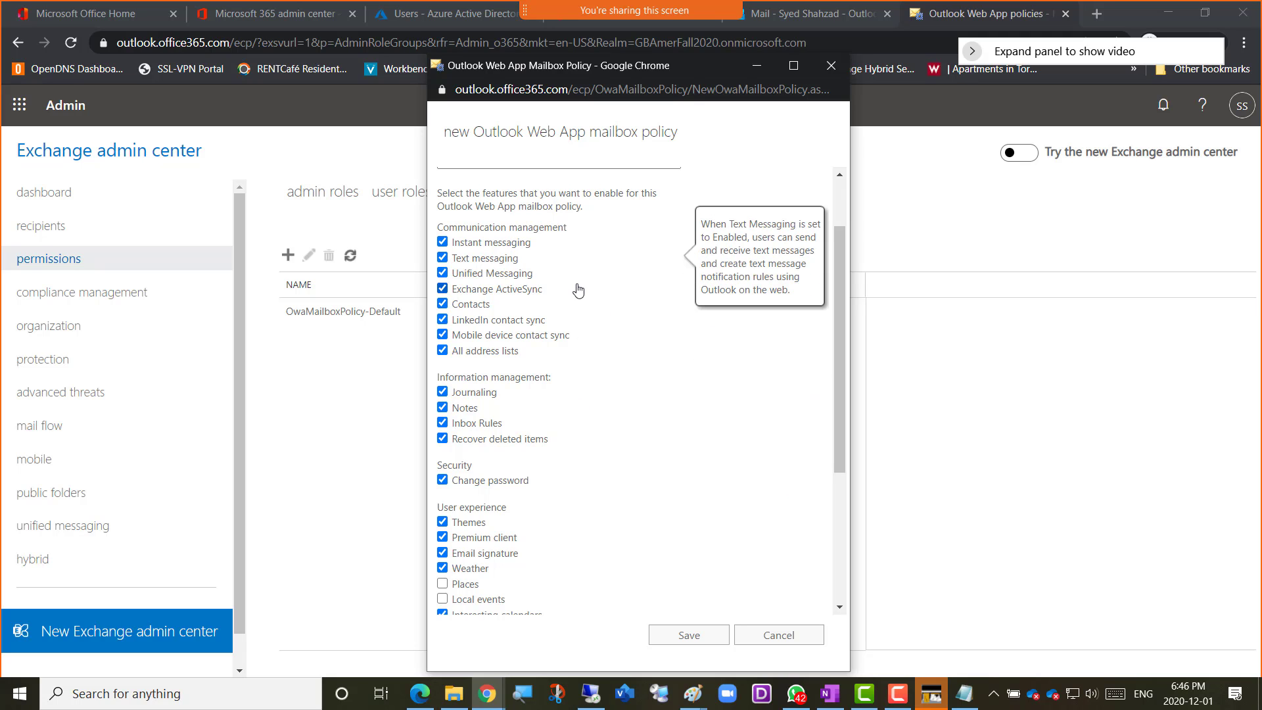
scroll(578, 290, "up", 2)
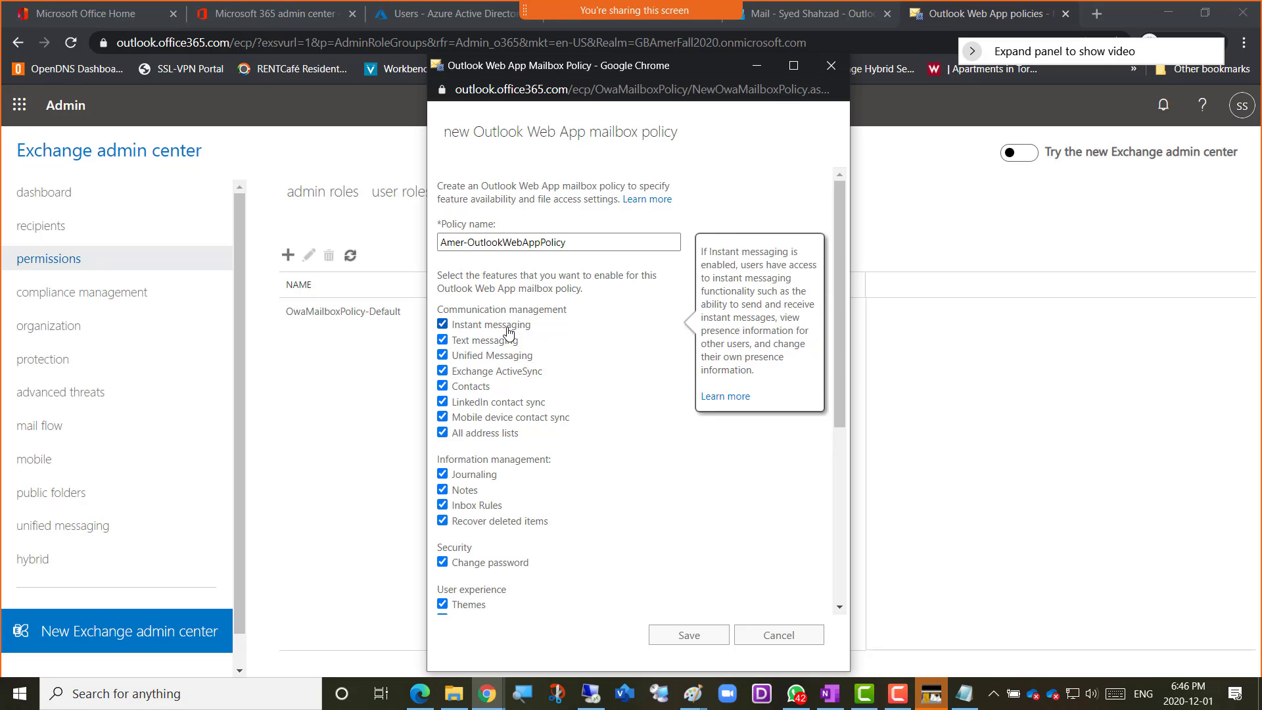
Switch to the Outlook mailbox, open a chat with the Amer01 contact and send the message "Hello"
mouse_move(464, 344)
left_click(777, 17)
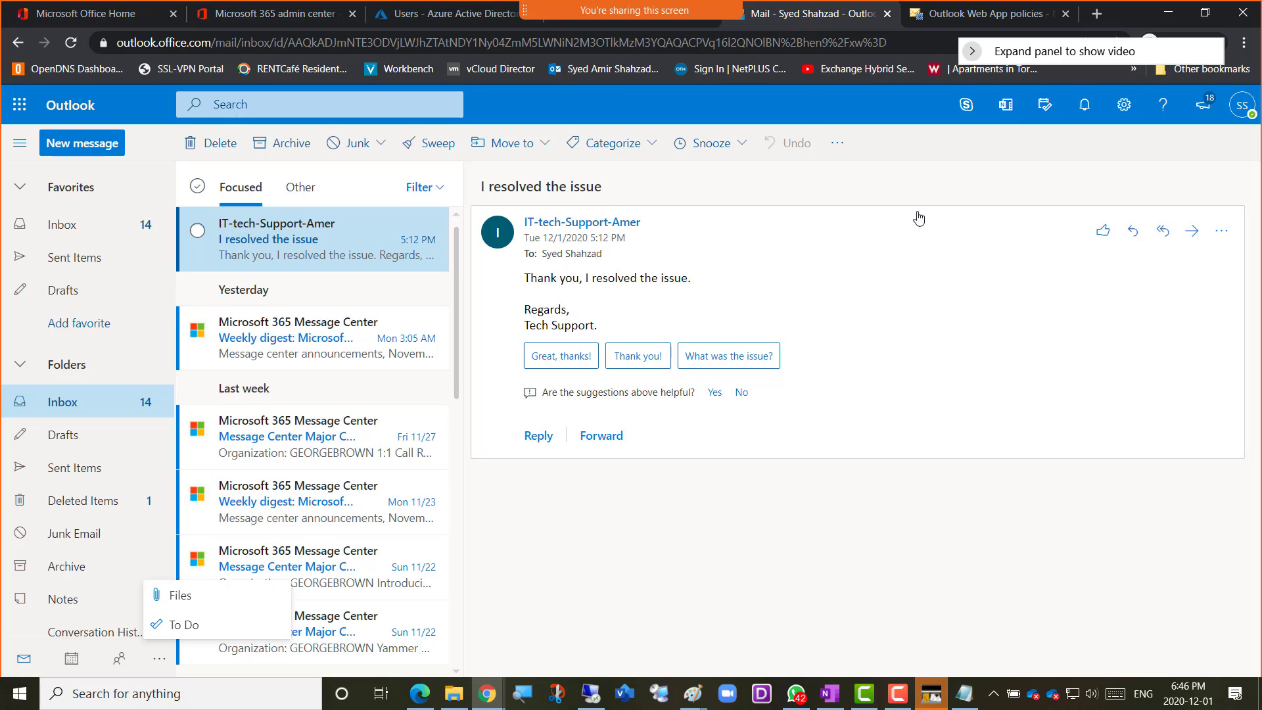
left_click(965, 106)
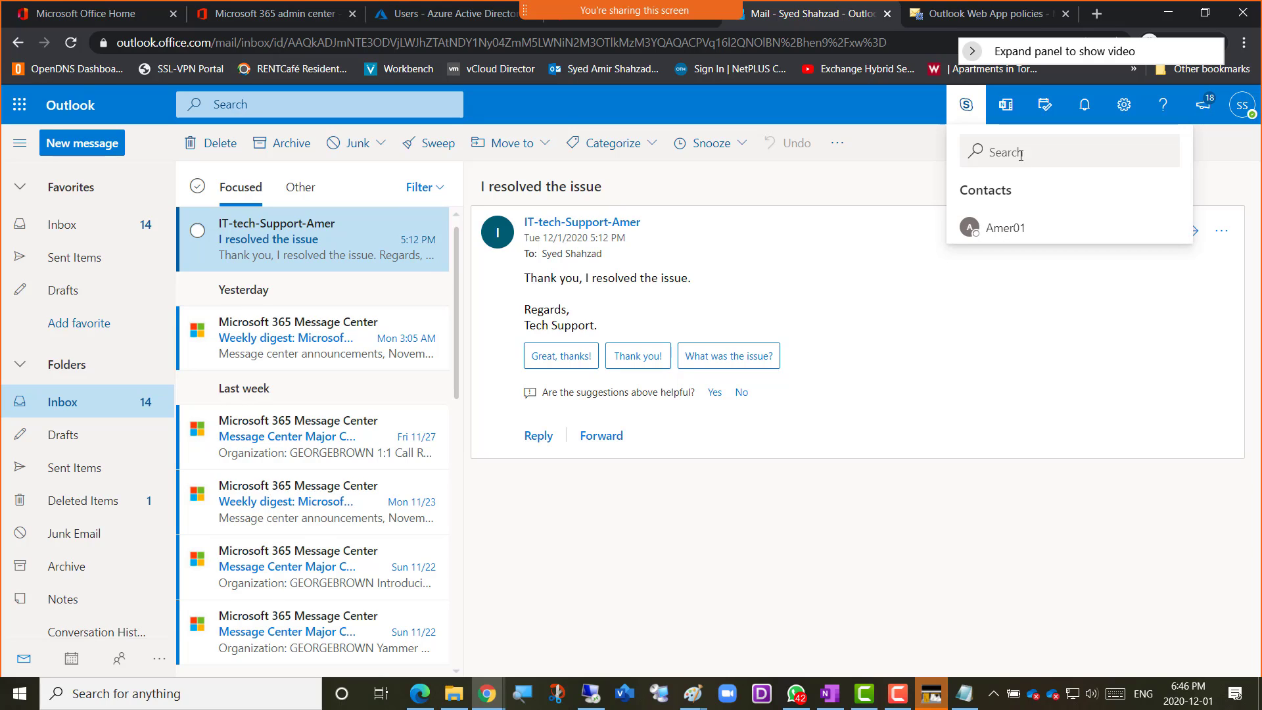
left_click(1001, 236)
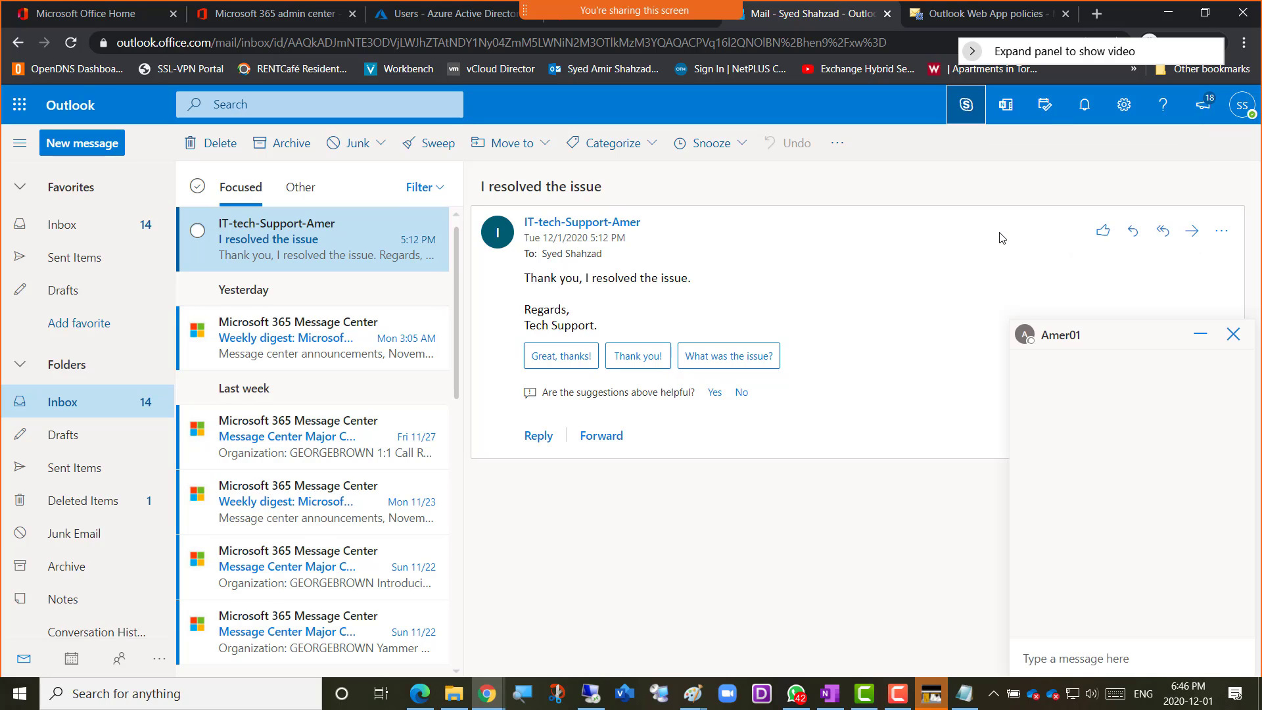
left_click(1074, 650)
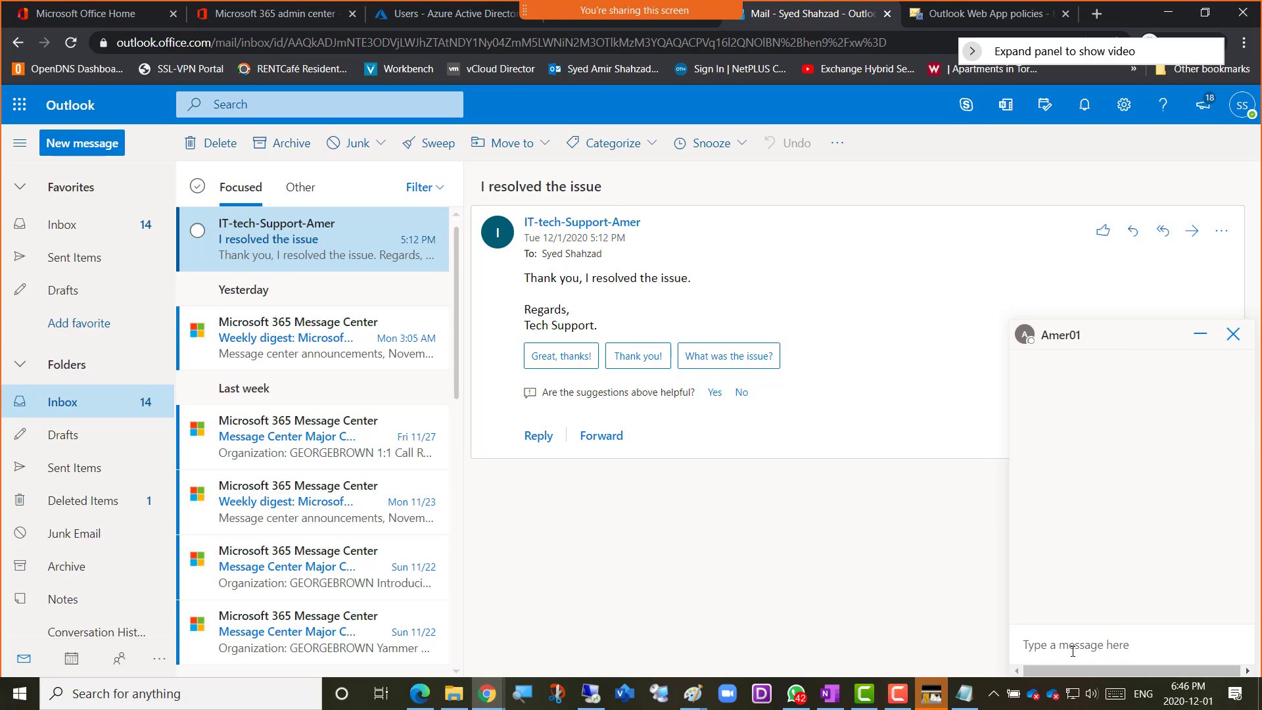
type("Hello")
key("Return")
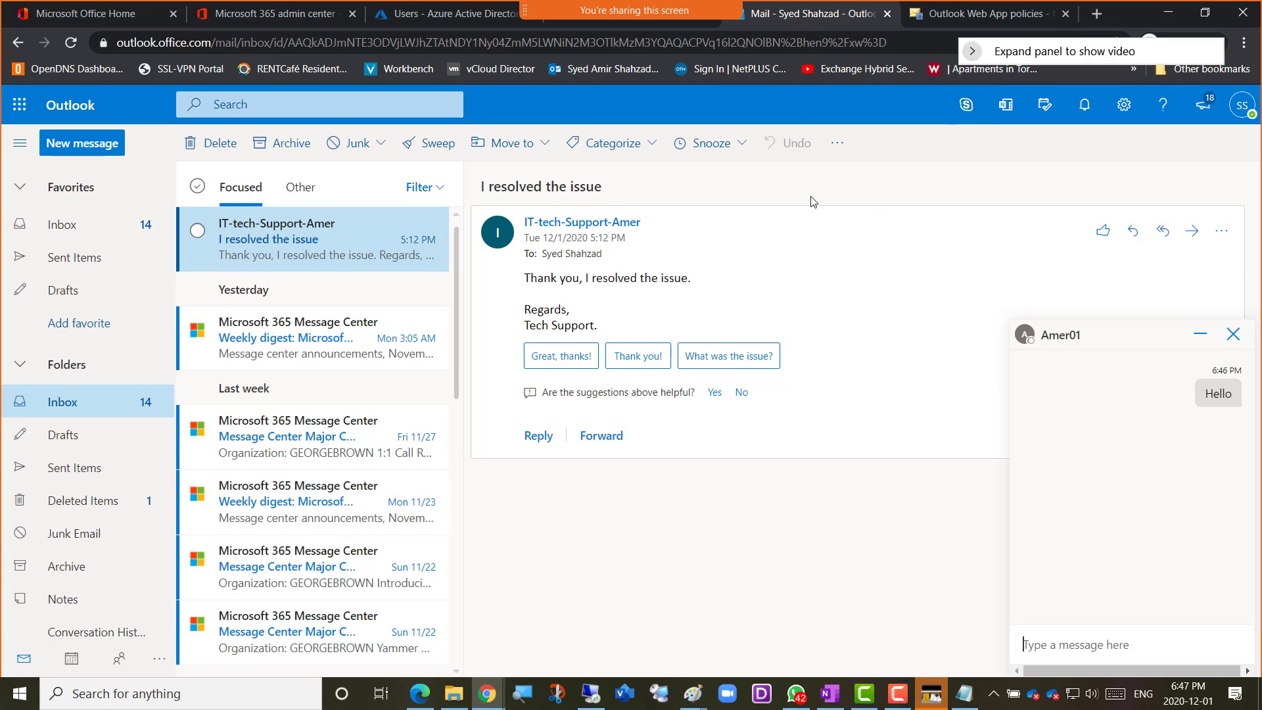
Return to the new mailbox policy window in the Exchange admin center and disable Instant messaging for the policy
left_click(943, 18)
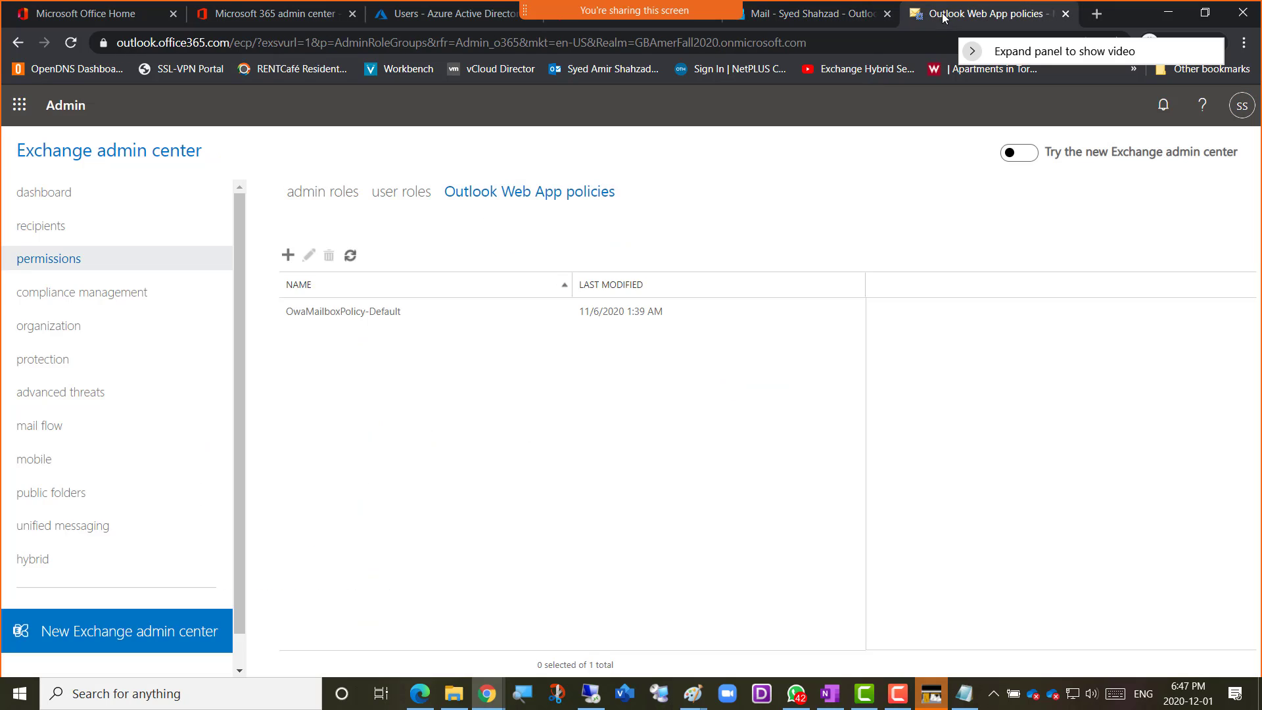
key("alt+Tab")
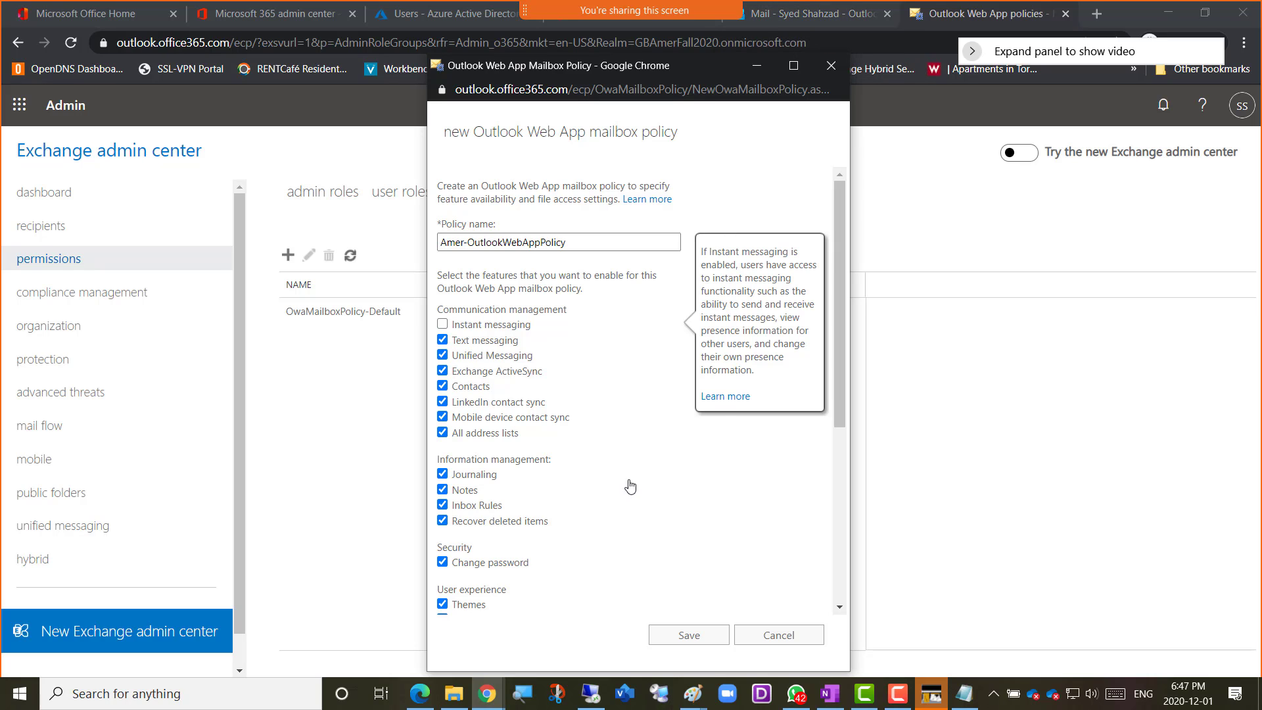
Look at the chat feature in the Outlook mailbox again and return to the Outlook Web App policies list
left_click(799, 49)
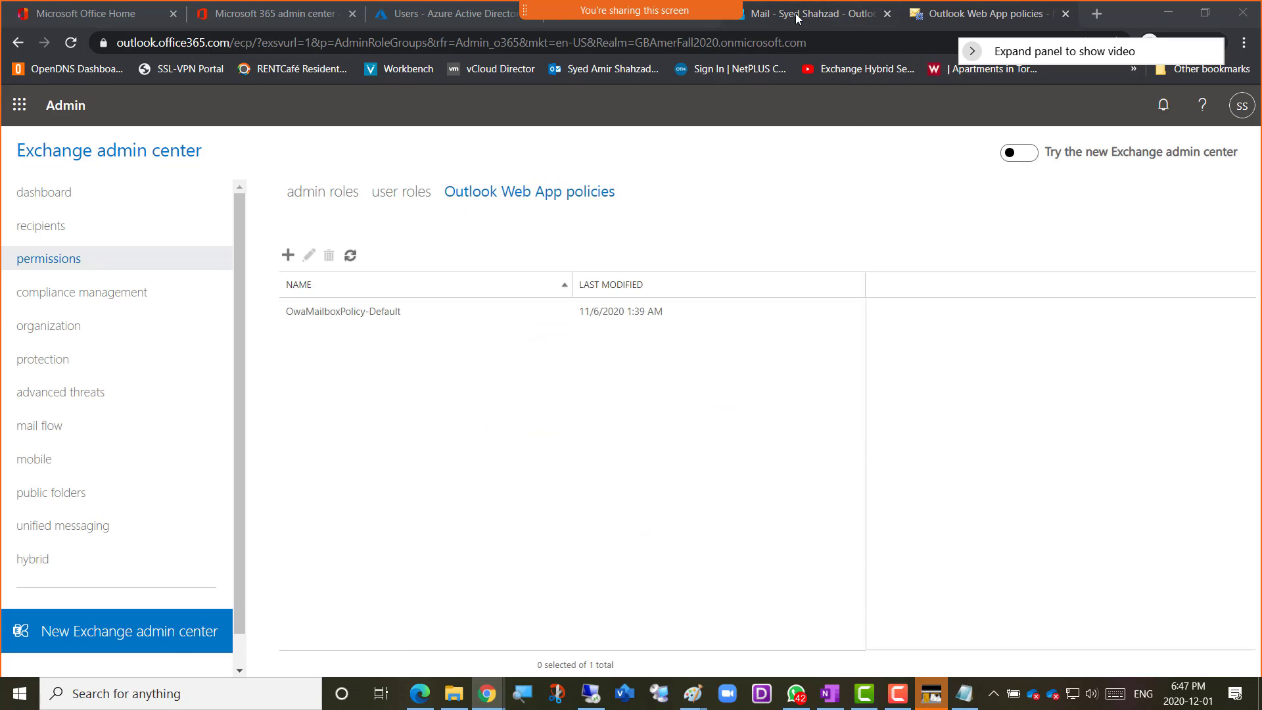
left_click(799, 15)
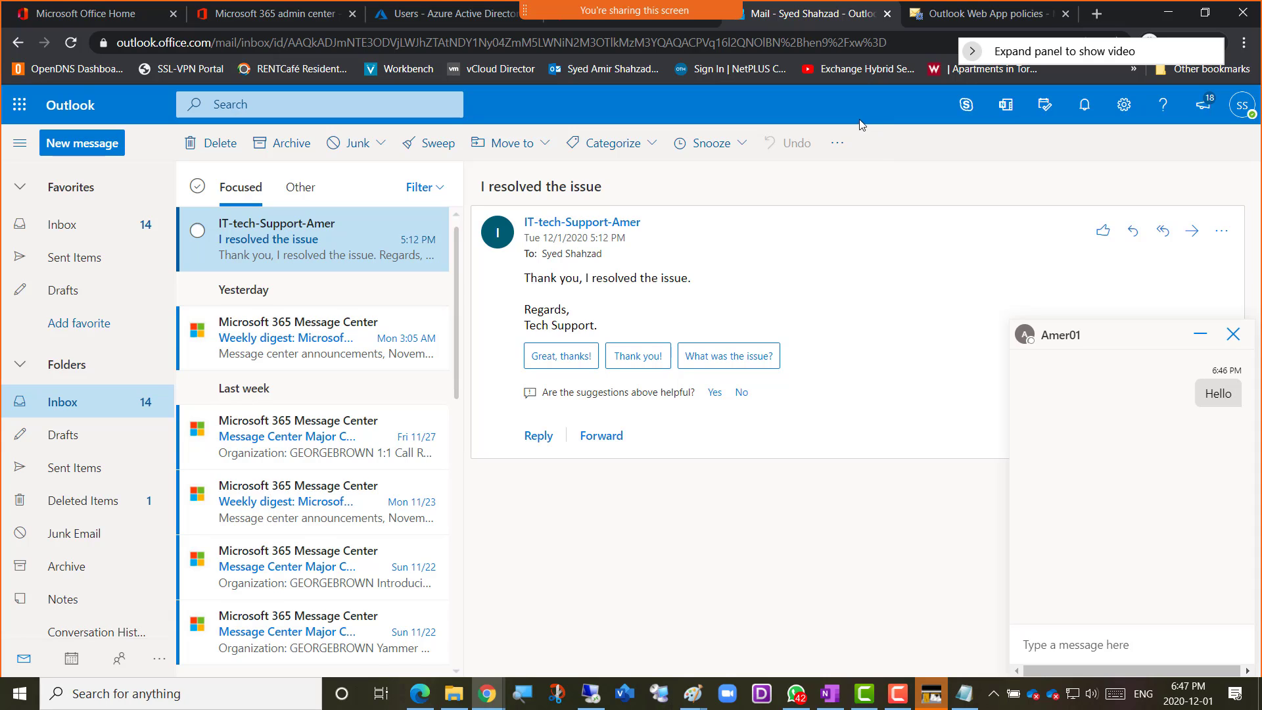
left_click(973, 13)
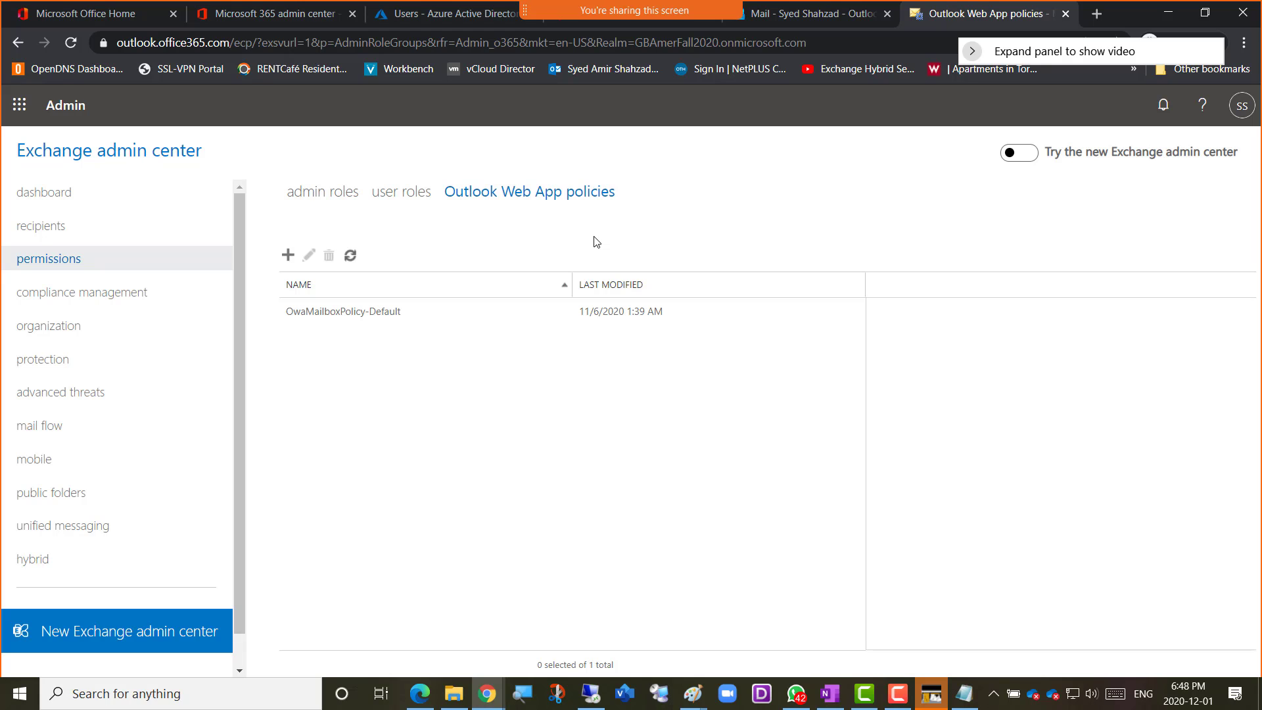
Return to the new Outlook Web App mailbox policy window, review its features and disable Text messaging for Amer-OutlookWebAppPolicy
key("alt+Tab")
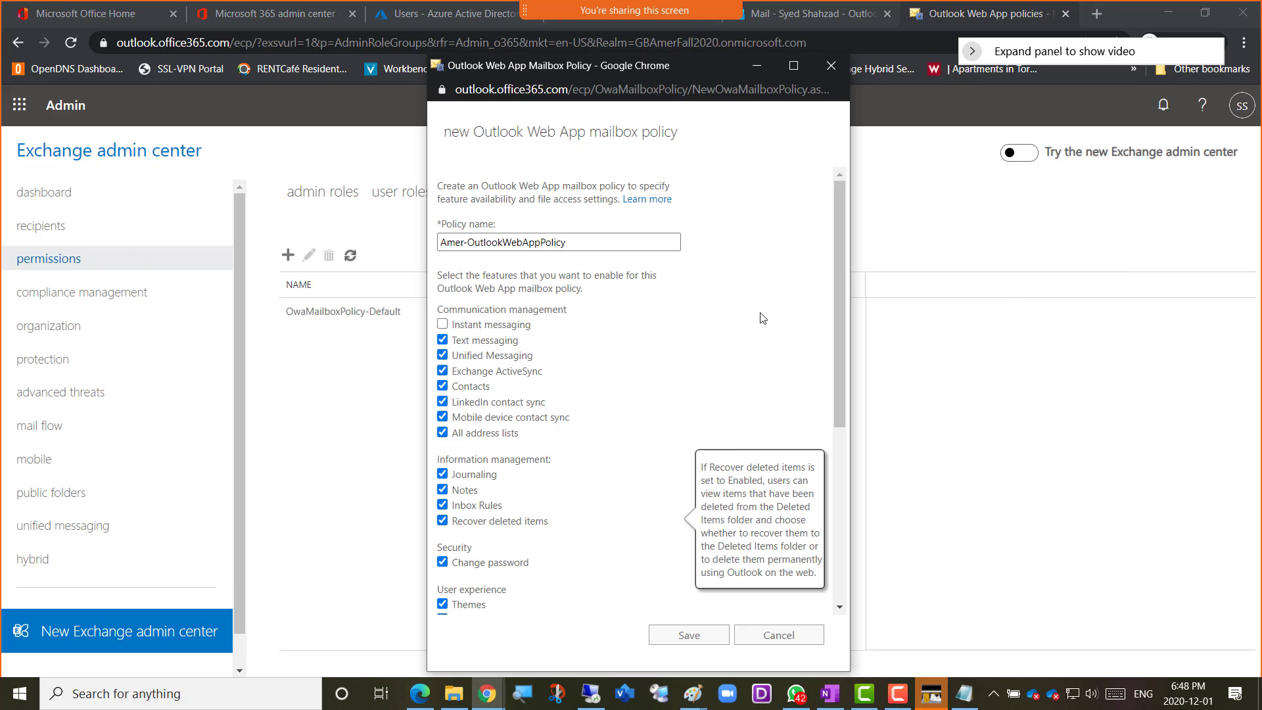
mouse_move(506, 329)
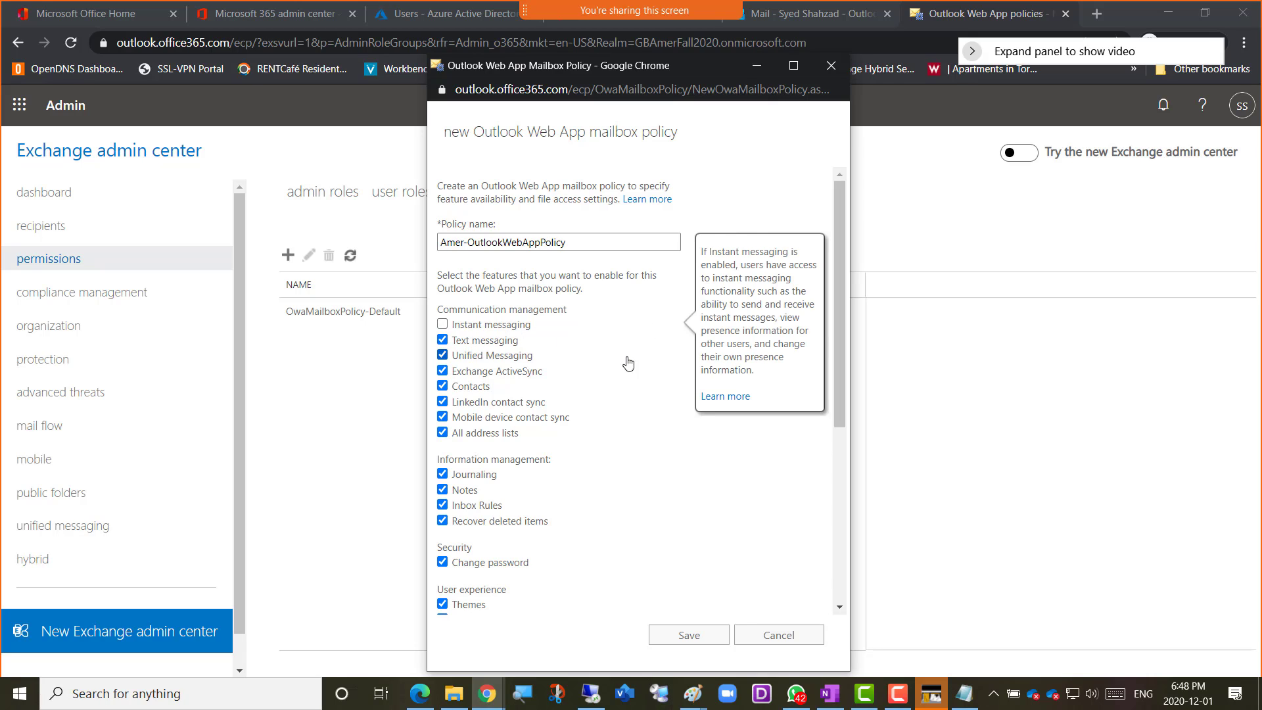
scroll(663, 398, "down", 3)
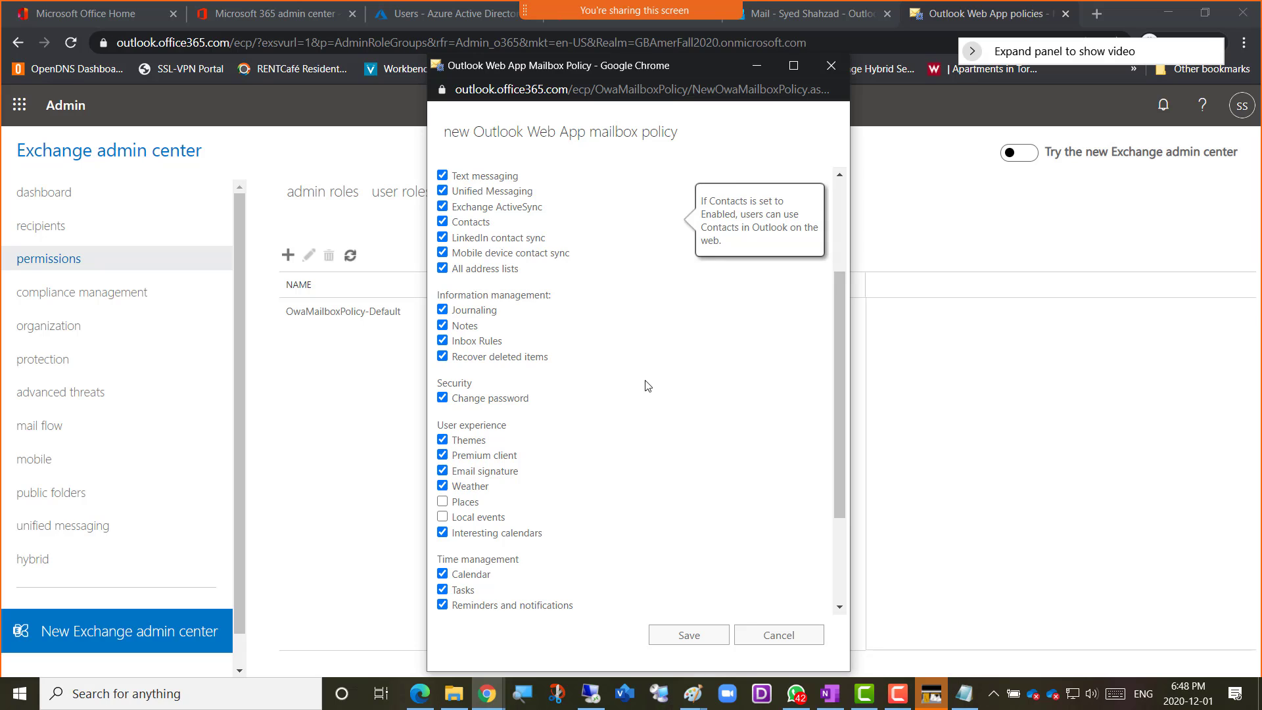
scroll(546, 431, "down", 3)
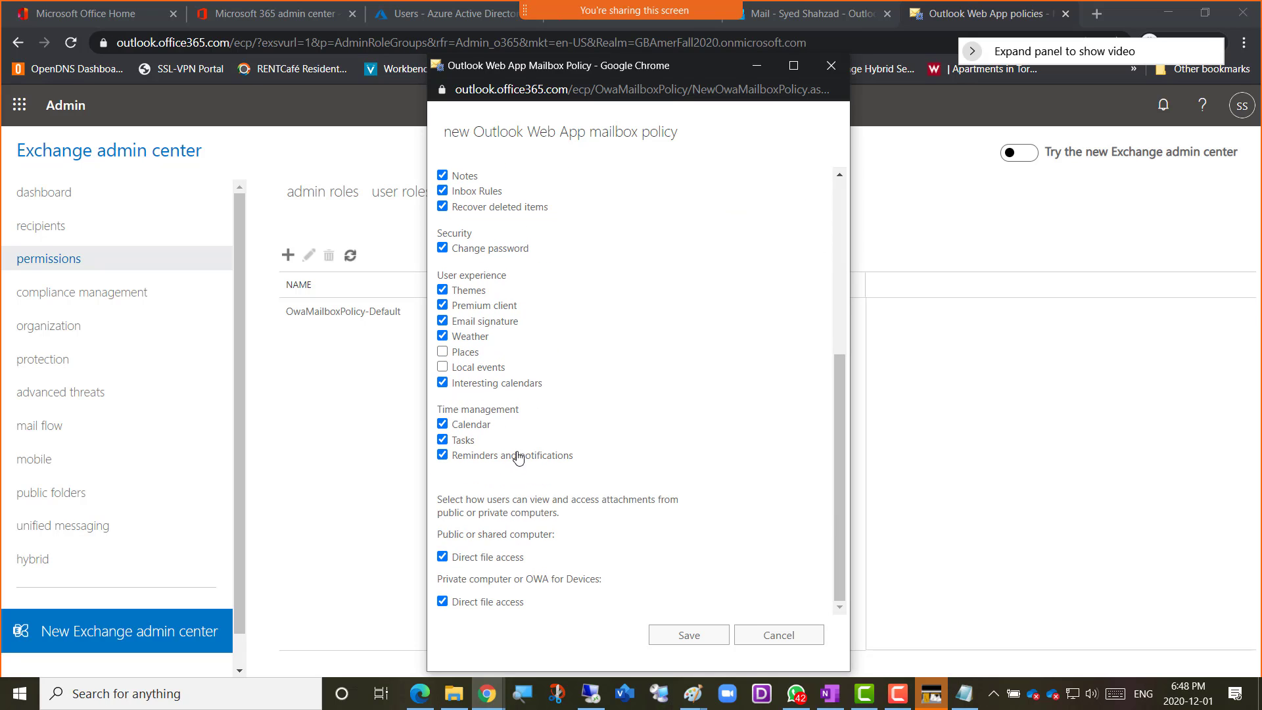
mouse_move(518, 426)
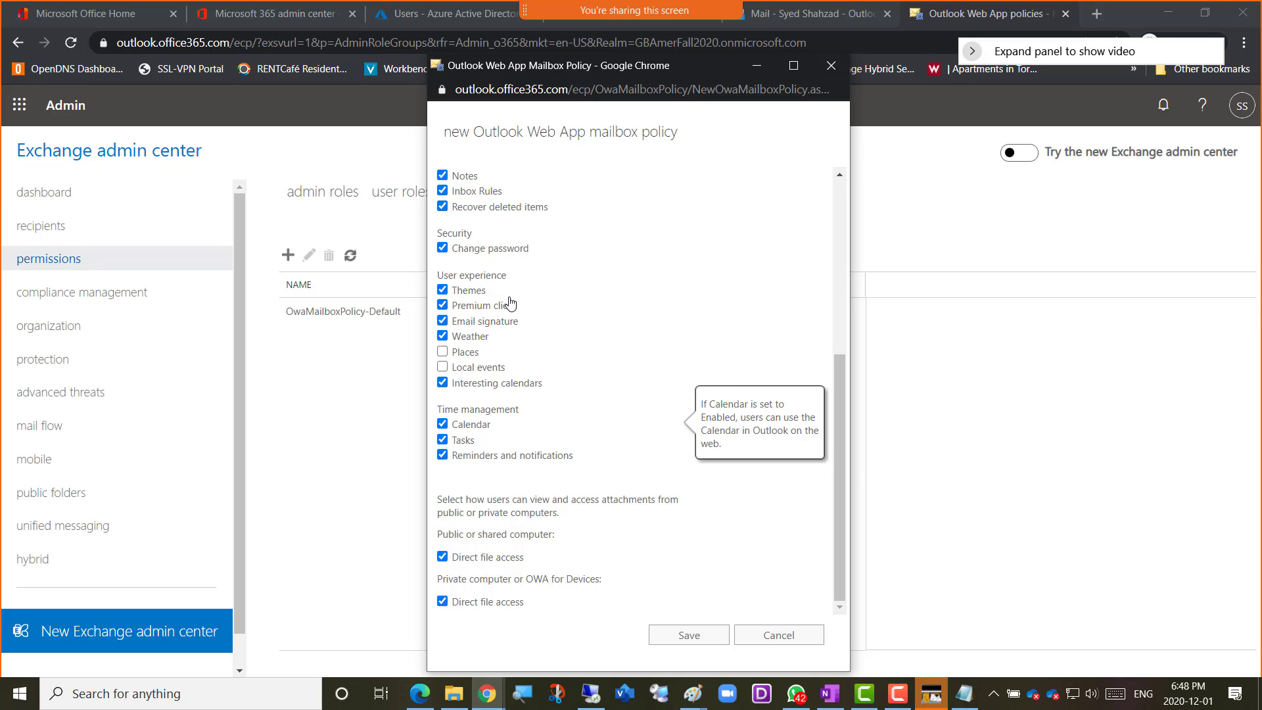
scroll(511, 303, "up", 4)
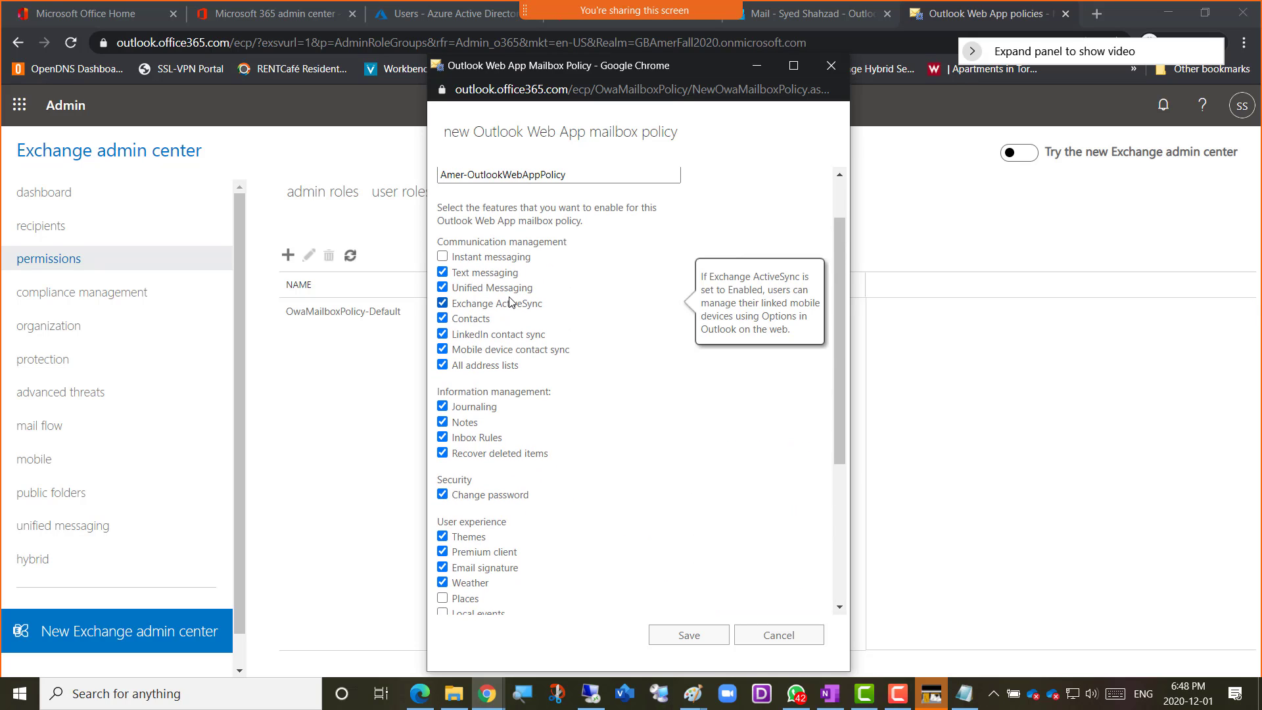
mouse_move(446, 274)
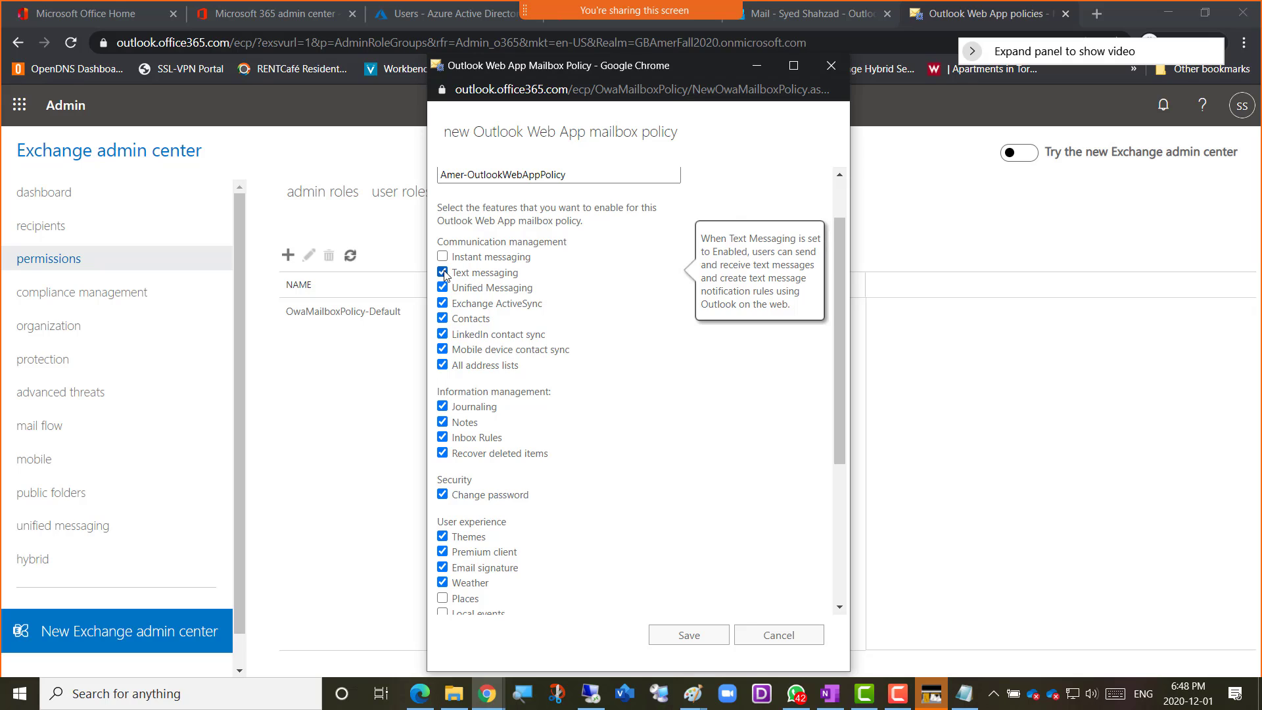
left_click(442, 273)
mouse_move(502, 287)
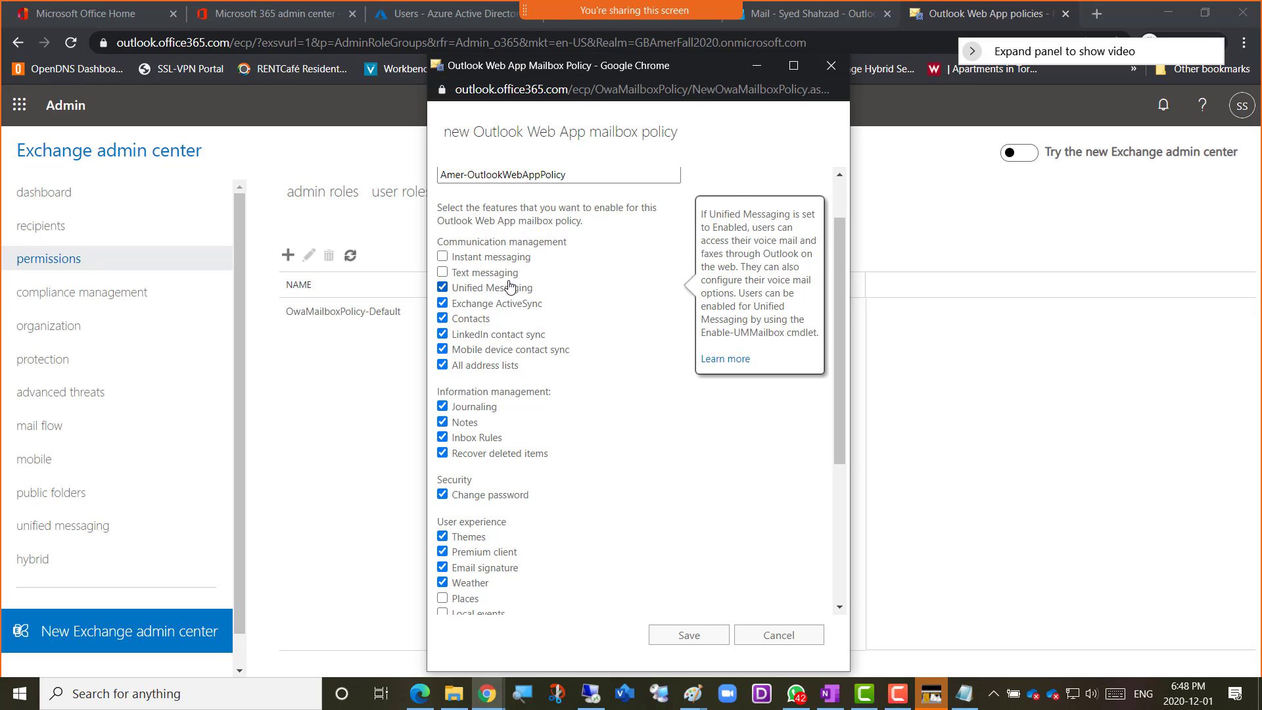
Save the new Amer-OutlookWebAppPolicy mailbox policy and refresh the Outlook Web App policies list
mouse_move(529, 261)
scroll(529, 262, "up", 1)
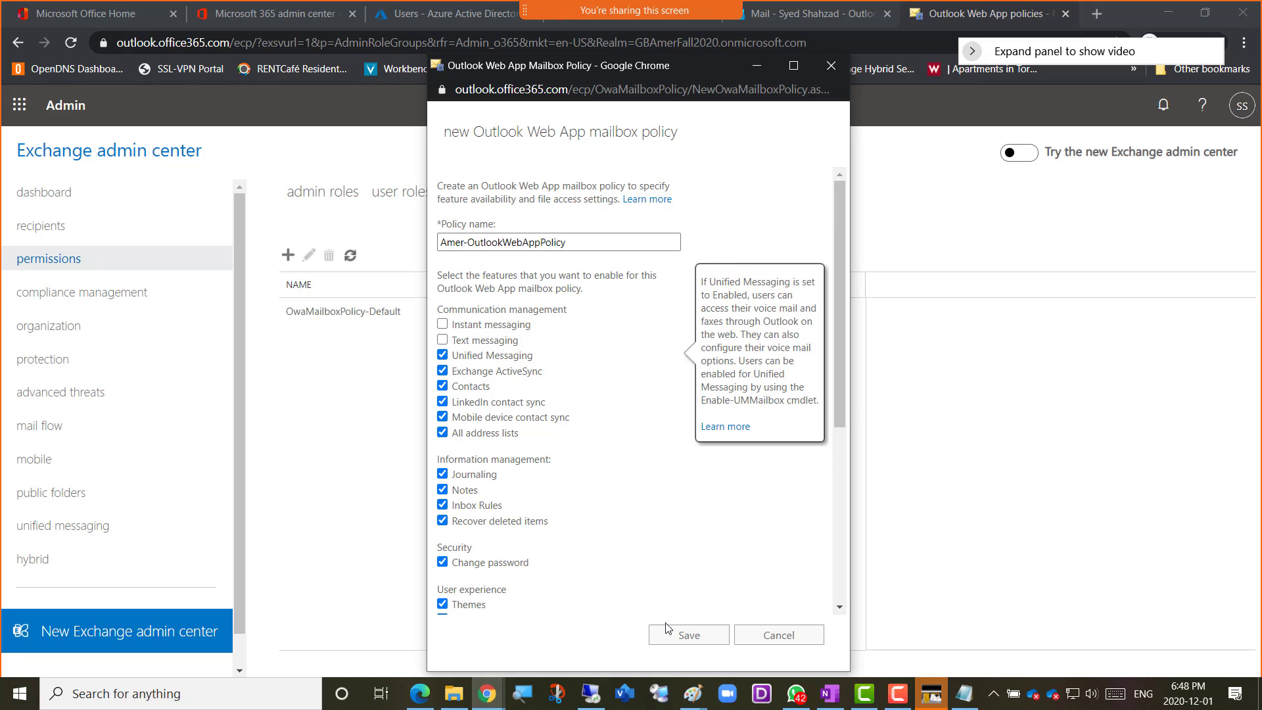
left_click(675, 643)
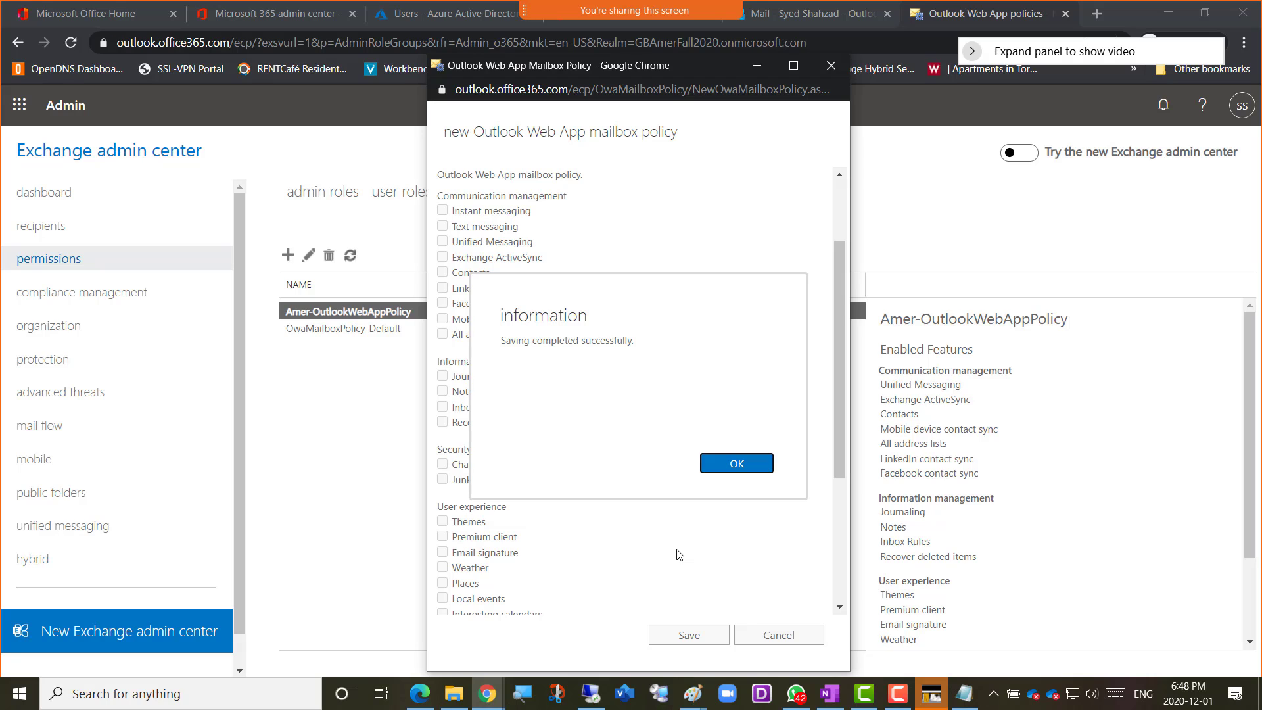
left_click(737, 464)
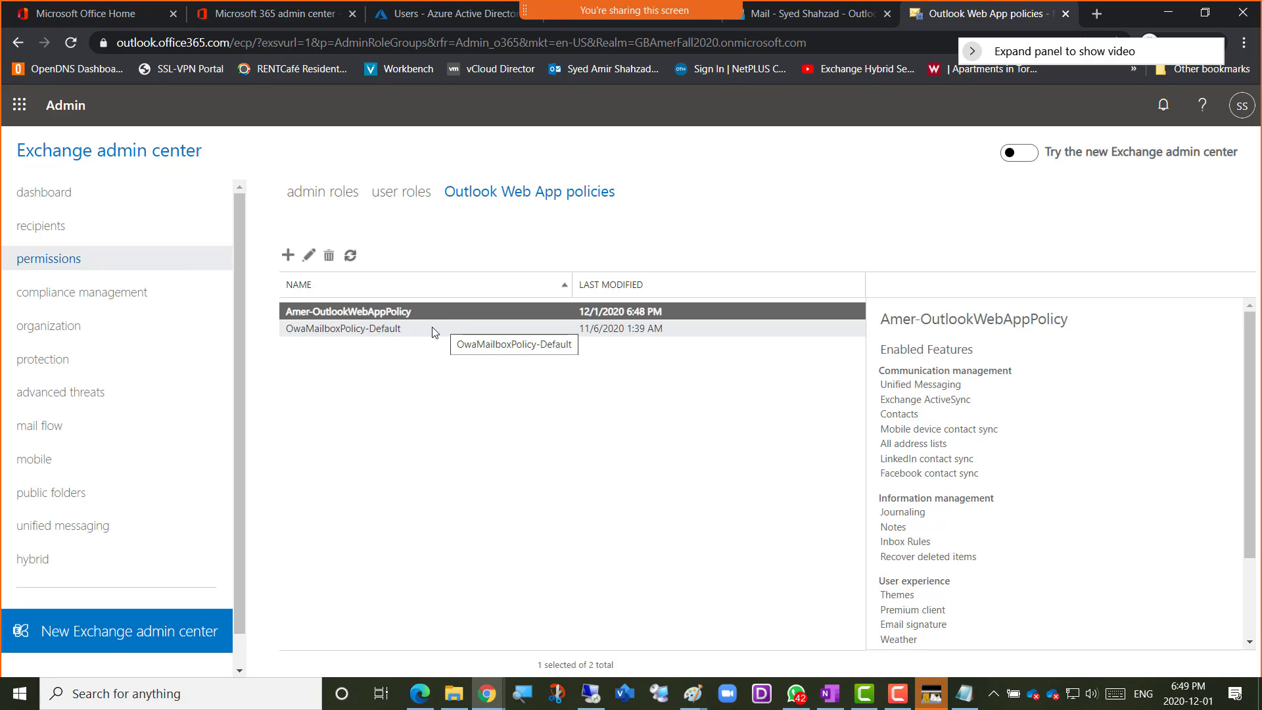
left_click(349, 255)
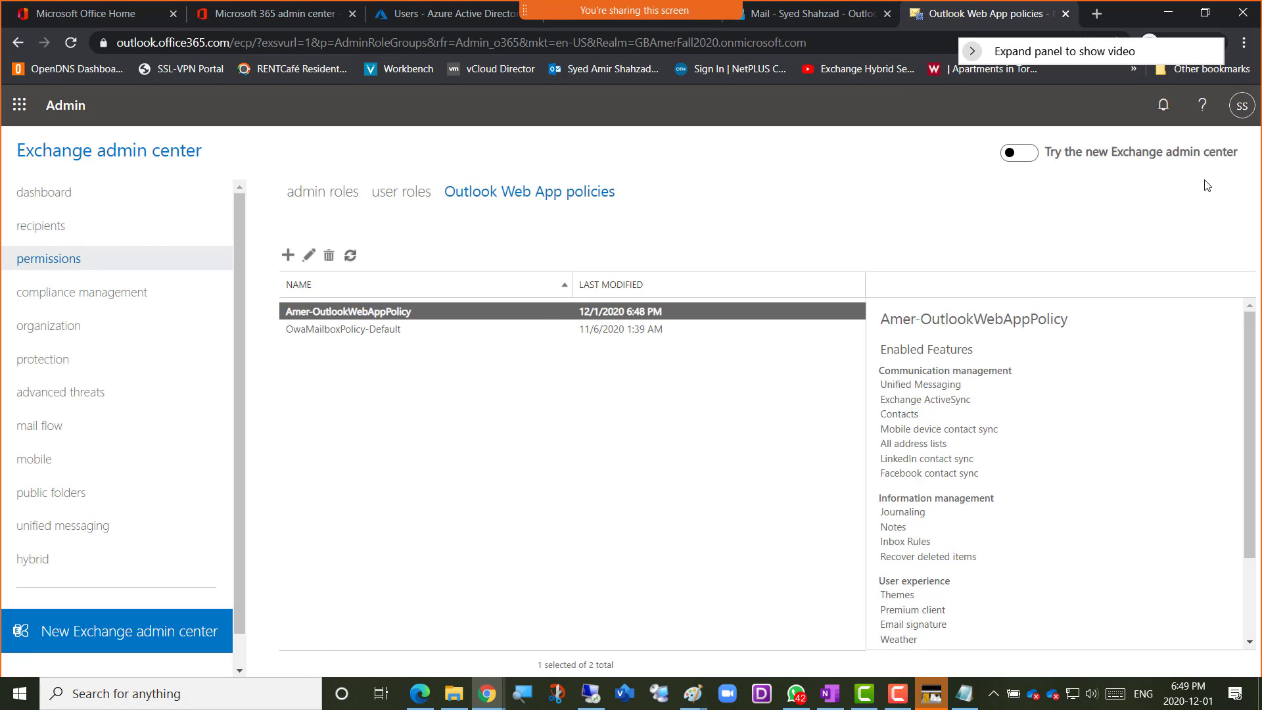
Check which account is signed in and select that administrator's mailbox among the recipients
left_click(1242, 107)
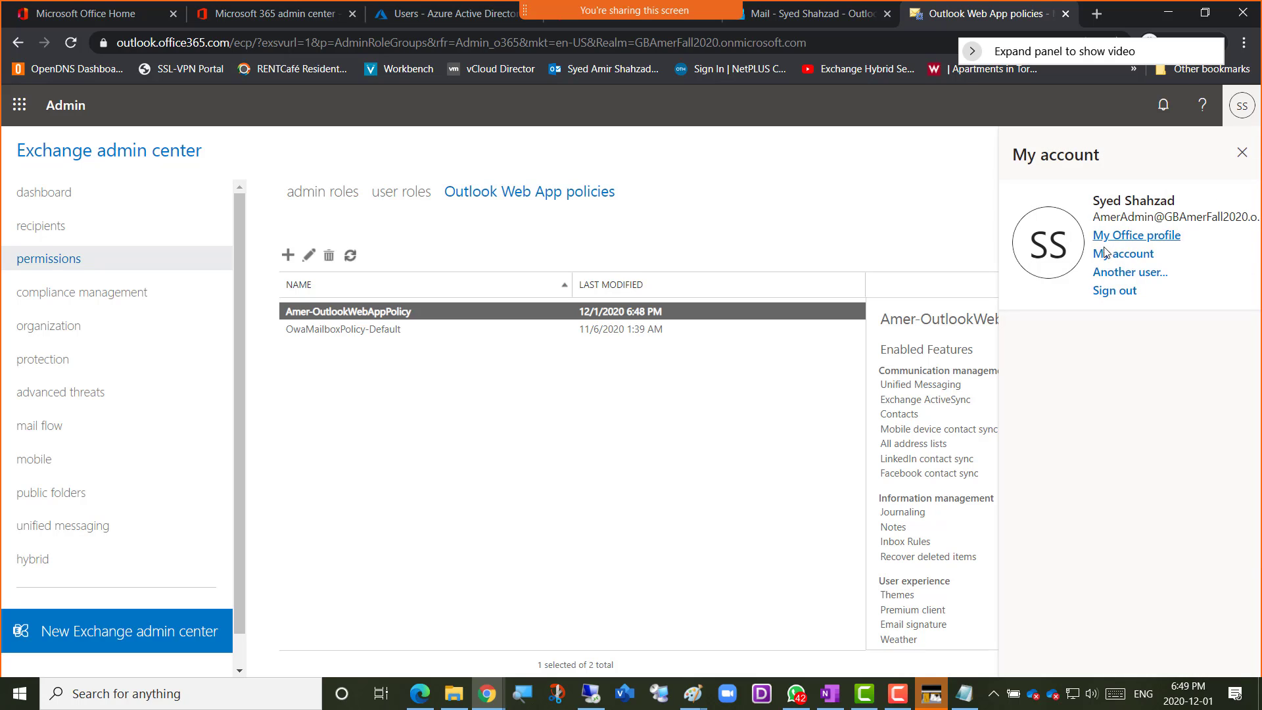
left_click(29, 234)
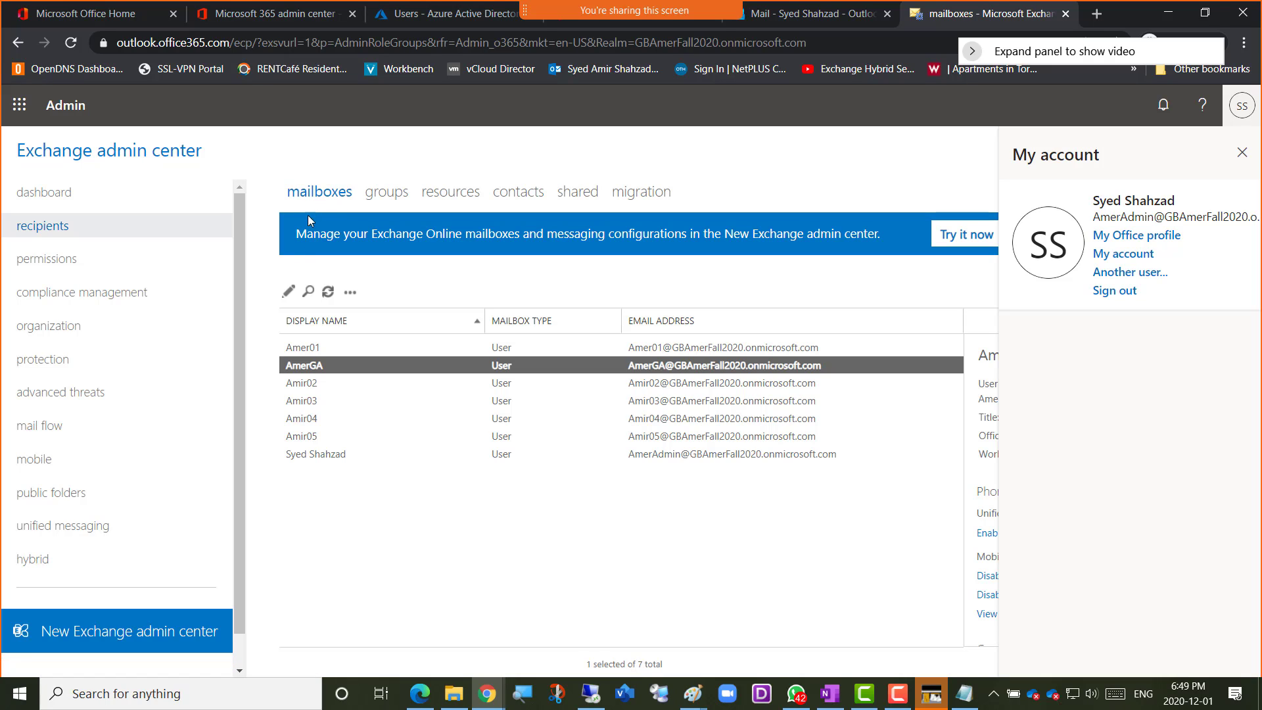
left_click(320, 459)
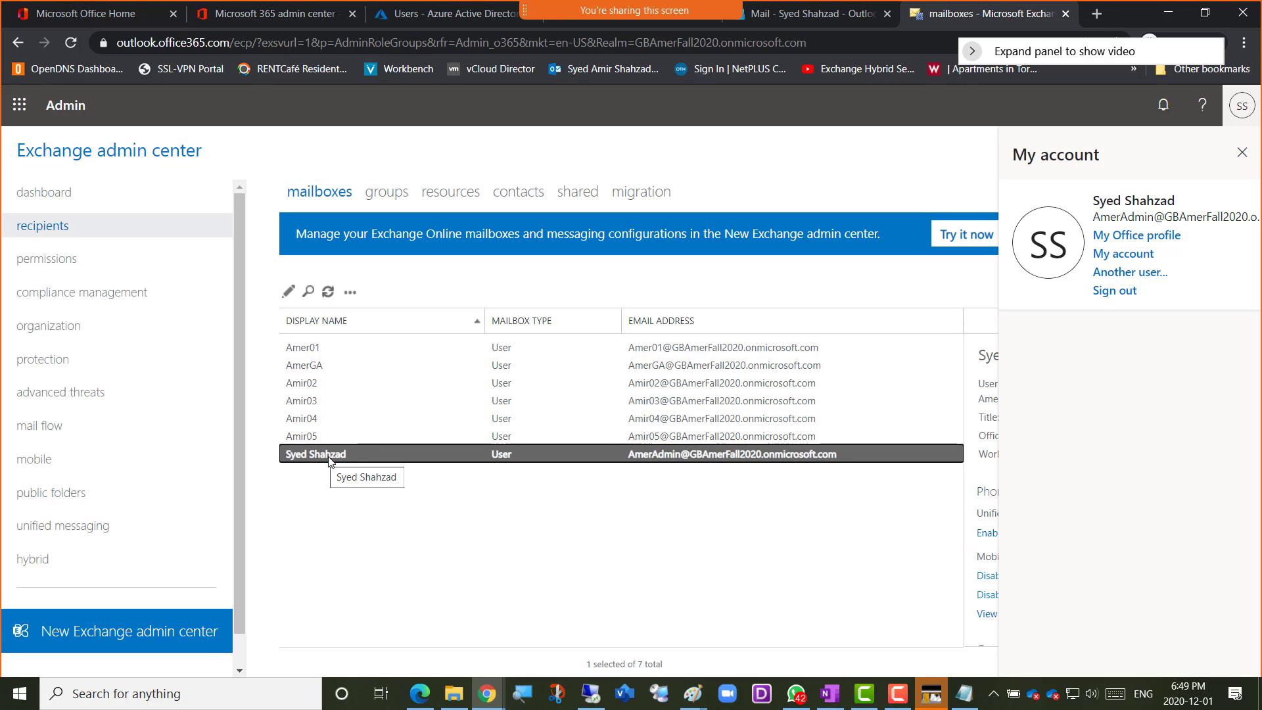
left_click(289, 292)
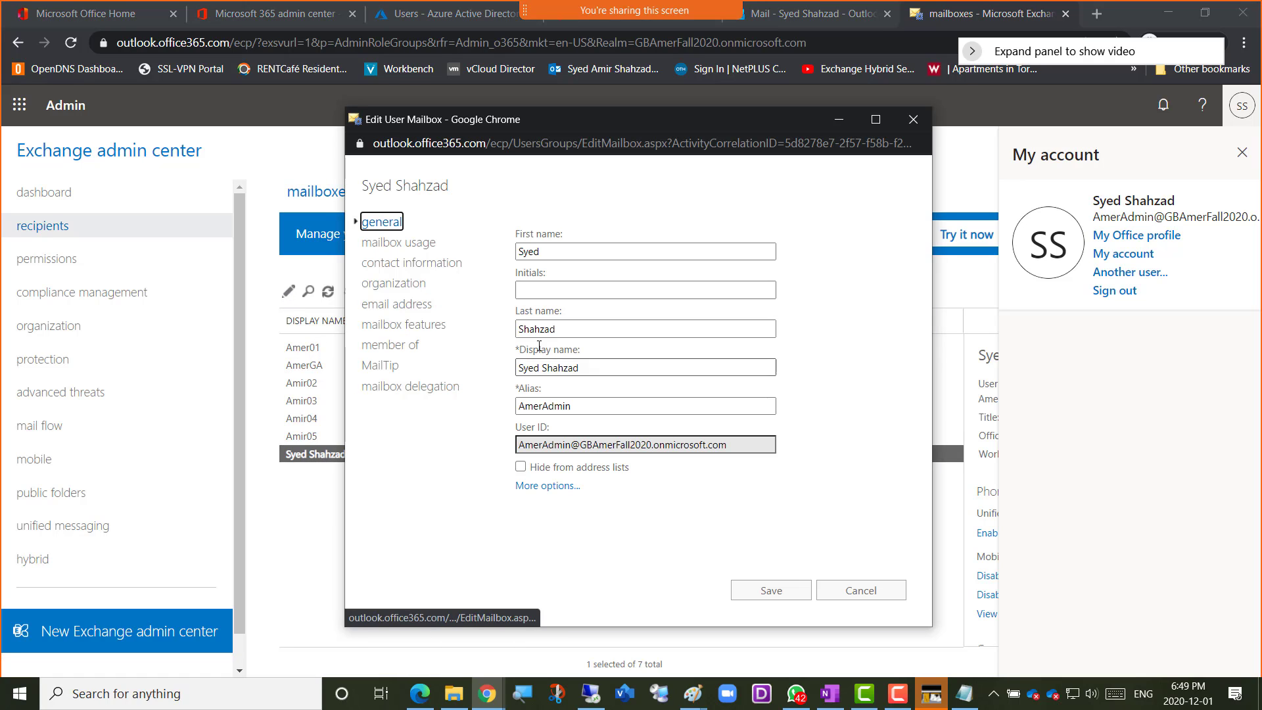
left_click(406, 326)
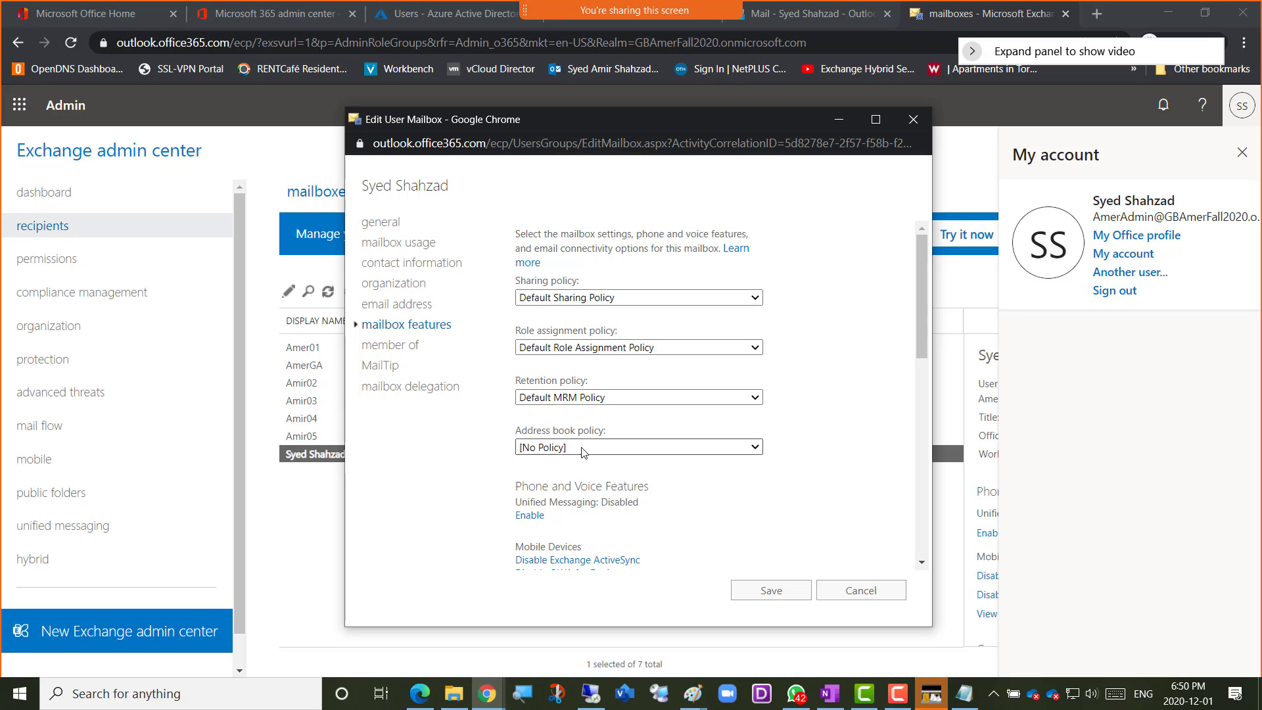
scroll(827, 446, "down", 1)
scroll(827, 446, "down", 1)
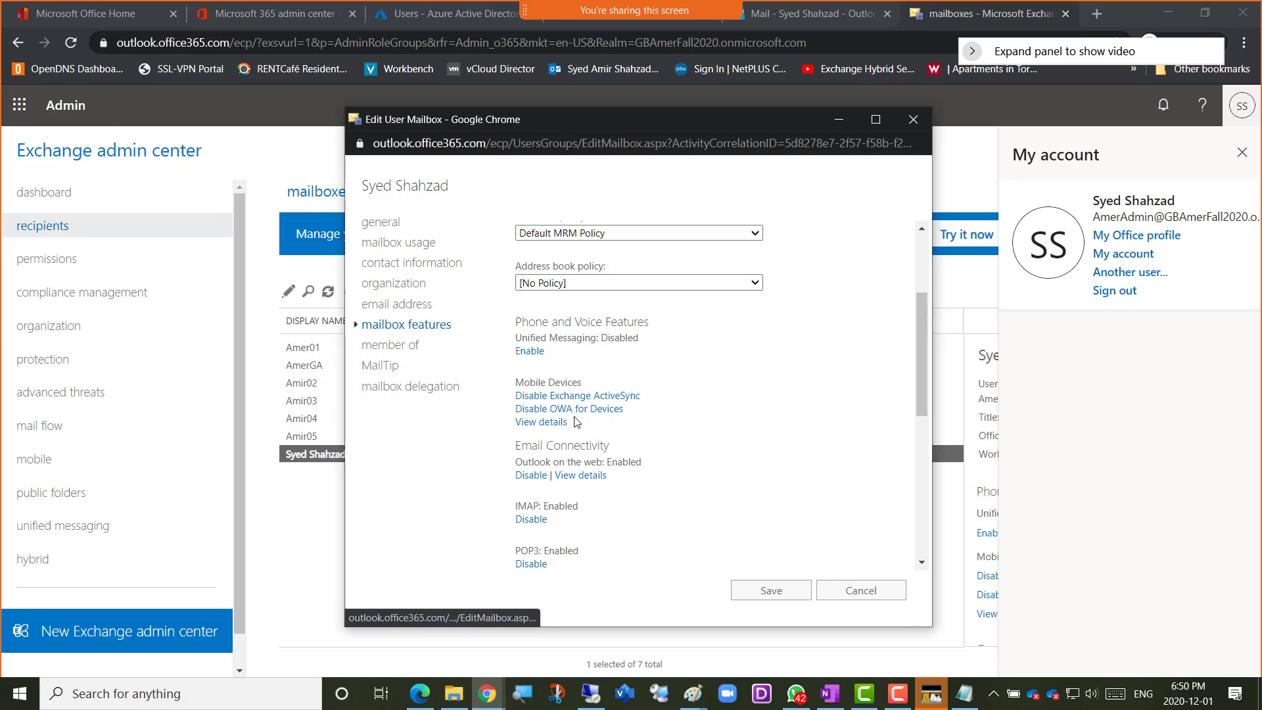
scroll(704, 432, "down", 1)
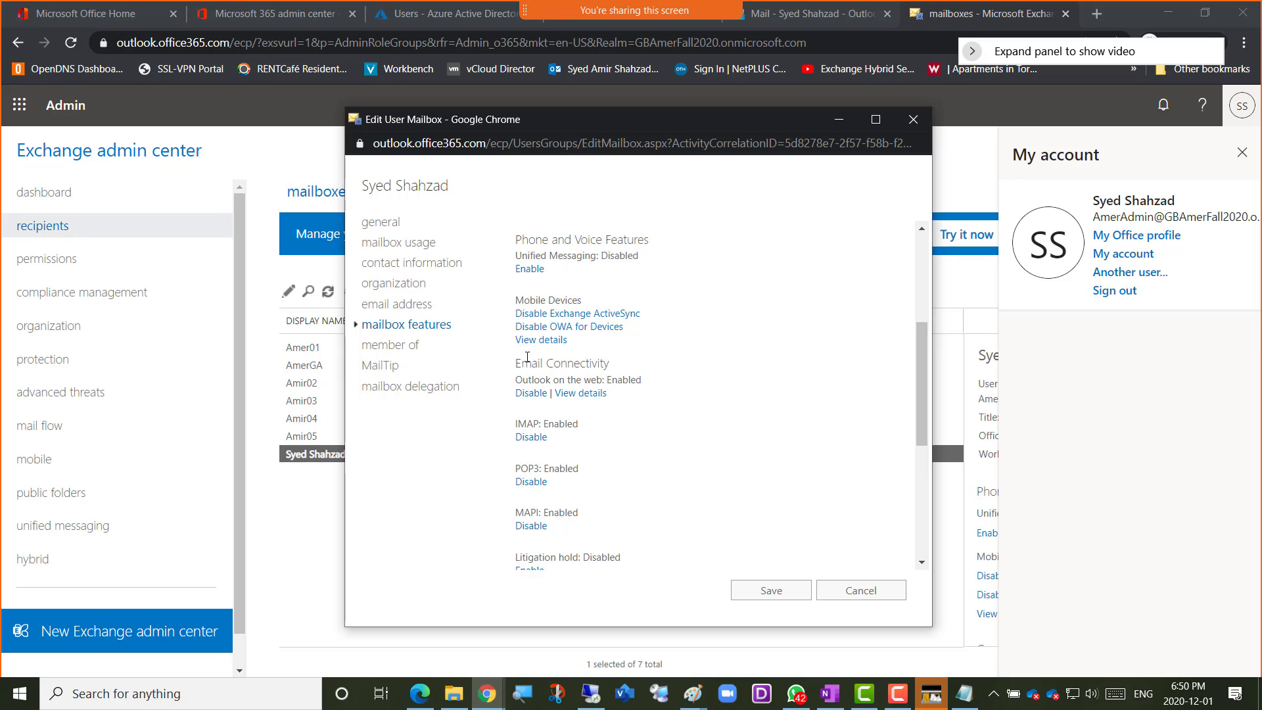
left_click_drag(522, 362, 589, 362)
left_click(587, 393)
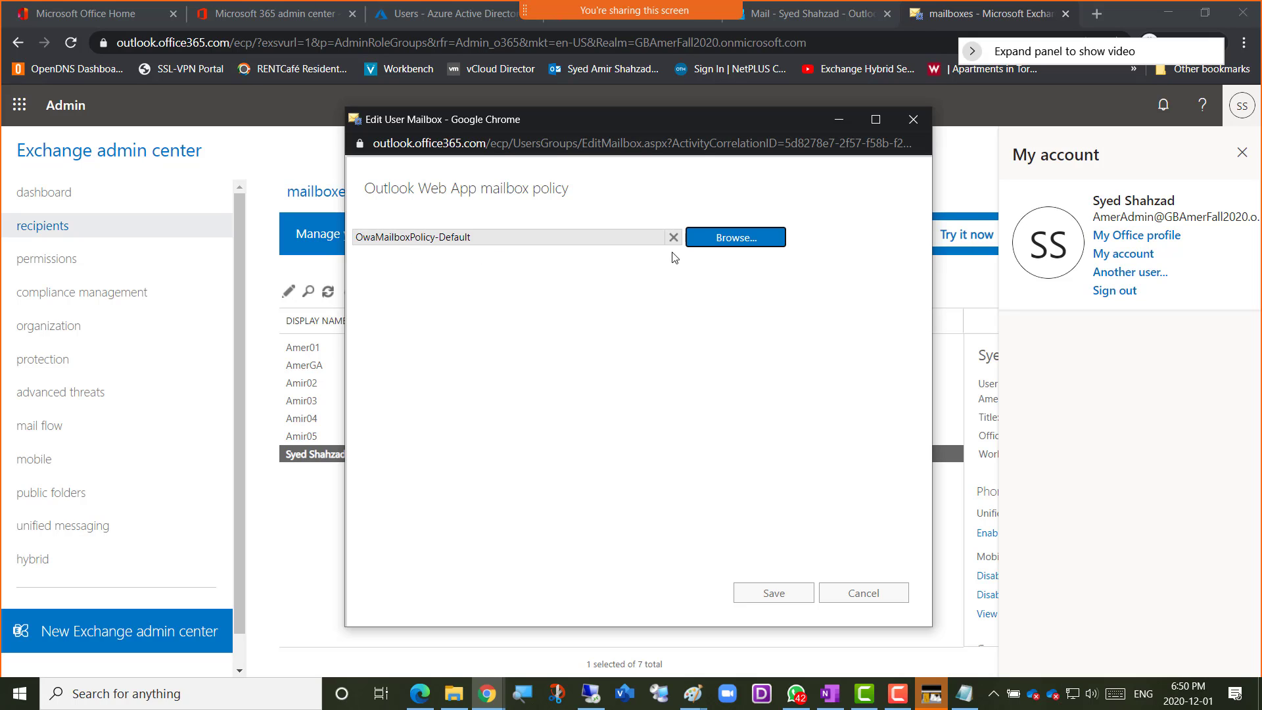
left_click(733, 243)
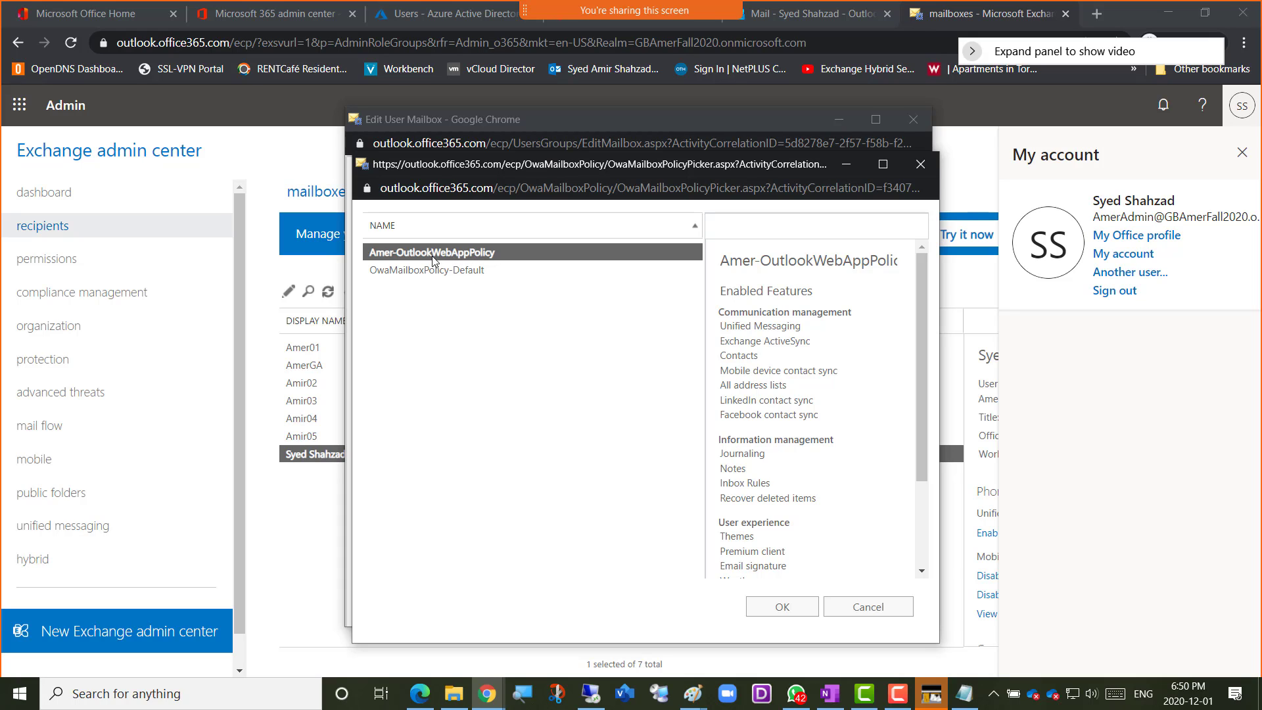
left_click(769, 611)
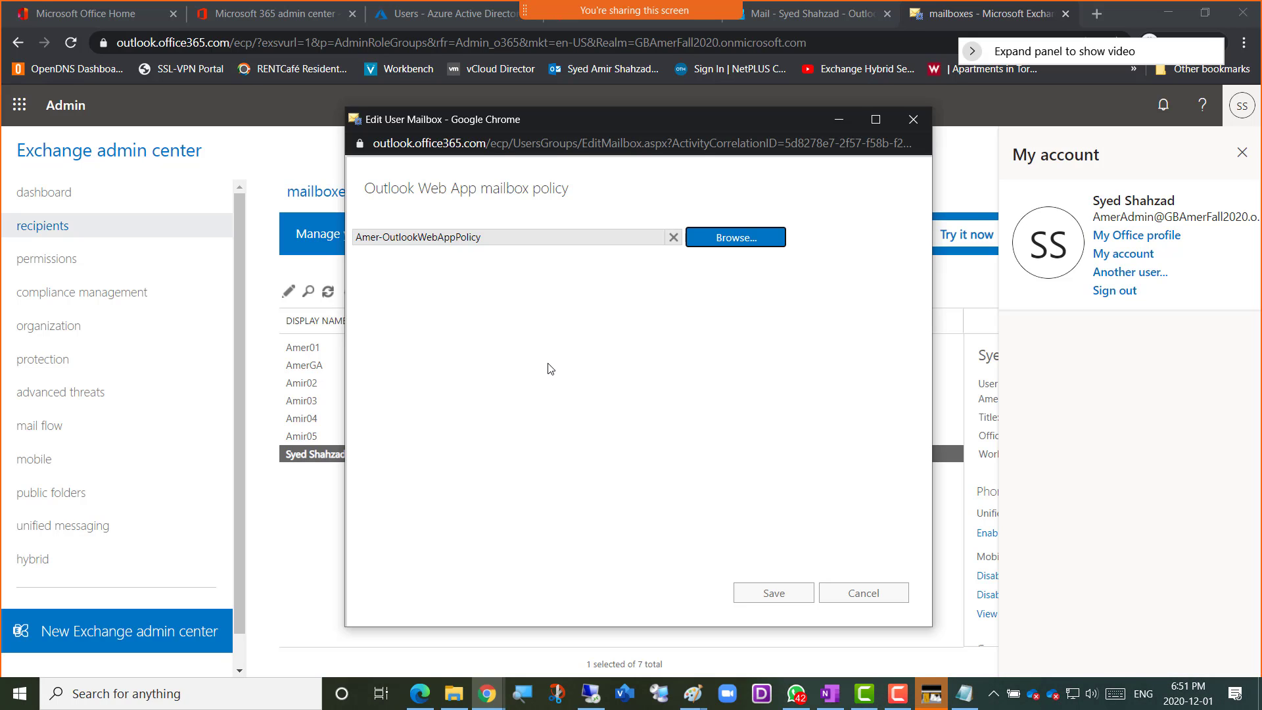
left_click(868, 595)
left_click(863, 594)
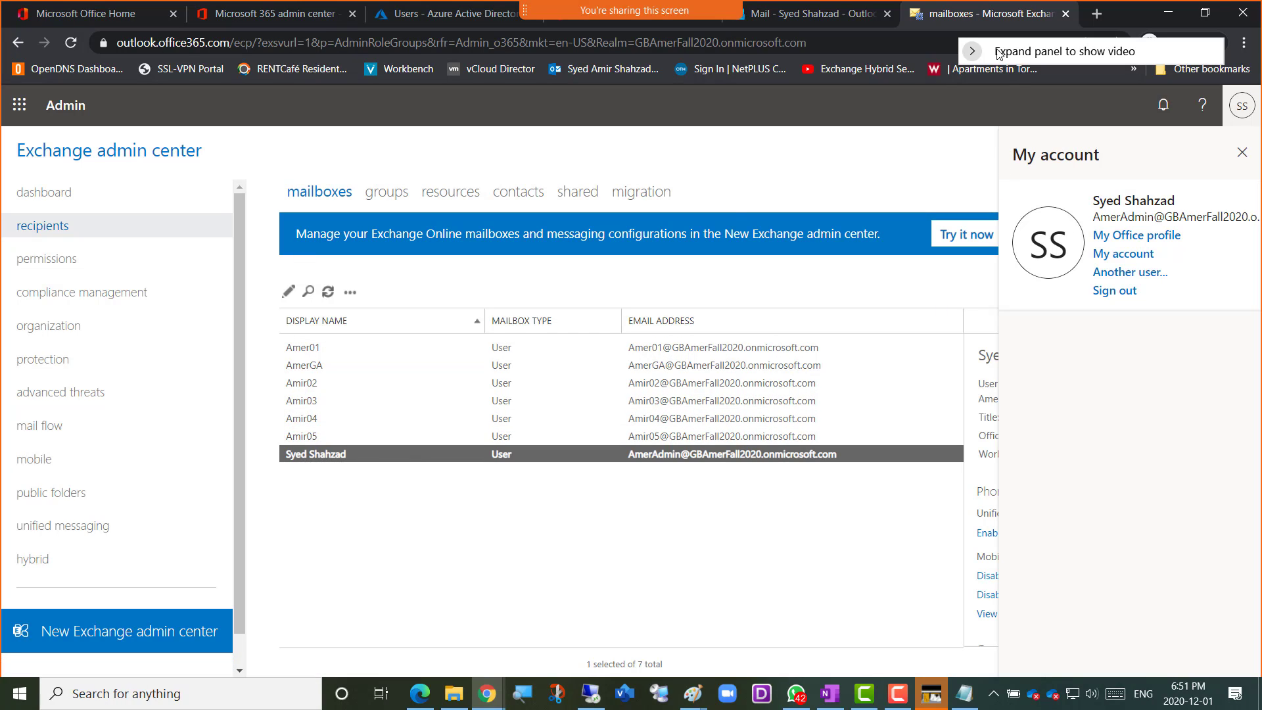
Edit the administrator's mailbox features and choose Amer-OutlookWebAppPolicy as the Outlook Web App policy under Email Connectivity
left_click(288, 294)
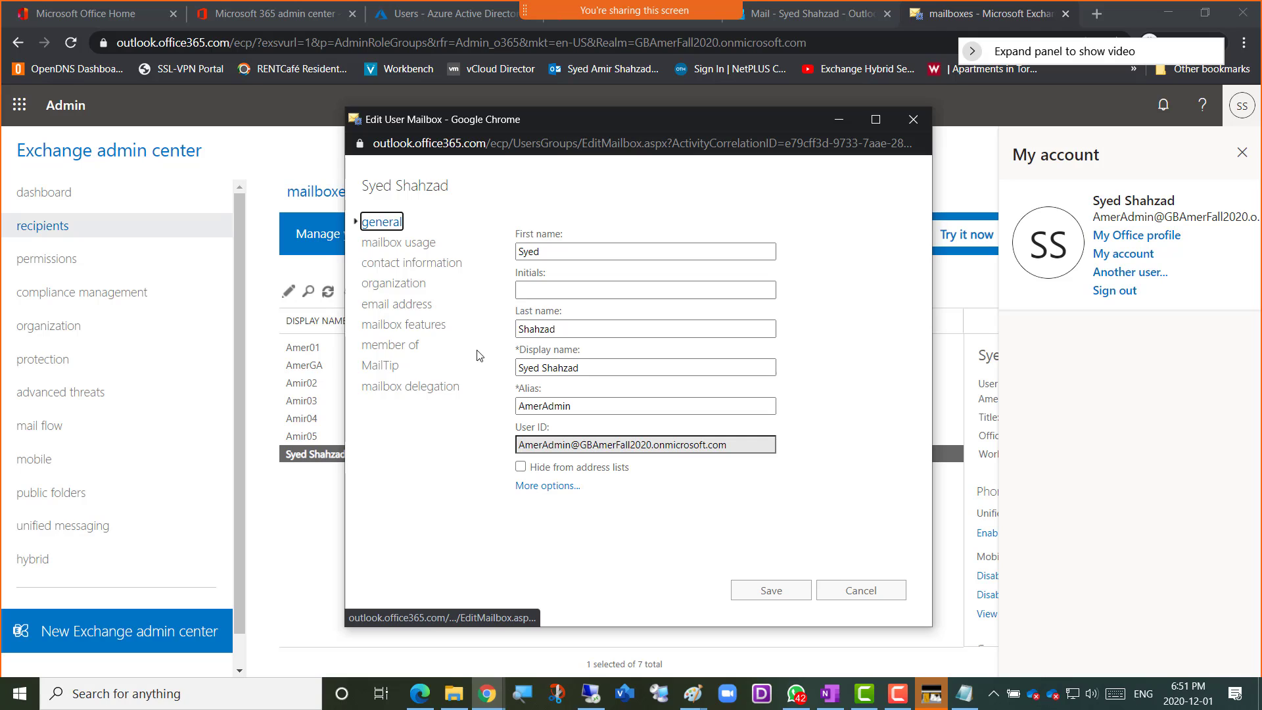
left_click(409, 329)
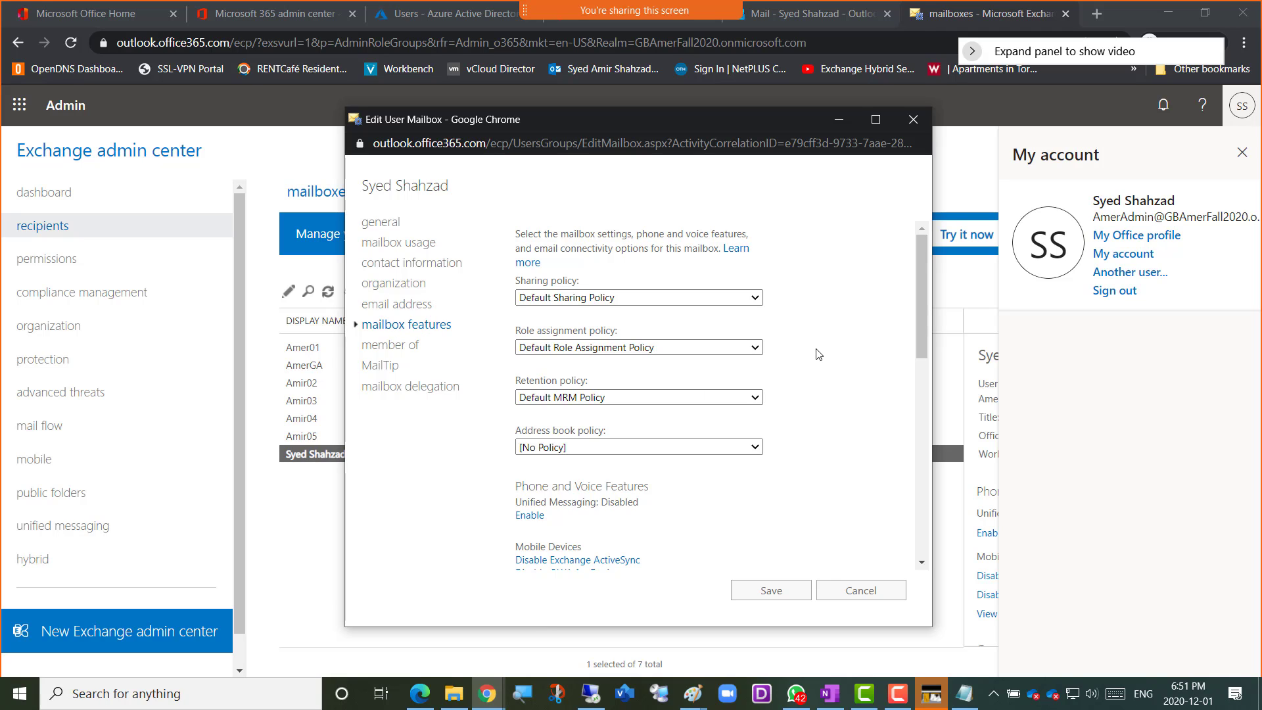
scroll(819, 354, "down", 4)
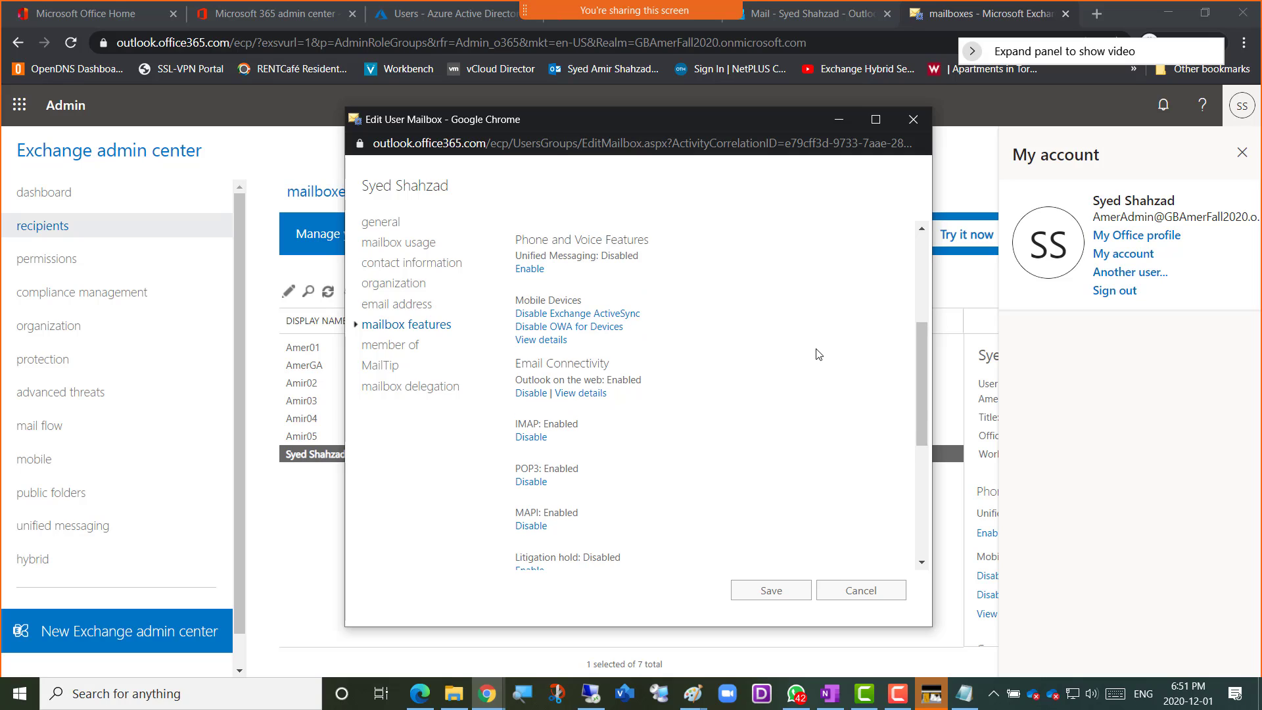
left_click_drag(518, 365, 608, 363)
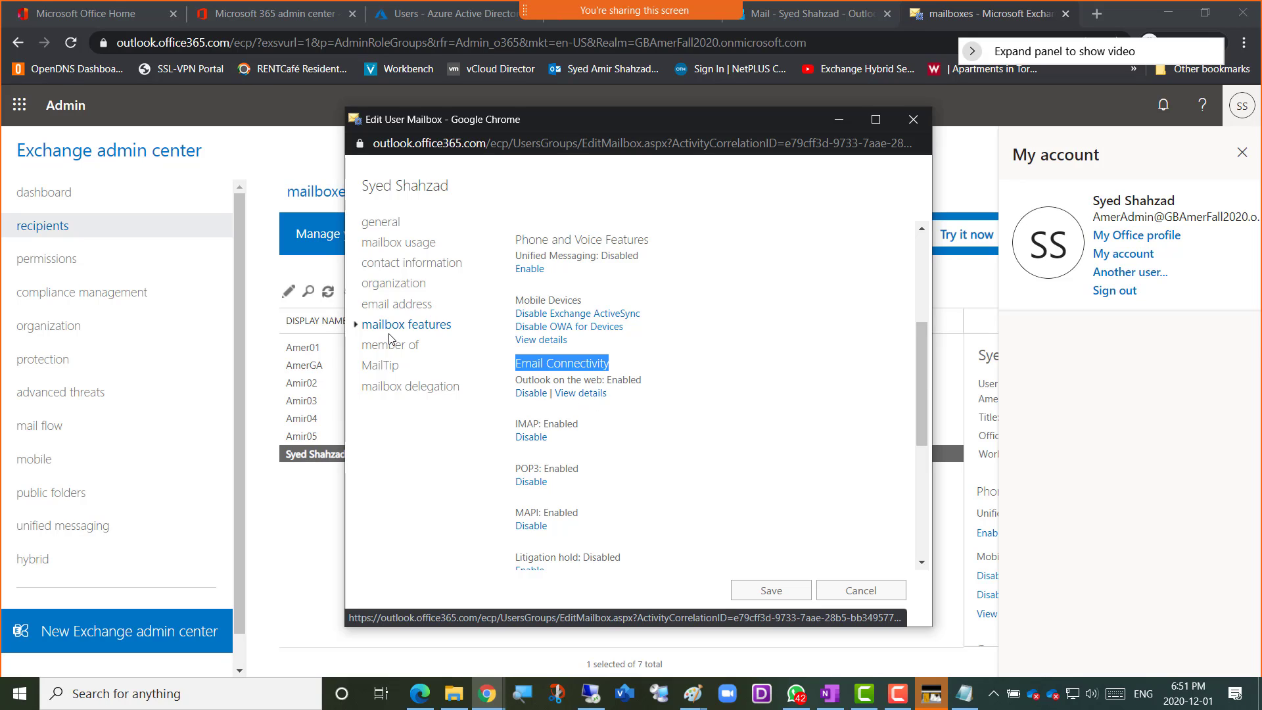
left_click(588, 394)
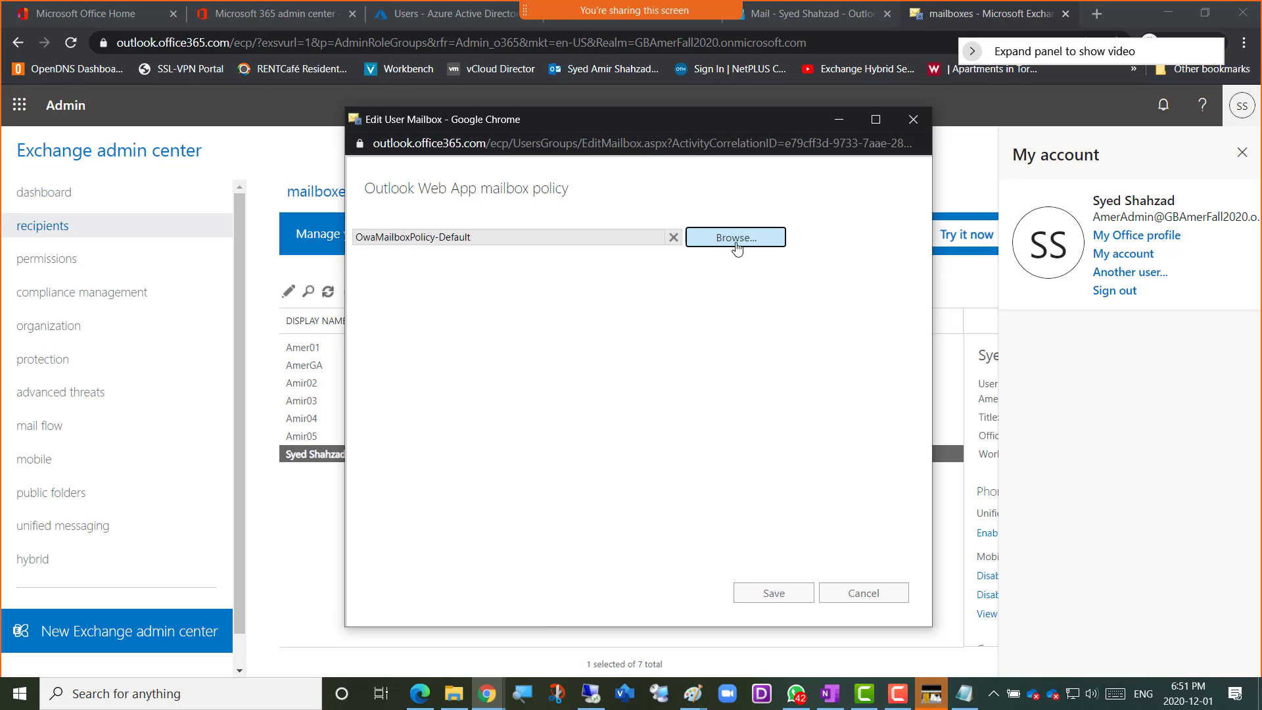
left_click(739, 243)
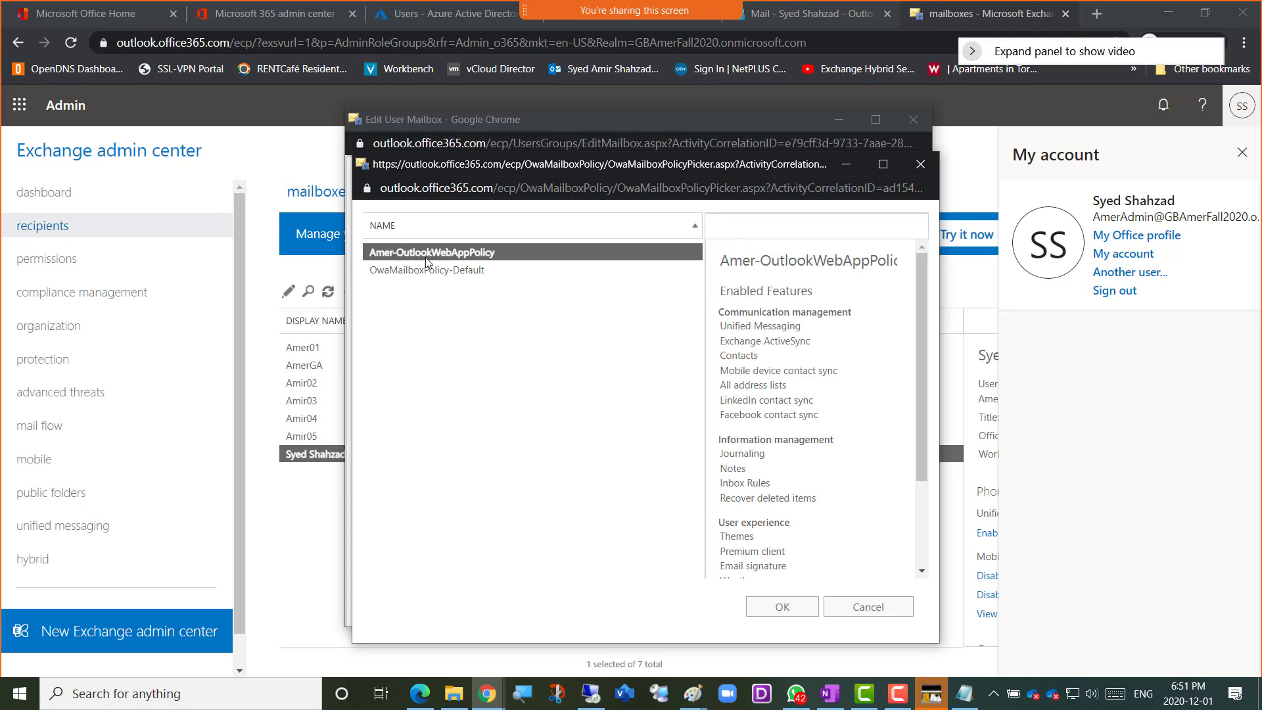
double_click(441, 256)
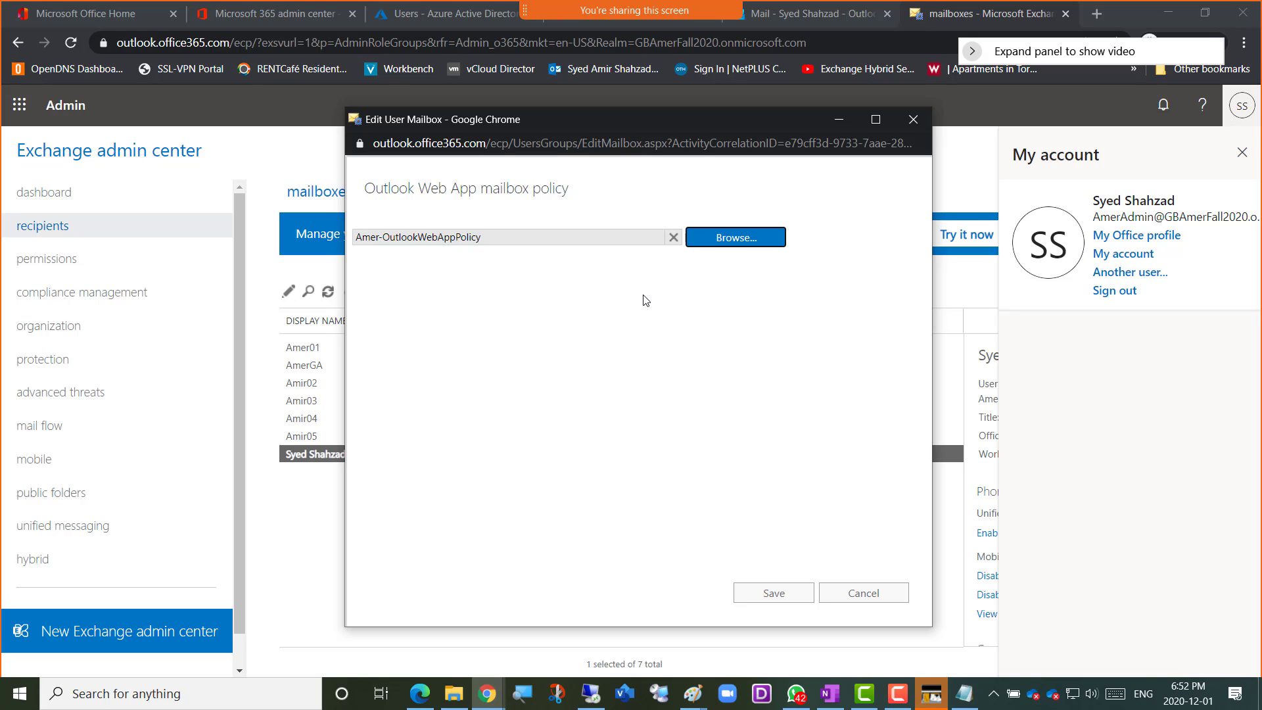
Capture a screenshot of the Outlook Web App mailbox policy assignment and switch to the GBFall2020Mail-Class OneNote notebook
key("super+shift+s")
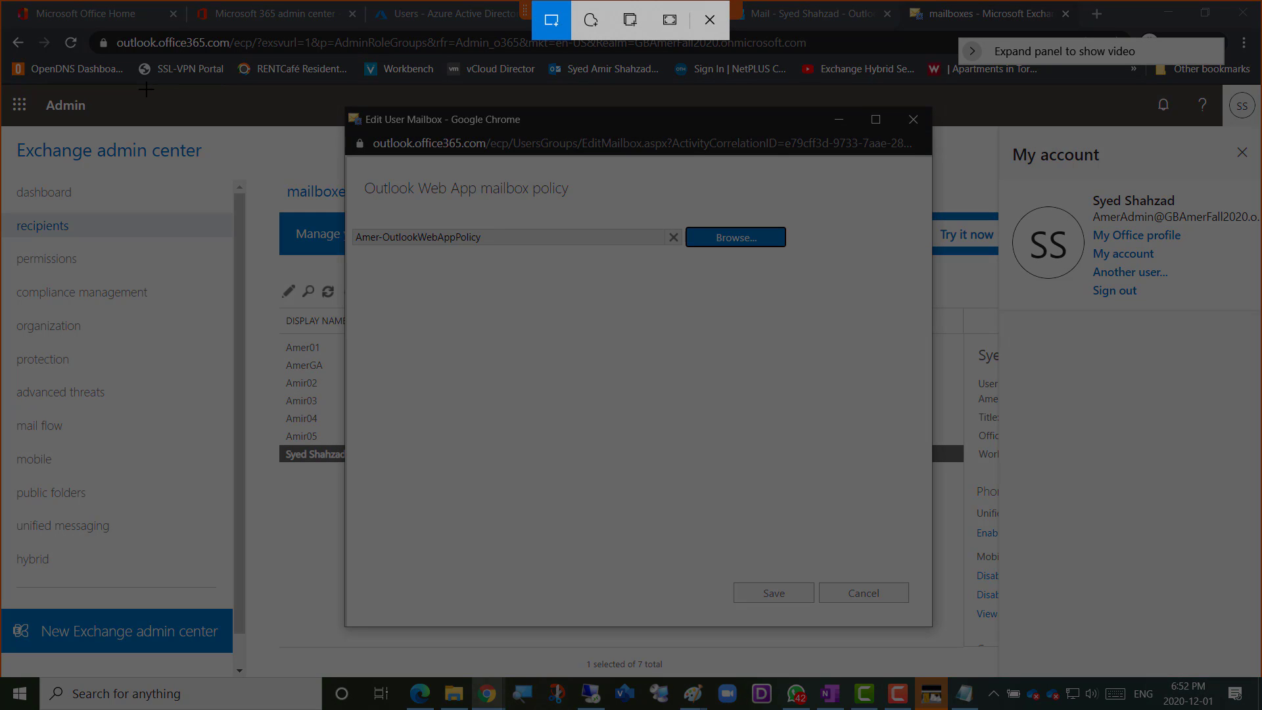
mouse_move(169, 90)
left_mouse_down()
mouse_move(982, 631)
mouse_move(998, 659)
left_mouse_up()
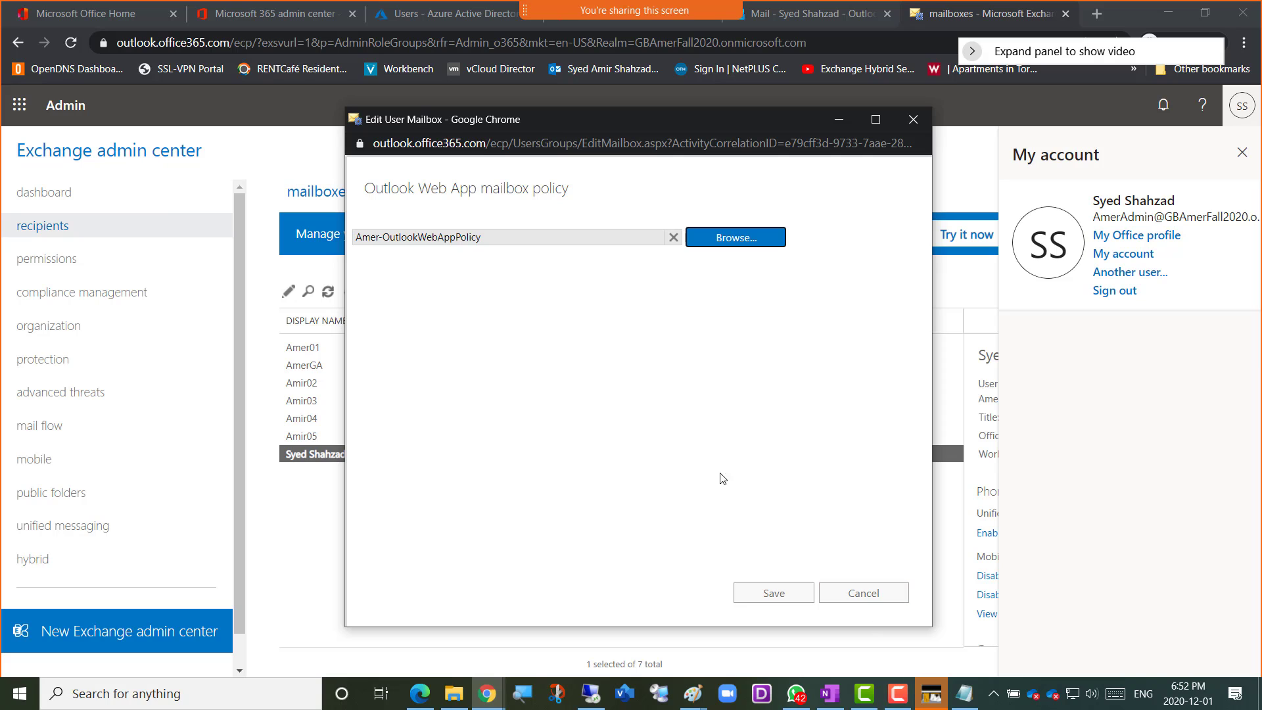
left_click(487, 694)
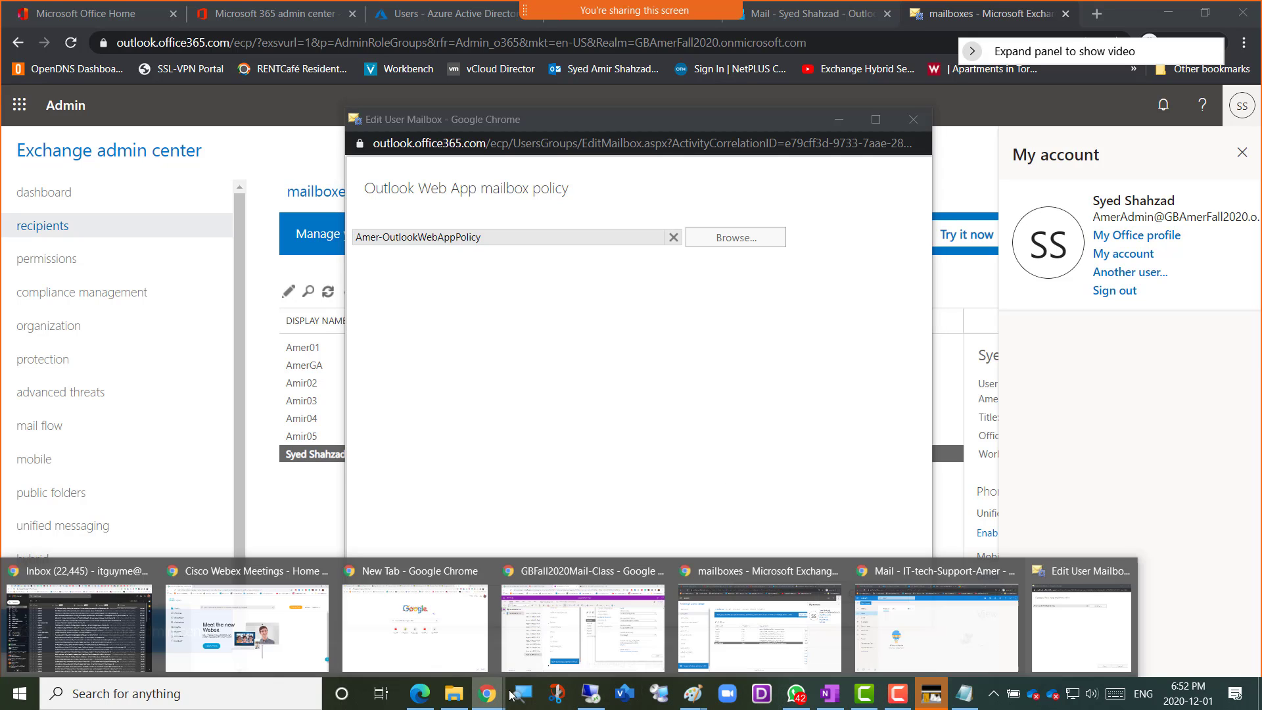
left_click(587, 641)
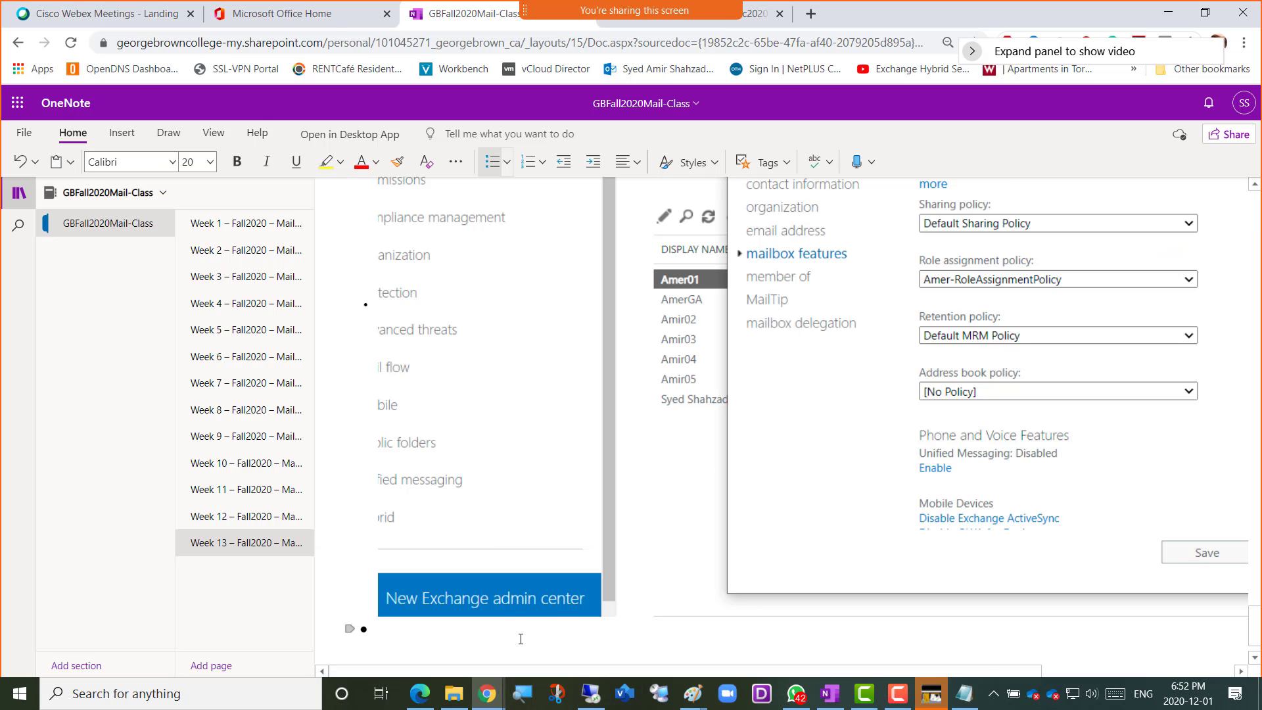
Add the caption "Screenshot 7 = connecting outlook web app policy to a mailbox" to the Week 13 notes and paste the captured screenshot below it
type("Scree")
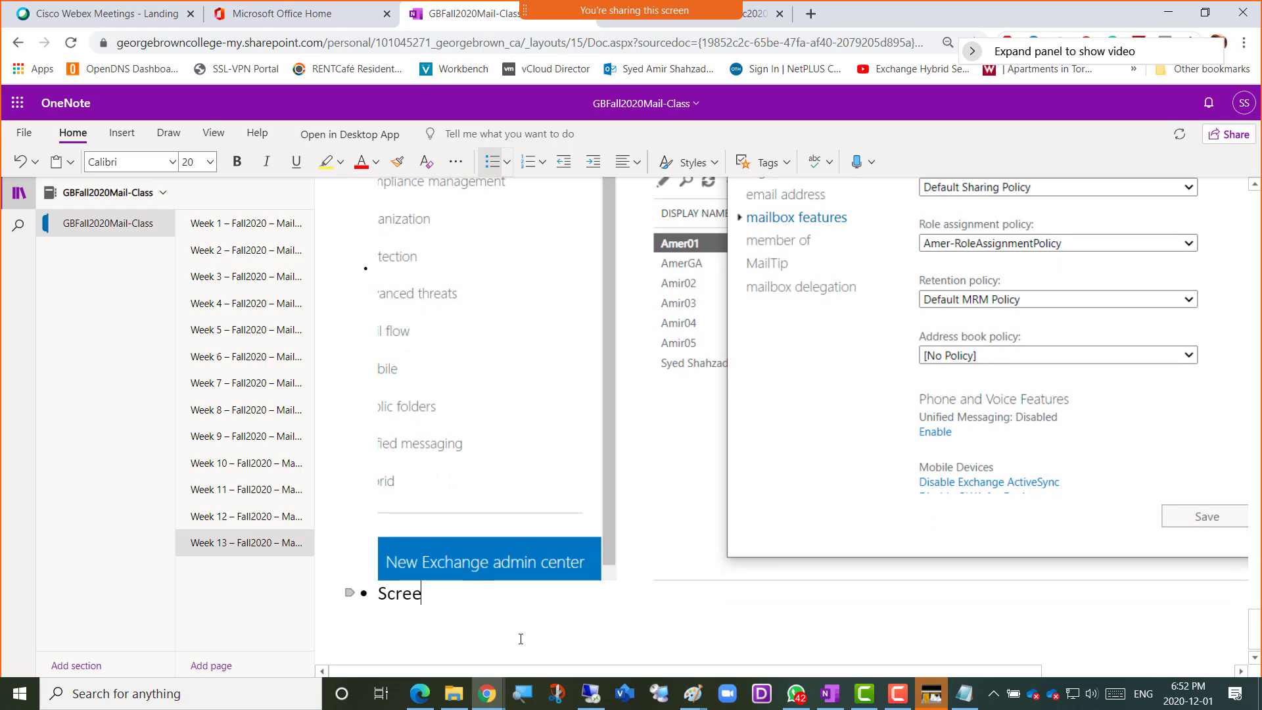
type("nshot 7 = connecting")
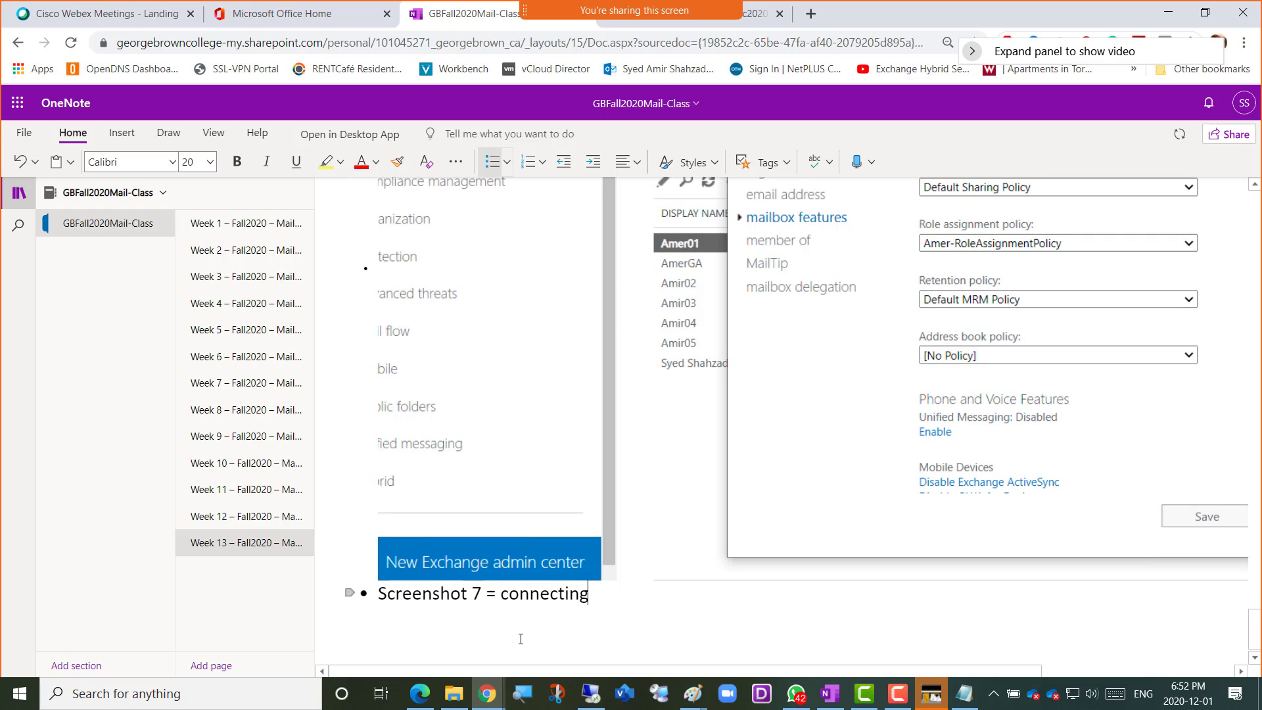
type(" outlook ")
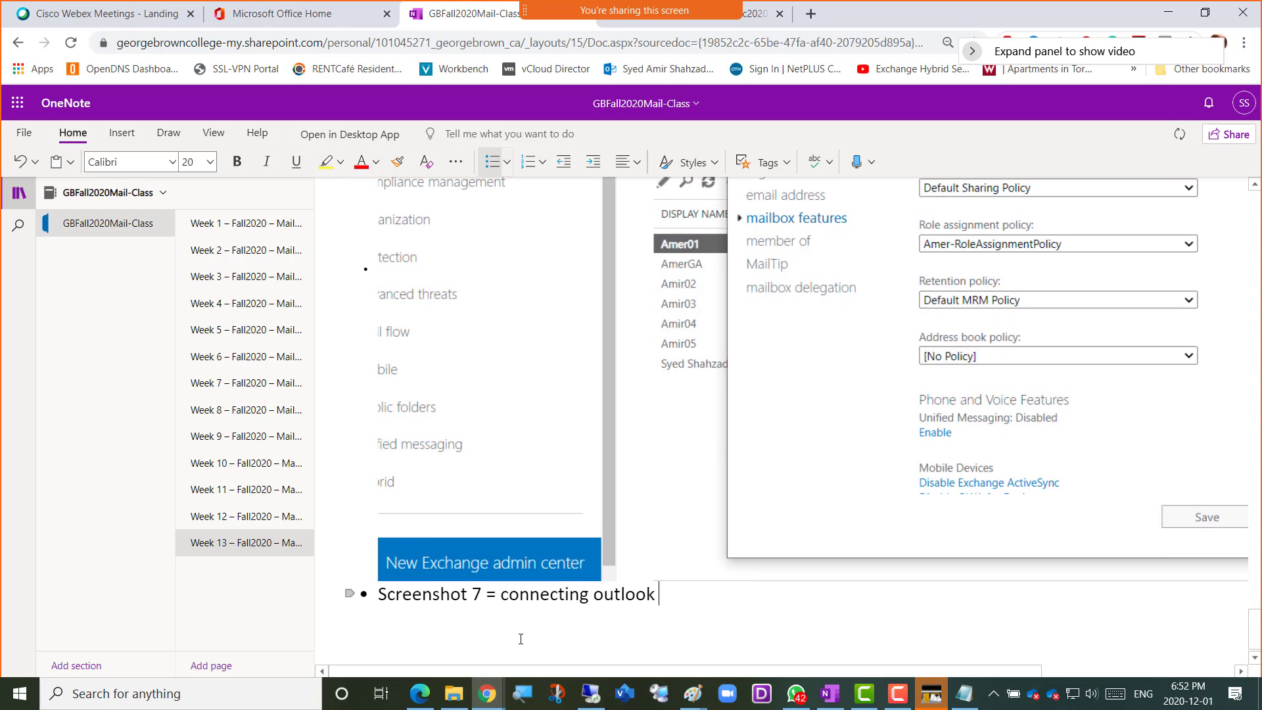
type("web app pol")
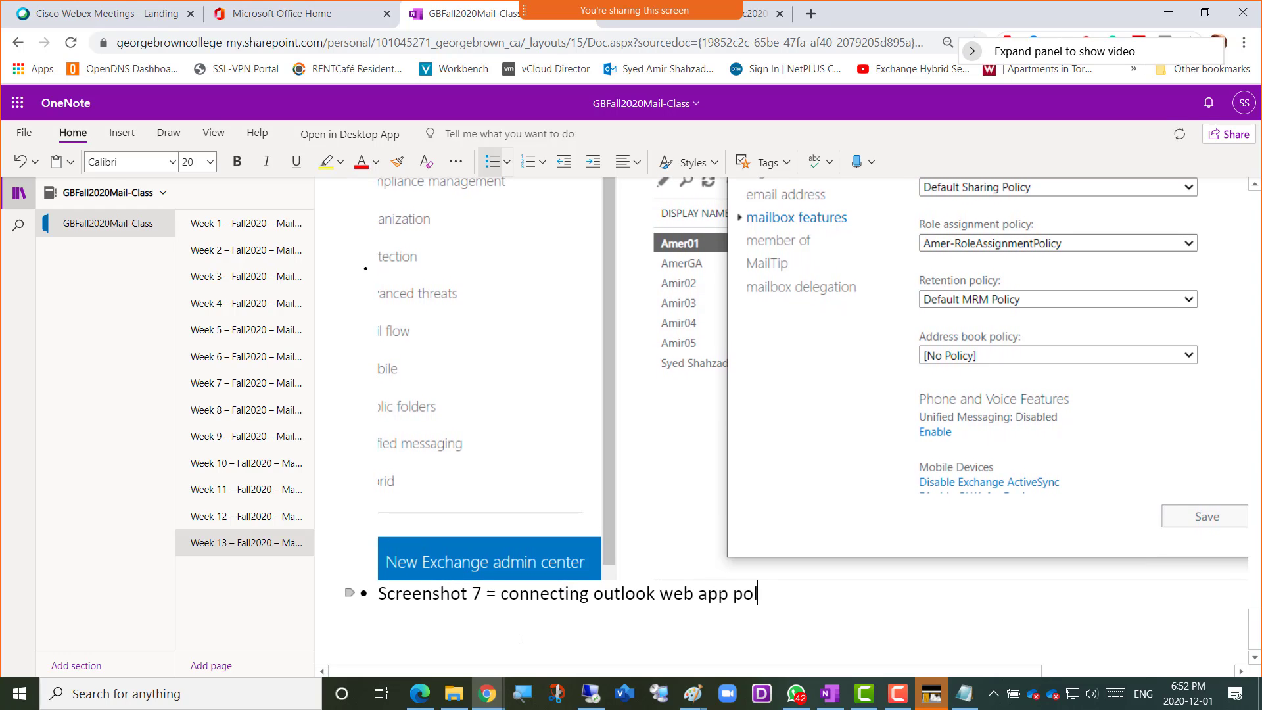
type("icy to a mailbox")
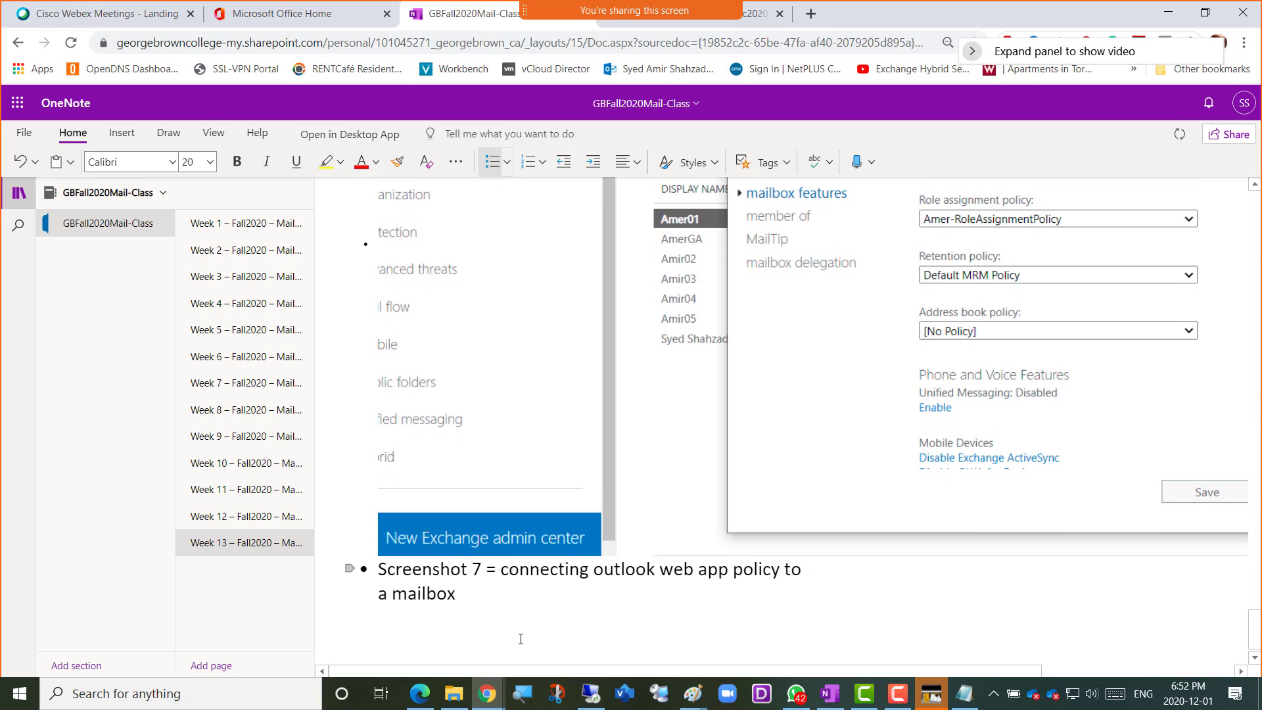
key("Return")
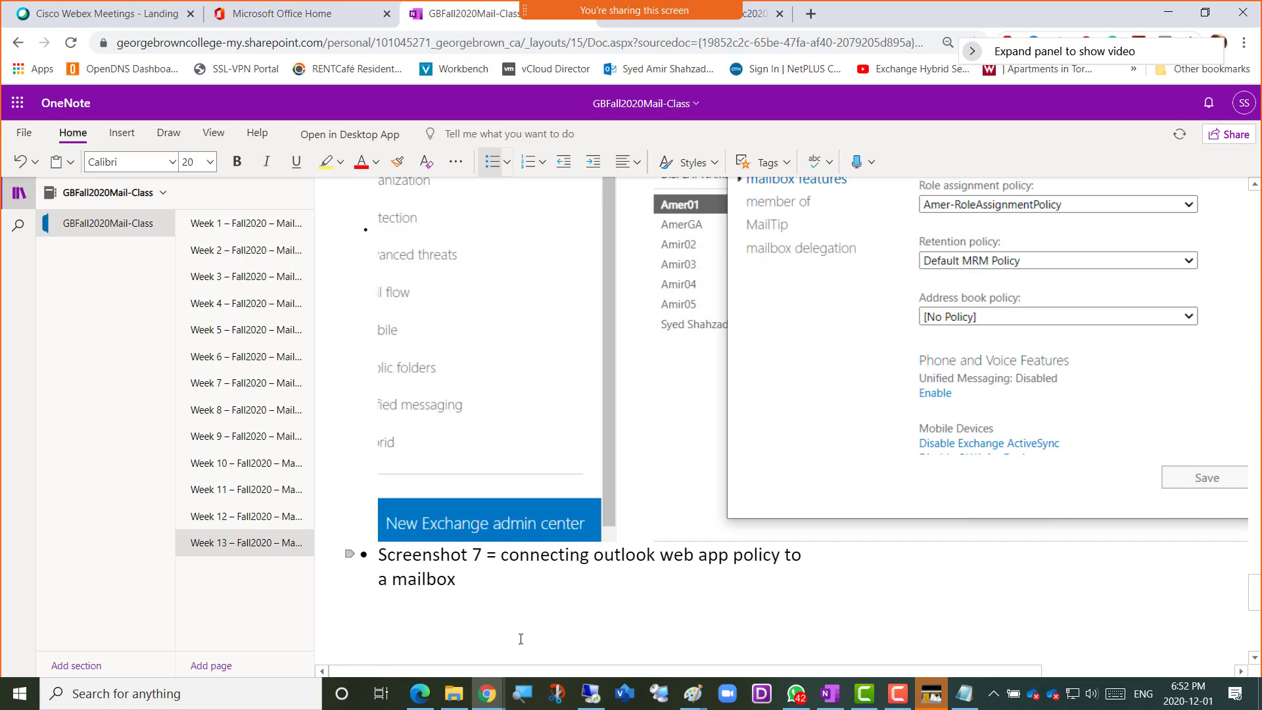
key("ctrl+v")
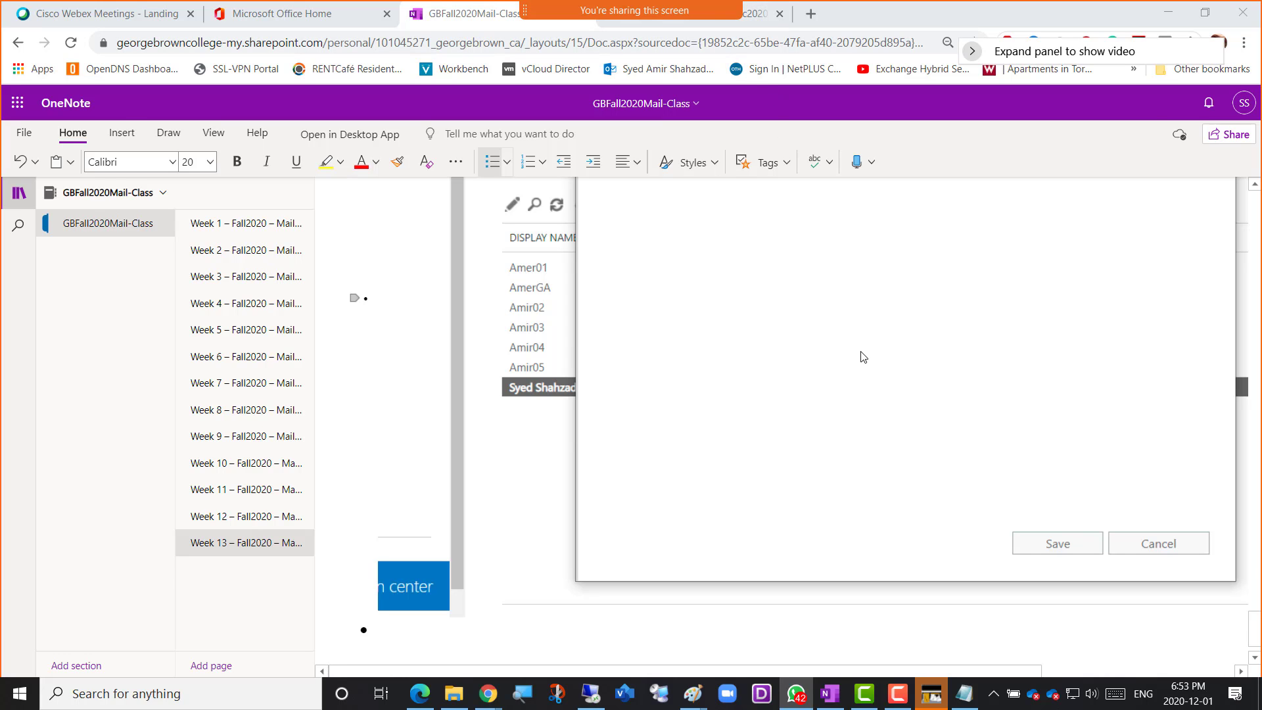
Return to the Edit User Mailbox window, save the Amer-OutlookWebAppPolicy assignment, refresh the mailboxes list and close the My account pane
key("alt+Tab")
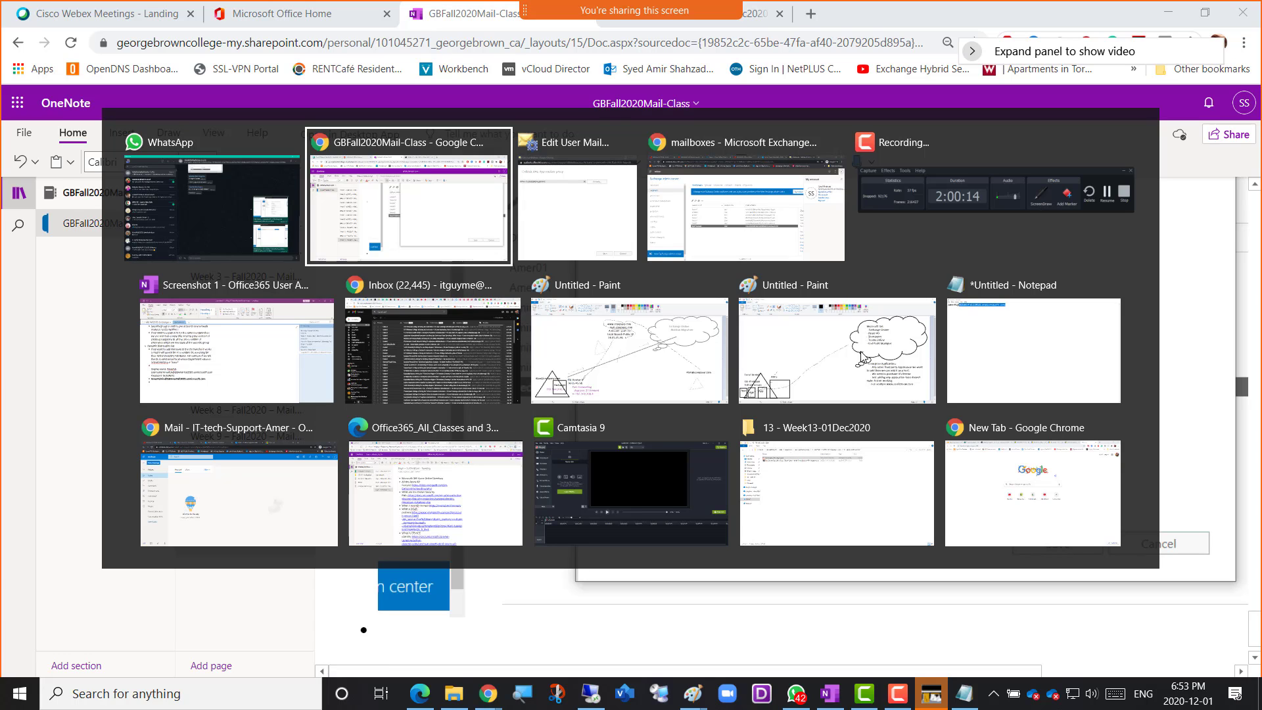
key("alt+Tab")
key("alt+Tab")
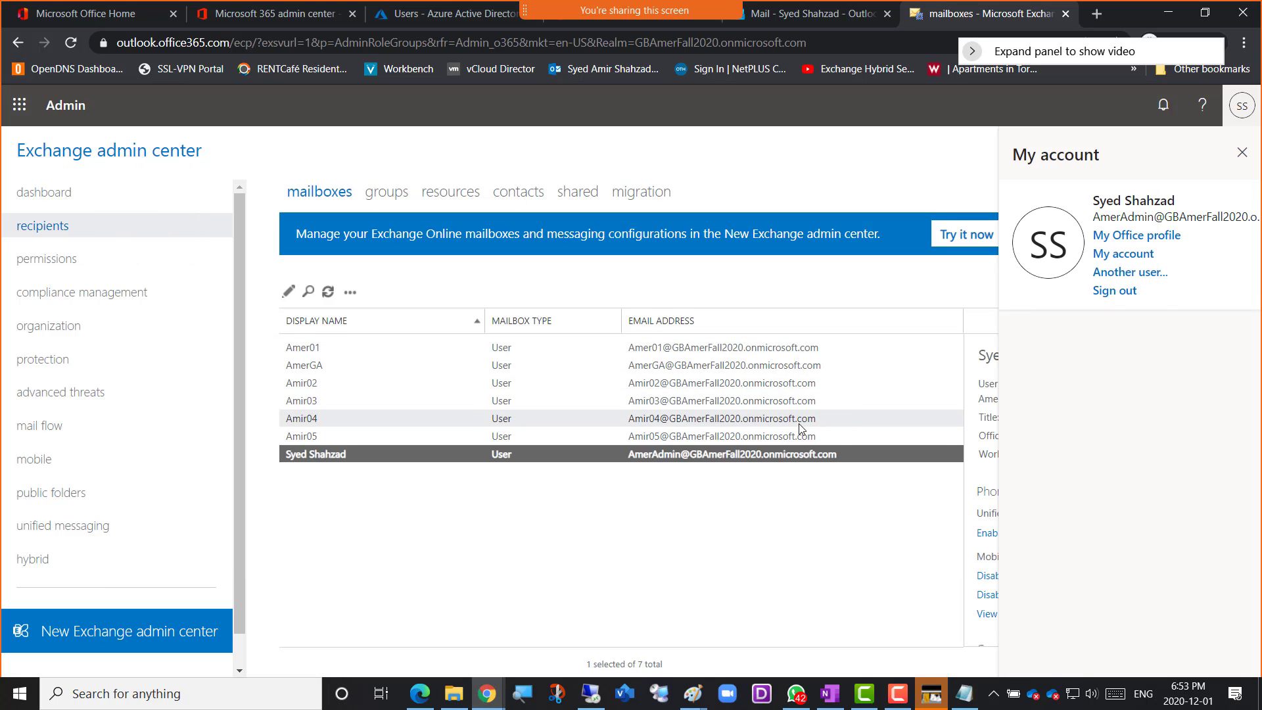
key("alt+Tab")
key("alt+Tab")
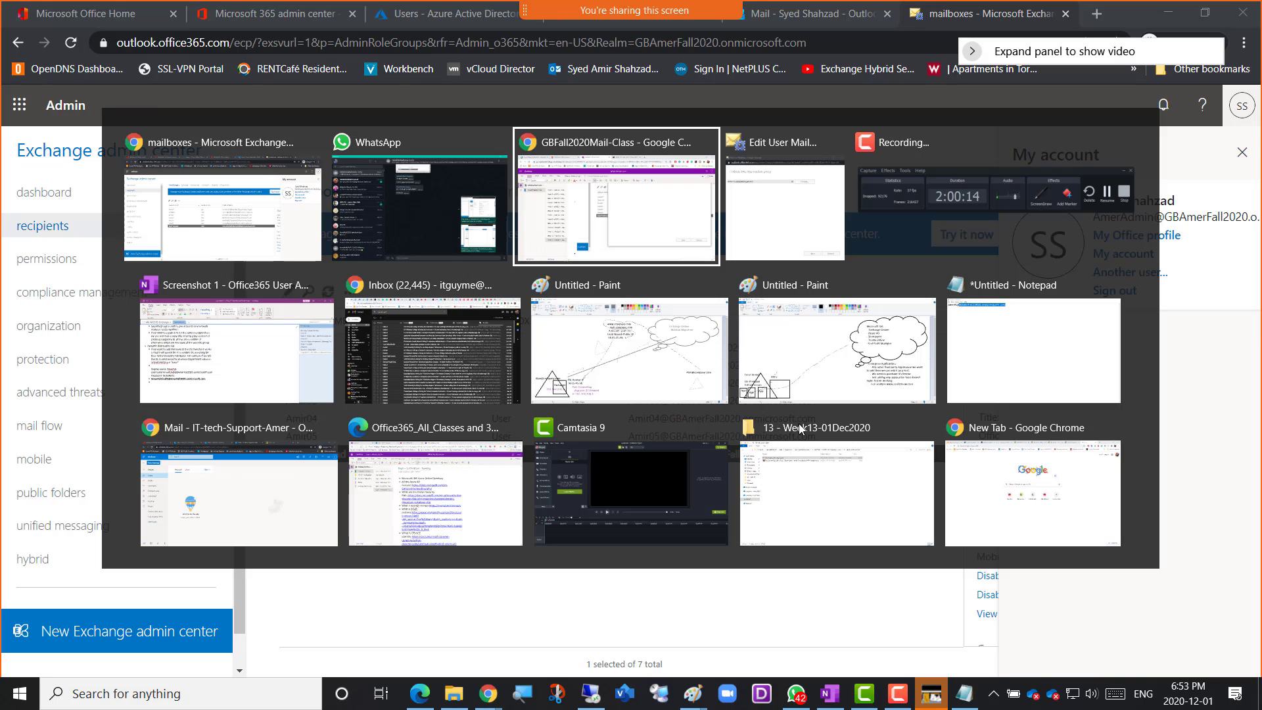
key("alt+Tab")
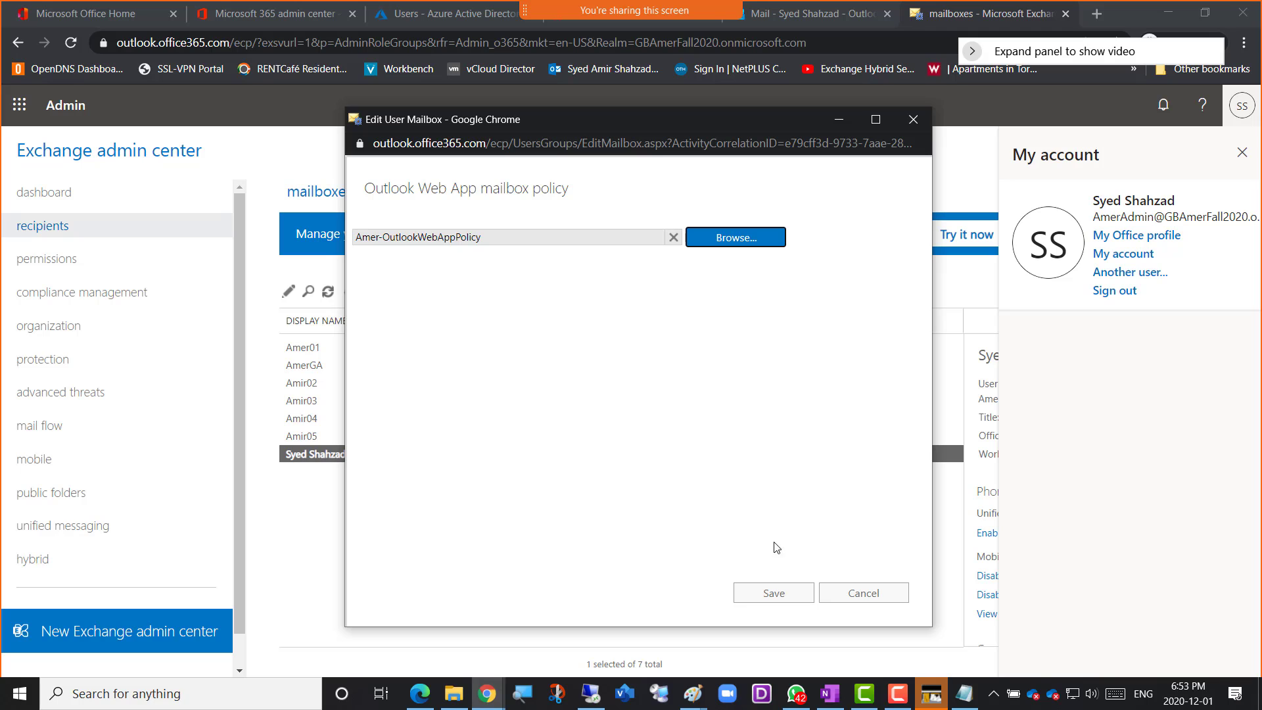
left_click(765, 601)
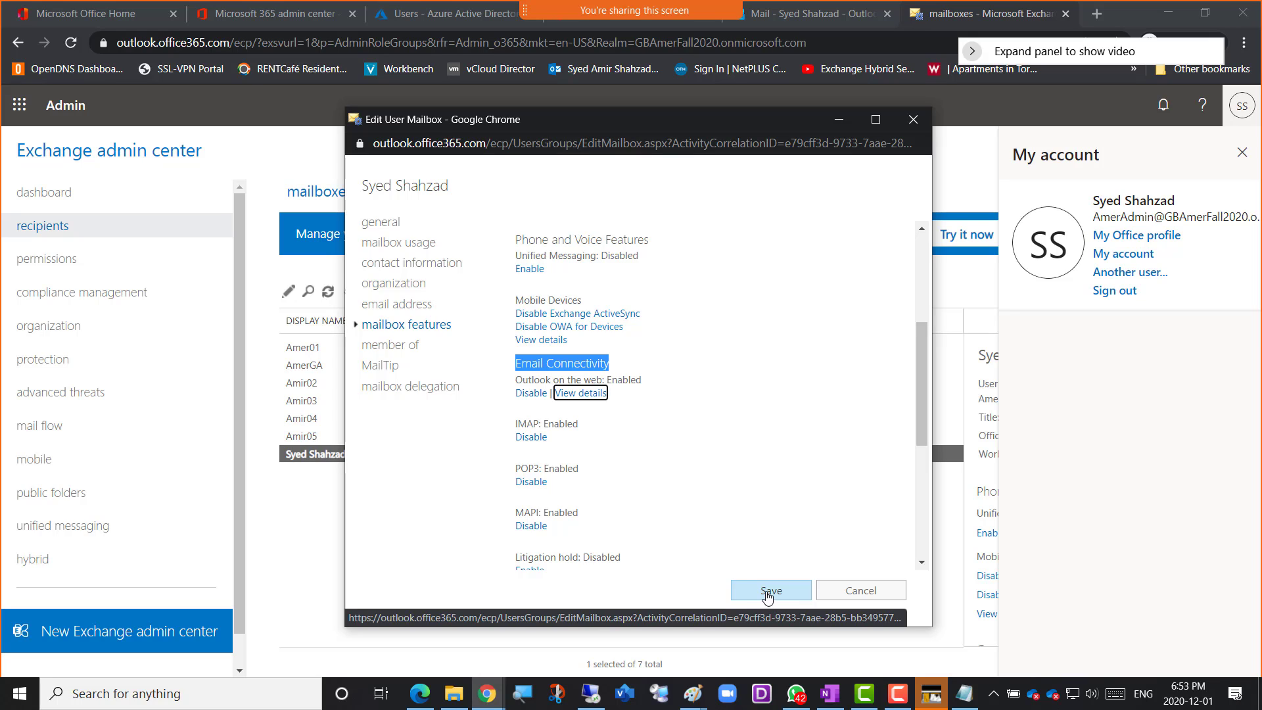
left_click(771, 595)
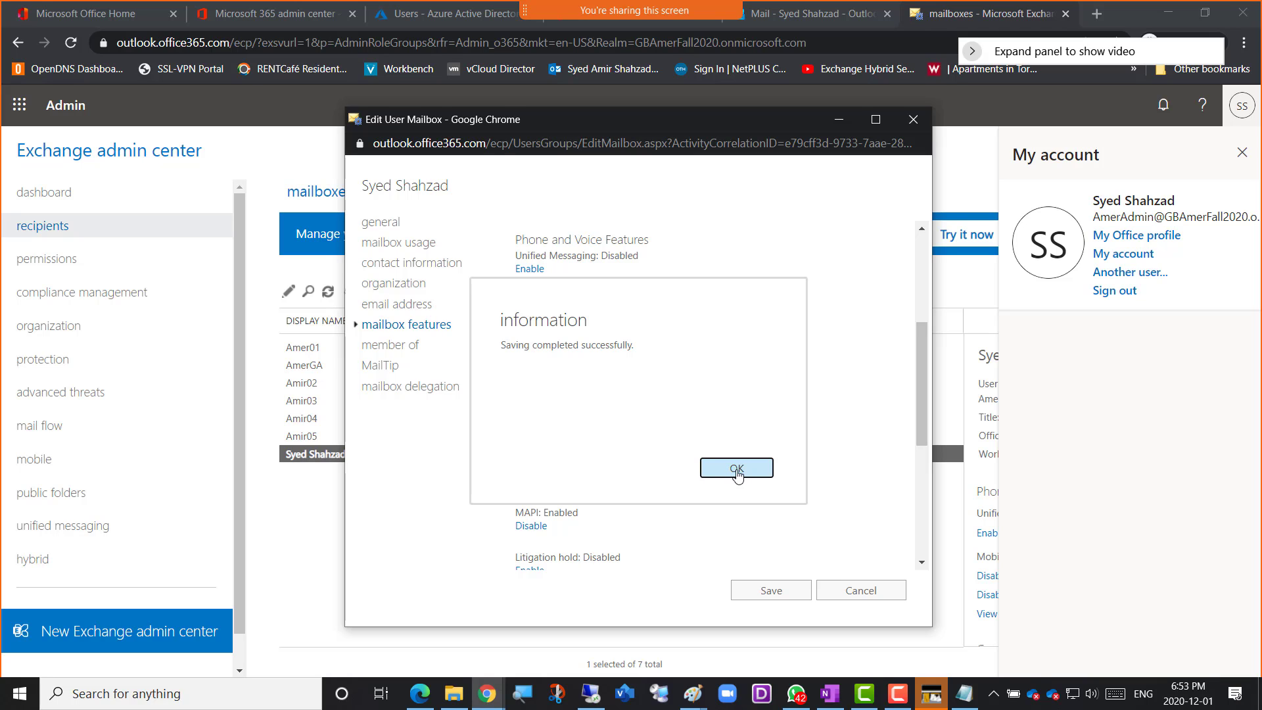
left_click(737, 469)
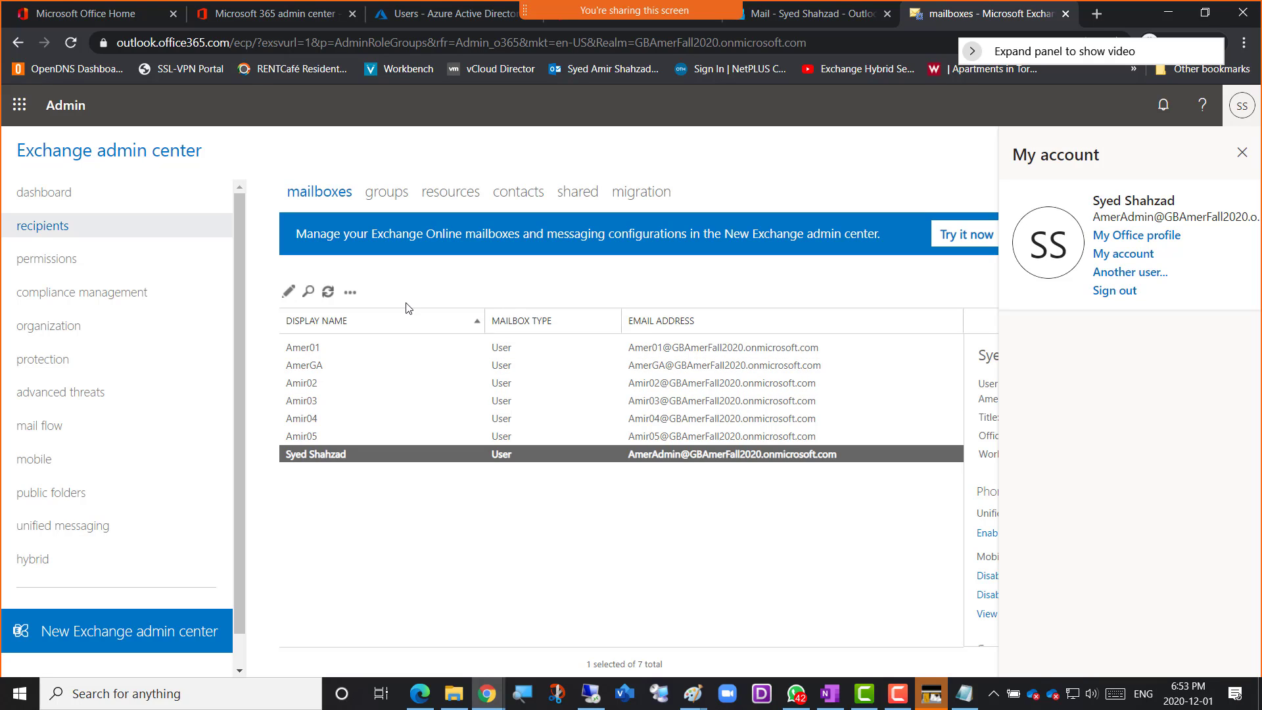
left_click(328, 293)
left_click(1242, 152)
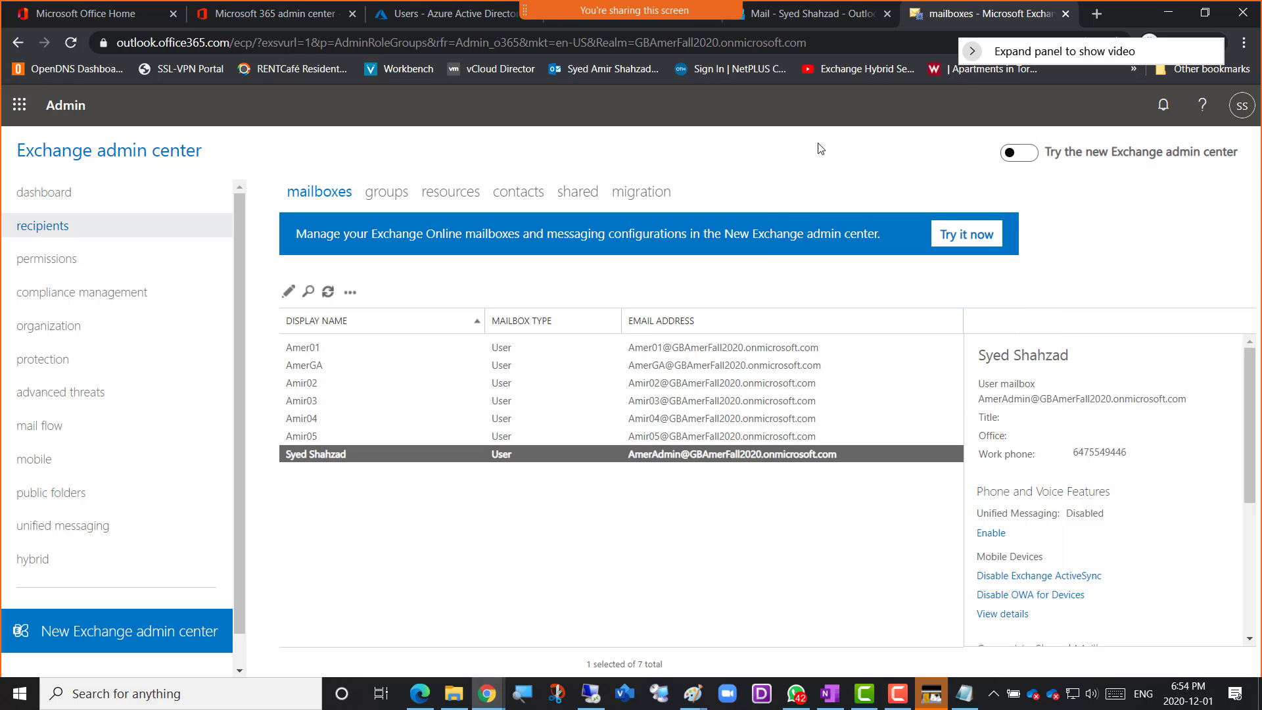
Reload the administrator's Outlook mailbox repeatedly to check for the policy's effect and verify which account is signed in
left_click(794, 18)
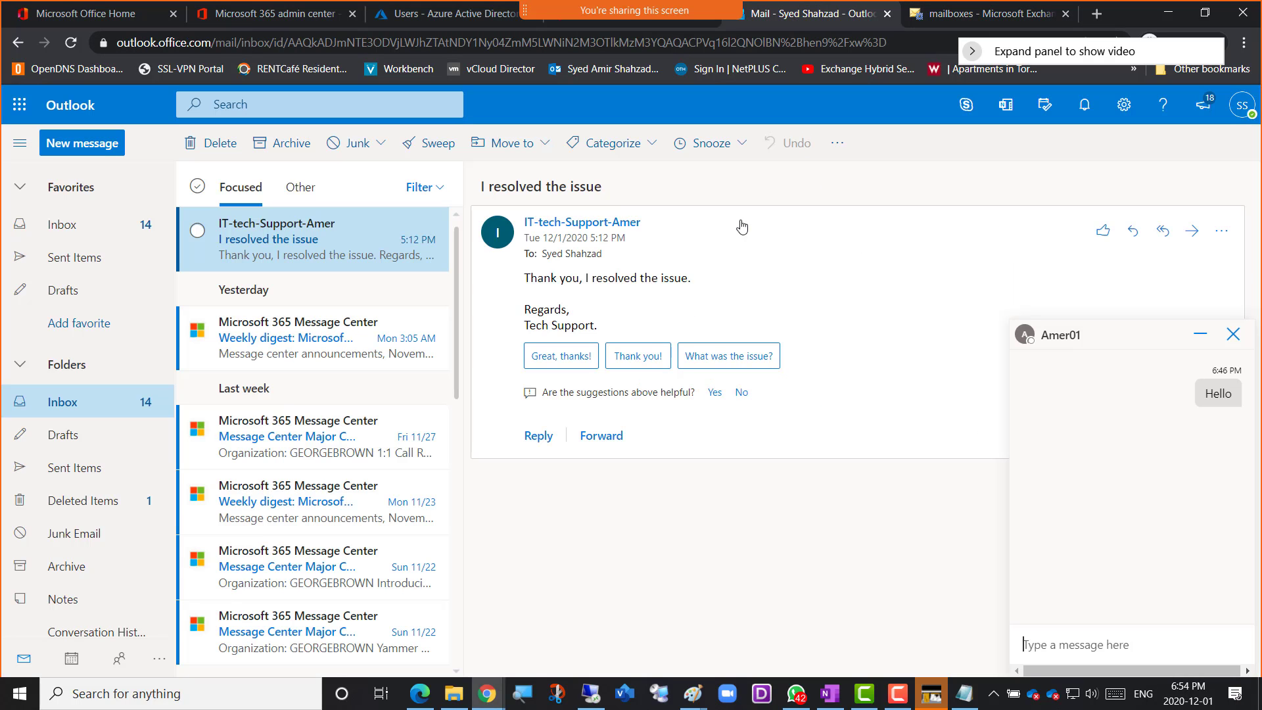
left_click(71, 43)
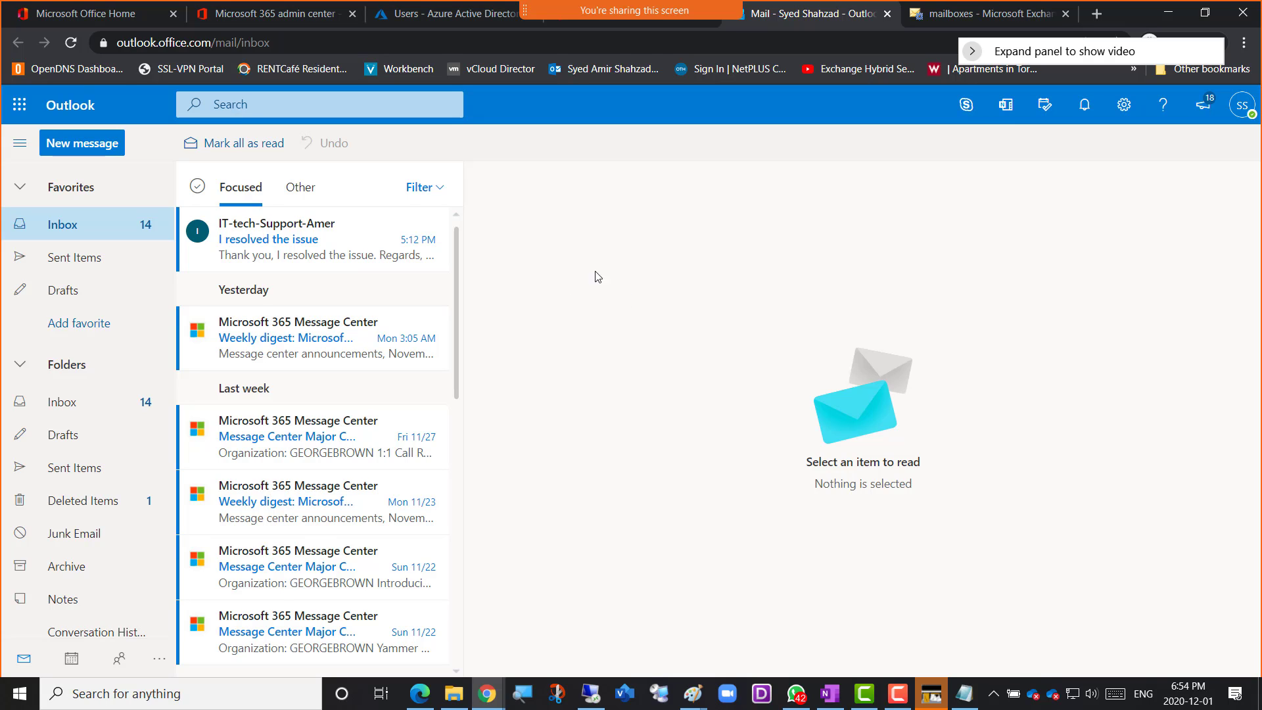
left_click(71, 42)
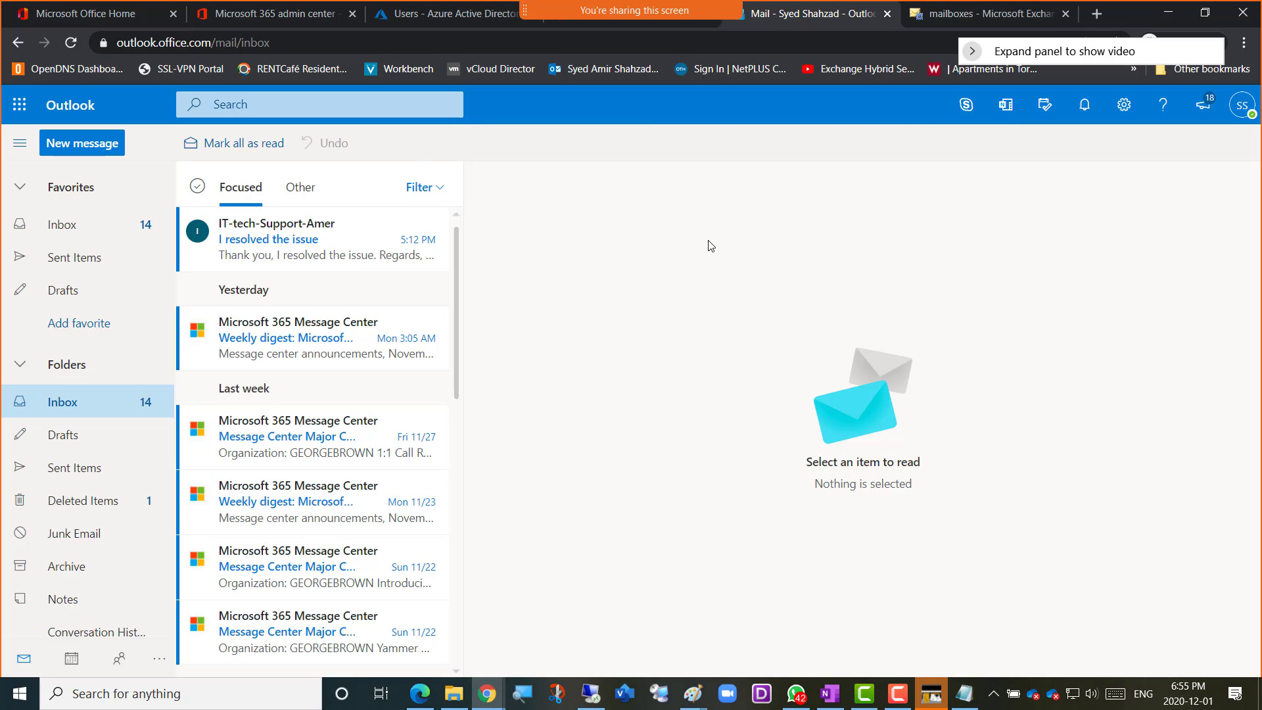
left_click(71, 43)
left_click(71, 42)
left_click(1242, 109)
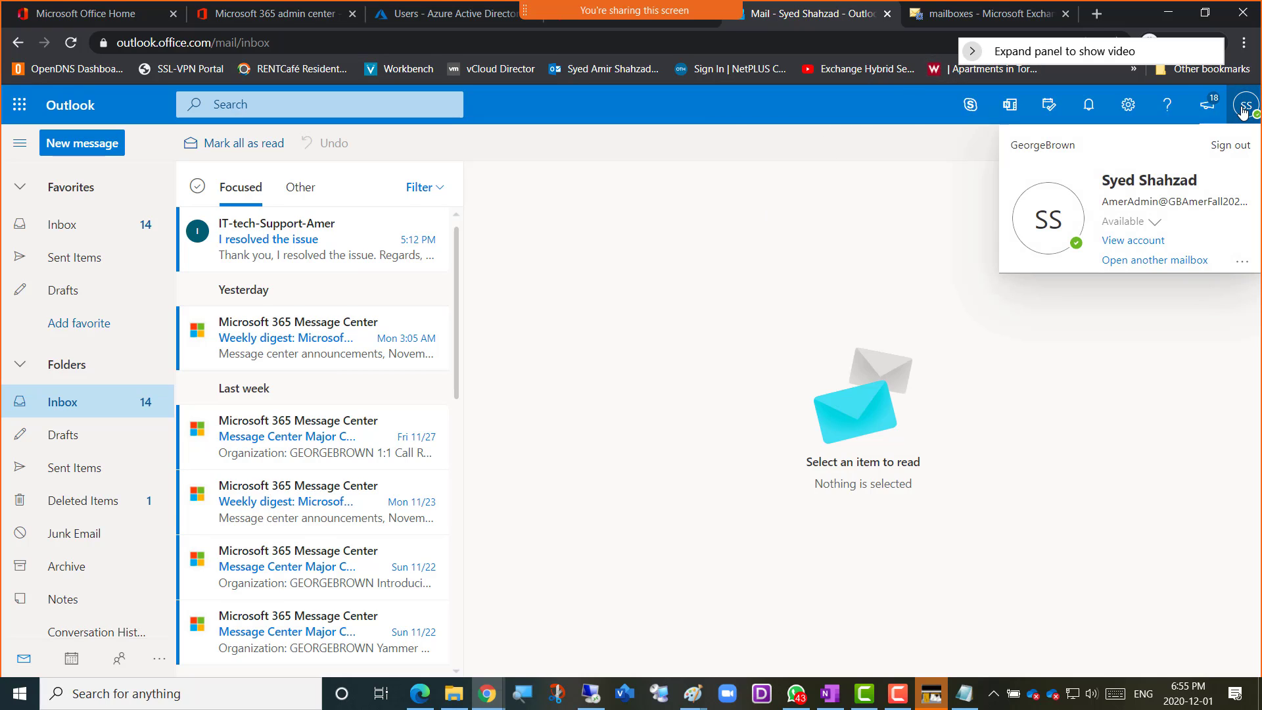
left_click(684, 218)
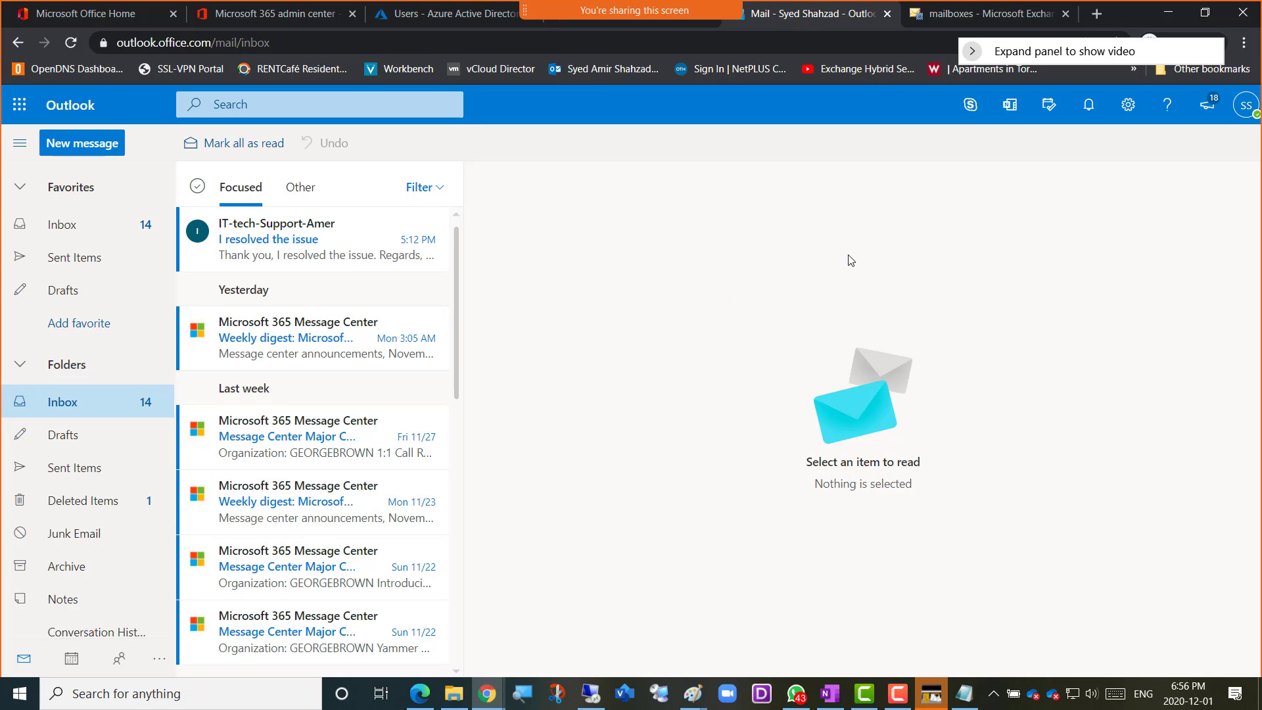
Return to the Exchange admin center and review the Outlook Web App policies under permissions and the in-place eDiscovery & hold description under compliance management
left_click(957, 16)
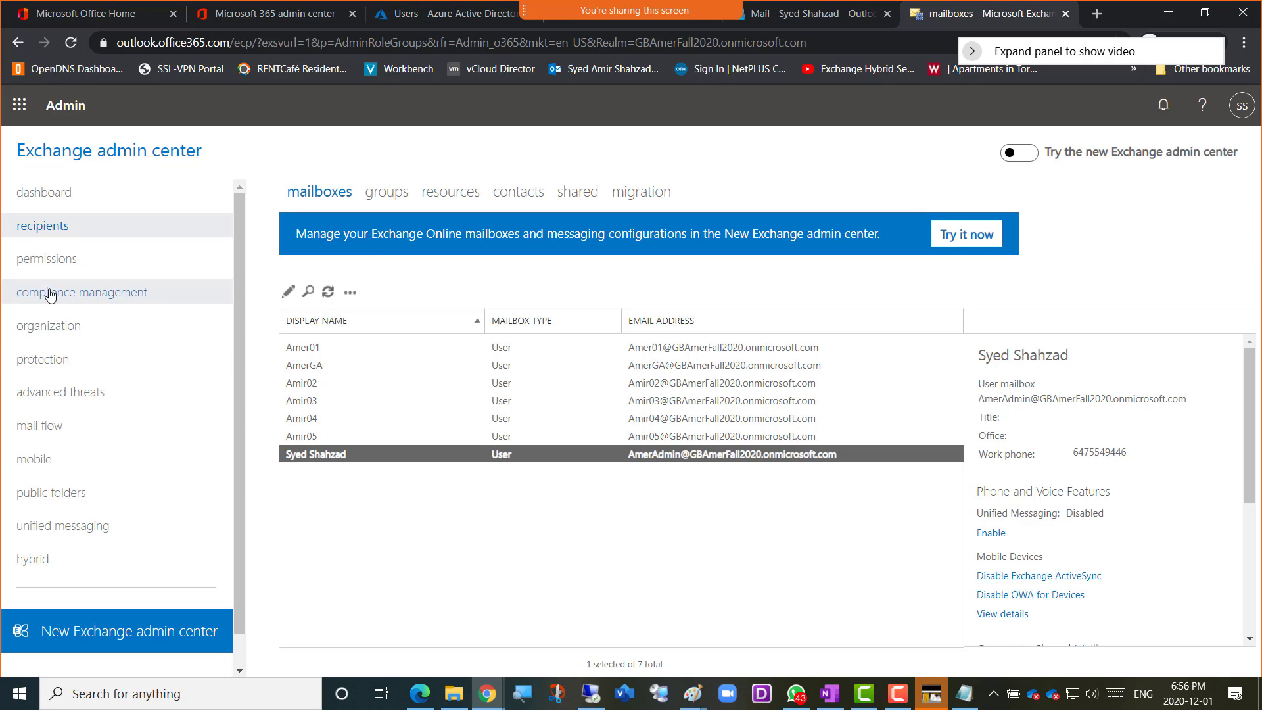
left_click(47, 262)
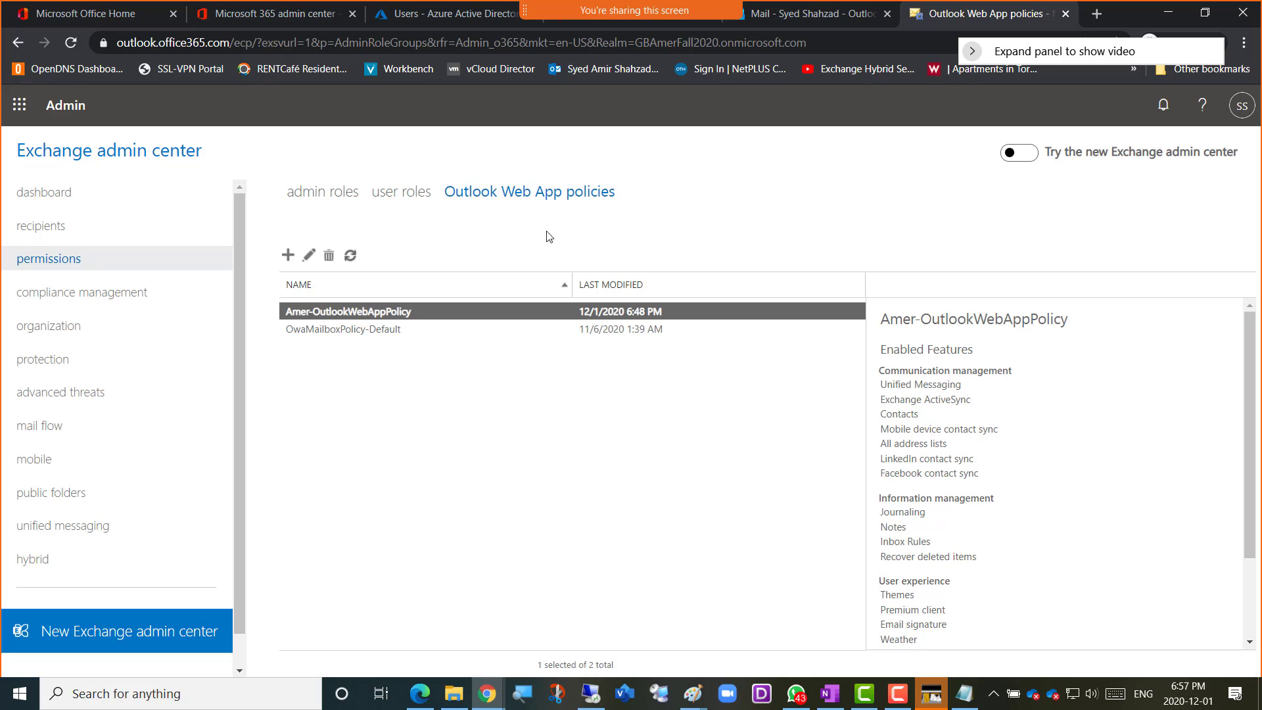
left_click(68, 296)
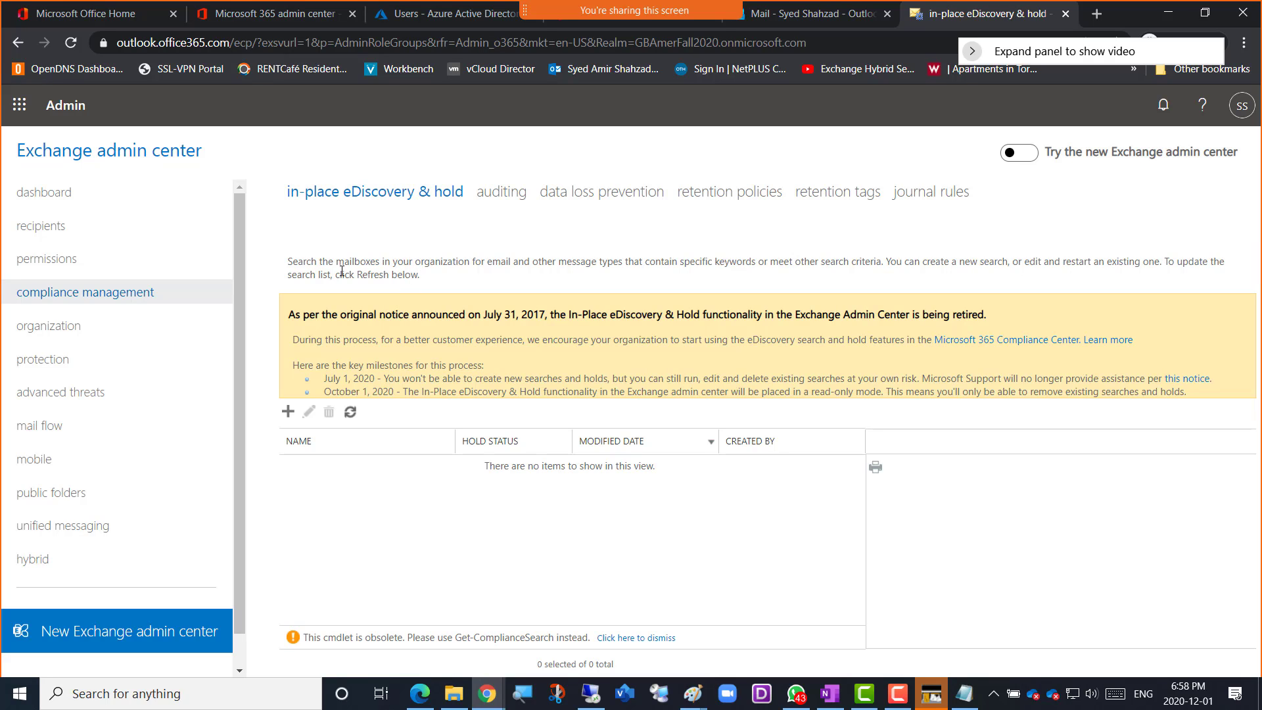
left_click_drag(307, 261, 756, 264)
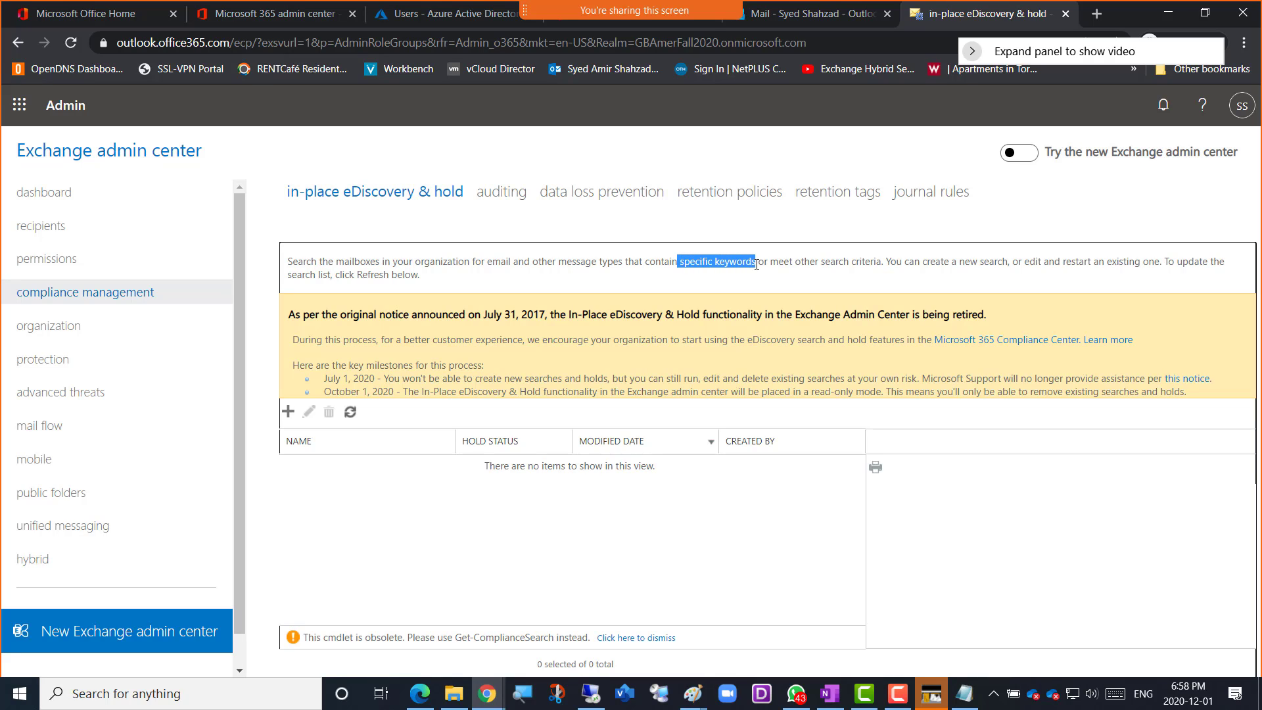
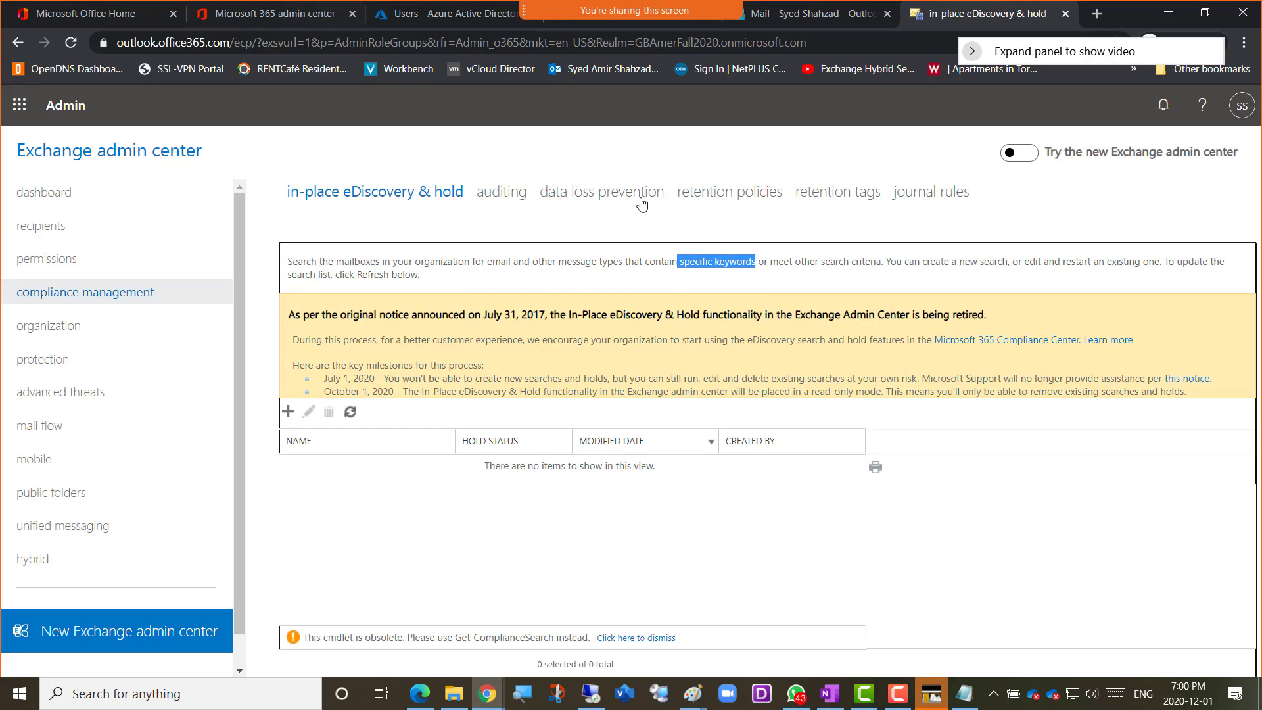
Review the in-place eDiscovery retirement notice in Exchange admin center and open the linked Microsoft 365 Compliance Center
left_click_drag(891, 266, 424, 281)
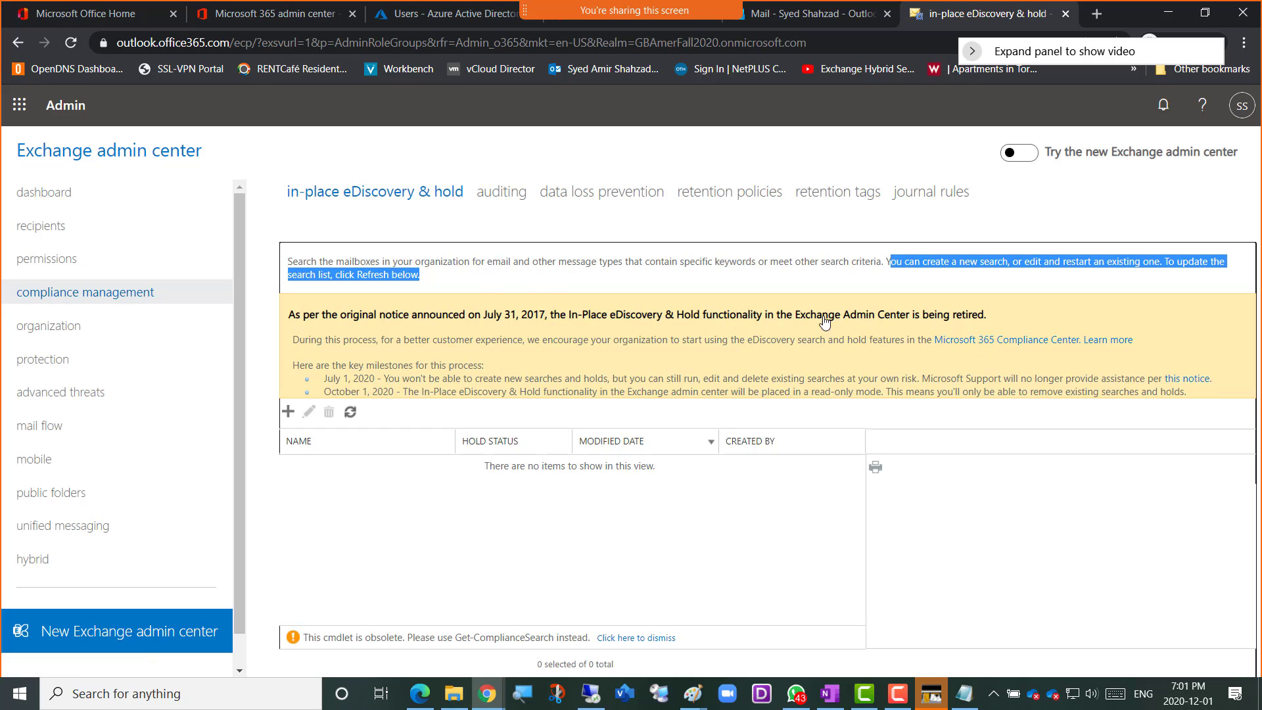
left_click(997, 342)
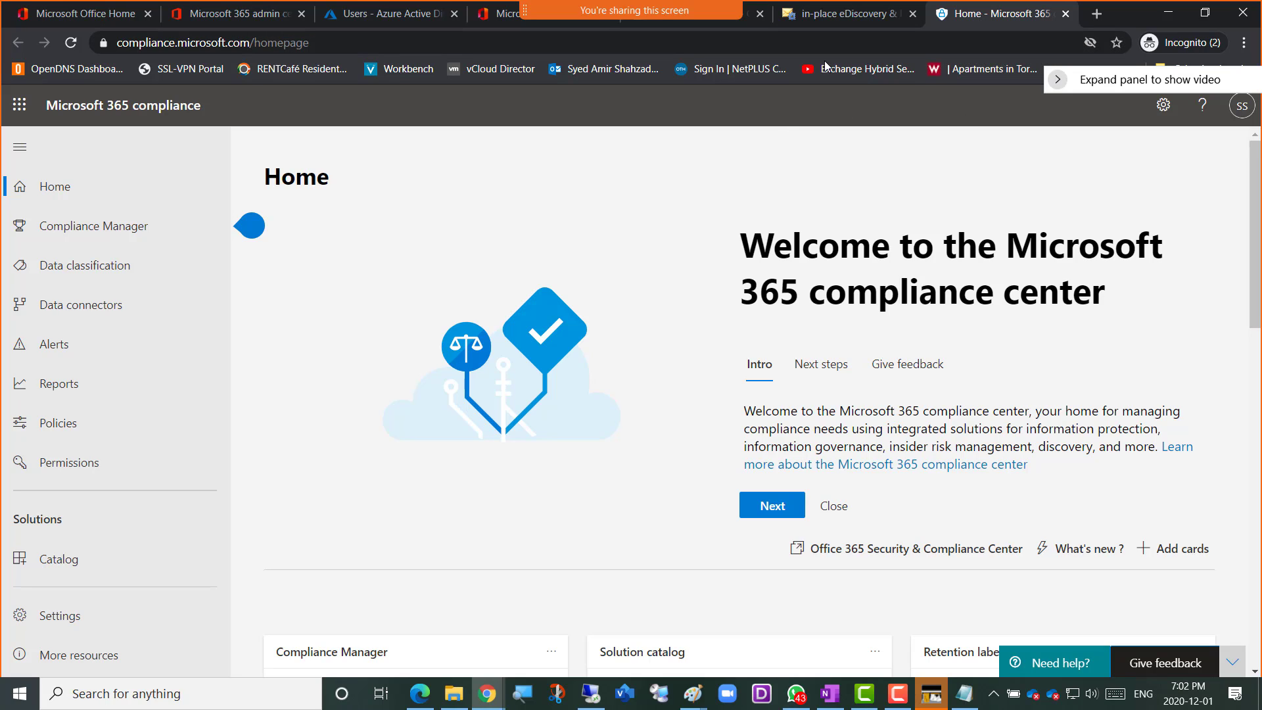
left_click(812, 17)
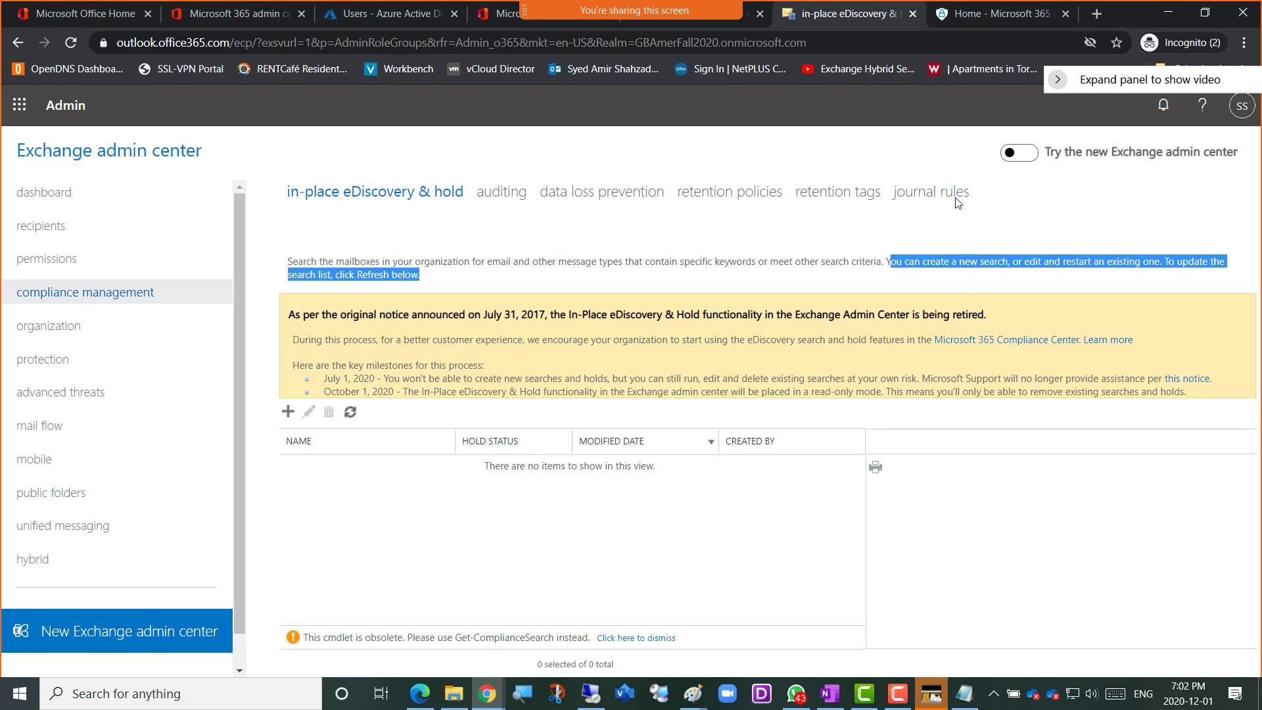
left_click(971, 14)
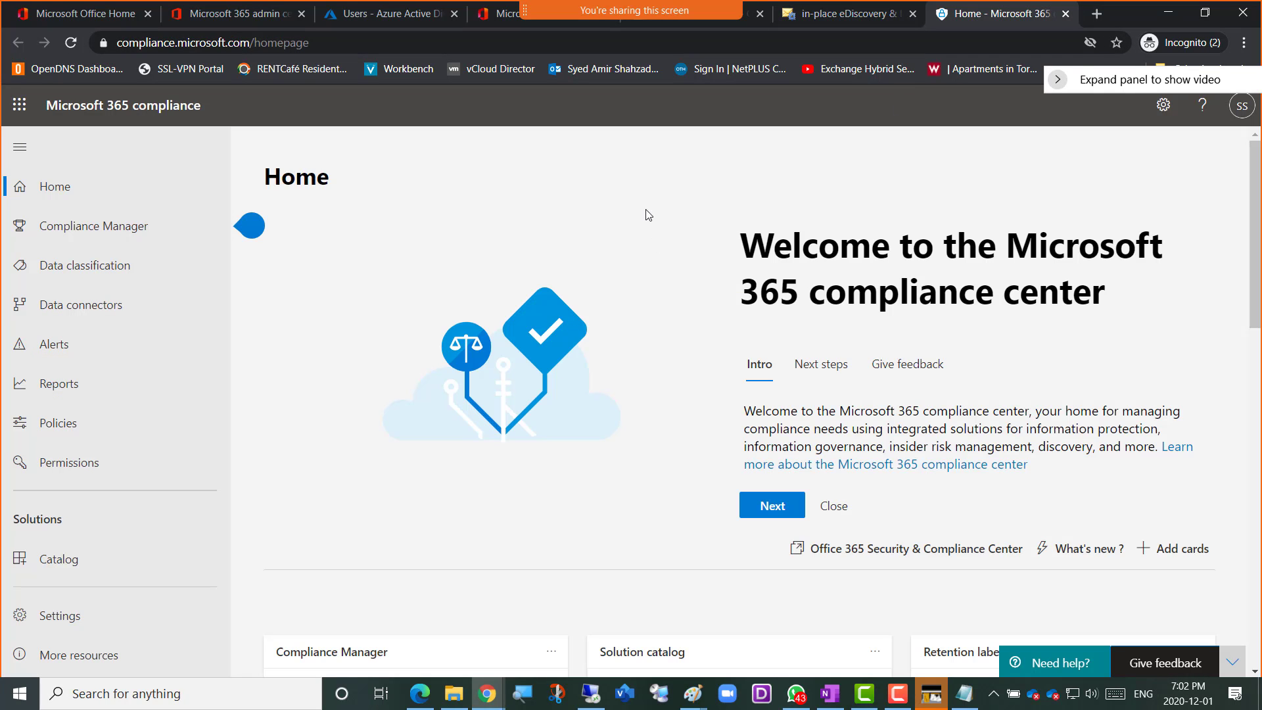
Dismiss the compliance posture tip and the recommendation survey, and look over the compliance center home page cards
mouse_move(267, 245)
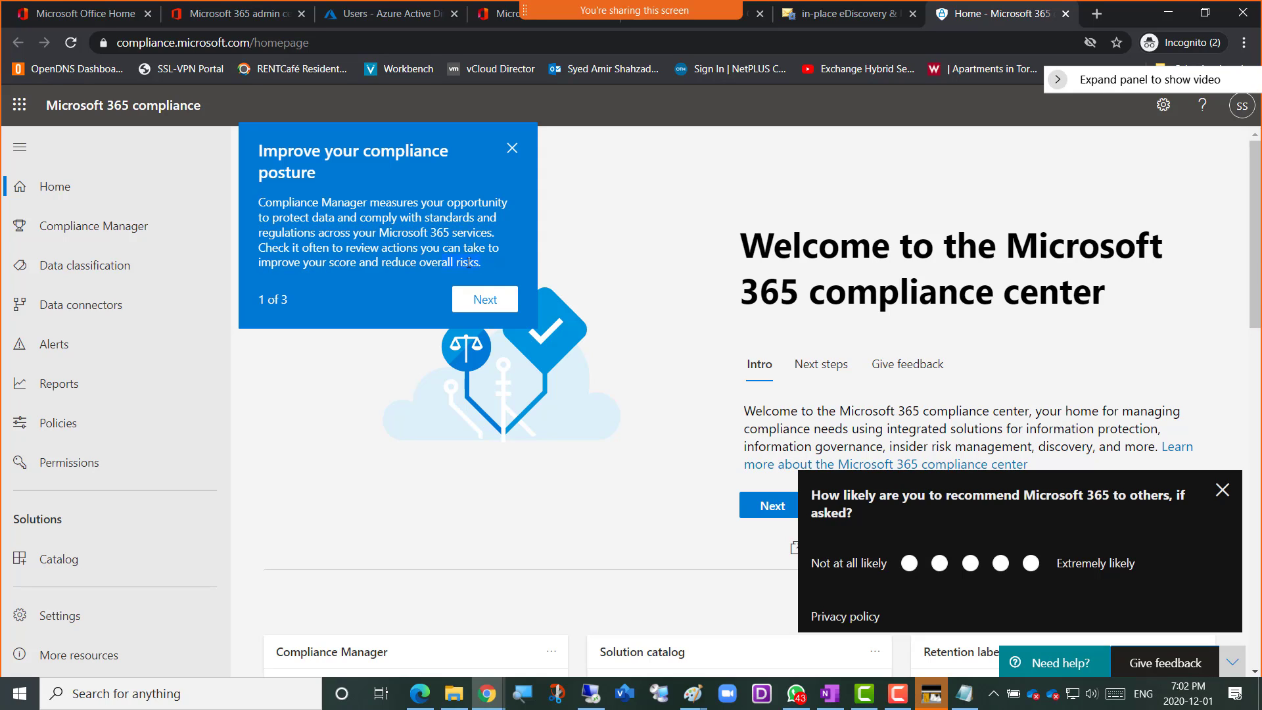
left_click(512, 148)
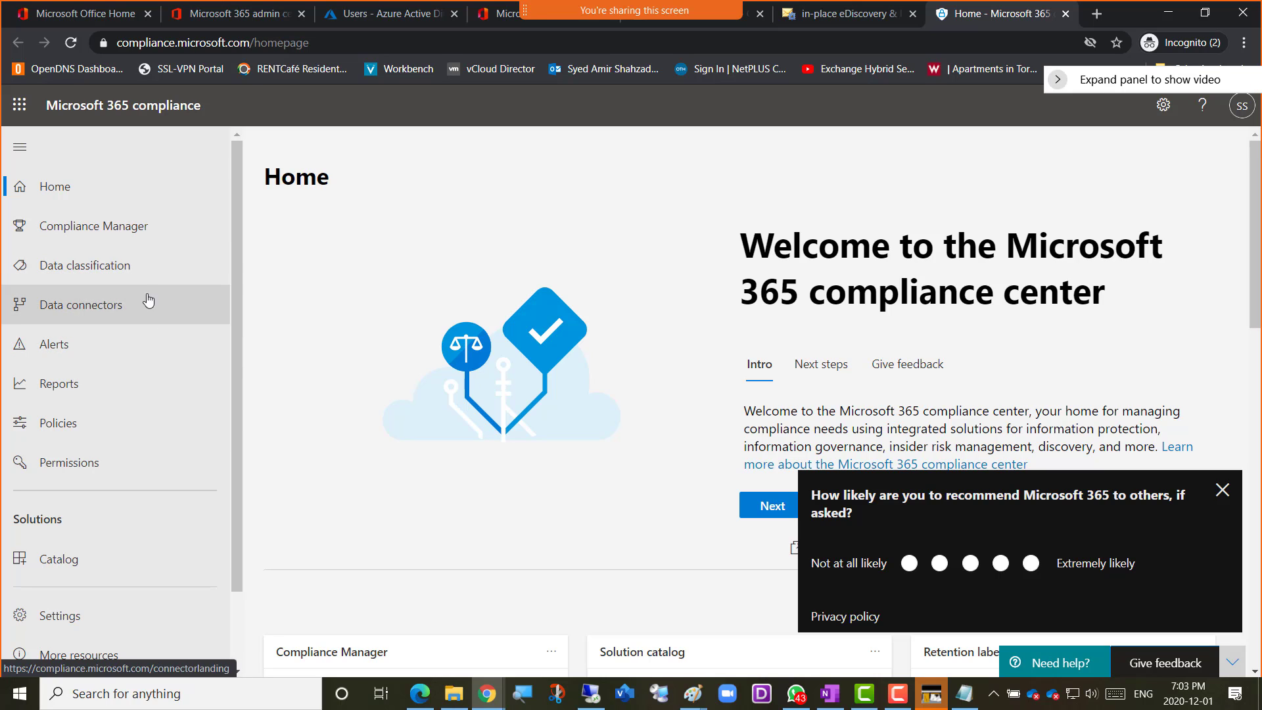
scroll(145, 282, "down", 2)
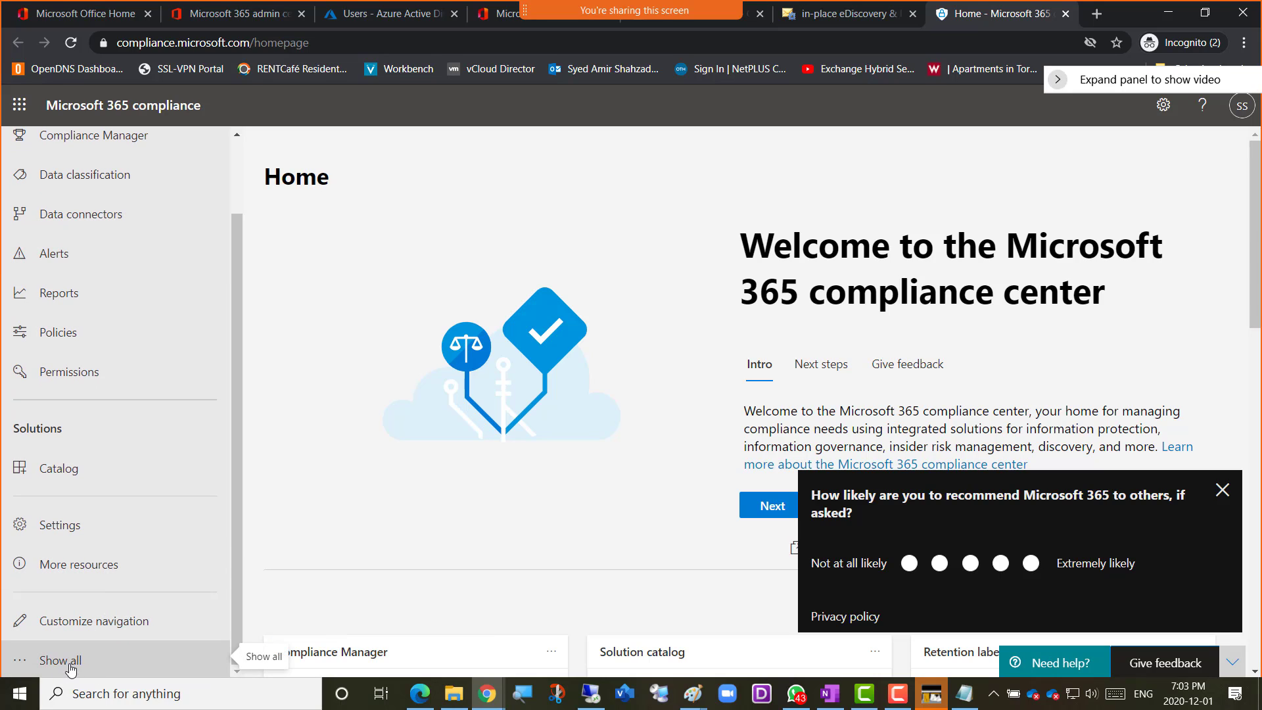
scroll(99, 250, "up", 2)
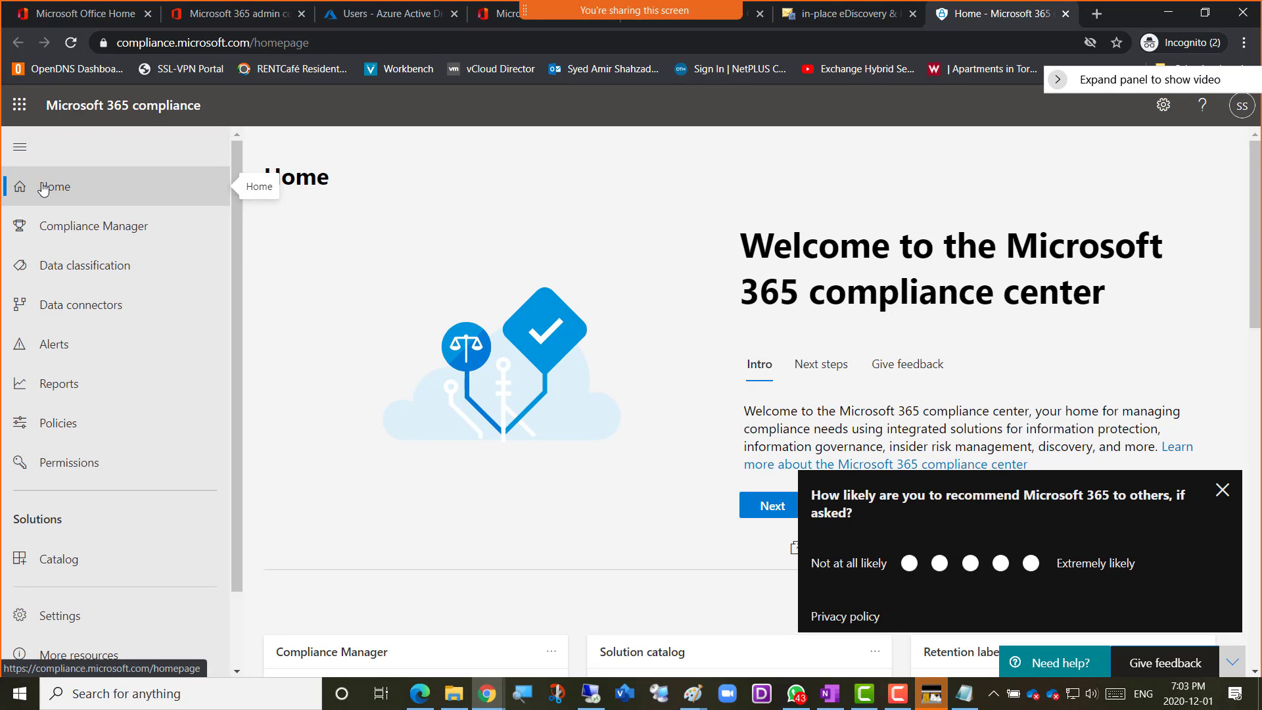
scroll(408, 490, "down", 5)
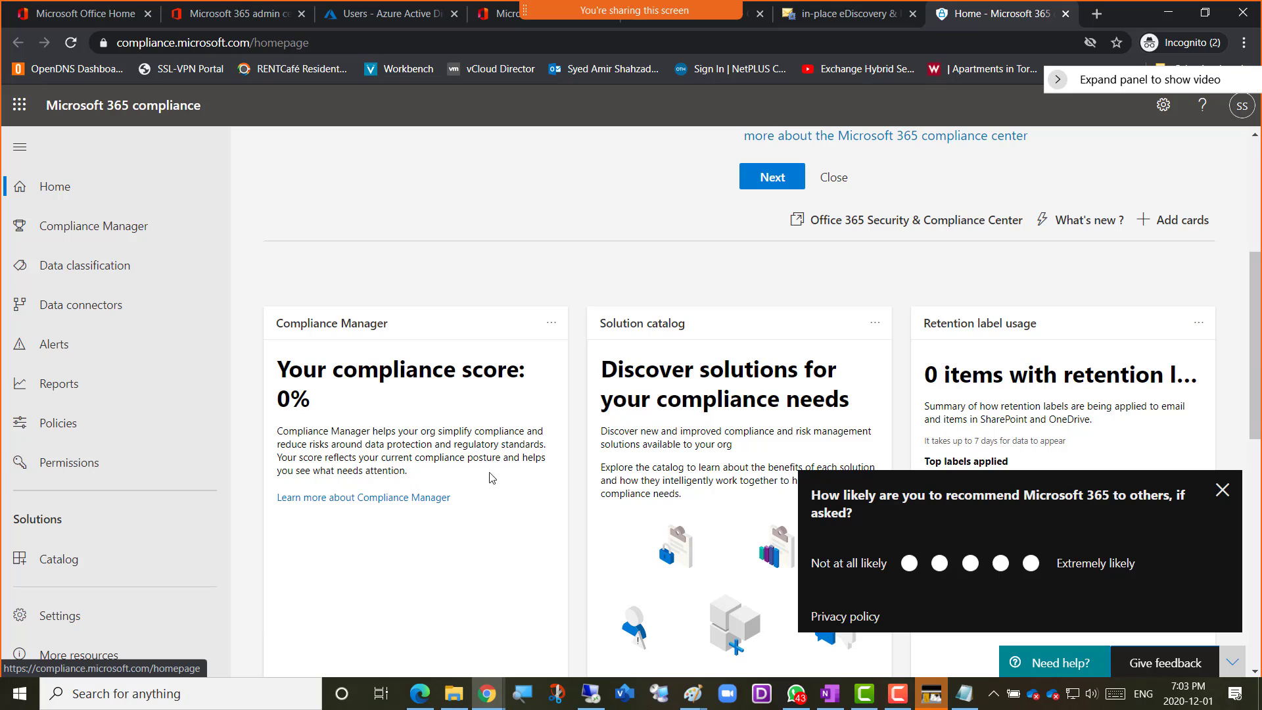
left_click(1221, 491)
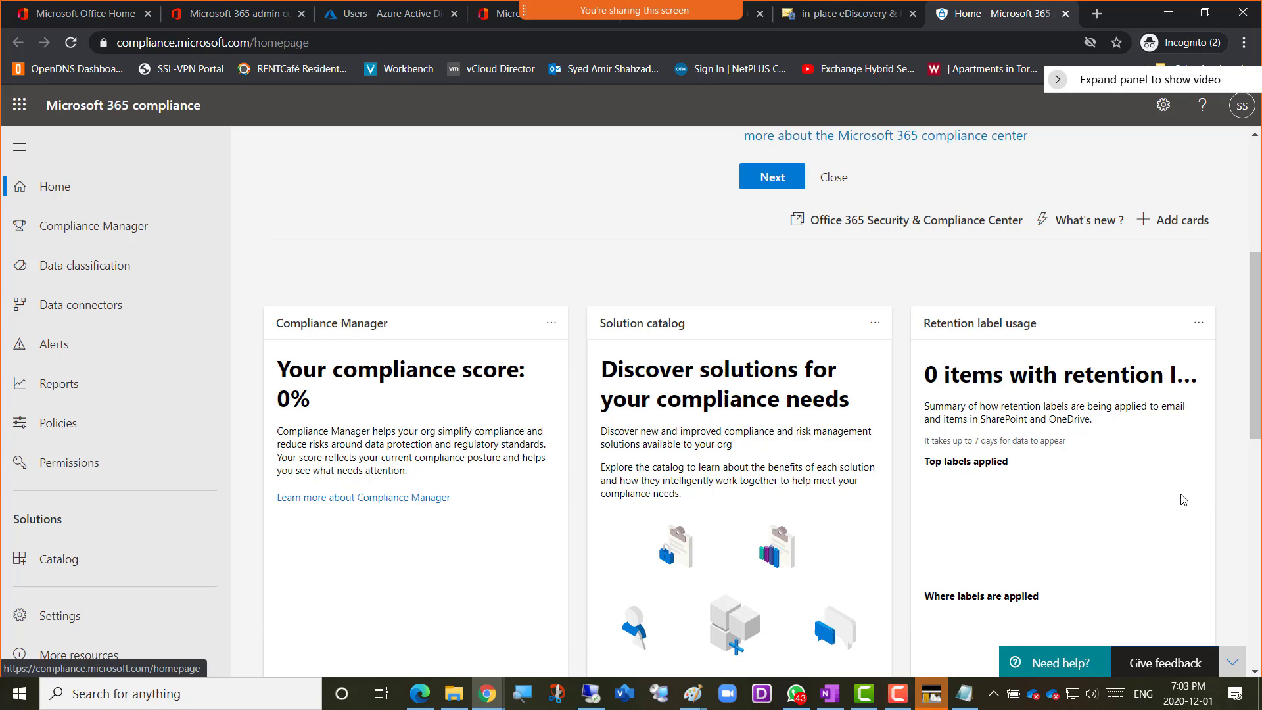
scroll(385, 358, "down", 11)
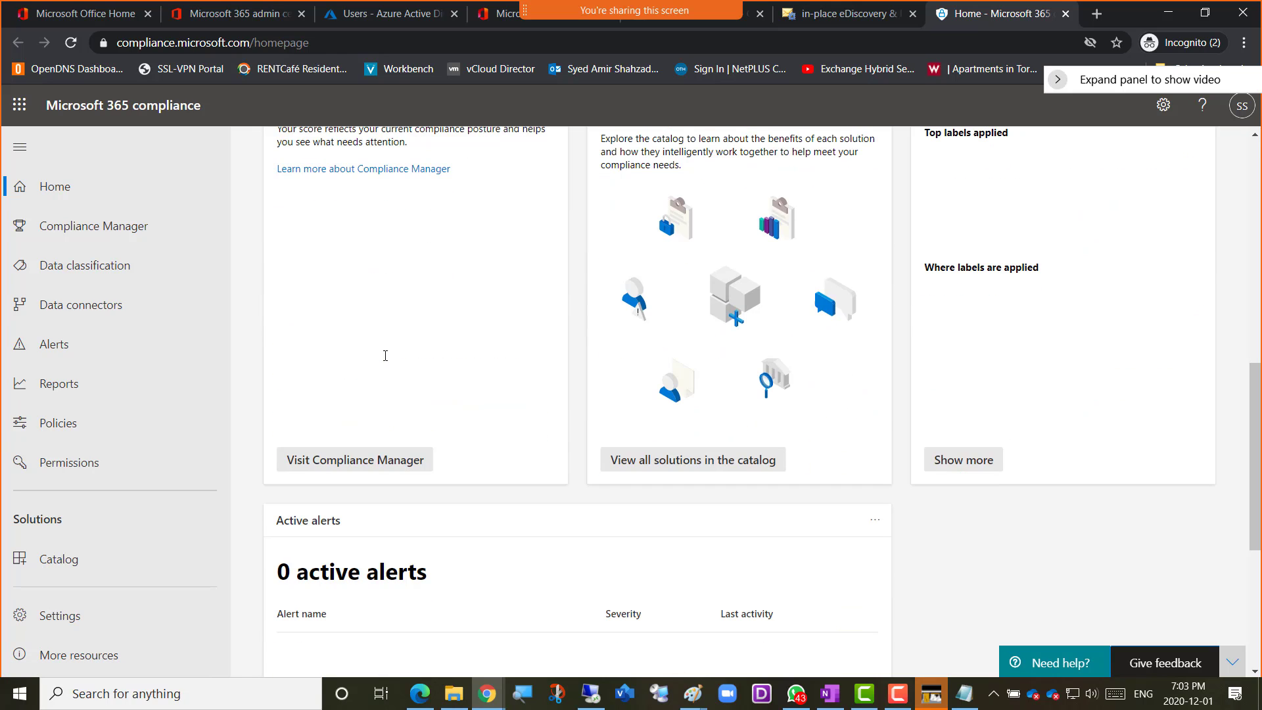
scroll(385, 361, "up", 16)
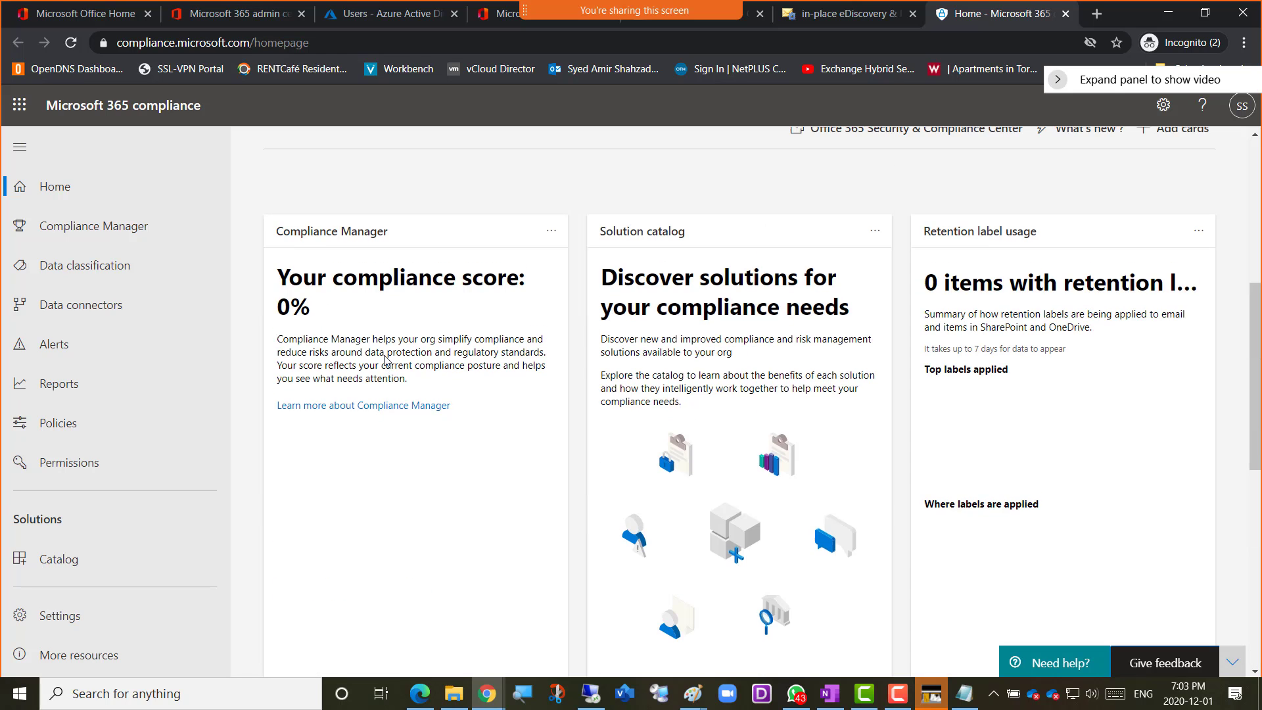
Open Compliance Manager and close its welcome introduction to reach the overview
left_click(79, 234)
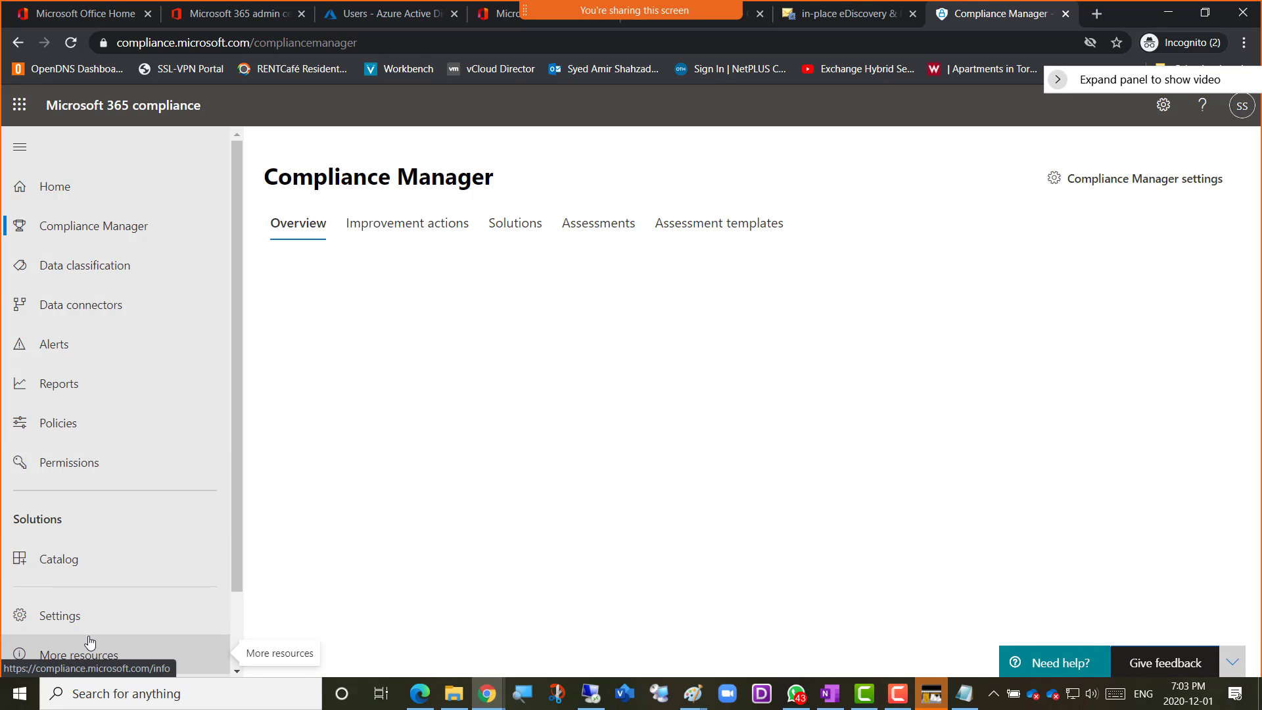
scroll(92, 661, "down", 2)
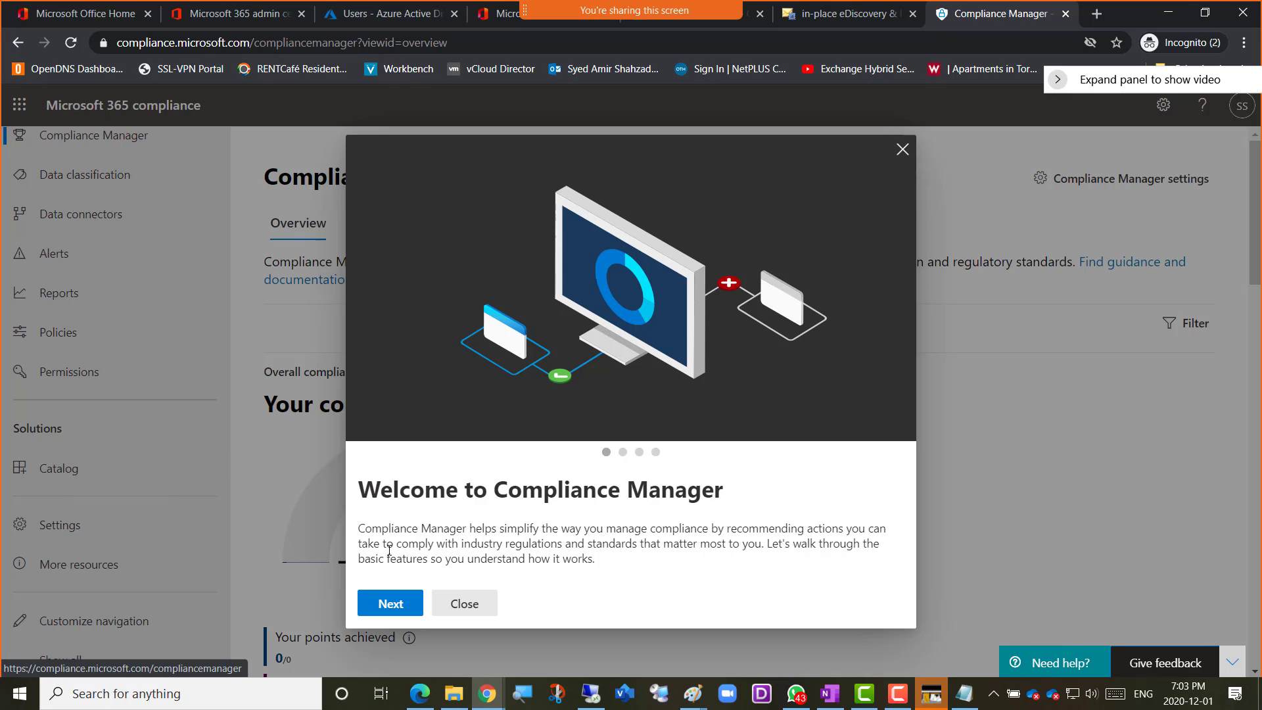
left_click(464, 602)
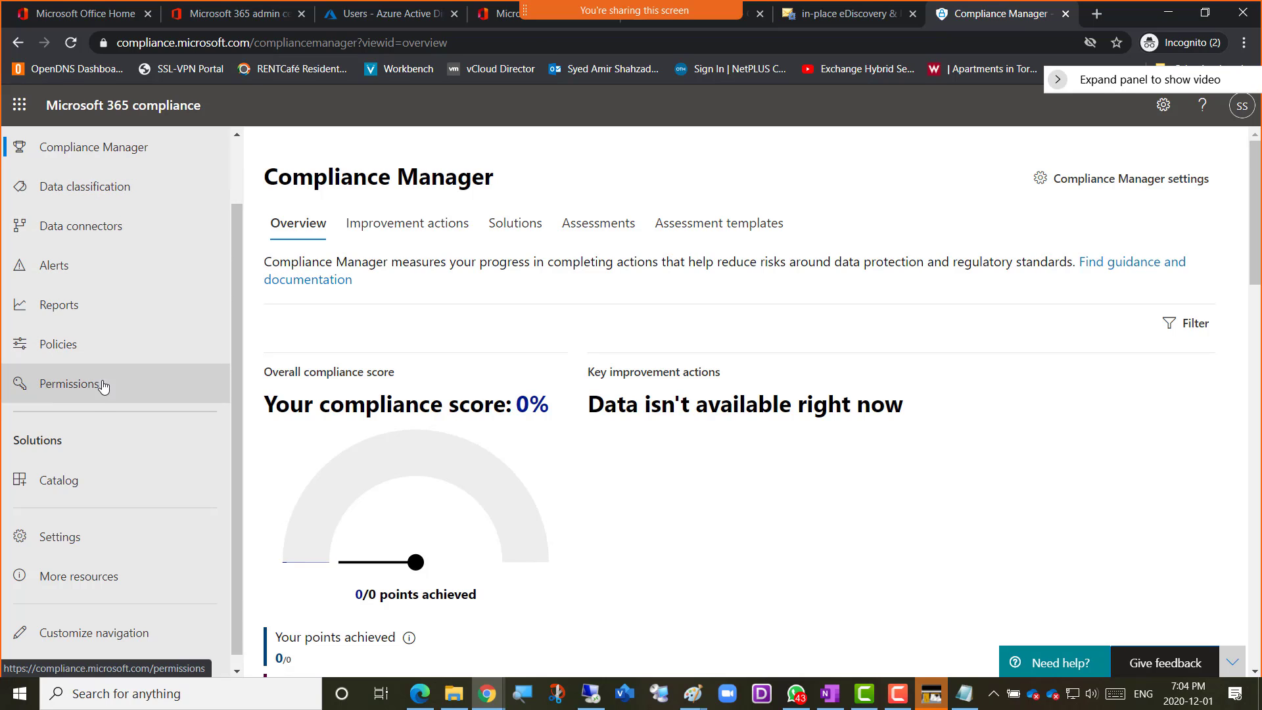
Reveal all compliance solutions in the navigation, expand eDiscovery and open Core eDiscovery
scroll(96, 562, "down", 1)
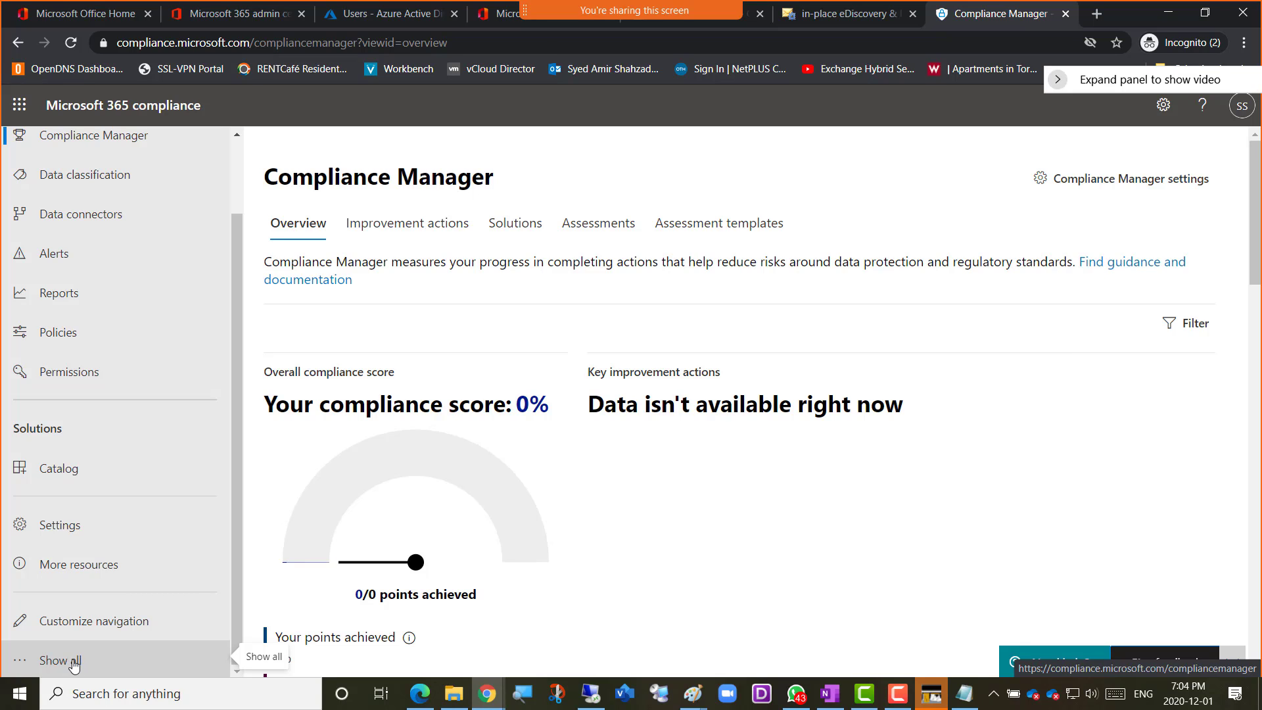
left_click(71, 664)
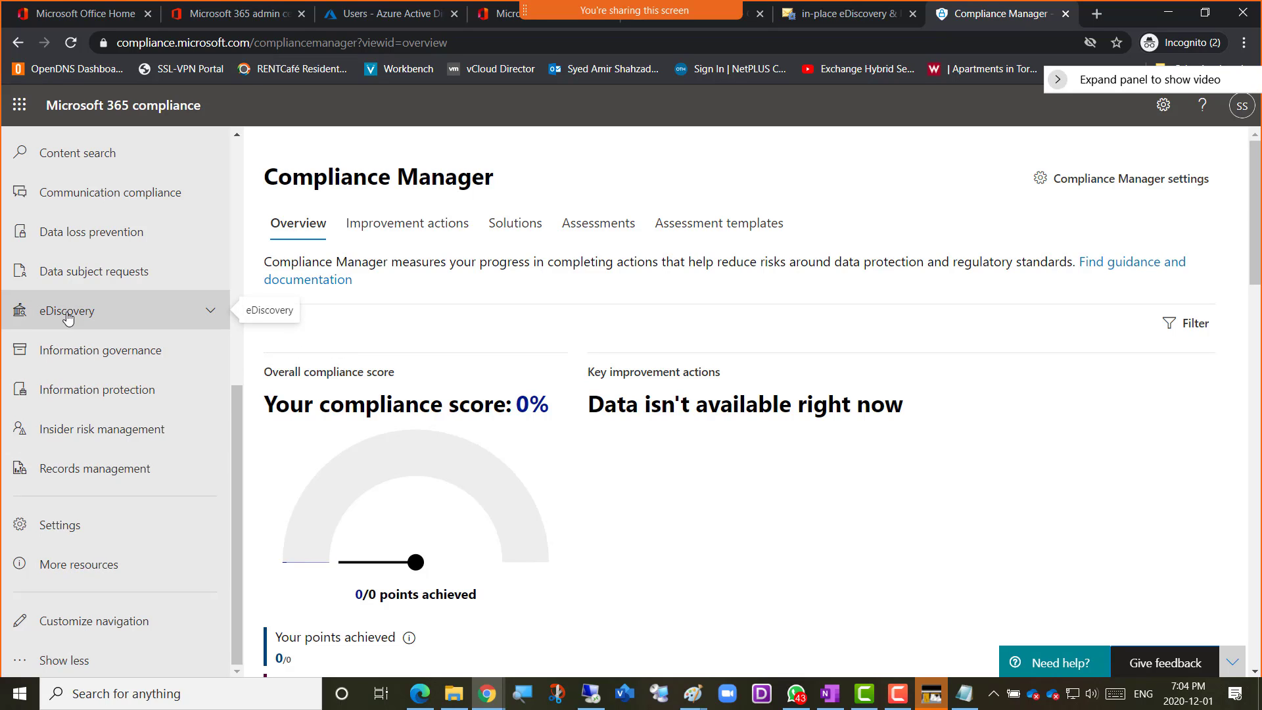
left_click(211, 311)
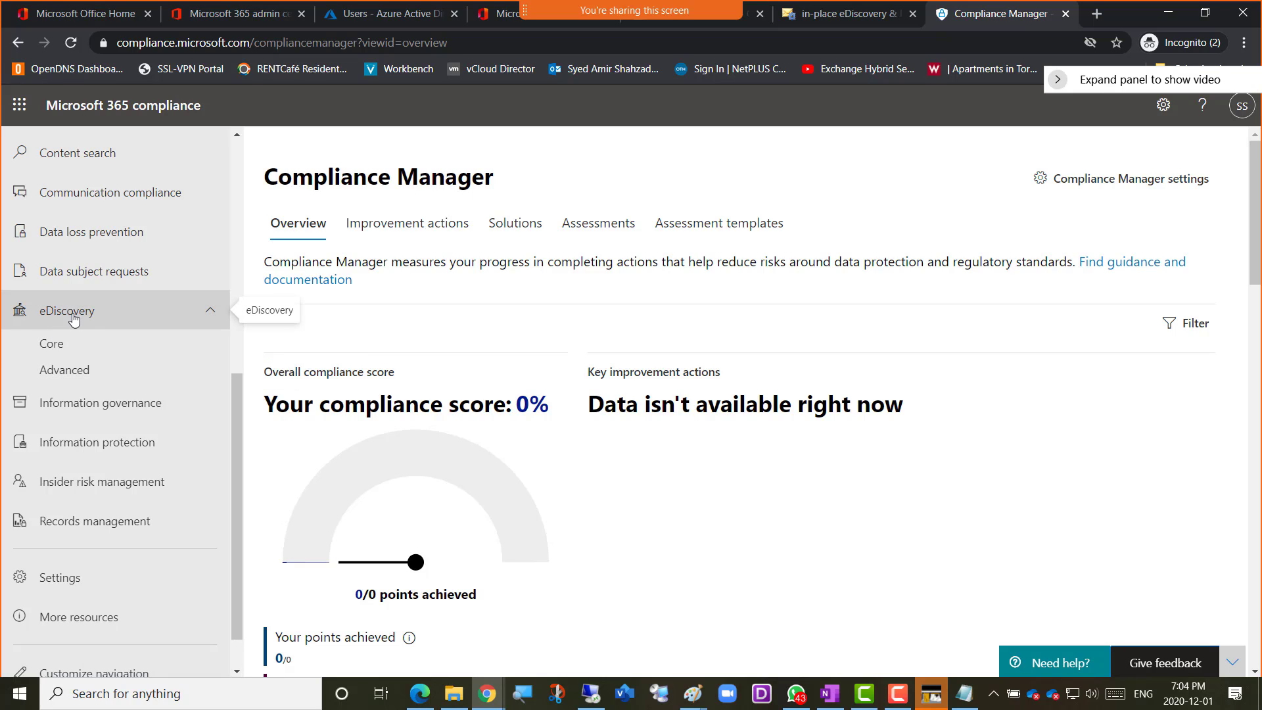
left_click(53, 352)
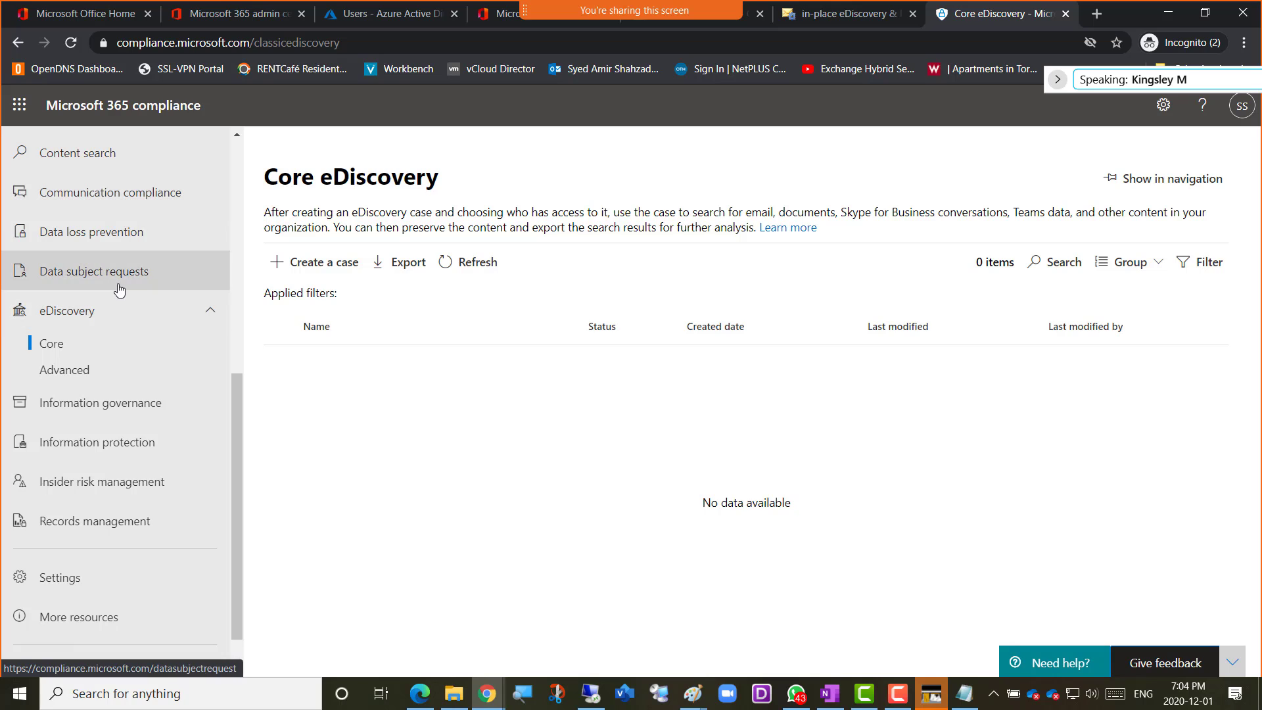
Look through the full navigation, then collapse and re-expand the solutions list and the eDiscovery group
scroll(119, 289, "up", 5)
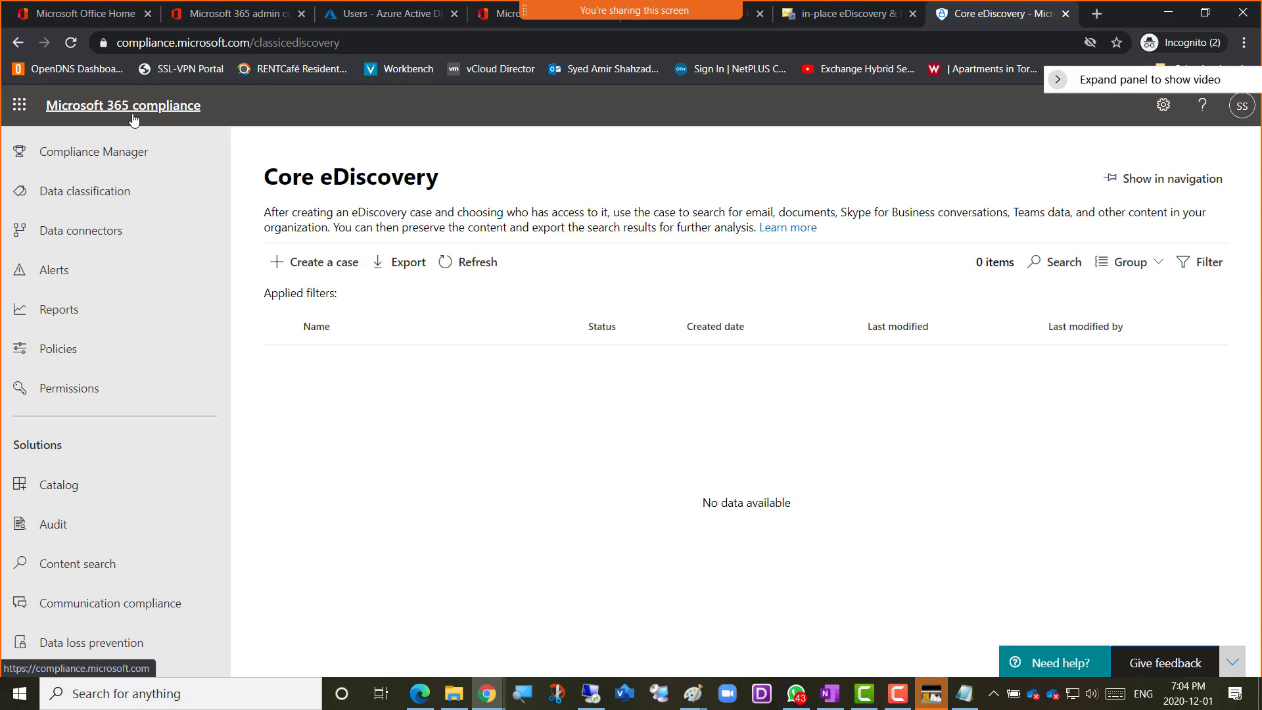
scroll(73, 520, "down", 1)
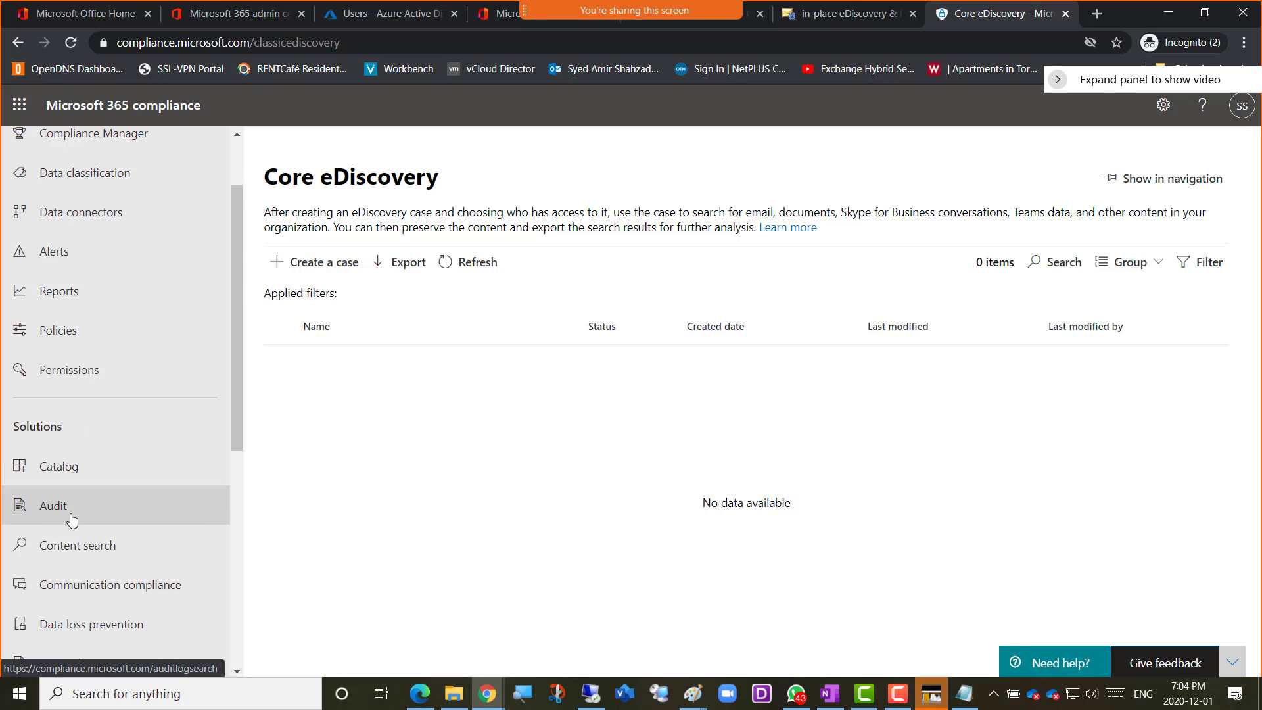
scroll(72, 519, "down", 3)
scroll(93, 273, "up", 5)
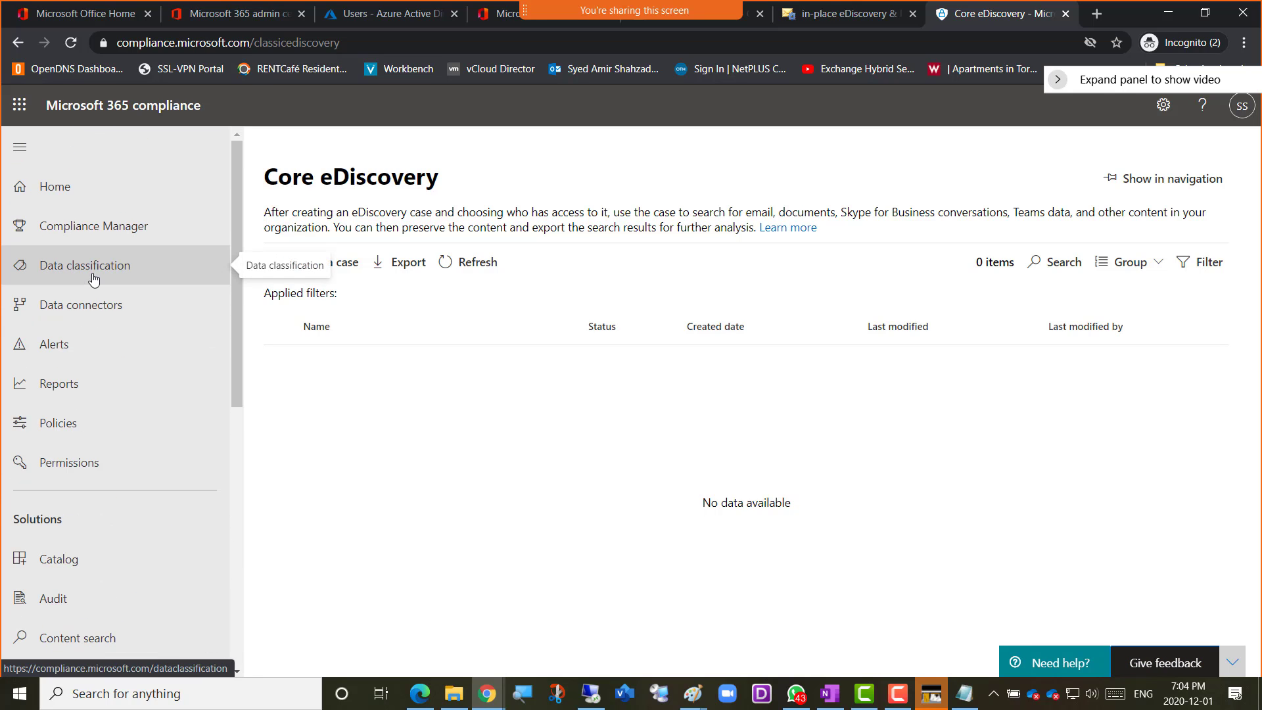
scroll(97, 283, "down", 6)
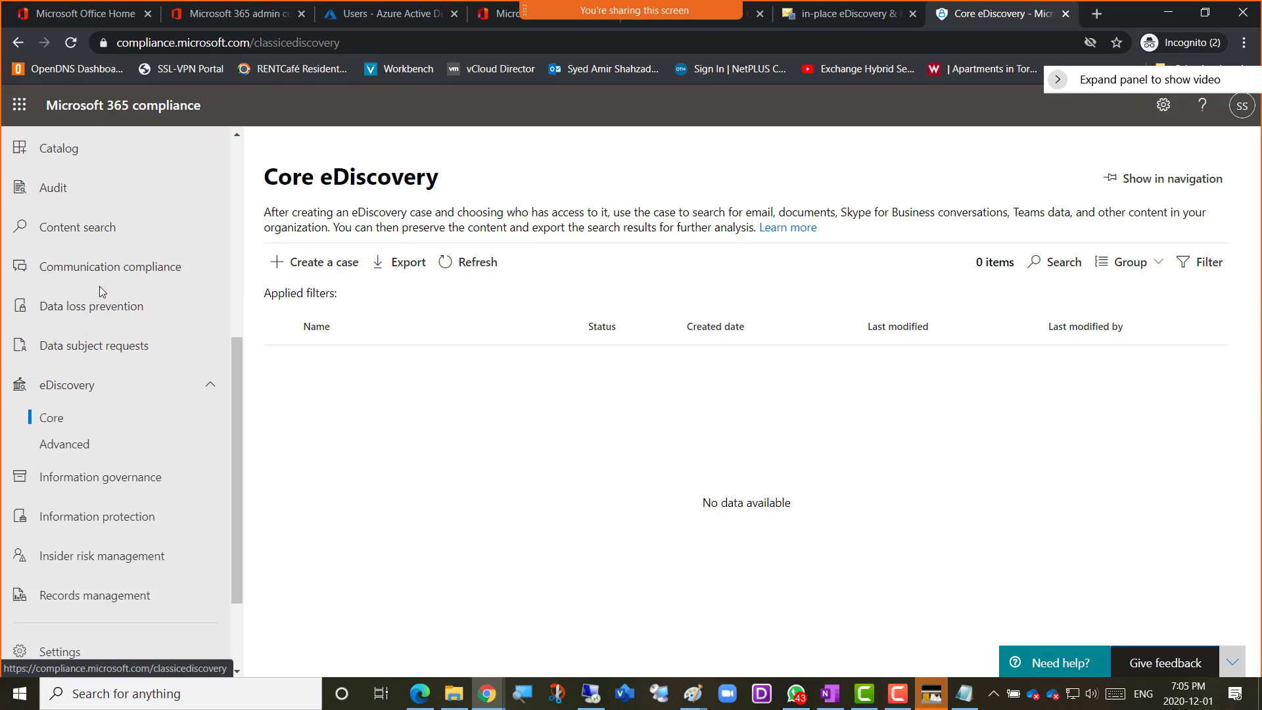
scroll(99, 289, "down", 2)
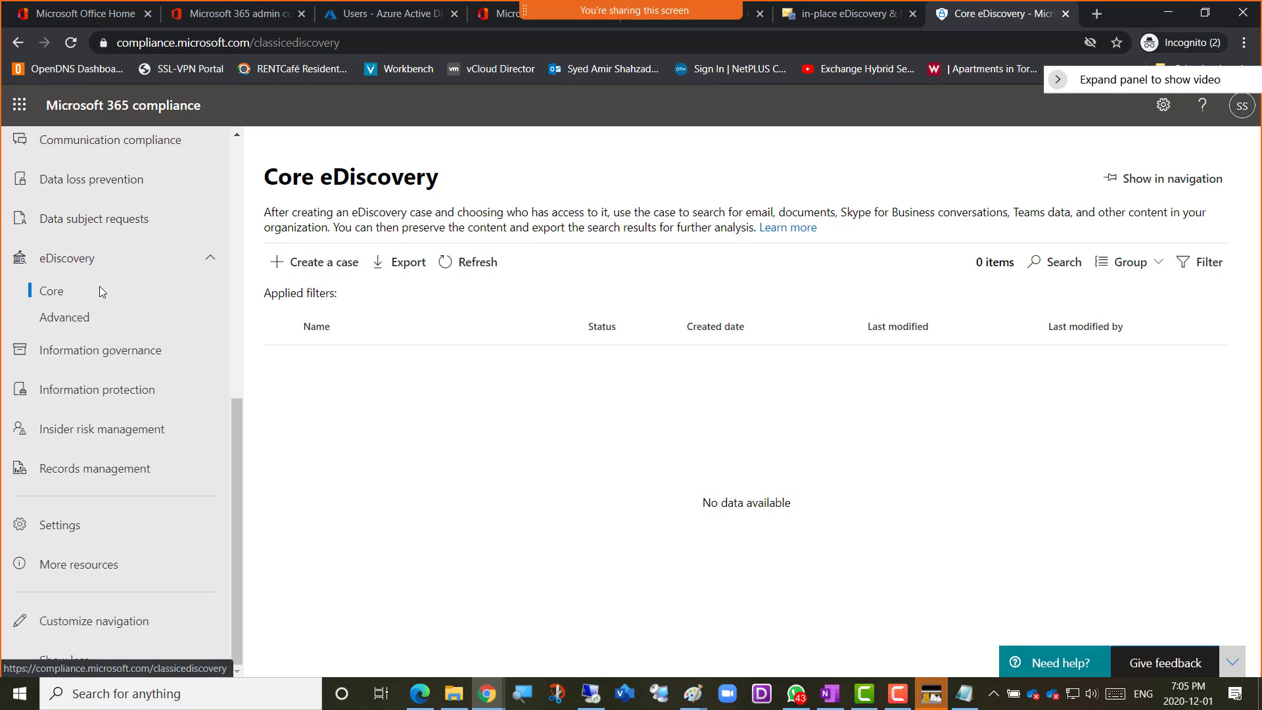
left_click(79, 661)
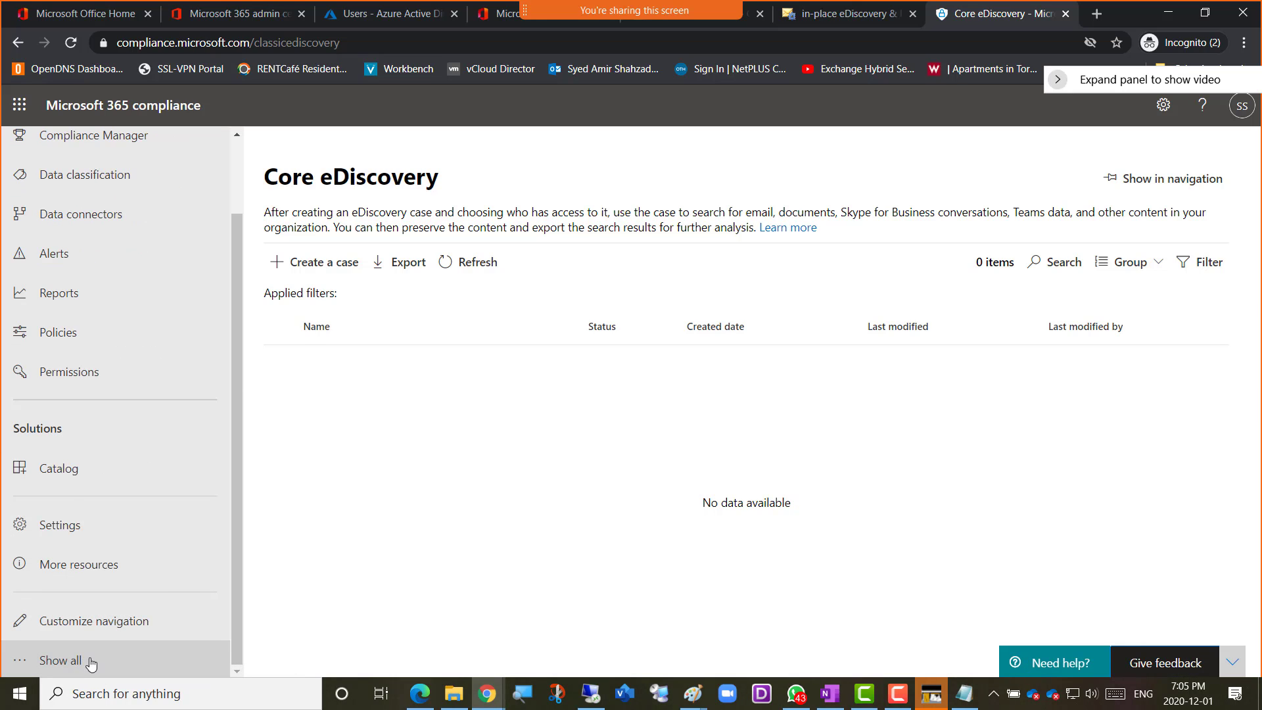
scroll(85, 247, "up", 1)
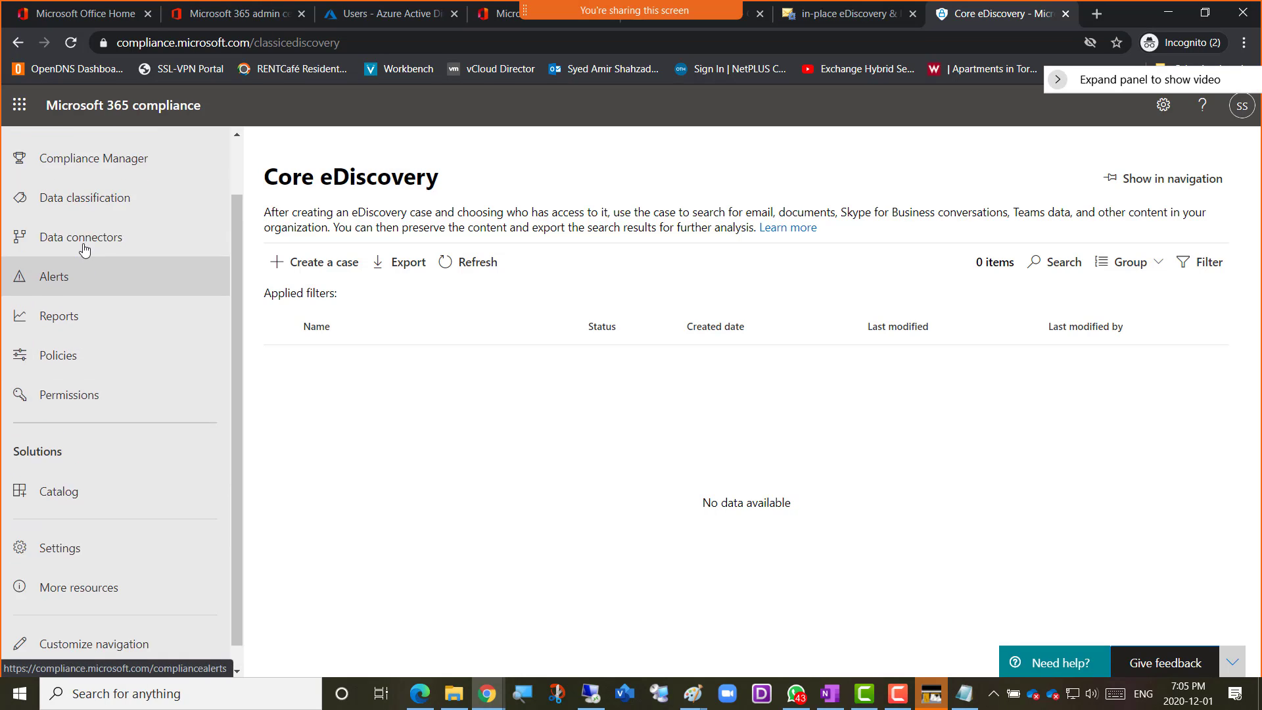
scroll(85, 257, "up", 1)
scroll(92, 329, "down", 2)
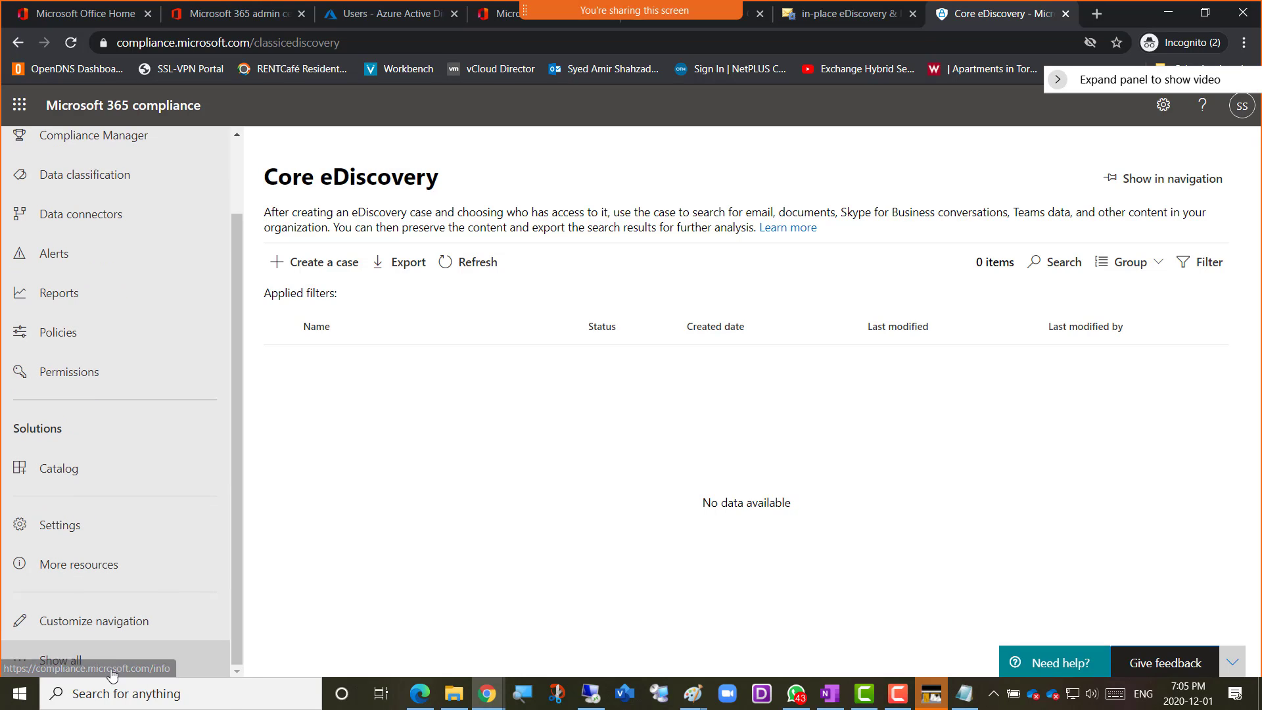
left_click(68, 666)
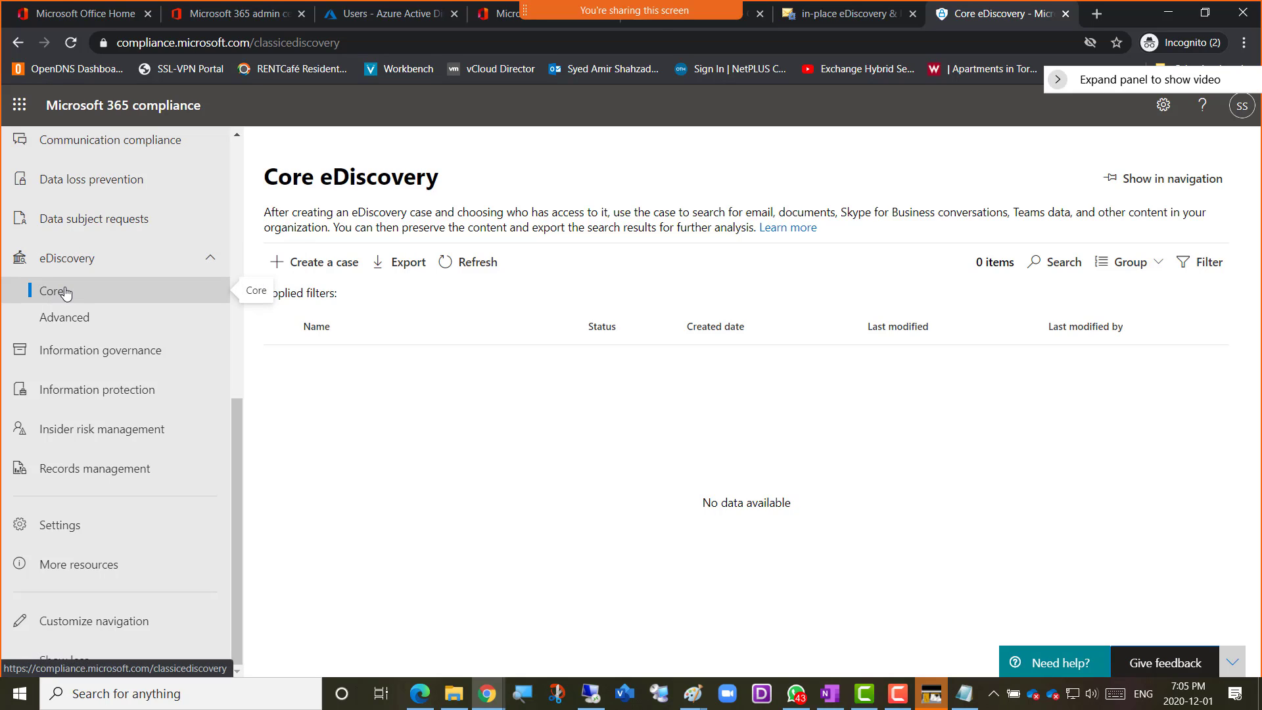
left_click(211, 258)
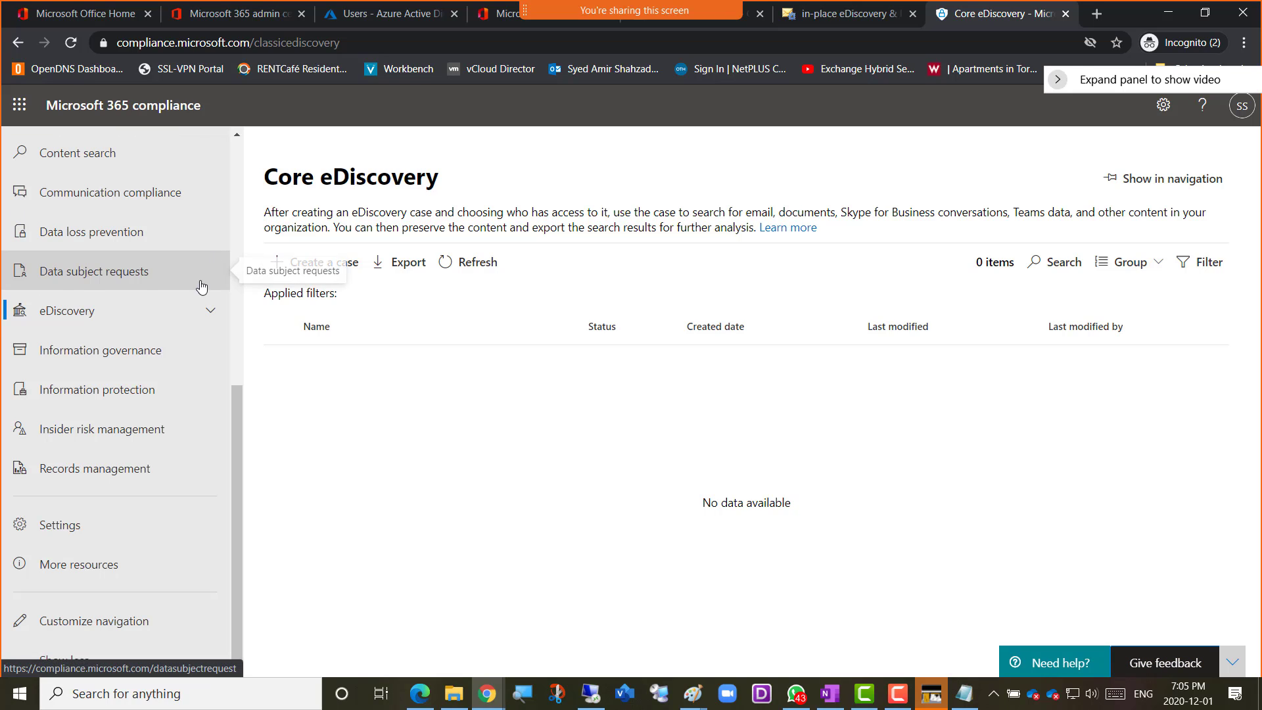
left_click(209, 312)
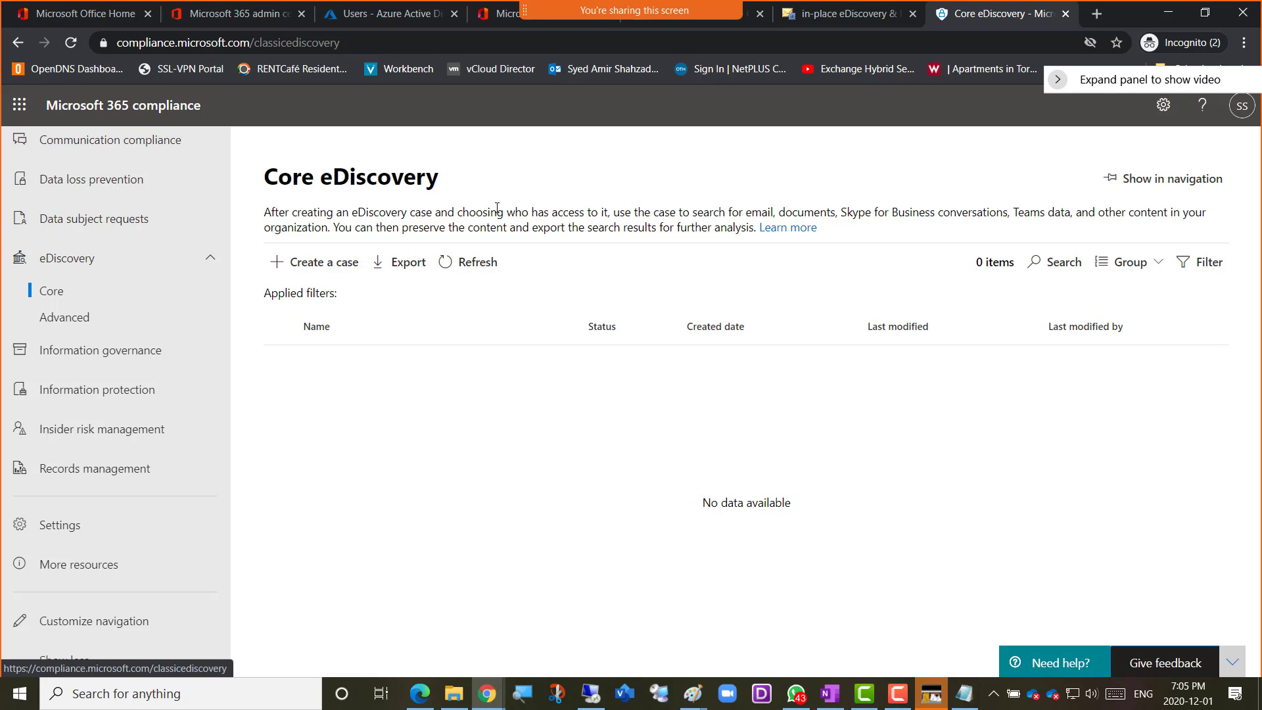
Highlight the searchable content types in the Core eDiscovery description: documents, Skype for Business conversations and Teams data
left_click_drag(746, 211, 833, 215)
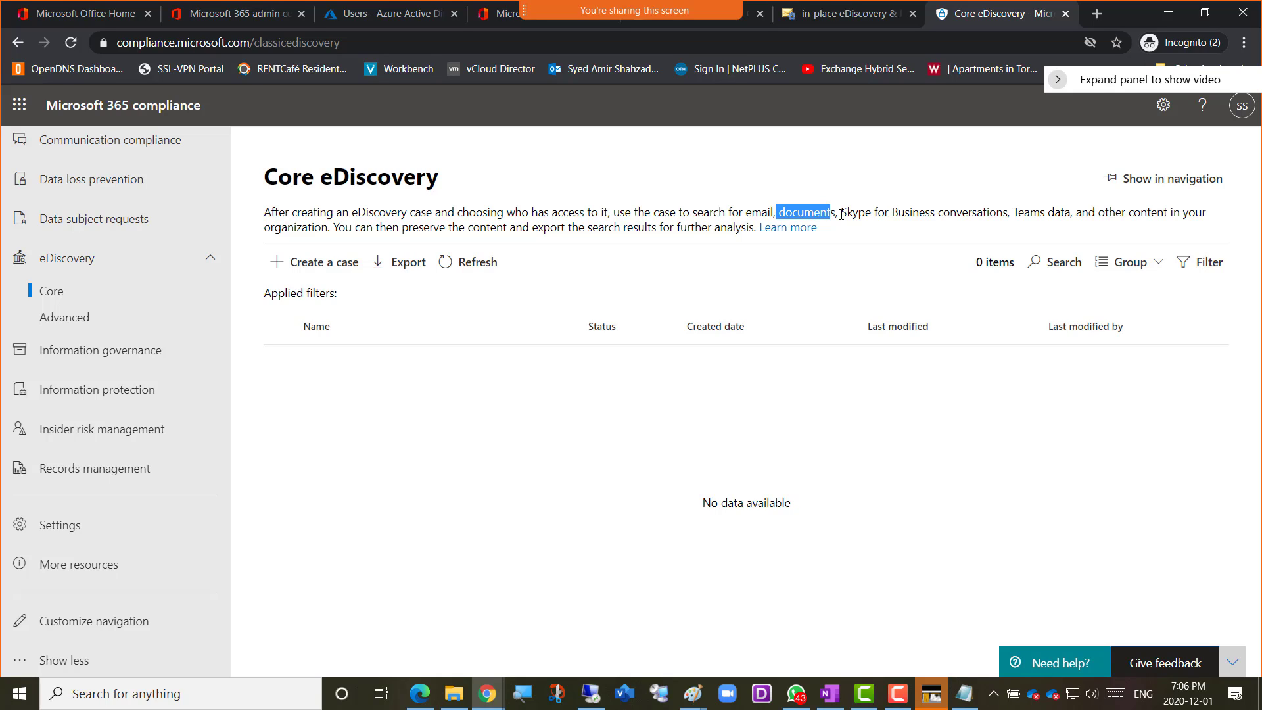
left_click_drag(842, 214, 1008, 216)
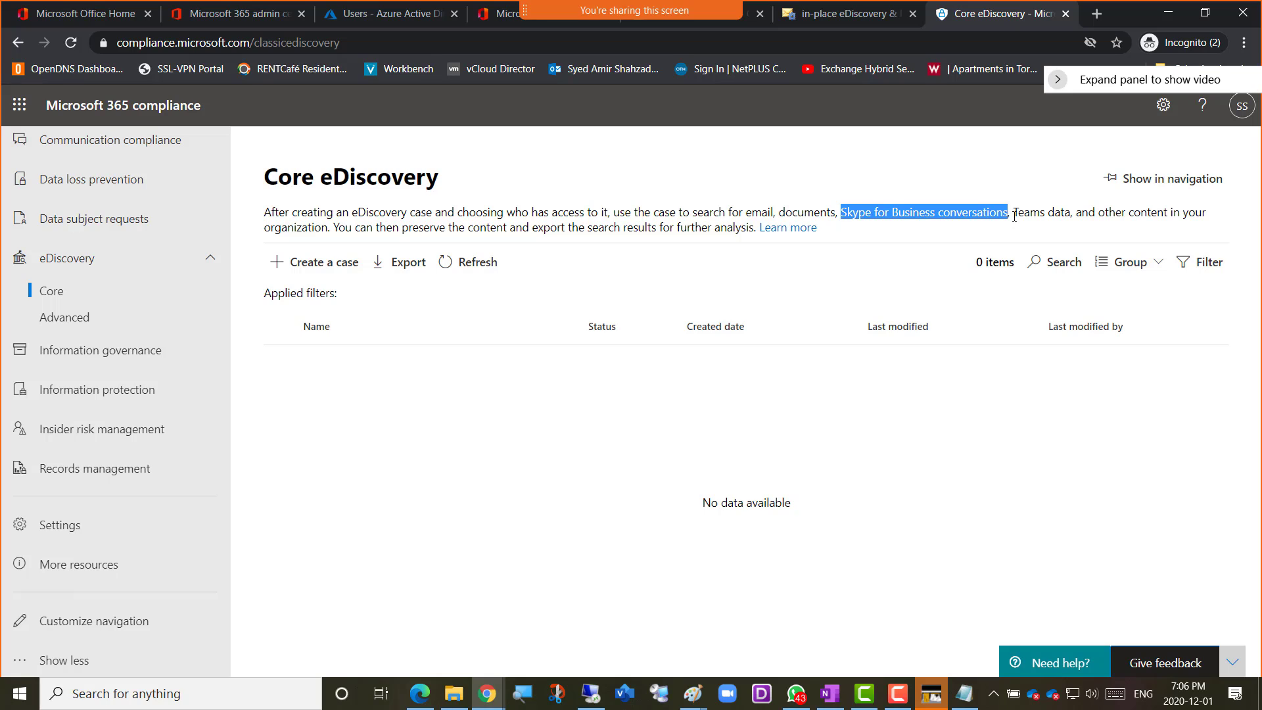
left_click_drag(1013, 214, 1071, 211)
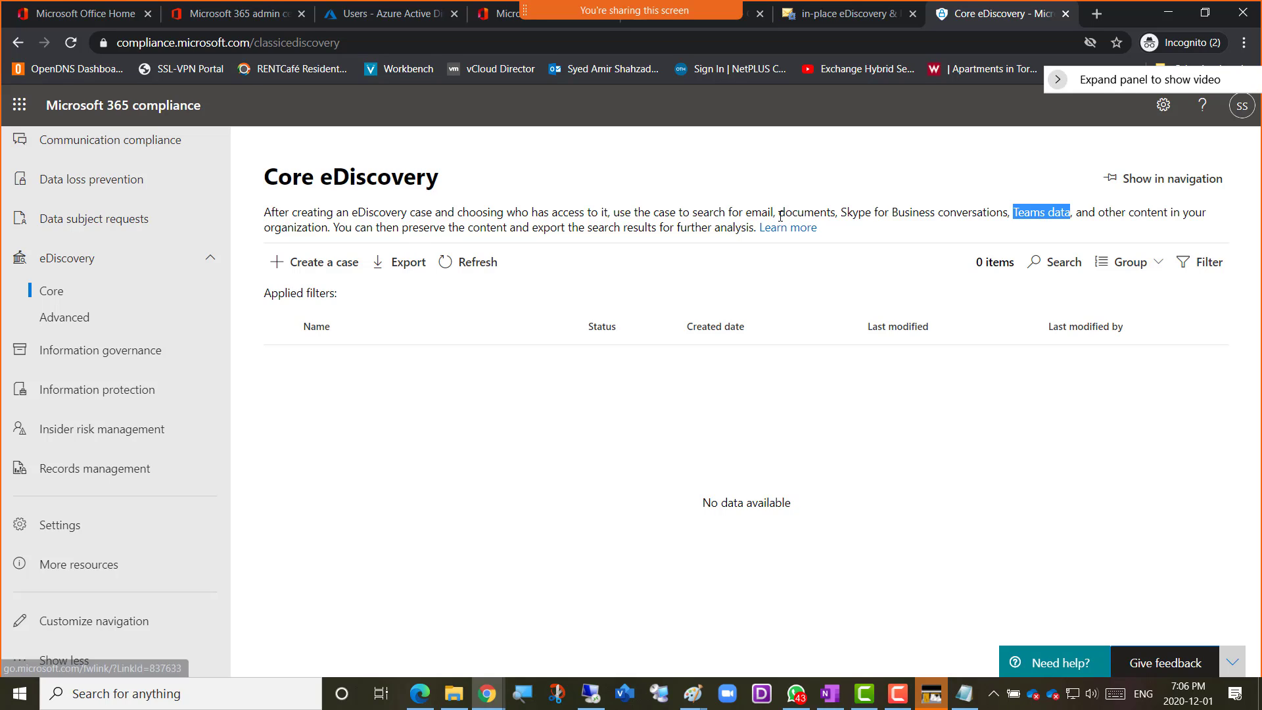
left_click_drag(778, 211, 841, 213)
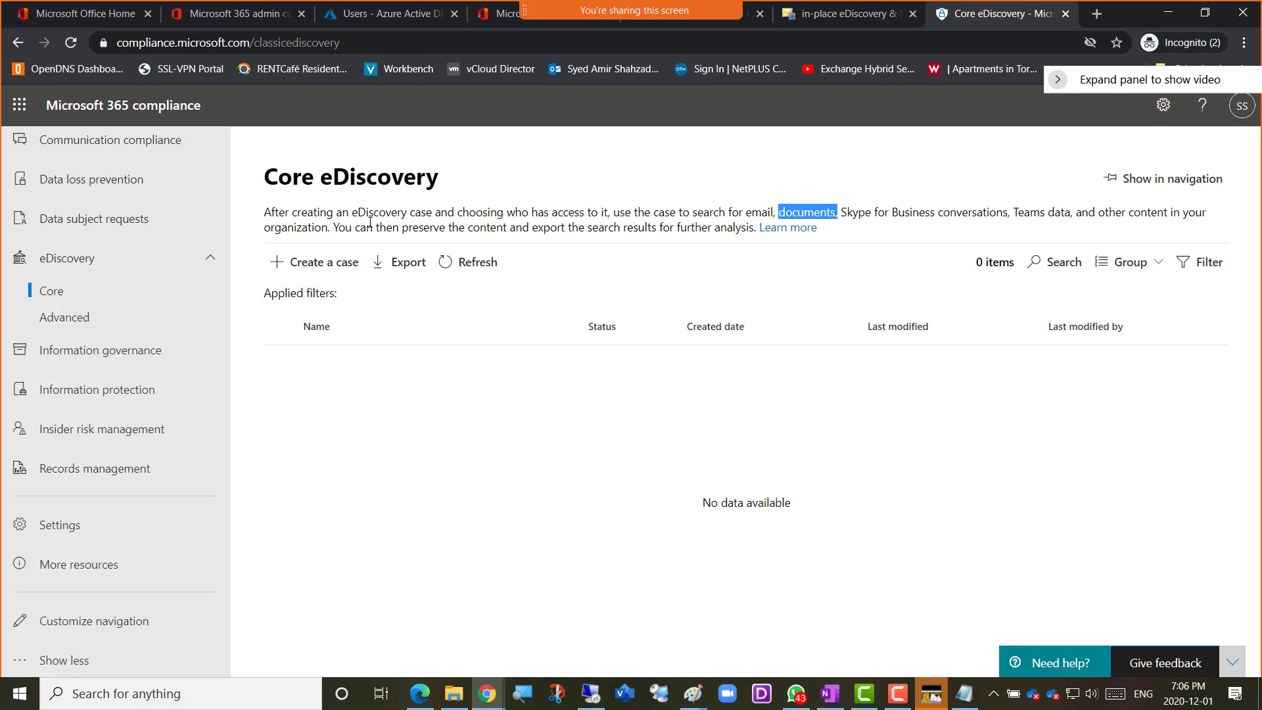
Start a new Core eDiscovery case and enter "Amer-eDsicovery" as its case name
left_click(297, 266)
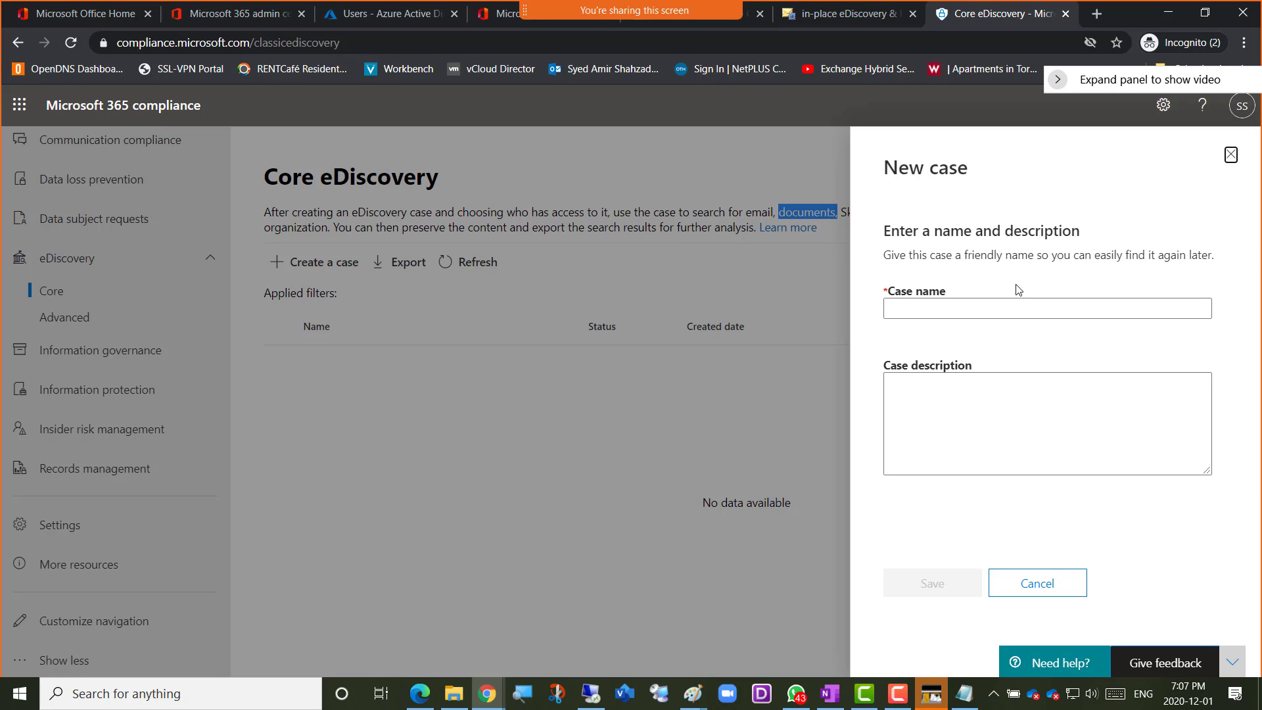
left_click(957, 310)
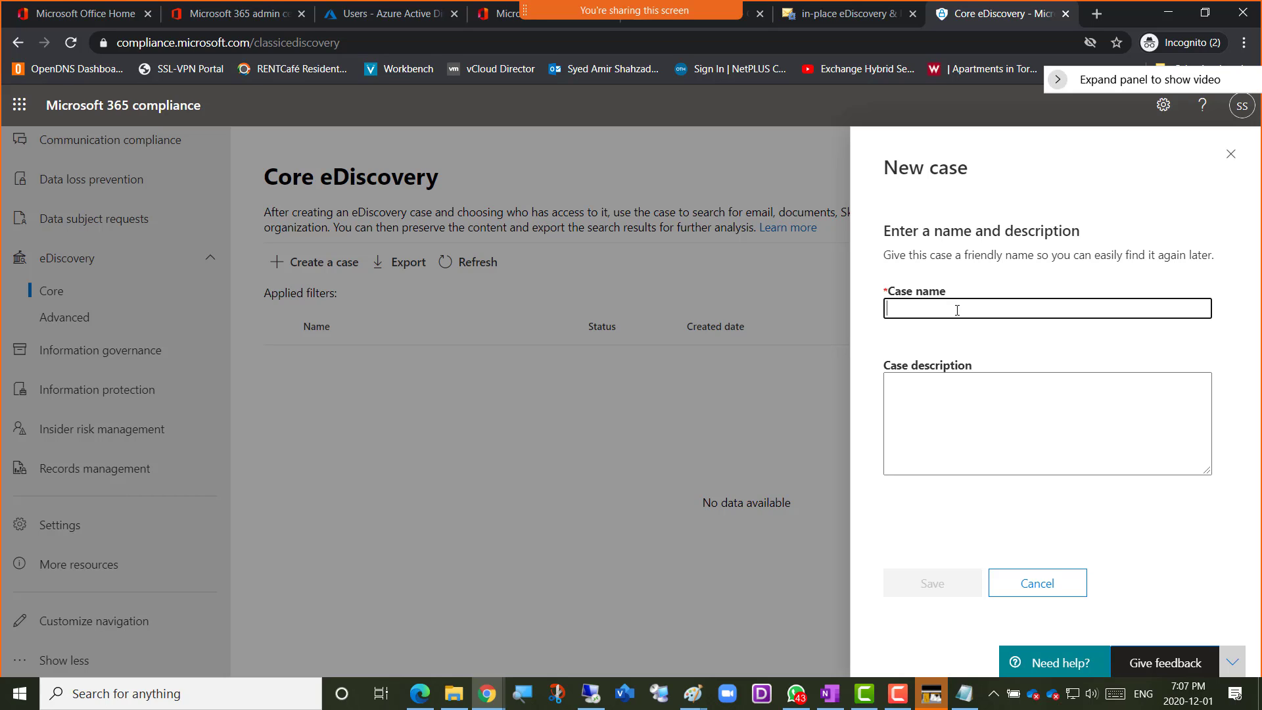
type("Amer-")
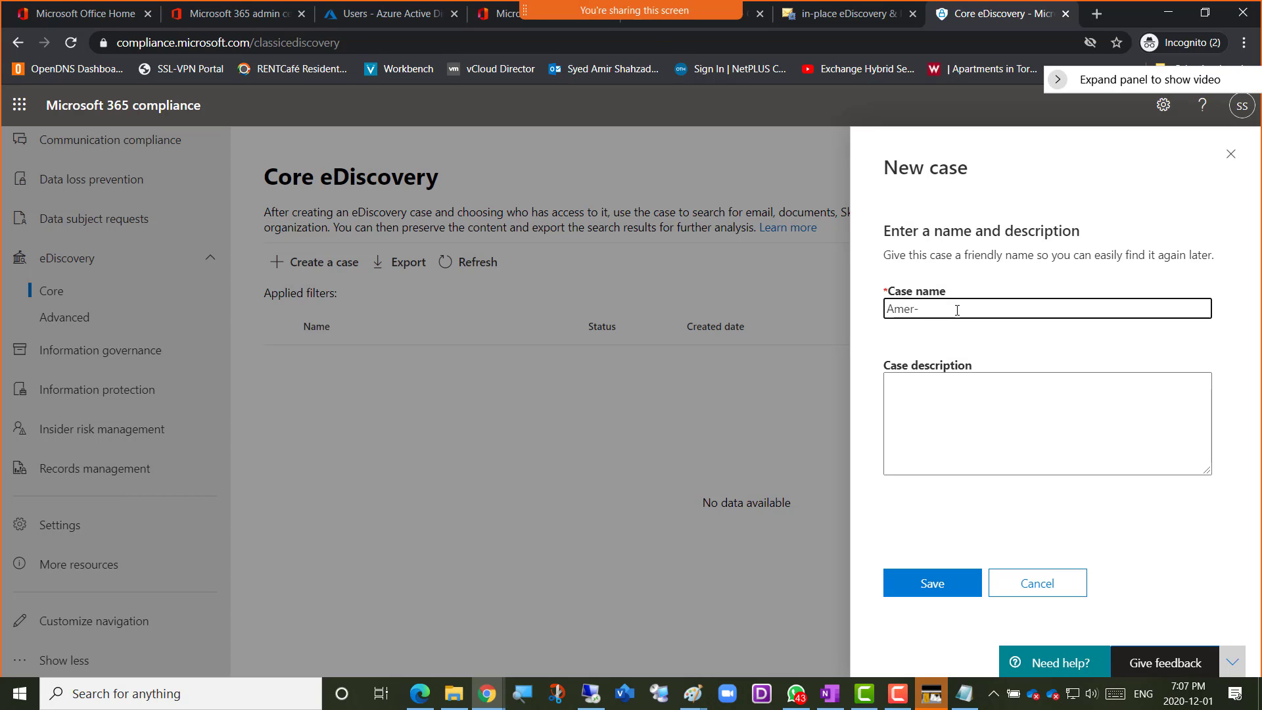
type("eDsicovery")
Fill in the case description as "Amer-eDiscovery", reusing the case name with corrected spelling, and save the new case
triple_click(956, 310)
key("ctrl+c")
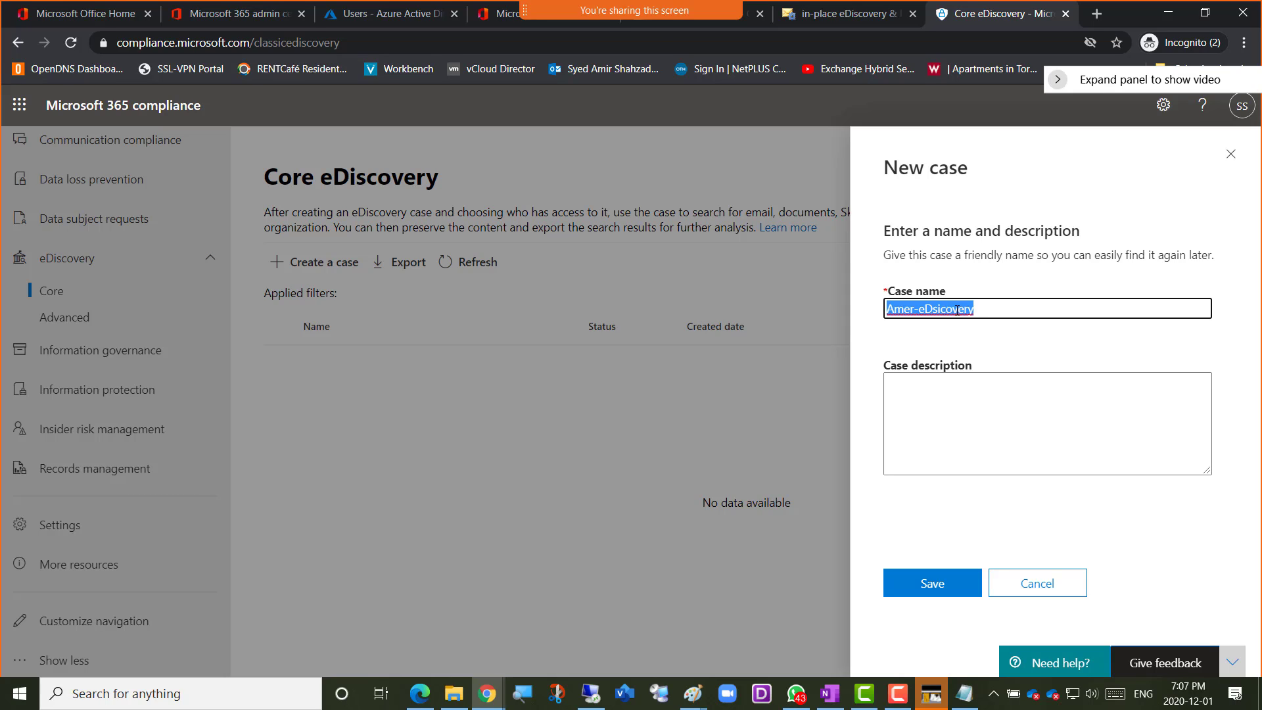
left_click(952, 386)
key("ctrl+v")
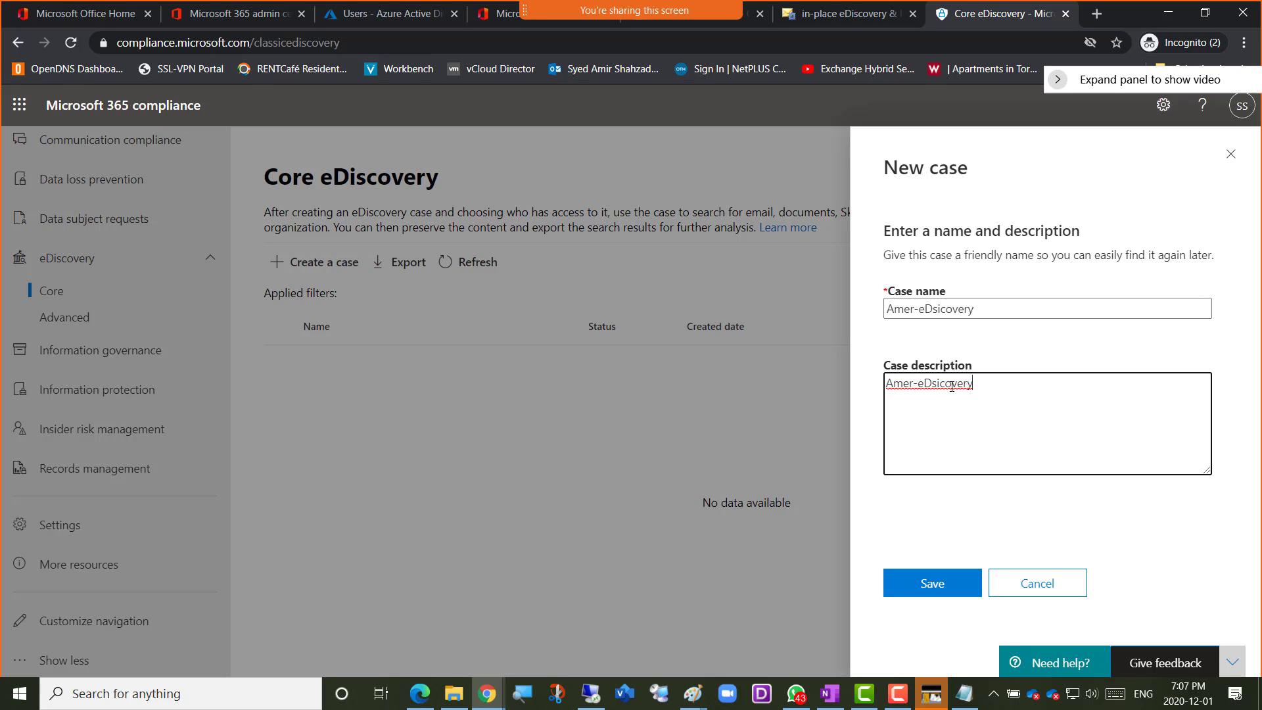
key("XF86AudioMicMute")
left_click_drag(975, 383, 923, 388)
key("BackSpace")
type("iscovery")
left_click(922, 387)
type("D")
left_click(932, 587)
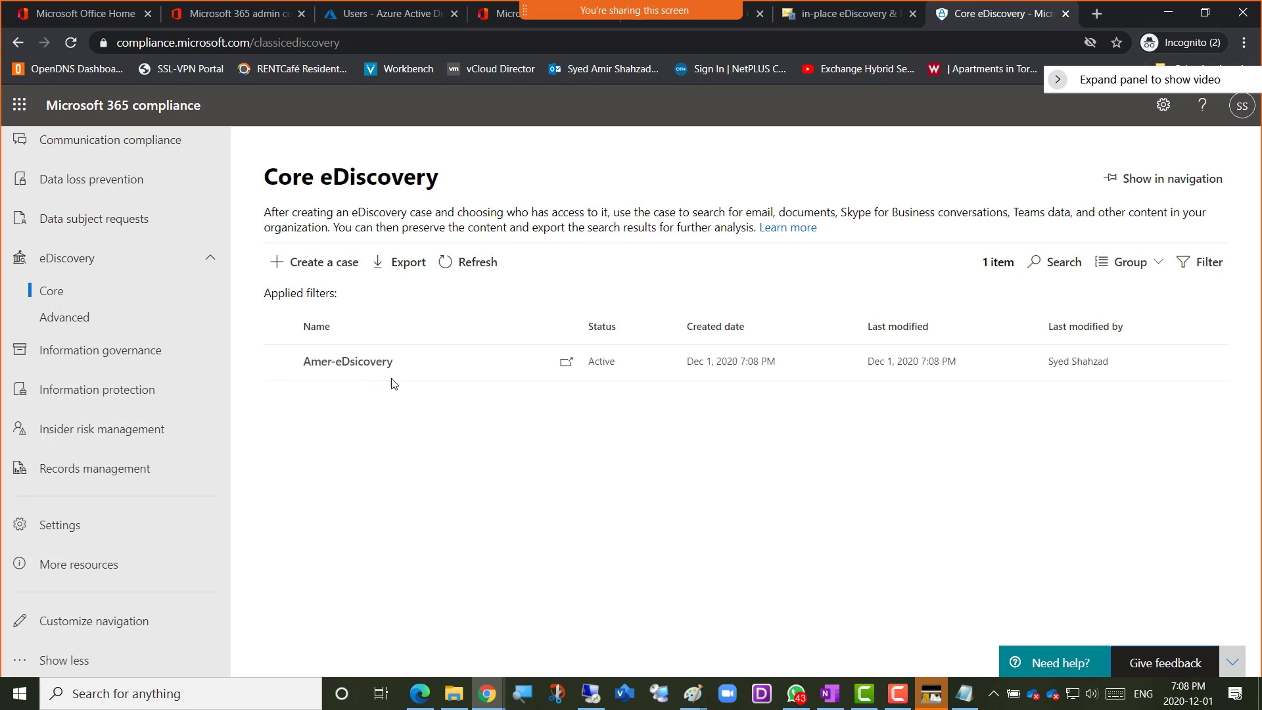
Open the management settings of the Amer-eDsicovery case and bring up the people picker for adding members
left_click(380, 360)
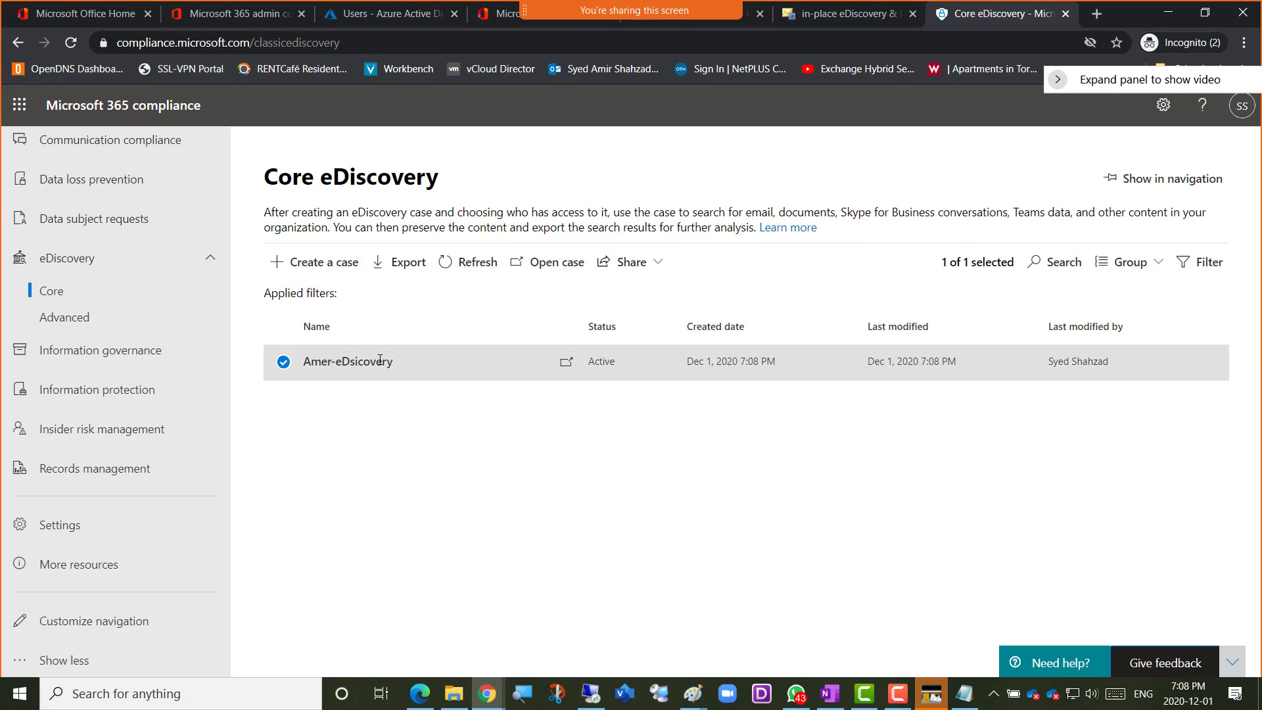
left_click(346, 362)
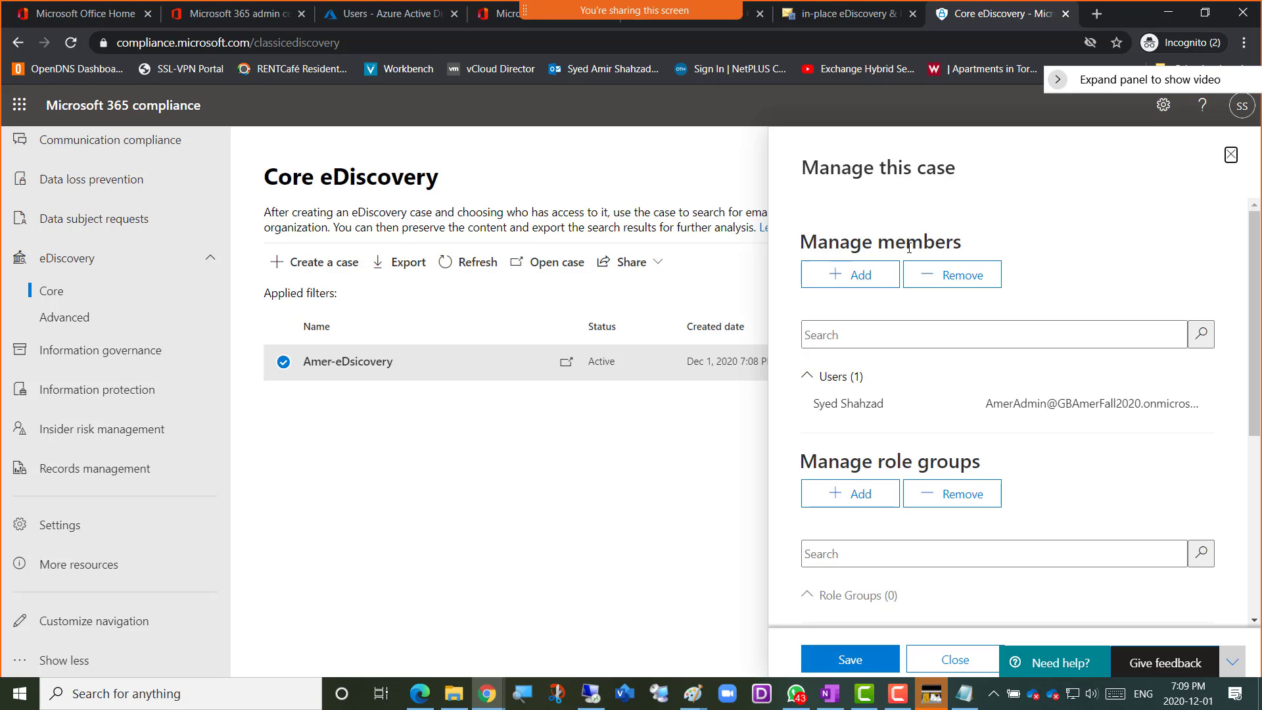
left_click(833, 283)
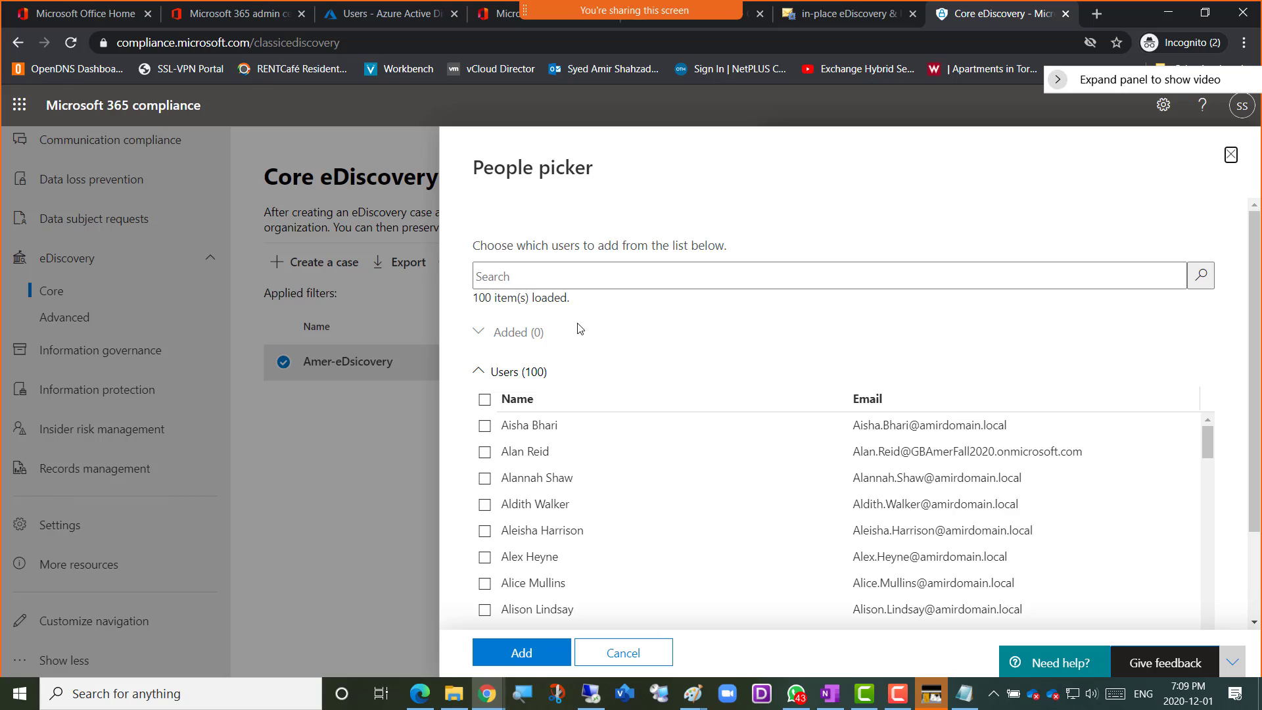
scroll(580, 332, "down", 5)
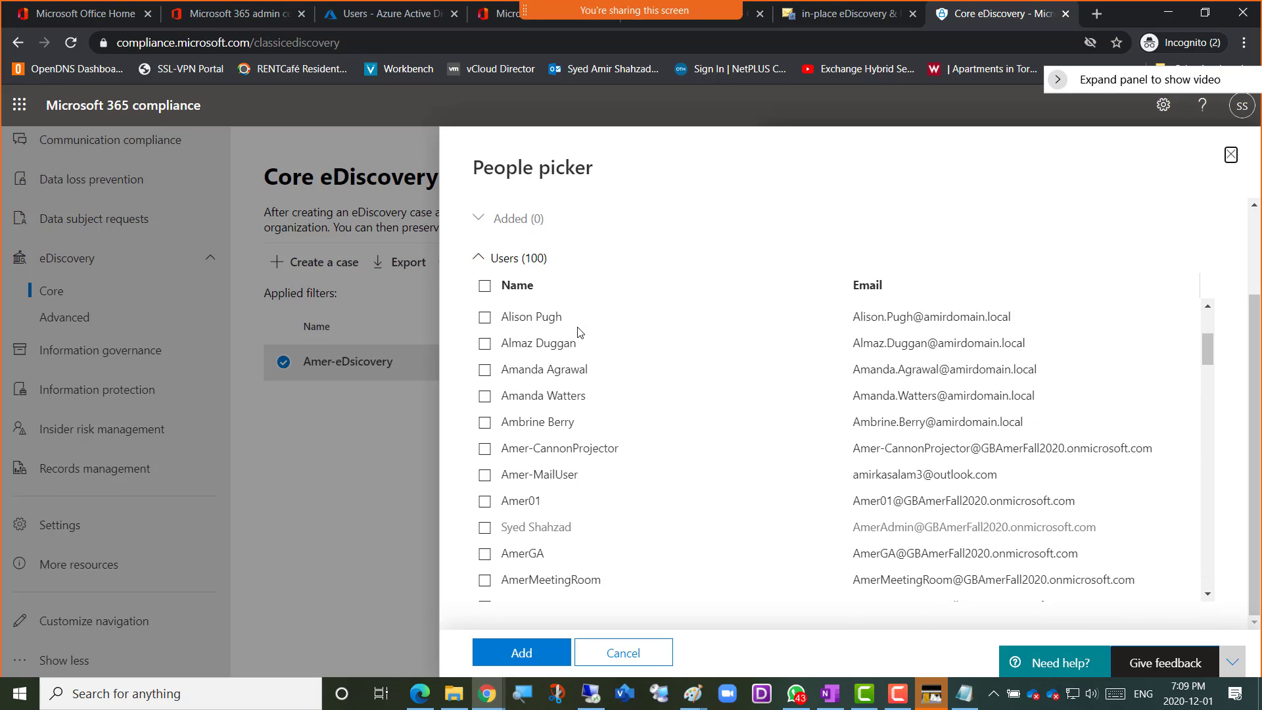
scroll(580, 332, "up", 5)
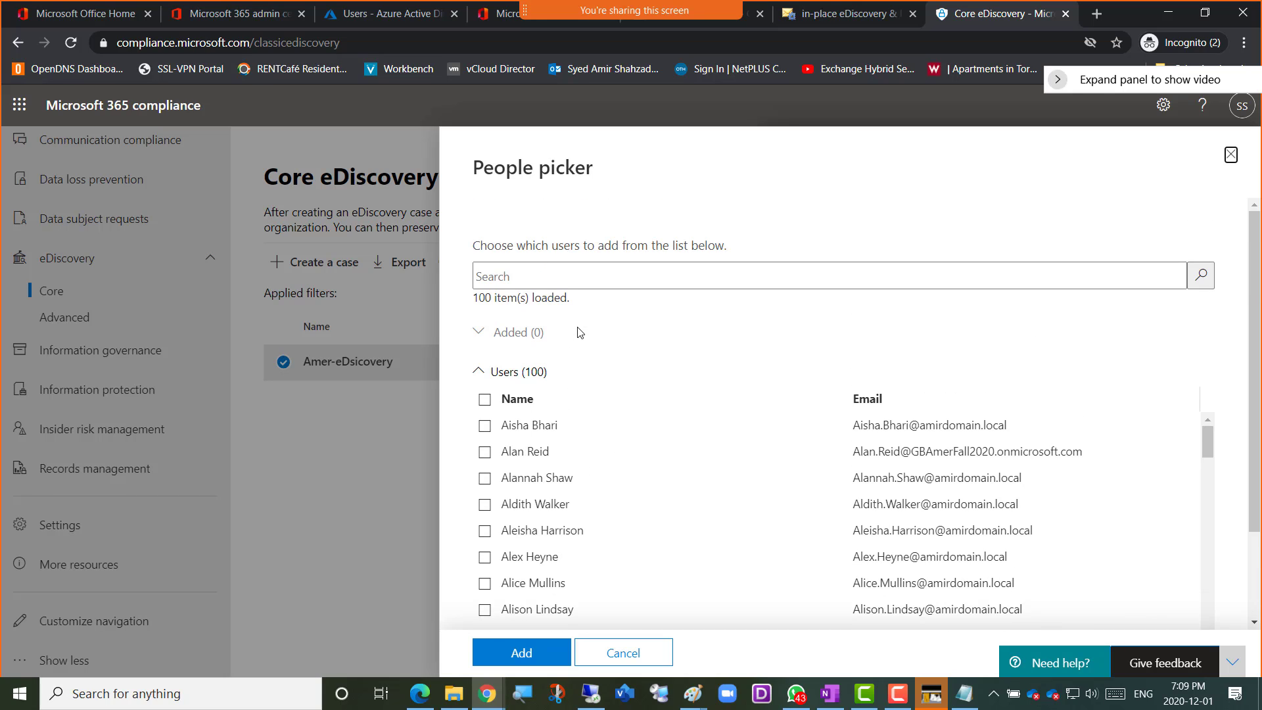
left_click(537, 276)
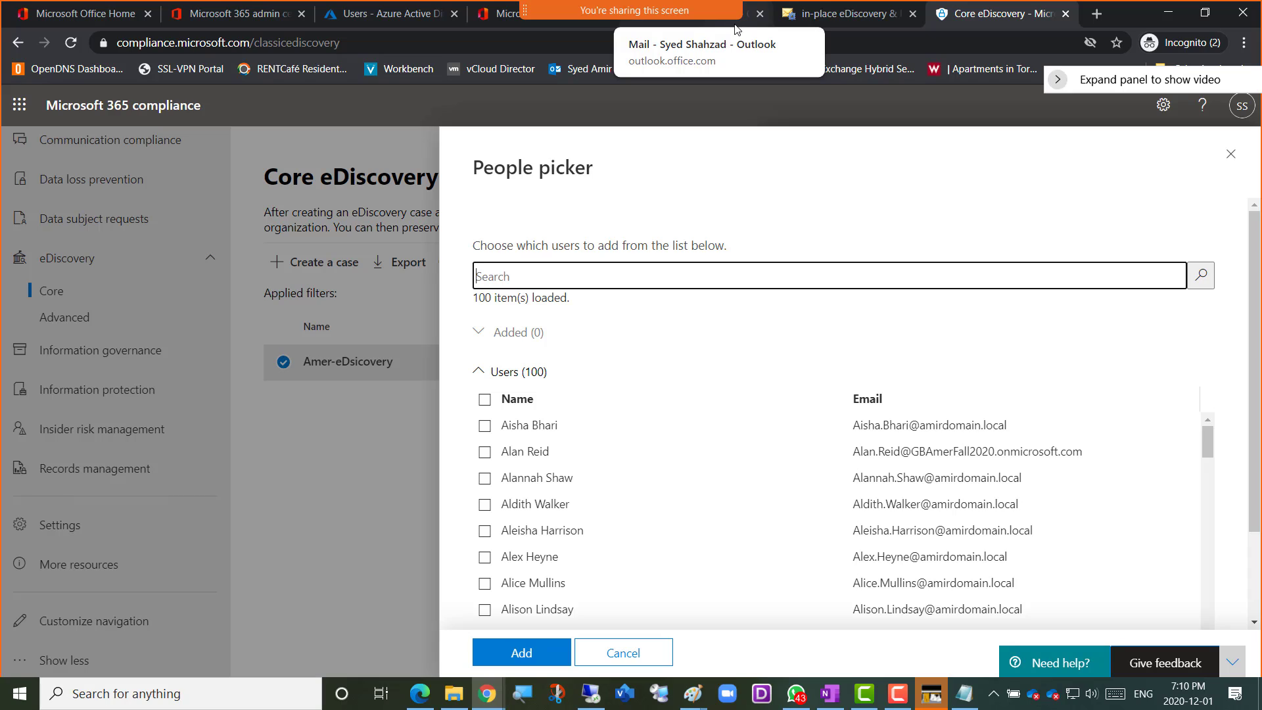
Switch to Outlook, look through the inbox and open the "I resolved the issue" message from IT-tech-Support-Amer
left_click(739, 25)
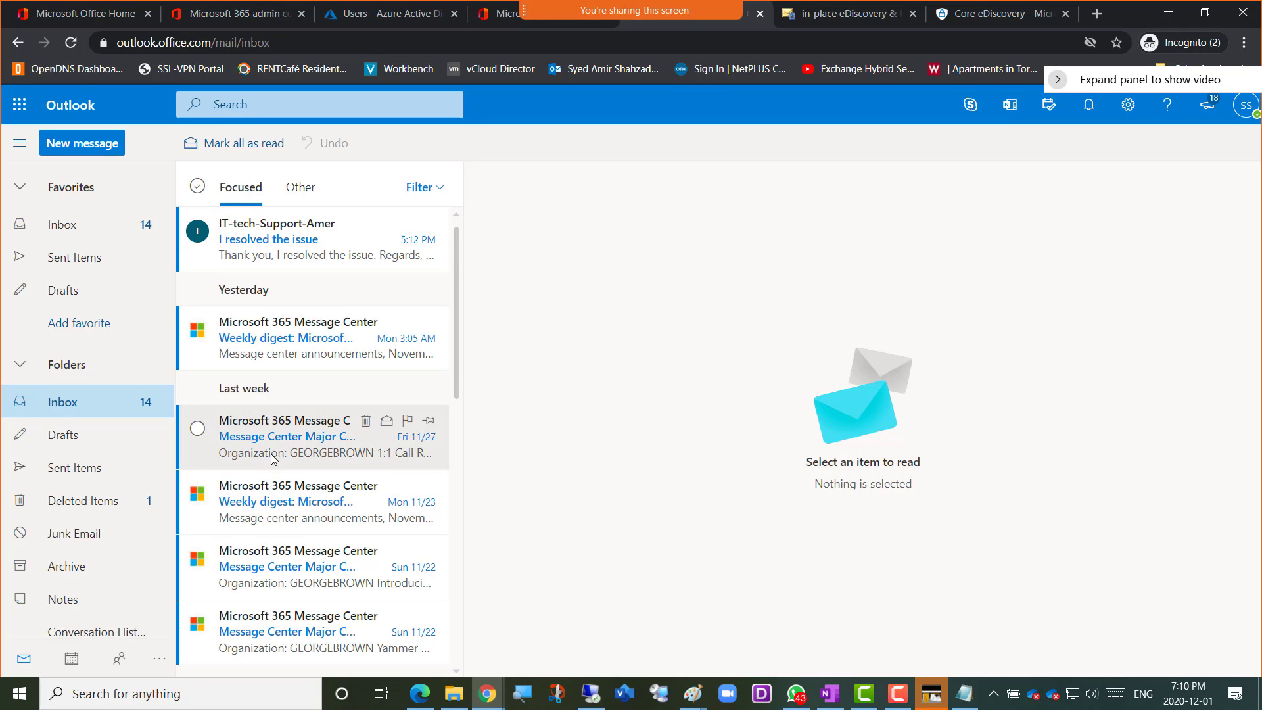
scroll(266, 500, "down", 5)
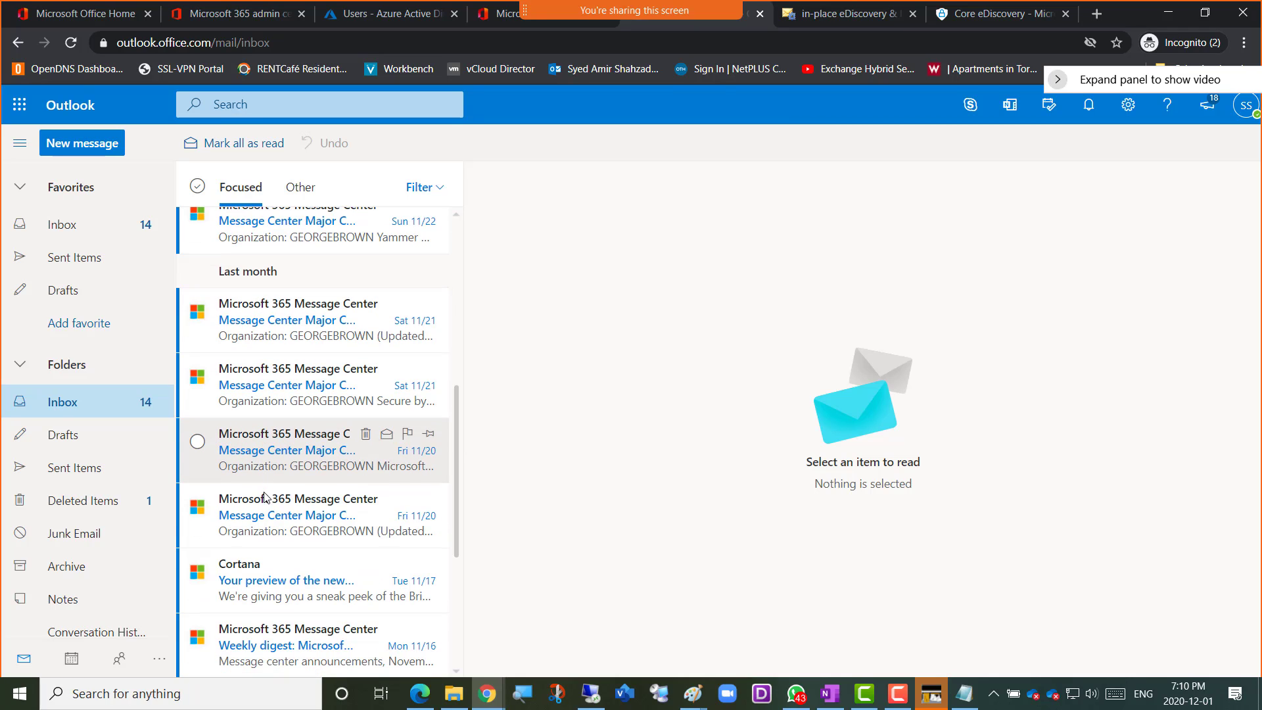
scroll(283, 480, "down", 3)
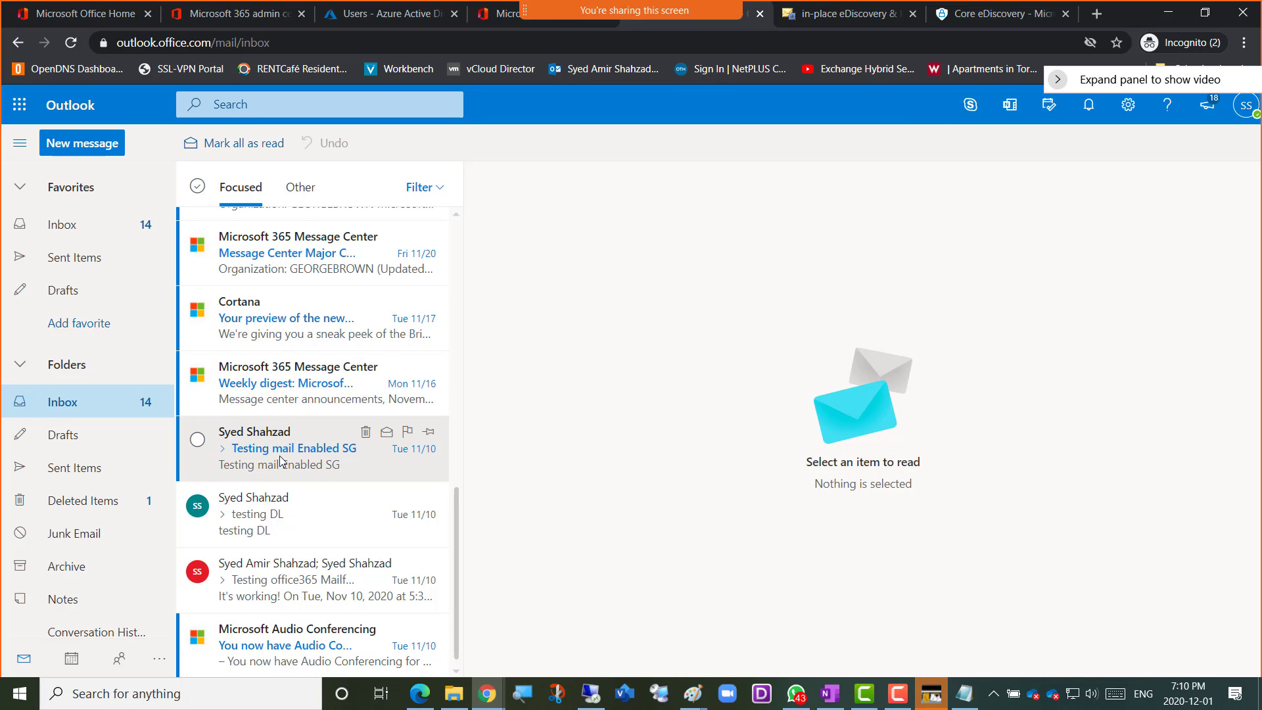
scroll(280, 460, "up", 8)
left_click(270, 239)
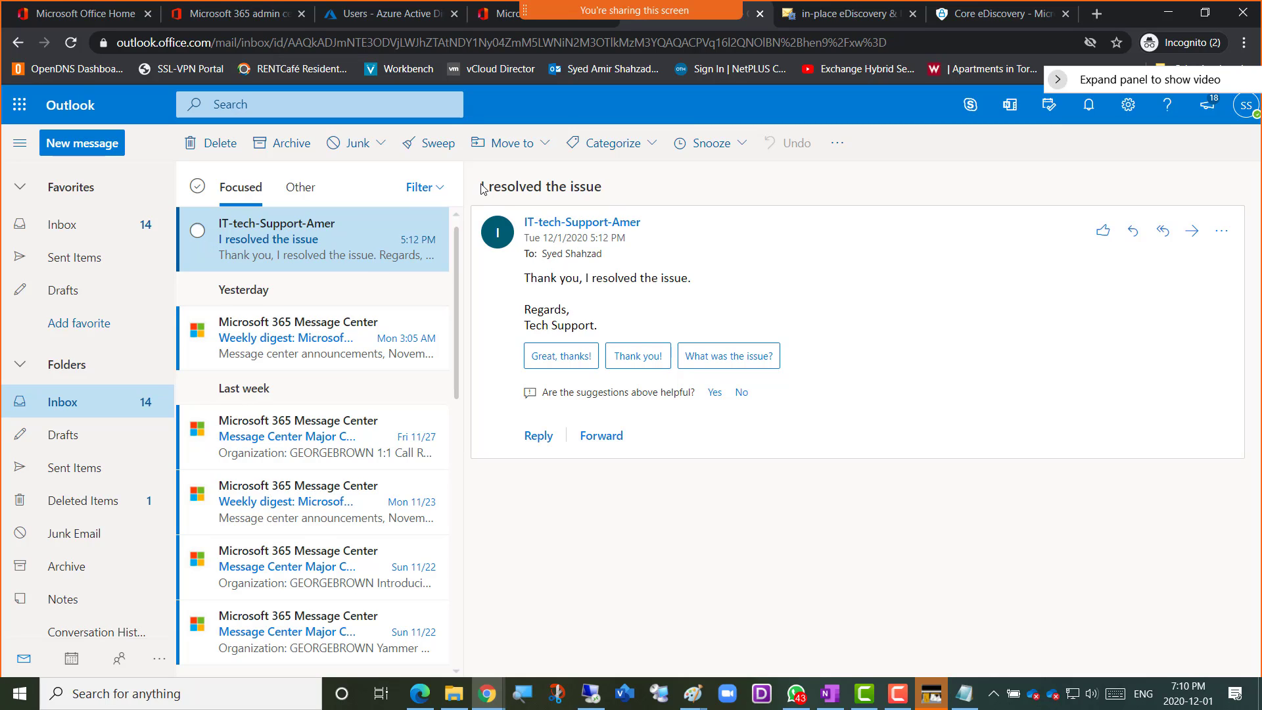
Copy the phrase "I resolved the issue" from the message's subject and body, and switch back to Microsoft 365 compliance
left_click_drag(480, 188, 603, 189)
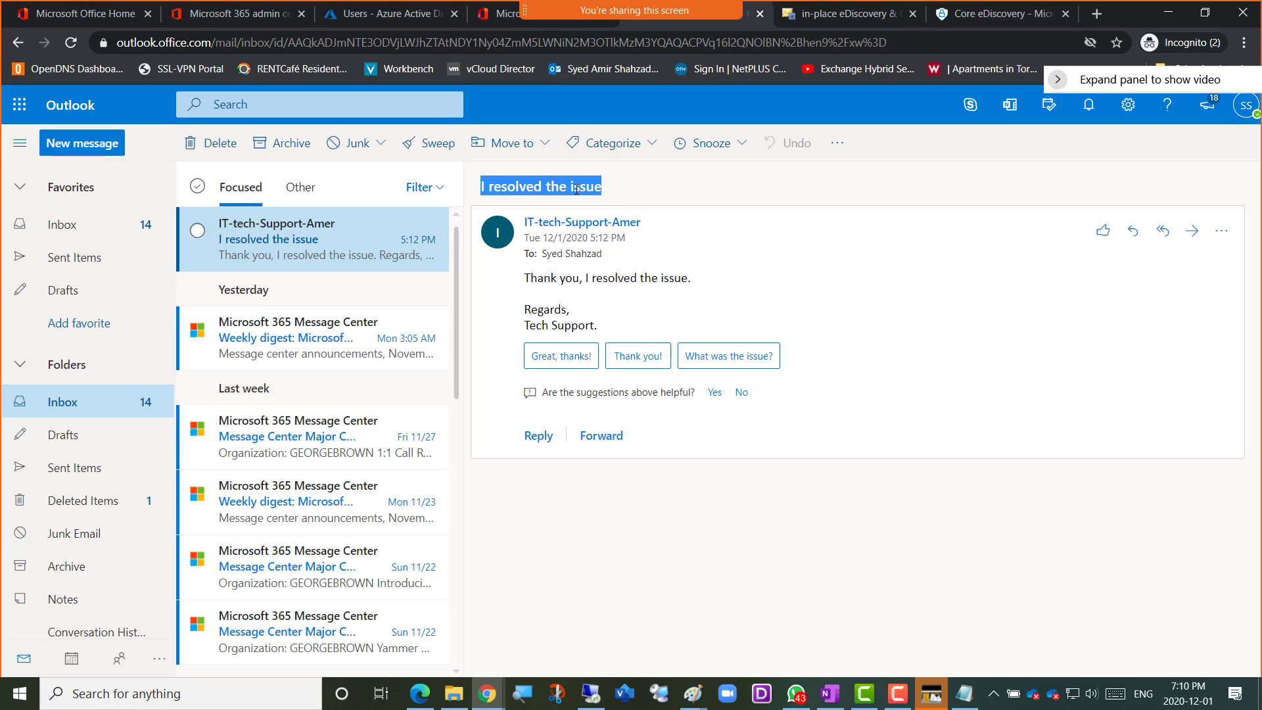
right_click(577, 190)
left_click(585, 200)
left_click_drag(687, 280, 587, 278)
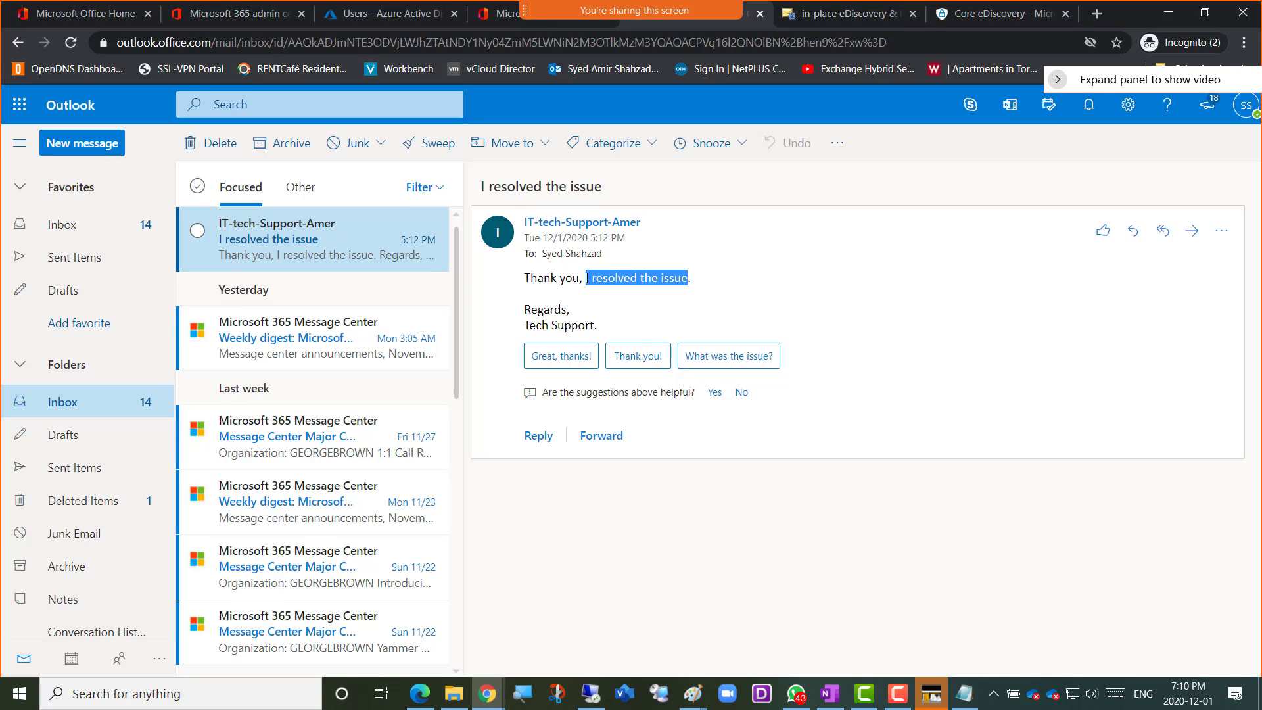
right_click(593, 279)
left_click(614, 292)
left_click(975, 18)
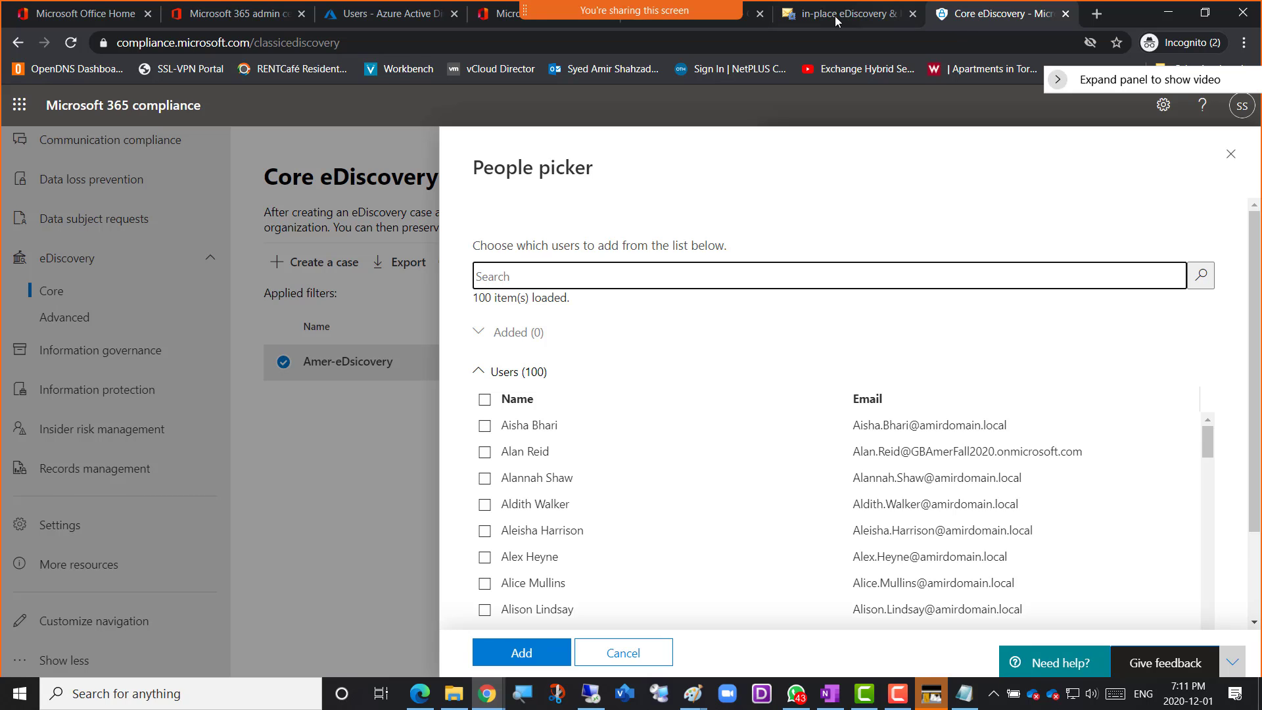
Return to the Outlook inbox, open the "Testing mail Enabled SG" message and select its body text
left_click(741, 26)
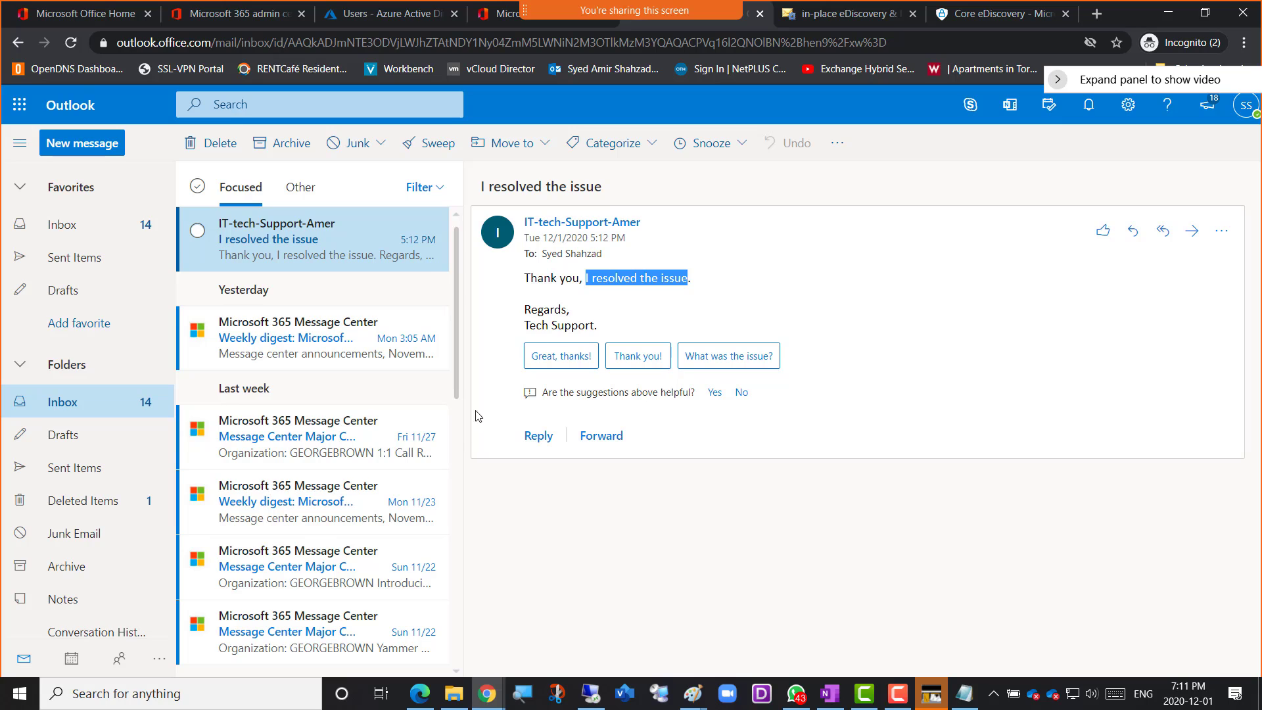
scroll(269, 369, "down", 5)
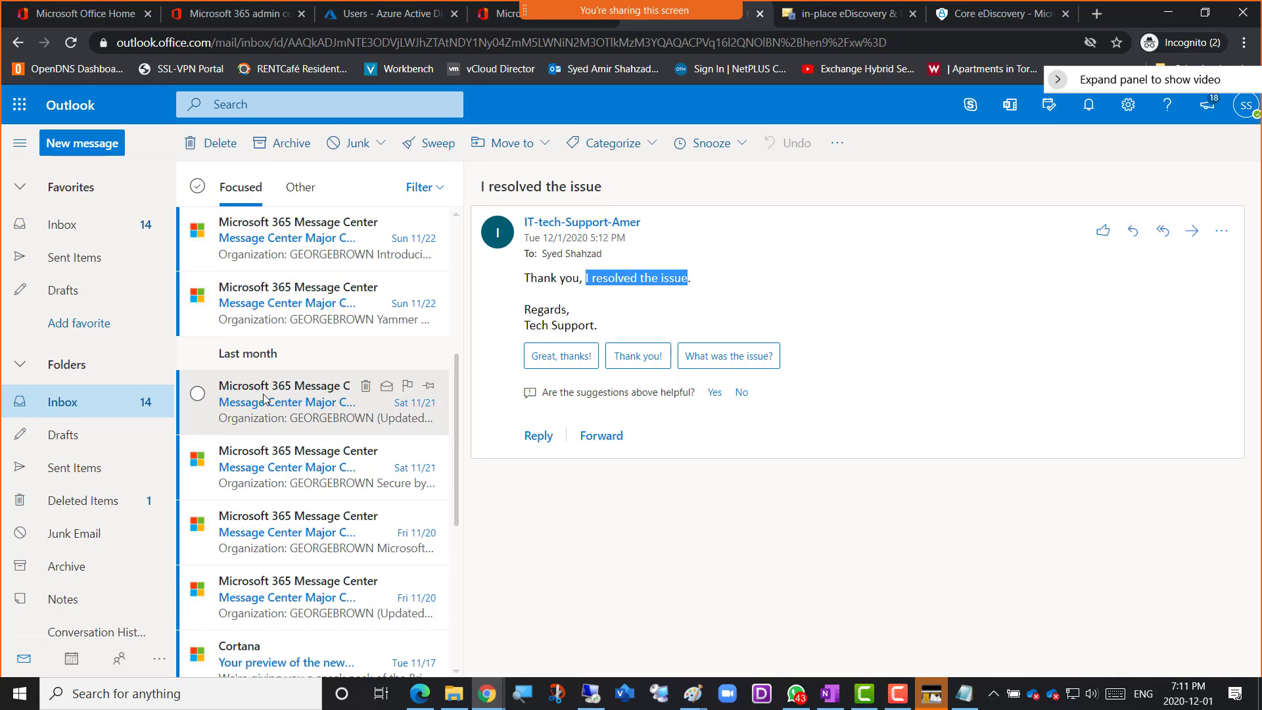
scroll(263, 437, "down", 1)
scroll(263, 437, "down", 2)
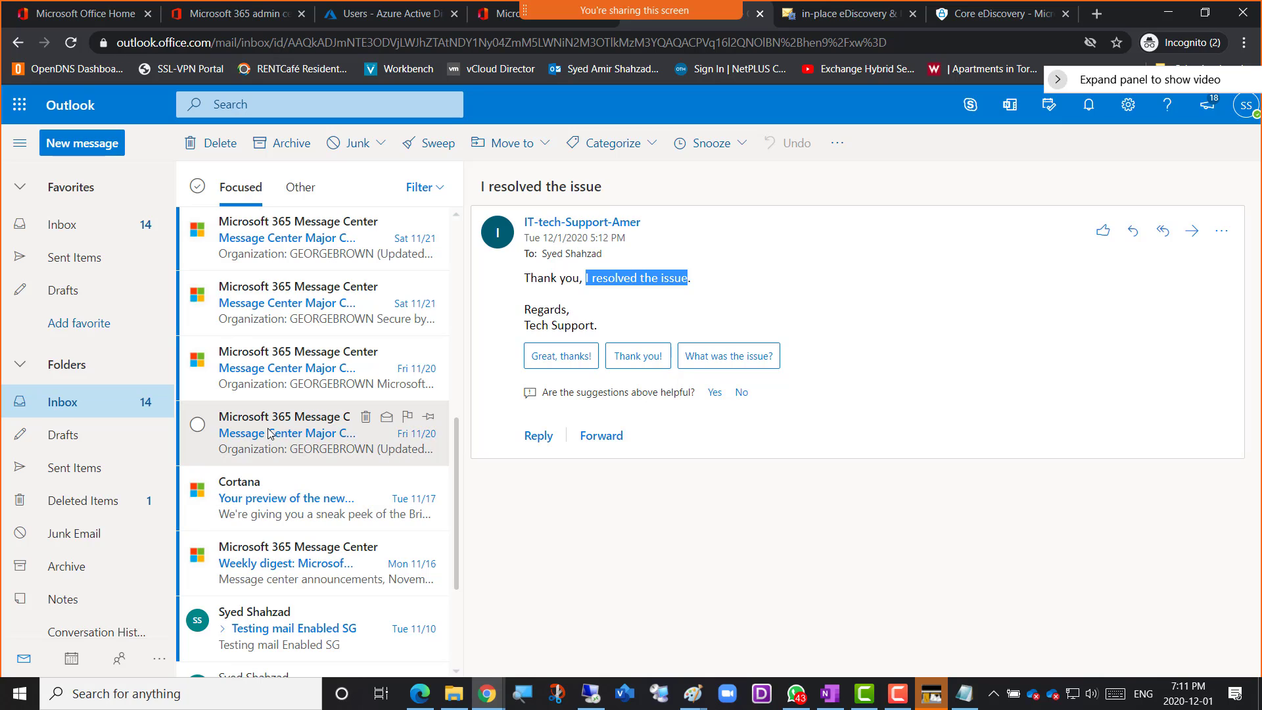
left_click(270, 433)
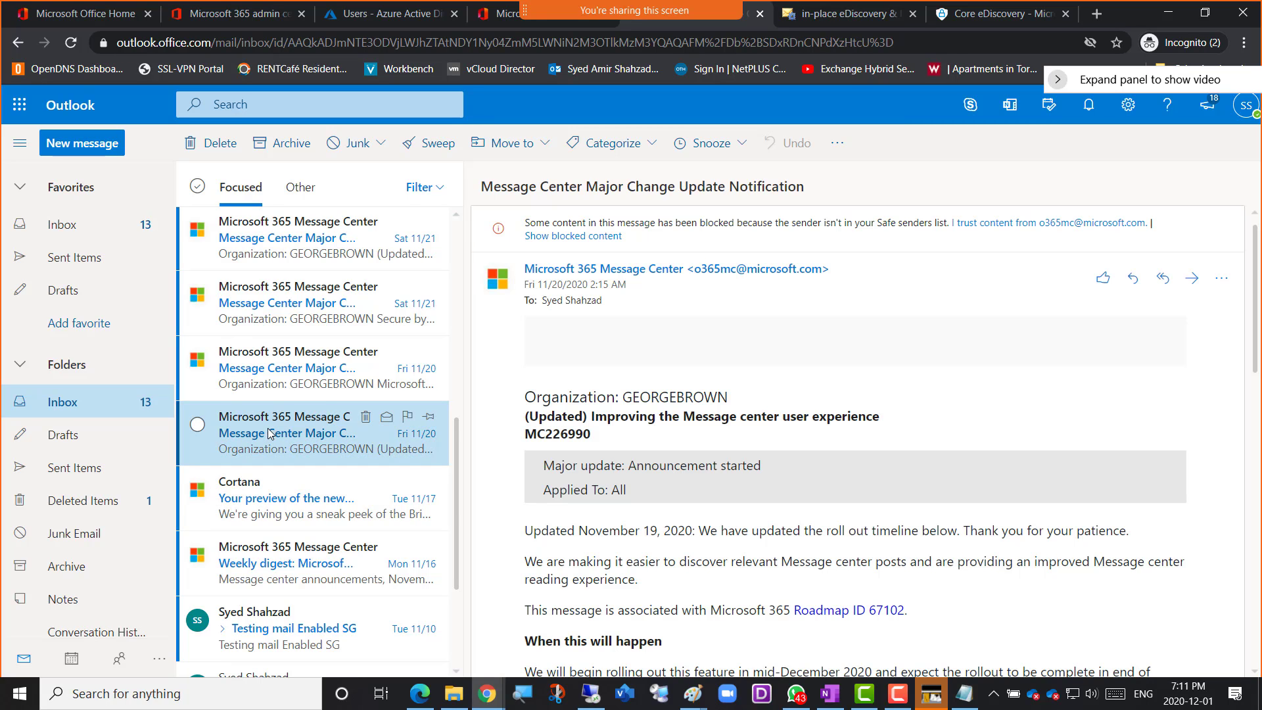
scroll(268, 433, "down", 3)
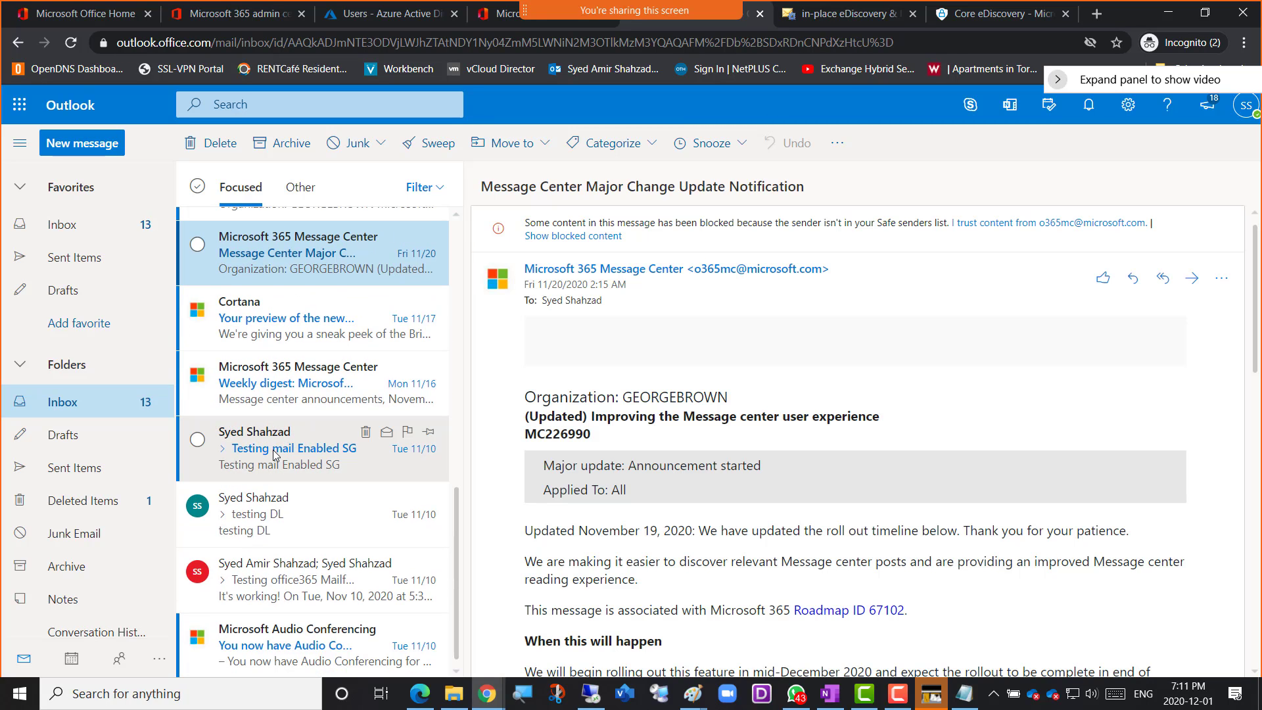
left_click(259, 453)
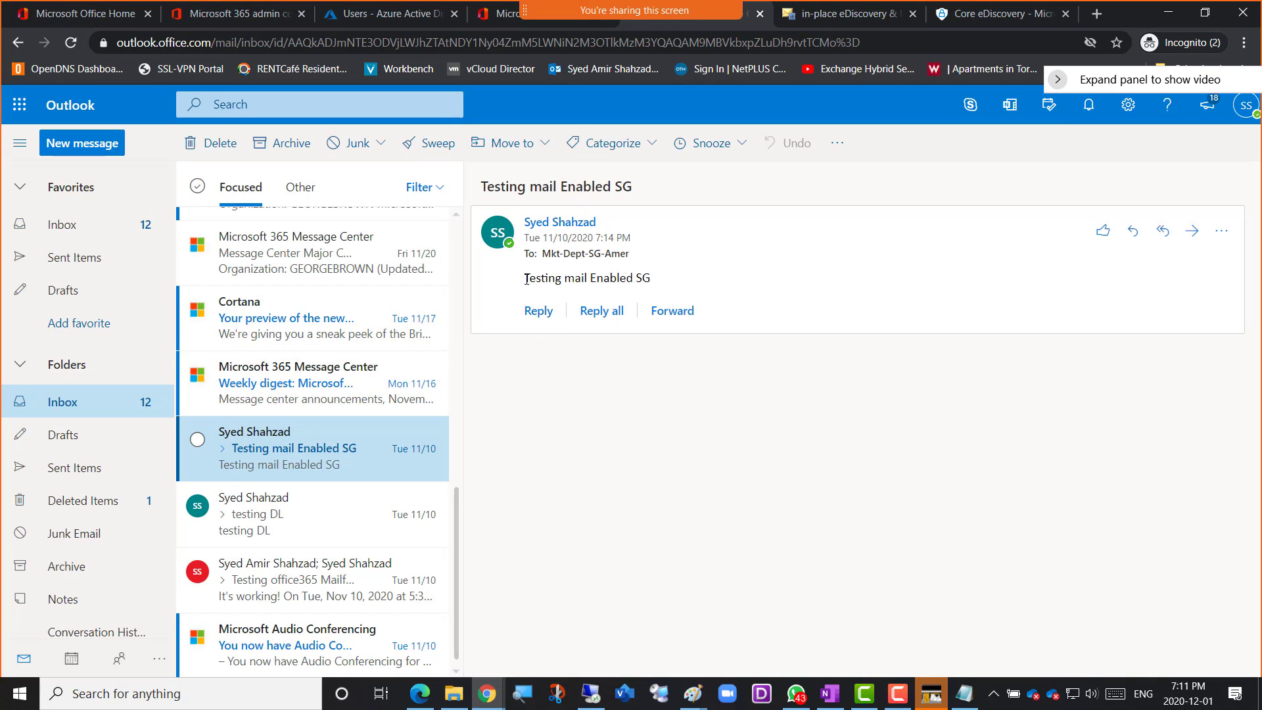
left_click_drag(526, 279, 655, 281)
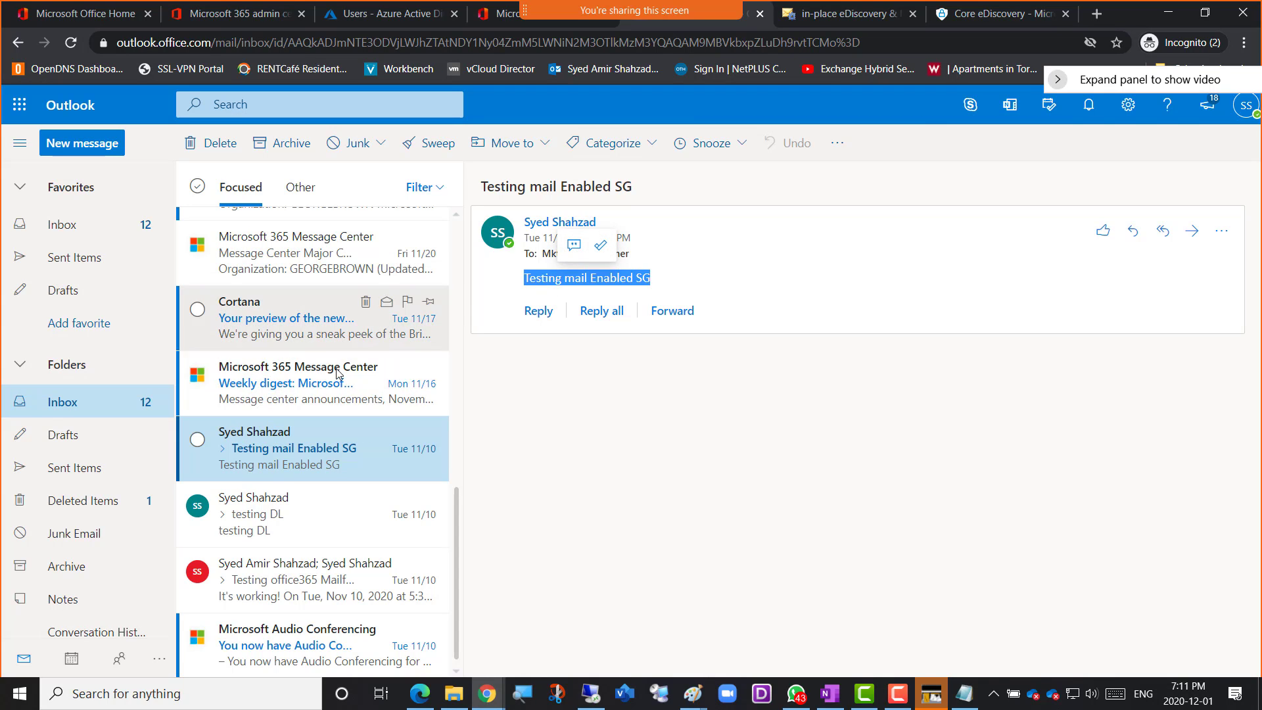
scroll(273, 401, "up", 10)
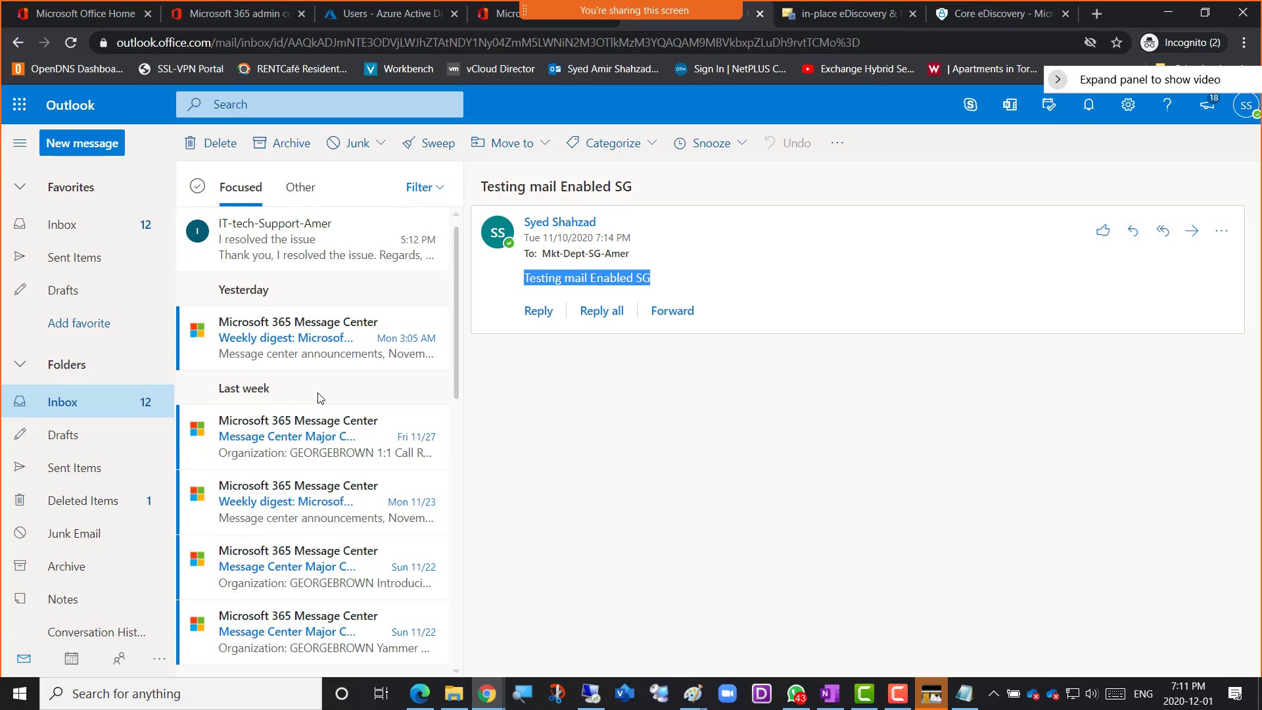
left_click(980, 16)
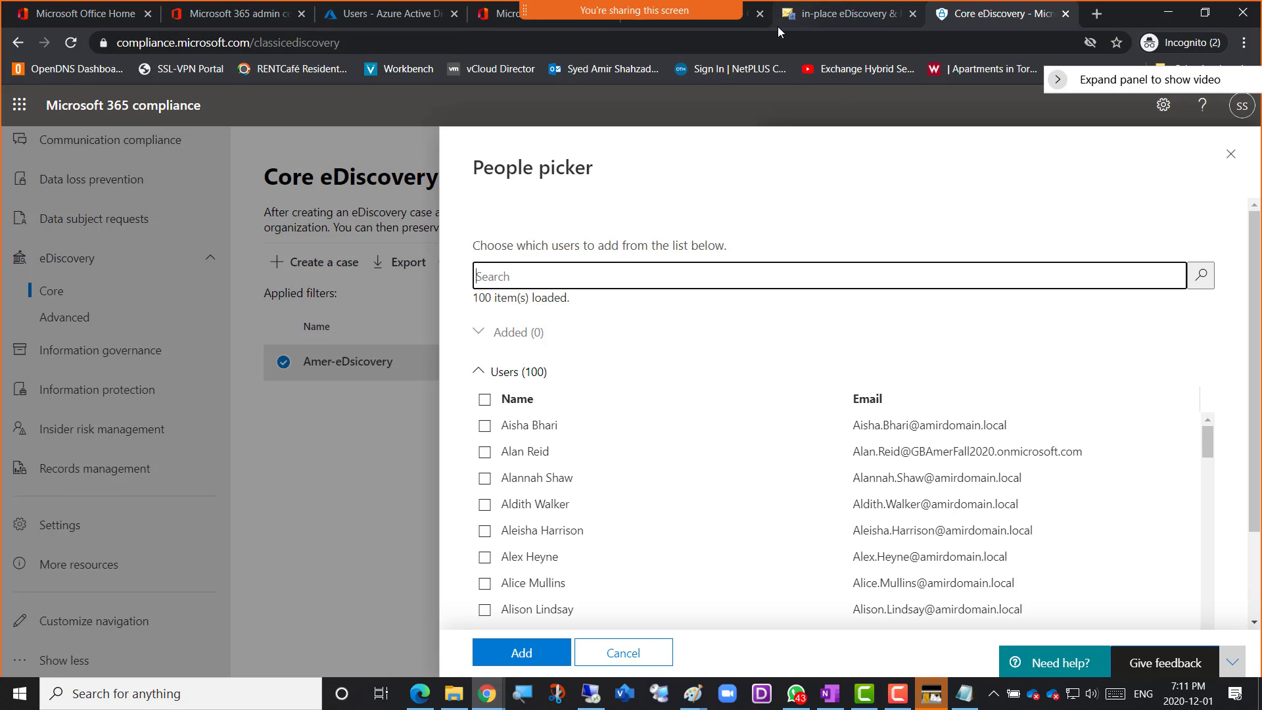
Check the signed-in Outlook account, copy the selected "Testing mail Enabled SG" text and return to the case's people picker
left_click(735, 25)
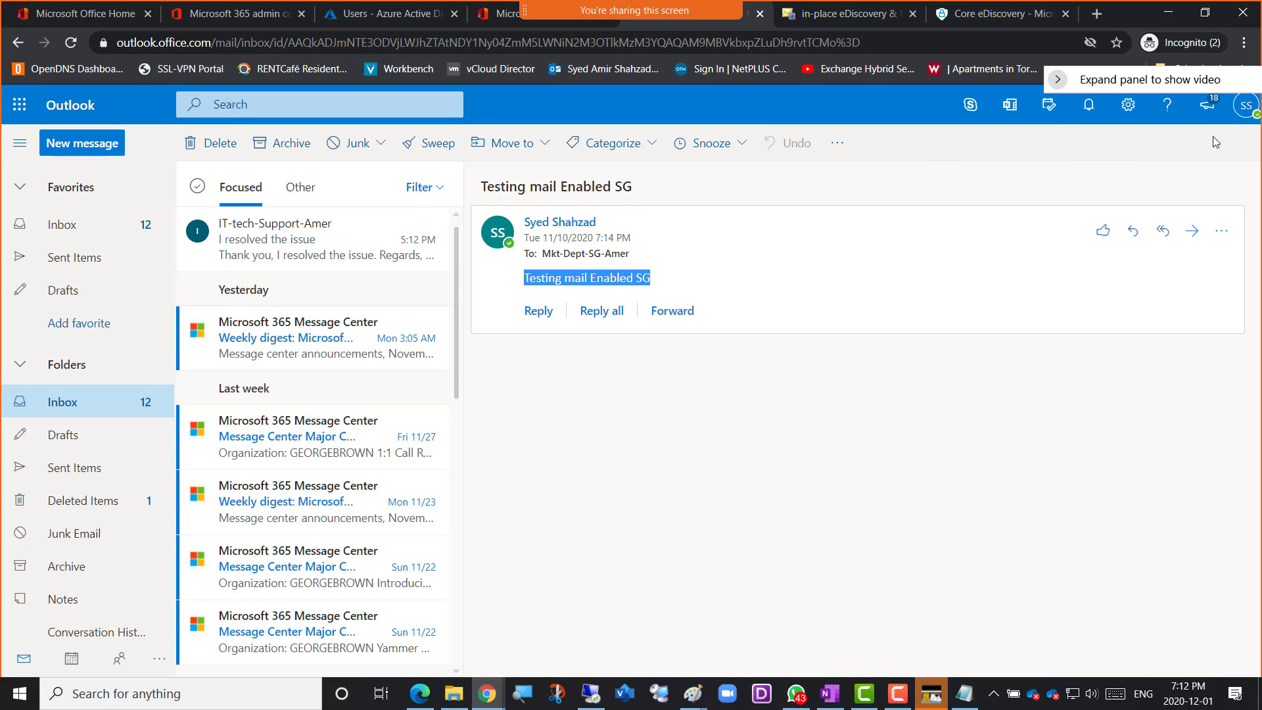
left_click(1245, 116)
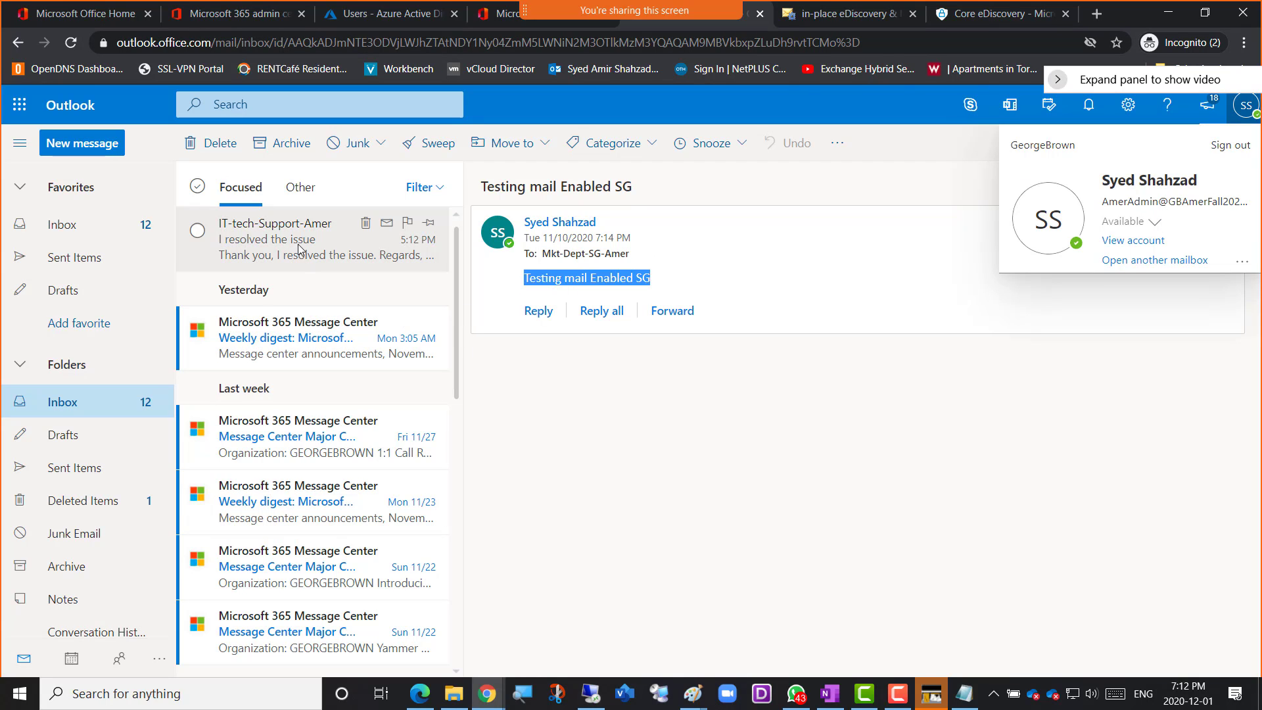
right_click(558, 276)
left_click(592, 291)
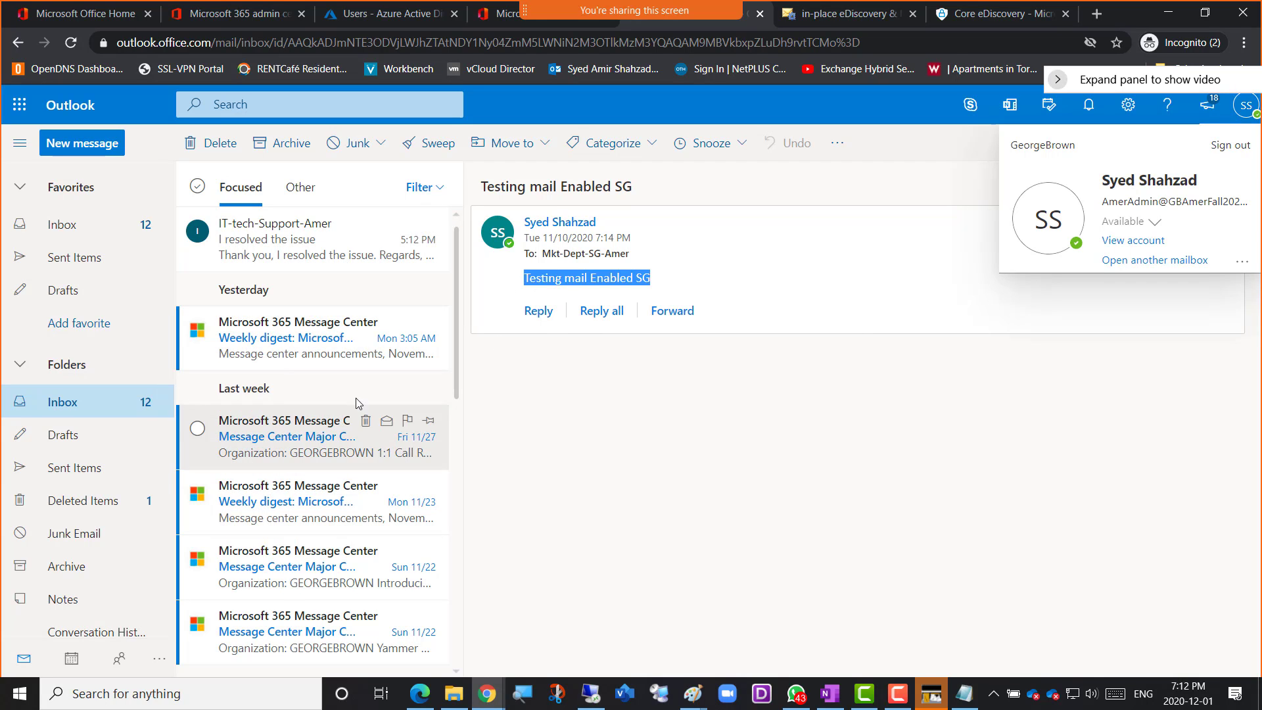
left_click(847, 13)
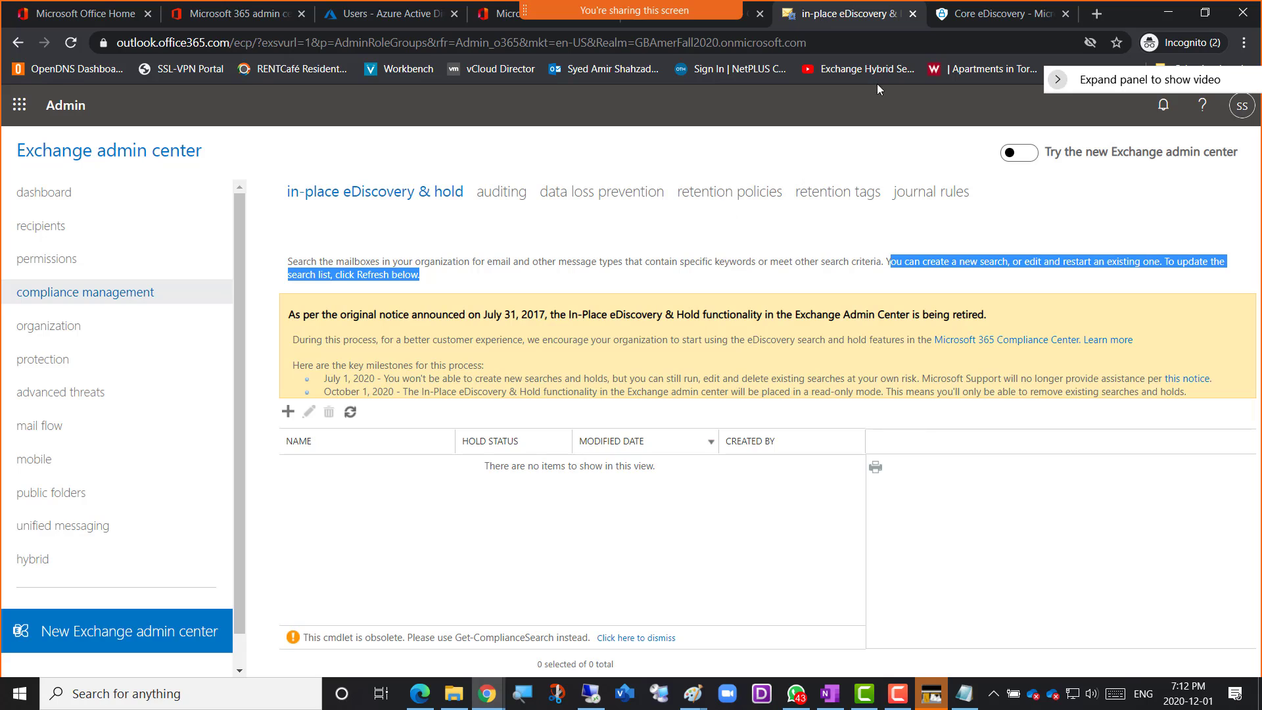
left_click(966, 13)
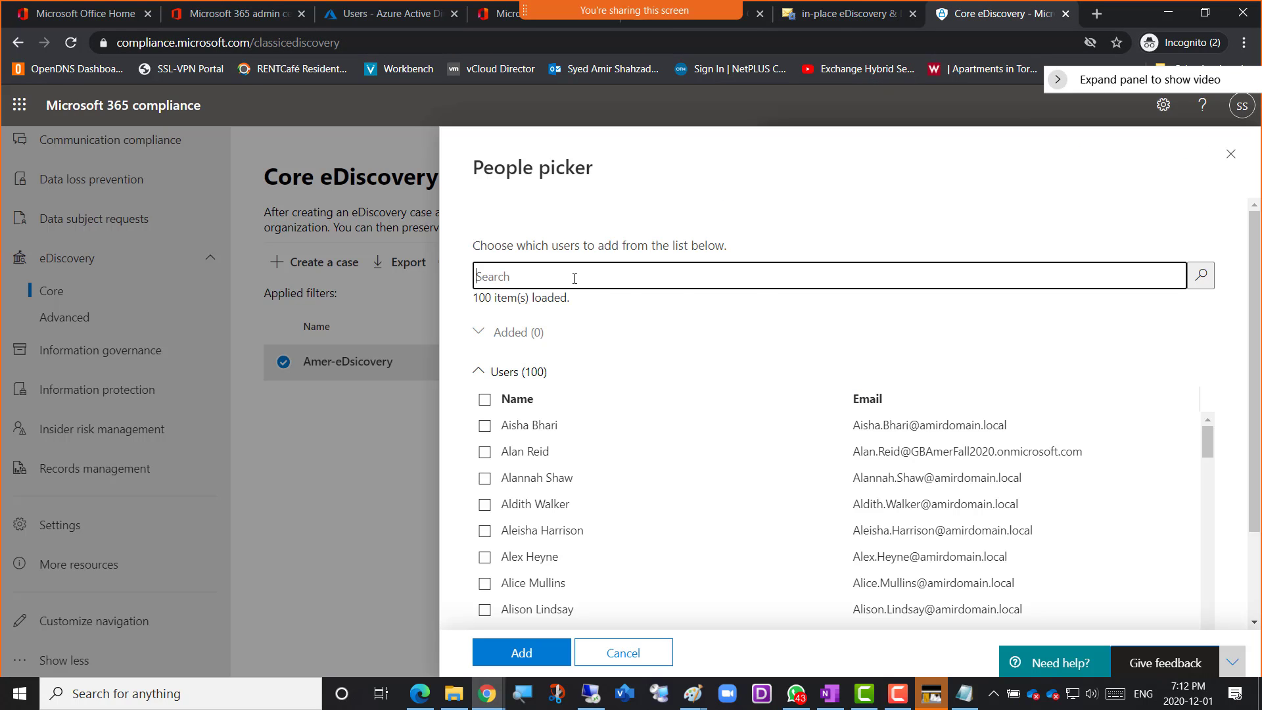
Search the people picker for ameradmin and try to add that account as a case member
type("ameradmin")
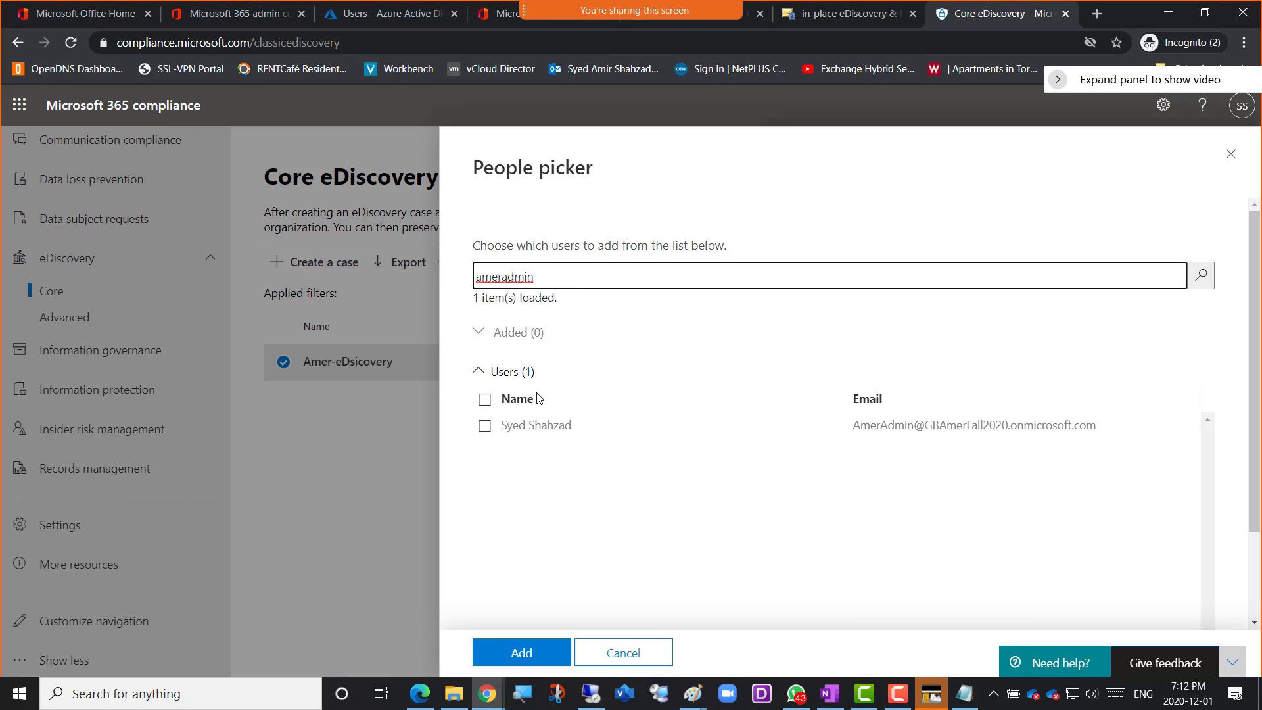
left_click(485, 434)
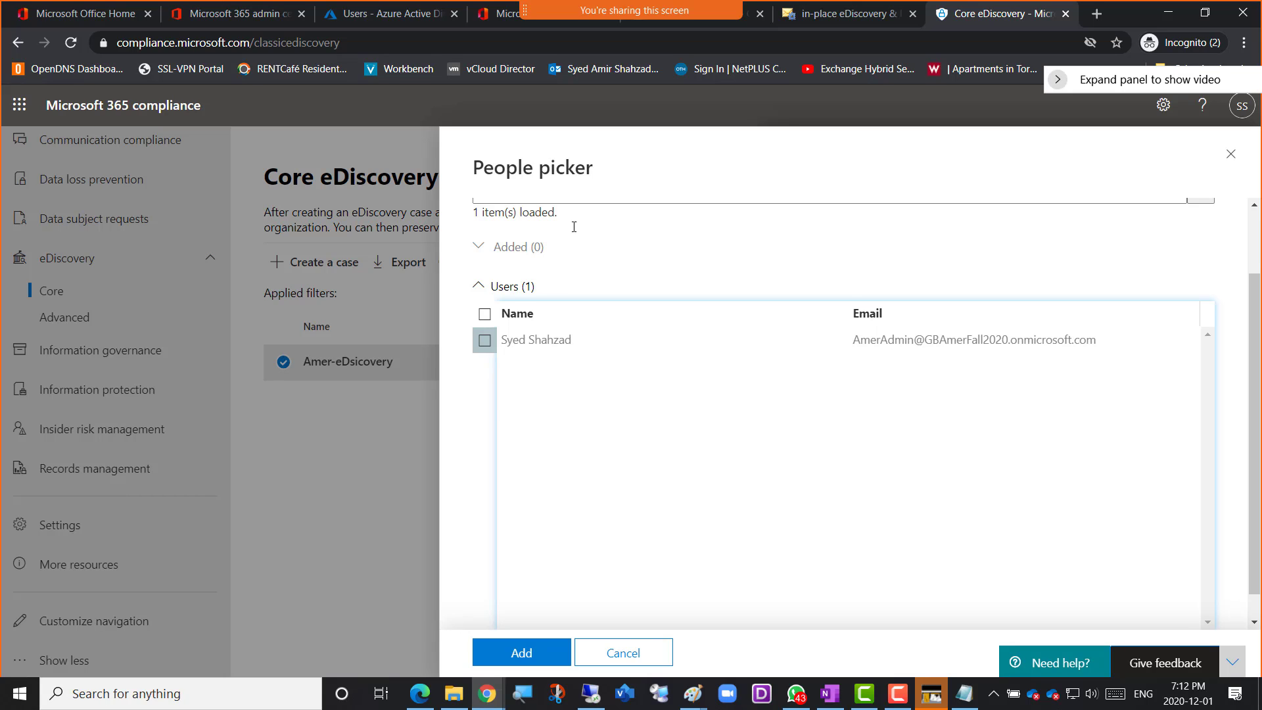
scroll(605, 324, "up", 2)
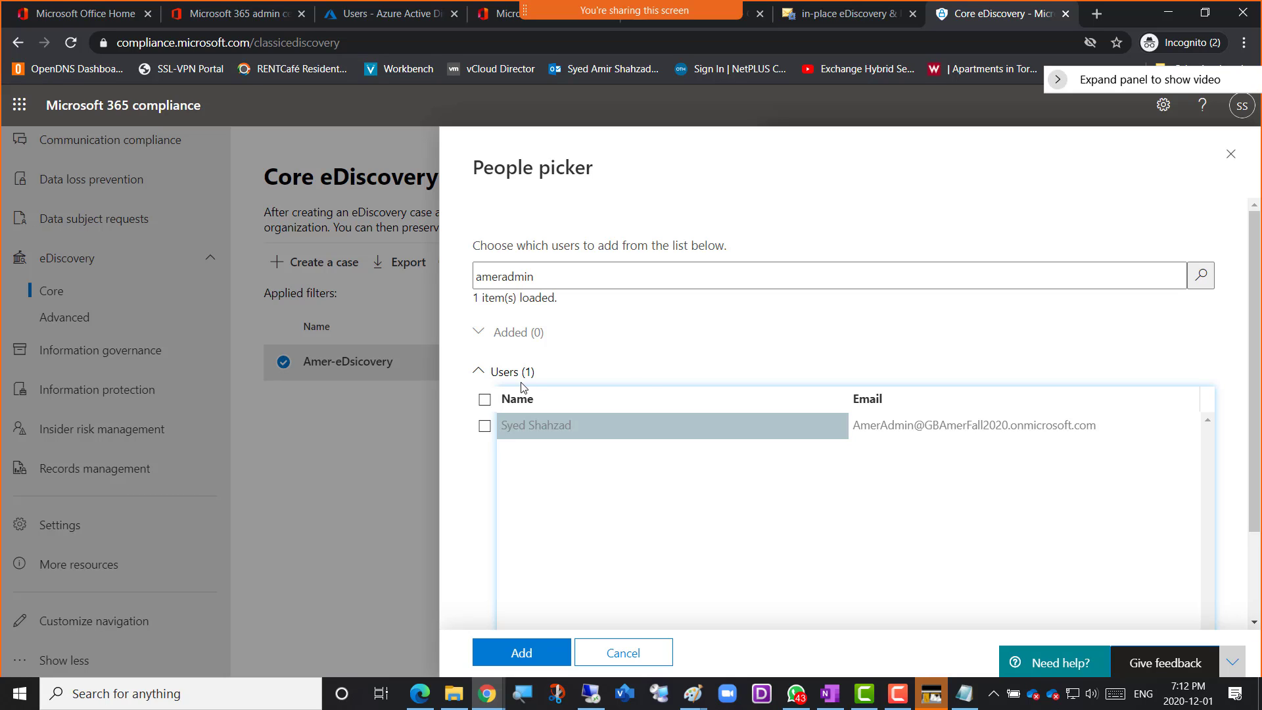
scroll(652, 379, "down", 2)
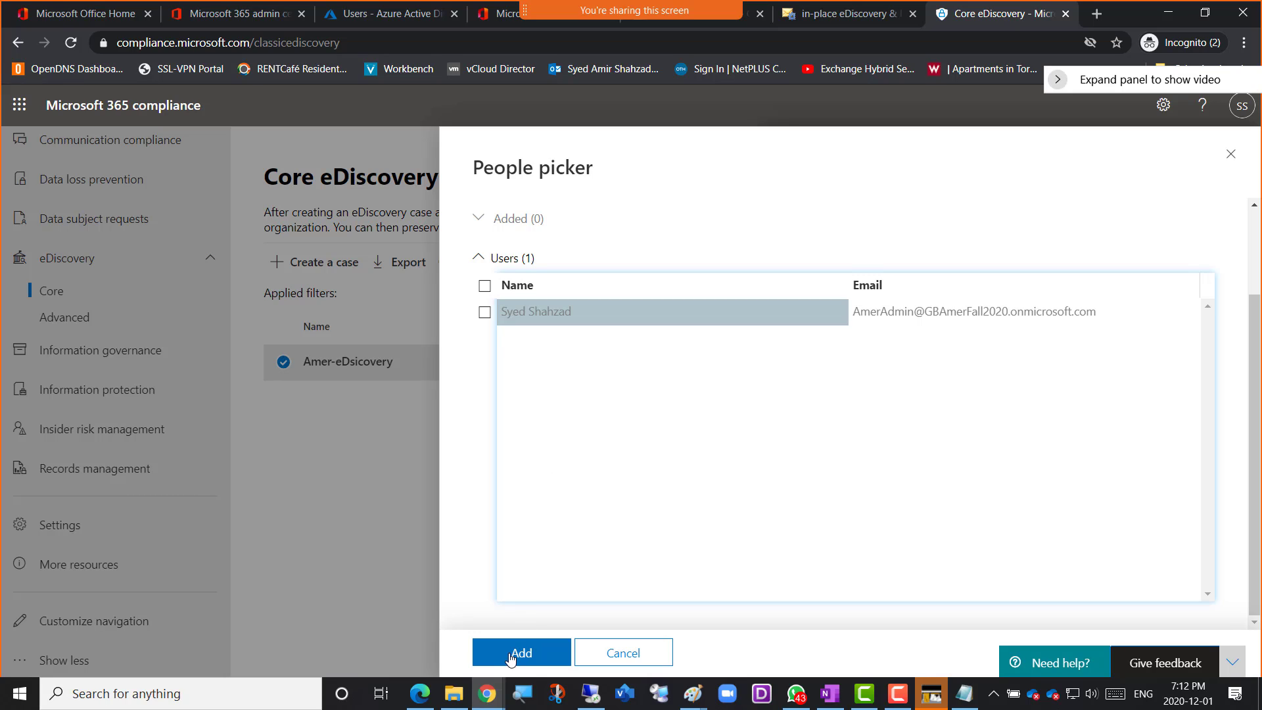
left_click(484, 313)
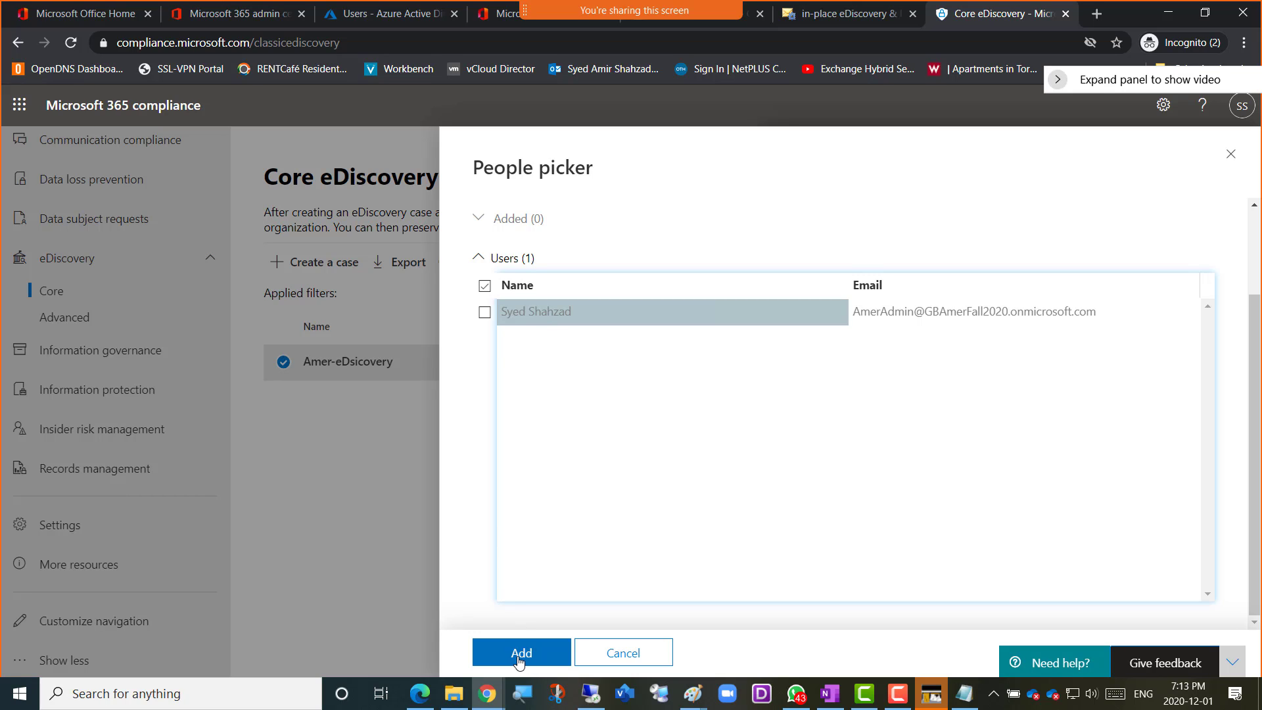
scroll(600, 487, "up", 2)
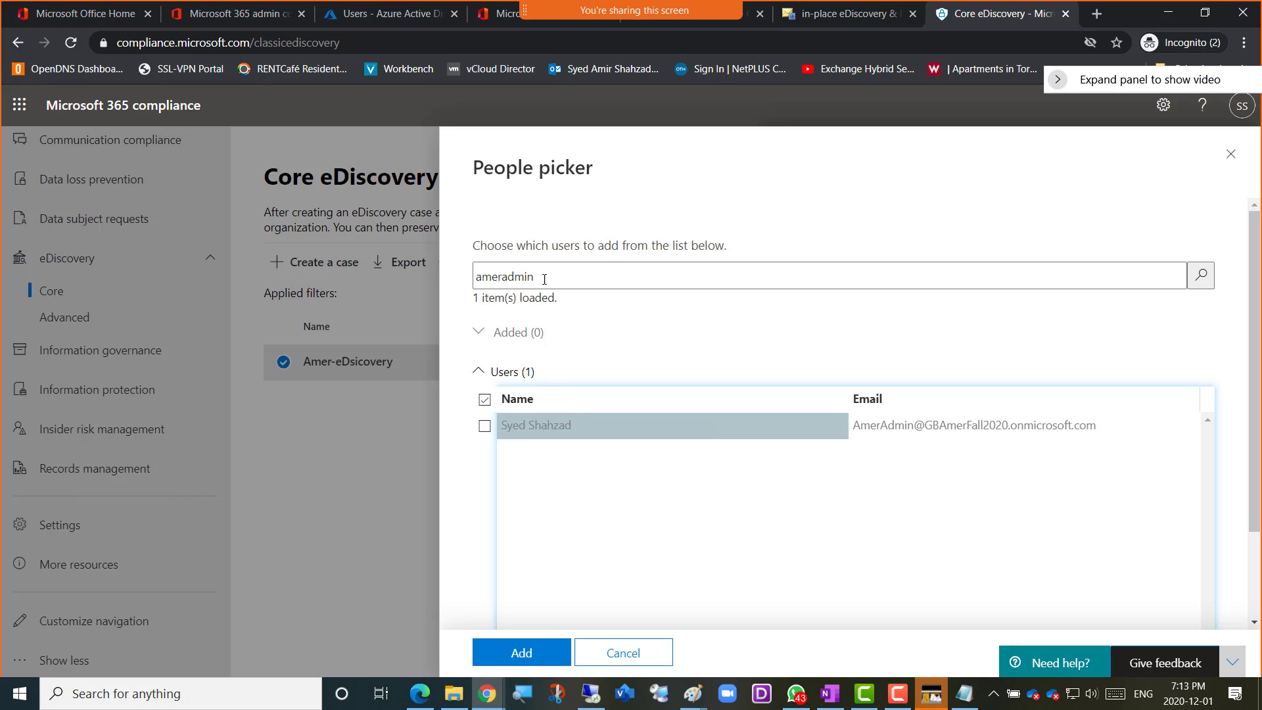
left_click(544, 278)
double_click(522, 276)
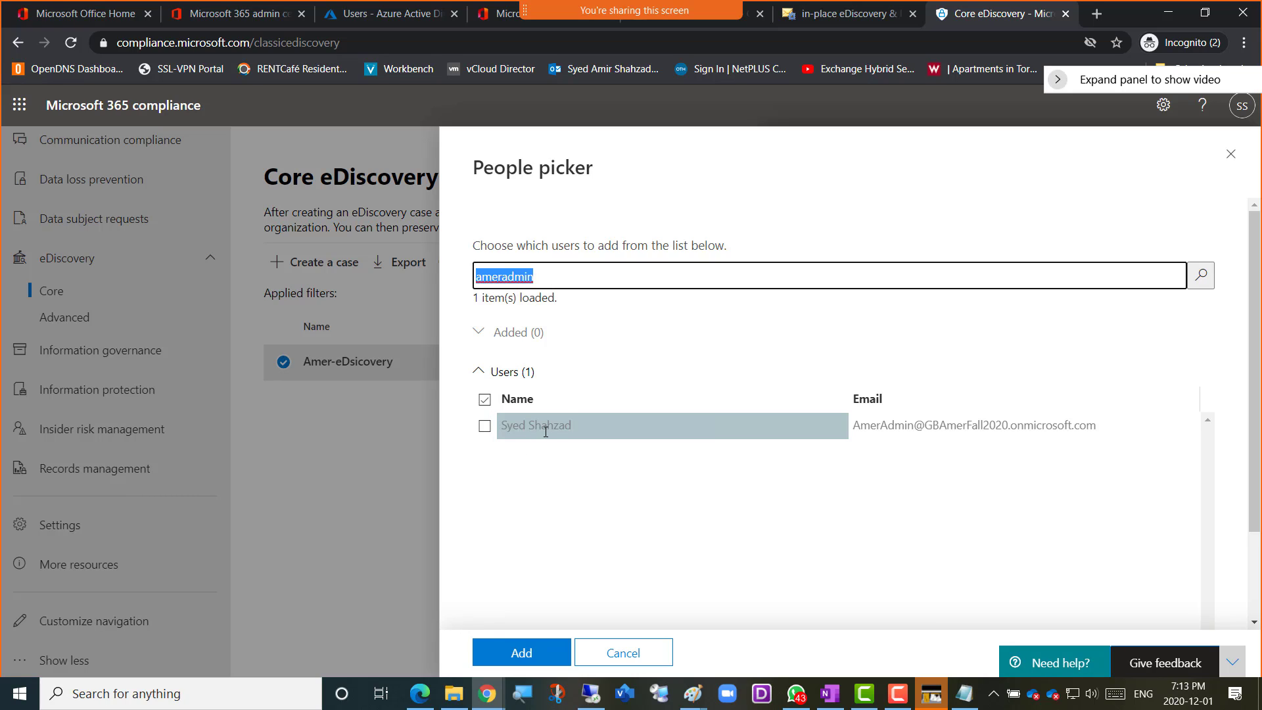
scroll(565, 469, "down", 2)
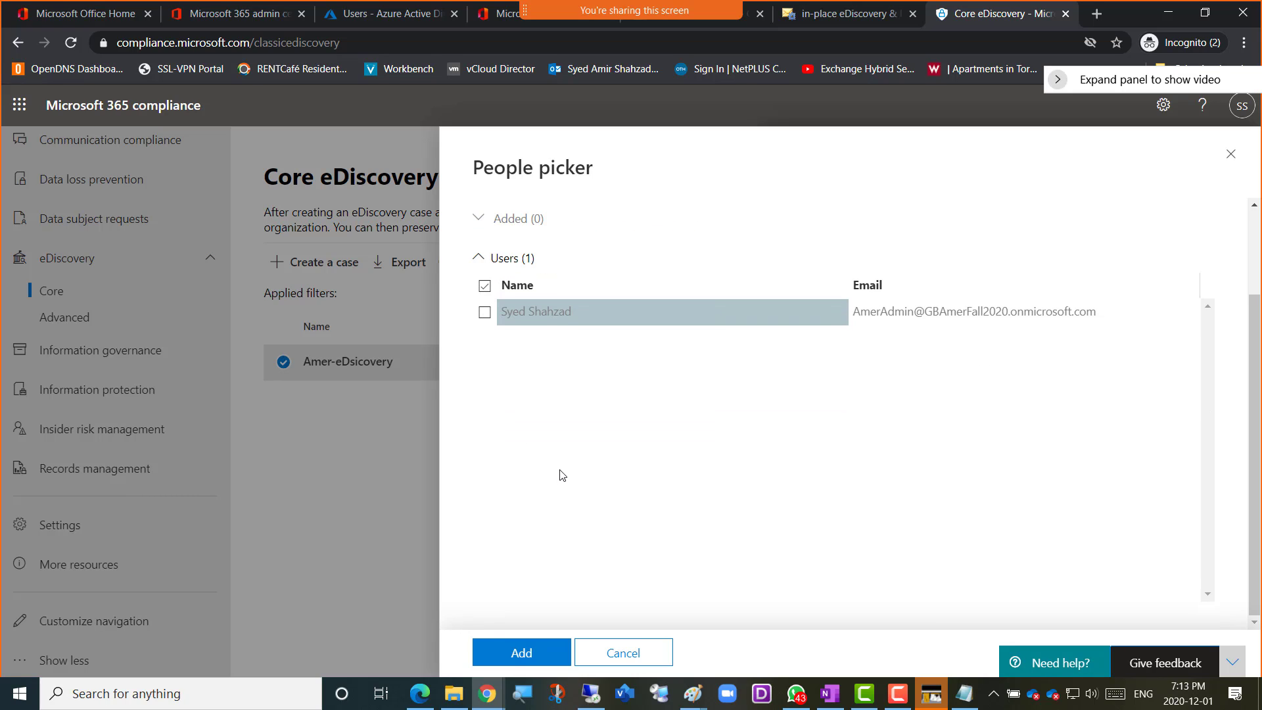
left_click(523, 652)
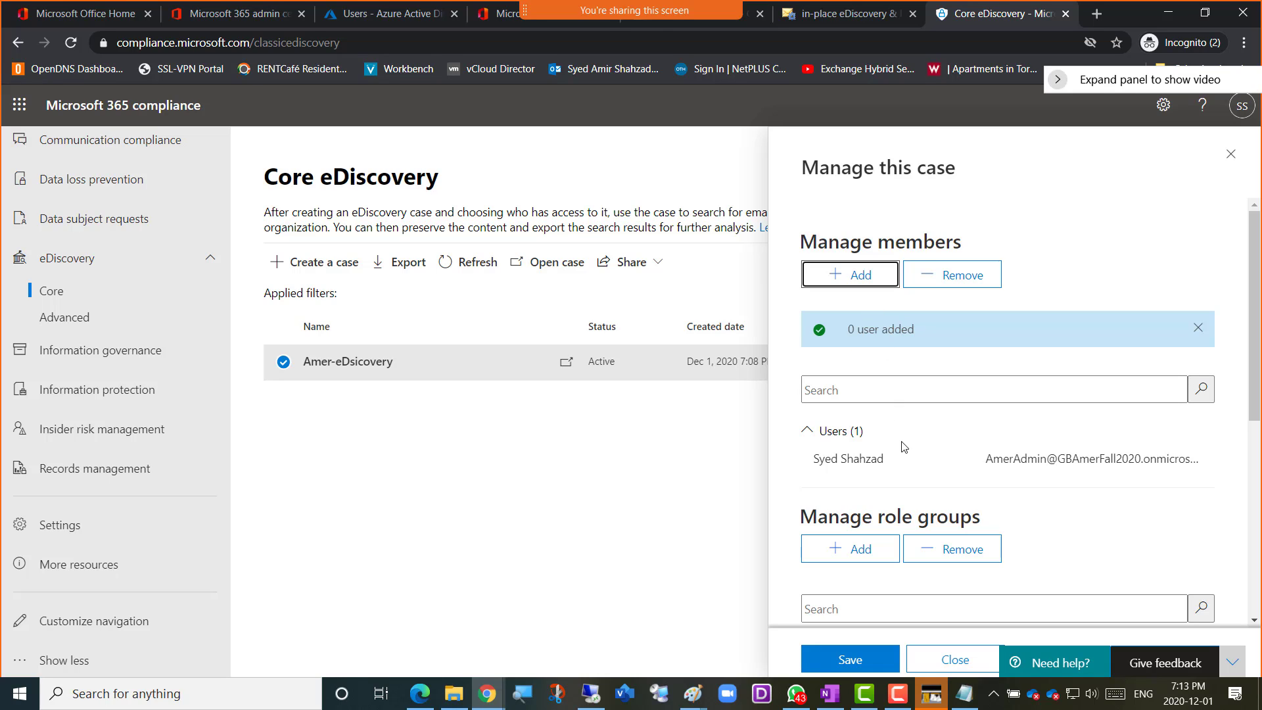
Search the people picker for amer01 and add the Amer01 user to the case's members
left_click(837, 281)
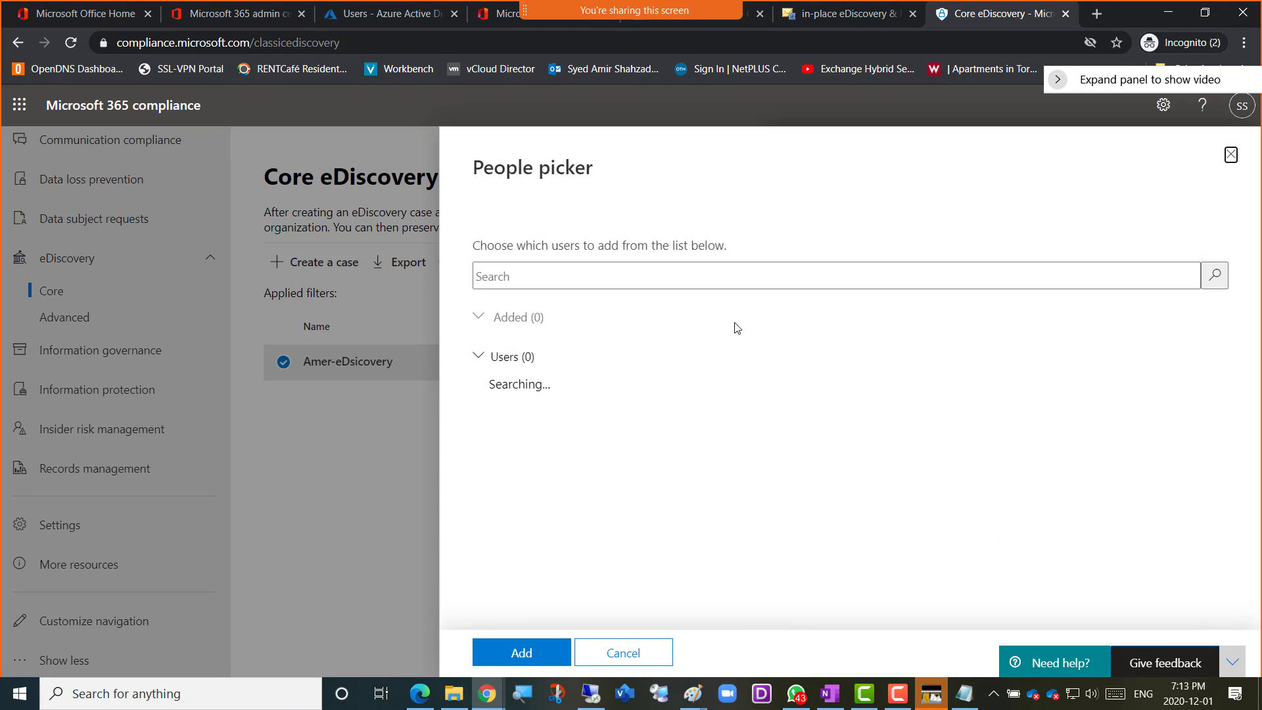
left_click(570, 277)
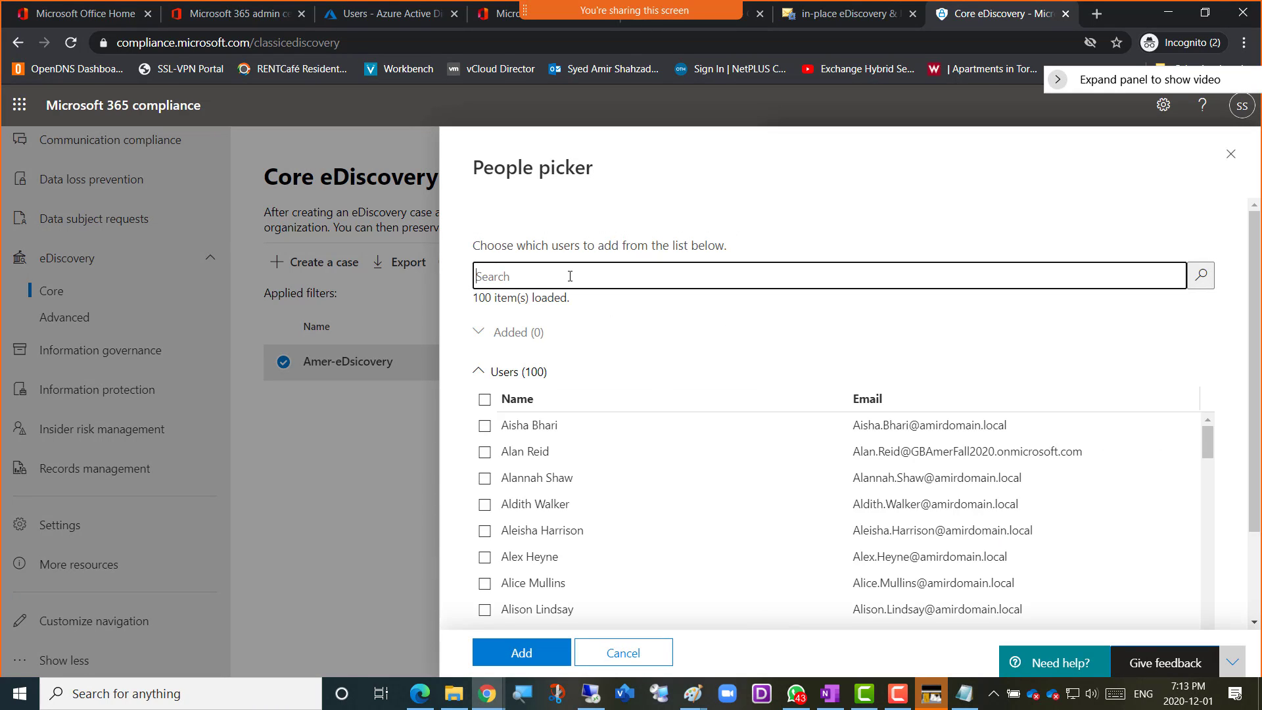
type("amer01")
key("Return")
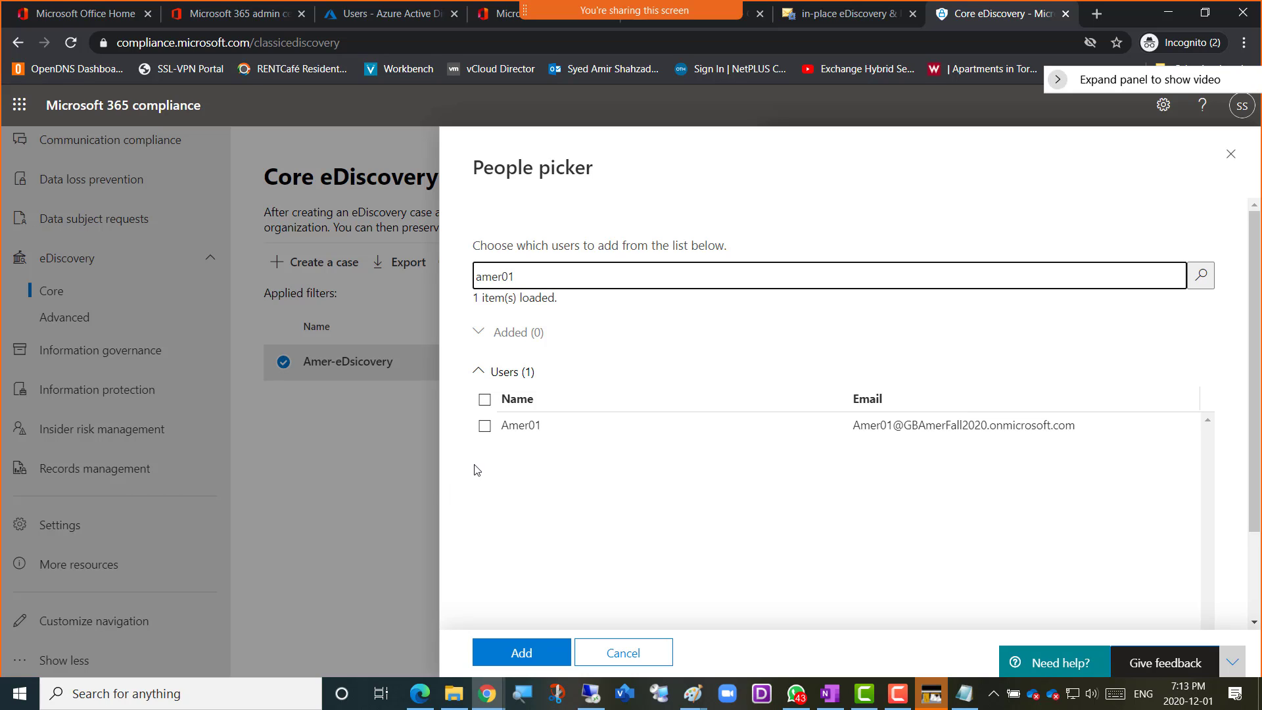
left_click(484, 401)
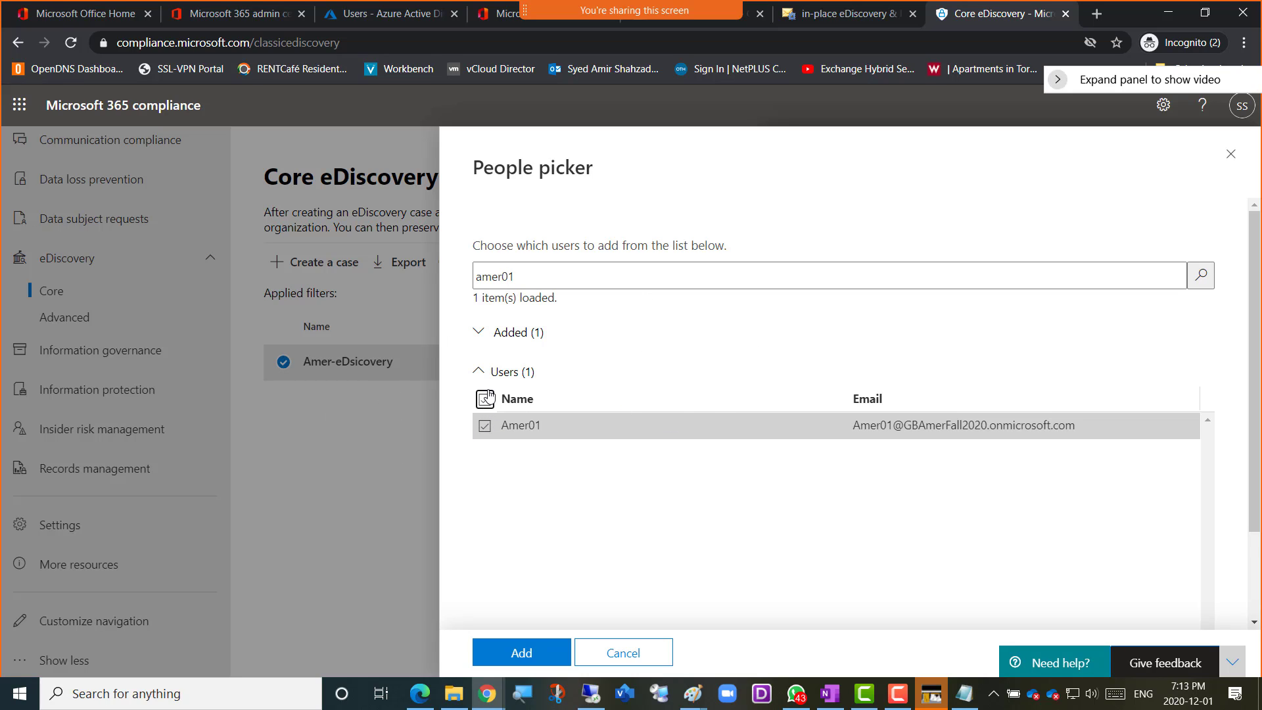
left_click_drag(516, 276, 466, 276)
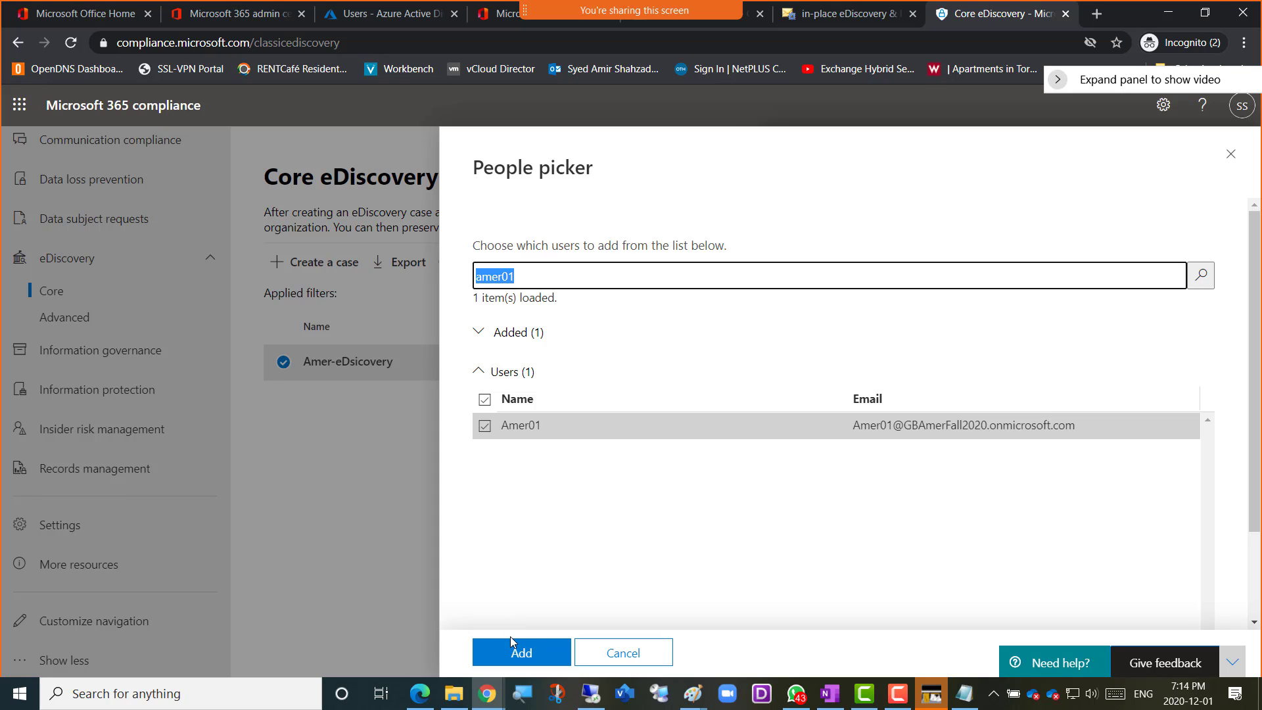
left_click(517, 660)
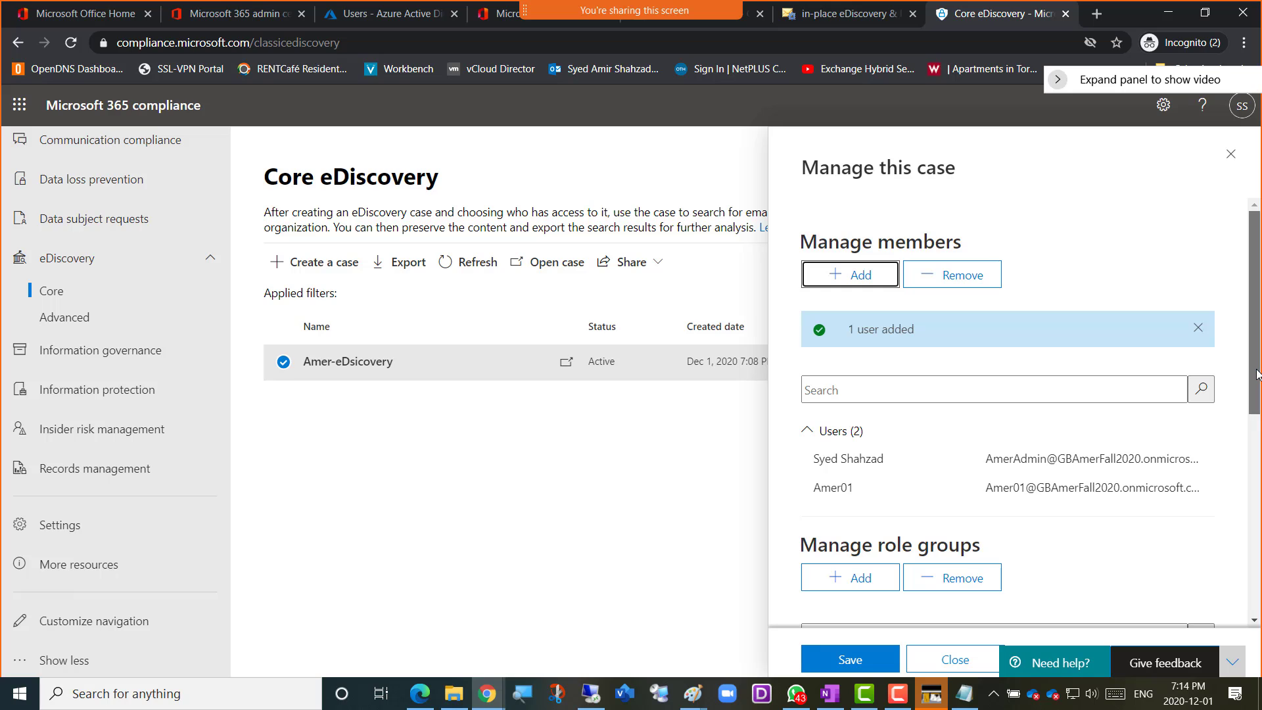
Look through the role groups that can be added to the case, and leave the picker without adding any
left_click_drag(1257, 373, 1256, 498)
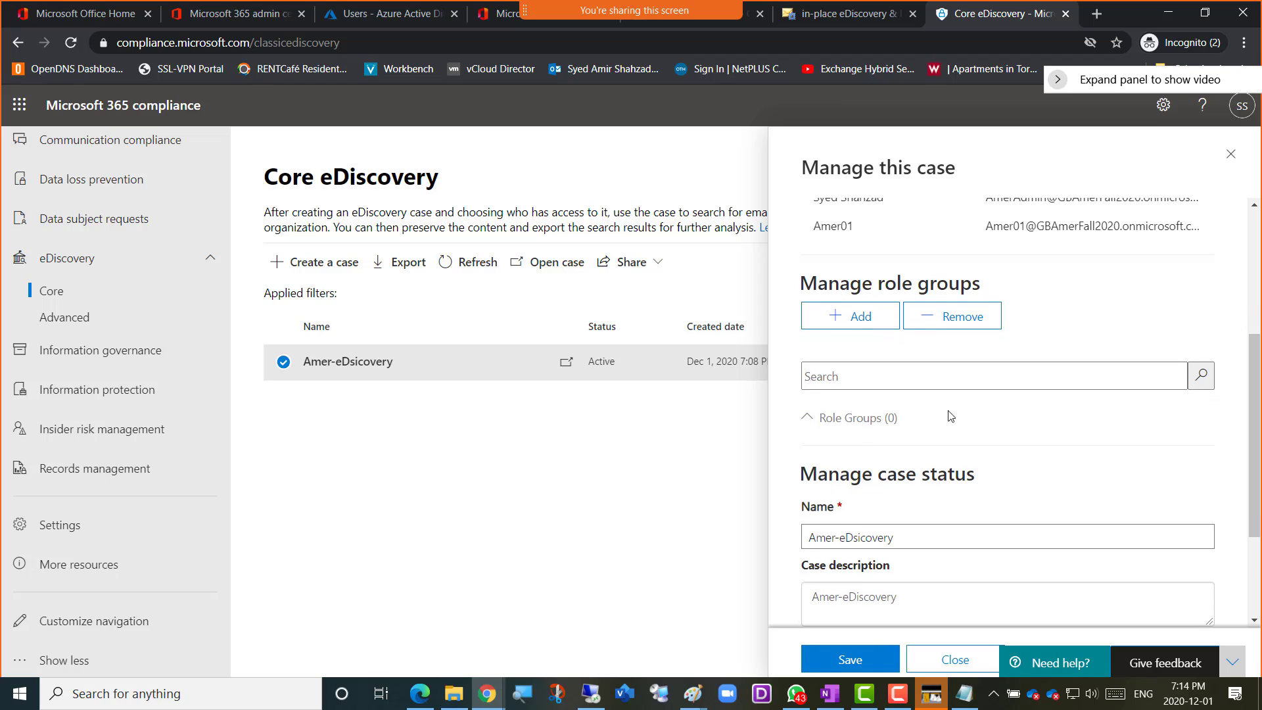
left_click(853, 329)
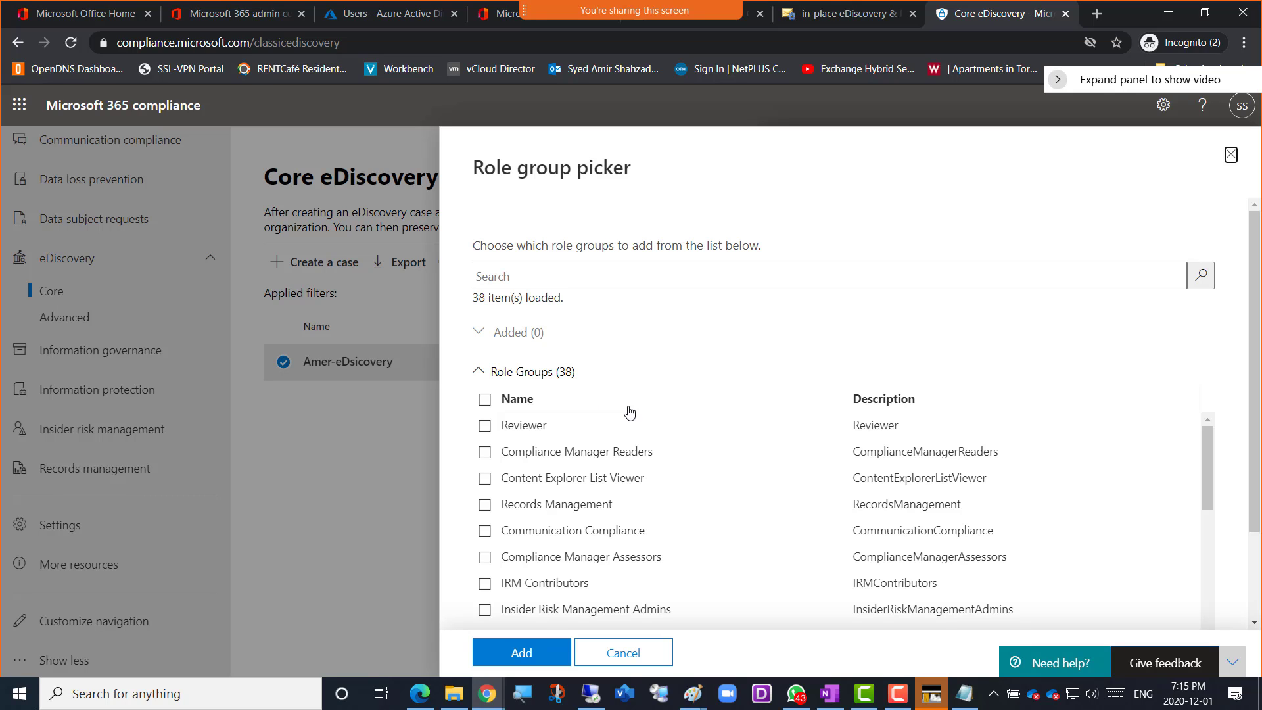
scroll(654, 516, "down", 10)
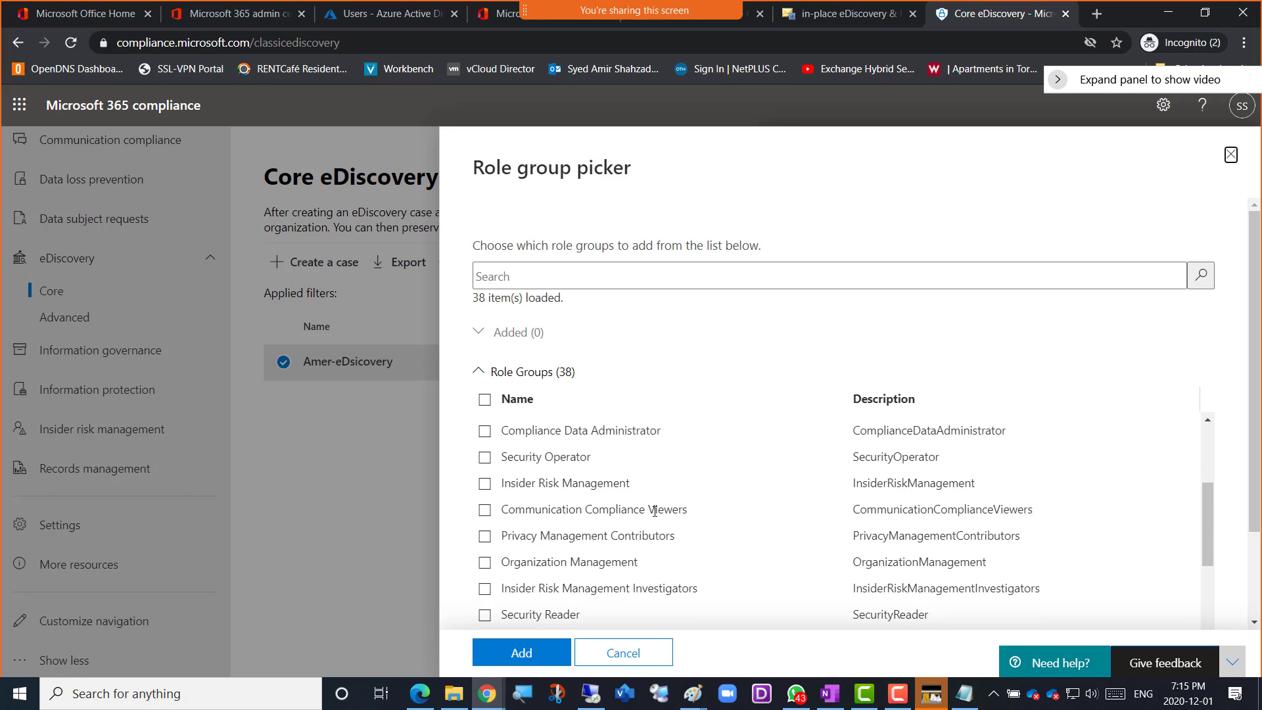
scroll(654, 516, "down", 3)
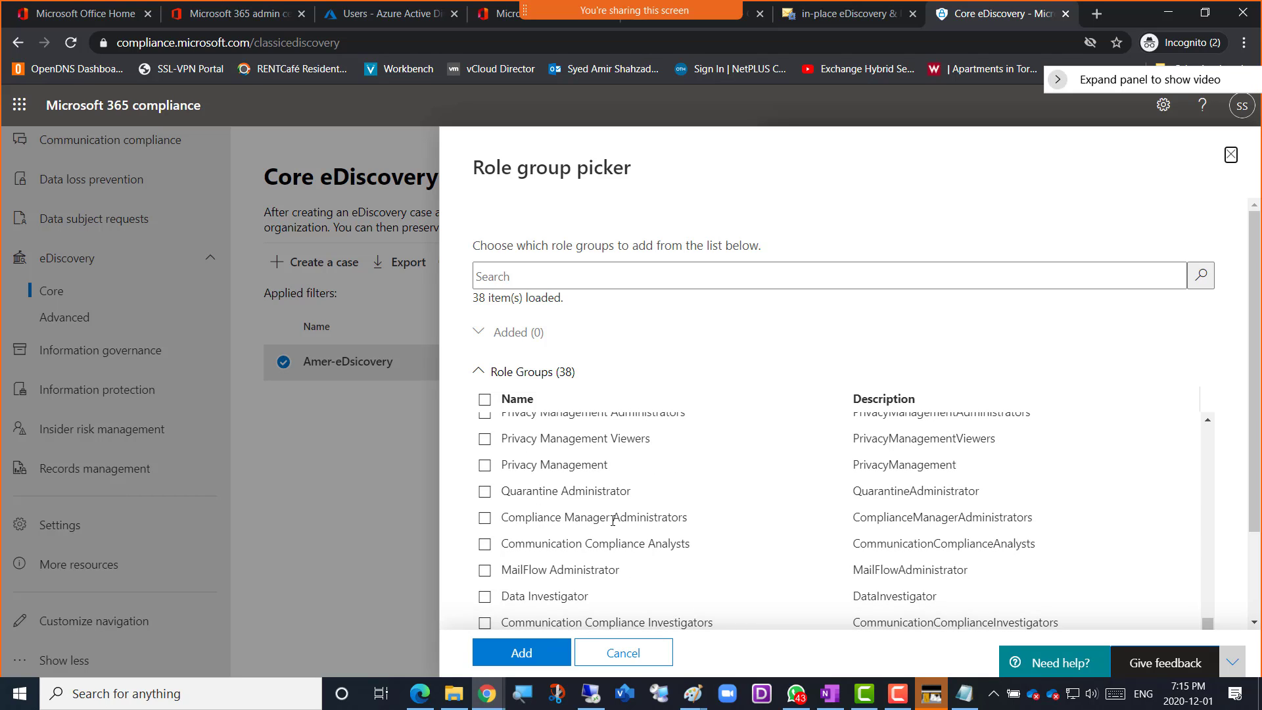
scroll(550, 521, "up", 5)
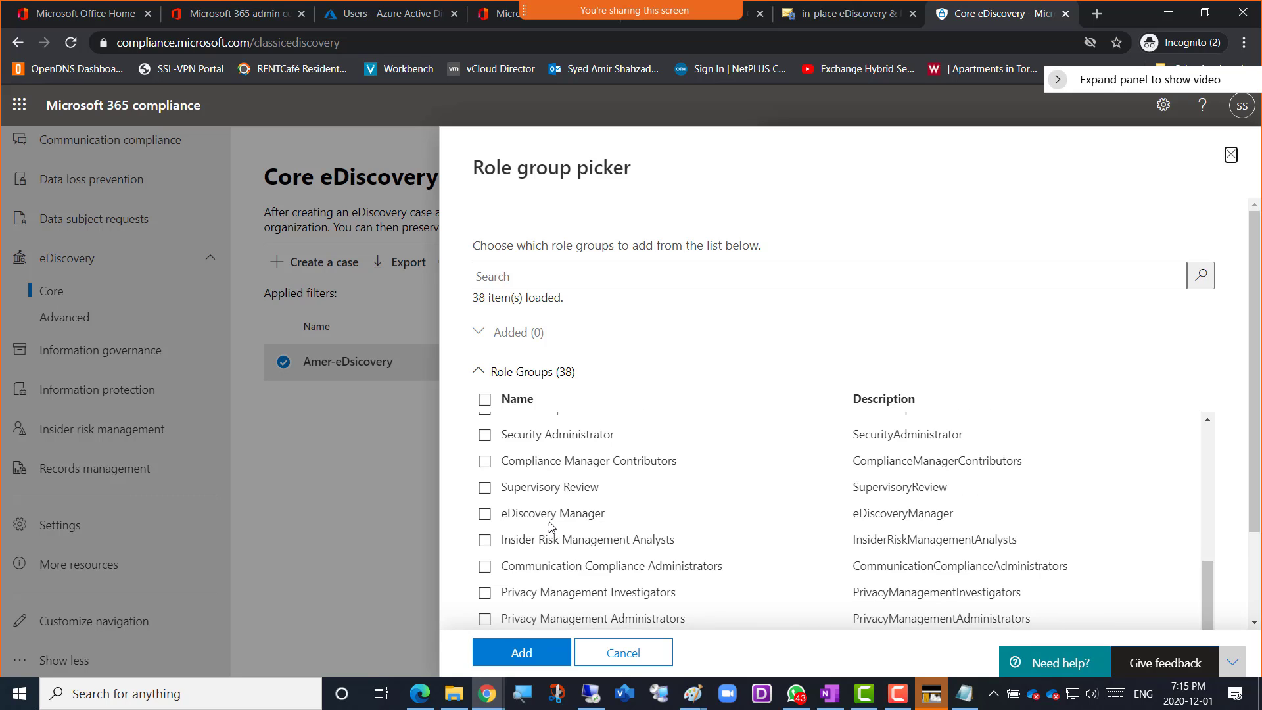
scroll(550, 526, "up", 2)
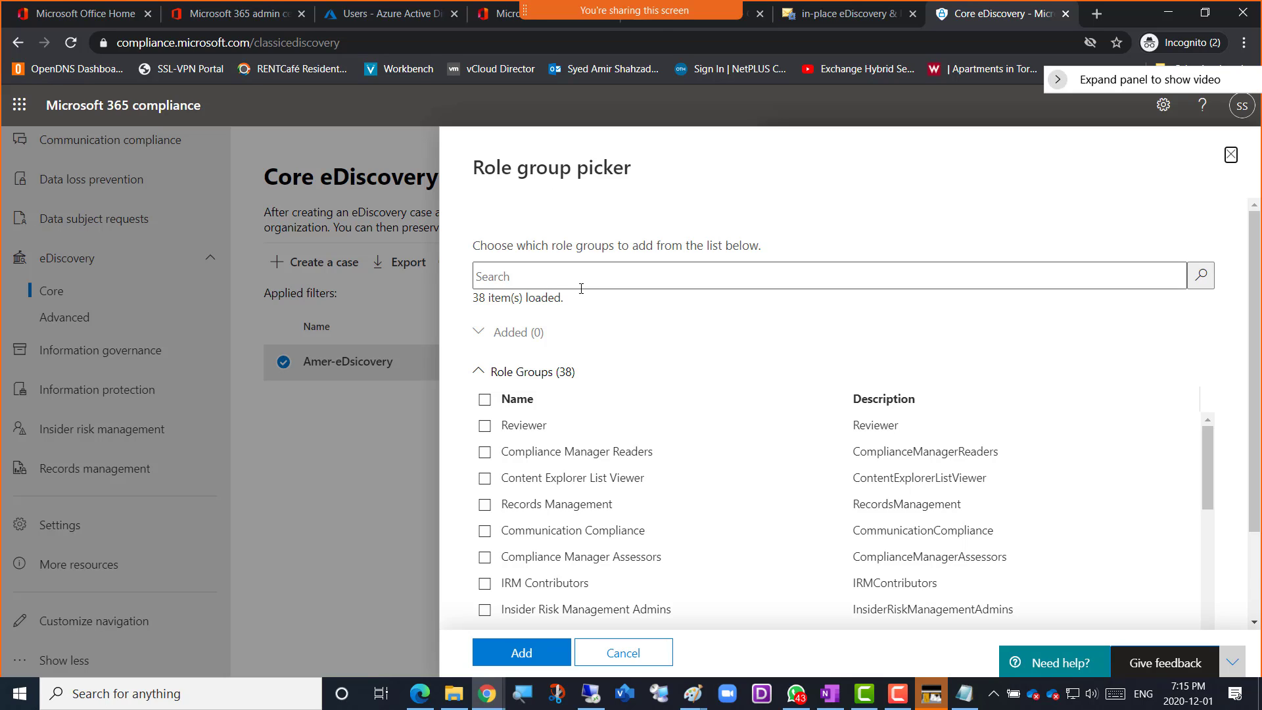
left_click(624, 658)
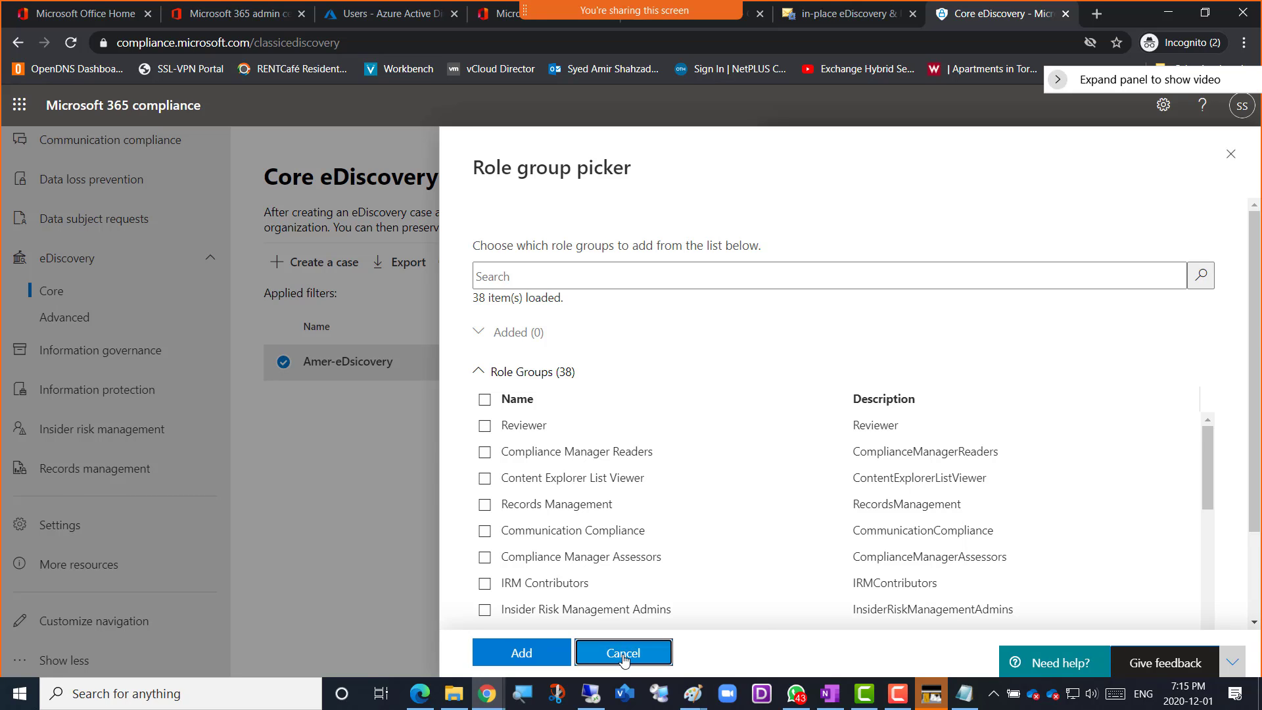
Correct the spelling of the case name to Amer-eDiscovery in the case status settings
scroll(1074, 377, "up", 3)
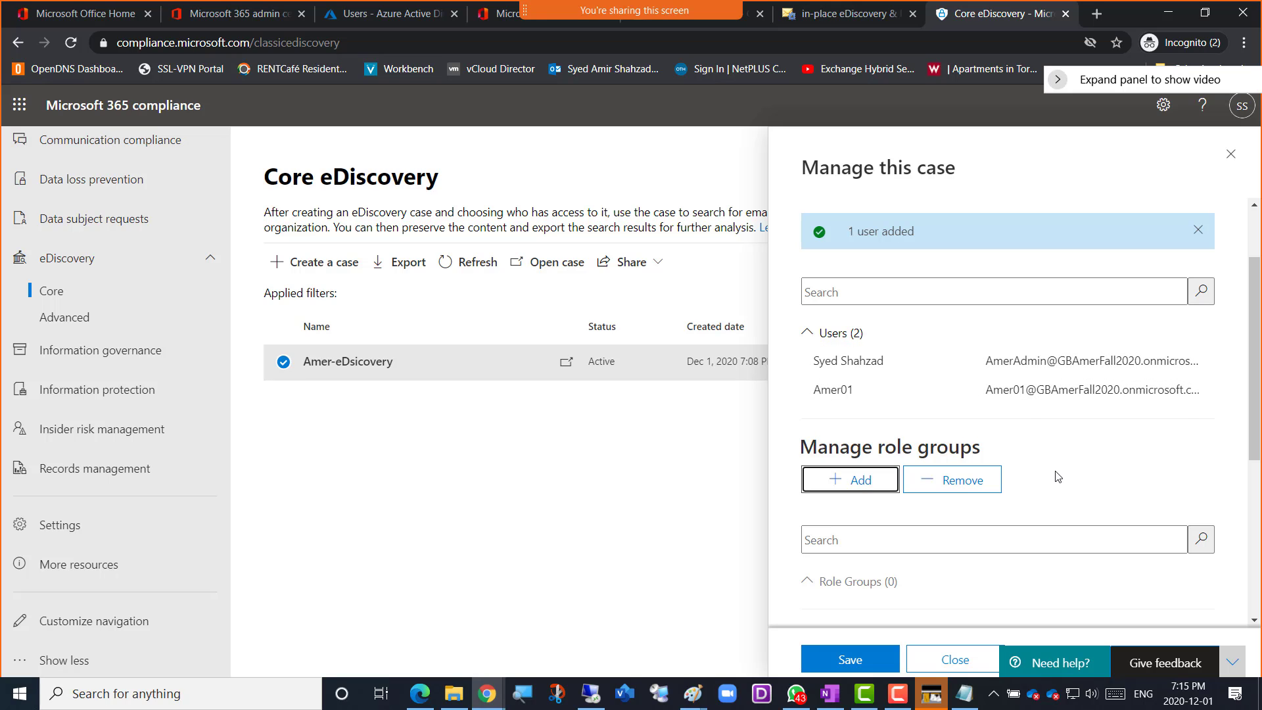
scroll(1059, 477, "down", 3)
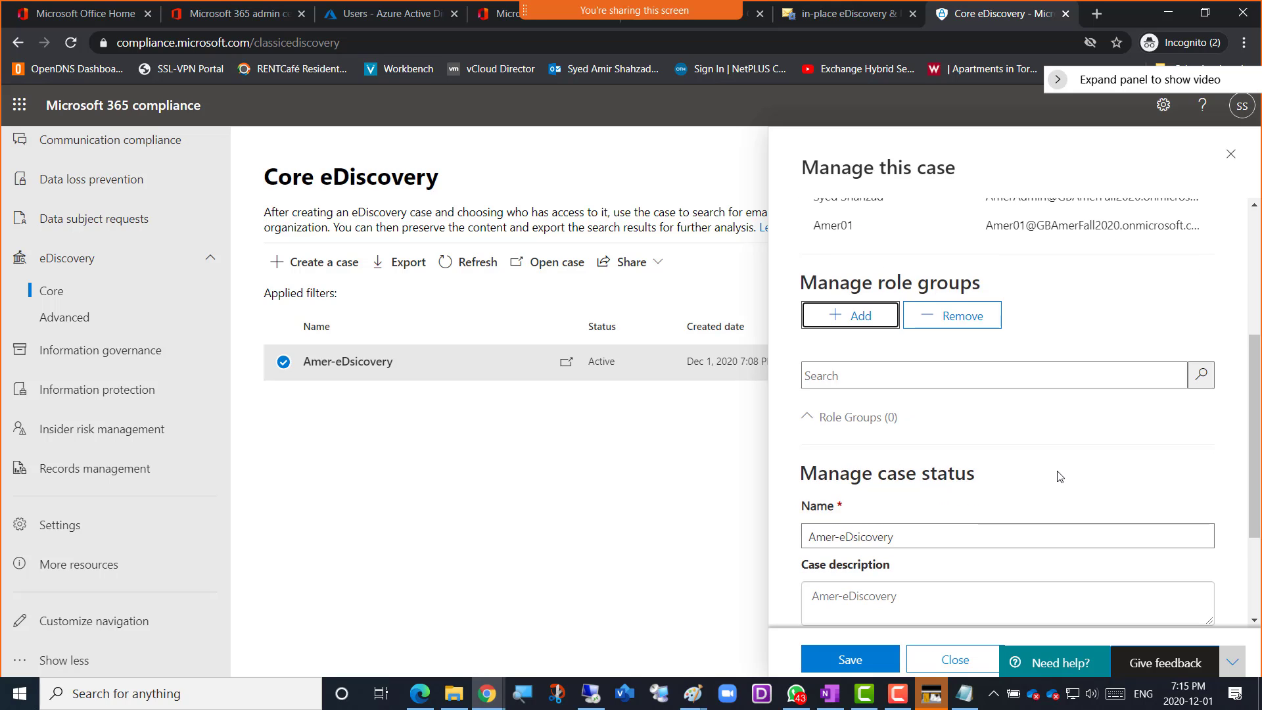
scroll(1059, 476, "down", 3)
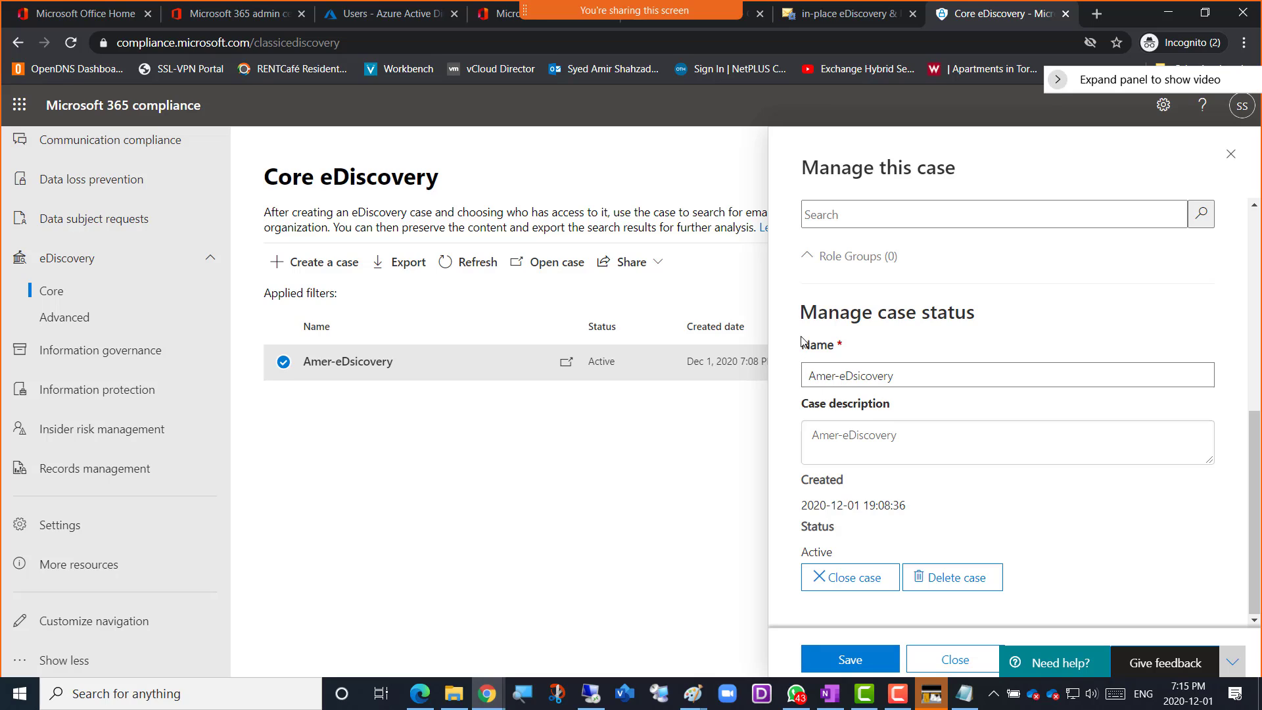
left_click(901, 376)
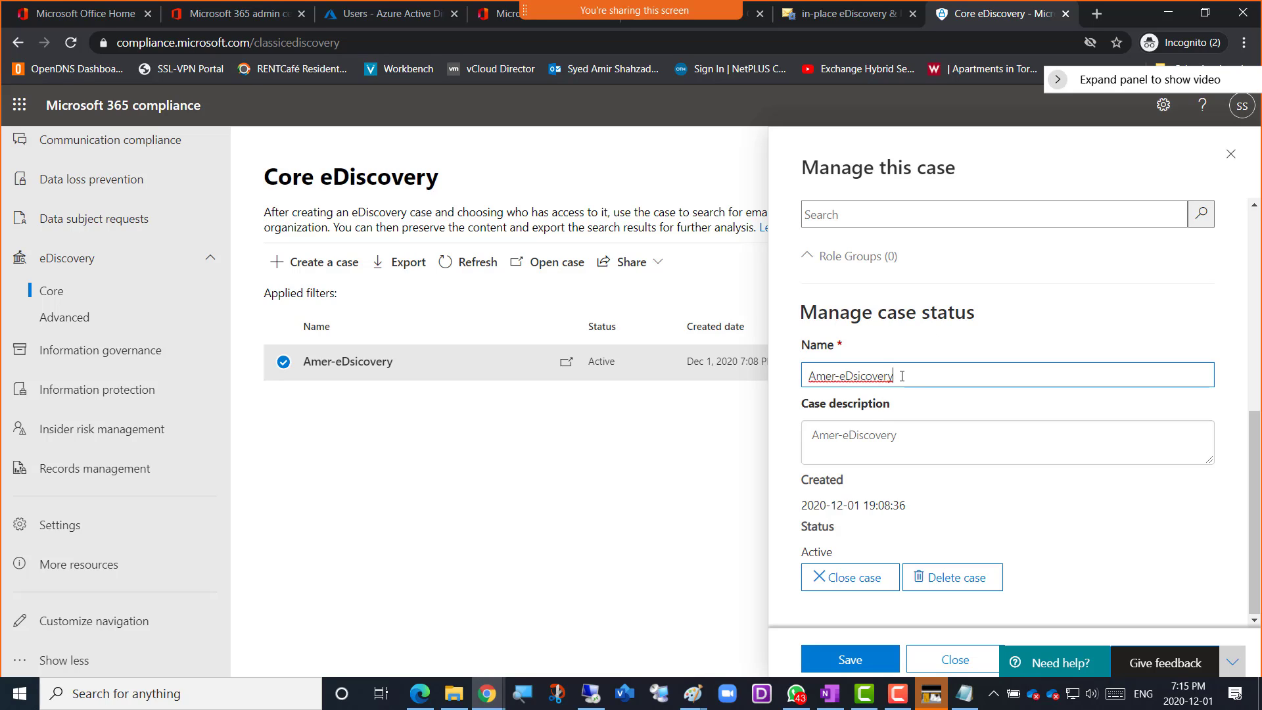
right_click(858, 377)
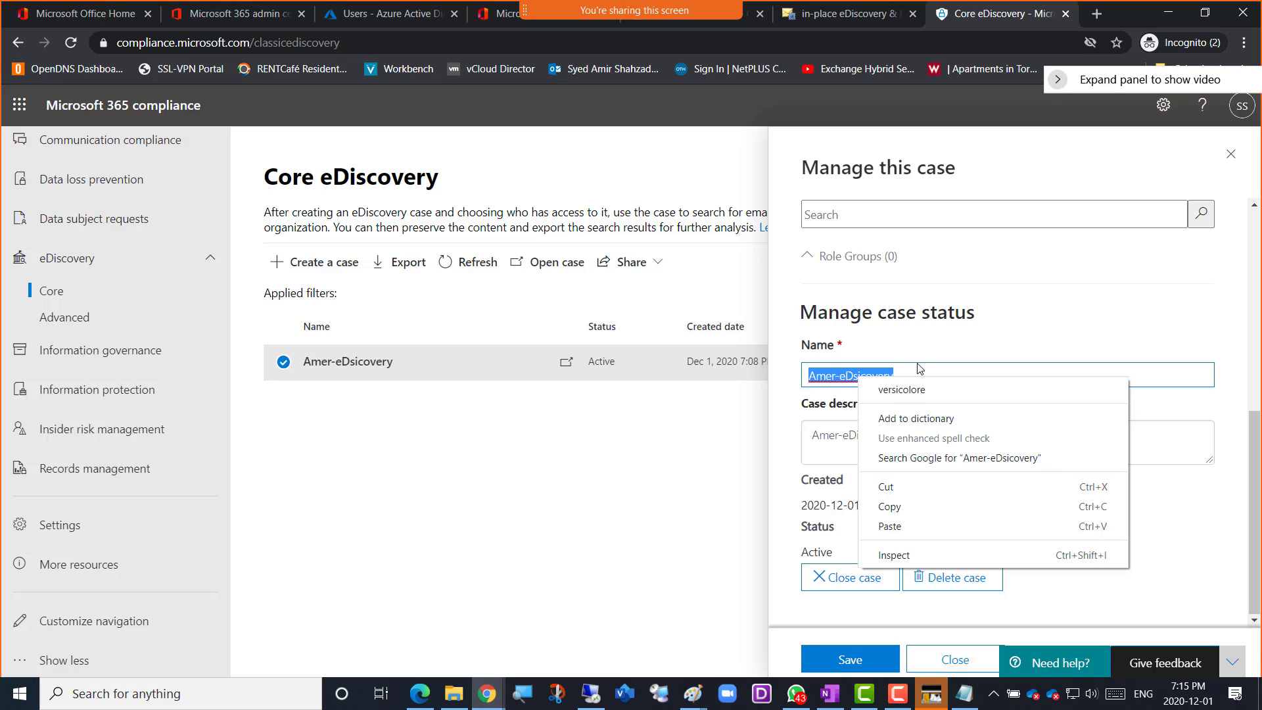
left_click(899, 374)
left_click(859, 377)
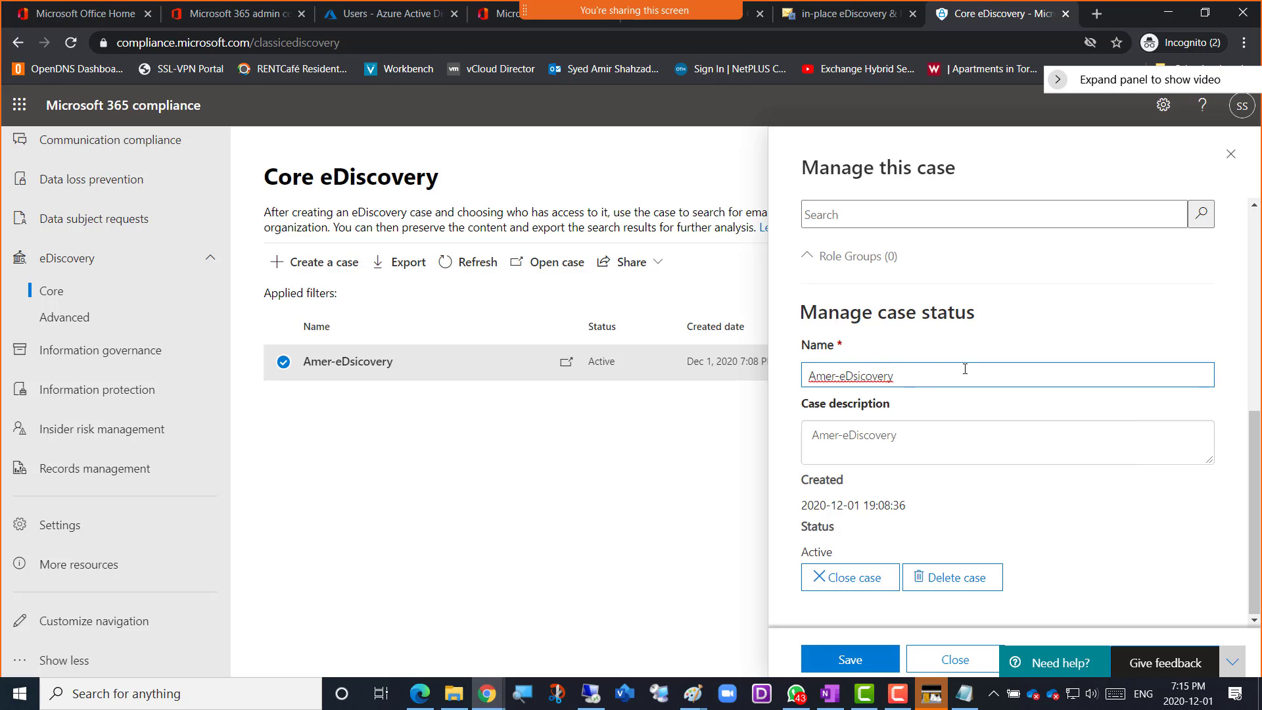
key("BackSpace")
type("s")
Review the case's members and status details, save the case changes, and reopen the Amer-eDiscovery case's management settings
scroll(1139, 440, "up", 4)
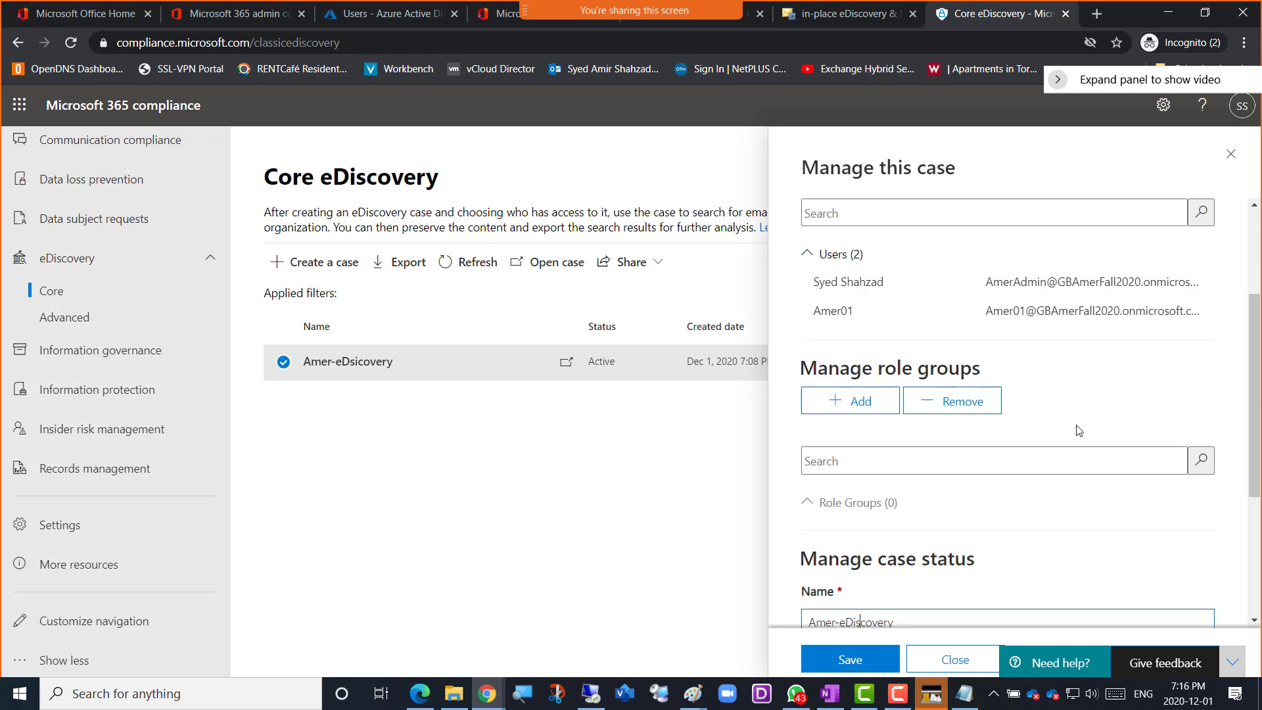
scroll(1078, 431, "up", 3)
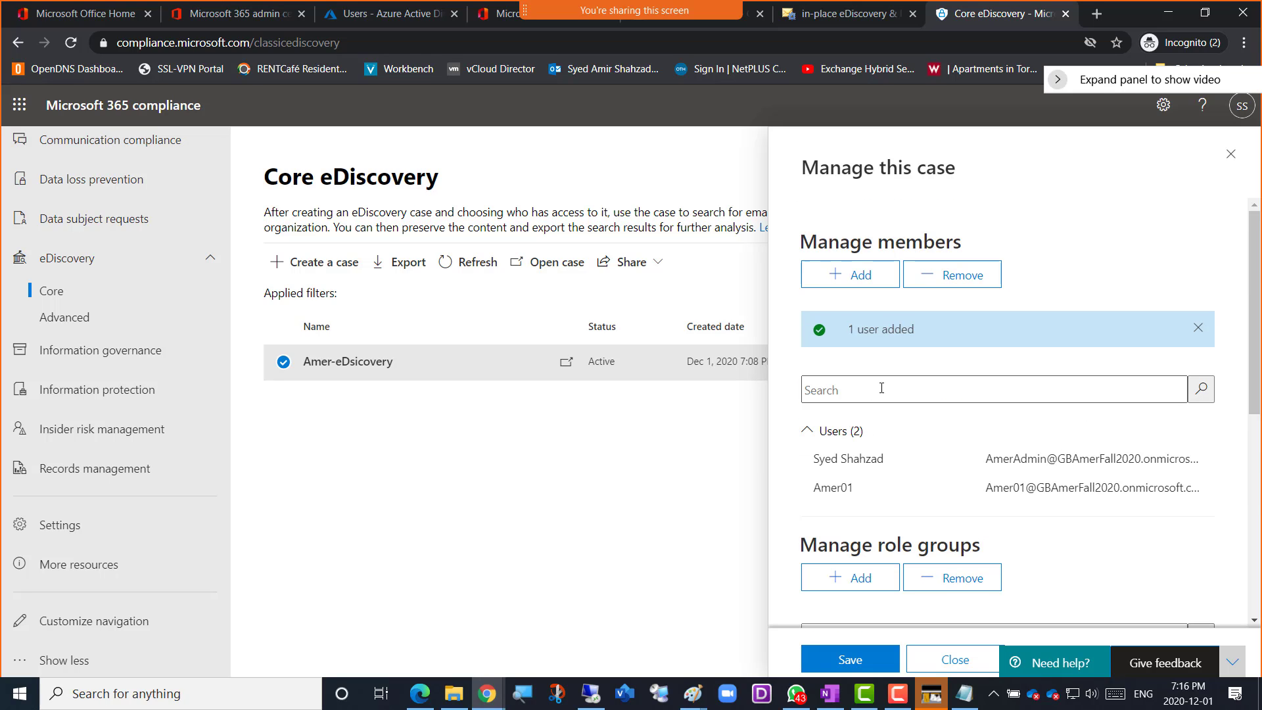
scroll(911, 399, "down", 5)
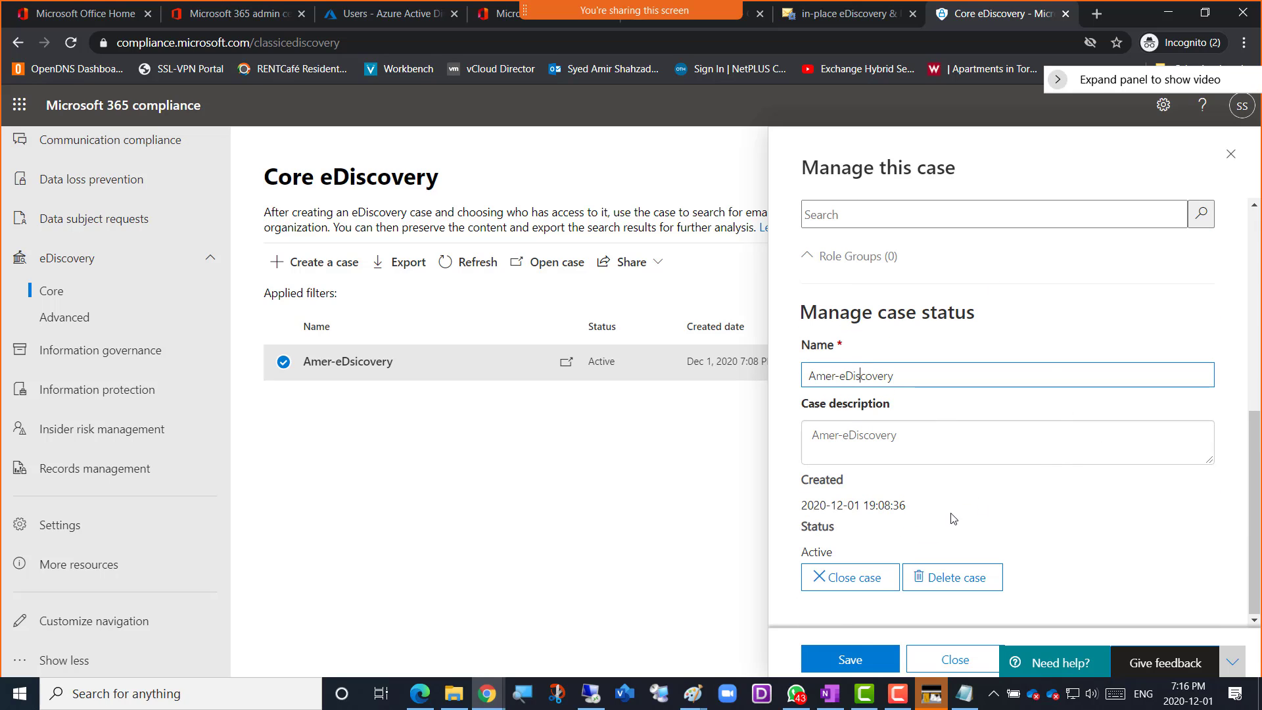
scroll(1001, 445, "up", 5)
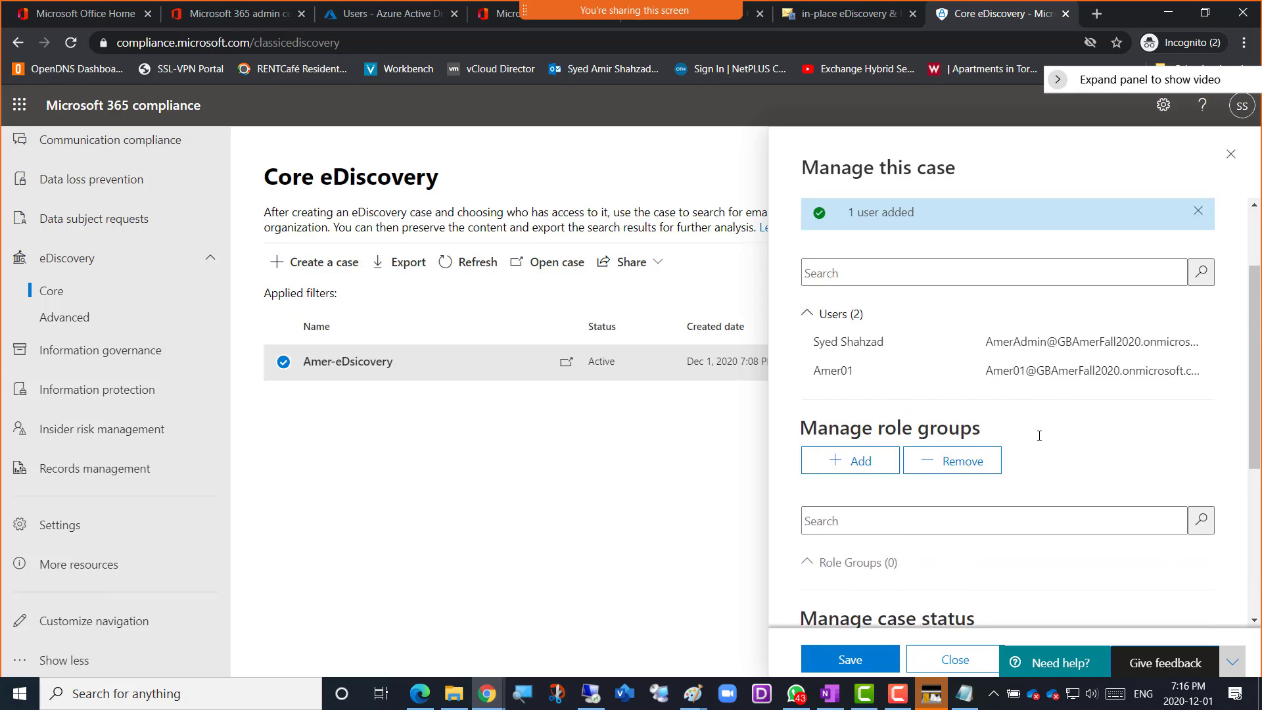
scroll(1055, 430, "down", 5)
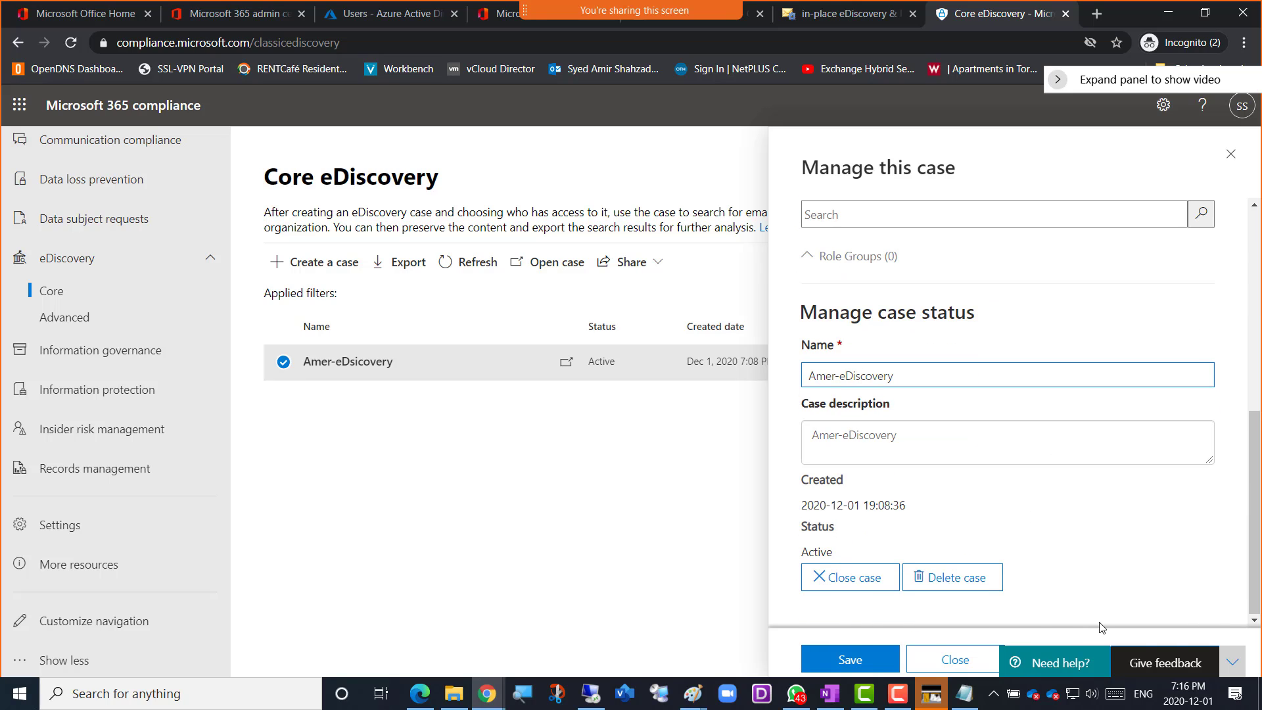
left_click(847, 660)
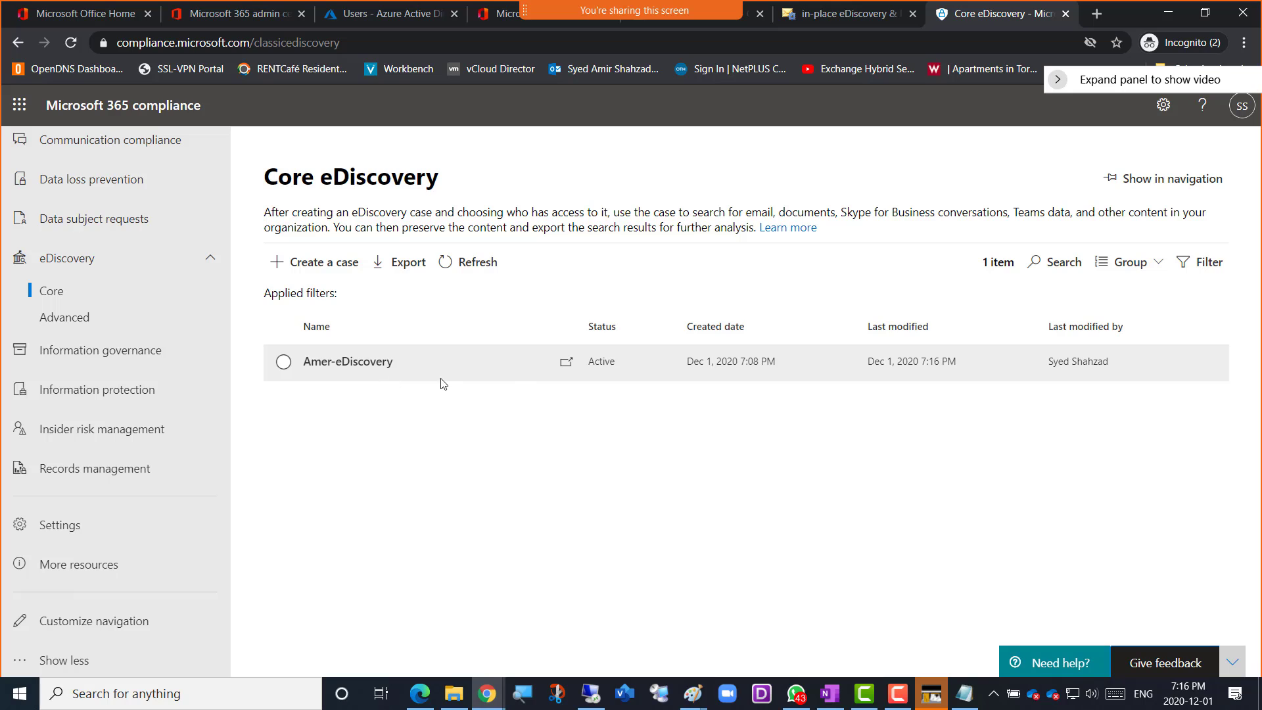
left_click(363, 361)
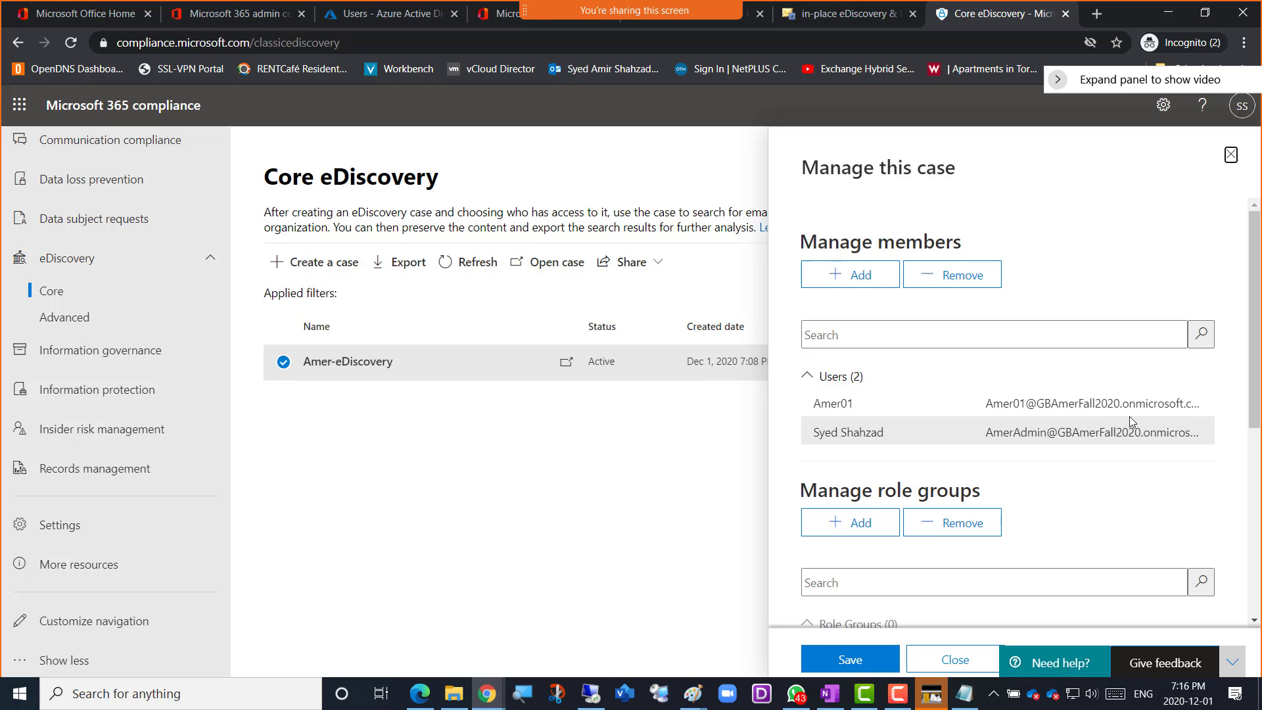
Review the case's members, role groups and status settings, and close the management pane without saving
scroll(1130, 416, "down", 4)
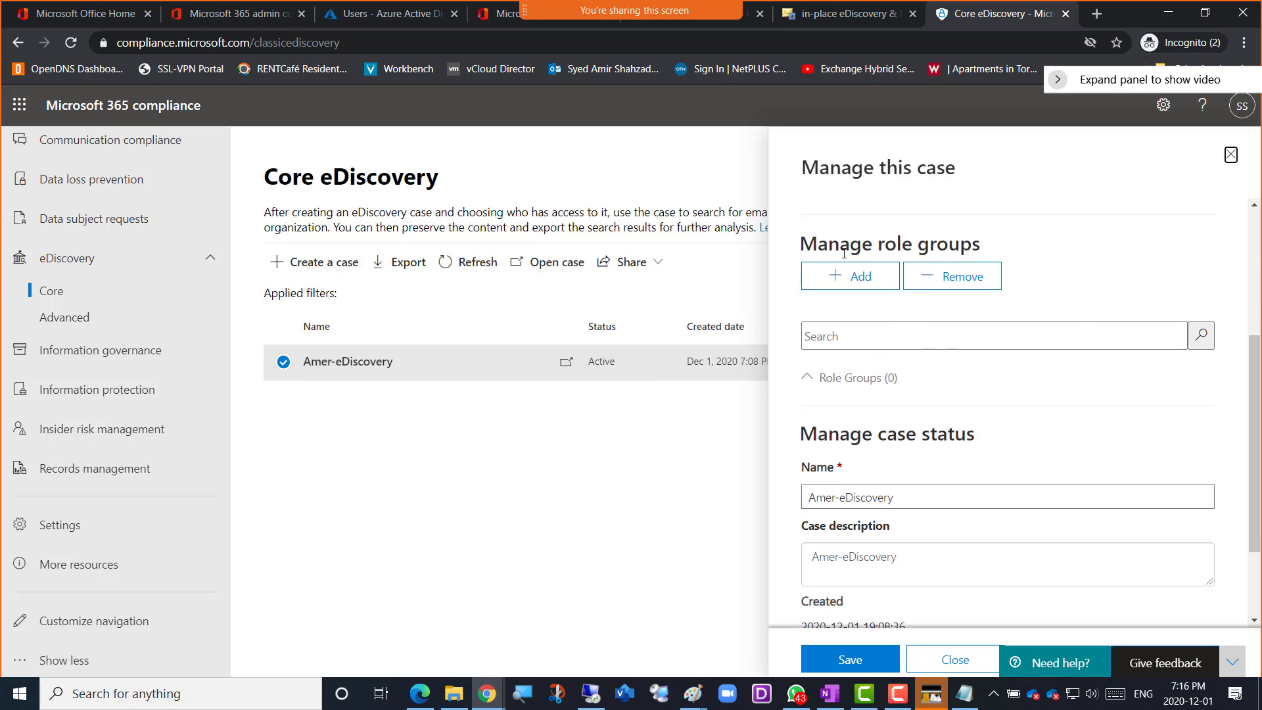
scroll(1083, 316, "up", 4)
scroll(1023, 488, "down", 6)
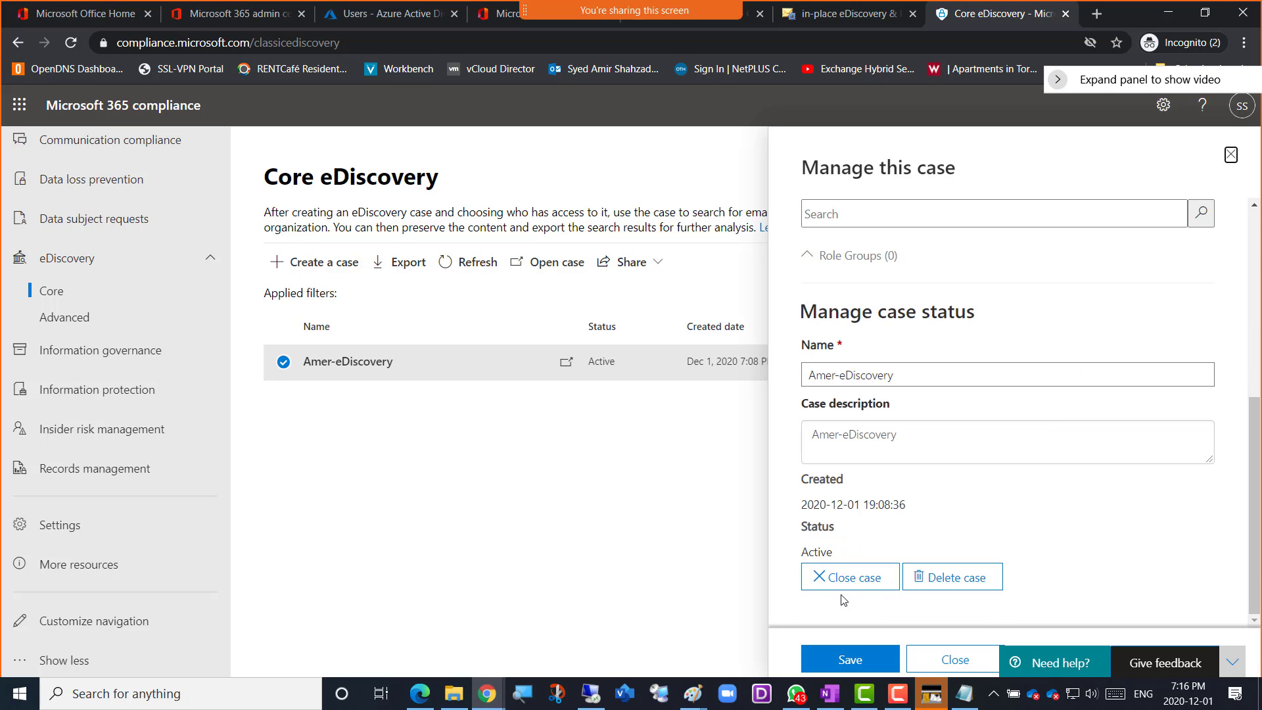
left_click(939, 661)
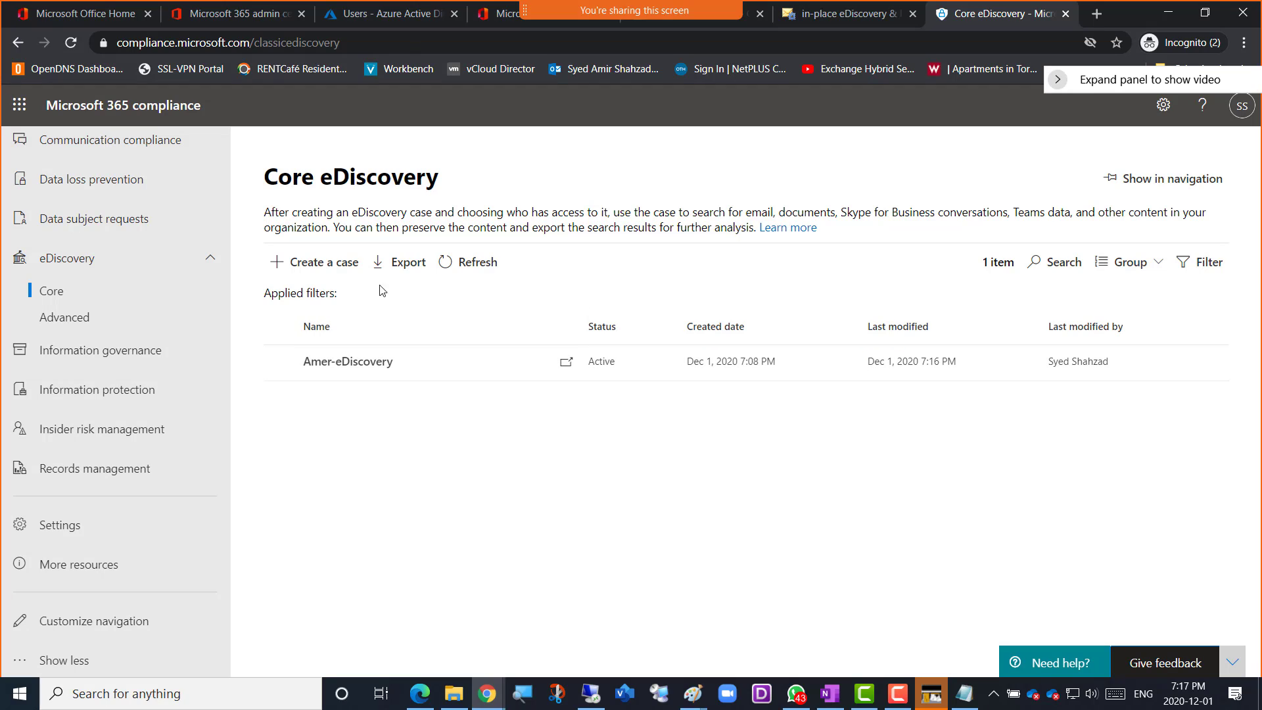
Select the Amer-eDiscovery case, look at its sharing options, and leave them without sharing
left_click(291, 363)
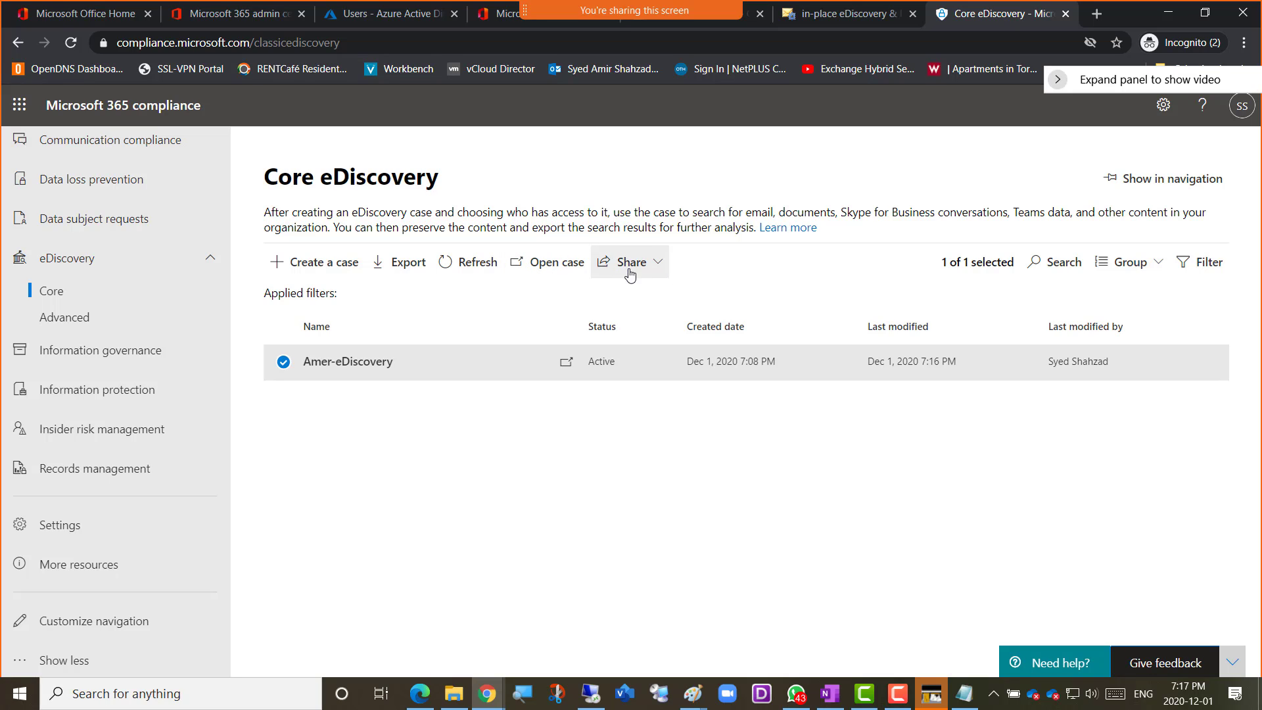
left_click(655, 270)
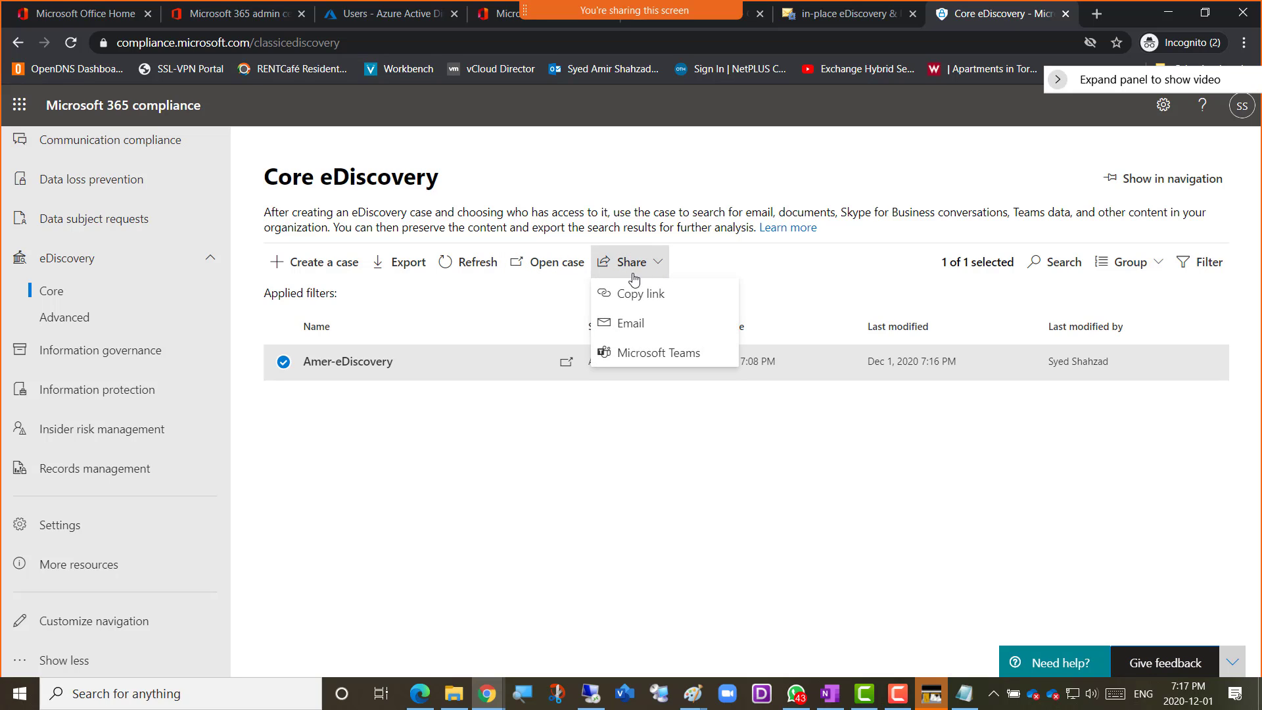
left_click(523, 478)
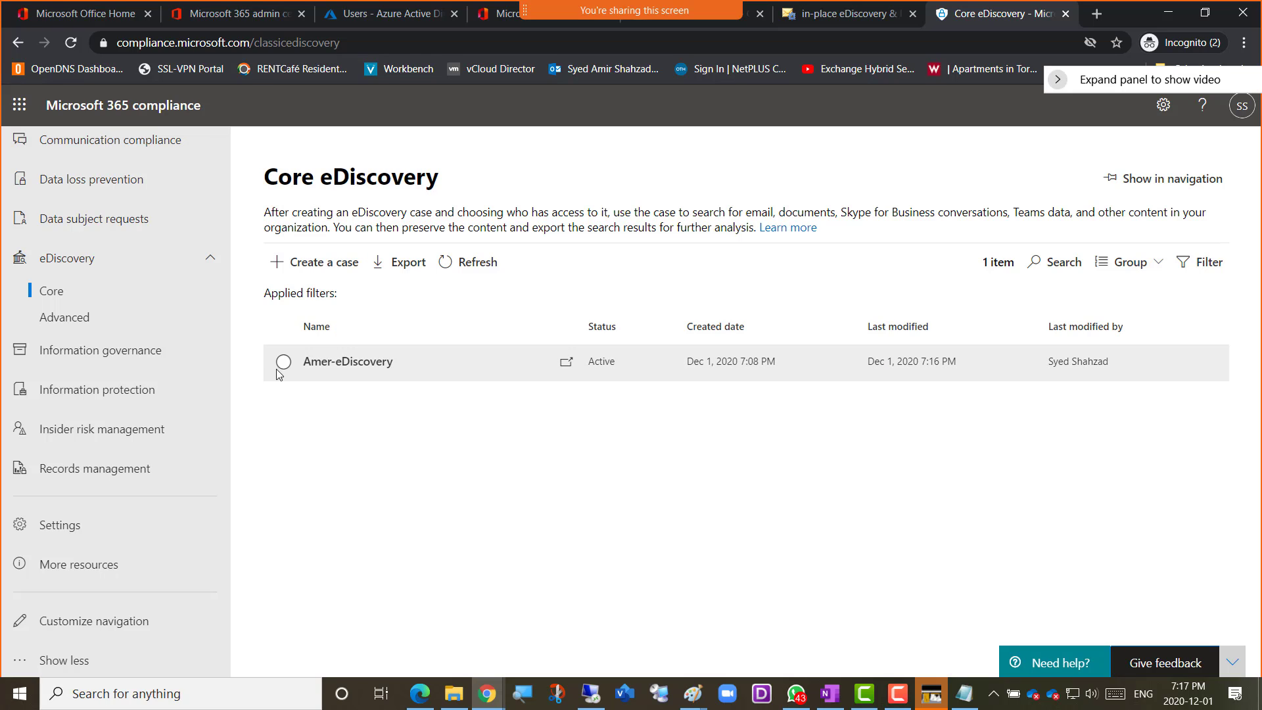
Look at the Advanced eDiscovery overview and its cases, and return to the Core eDiscovery case list
left_click(69, 318)
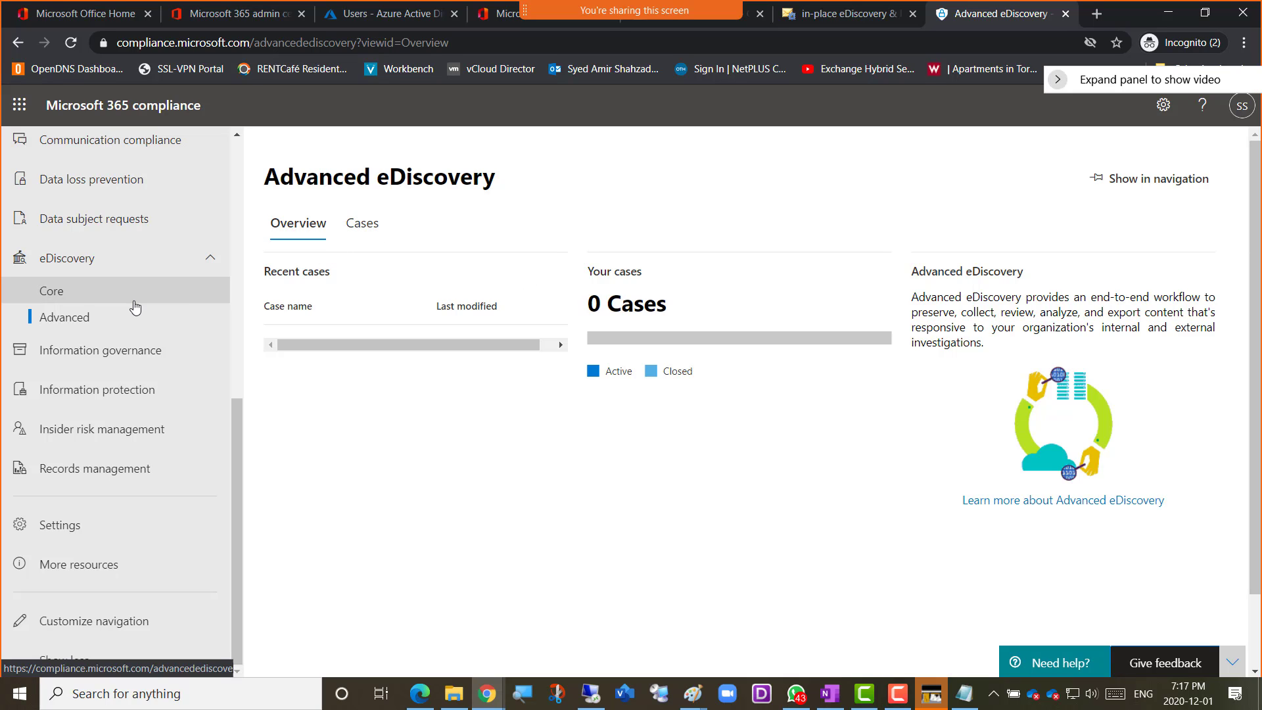
left_click(370, 229)
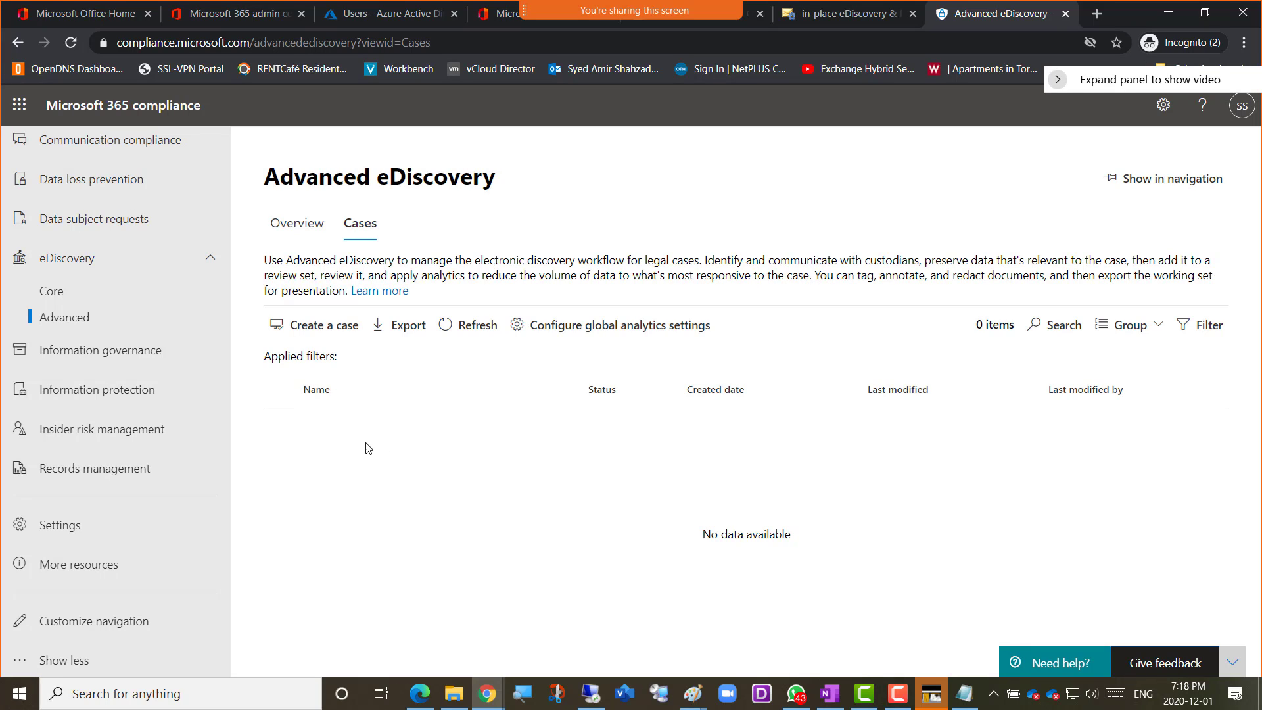
left_click(297, 223)
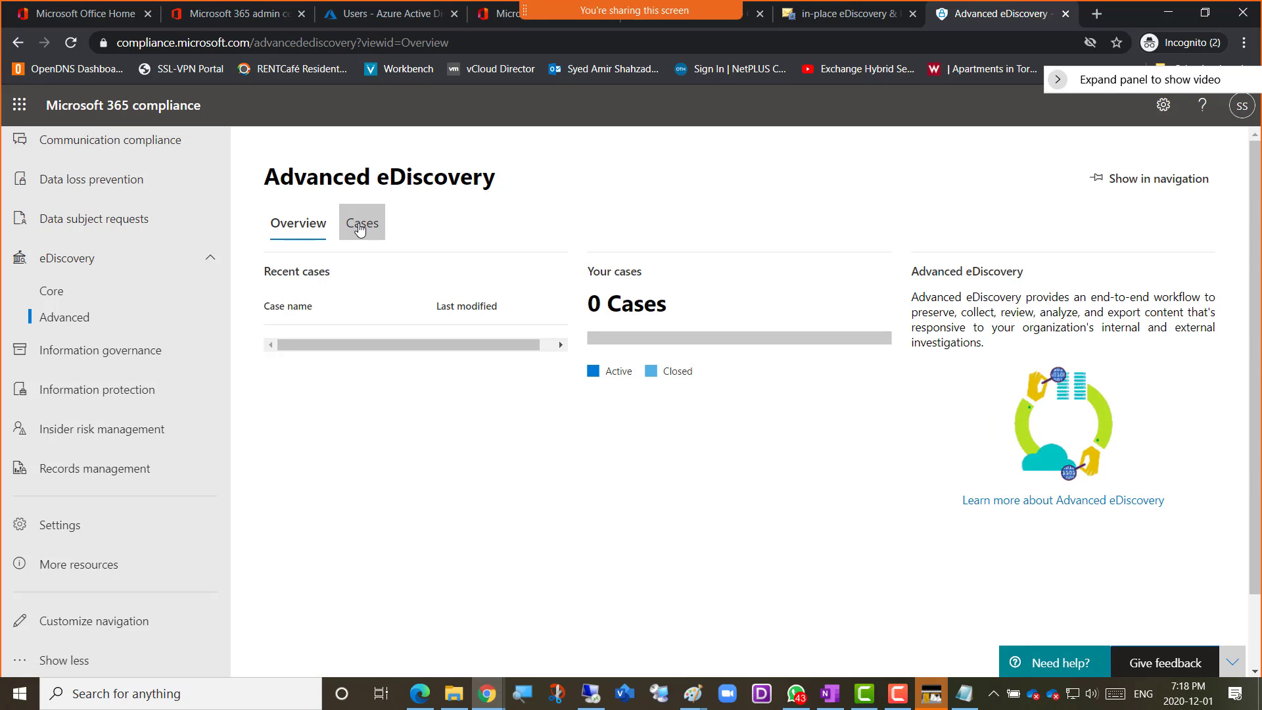
left_click(360, 227)
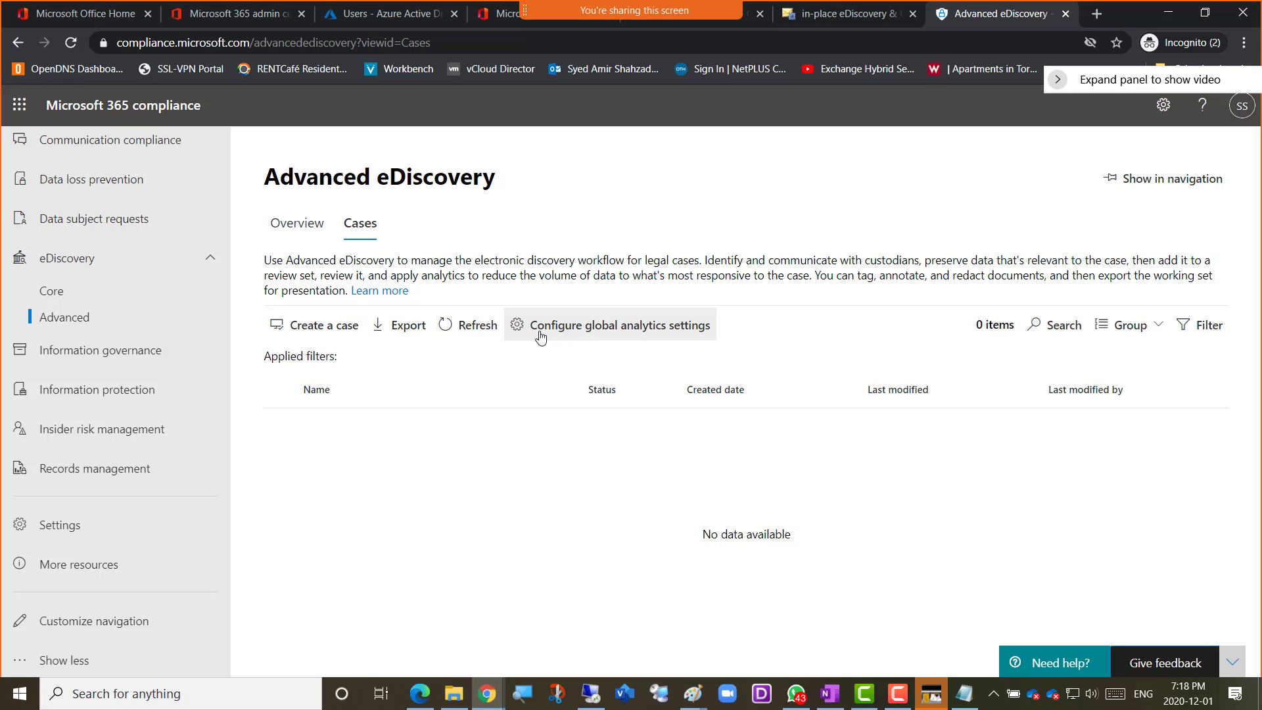
left_click(58, 293)
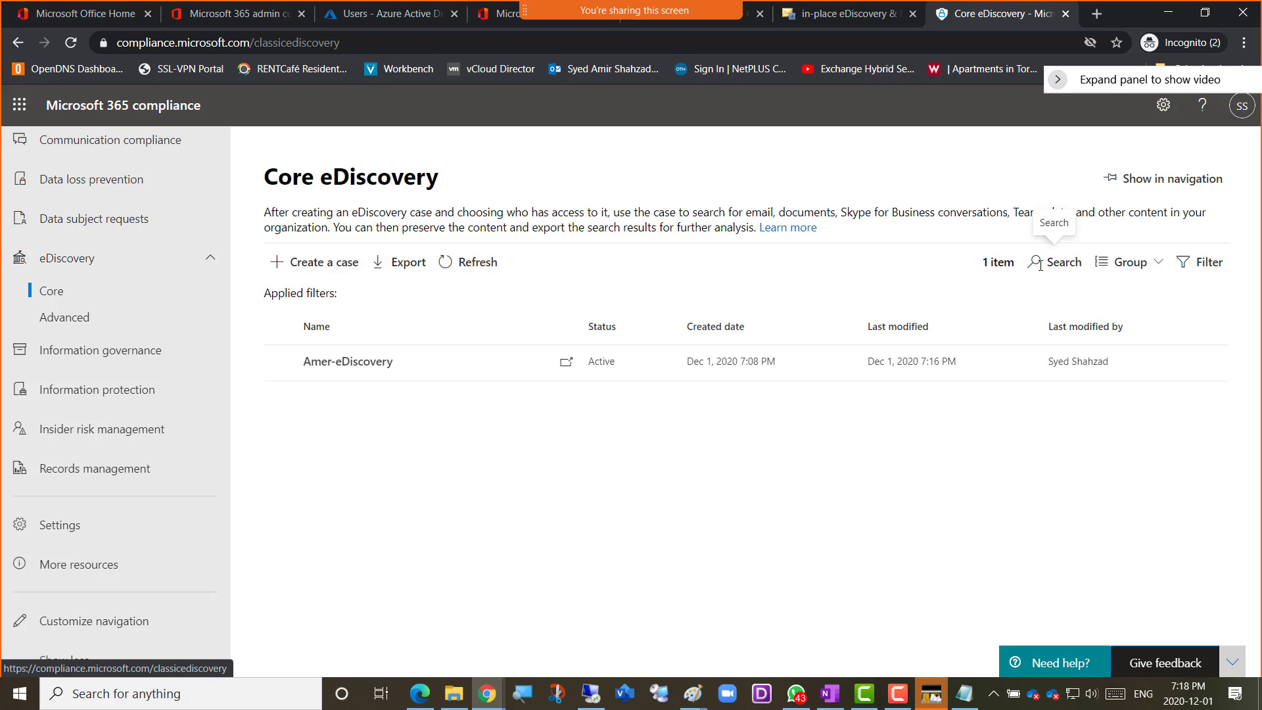
Open the Amer-eDiscovery case from the Core eDiscovery list and go to its searches
left_click(1062, 260)
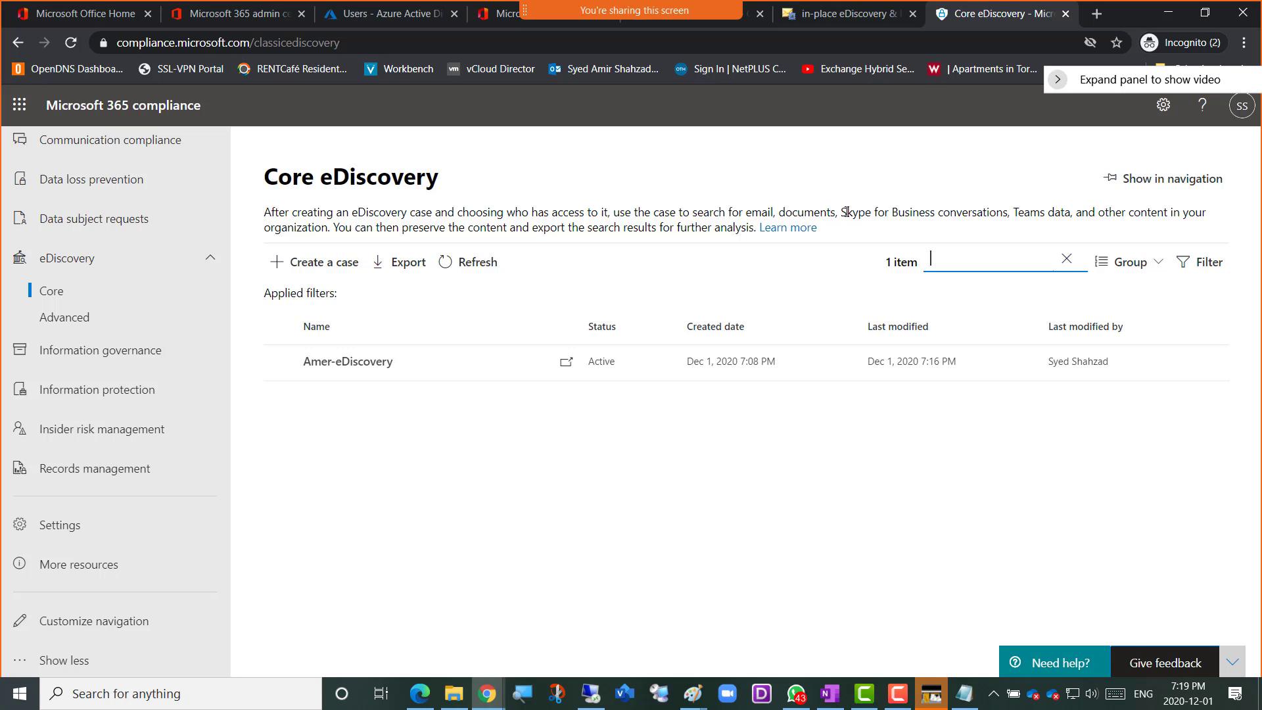
left_click(339, 363)
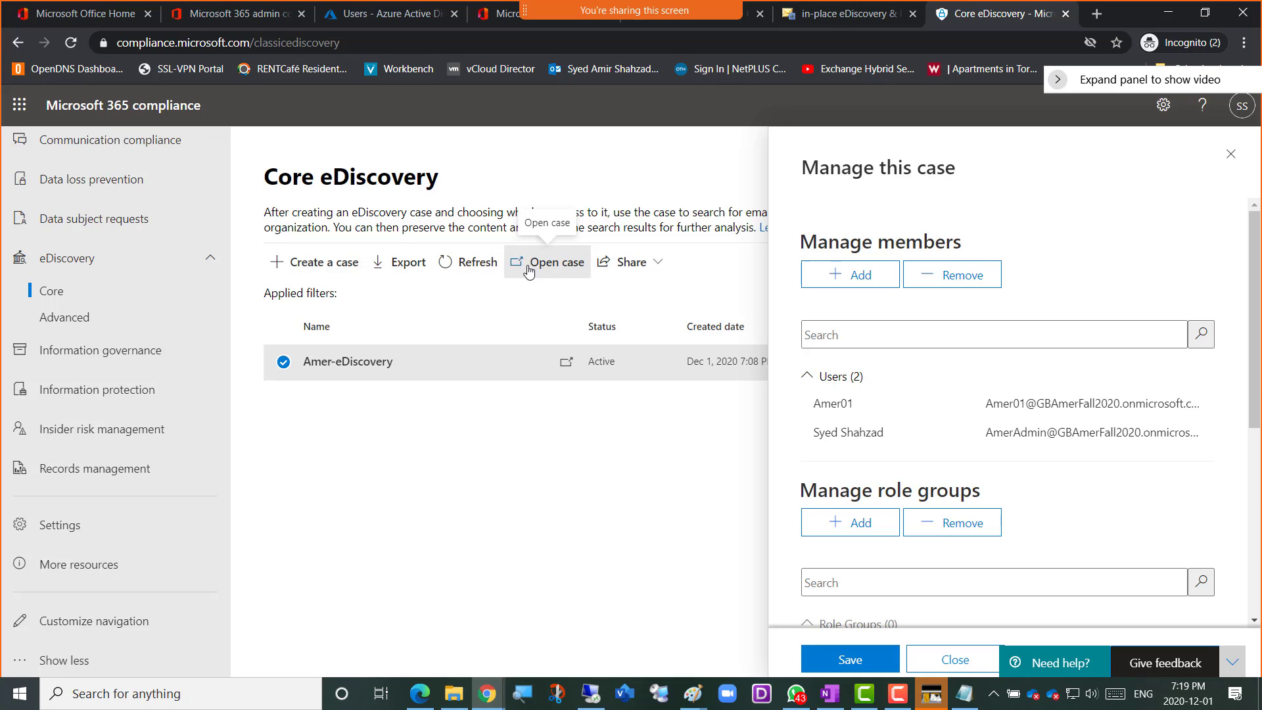
left_click(528, 271)
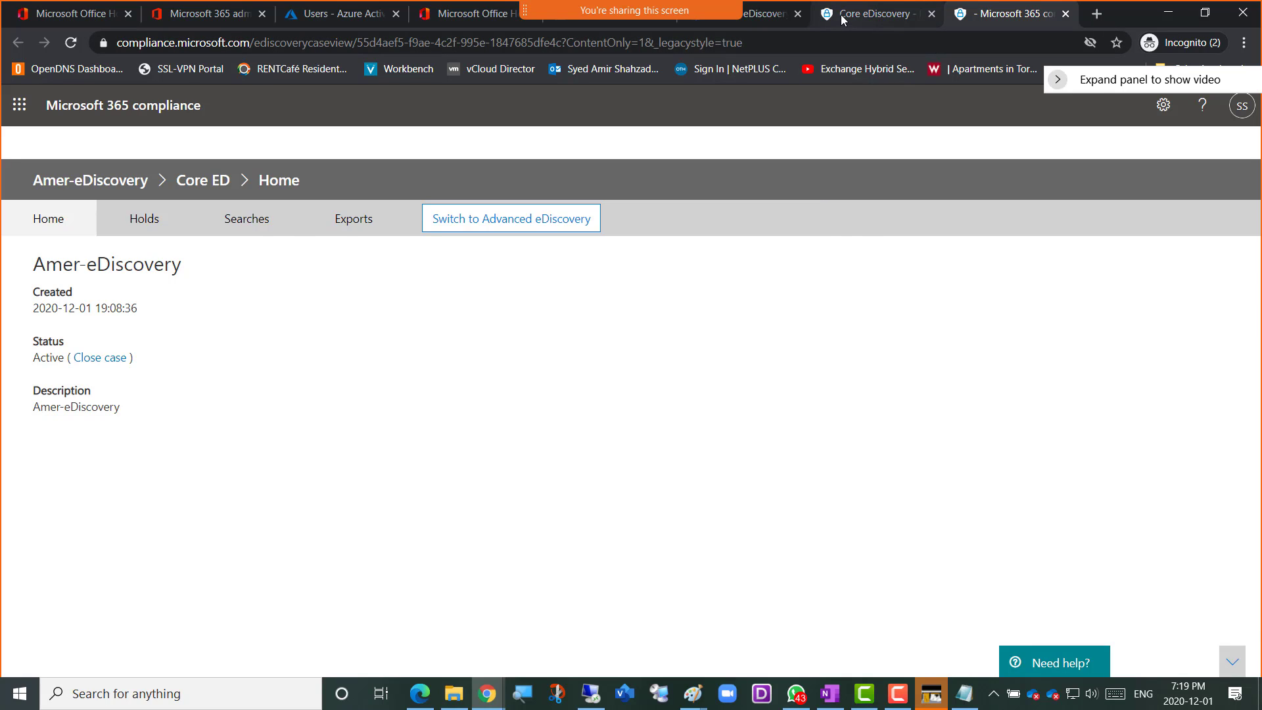
left_click(882, 23)
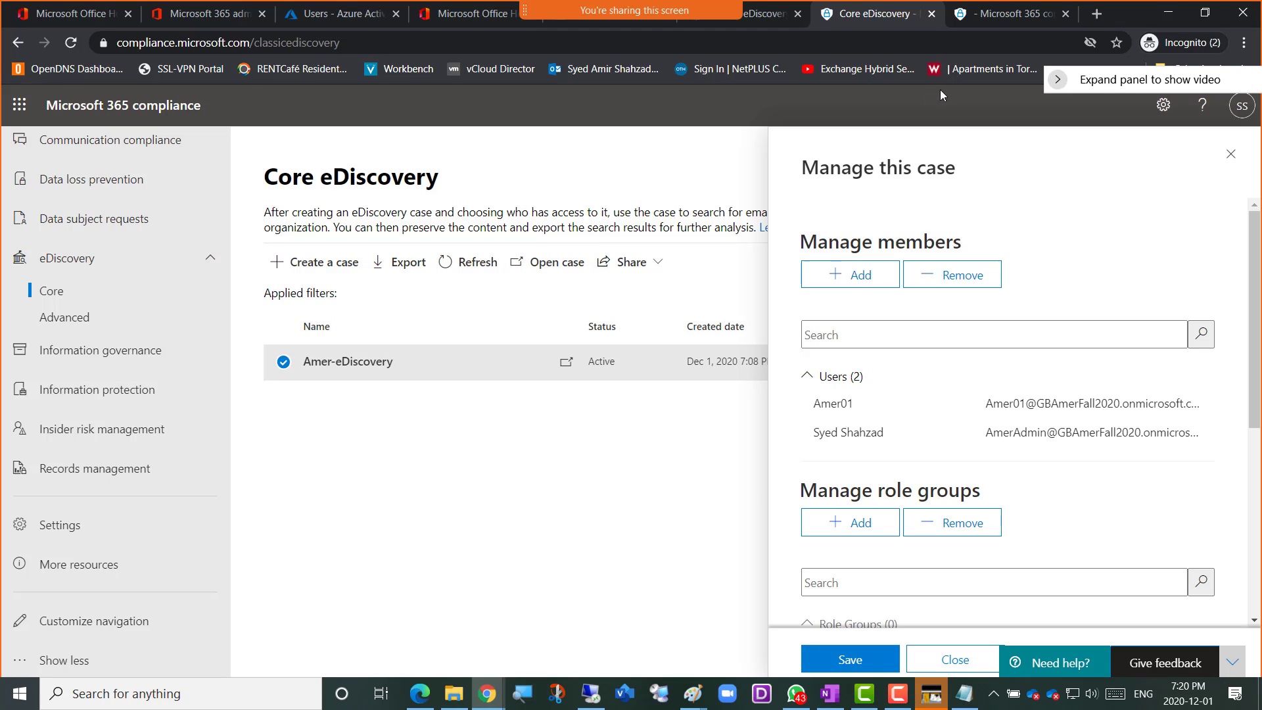
left_click(1000, 15)
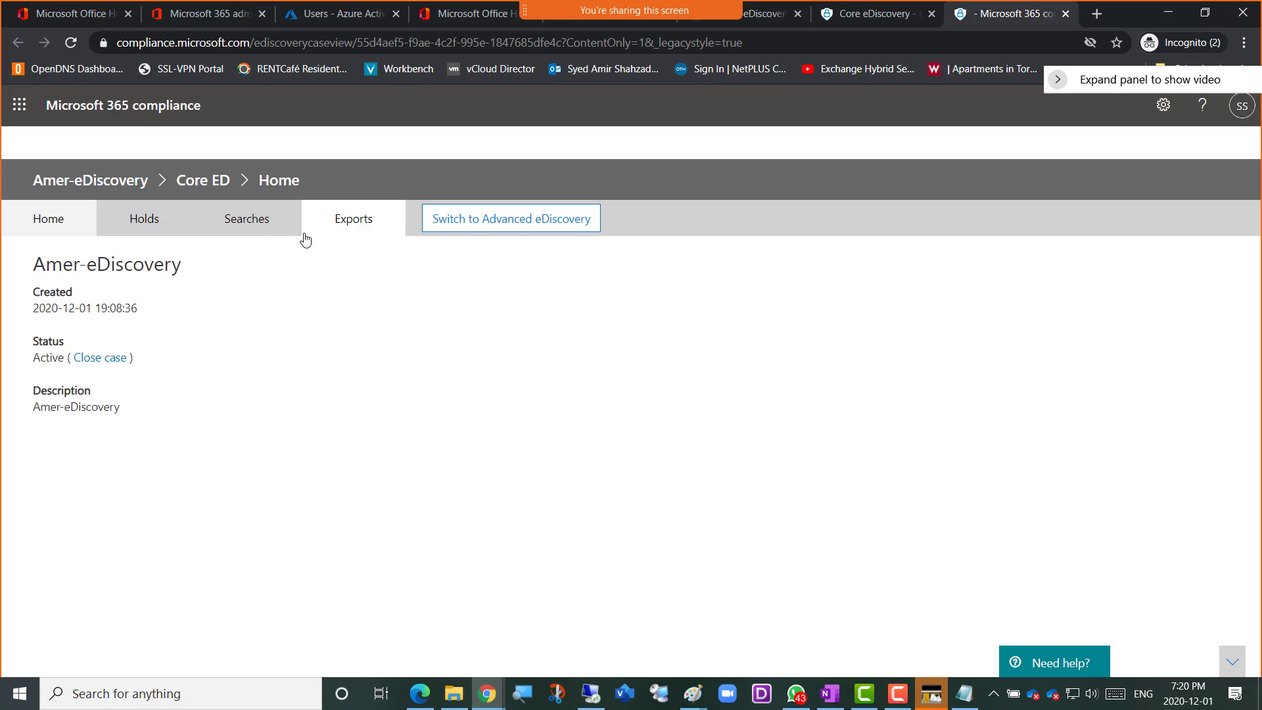
left_click(50, 222)
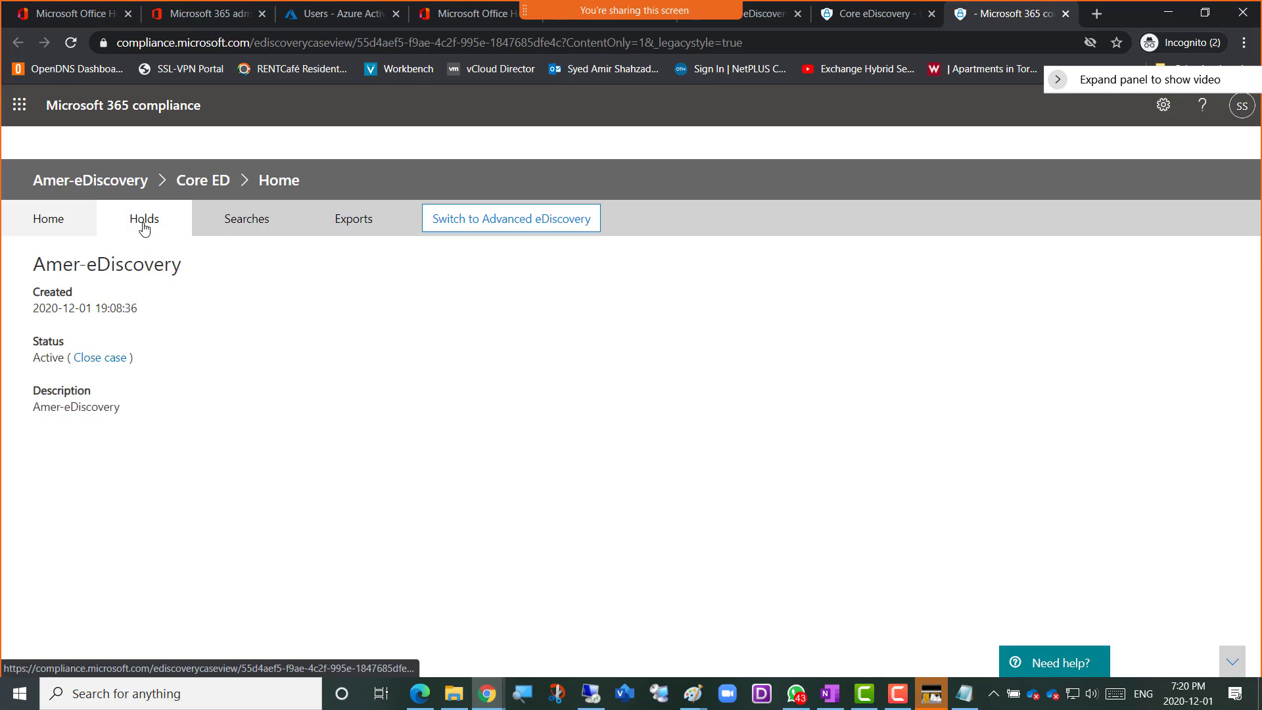
left_click(243, 222)
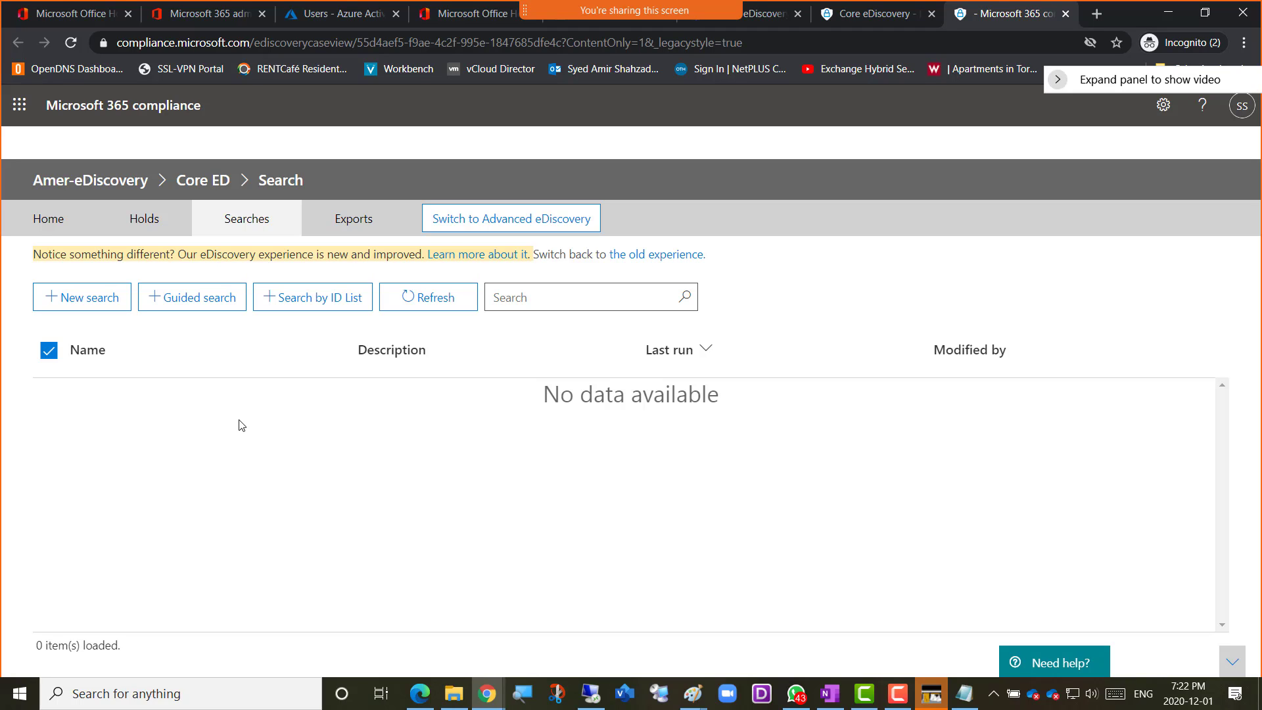
left_click(79, 306)
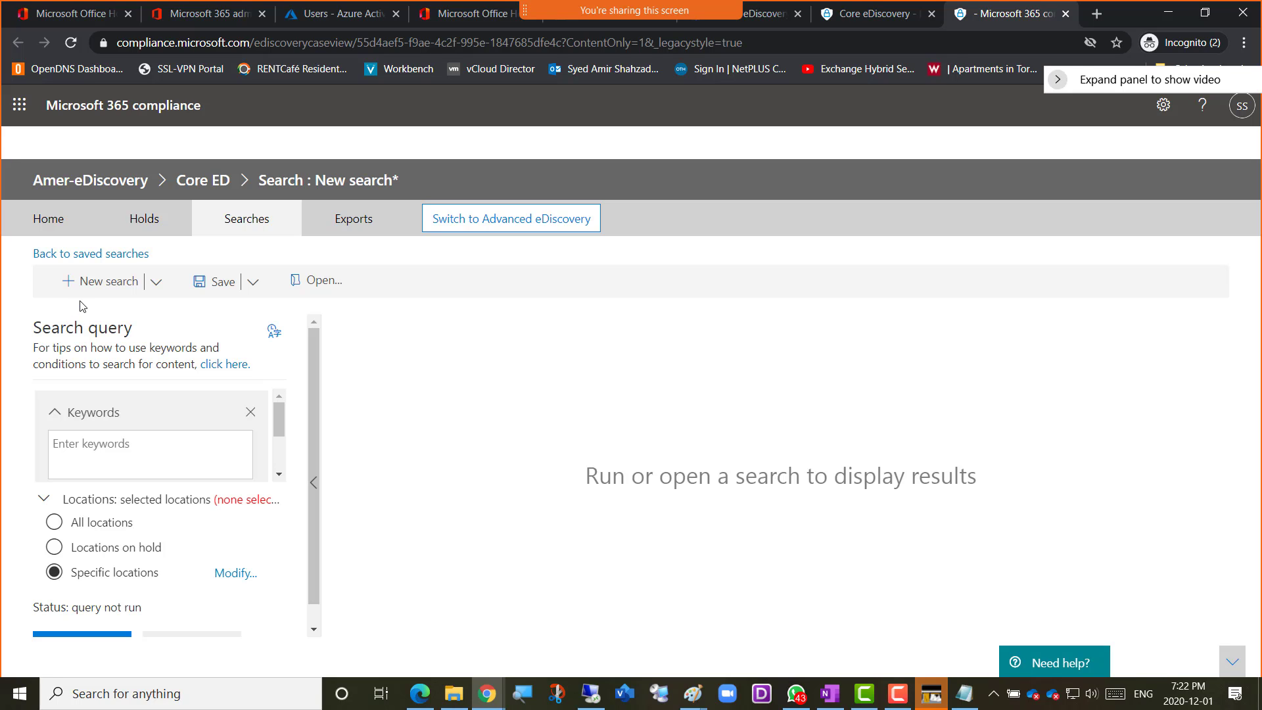
left_click(98, 447)
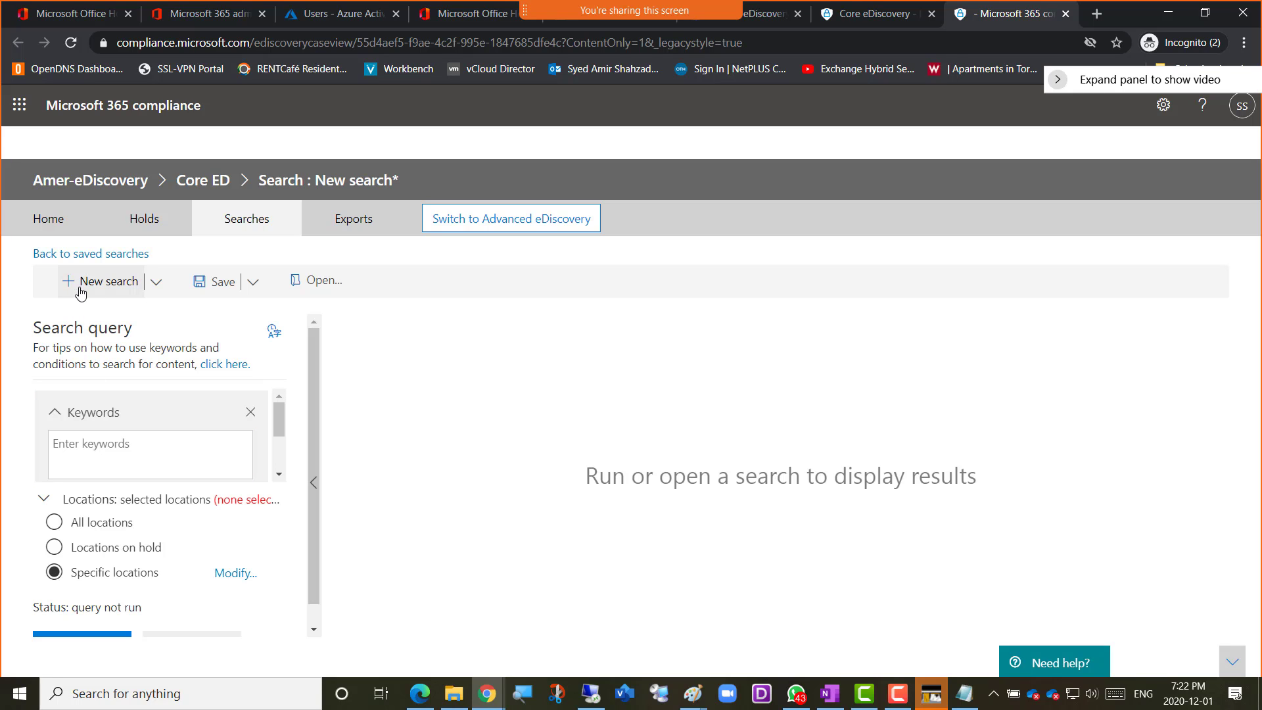
left_click(249, 227)
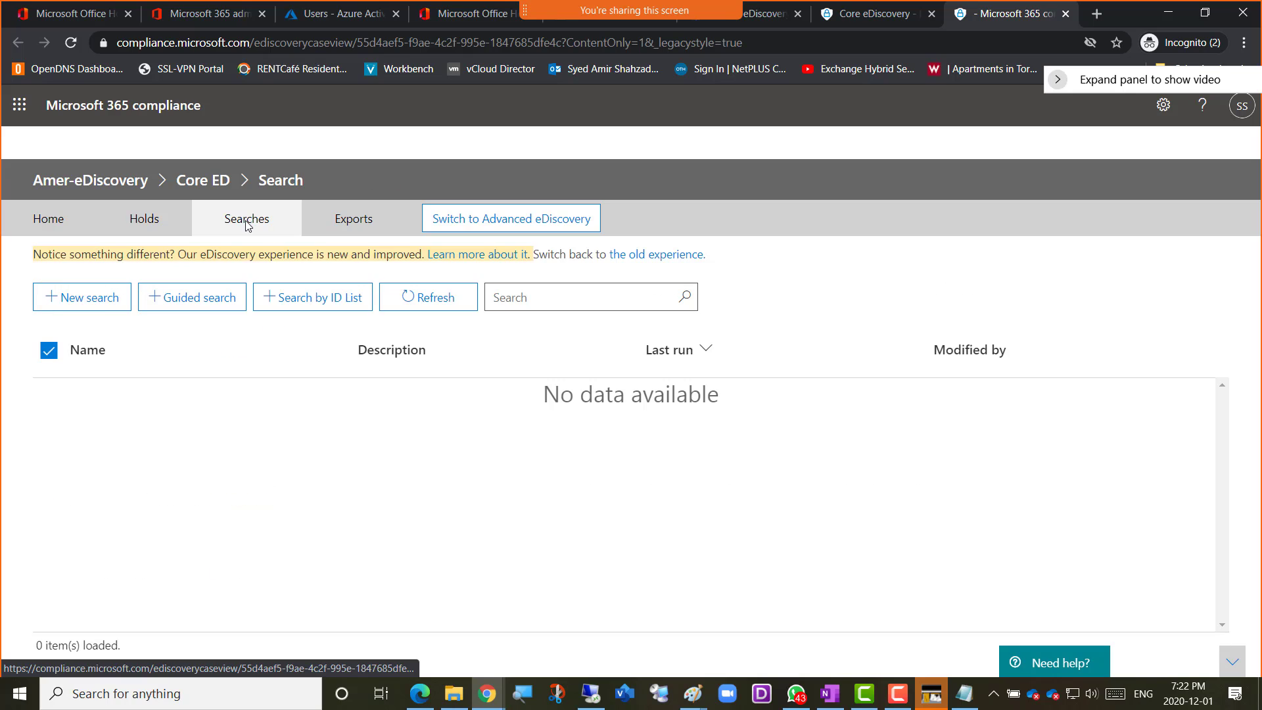
Start a new search in the case and paste "Testing mail Enabled SG" as its keywords
left_click(76, 304)
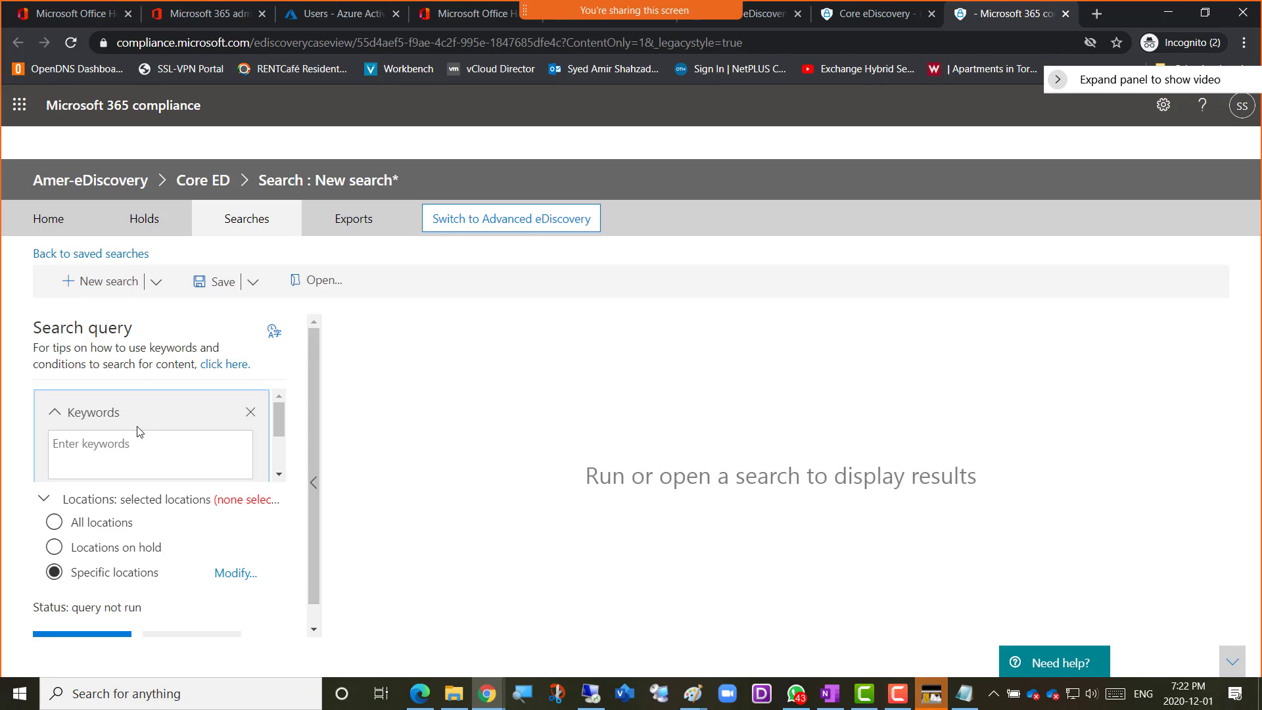
left_click(81, 444)
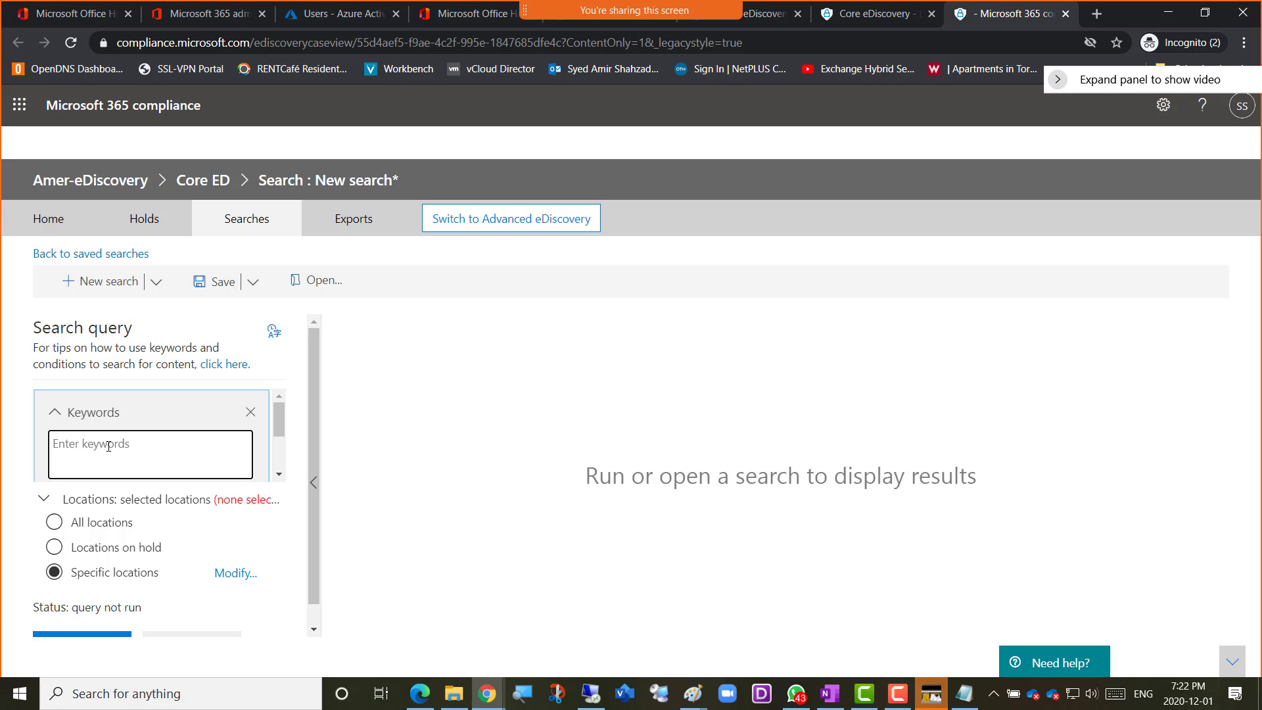
type("Testing mail Enabled SG")
scroll(174, 456, "down", 3)
scroll(186, 454, "up", 3)
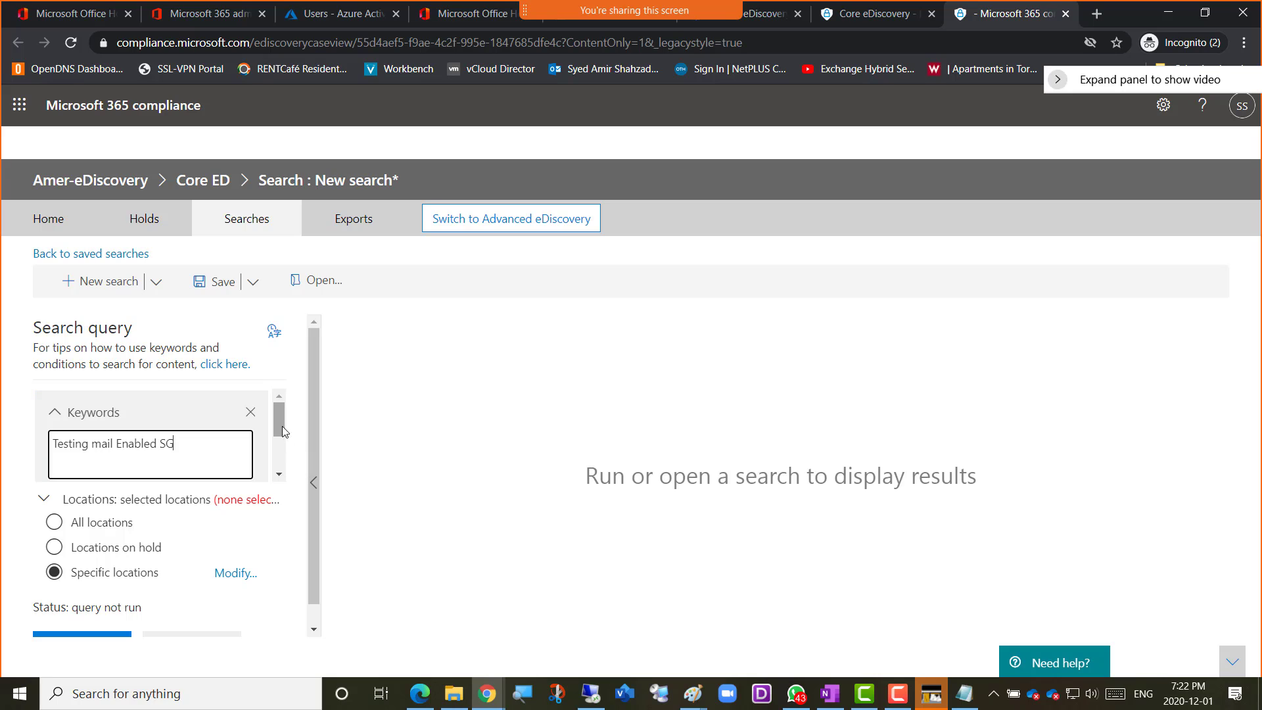
Display the search keywords as a keyword list, and switch back to the plain keyword box
mouse_move(278, 424)
left_mouse_down()
mouse_move(279, 457)
mouse_move(276, 424)
mouse_move(277, 438)
left_mouse_up()
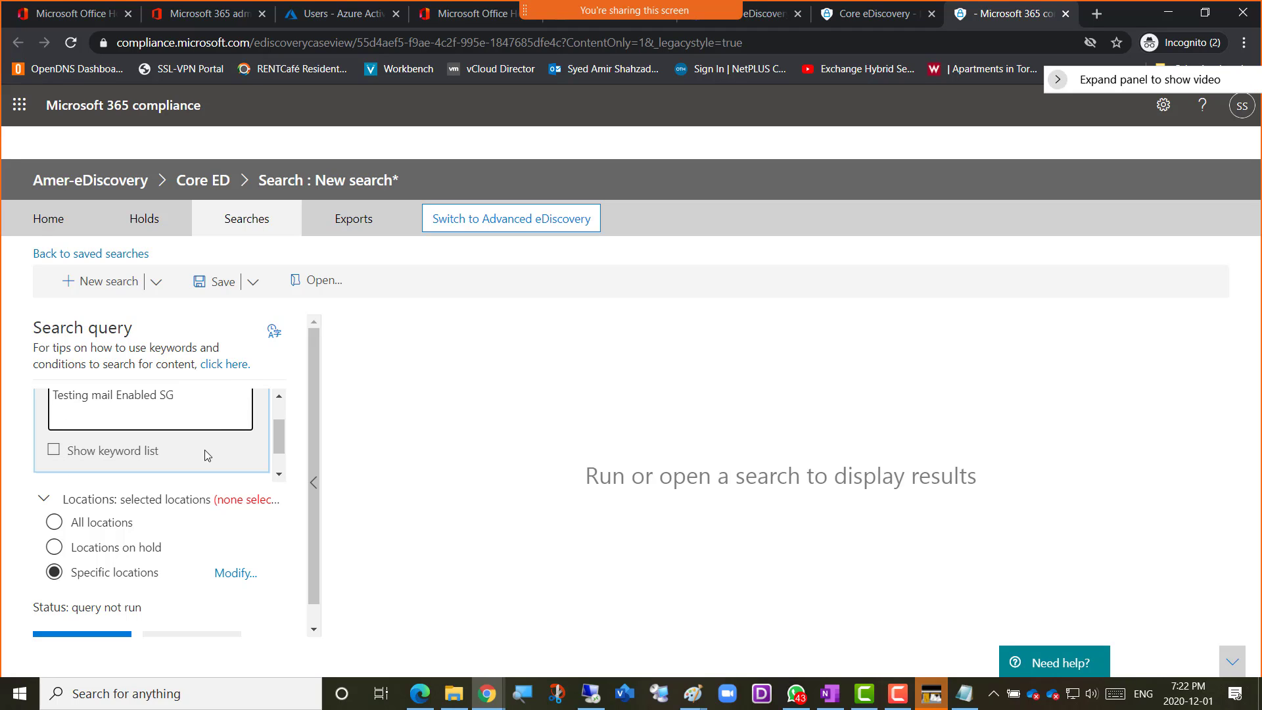
left_click(54, 452)
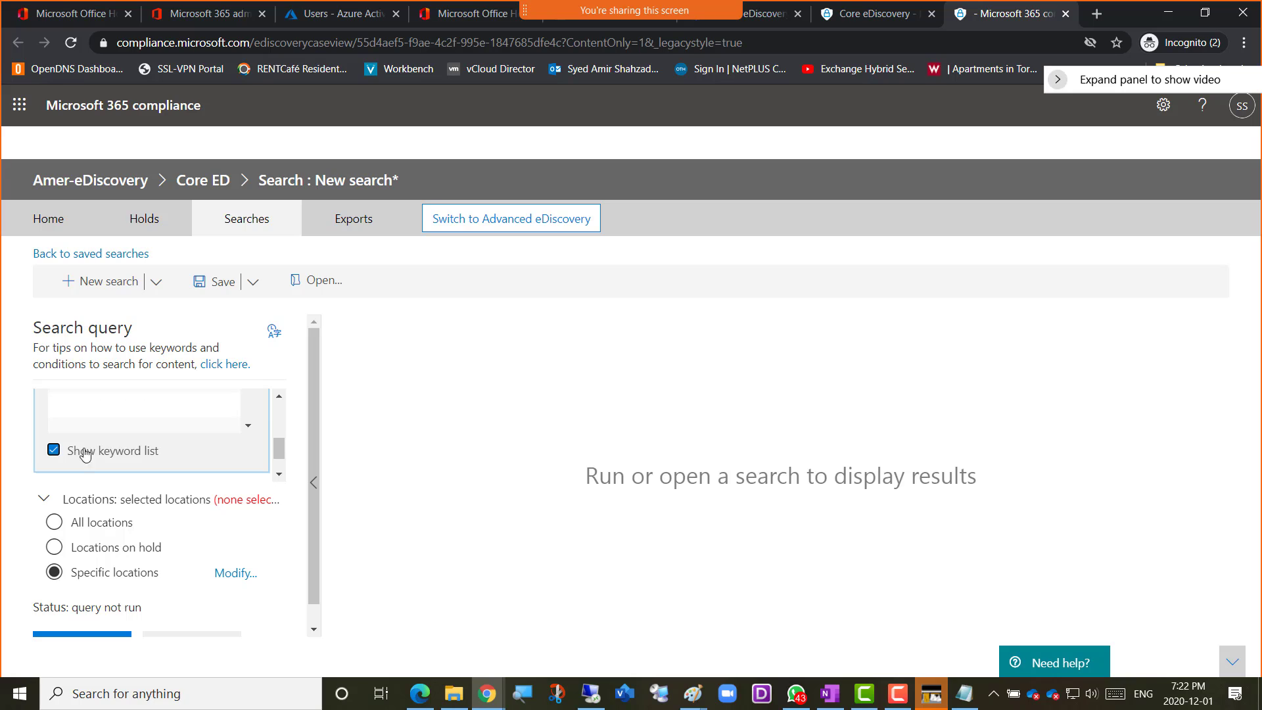
left_click_drag(282, 454, 276, 420)
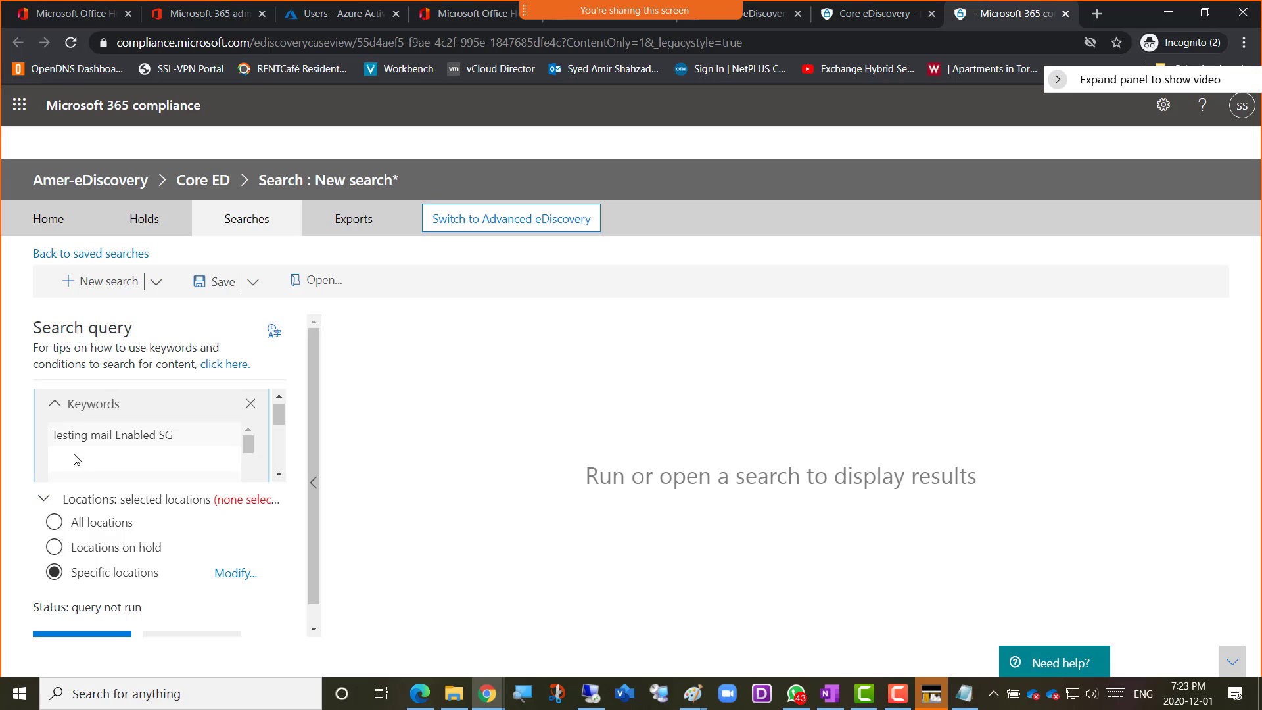
left_click_drag(281, 410, 287, 455)
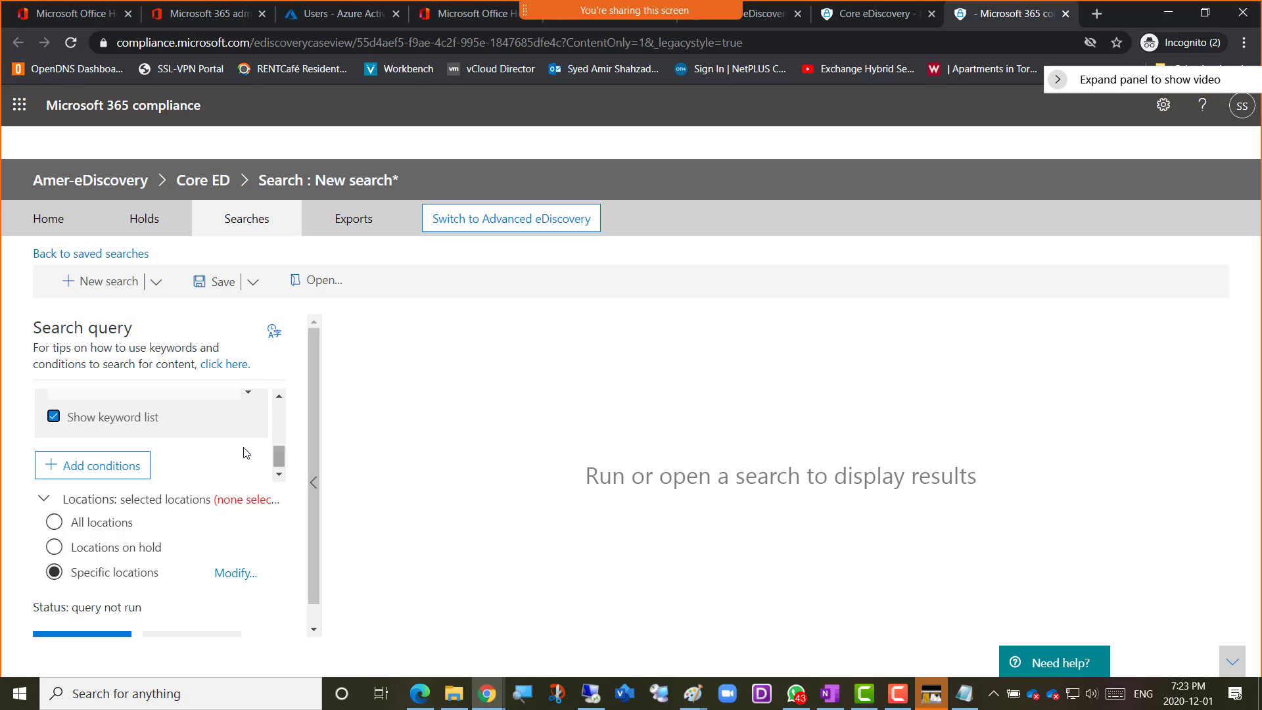
left_click(53, 428)
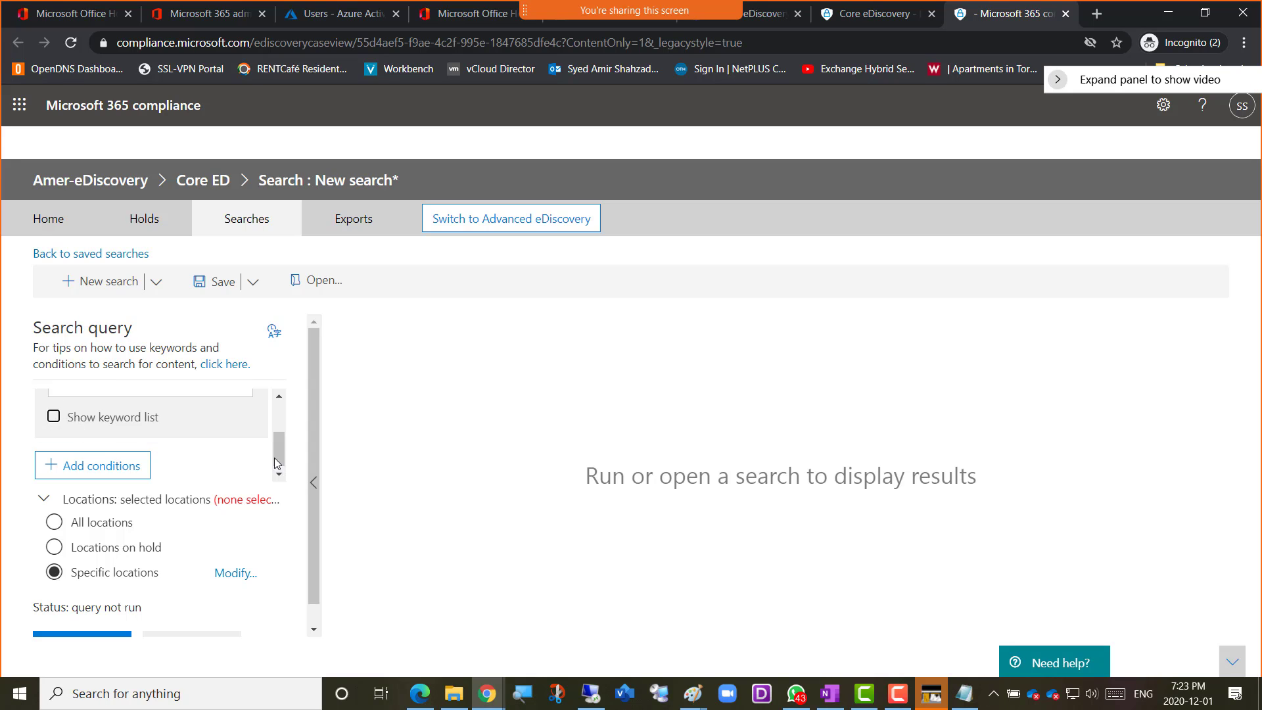
scroll(282, 428, "up", 3)
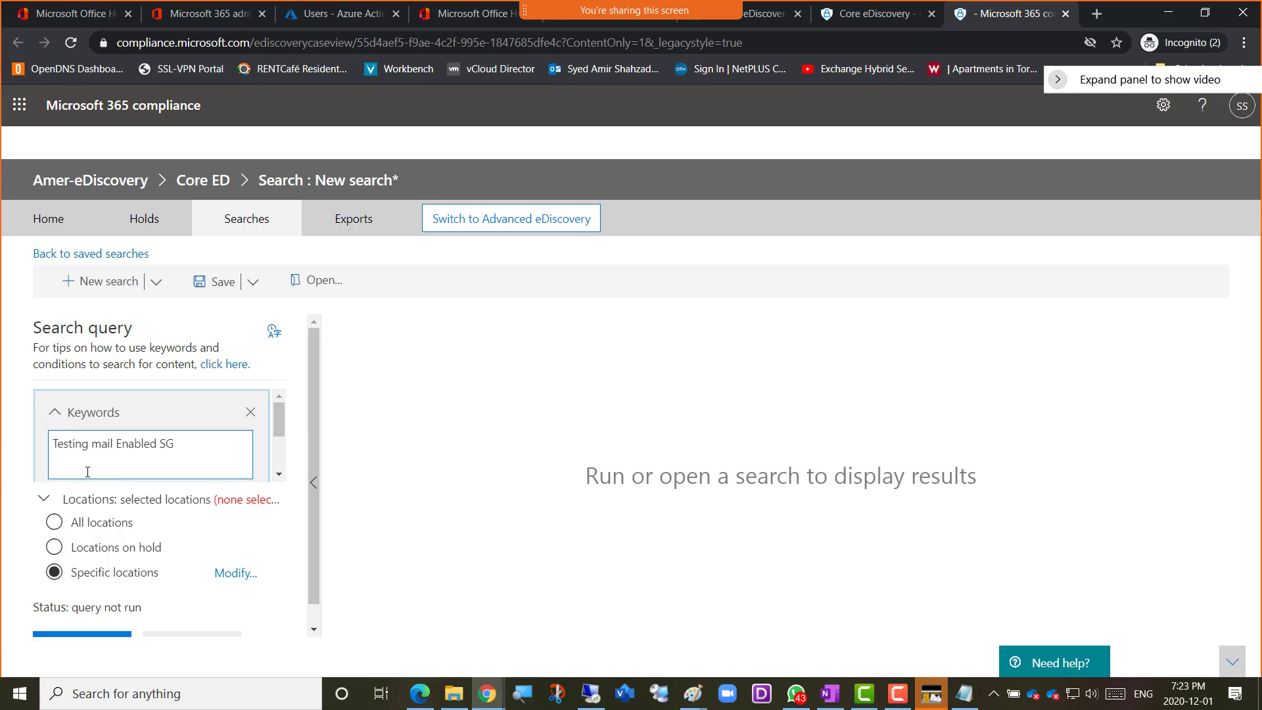
Open the list of conditions that can be added to the new search query
left_click_drag(281, 420, 281, 430)
left_click(123, 426)
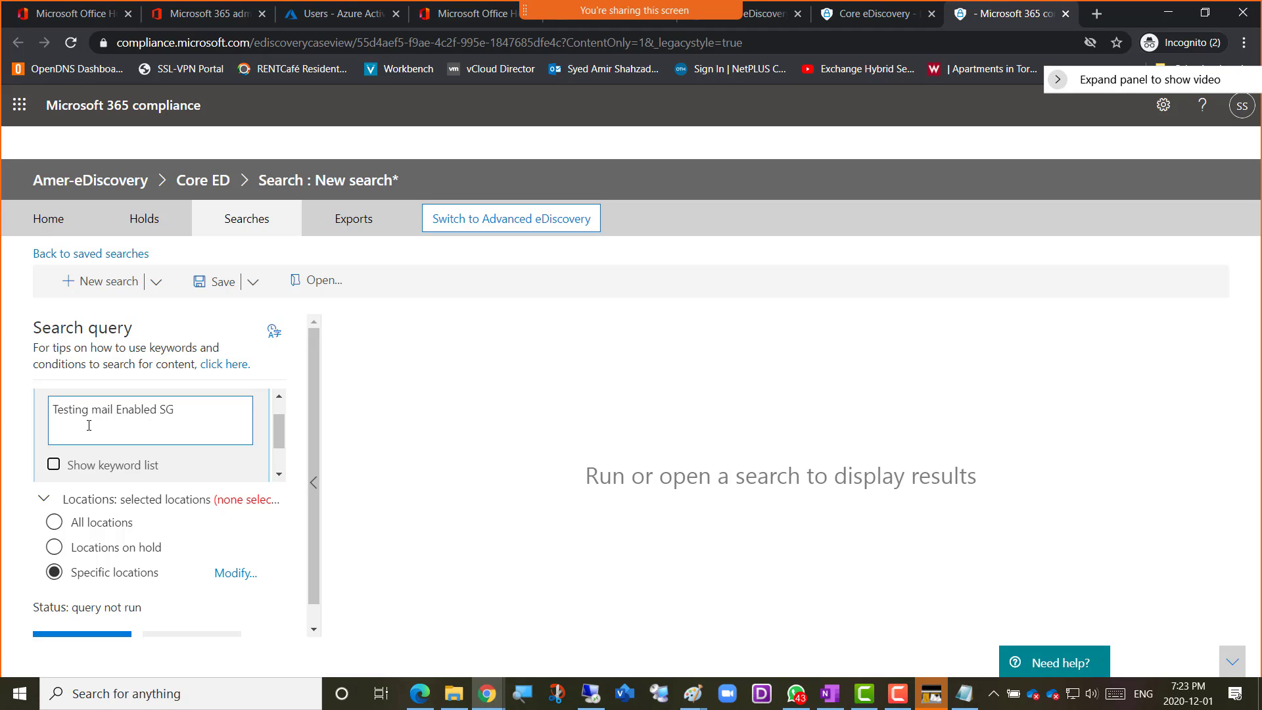
left_click_drag(277, 430, 275, 452)
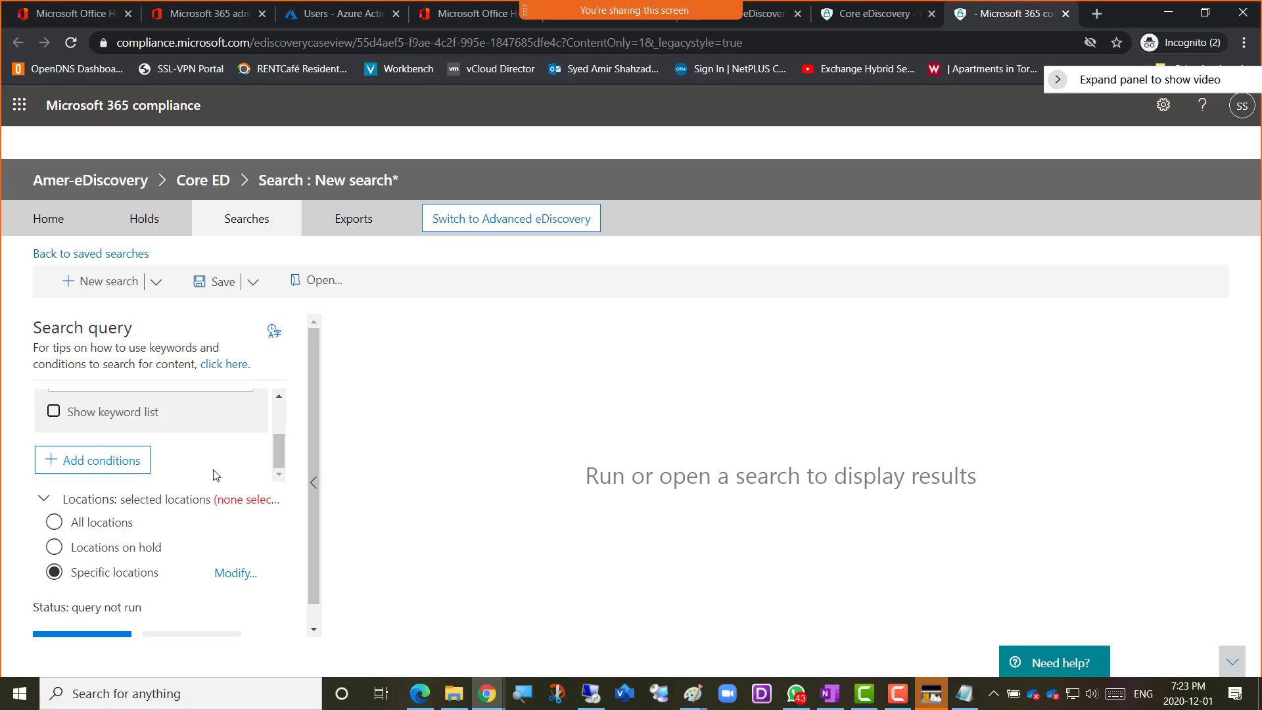
left_click(88, 466)
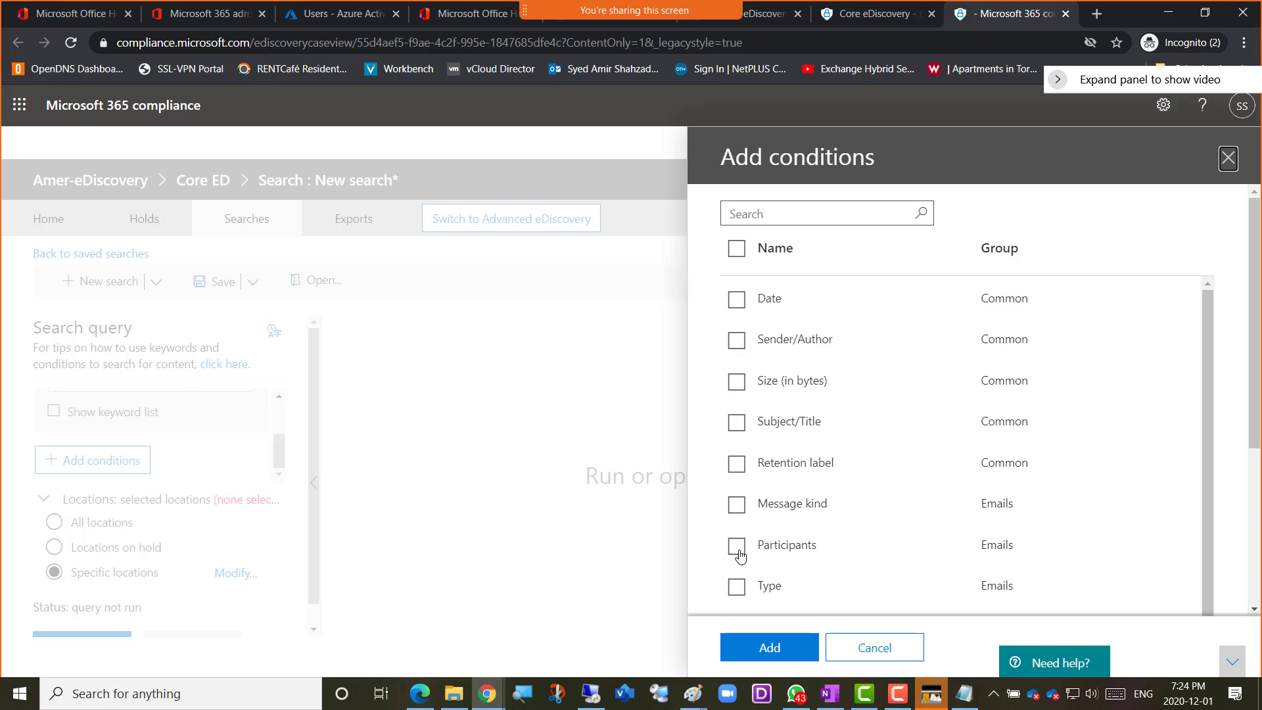
Look through the available search conditions in the Common, Emails and Documents groups
scroll(739, 552, "down", 2)
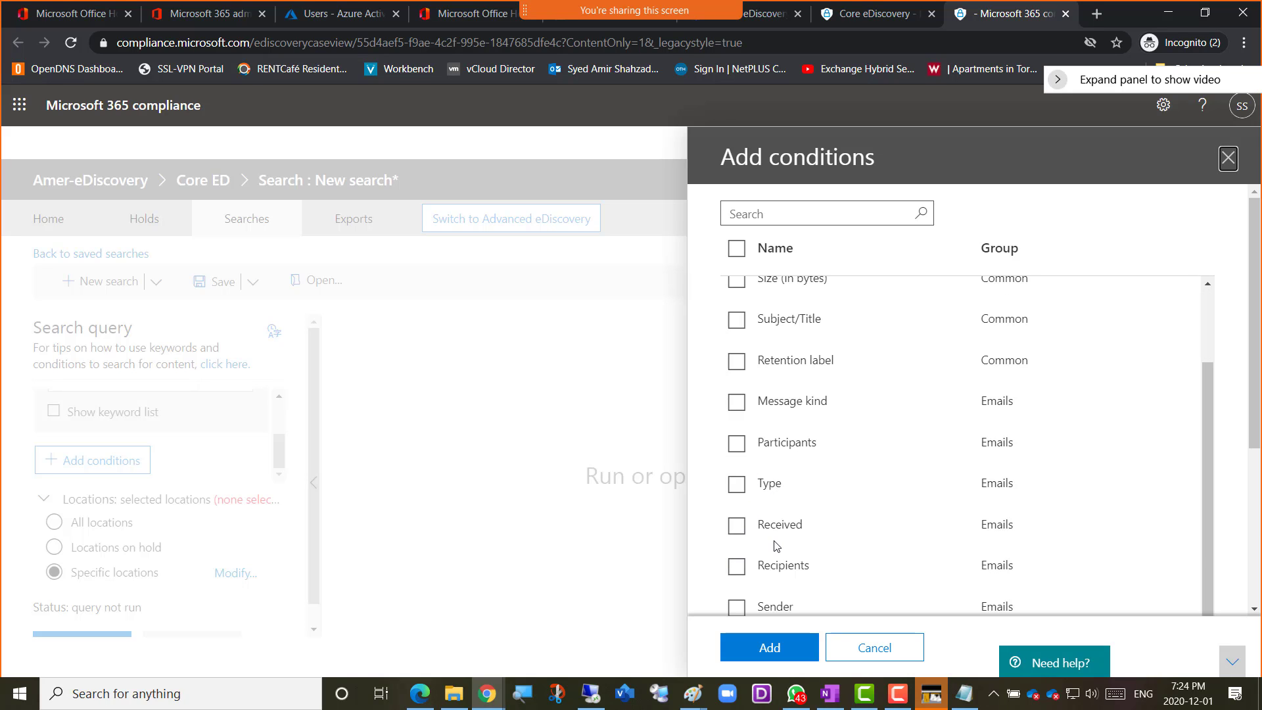
scroll(777, 546, "down", 3)
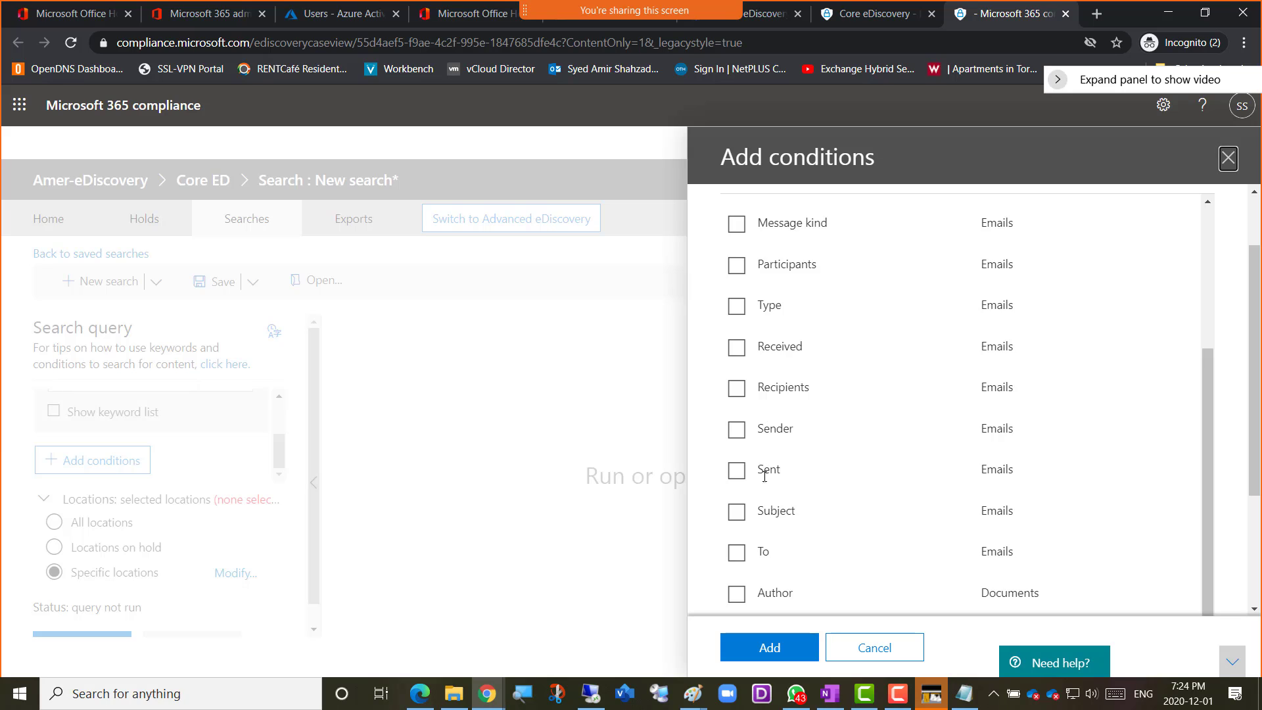
scroll(766, 492, "down", 1)
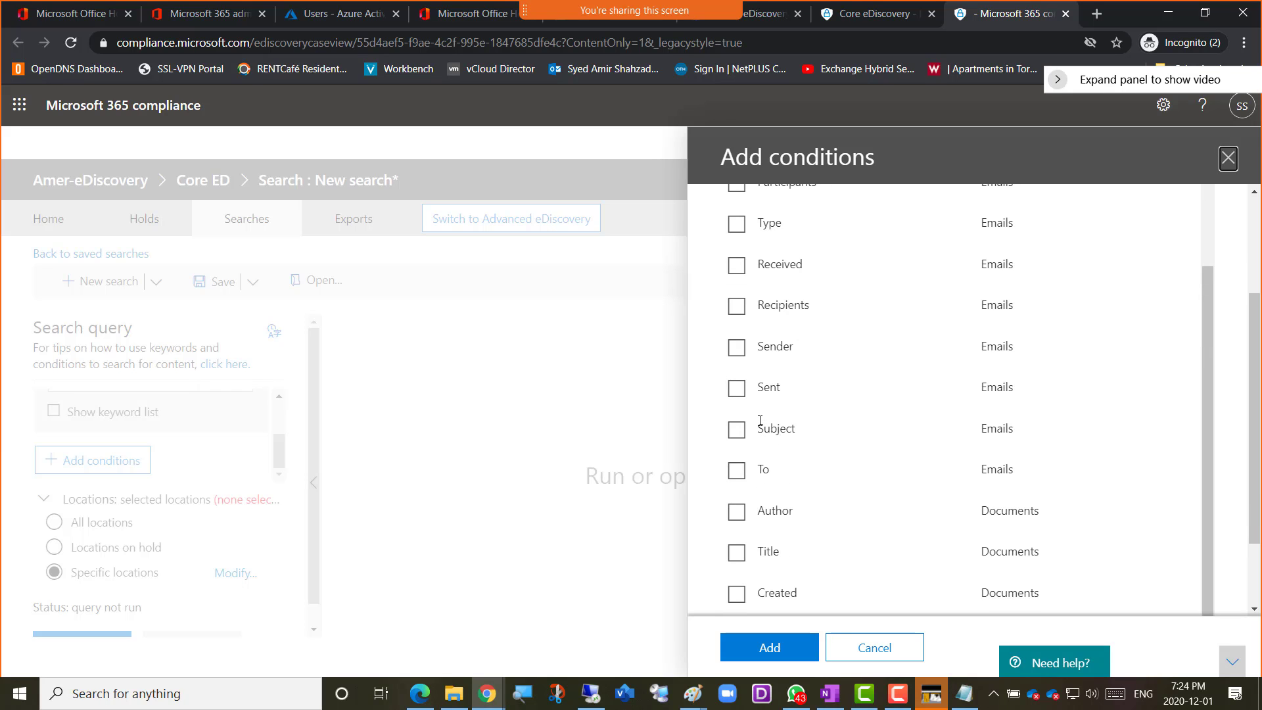
scroll(758, 493, "down", 1)
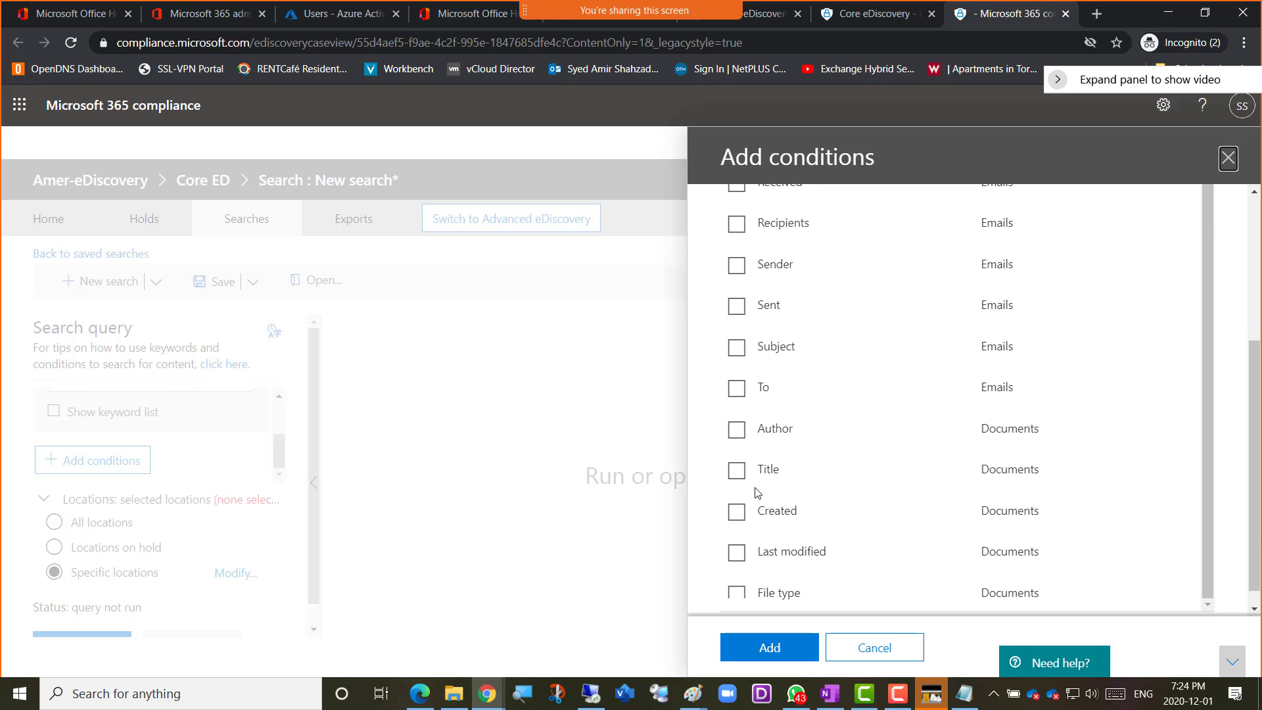
scroll(758, 493, "down", 1)
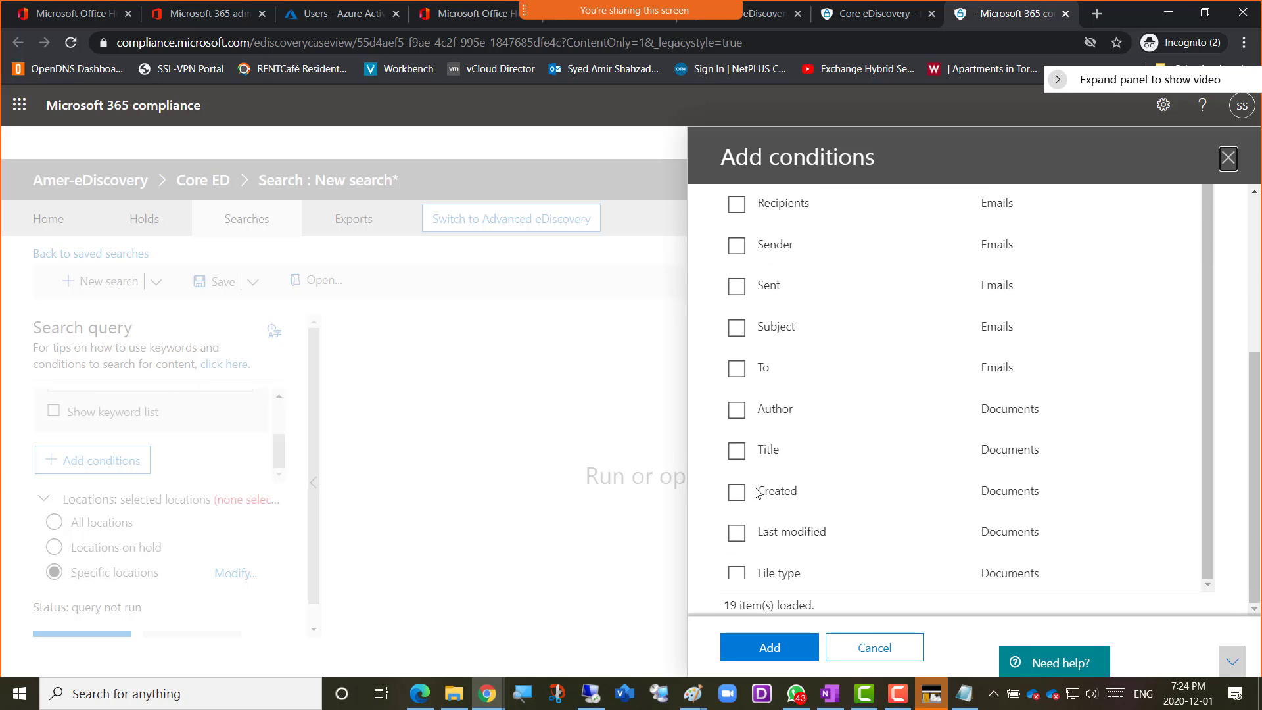
scroll(757, 489, "up", 1)
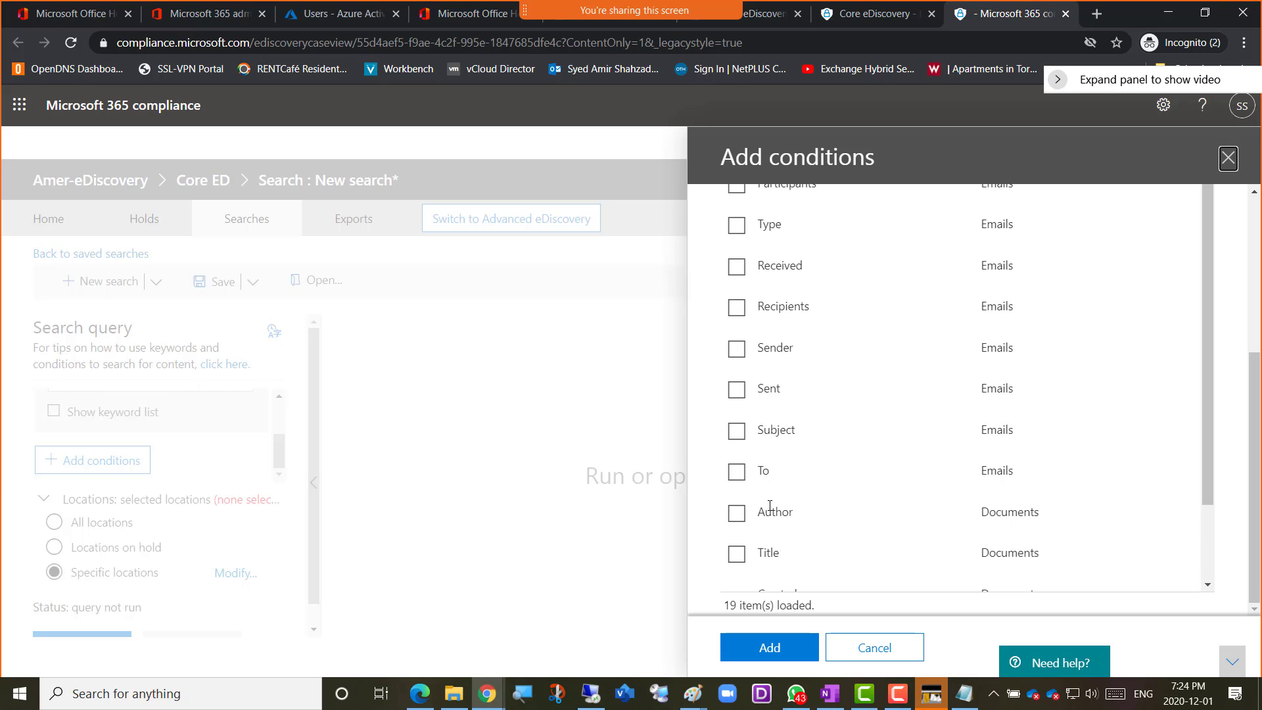
scroll(771, 509, "down", 2)
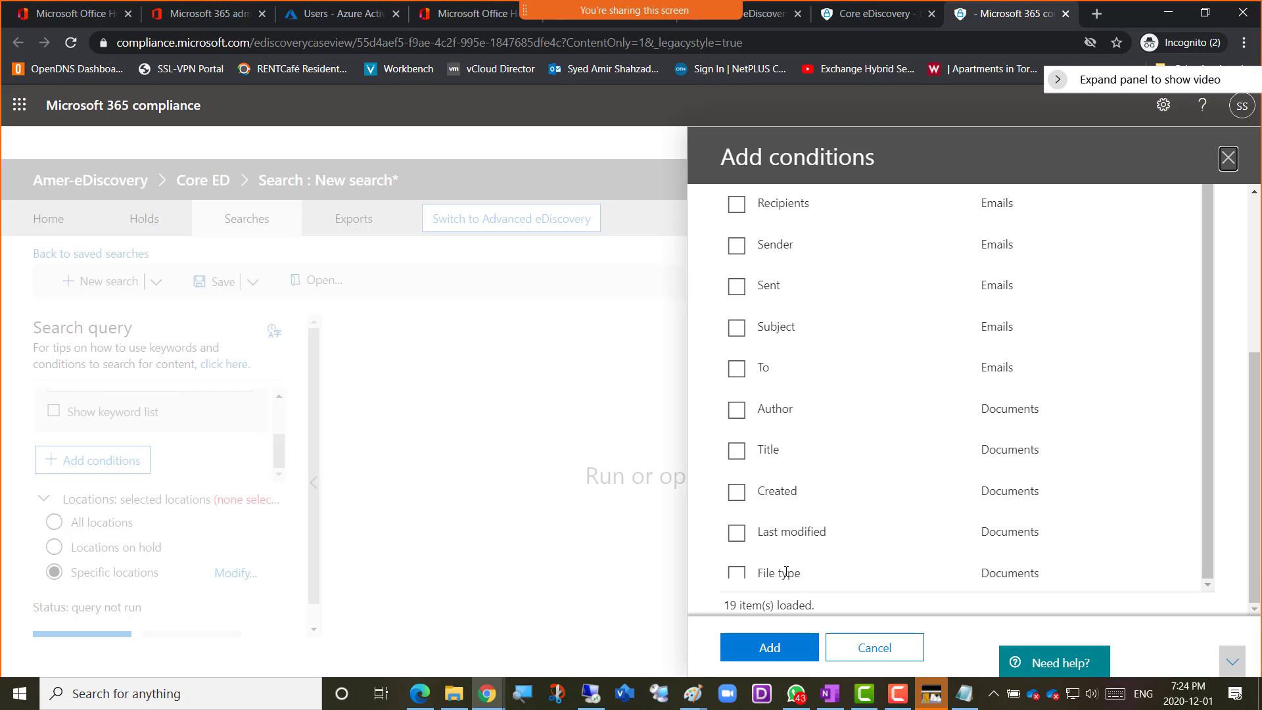
scroll(787, 481, "up", 4)
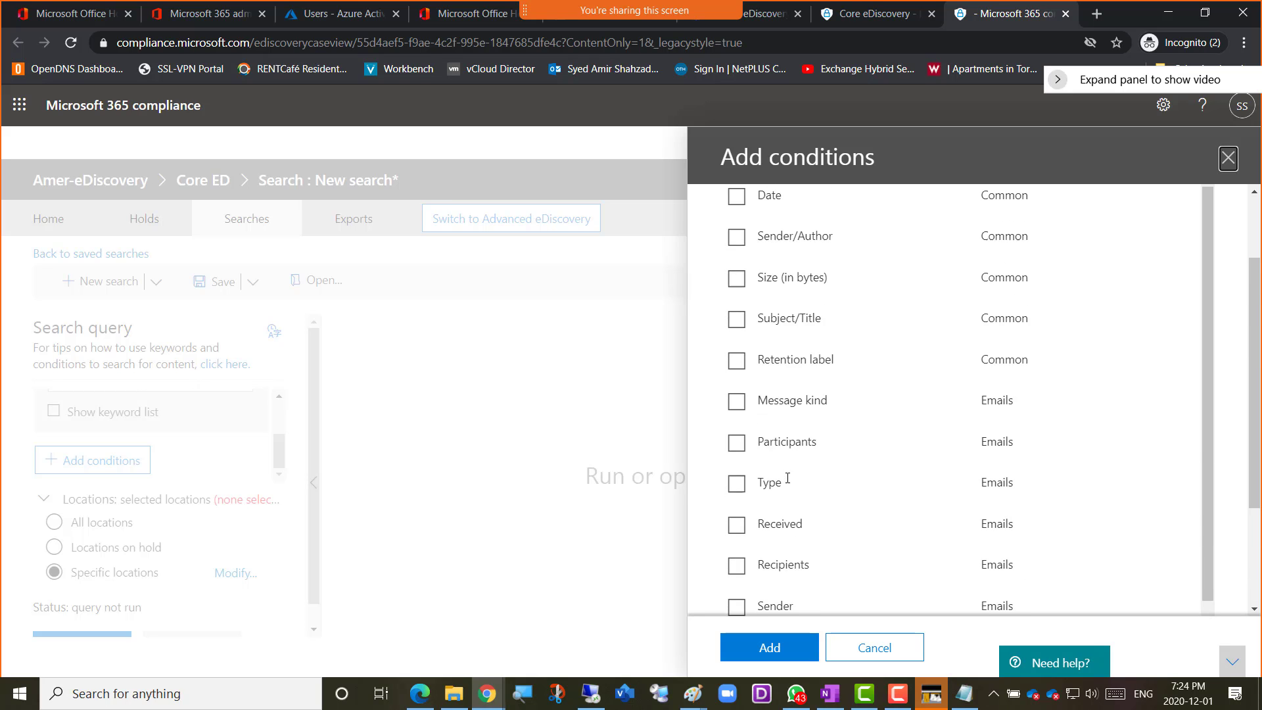
scroll(787, 478, "up", 2)
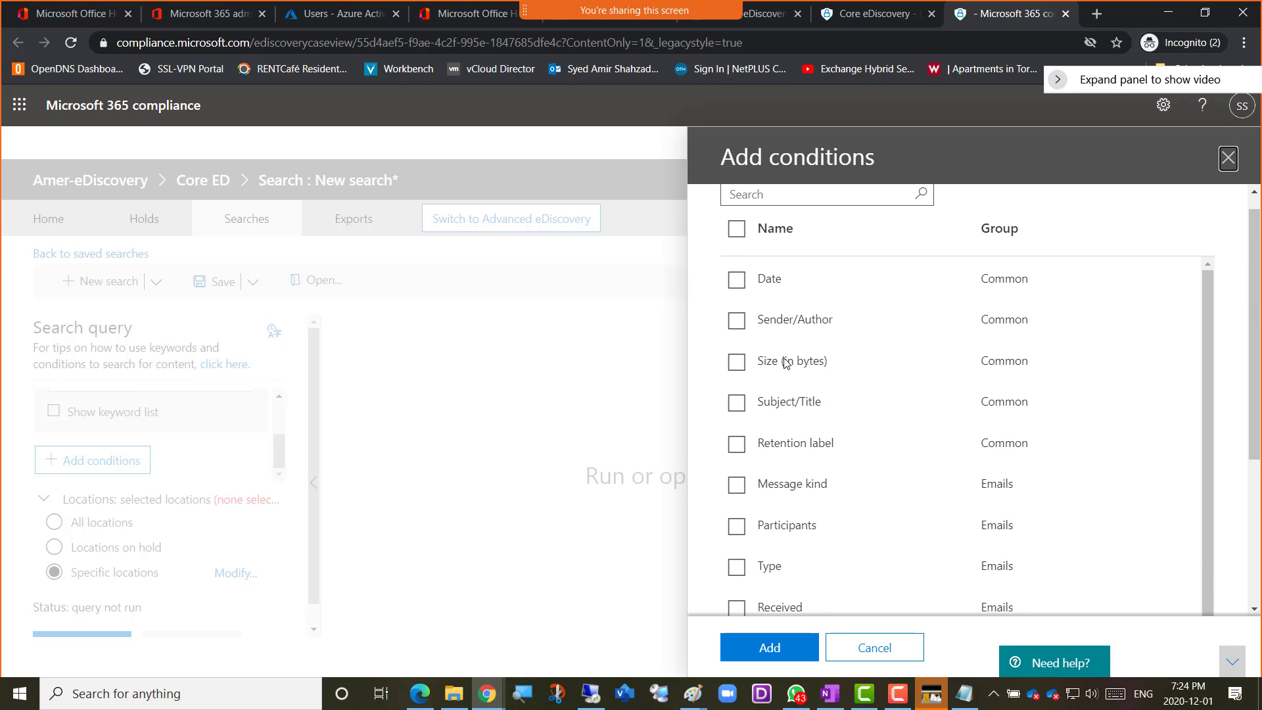
scroll(780, 302, "up", 1)
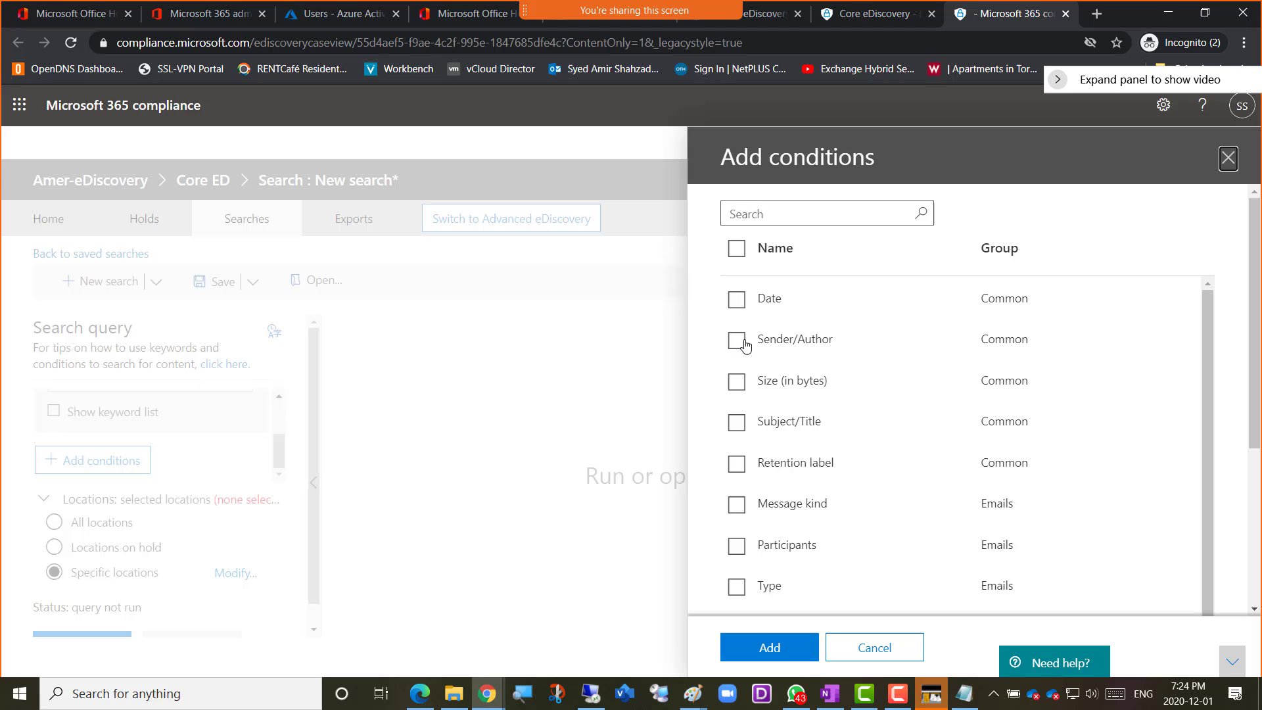
Add the Date condition from the Common group to the search query
left_click(737, 302)
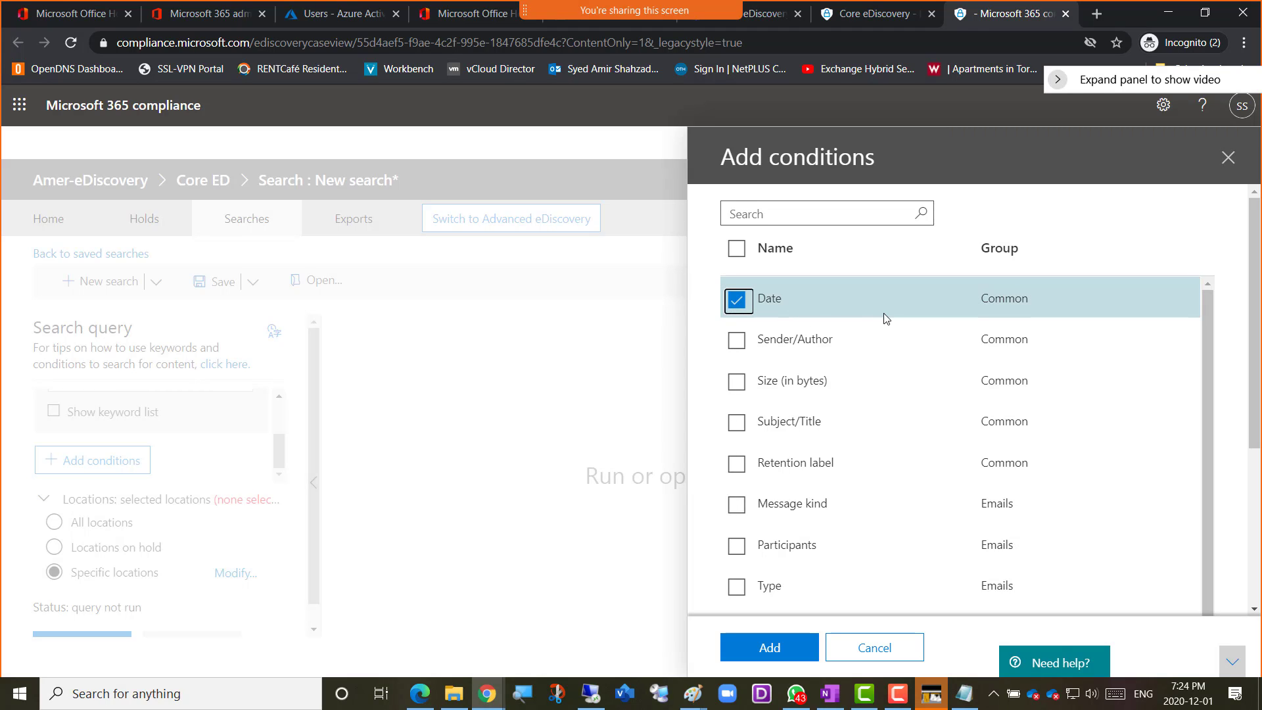
scroll(837, 306, "down", 6)
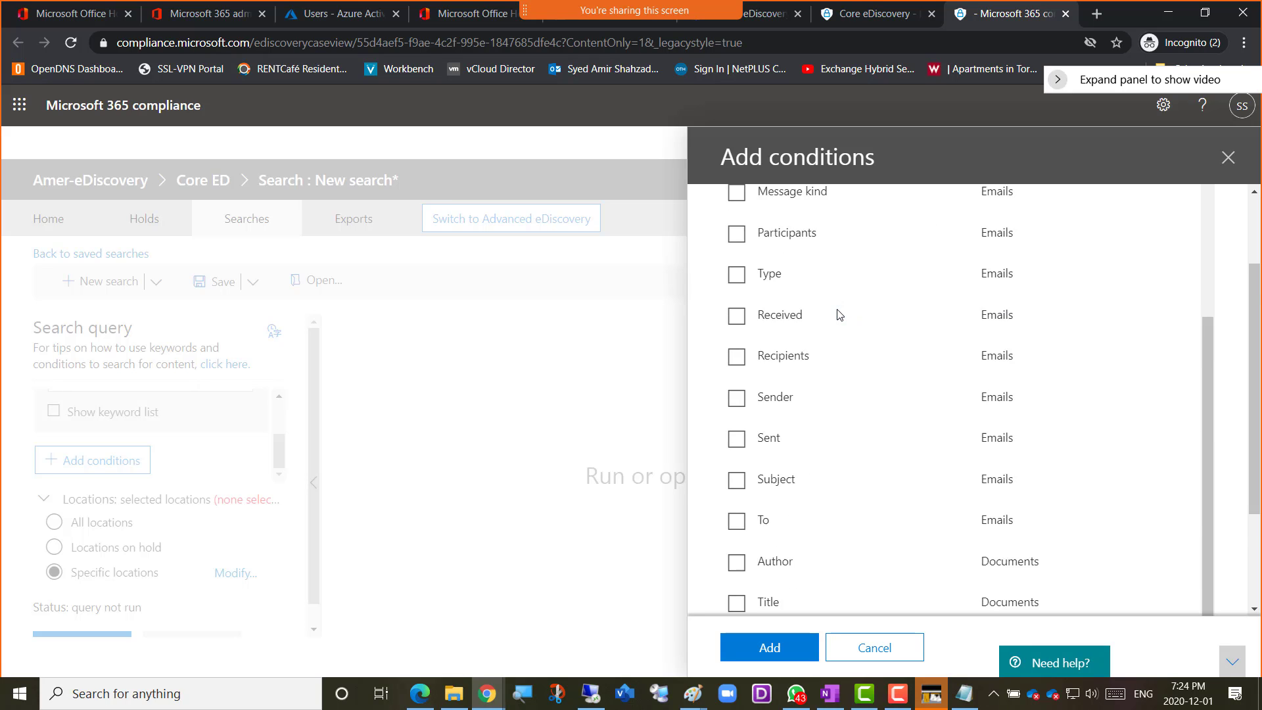
scroll(839, 316, "up", 6)
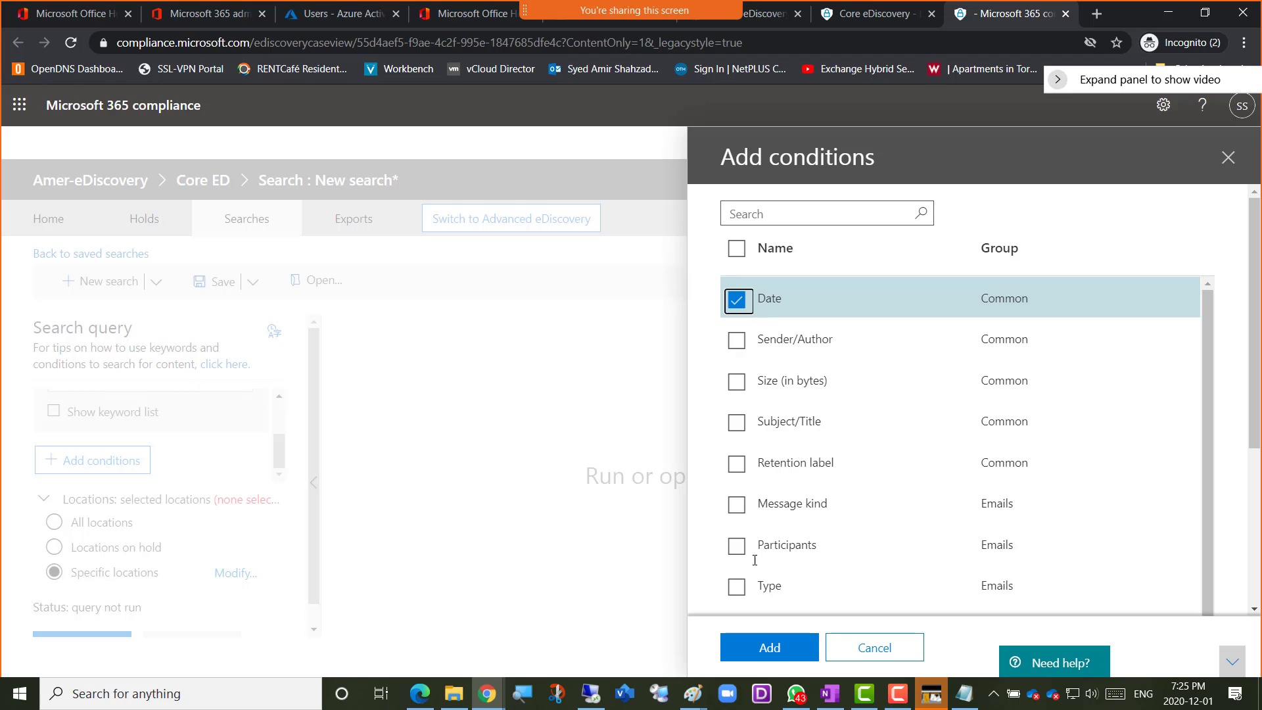
left_click(768, 654)
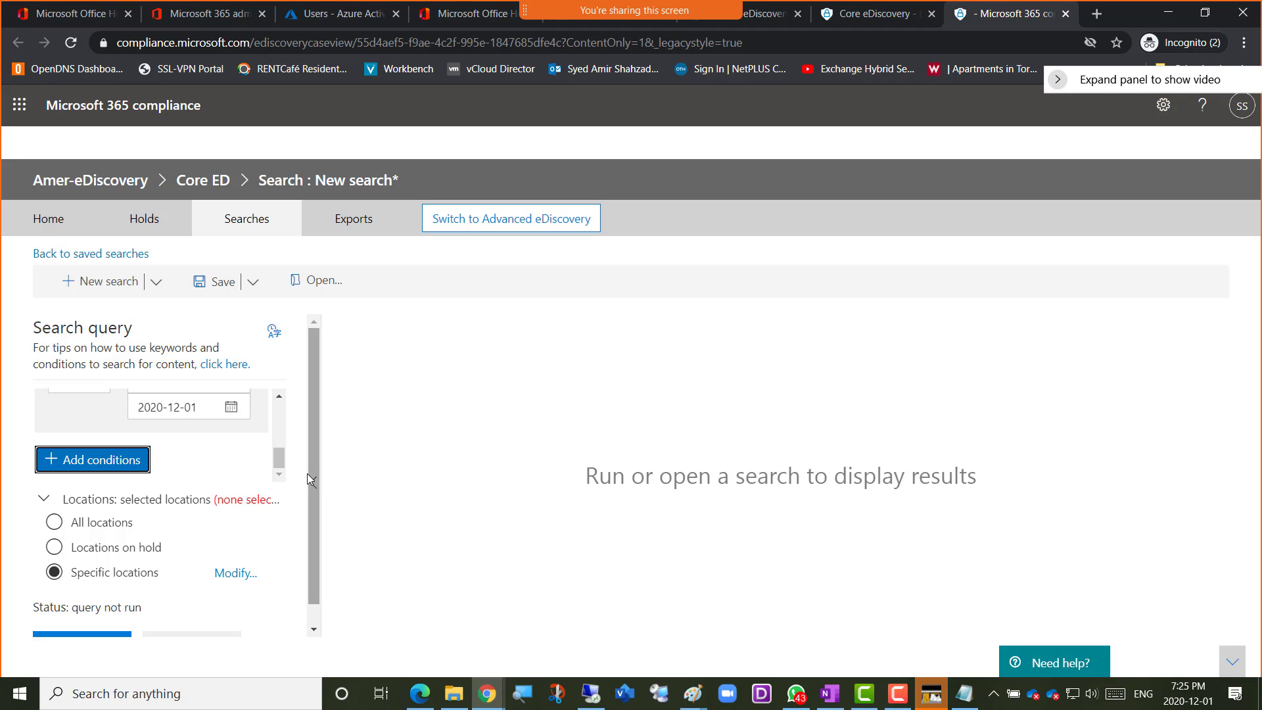
Review the operator and the start and end dates of the new Date condition
scroll(278, 462, "up", 2)
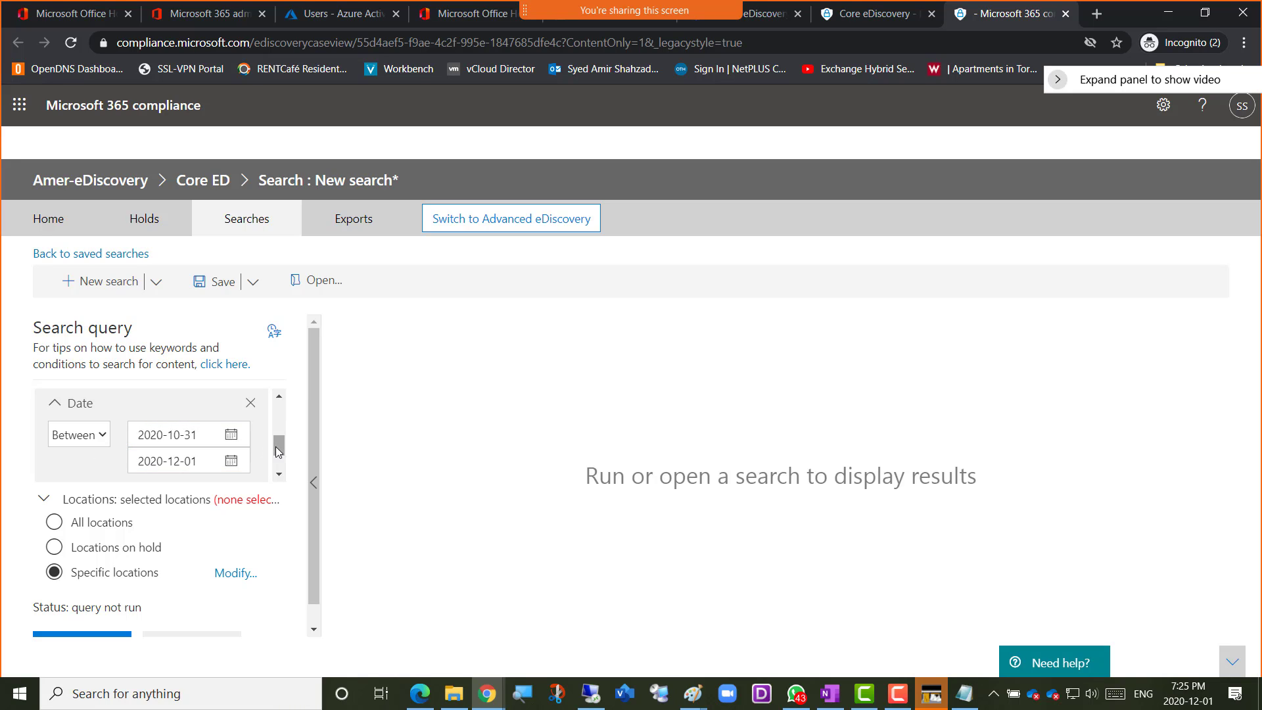
scroll(279, 442, "up", 1)
mouse_move(279, 442)
left_mouse_down()
mouse_move(278, 429)
mouse_move(279, 451)
left_mouse_up()
left_click(235, 447)
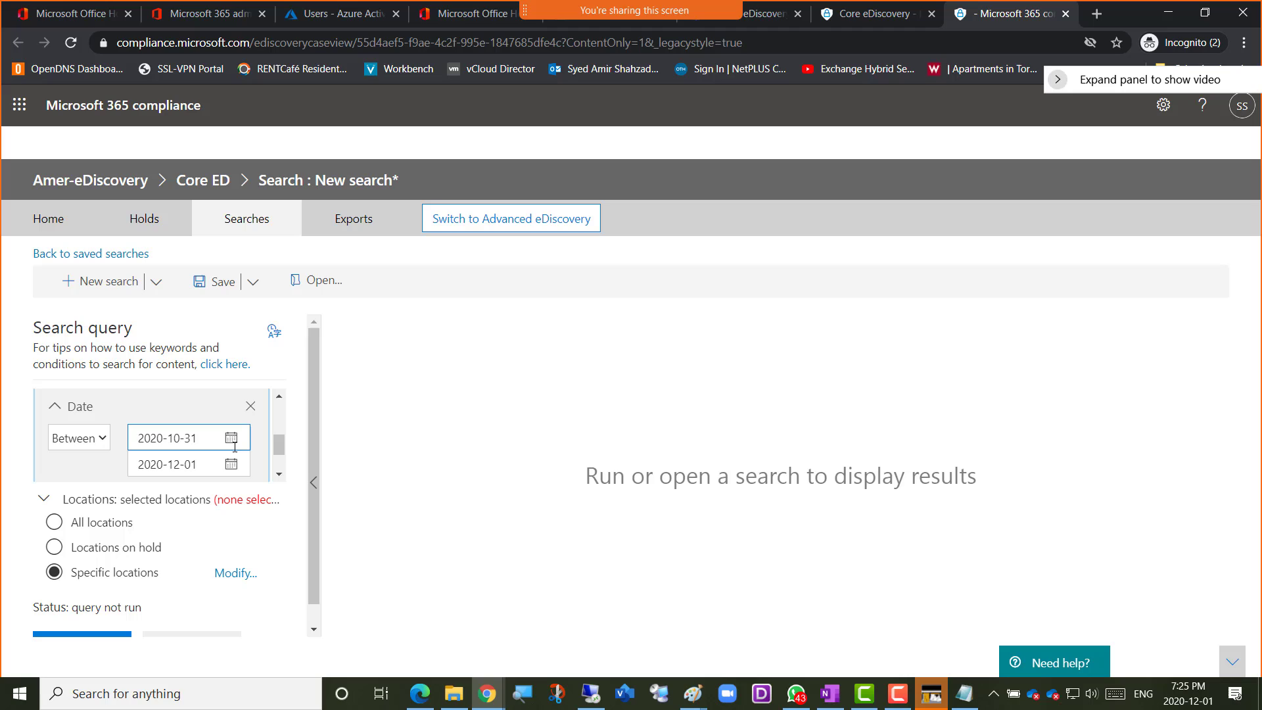
left_click(191, 451)
left_click(172, 449)
left_click(189, 464)
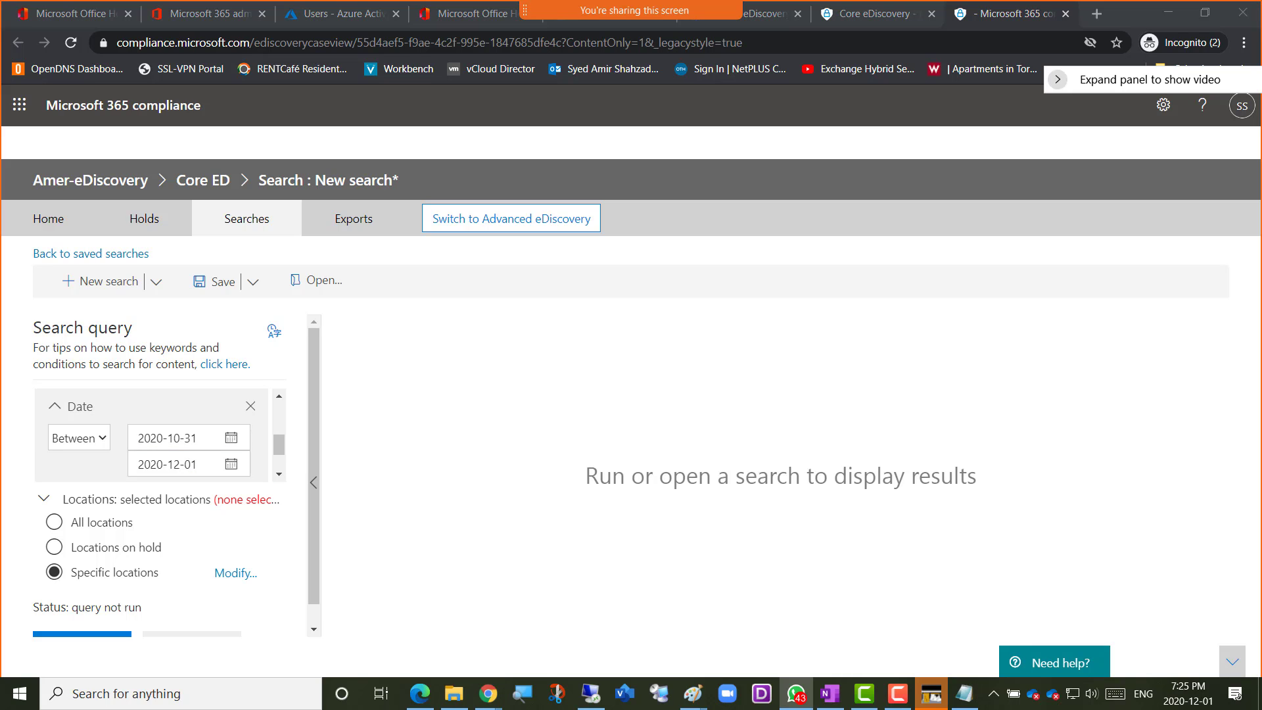
Look at the screenshot of a search query shared in WhatsApp, and return to the compliance center in the browser
left_click_drag(1261, 47, 543, 32)
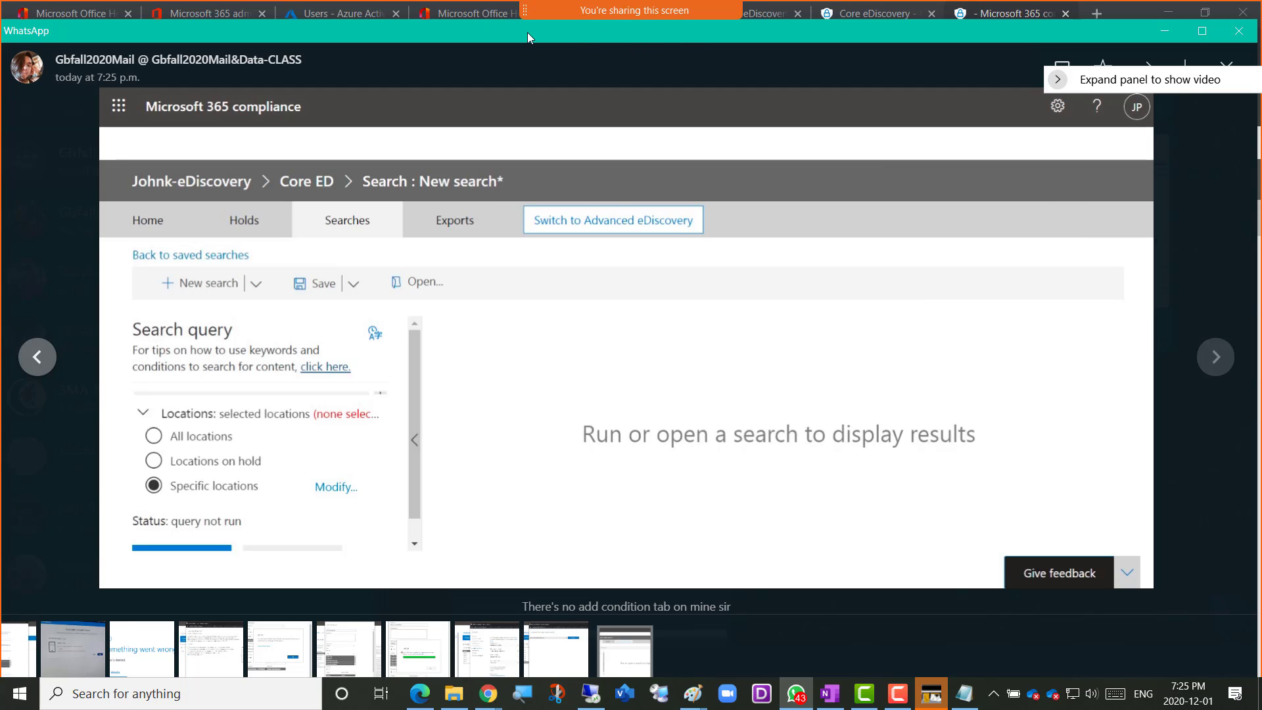
left_click_drag(497, 34, 1261, 92)
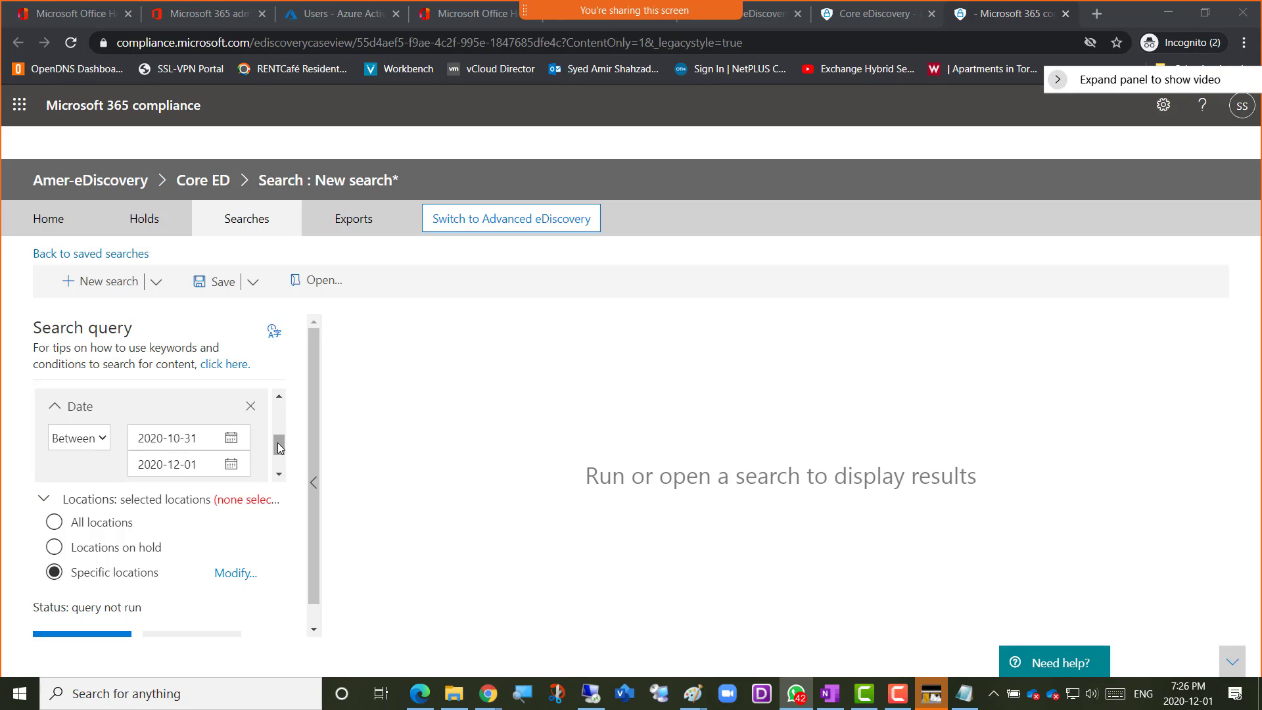
Examine the Date condition's date range and where further conditions can be added beneath it
mouse_move(278, 447)
left_mouse_down()
mouse_move(279, 402)
mouse_move(283, 469)
left_mouse_up()
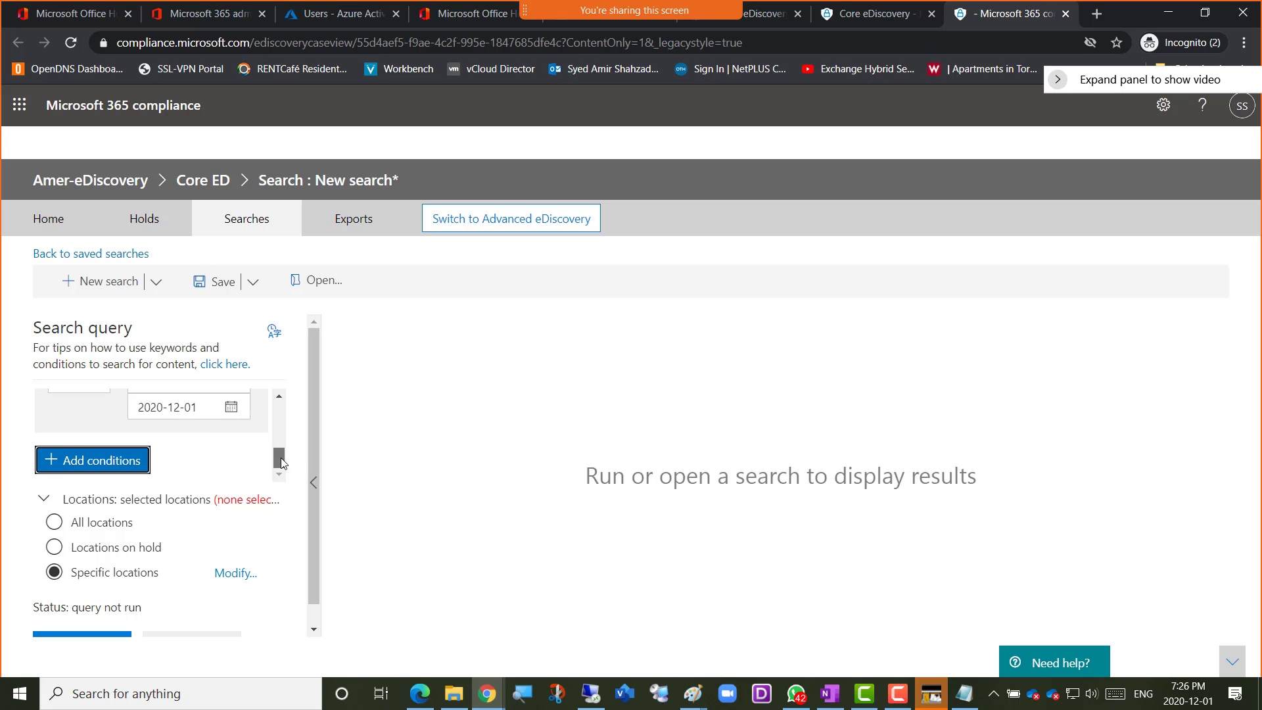
mouse_move(281, 459)
left_mouse_down()
mouse_move(279, 404)
mouse_move(286, 476)
left_mouse_up()
mouse_move(279, 461)
left_mouse_down()
mouse_move(279, 409)
mouse_move(278, 473)
left_mouse_up()
scroll(279, 460, "up", 1)
scroll(279, 460, "down", 1)
mouse_move(279, 460)
left_mouse_down()
mouse_move(281, 399)
mouse_move(286, 485)
mouse_move(285, 451)
left_mouse_up()
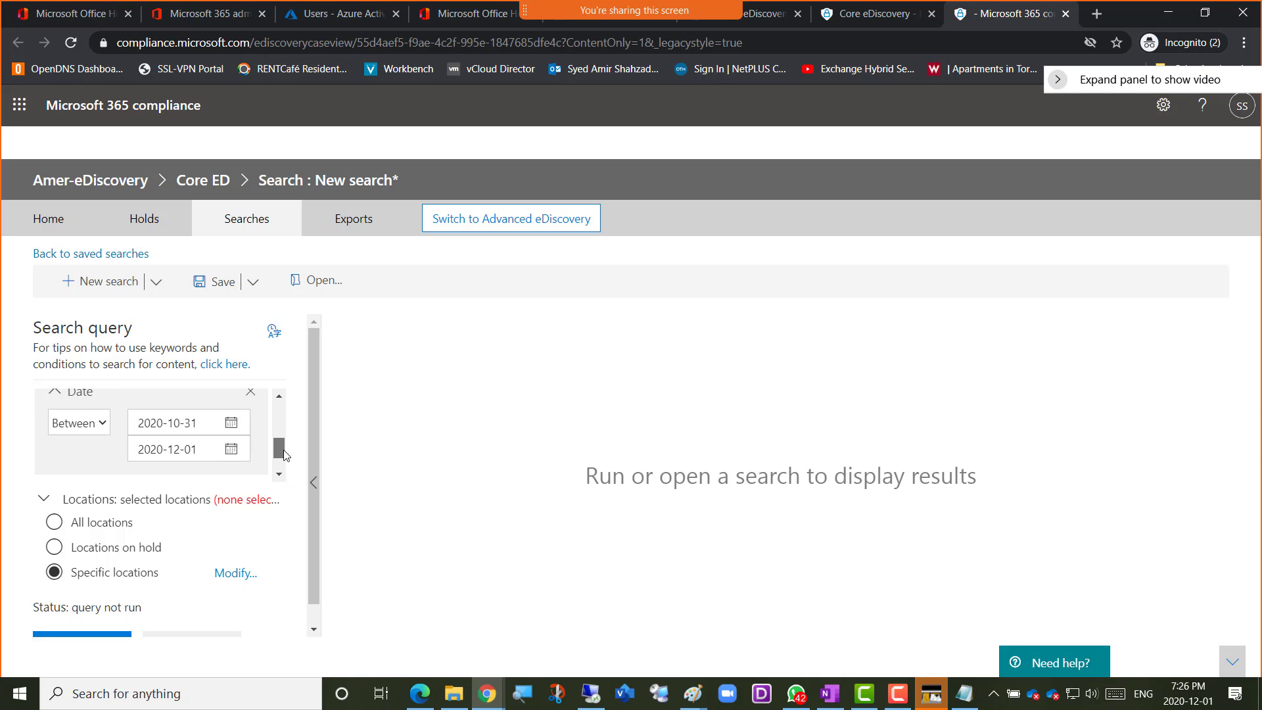
left_click(192, 423)
key("Tab")
key("Tab")
mouse_move(283, 458)
left_mouse_down()
mouse_move(277, 402)
mouse_move(278, 466)
left_mouse_up()
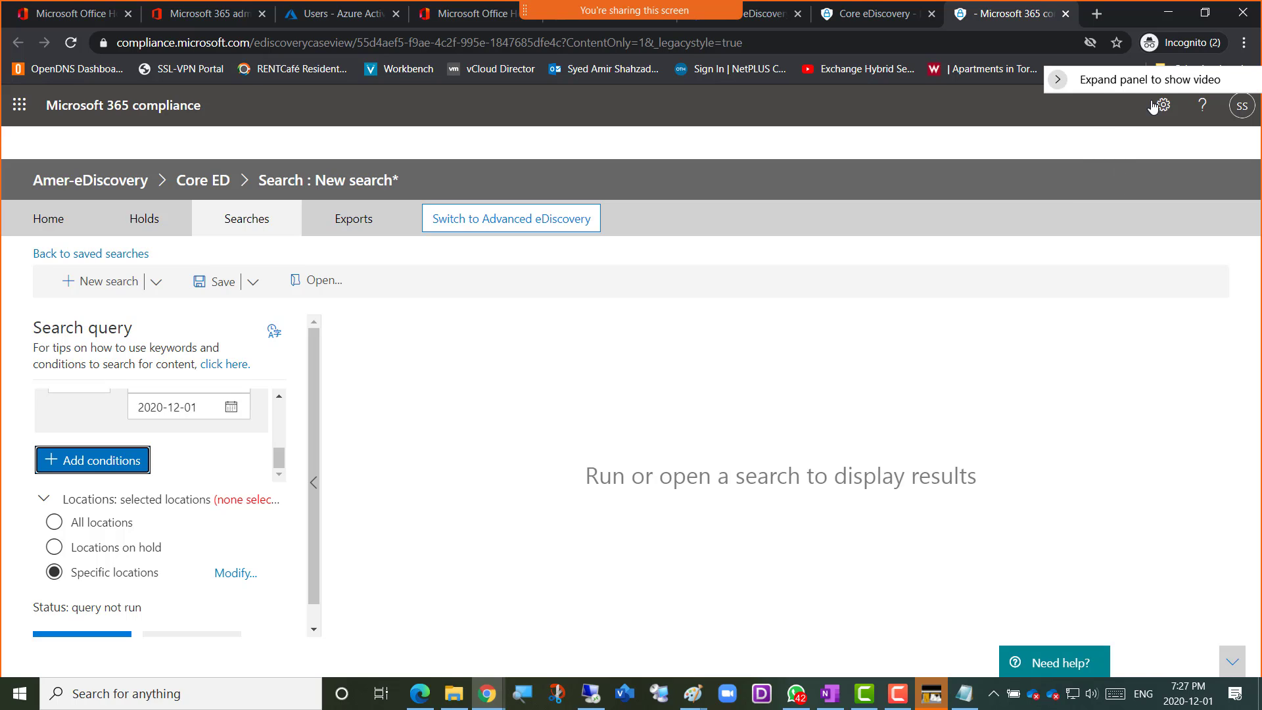
Reduce the page zoom to 75% to view the whole search query, and restore it to 100%
left_click_drag(1181, 86, 1121, 191)
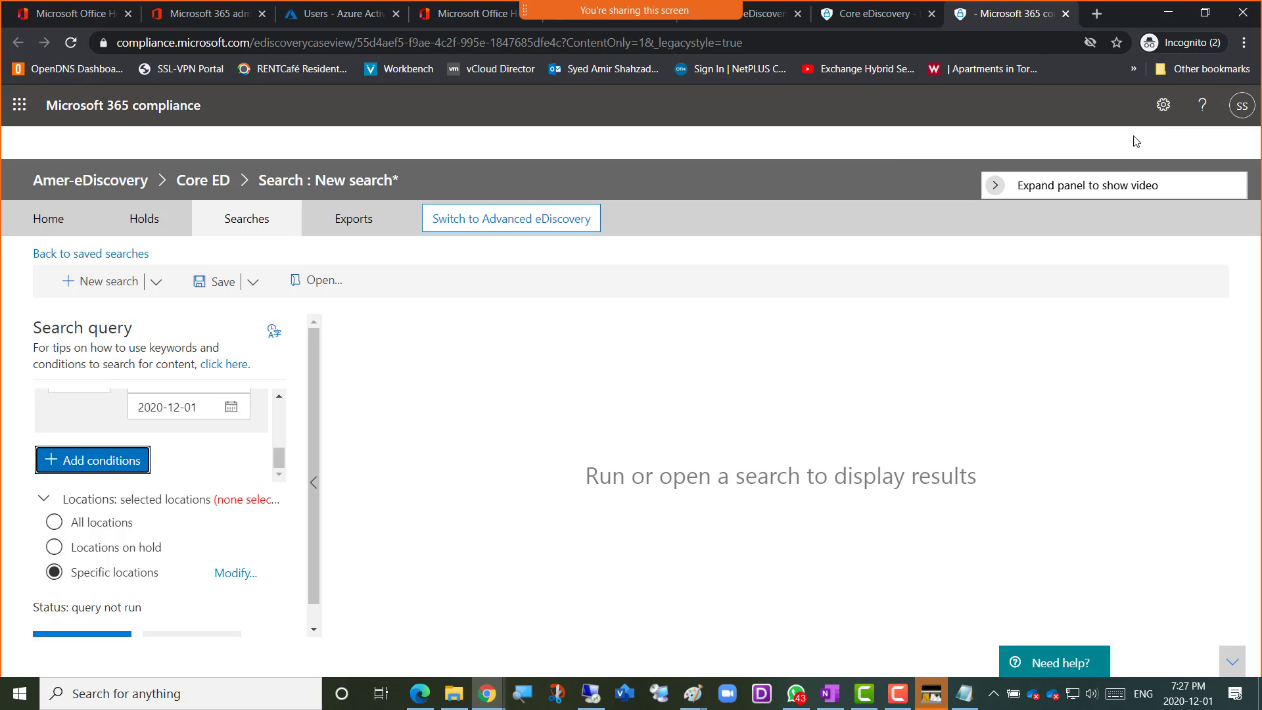
left_click(1245, 44)
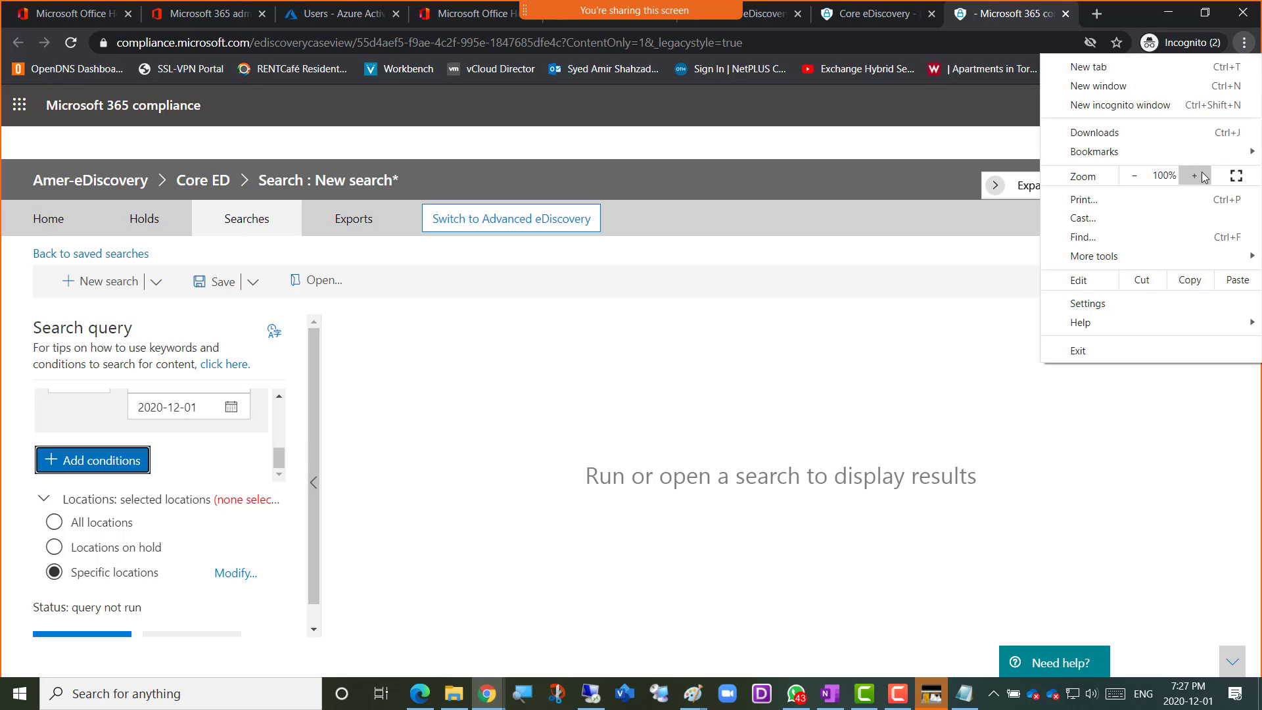
left_click(1134, 177)
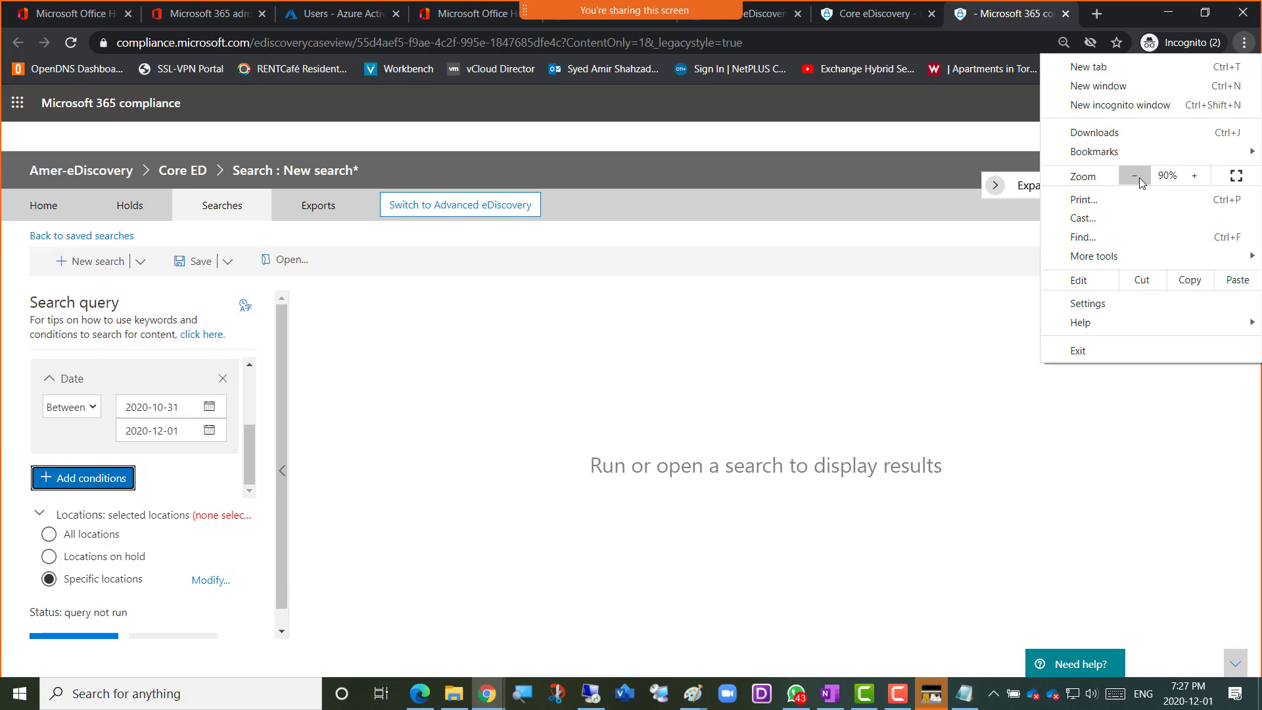
left_click(1126, 177)
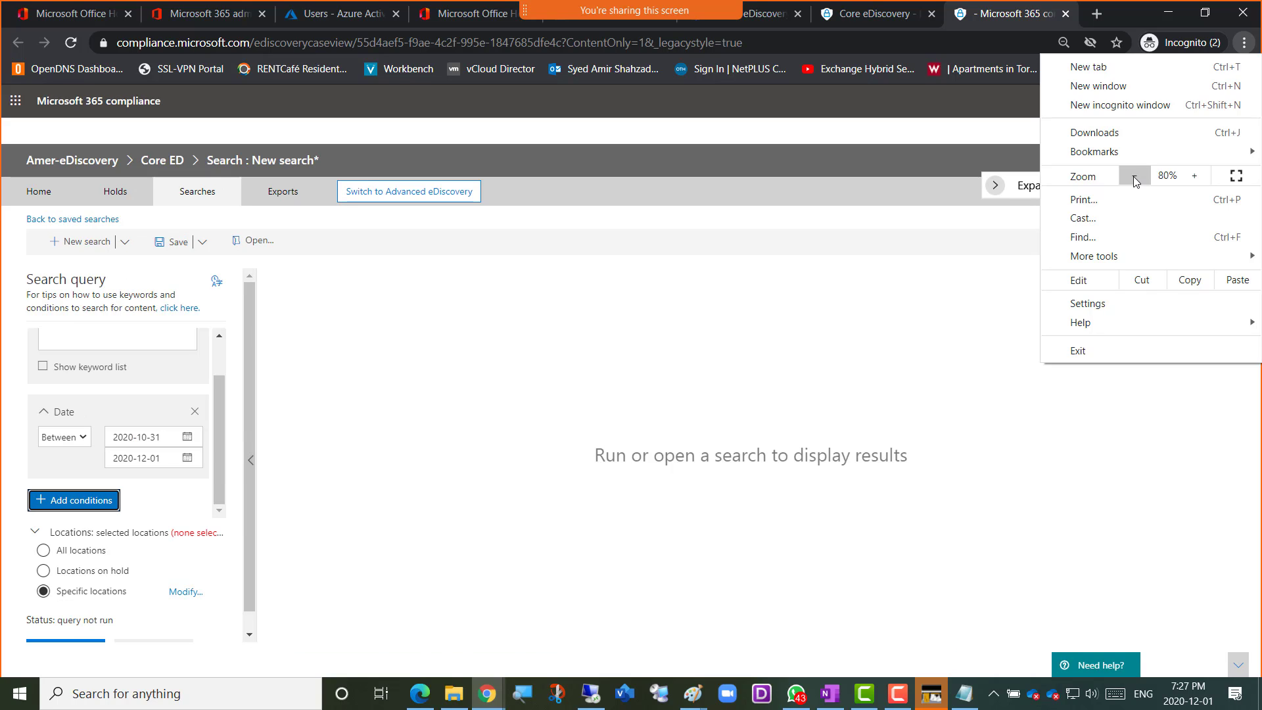
left_click(1133, 176)
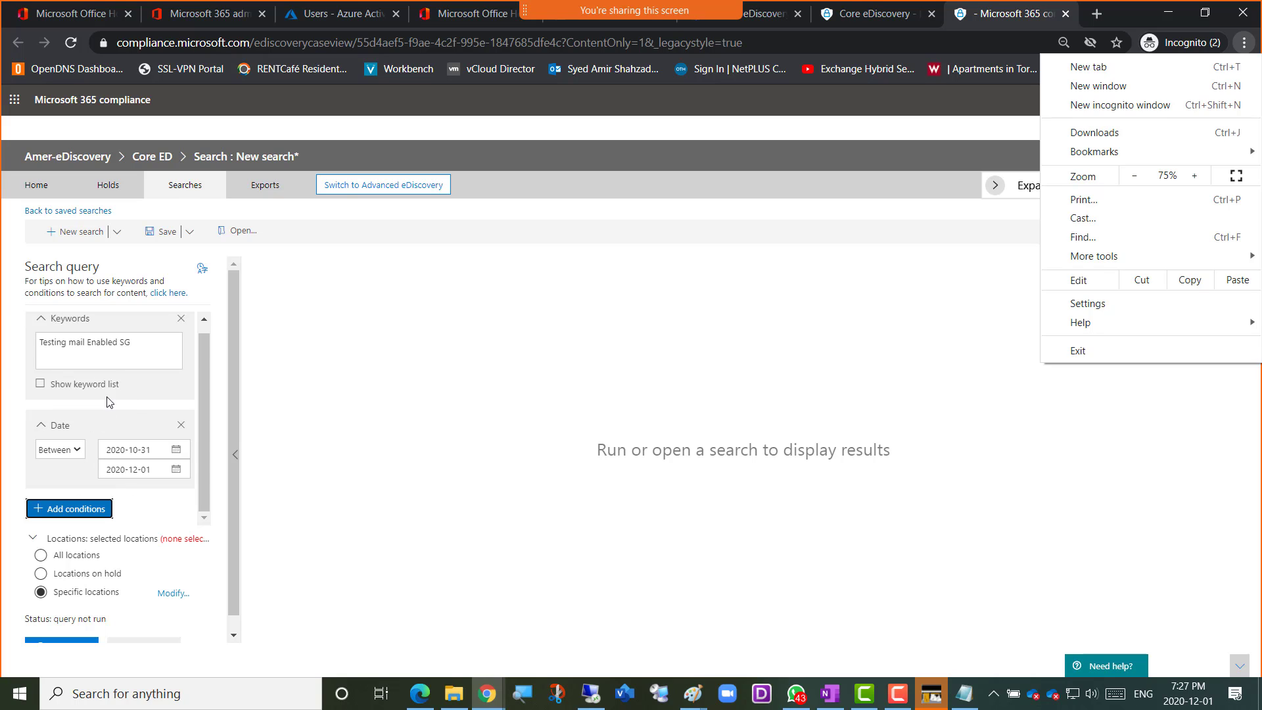
left_click(1195, 178)
left_click(1194, 176)
left_click(1195, 176)
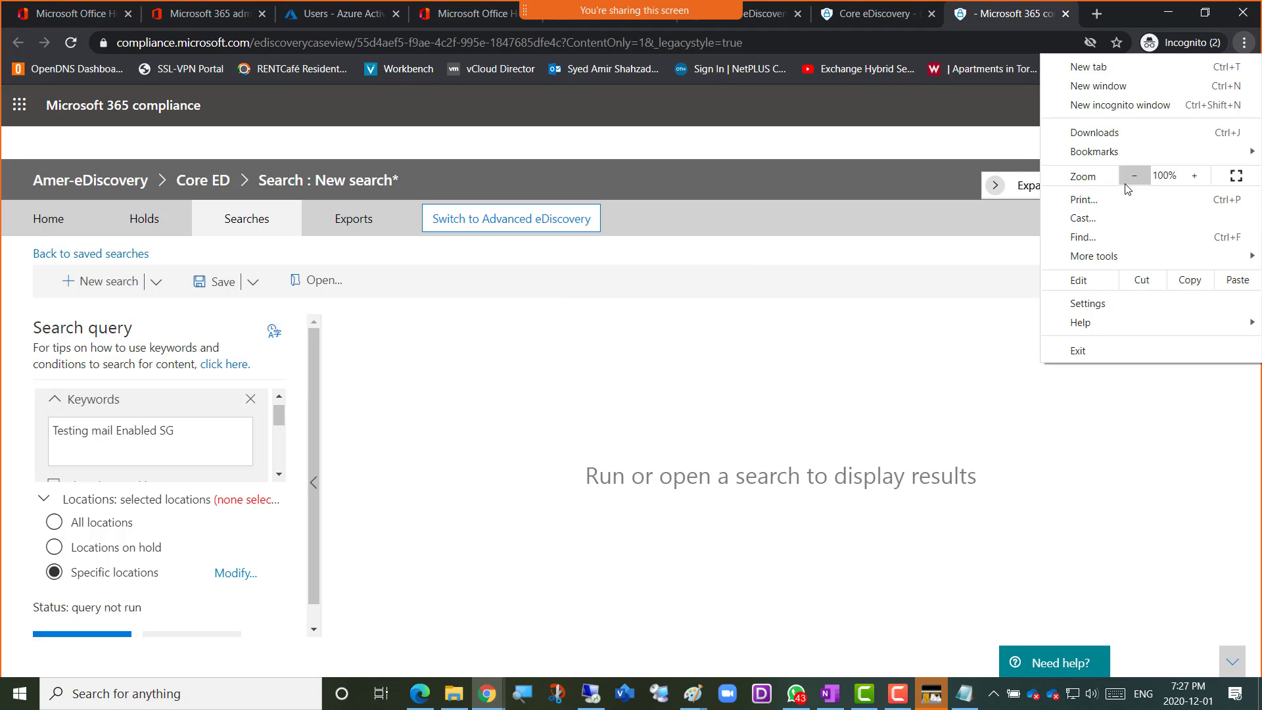
left_click(1245, 43)
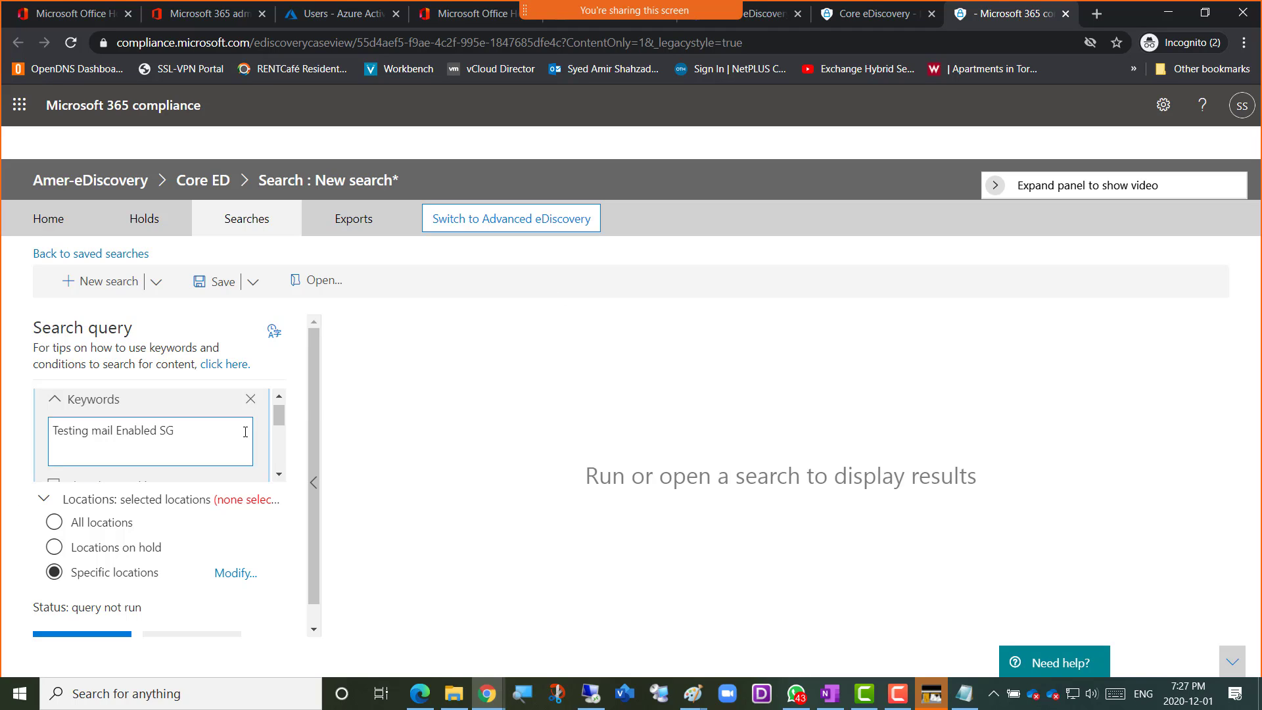
Review the query's Keywords and Date conditions down to where further conditions can be added
left_click(279, 474)
left_click(279, 474)
left_click(279, 474)
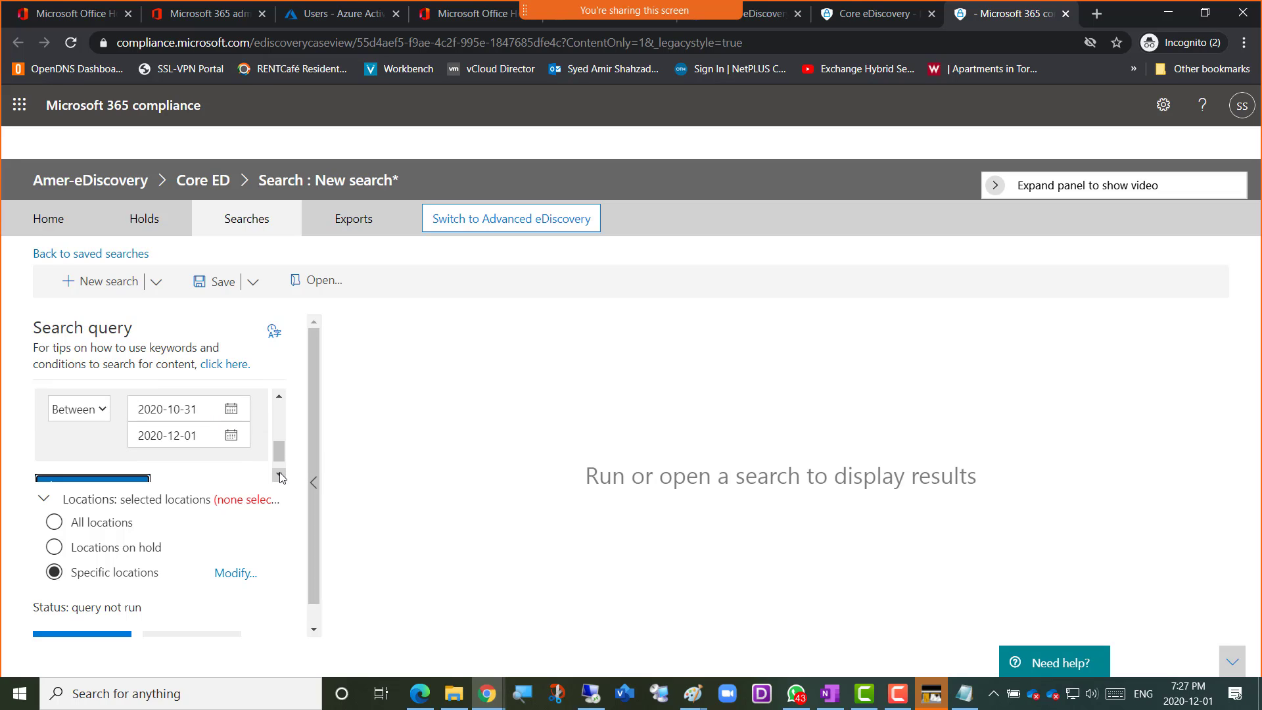
left_click(279, 473)
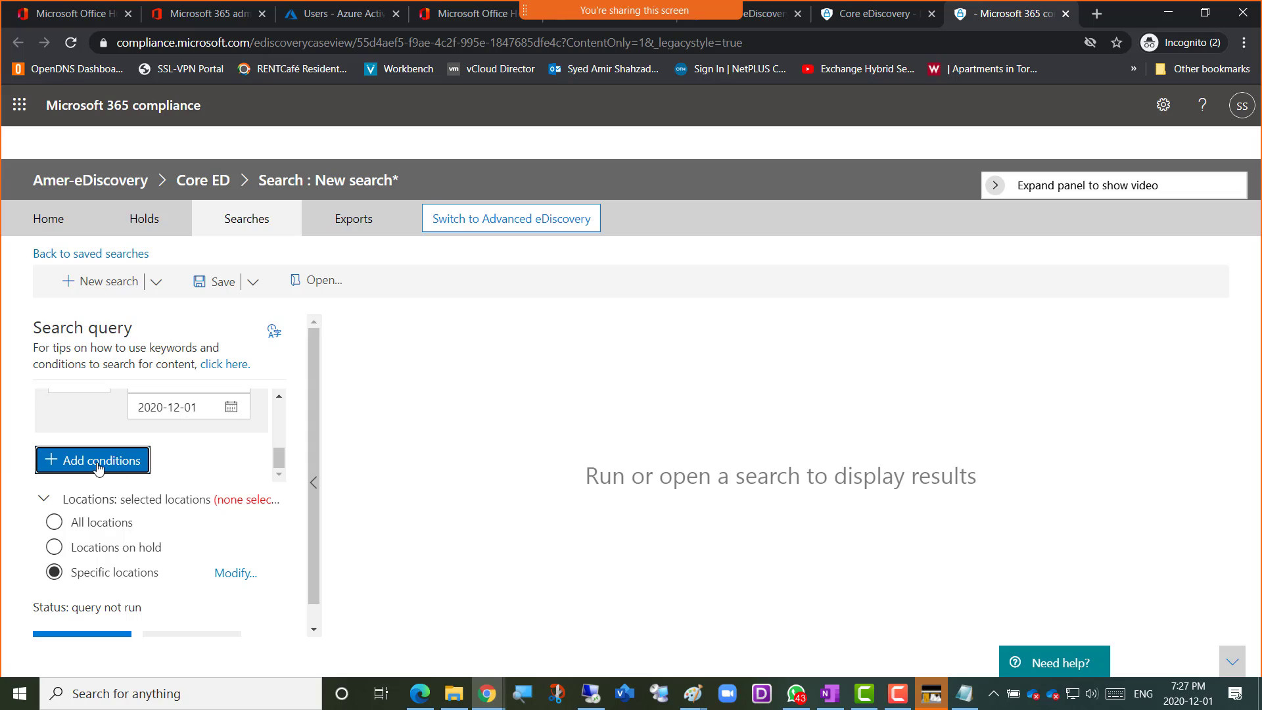
scroll(274, 460, "up", 1)
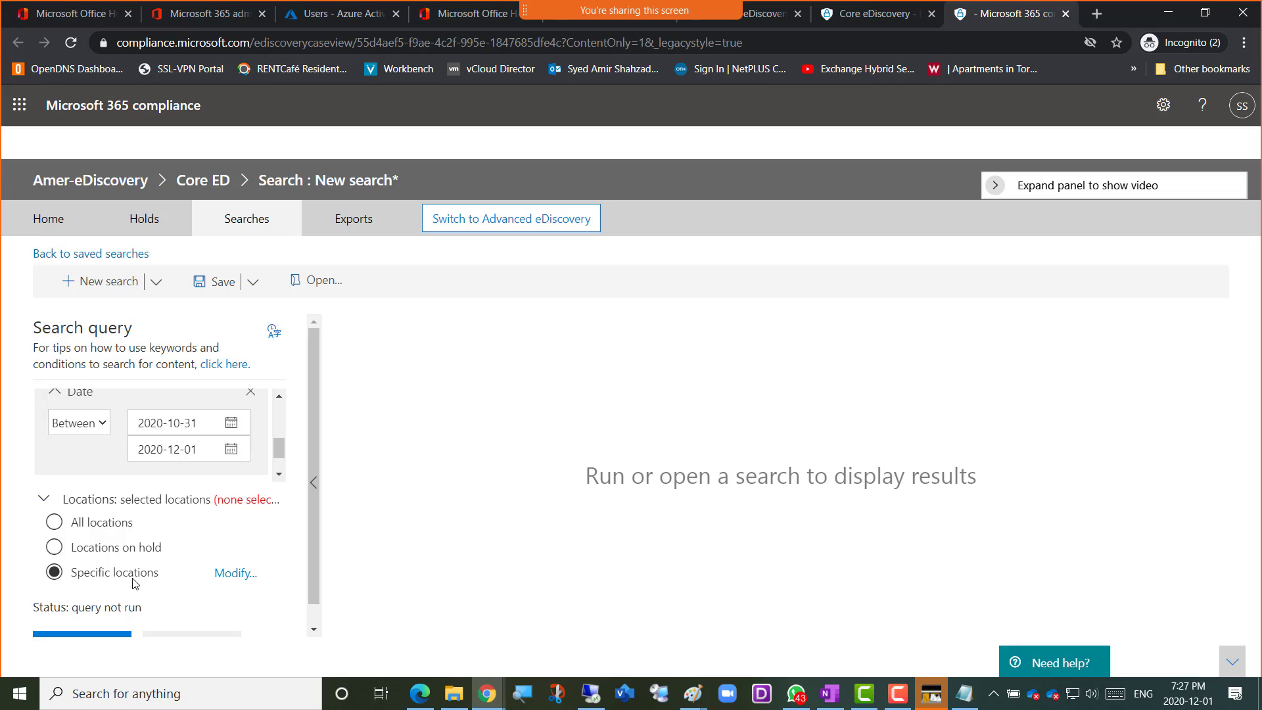
Open the search's specific locations for modification and review the available mailbox, site and public folder locations
scroll(138, 589, "down", 1)
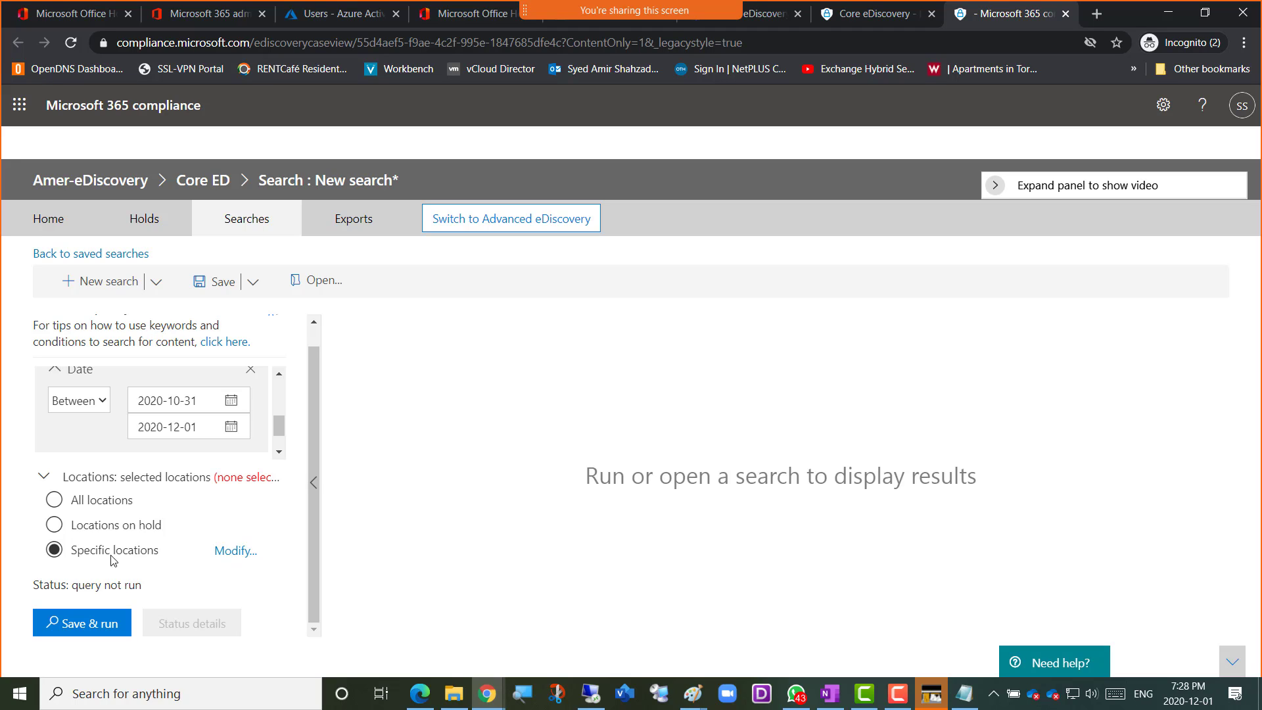
left_click(232, 556)
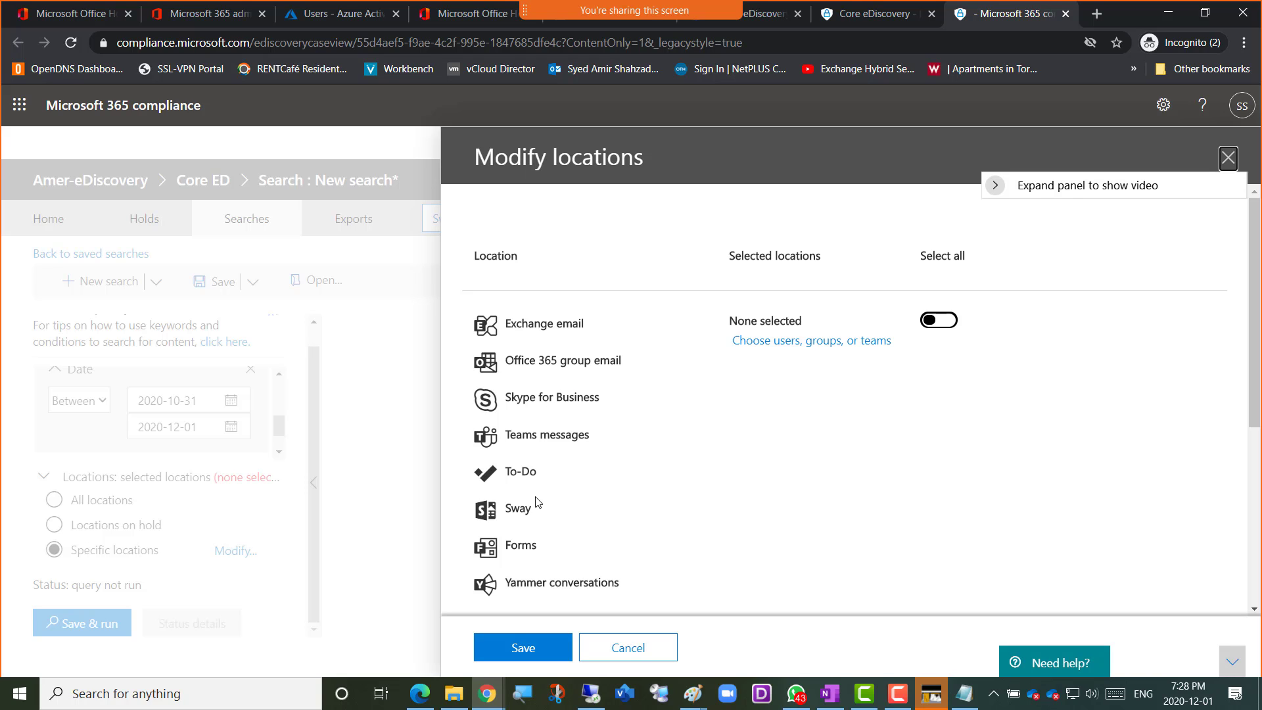
scroll(535, 565, "down", 5)
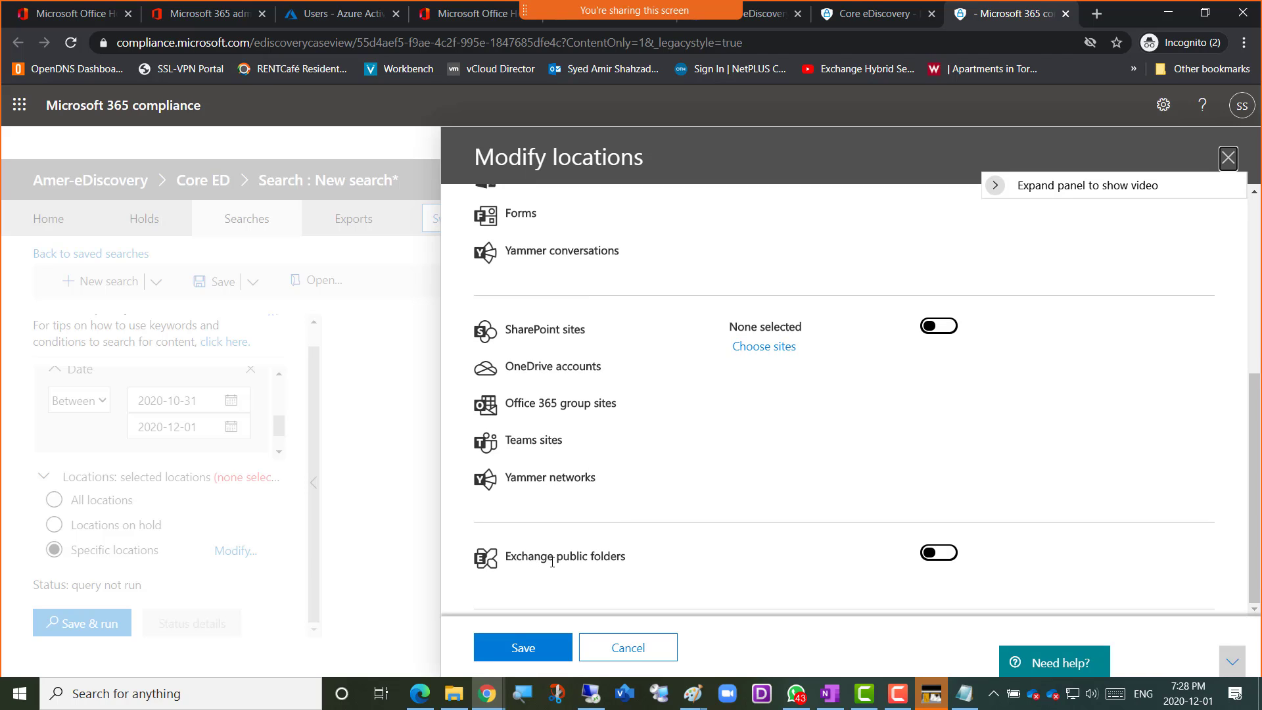
scroll(552, 563, "up", 5)
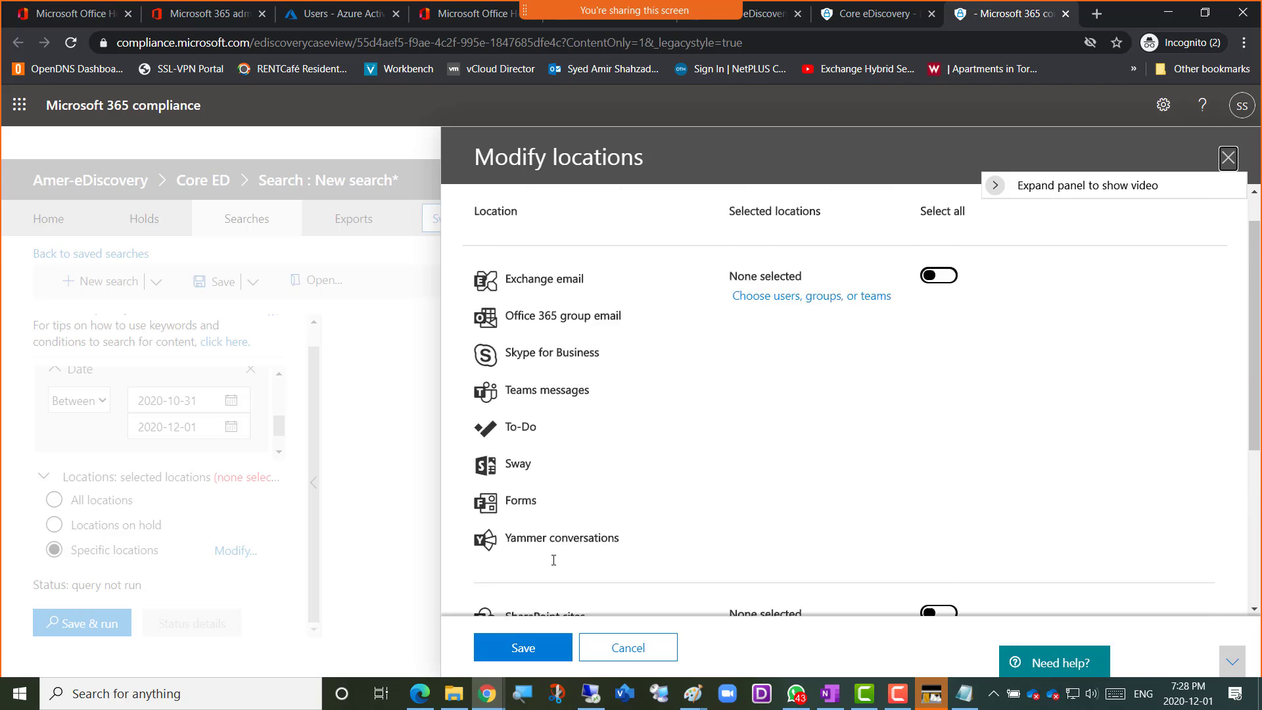
scroll(553, 560, "up", 1)
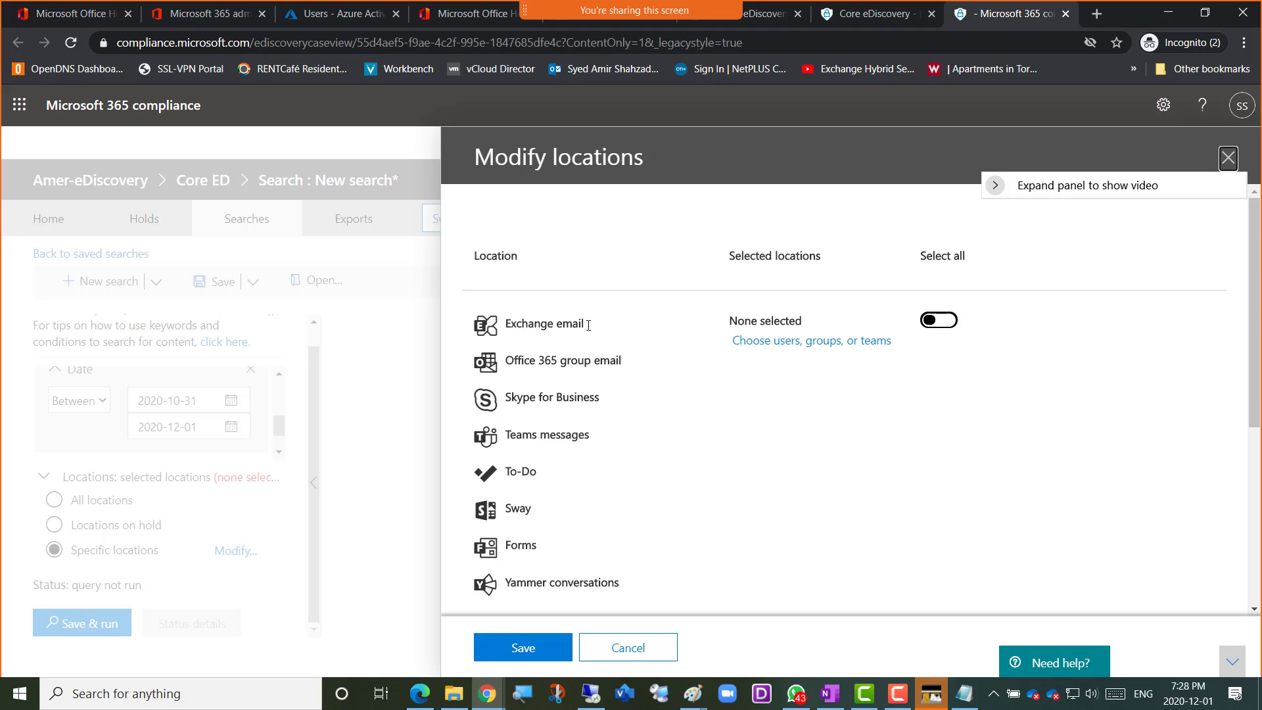
Try the select-all switch for the Exchange email group, view its picker for users, groups, or teams, and return to the locations list
left_click(942, 322)
left_click(942, 322)
left_click(784, 347)
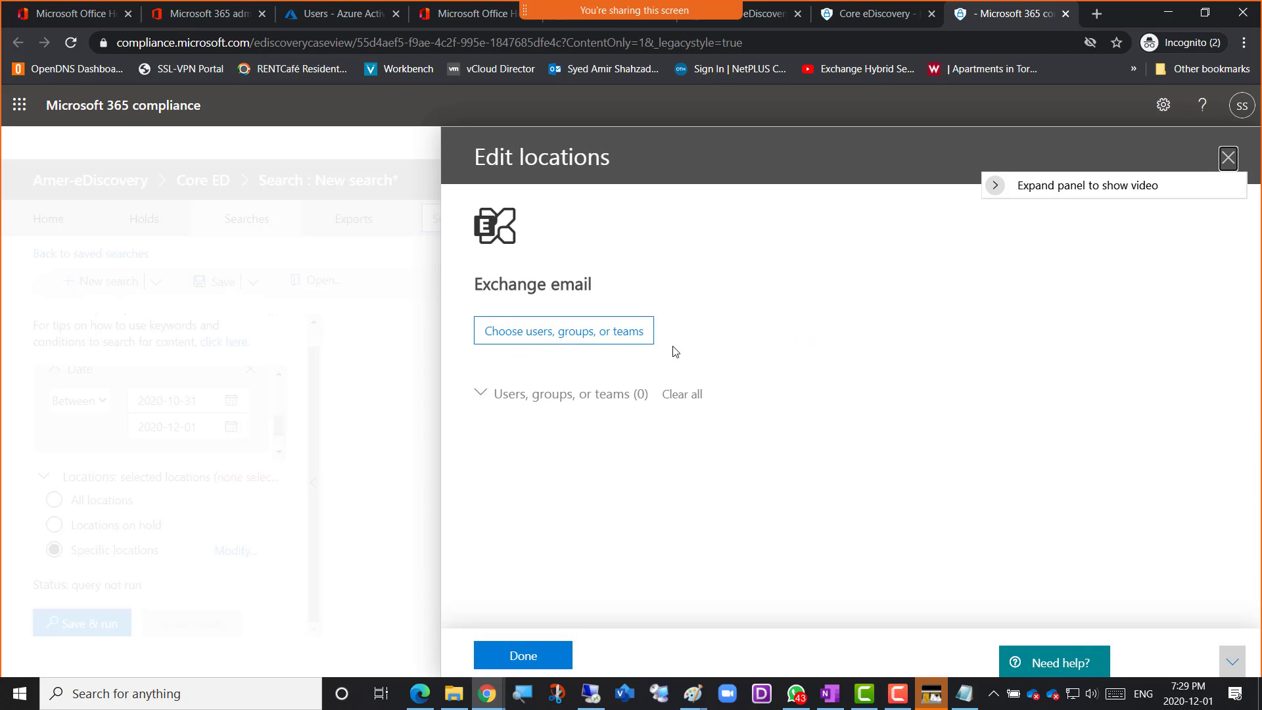
left_click(560, 336)
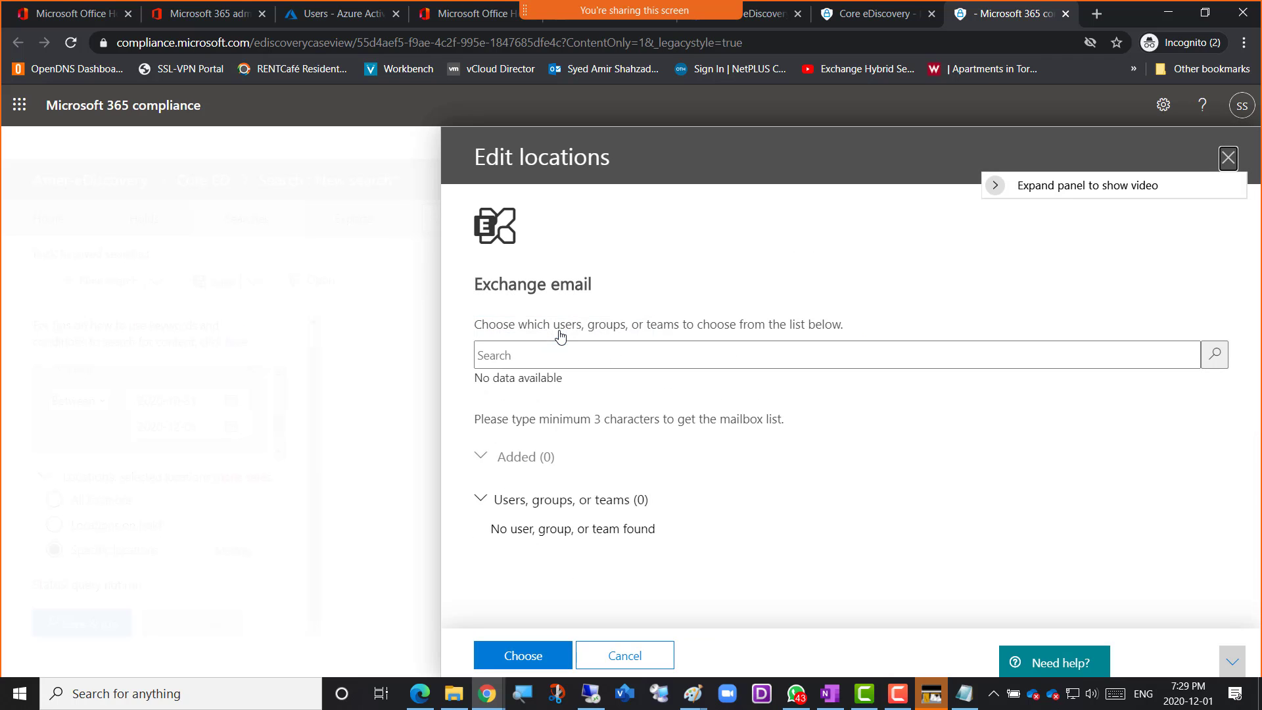
left_click(1228, 158)
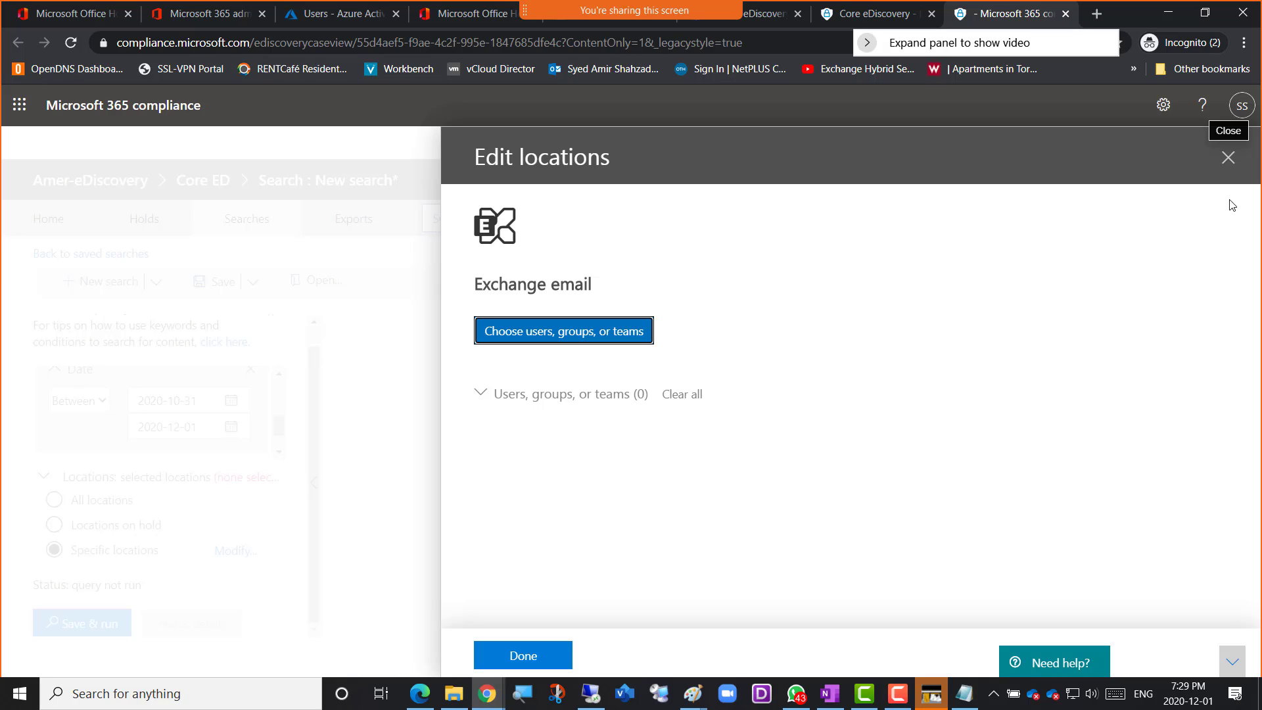
left_click(1226, 159)
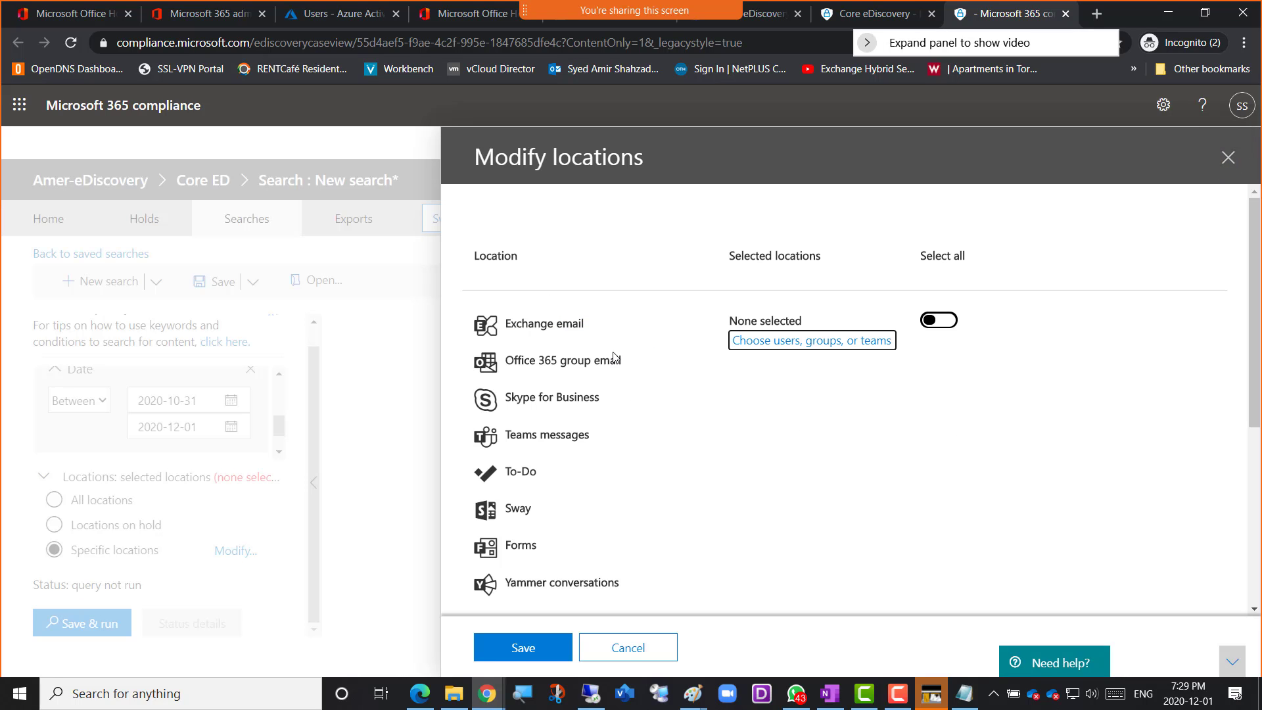
Select all locations in the group covering Exchange email, Office 365 group email, Skype for Business and Teams messages
scroll(552, 482, "down", 2)
scroll(552, 482, "down", 2)
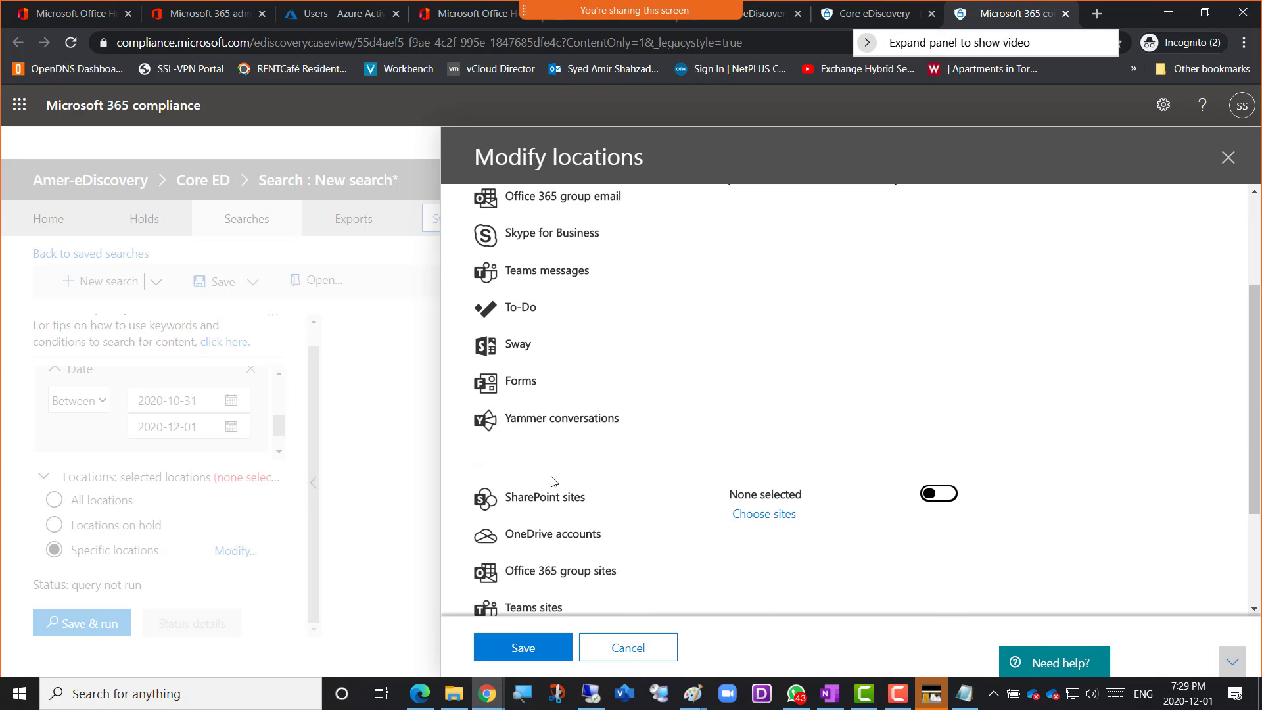
scroll(552, 482, "up", 4)
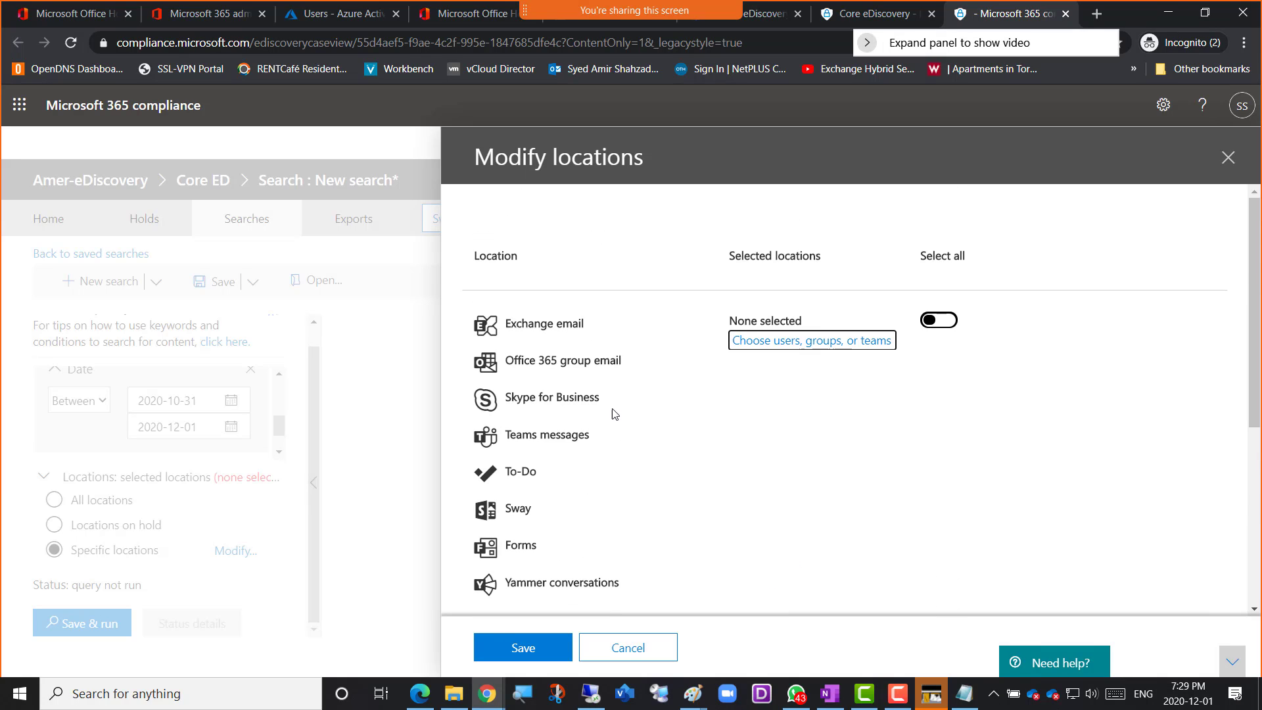
left_click(939, 324)
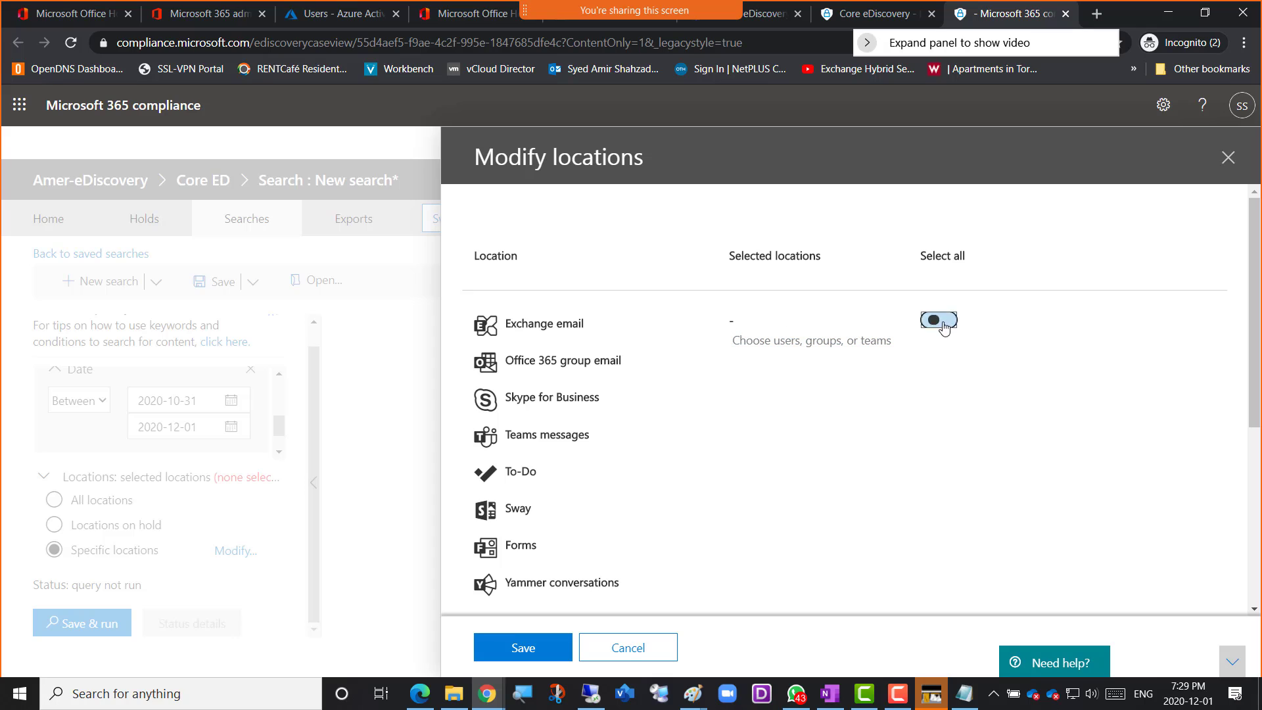
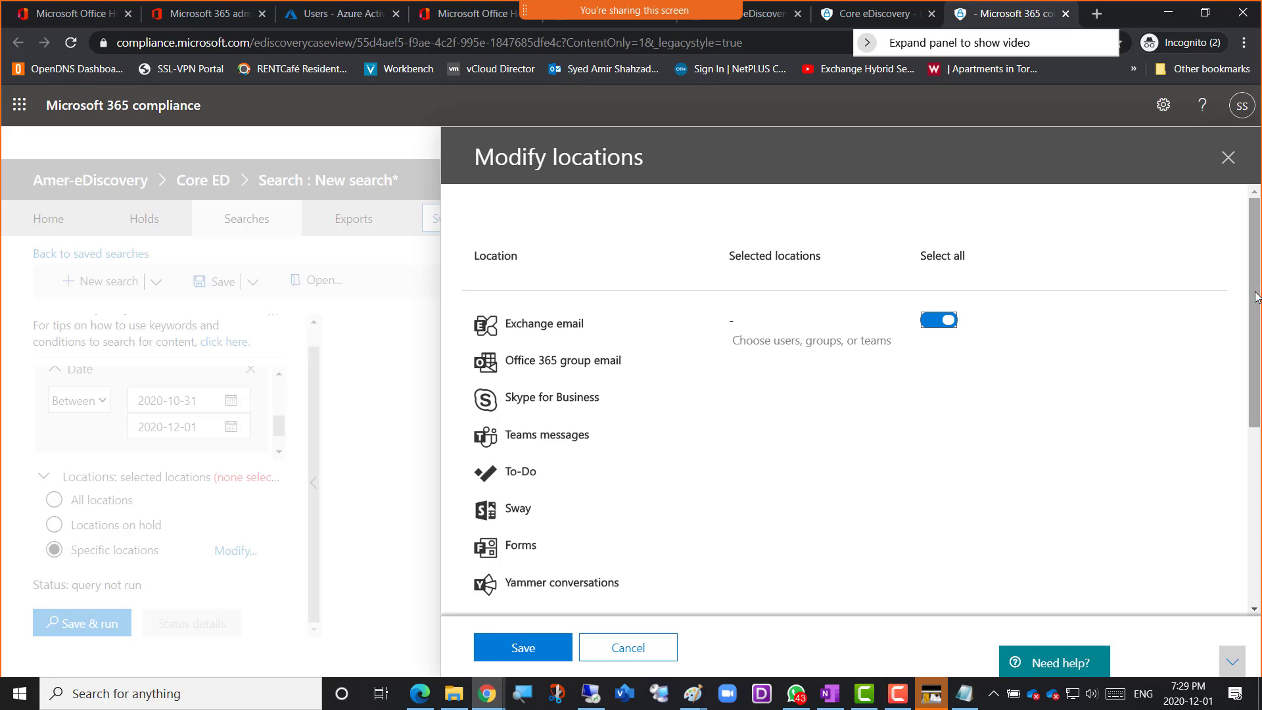
Review the remaining SharePoint, OneDrive, Teams and Exchange public folder locations, then save the search's location selection
left_click_drag(1255, 296, 1256, 331)
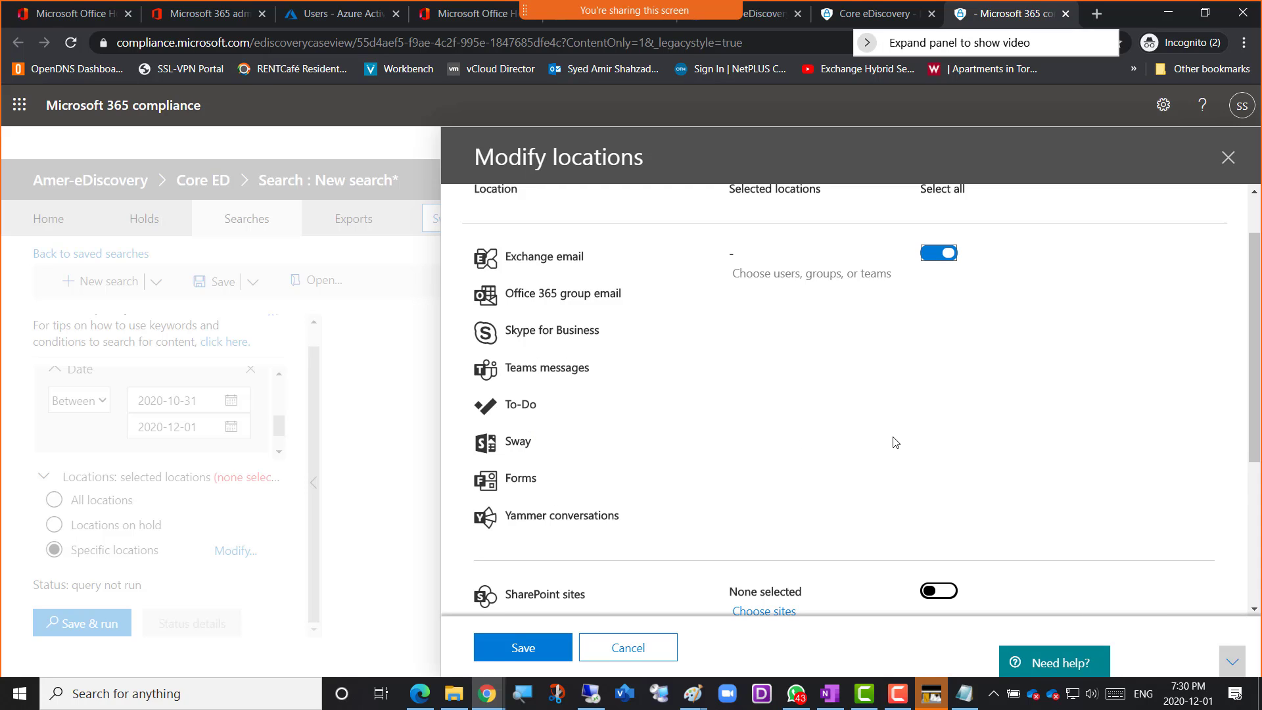
scroll(894, 443, "down", 1)
scroll(624, 537, "down", 2)
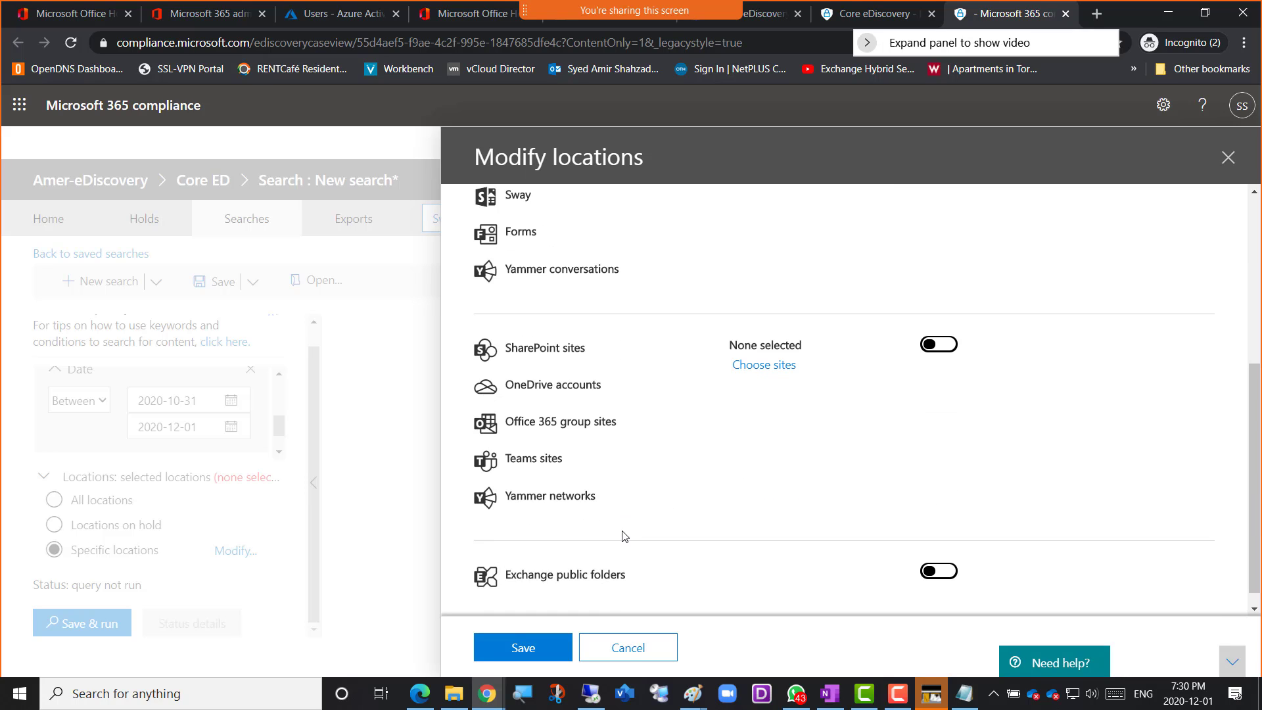
scroll(625, 537, "down", 1)
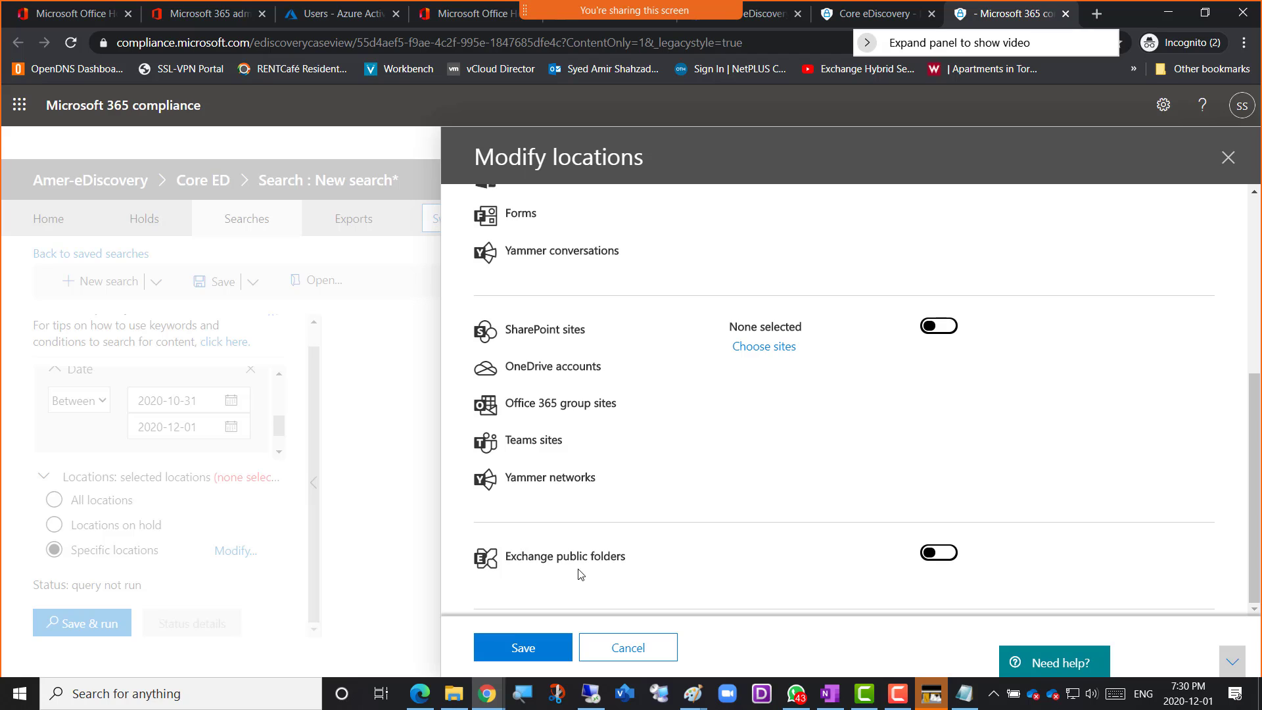
scroll(775, 447, "up", 4)
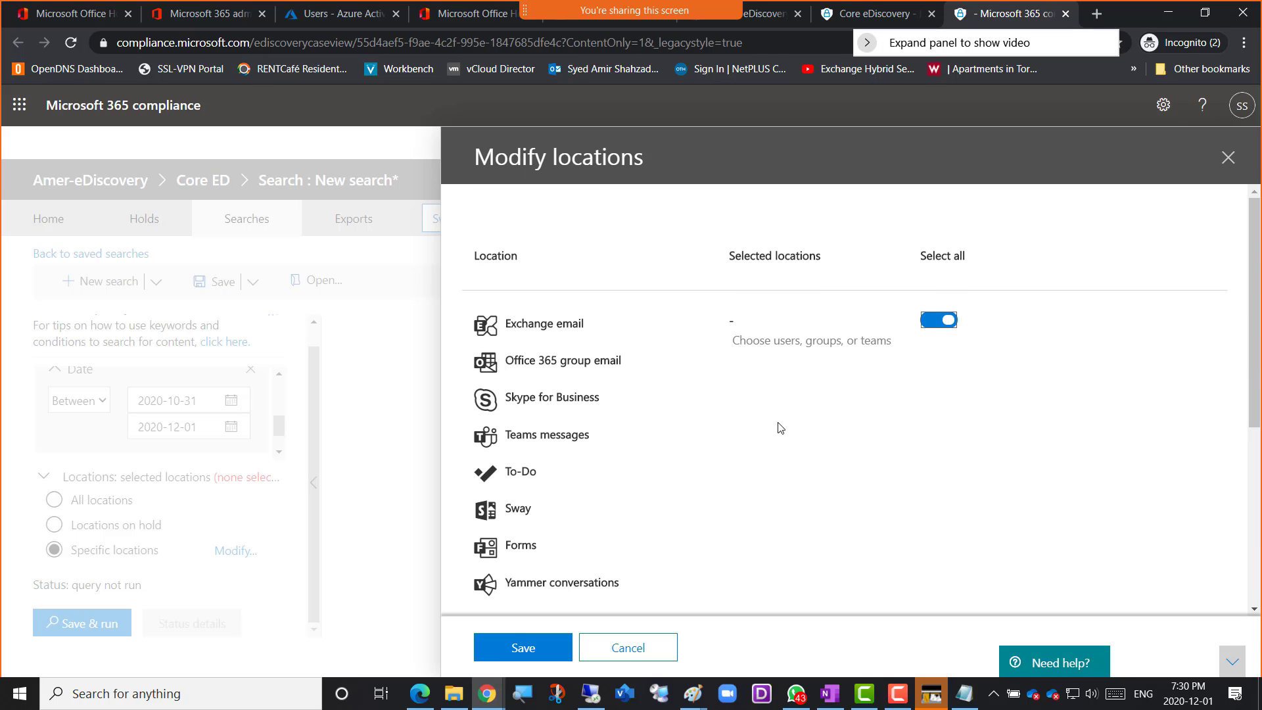
left_click(512, 651)
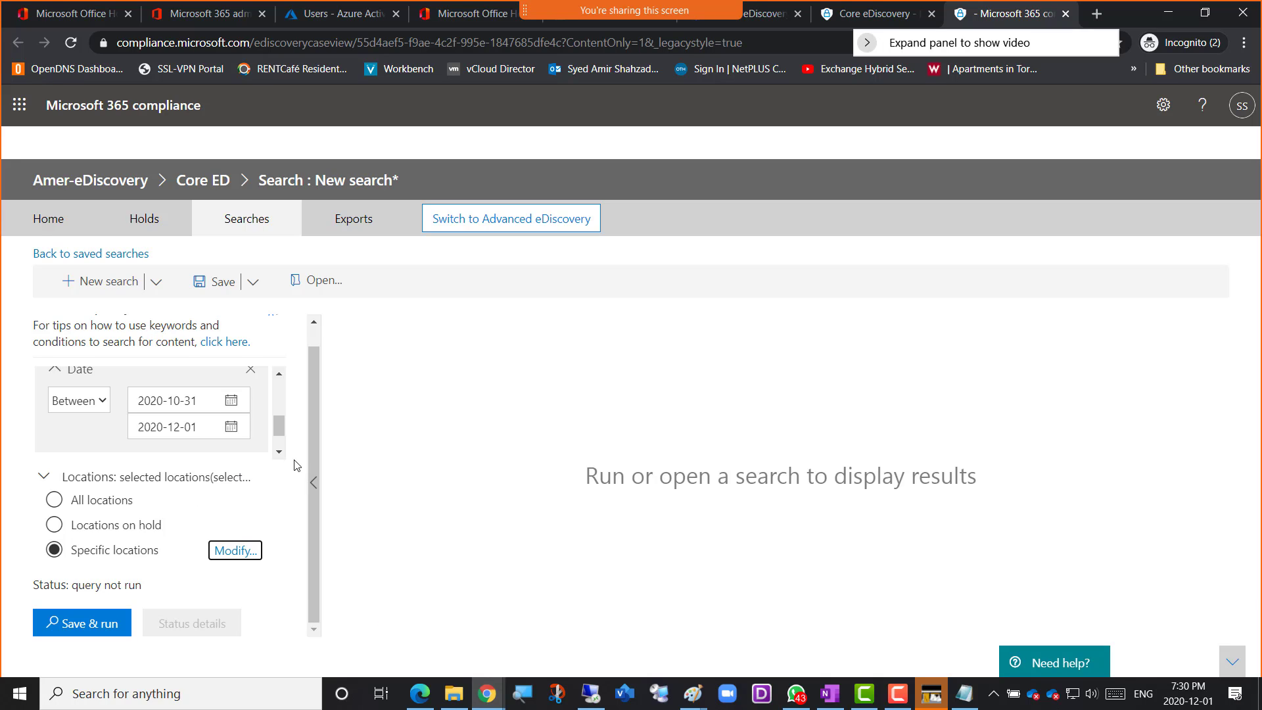
Review the search query's Keywords and Date conditions and its location setting before running it
scroll(296, 465, "up", 1)
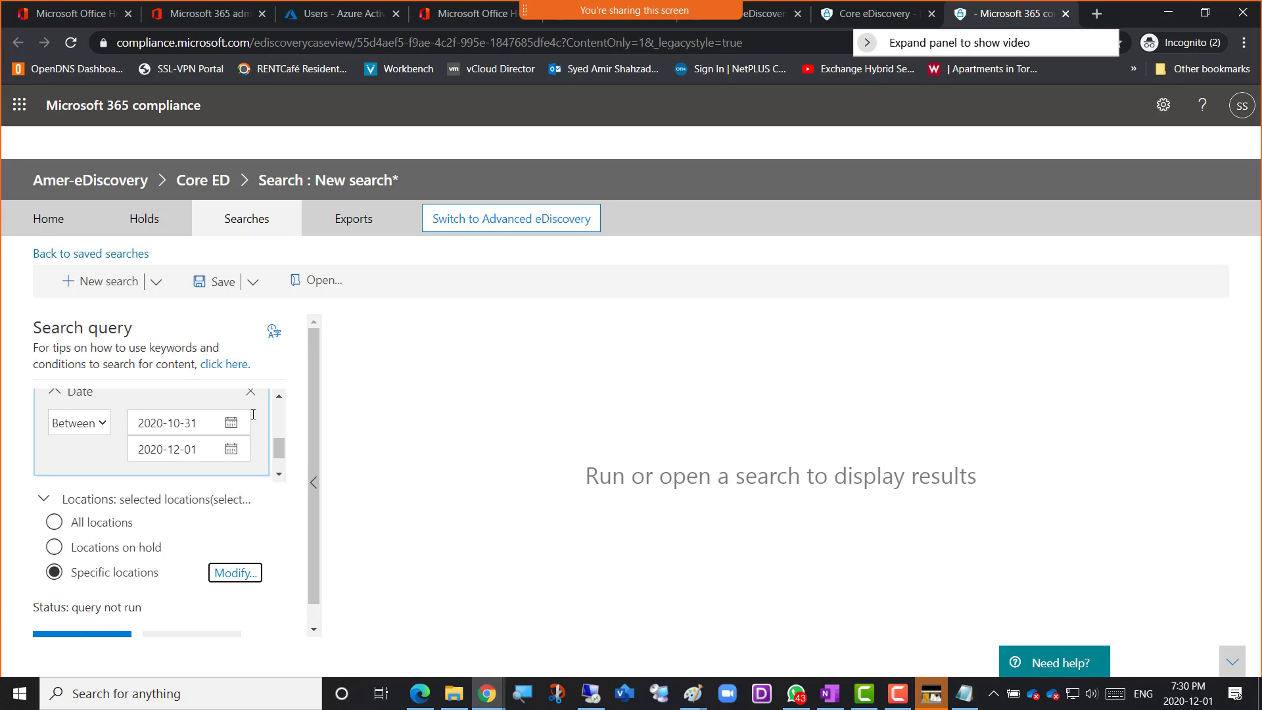
scroll(281, 444, "up", 2)
scroll(281, 445, "up", 3)
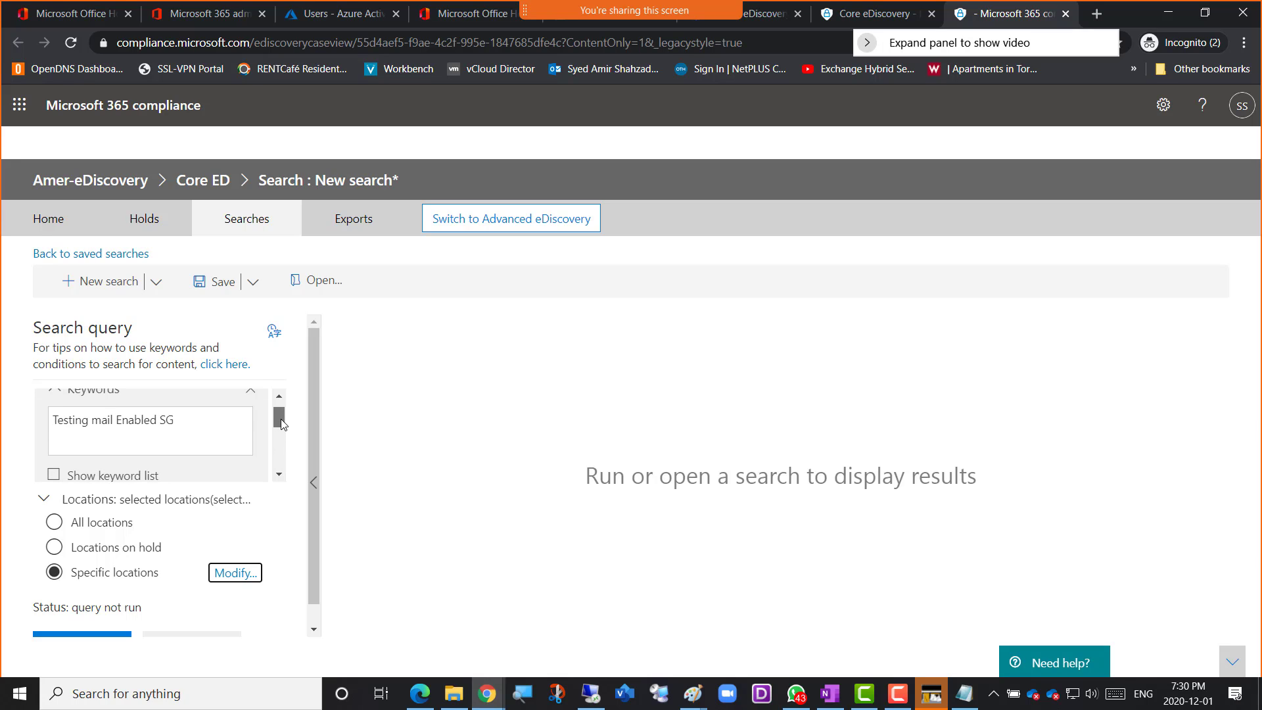
left_click_drag(279, 417, 280, 452)
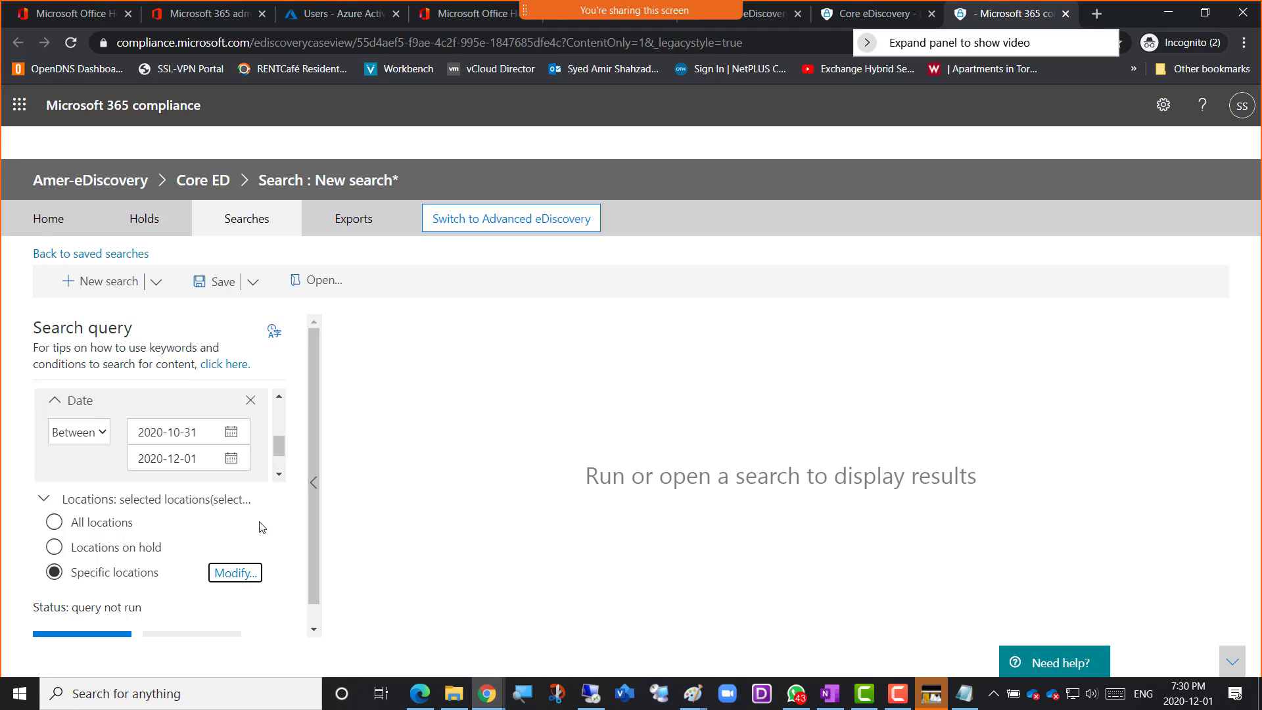
scroll(268, 525, "down", 1)
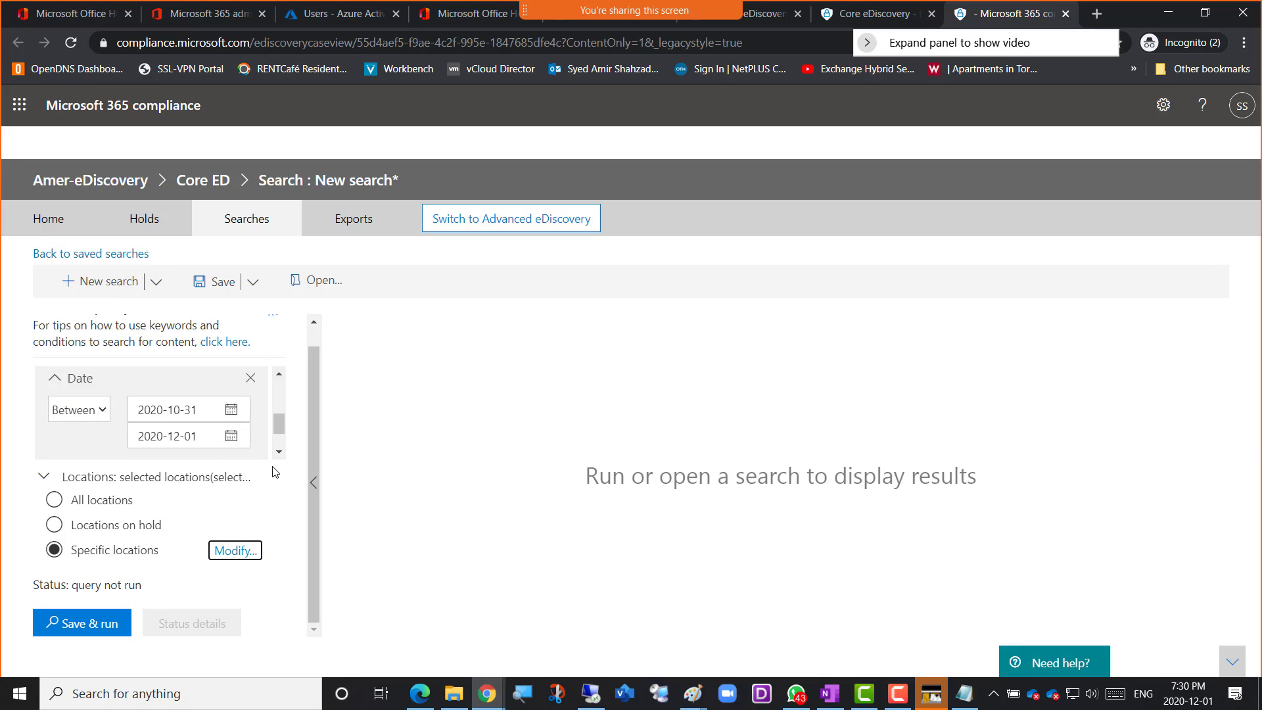
left_click_drag(278, 439, 279, 393)
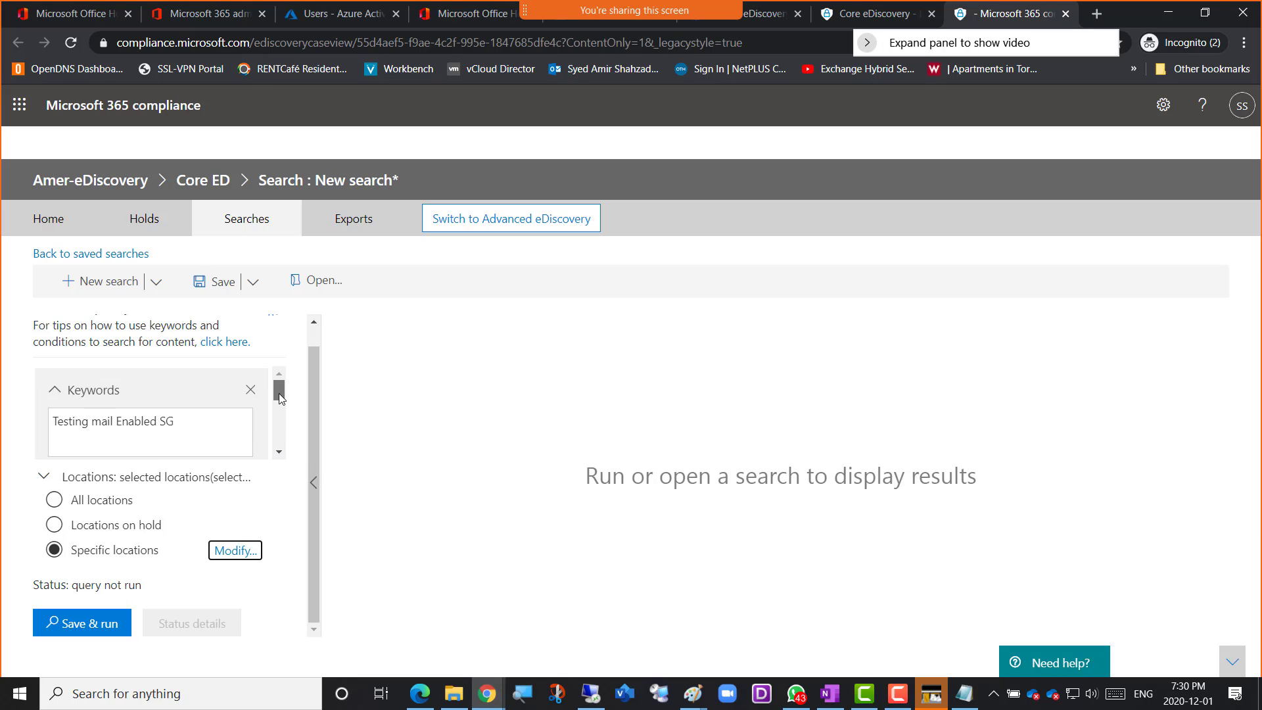
left_click(120, 436)
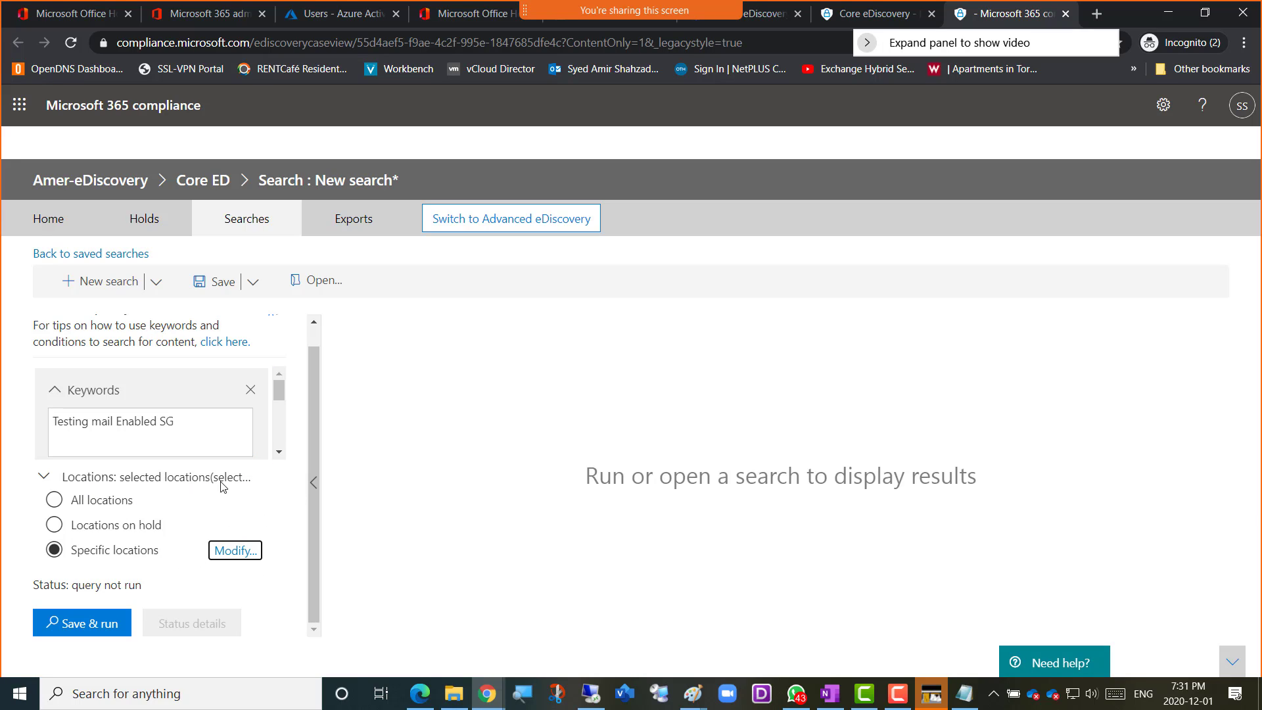
left_click_drag(278, 395, 276, 448)
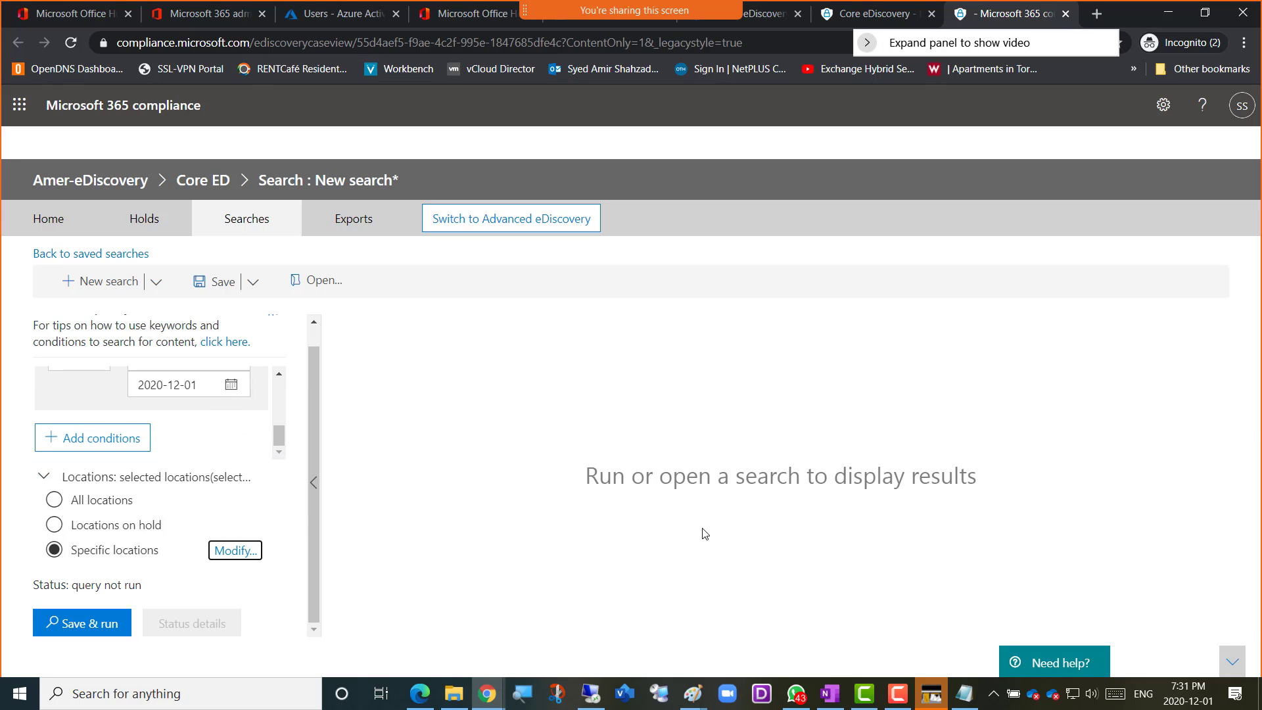
Capture a screenshot of the configured search page and switch to the GBFall2020Mail-Class notebook in OneNote
key("super+shift+s")
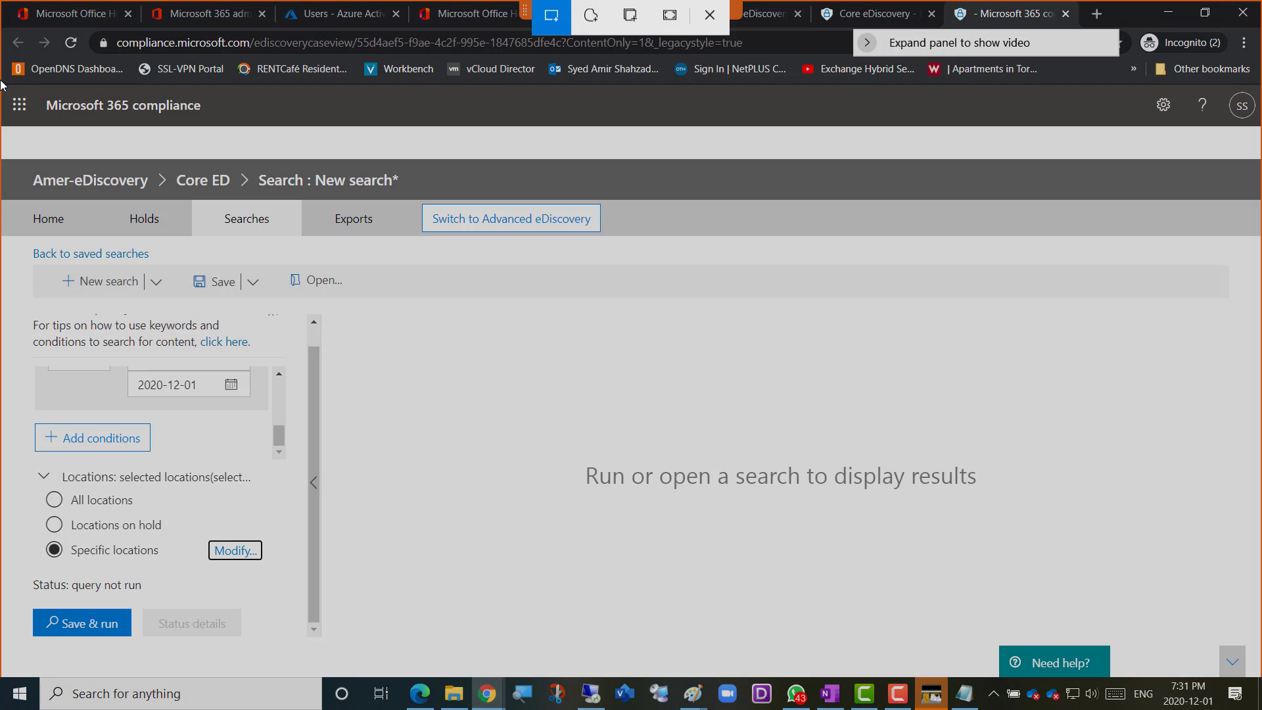
left_click_drag(9, 85, 722, 672)
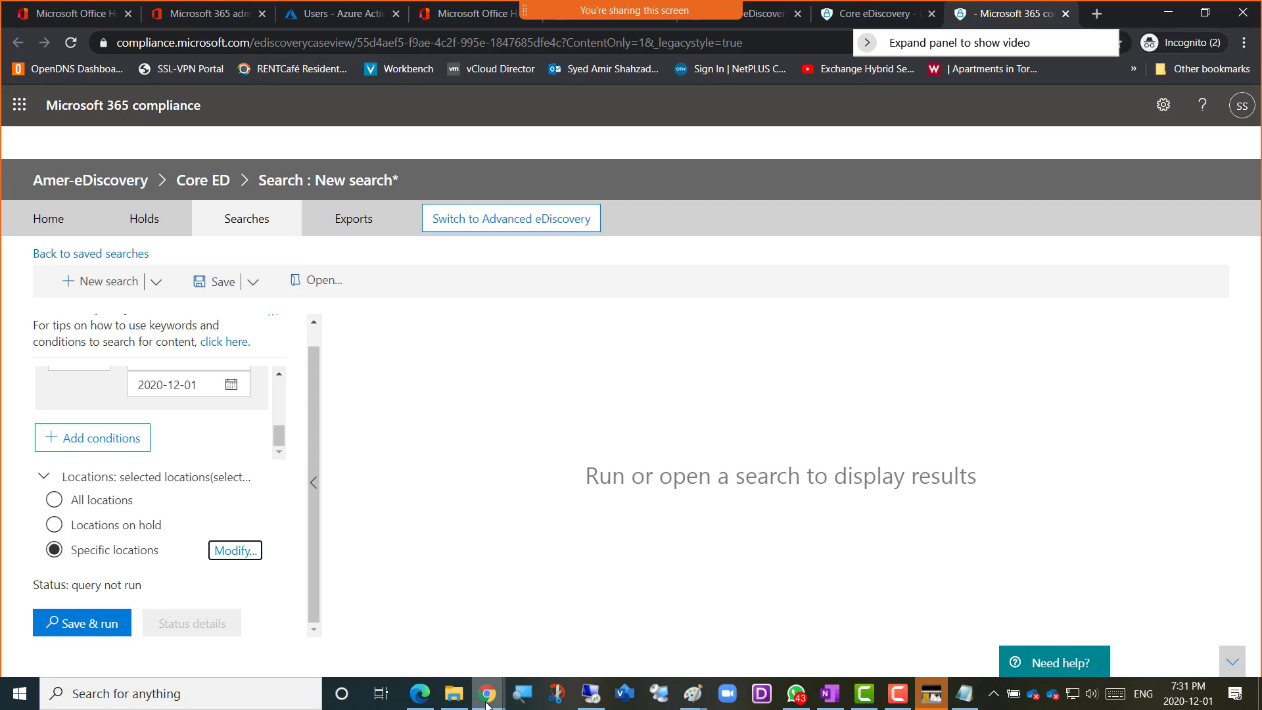
mouse_move(487, 702)
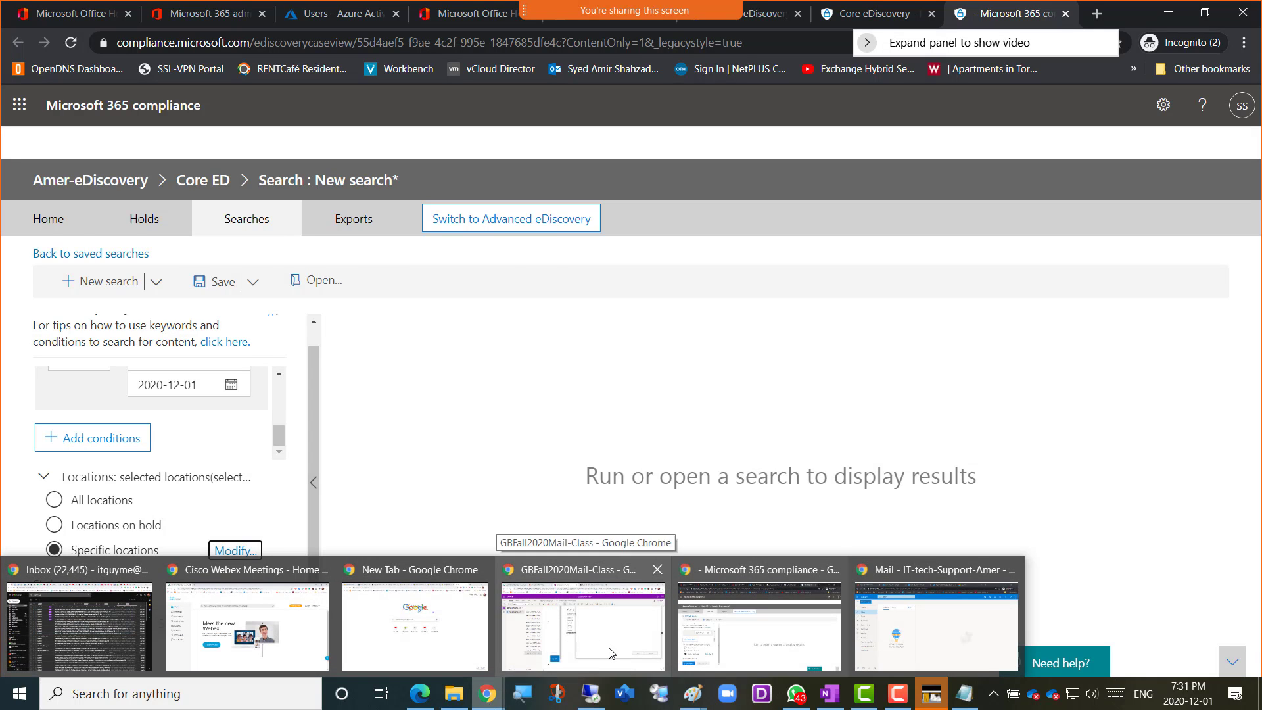
left_click(597, 611)
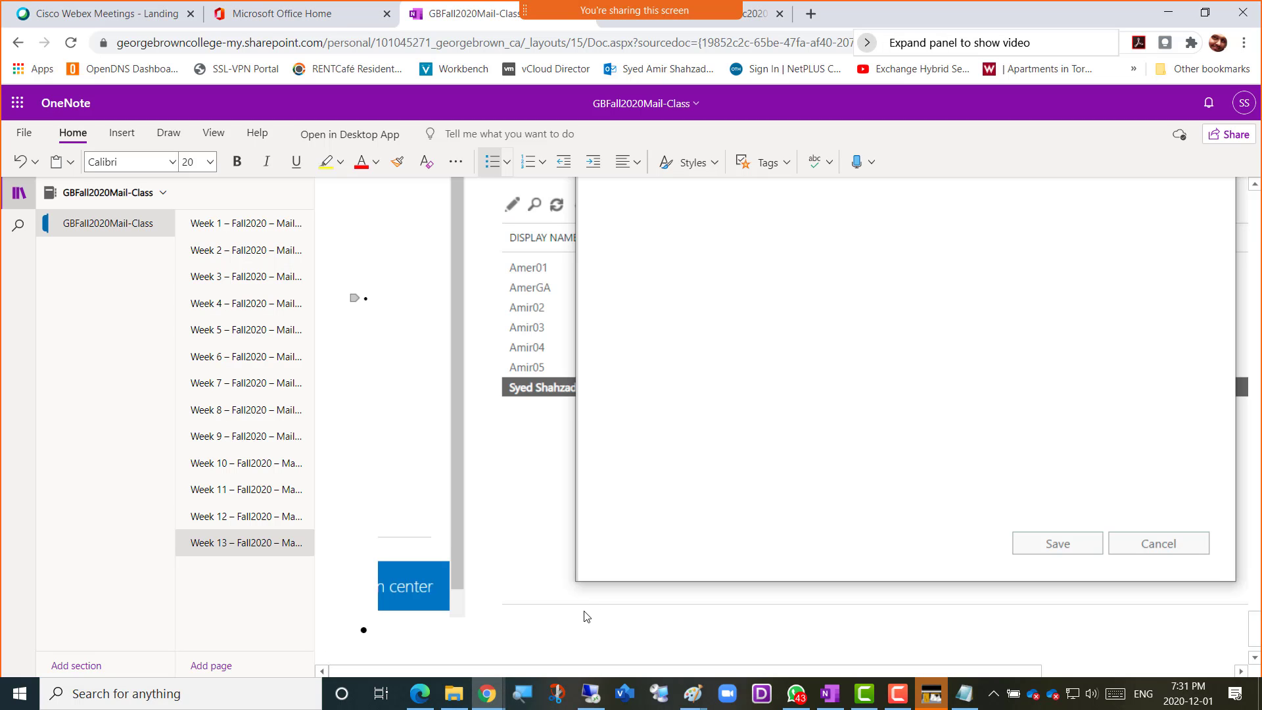
Add the bullet "Screenshot 8 = eDiscovery Configured" at the end of the Week 13 notes and paste the captured image below it
type("Screenshot")
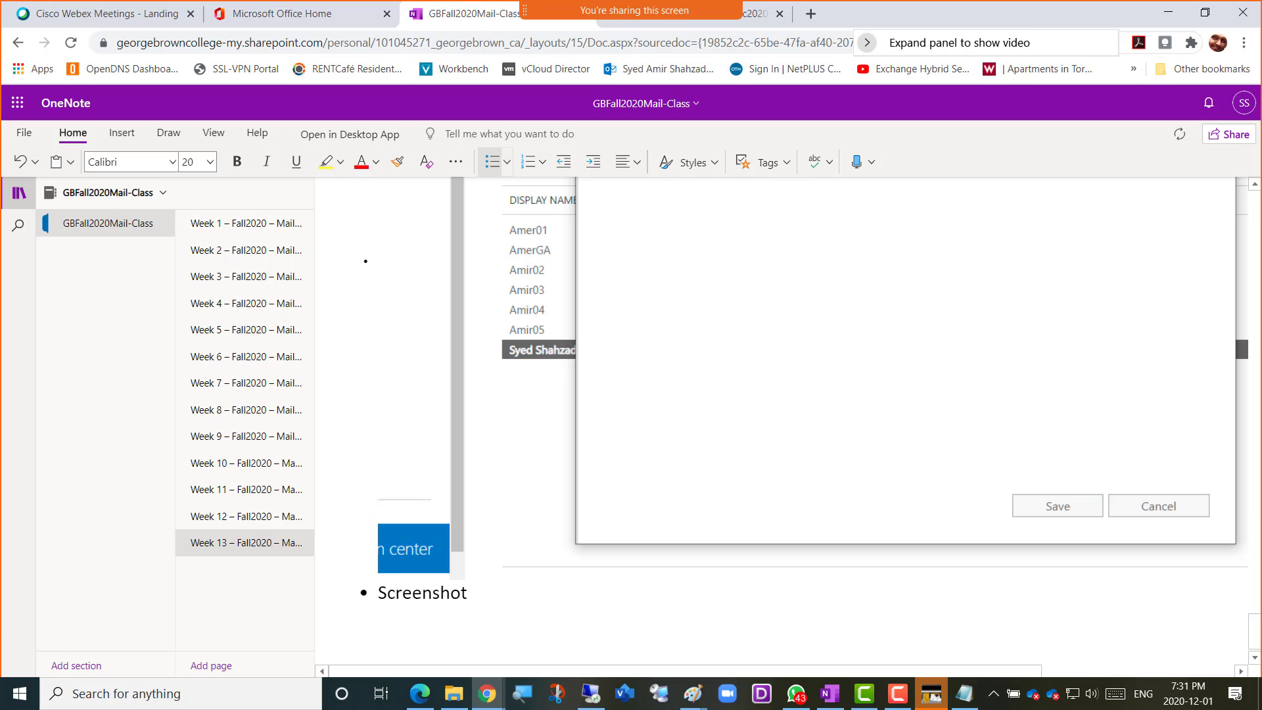
key("alt+Tab")
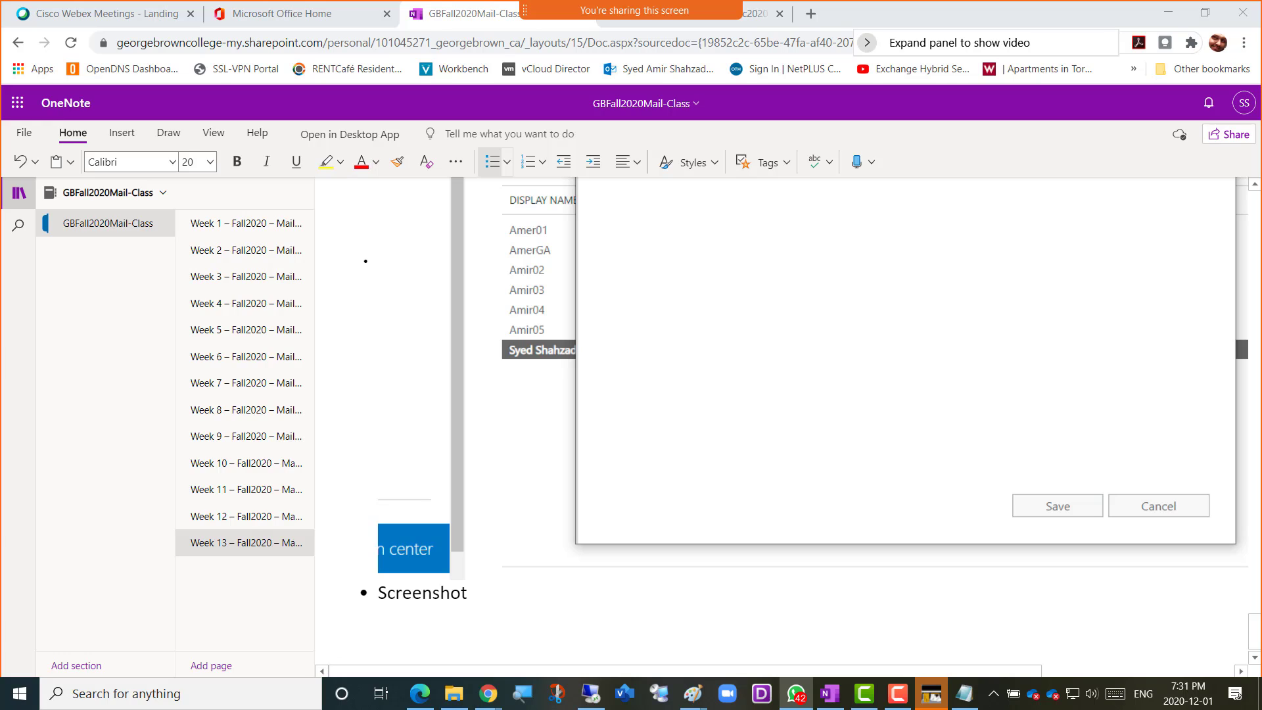
left_click(508, 591)
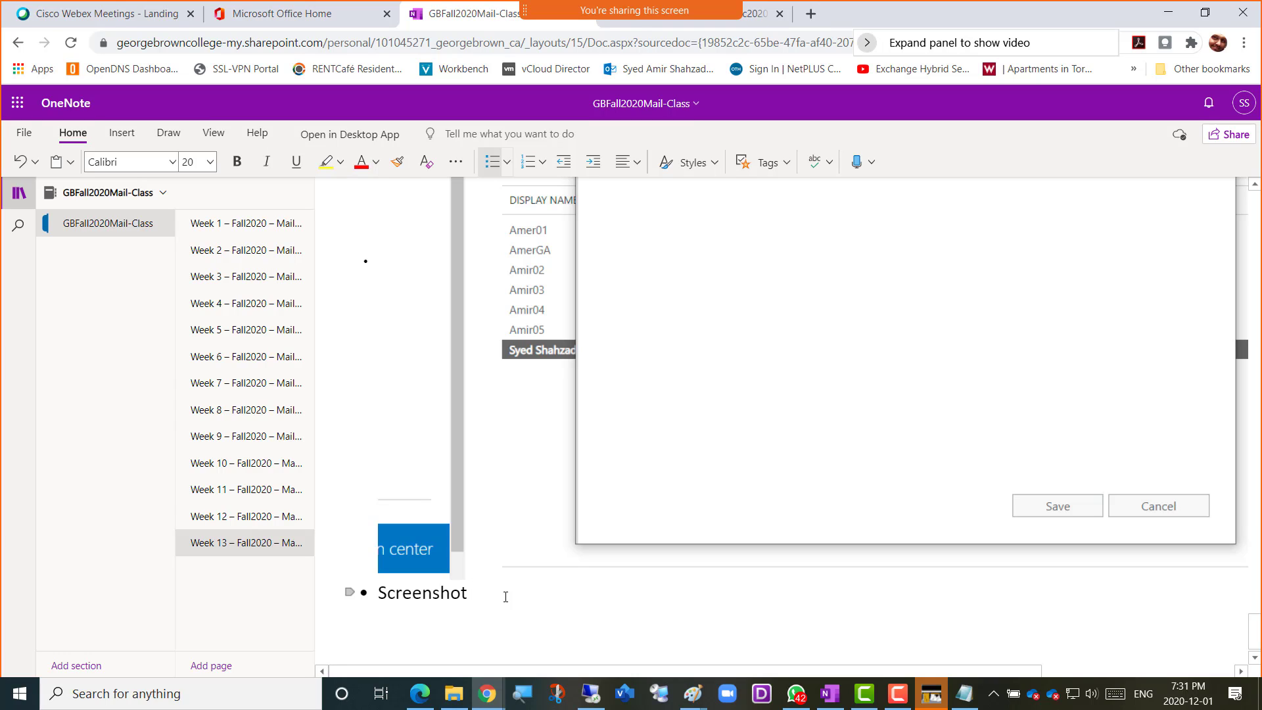
type("8 = eDiscovery Con")
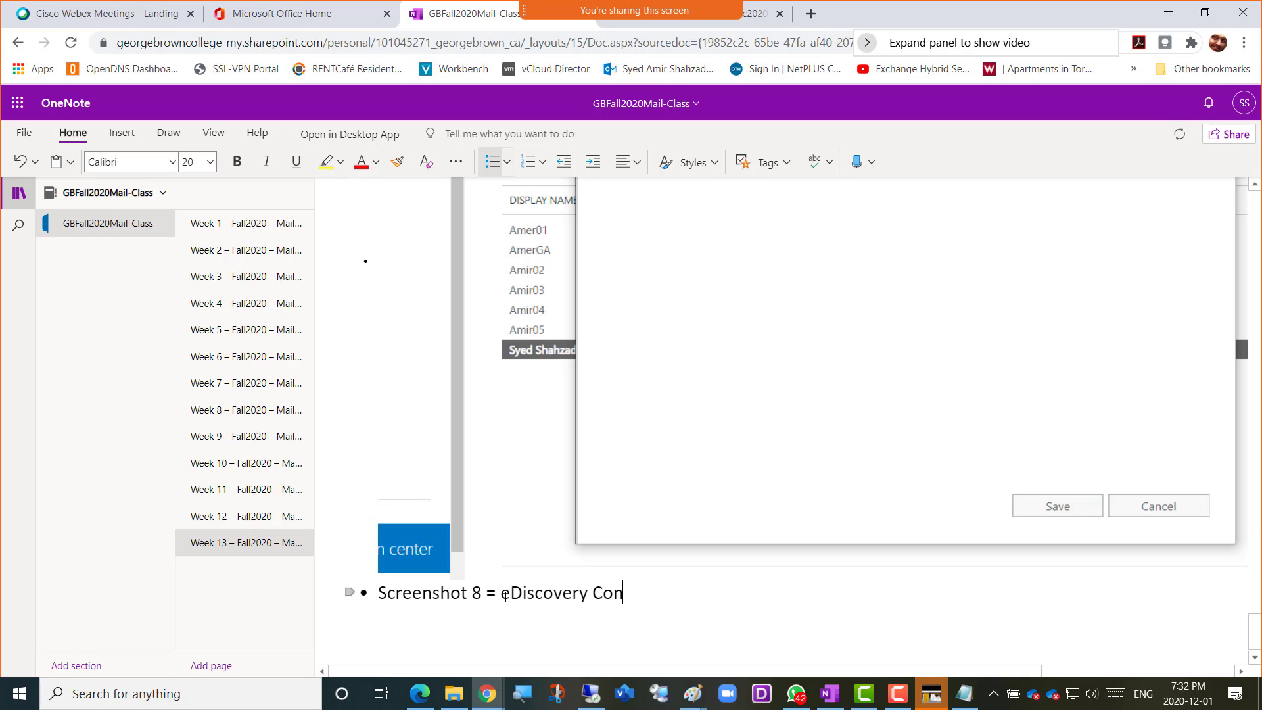
type("figured")
key("Return")
key("ctrl+v")
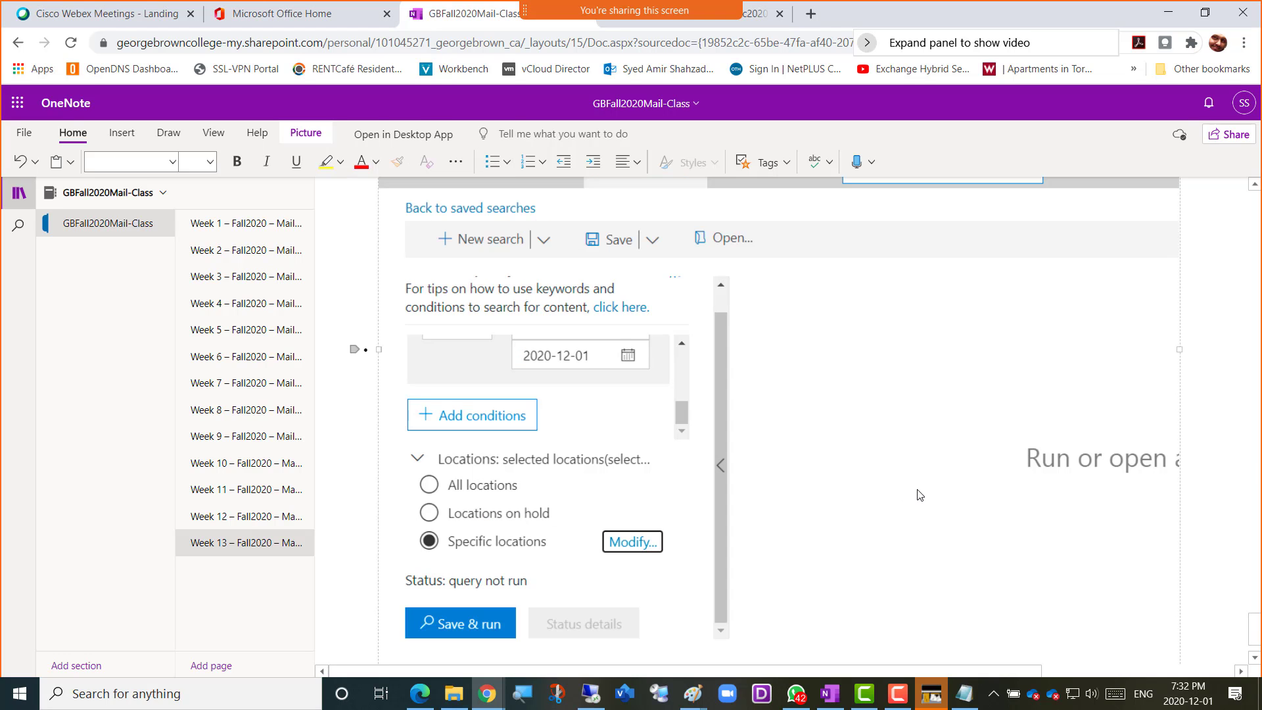
Switch back to Microsoft 365 compliance and save and run the search with Amer-eDiscovery as both name and description
key("alt+Tab")
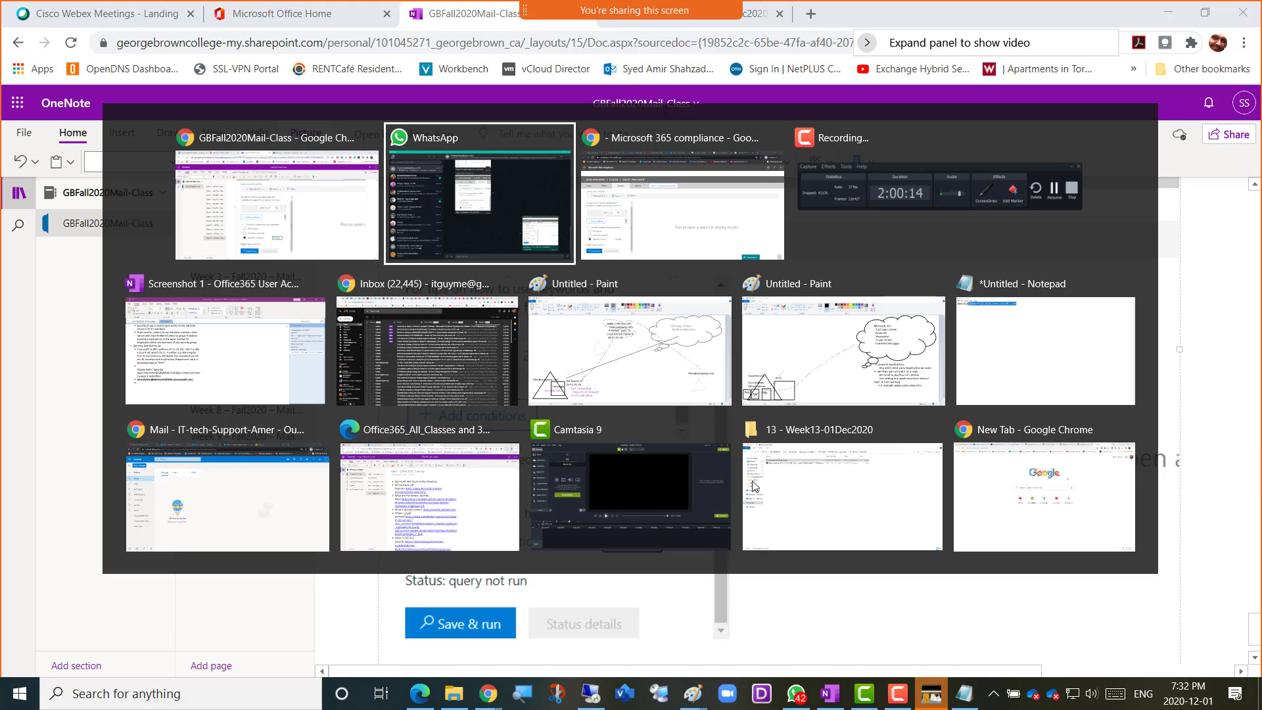
key("alt+Tab")
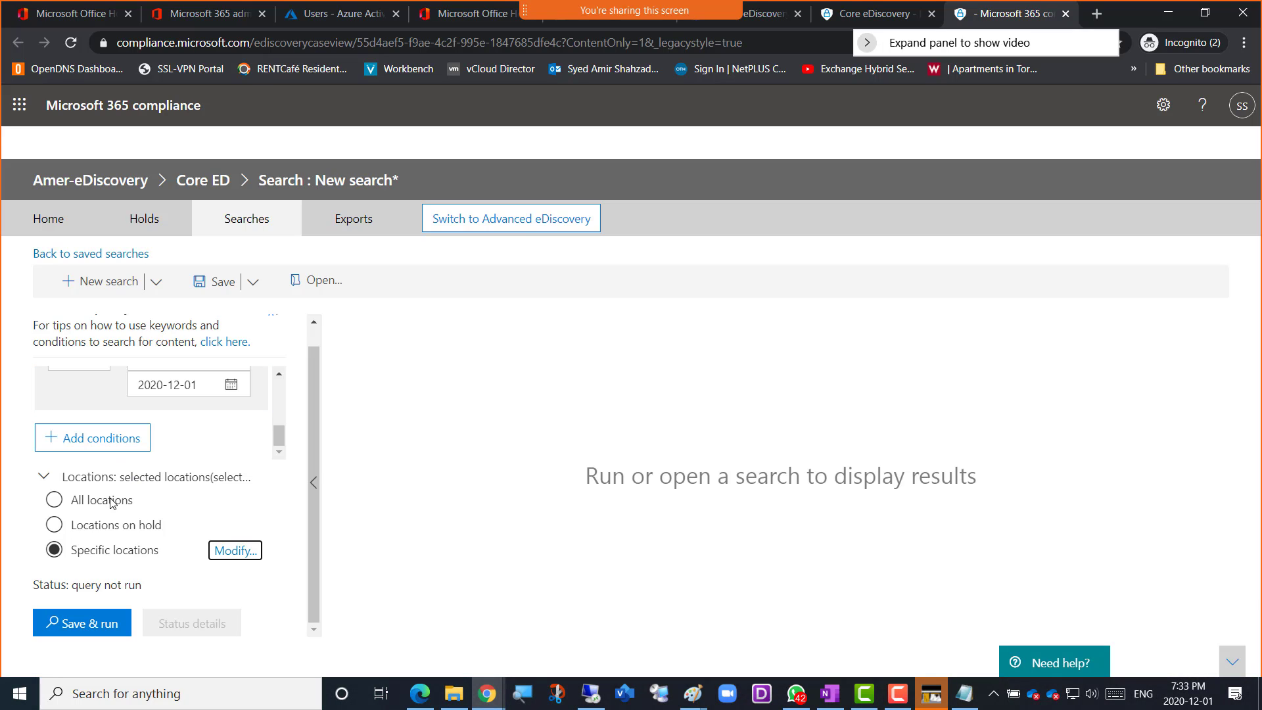
left_click(79, 626)
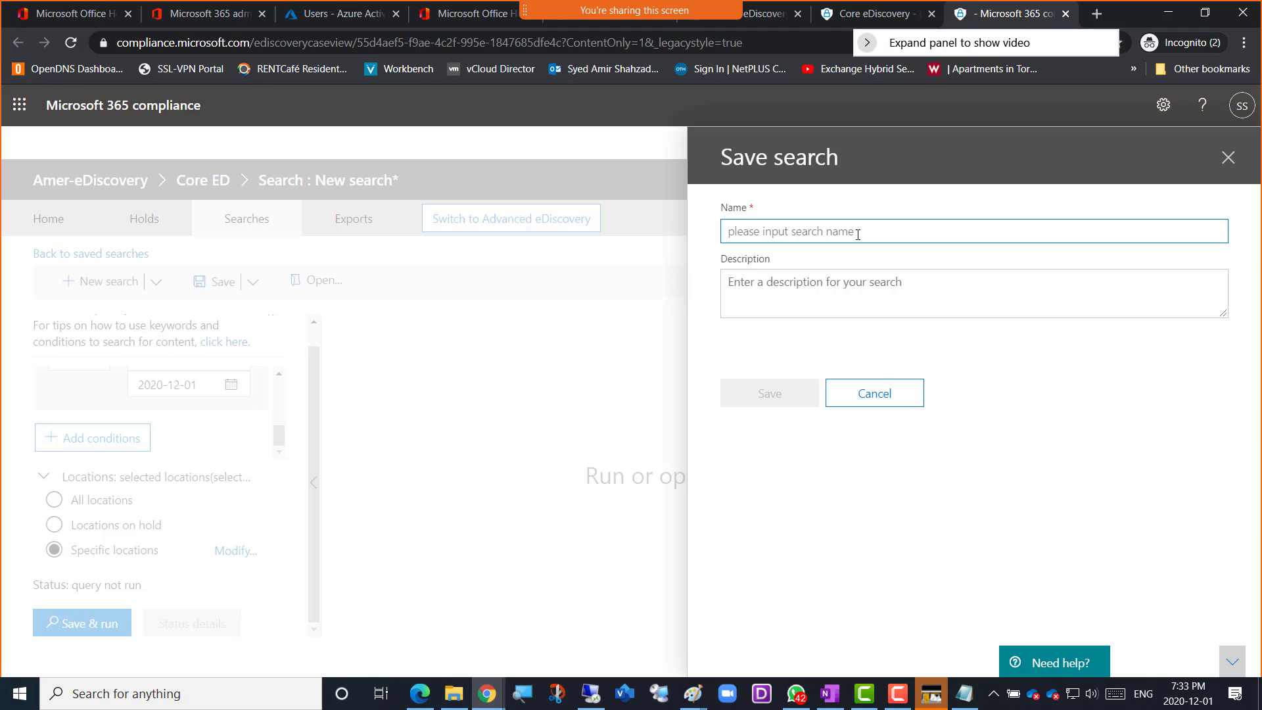
type("Amer-eDi")
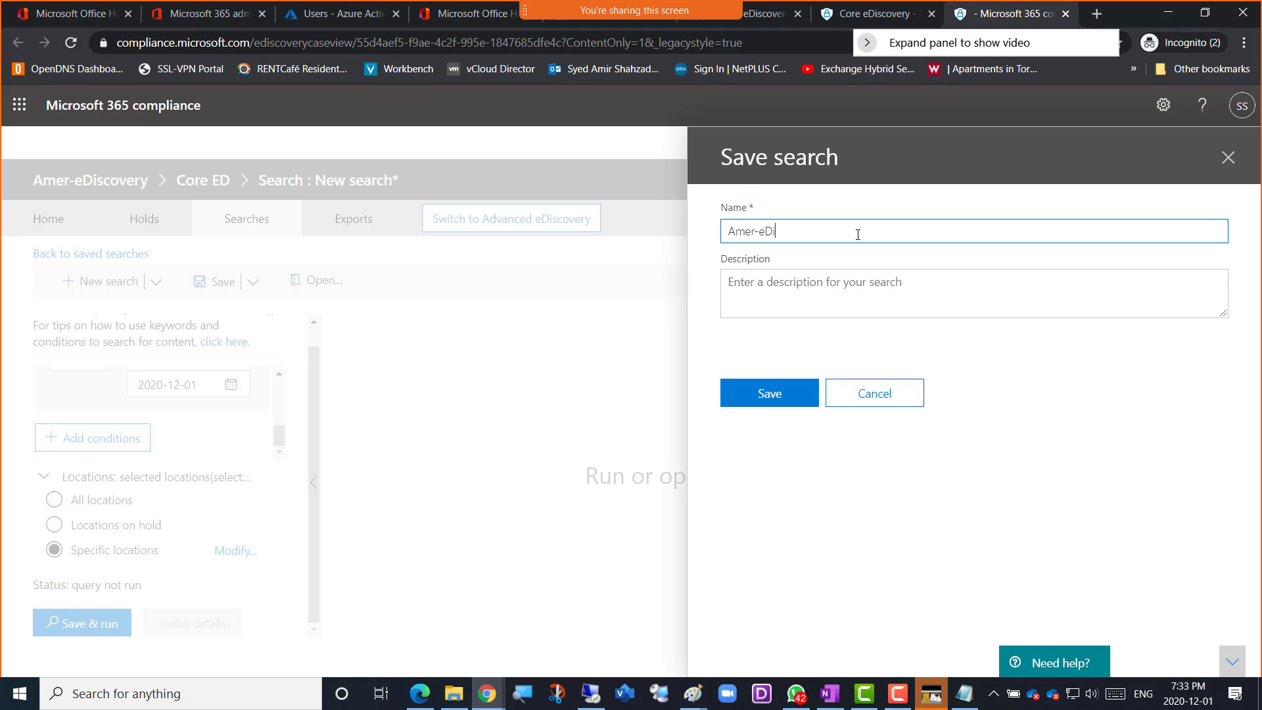
type("scovery")
key("ctrl+a")
key("ctrl+c")
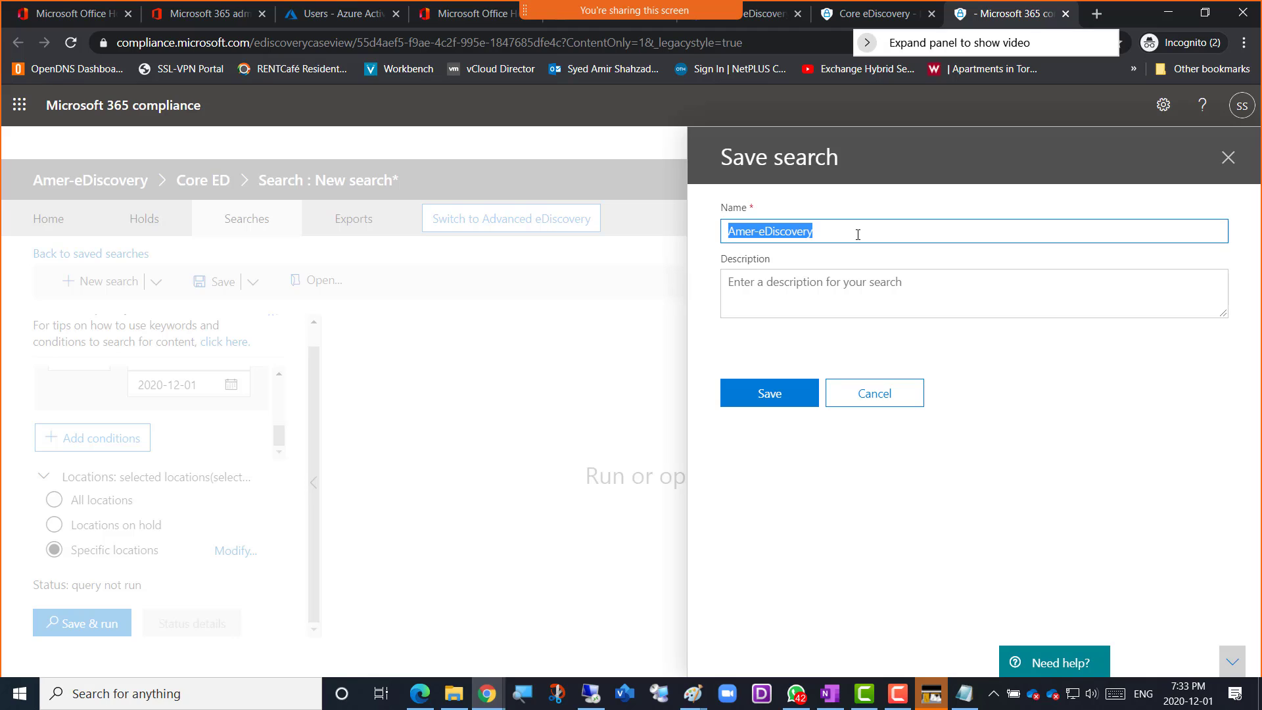
left_click(806, 291)
key("ctrl+v")
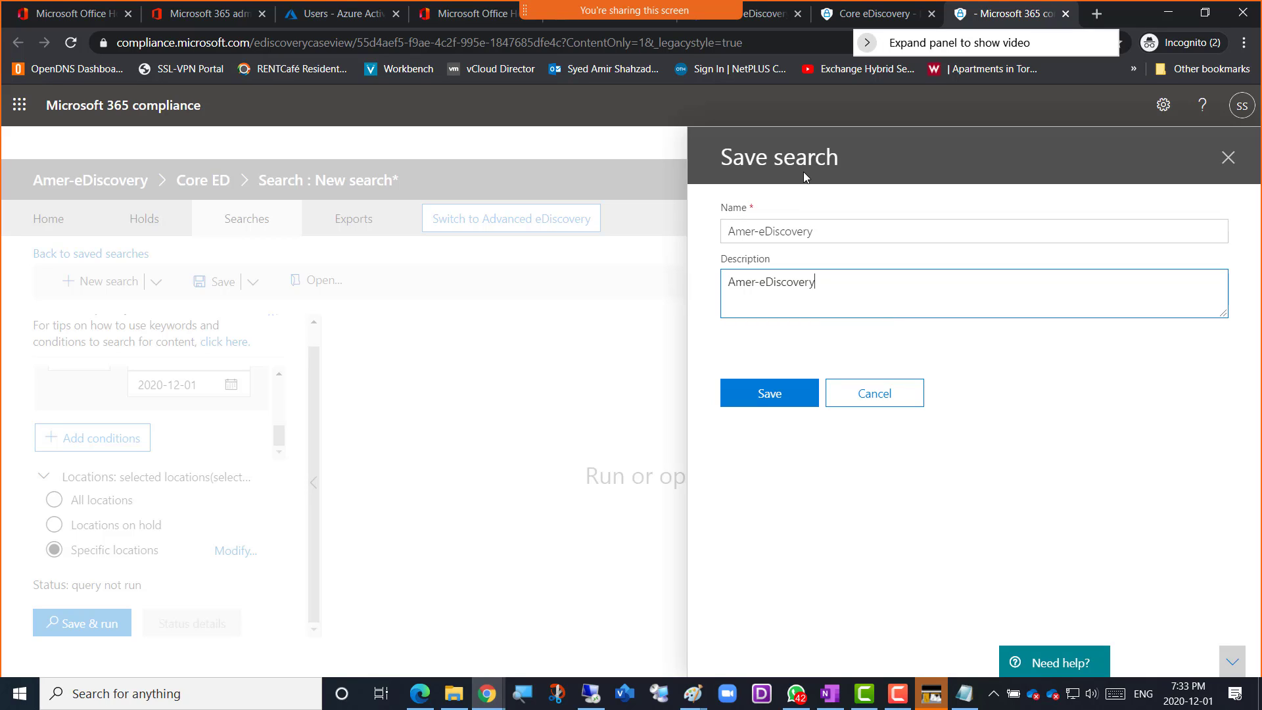
left_click(761, 403)
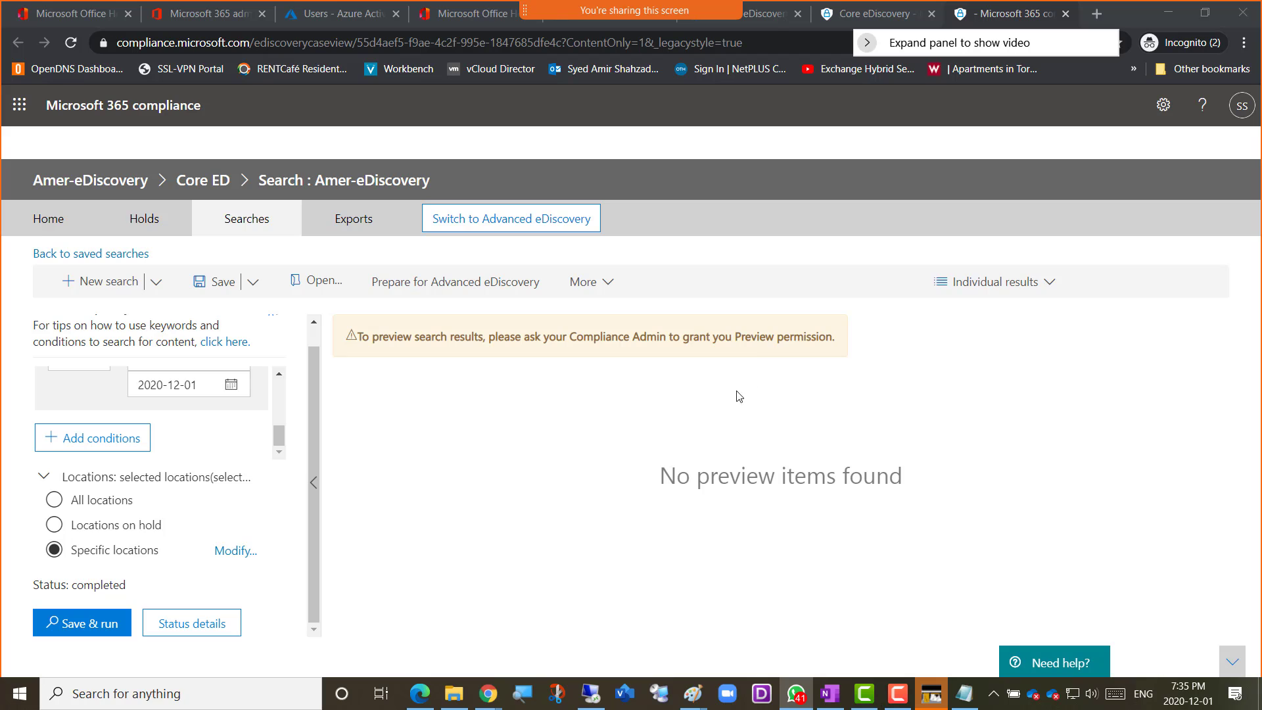
Recheck the search's Keywords condition and check which account is signed in
left_click_drag(278, 436, 275, 397)
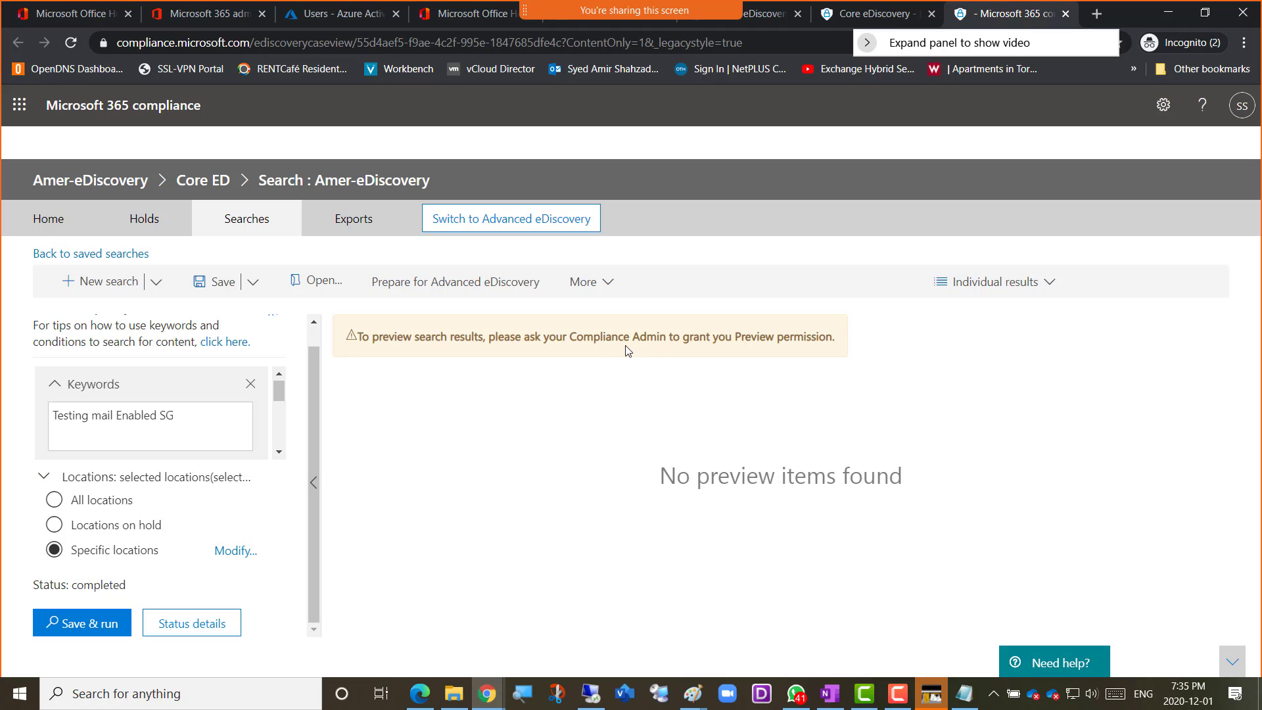
left_click(1242, 105)
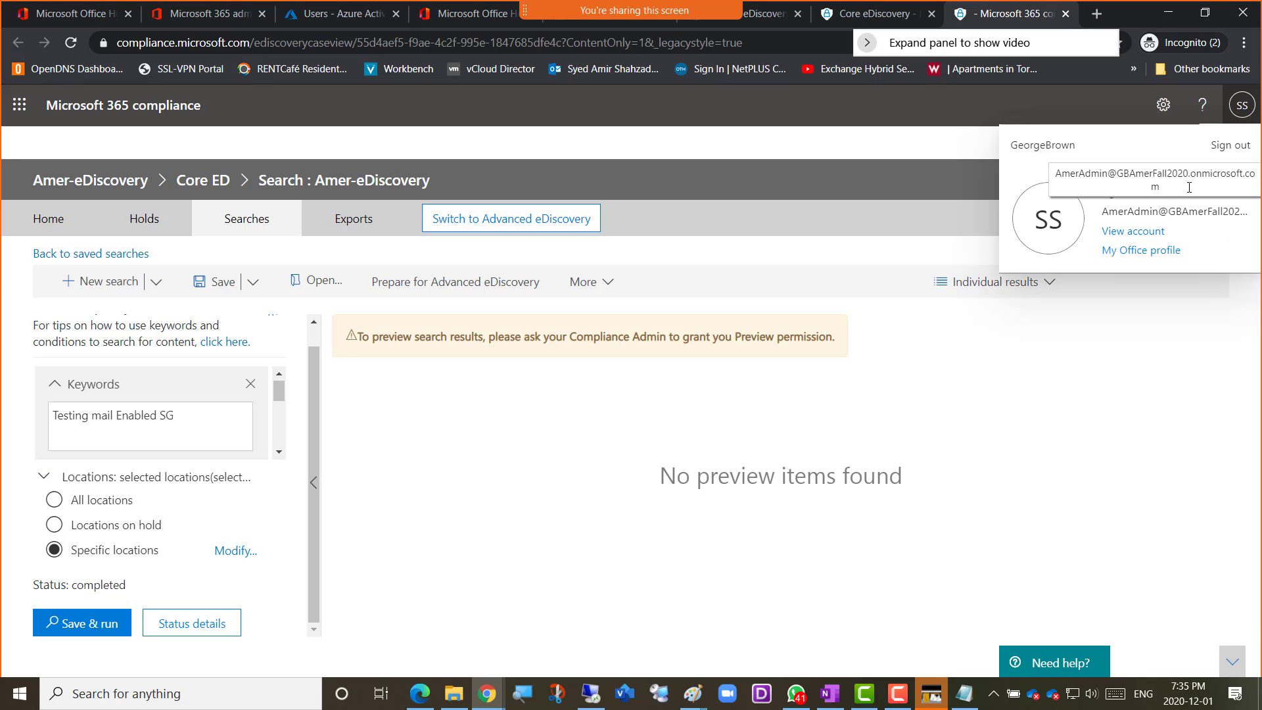
left_click(1238, 112)
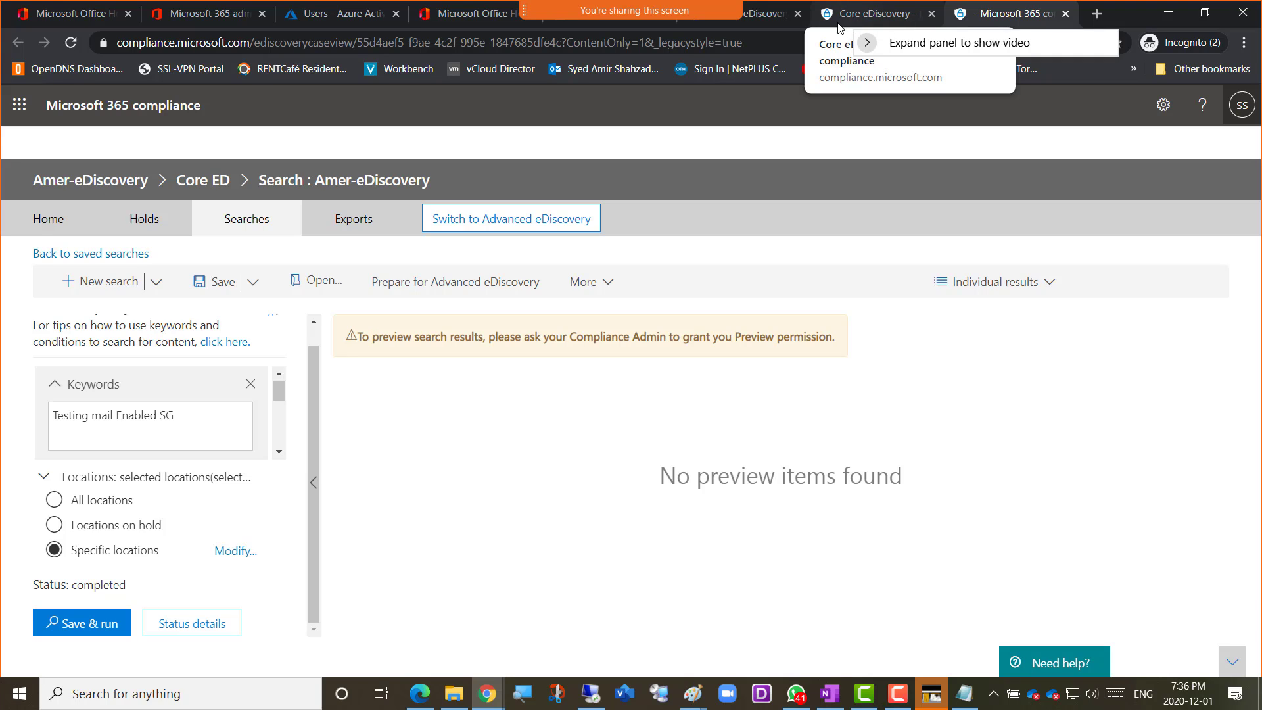
Switch to the Exchange admin center, move its browser tab beside the Azure one, and open the admin roles under permissions
left_click(752, 18)
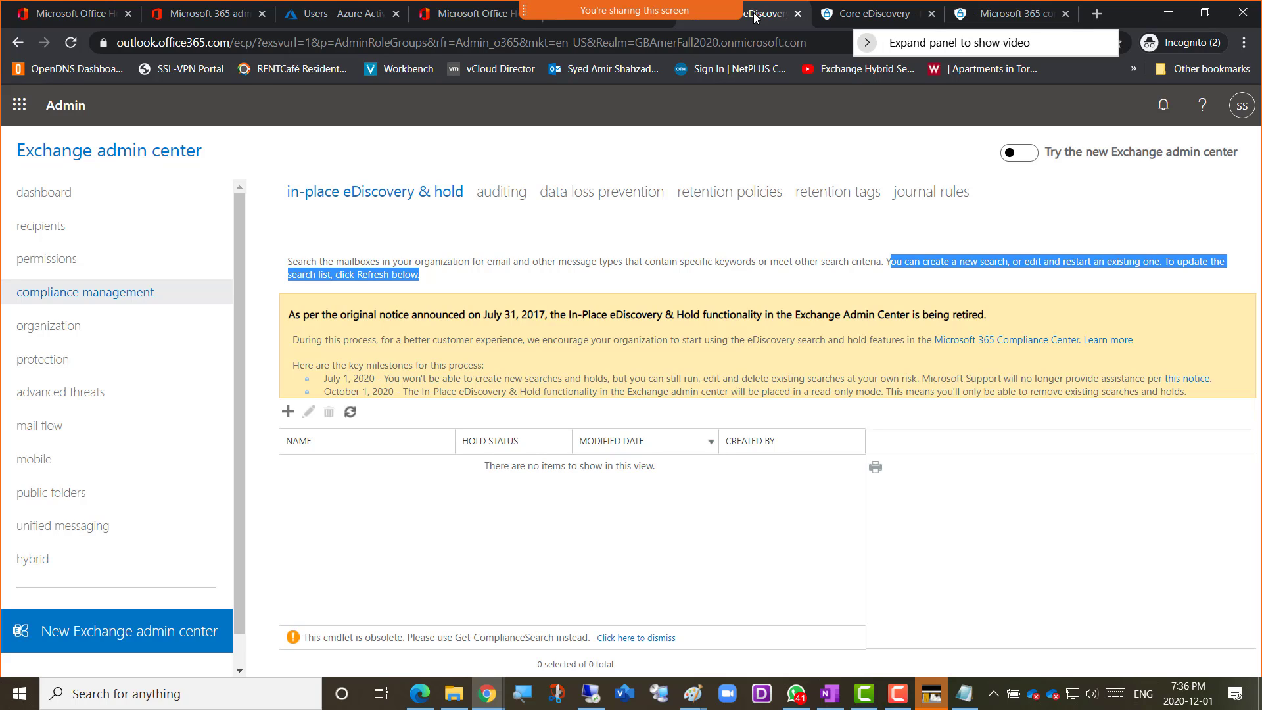
left_click_drag(753, 18, 470, 21)
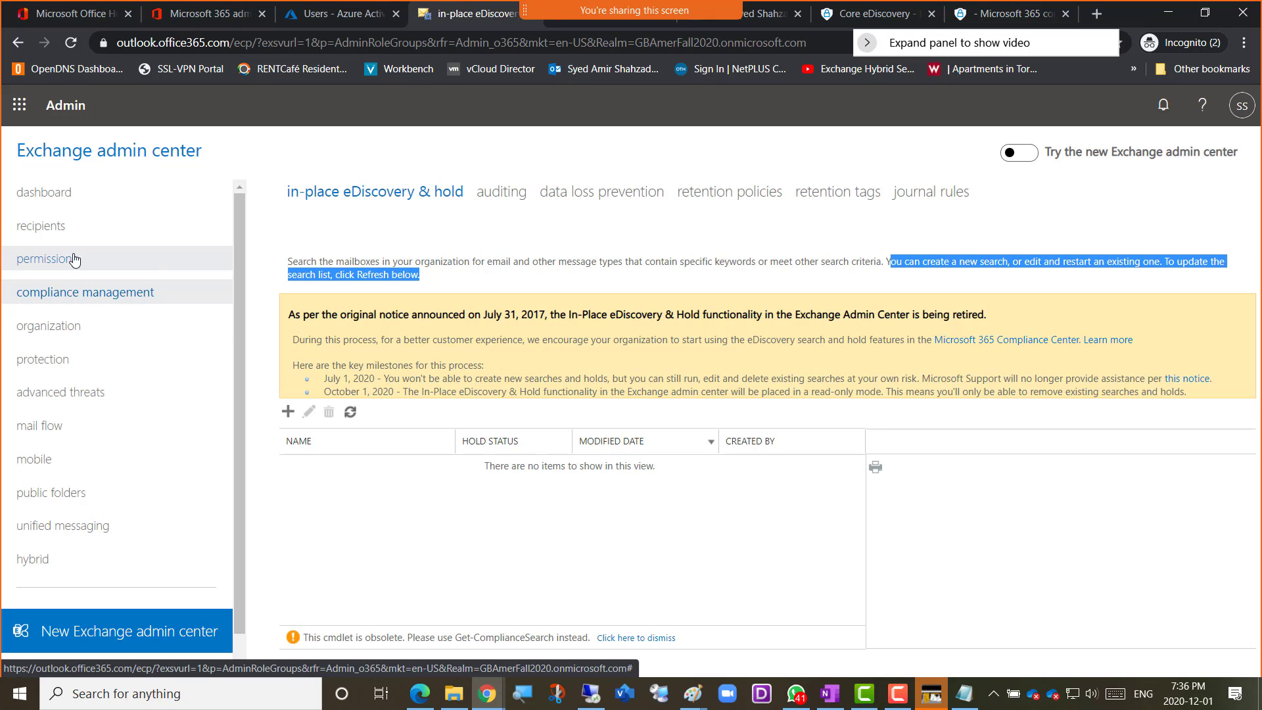
left_click(52, 260)
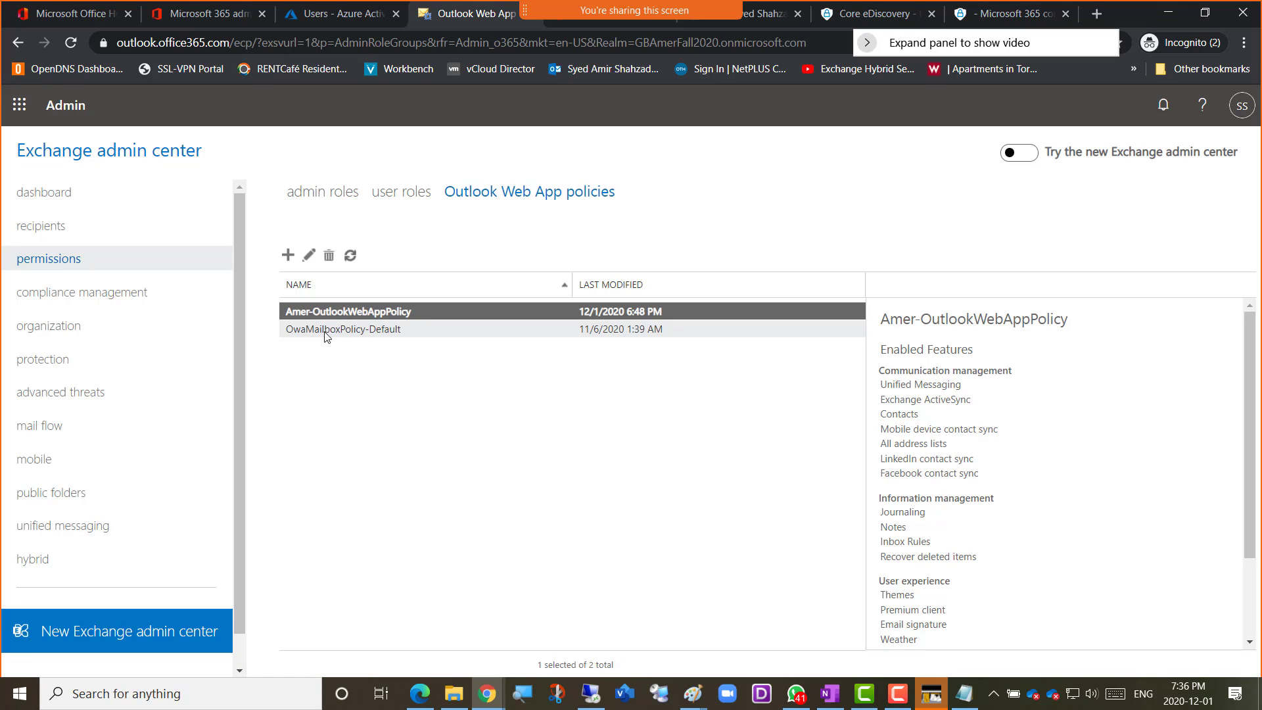
left_click(314, 196)
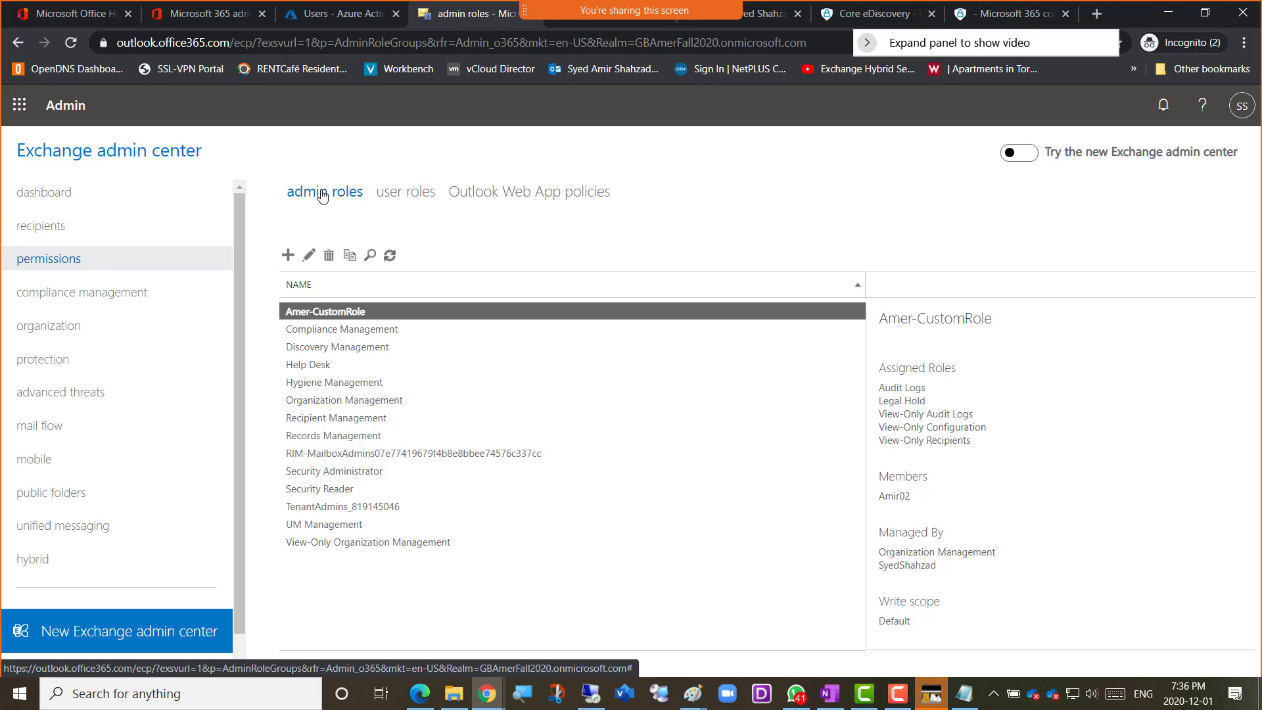
Review the Compliance Management role group's assigned roles and members, and check which account is signed in
left_click(315, 332)
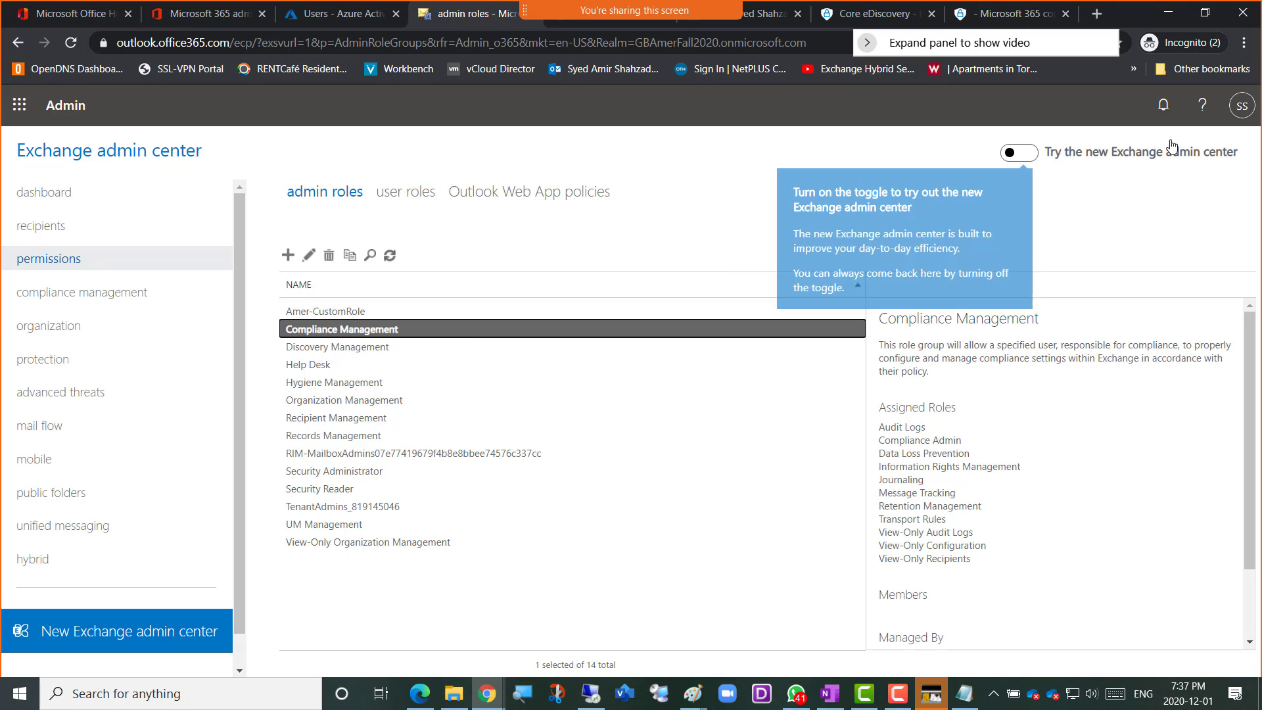
left_click(1243, 109)
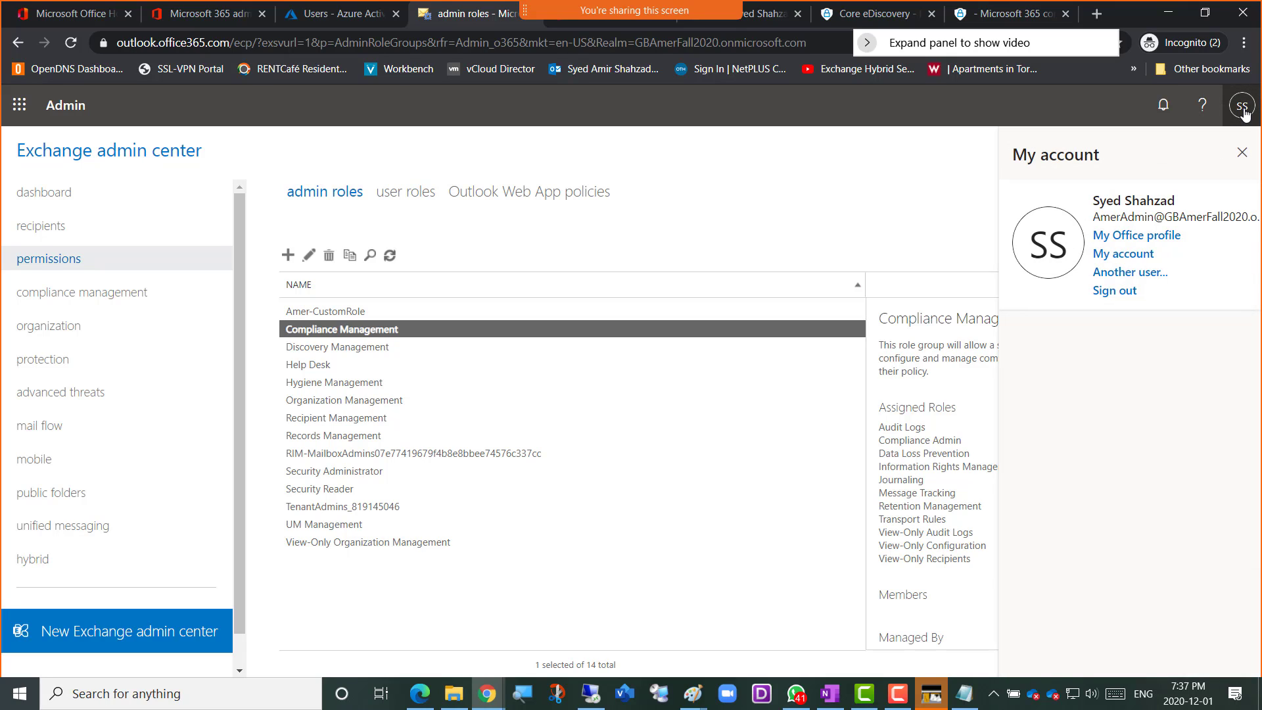
left_click(1241, 107)
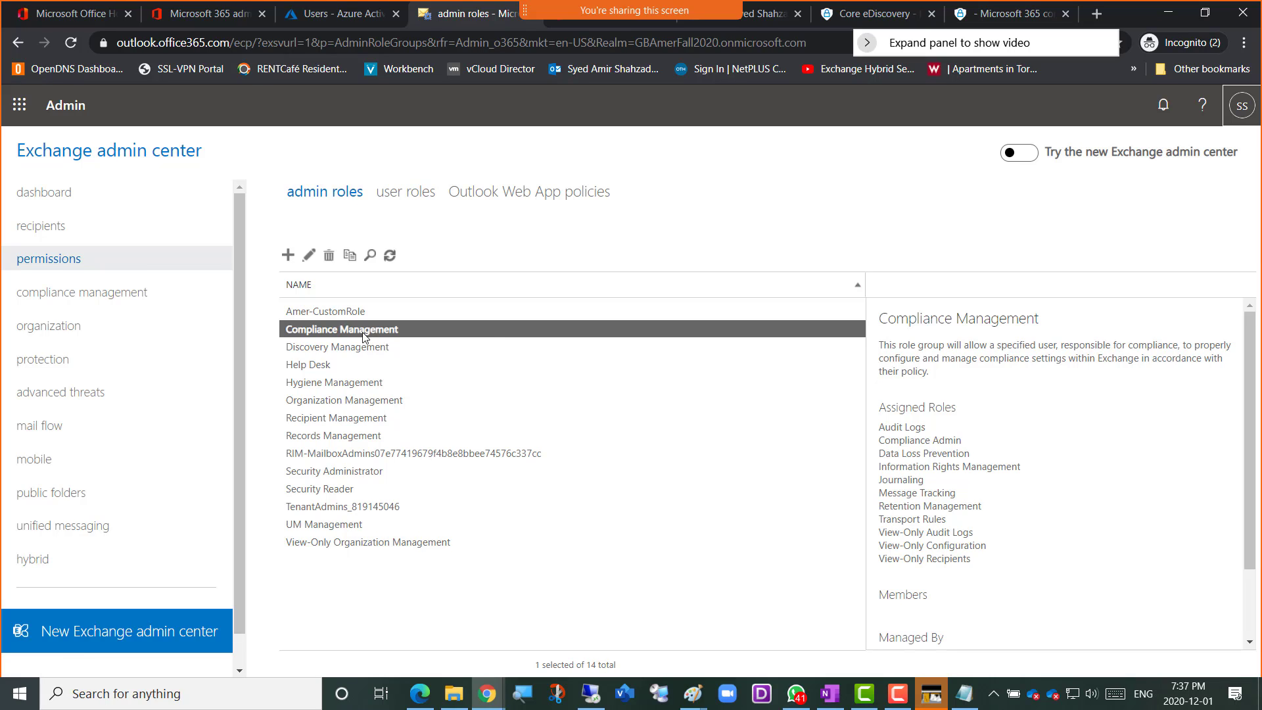
Open the Compliance Management role group for editing and start adding a member
double_click(363, 337)
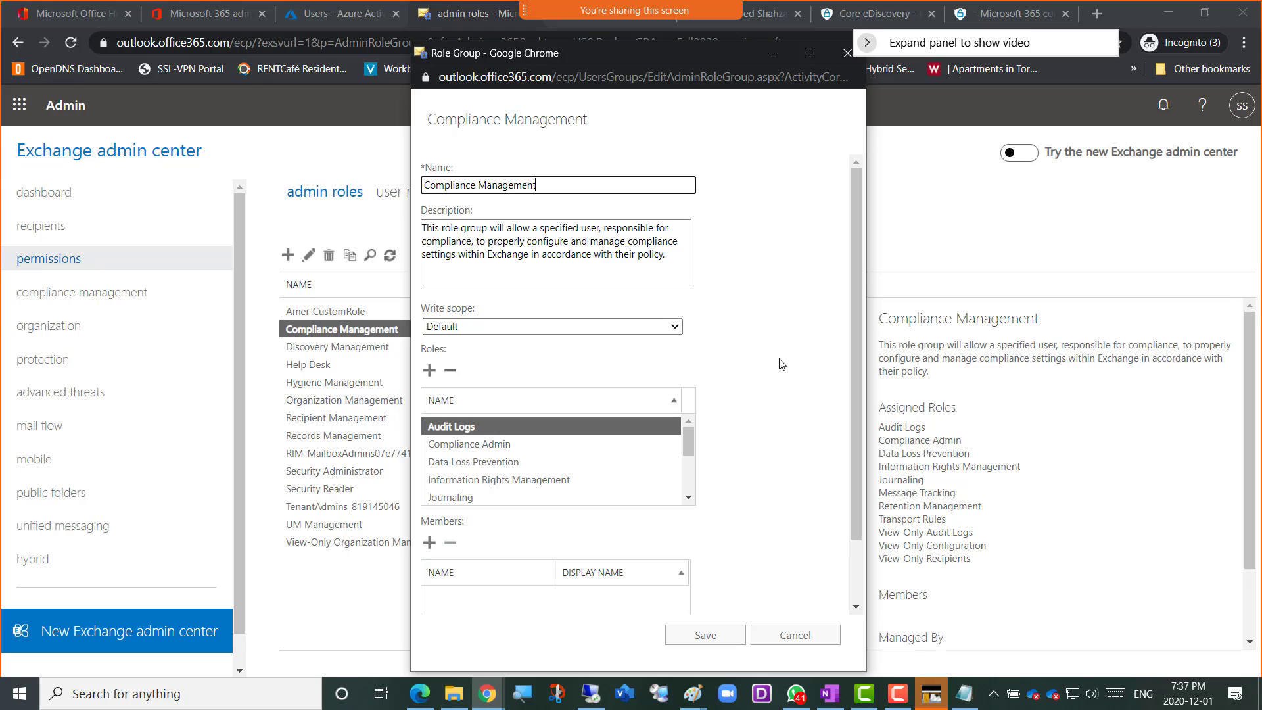
scroll(782, 366, "down", 1)
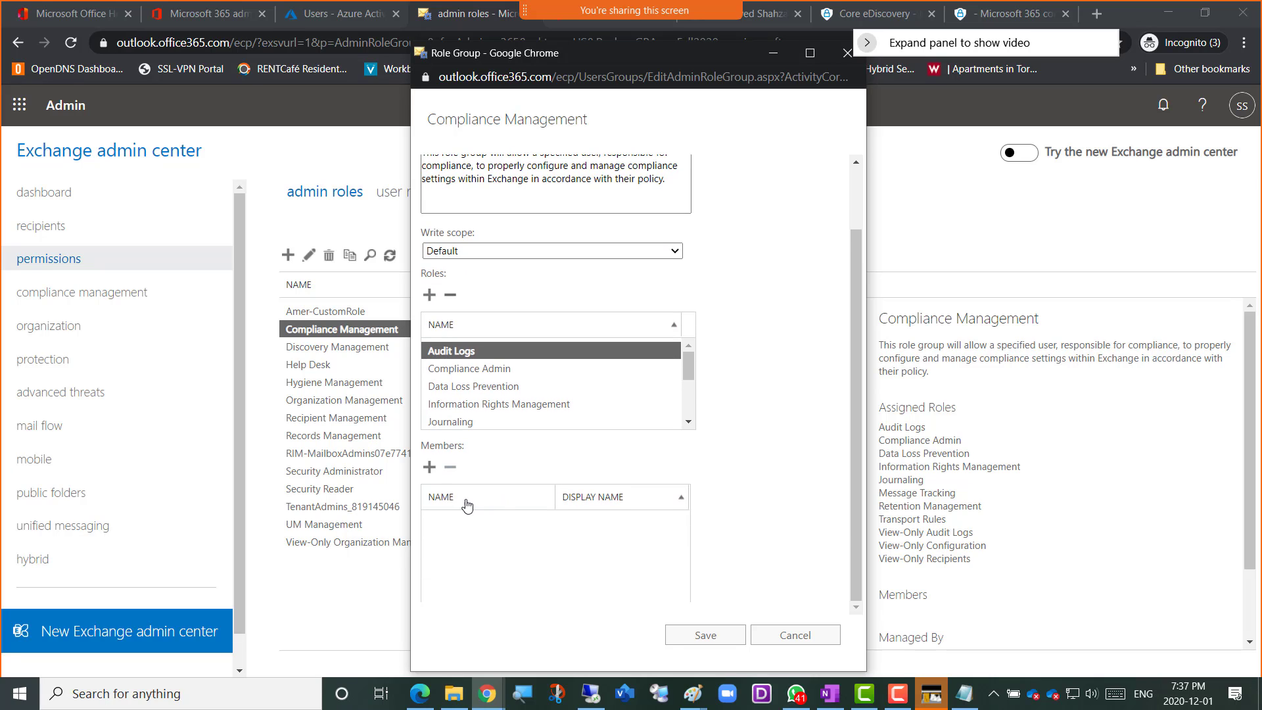
left_click_drag(464, 452, 413, 451)
left_click(466, 451)
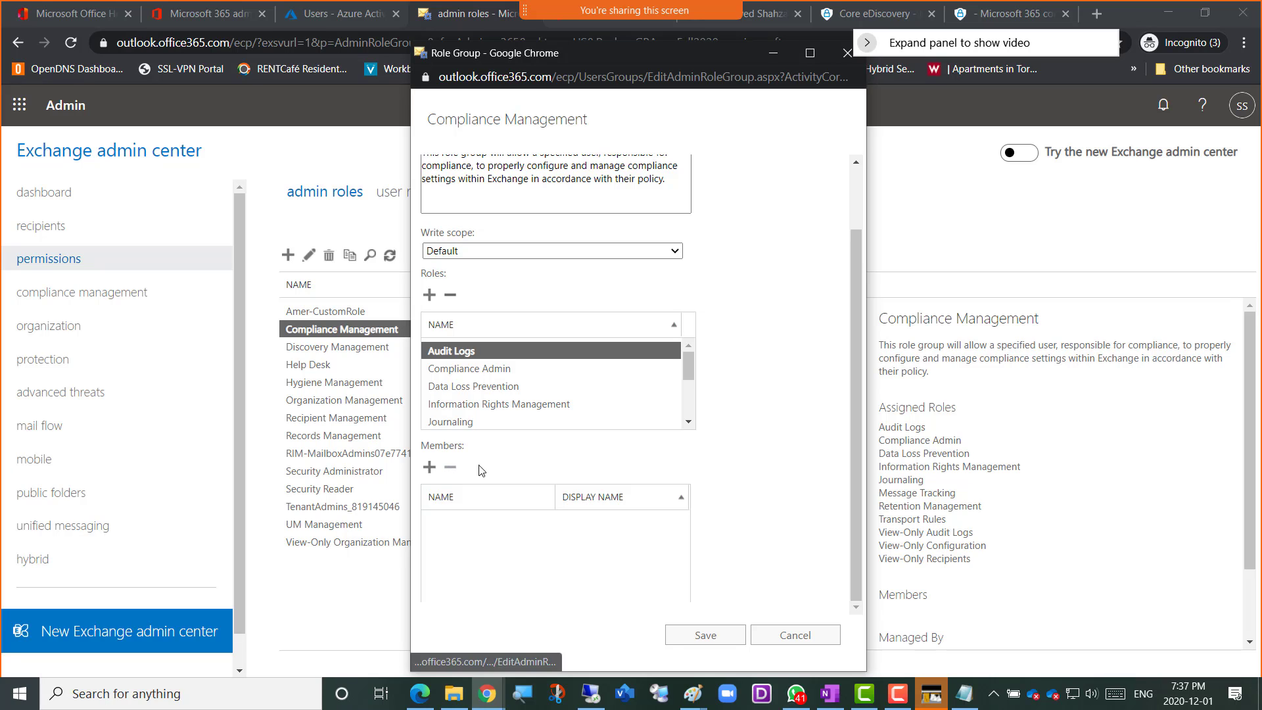
left_click(430, 473)
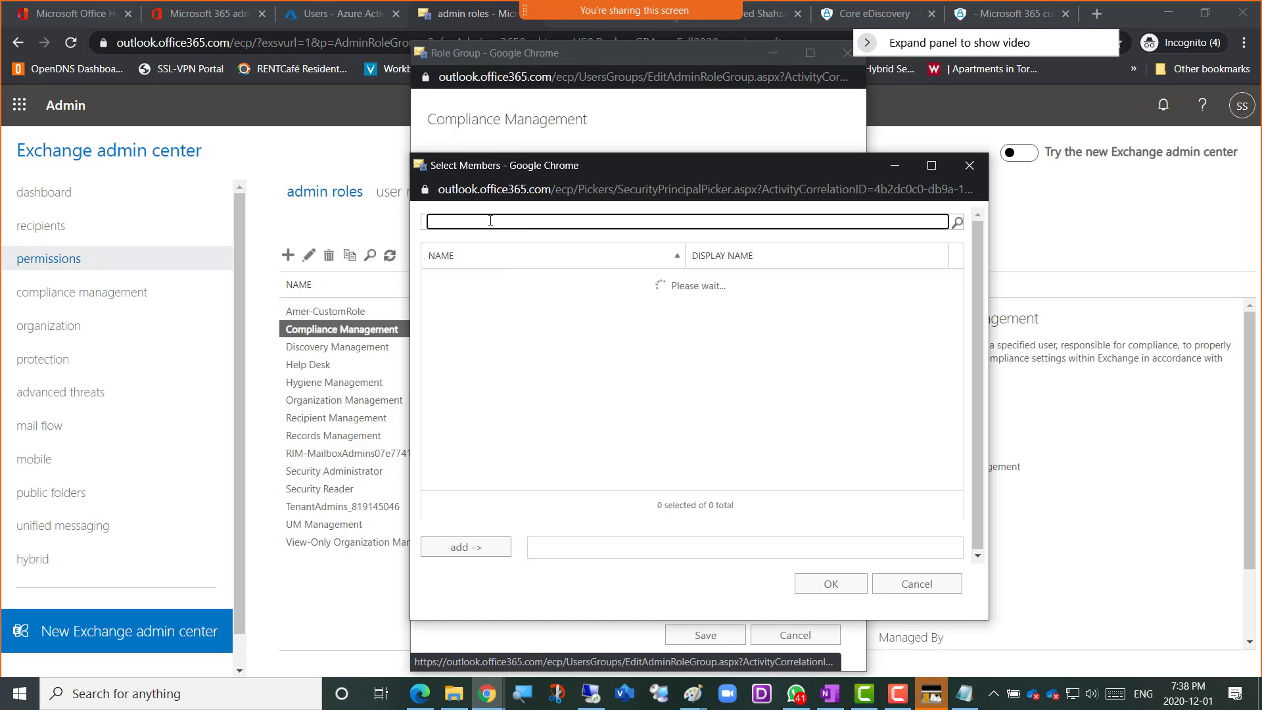
Try to find the signed-in administrator in the member picker by user name and by a shortened form of it
type("ameradmin")
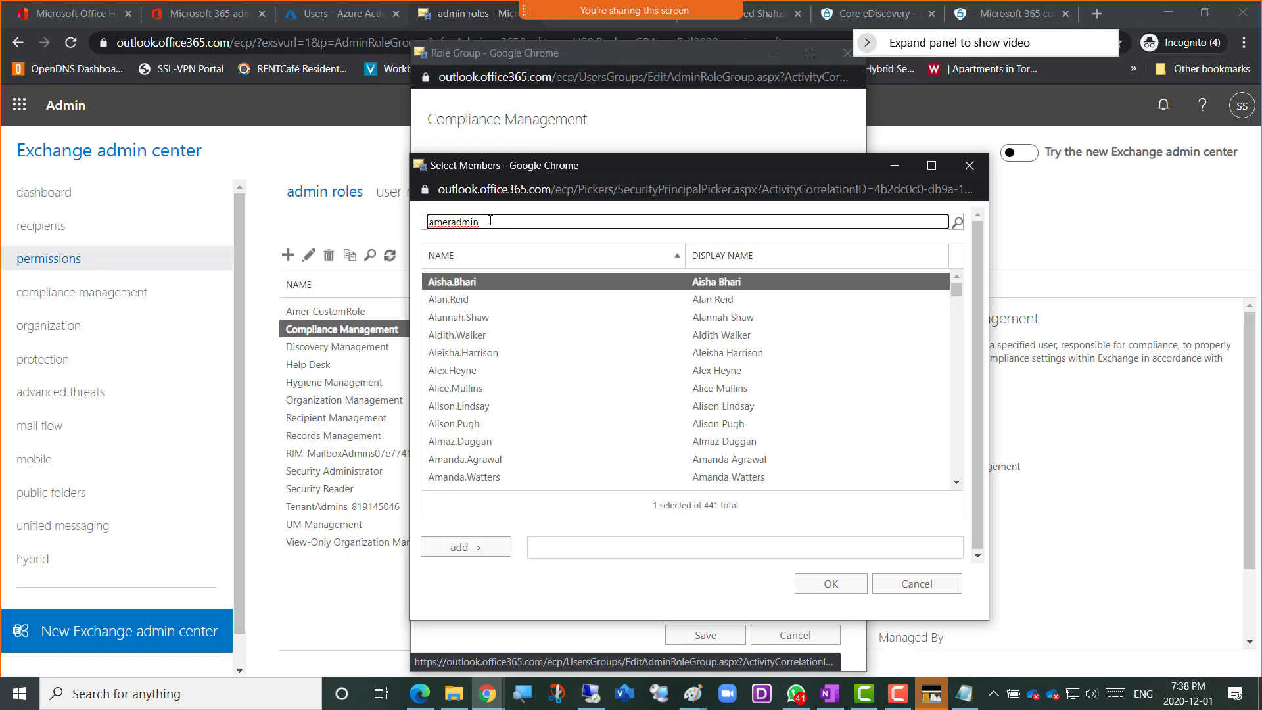
key("Return")
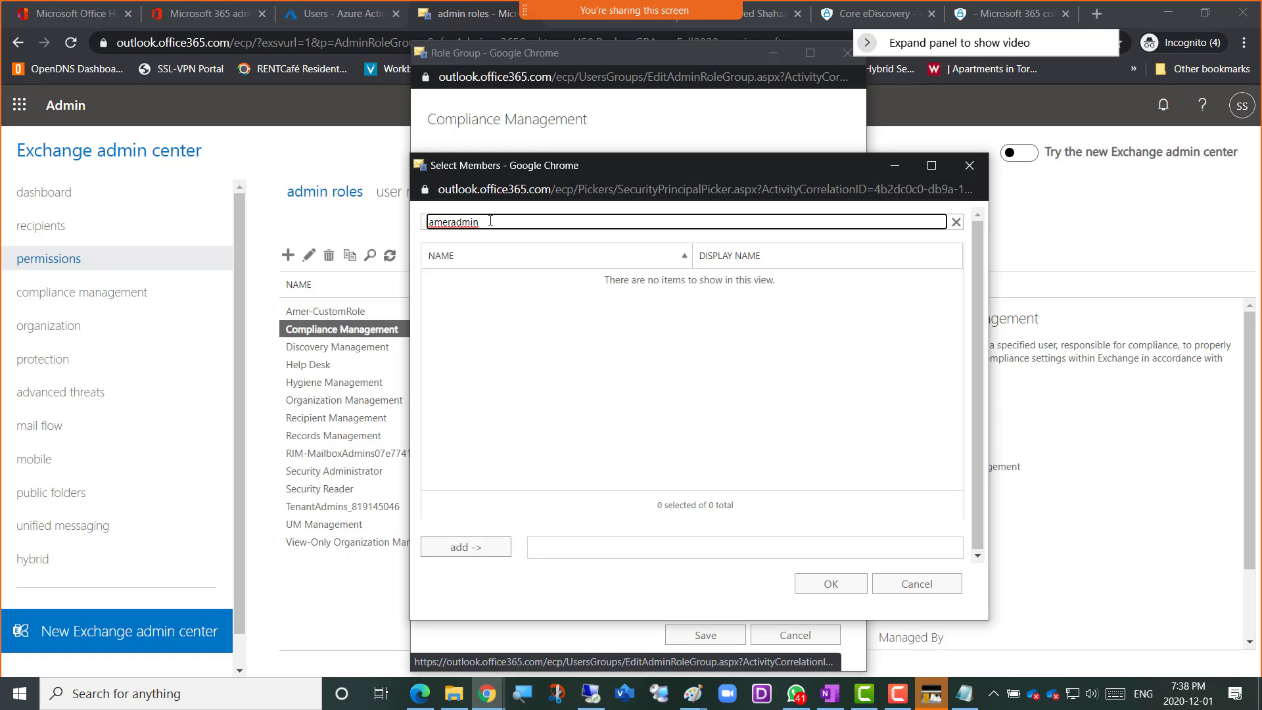
key("BackSpace")
key("BackSpace")
key("BackSpace")
key("BackSpace")
key("BackSpace")
key("BackSpace")
key("BackSpace")
key("BackSpace")
key("BackSpace")
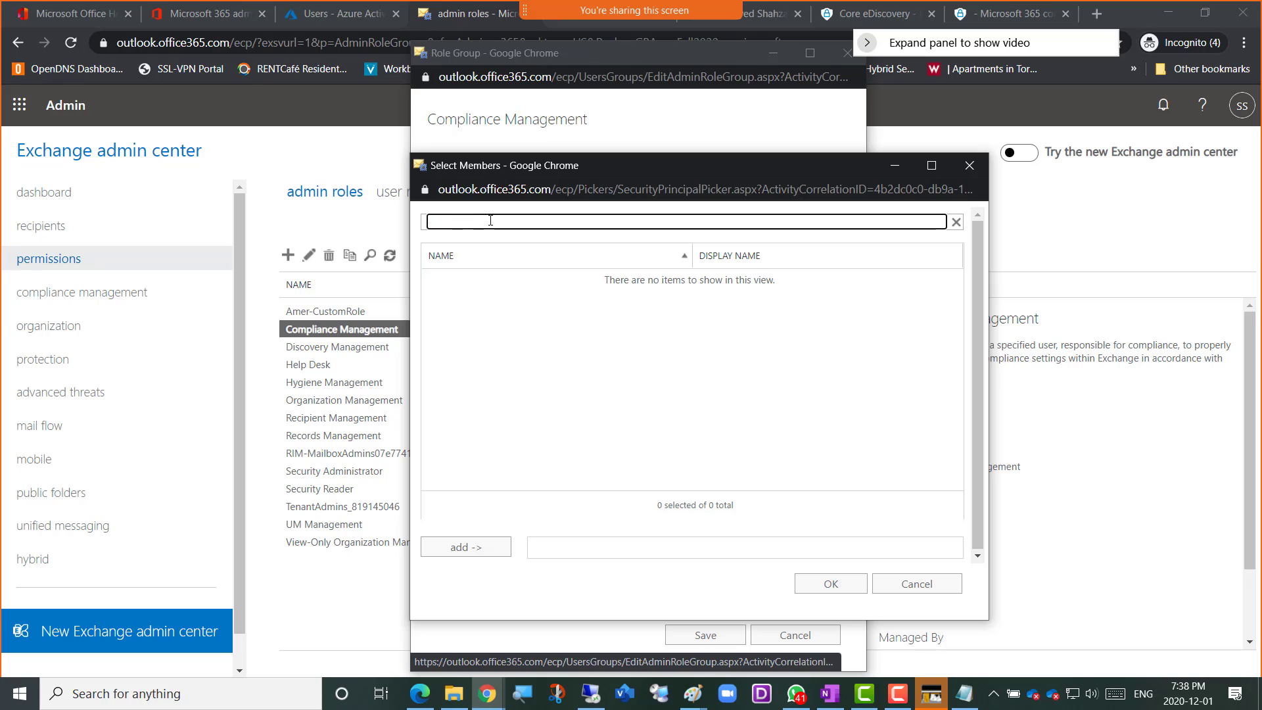
type("amer")
key("Return")
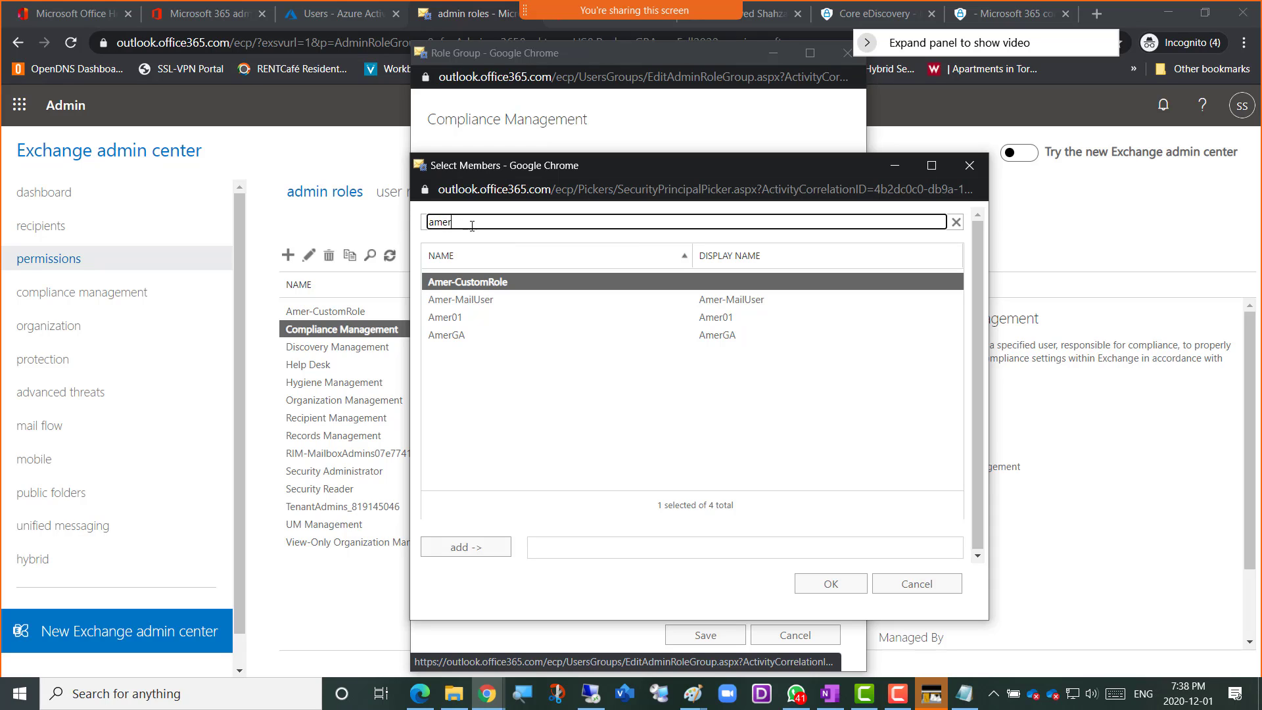
Search the member picker with the alternate spelling of the administrator's name and add the matching admin account to the role group
left_click_drag(472, 225, 410, 225)
key("BackSpace")
type("am")
key("BackSpace")
type("amer")
key("Return")
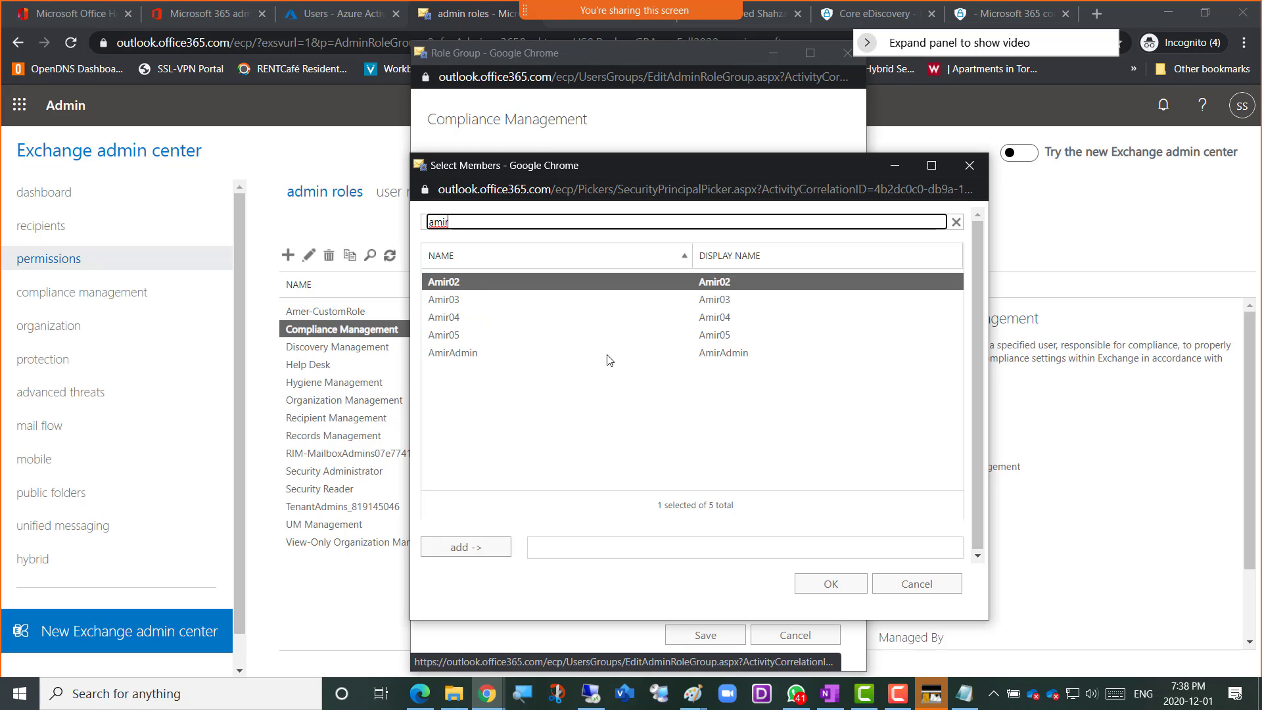
double_click(728, 357)
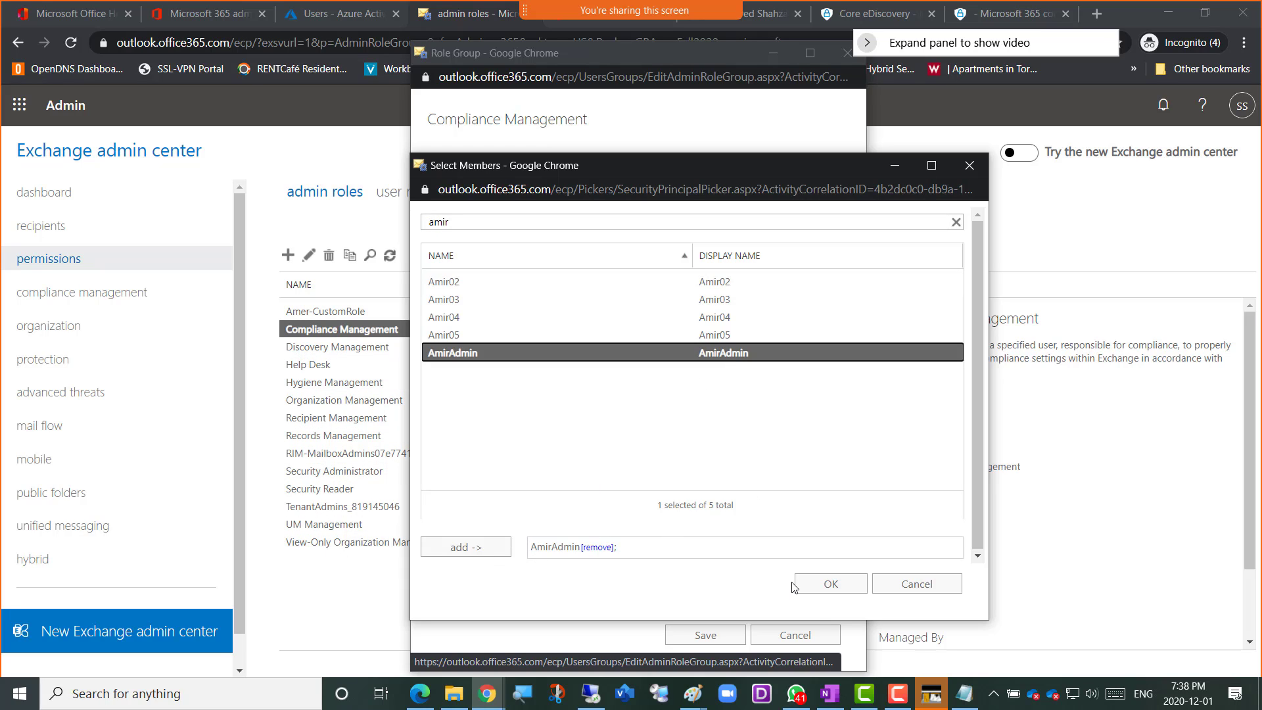
left_click(817, 591)
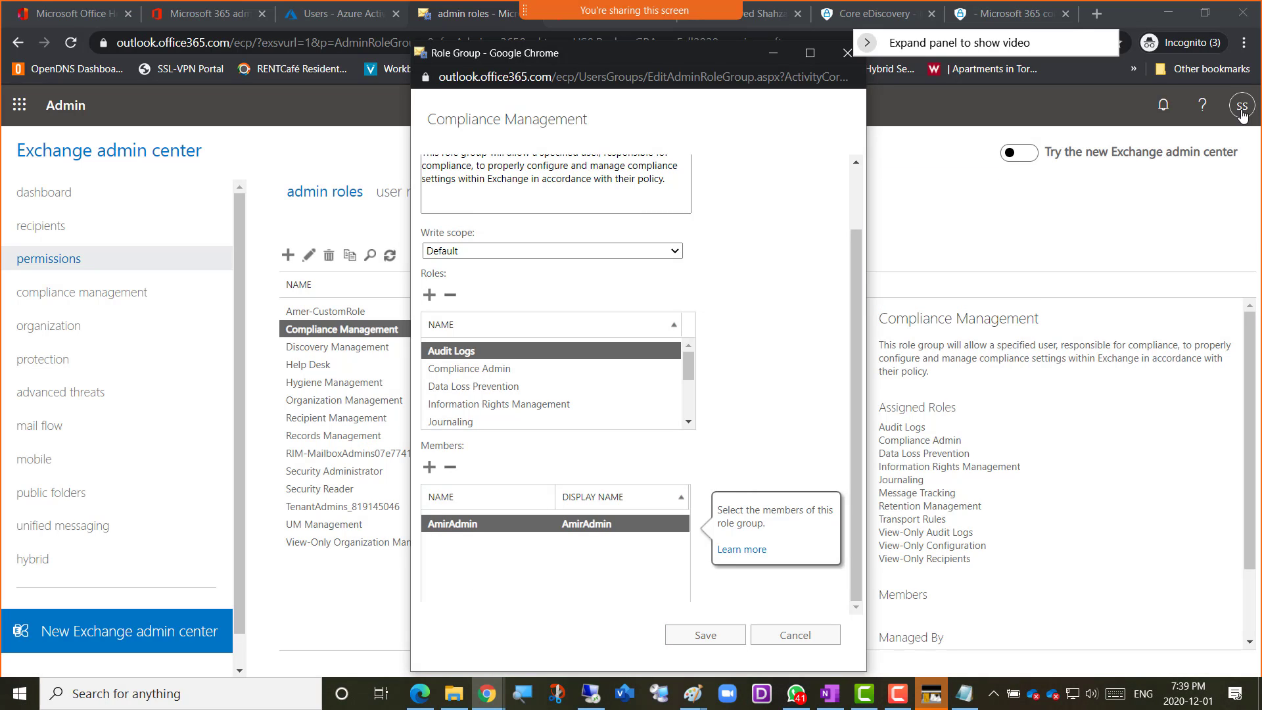
Save the Compliance Management role group and refresh the list of admin roles
left_click(681, 643)
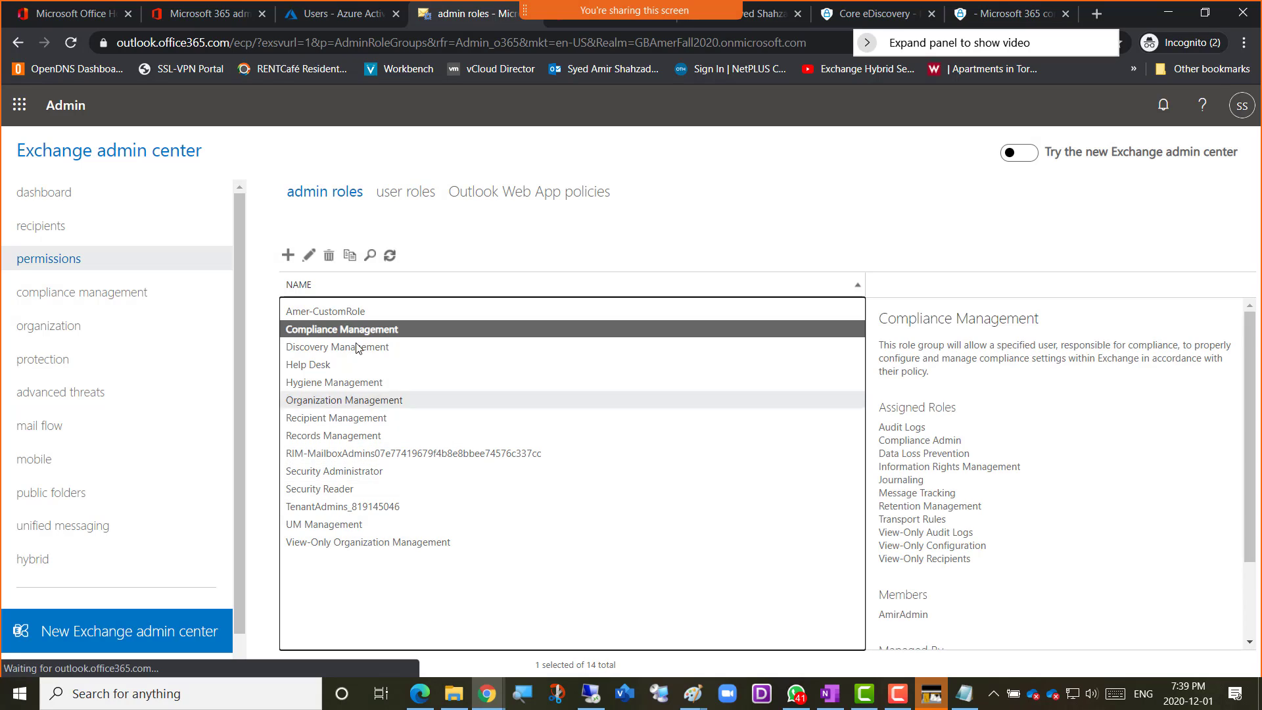
left_click(389, 256)
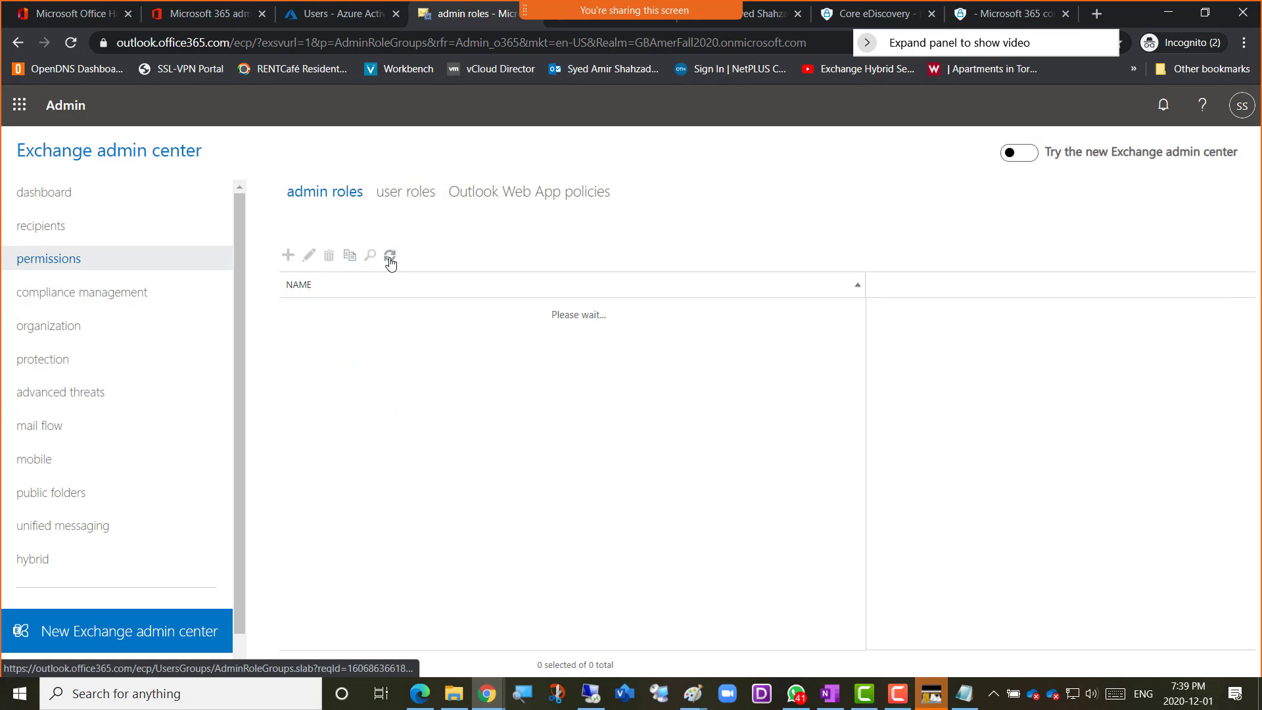
left_click(389, 256)
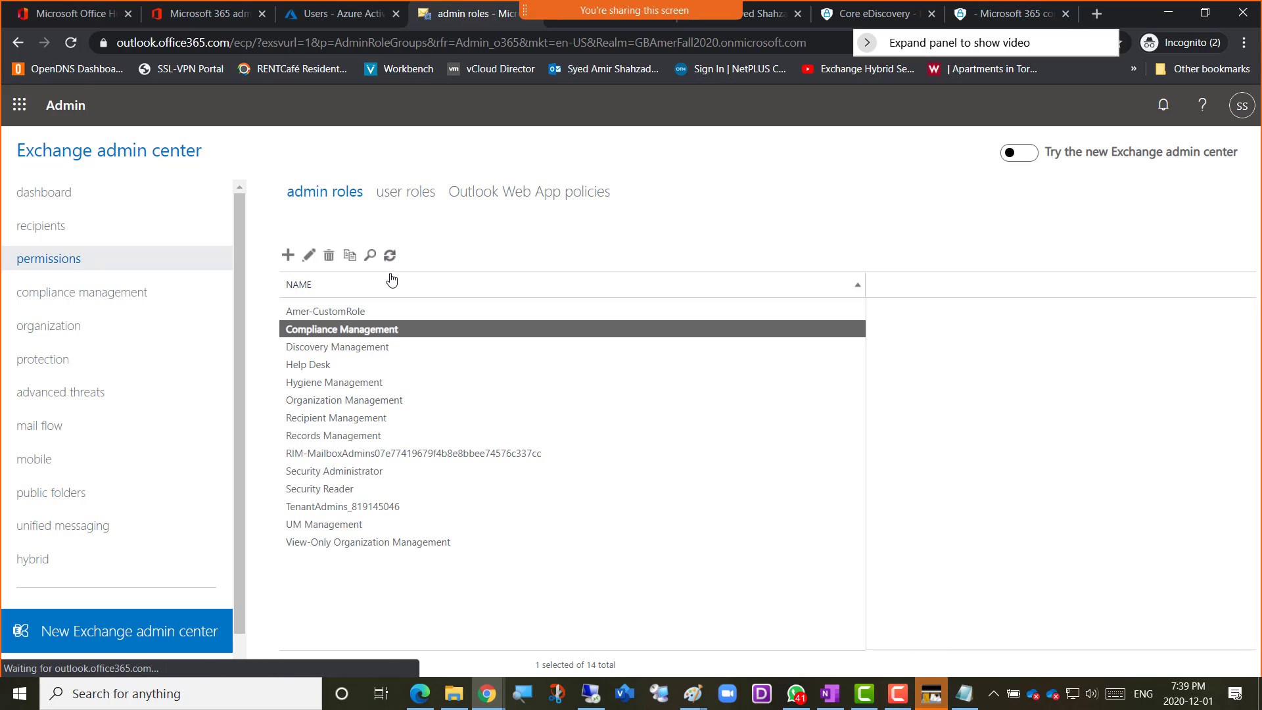
left_click(389, 256)
left_click(389, 256)
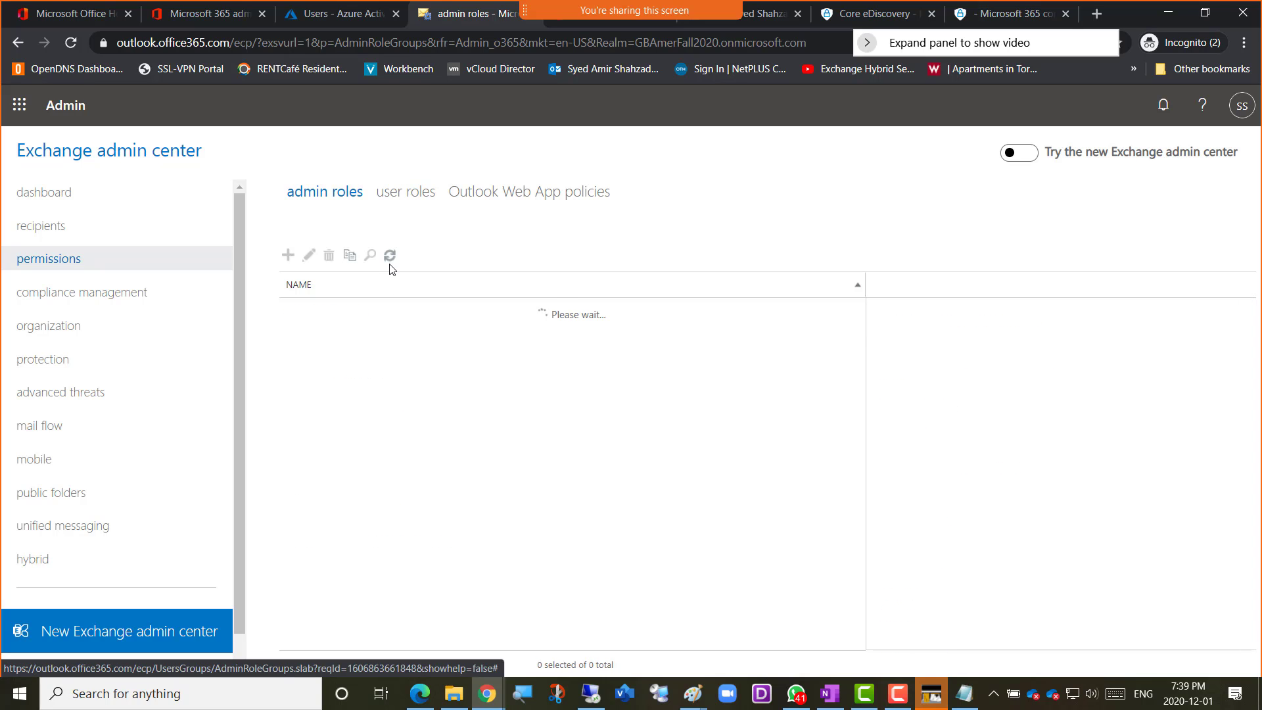
left_click(389, 255)
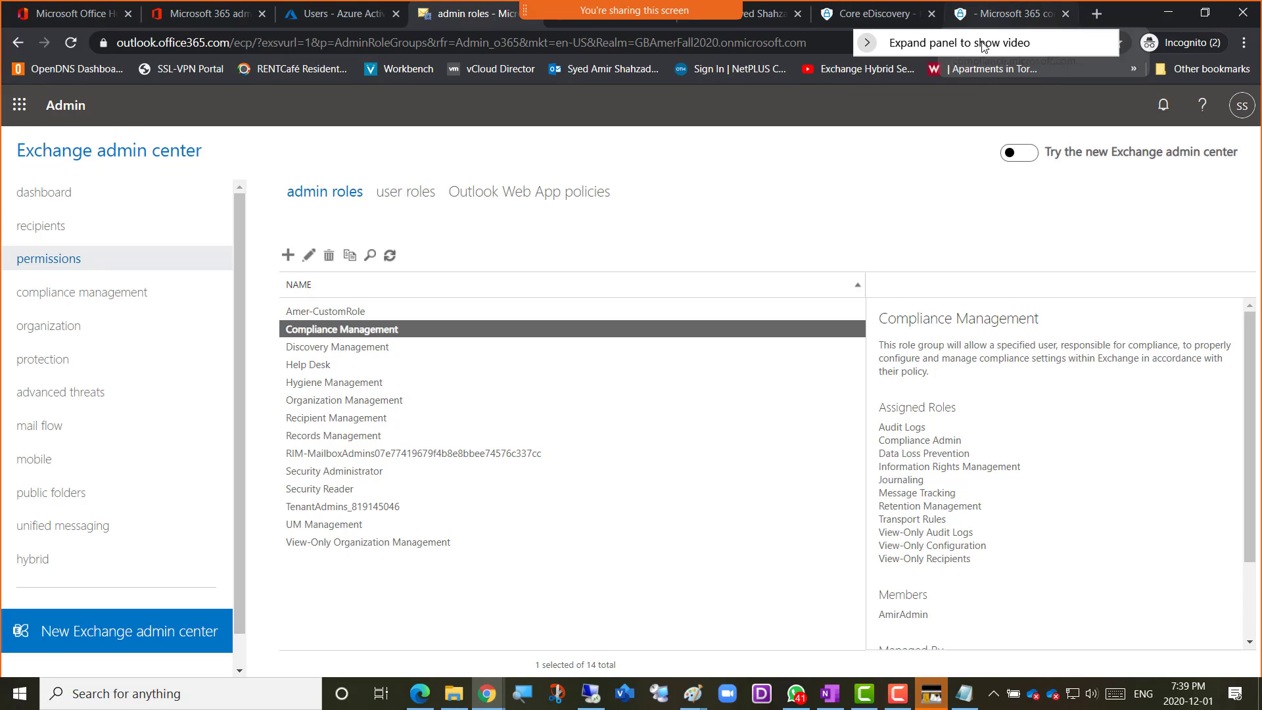
Switch to Microsoft 365 compliance, reload the Amer-eDiscovery case and show its saved searches
left_click_drag(984, 46, 1091, 211)
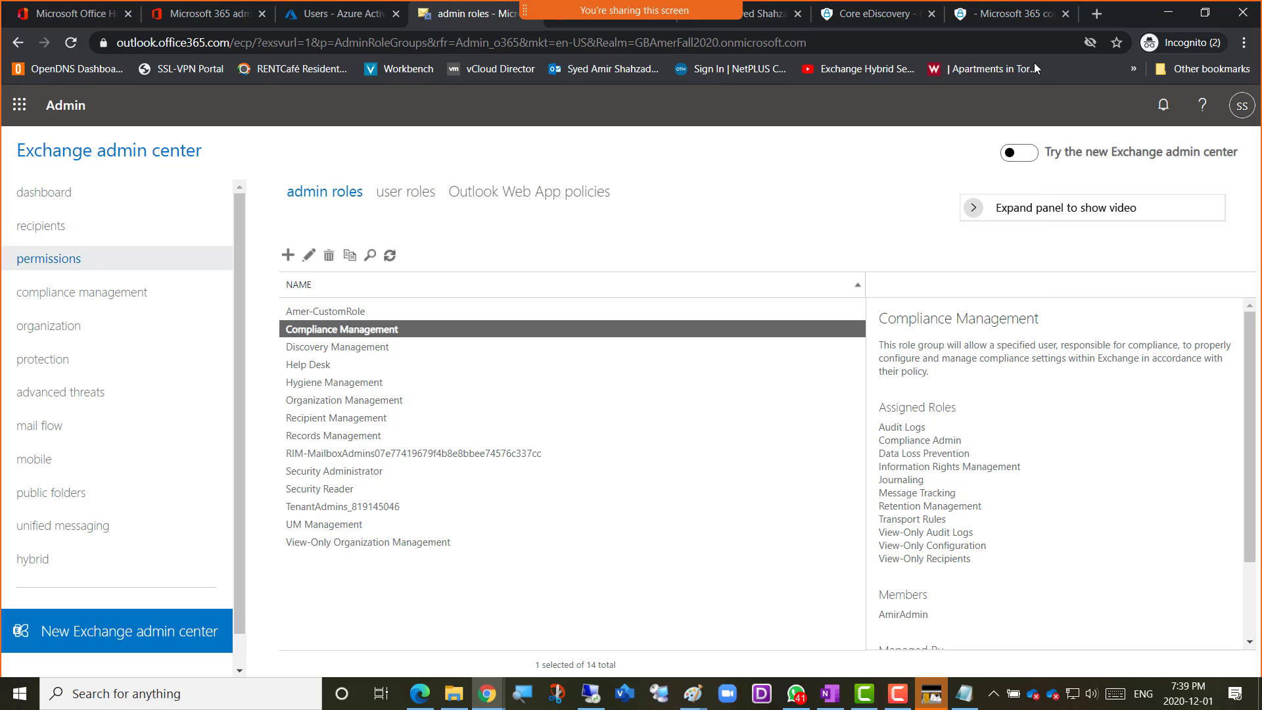
left_click(986, 20)
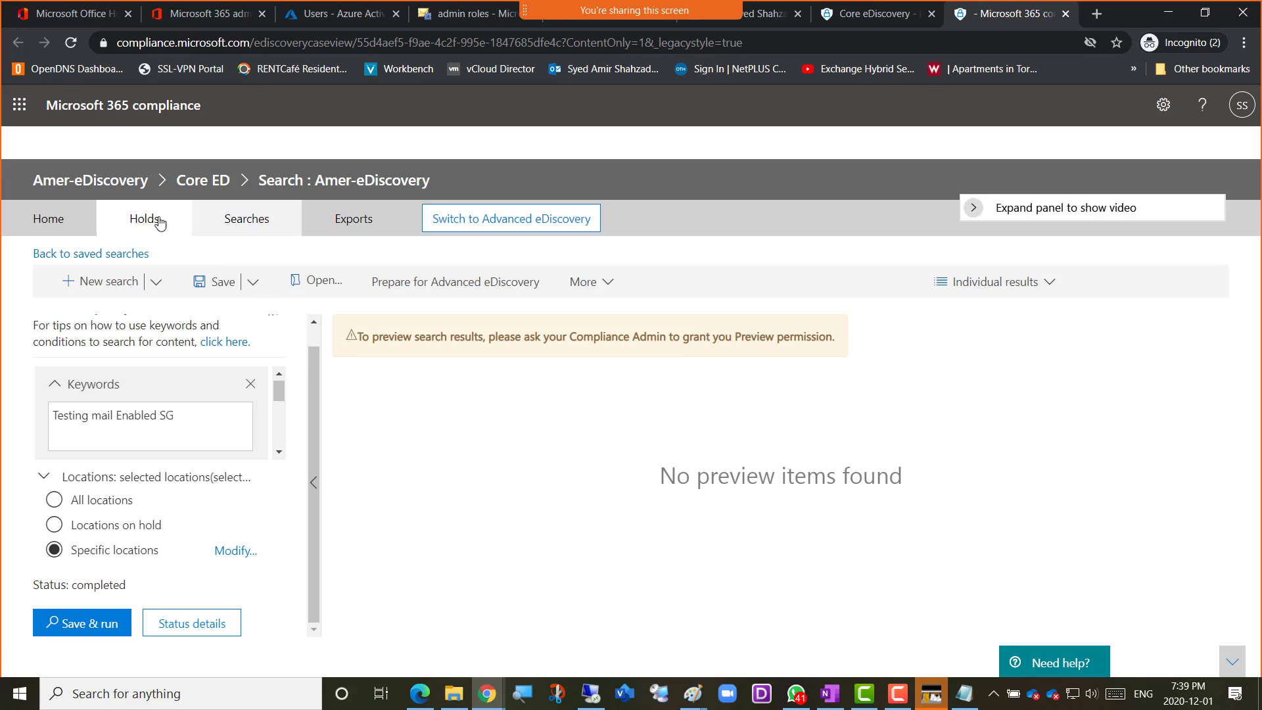
left_click(71, 45)
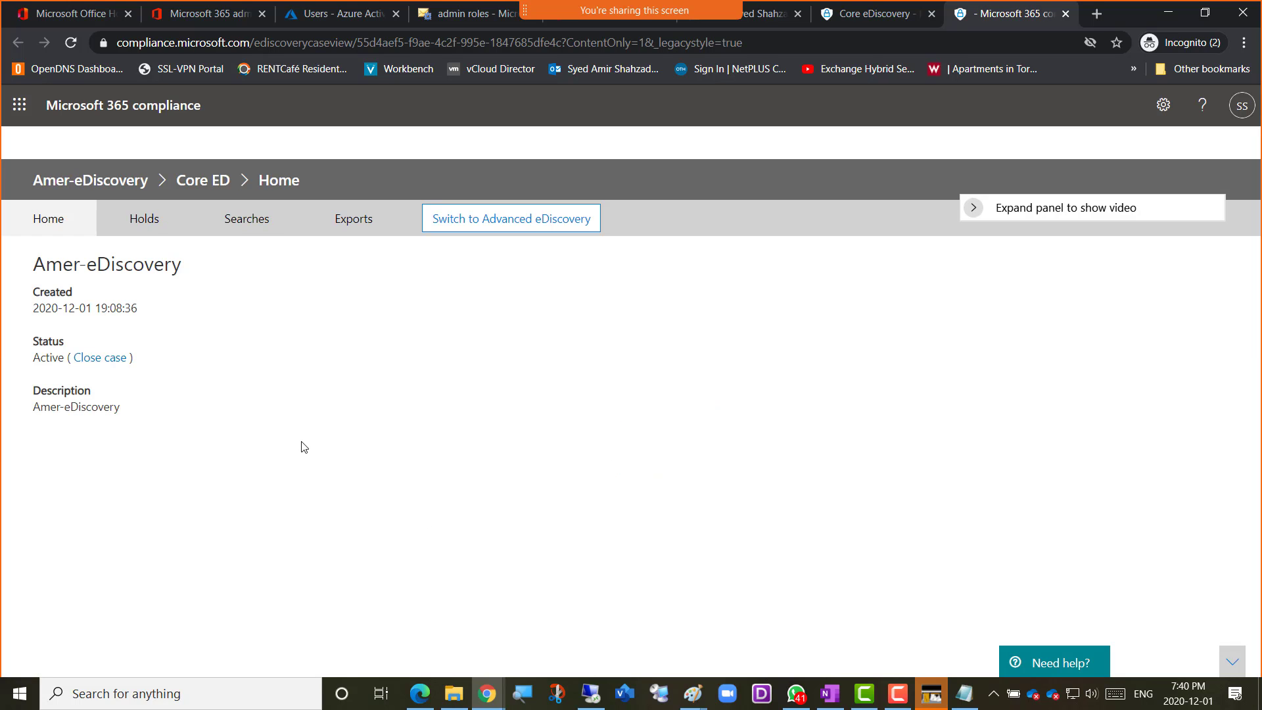
left_click(243, 223)
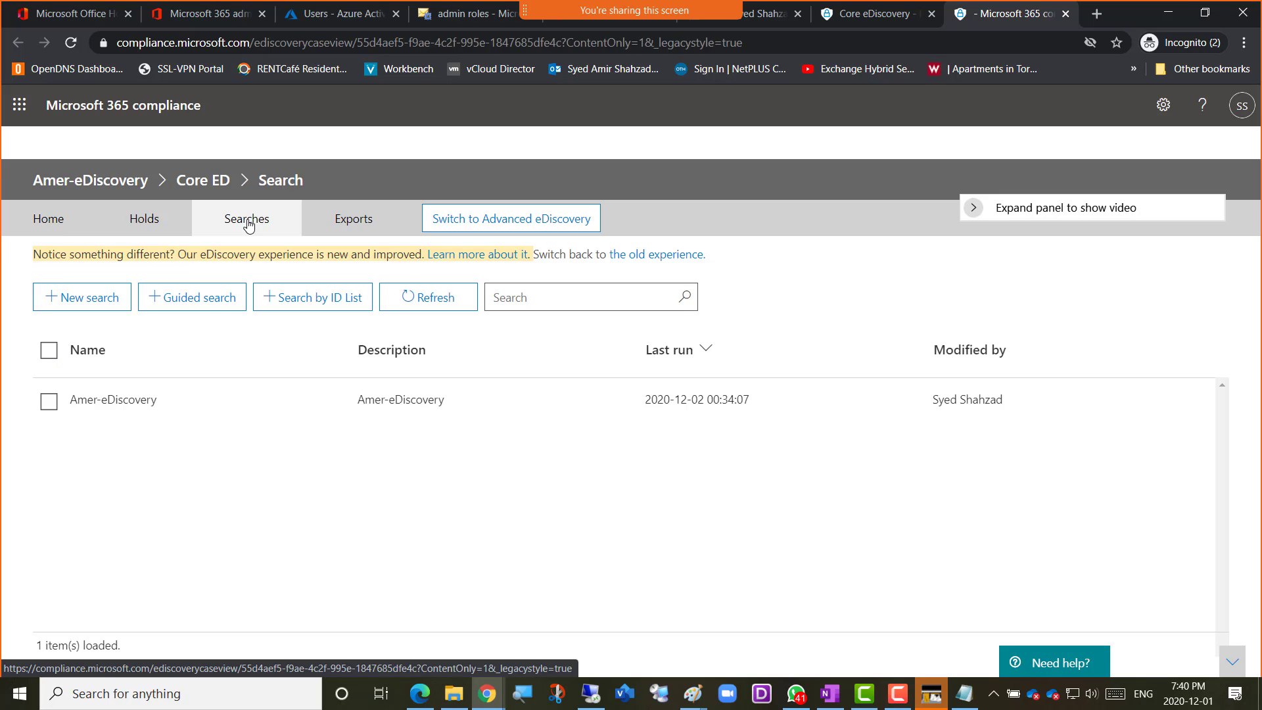
Open the saved Amer-eDiscovery search, view its results and check which additional actions are offered
left_click(100, 400)
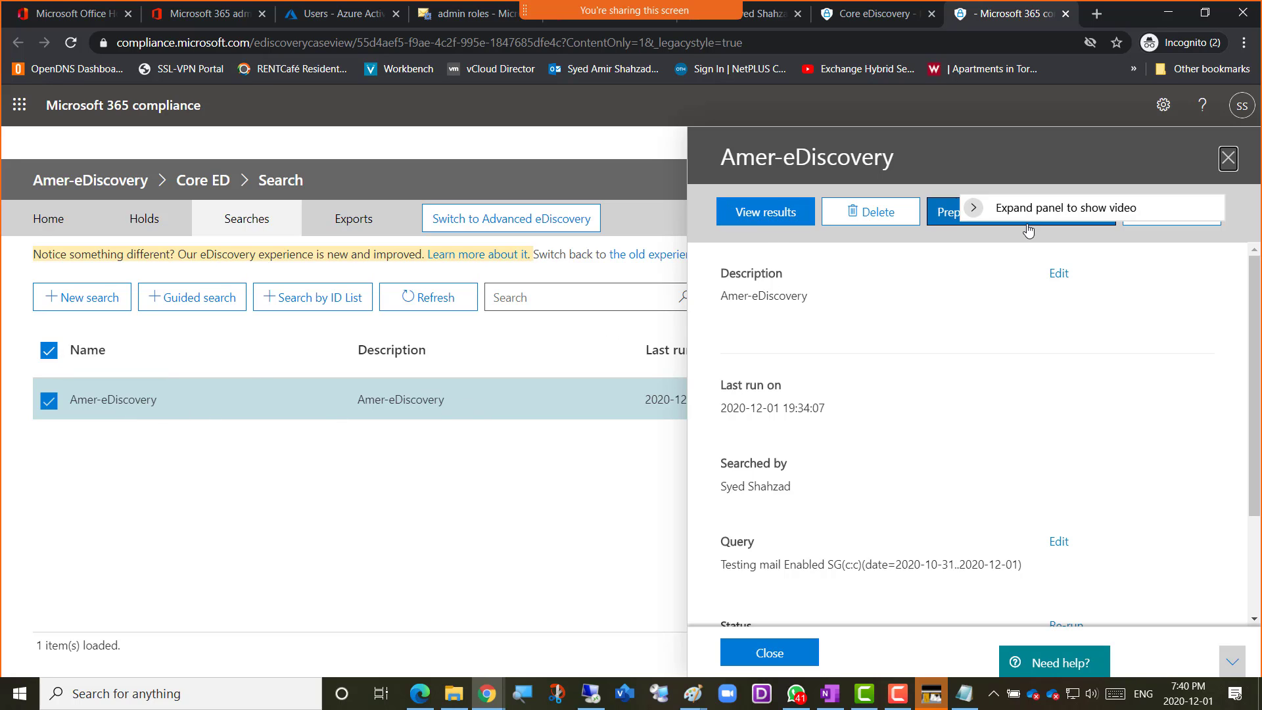
left_click_drag(1057, 208, 1190, 383)
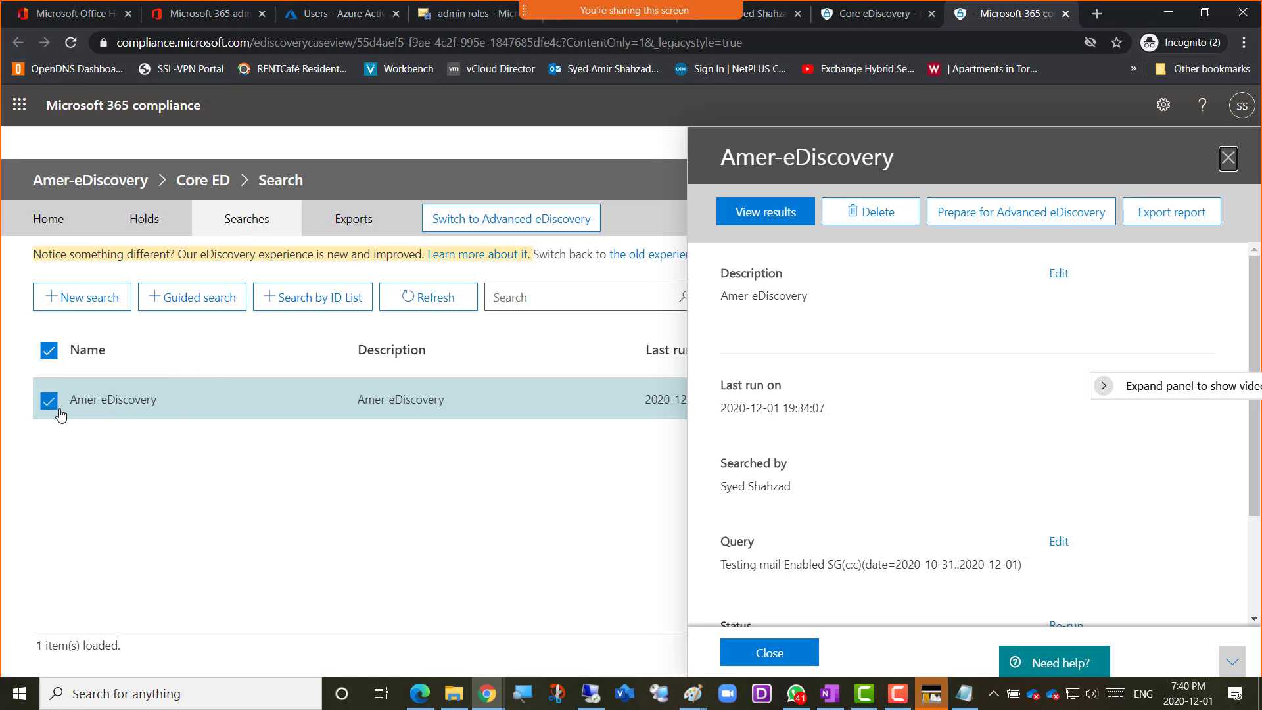
left_click(766, 213)
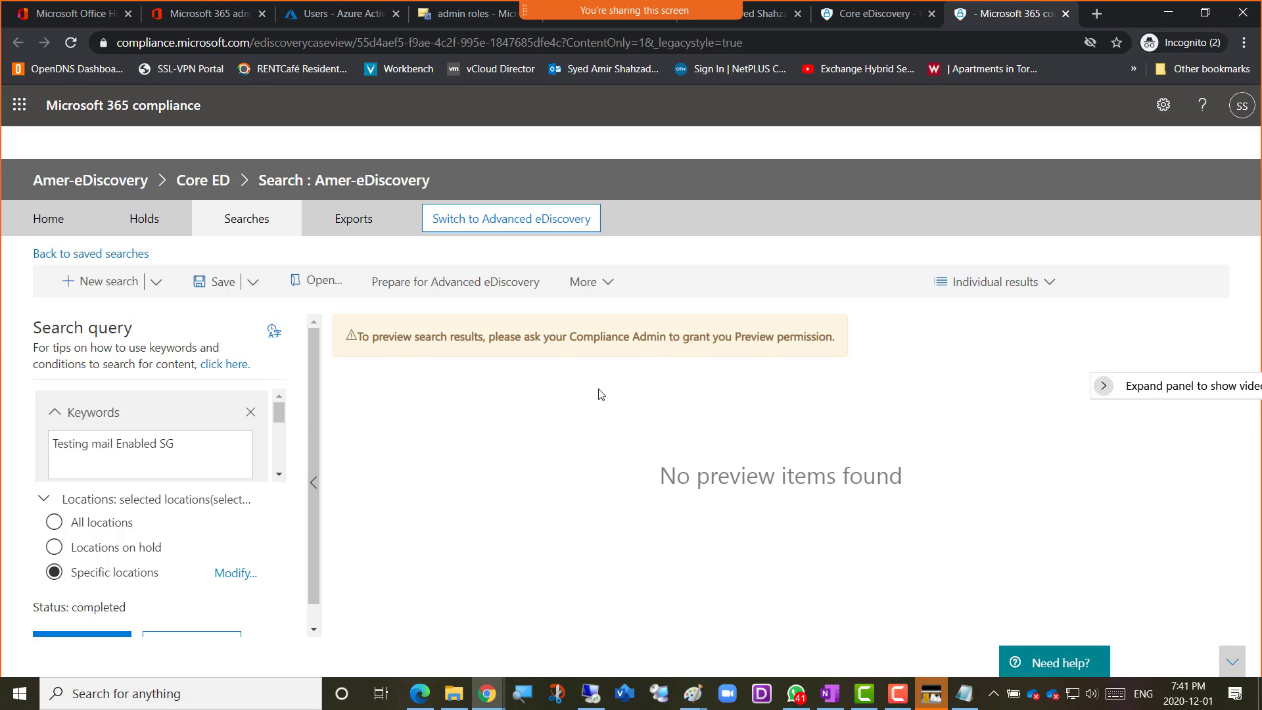
left_click(612, 291)
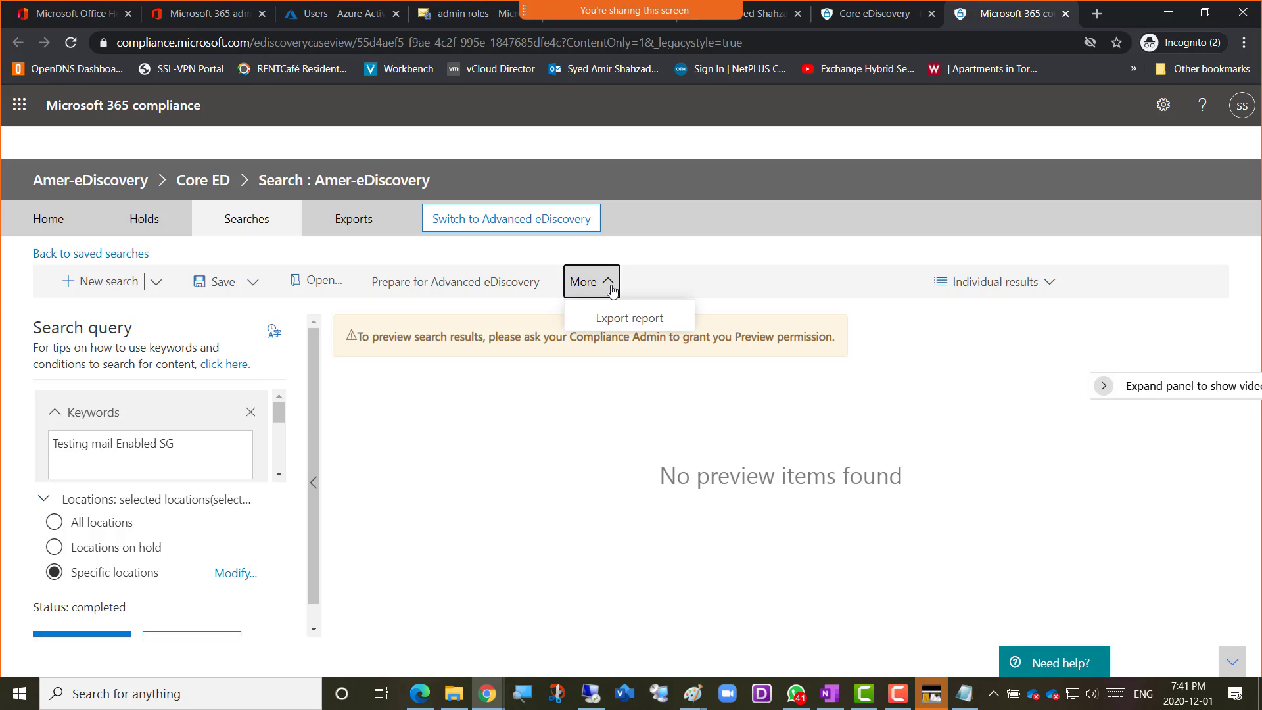
left_click(767, 283)
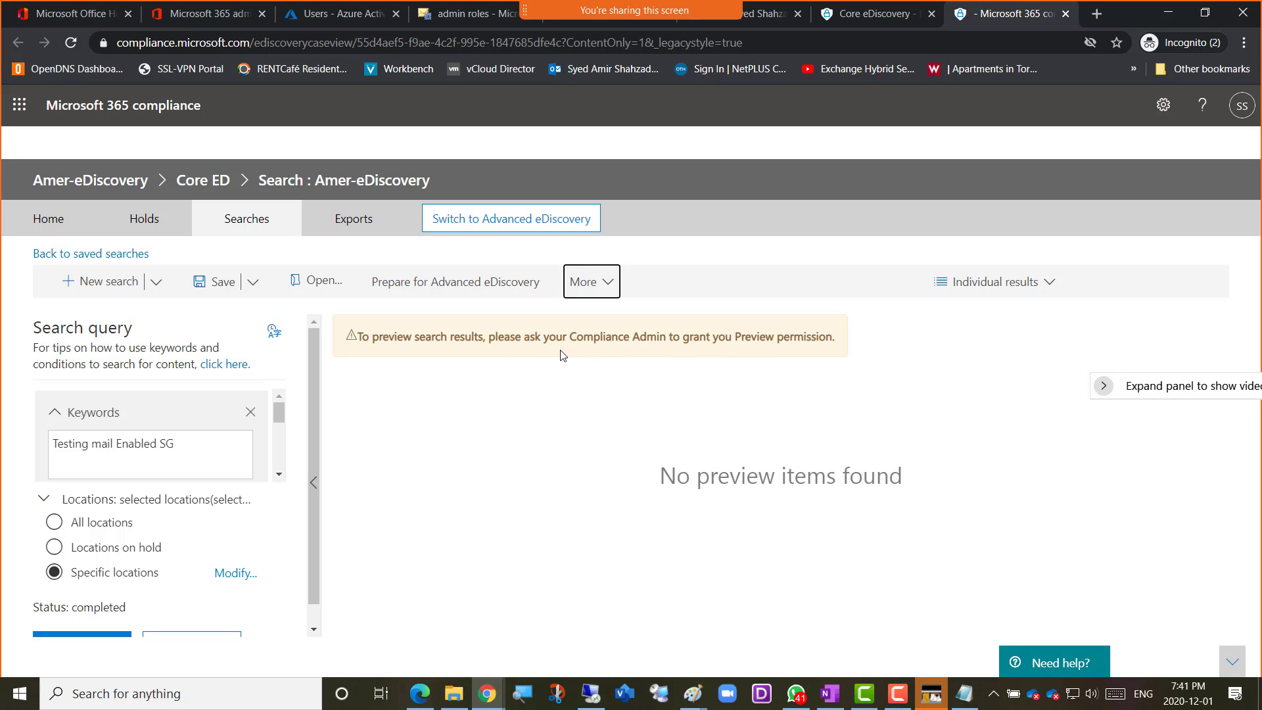
Copy the Preview permission warning and search the web for its full text in a new browser tab
left_click_drag(362, 338, 844, 338)
key("ctrl+c")
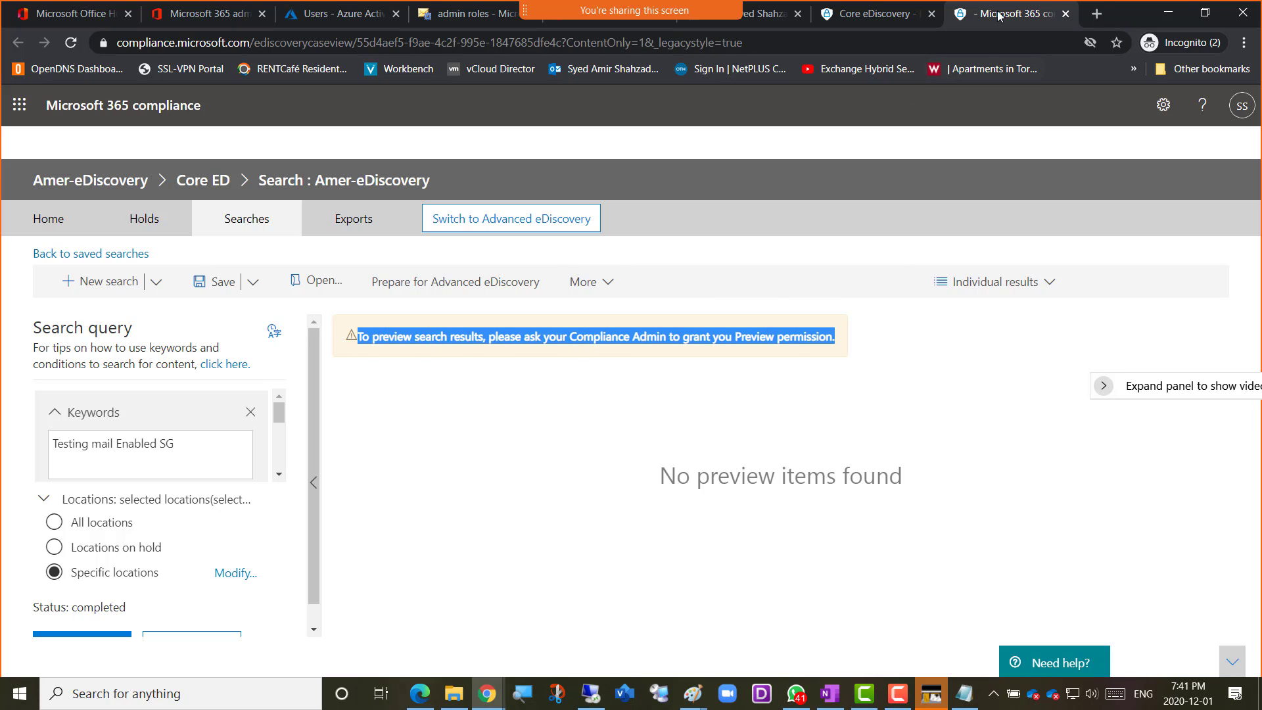
left_click(1094, 14)
key("ctrl+v")
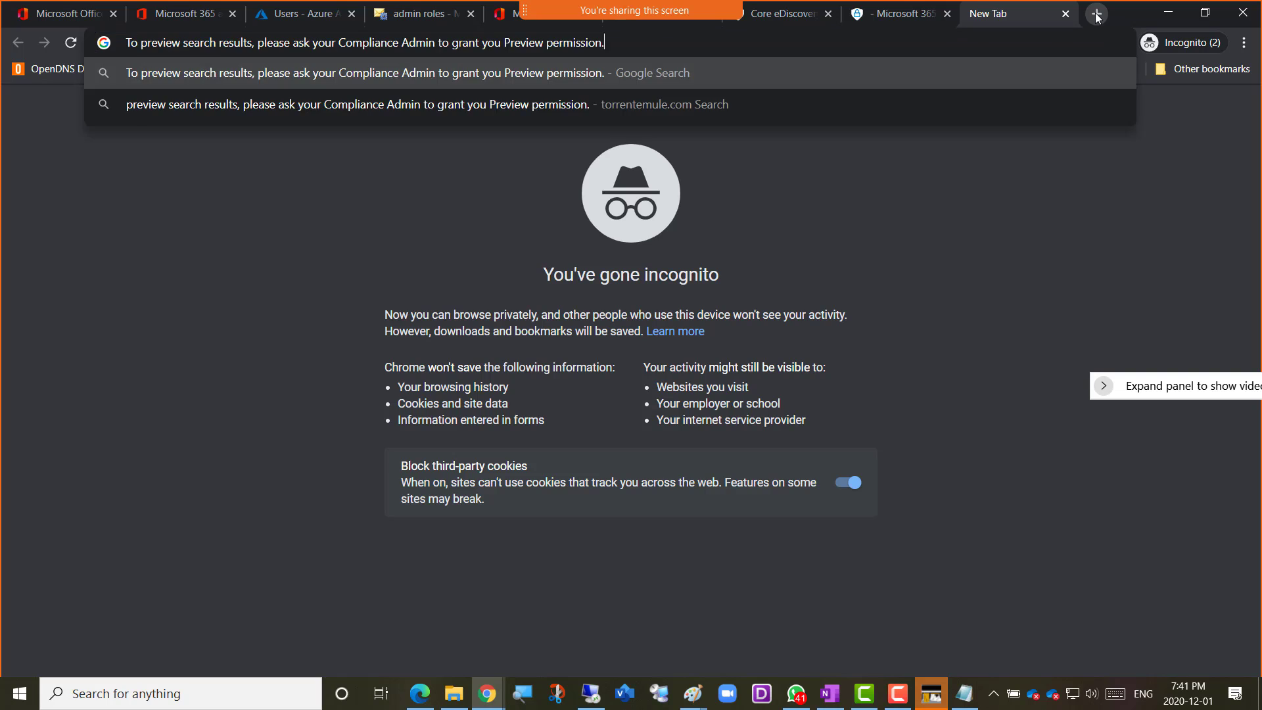
key("Return")
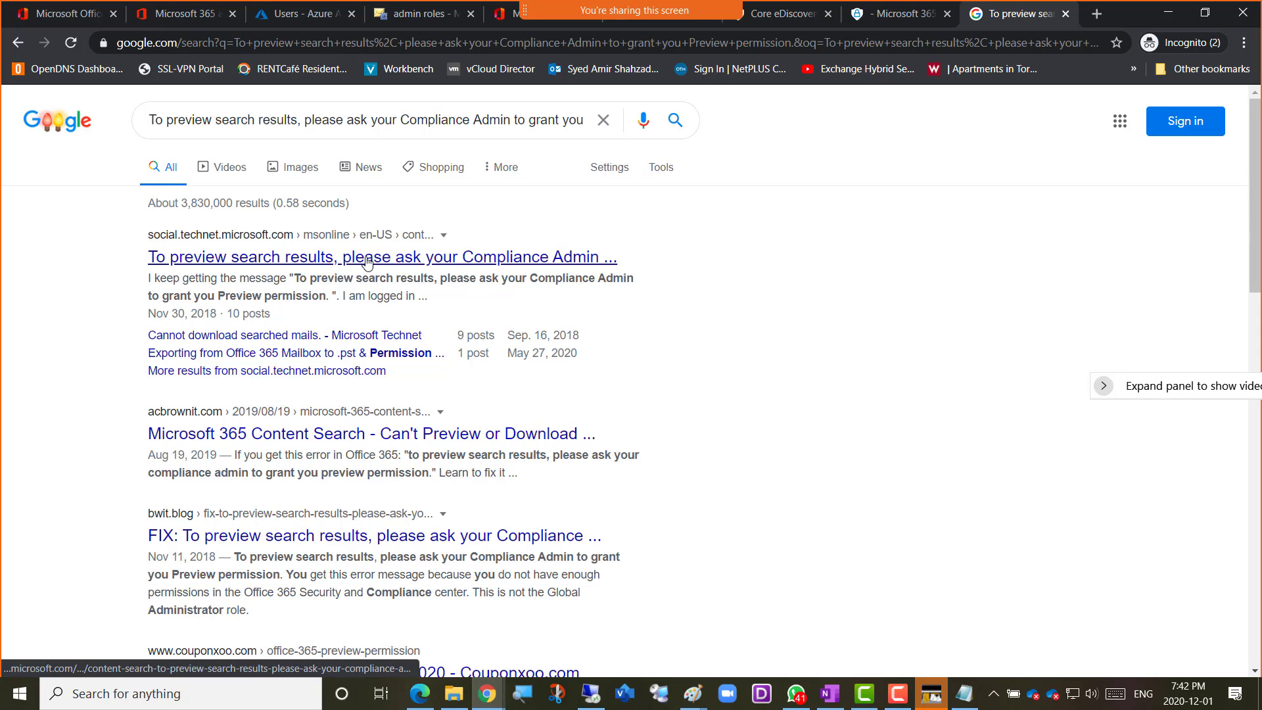
Open the TechNet forum thread about the Preview permission message and read the question and first reply
left_click(367, 259)
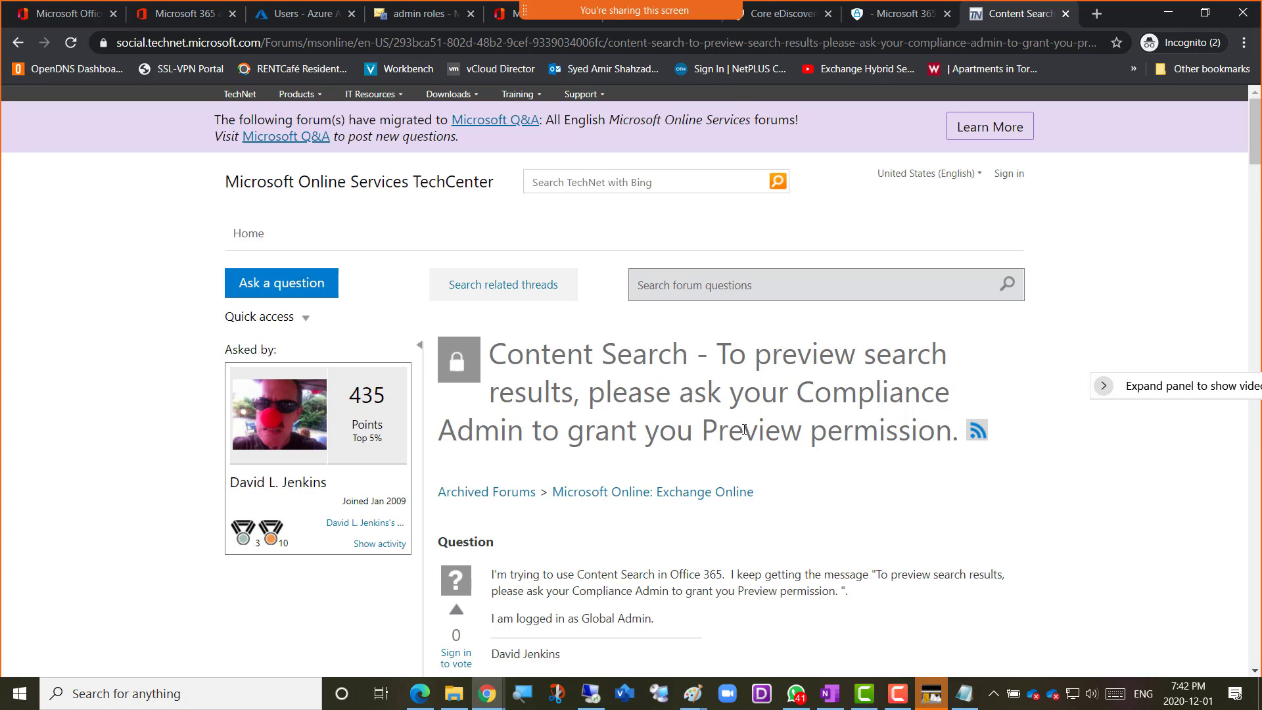
scroll(623, 459, "down", 3)
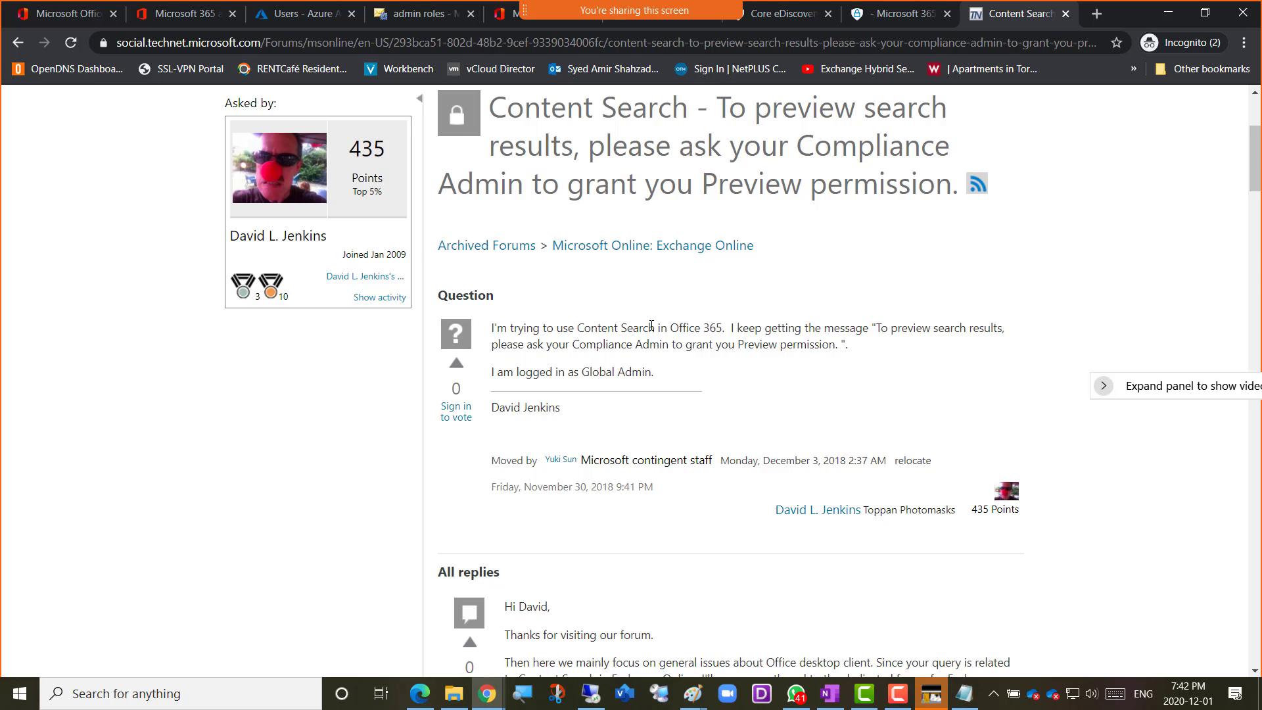
scroll(660, 335, "down", 3)
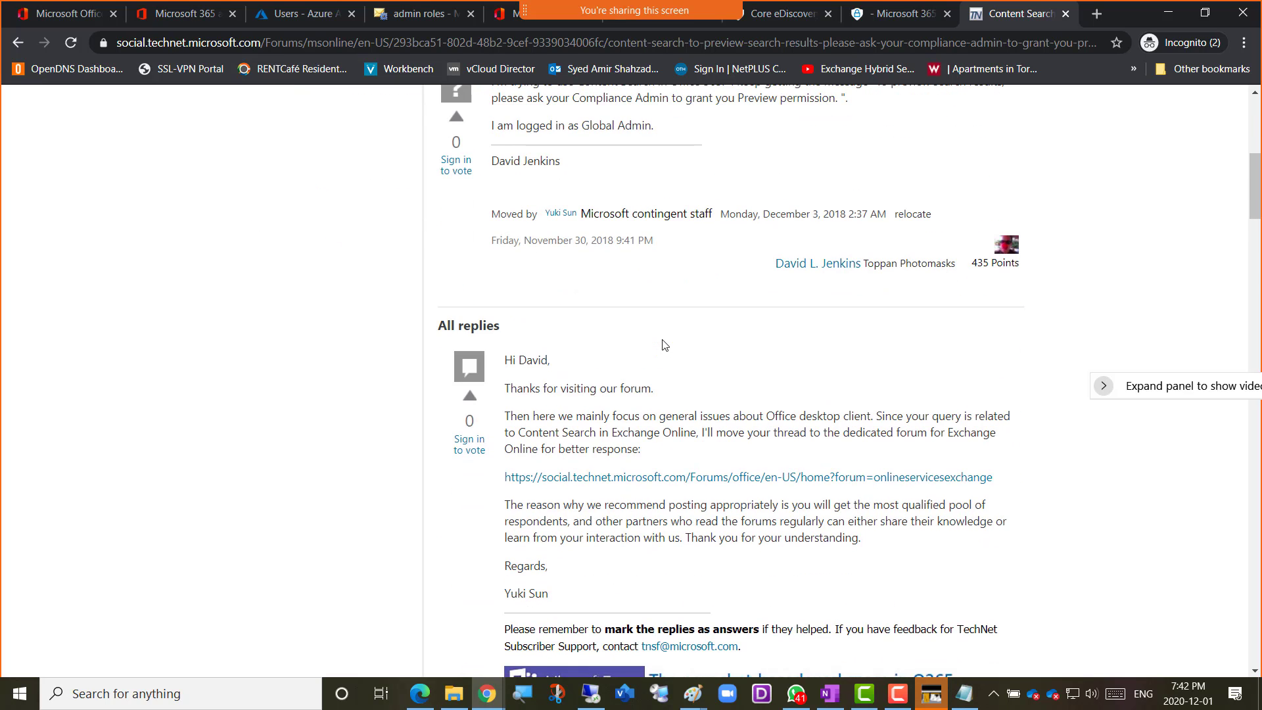
scroll(664, 344, "down", 1)
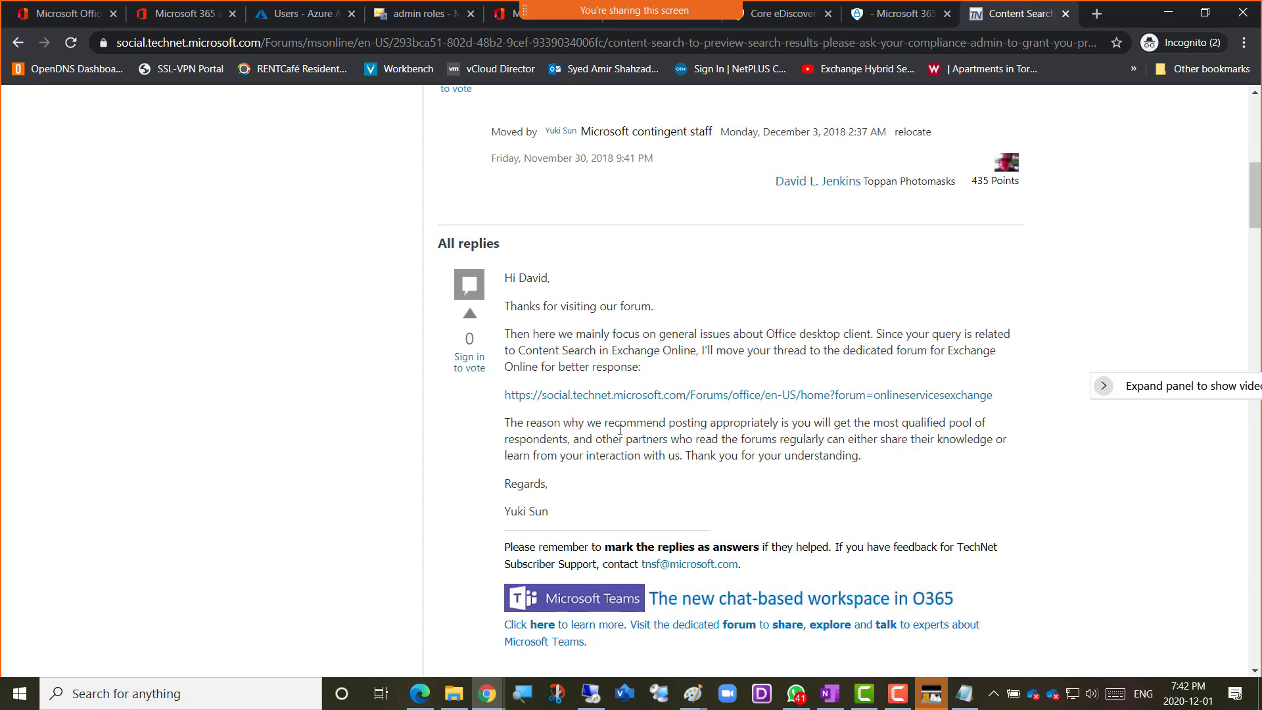
Open the Exchange Online forum linked in the reply, skim its threads and return to the web search results
left_click(728, 395)
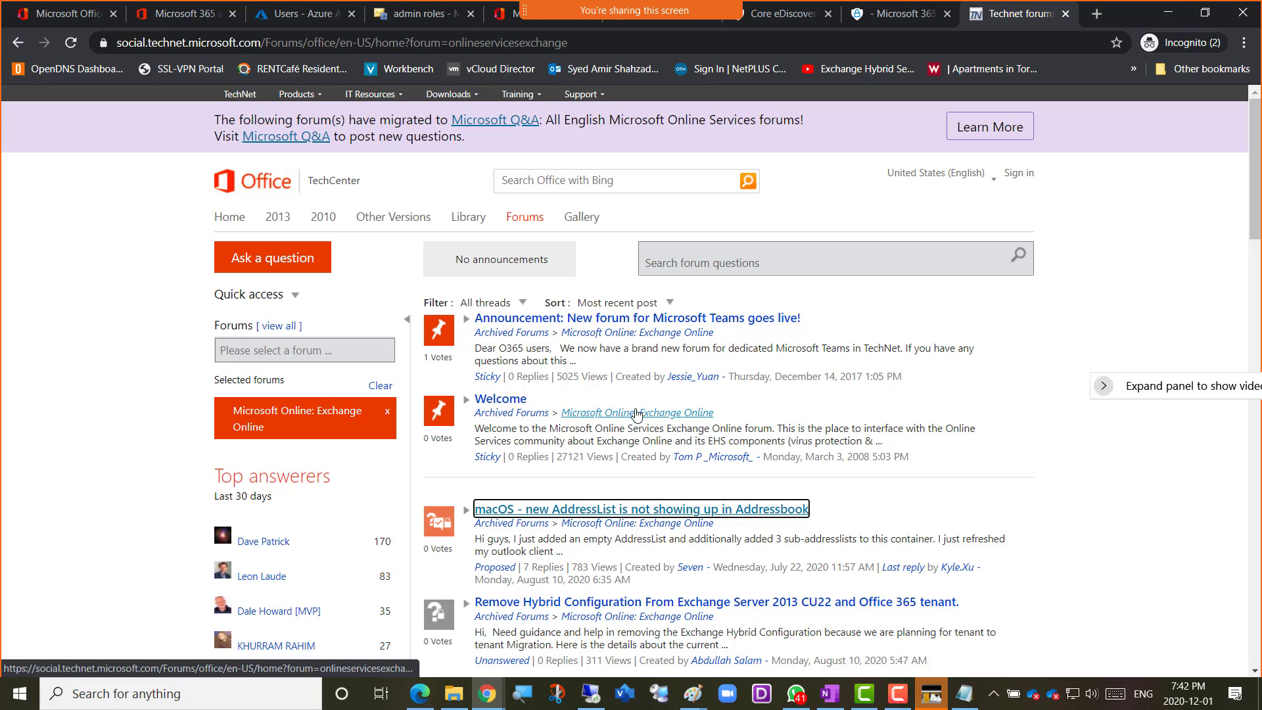
scroll(659, 469, "down", 2)
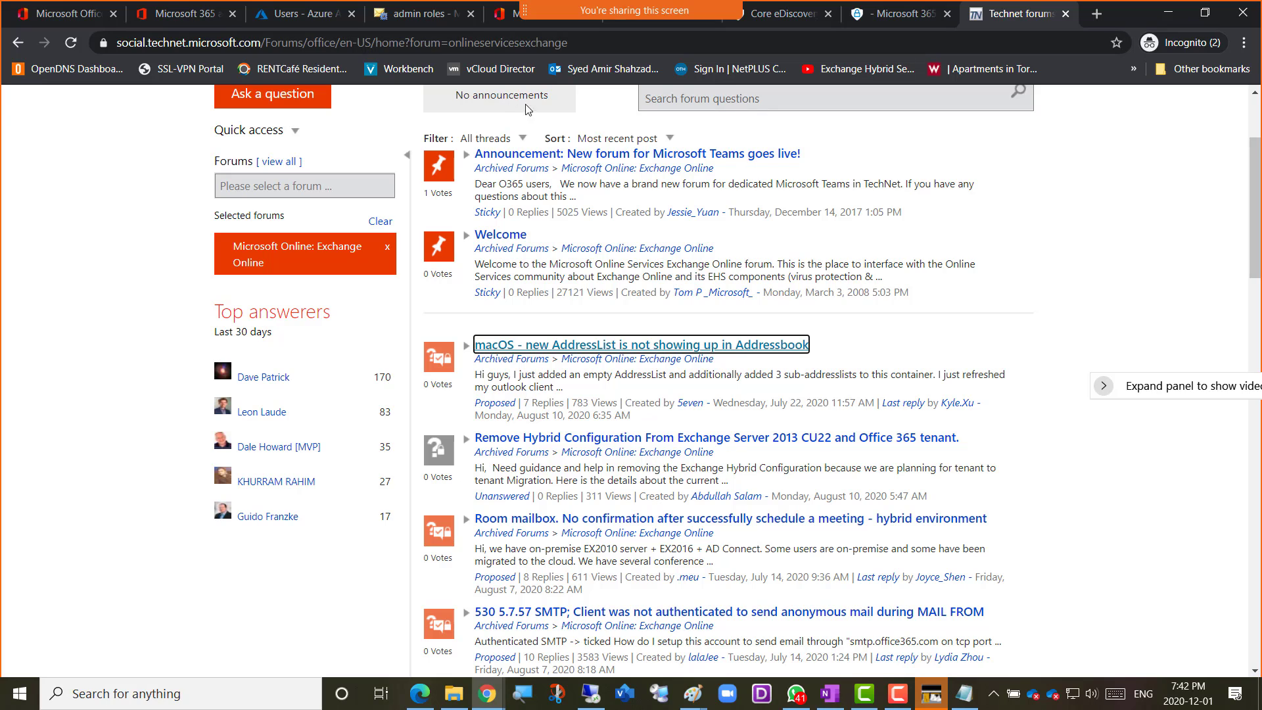
left_click(18, 43)
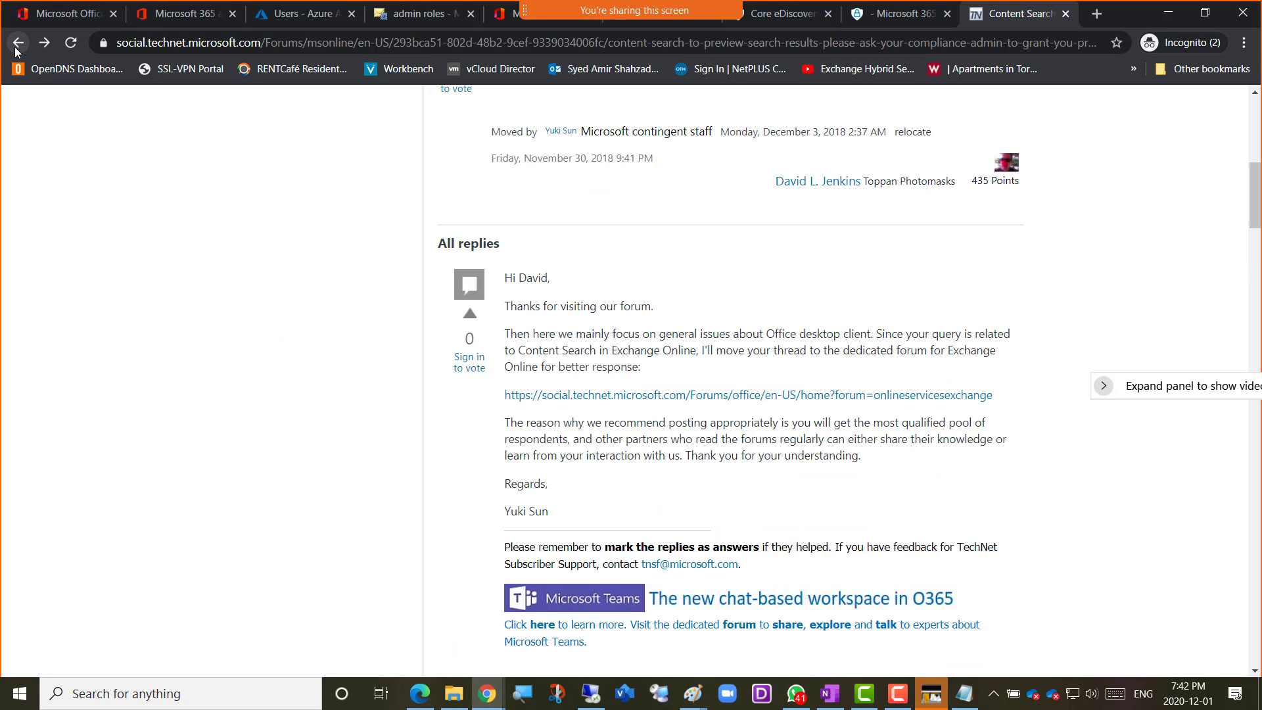
left_click(18, 44)
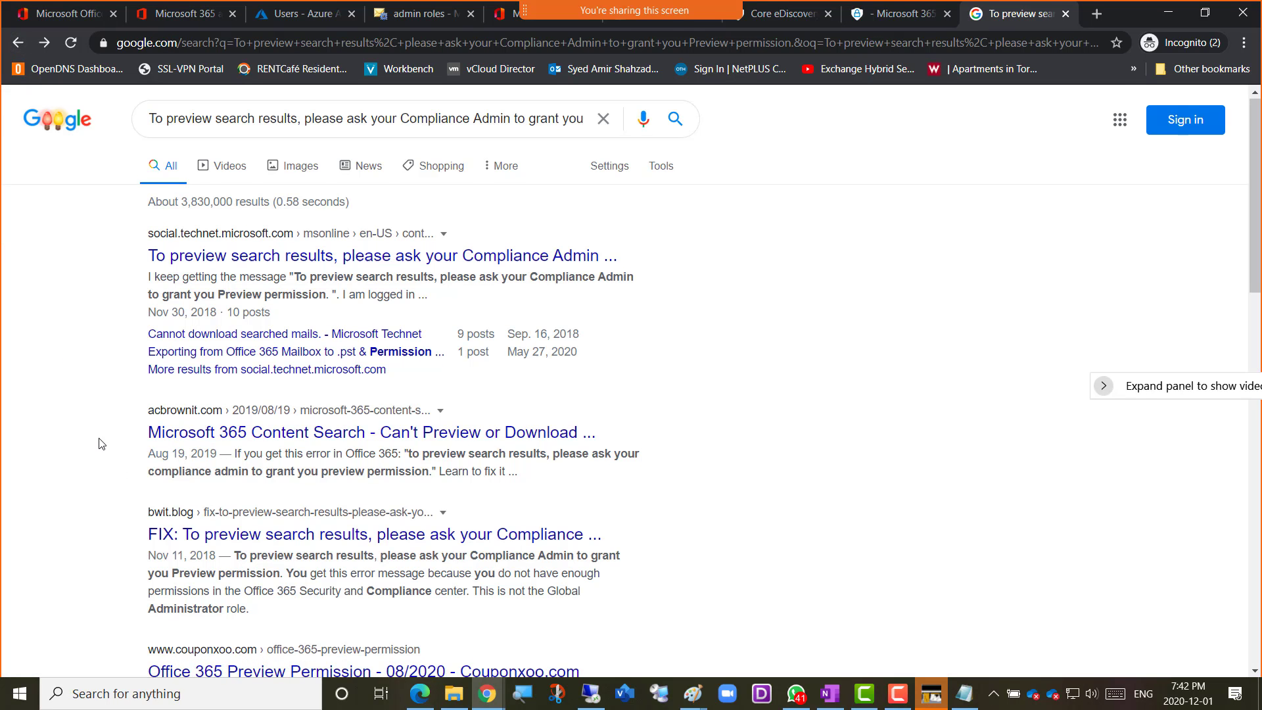
Open the bwit.blog FIX article about the Preview permission message in a new browser tab and switch to it
scroll(333, 464, "down", 1)
right_click(333, 463)
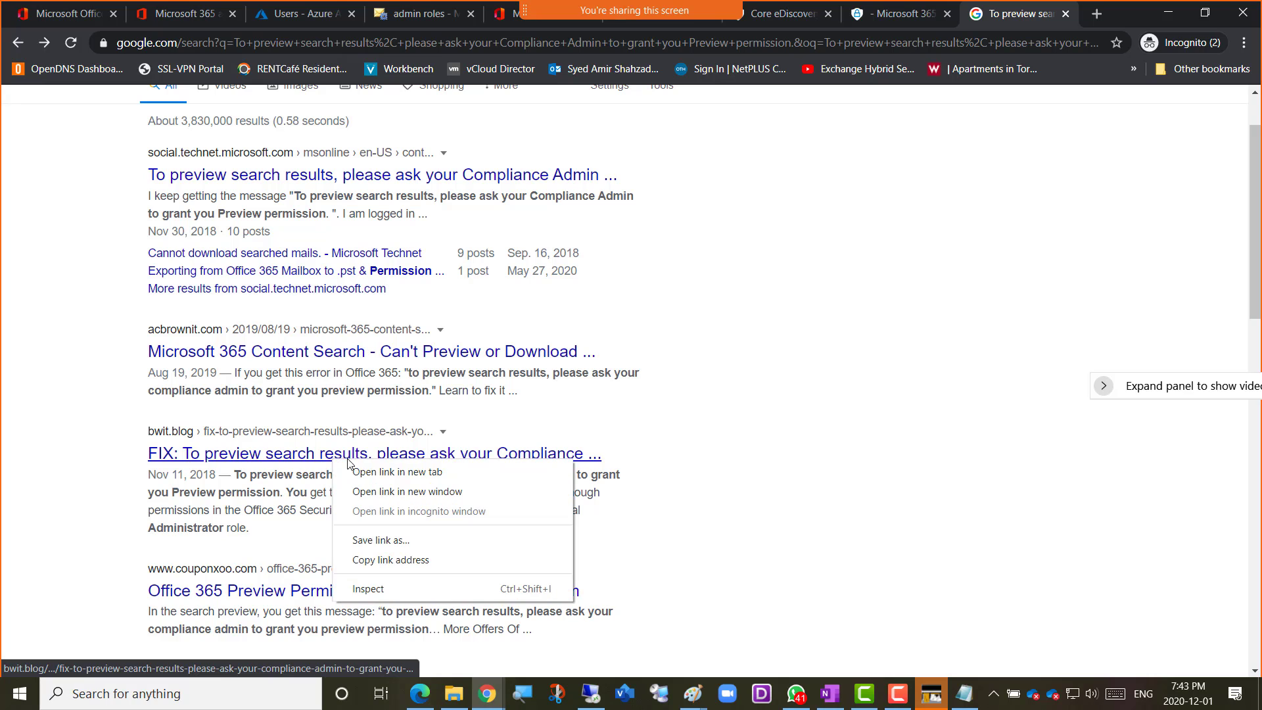
left_click(405, 471)
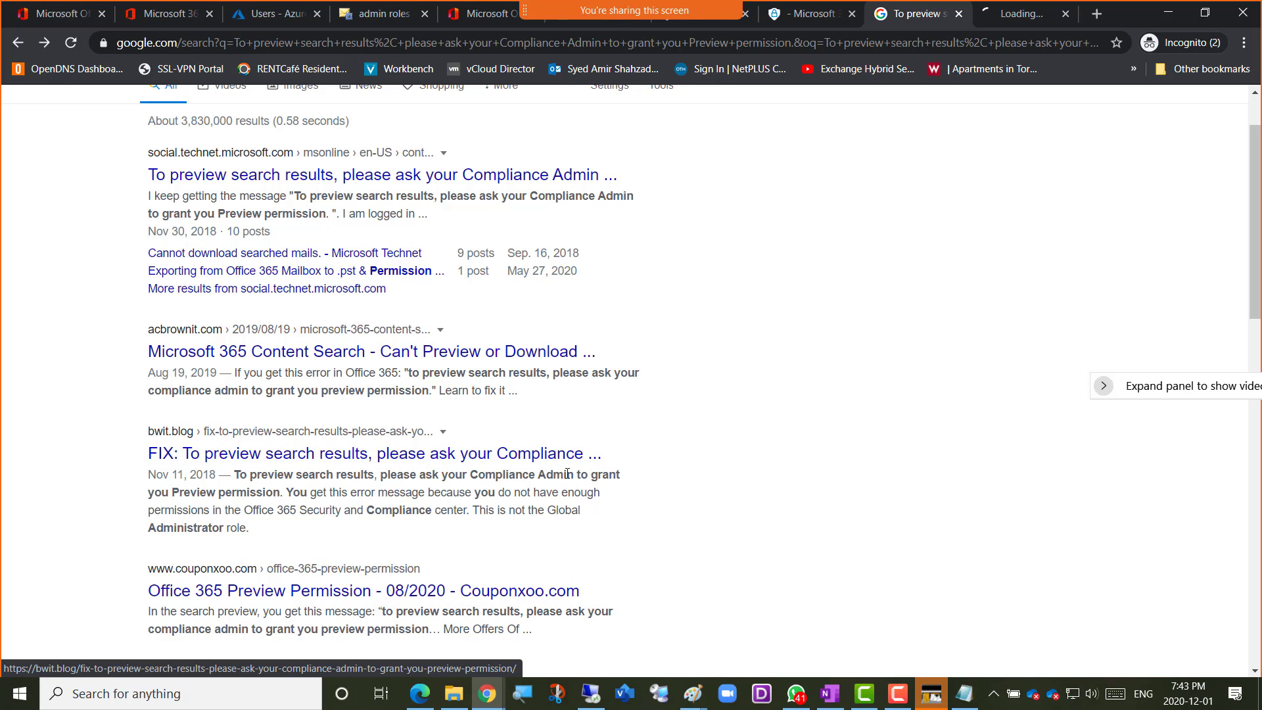
left_click(1016, 17)
Read the article's explanation of the required Security and Compliance permissions and highlight the text "eDiscovery Manager role"
scroll(785, 497, "down", 2)
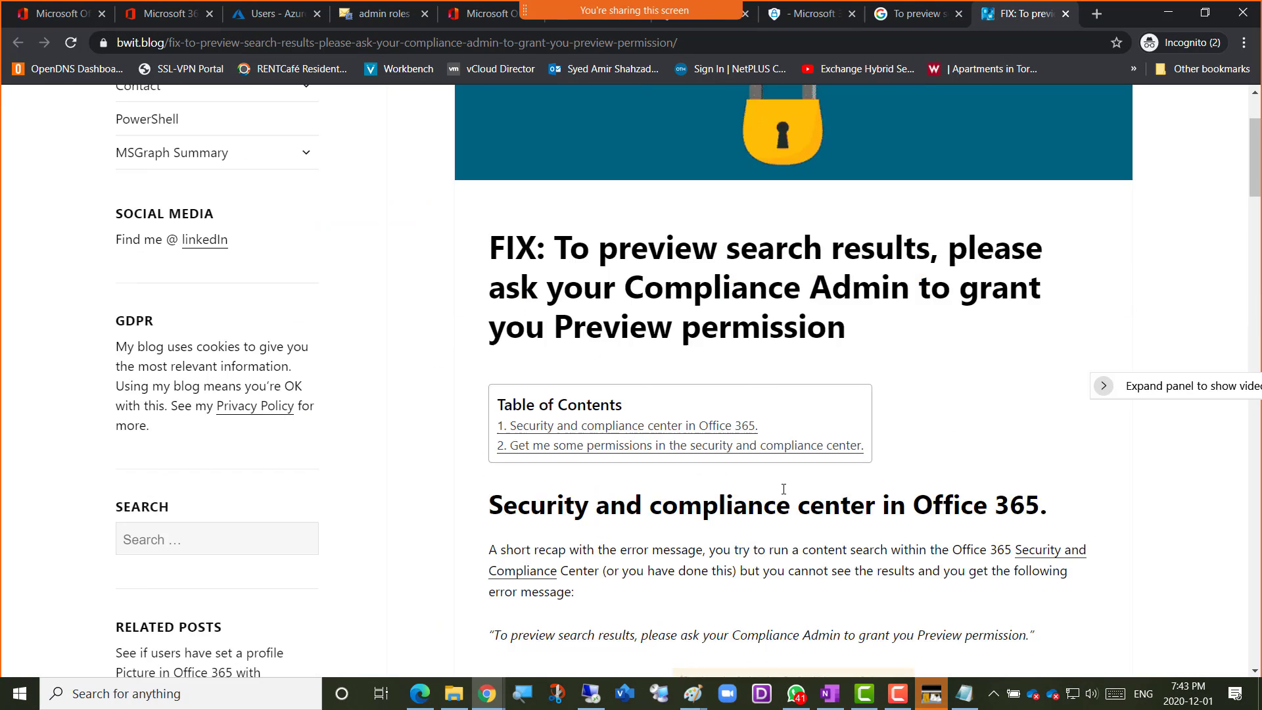
scroll(783, 489, "down", 2)
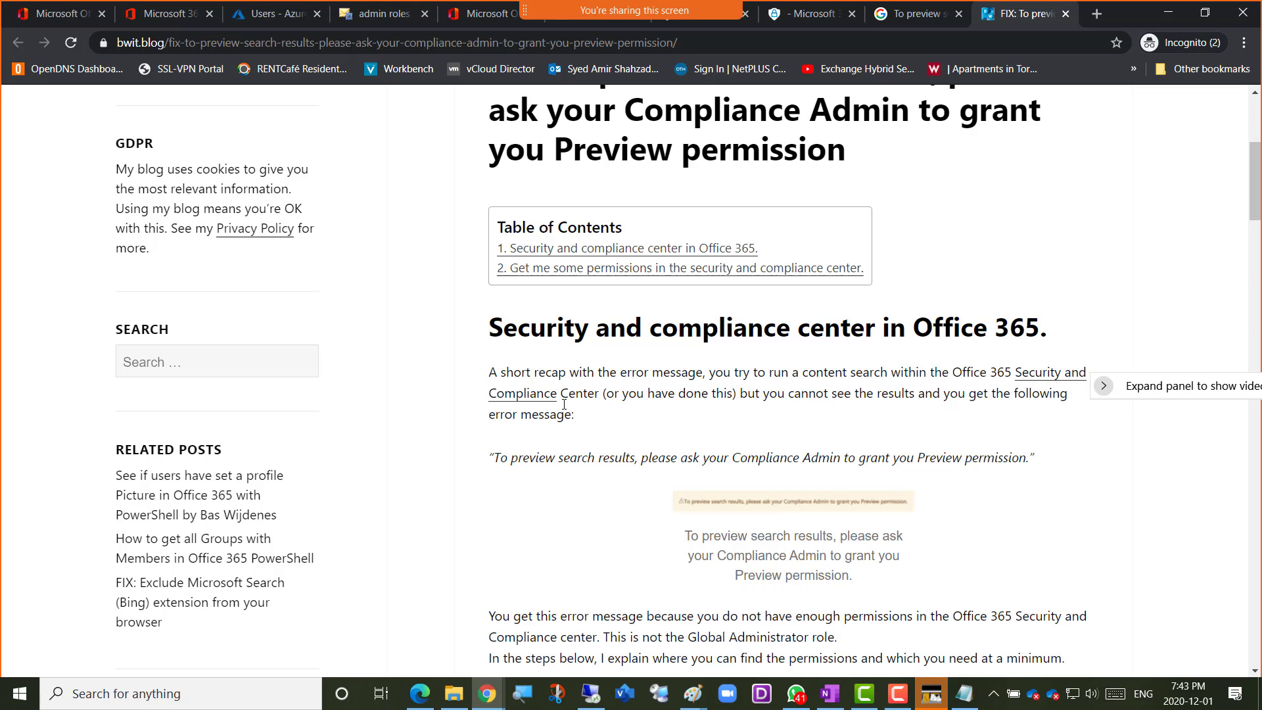
scroll(727, 392, "down", 2)
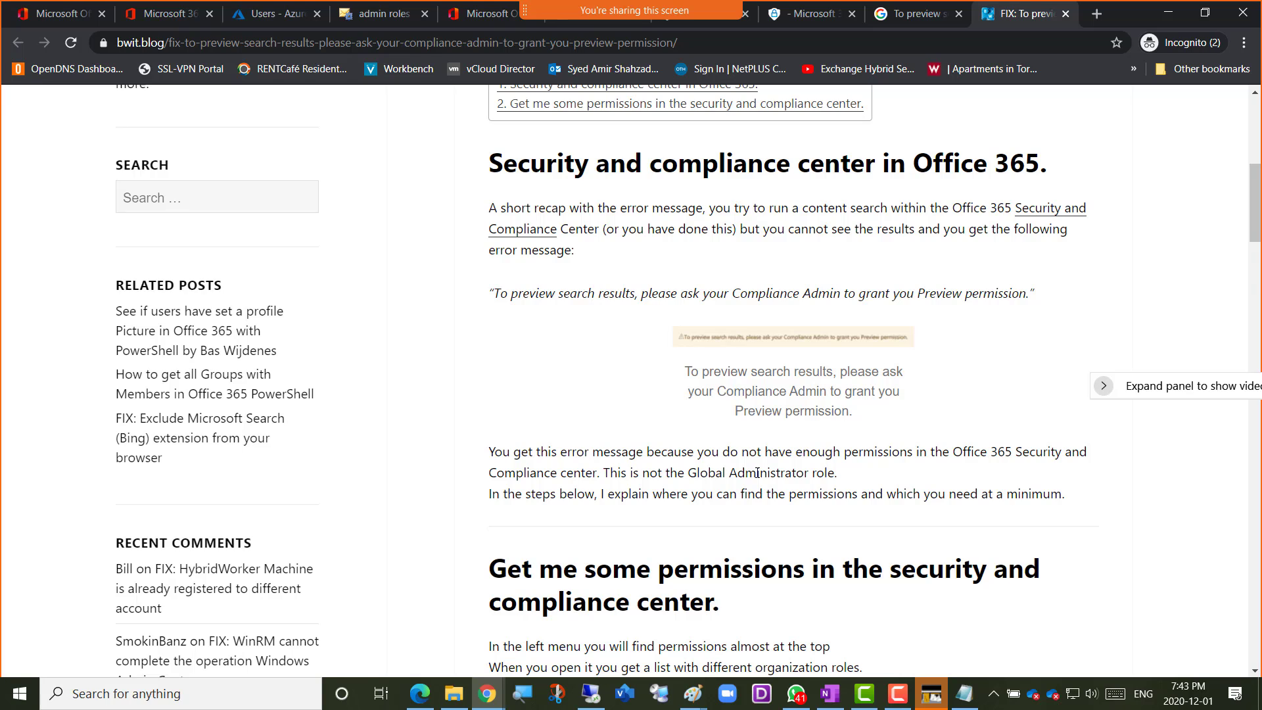
scroll(757, 473, "down", 4)
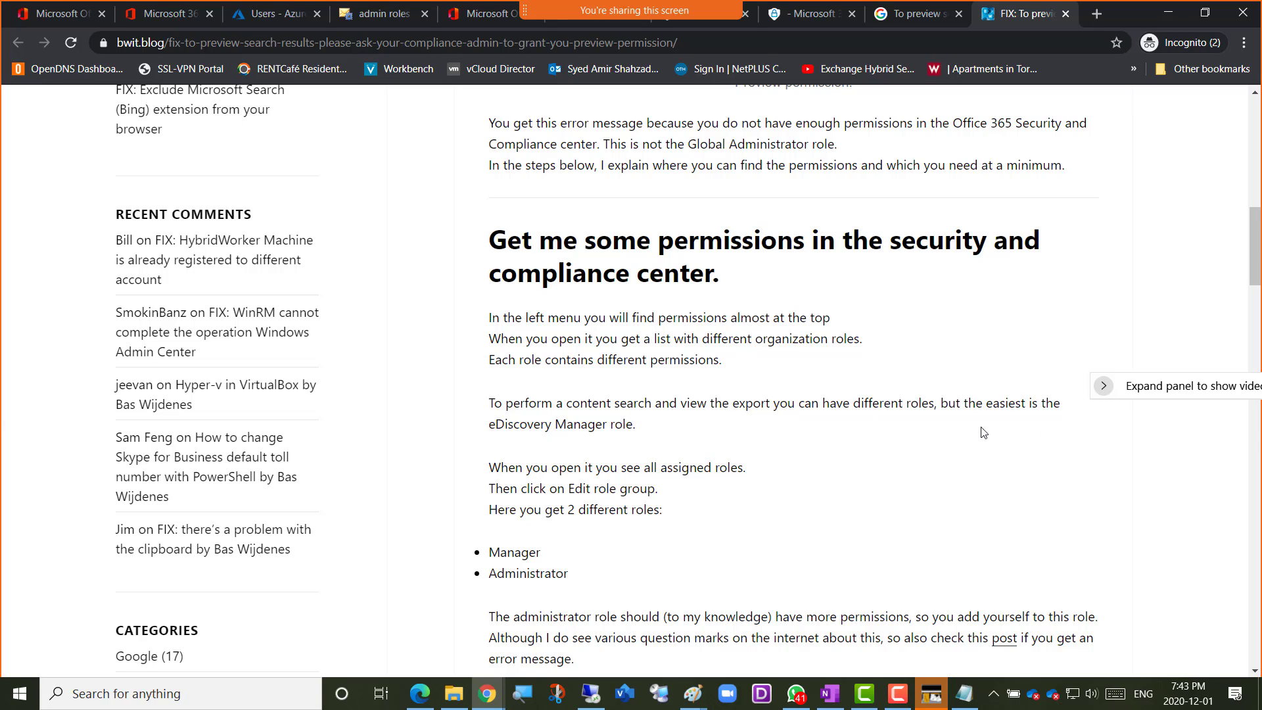
scroll(552, 433, "down", 1)
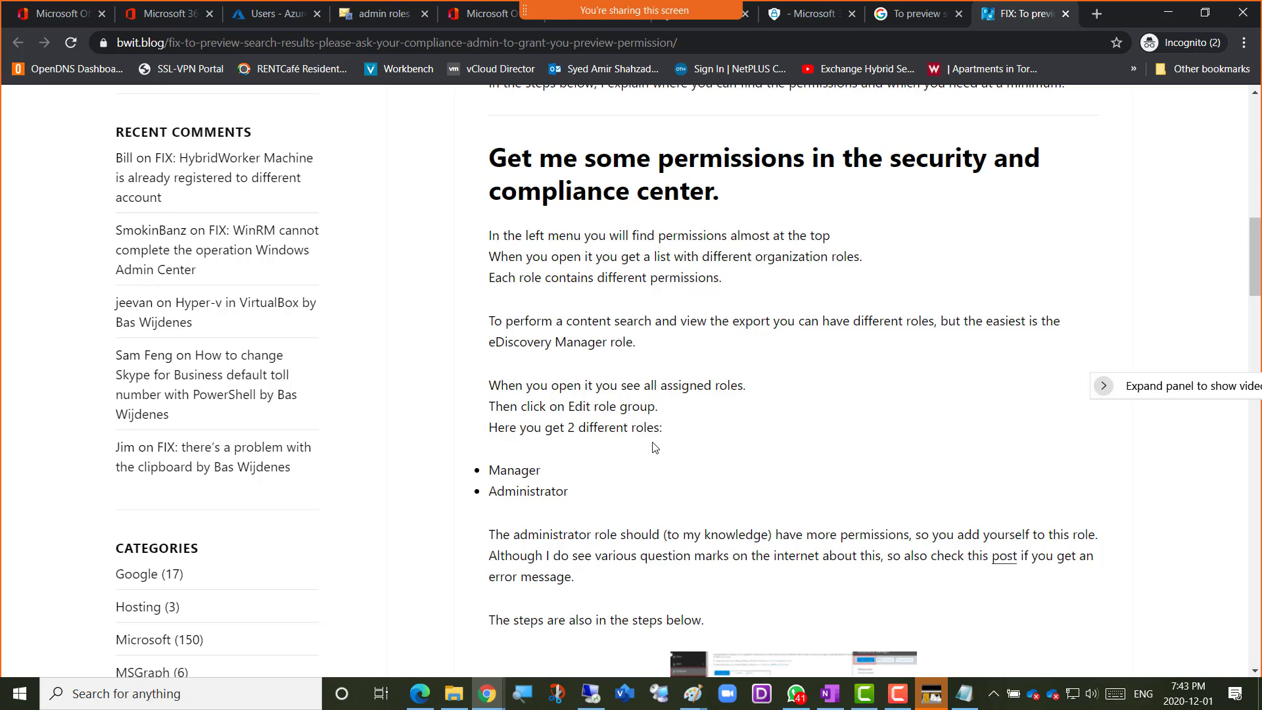
scroll(680, 452, "down", 1)
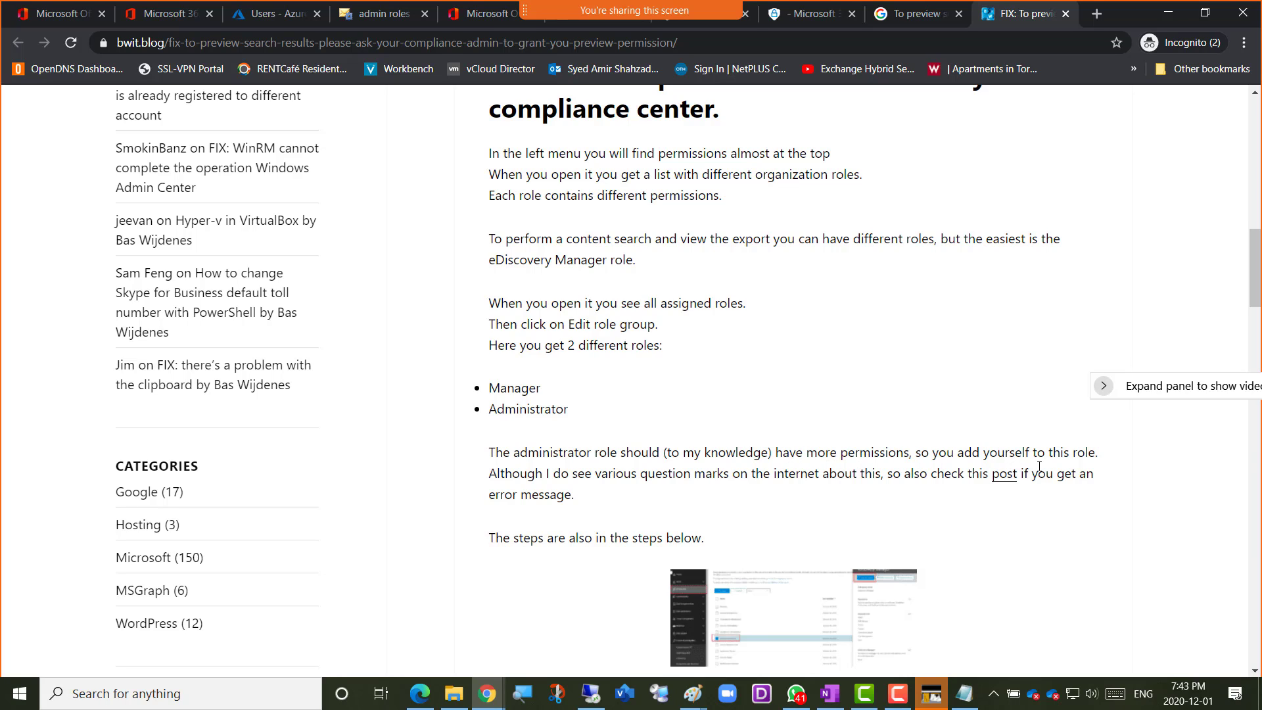
scroll(541, 470, "down", 1)
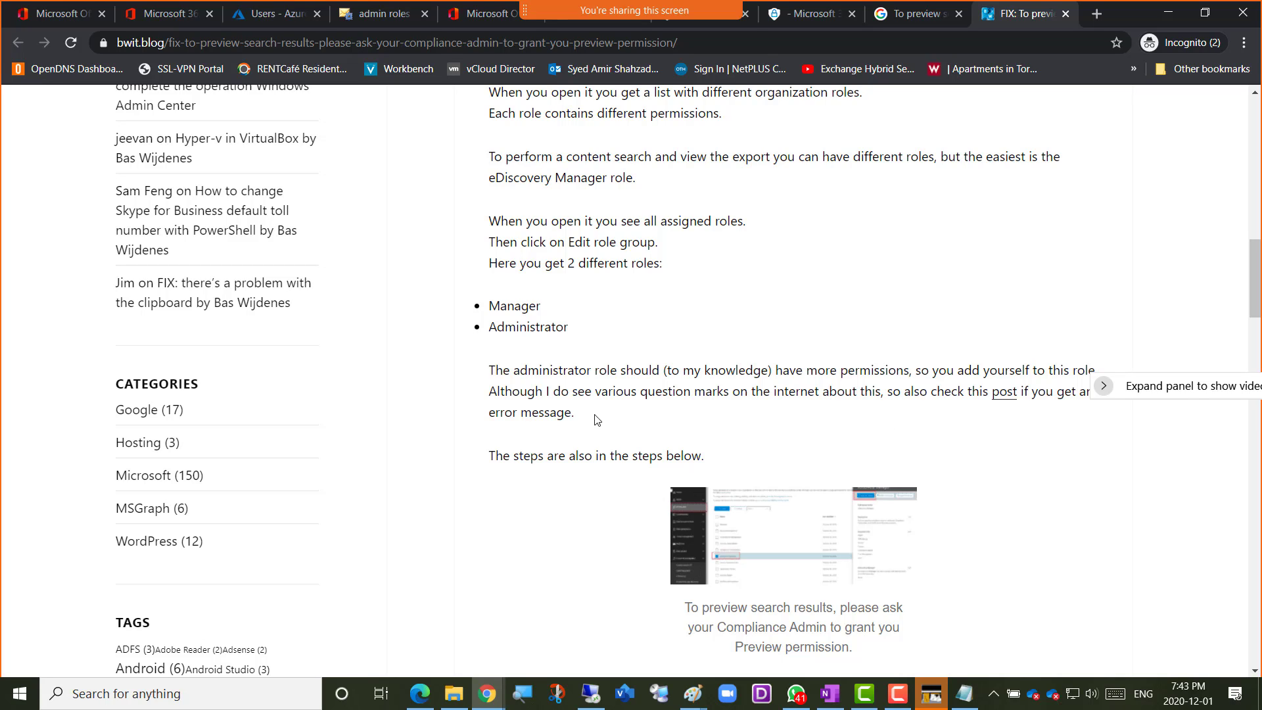
scroll(598, 395, "up", 1)
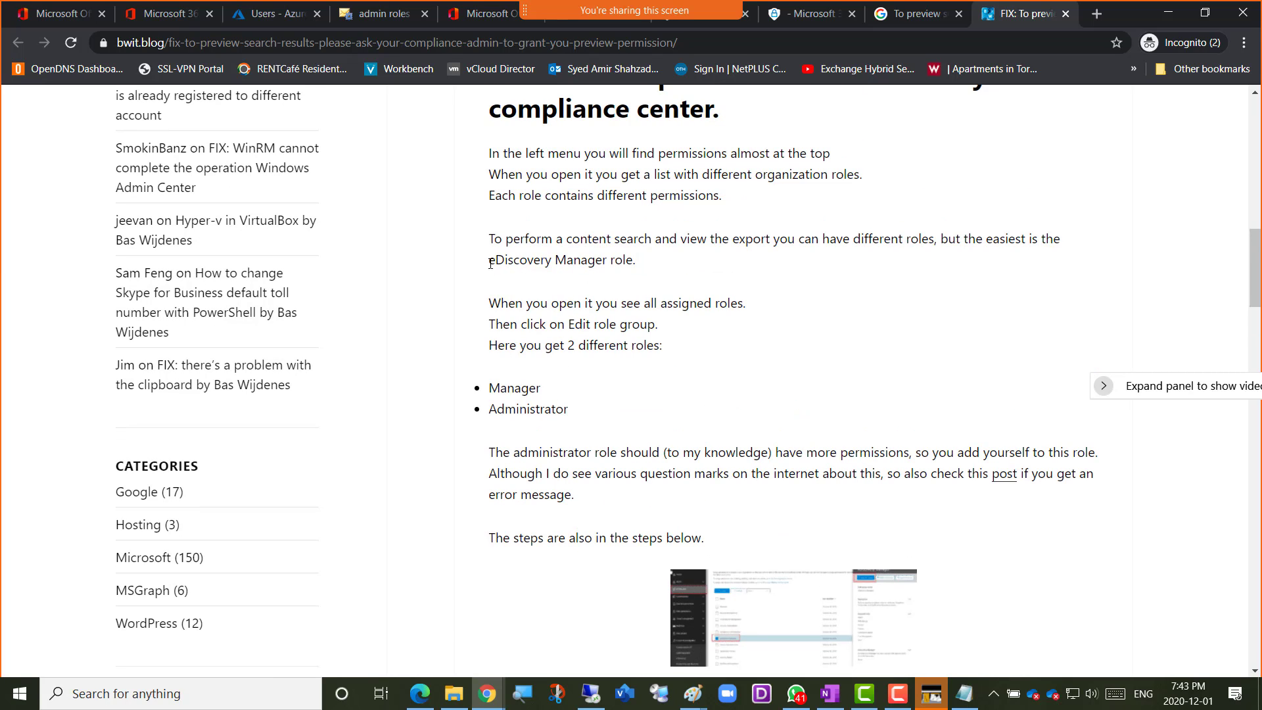
left_click_drag(490, 263, 641, 273)
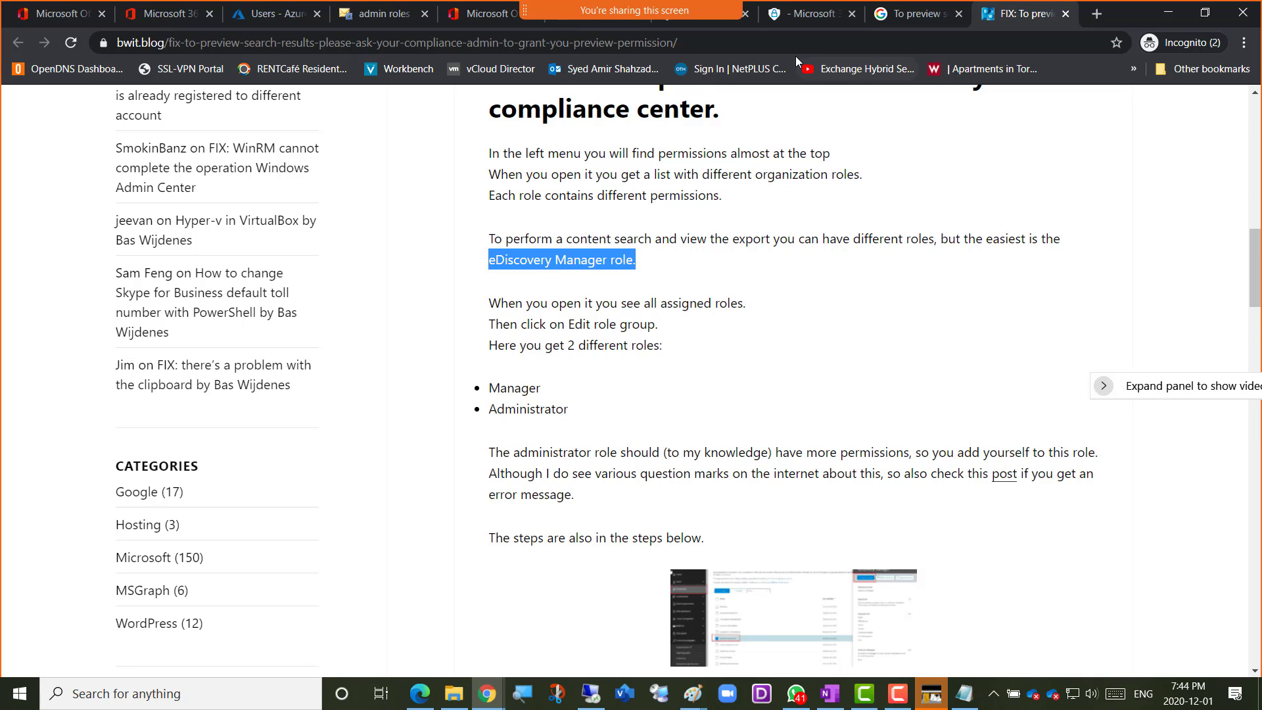
Switch to the Exchange admin center, open the Discovery Management role group for editing and review its roles and members
left_click(358, 20)
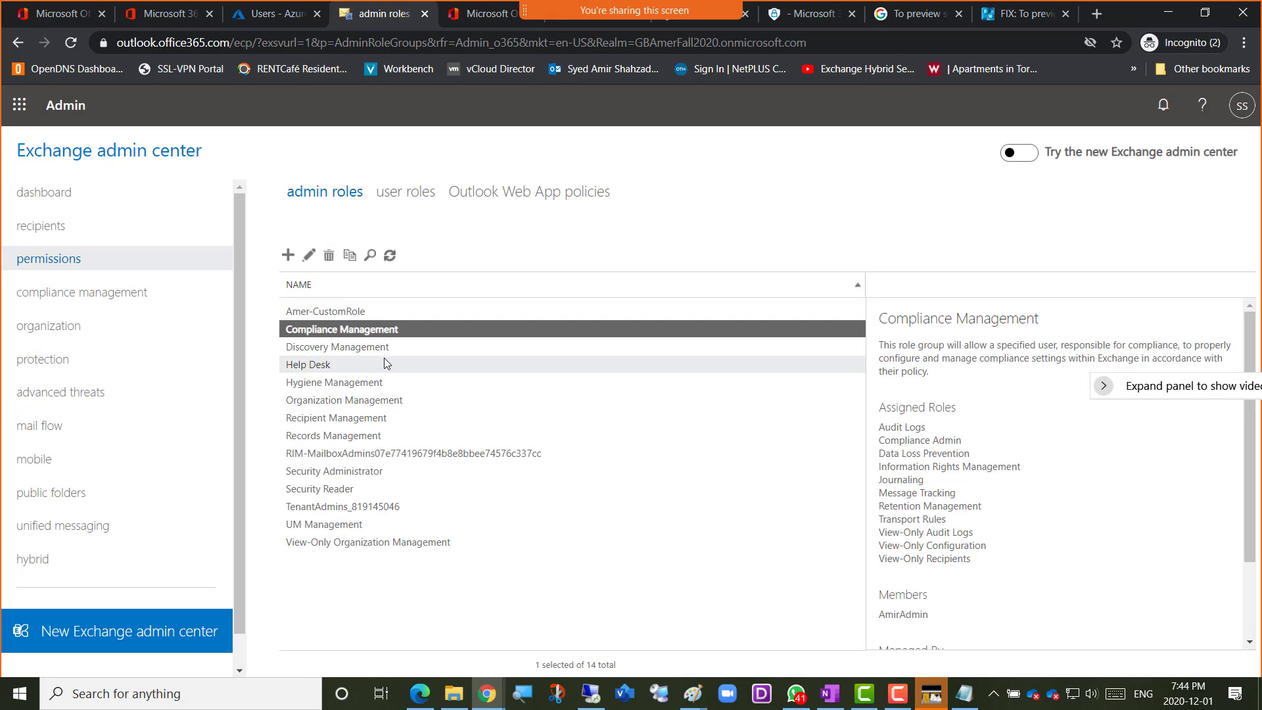
left_click(349, 348)
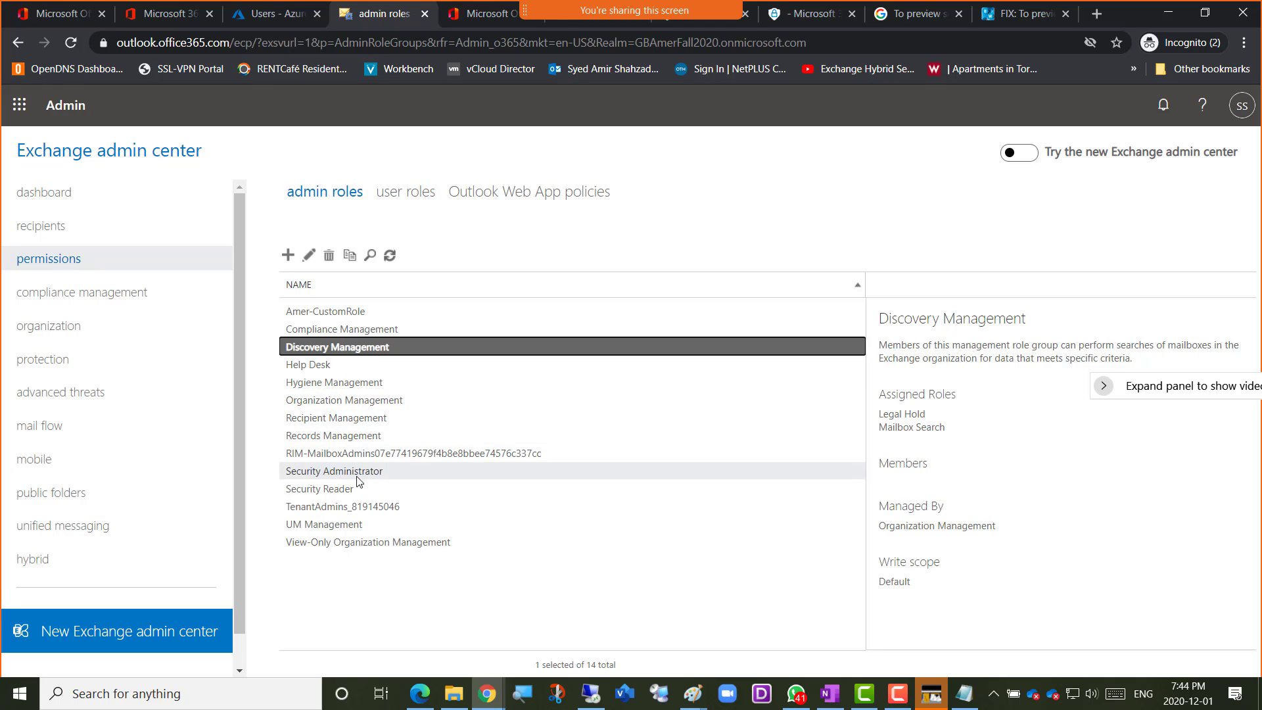
double_click(359, 349)
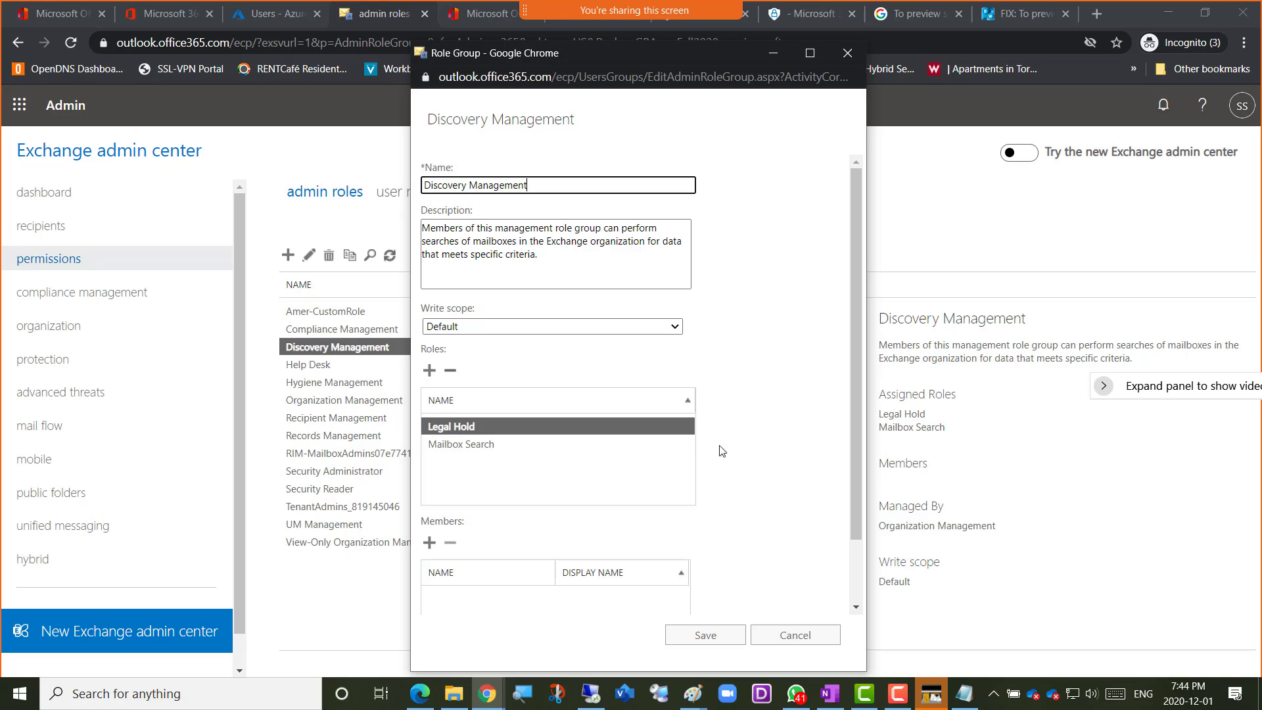
scroll(763, 438, "down", 1)
scroll(760, 437, "up", 1)
scroll(736, 368, "down", 1)
scroll(723, 358, "up", 1)
scroll(723, 336, "down", 1)
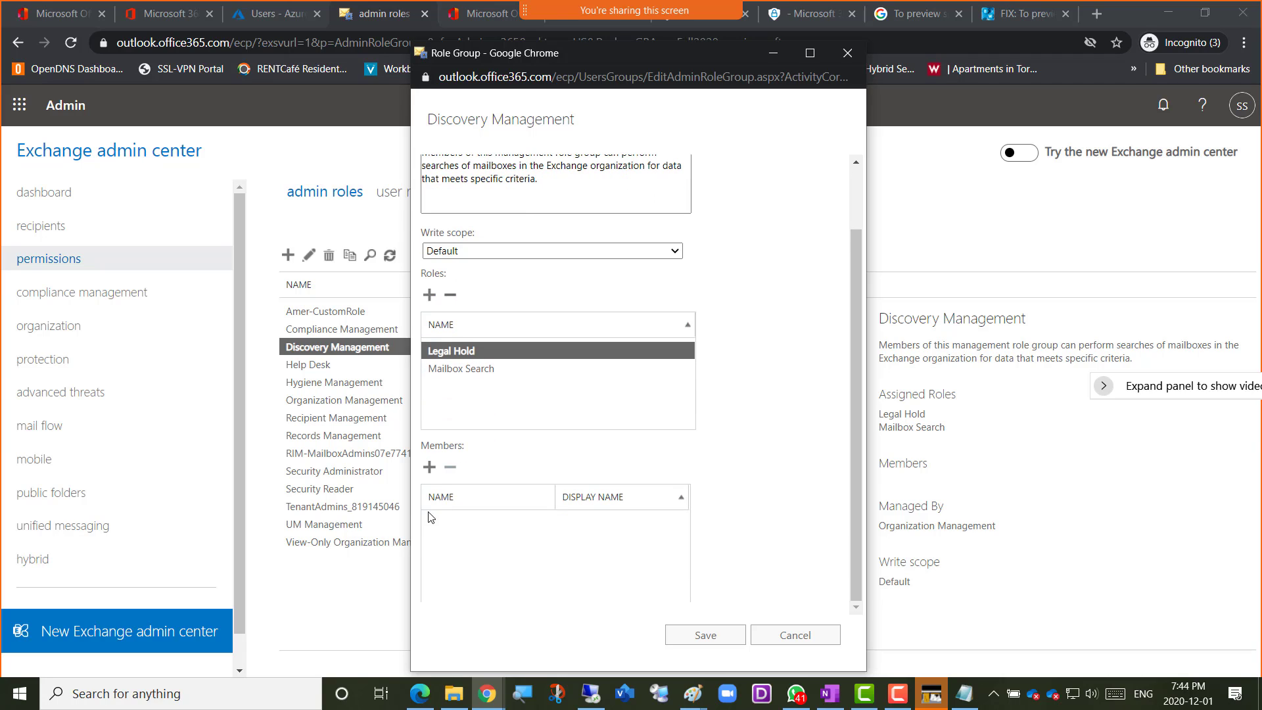
Find the admin account by its name, add it as a member of the Discovery Management role group and save the group
left_click(429, 467)
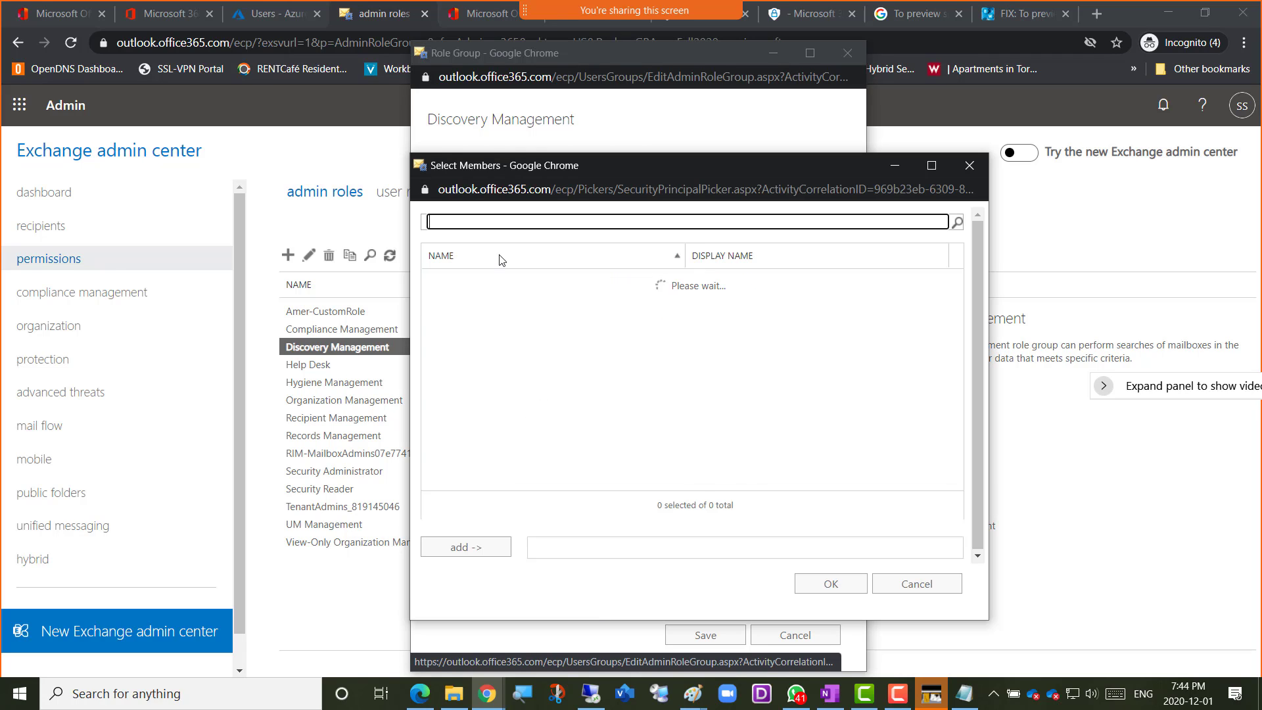
type("ami")
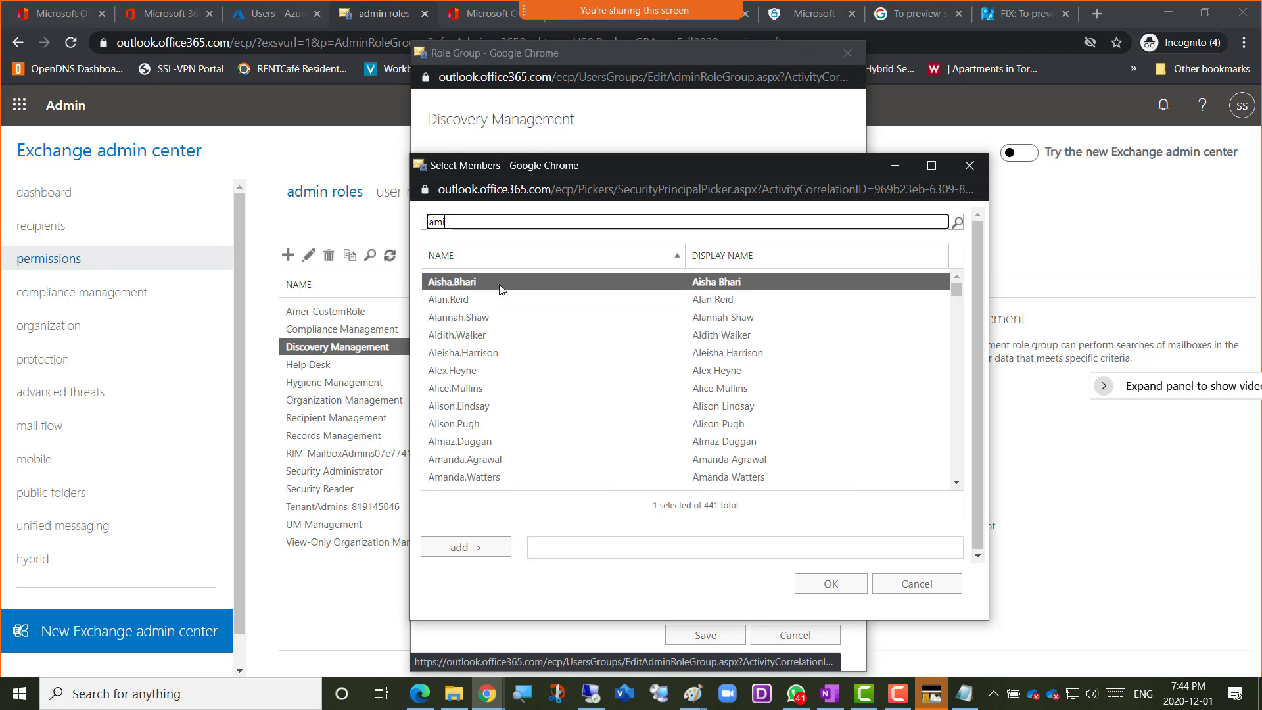
type("r")
key("Return")
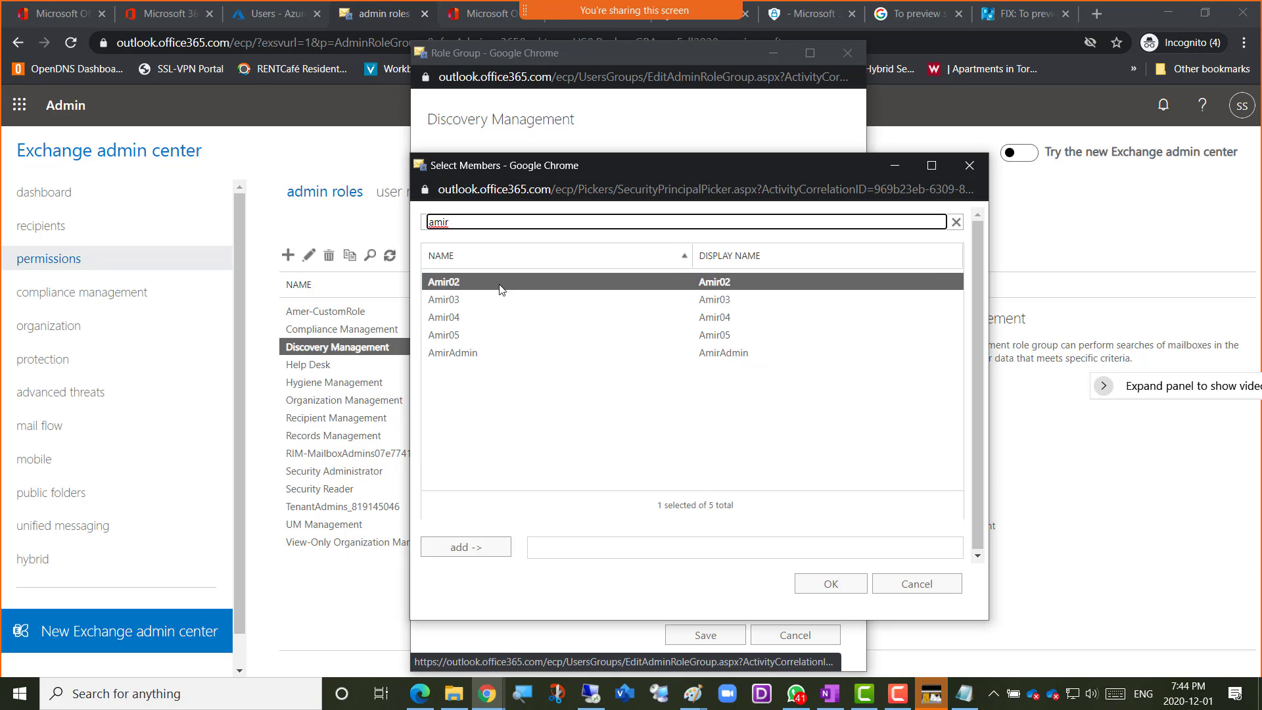
double_click(486, 352)
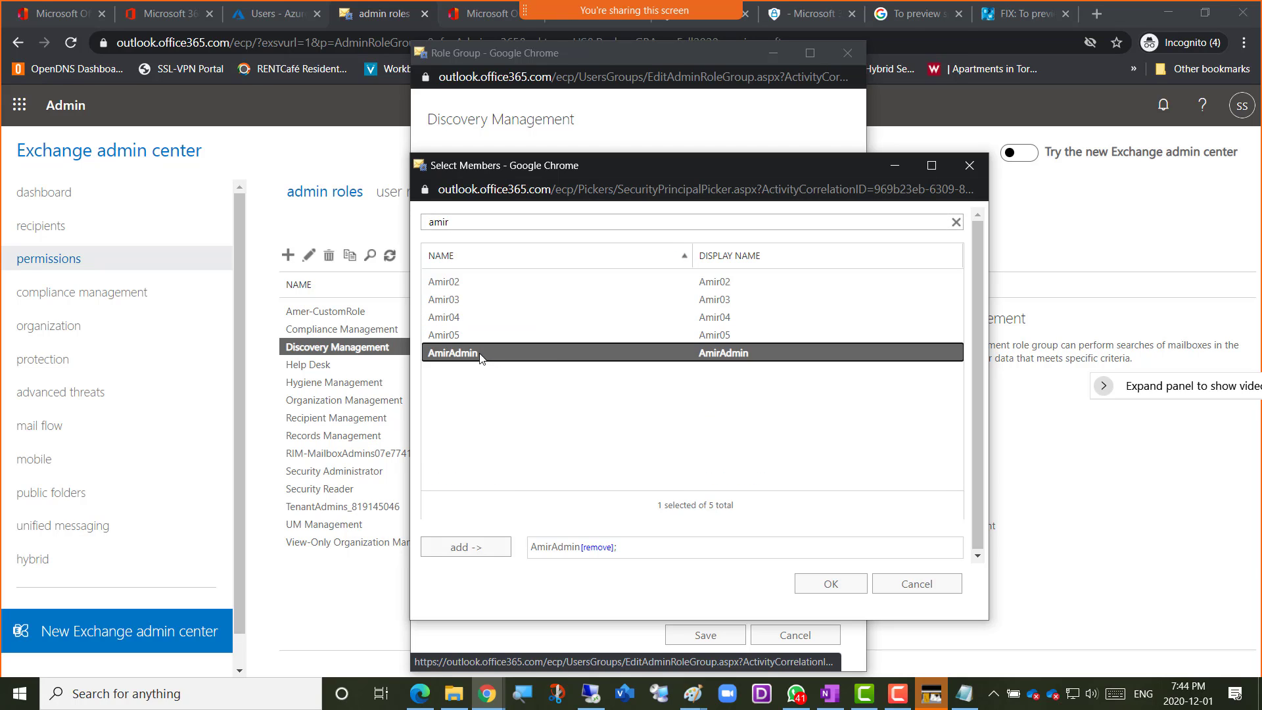
left_click(469, 549)
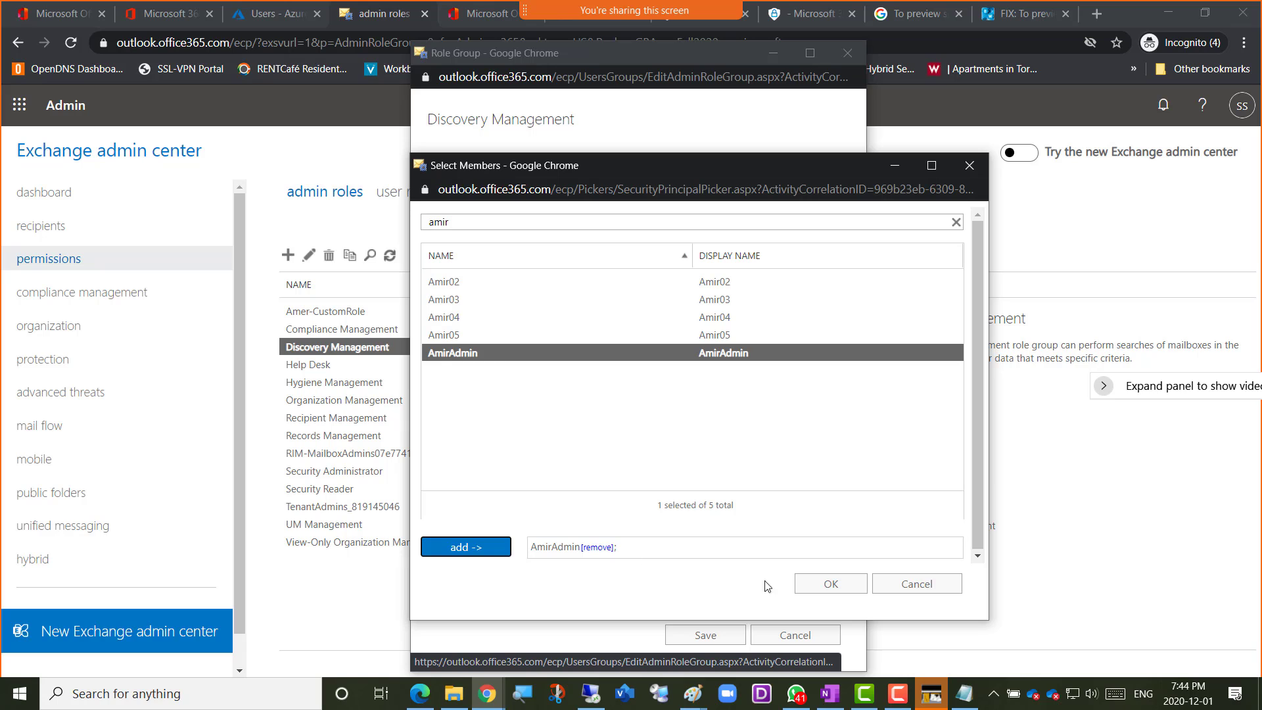
left_click(833, 587)
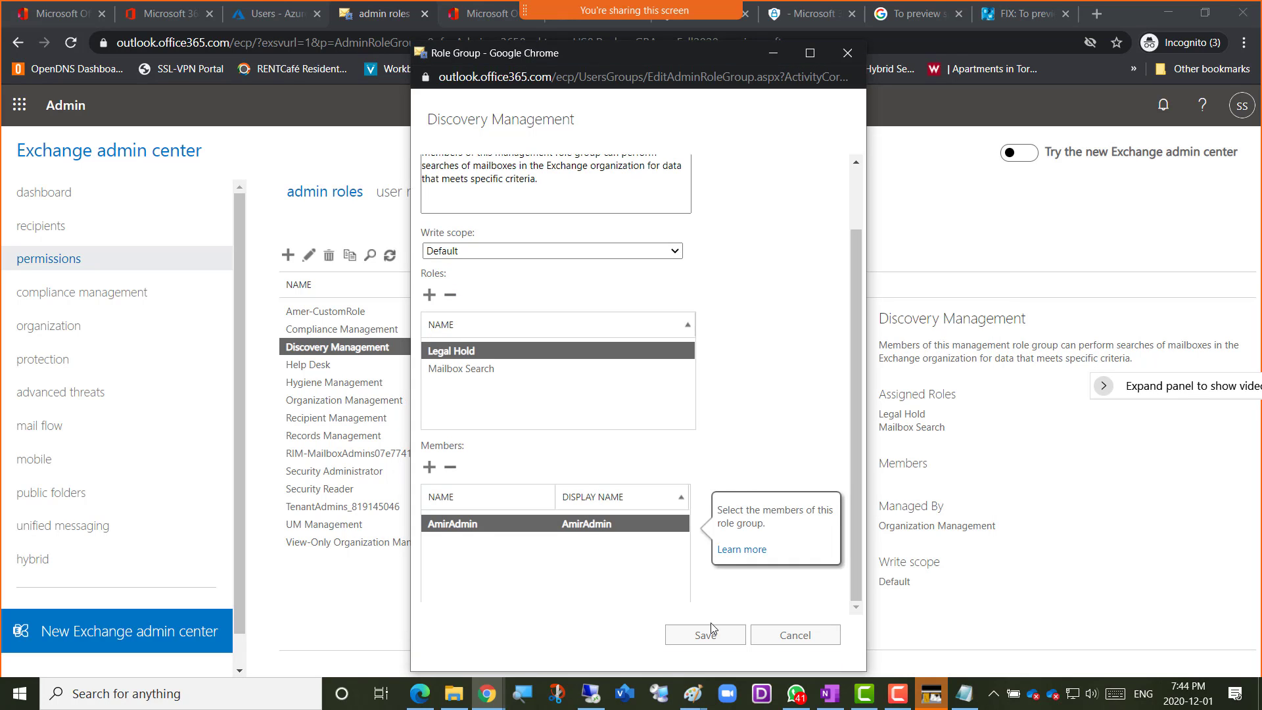
left_click(698, 639)
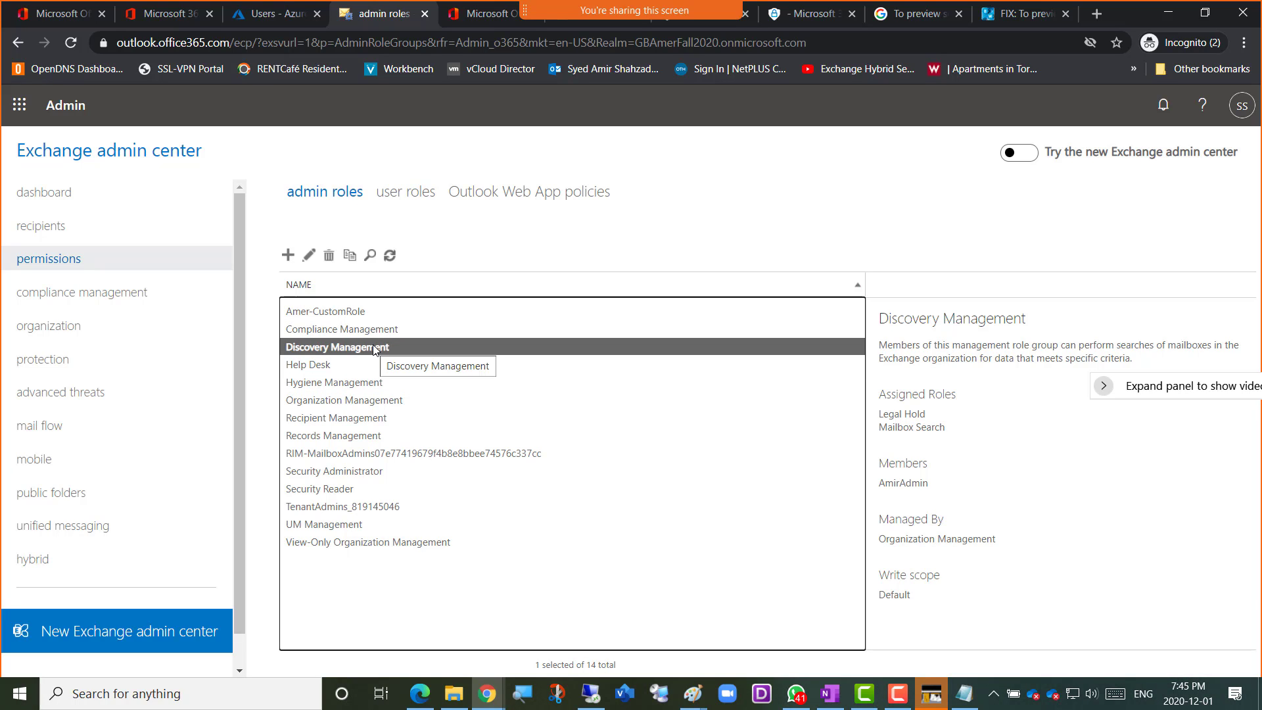
Refresh the admin roles list and check the membership of the Discovery Management role group
left_click(389, 258)
left_click(388, 259)
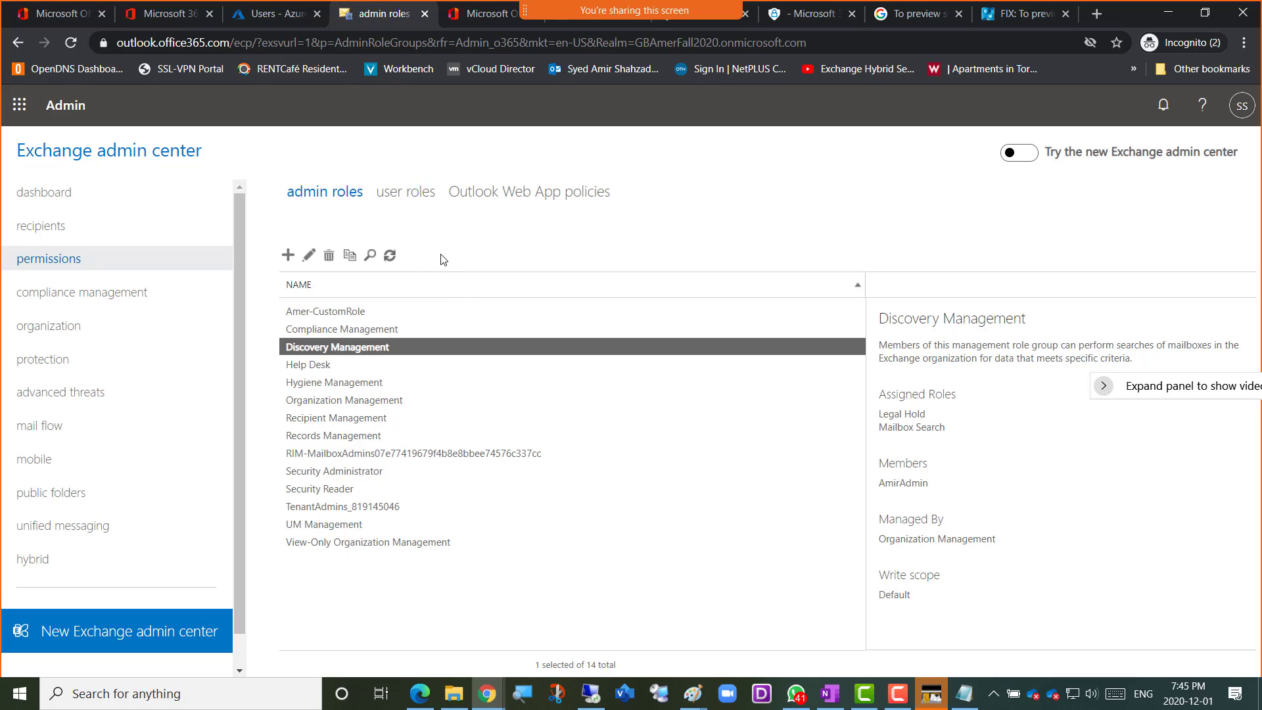
left_click(389, 255)
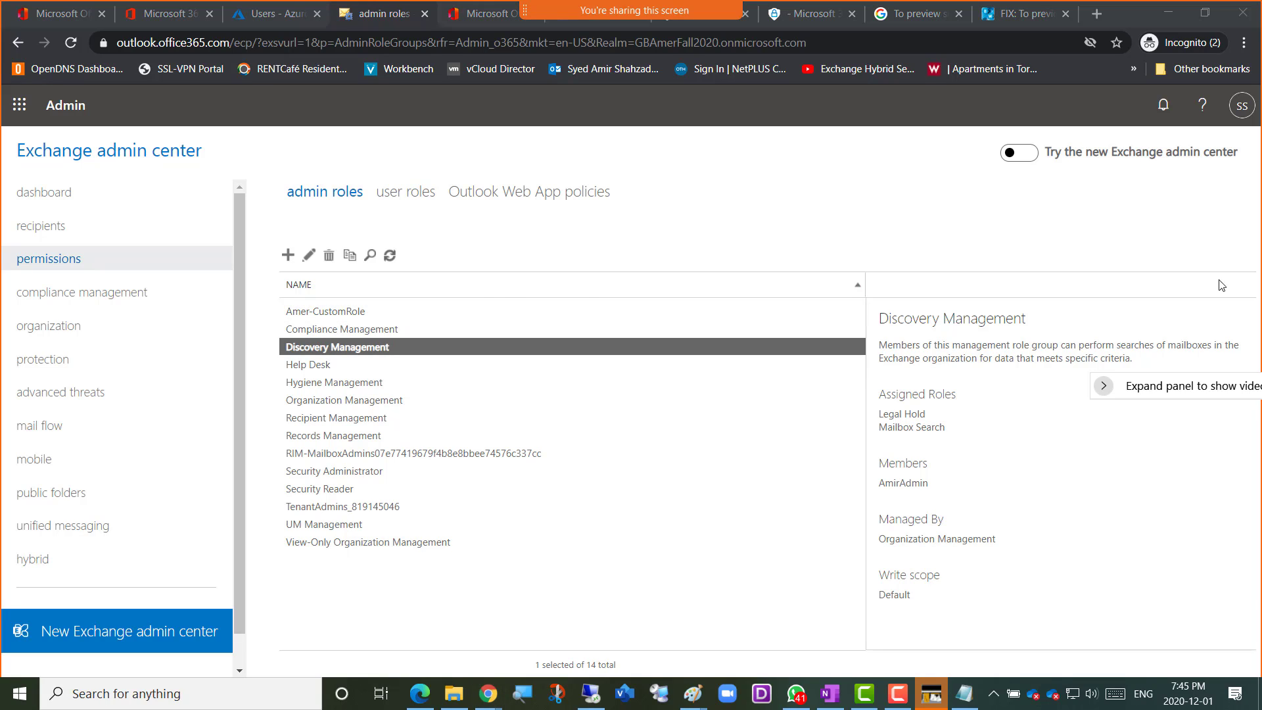
left_click(369, 337)
left_click(343, 352)
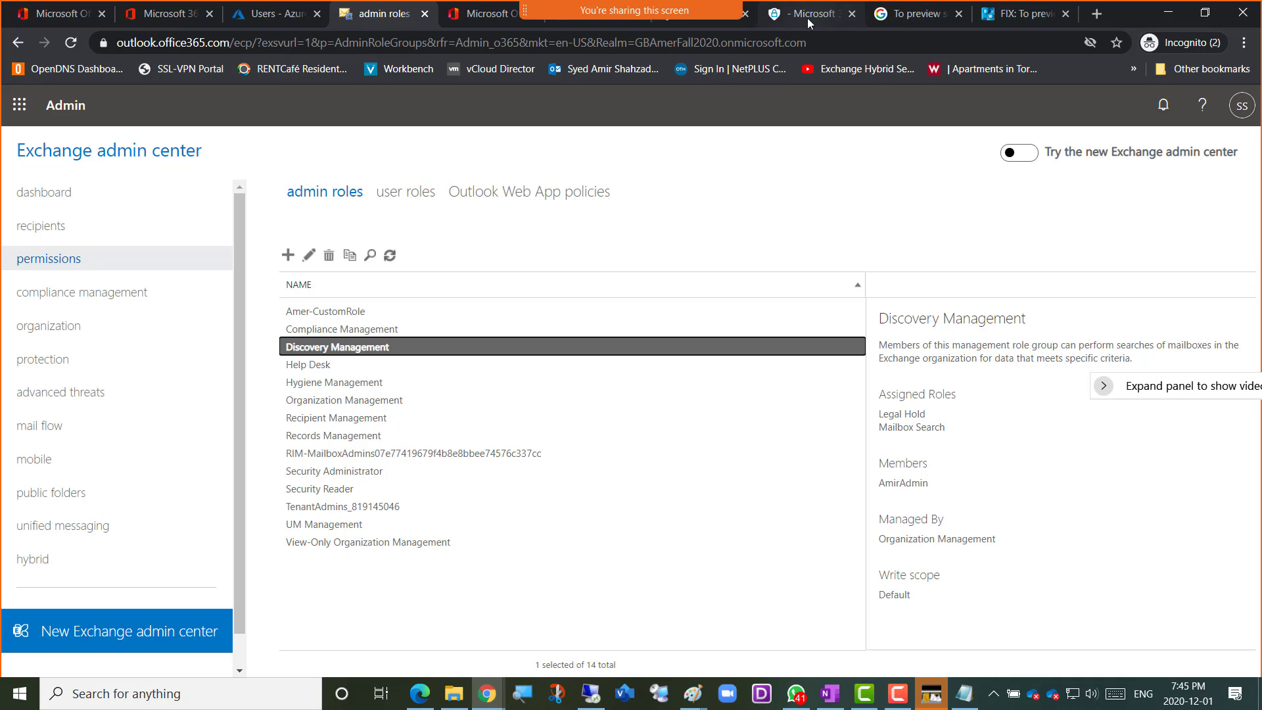
Switch to Microsoft 365 compliance, reload the Amer-eDiscovery case and view the results of its saved search again
left_click(916, 20)
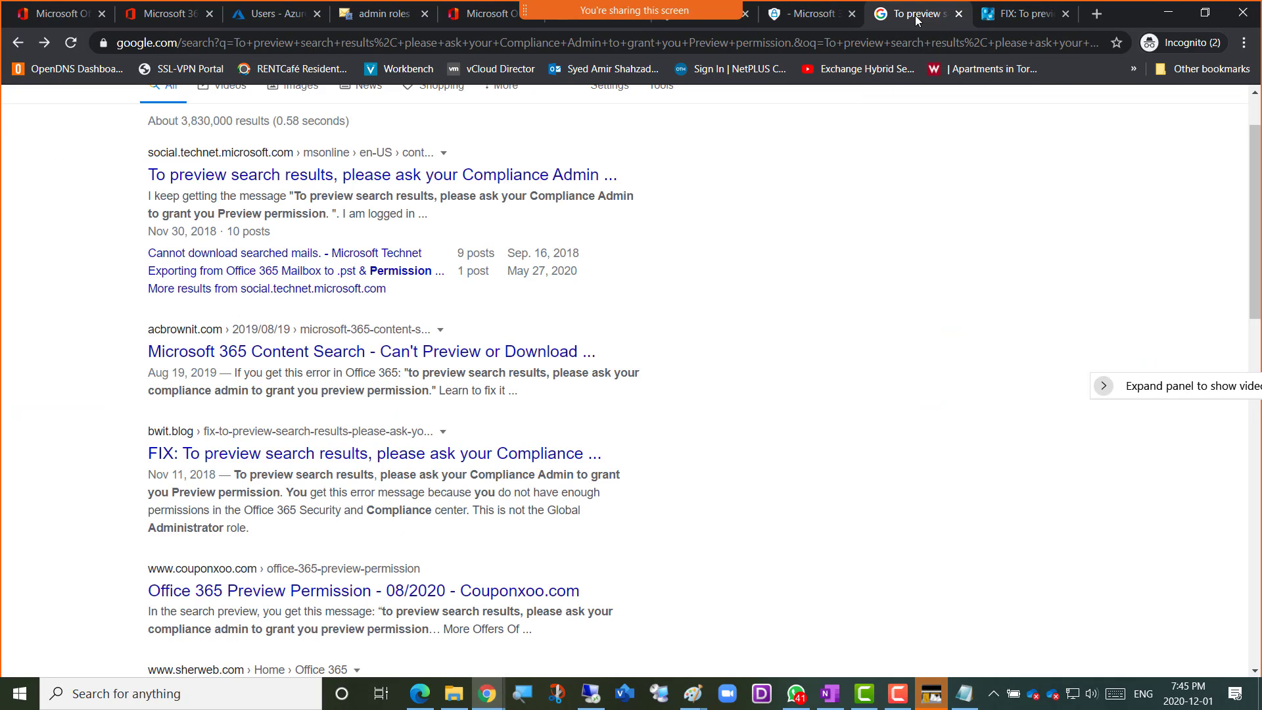
left_click(814, 15)
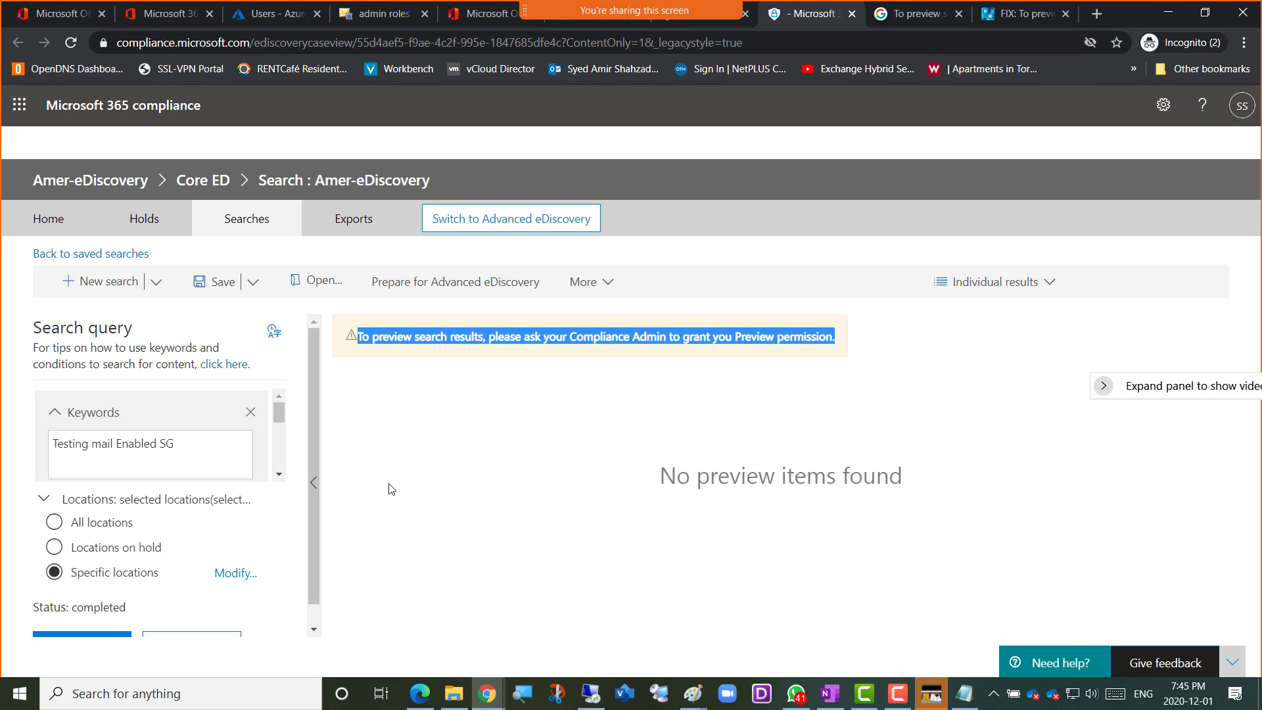
left_click(71, 46)
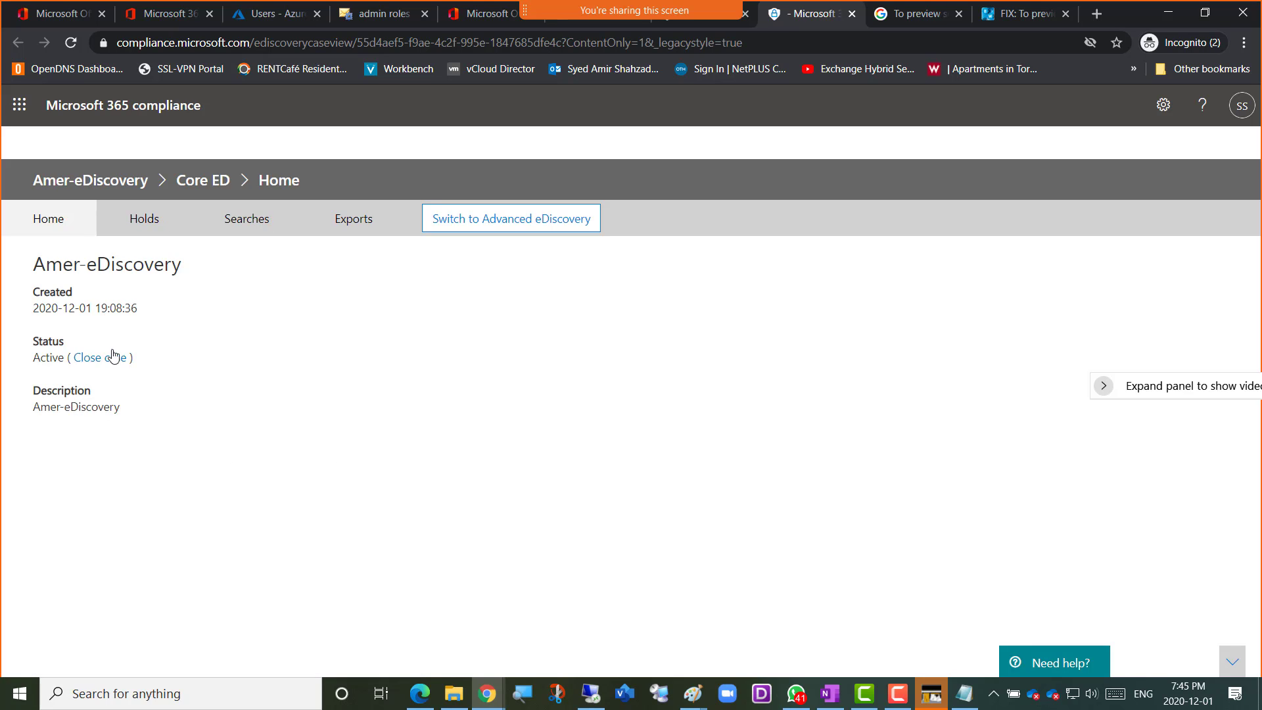
left_click(248, 227)
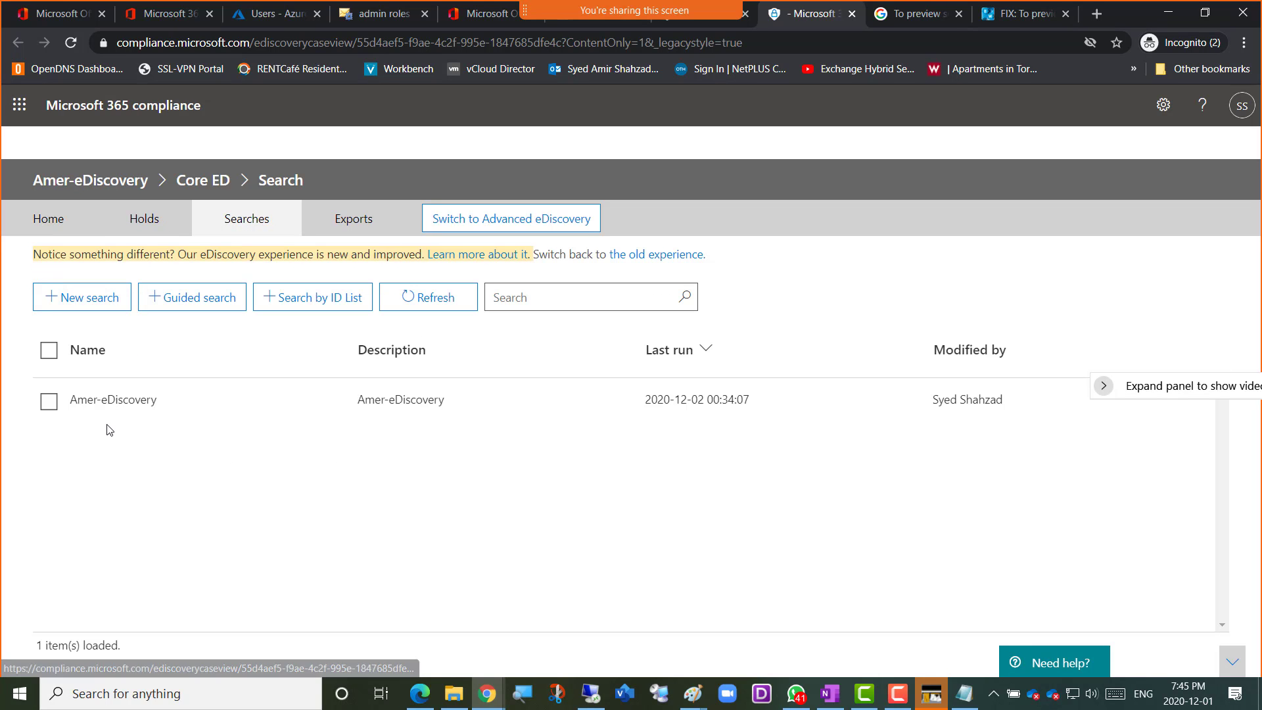
left_click(105, 400)
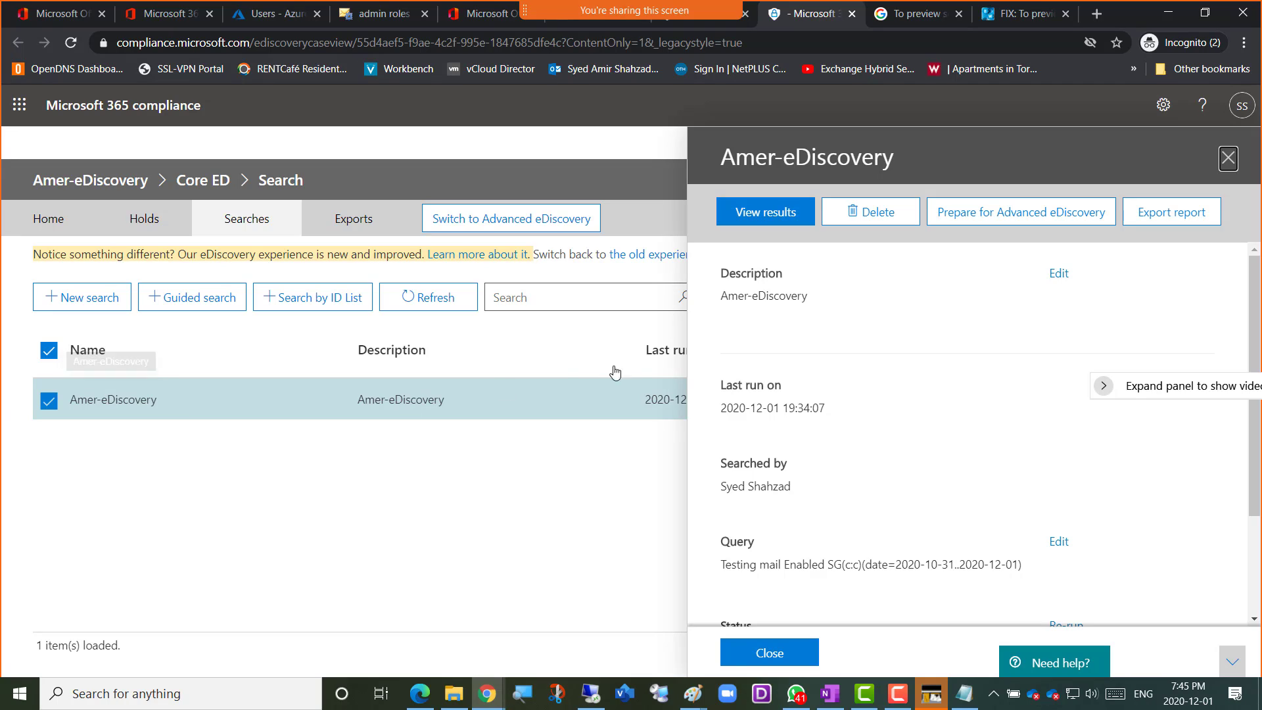
left_click(754, 215)
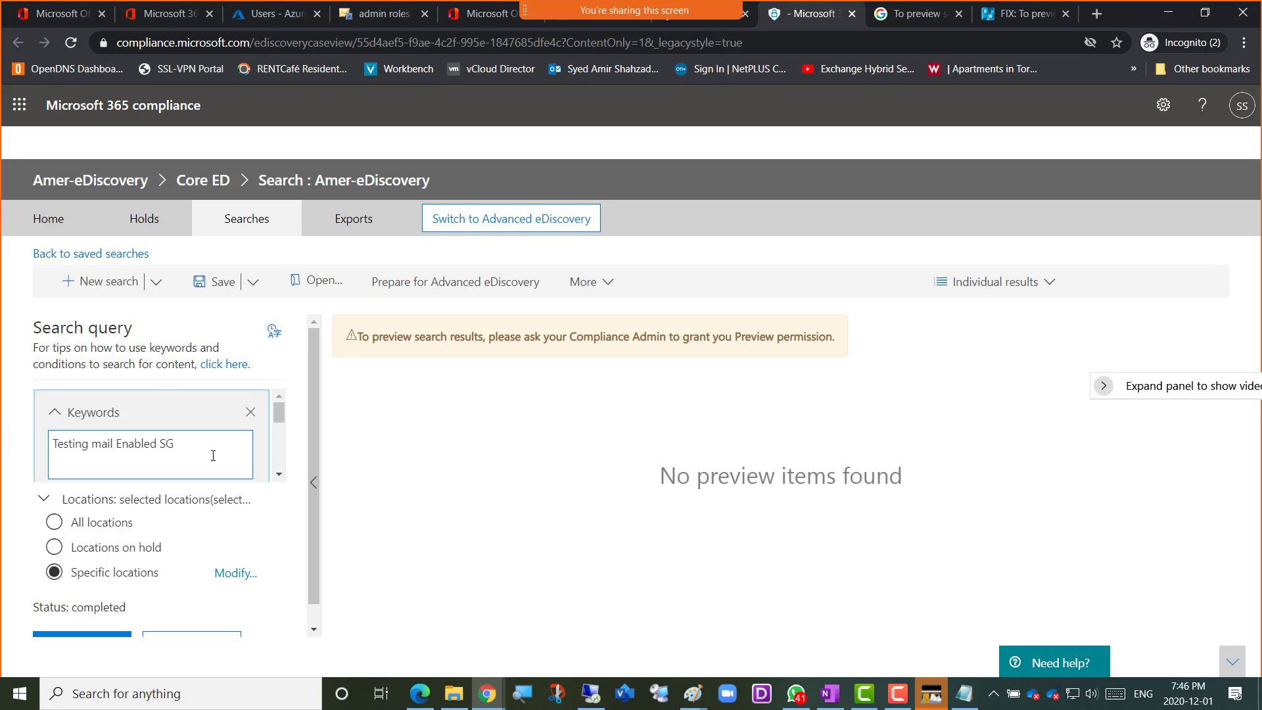
Review the keyword, date and location conditions of the Amer-eDiscovery search query
scroll(293, 378, "down", 1)
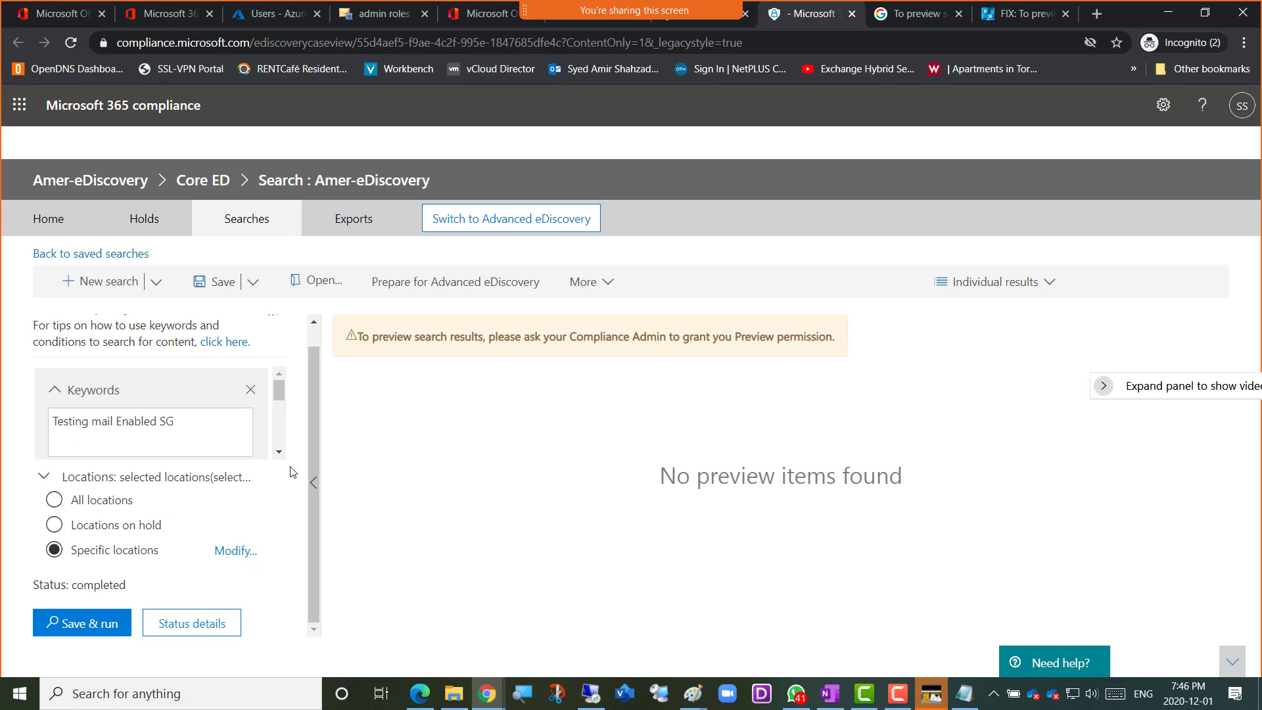
scroll(294, 472, "up", 1)
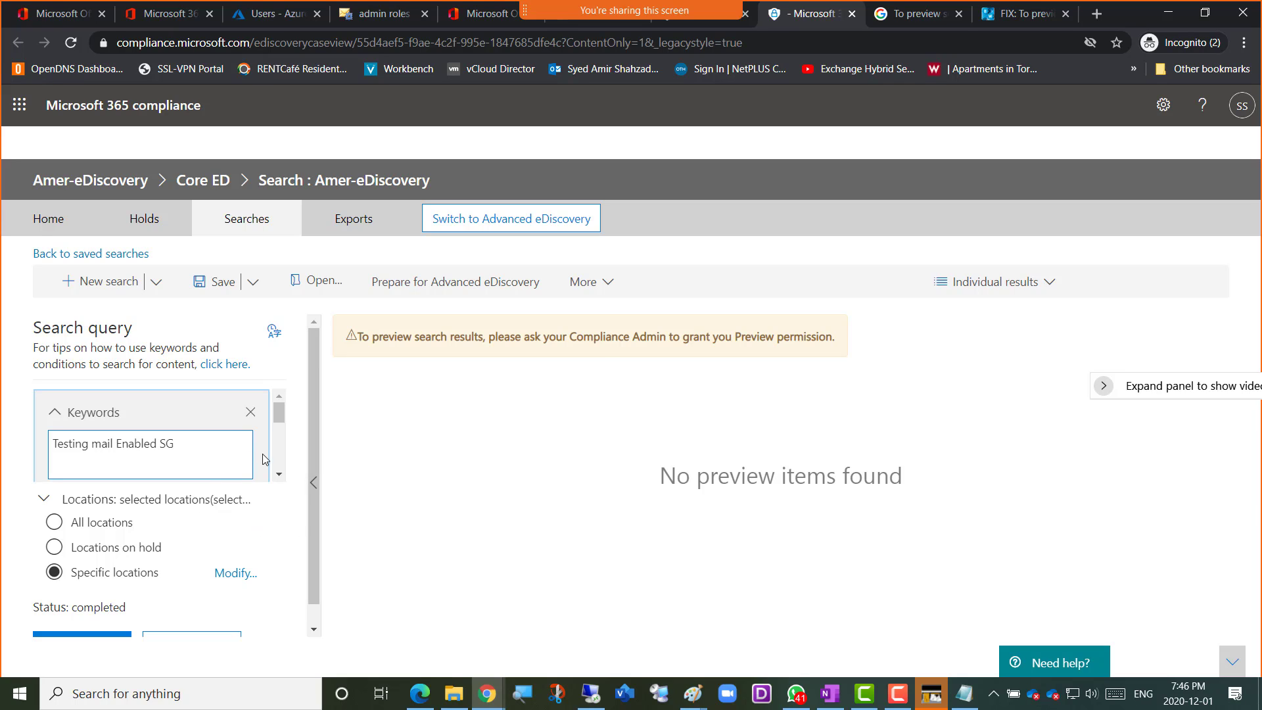
scroll(282, 477, "down", 3)
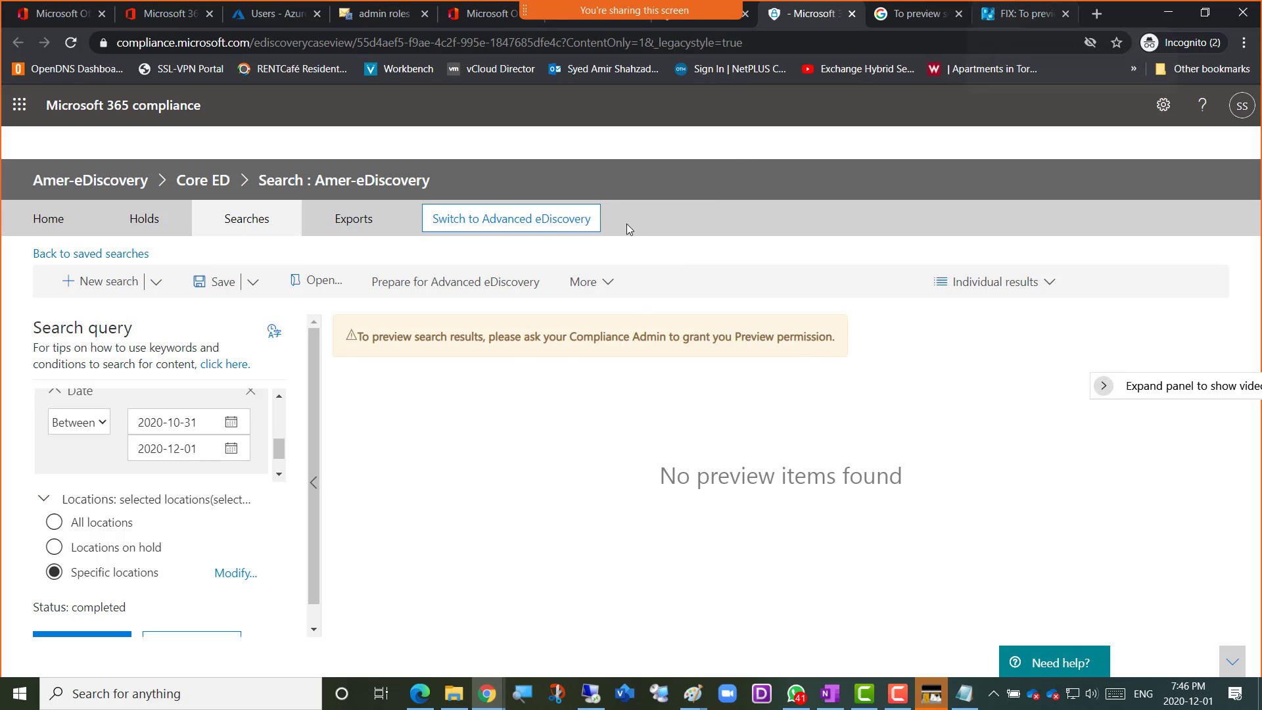
Reload the case, open the details of the saved Amer-eDiscovery search and examine its item and mailbox status
left_click(71, 44)
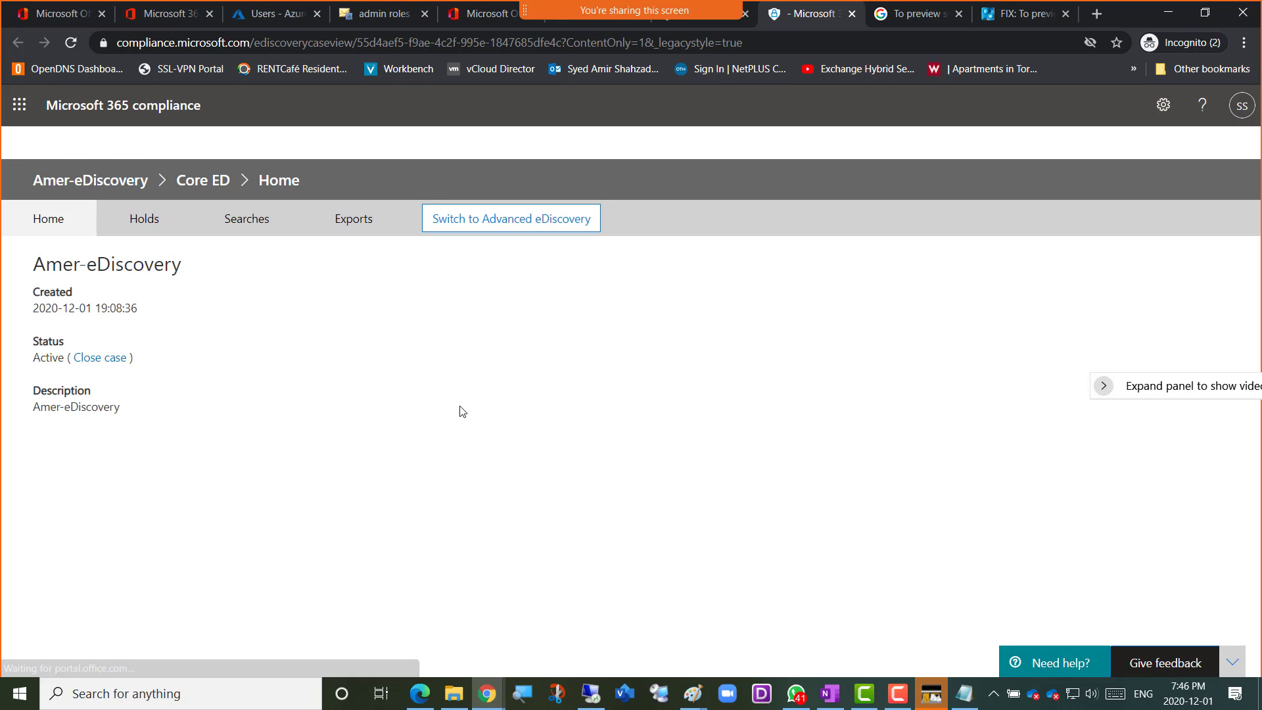
left_click(257, 226)
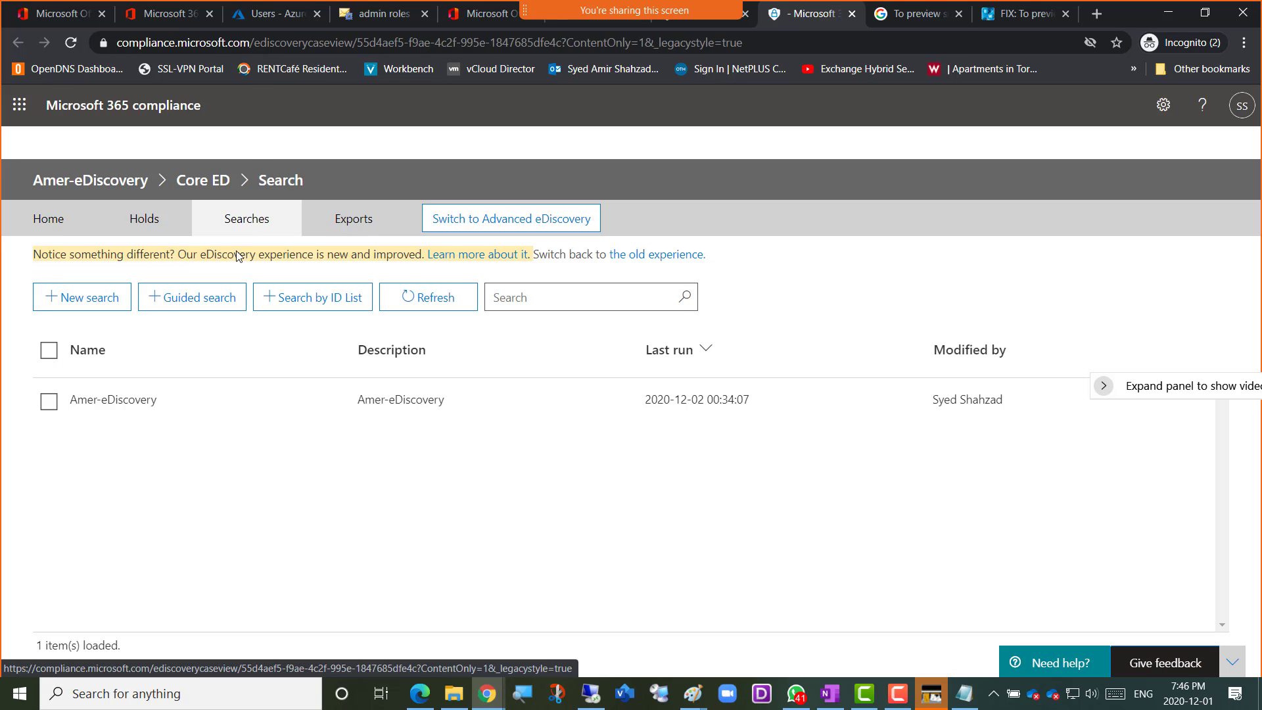
left_click(103, 399)
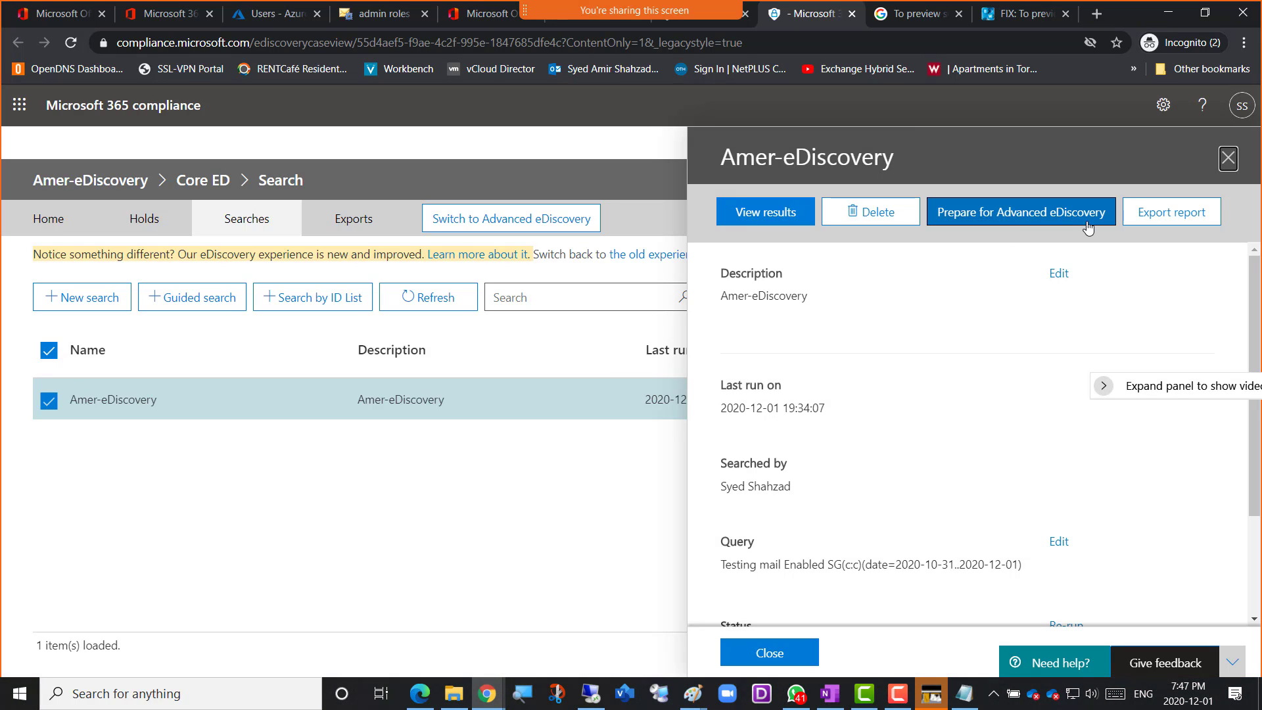
scroll(906, 344, "down", 2)
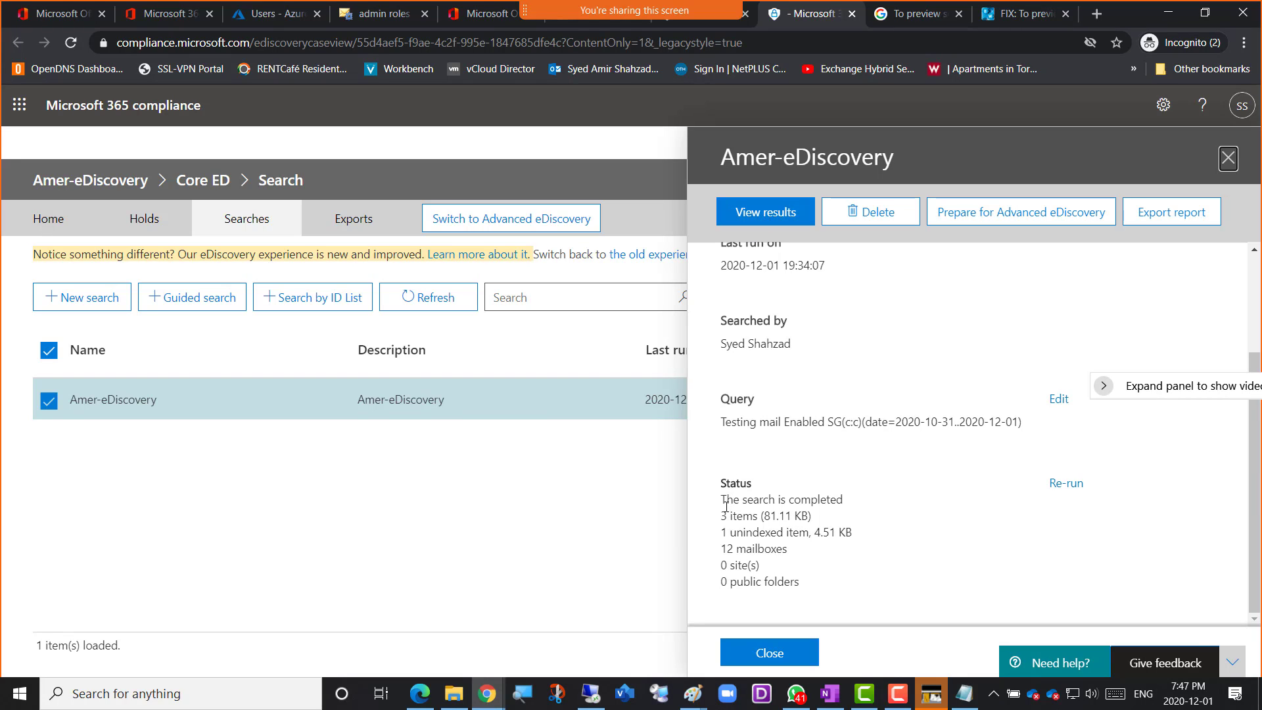
left_click_drag(722, 517, 787, 550)
double_click(774, 539)
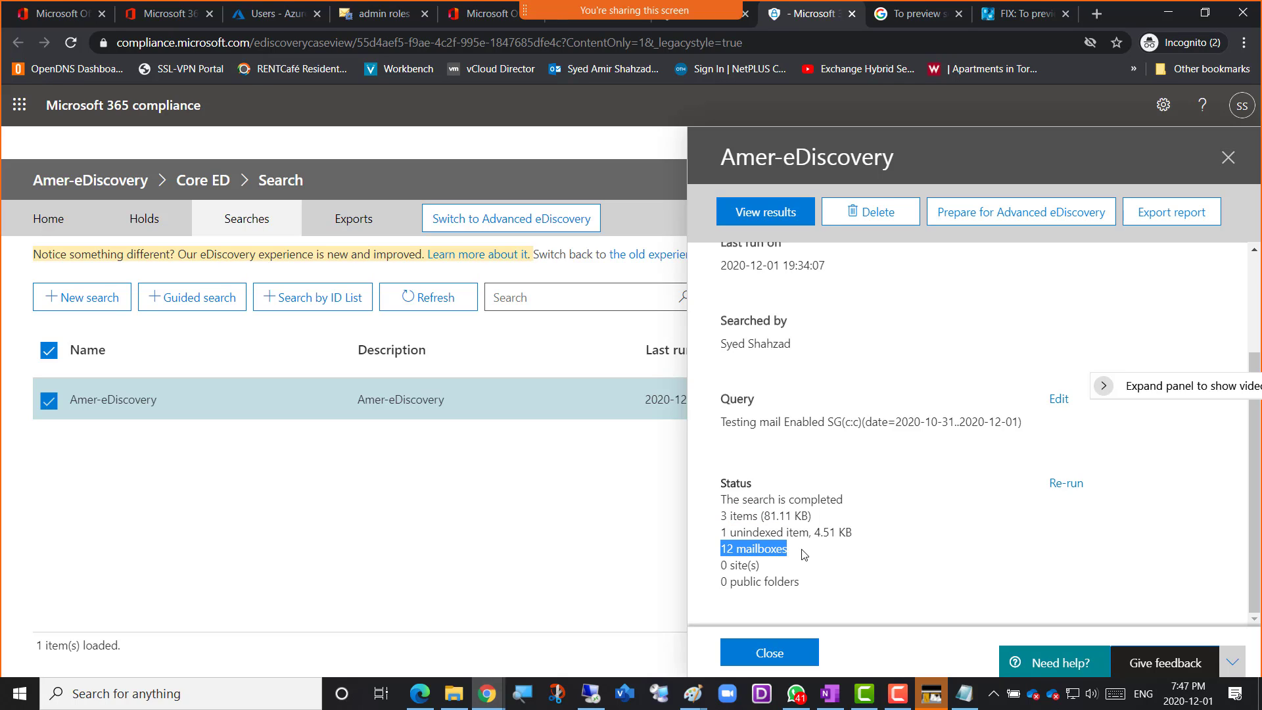
left_click_drag(723, 517, 781, 517)
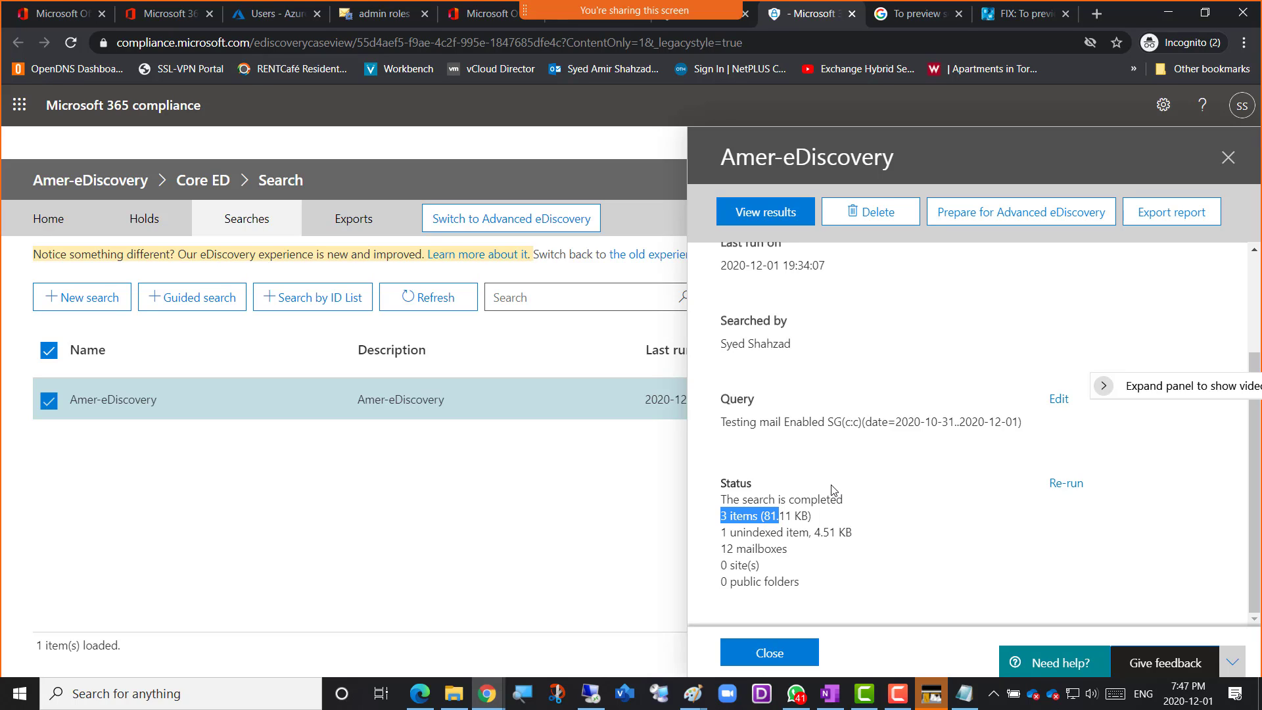
scroll(833, 490, "up", 3)
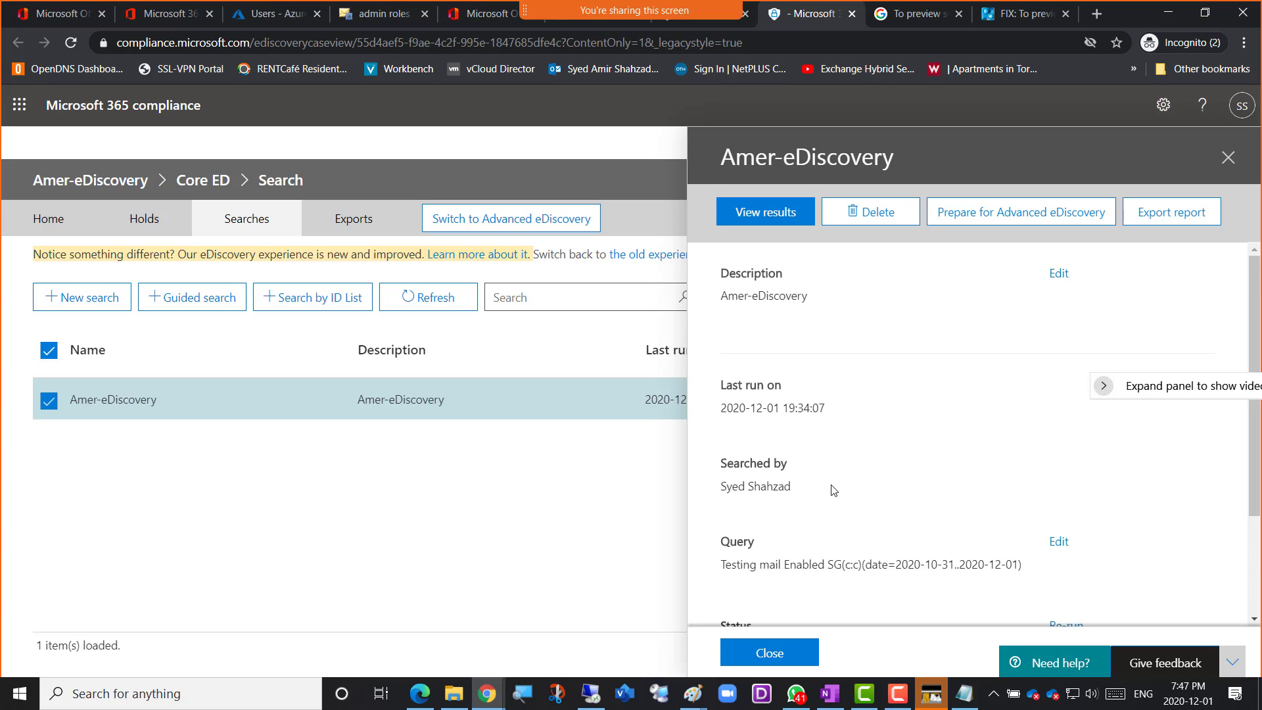
scroll(867, 404, "down", 3)
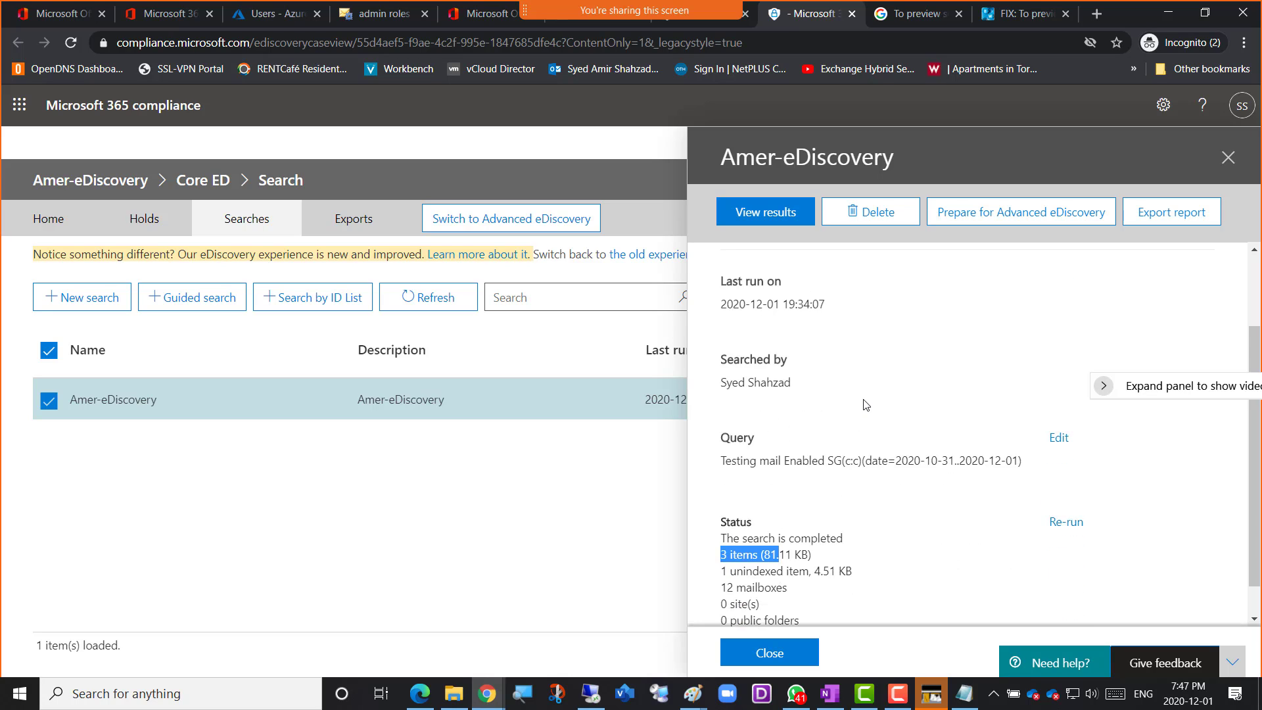
Close the search details, clear the selection in the saved searches list and reopen the Amer-eDiscovery details at the status section
left_click(1227, 158)
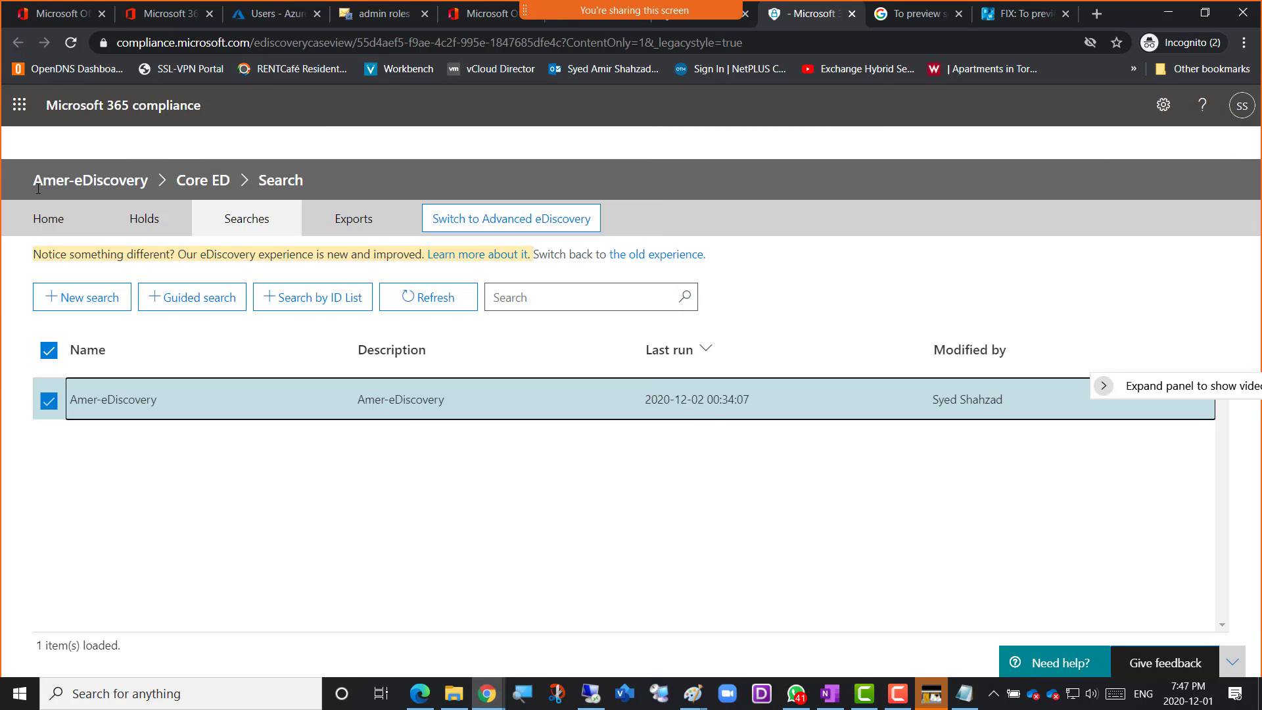
left_click(238, 232)
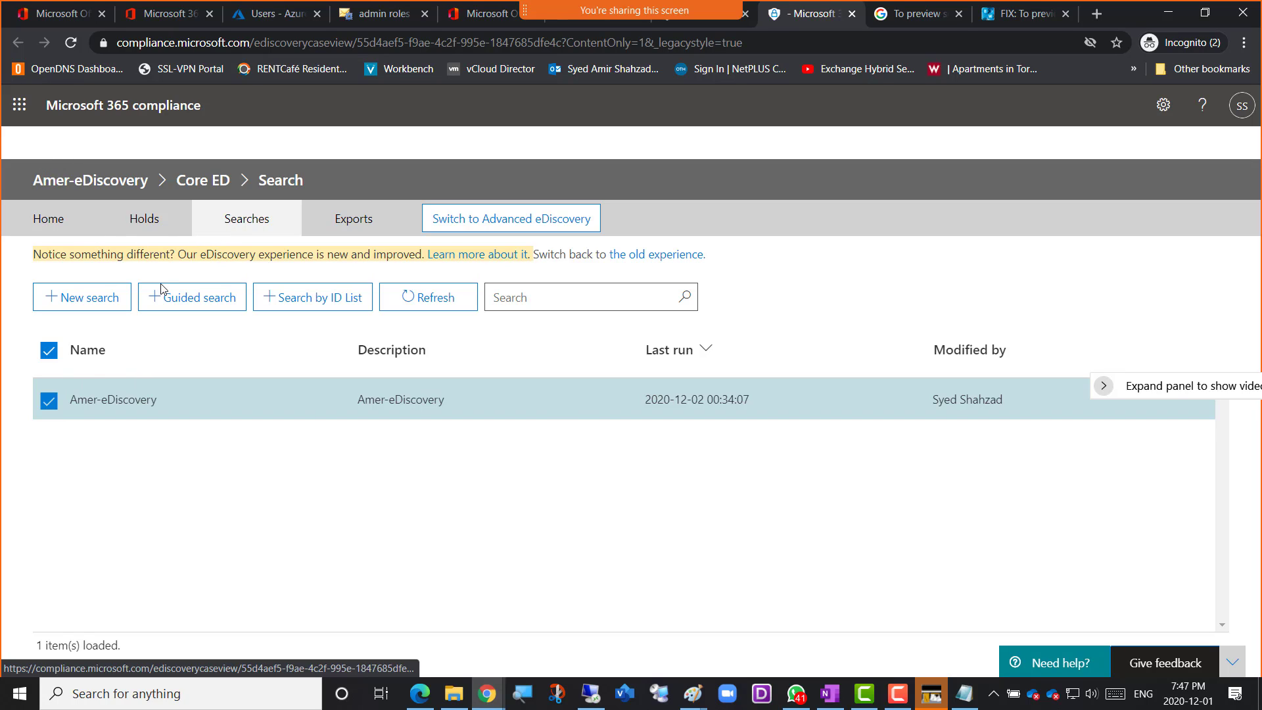
left_click(48, 400)
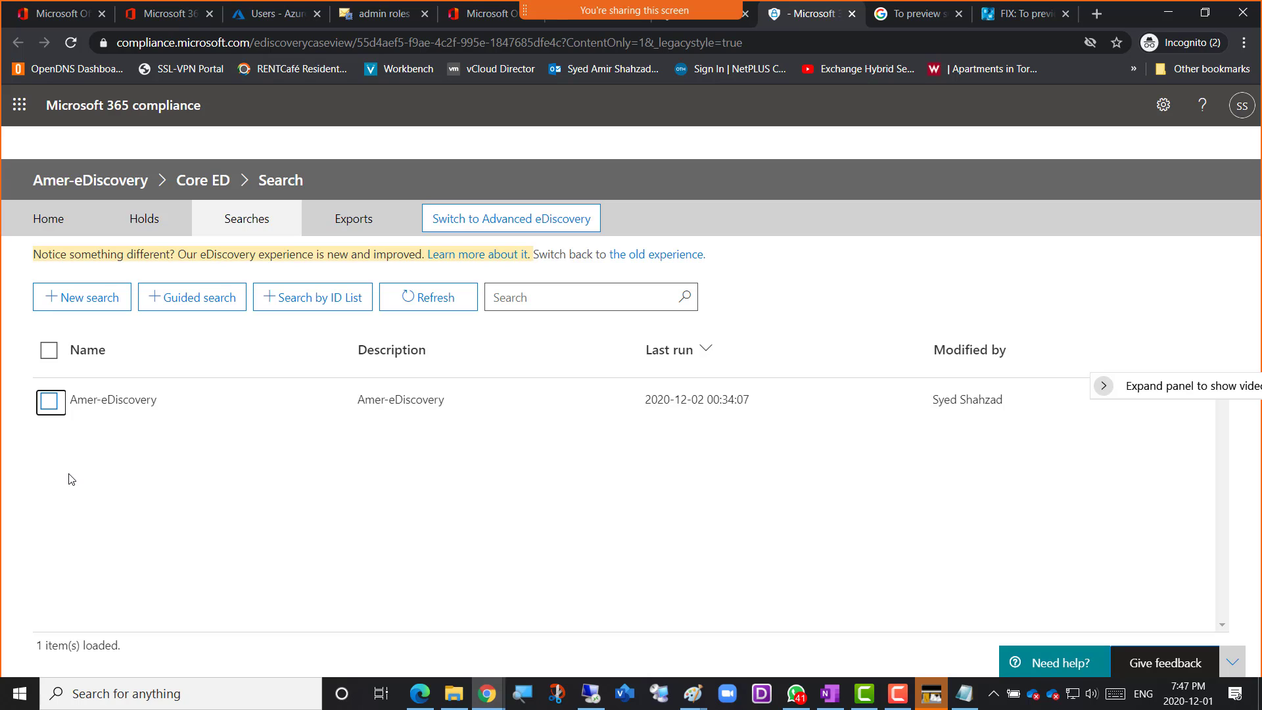
left_click(50, 408)
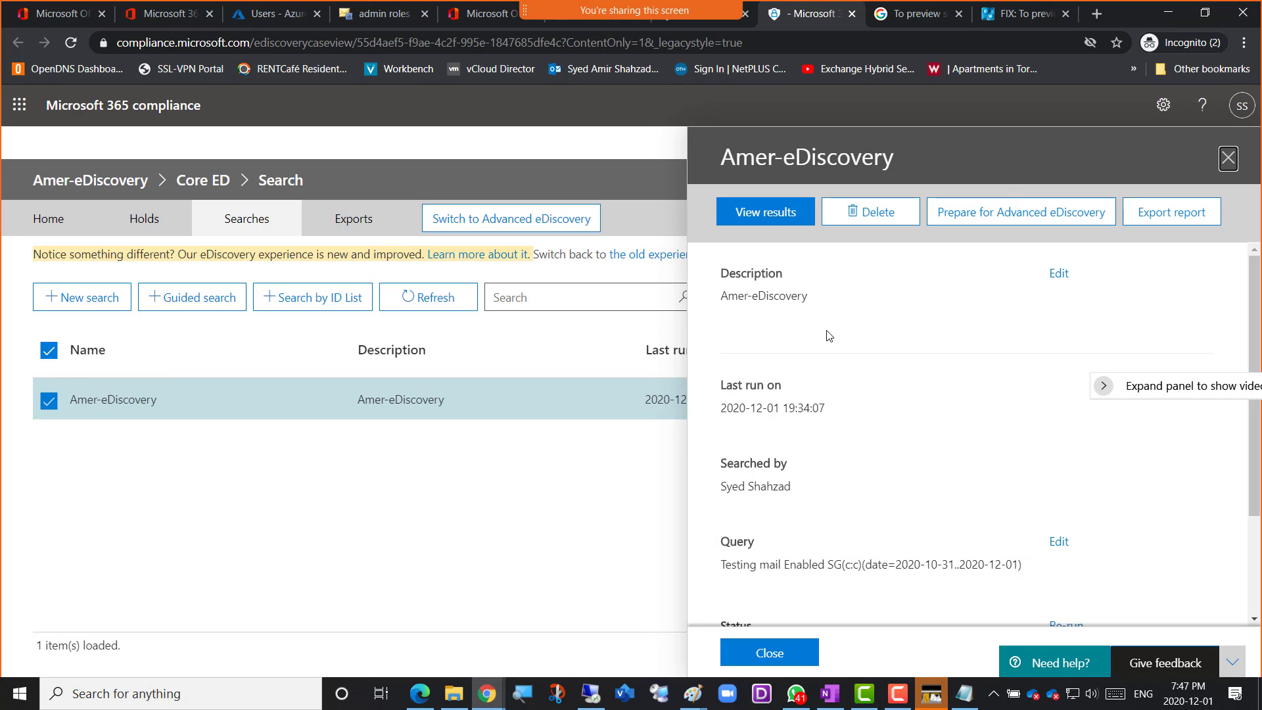
scroll(882, 375, "down", 3)
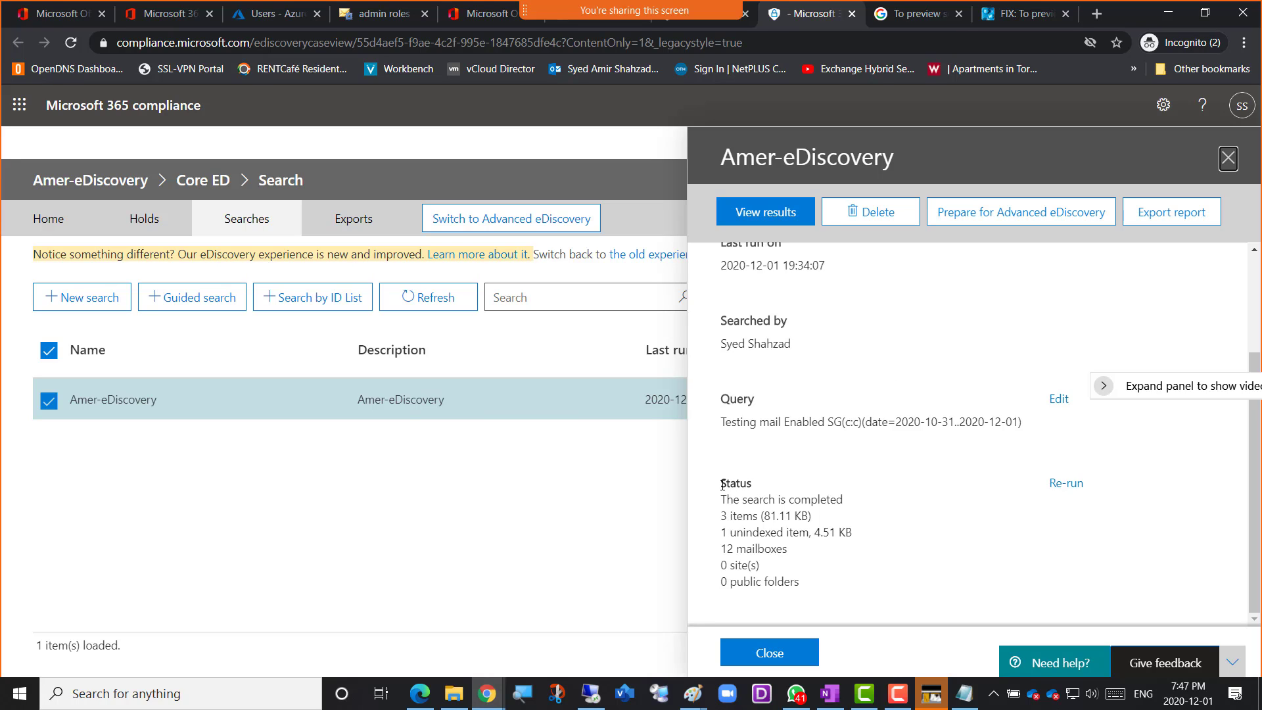
Examine the full status section of the Amer-eDiscovery search, from completion state through items, mailboxes, sites and public folders
left_click_drag(722, 481, 844, 590)
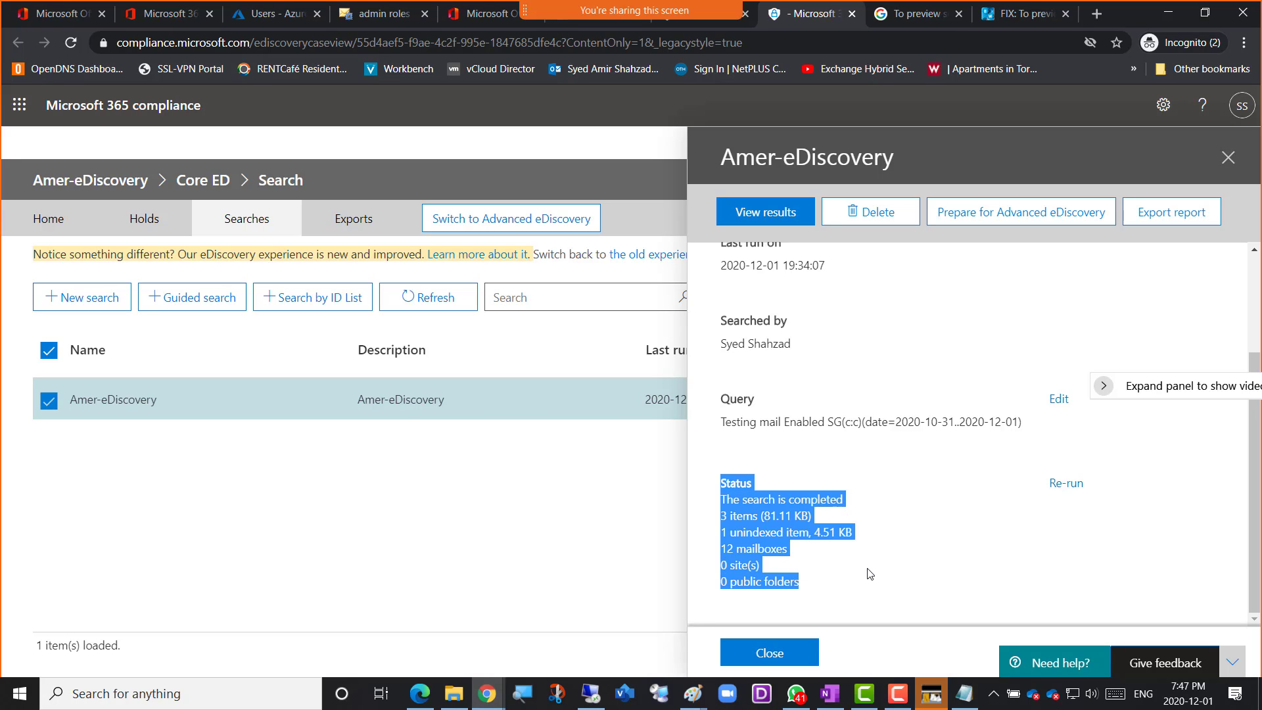
left_click(870, 573)
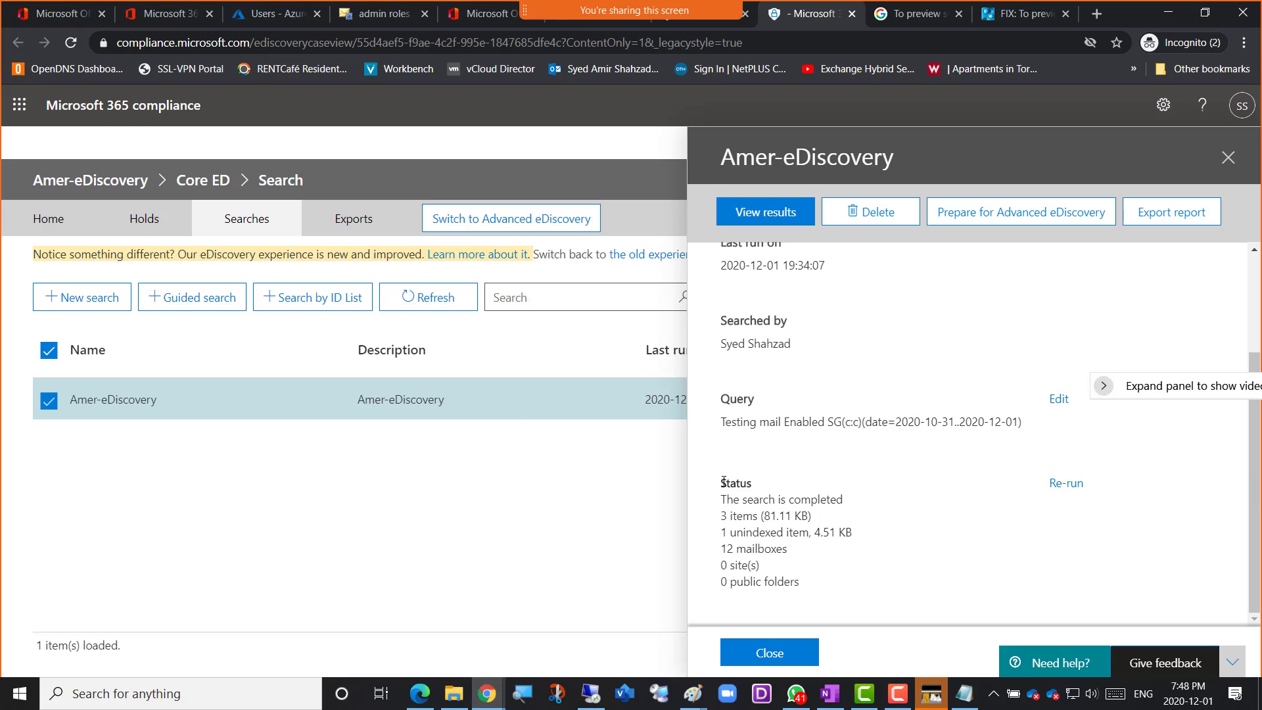
left_click_drag(722, 482, 839, 584)
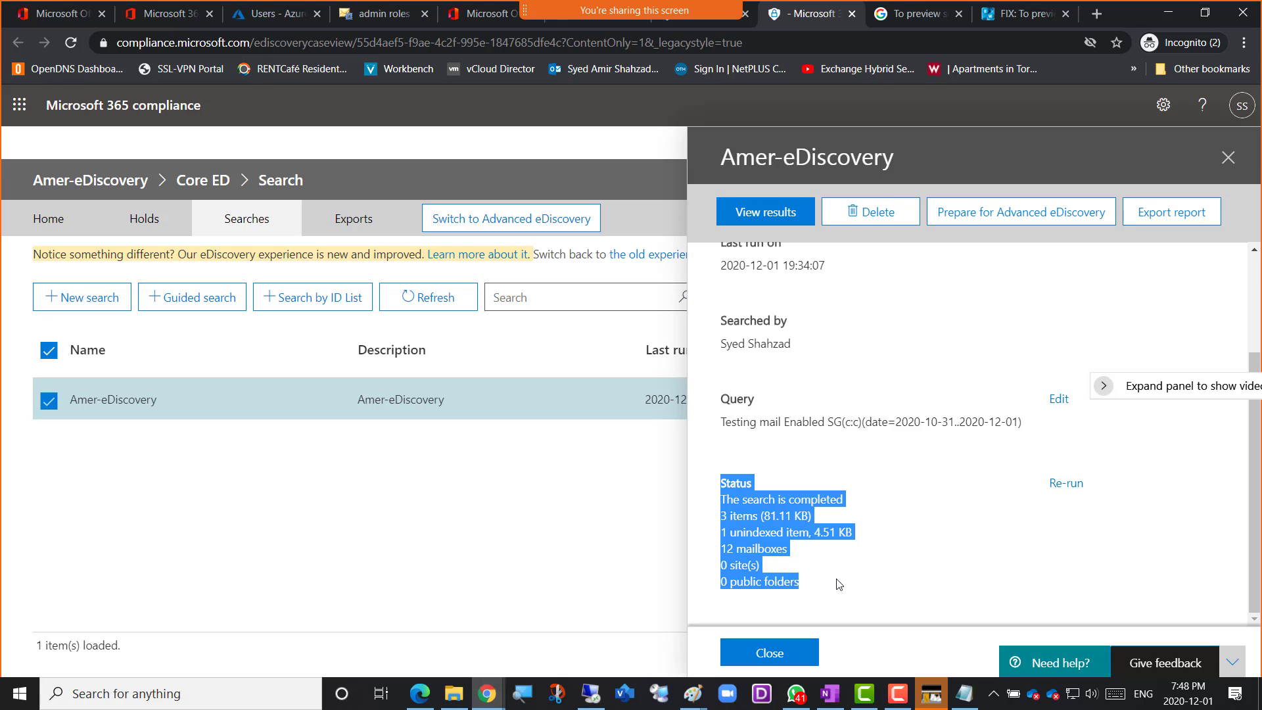
left_click(843, 578)
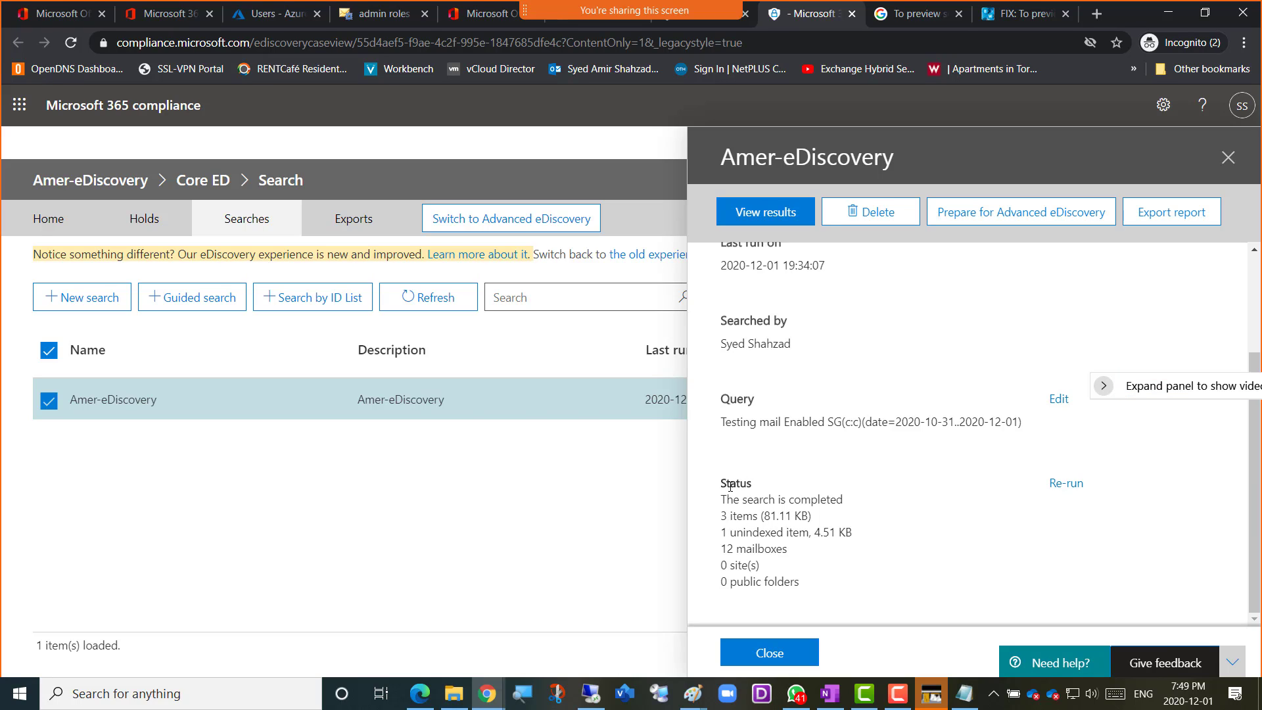
left_click_drag(721, 486, 819, 587)
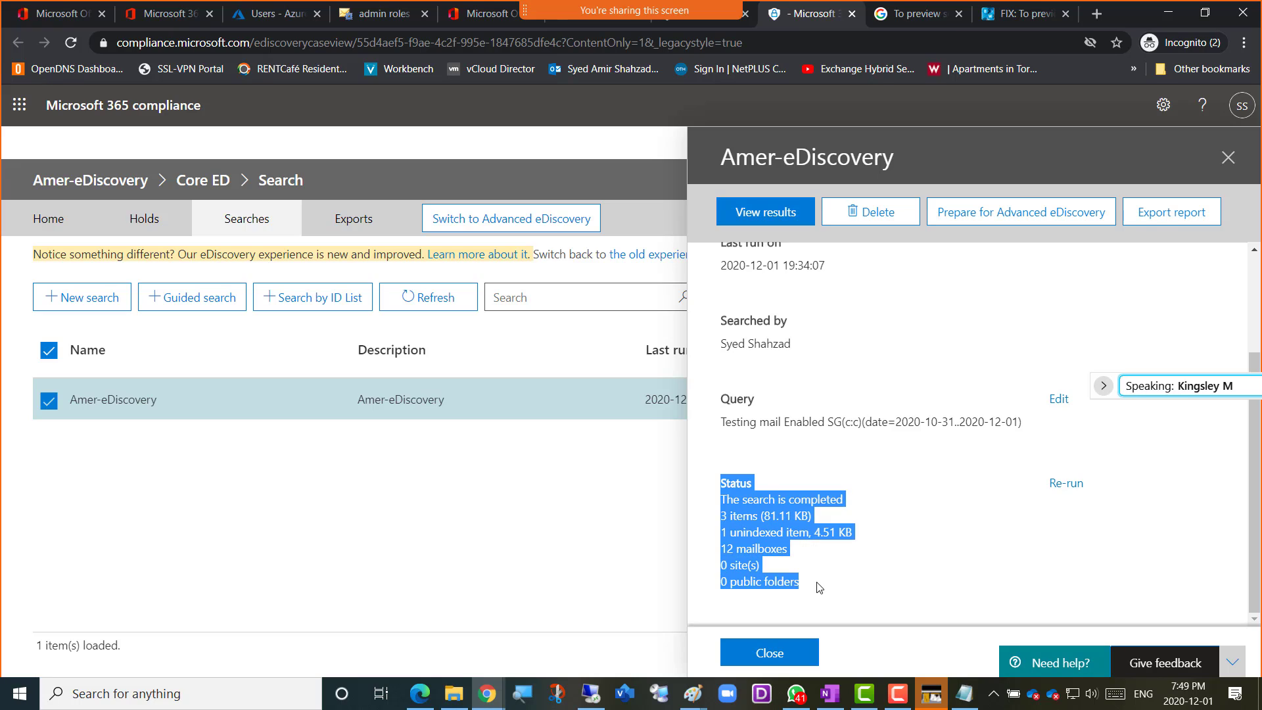
left_click(722, 501)
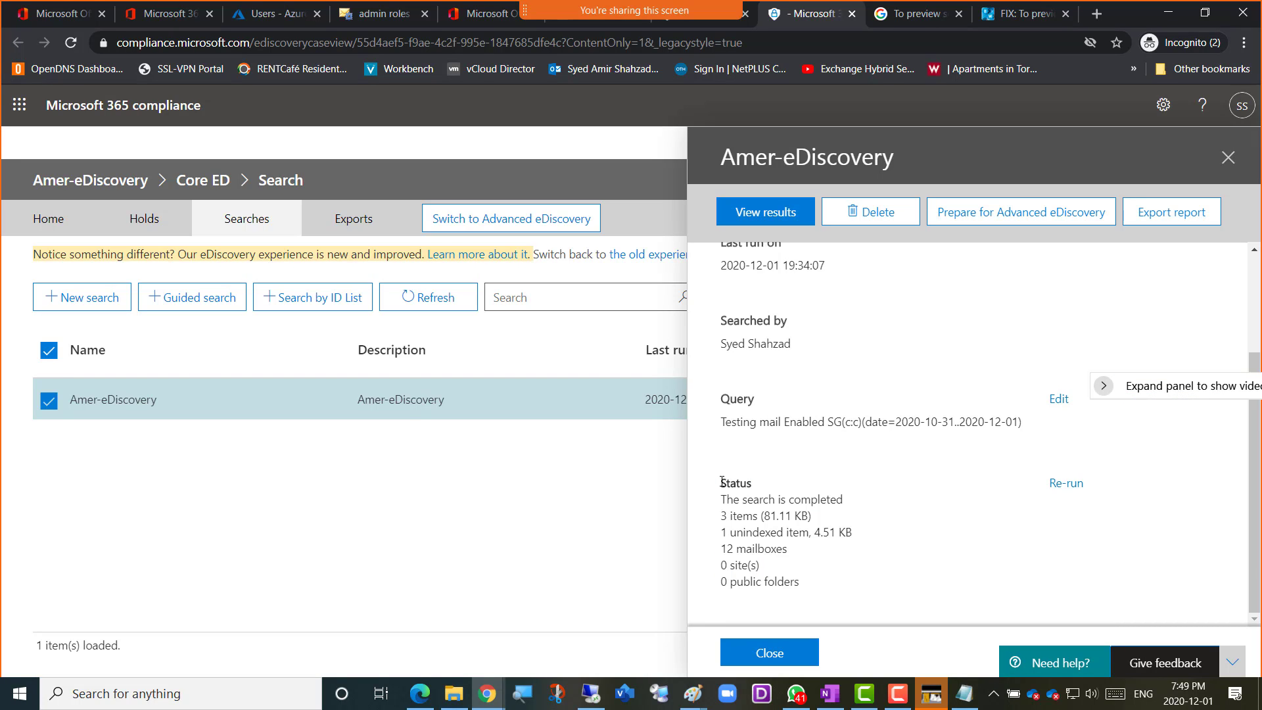
left_click_drag(721, 485, 870, 605)
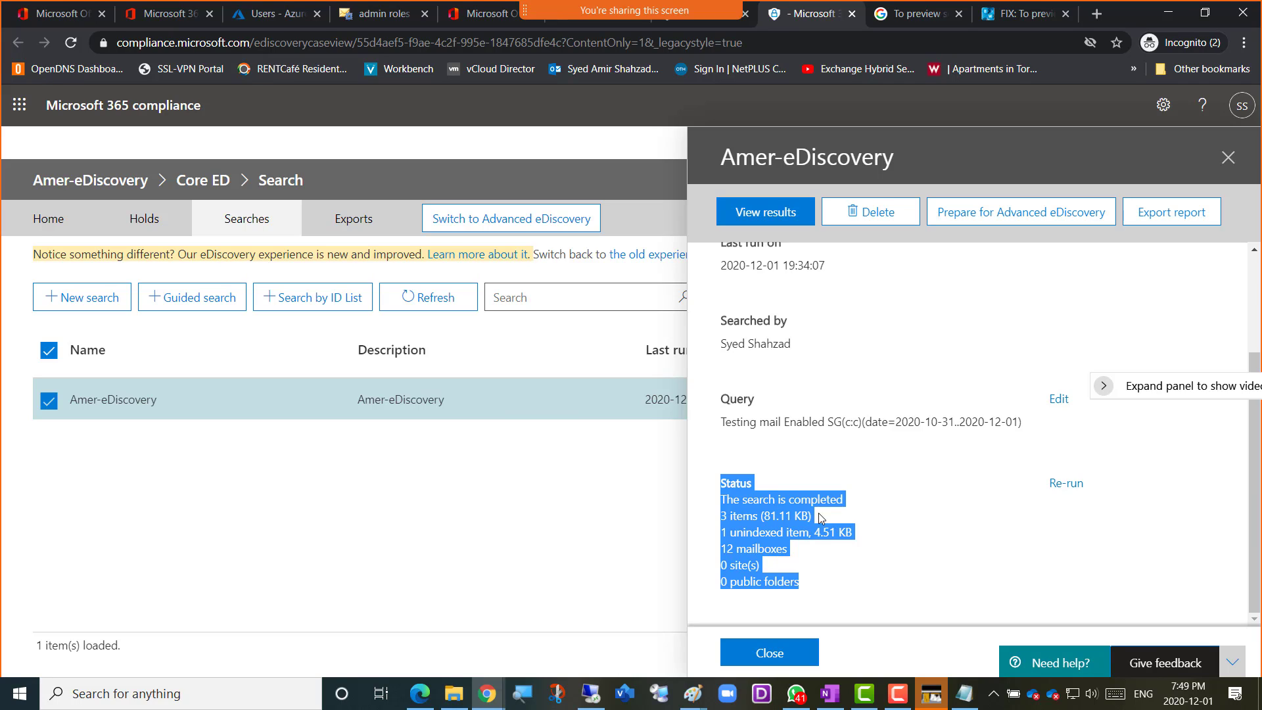
left_click(874, 520)
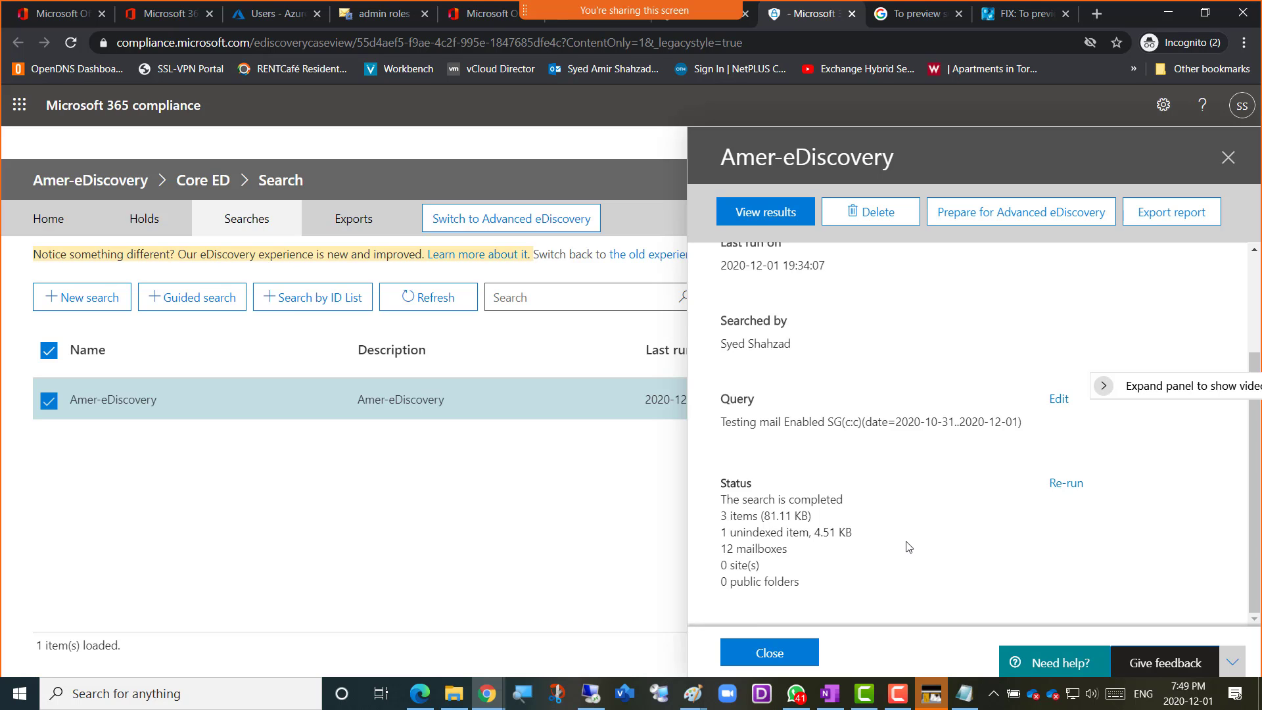
Capture the page with the search details as a screen snip and switch to OneNote at the empty line below the last Week 13 image
key("super+shift+s")
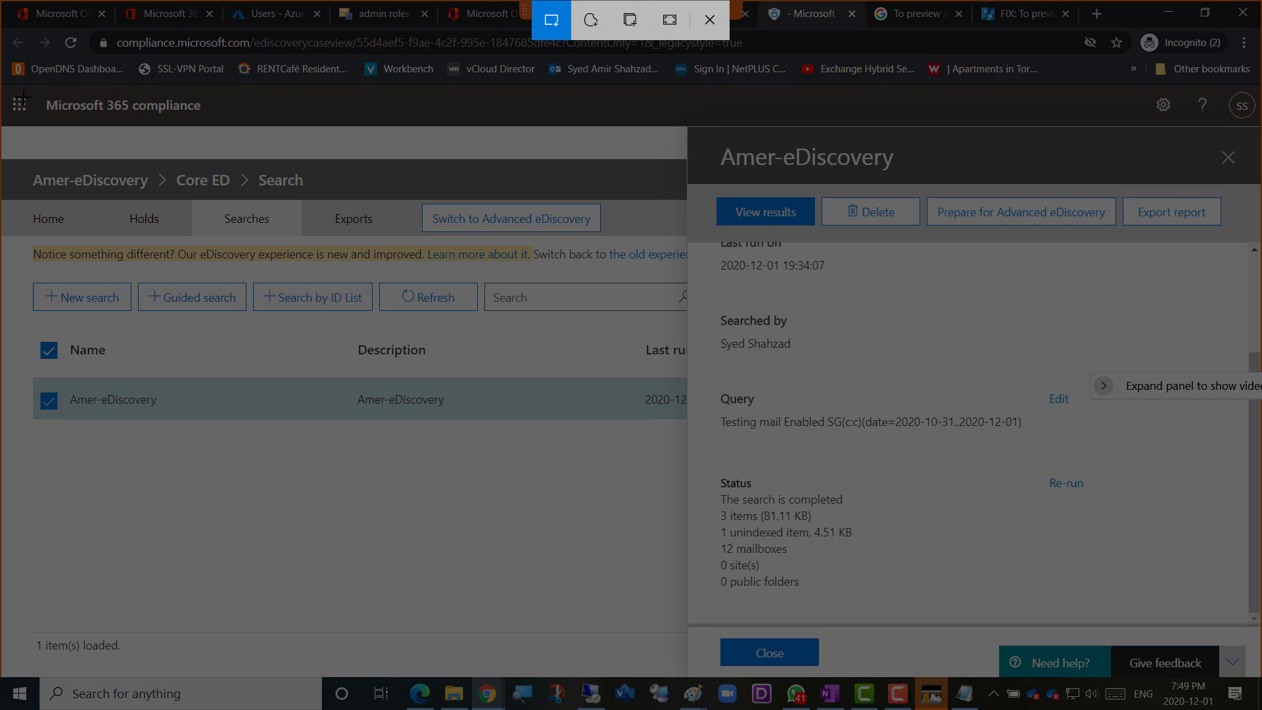
left_click_drag(23, 97, 1229, 688)
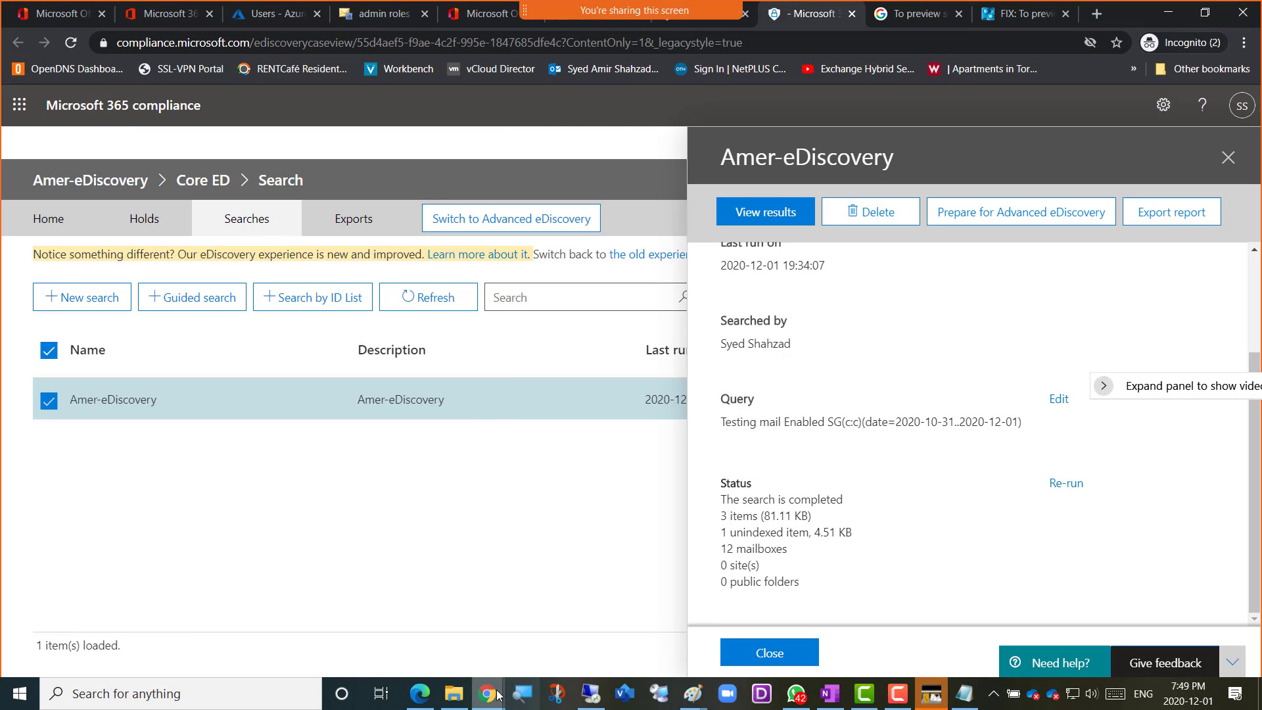
mouse_move(497, 695)
left_click(581, 636)
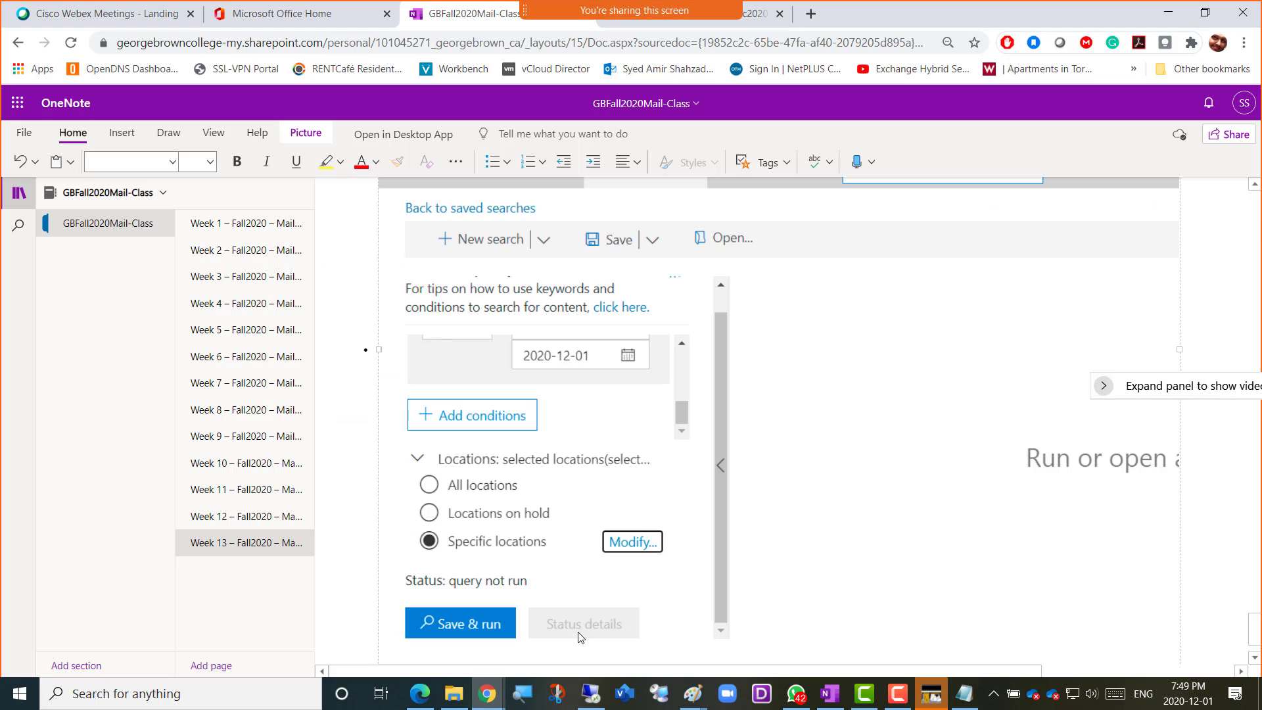
scroll(660, 606, "down", 1)
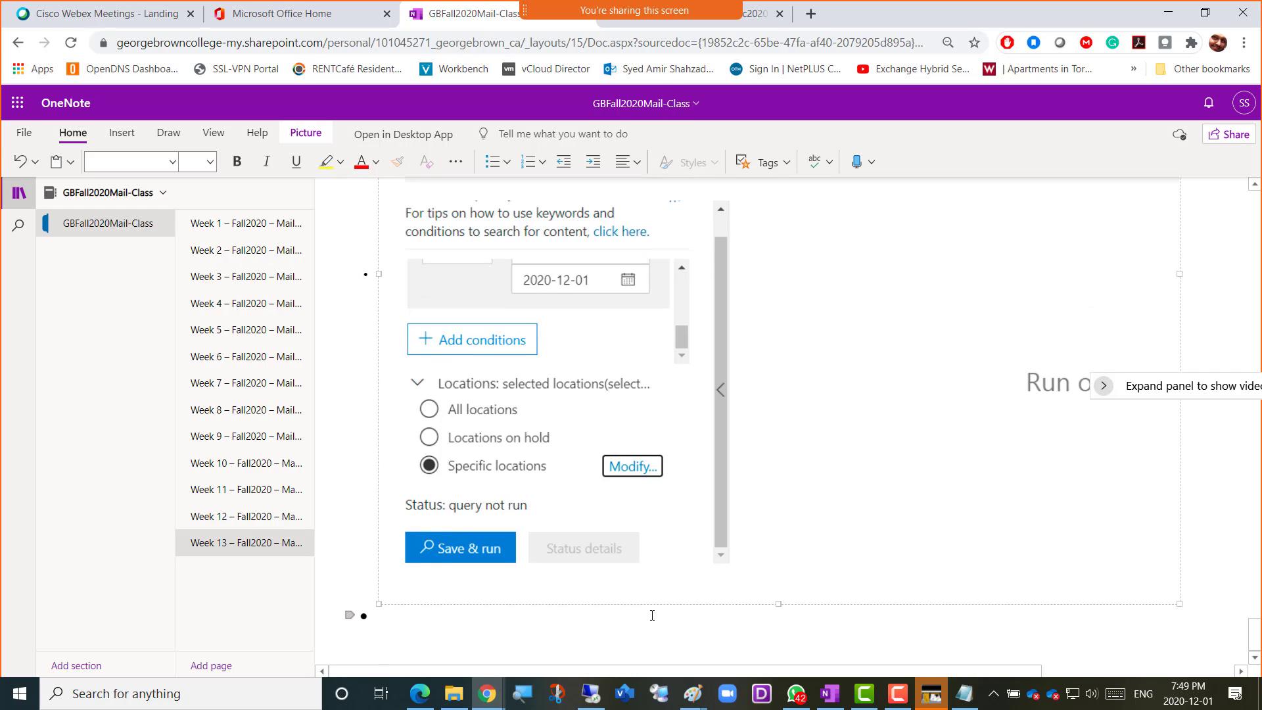
left_click(652, 615)
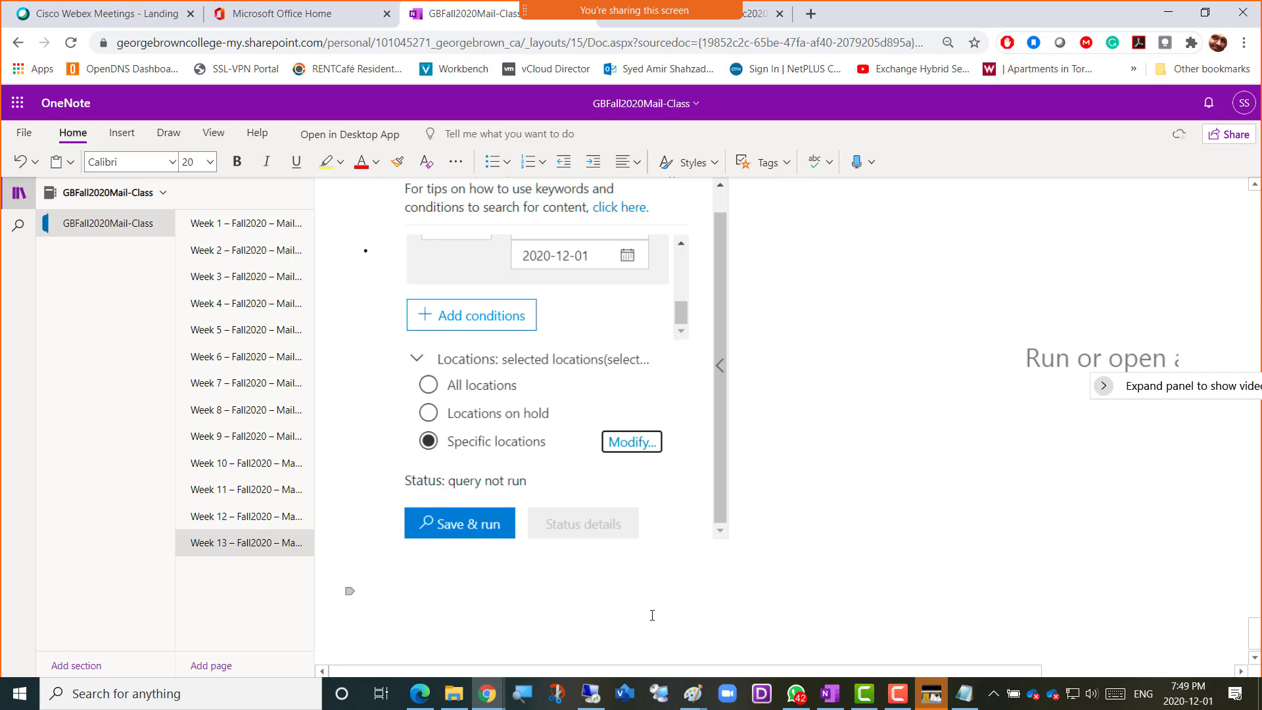
Add the caption "Screenshot 9 = eDiscovery Result" to the Week 13 notes and paste the captured snip below it
type("Screenshot")
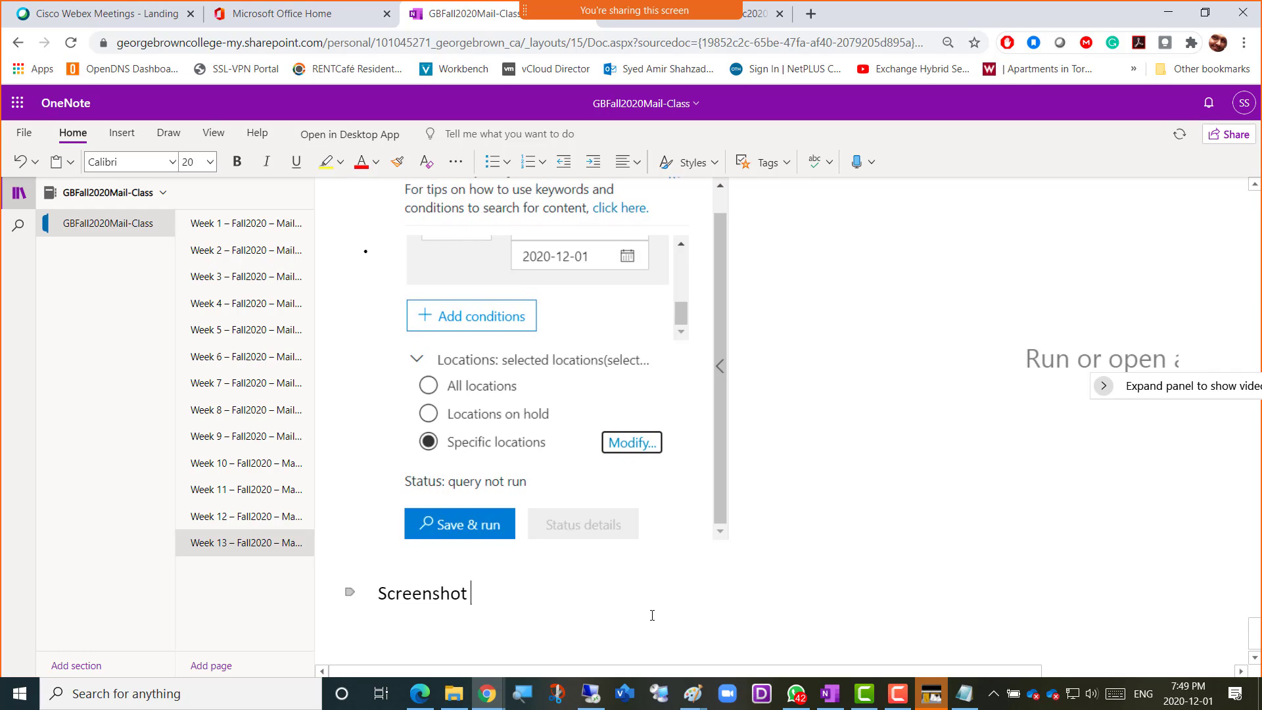
type(" 9 = ")
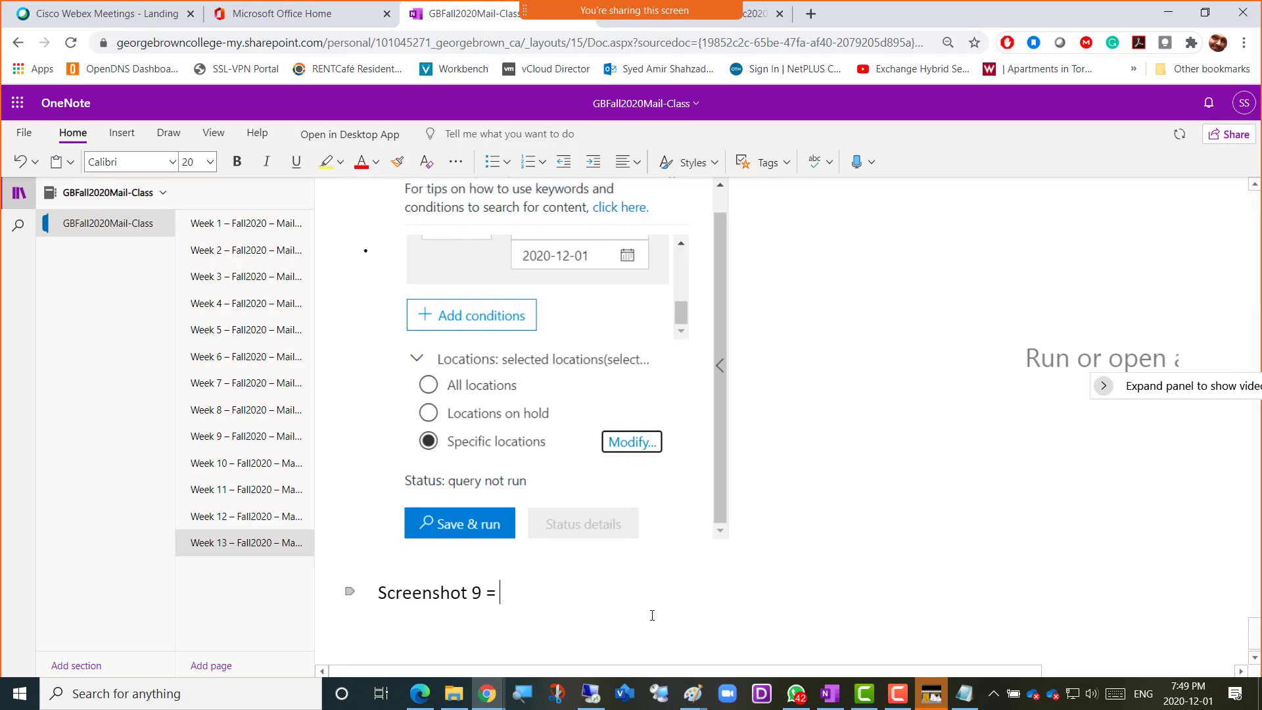
type("eDiscovery ")
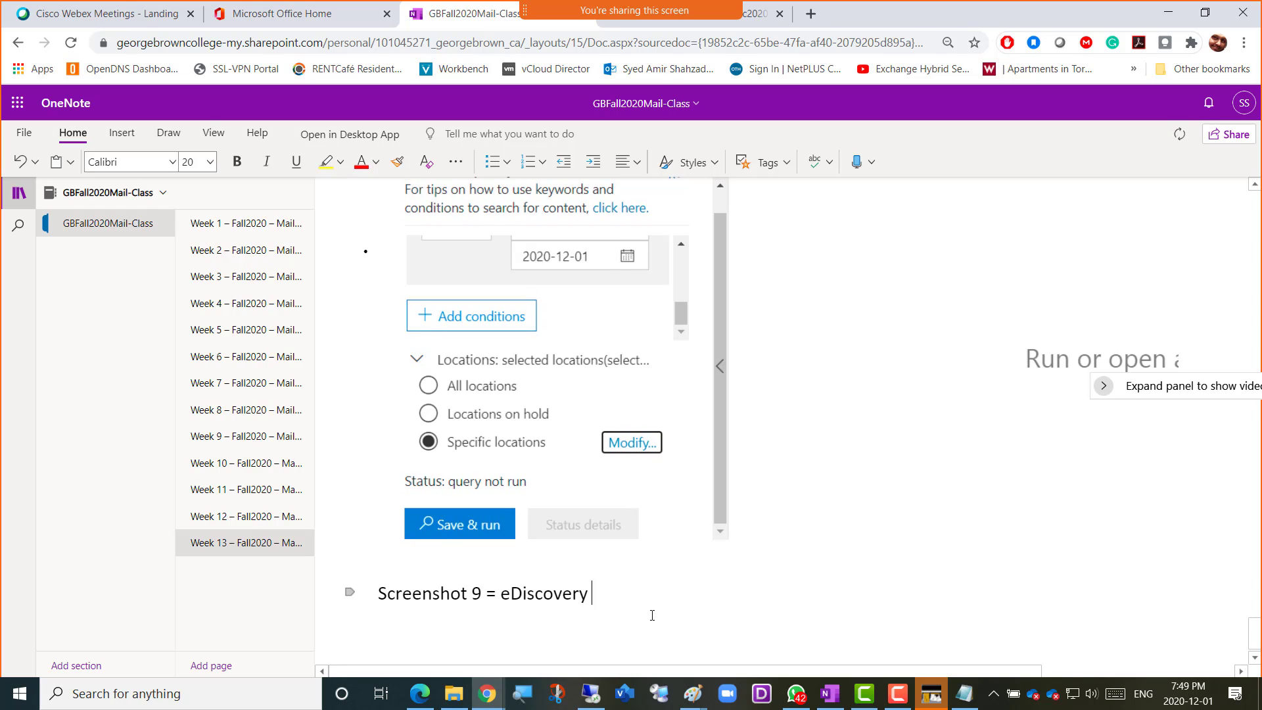
type("Result")
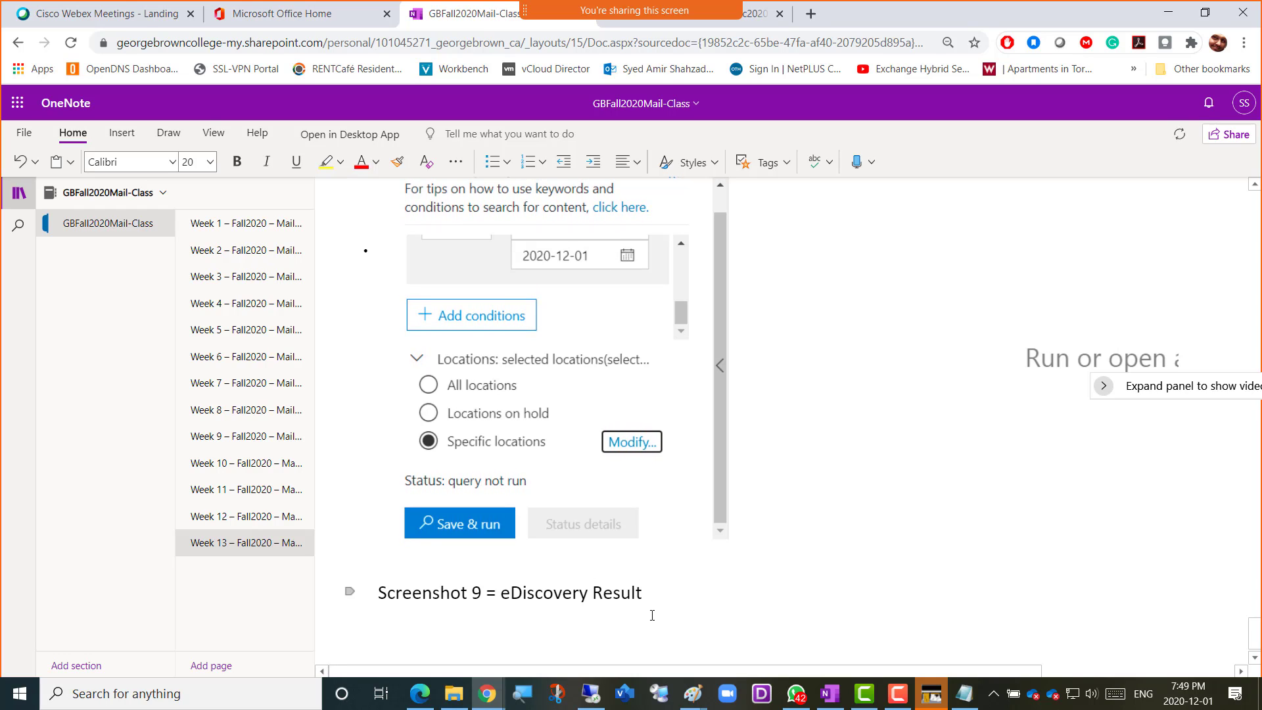
key("ctrl+v")
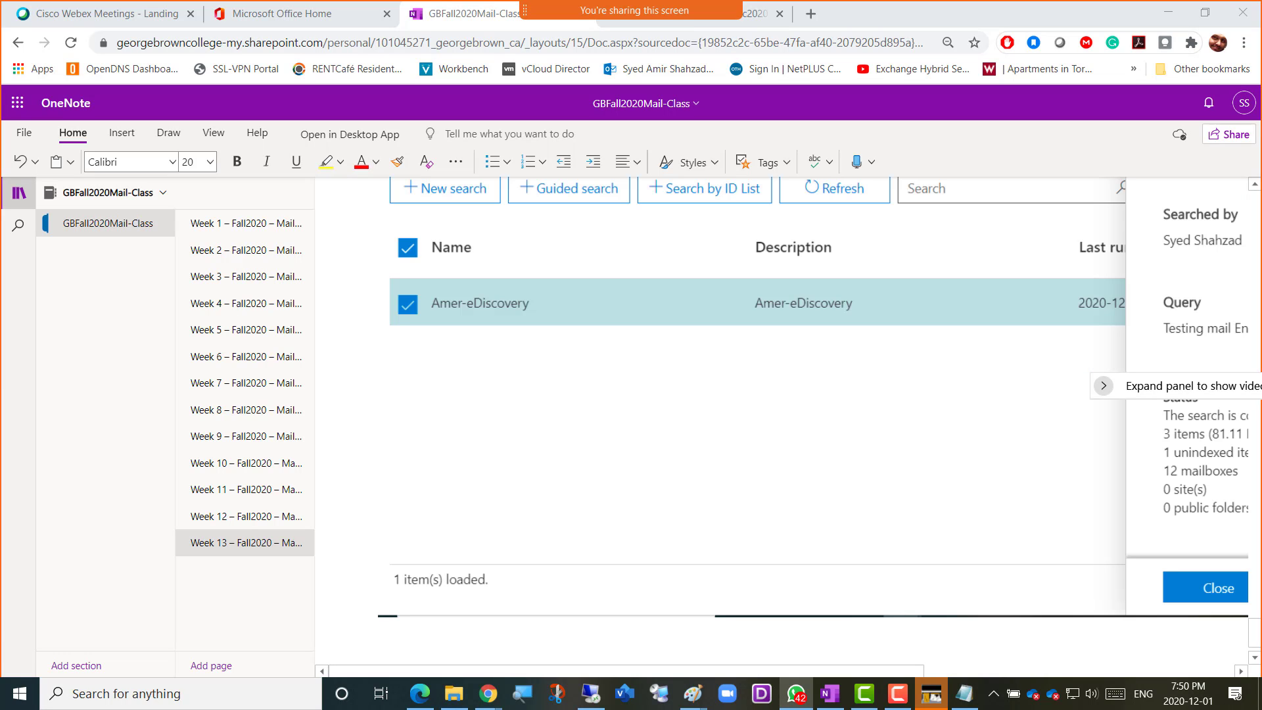
Switch to WhatsApp, enlarge the shared photo of the Core ED Searches page to examine its list, and move the window away
left_click(796, 694)
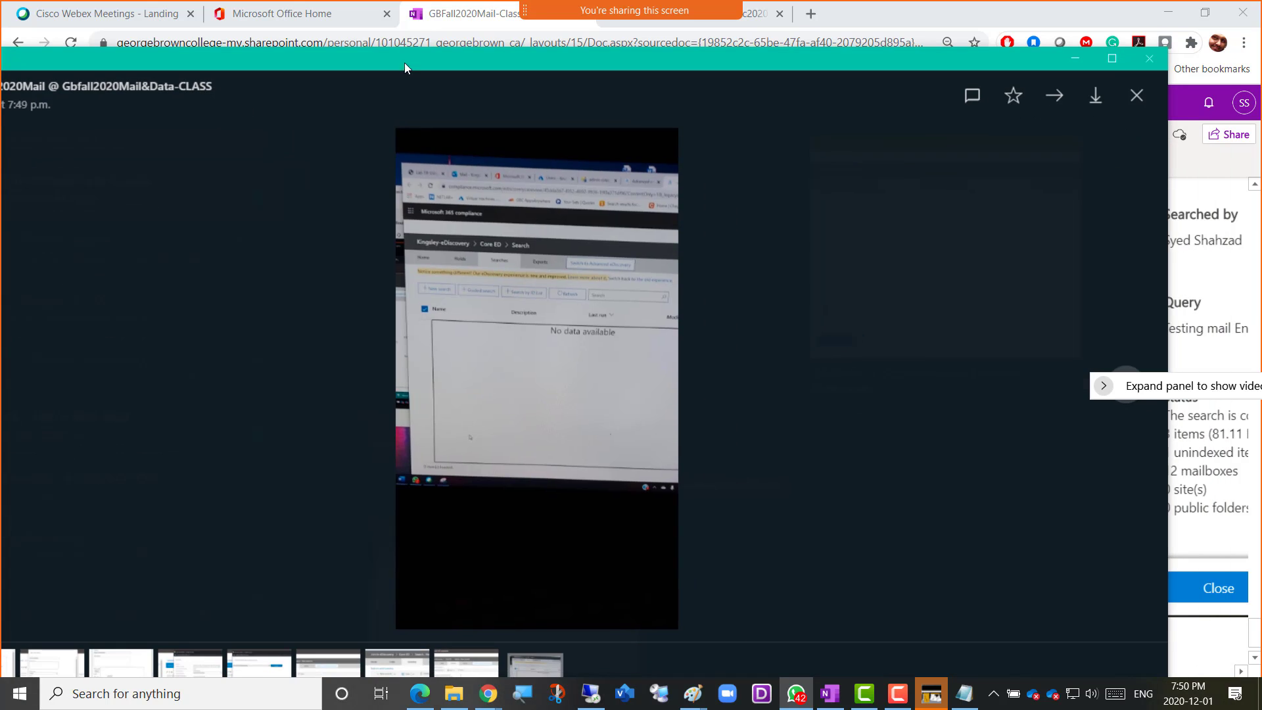
left_click(531, 324)
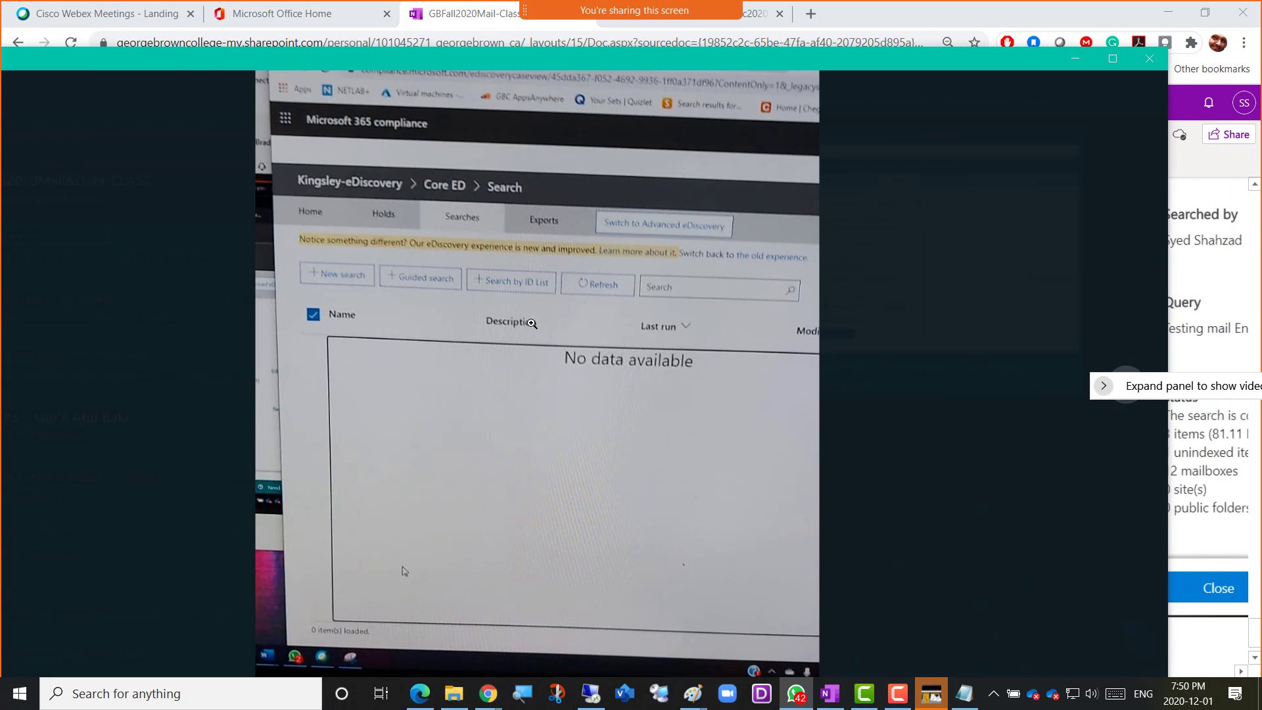
scroll(516, 339, "down", 2)
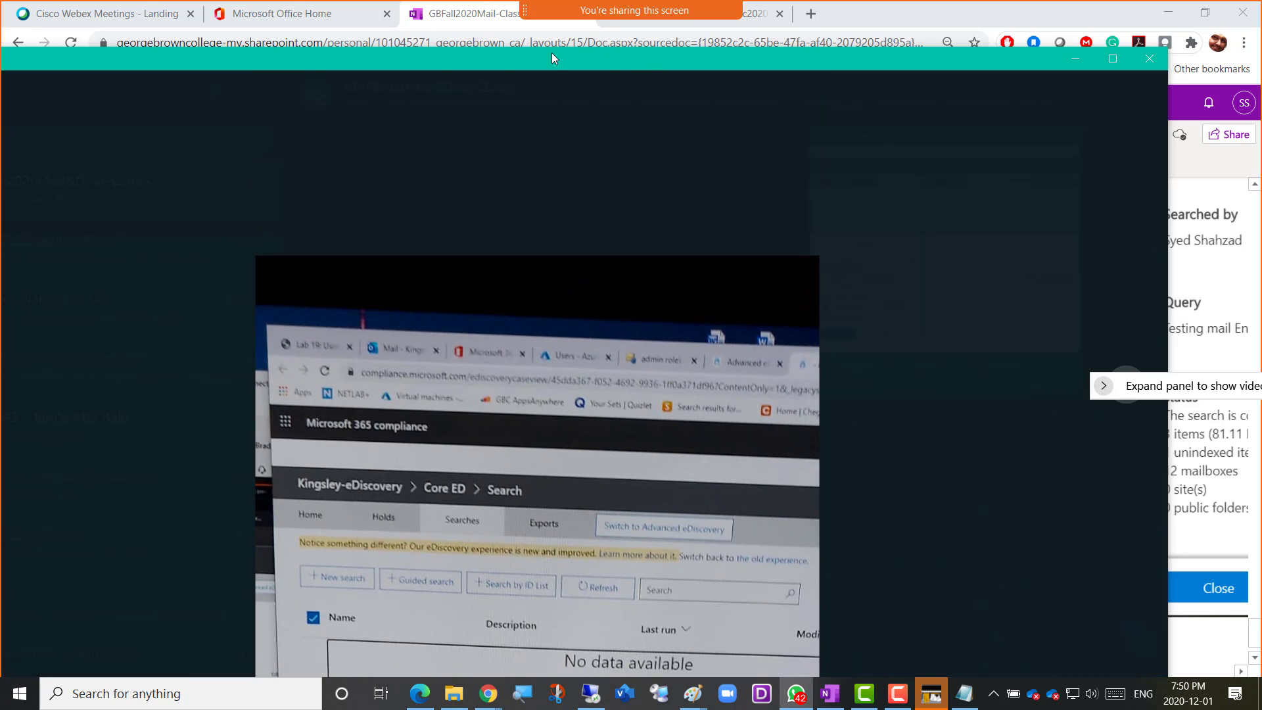
left_click_drag(551, 53, 1261, 65)
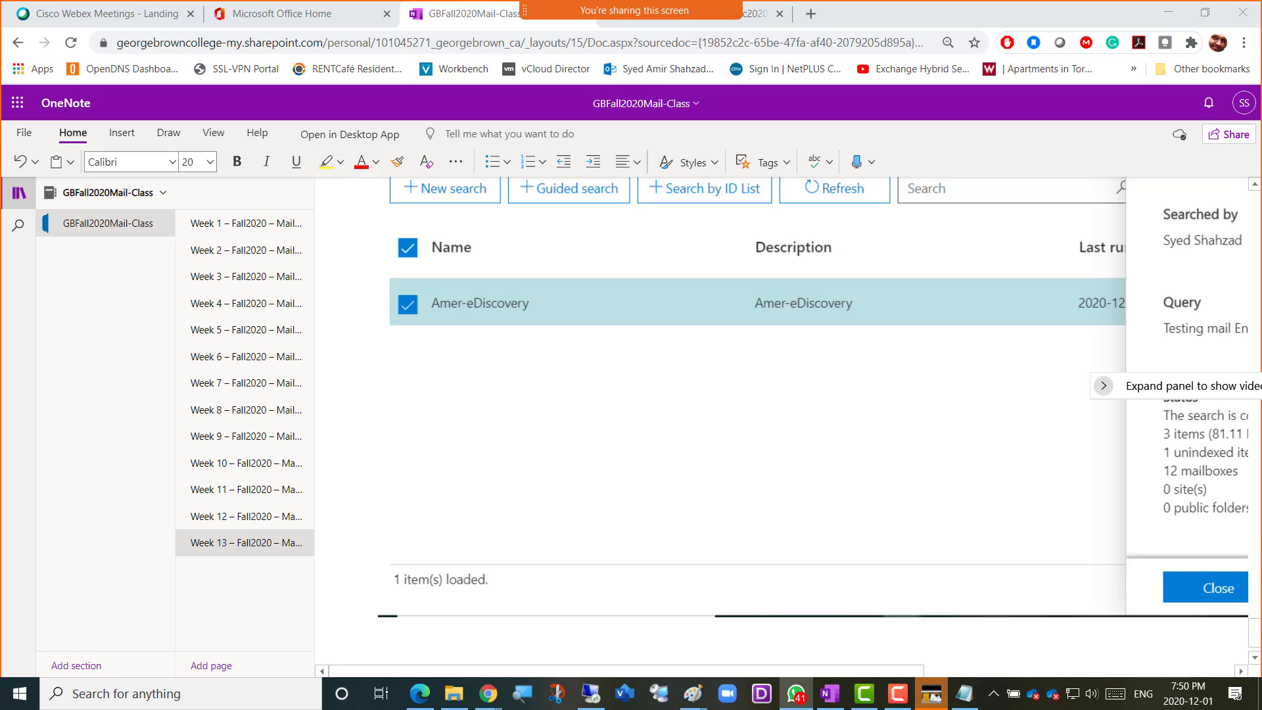
Bring WhatsApp back, enlarge the newer shared photo to examine the eDiscovery search's query and status, and put the window away
left_click_drag(1261, 8, 624, 4)
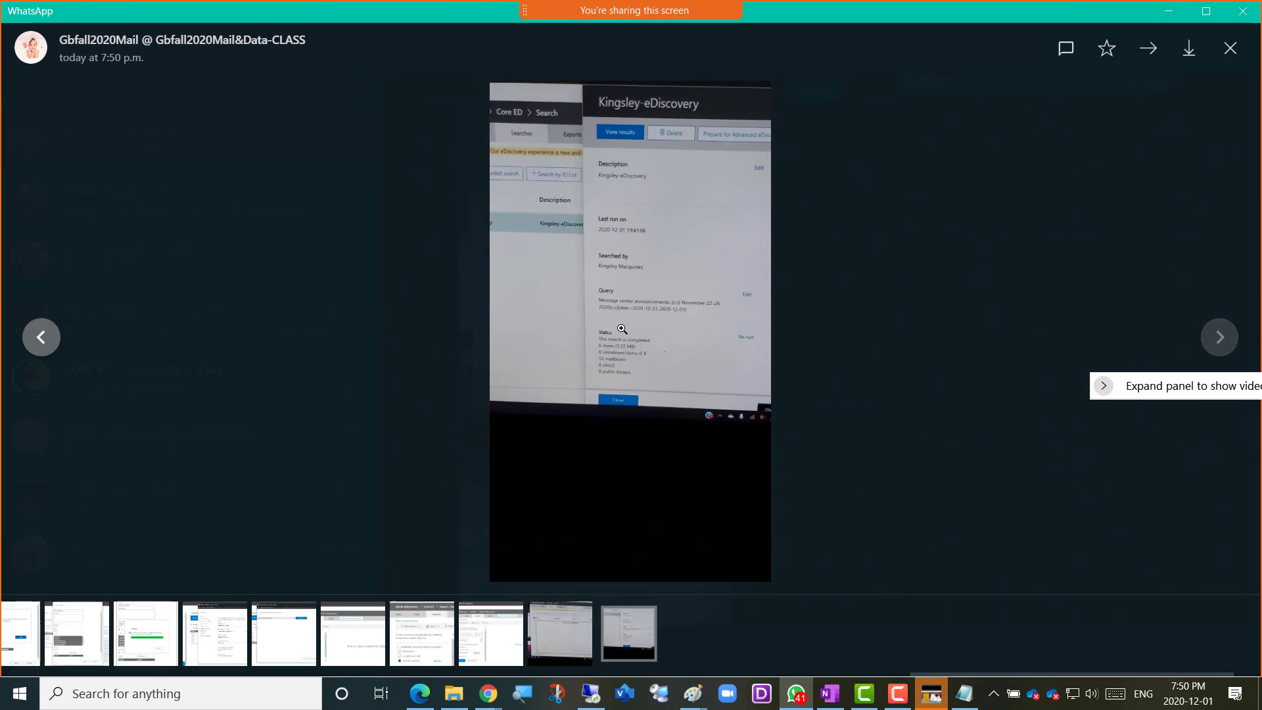
left_click(622, 329)
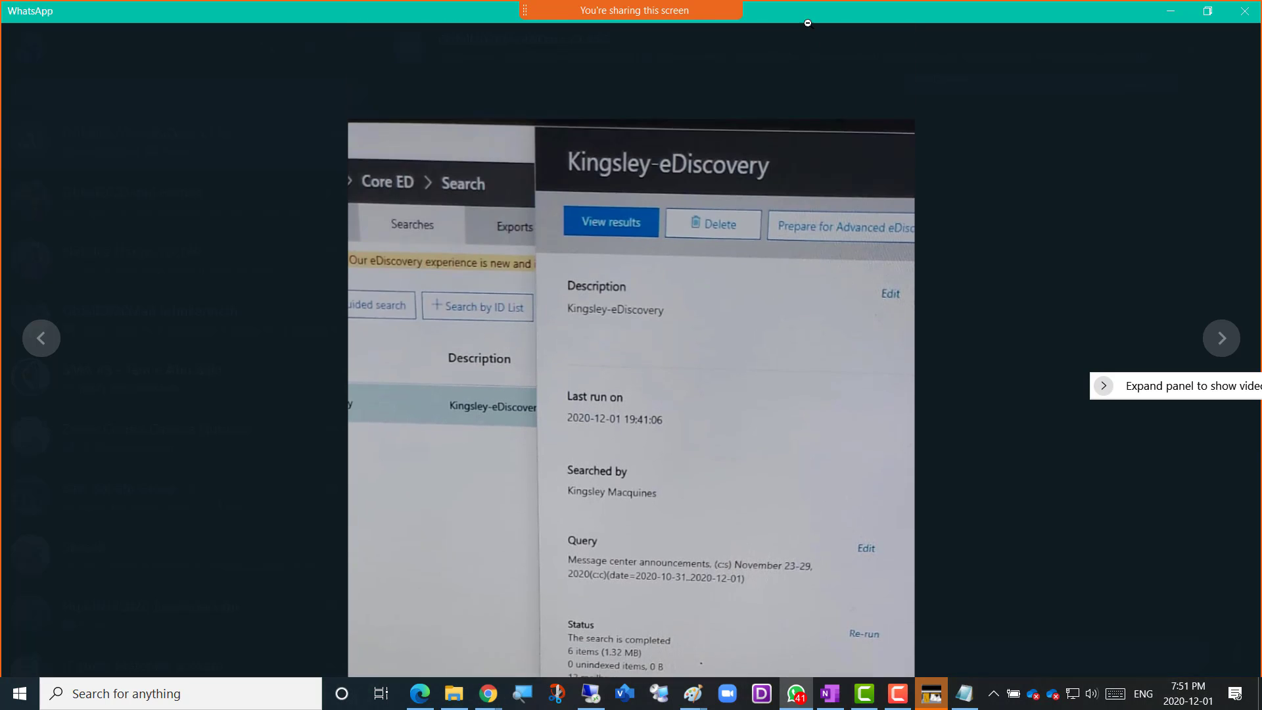
left_click(808, 24)
left_click(1208, 11)
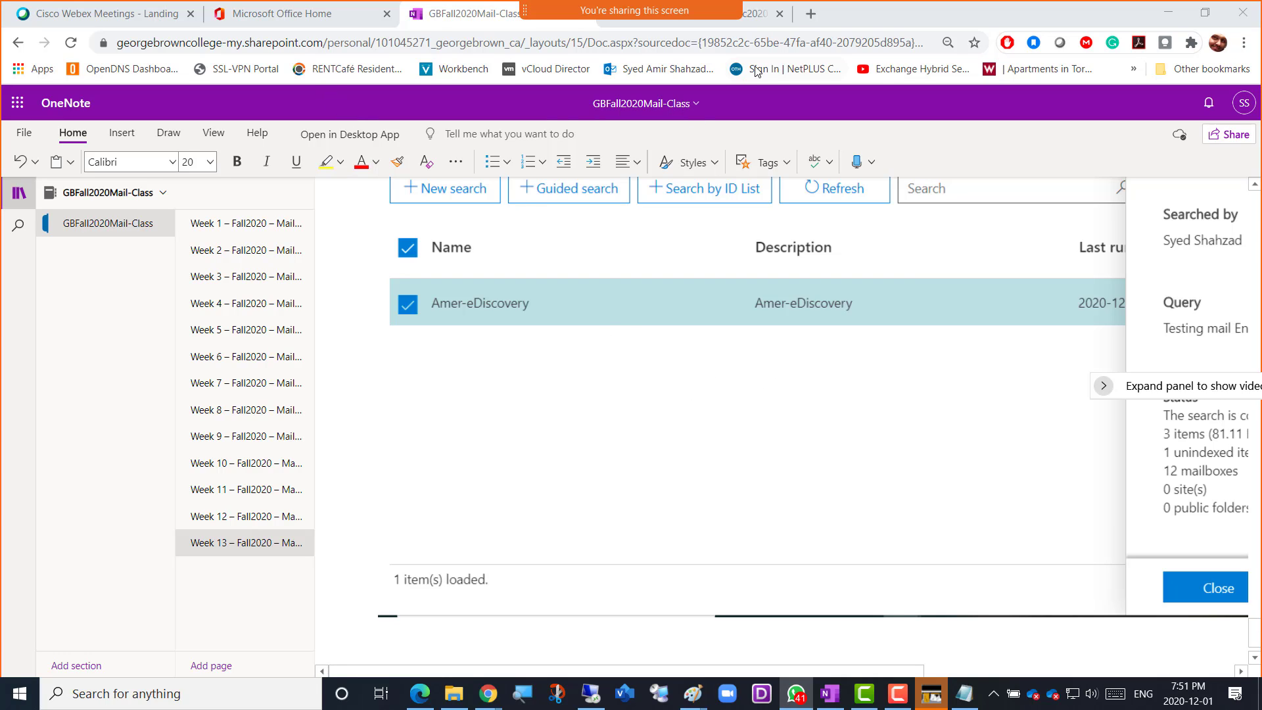
Check the Week 13 content page in Blackboard and return to the Week 13 class notes in OneNote
left_click(759, 20)
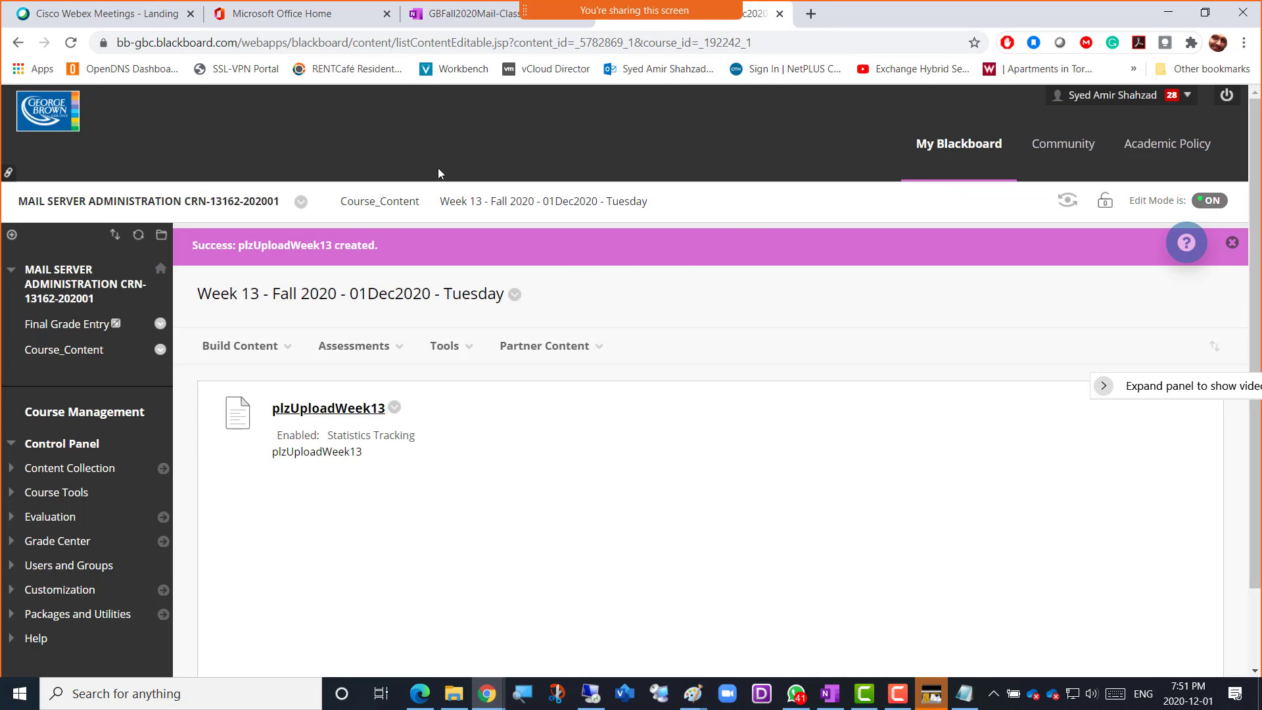
left_click(445, 13)
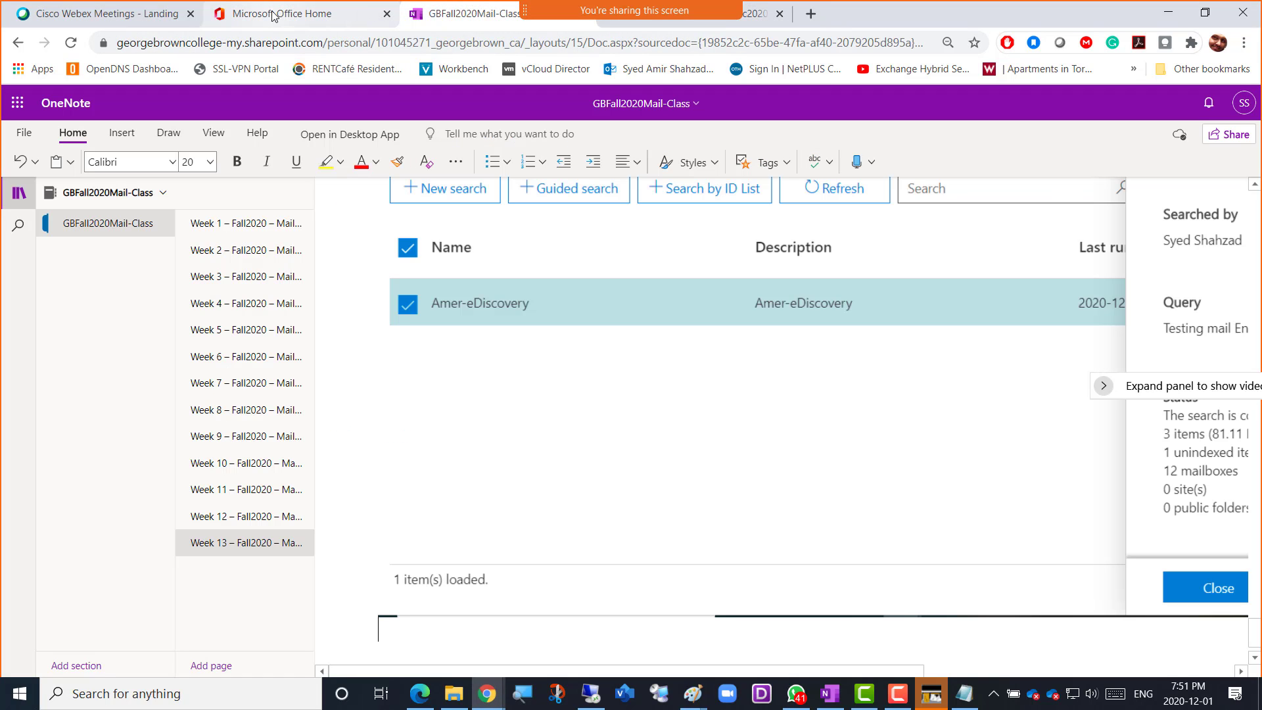